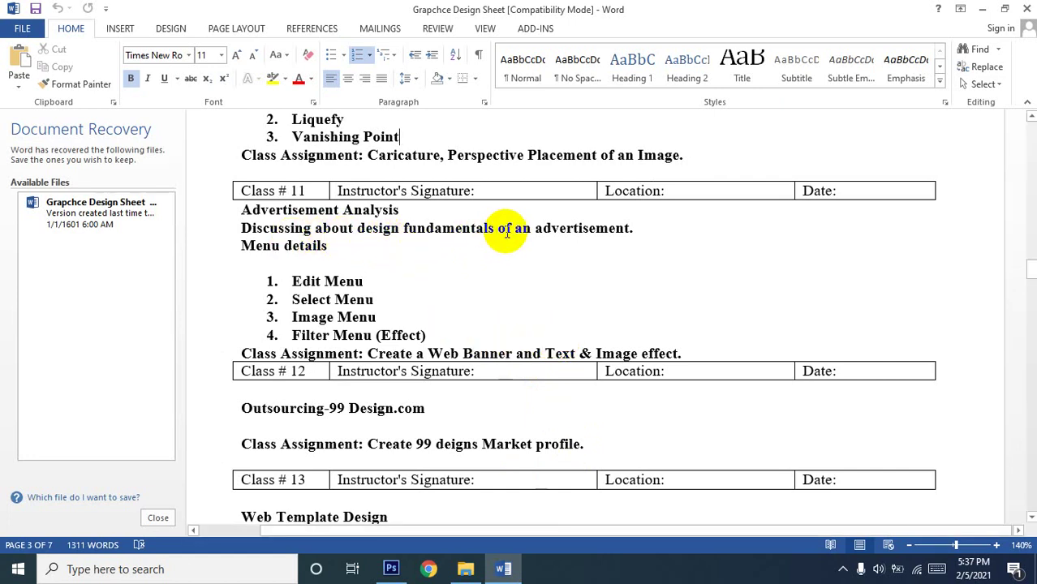
Review the advertisement sentence, Menu details heading and web banner assignment line in the outline
{"action": "left_click", "coordinate": [638, 228]}
{"action": "left_click", "coordinate": [335, 246]}
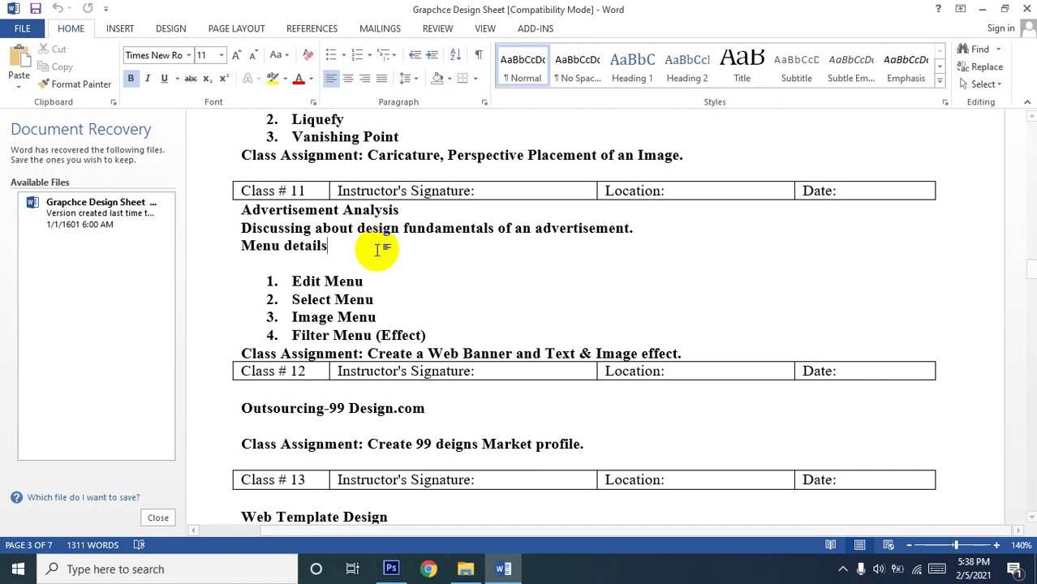
{"action": "mouse_move", "coordinate": [568, 353]}
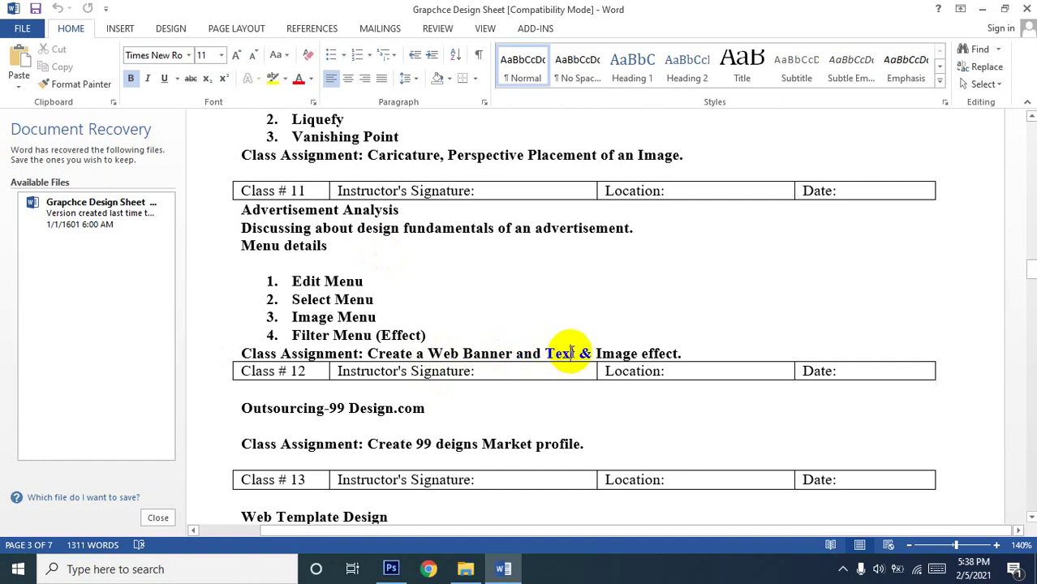
{"action": "left_click", "coordinate": [684, 353]}
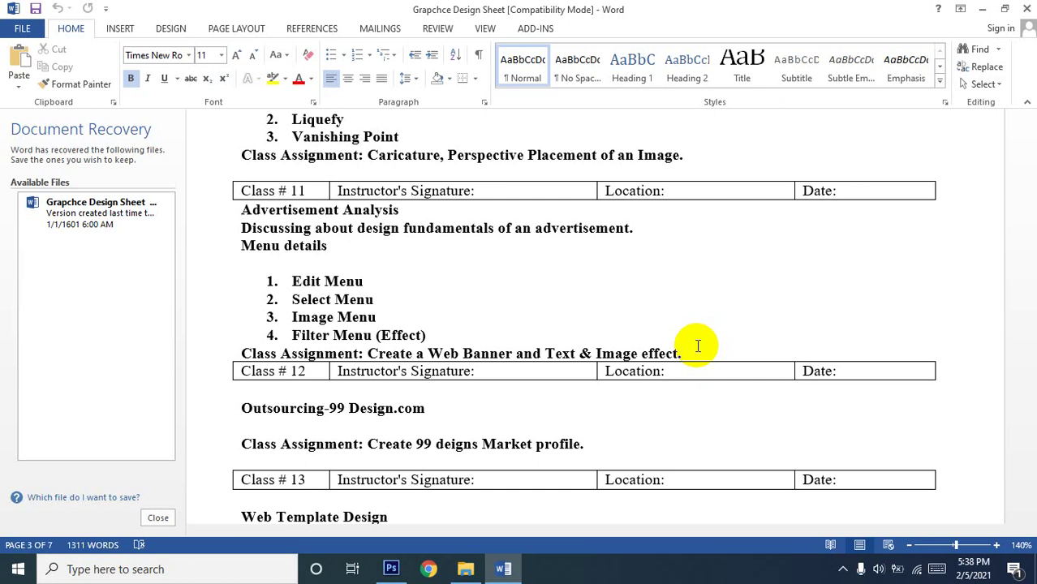
Go through the Menu details items, select the Filter Menu (Effect) line, and switch to Photoshop
{"action": "left_click", "coordinate": [287, 279]}
{"action": "left_click", "coordinate": [367, 281]}
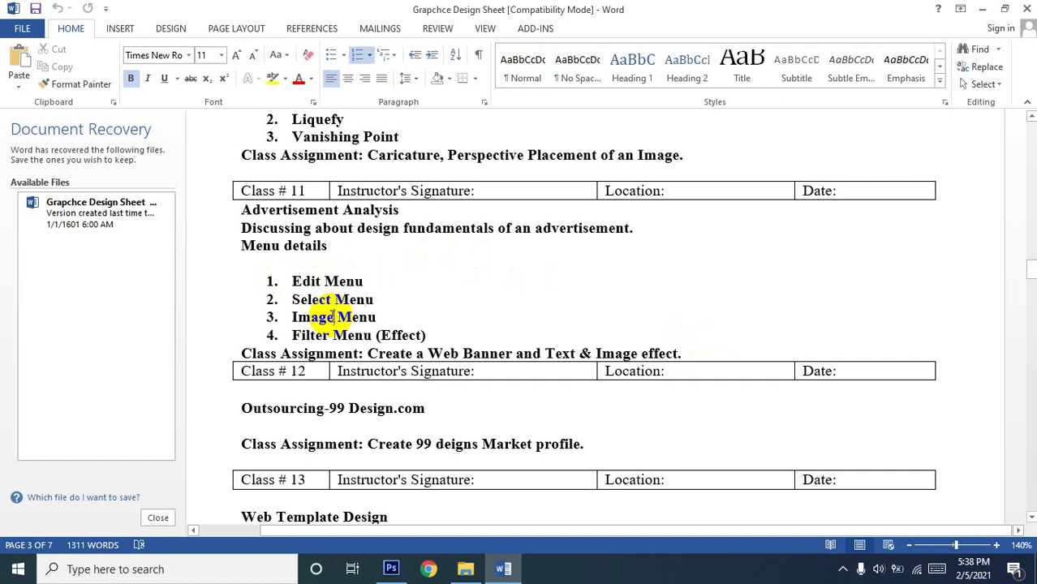
{"action": "left_click", "coordinate": [388, 319]}
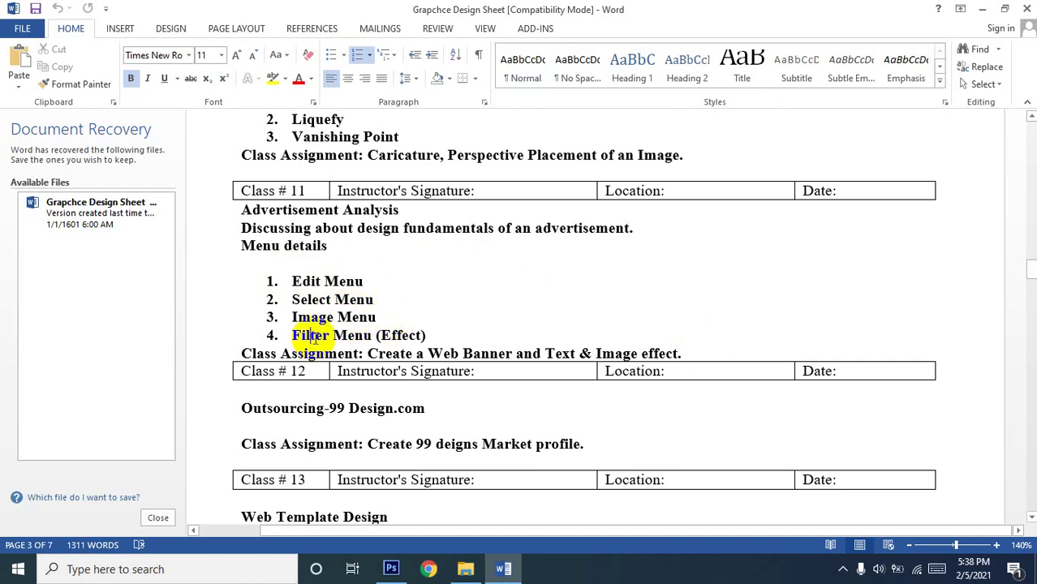
{"action": "left_click", "coordinate": [435, 335]}
{"action": "left_click_drag", "start_coordinate": [435, 334], "coordinate": [292, 335]}
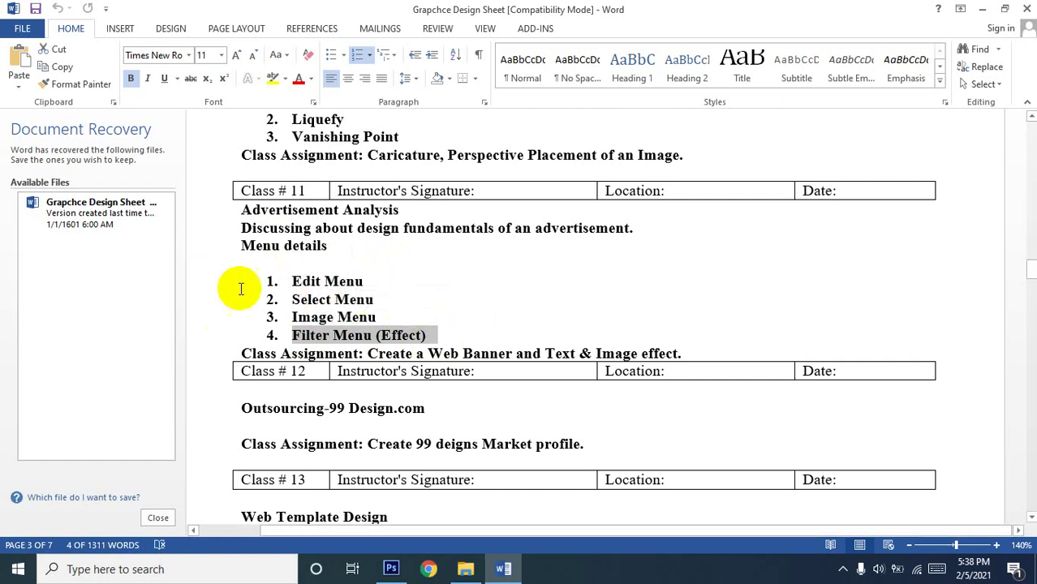
{"action": "left_click", "coordinate": [393, 570]}
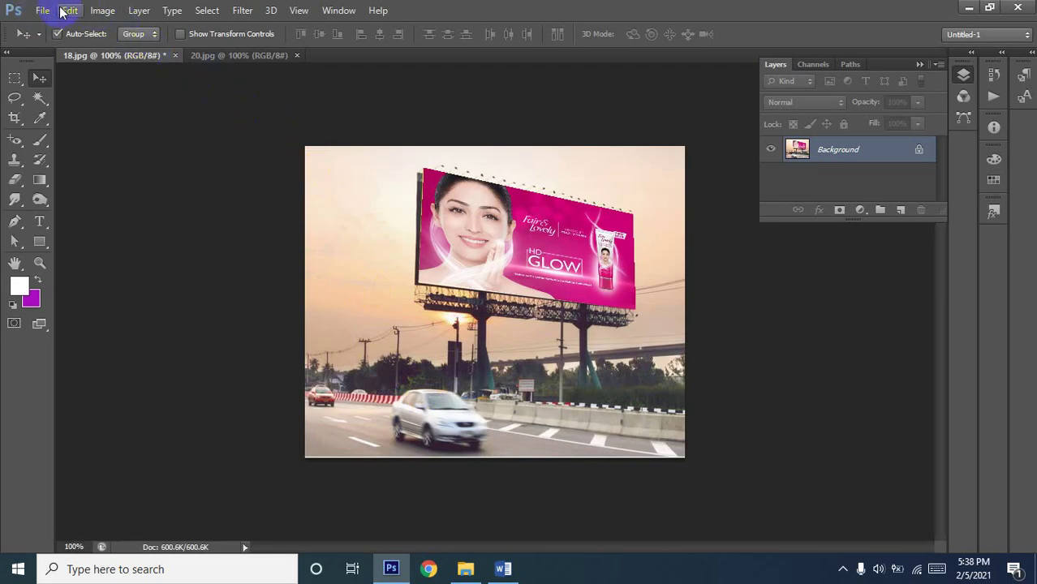
Look through Photoshop's File menu, then show the Edit menu over the billboard image
{"action": "left_click", "coordinate": [43, 12]}
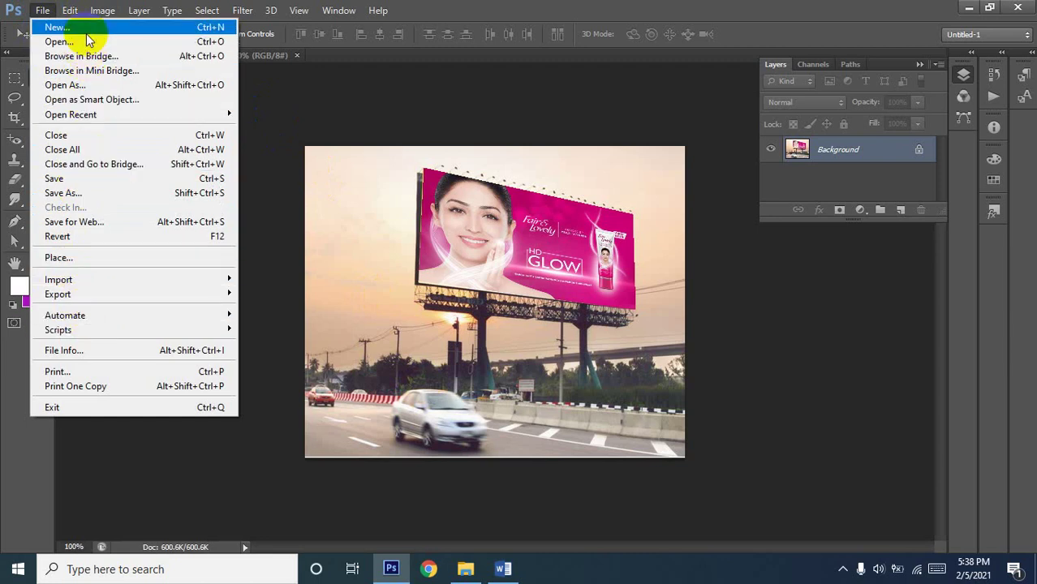
{"action": "key", "text": "Escape"}
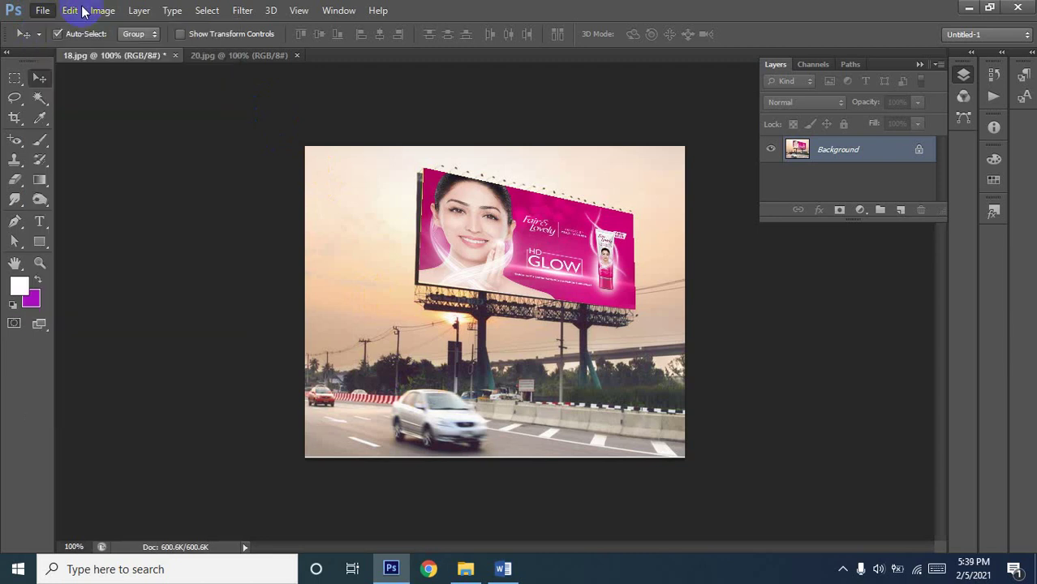
{"action": "left_click", "coordinate": [69, 14]}
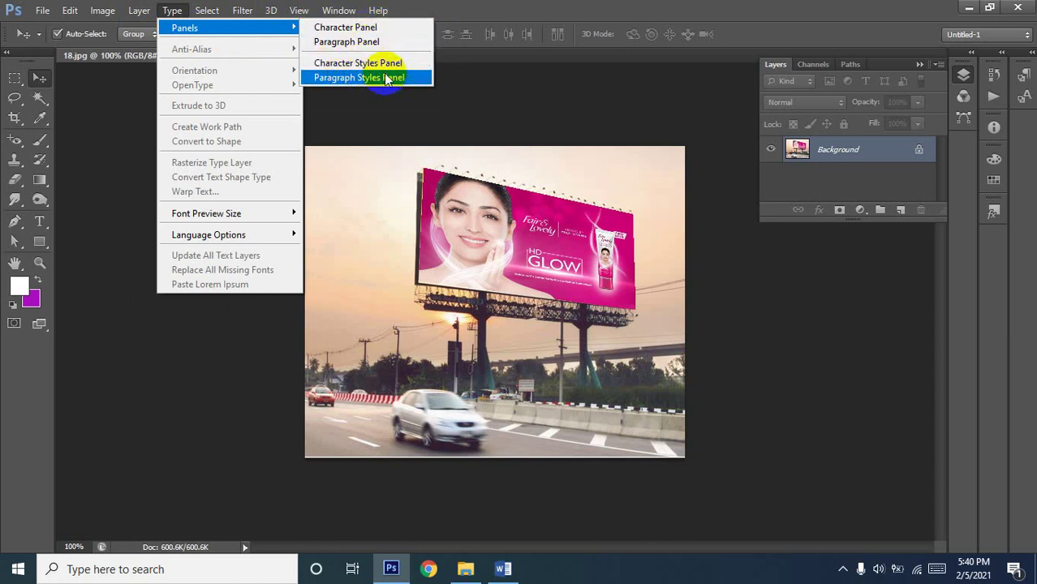
{"action": "mouse_move", "coordinate": [207, 11]}
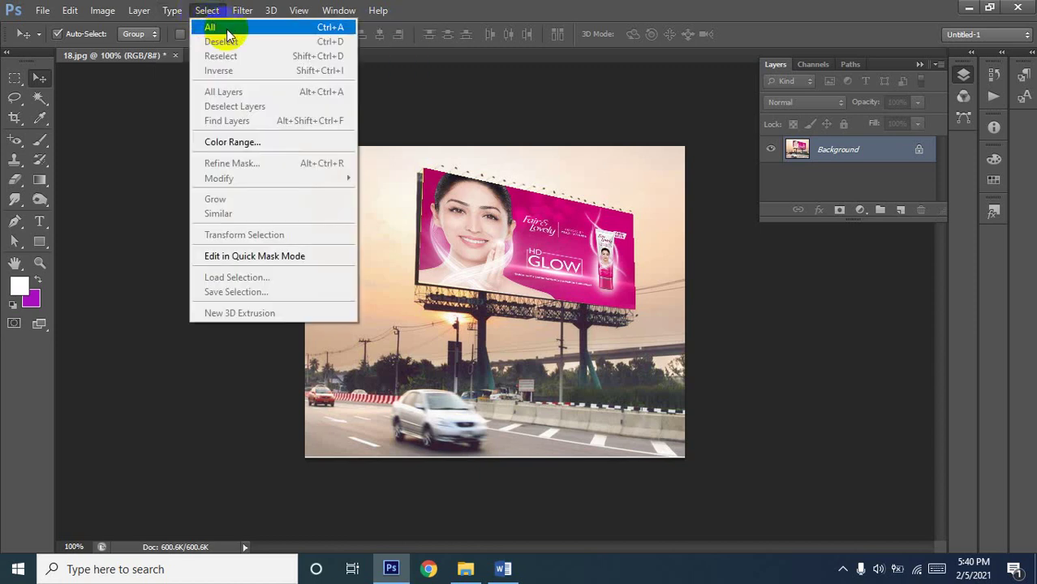
Select the whole billboard image with Select > All, then browse the Filter menu
{"action": "left_click", "coordinate": [226, 30]}
{"action": "left_click", "coordinate": [207, 9]}
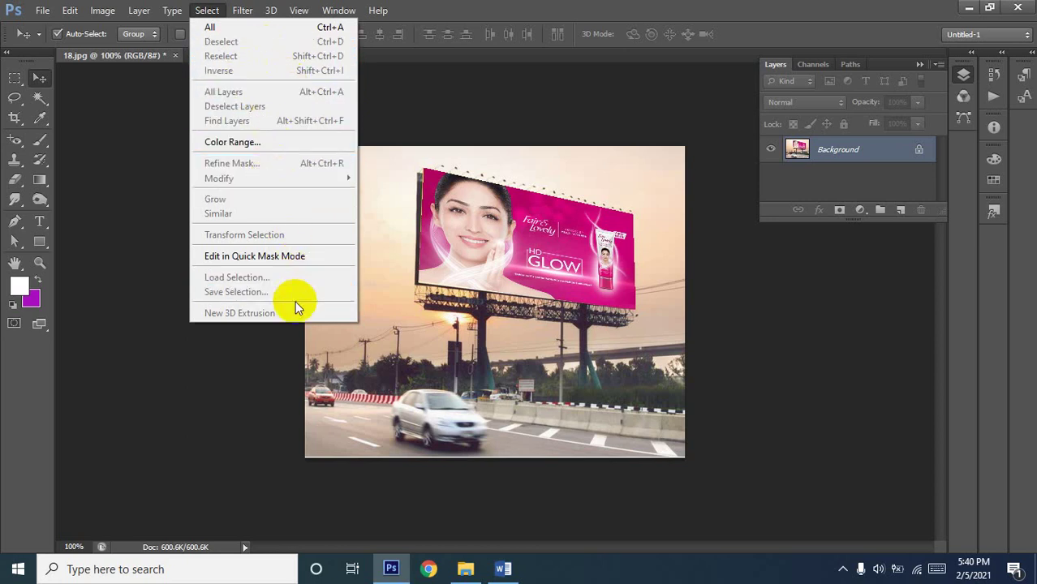
{"action": "left_click", "coordinate": [206, 10]}
{"action": "left_click", "coordinate": [244, 10]}
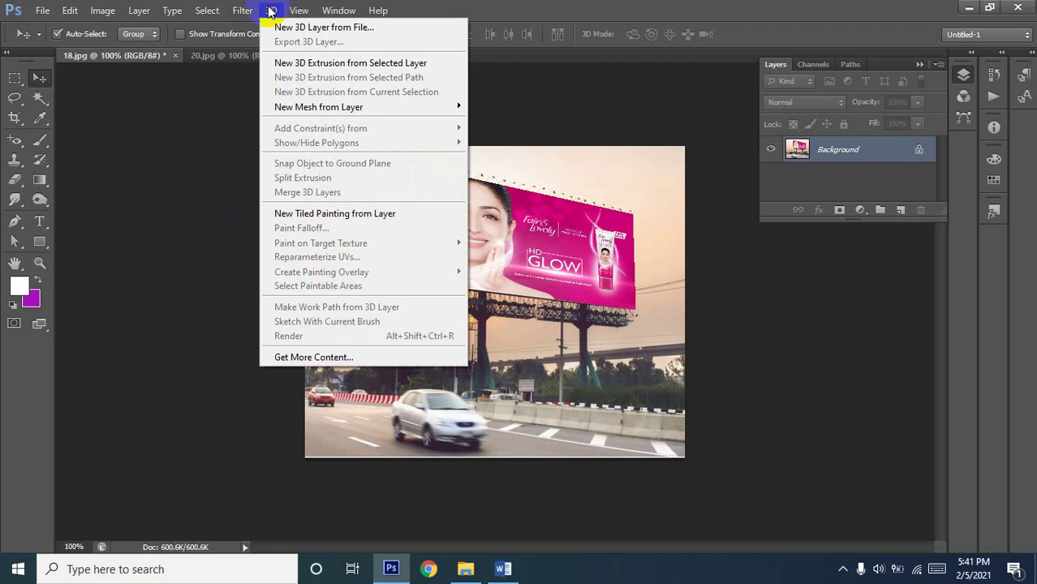
Zoom out to the whole billboard and back in on the GLOW text
{"action": "left_click", "coordinate": [573, 277]}
{"action": "scroll", "coordinate": [580, 275], "scroll_direction": "up", "scroll_amount": 4}
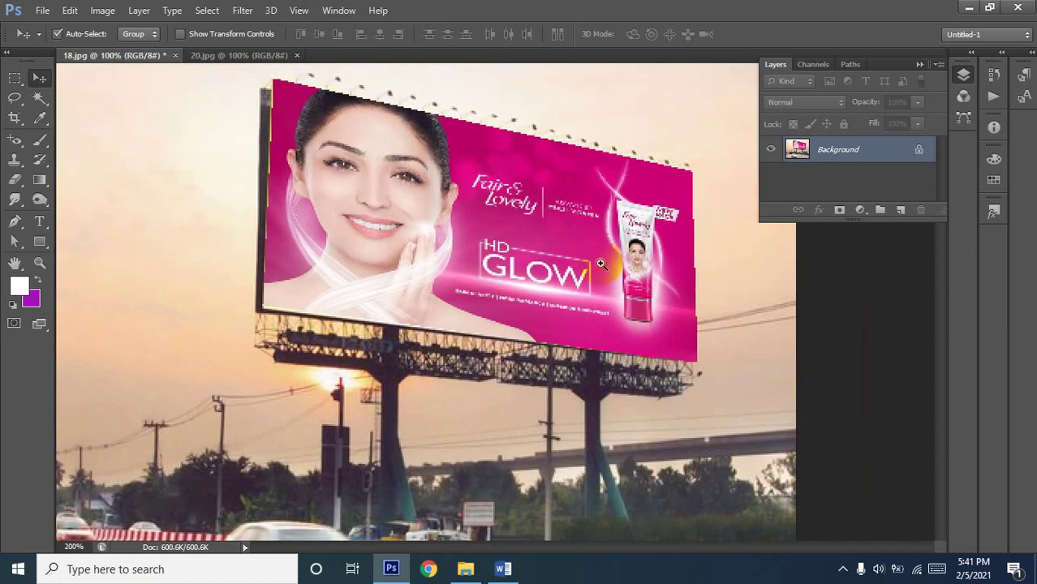
{"action": "scroll", "coordinate": [378, 301], "scroll_direction": "up", "scroll_amount": 1}
{"action": "scroll", "coordinate": [429, 302], "scroll_direction": "up", "scroll_amount": 1}
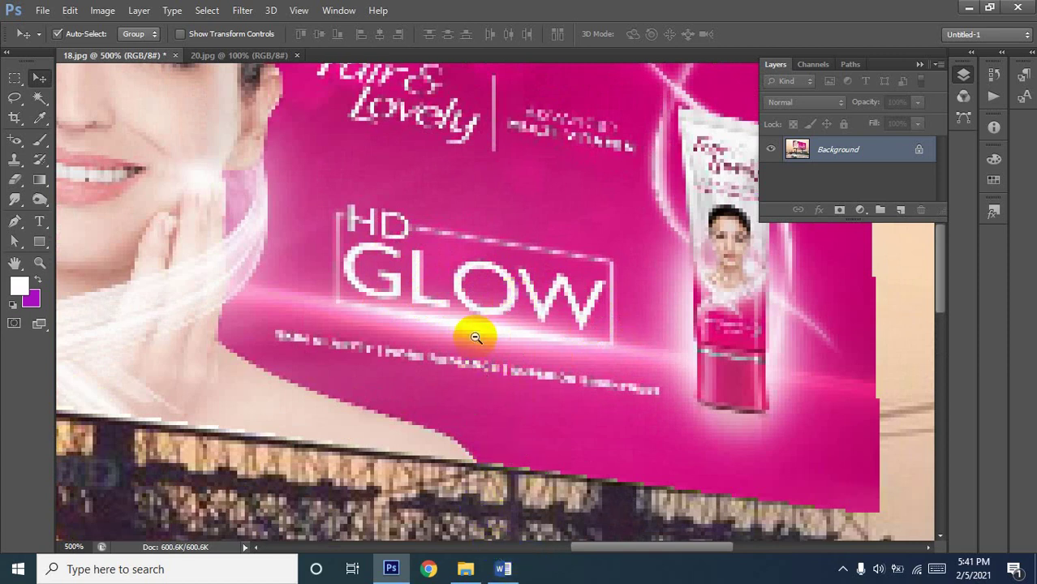
{"action": "left_click", "coordinate": [470, 300], "text": "alt"}
{"action": "left_click", "coordinate": [469, 300], "text": "alt"}
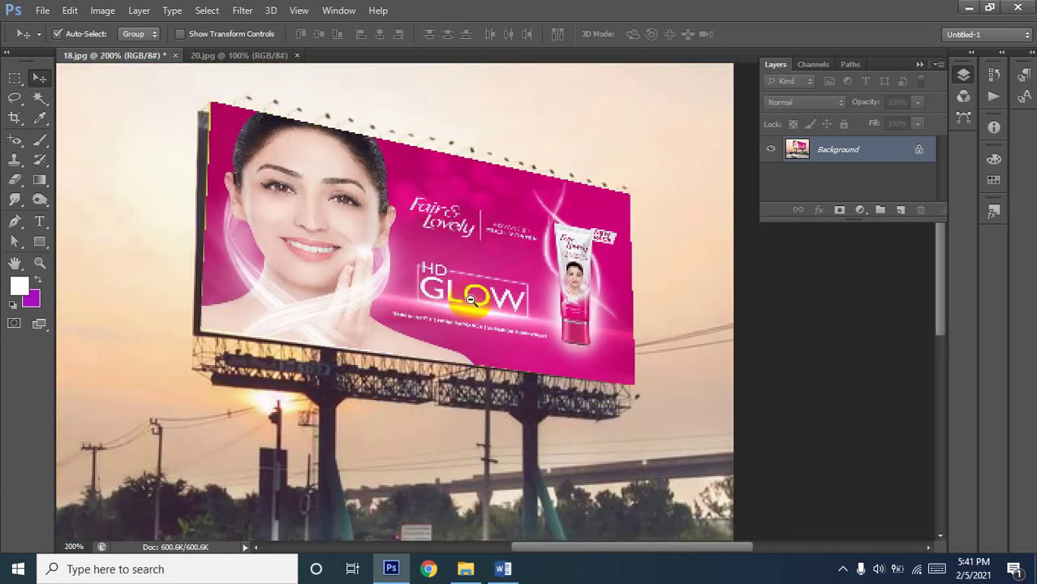
{"action": "left_click", "coordinate": [470, 300], "text": "alt"}
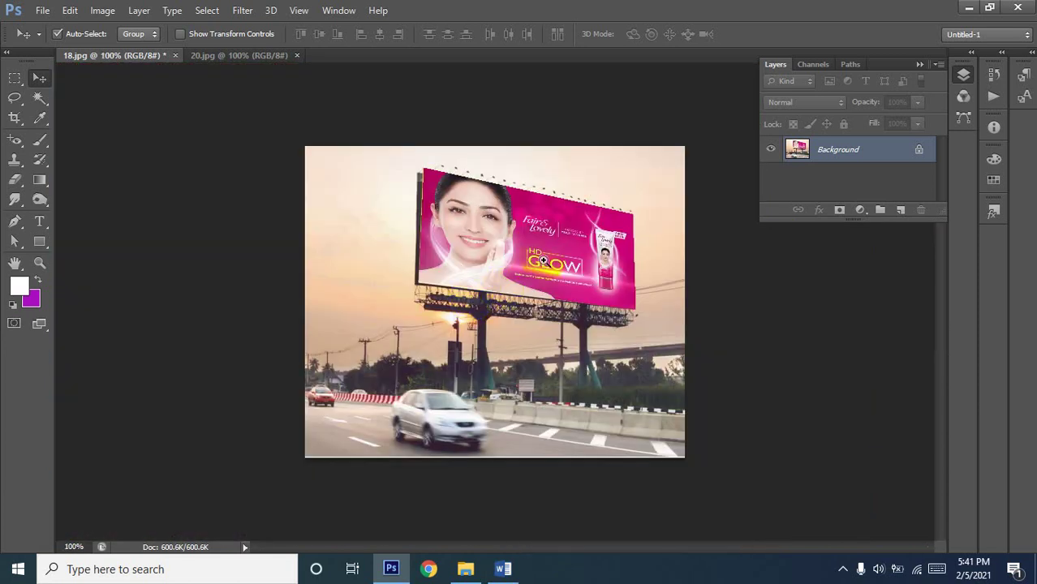
{"action": "left_click", "coordinate": [406, 276]}
{"action": "left_click", "coordinate": [577, 257]}
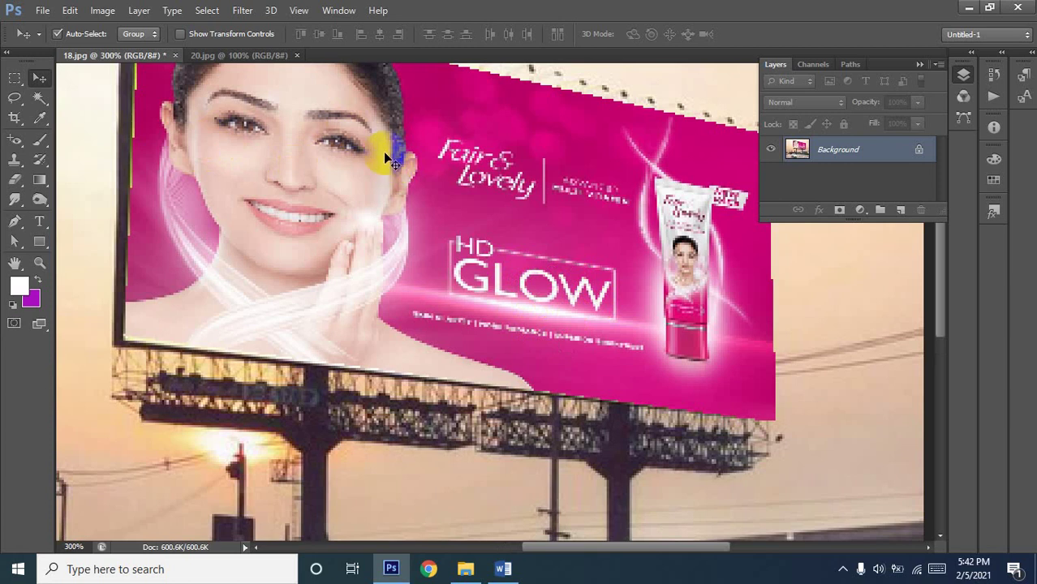
Browse the Window menu's panel list, then return to the Word class outline
{"action": "left_click", "coordinate": [339, 10]}
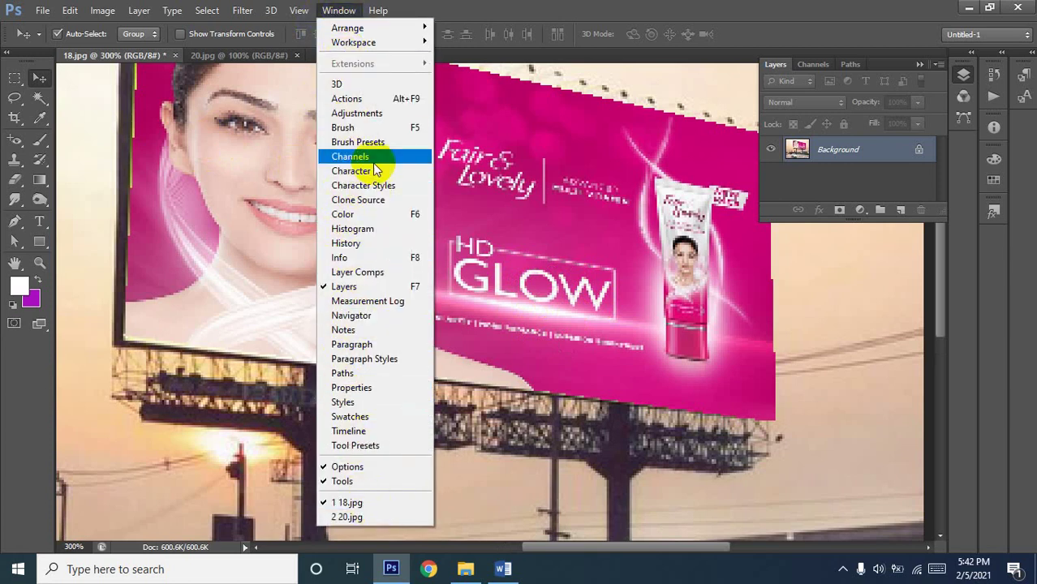
{"action": "left_click", "coordinate": [816, 380]}
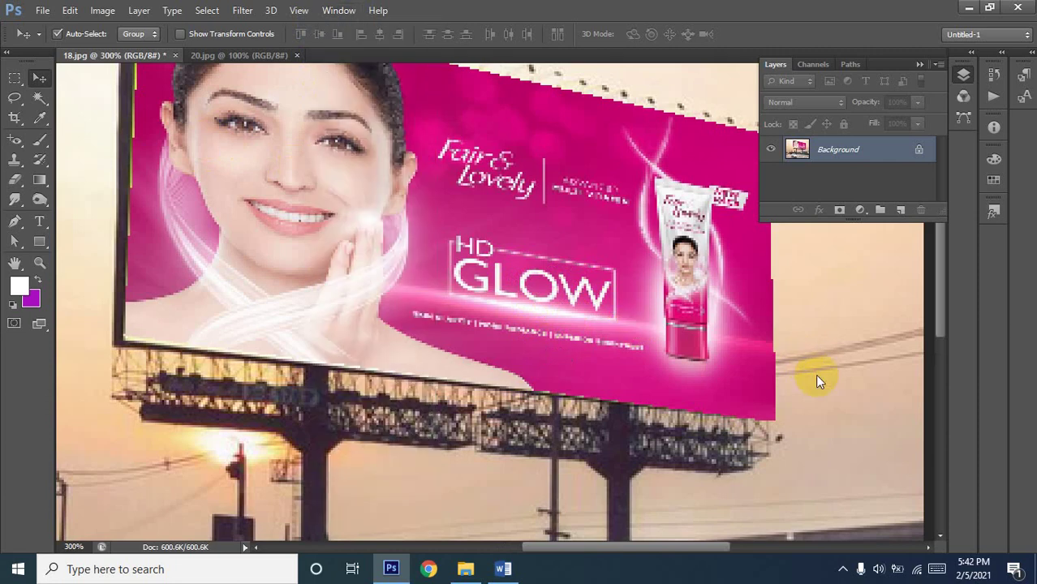
{"action": "left_click", "coordinate": [503, 569]}
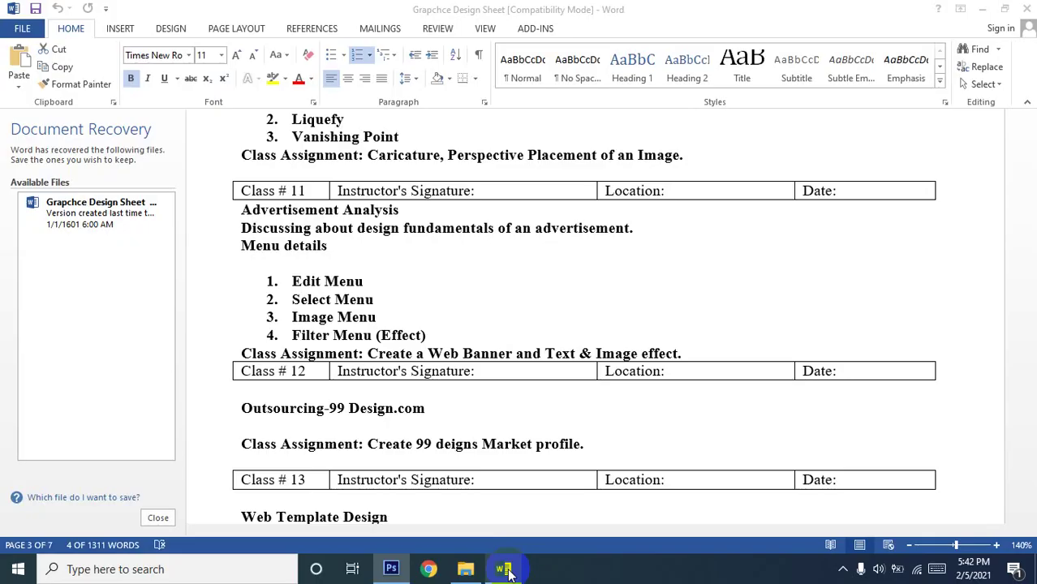
Select the 'Create a Web Banner' assignment sentence and launch Google Chrome
{"action": "left_click", "coordinate": [458, 333]}
{"action": "left_click", "coordinate": [409, 355]}
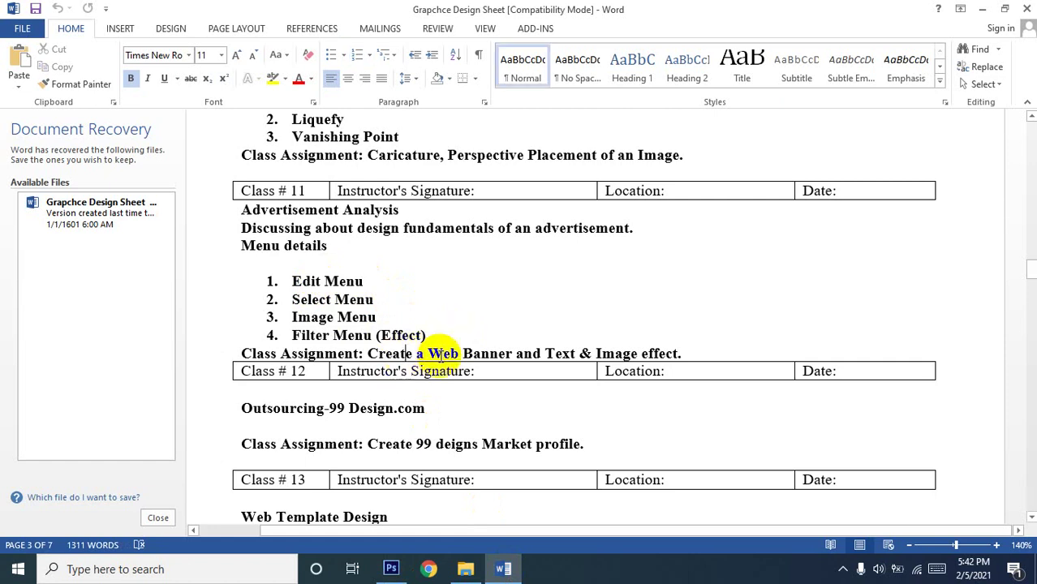
{"action": "left_click", "coordinate": [642, 351]}
{"action": "left_click_drag", "start_coordinate": [641, 351], "coordinate": [376, 354]}
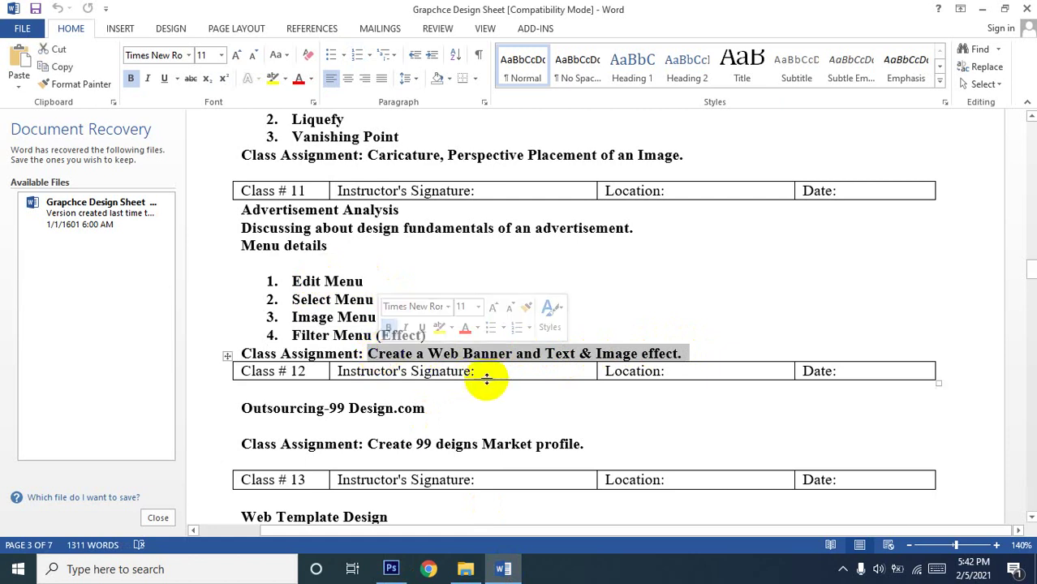
{"action": "left_click", "coordinate": [429, 570]}
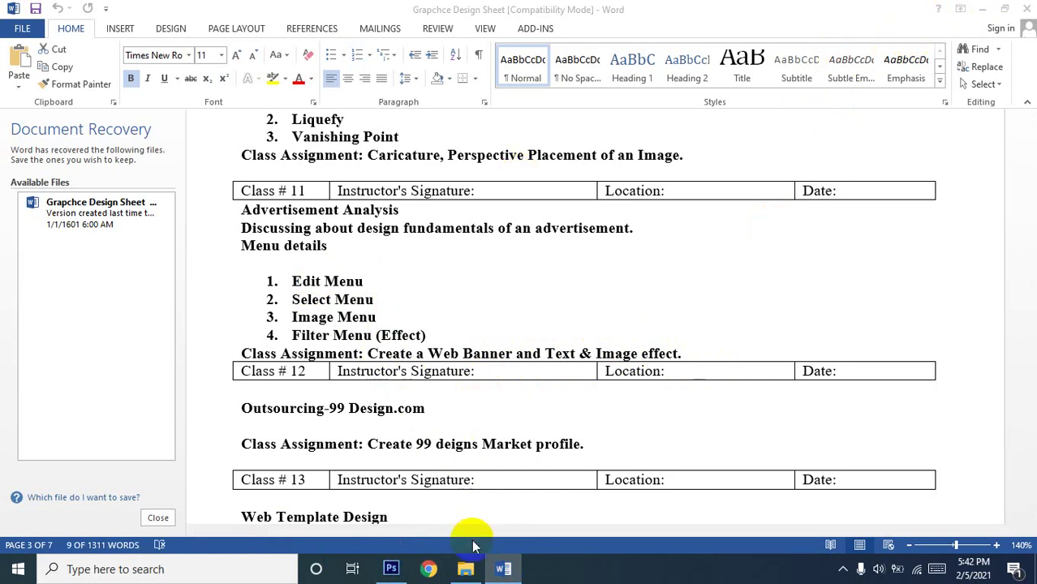
{"action": "left_click", "coordinate": [432, 572]}
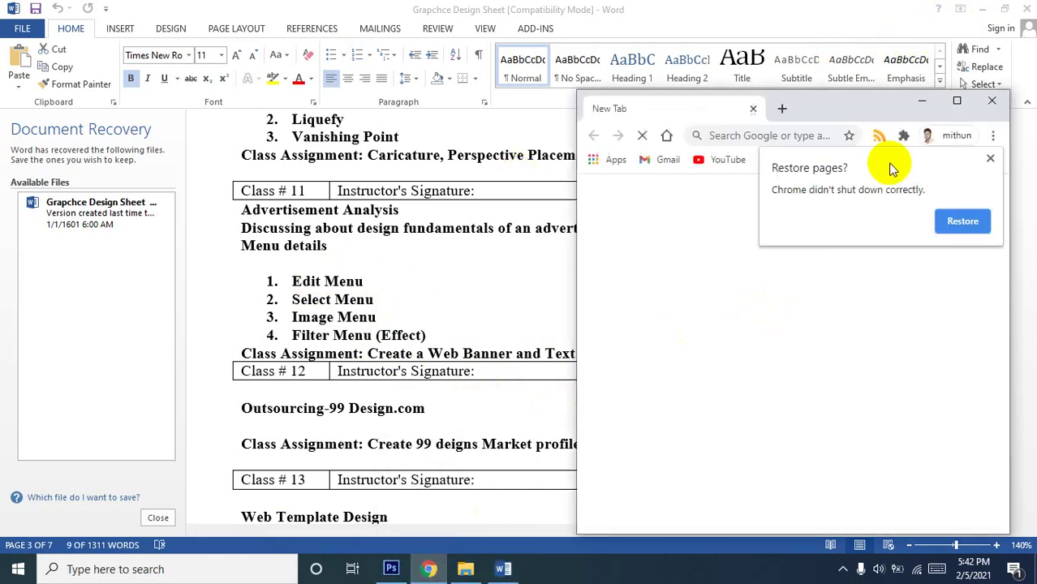
Maximize Chrome and run a web search for prothomalo
{"action": "left_click", "coordinate": [957, 102]}
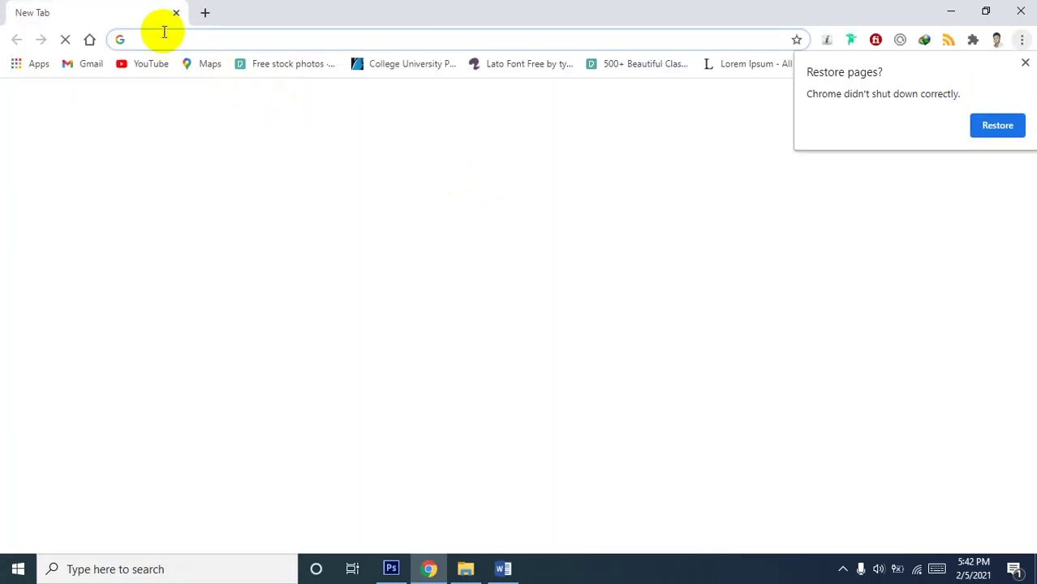
{"action": "left_click", "coordinate": [145, 33]}
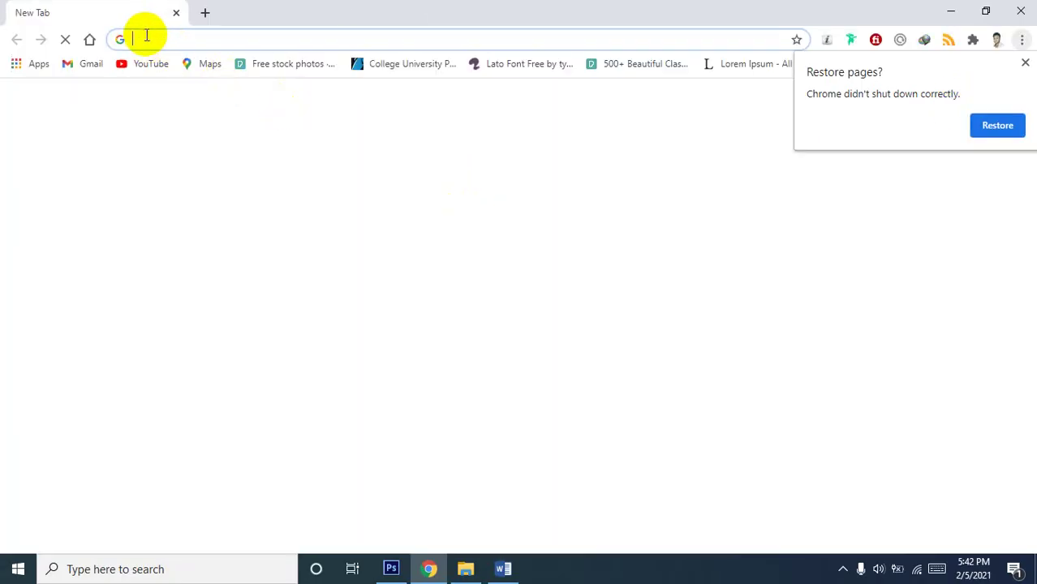
{"action": "left_click", "coordinate": [146, 35]}
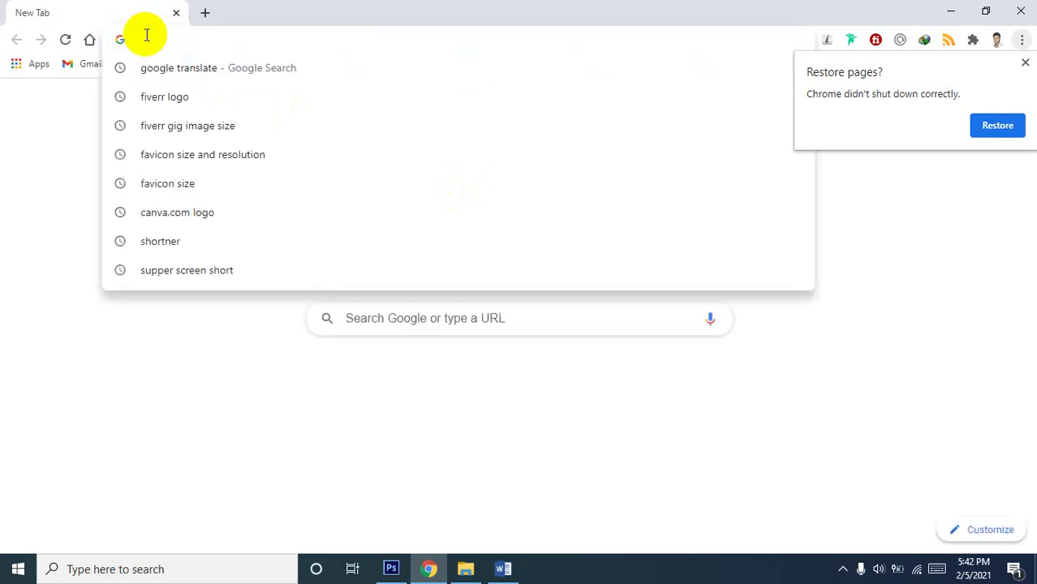
{"action": "type", "text": "p"}
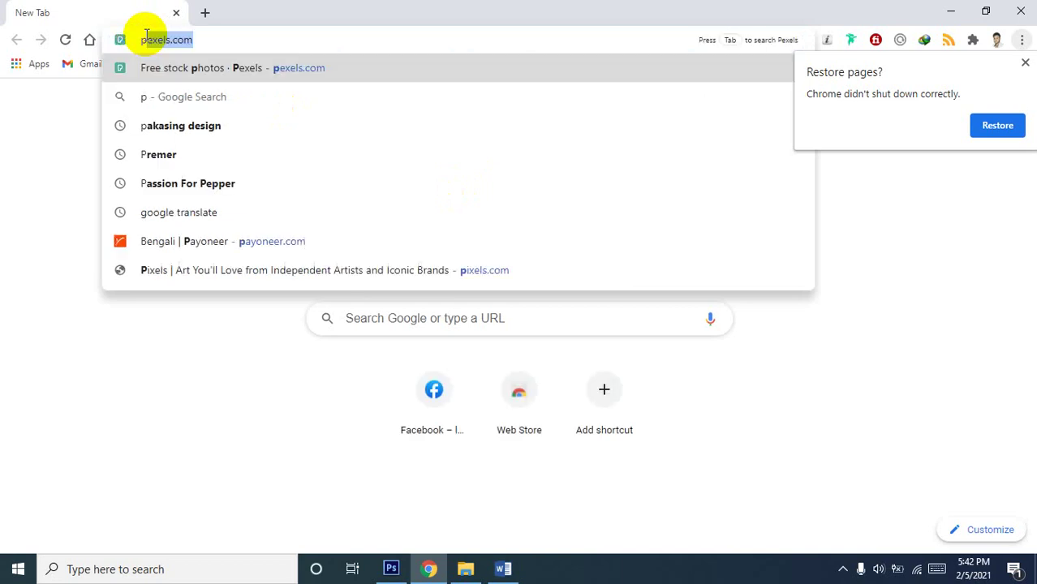
{"action": "type", "text": "rot"}
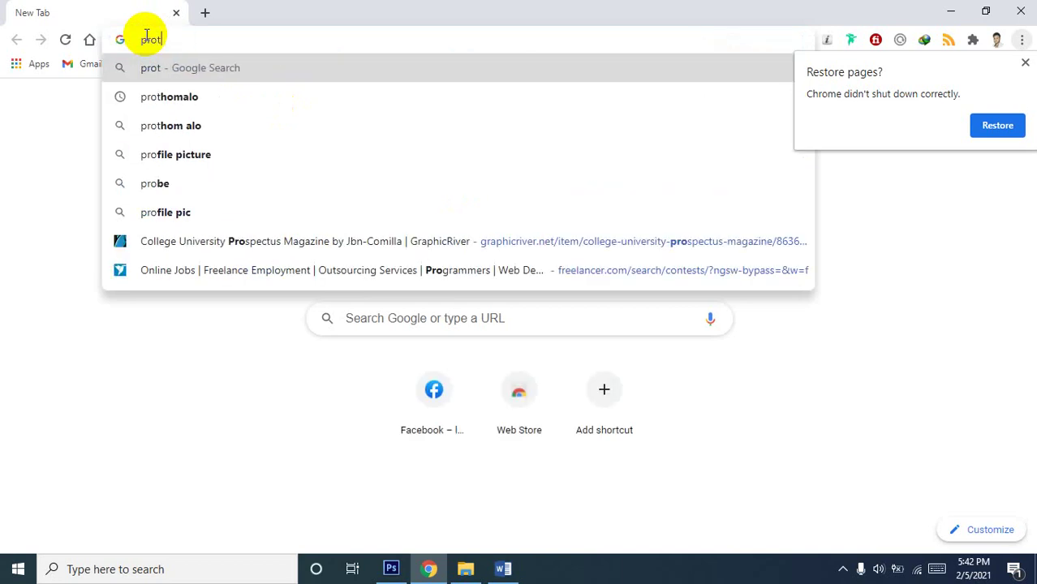
{"action": "type", "text": "homal"}
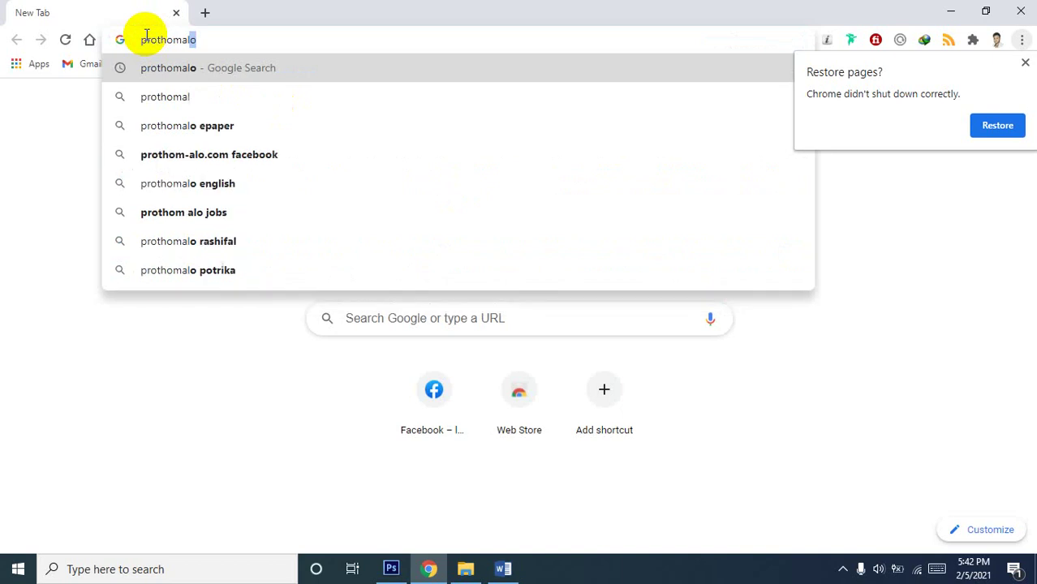
{"action": "type", "text": "o"}
{"action": "key", "text": "Return"}
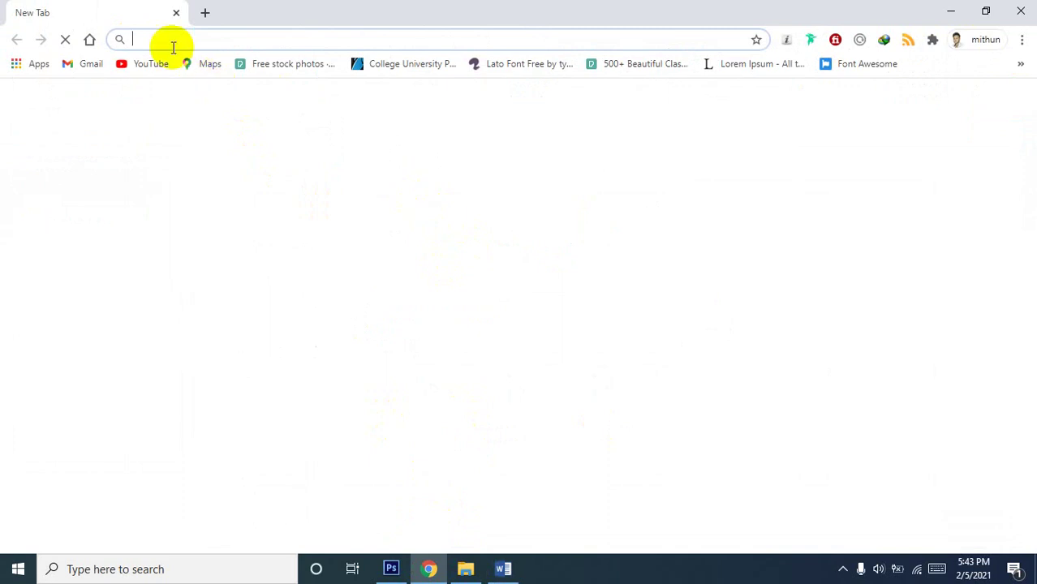
Open facebook.com, then search prothomalo again in a second tab
{"action": "type", "text": "facebook.com"}
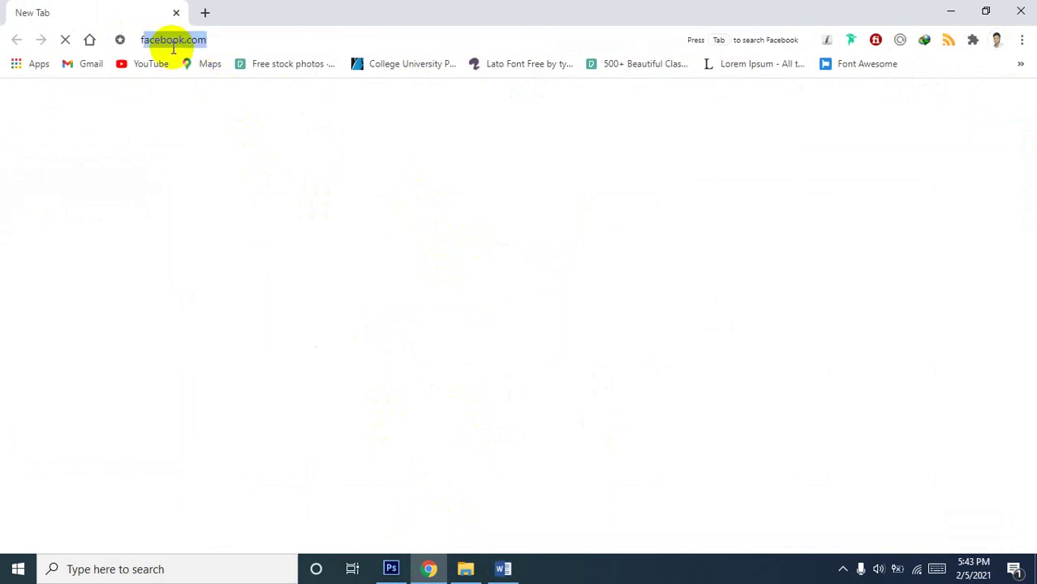
{"action": "key", "text": "Return"}
{"action": "left_click", "coordinate": [207, 13]}
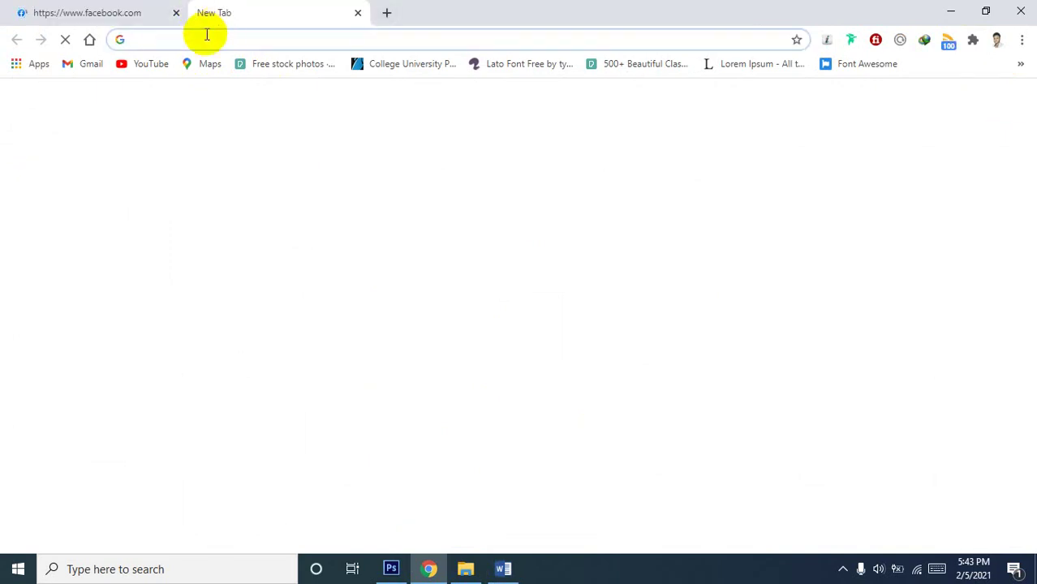
{"action": "type", "text": "pro"}
{"action": "key", "text": "Return"}
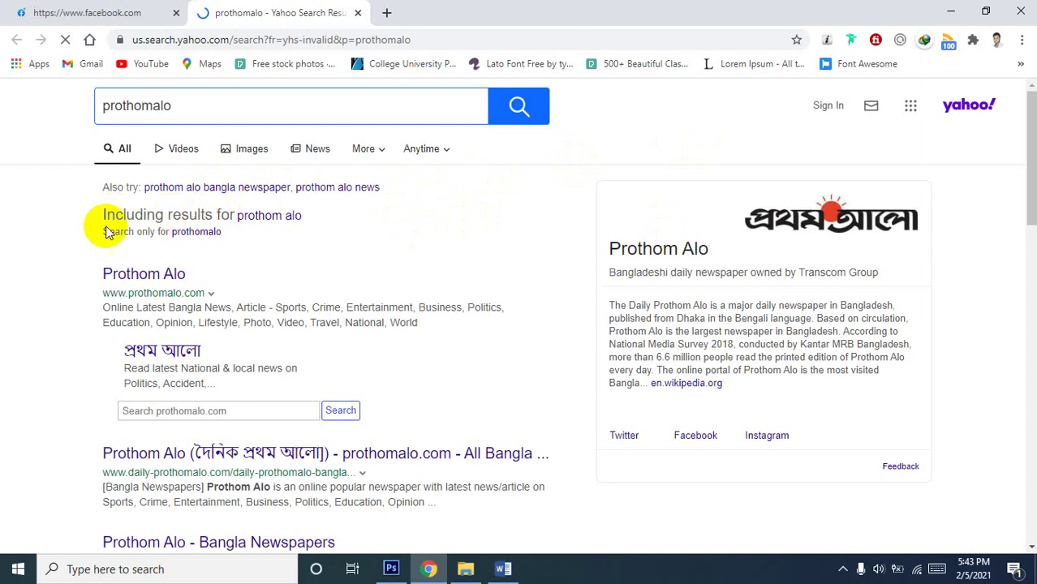
Open the Prothom Alo site from the Yahoo results in a new tab
{"action": "left_click", "coordinate": [122, 274]}
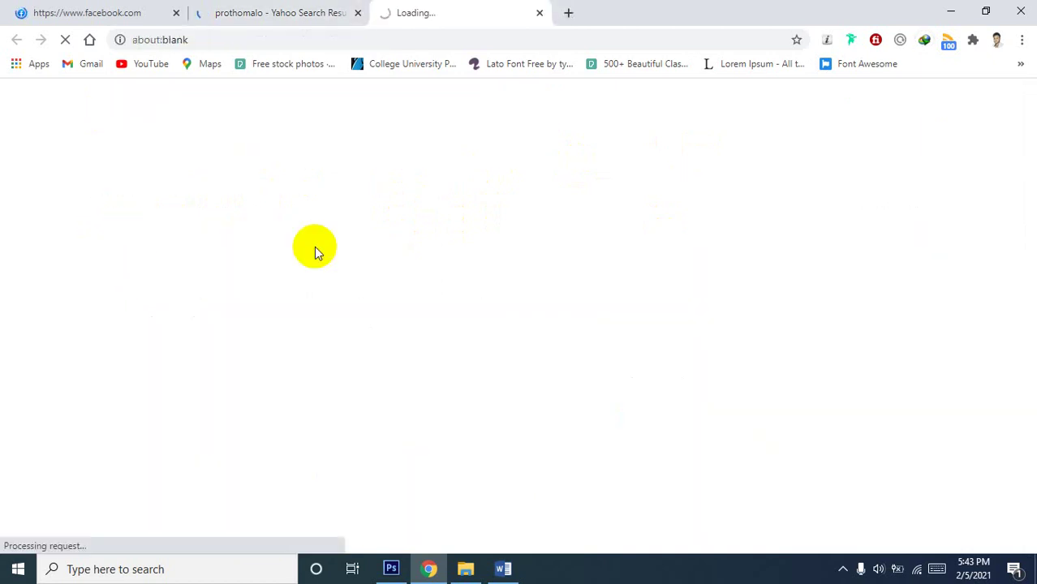
Close the Yahoo results tab, dismiss the translation popup, and scroll the Prothom Alo headlines
{"action": "left_click", "coordinate": [358, 13]}
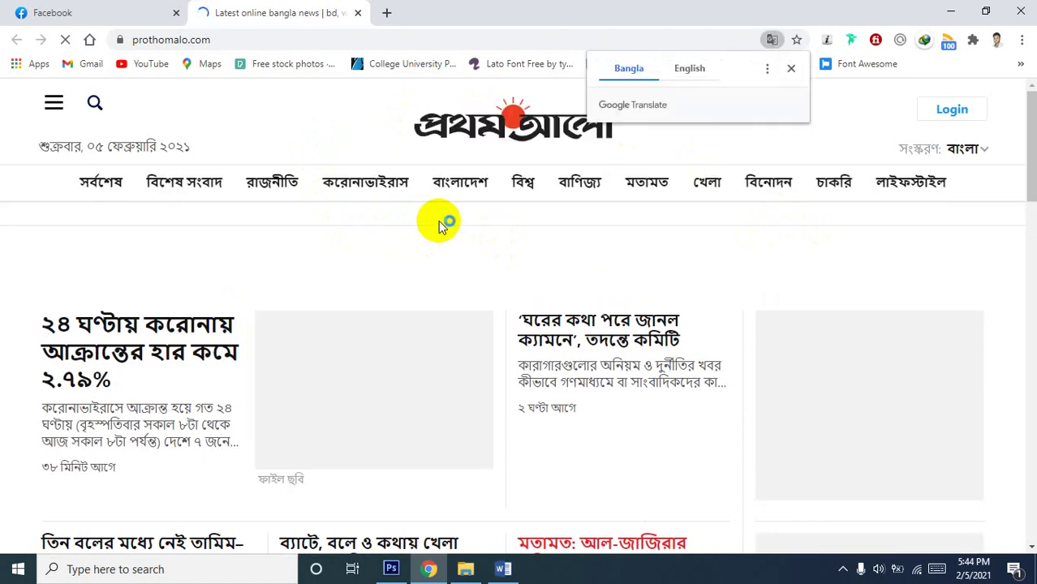
{"action": "left_click", "coordinate": [792, 72]}
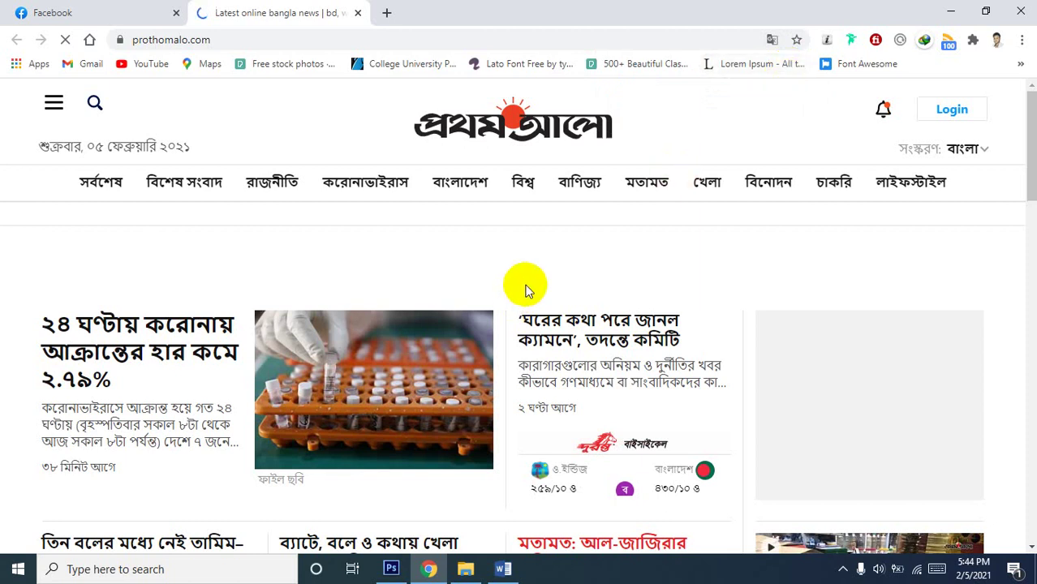
{"action": "scroll", "coordinate": [528, 285], "scroll_direction": "down", "scroll_amount": 2}
{"action": "scroll", "coordinate": [527, 285], "scroll_direction": "down", "scroll_amount": 2}
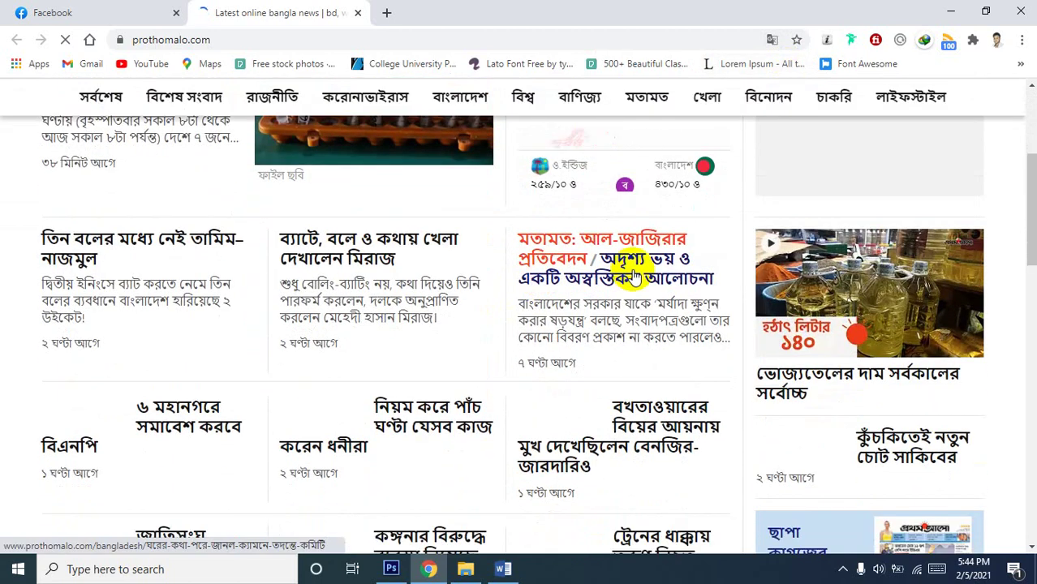
{"action": "scroll", "coordinate": [625, 280], "scroll_direction": "down", "scroll_amount": 2}
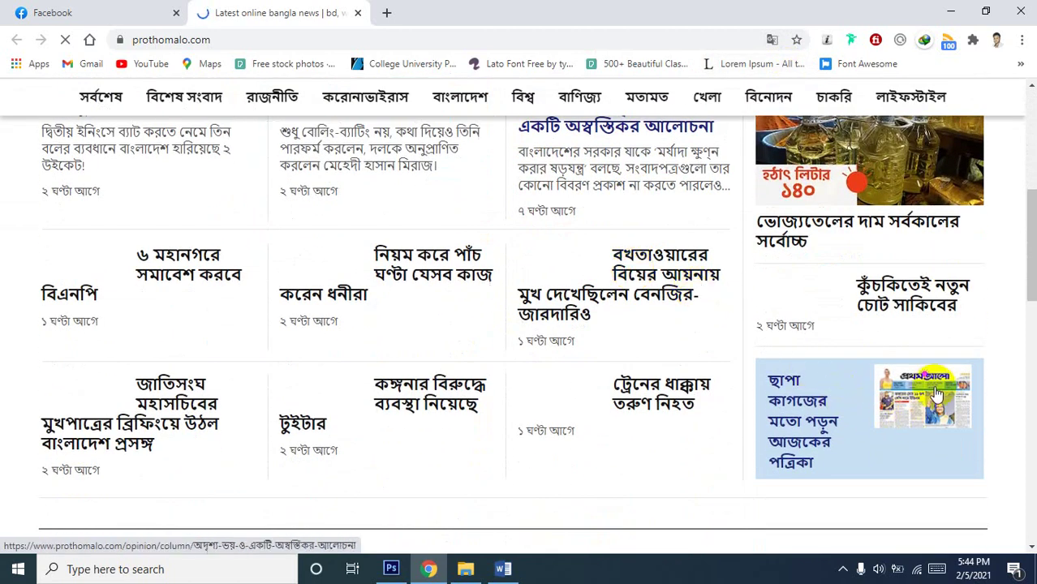
{"action": "scroll", "coordinate": [877, 325], "scroll_direction": "up", "scroll_amount": 2}
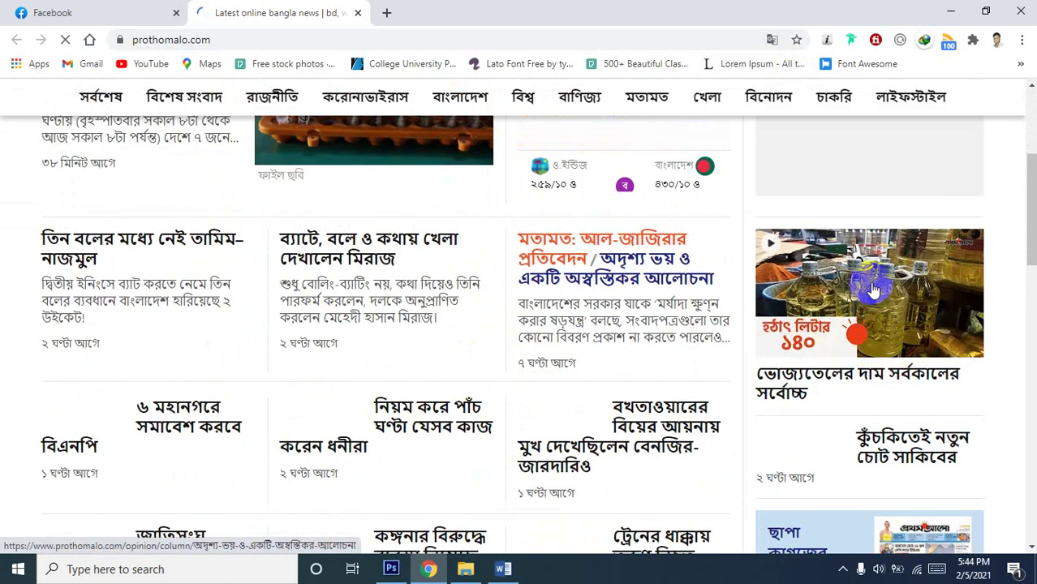
{"action": "scroll", "coordinate": [874, 293], "scroll_direction": "up", "scroll_amount": 2}
{"action": "scroll", "coordinate": [574, 318], "scroll_direction": "down", "scroll_amount": 3}
{"action": "scroll", "coordinate": [382, 331], "scroll_direction": "down", "scroll_amount": 3}
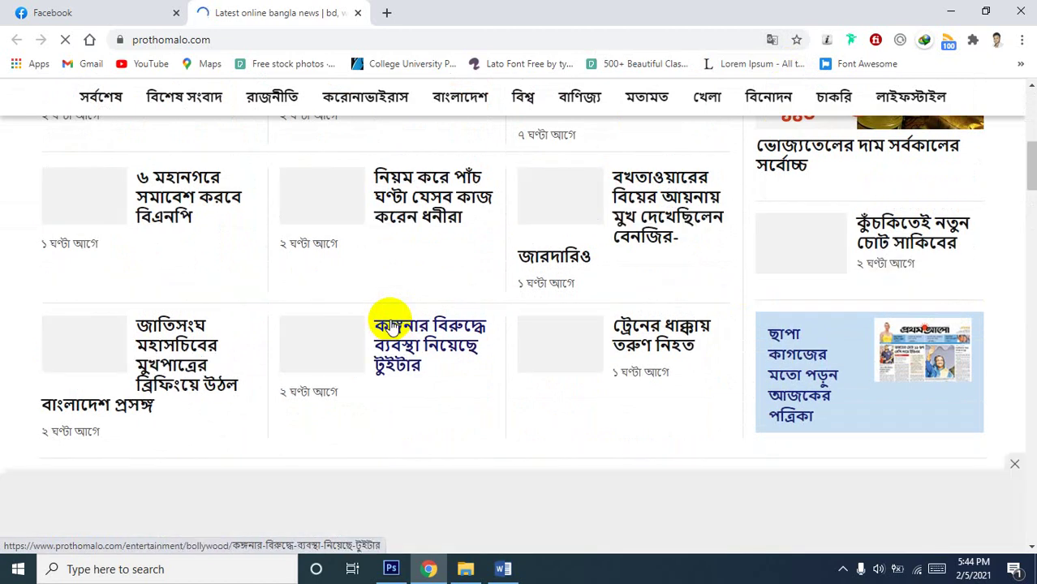
{"action": "scroll", "coordinate": [389, 324], "scroll_direction": "up", "scroll_amount": 3}
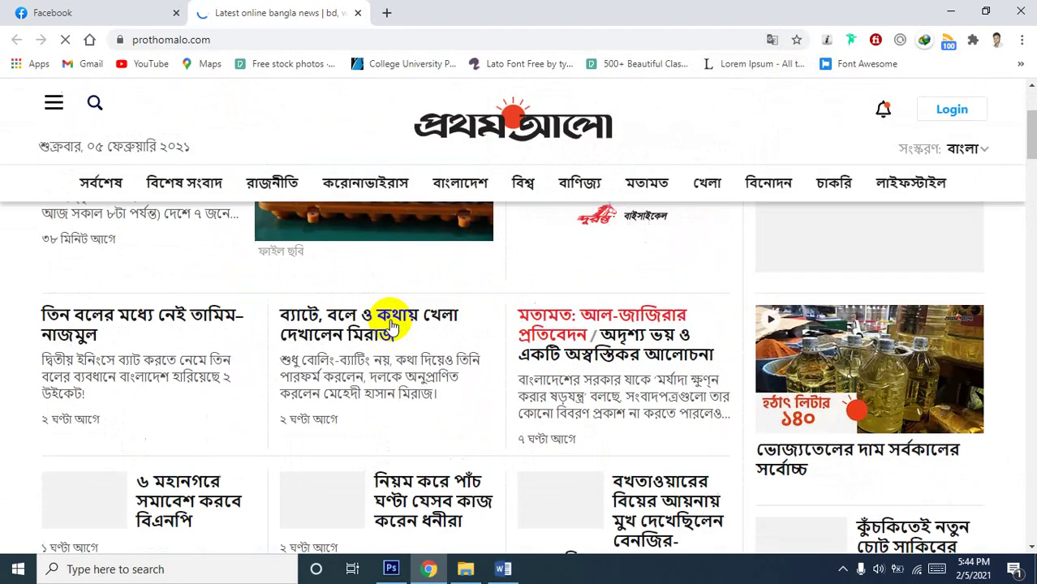
{"action": "scroll", "coordinate": [390, 324], "scroll_direction": "up", "scroll_amount": 3}
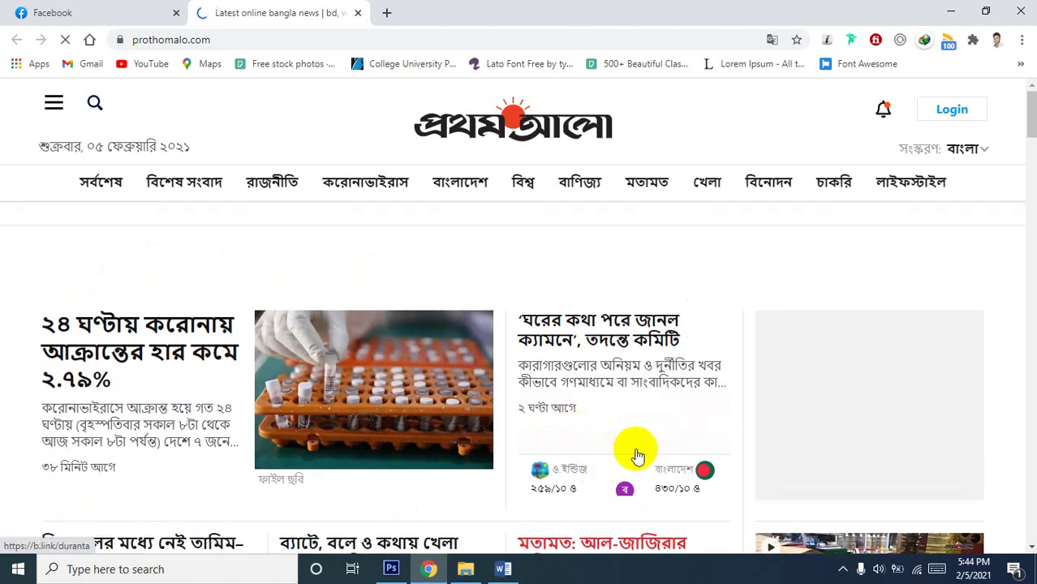
Open the Vivo ad, then scroll Prothom Alo down to the একটু থামুন section
{"action": "left_click", "coordinate": [638, 440]}
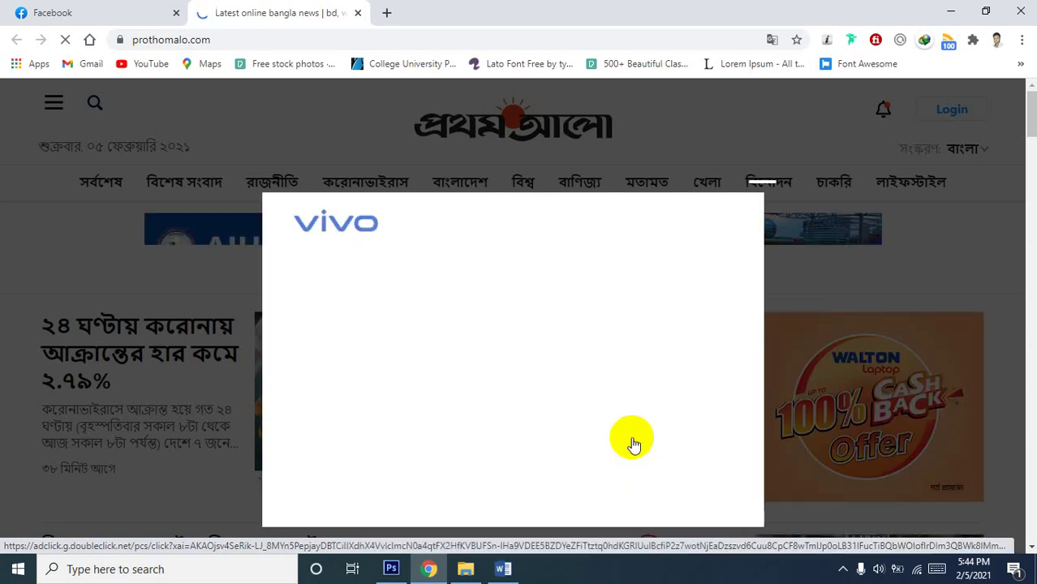
{"action": "scroll", "coordinate": [546, 351], "scroll_direction": "down", "scroll_amount": 2}
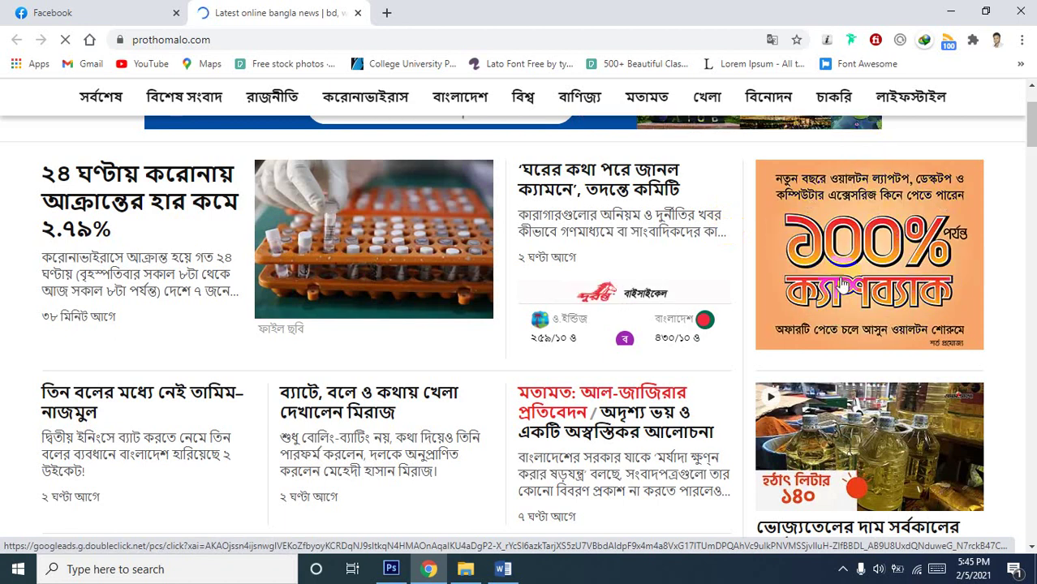
{"action": "scroll", "coordinate": [858, 266], "scroll_direction": "up", "scroll_amount": 1}
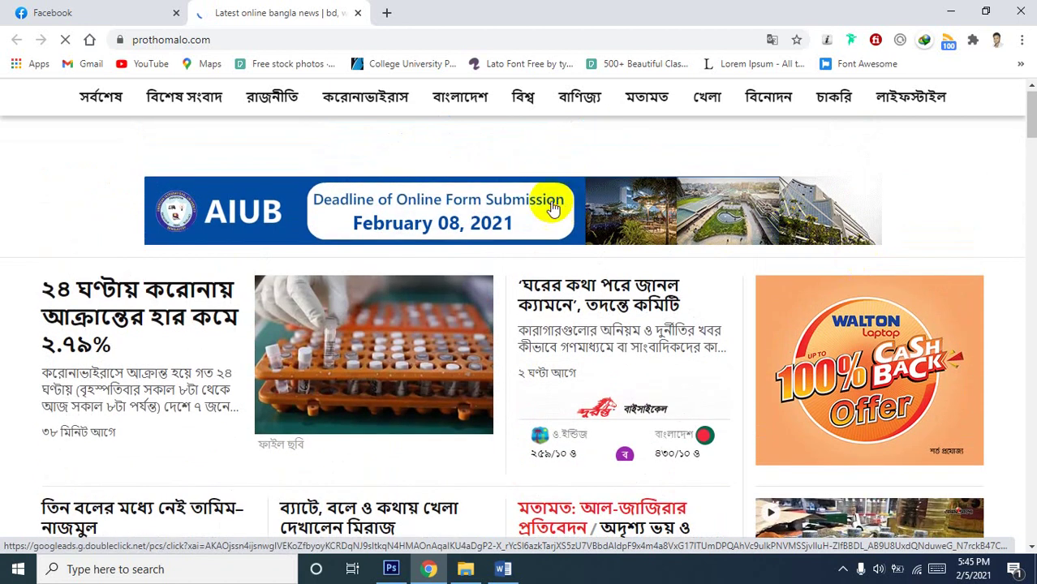
{"action": "scroll", "coordinate": [421, 225], "scroll_direction": "up", "scroll_amount": 1}
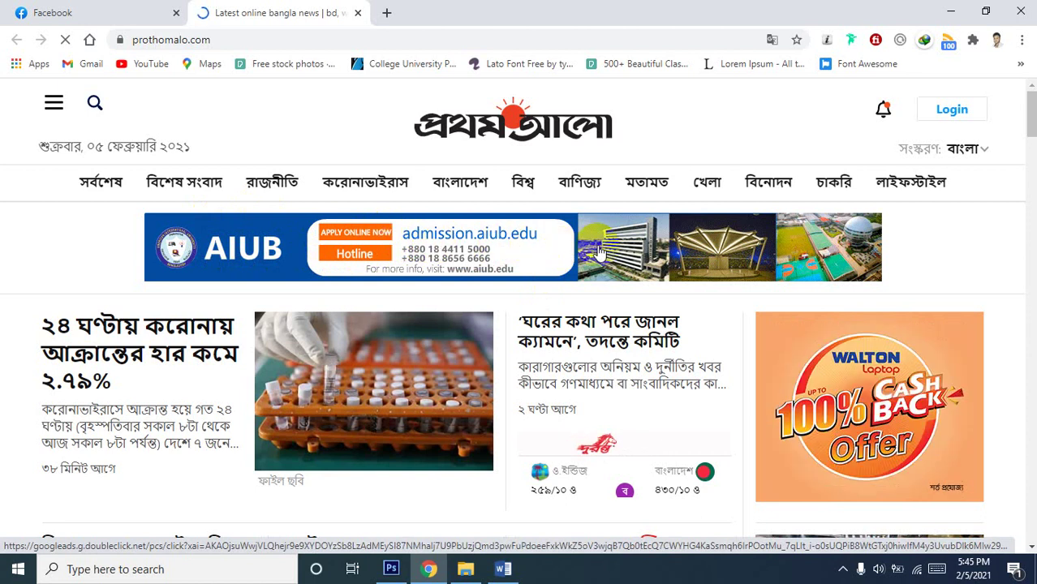
{"action": "scroll", "coordinate": [460, 284], "scroll_direction": "down", "scroll_amount": 1}
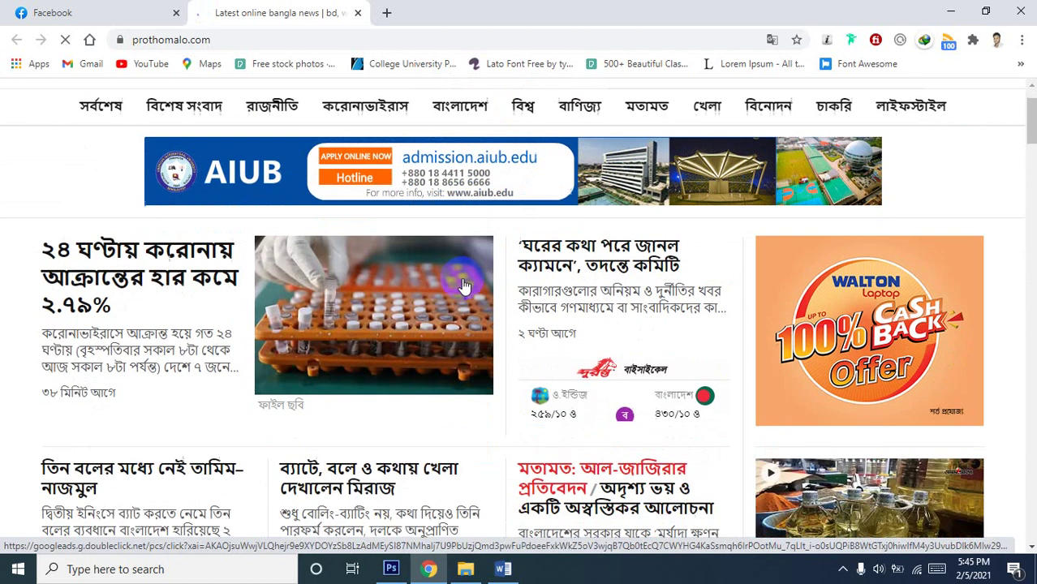
{"action": "scroll", "coordinate": [464, 286], "scroll_direction": "down", "scroll_amount": 2}
{"action": "scroll", "coordinate": [464, 284], "scroll_direction": "down", "scroll_amount": 2}
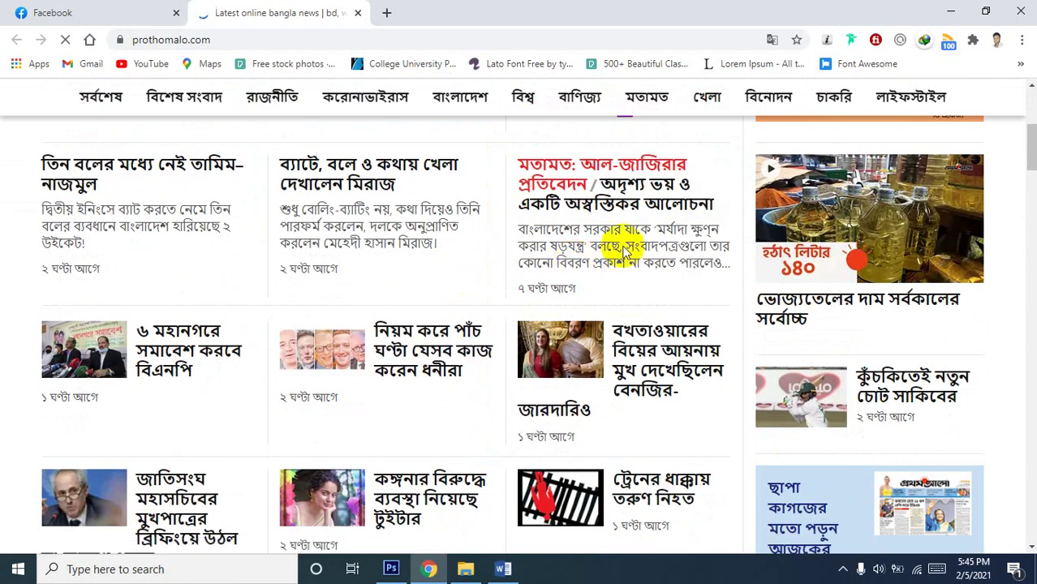
{"action": "scroll", "coordinate": [621, 244], "scroll_direction": "down", "scroll_amount": 1}
{"action": "scroll", "coordinate": [630, 247], "scroll_direction": "down", "scroll_amount": 1}
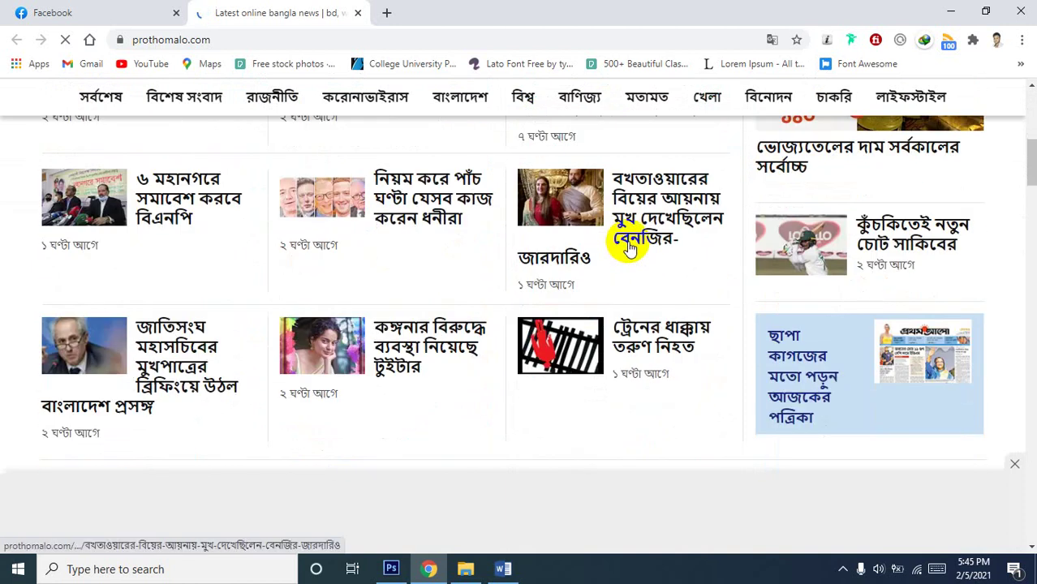
{"action": "scroll", "coordinate": [630, 246], "scroll_direction": "down", "scroll_amount": 1}
{"action": "scroll", "coordinate": [631, 241], "scroll_direction": "down", "scroll_amount": 3}
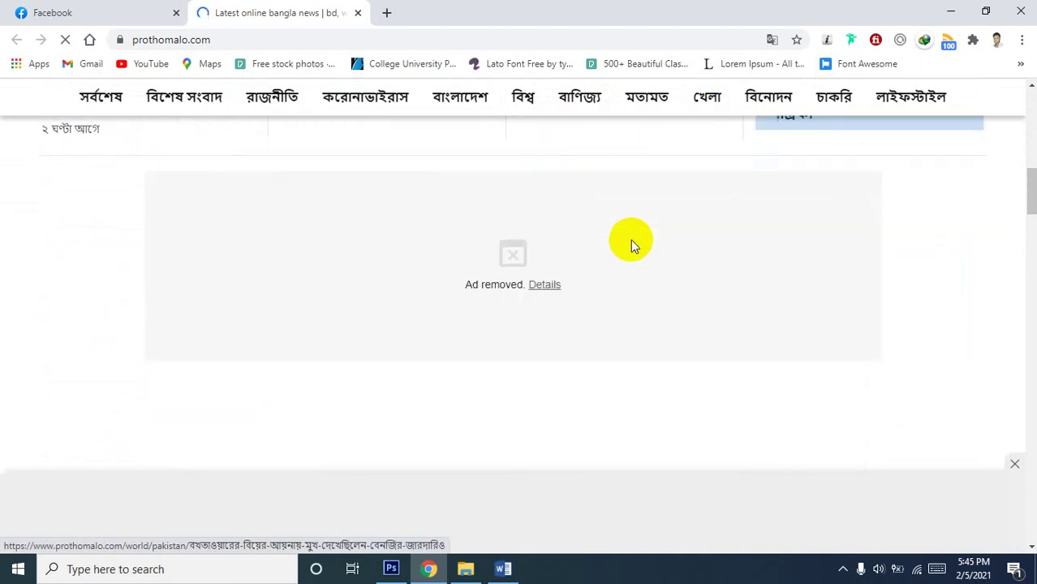
{"action": "scroll", "coordinate": [632, 237], "scroll_direction": "down", "scroll_amount": 3}
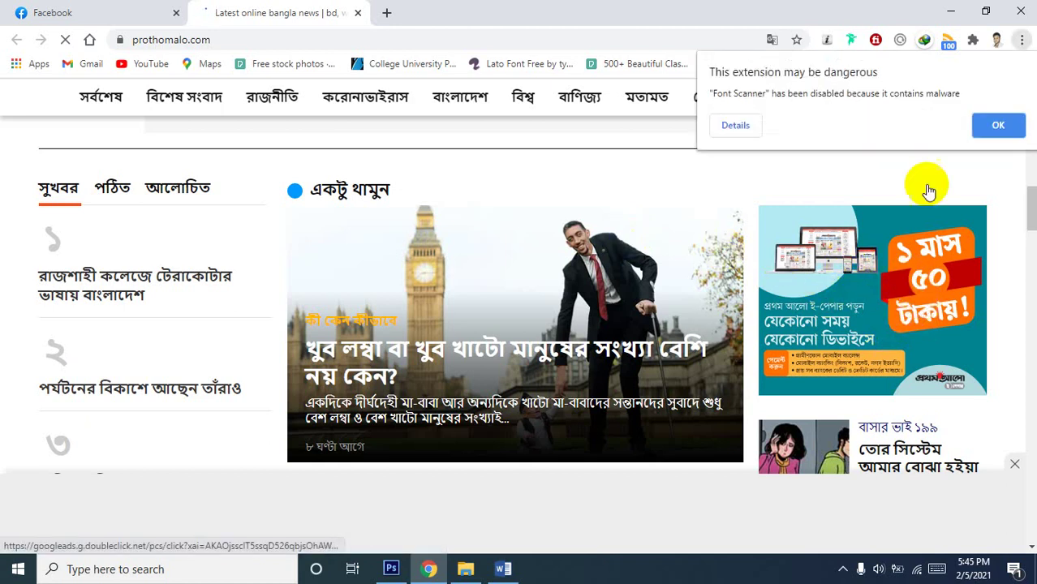
{"action": "left_click", "coordinate": [993, 126]}
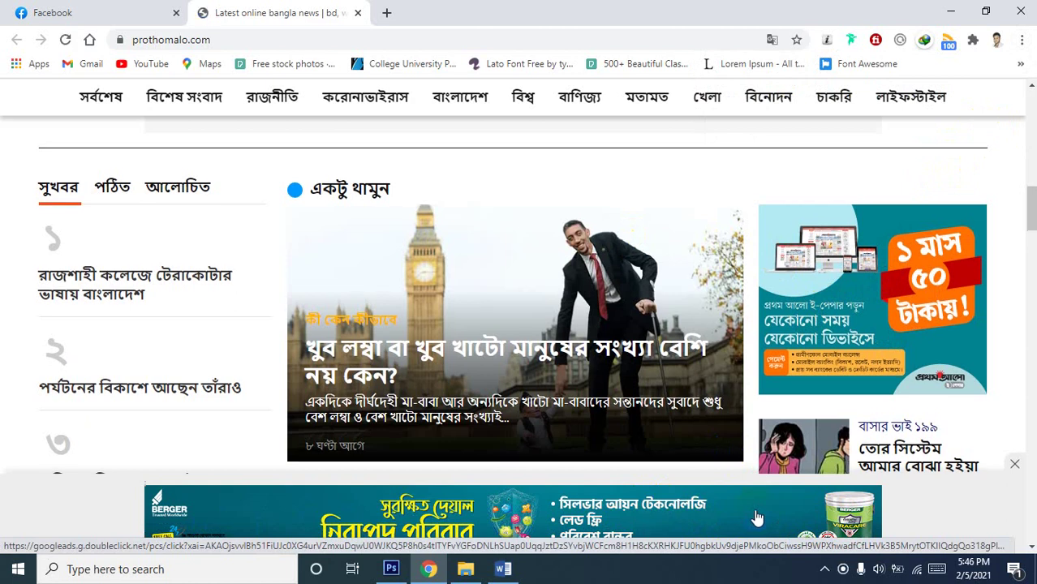
{"action": "left_click", "coordinate": [822, 411]}
{"action": "scroll", "coordinate": [821, 410], "scroll_direction": "down", "scroll_amount": 3}
{"action": "scroll", "coordinate": [817, 398], "scroll_direction": "down", "scroll_amount": 3}
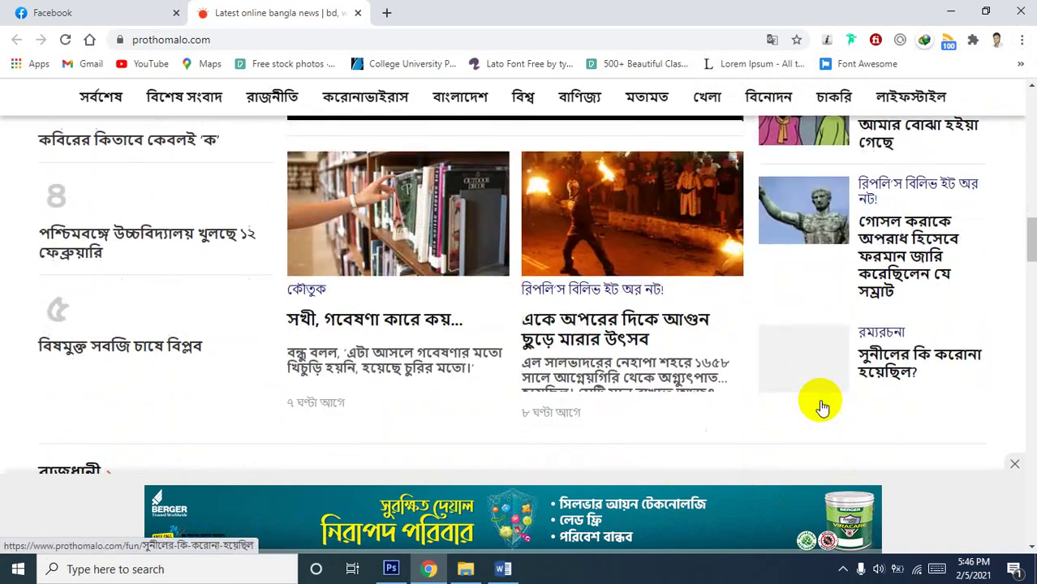
{"action": "scroll", "coordinate": [809, 383], "scroll_direction": "down", "scroll_amount": 3}
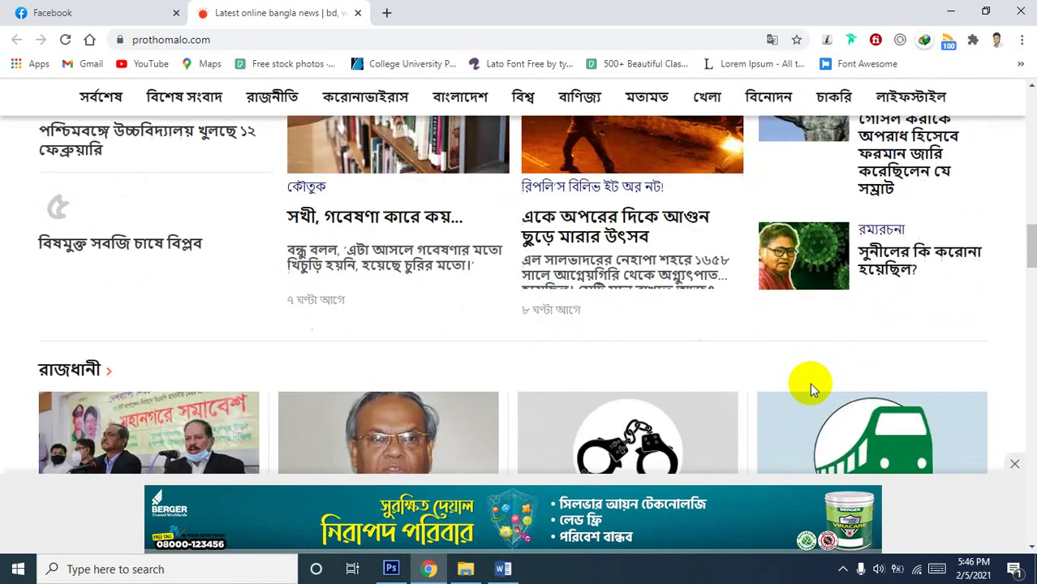
{"action": "scroll", "coordinate": [810, 379], "scroll_direction": "down", "scroll_amount": 2}
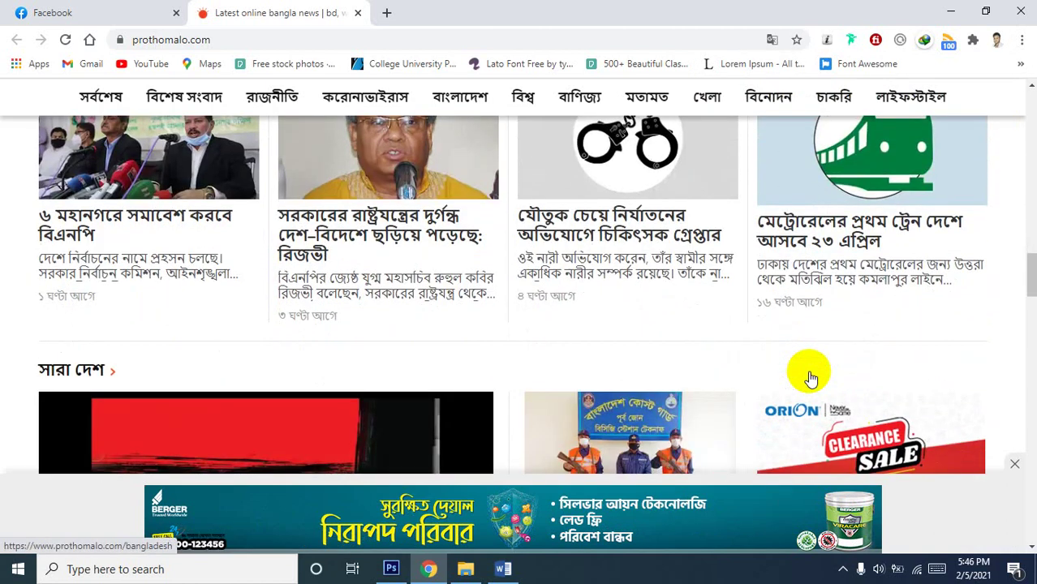
{"action": "scroll", "coordinate": [810, 379], "scroll_direction": "down", "scroll_amount": 2}
{"action": "scroll", "coordinate": [794, 351], "scroll_direction": "down", "scroll_amount": 1}
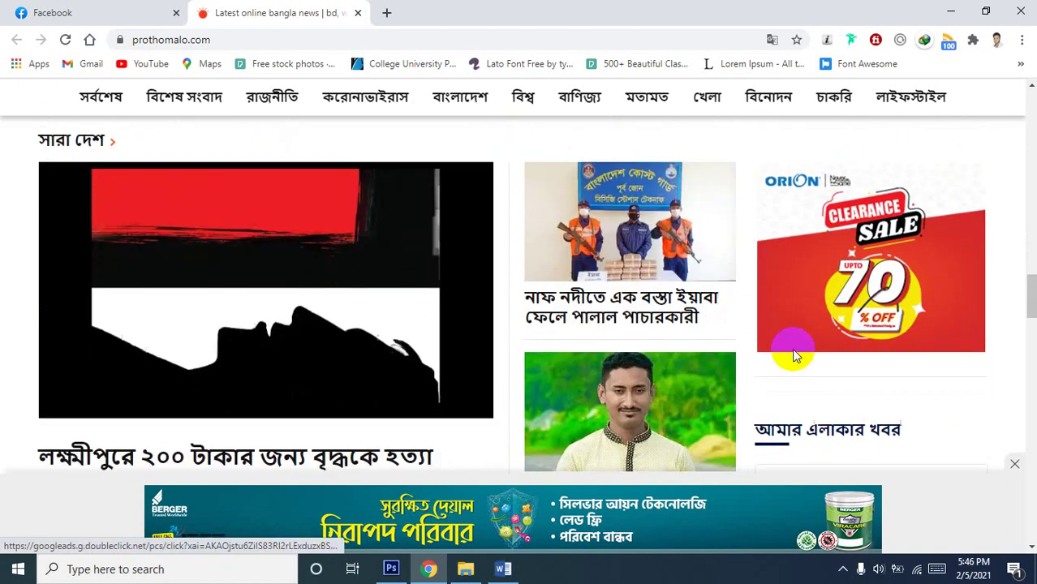
{"action": "scroll", "coordinate": [794, 351], "scroll_direction": "down", "scroll_amount": 2}
{"action": "scroll", "coordinate": [795, 351], "scroll_direction": "down", "scroll_amount": 1}
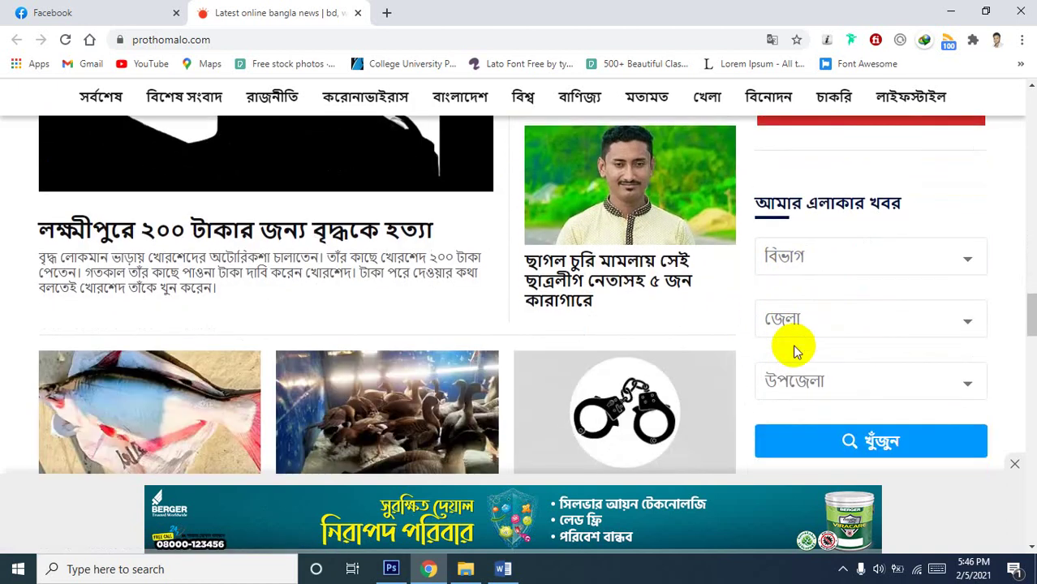
{"action": "scroll", "coordinate": [796, 341], "scroll_direction": "down", "scroll_amount": 1}
{"action": "scroll", "coordinate": [804, 304], "scroll_direction": "up", "scroll_amount": 2}
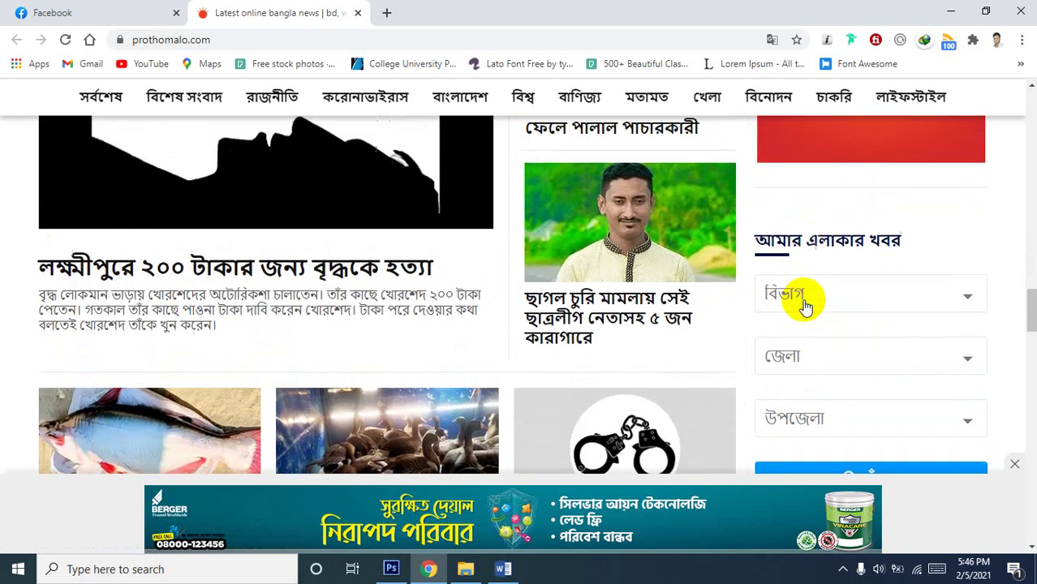
{"action": "scroll", "coordinate": [803, 305], "scroll_direction": "down", "scroll_amount": 2}
{"action": "scroll", "coordinate": [804, 304], "scroll_direction": "down", "scroll_amount": 1}
{"action": "scroll", "coordinate": [804, 304], "scroll_direction": "down", "scroll_amount": 3}
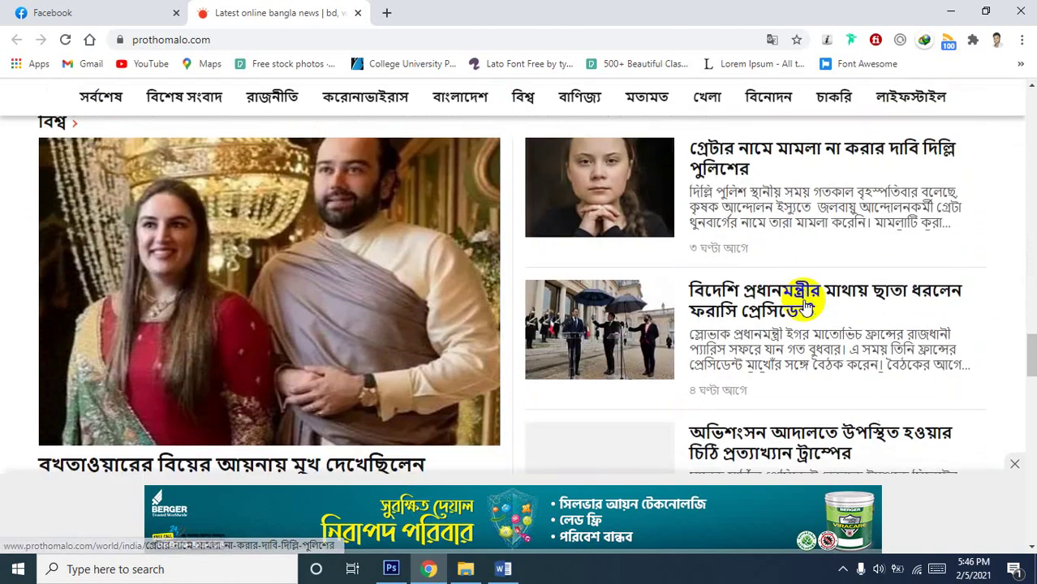
{"action": "scroll", "coordinate": [805, 306], "scroll_direction": "down", "scroll_amount": 1}
{"action": "scroll", "coordinate": [806, 305], "scroll_direction": "down", "scroll_amount": 2}
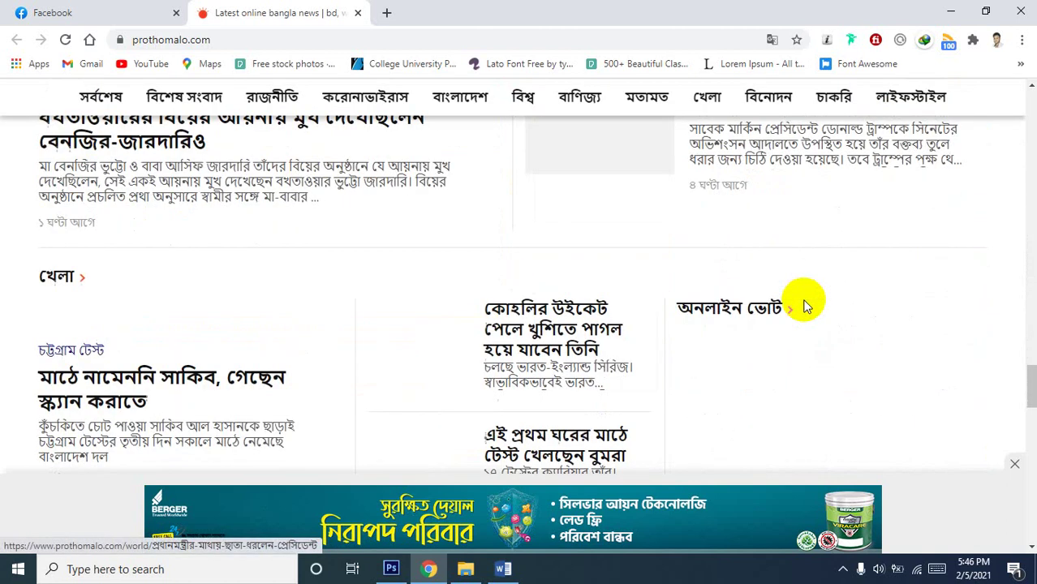
{"action": "scroll", "coordinate": [806, 306], "scroll_direction": "down", "scroll_amount": 1}
{"action": "scroll", "coordinate": [806, 307], "scroll_direction": "up", "scroll_amount": 1}
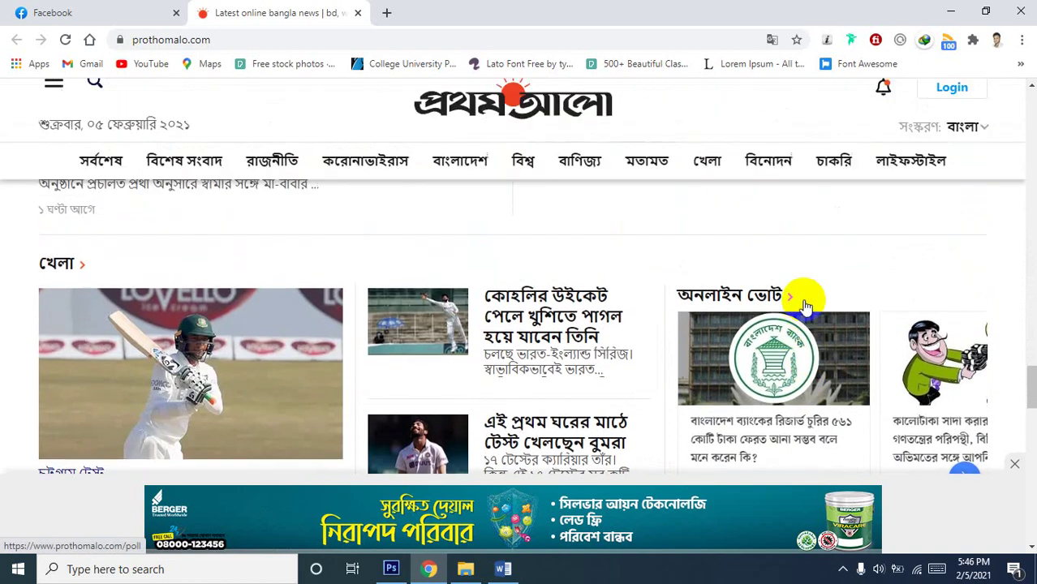
{"action": "scroll", "coordinate": [806, 307], "scroll_direction": "up", "scroll_amount": 3}
{"action": "scroll", "coordinate": [806, 307], "scroll_direction": "up", "scroll_amount": 3}
{"action": "scroll", "coordinate": [805, 307], "scroll_direction": "up", "scroll_amount": 1}
{"action": "scroll", "coordinate": [806, 306], "scroll_direction": "up", "scroll_amount": 3}
{"action": "scroll", "coordinate": [805, 306], "scroll_direction": "up", "scroll_amount": 3}
{"action": "scroll", "coordinate": [804, 300], "scroll_direction": "up", "scroll_amount": 3}
{"action": "scroll", "coordinate": [802, 297], "scroll_direction": "up", "scroll_amount": 2}
{"action": "scroll", "coordinate": [802, 298], "scroll_direction": "up", "scroll_amount": 2}
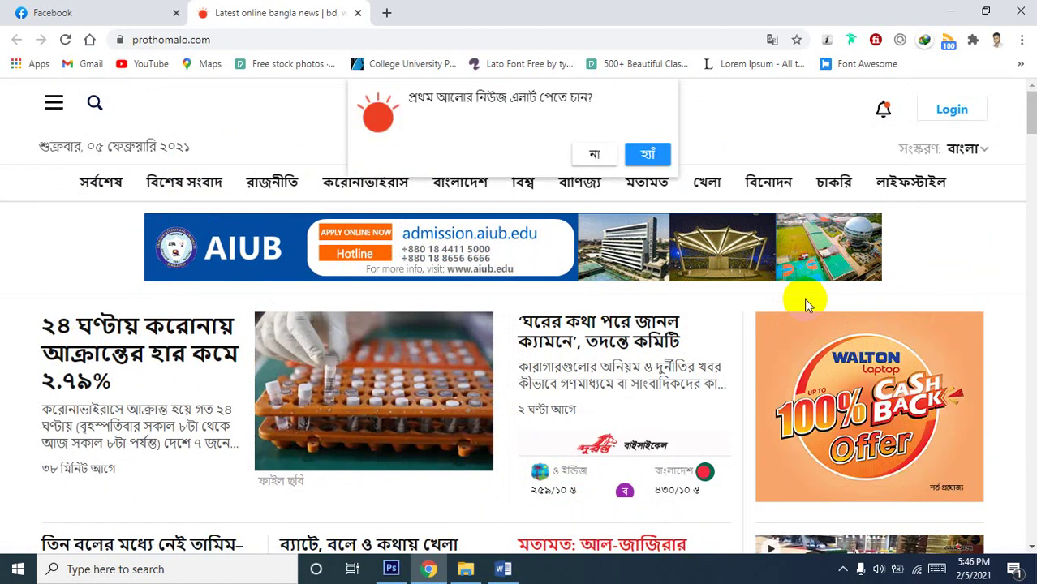
Search 'web banner' in a new tab and switch to image results
{"action": "left_click", "coordinate": [387, 13]}
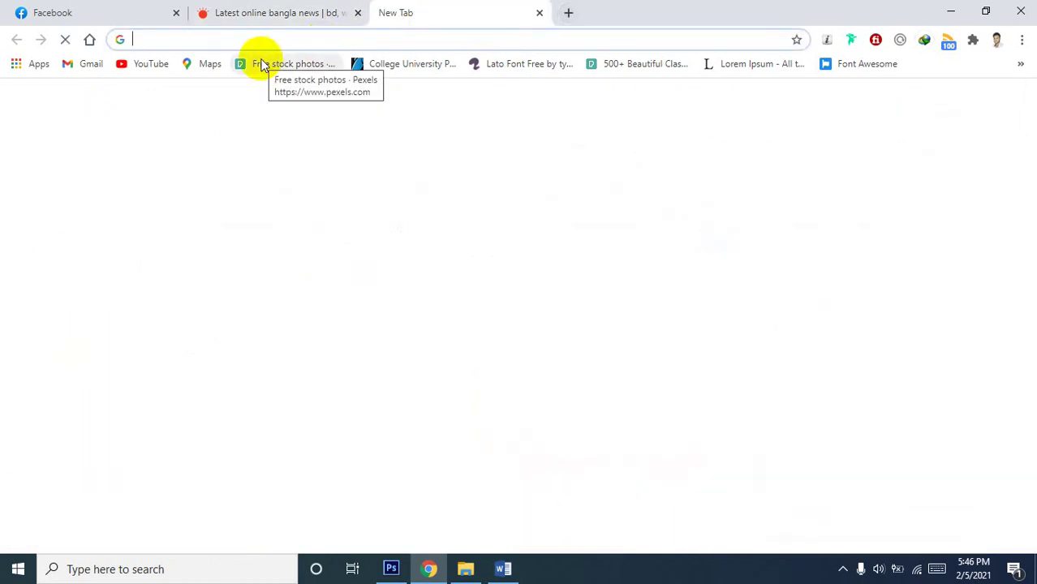
{"action": "type", "text": "w"}
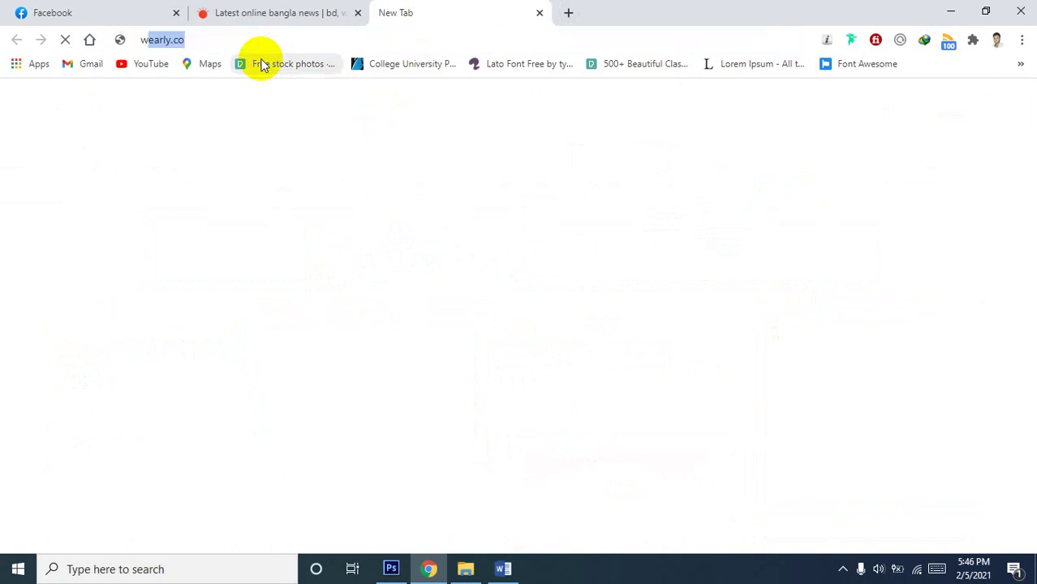
{"action": "type", "text": "eb b"}
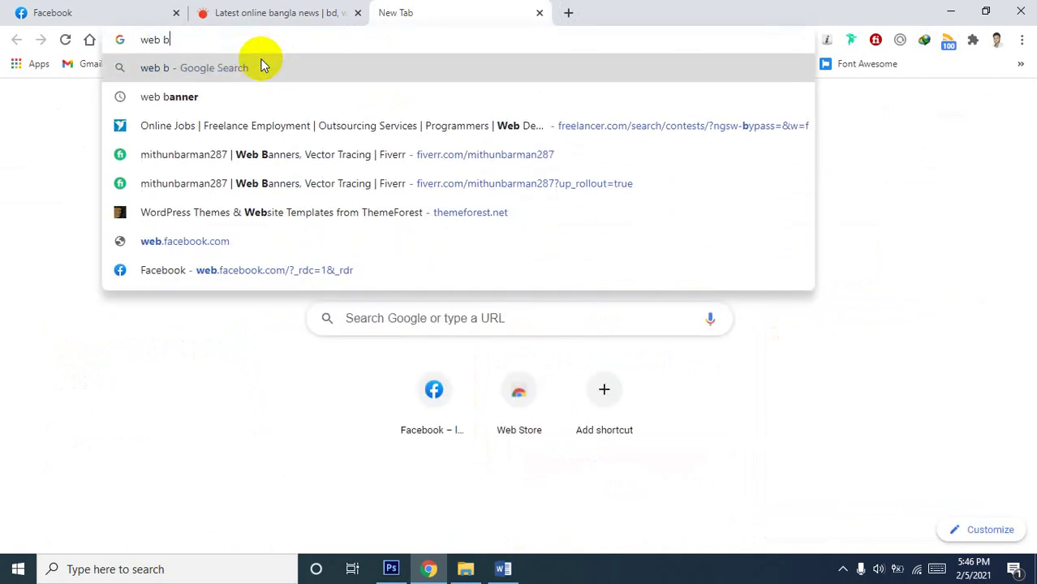
{"action": "type", "text": "anner"}
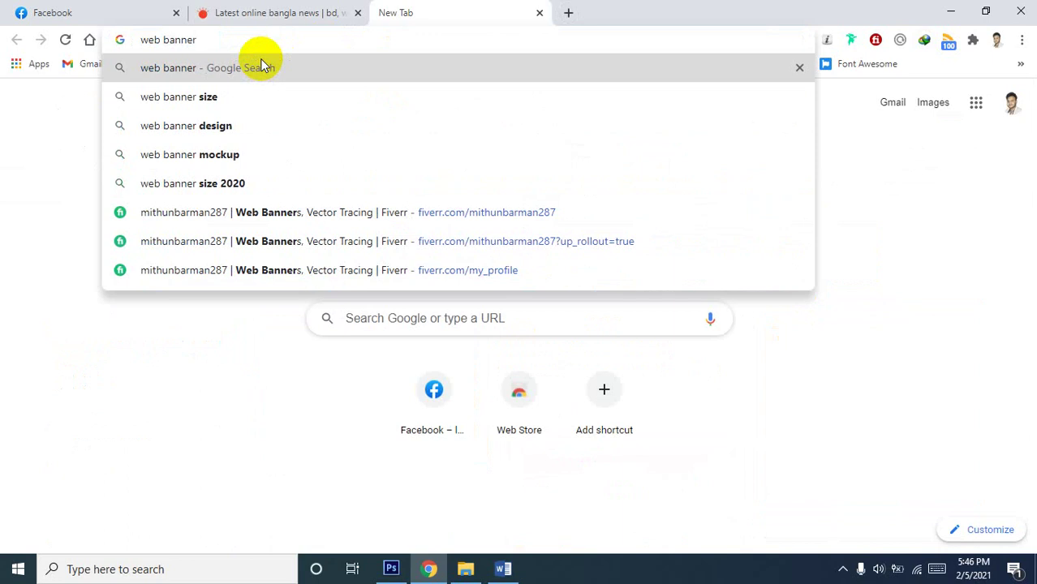
{"action": "key", "text": "Return"}
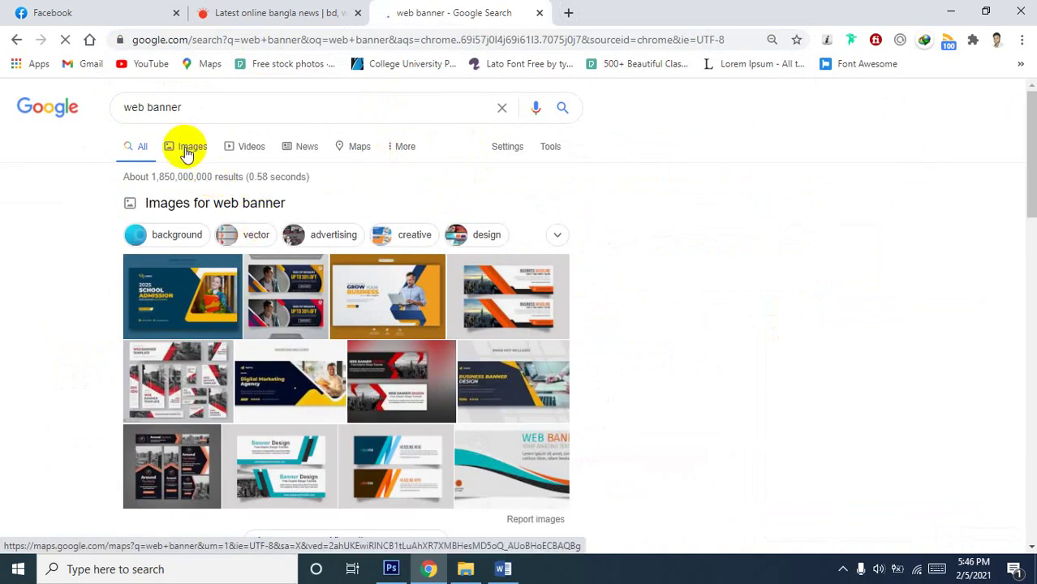
{"action": "left_click", "coordinate": [186, 149]}
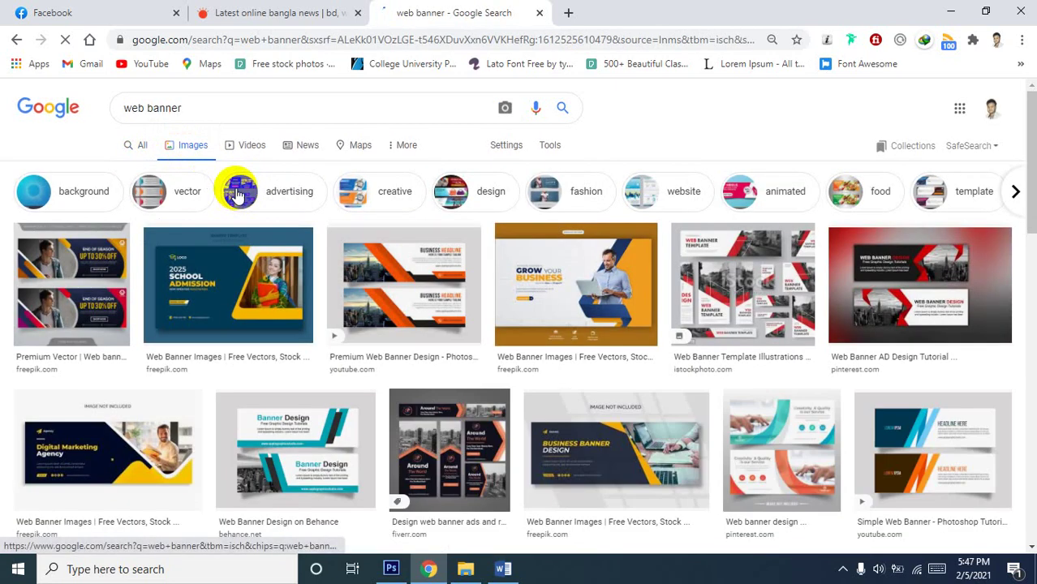
Scroll well down the web banner image results to browse banner designs
{"action": "scroll", "coordinate": [238, 193], "scroll_direction": "down", "scroll_amount": 2}
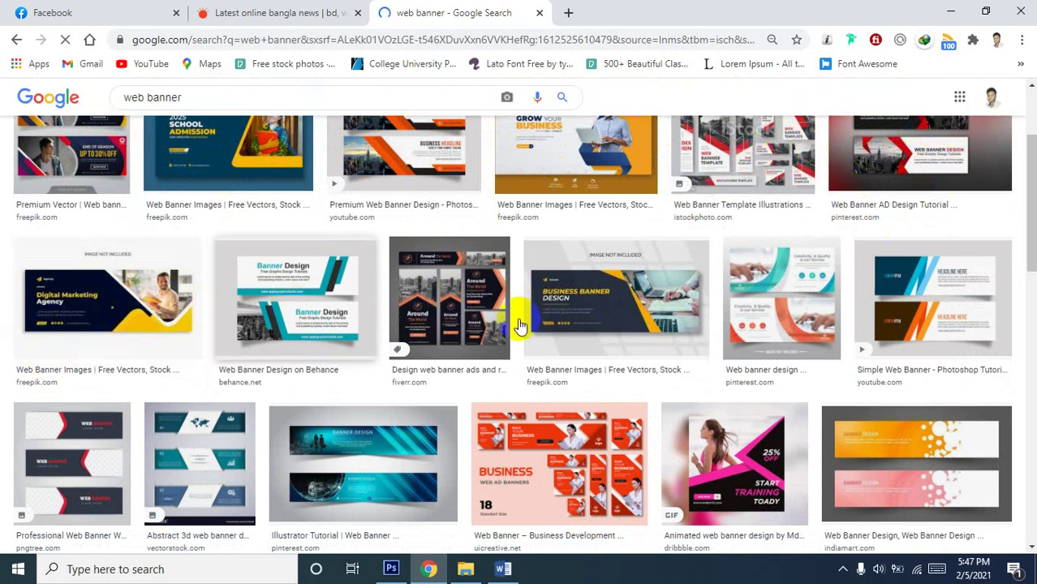
{"action": "scroll", "coordinate": [203, 341], "scroll_direction": "down", "scroll_amount": 3}
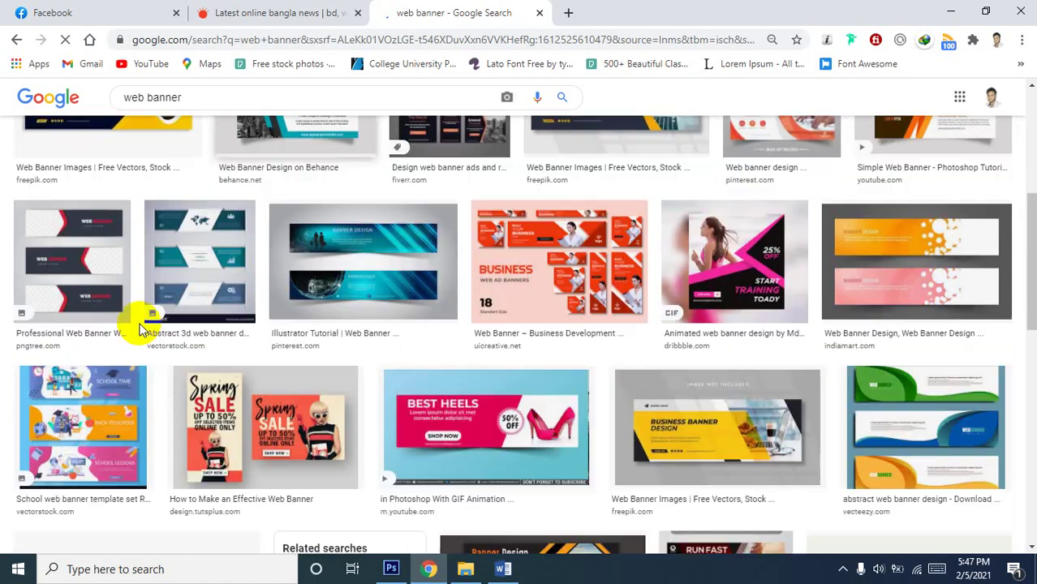
{"action": "scroll", "coordinate": [140, 329], "scroll_direction": "down", "scroll_amount": 1}
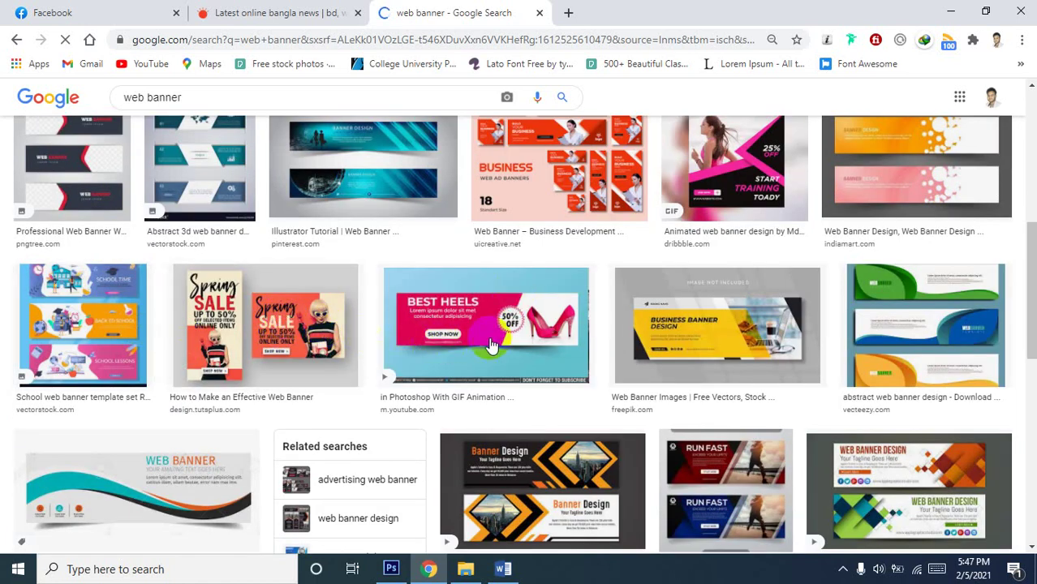
{"action": "scroll", "coordinate": [174, 396], "scroll_direction": "down", "scroll_amount": 1}
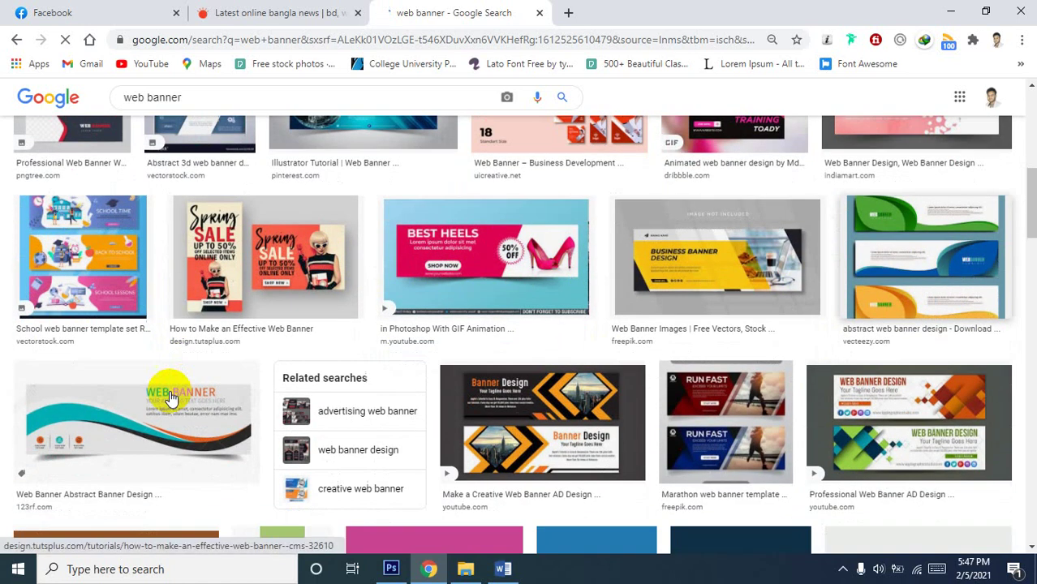
{"action": "scroll", "coordinate": [171, 398], "scroll_direction": "down", "scroll_amount": 1}
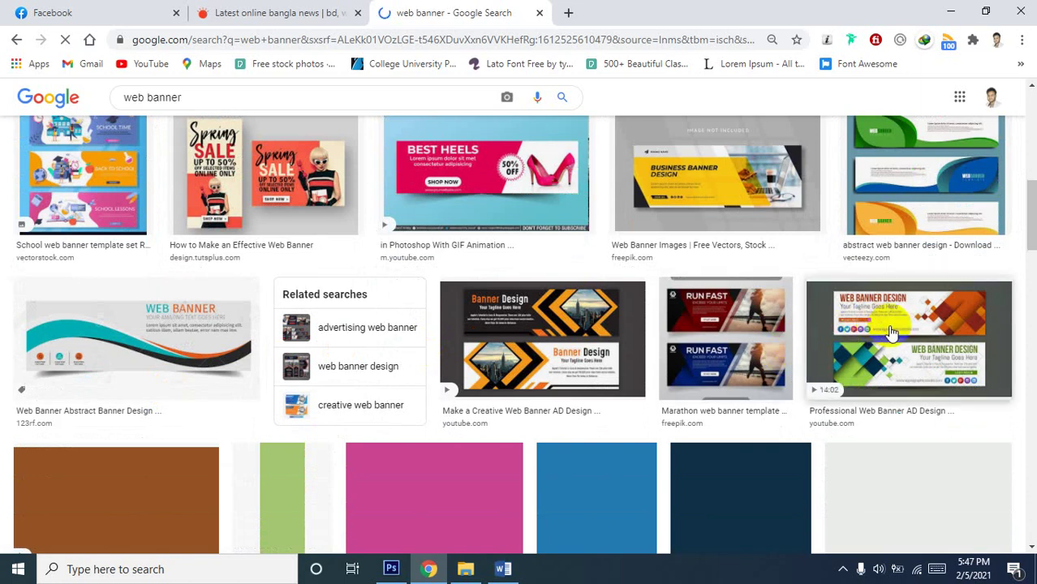
{"action": "scroll", "coordinate": [890, 332], "scroll_direction": "down", "scroll_amount": 1}
{"action": "scroll", "coordinate": [891, 332], "scroll_direction": "down", "scroll_amount": 2}
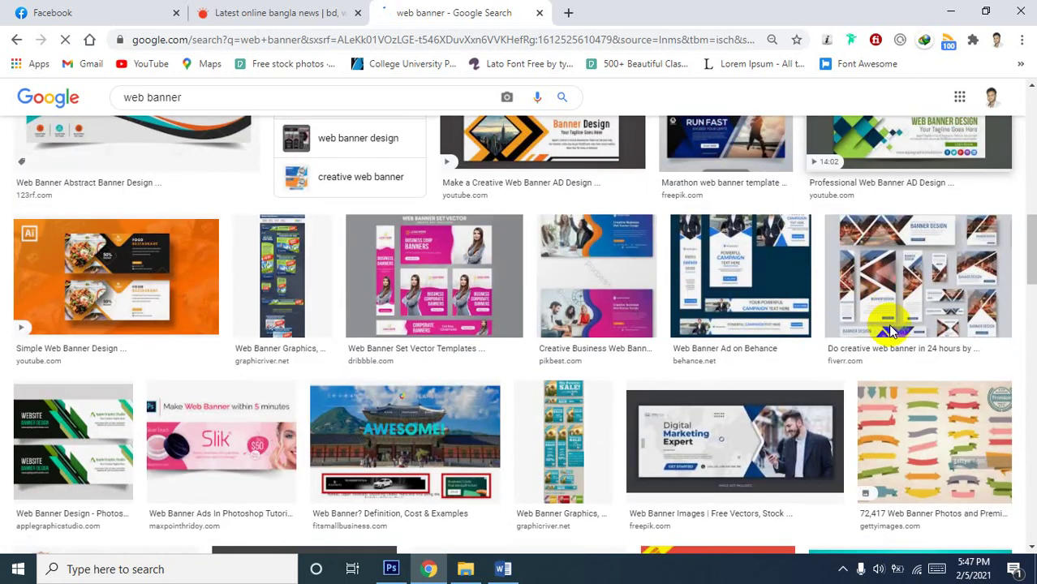
{"action": "scroll", "coordinate": [890, 332], "scroll_direction": "down", "scroll_amount": 3}
{"action": "scroll", "coordinate": [549, 294], "scroll_direction": "down", "scroll_amount": 2}
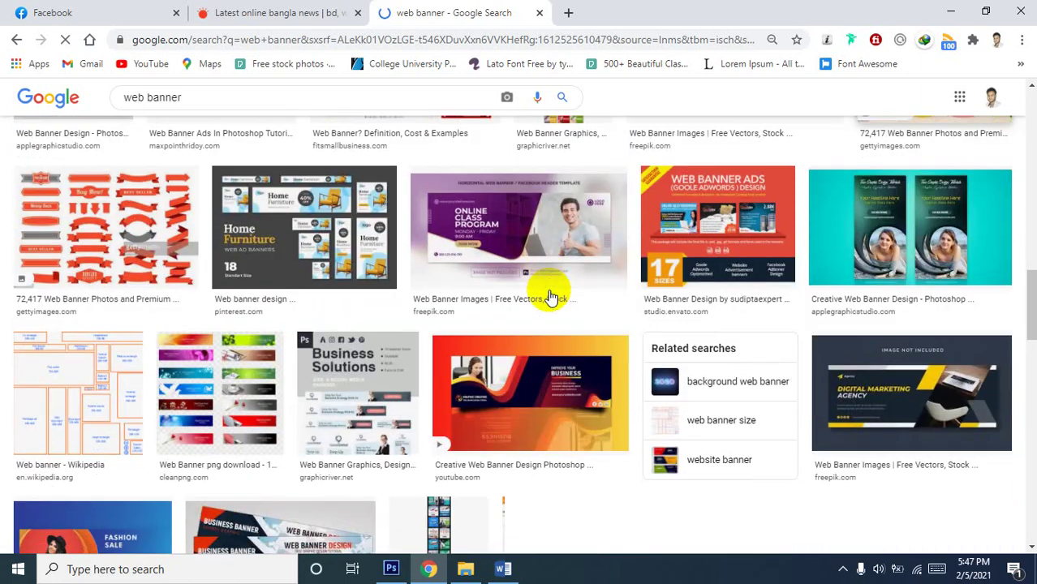
{"action": "scroll", "coordinate": [549, 294], "scroll_direction": "down", "scroll_amount": 1}
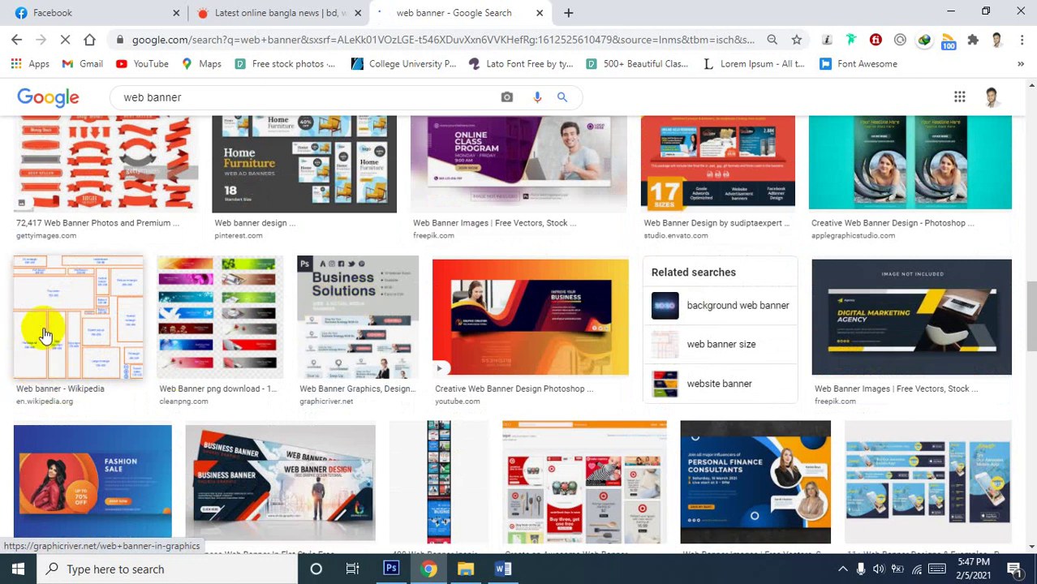
Preview the Wikipedia web banner size chart, such as Leaderboard 728×90, beside the image results
{"action": "left_click", "coordinate": [61, 304]}
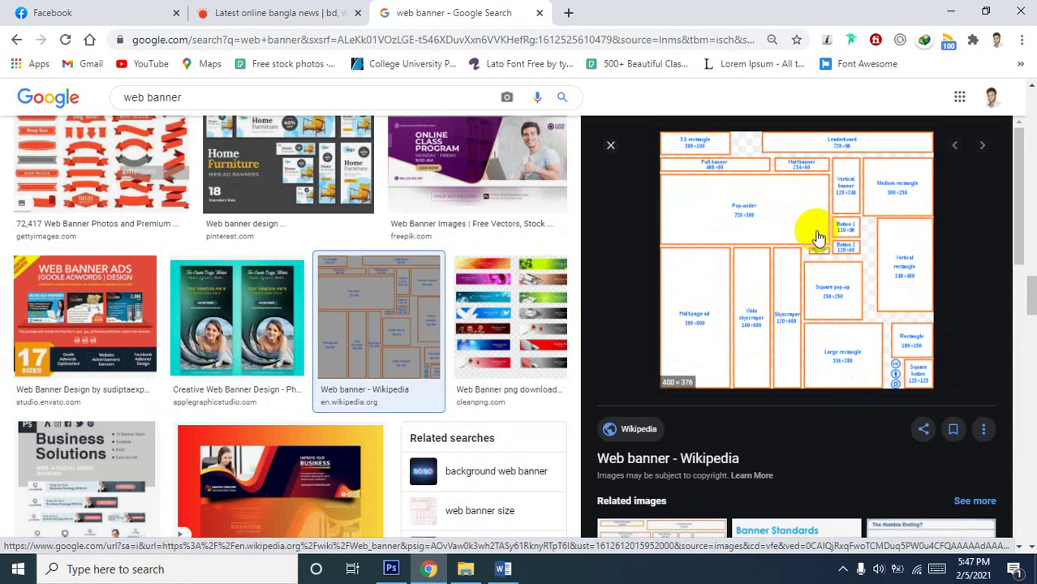
{"action": "scroll", "coordinate": [818, 238], "scroll_direction": "up", "scroll_amount": 1}
{"action": "scroll", "coordinate": [818, 238], "scroll_direction": "up", "scroll_amount": 5}
{"action": "scroll", "coordinate": [818, 238], "scroll_direction": "up", "scroll_amount": 2}
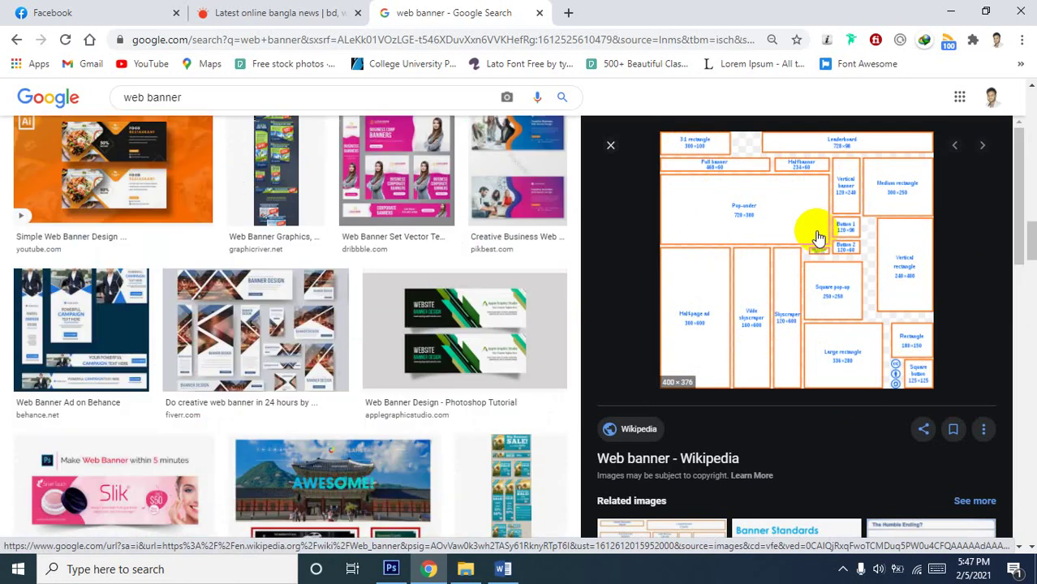
{"action": "scroll", "coordinate": [818, 238], "scroll_direction": "up", "scroll_amount": 2}
{"action": "scroll", "coordinate": [819, 244], "scroll_direction": "down", "scroll_amount": 2}
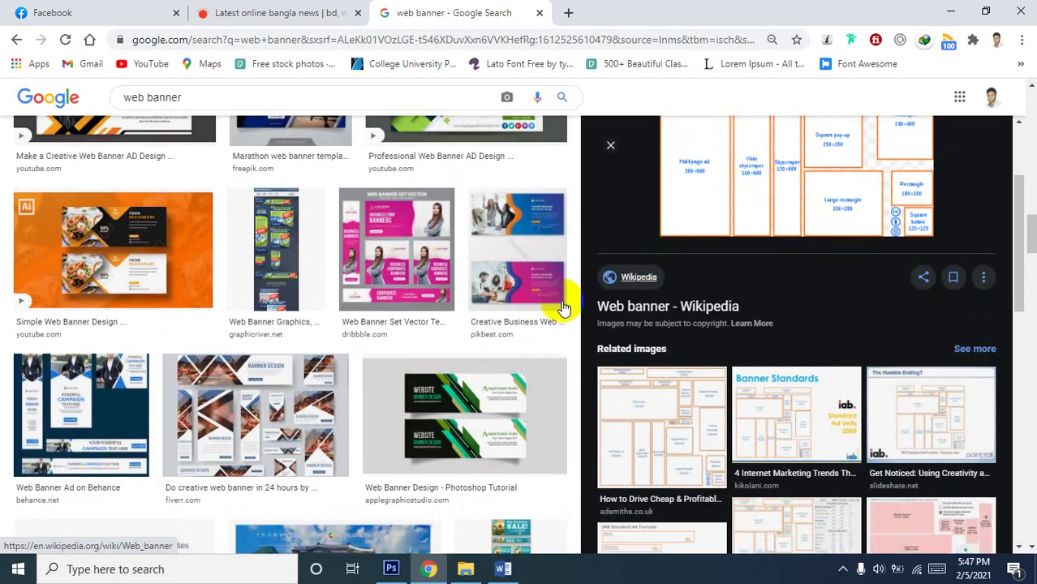
{"action": "scroll", "coordinate": [375, 308], "scroll_direction": "down", "scroll_amount": 2}
{"action": "scroll", "coordinate": [386, 306], "scroll_direction": "down", "scroll_amount": 1}
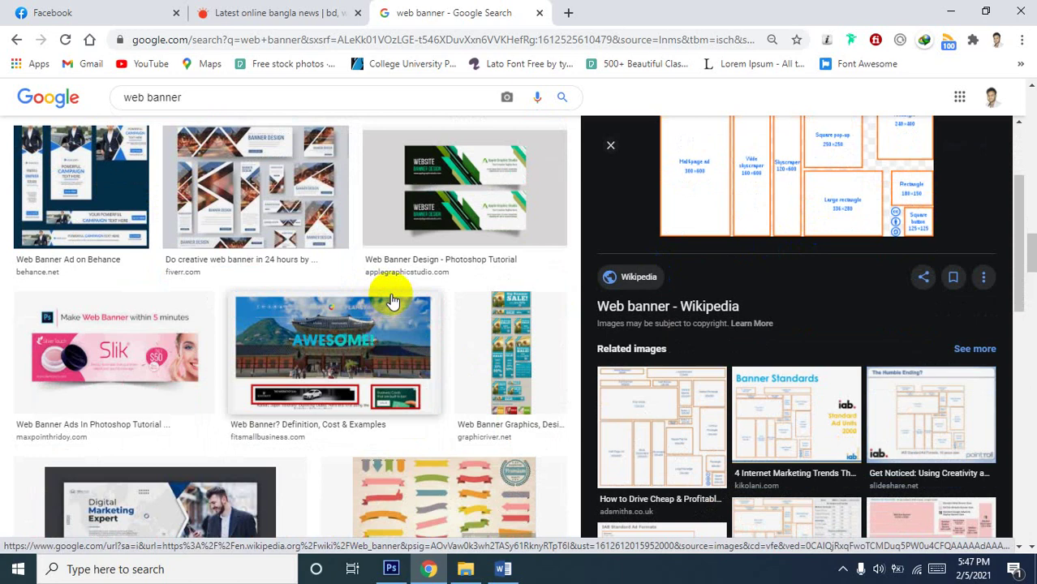
{"action": "scroll", "coordinate": [398, 294], "scroll_direction": "up", "scroll_amount": 1}
{"action": "scroll", "coordinate": [399, 292], "scroll_direction": "up", "scroll_amount": 3}
{"action": "scroll", "coordinate": [400, 291], "scroll_direction": "up", "scroll_amount": 2}
{"action": "scroll", "coordinate": [400, 291], "scroll_direction": "up", "scroll_amount": 2}
{"action": "scroll", "coordinate": [400, 290], "scroll_direction": "up", "scroll_amount": 4}
{"action": "scroll", "coordinate": [400, 291], "scroll_direction": "up", "scroll_amount": 2}
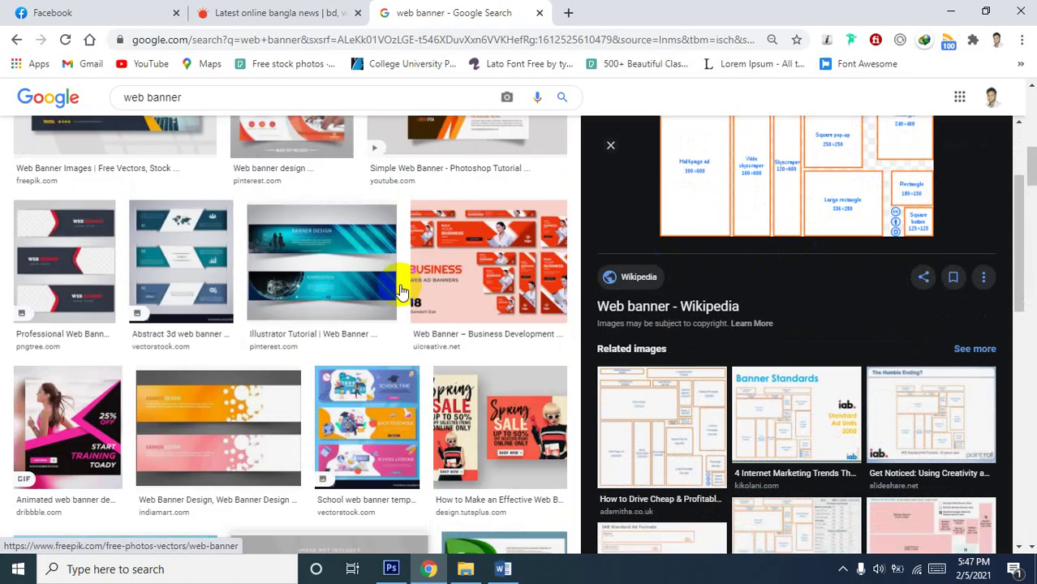
{"action": "scroll", "coordinate": [400, 291], "scroll_direction": "up", "scroll_amount": 4}
{"action": "scroll", "coordinate": [400, 290], "scroll_direction": "up", "scroll_amount": 2}
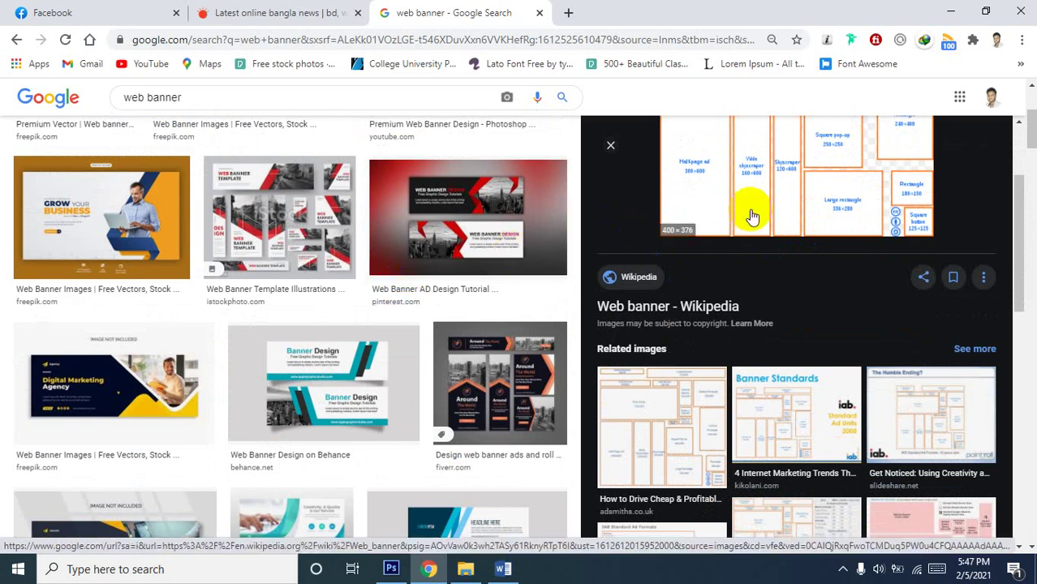
{"action": "scroll", "coordinate": [753, 217], "scroll_direction": "up", "scroll_amount": 2}
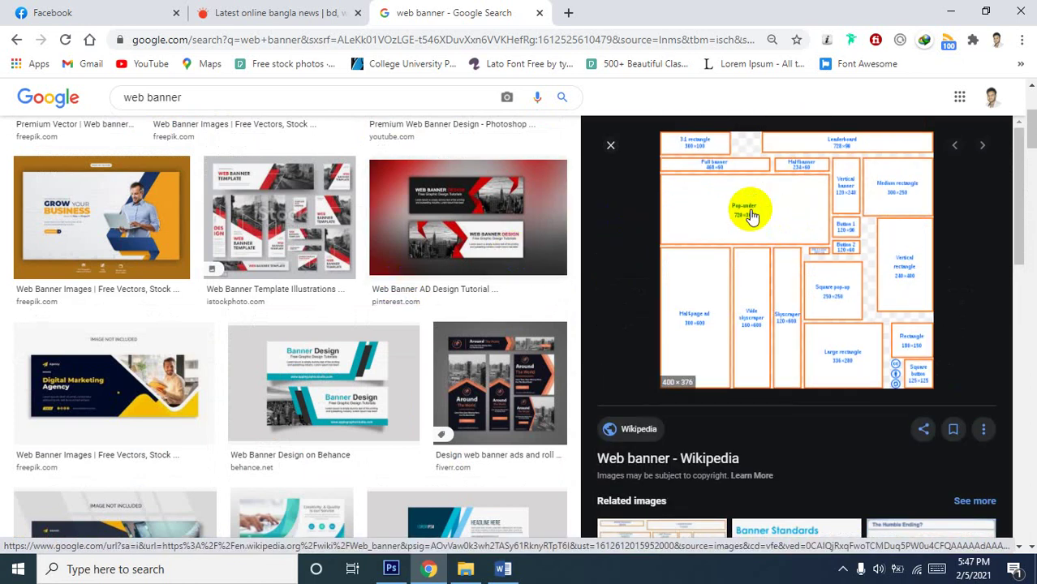
{"action": "scroll", "coordinate": [754, 217], "scroll_direction": "up", "scroll_amount": 3}
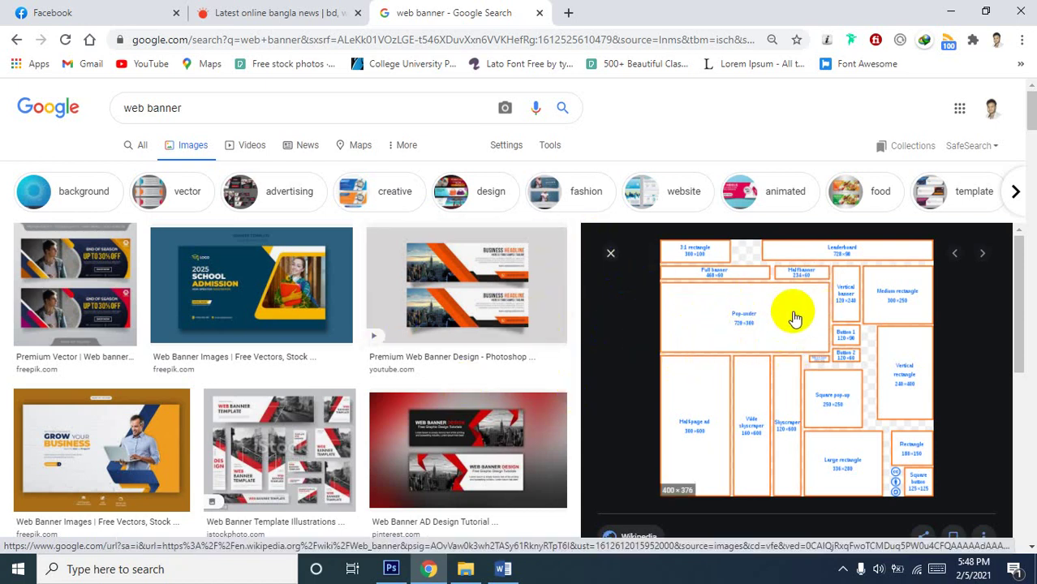
{"action": "left_click", "coordinate": [939, 321]}
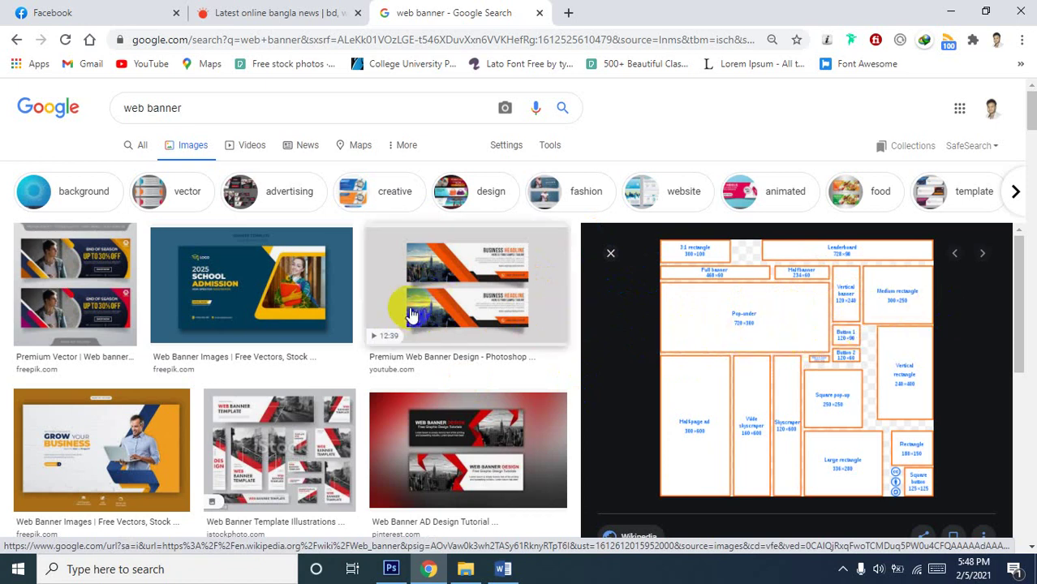
{"action": "left_click", "coordinate": [979, 297]}
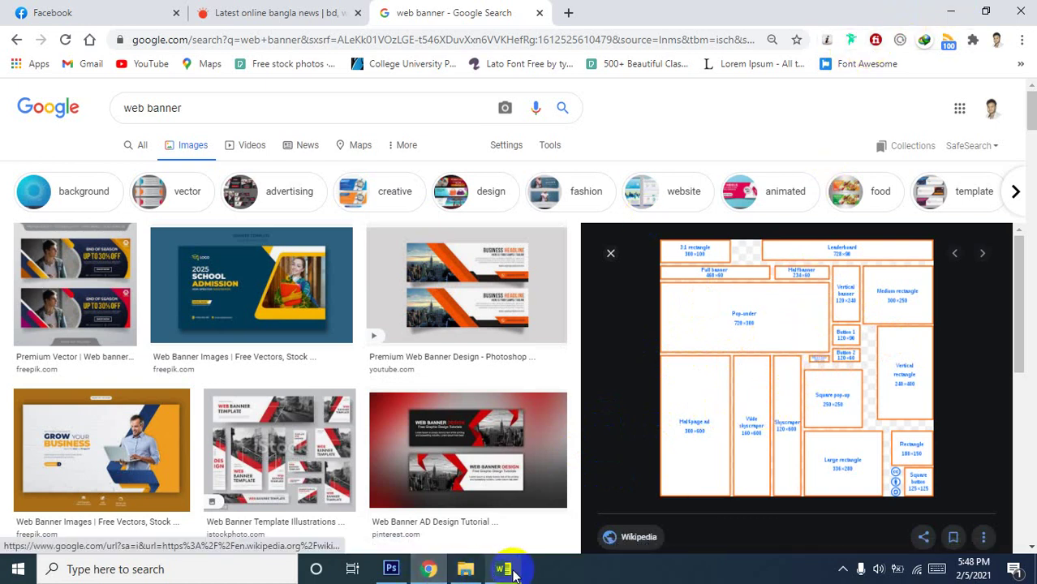
Navigate File Explorer into GD Class 11 > GD C 11 B 4 > Pic
{"action": "left_click", "coordinate": [465, 569]}
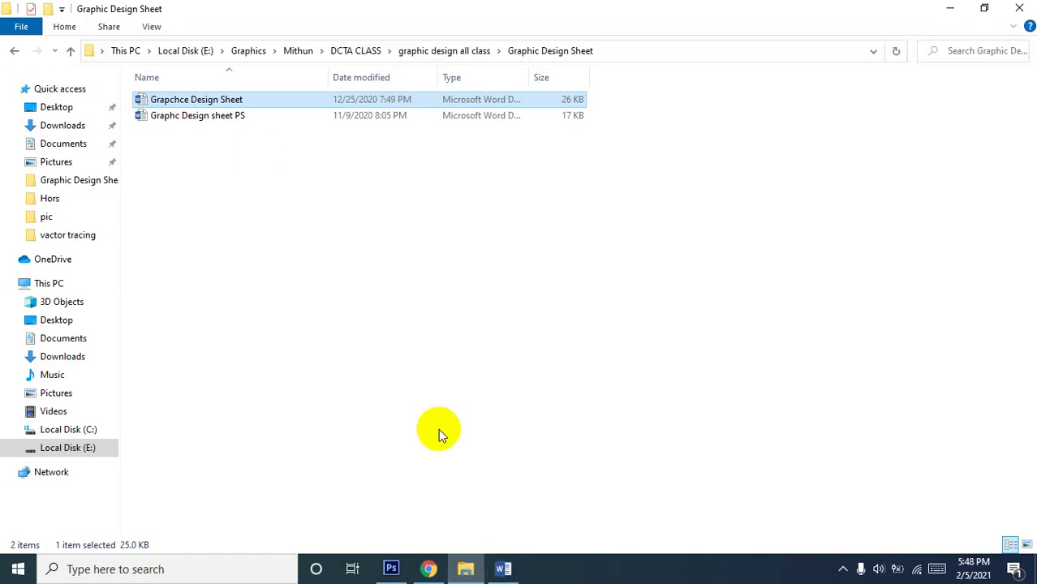
{"action": "left_click", "coordinate": [70, 51]}
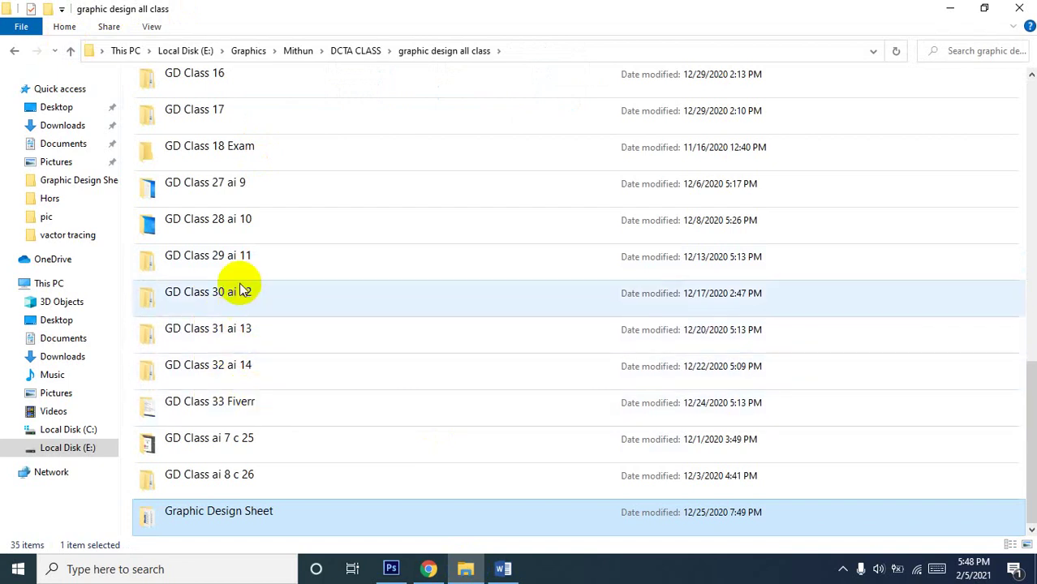
{"action": "scroll", "coordinate": [241, 291], "scroll_direction": "up", "scroll_amount": 3}
{"action": "left_click", "coordinate": [235, 199]}
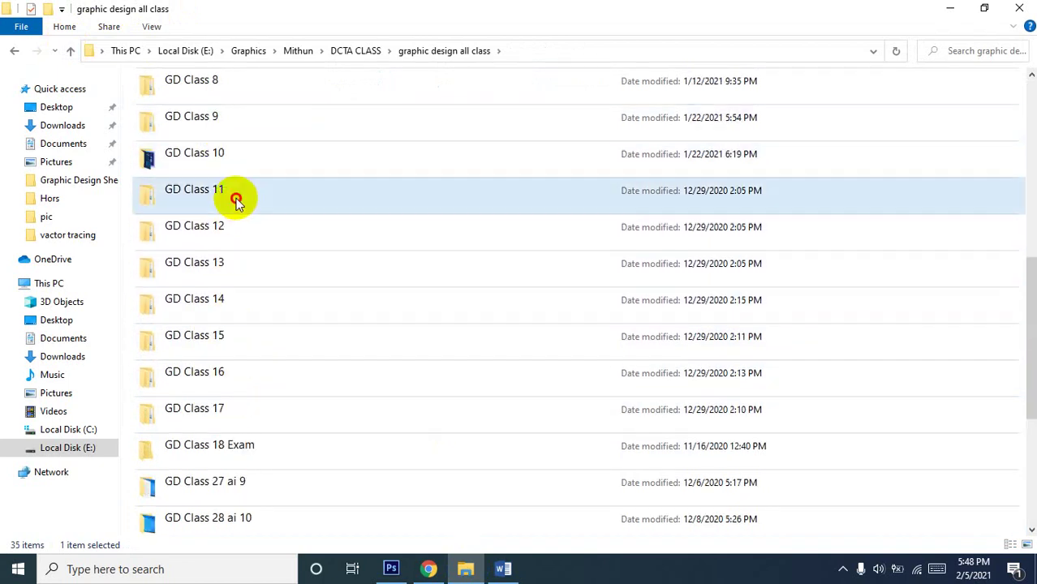
{"action": "double_click", "coordinate": [235, 199]}
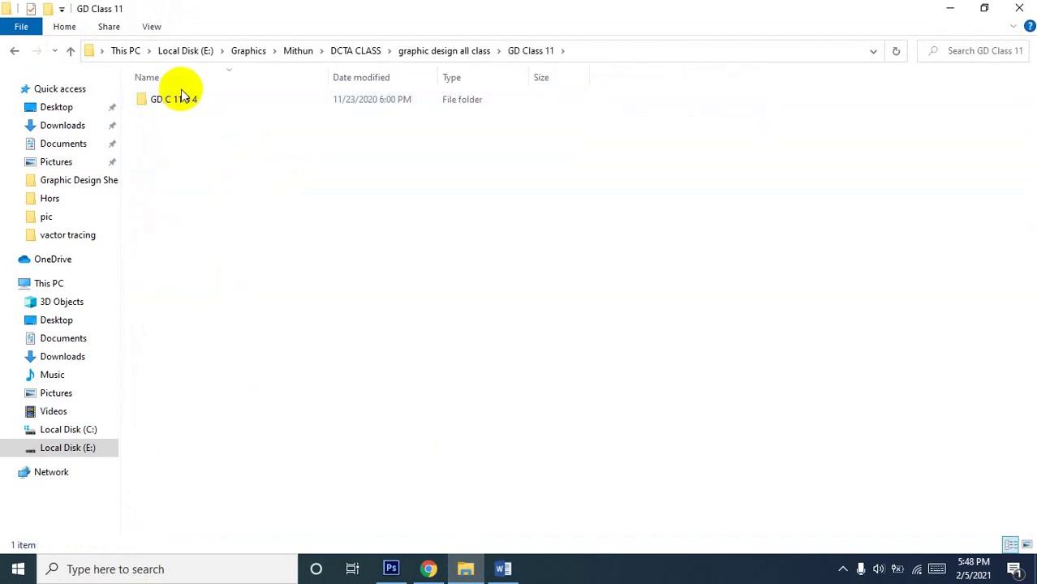
{"action": "double_click", "coordinate": [189, 99]}
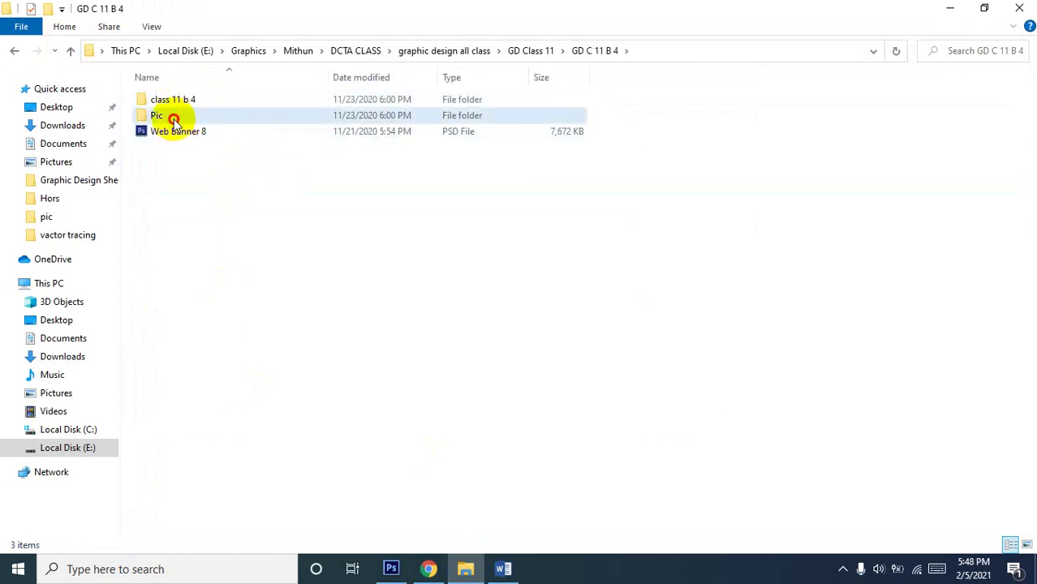
{"action": "double_click", "coordinate": [172, 116]}
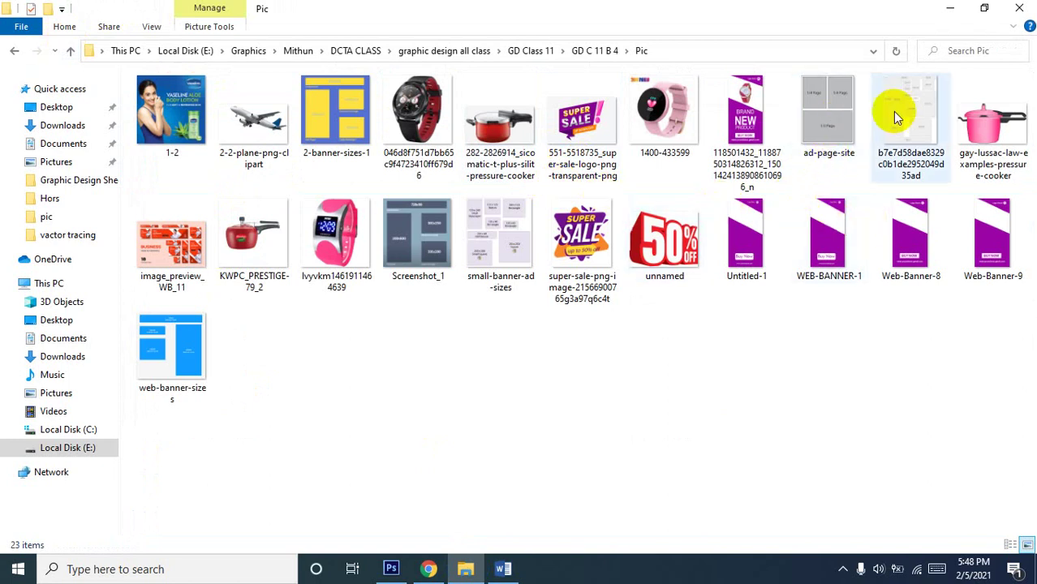
{"action": "left_click", "coordinate": [493, 241]}
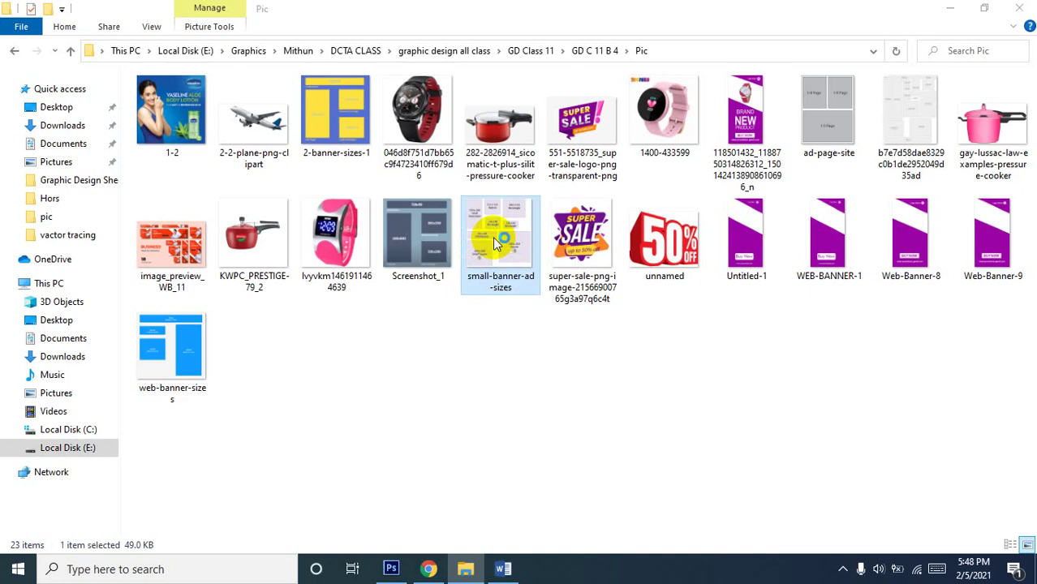
{"action": "double_click", "coordinate": [495, 241]}
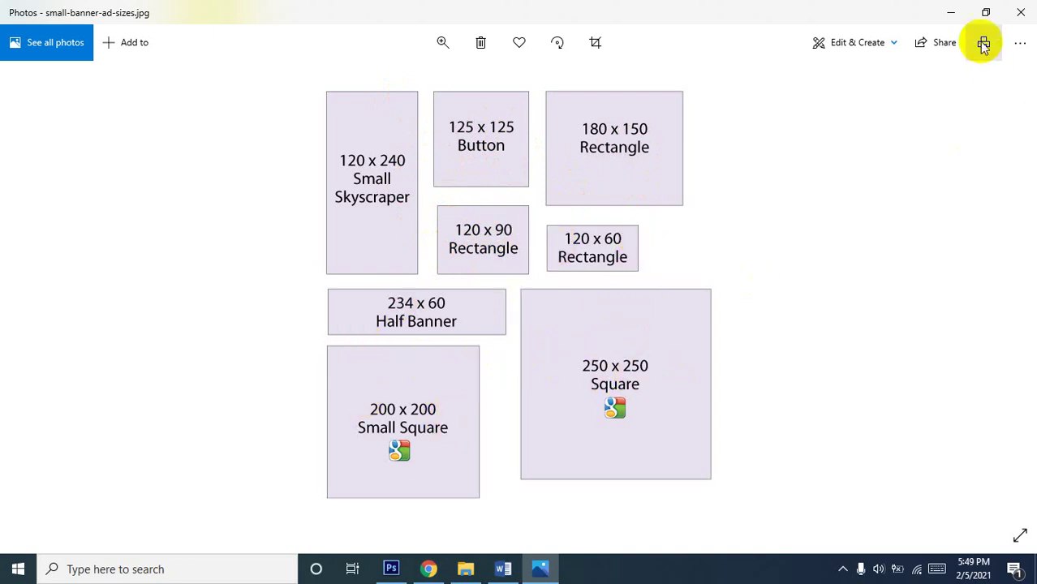
{"action": "left_click", "coordinate": [1019, 15]}
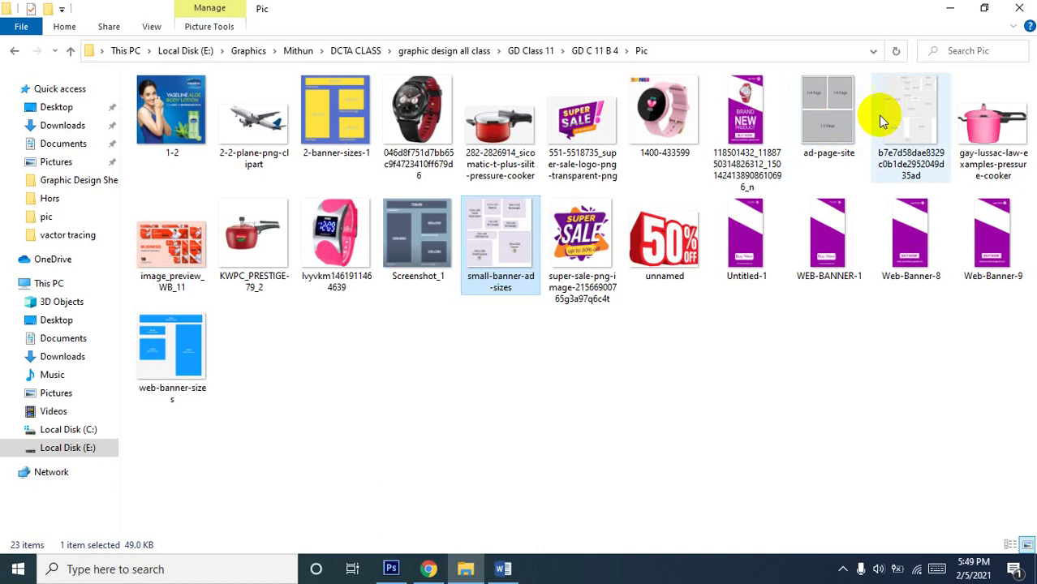
{"action": "left_click", "coordinate": [919, 122]}
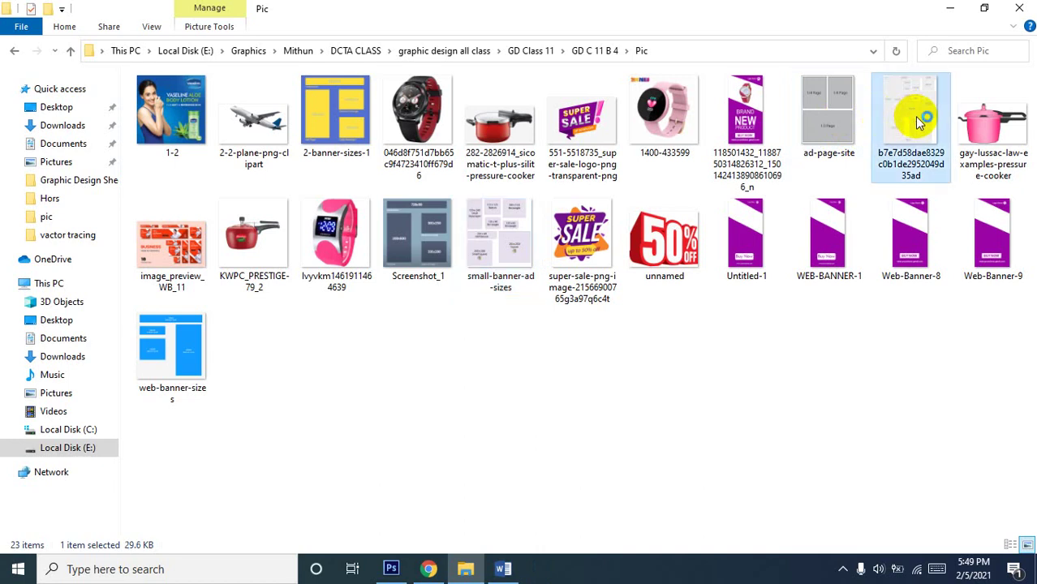
{"action": "double_click", "coordinate": [920, 121]}
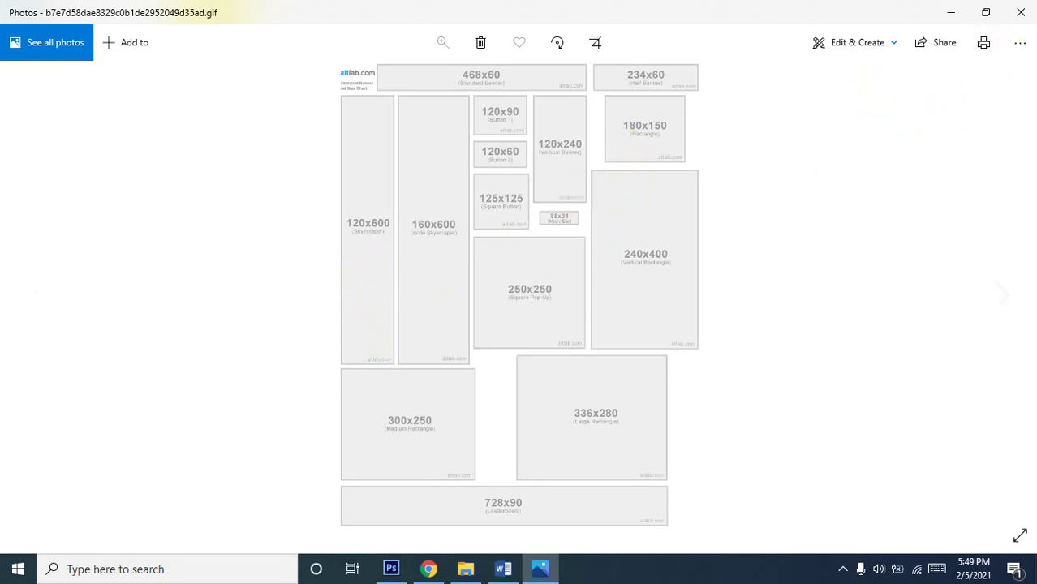
{"action": "left_click", "coordinate": [1020, 16]}
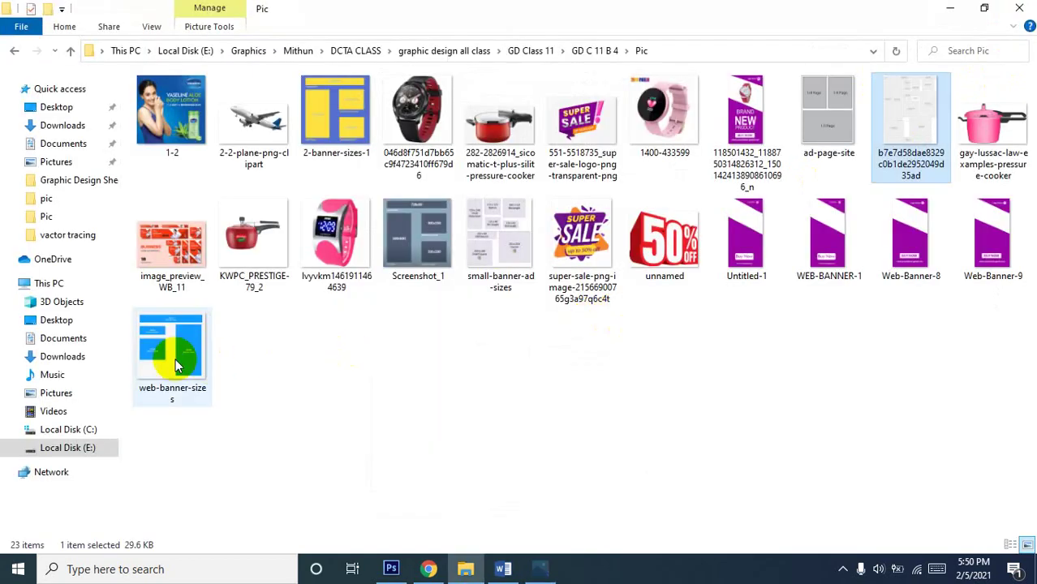
View the web-banner-sizes chart in Photos to check the 300x600 size, then minimize it
{"action": "left_click", "coordinate": [171, 349]}
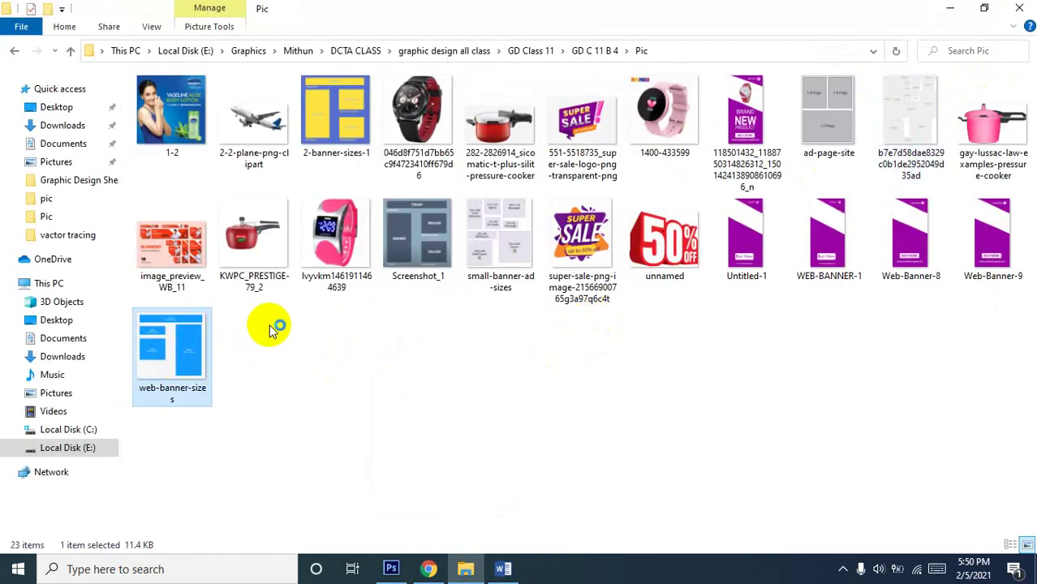
{"action": "key", "text": "Return"}
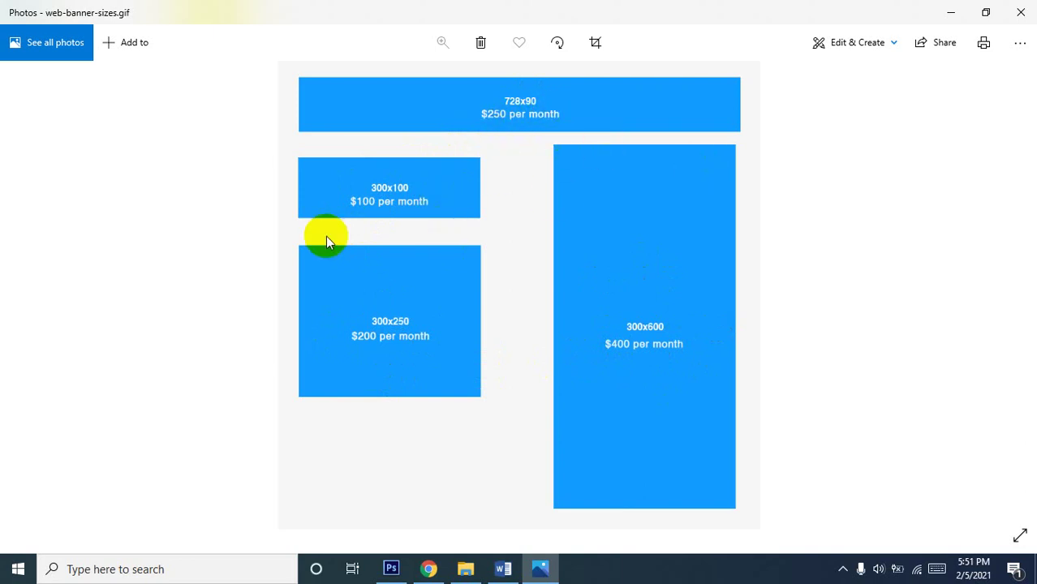
{"action": "left_click_drag", "start_coordinate": [649, 324], "coordinate": [668, 369]}
{"action": "left_click", "coordinate": [662, 360]}
{"action": "left_click", "coordinate": [953, 12]}
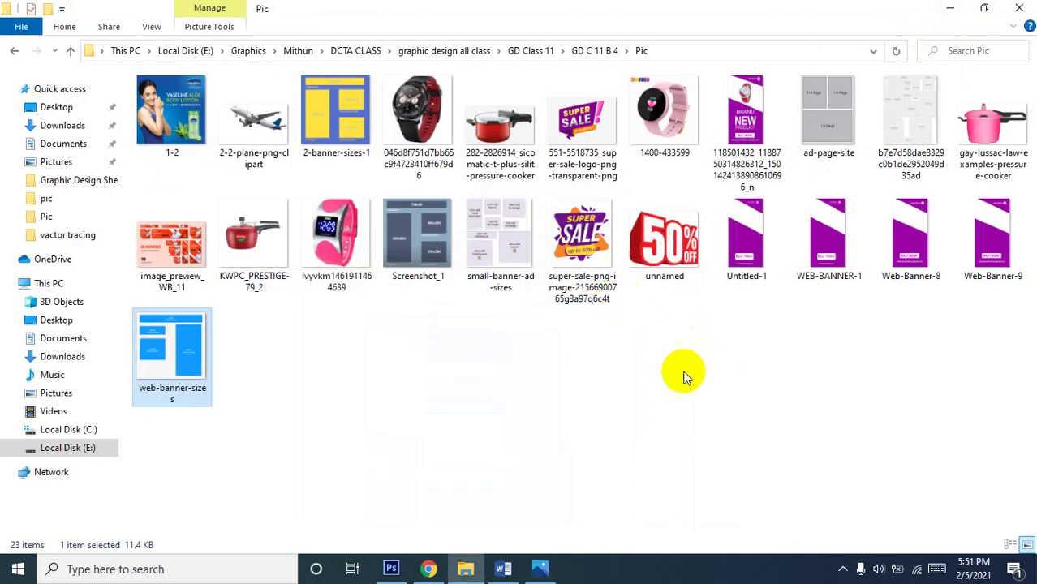
Preview and close the purple watch banner, then open Web-Banner-9.gif in Photos
{"action": "left_click", "coordinate": [753, 117]}
{"action": "left_click", "coordinate": [753, 116]}
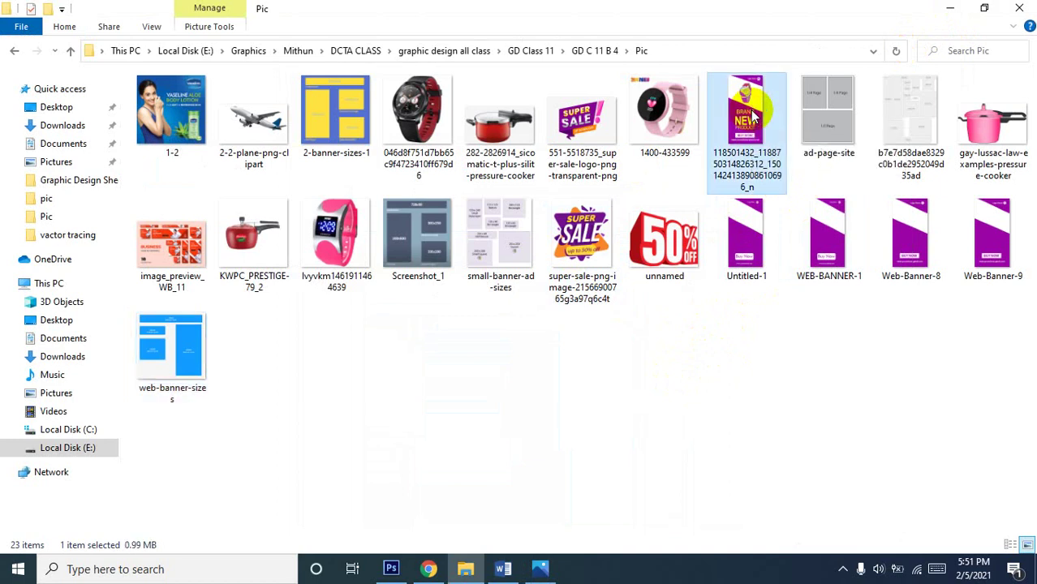
{"action": "double_click", "coordinate": [754, 118]}
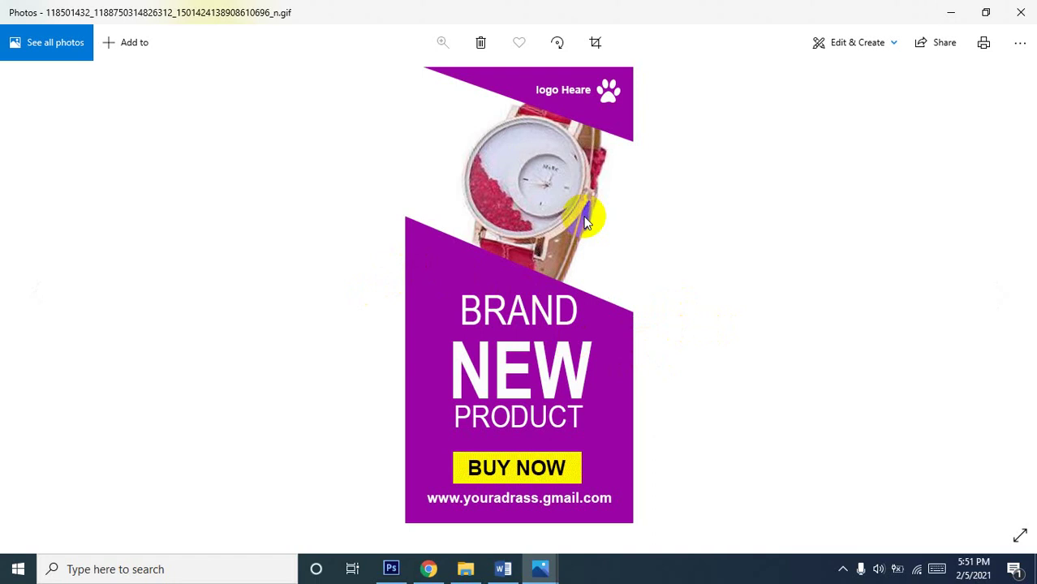
{"action": "left_click", "coordinate": [1021, 13]}
{"action": "left_click", "coordinate": [985, 232]}
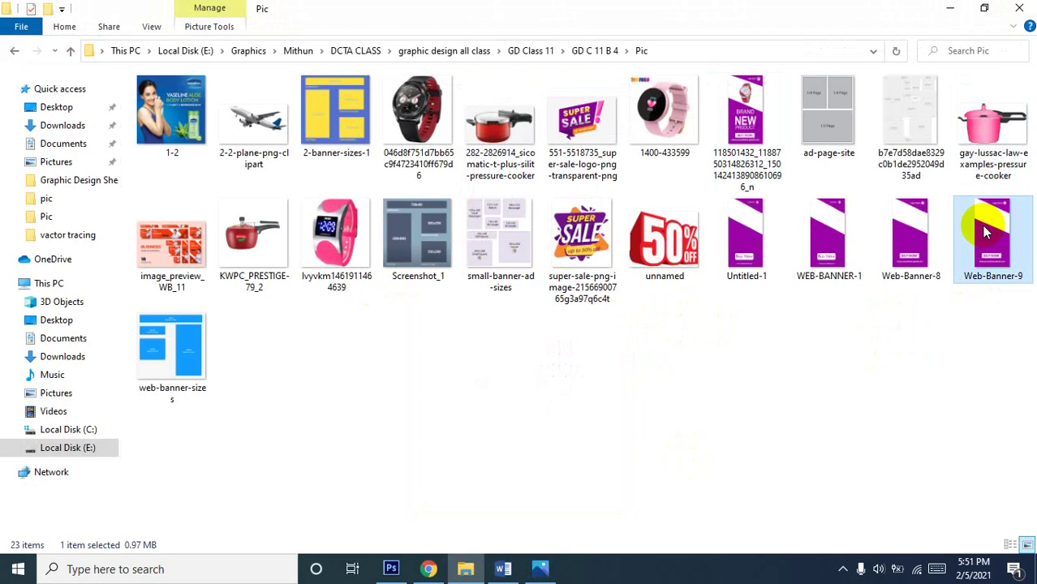
{"action": "double_click", "coordinate": [985, 232]}
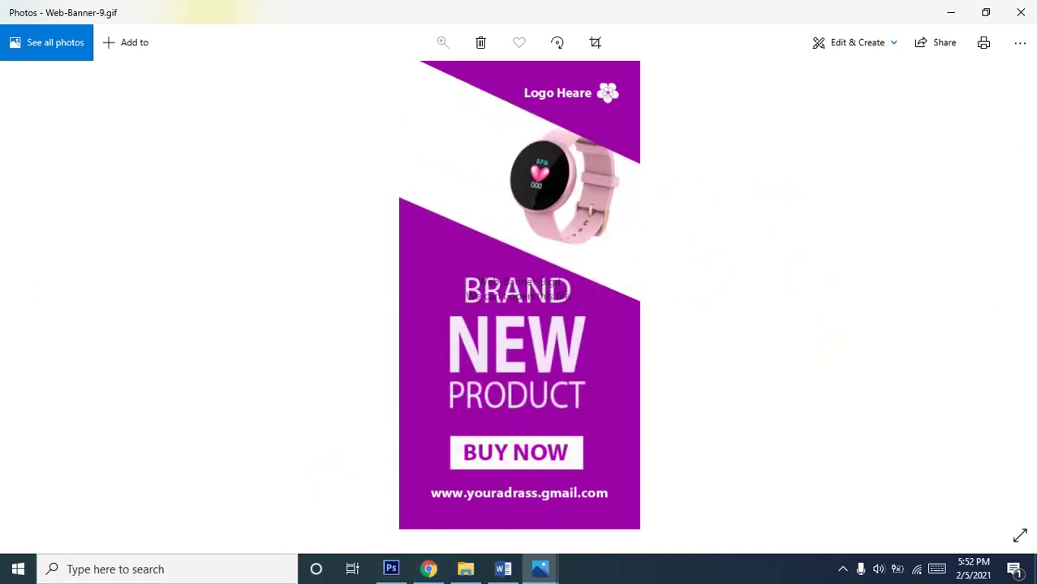
Drag the Web-Banner-9 file from the Pic folder into Photoshop as a new document
{"action": "left_click", "coordinate": [951, 15]}
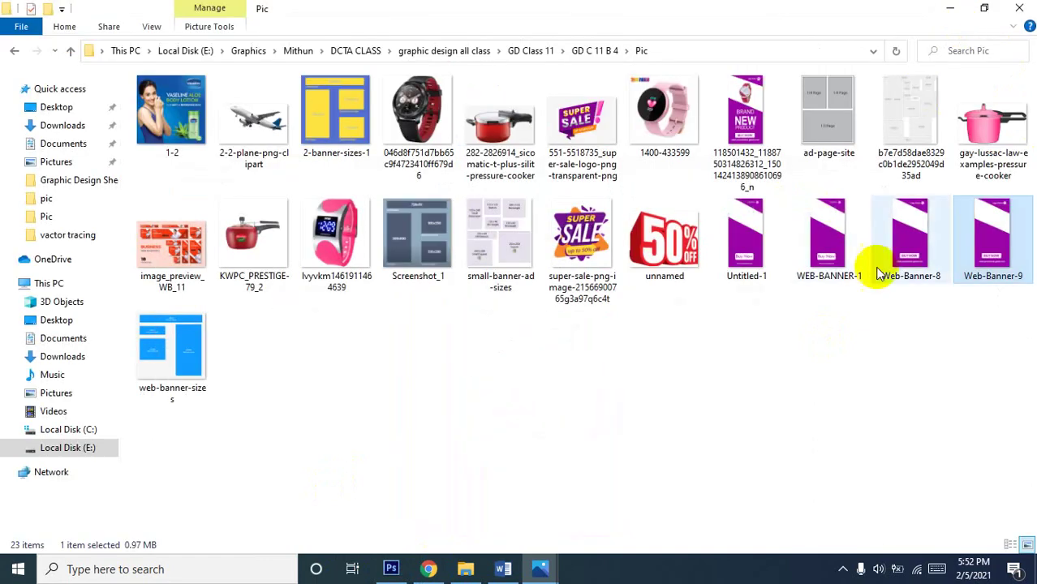
{"action": "left_click_drag", "start_coordinate": [990, 231], "coordinate": [410, 574]}
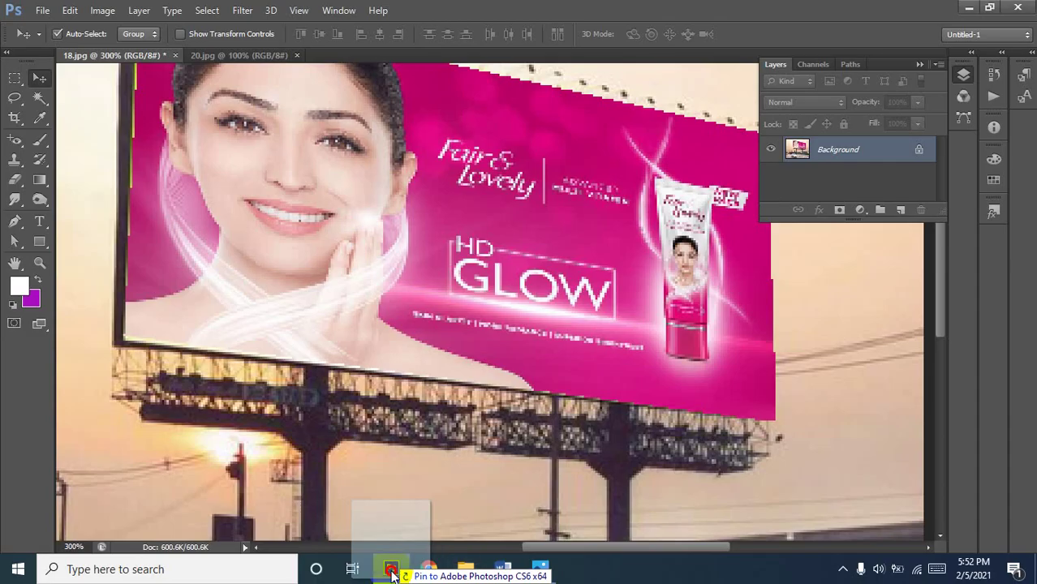
{"action": "mouse_move", "coordinate": [410, 574]}
{"action": "left_mouse_down"}
{"action": "mouse_move", "coordinate": [456, 80]}
{"action": "mouse_move", "coordinate": [301, 131]}
{"action": "left_mouse_up"}
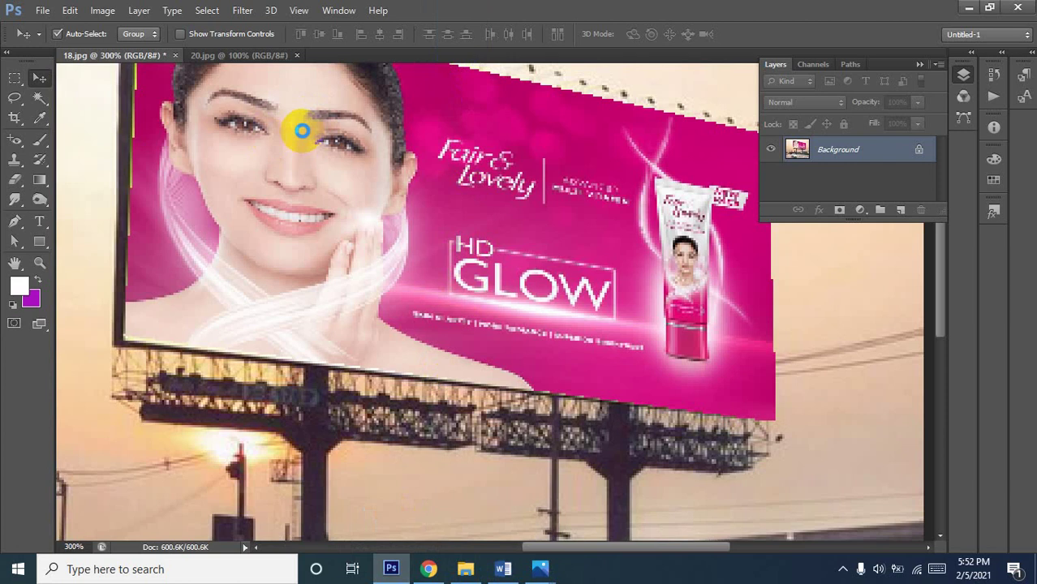
{"action": "left_click_drag", "start_coordinate": [302, 131], "coordinate": [175, 56]}
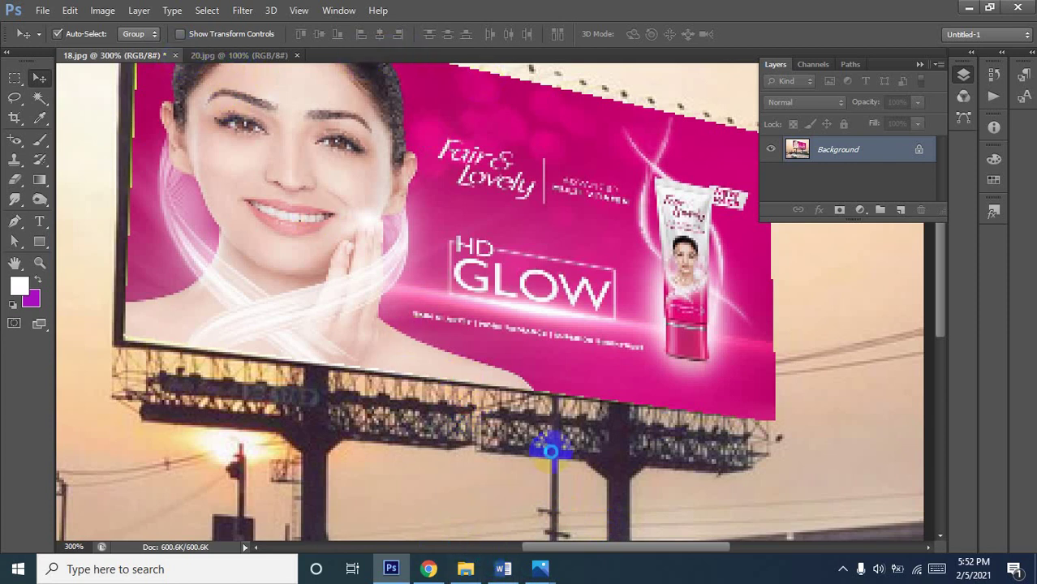
Close the web-banner-sizes and Web-Banner-9 viewers, then close 20.jpg and 18.jpg without saving
{"action": "left_click", "coordinate": [538, 570]}
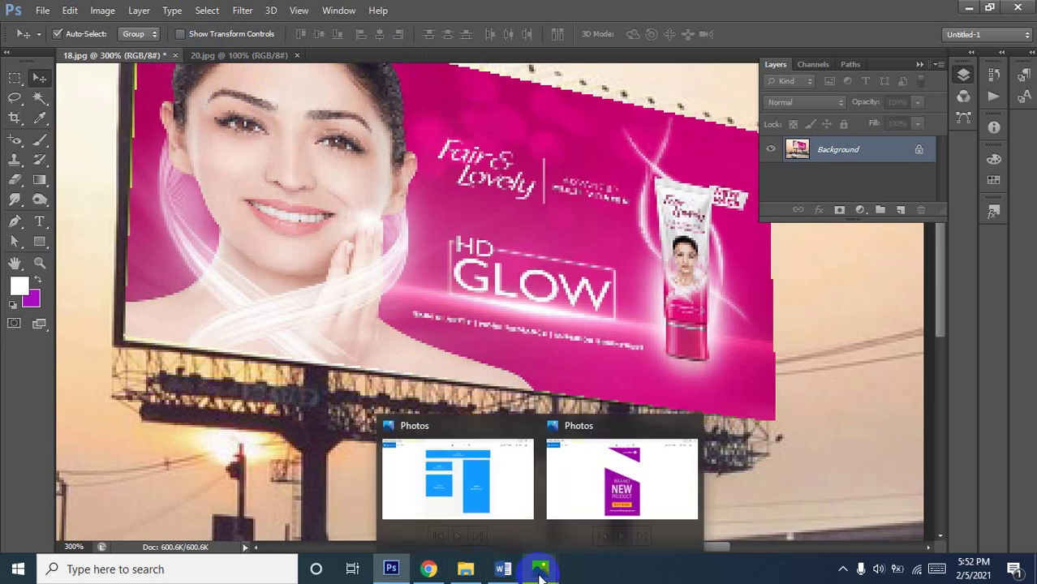
{"action": "mouse_move", "coordinate": [458, 471]}
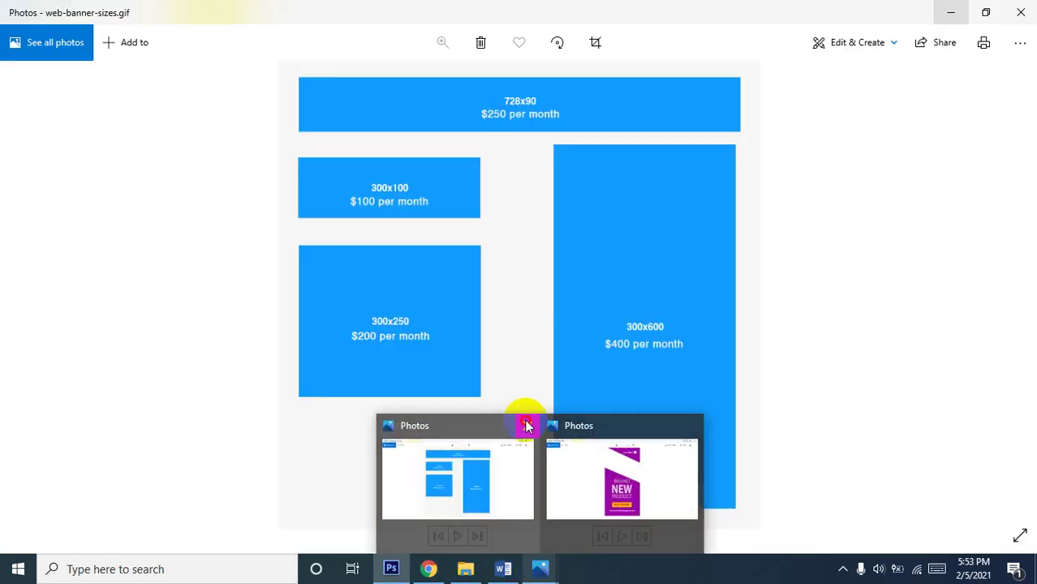
{"action": "left_click", "coordinate": [526, 426]}
{"action": "left_click", "coordinate": [616, 430]}
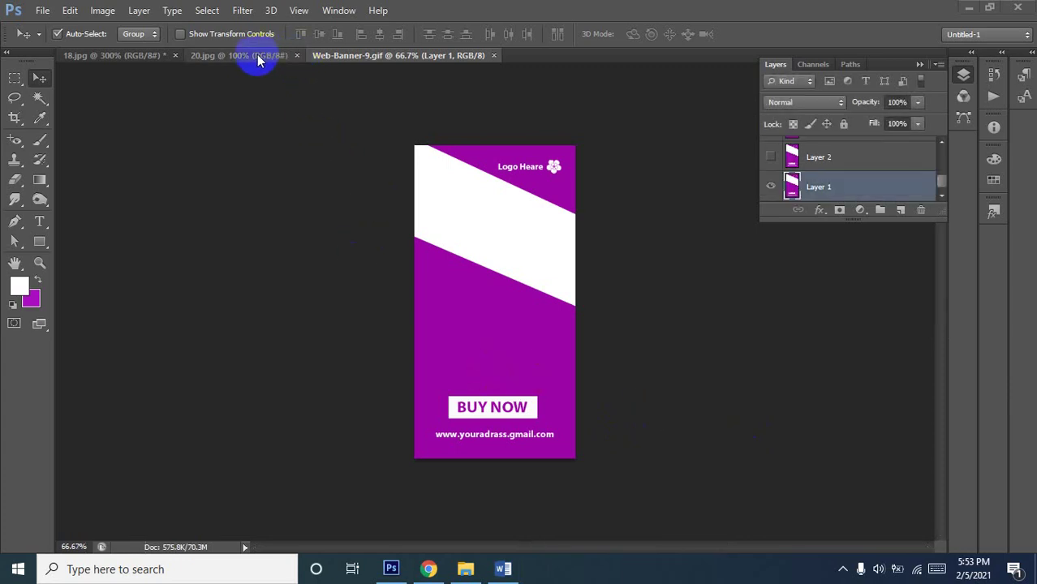
{"action": "left_click", "coordinate": [291, 59]}
{"action": "left_click", "coordinate": [297, 56]}
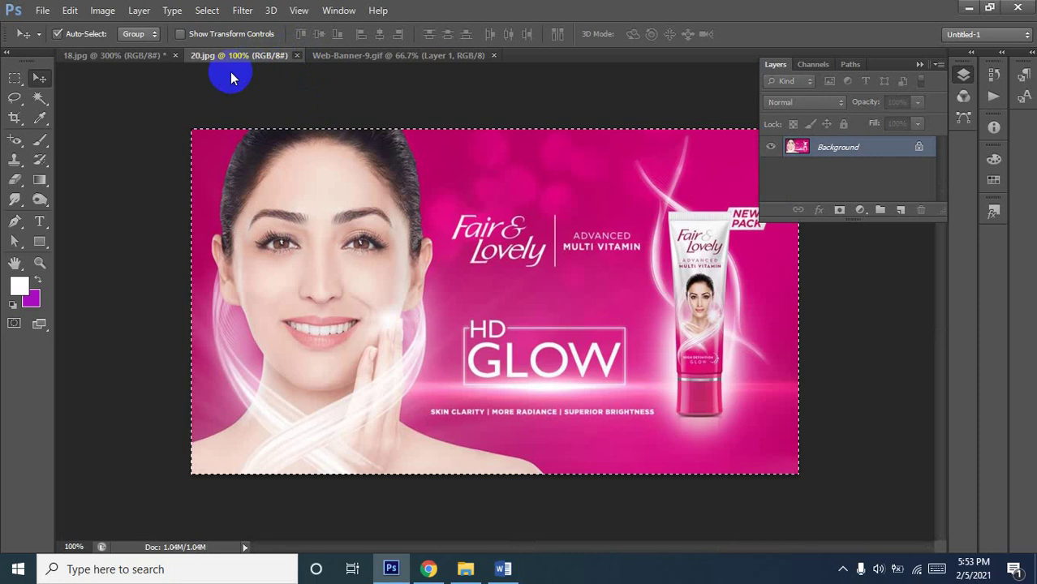
{"action": "left_click", "coordinate": [175, 56]}
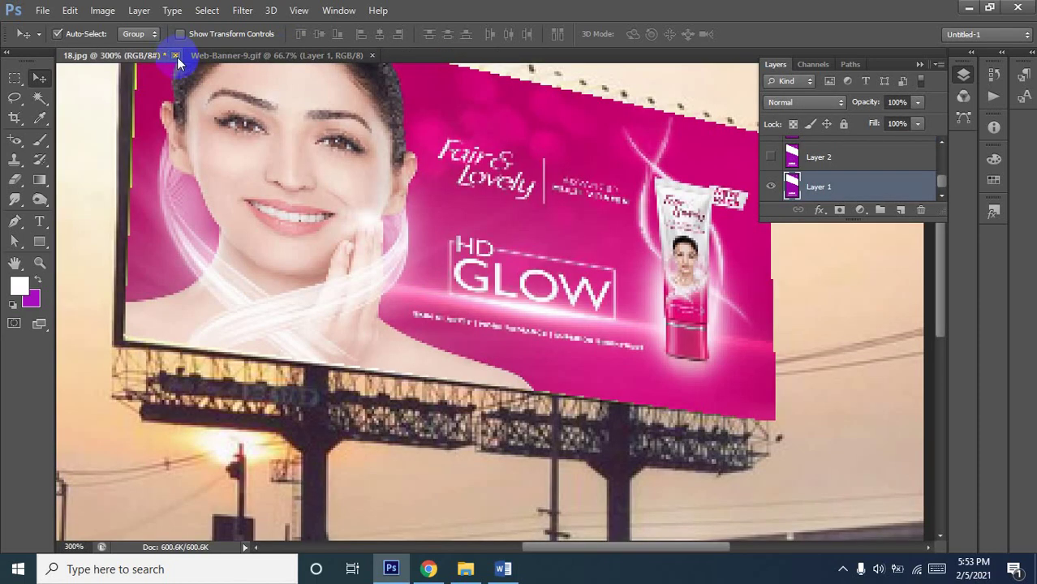
{"action": "left_click", "coordinate": [523, 225]}
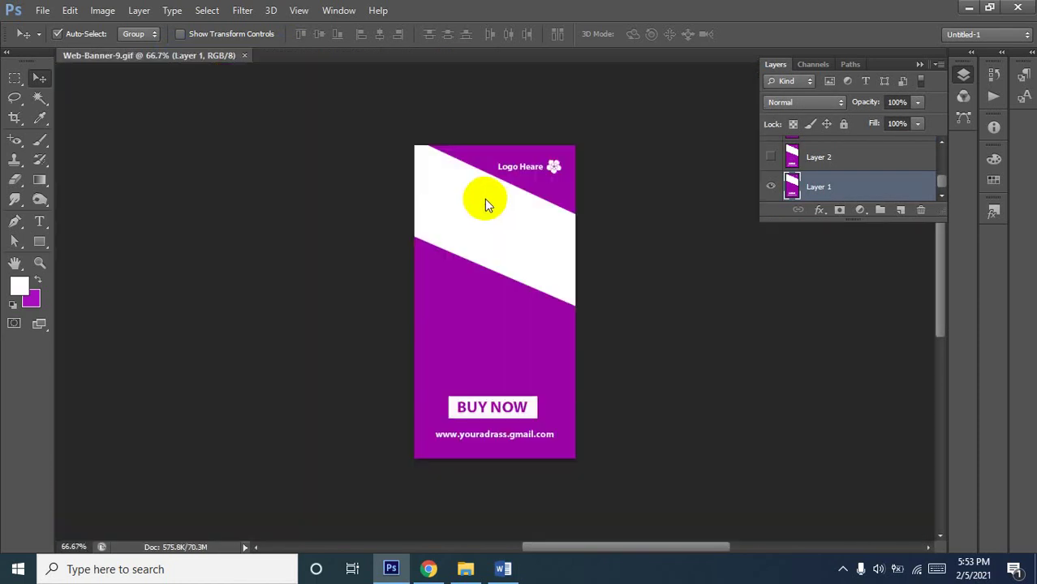
Close the Web-Banner-9 document without saving and minimize Photoshop
{"action": "left_click_drag", "start_coordinate": [886, 186], "coordinate": [887, 175]}
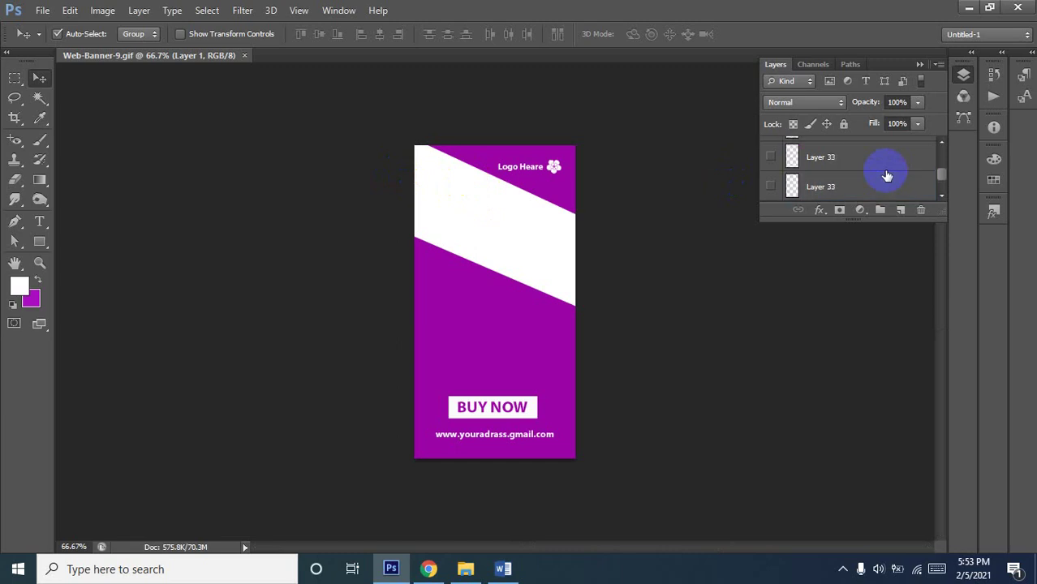
{"action": "left_click", "coordinate": [245, 57]}
{"action": "left_click", "coordinate": [538, 225]}
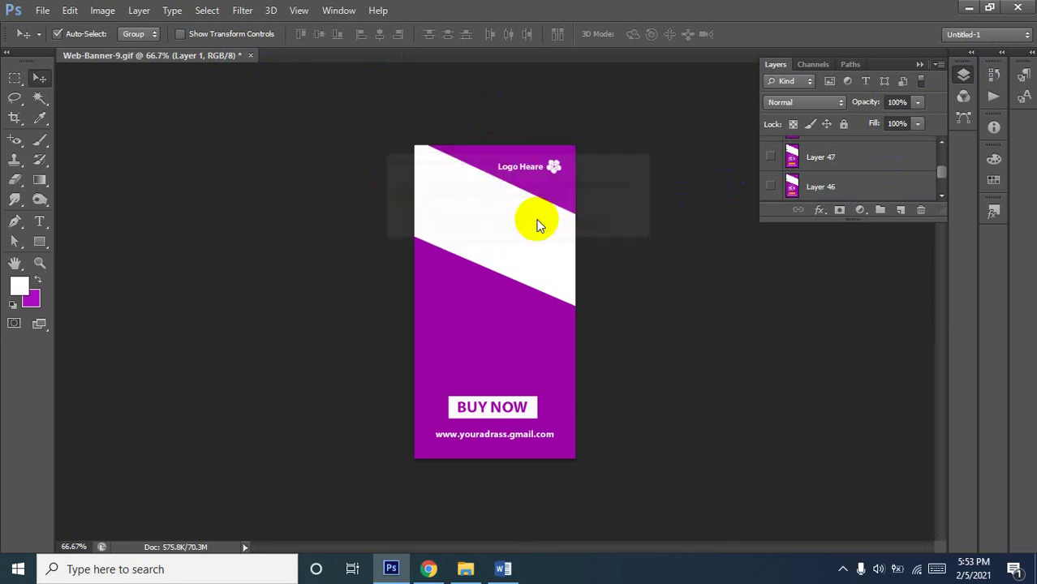
{"action": "left_click", "coordinate": [966, 8]}
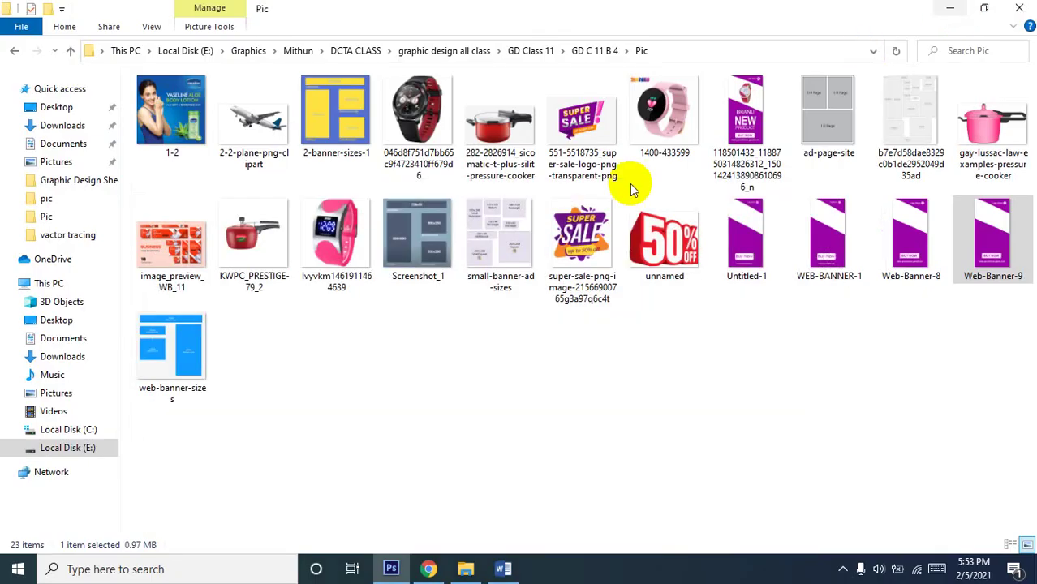
Drag Web-Banner-9.gif from the Pic folder onto Photoshop to reopen it as a reference
{"action": "left_click", "coordinate": [749, 238]}
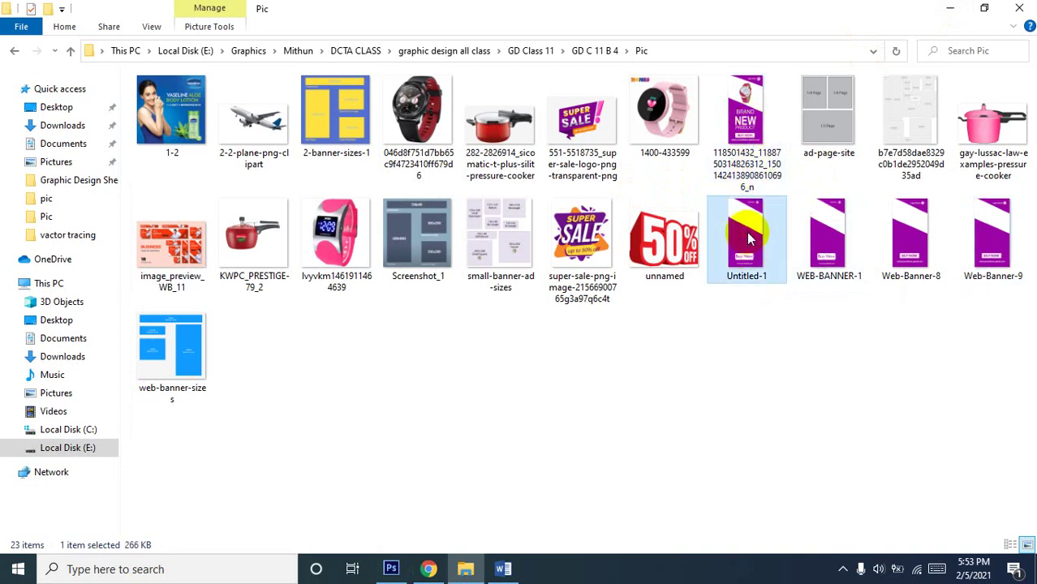
{"action": "mouse_move", "coordinate": [749, 238]}
{"action": "left_mouse_down"}
{"action": "mouse_move", "coordinate": [655, 382]}
{"action": "mouse_move", "coordinate": [723, 272]}
{"action": "left_mouse_up"}
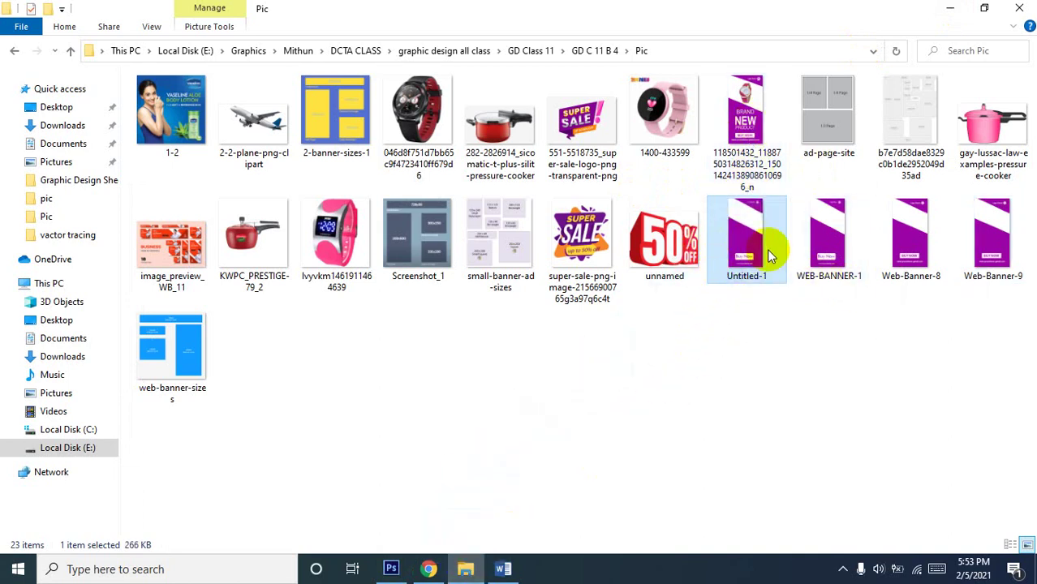
{"action": "left_click", "coordinate": [997, 251]}
{"action": "left_click_drag", "start_coordinate": [997, 251], "coordinate": [408, 575]}
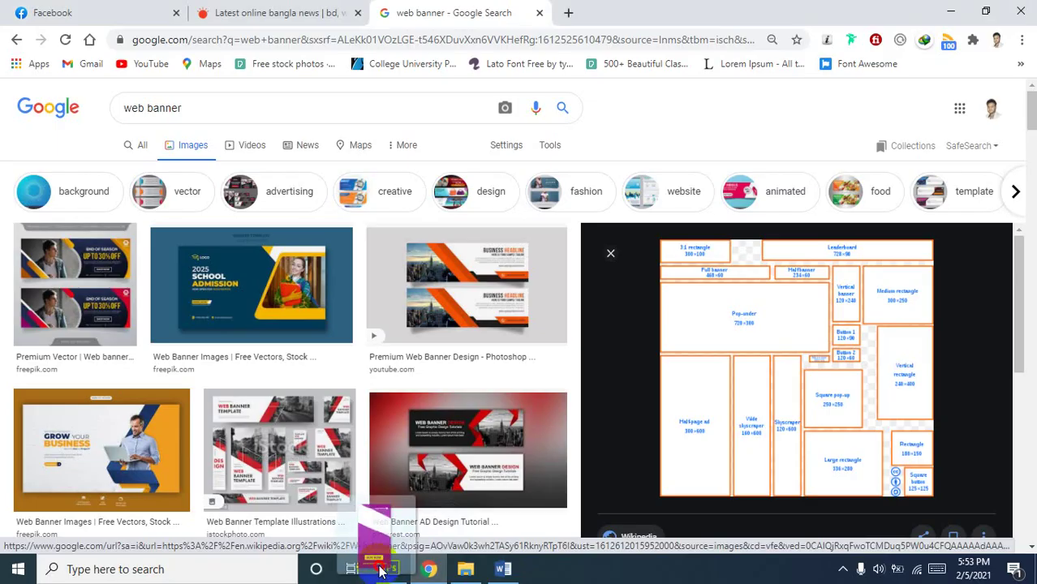
{"action": "mouse_move", "coordinate": [408, 574]}
{"action": "left_mouse_down"}
{"action": "mouse_move", "coordinate": [385, 575]}
{"action": "mouse_move", "coordinate": [178, 167]}
{"action": "mouse_move", "coordinate": [252, 200]}
{"action": "left_mouse_up"}
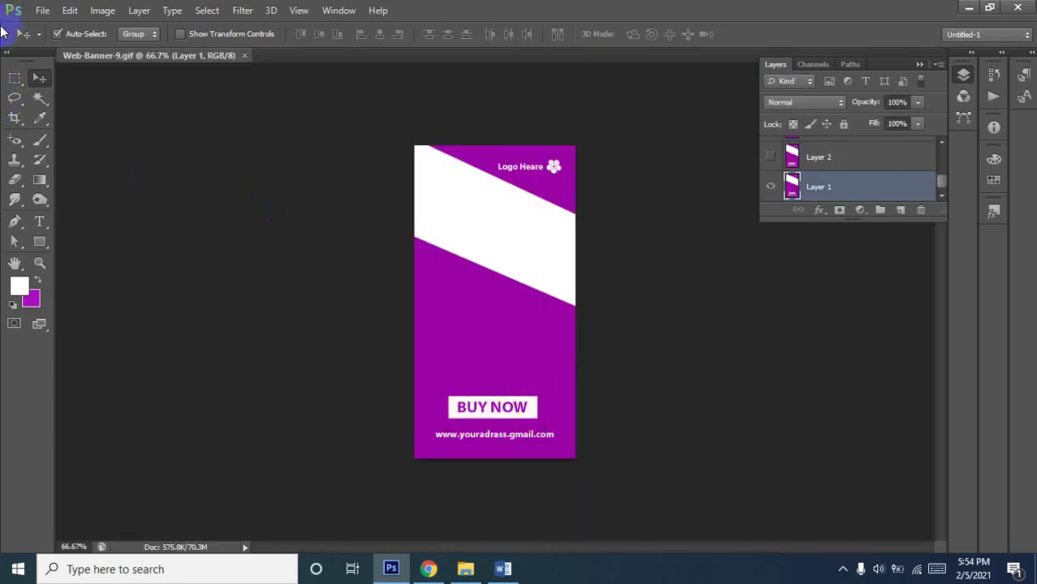
Create a new document 300 px wide, 600 px high, at 150 pixels per inch
{"action": "left_click", "coordinate": [42, 10]}
{"action": "key", "text": "Escape"}
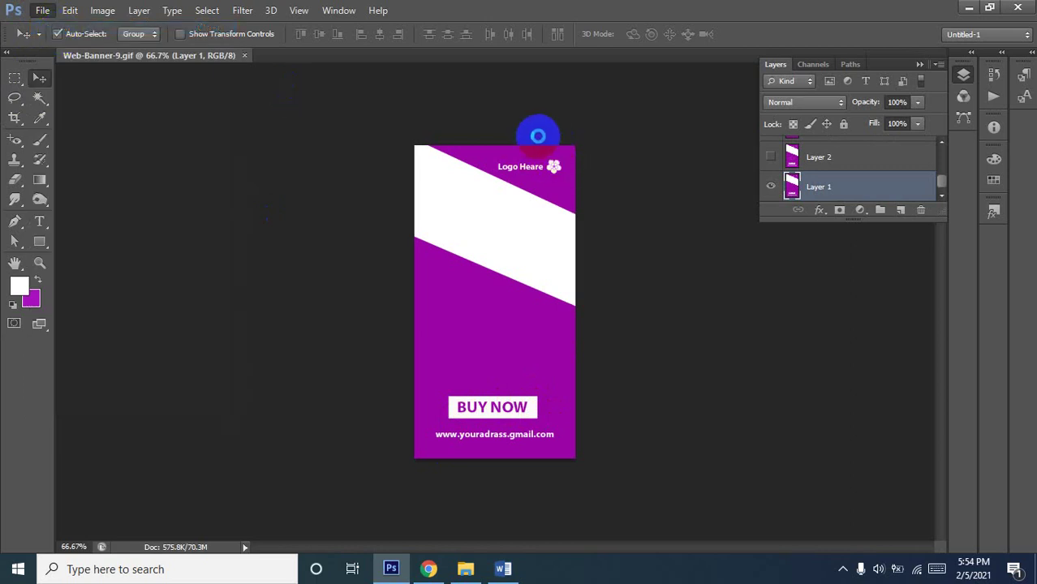
{"action": "key", "text": "ctrl+n"}
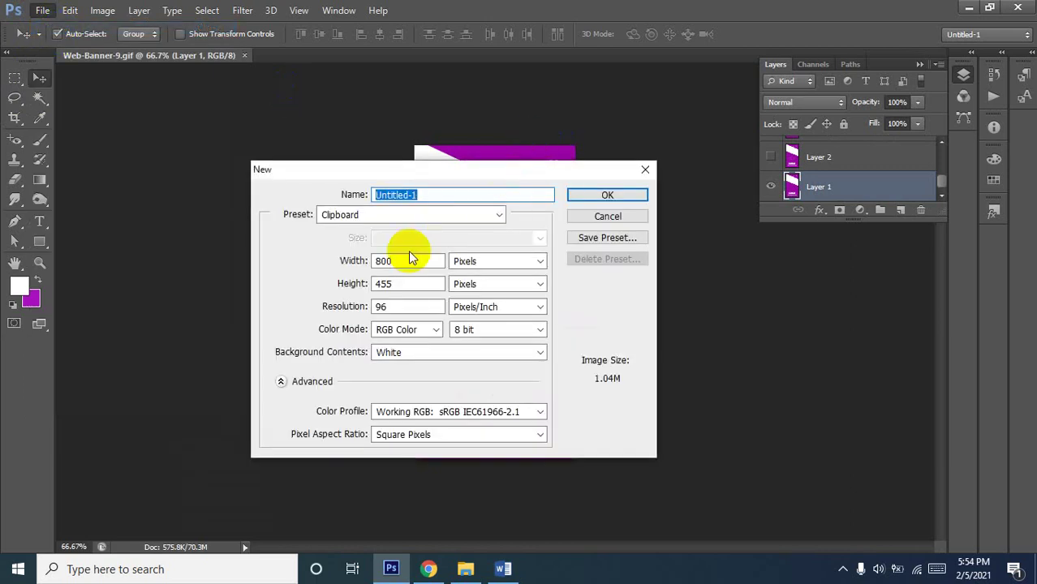
{"action": "left_click_drag", "start_coordinate": [410, 261], "coordinate": [366, 266]}
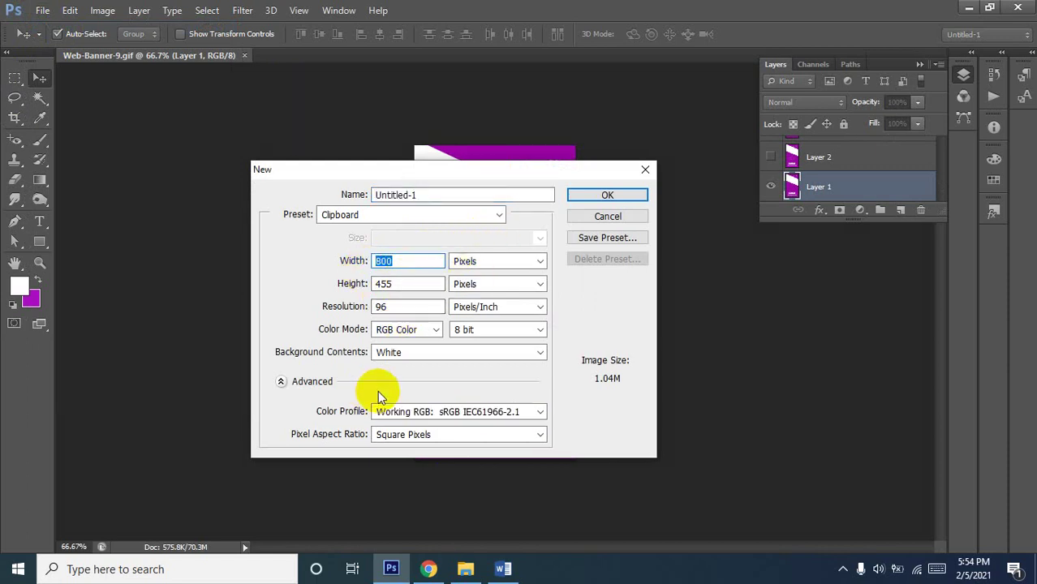
{"action": "type", "text": "300"}
{"action": "left_click_drag", "start_coordinate": [409, 282], "coordinate": [367, 299]}
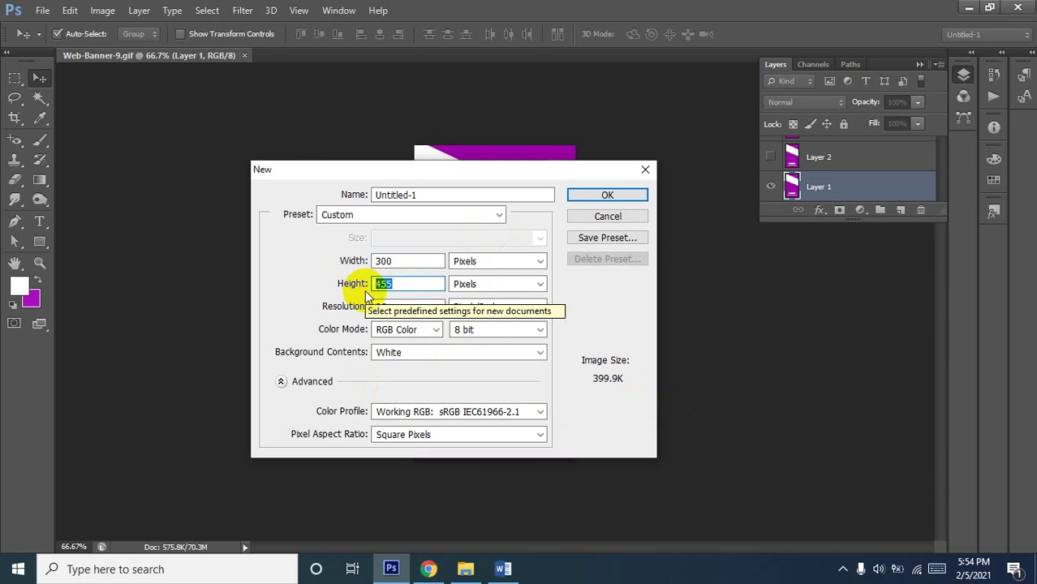
{"action": "type", "text": "600"}
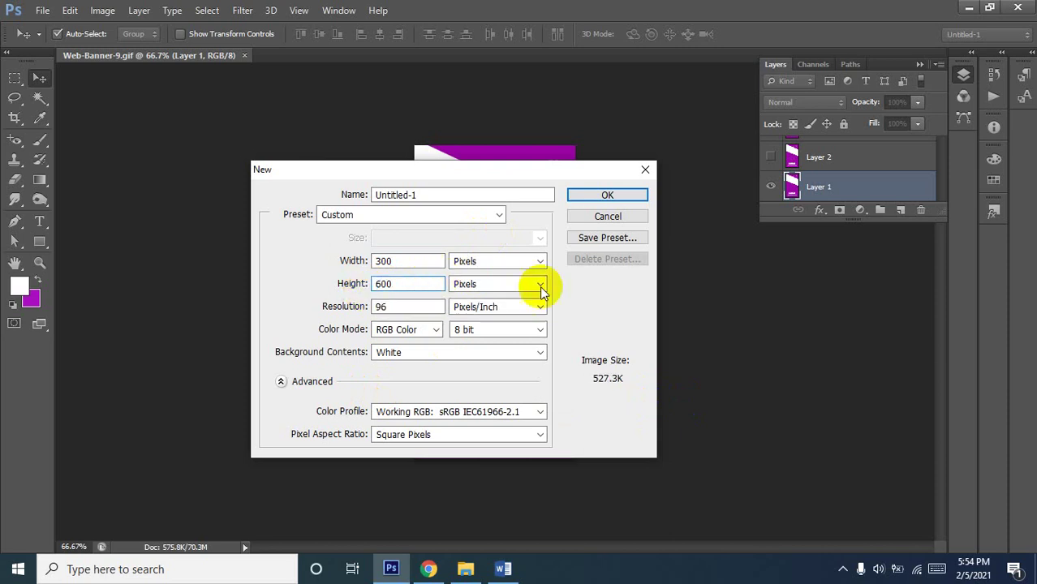
{"action": "left_click_drag", "start_coordinate": [388, 305], "coordinate": [364, 307]}
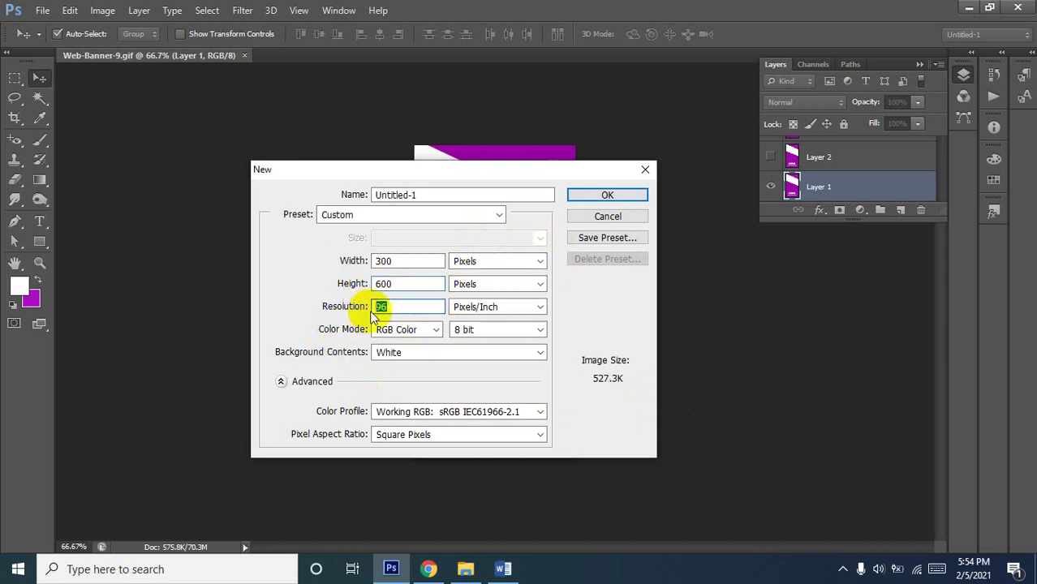
{"action": "type", "text": "150"}
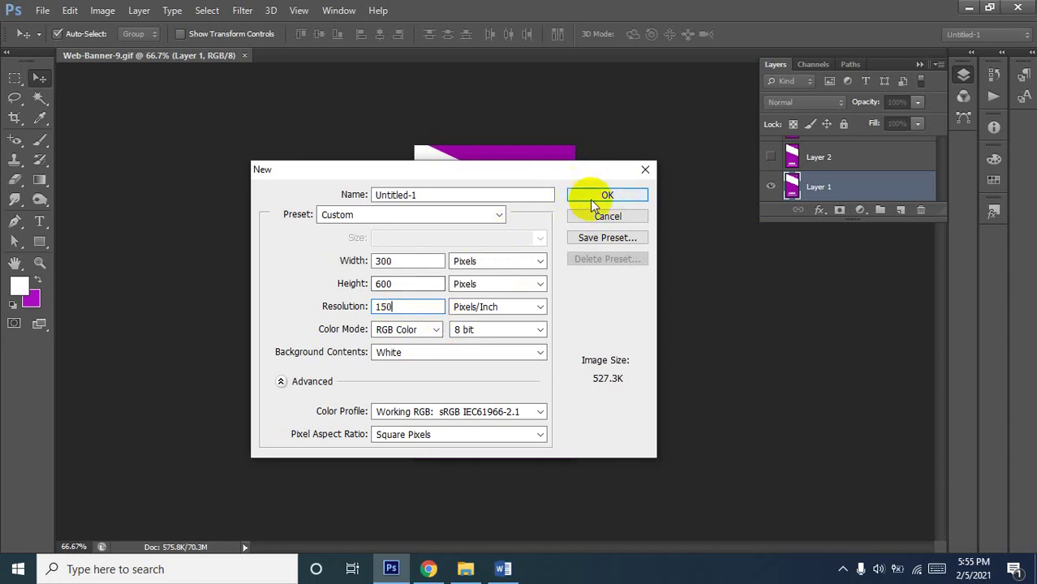
{"action": "left_click", "coordinate": [593, 198]}
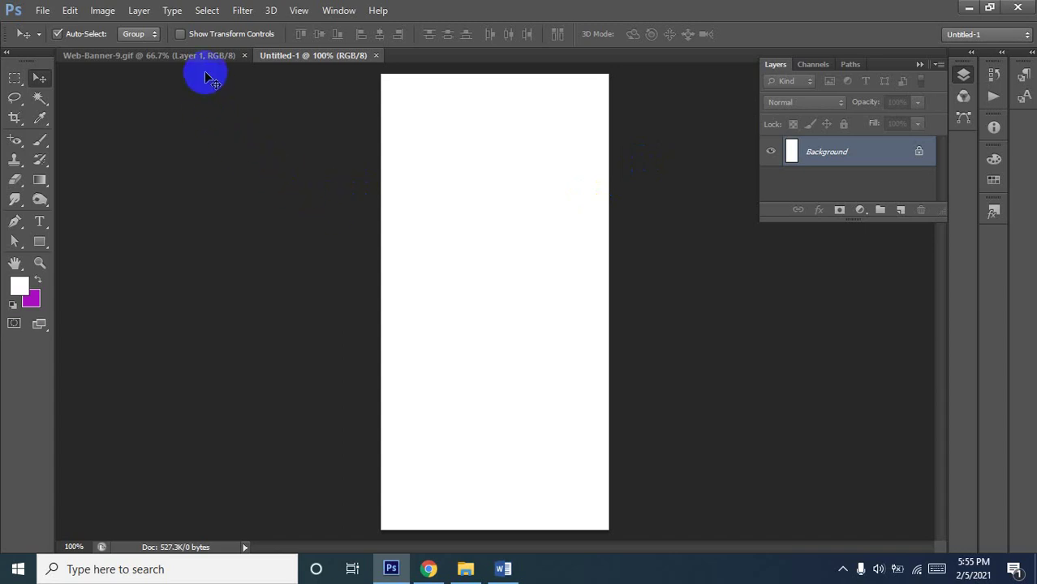
{"action": "left_click", "coordinate": [161, 53]}
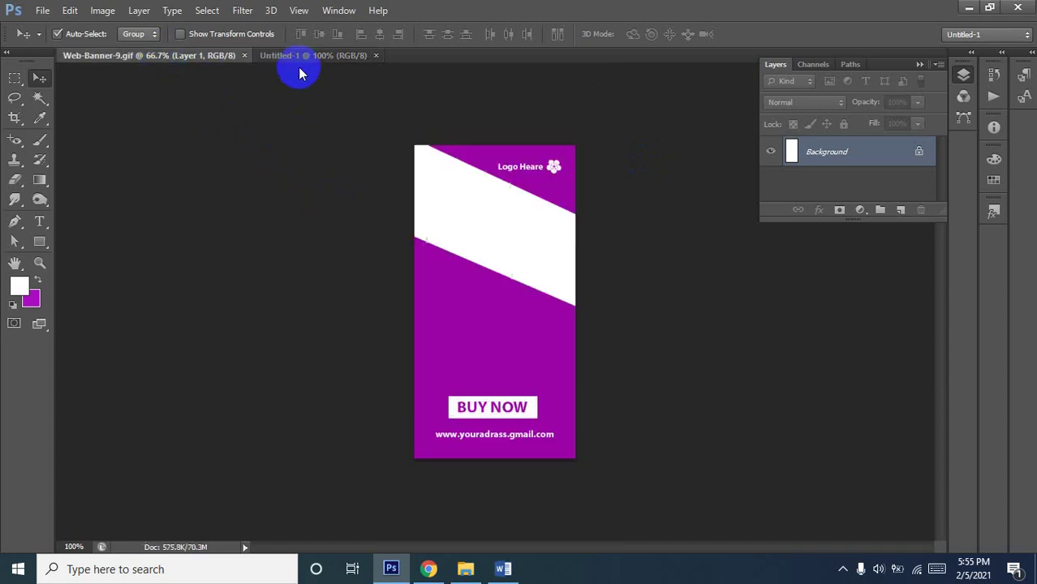
{"action": "left_click", "coordinate": [303, 60]}
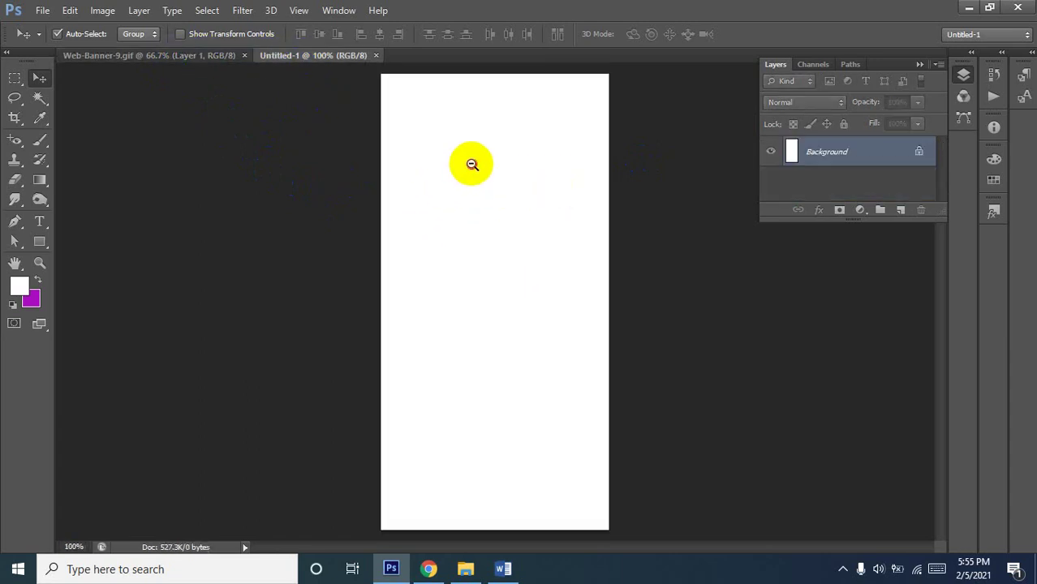
Zoom the canvas to 66.67% and draw a rectangle over its lower part with the Rectangle Tool
{"action": "left_click", "coordinate": [472, 167], "text": "alt"}
{"action": "left_click", "coordinate": [487, 234]}
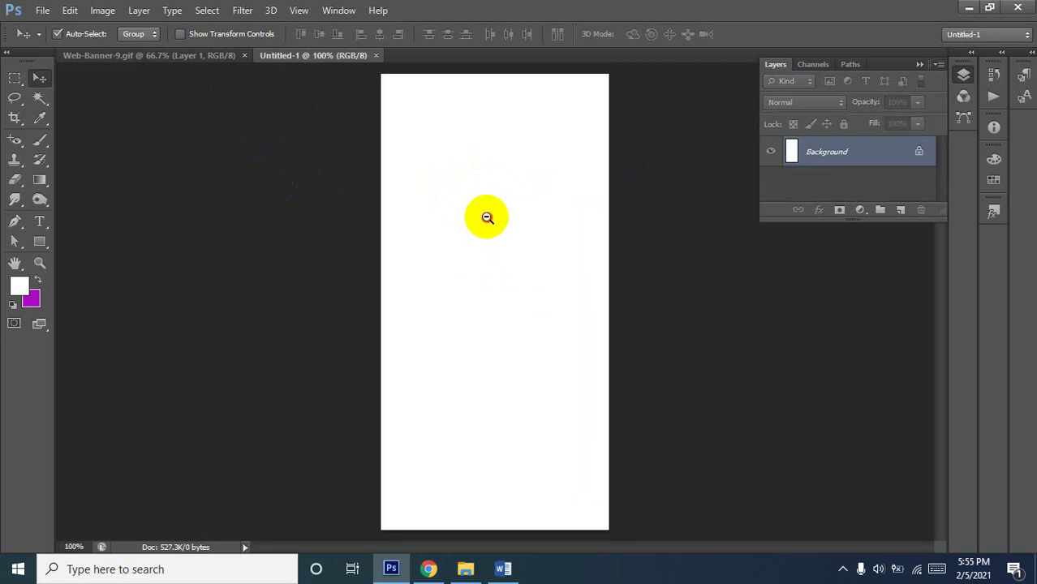
{"action": "left_click", "coordinate": [486, 215], "text": "alt"}
{"action": "left_click", "coordinate": [486, 216]}
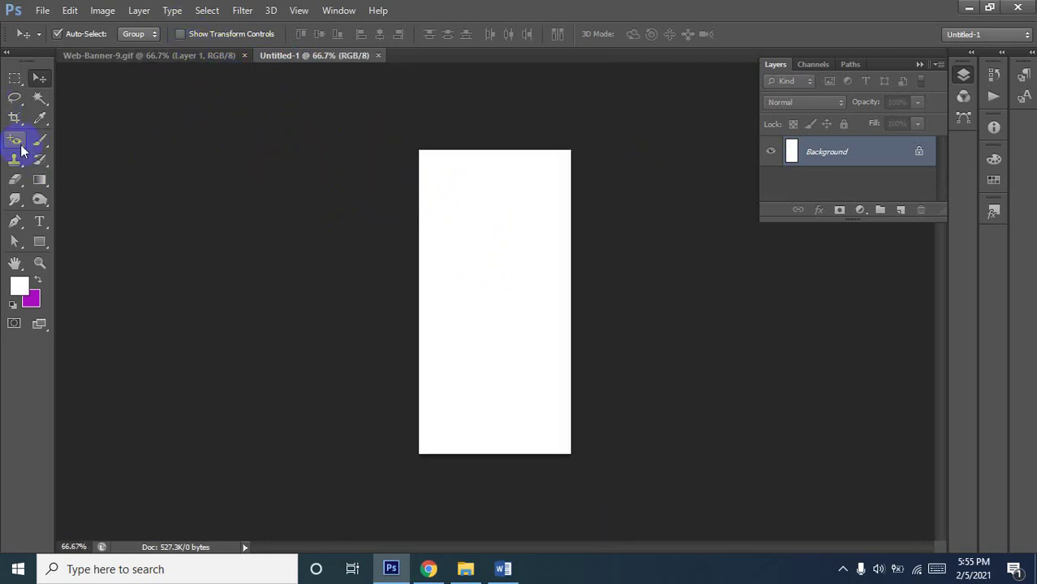
{"action": "left_click", "coordinate": [45, 242]}
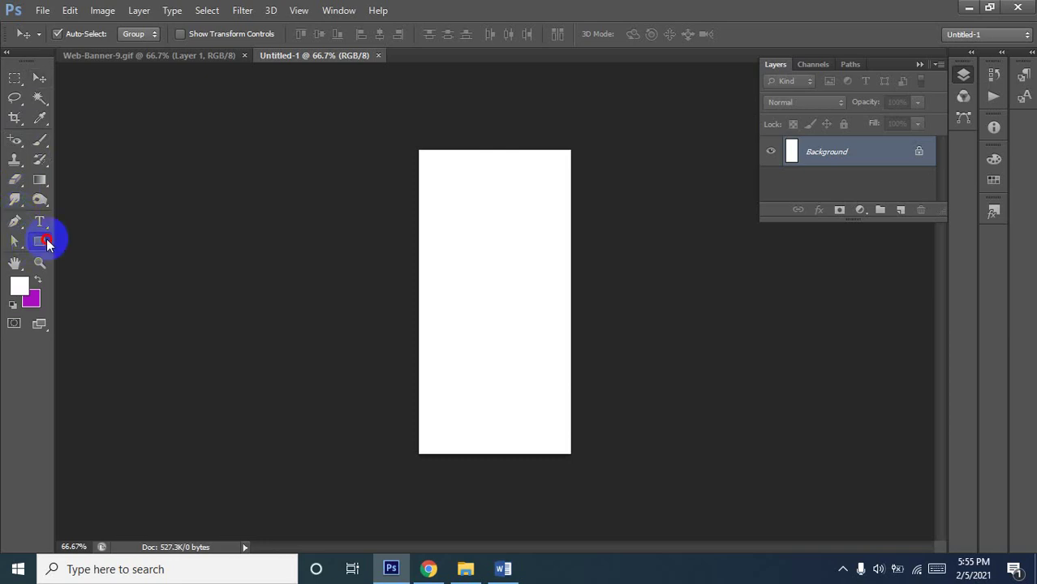
{"action": "right_click", "coordinate": [46, 243]}
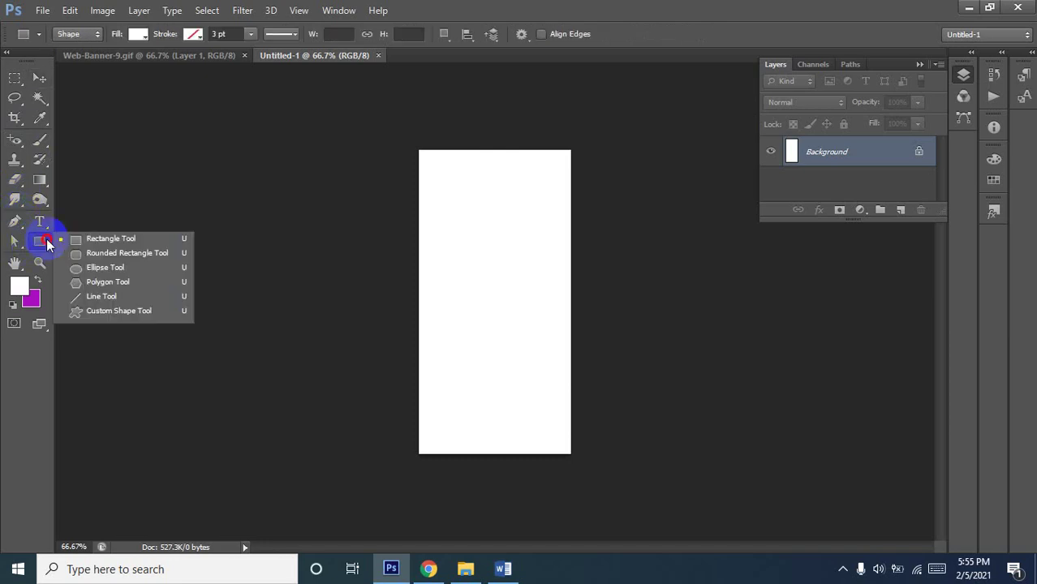
{"action": "left_click", "coordinate": [77, 242]}
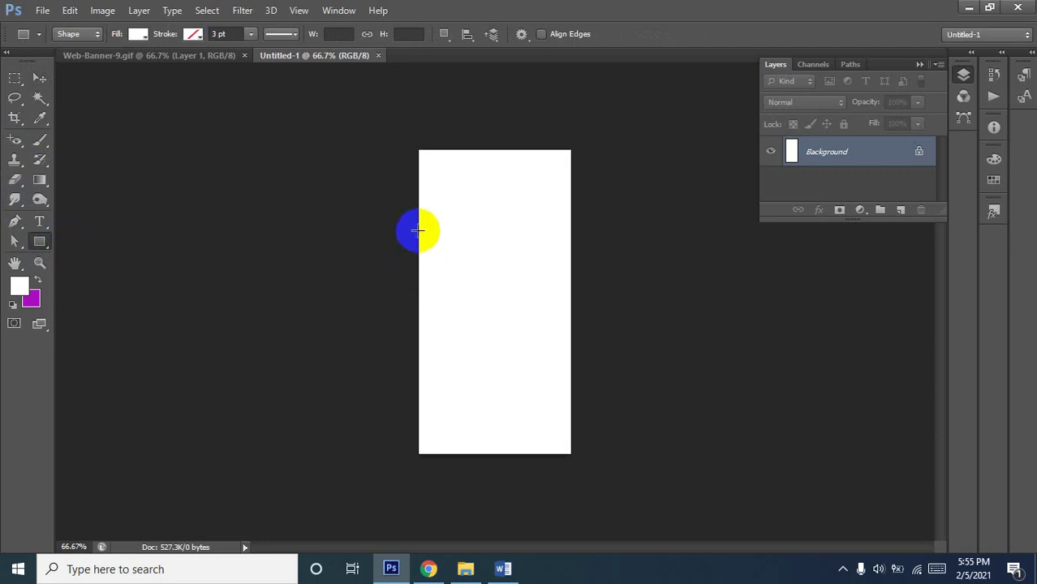
{"action": "left_click_drag", "start_coordinate": [418, 231], "coordinate": [573, 443]}
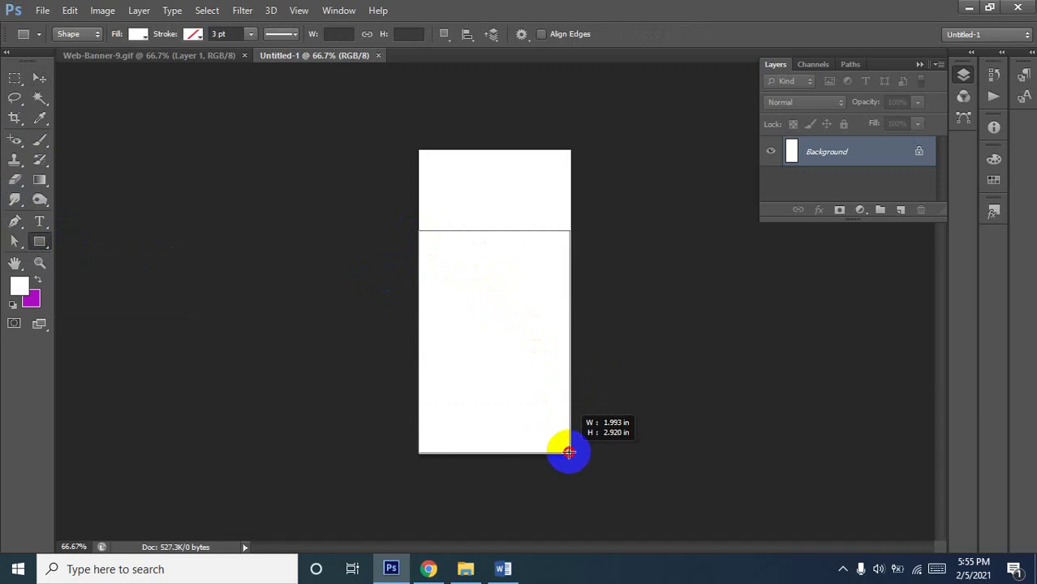
{"action": "left_click_drag", "start_coordinate": [573, 442], "coordinate": [572, 453]}
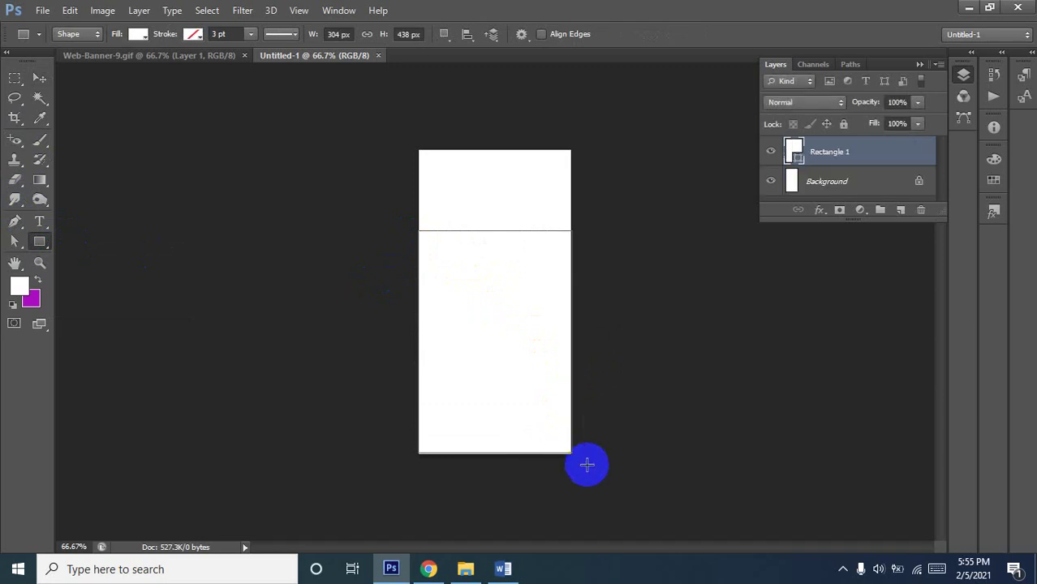
Open the hidden system tray icons
{"action": "left_click", "coordinate": [841, 569]}
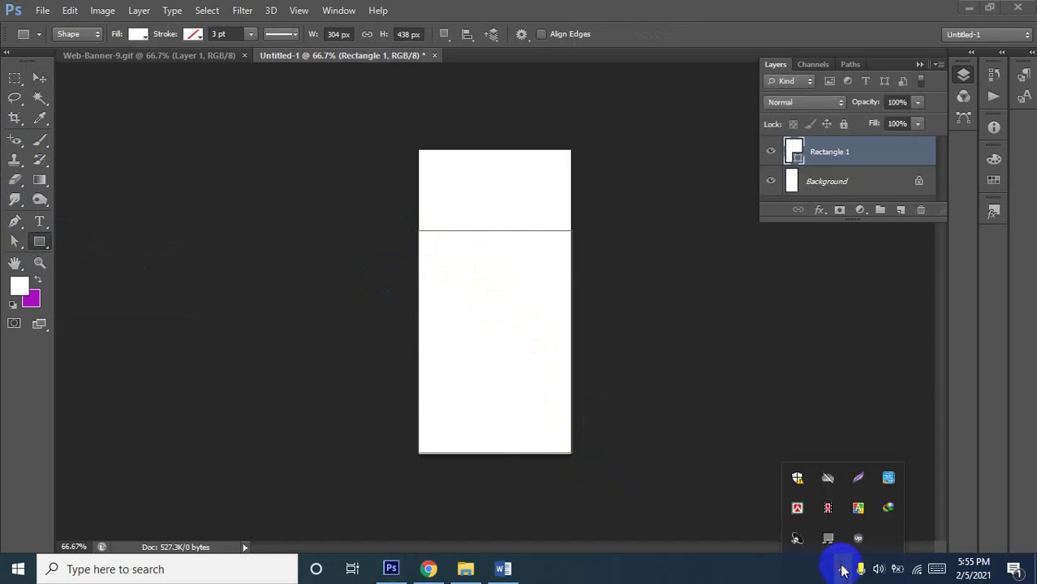
{"action": "left_click", "coordinate": [826, 508]}
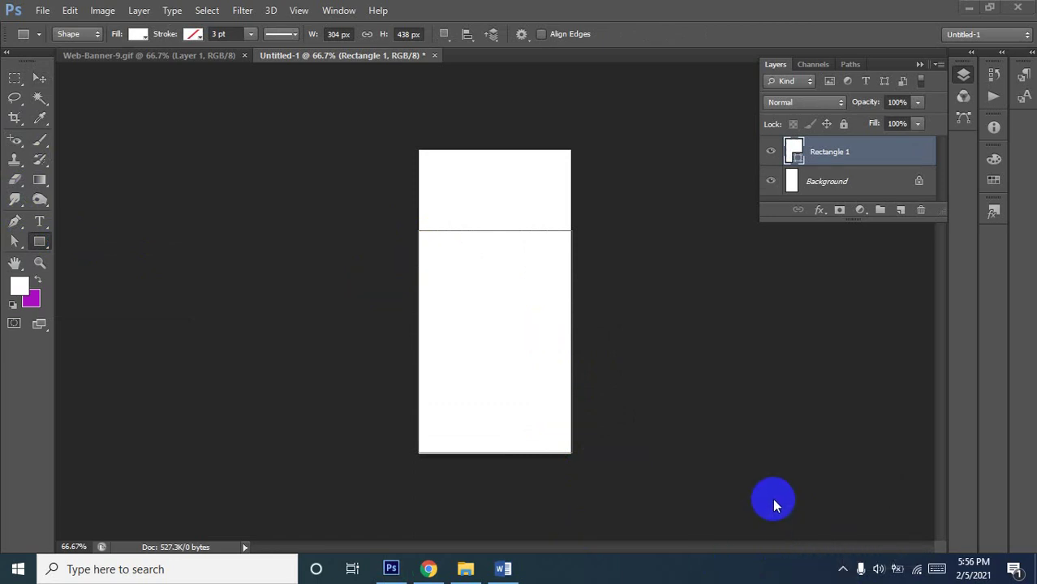
{"action": "left_click", "coordinate": [844, 571]}
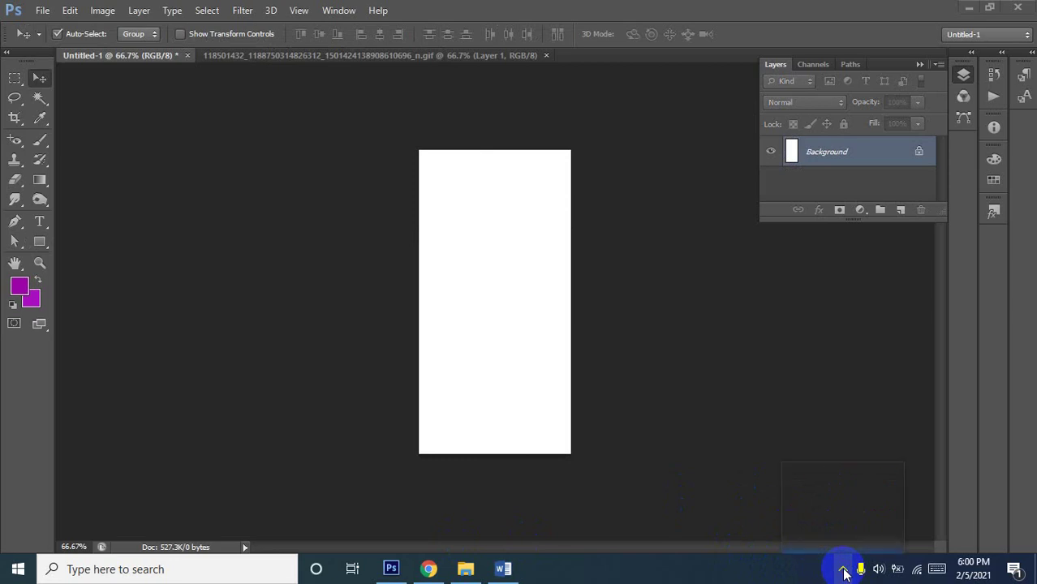
{"action": "left_click", "coordinate": [841, 570]}
{"action": "left_click", "coordinate": [531, 530]}
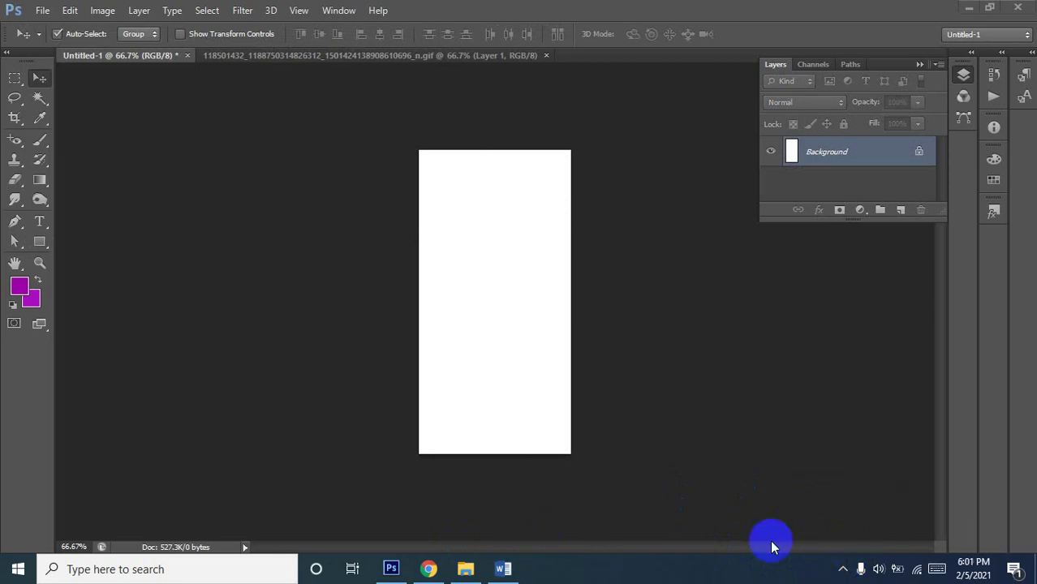
{"action": "left_click", "coordinate": [843, 571]}
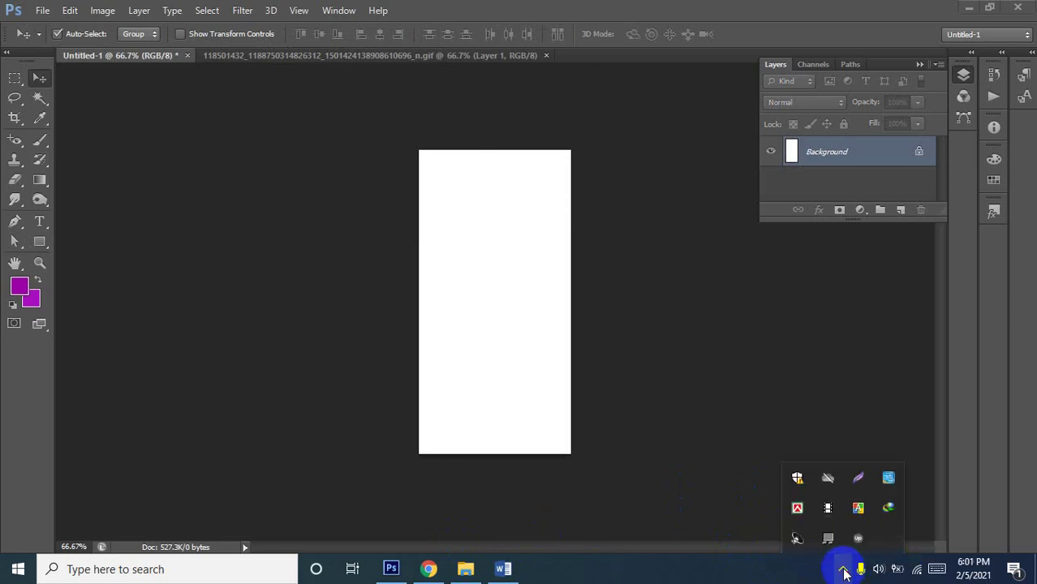
{"action": "left_click", "coordinate": [843, 572]}
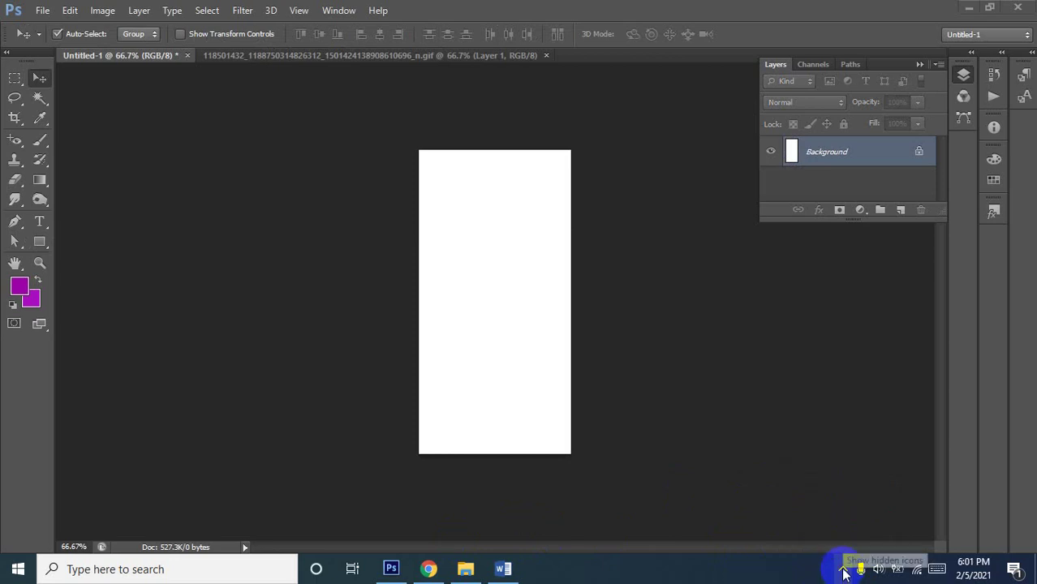
{"action": "left_click", "coordinate": [844, 572]}
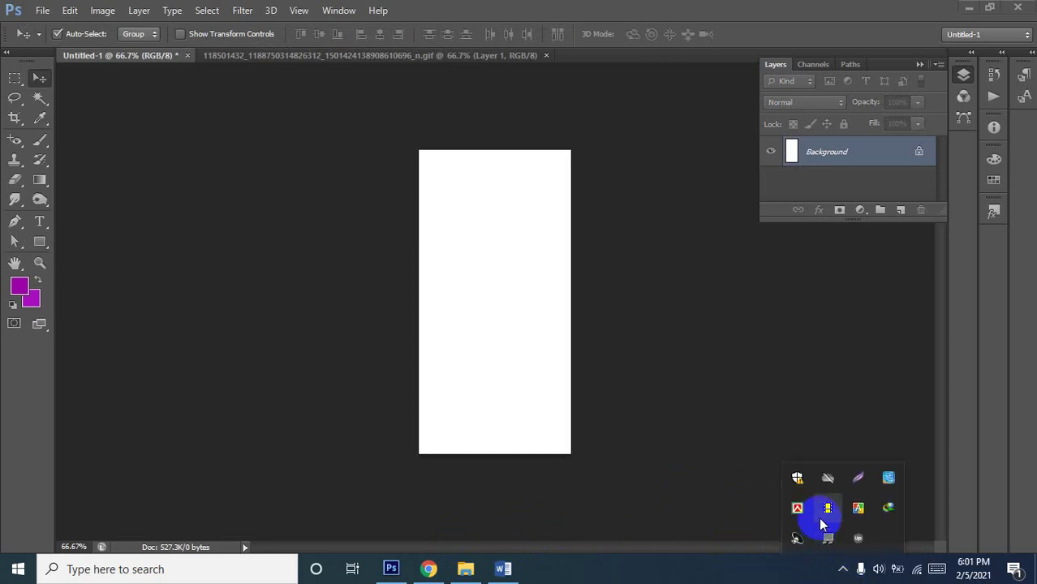
{"action": "left_click", "coordinate": [826, 552]}
{"action": "left_click", "coordinate": [843, 572]}
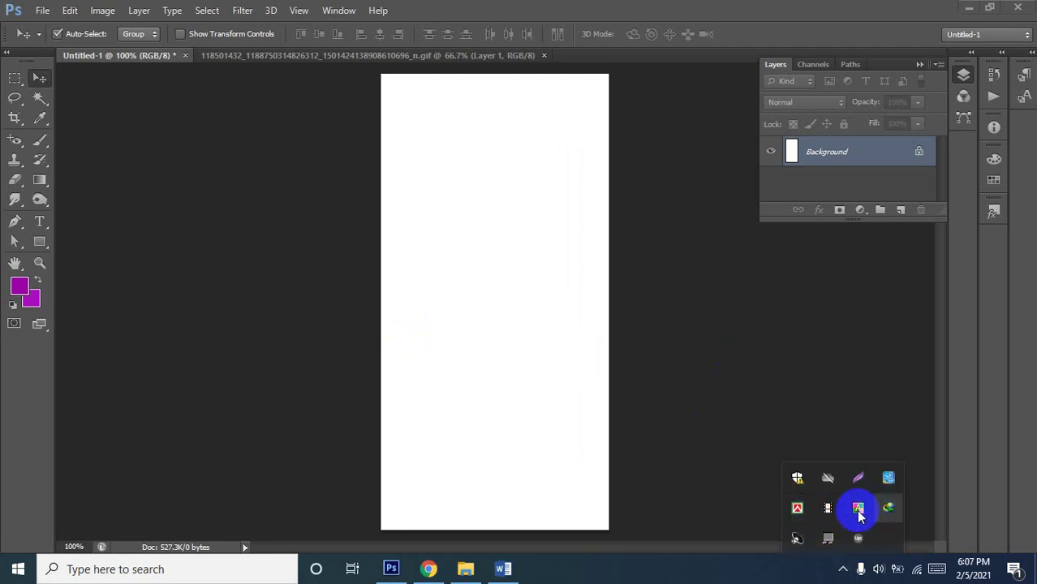
{"action": "left_click", "coordinate": [842, 569]}
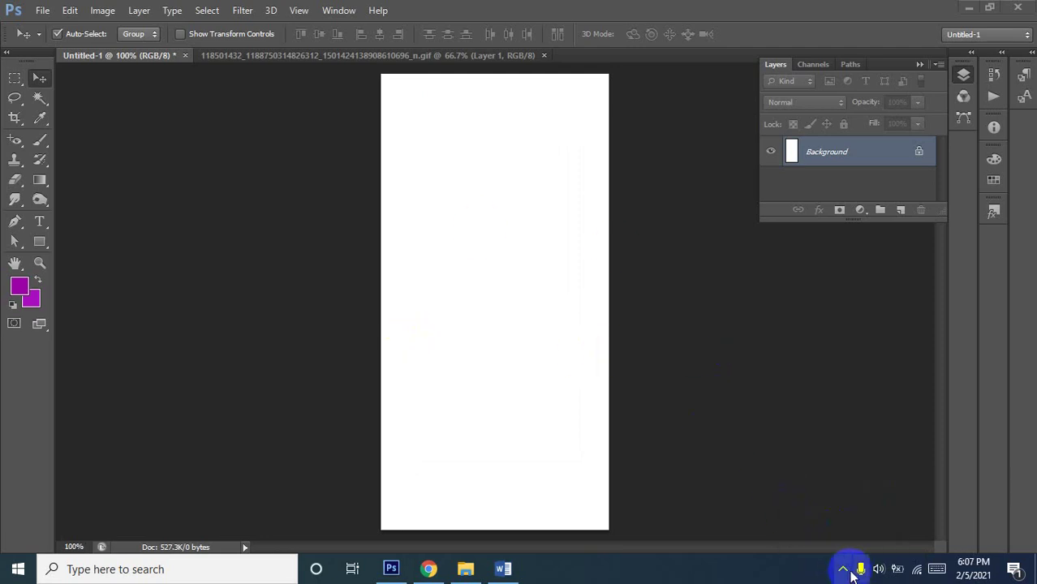
{"action": "left_click", "coordinate": [843, 569]}
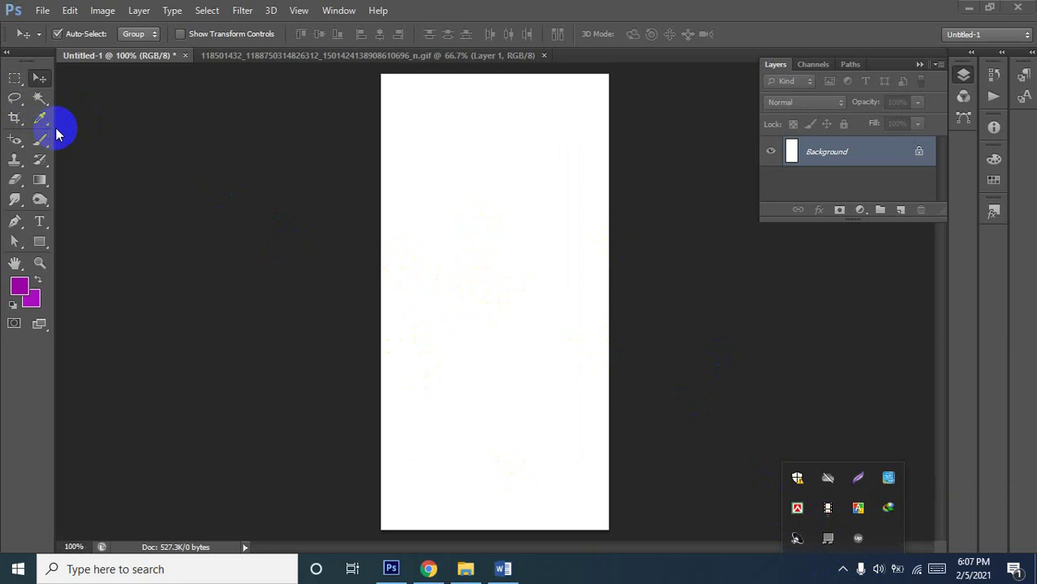
{"action": "left_click", "coordinate": [304, 158]}
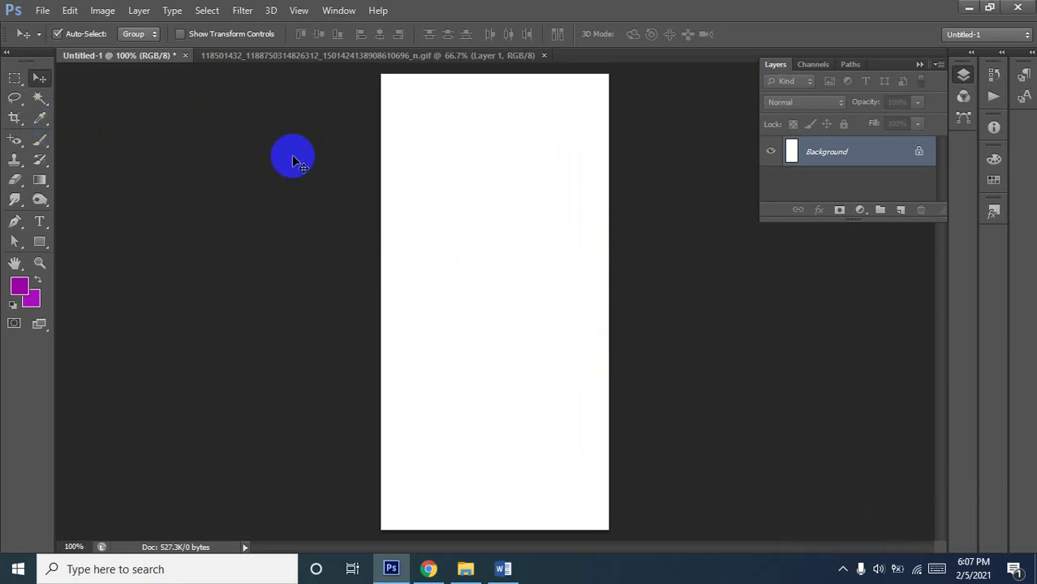
{"action": "key", "text": "ctrl+r"}
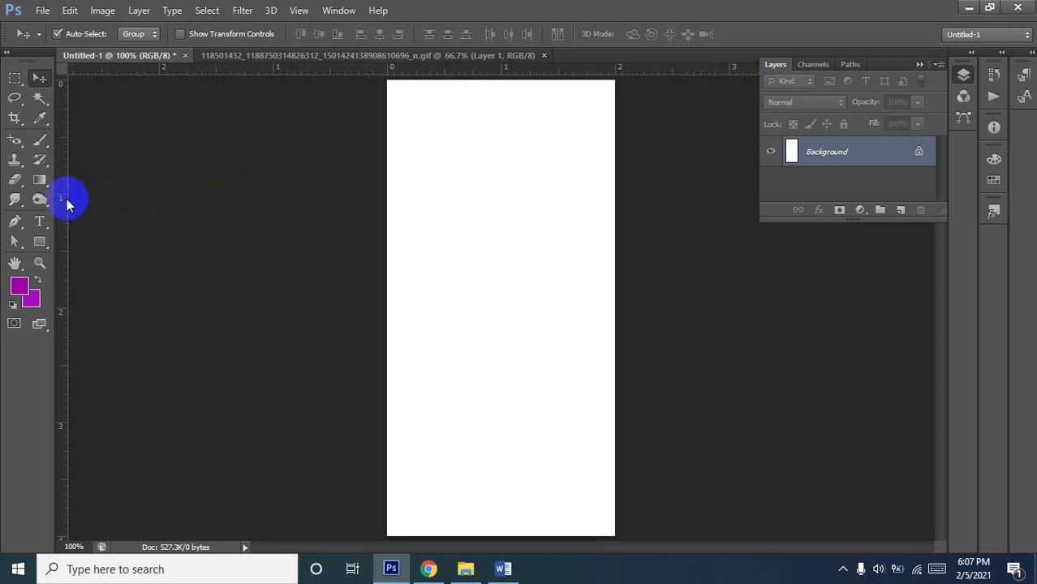
Drag guides from the rulers to the canvas's left, right, top and bottom edges
{"action": "left_click_drag", "start_coordinate": [67, 203], "coordinate": [390, 230]}
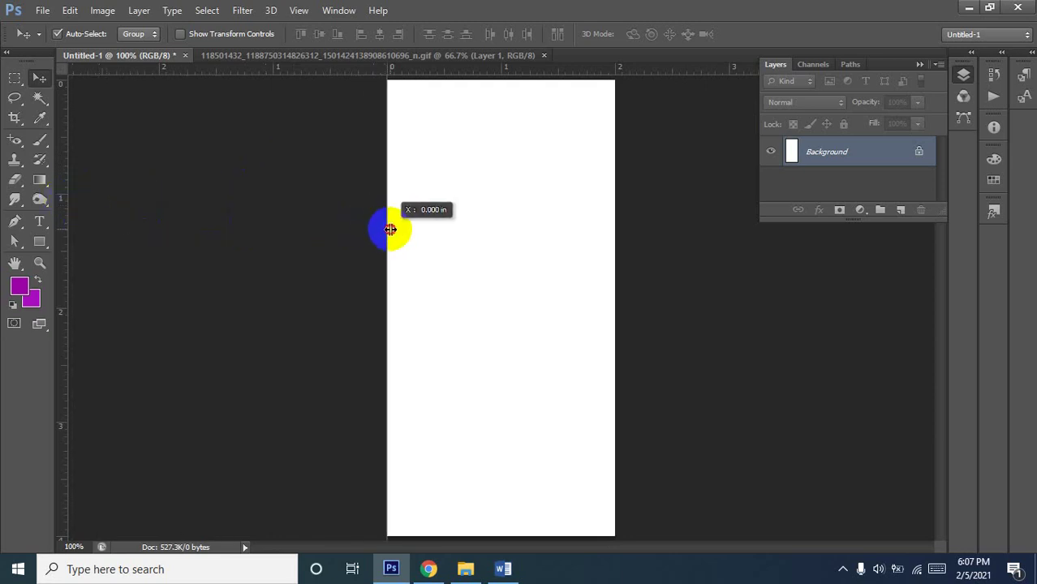
{"action": "mouse_move", "coordinate": [391, 229]}
{"action": "left_mouse_down"}
{"action": "mouse_move", "coordinate": [552, 277]}
{"action": "mouse_move", "coordinate": [614, 283]}
{"action": "left_mouse_up"}
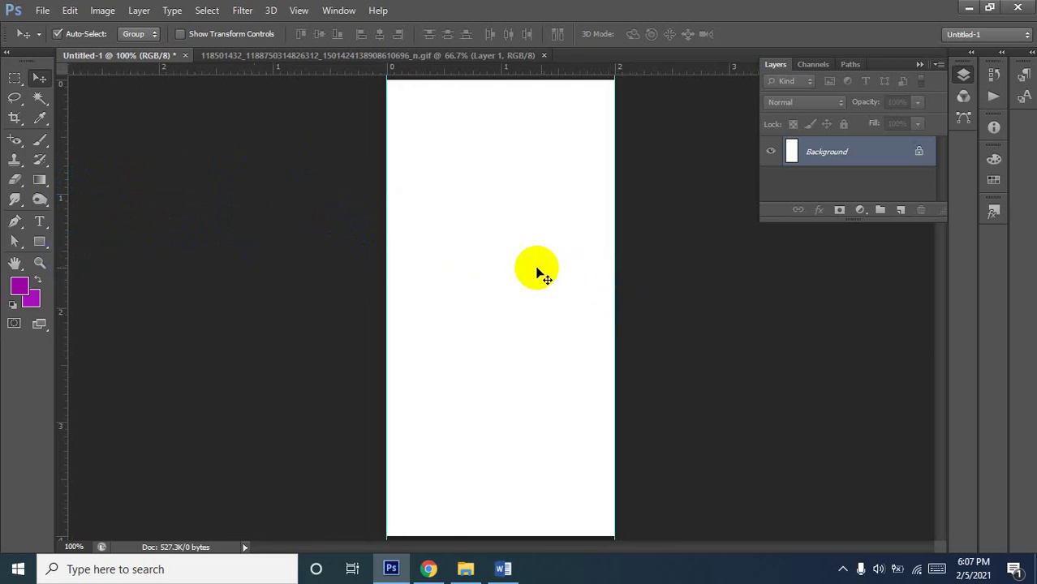
{"action": "key", "text": "ctrl+minus"}
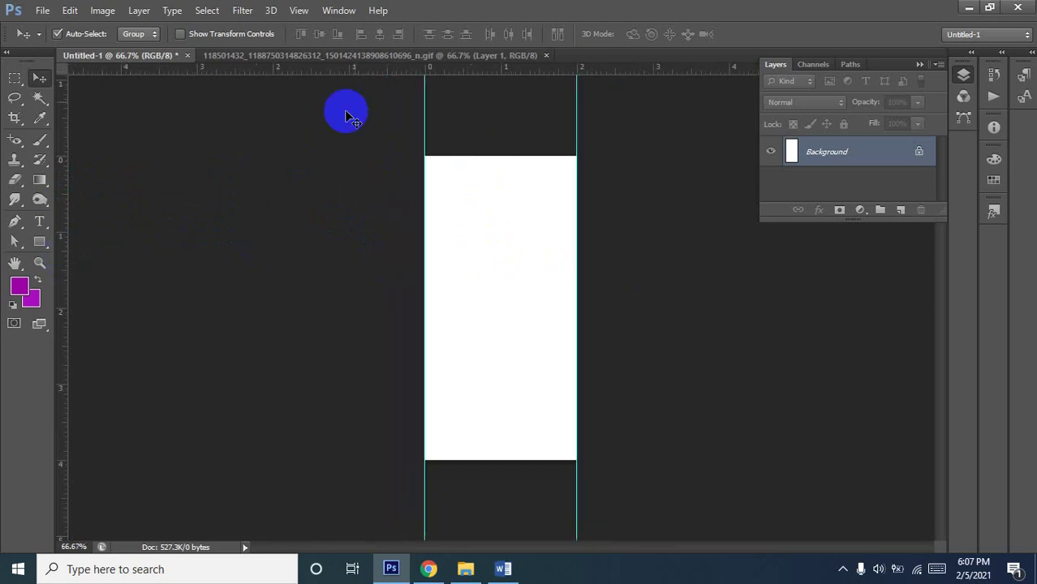
{"action": "left_click_drag", "start_coordinate": [527, 68], "coordinate": [542, 154]}
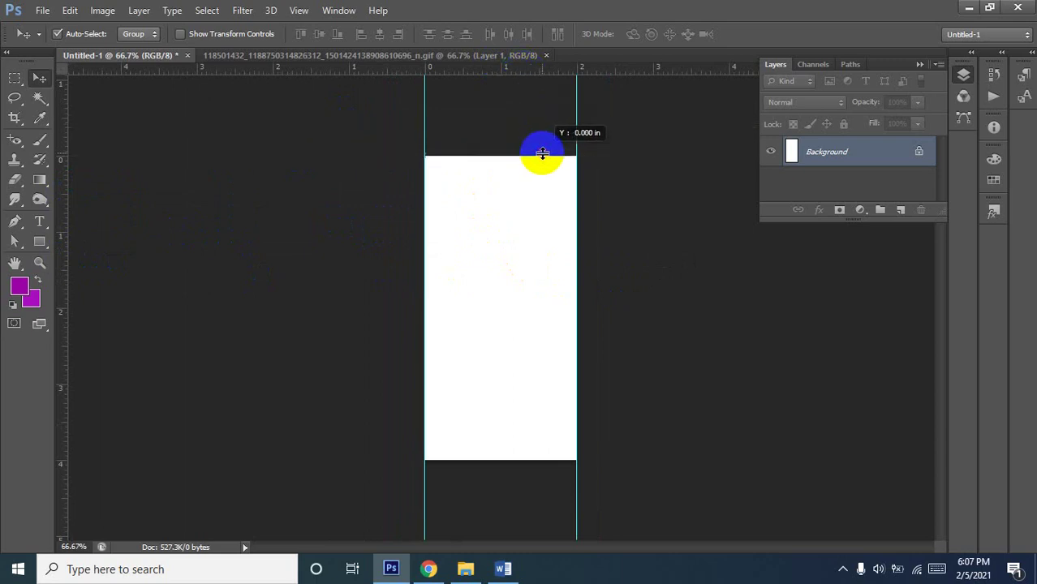
{"action": "left_click_drag", "start_coordinate": [509, 69], "coordinate": [540, 460]}
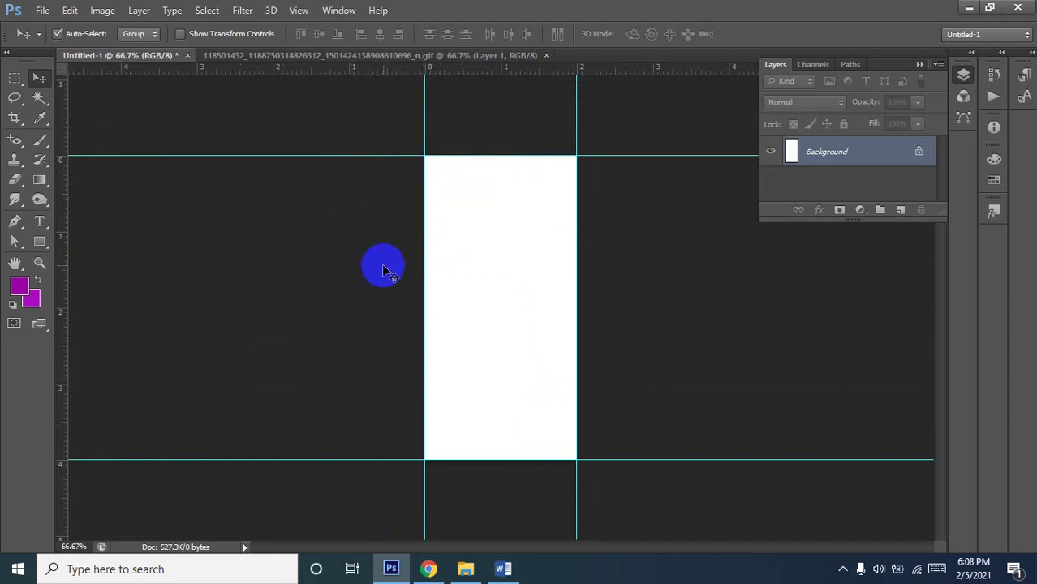
Open Canvas Size and set a relative width increase of 0.125 inches
{"action": "left_click", "coordinate": [100, 12]}
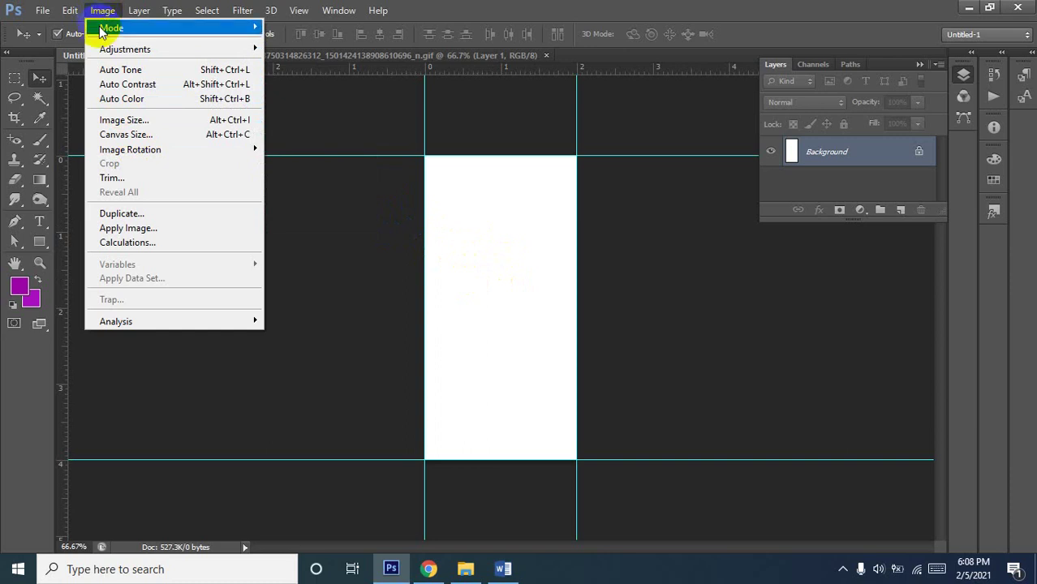
{"action": "left_click", "coordinate": [154, 135]}
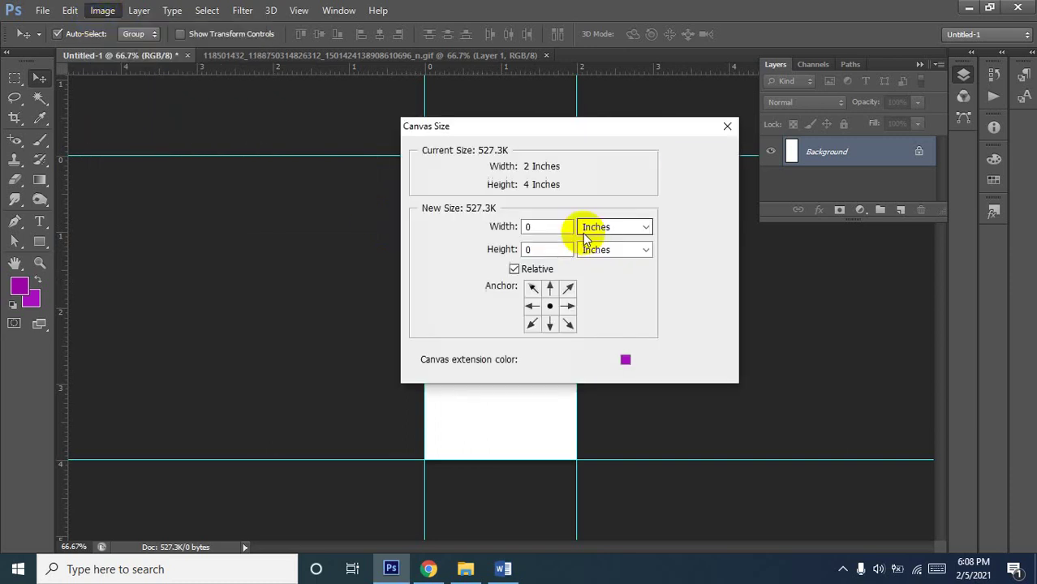
{"action": "left_click", "coordinate": [540, 224]}
{"action": "left_click_drag", "start_coordinate": [540, 223], "coordinate": [524, 226]}
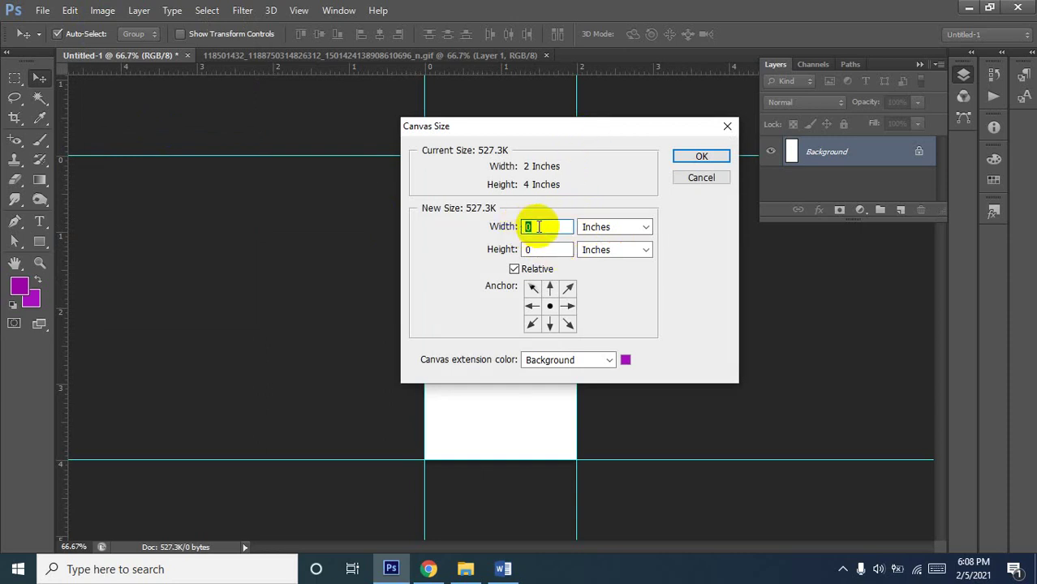
{"action": "left_click", "coordinate": [616, 227]}
{"action": "left_click", "coordinate": [598, 253]}
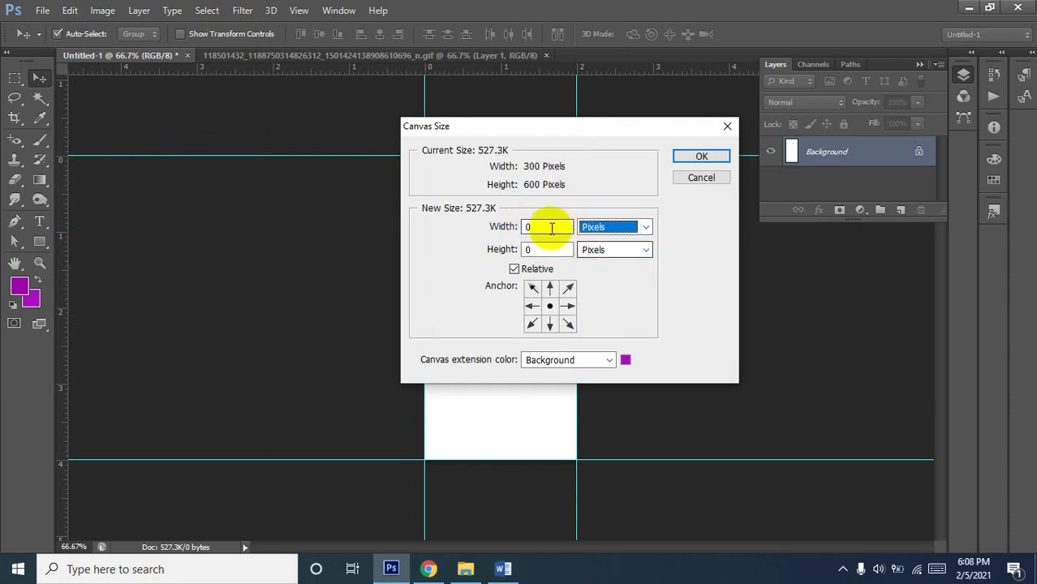
{"action": "left_click_drag", "start_coordinate": [548, 224], "coordinate": [526, 229]}
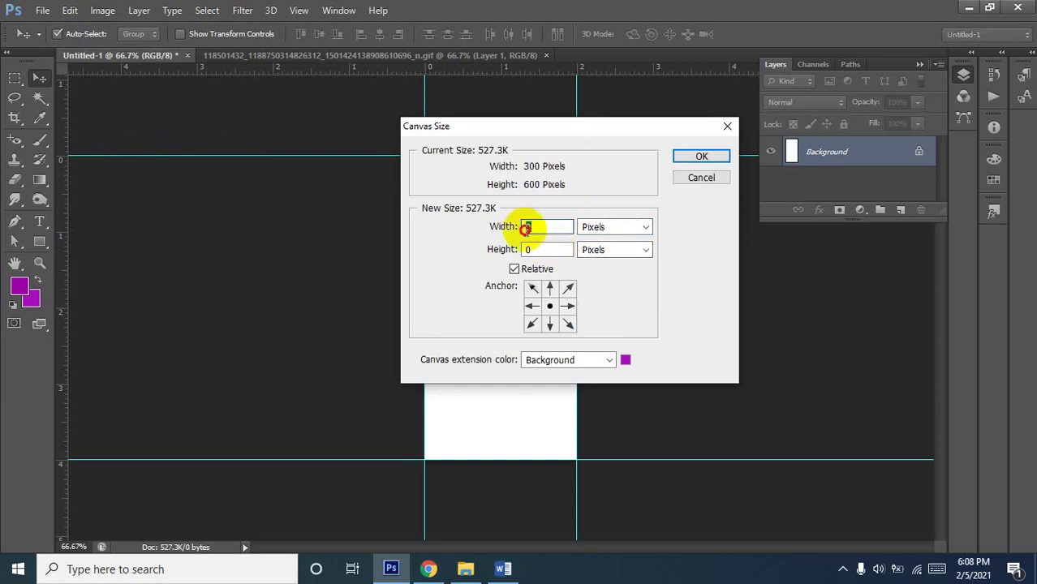
{"action": "left_click", "coordinate": [616, 227]}
{"action": "left_click", "coordinate": [600, 267]}
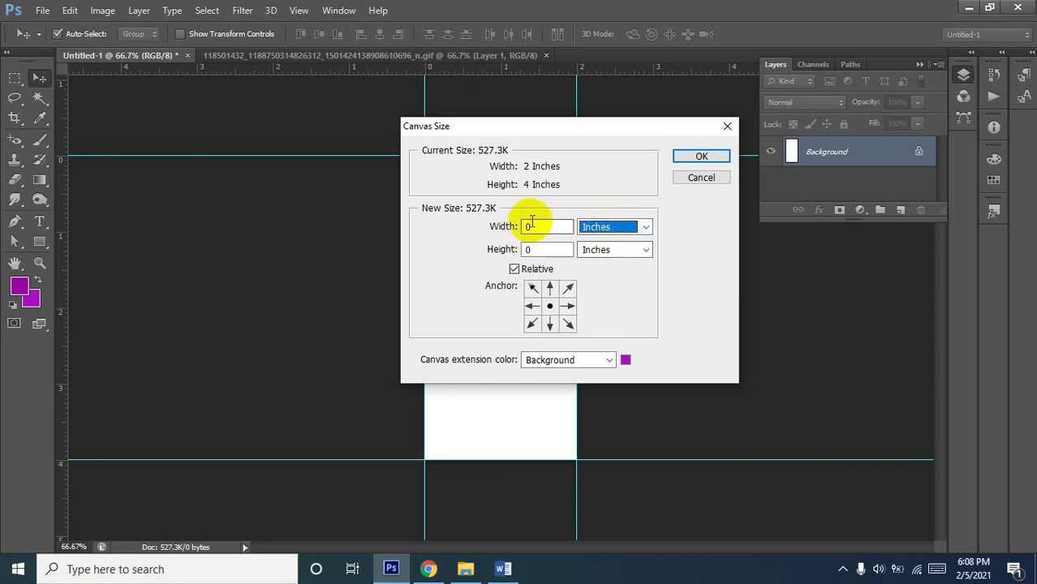
{"action": "left_click_drag", "start_coordinate": [532, 224], "coordinate": [523, 226]}
{"action": "mouse_move", "coordinate": [536, 269]}
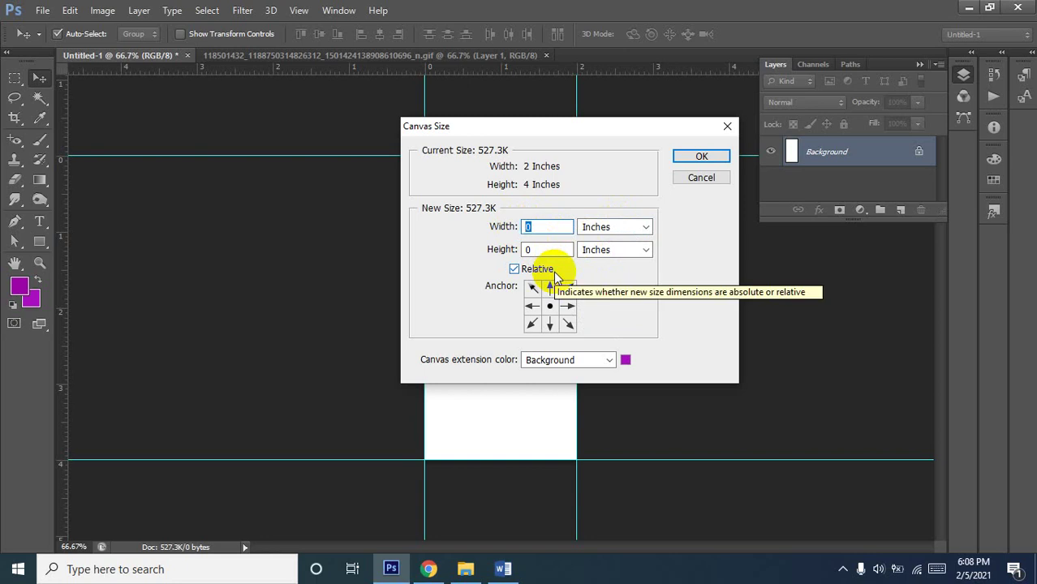
{"action": "type", "text": "1"}
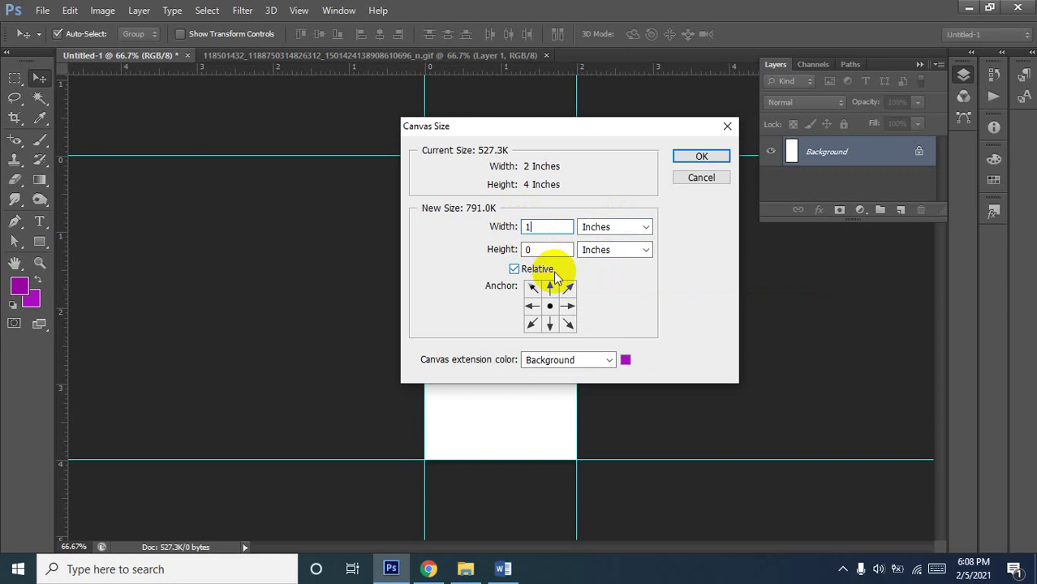
{"action": "type", "text": "0.125"}
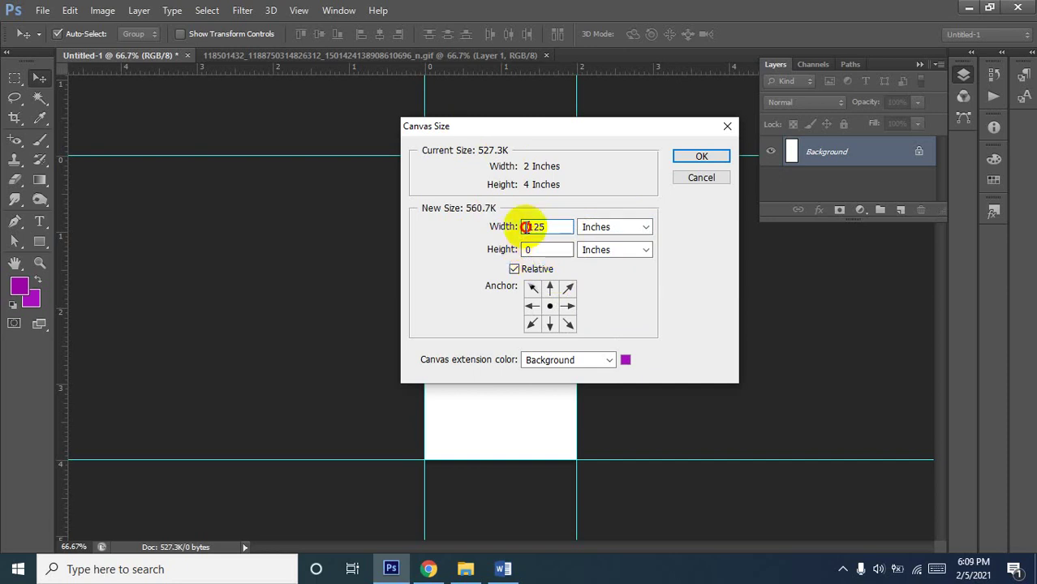
Set the height increase to 0.125 inches with a white extension colour, and apply
{"action": "double_click", "coordinate": [528, 250]}
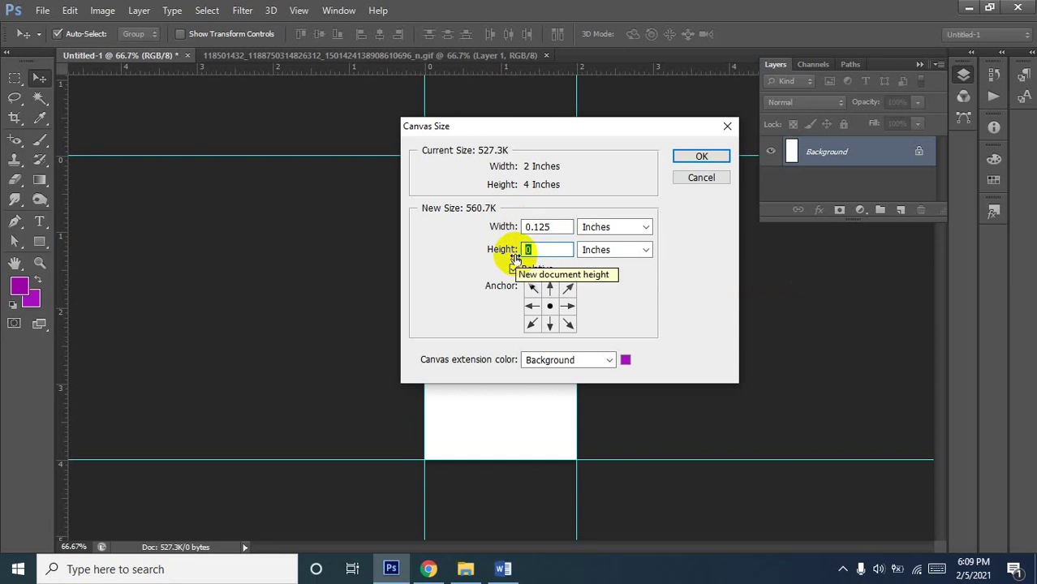
{"action": "type", "text": "0.125"}
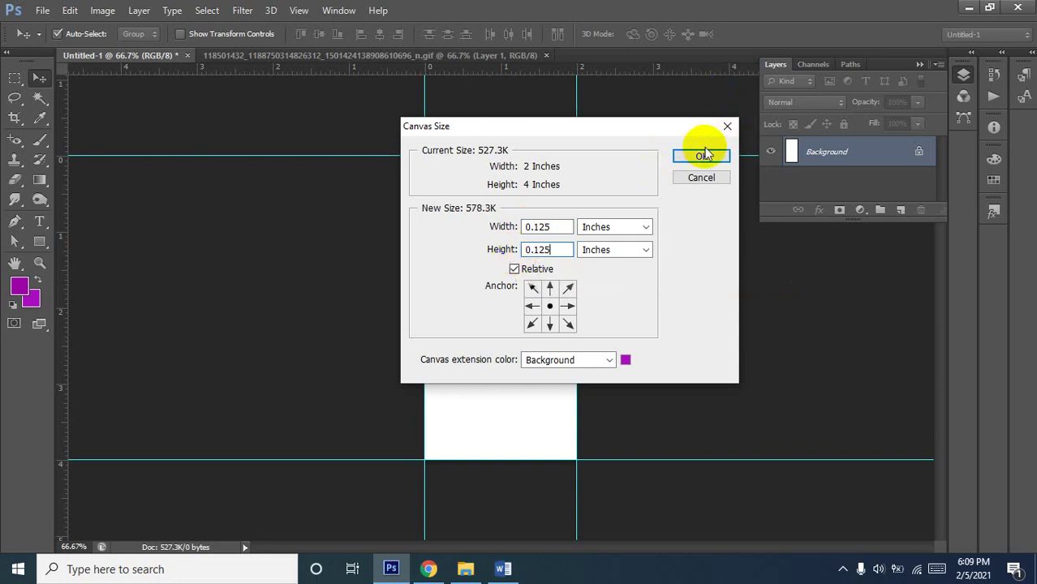
{"action": "left_click", "coordinate": [625, 367]}
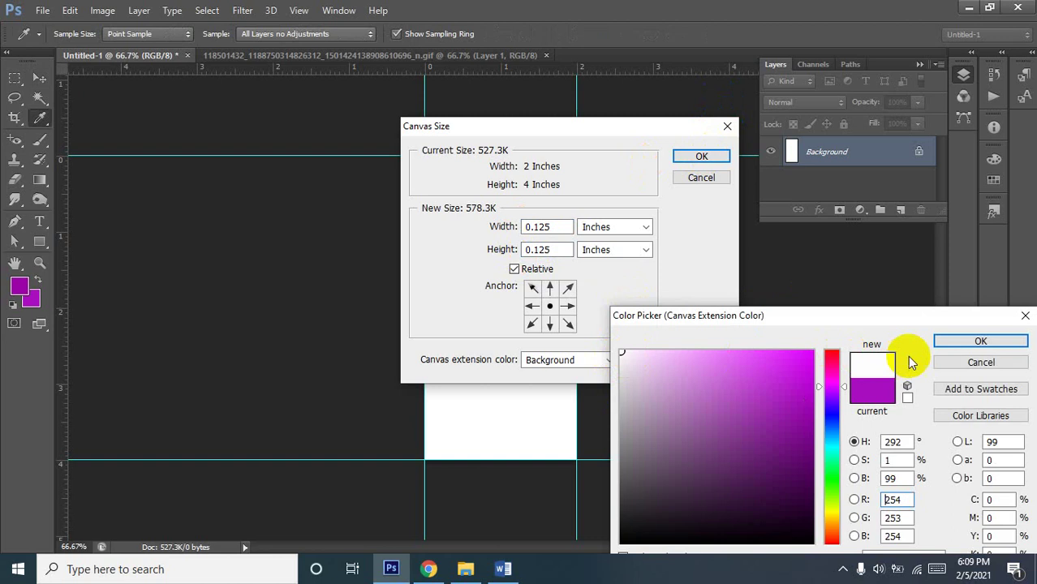
{"action": "left_click", "coordinate": [941, 341]}
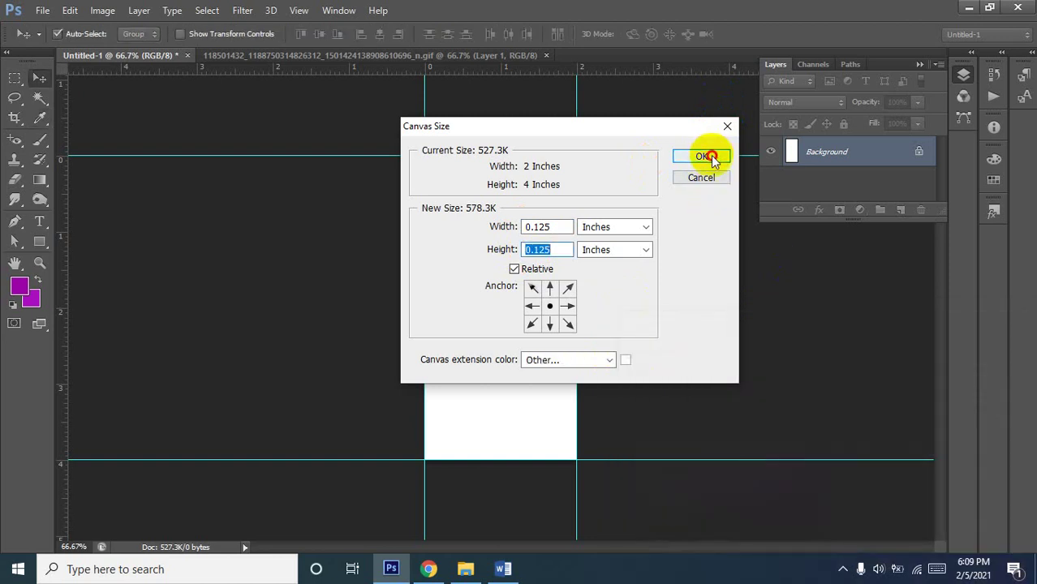
{"action": "left_click", "coordinate": [703, 157]}
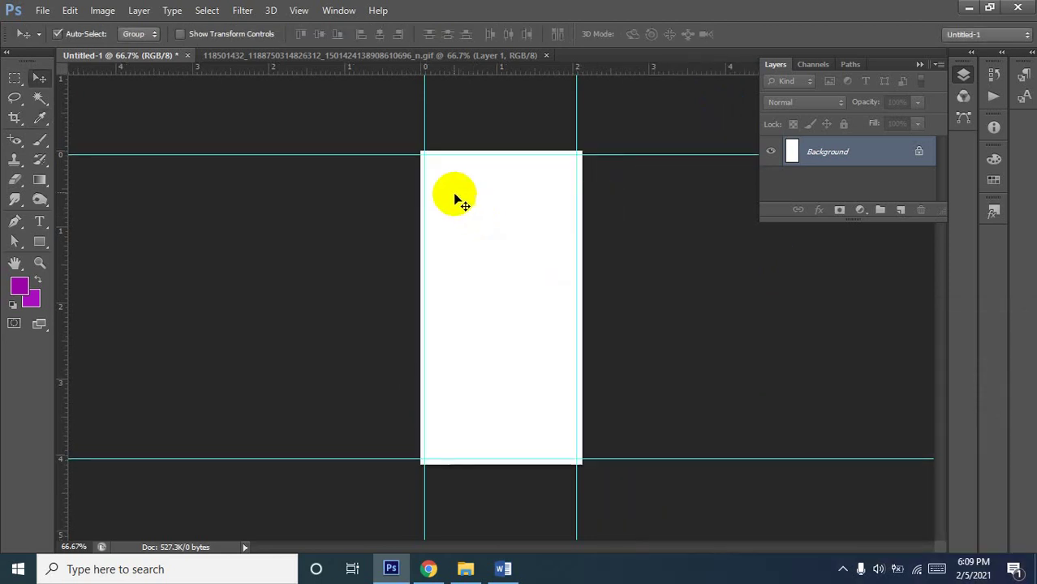
Zoom into the page's top-left corner and draw a small purple square there
{"action": "left_click", "coordinate": [417, 148]}
{"action": "left_click", "coordinate": [447, 136]}
{"action": "left_click", "coordinate": [469, 139]}
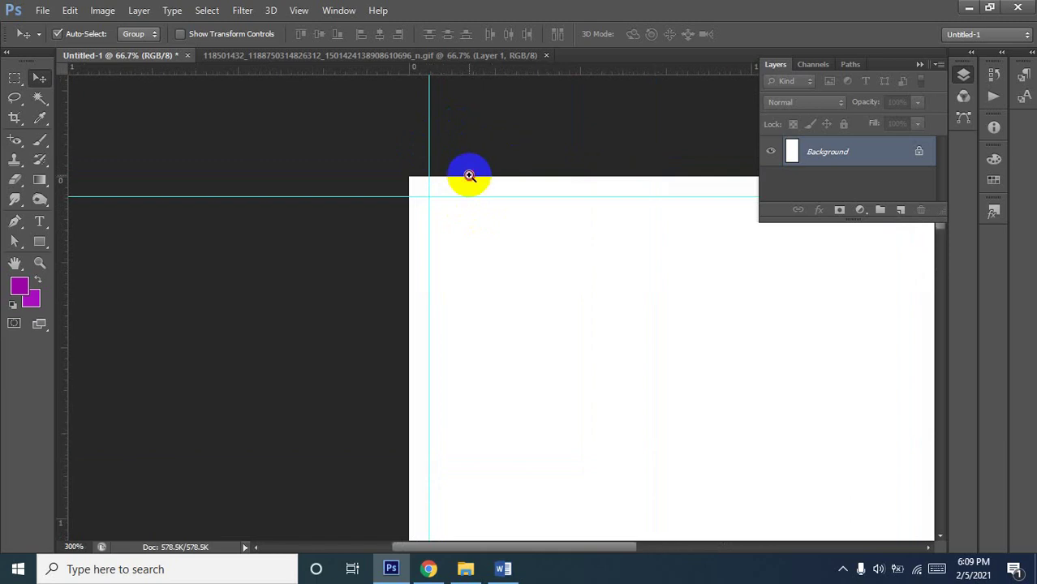
{"action": "left_click", "coordinate": [476, 160]}
{"action": "left_click", "coordinate": [482, 160]}
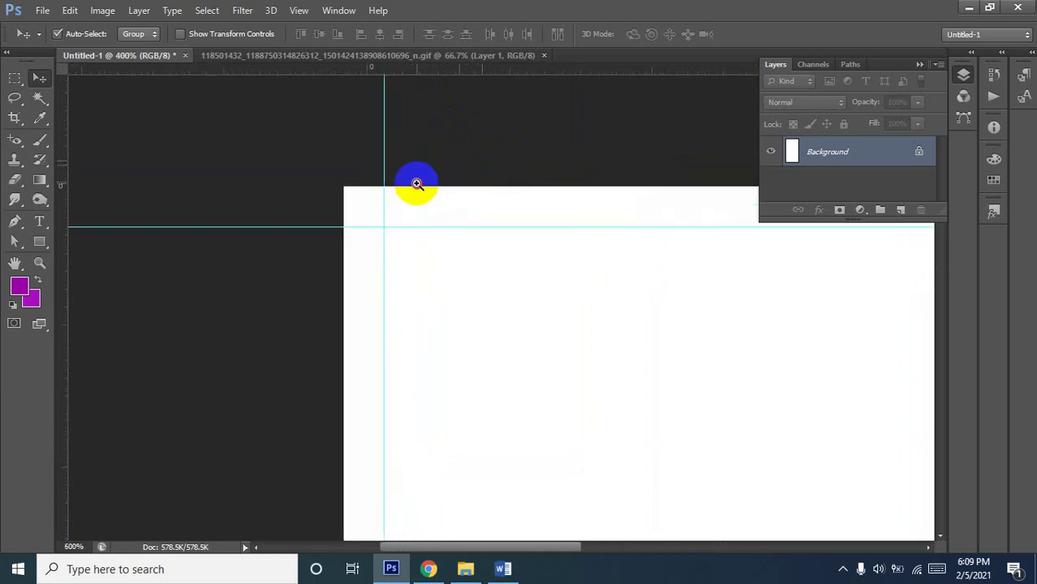
{"action": "left_click", "coordinate": [430, 194]}
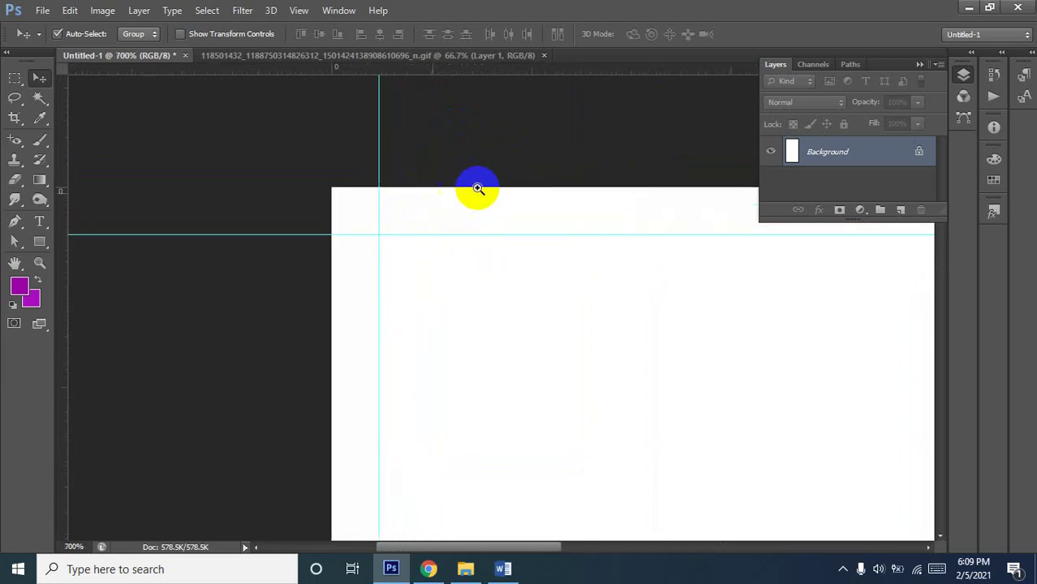
{"action": "left_click_drag", "start_coordinate": [169, 248], "coordinate": [248, 243]}
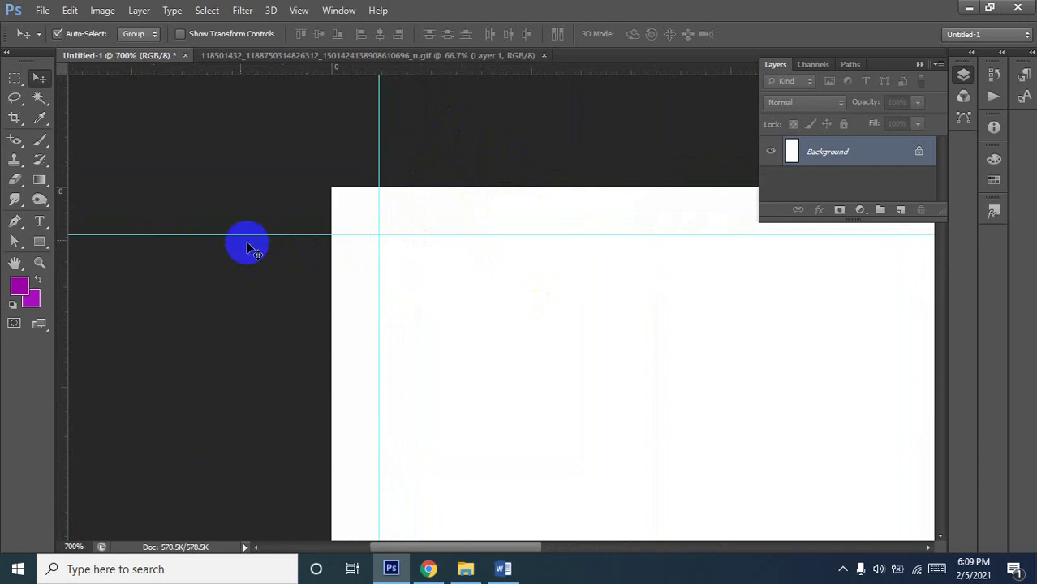
{"action": "left_click", "coordinate": [39, 241]}
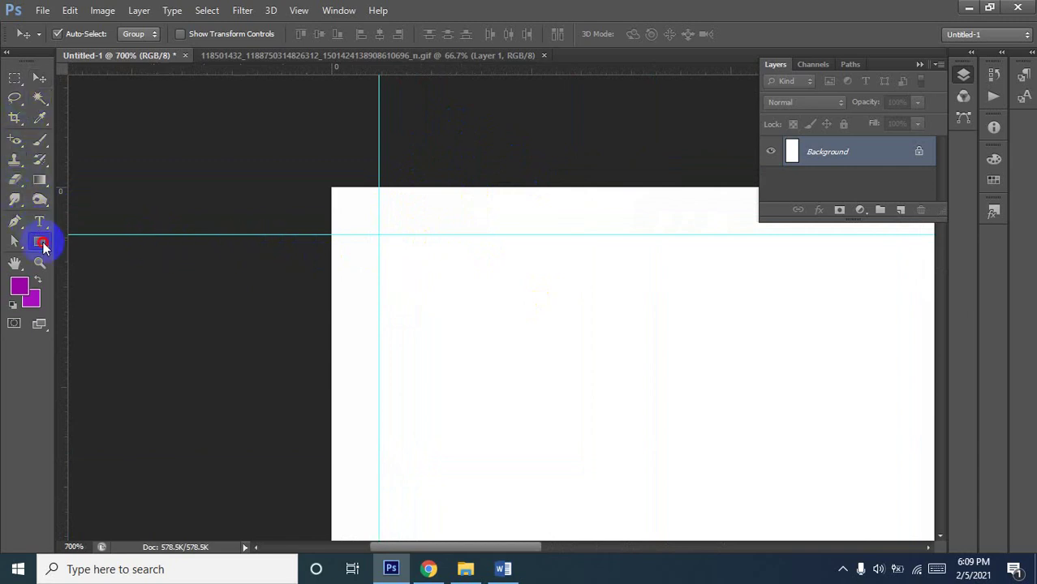
{"action": "left_click_drag", "start_coordinate": [331, 195], "coordinate": [379, 236]}
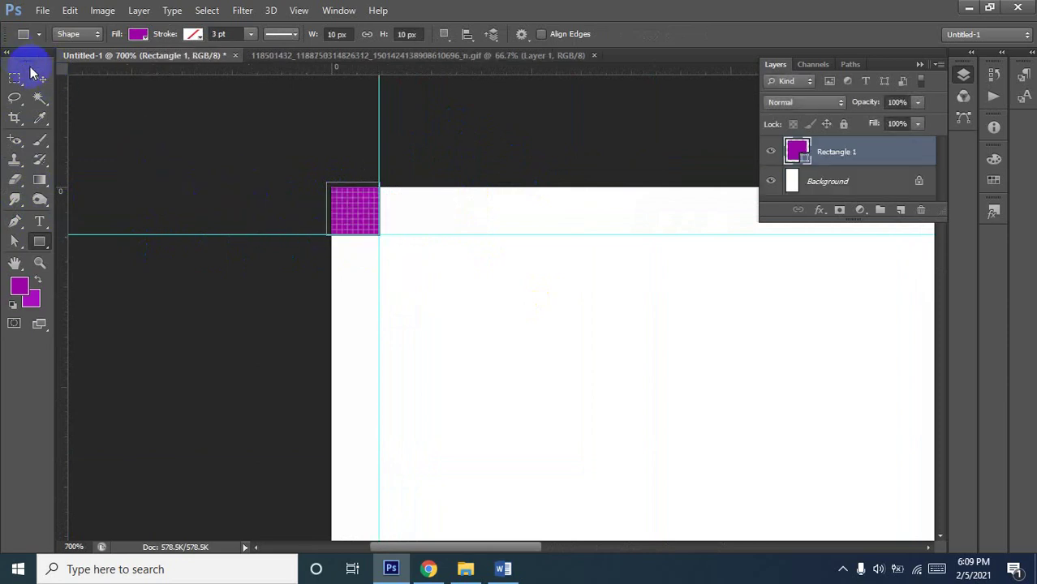
Scale the square to 90% and move it into the existing guide corner
{"action": "left_click", "coordinate": [39, 77]}
{"action": "left_click", "coordinate": [335, 246]}
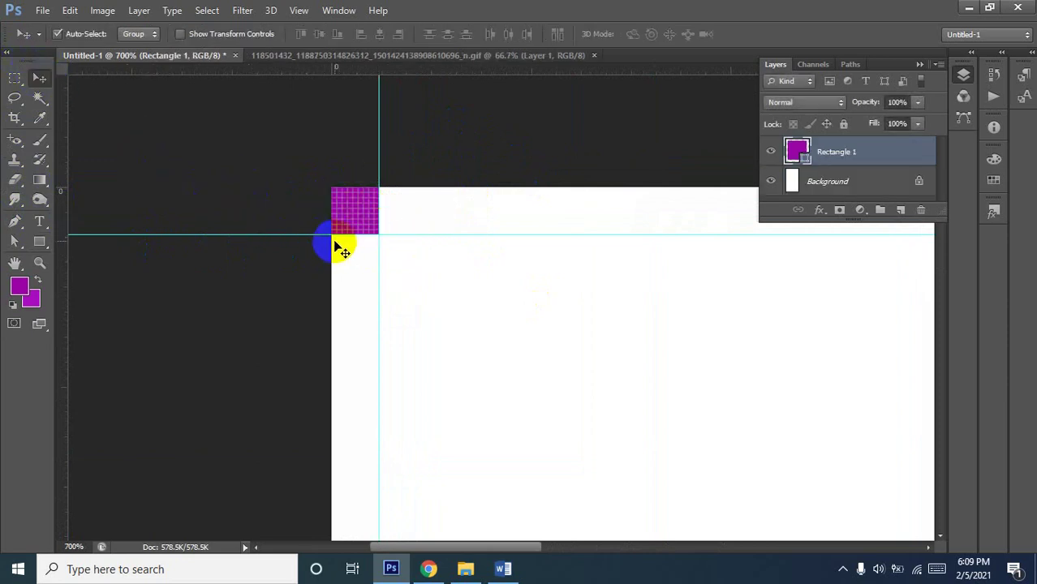
{"action": "key", "text": "ctrl+t"}
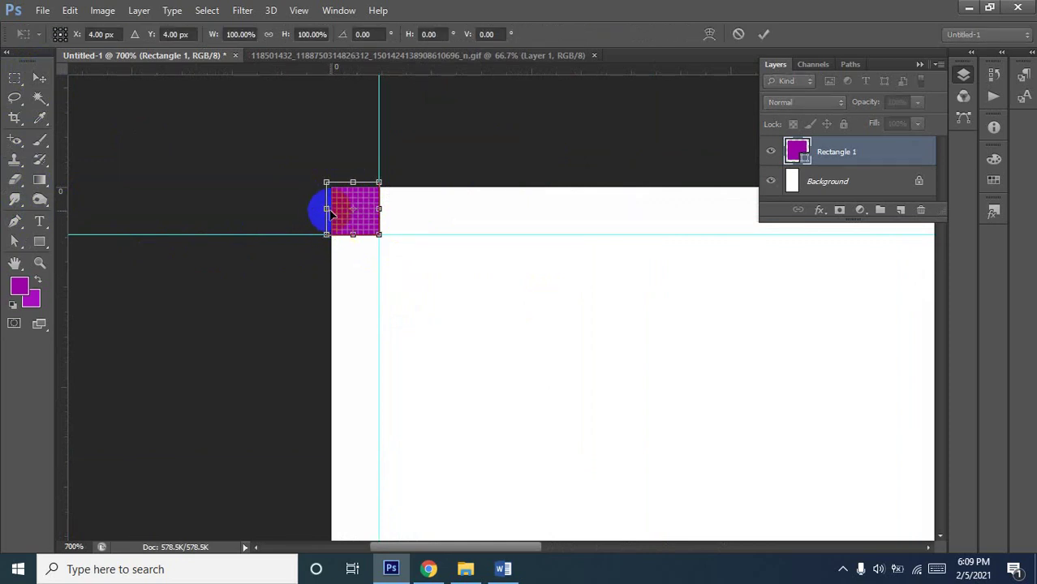
{"action": "left_click_drag", "start_coordinate": [326, 209], "coordinate": [360, 185]}
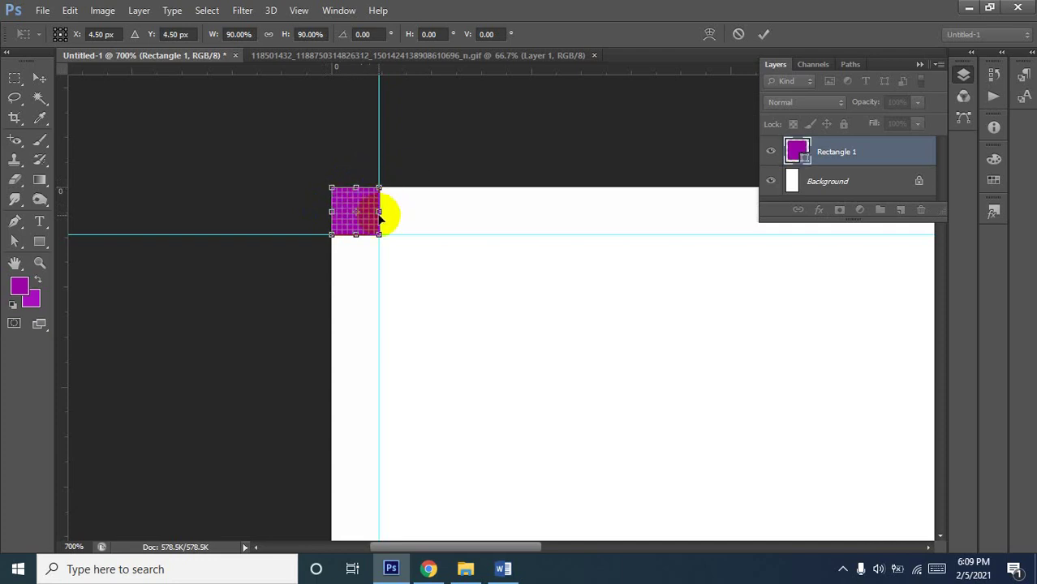
{"action": "key", "text": "Return"}
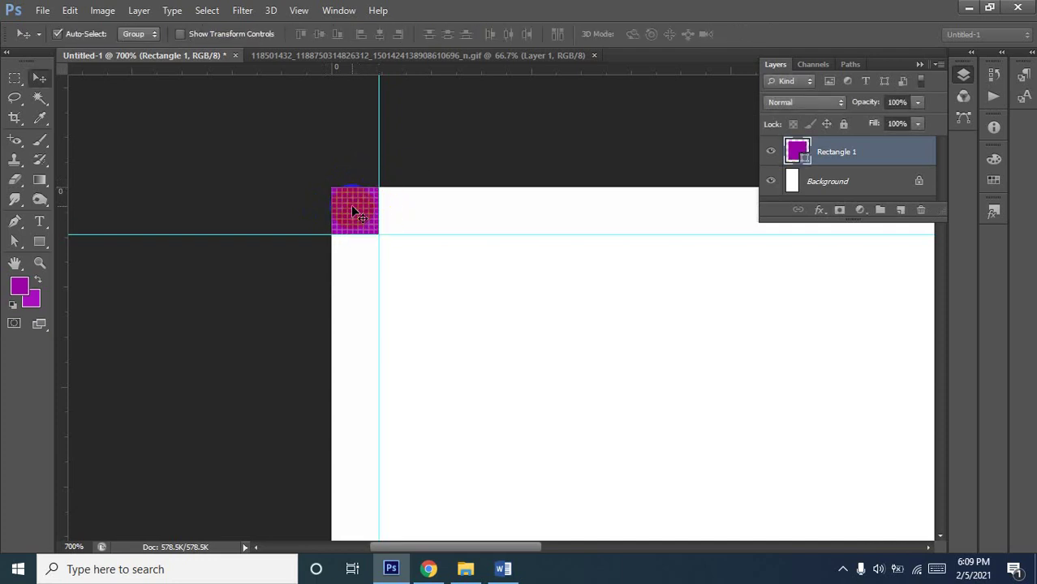
{"action": "left_click_drag", "start_coordinate": [352, 211], "coordinate": [399, 258]}
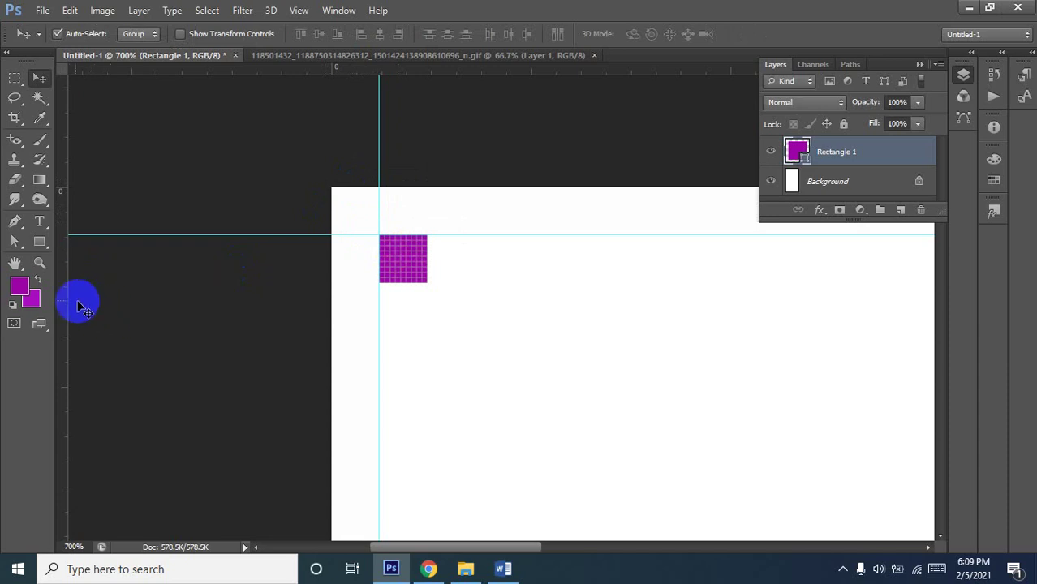
Add a vertical guide at the square's right edge and a horizontal guide at its bottom edge
{"action": "mouse_move", "coordinate": [68, 297]}
{"action": "left_mouse_down"}
{"action": "mouse_move", "coordinate": [371, 315]}
{"action": "mouse_move", "coordinate": [422, 351]}
{"action": "left_mouse_up"}
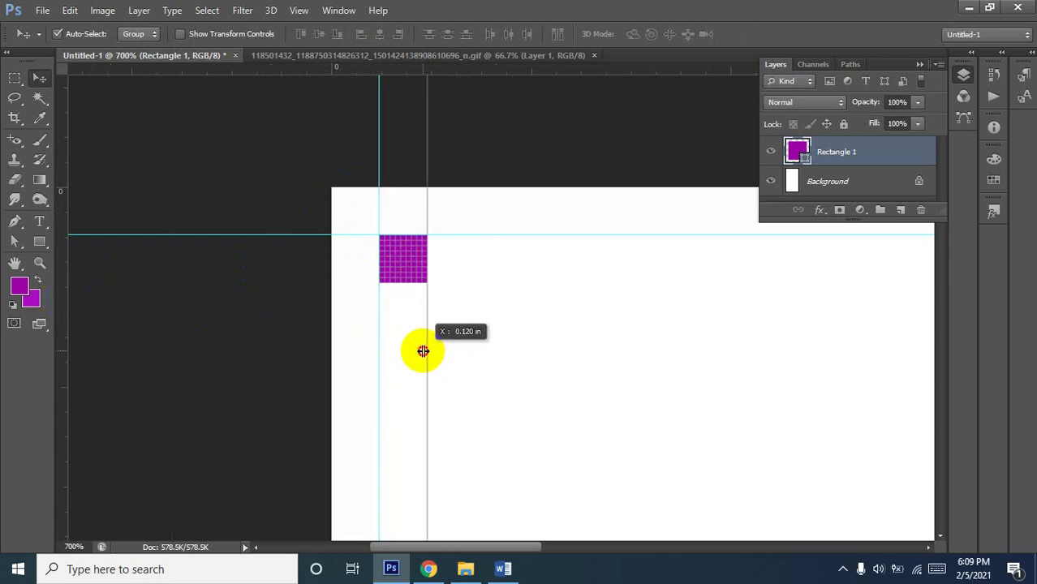
{"action": "left_click_drag", "start_coordinate": [459, 72], "coordinate": [483, 294]}
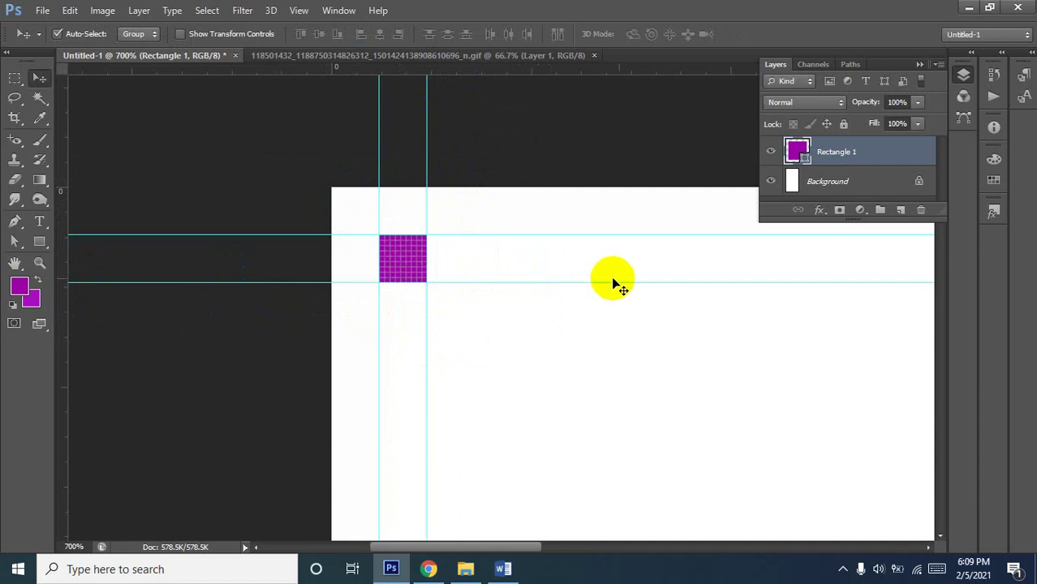
{"action": "left_click", "coordinate": [694, 295], "text": "ctrl+alt"}
{"action": "left_click", "coordinate": [714, 365], "text": "ctrl+alt"}
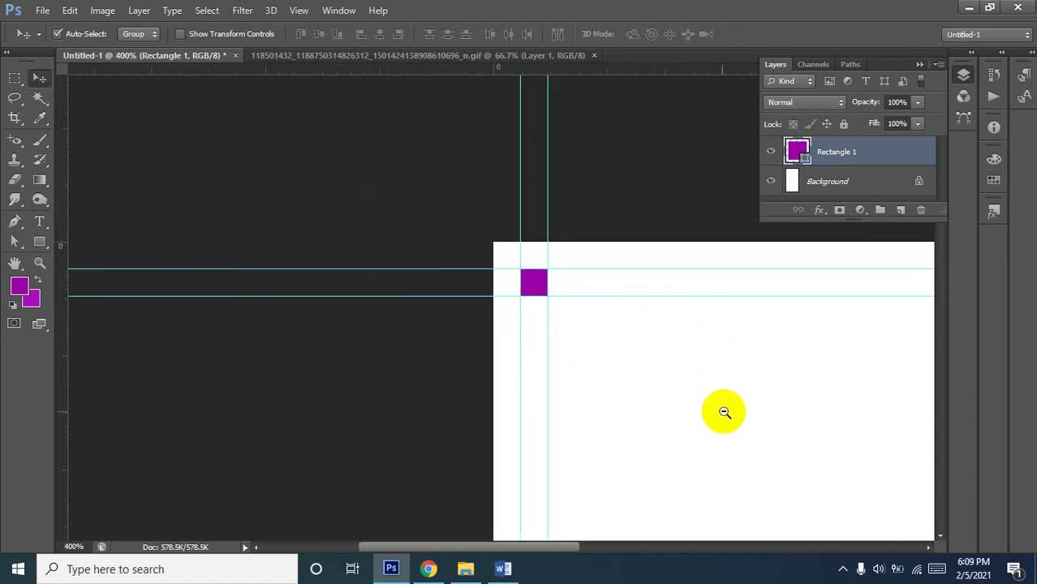
Move the purple square away from the top-left corner
{"action": "left_click", "coordinate": [725, 410], "text": "ctrl+alt"}
{"action": "left_click_drag", "start_coordinate": [682, 373], "coordinate": [421, 201]}
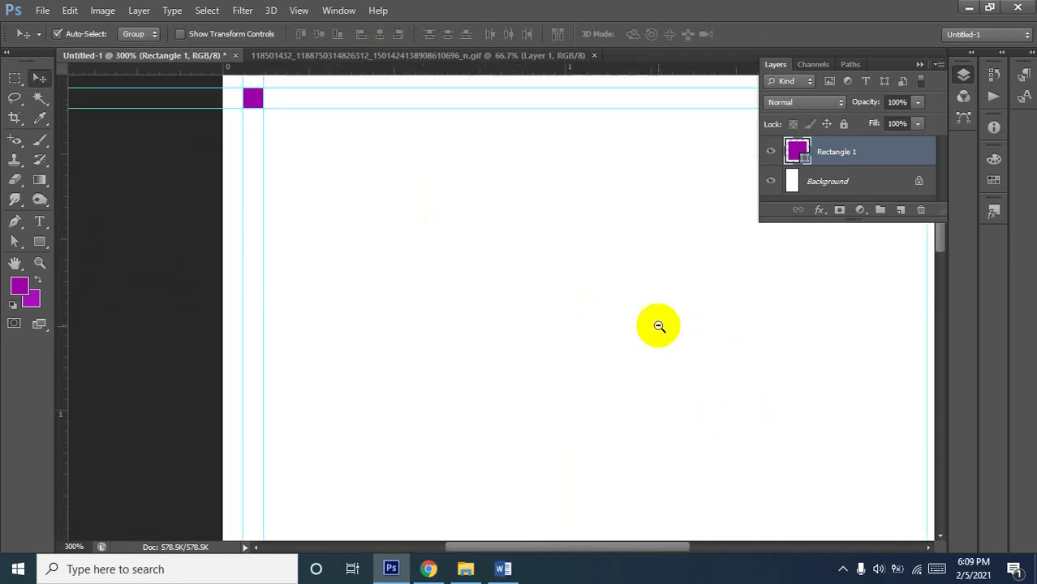
{"action": "left_click", "coordinate": [660, 329], "text": "ctrl+alt"}
{"action": "left_click", "coordinate": [685, 378], "text": "ctrl+alt"}
{"action": "left_click", "coordinate": [617, 332], "text": "ctrl+alt"}
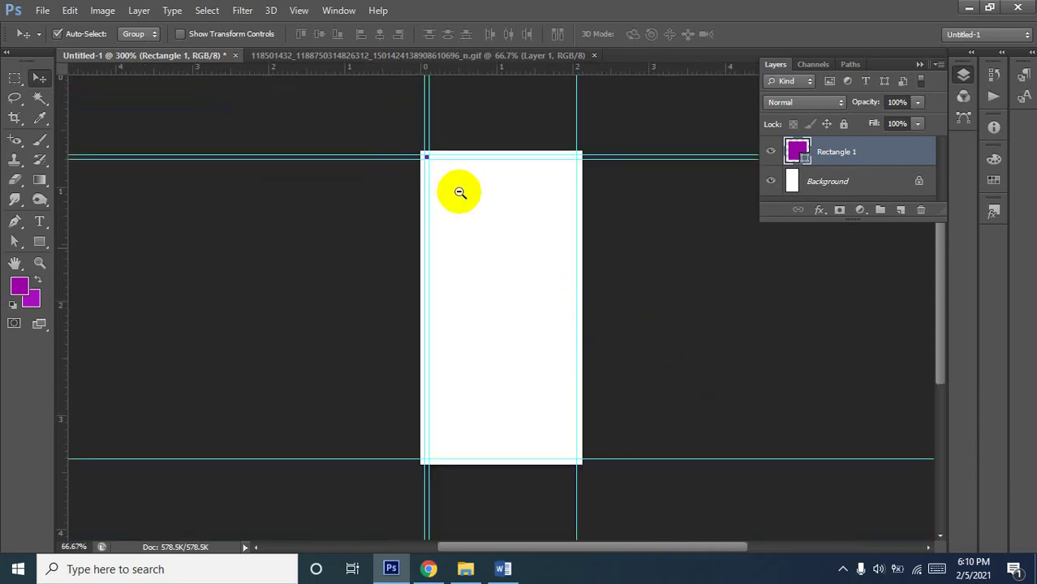
{"action": "left_click", "coordinate": [424, 157]}
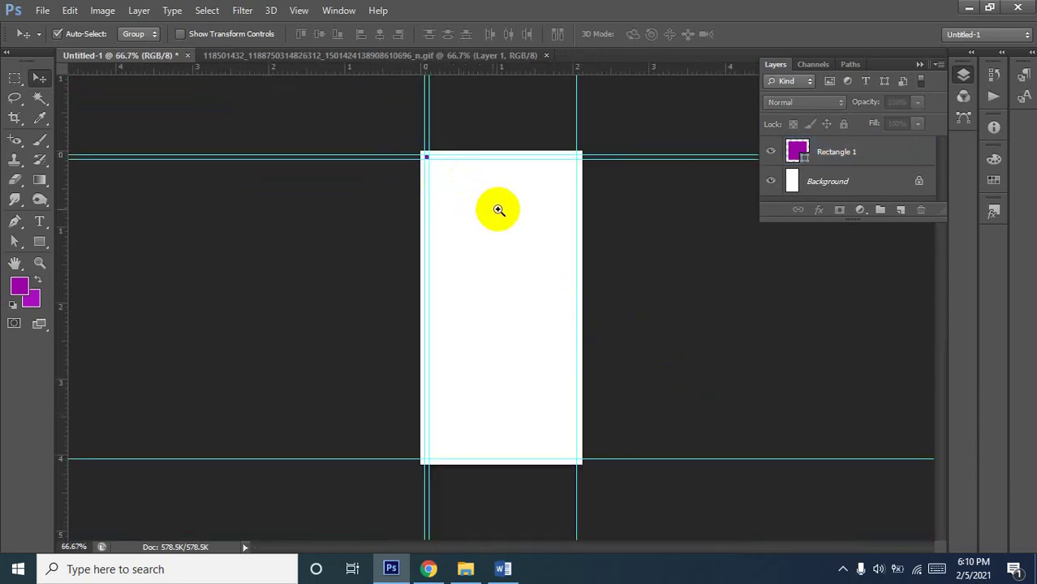
{"action": "left_click", "coordinate": [501, 201], "text": "ctrl"}
{"action": "left_click_drag", "start_coordinate": [508, 216], "coordinate": [423, 182]}
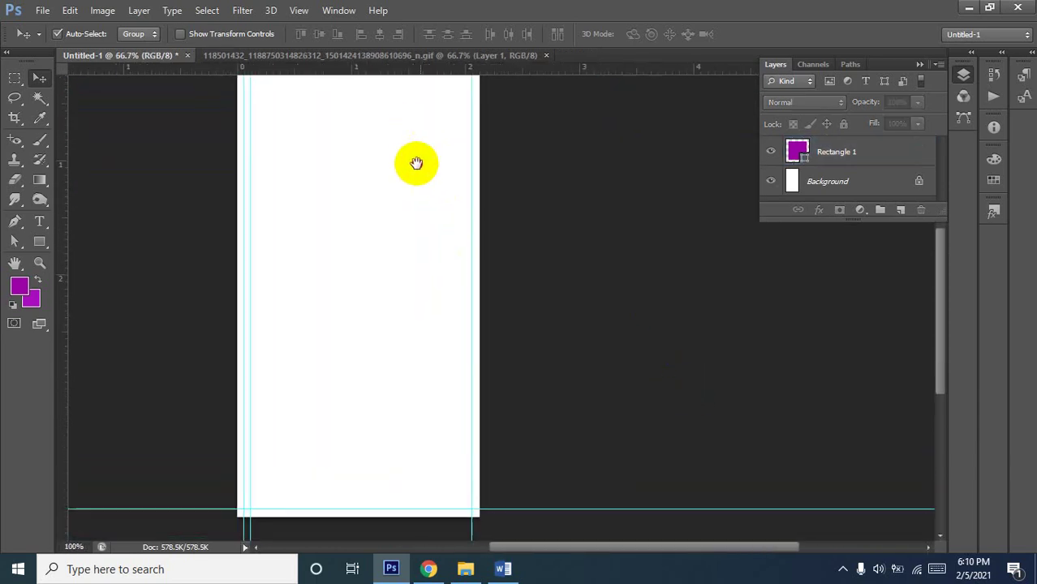
{"action": "left_click", "coordinate": [340, 136], "text": "alt"}
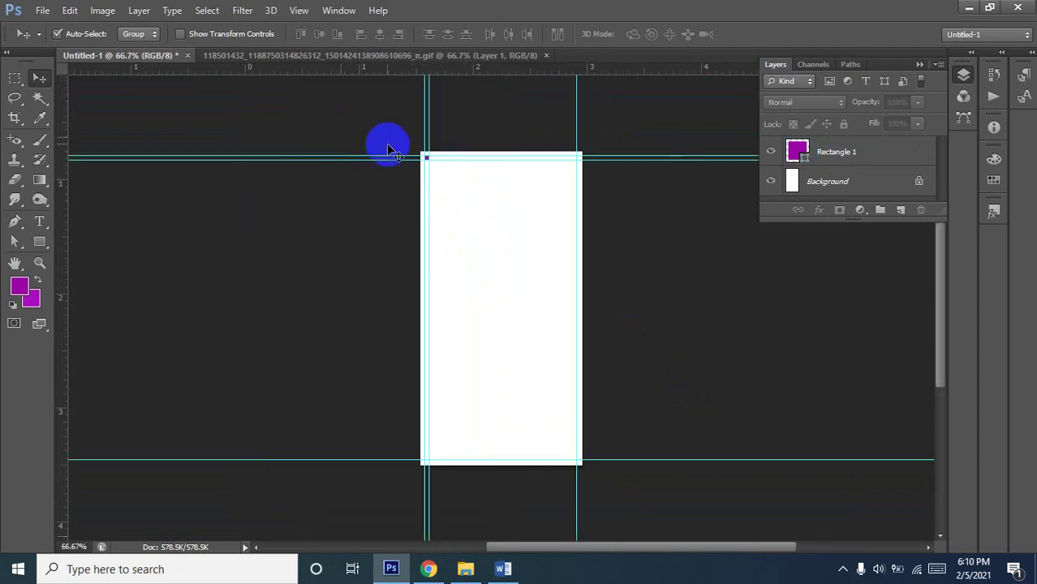
{"action": "left_click", "coordinate": [428, 156], "text": "ctrl"}
{"action": "left_click", "coordinate": [427, 107], "text": "ctrl"}
{"action": "left_click", "coordinate": [435, 127], "text": "ctrl"}
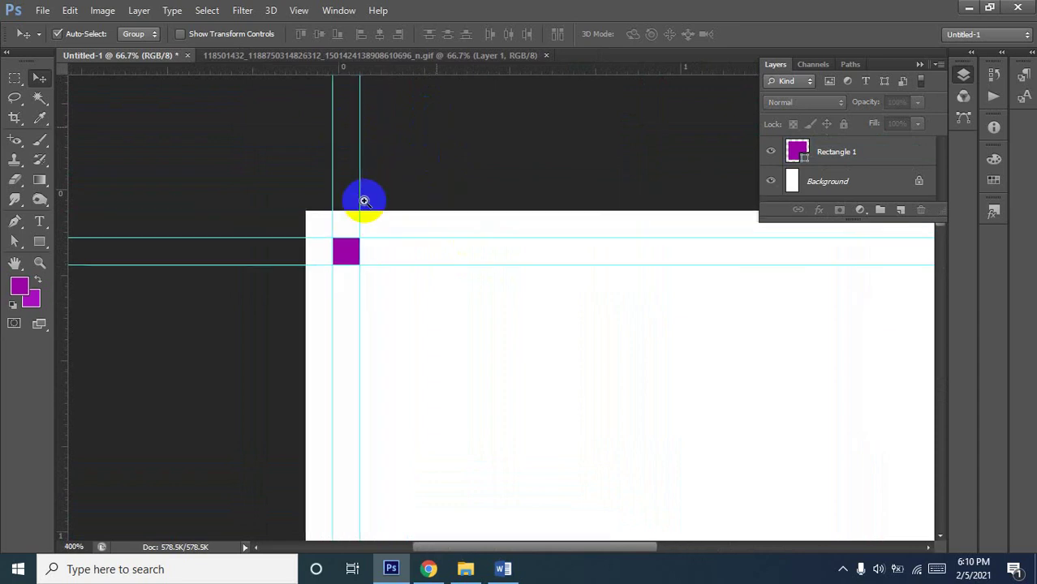
{"action": "left_click_drag", "start_coordinate": [347, 245], "coordinate": [544, 456]}
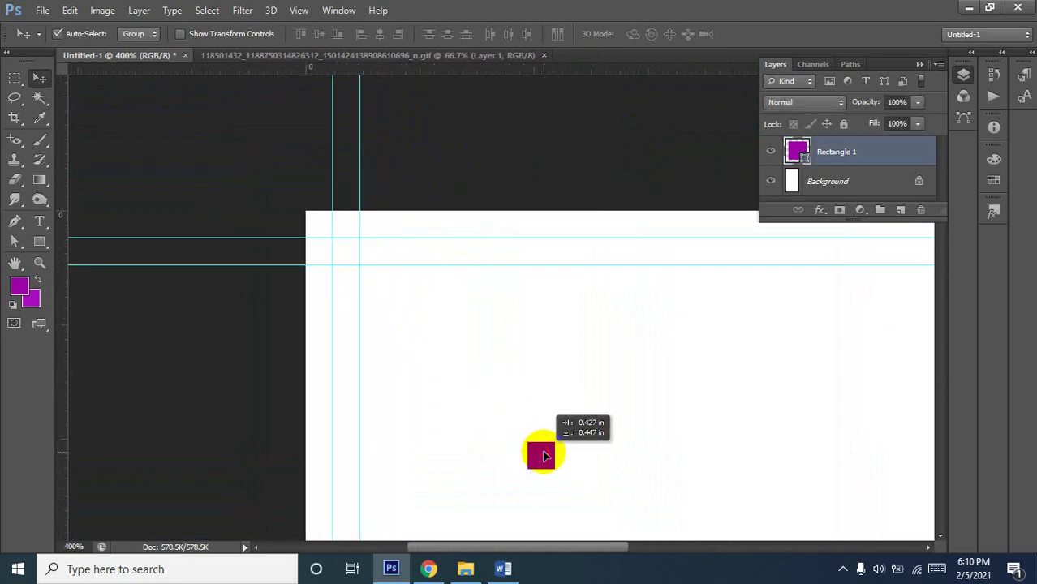
Place the square in the bottom-right corner and add guides along its inner vertical and top edges
{"action": "left_click", "coordinate": [632, 421], "text": "alt"}
{"action": "left_click", "coordinate": [674, 430], "text": "alt"}
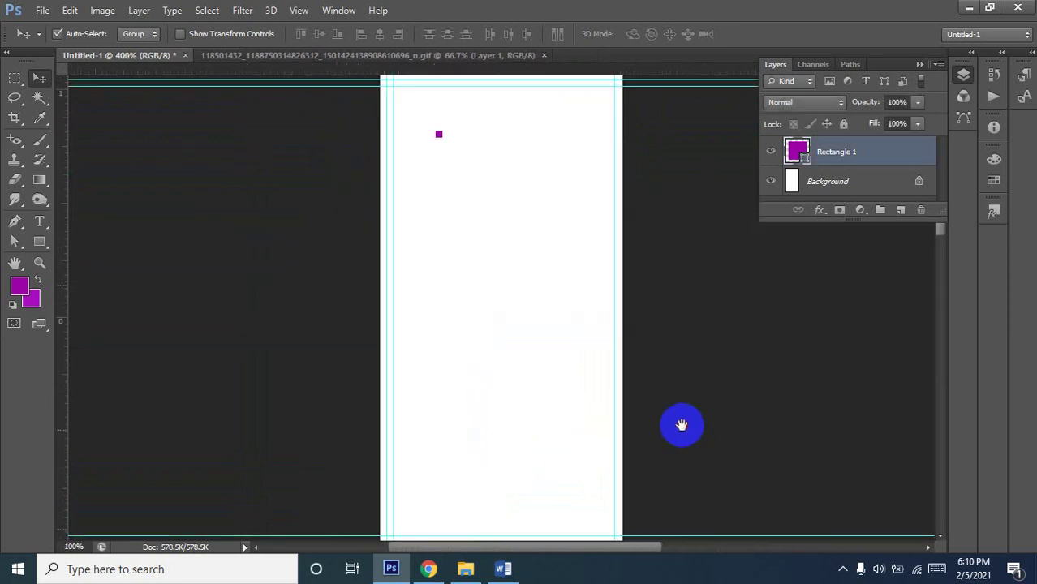
{"action": "left_click_drag", "start_coordinate": [682, 426], "coordinate": [625, 375]}
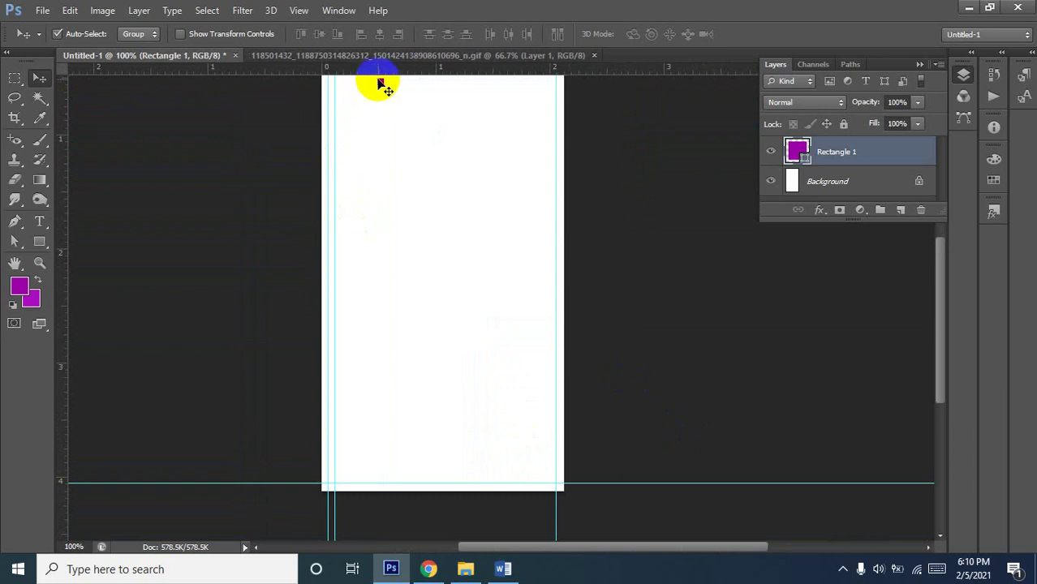
{"action": "left_click_drag", "start_coordinate": [381, 85], "coordinate": [550, 481]}
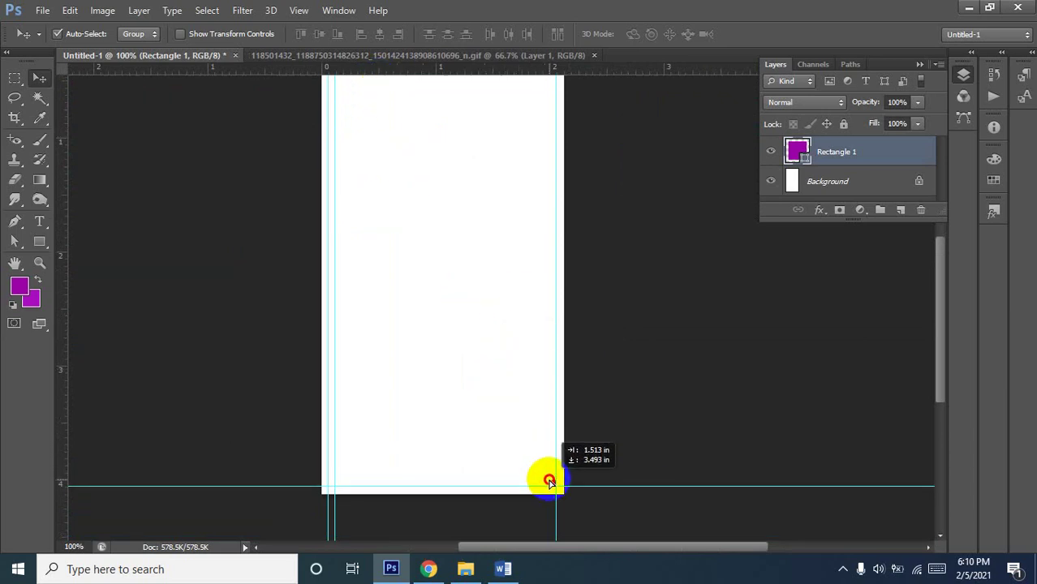
{"action": "mouse_move", "coordinate": [62, 388]}
{"action": "left_mouse_down"}
{"action": "mouse_move", "coordinate": [439, 471]}
{"action": "mouse_move", "coordinate": [551, 508]}
{"action": "left_mouse_up"}
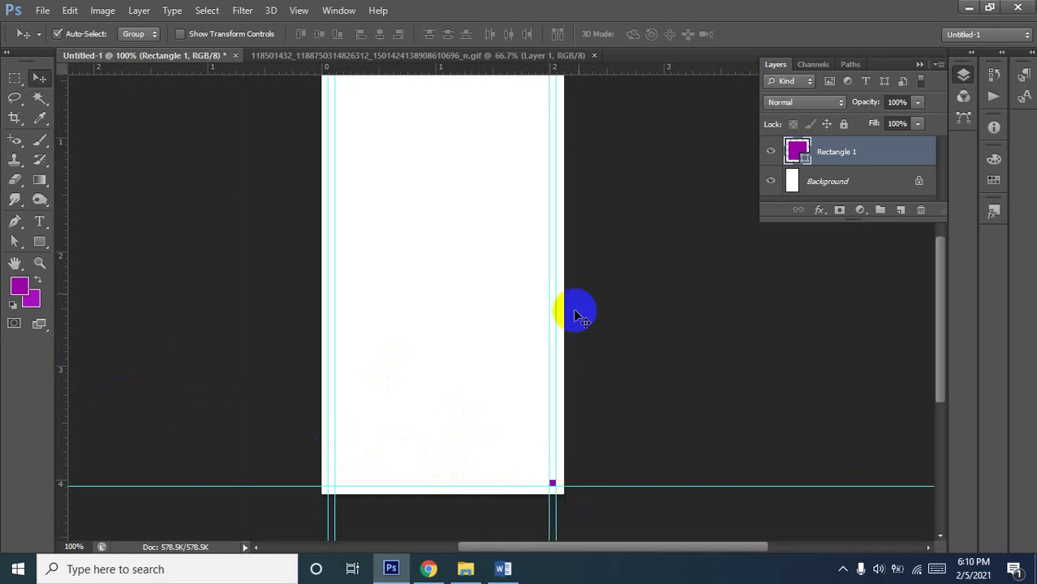
{"action": "mouse_move", "coordinate": [621, 68]}
{"action": "left_mouse_down"}
{"action": "mouse_move", "coordinate": [681, 485]}
{"action": "mouse_move", "coordinate": [610, 483]}
{"action": "left_mouse_up"}
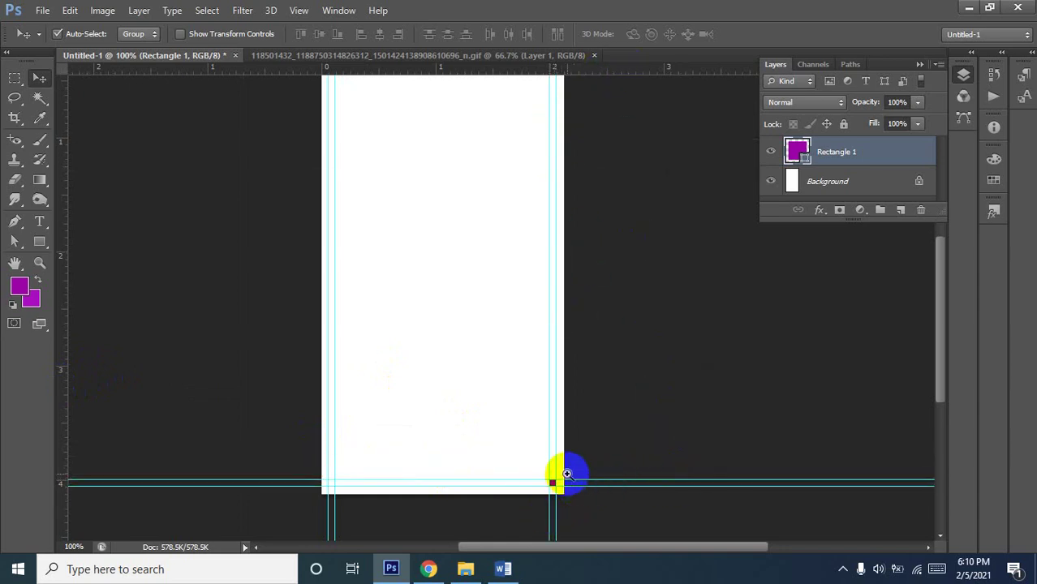
Delete the temporary Rectangle 1 square layer
{"action": "left_click", "coordinate": [567, 475]}
{"action": "left_click", "coordinate": [595, 412]}
{"action": "left_click", "coordinate": [576, 493]}
{"action": "left_click_drag", "start_coordinate": [621, 491], "coordinate": [625, 289]}
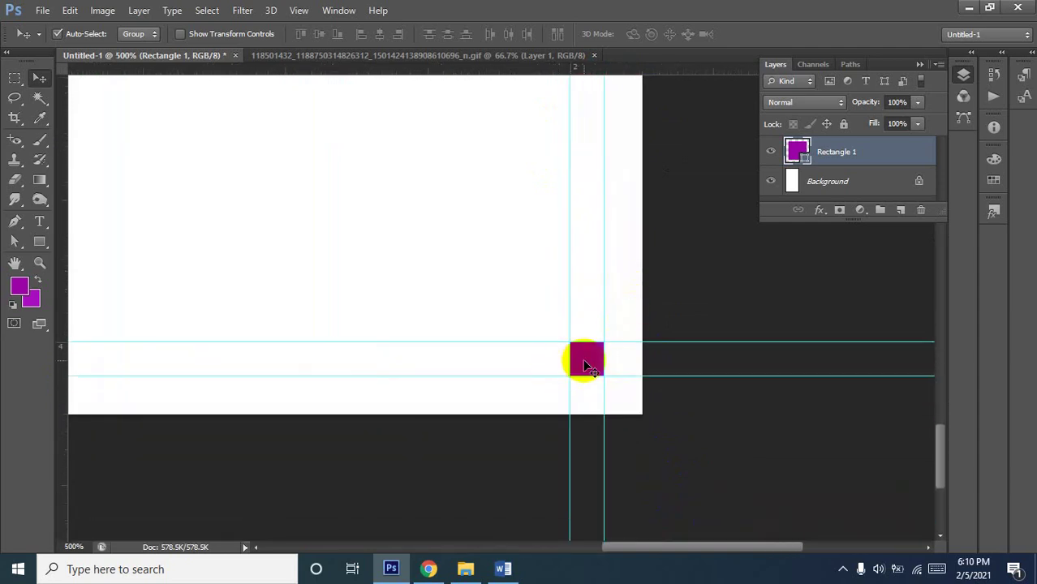
{"action": "key", "text": "Delete"}
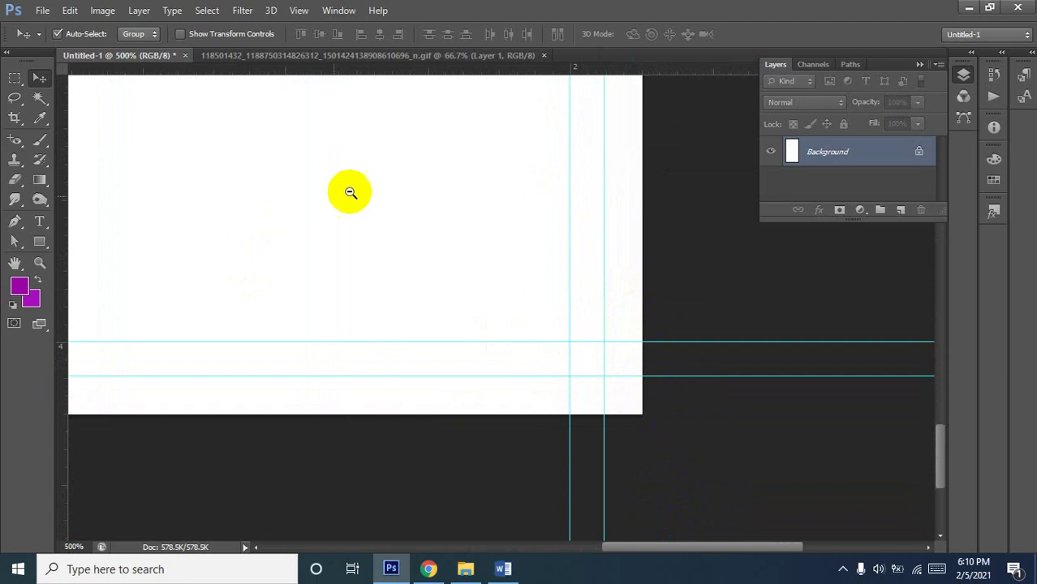
{"action": "left_click", "coordinate": [354, 191], "text": "alt"}
{"action": "left_click", "coordinate": [345, 176], "text": "alt"}
{"action": "left_click", "coordinate": [315, 157], "text": "alt"}
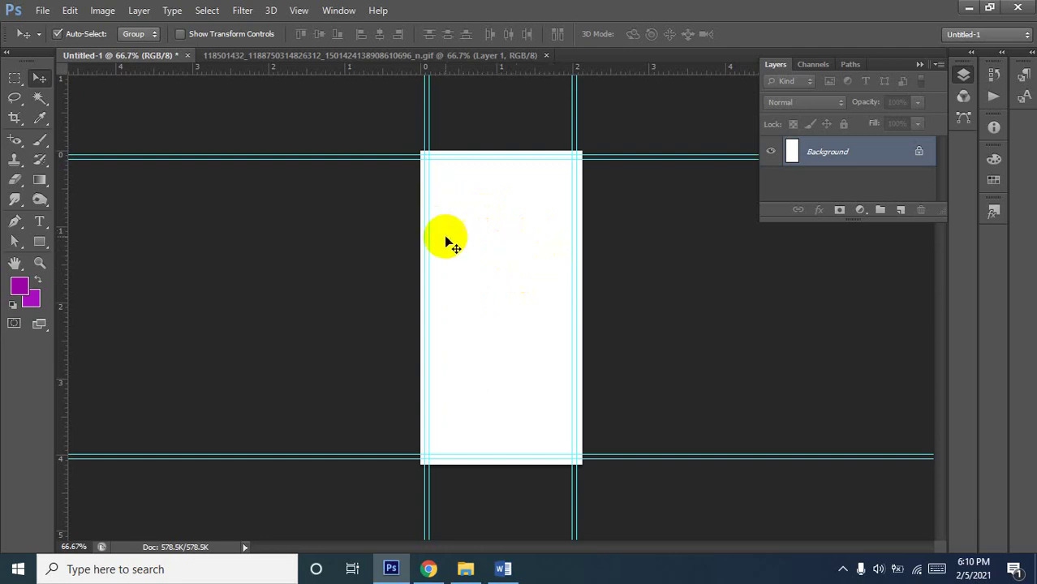
{"action": "scroll", "coordinate": [486, 173], "scroll_direction": "up", "scroll_amount": 1}
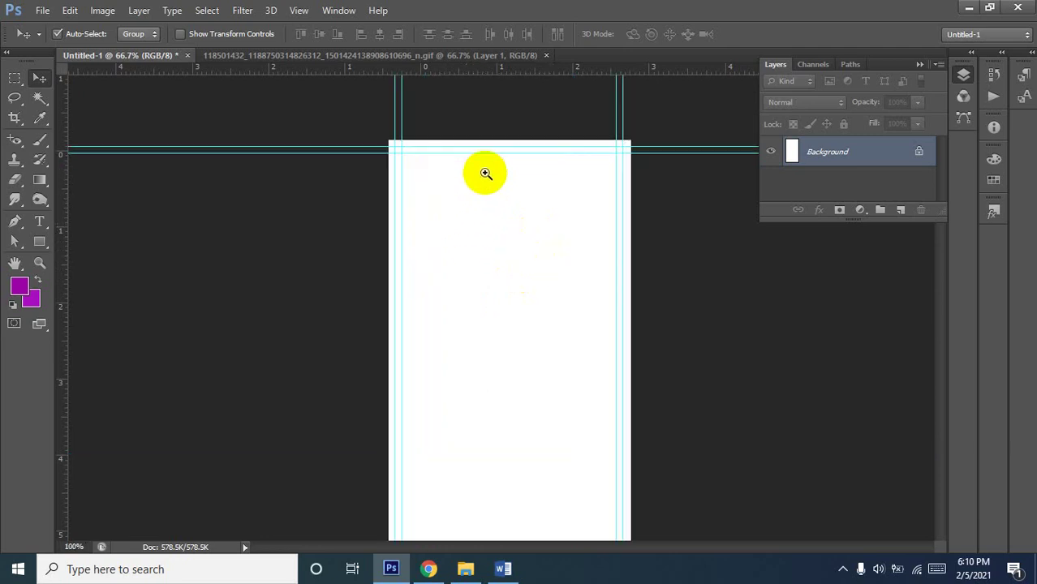
{"action": "scroll", "coordinate": [491, 185], "scroll_direction": "up", "scroll_amount": 1}
{"action": "scroll", "coordinate": [479, 186], "scroll_direction": "down", "scroll_amount": 1}
{"action": "scroll", "coordinate": [479, 186], "scroll_direction": "down", "scroll_amount": 1}
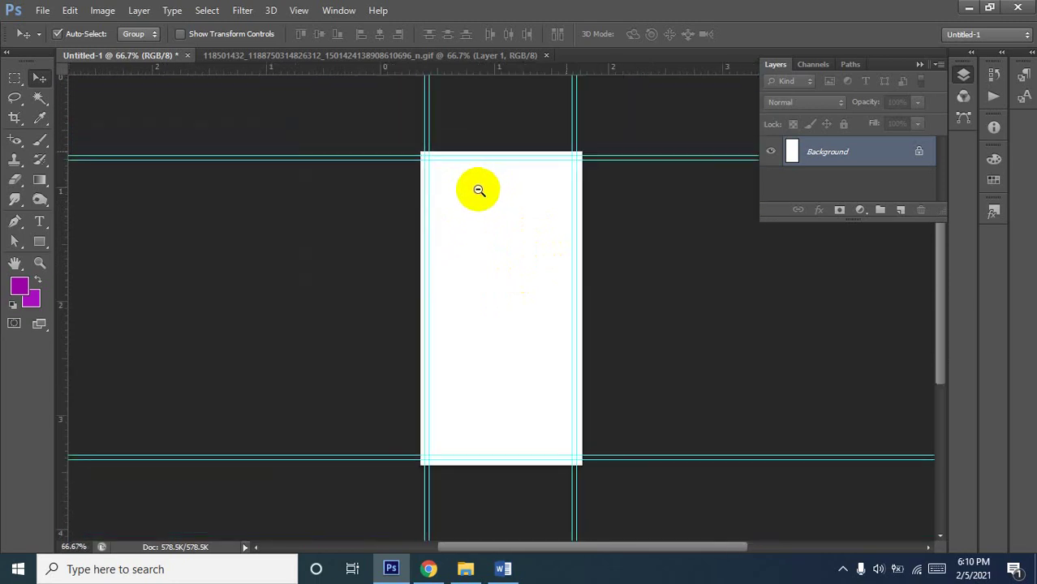
{"action": "scroll", "coordinate": [481, 210], "scroll_direction": "up", "scroll_amount": 1}
{"action": "scroll", "coordinate": [482, 211], "scroll_direction": "down", "scroll_amount": 1}
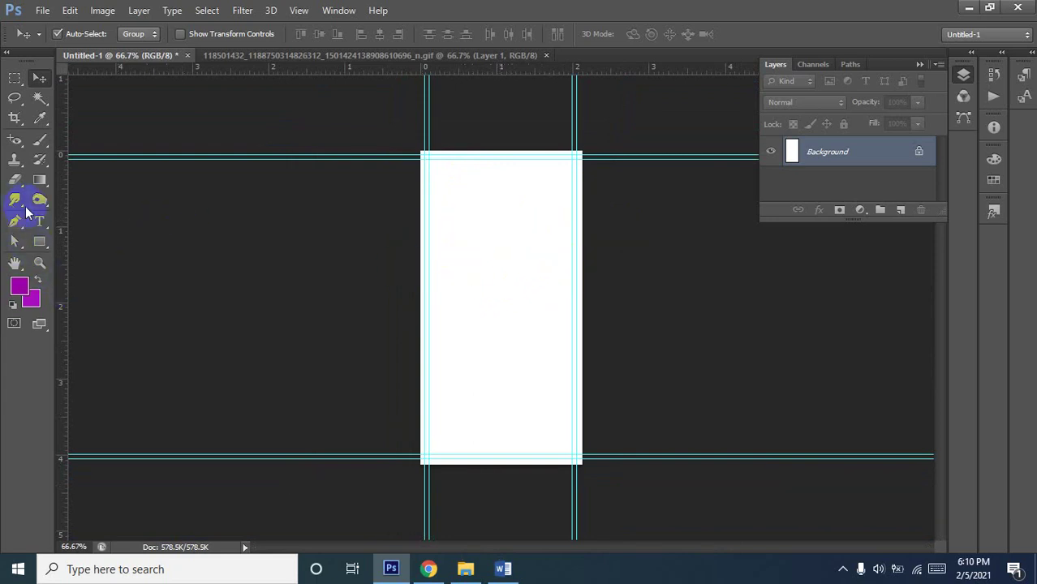
Draw a purple rectangle over the lower part of the page with the Rectangle tool
{"action": "left_click", "coordinate": [37, 242]}
{"action": "right_click", "coordinate": [38, 242]}
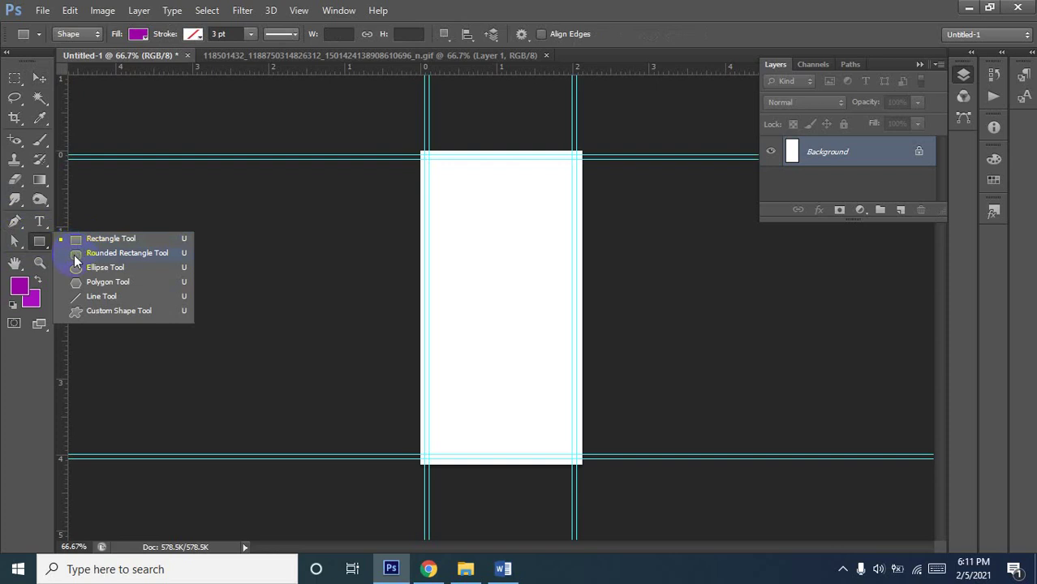
{"action": "left_click", "coordinate": [72, 239]}
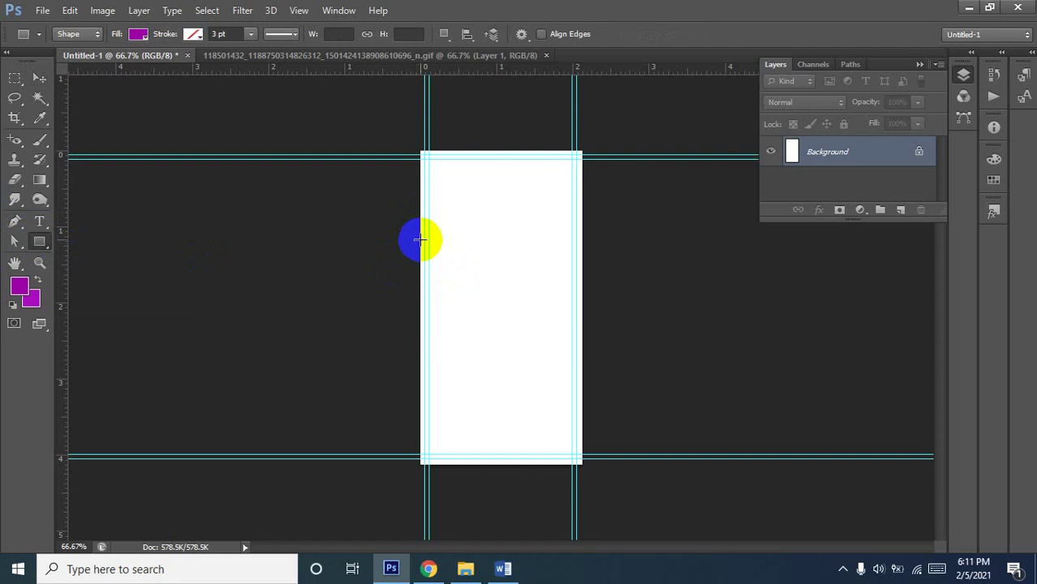
{"action": "mouse_move", "coordinate": [418, 238]}
{"action": "left_mouse_down"}
{"action": "mouse_move", "coordinate": [582, 469]}
{"action": "mouse_move", "coordinate": [579, 460]}
{"action": "left_mouse_up"}
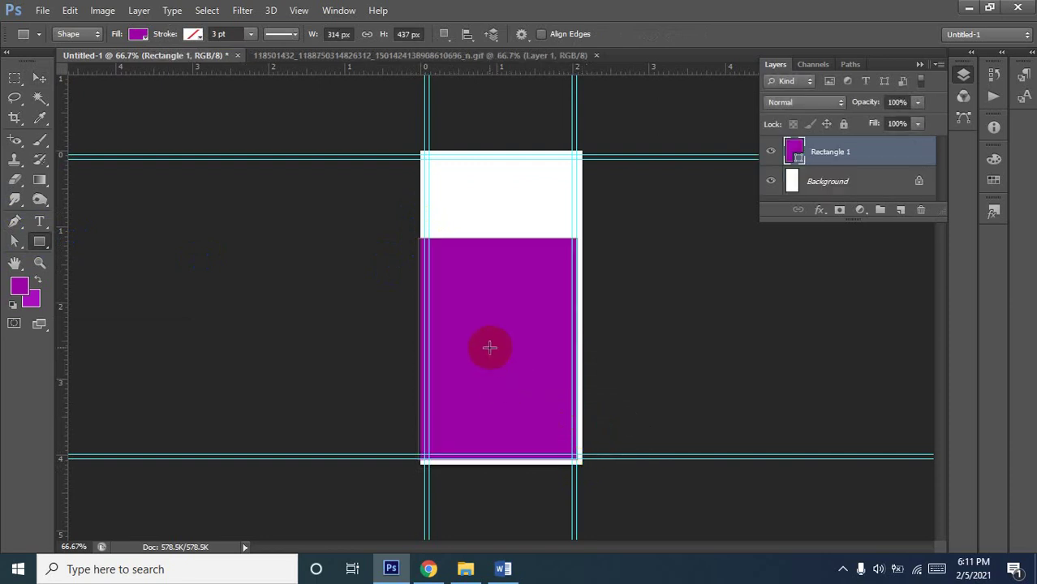
Free-transform the rectangle to span the full page width down to the bottom edge
{"action": "left_click", "coordinate": [525, 320]}
{"action": "mouse_move", "coordinate": [523, 318]}
{"action": "left_mouse_down"}
{"action": "mouse_move", "coordinate": [453, 229]}
{"action": "mouse_move", "coordinate": [433, 262]}
{"action": "left_mouse_up"}
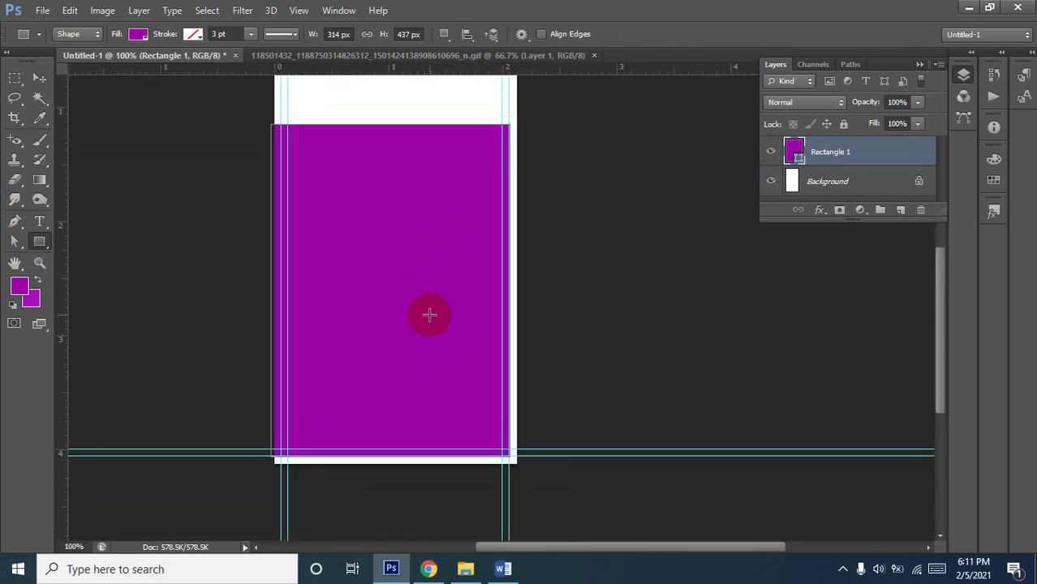
{"action": "key", "text": "ctrl+t"}
{"action": "left_click_drag", "start_coordinate": [510, 453], "coordinate": [523, 467]}
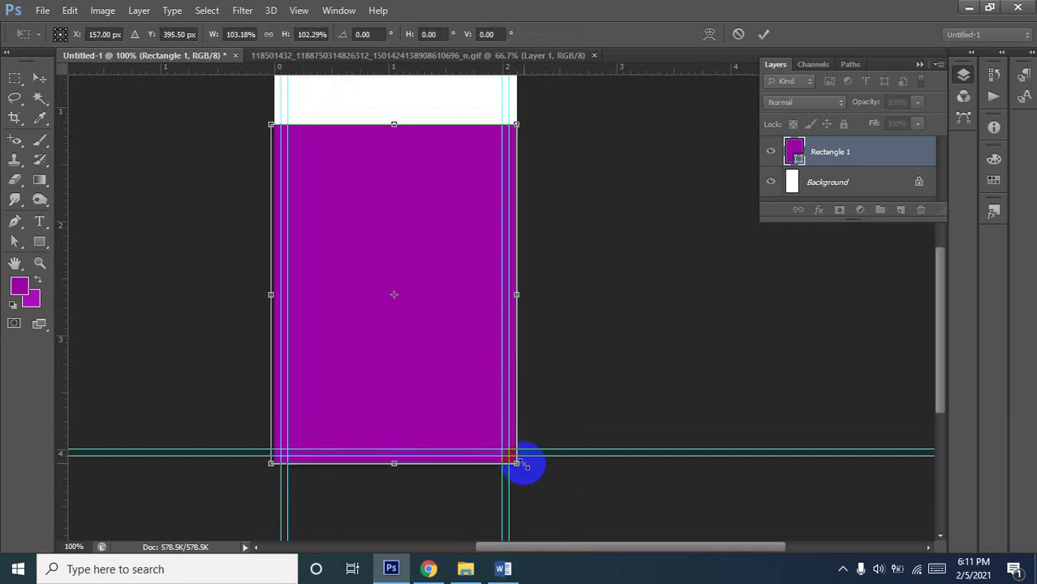
{"action": "left_click_drag", "start_coordinate": [270, 294], "coordinate": [275, 294]}
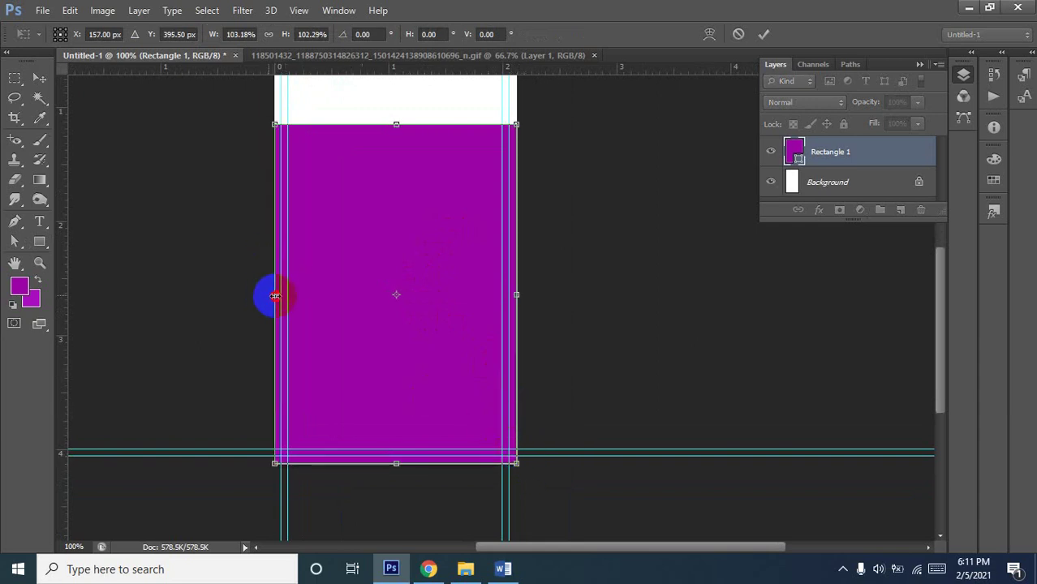
{"action": "left_click_drag", "start_coordinate": [519, 297], "coordinate": [519, 302]}
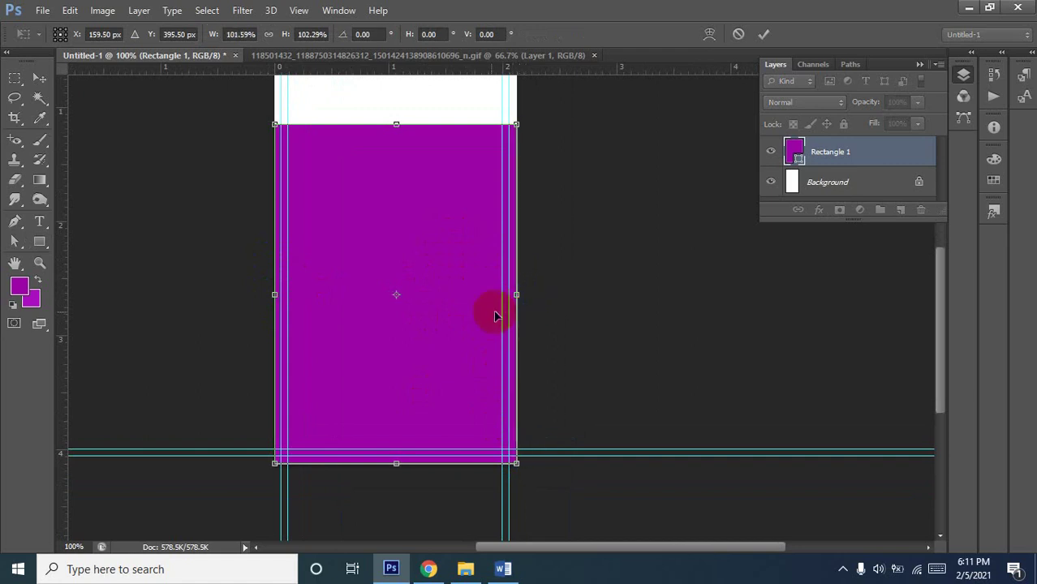
{"action": "key", "text": "Return"}
Open the Rectangle tool's exact-size settings and close them without adding a shape
{"action": "key", "text": "u"}
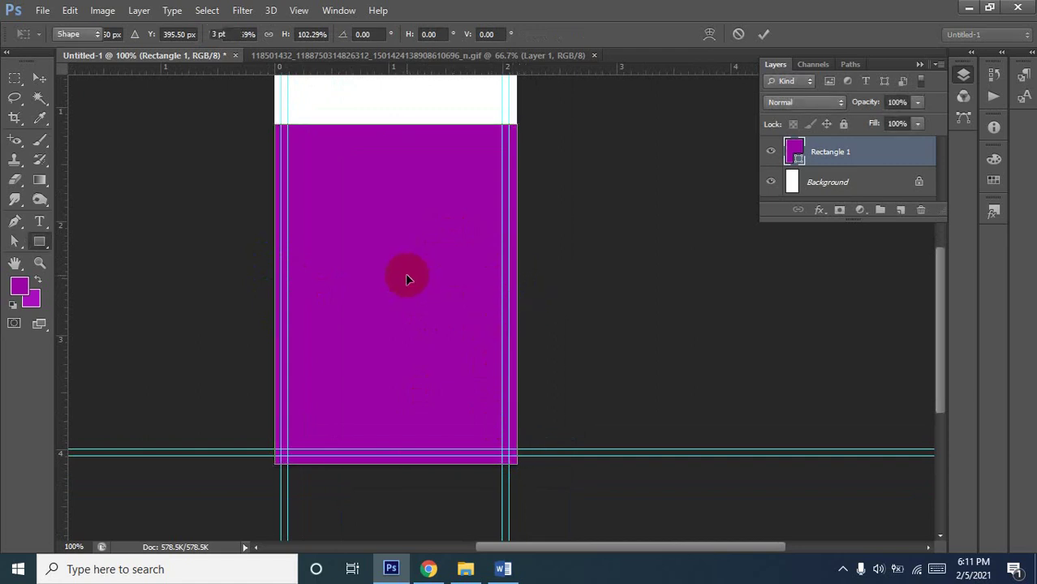
{"action": "left_click", "coordinate": [397, 256]}
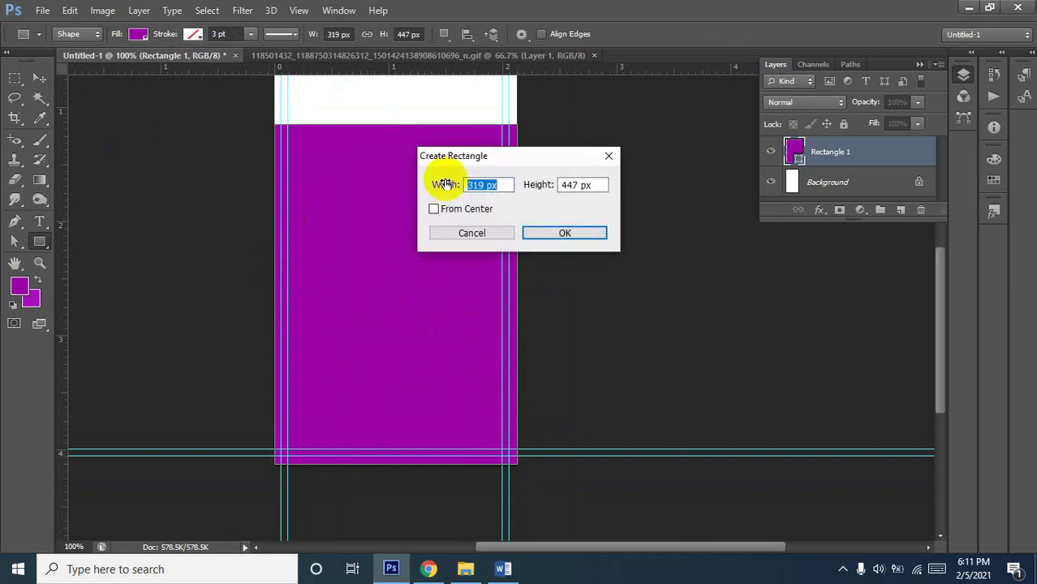
{"action": "left_click", "coordinate": [471, 233]}
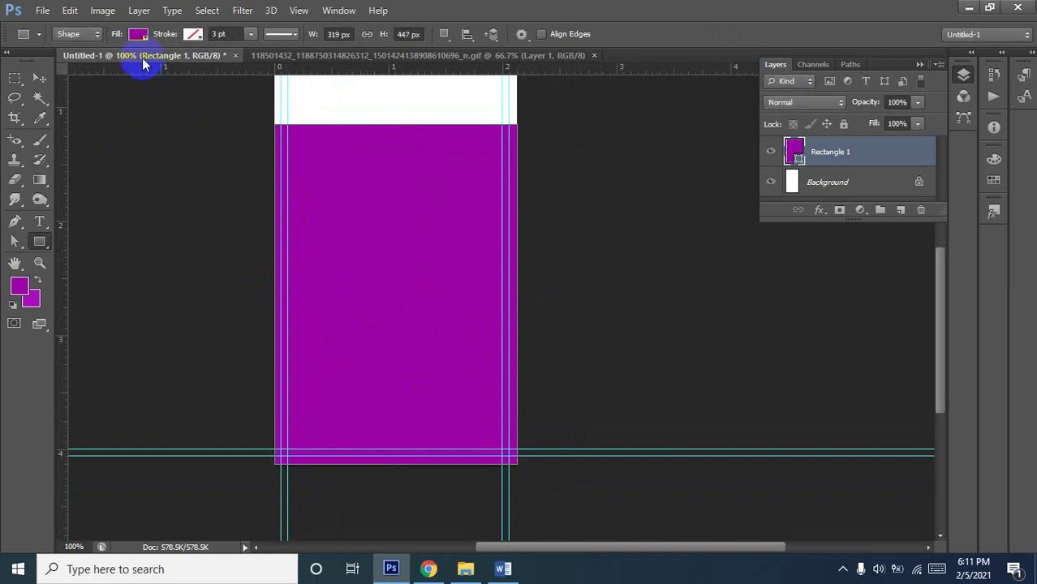
{"action": "left_click", "coordinate": [141, 57]}
{"action": "left_click_drag", "start_coordinate": [141, 57], "coordinate": [186, 58]}
{"action": "left_click", "coordinate": [187, 59]}
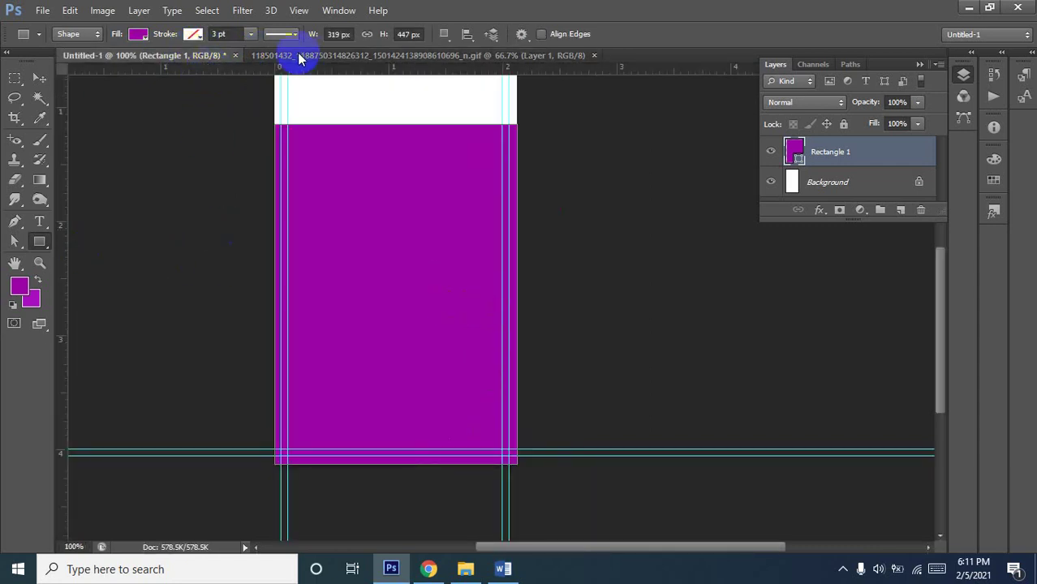
{"action": "left_click", "coordinate": [304, 58]}
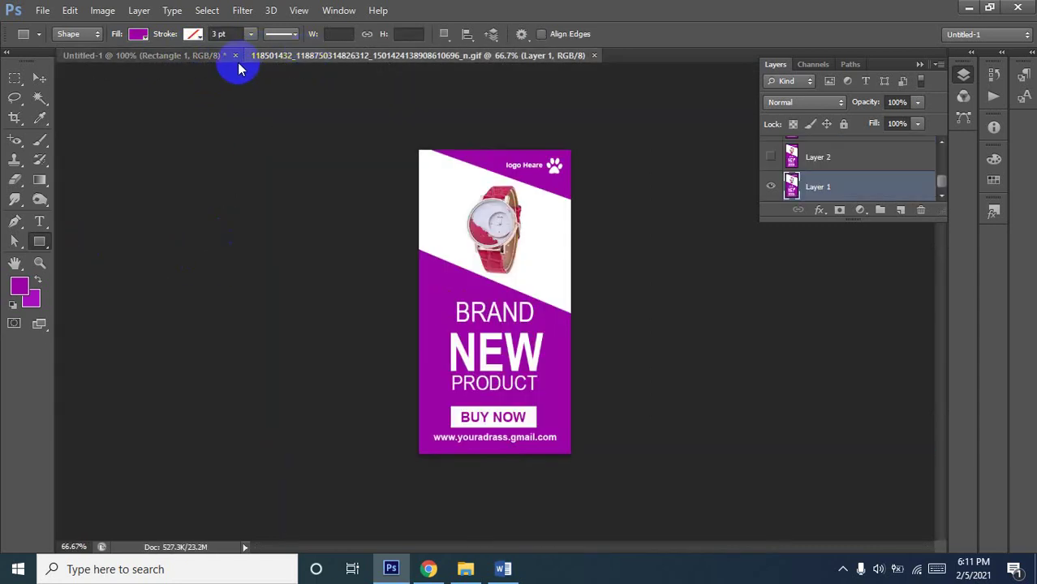
{"action": "left_click", "coordinate": [179, 58]}
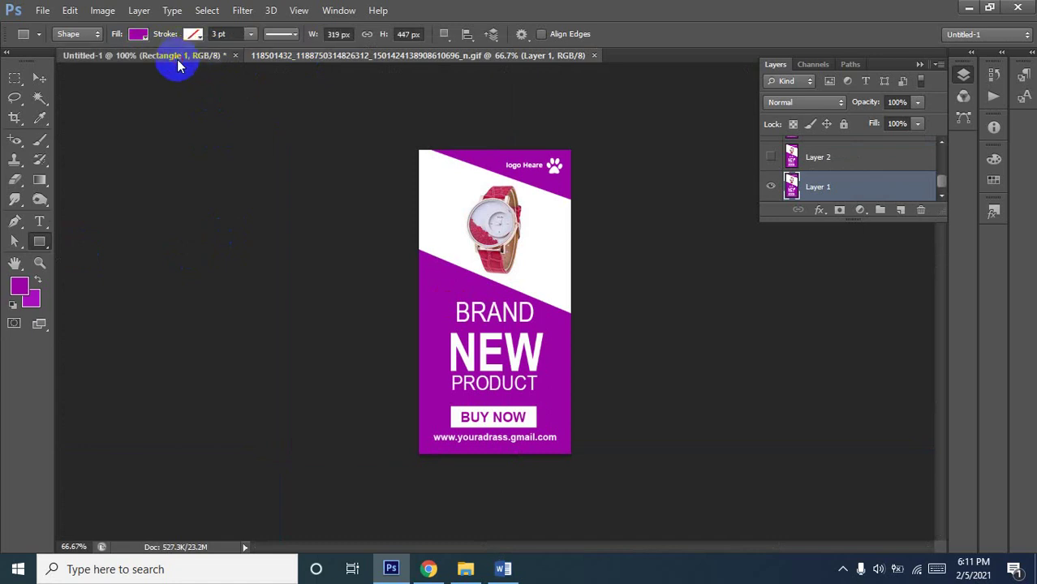
{"action": "left_click", "coordinate": [37, 122]}
{"action": "left_click", "coordinate": [400, 273]}
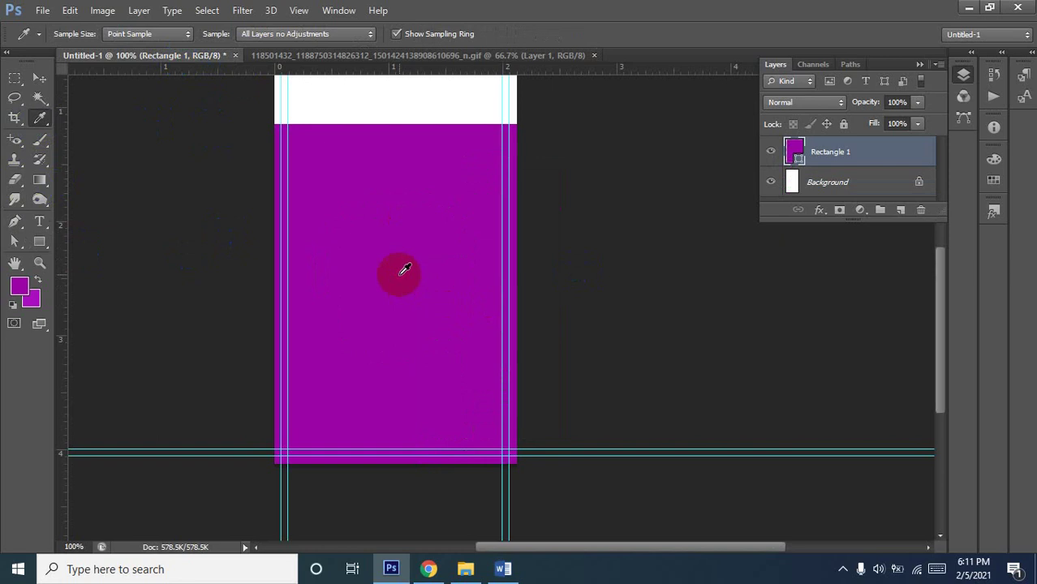
{"action": "left_click_drag", "start_coordinate": [444, 281], "coordinate": [406, 277]}
{"action": "left_click", "coordinate": [343, 55]}
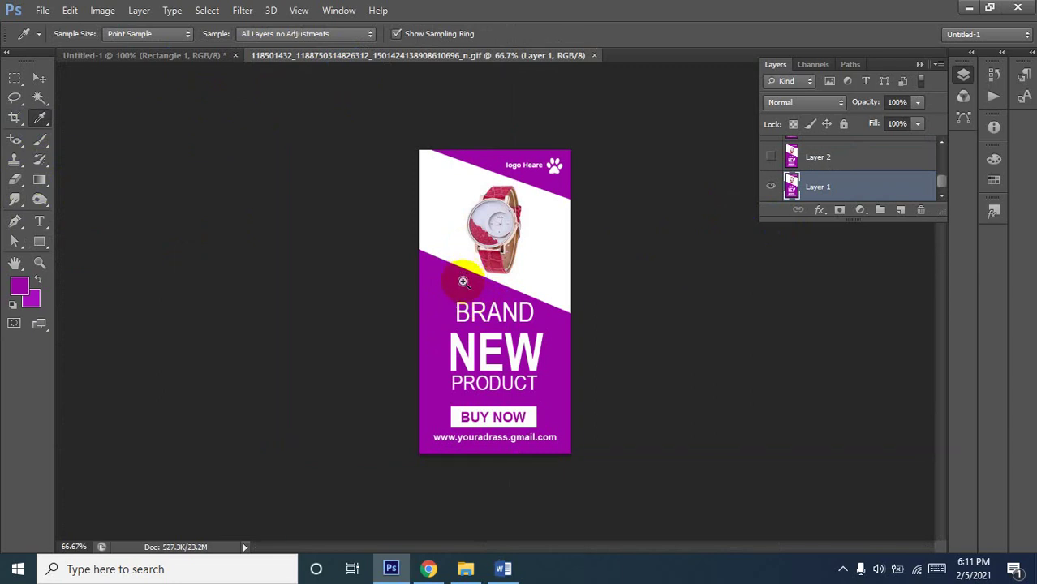
{"action": "left_click", "coordinate": [463, 282]}
{"action": "left_click", "coordinate": [475, 292]}
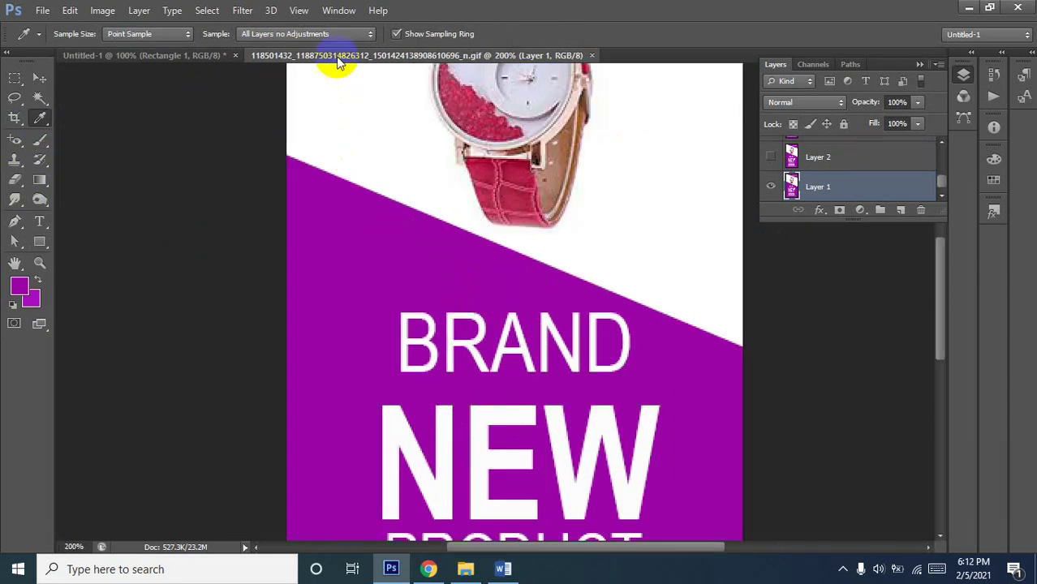
{"action": "left_click", "coordinate": [154, 55]}
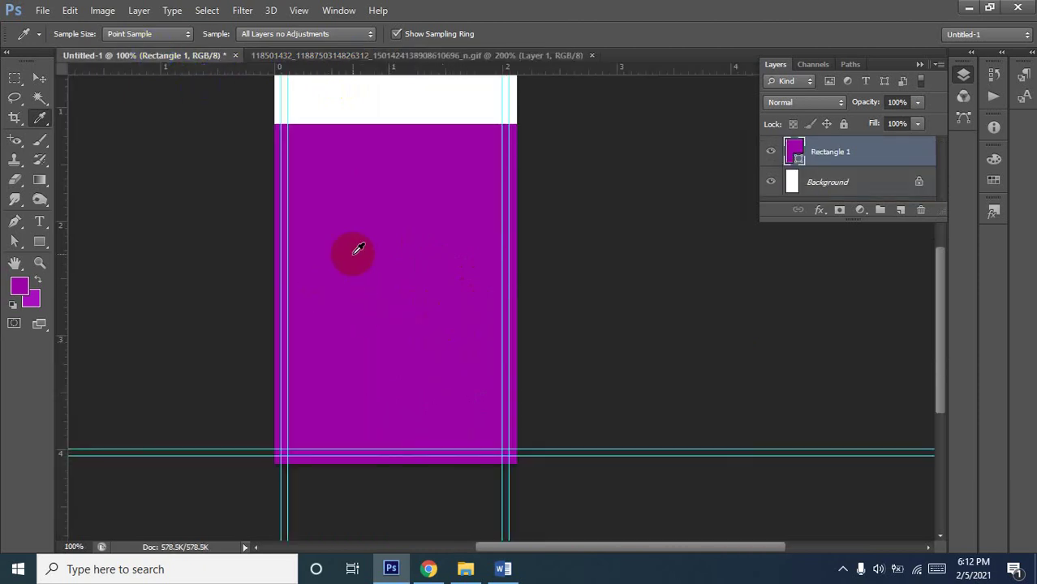
Zoom back out to show the whole Untitled-1 banner at 66.67%
{"action": "key", "text": "ctrl+minus"}
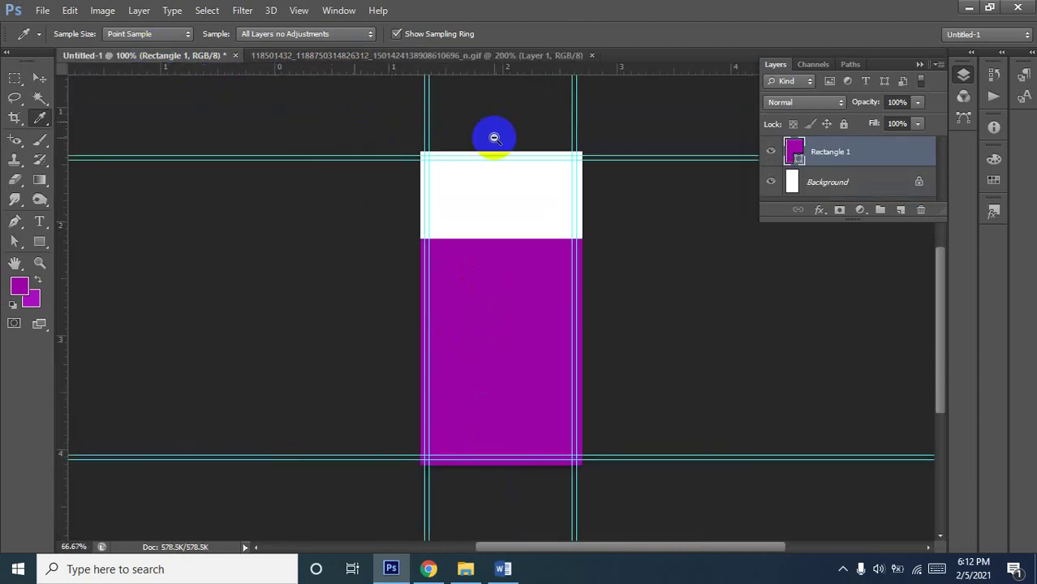
{"action": "left_click", "coordinate": [534, 227]}
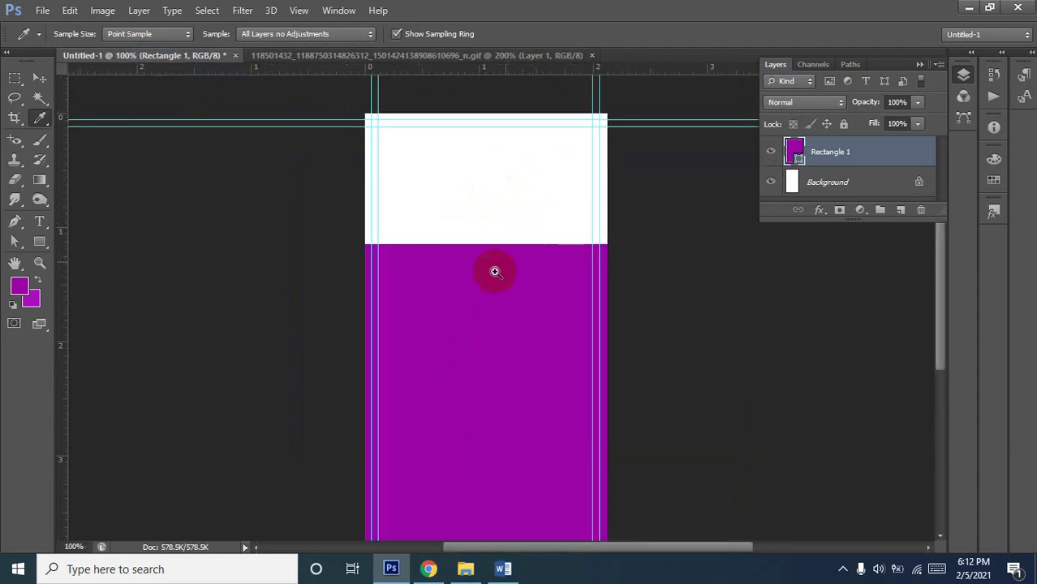
{"action": "left_click", "coordinate": [503, 309], "text": "alt"}
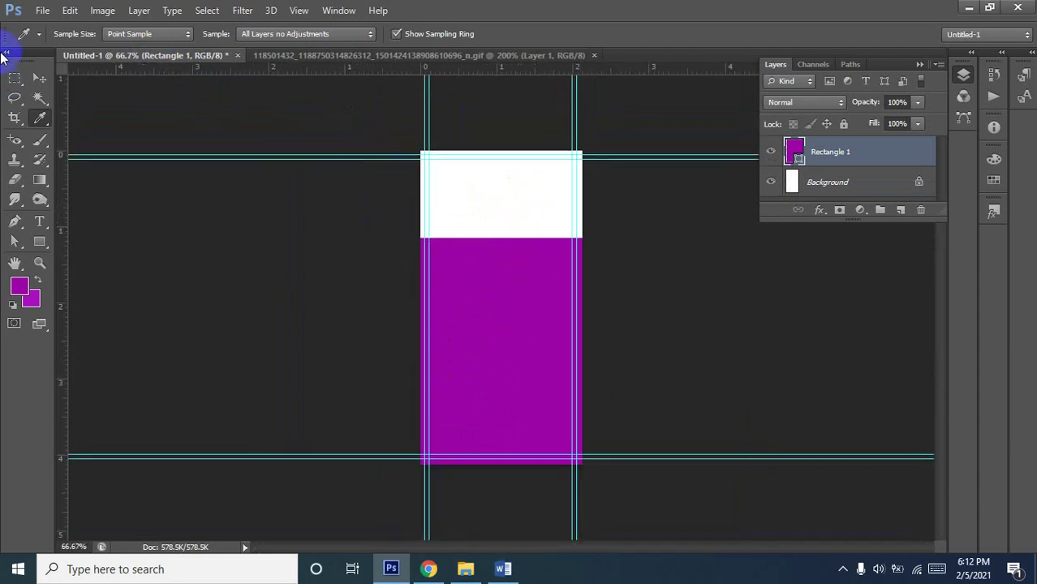
{"action": "left_click", "coordinate": [41, 84]}
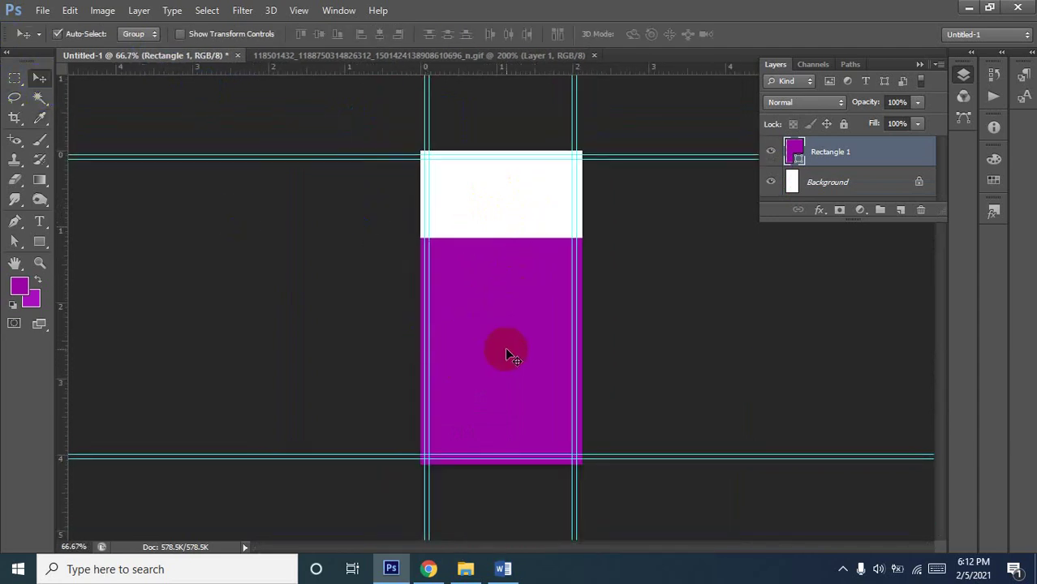
Distort Rectangle 1 so its top edge slopes down about 22° toward the right
{"action": "key", "text": "ctrl+t"}
{"action": "right_click", "coordinate": [526, 285]}
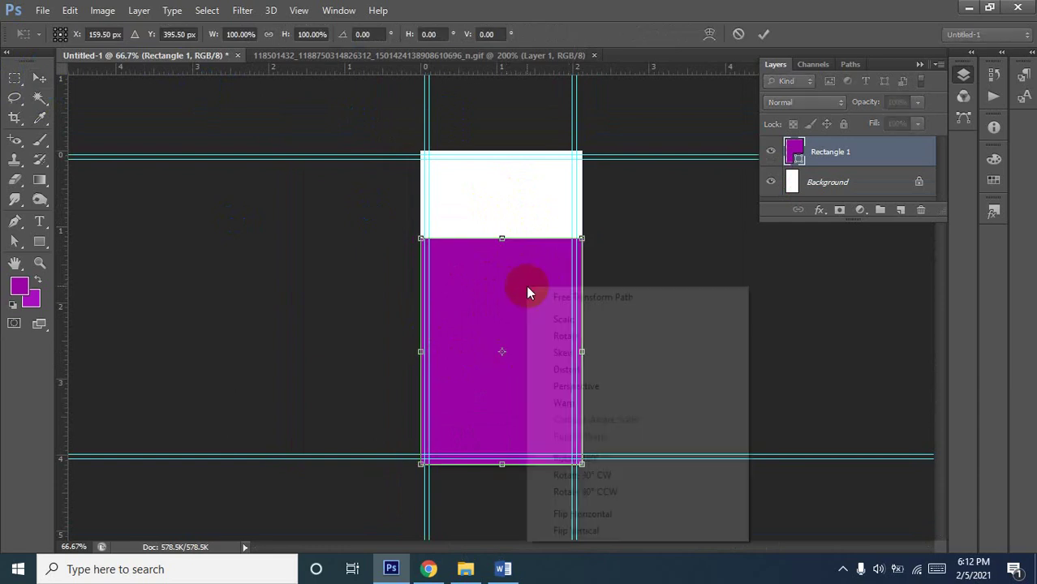
{"action": "left_click", "coordinate": [581, 373]}
{"action": "left_click_drag", "start_coordinate": [582, 238], "coordinate": [586, 306]}
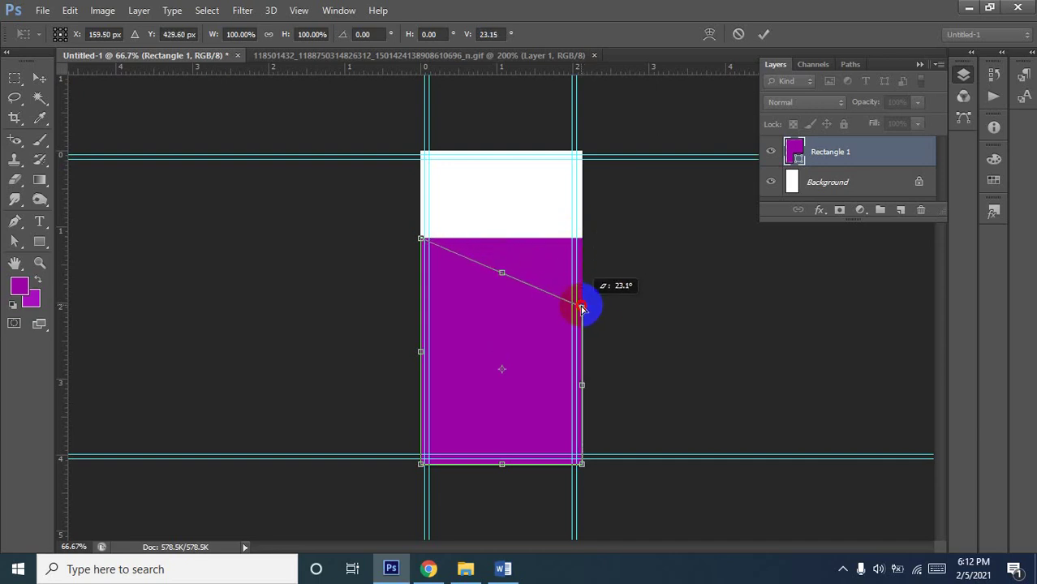
{"action": "left_click_drag", "start_coordinate": [581, 307], "coordinate": [581, 304]}
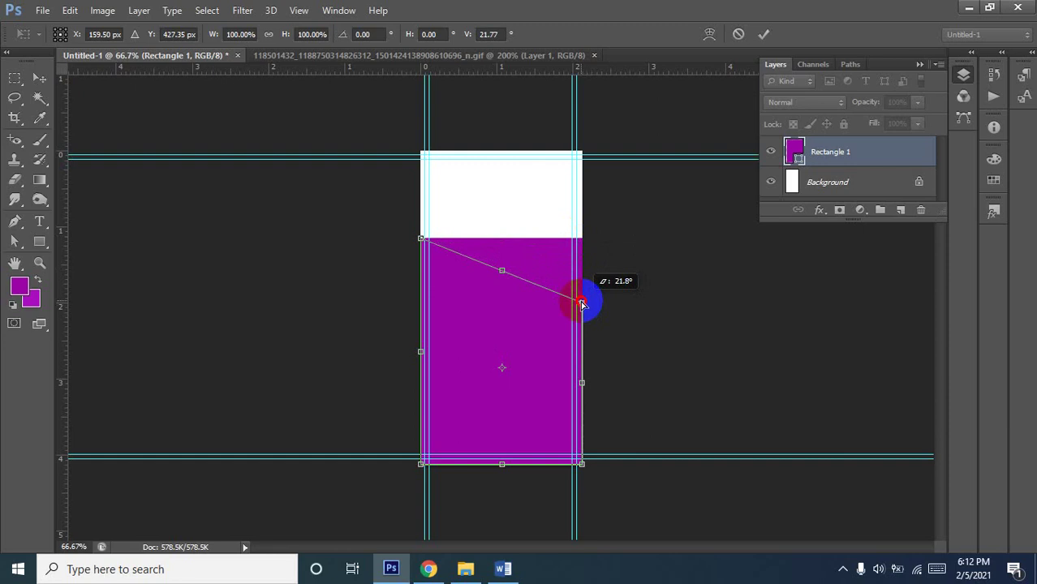
{"action": "left_click_drag", "start_coordinate": [581, 304], "coordinate": [581, 303]}
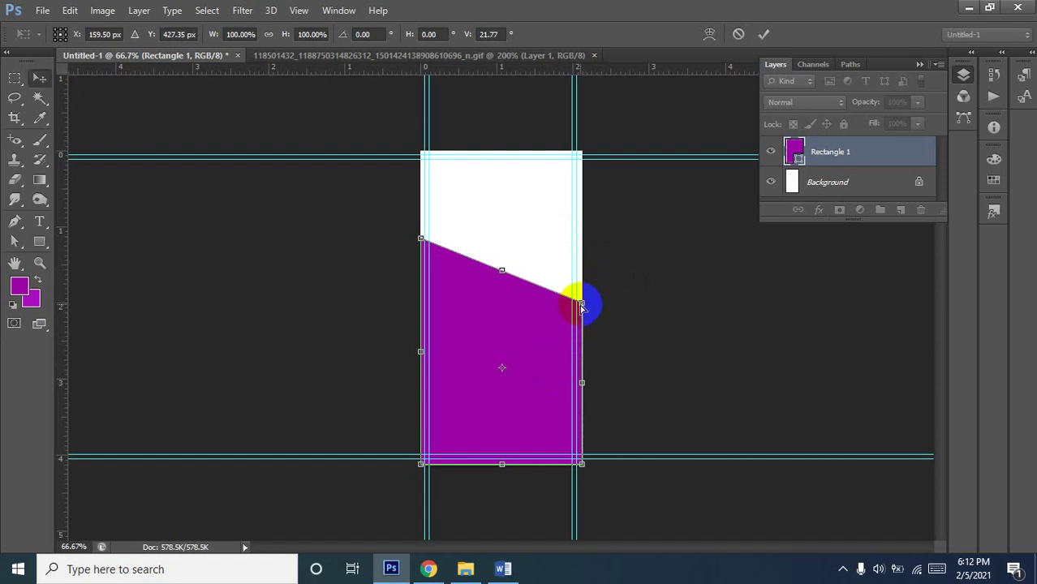
{"action": "key", "text": "Return"}
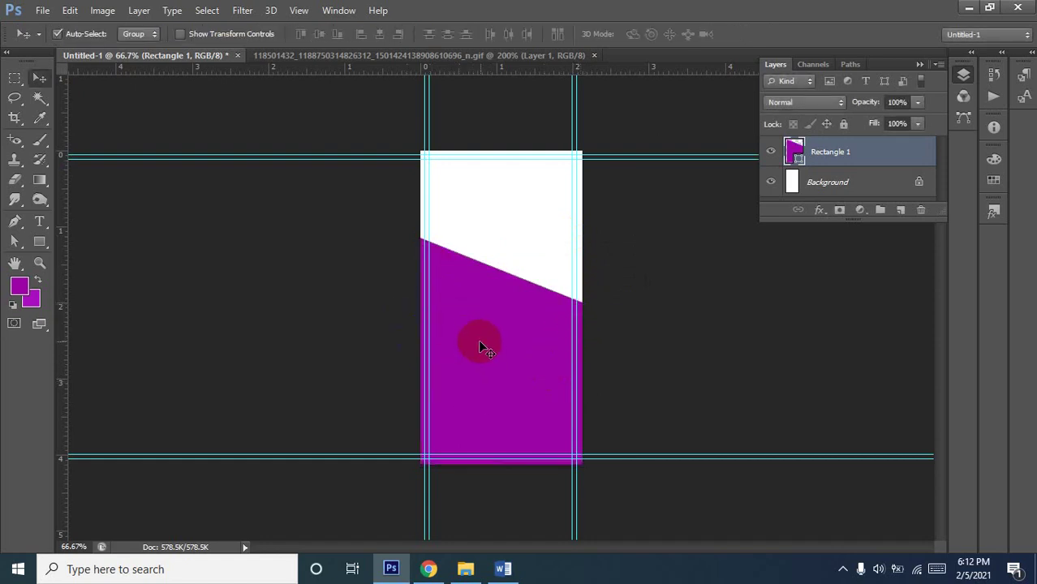
{"action": "right_click", "coordinate": [485, 330]}
Duplicate the slanted shape and flip the copy horizontally and vertically
{"action": "left_click", "coordinate": [455, 298]}
{"action": "key", "text": "ctrl+j"}
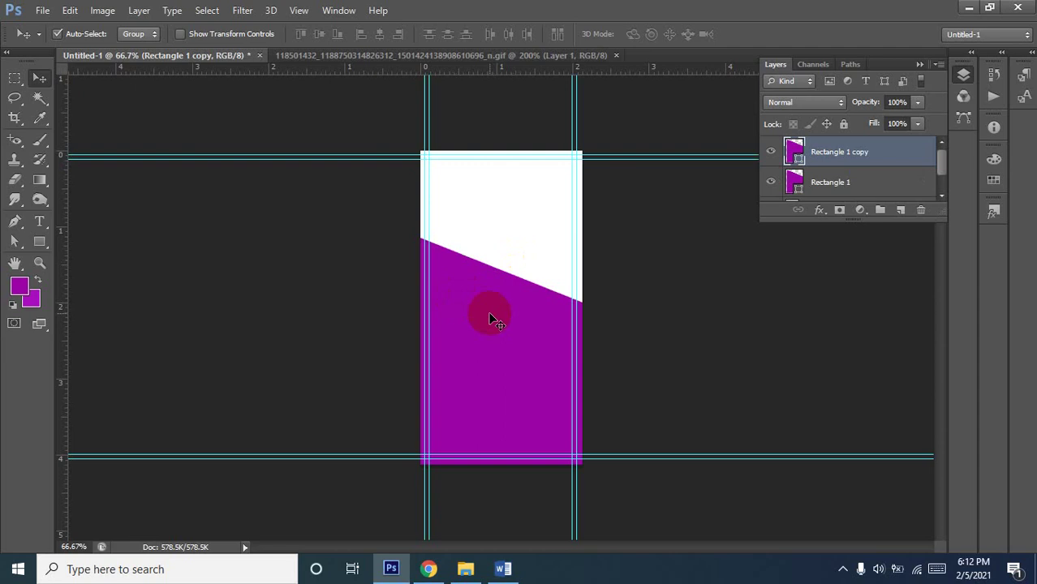
{"action": "key", "text": "ctrl+t"}
{"action": "right_click", "coordinate": [490, 319]}
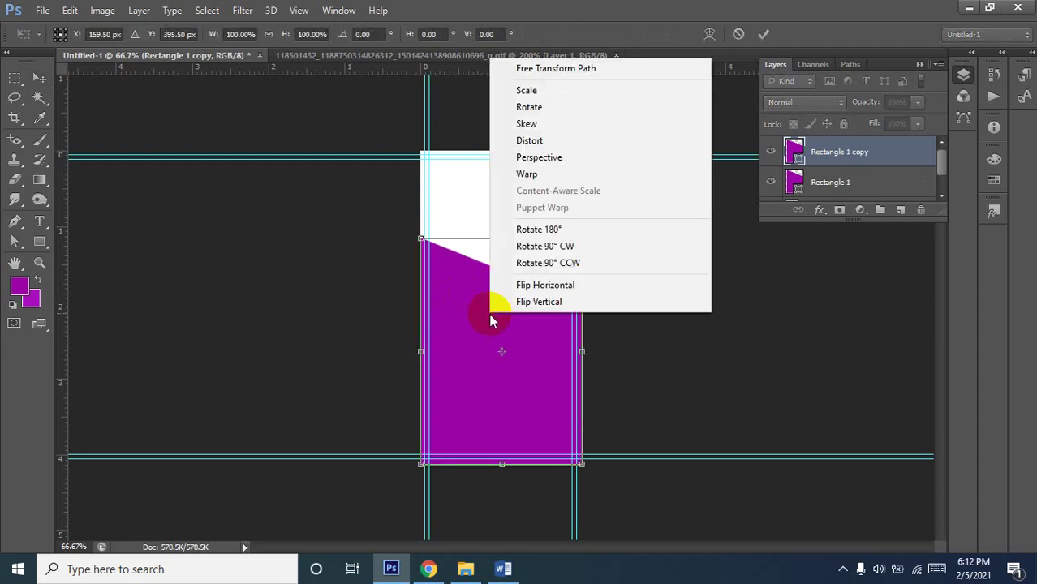
{"action": "left_click", "coordinate": [578, 286]}
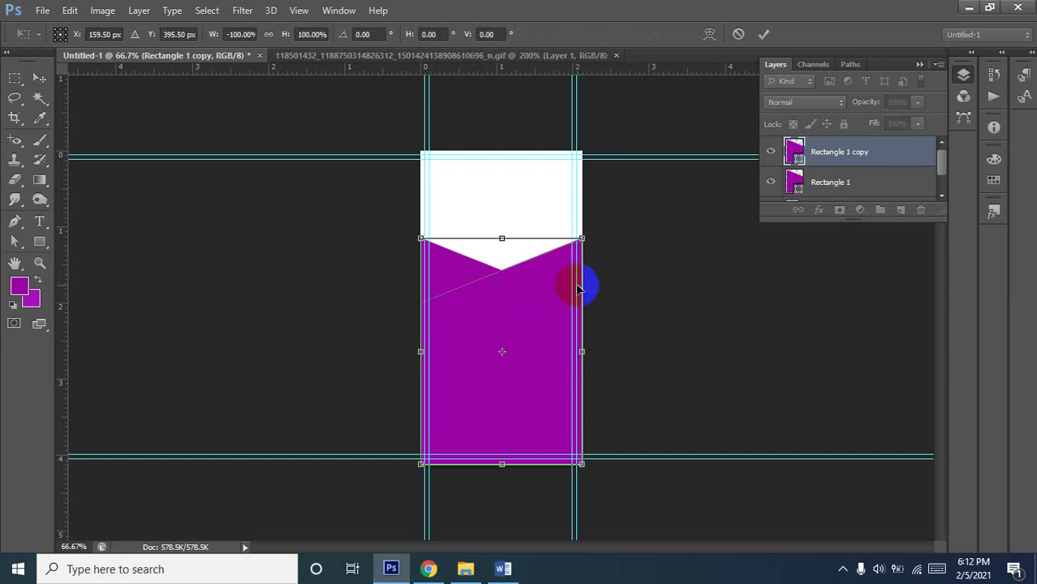
{"action": "right_click", "coordinate": [540, 303]}
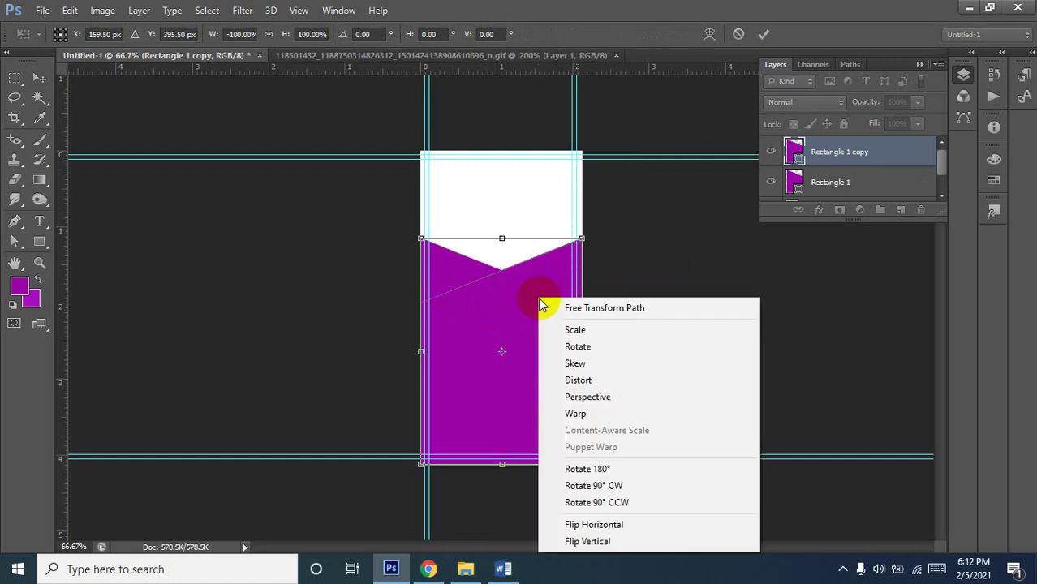
{"action": "left_click", "coordinate": [603, 541]}
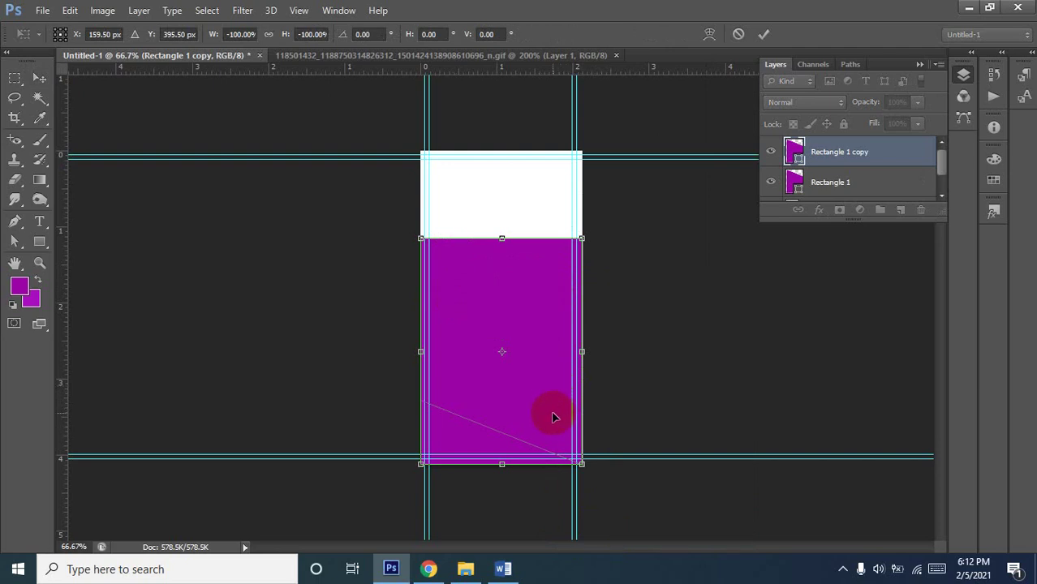
Move the flipped copy up to the banner's top and commit the transform
{"action": "left_click_drag", "start_coordinate": [553, 417], "coordinate": [553, 172]}
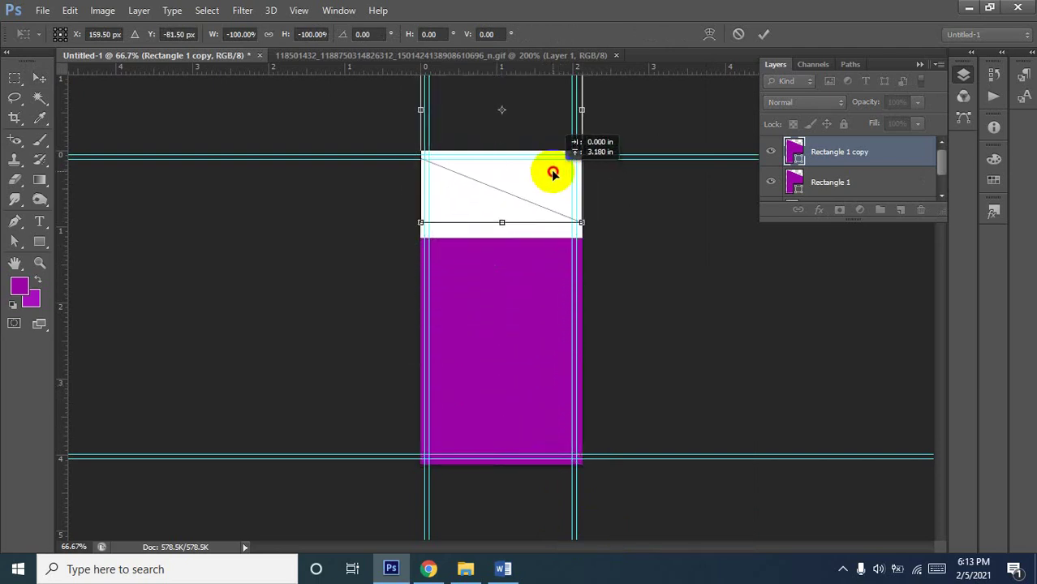
{"action": "left_click_drag", "start_coordinate": [552, 173], "coordinate": [555, 162]}
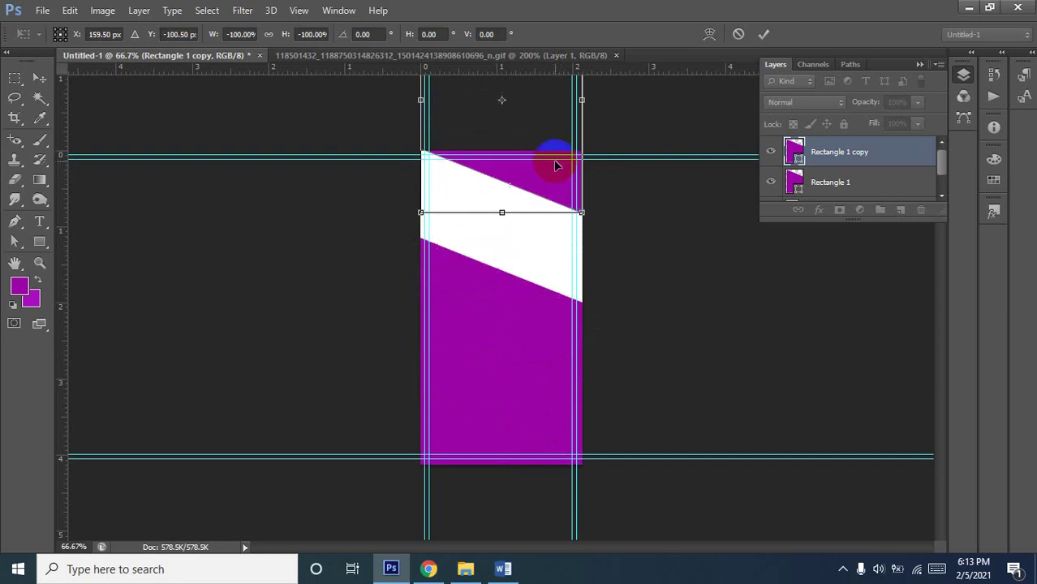
{"action": "key", "text": "Return"}
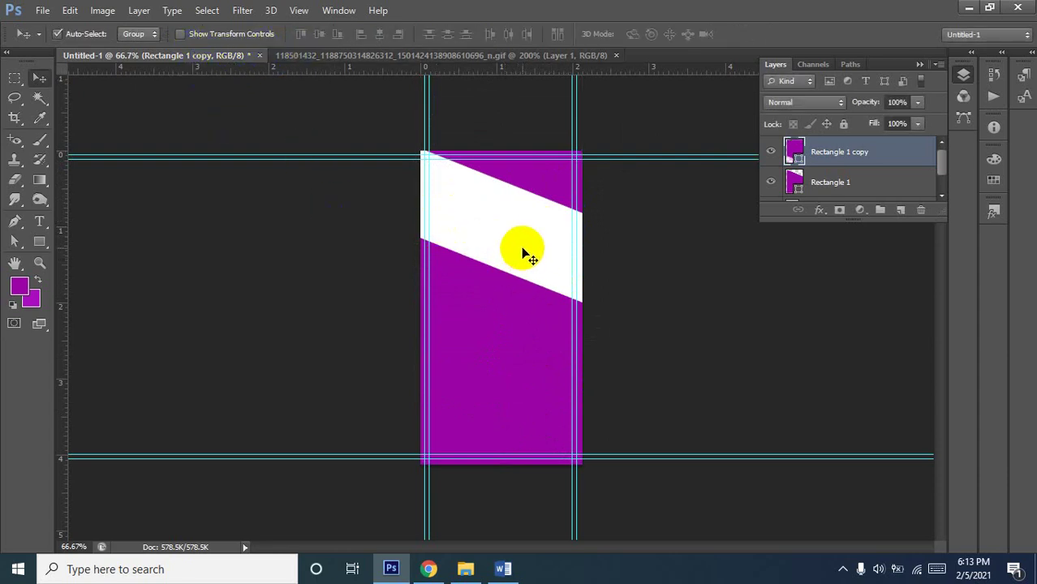
{"action": "left_click", "coordinate": [504, 149], "text": "ctrl"}
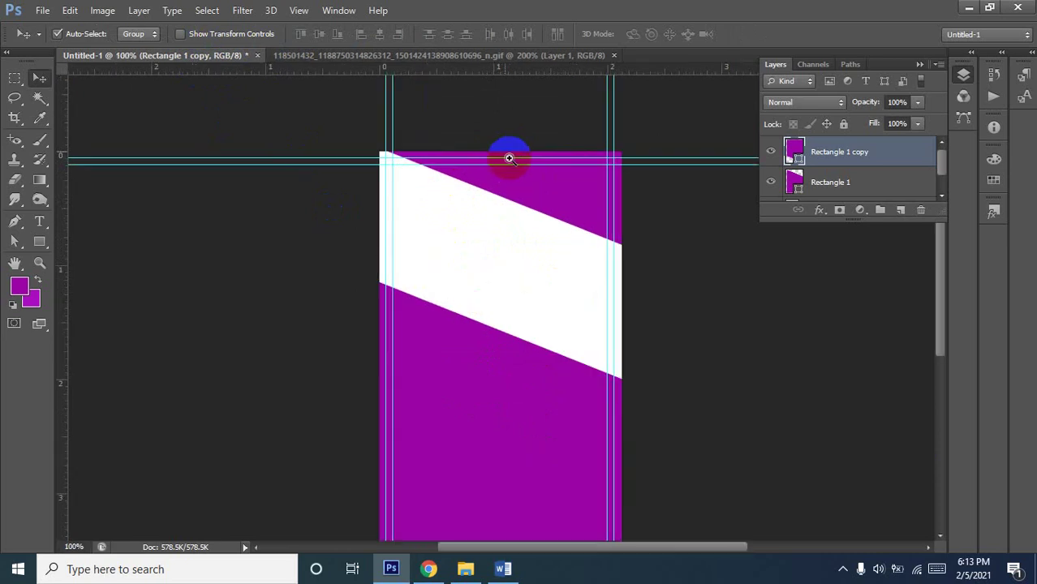
{"action": "left_click", "coordinate": [504, 149], "text": "ctrl"}
{"action": "left_click", "coordinate": [445, 251], "text": "ctrl+alt"}
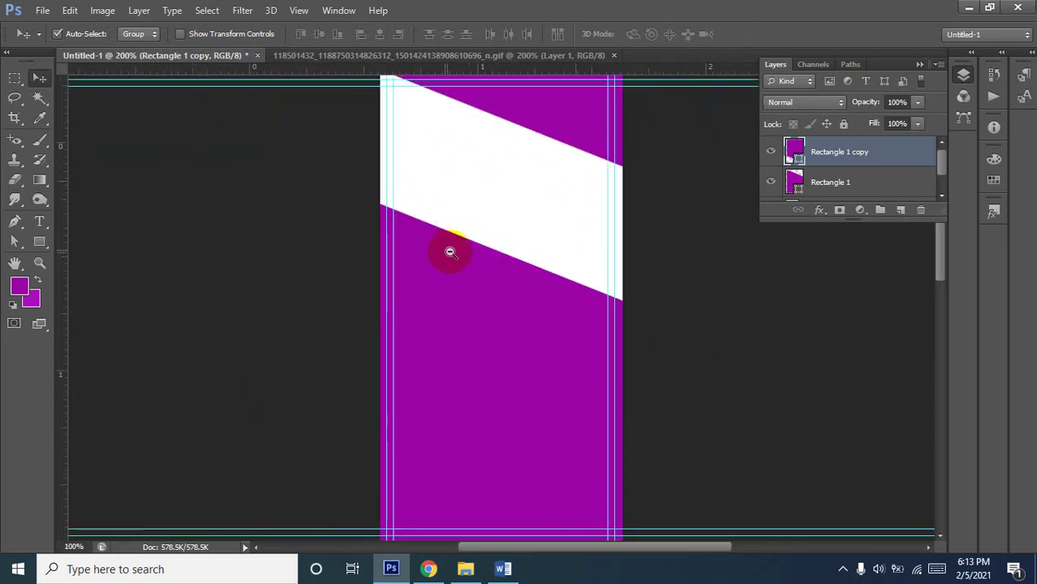
{"action": "left_click", "coordinate": [390, 57]}
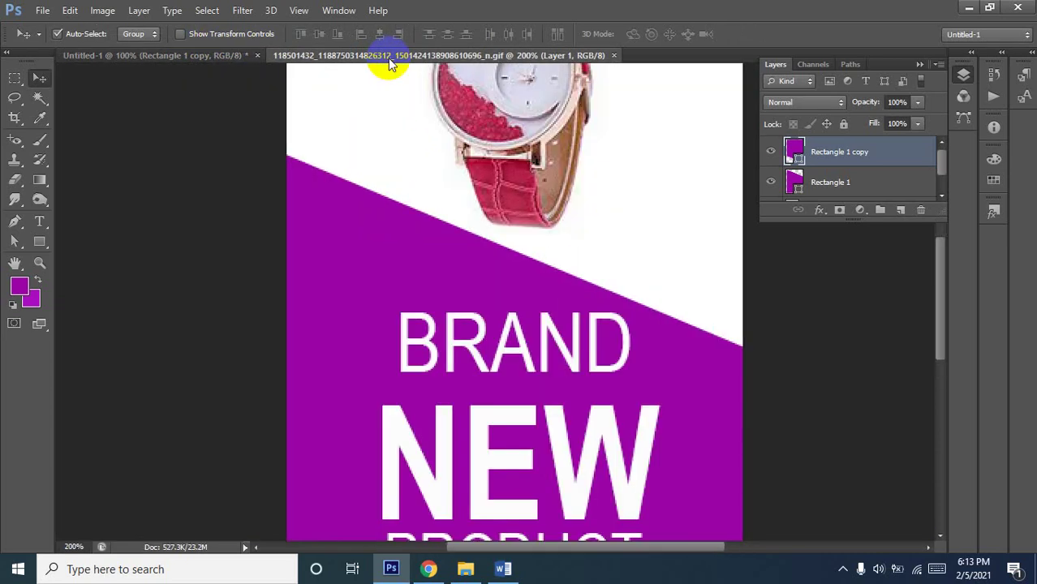
{"action": "left_click", "coordinate": [497, 108], "text": "ctrl+alt"}
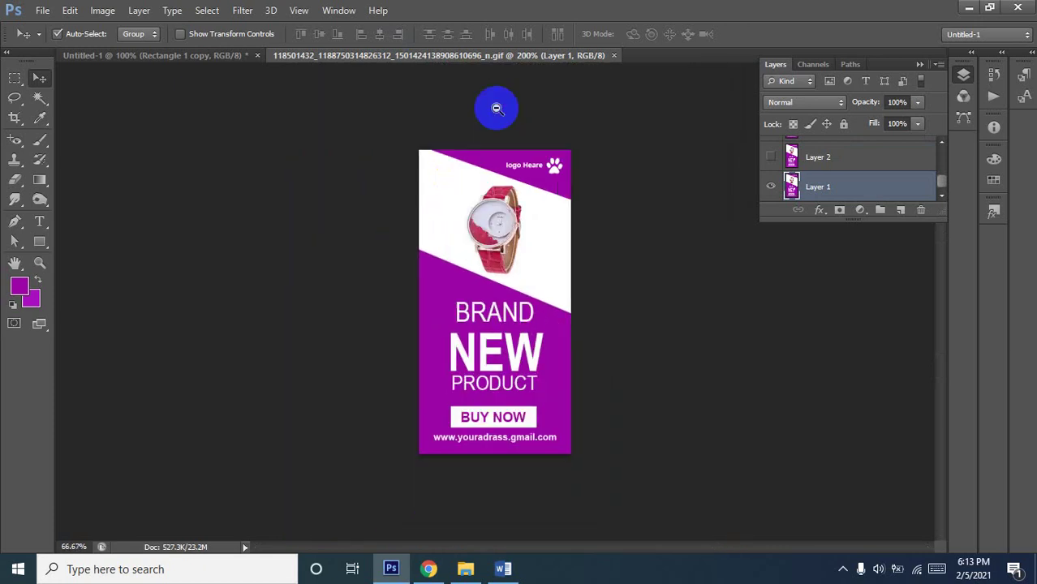
{"action": "left_click", "coordinate": [496, 108], "text": "ctrl"}
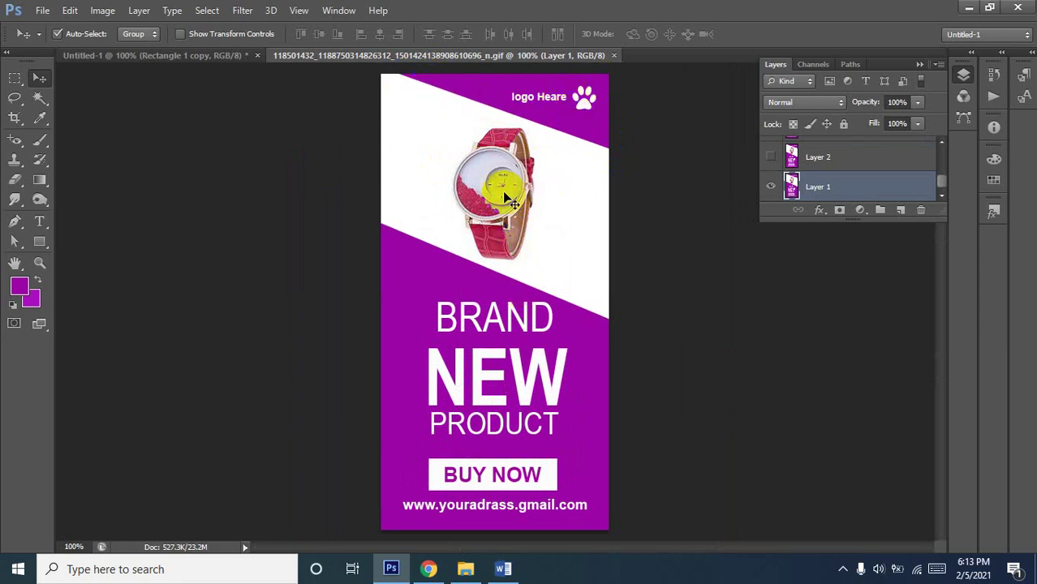
{"action": "left_click", "coordinate": [215, 56]}
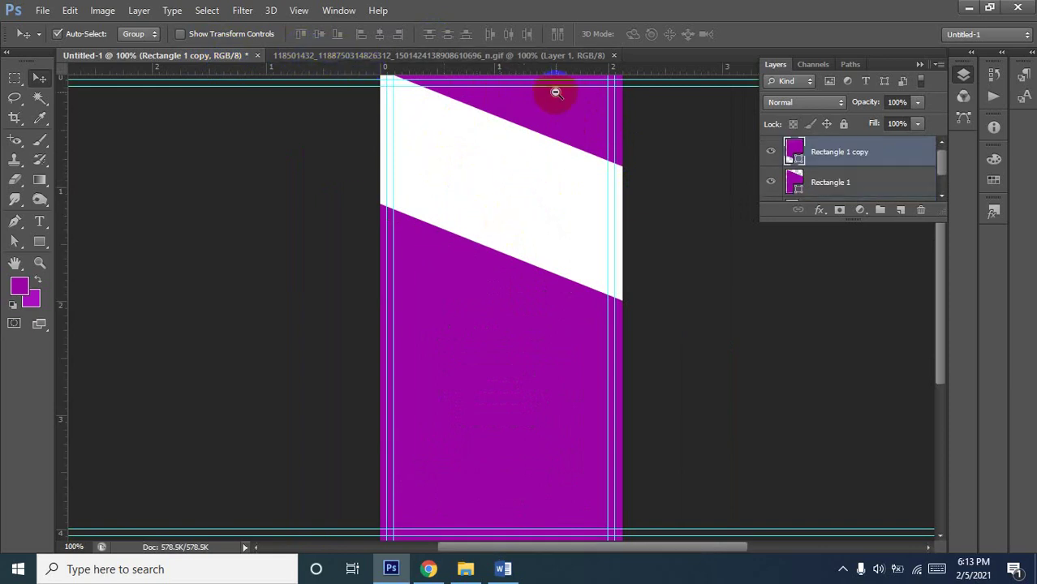
{"action": "key", "text": "ctrl+minus"}
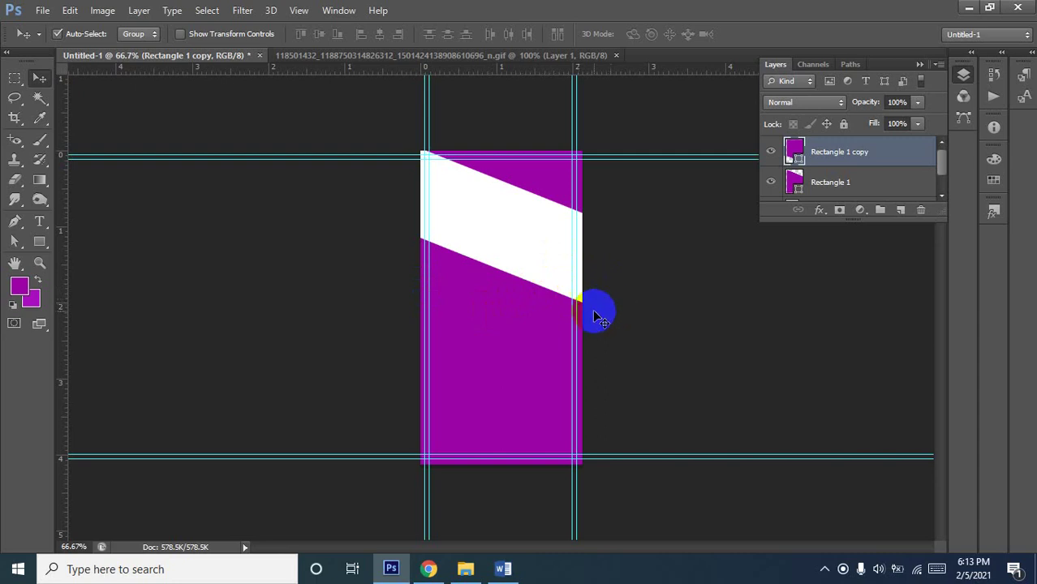
{"action": "left_click", "coordinate": [538, 182]}
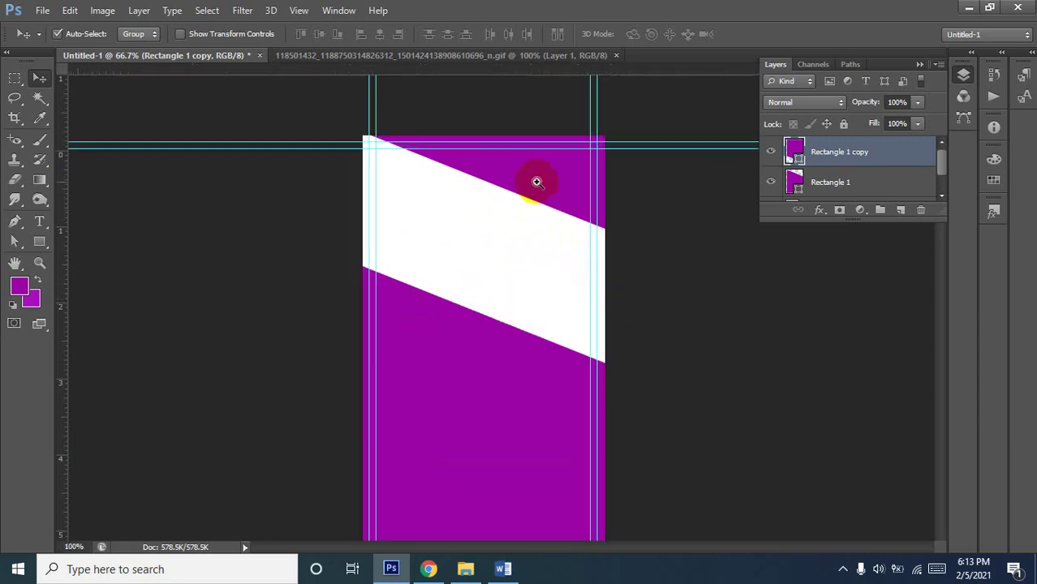
{"action": "left_click", "coordinate": [447, 128]}
{"action": "left_click", "coordinate": [446, 127], "text": "alt"}
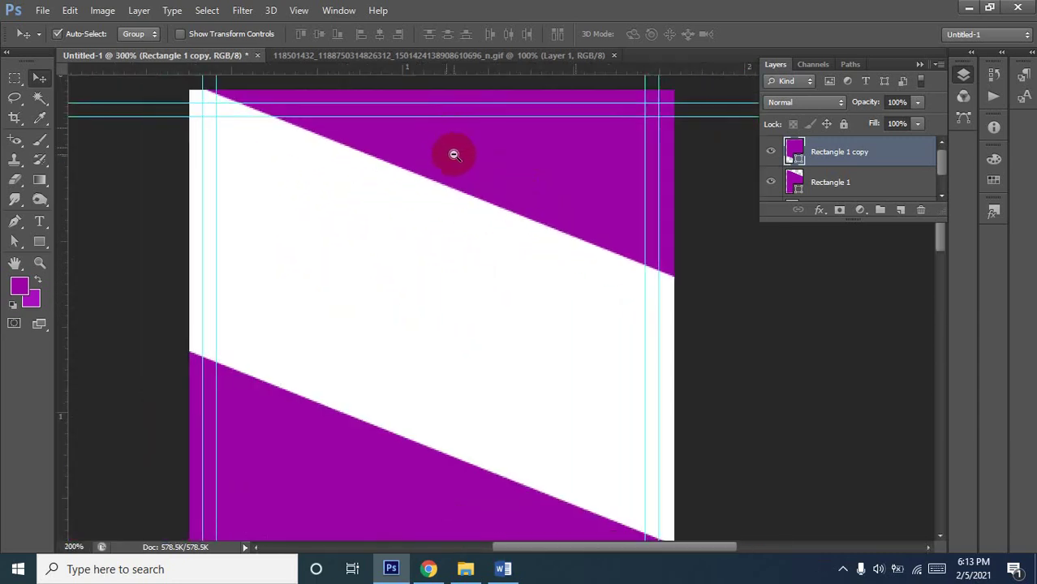
{"action": "left_click", "coordinate": [456, 153], "text": "alt"}
{"action": "left_click", "coordinate": [479, 126]}
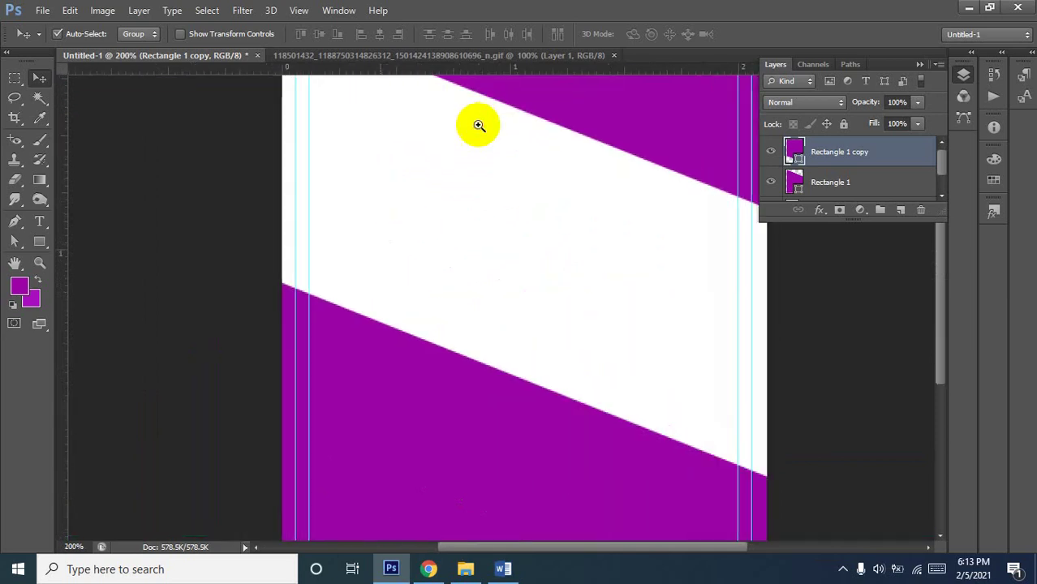
{"action": "mouse_move", "coordinate": [455, 240]}
{"action": "left_mouse_down"}
{"action": "mouse_move", "coordinate": [439, 243]}
{"action": "mouse_move", "coordinate": [436, 195]}
{"action": "mouse_move", "coordinate": [443, 224]}
{"action": "left_mouse_up"}
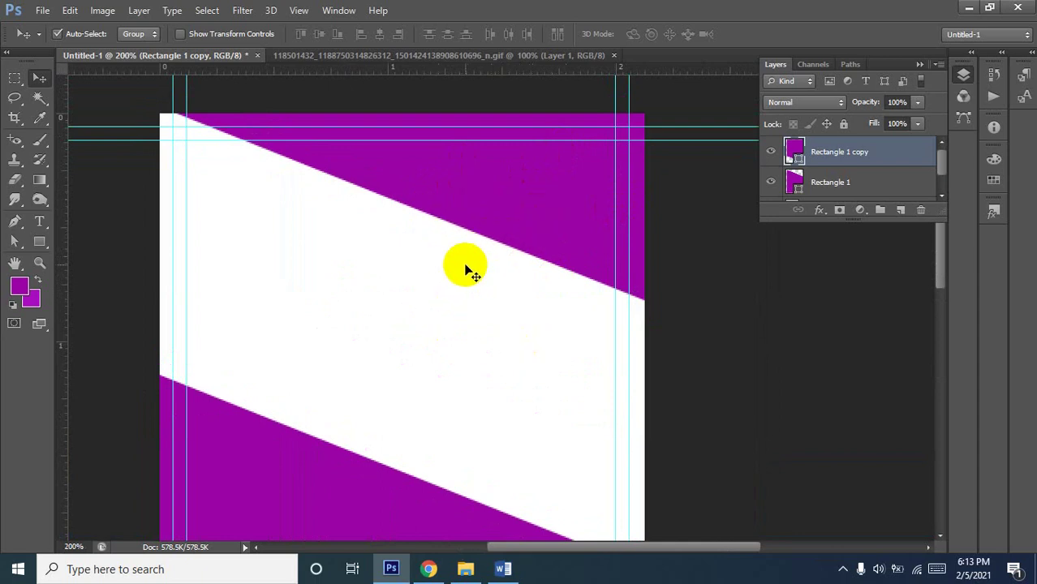
{"action": "left_click", "coordinate": [419, 198], "text": "ctrl+alt"}
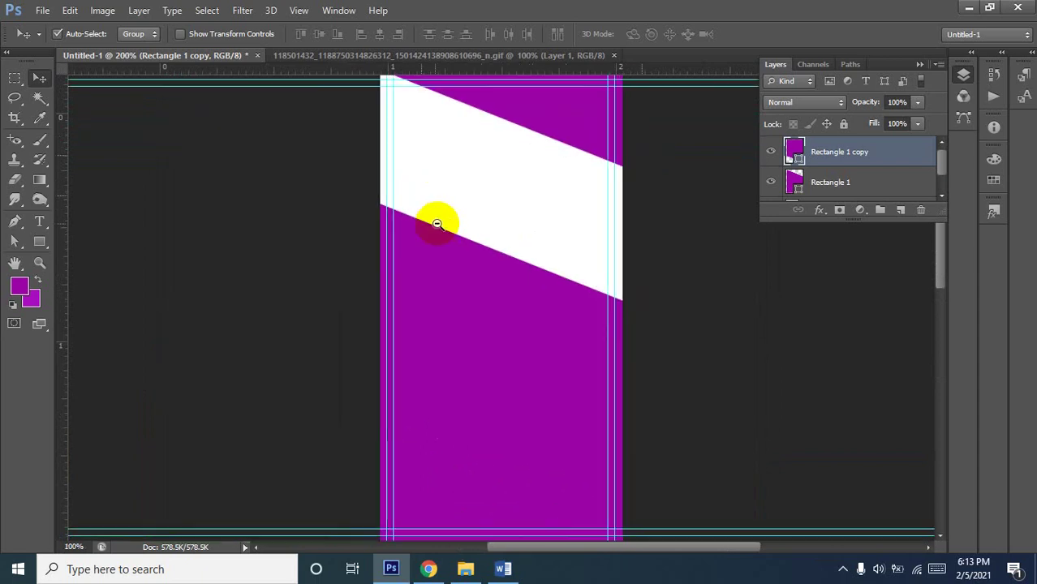
{"action": "left_click", "coordinate": [469, 172], "text": "ctrl+alt"}
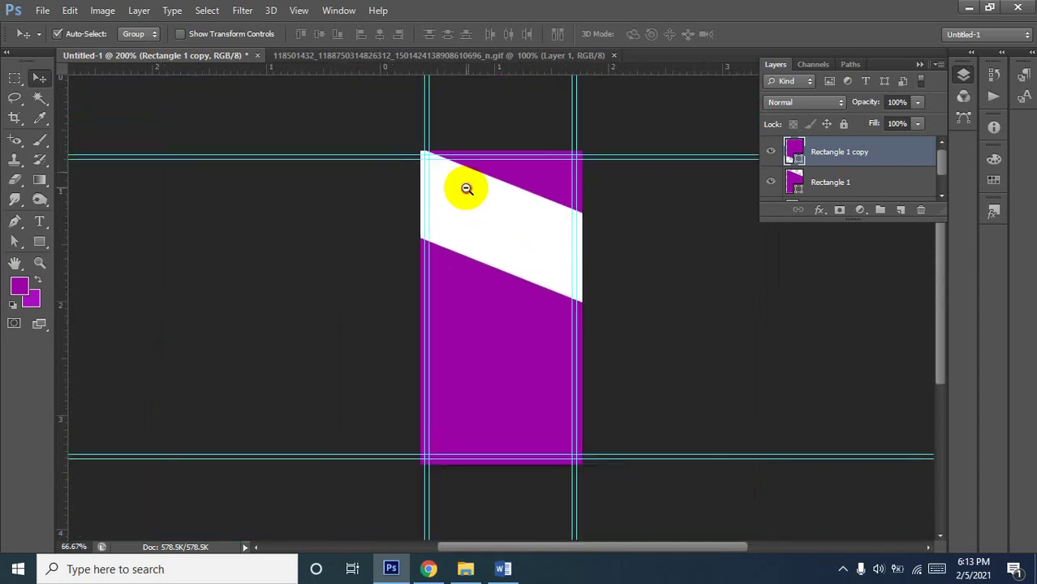
{"action": "left_click", "coordinate": [479, 236], "text": "ctrl+alt"}
{"action": "left_click", "coordinate": [489, 254], "text": "ctrl"}
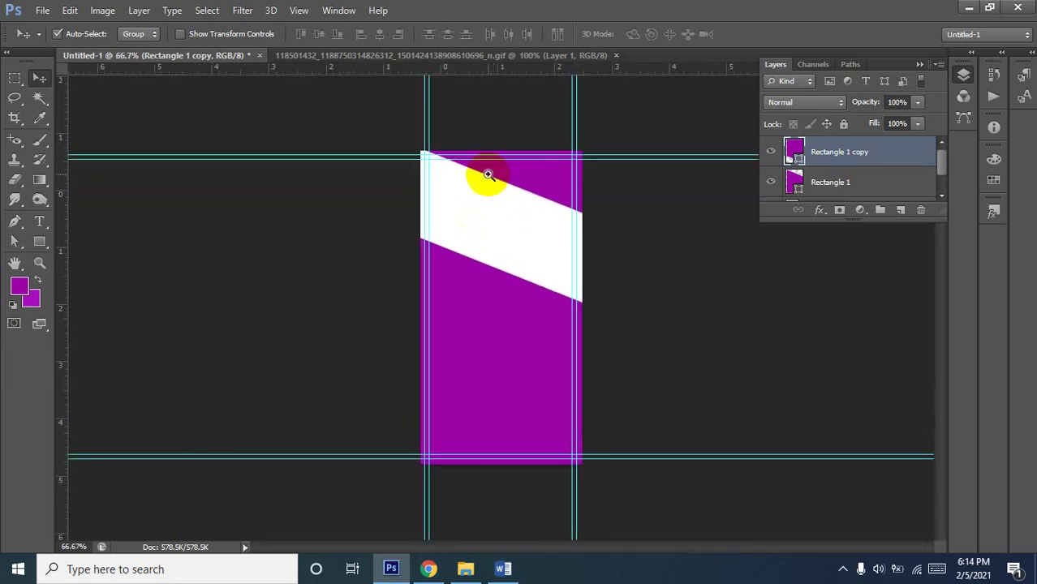
{"action": "left_click", "coordinate": [392, 55]}
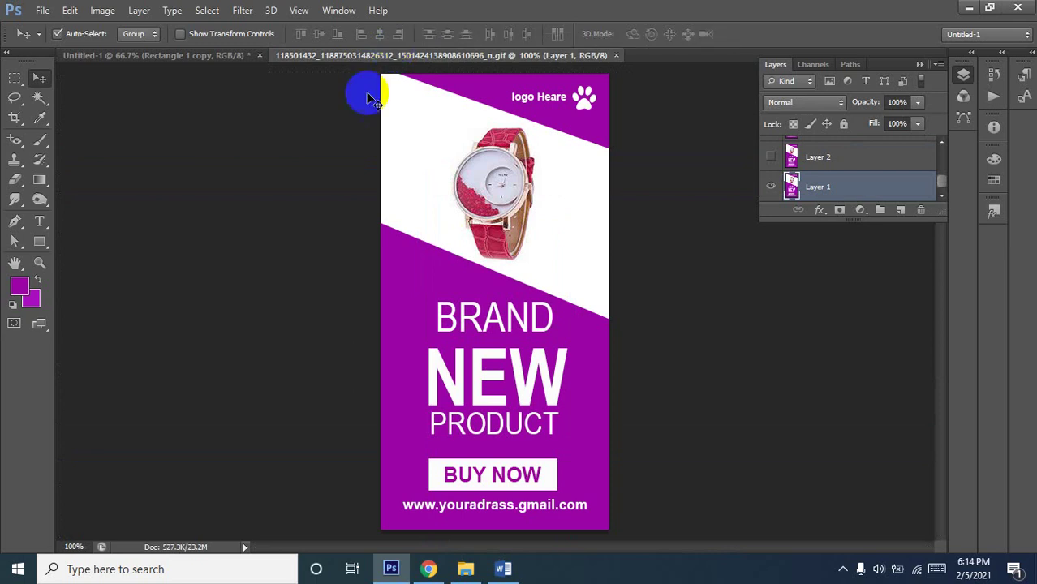
{"action": "left_click", "coordinate": [539, 100]}
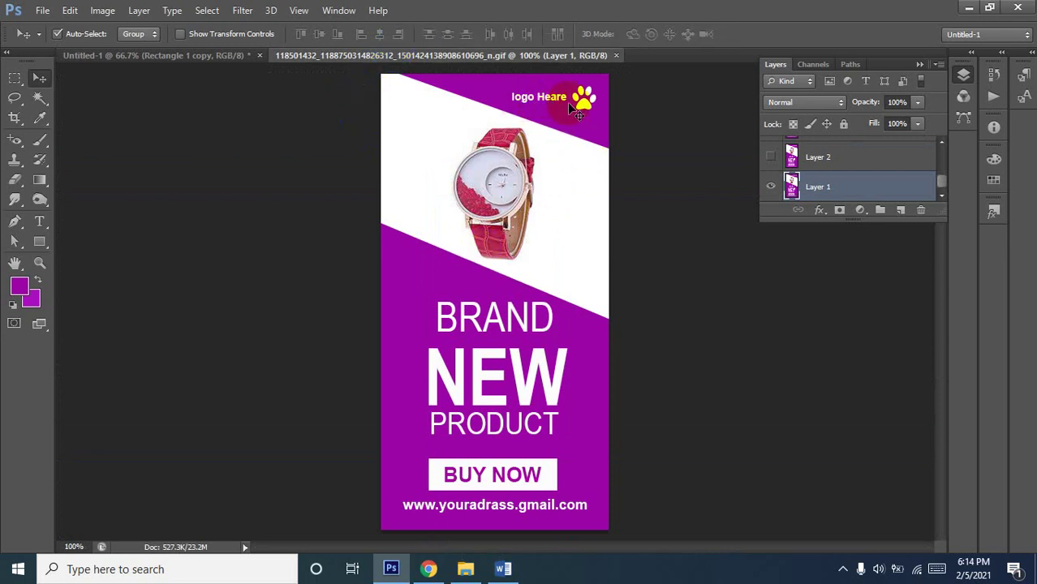
{"action": "left_click_drag", "start_coordinate": [590, 120], "coordinate": [171, 65]}
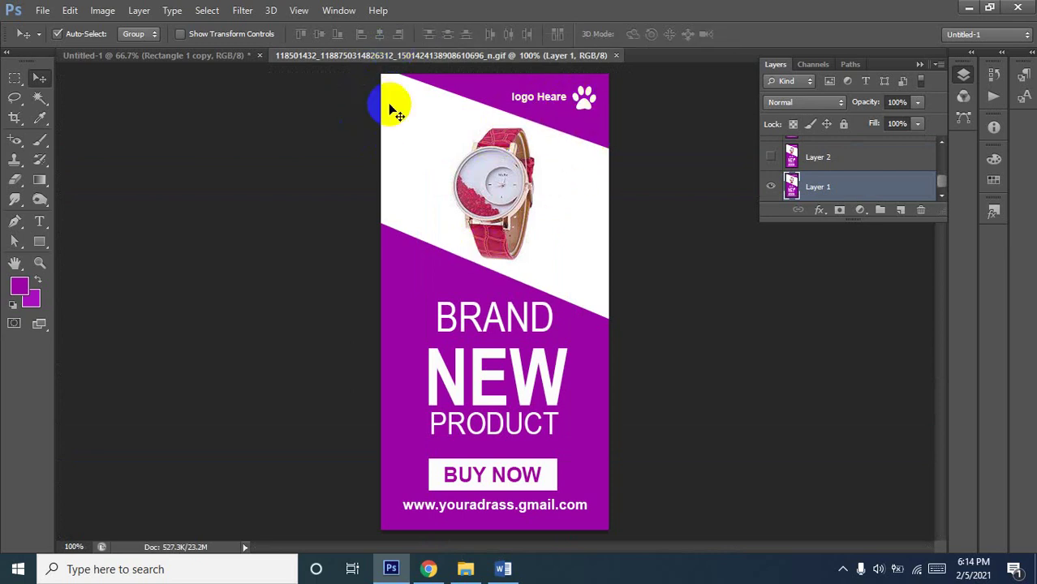
{"action": "left_click", "coordinate": [170, 64]}
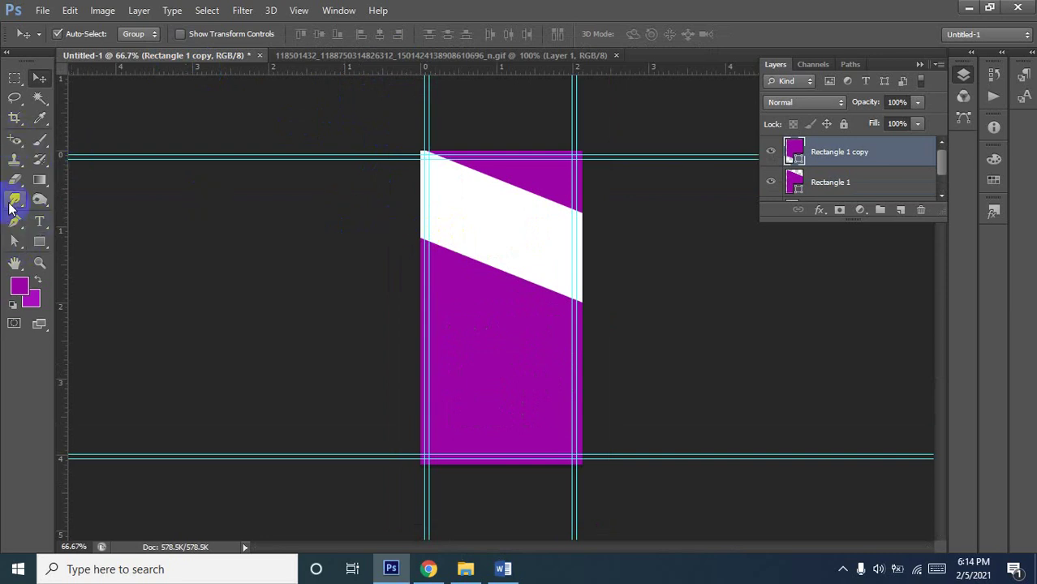
Place a Horizontal Type insertion point inside the white diagonal band near the top
{"action": "left_click", "coordinate": [41, 221]}
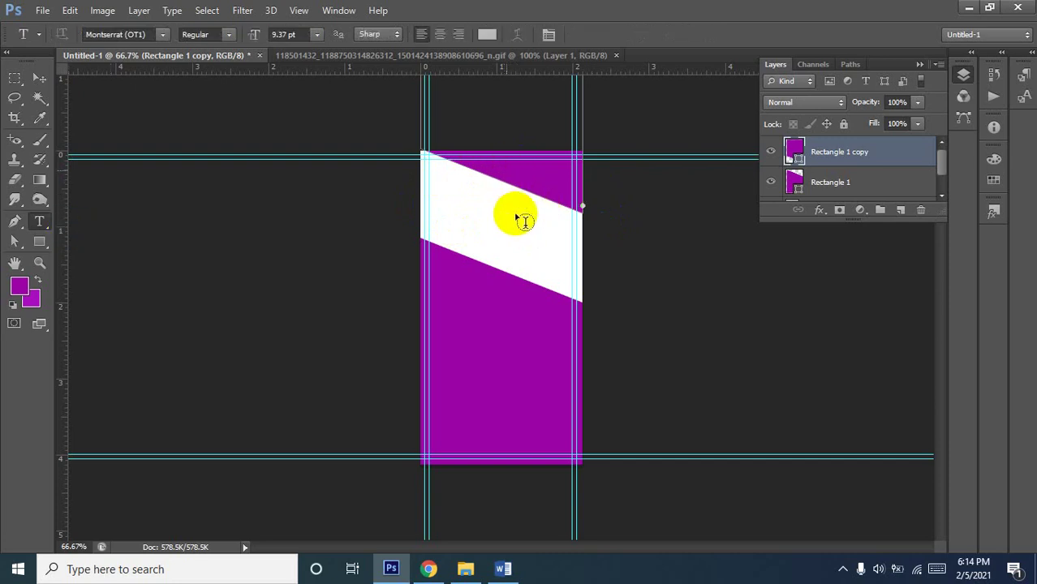
{"action": "left_click", "coordinate": [515, 212]}
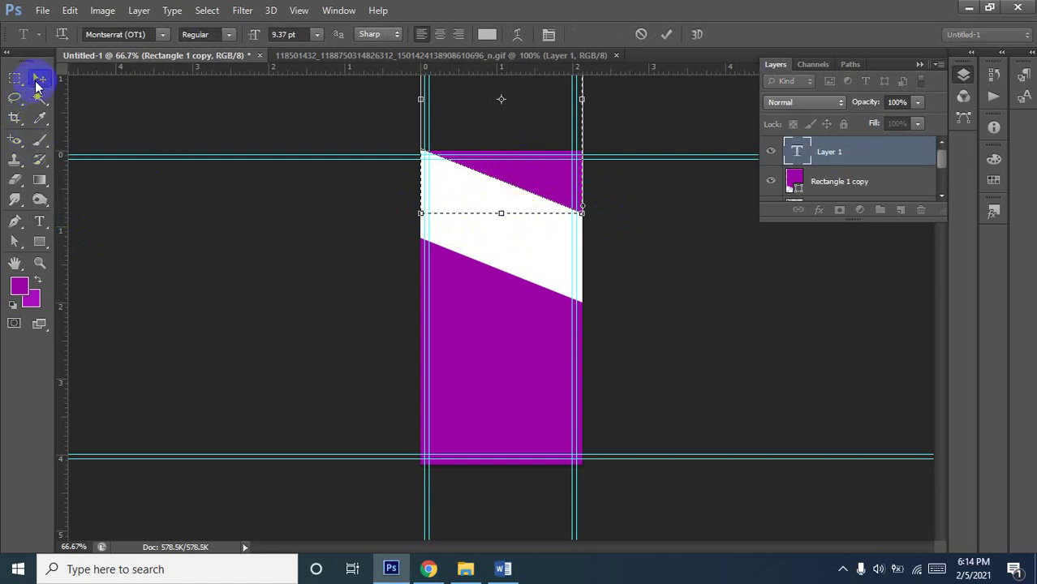
{"action": "left_click", "coordinate": [36, 82]}
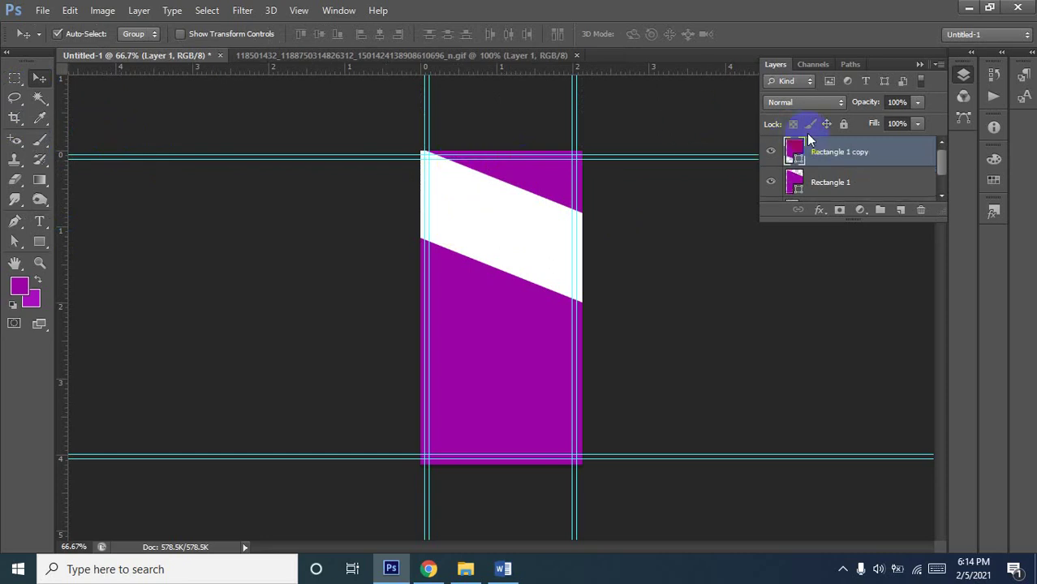
{"action": "left_click", "coordinate": [40, 221]}
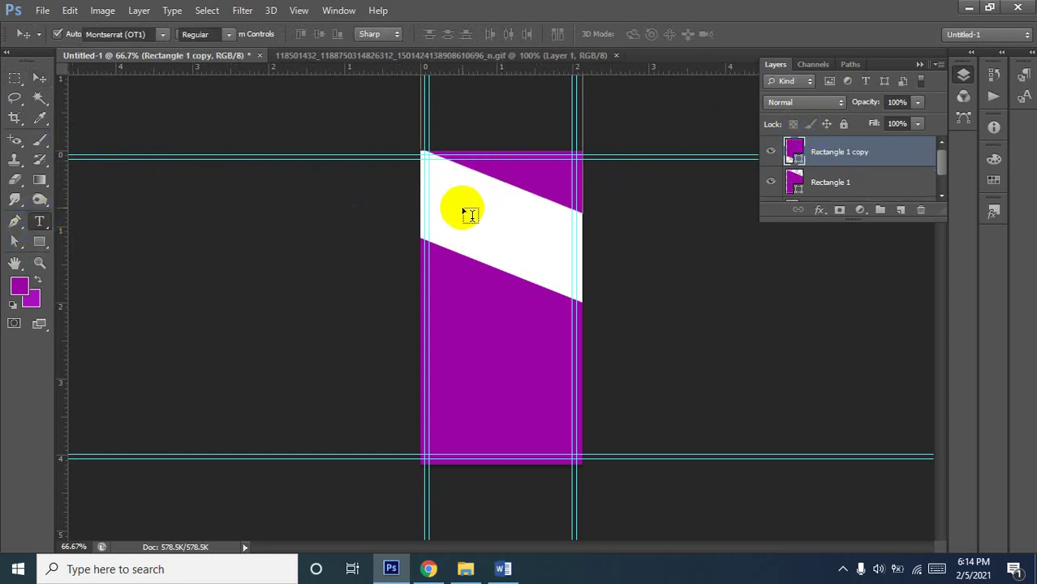
{"action": "left_click", "coordinate": [509, 247]}
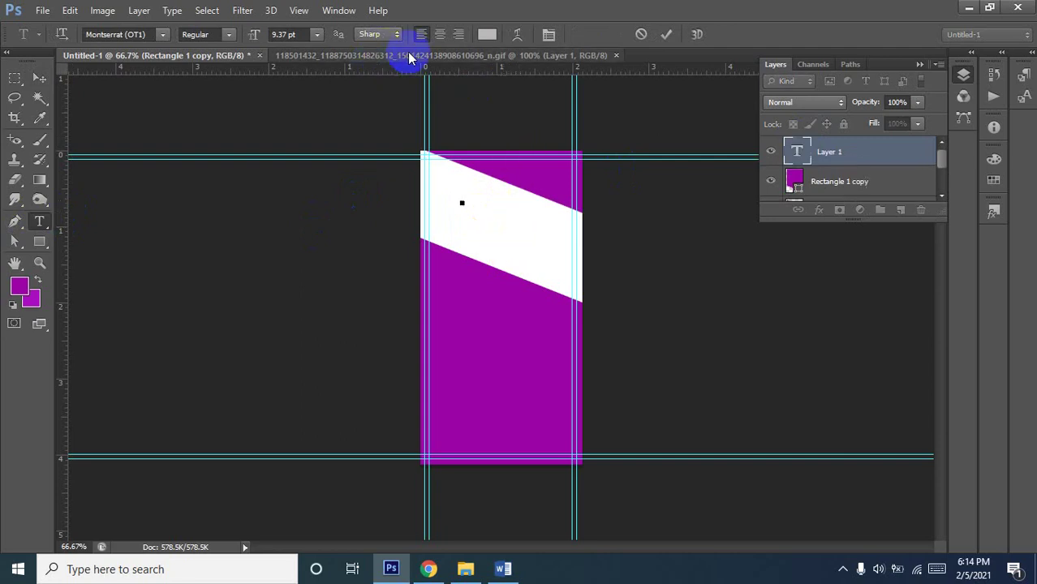
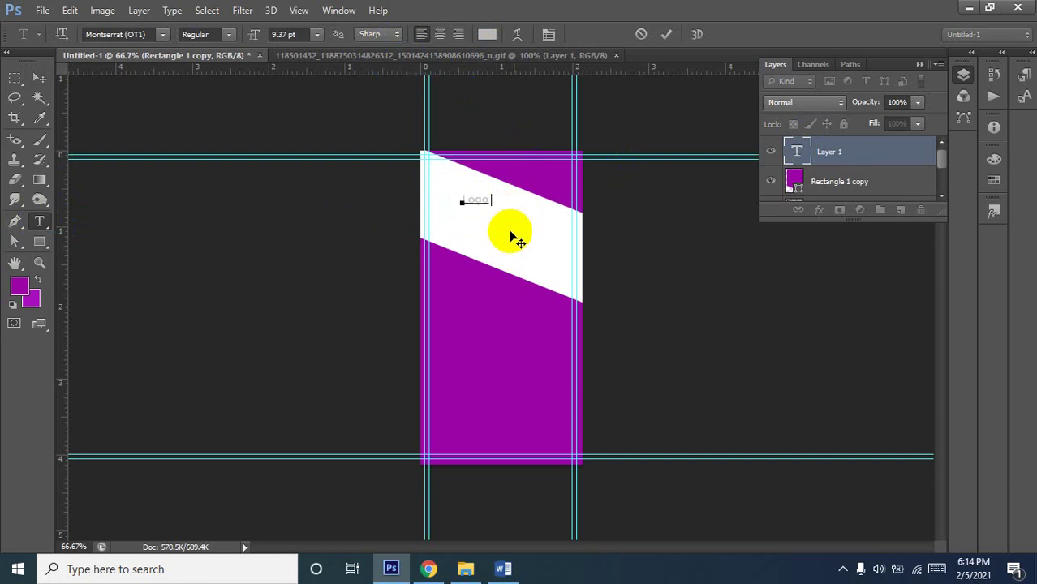
Finish typing 'Logo Heare' and make the text white
{"action": "type", "text": " H"}
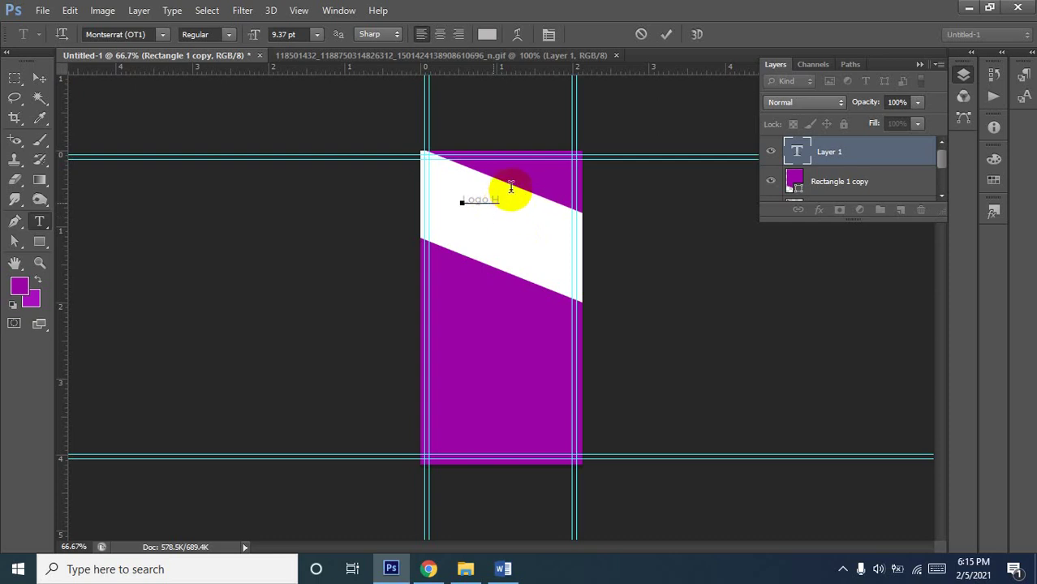
{"action": "left_click", "coordinate": [499, 204]}
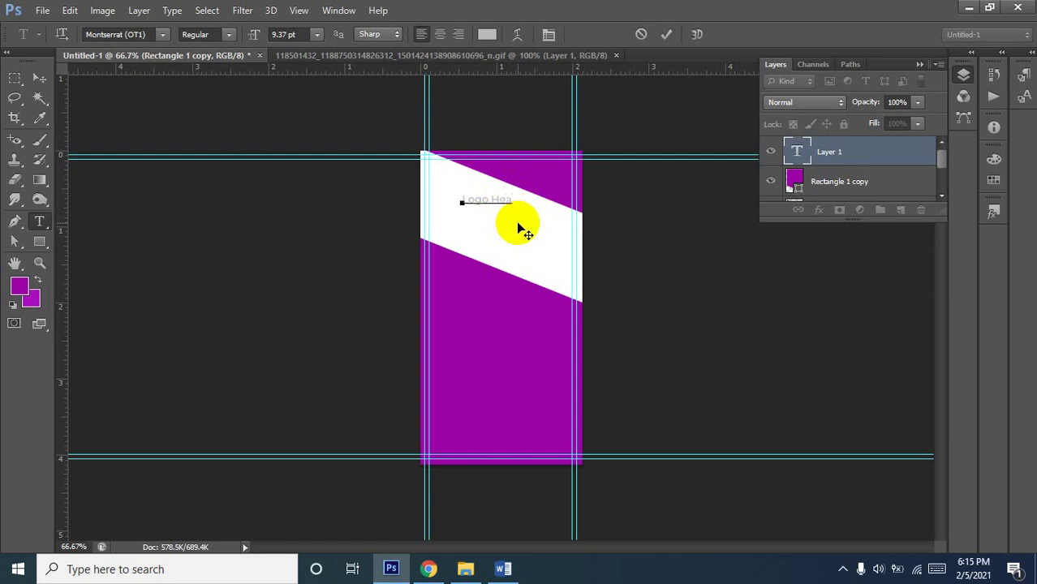
{"action": "left_click", "coordinate": [519, 199]}
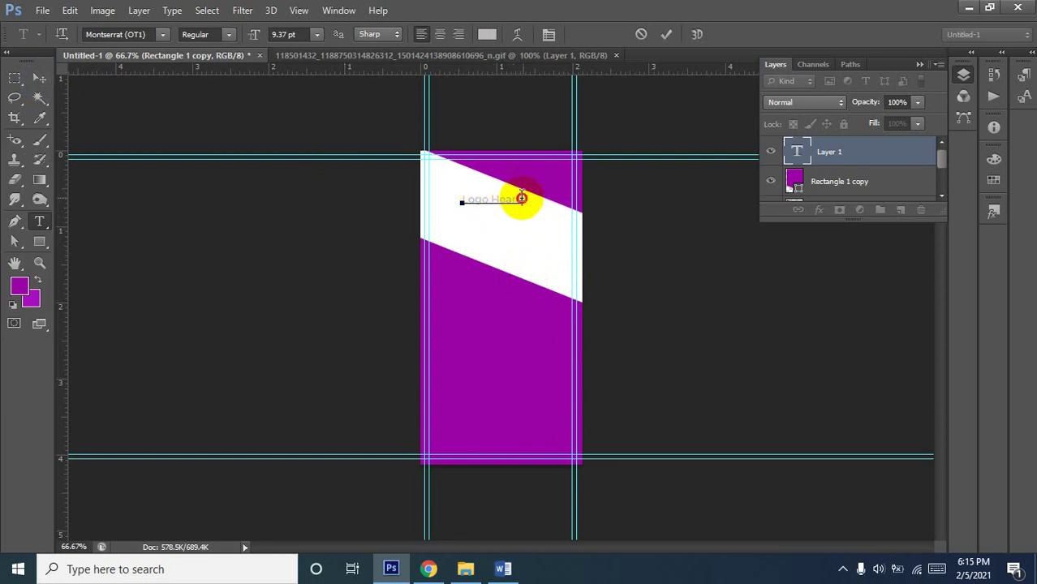
{"action": "left_click_drag", "start_coordinate": [522, 197], "coordinate": [363, 197]}
{"action": "left_click", "coordinate": [487, 36]}
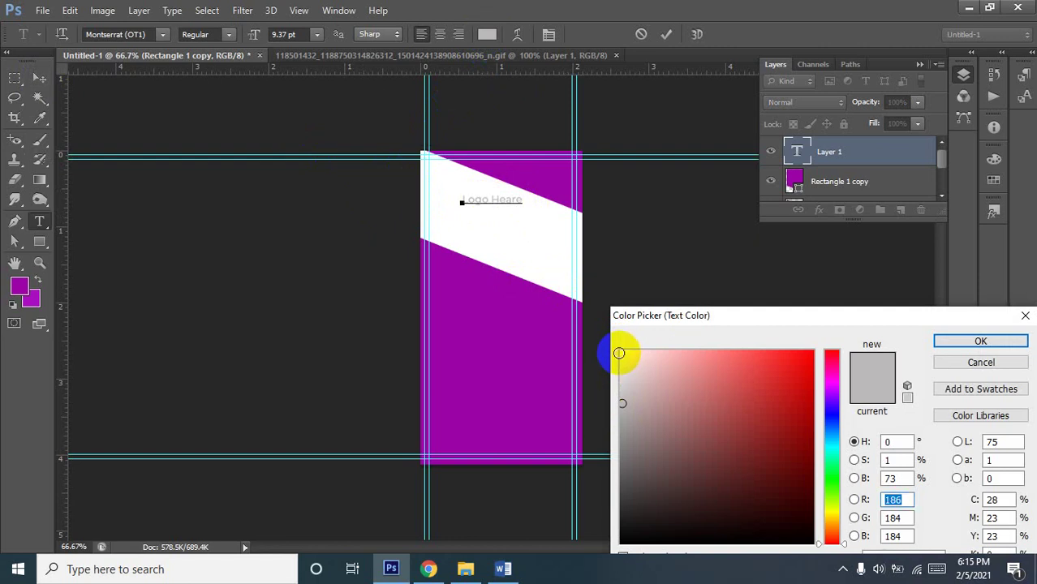
{"action": "left_click", "coordinate": [622, 352]}
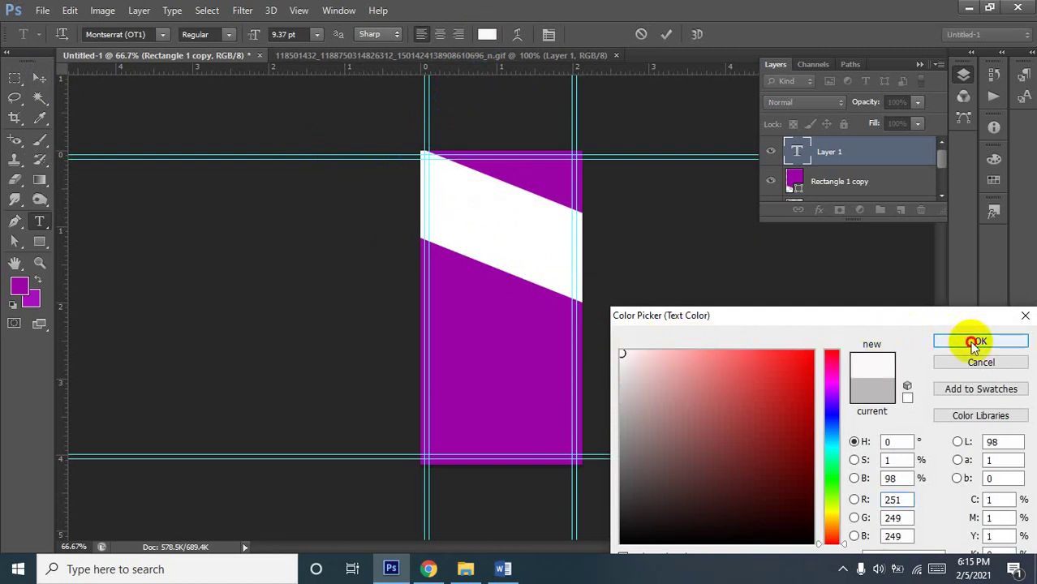
{"action": "left_click", "coordinate": [966, 339]}
{"action": "triple_click", "coordinate": [504, 202]}
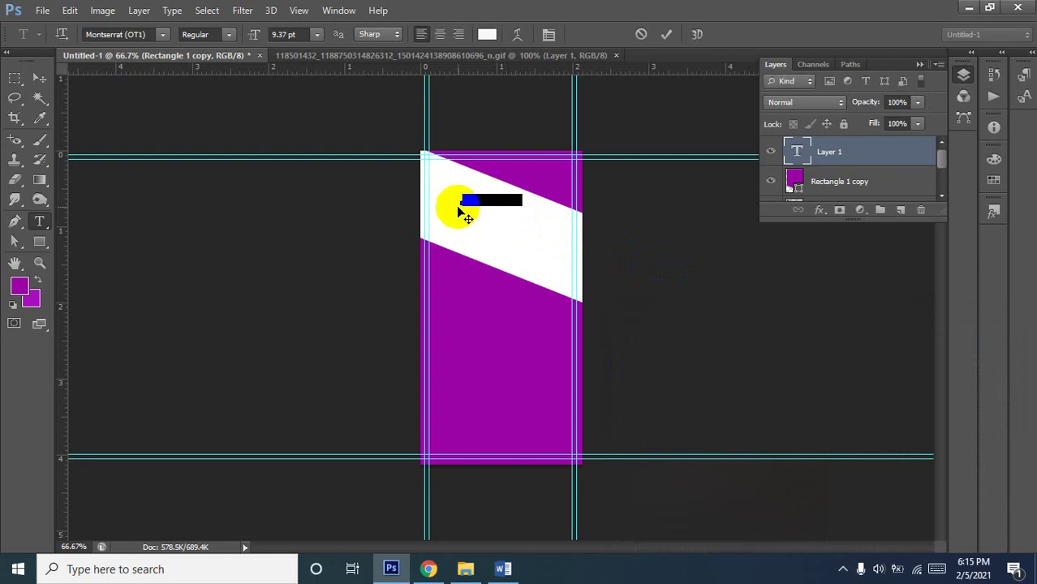
{"action": "left_click", "coordinate": [40, 78]}
Move the Logo Heare text into the top purple strip and fine-tune its position
{"action": "mouse_move", "coordinate": [494, 207]}
{"action": "left_mouse_down"}
{"action": "mouse_move", "coordinate": [528, 177]}
{"action": "mouse_move", "coordinate": [520, 173]}
{"action": "left_mouse_up"}
{"action": "left_click", "coordinate": [548, 133]}
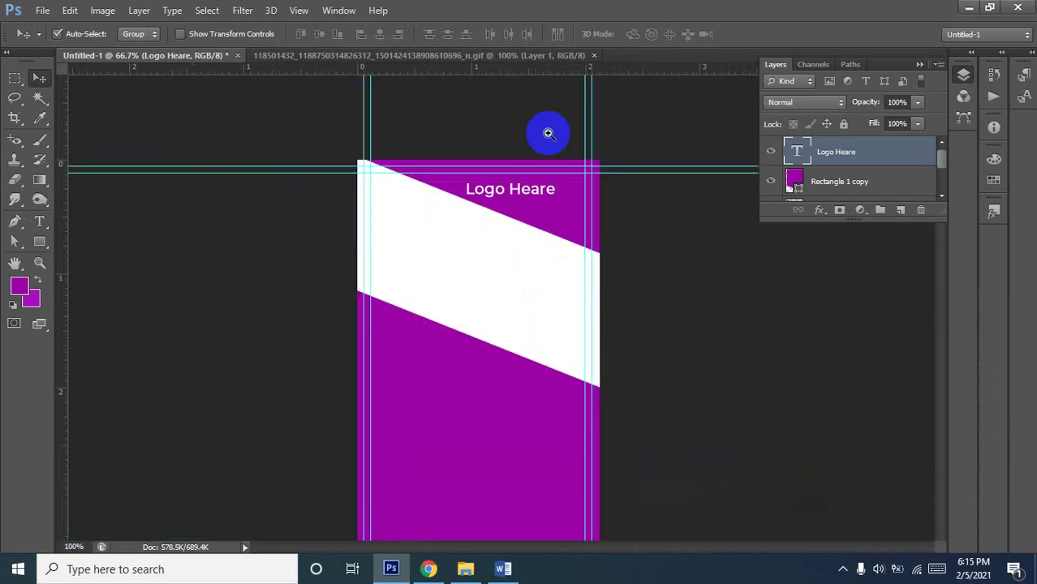
{"action": "left_click", "coordinate": [548, 130]}
{"action": "left_click", "coordinate": [523, 202]}
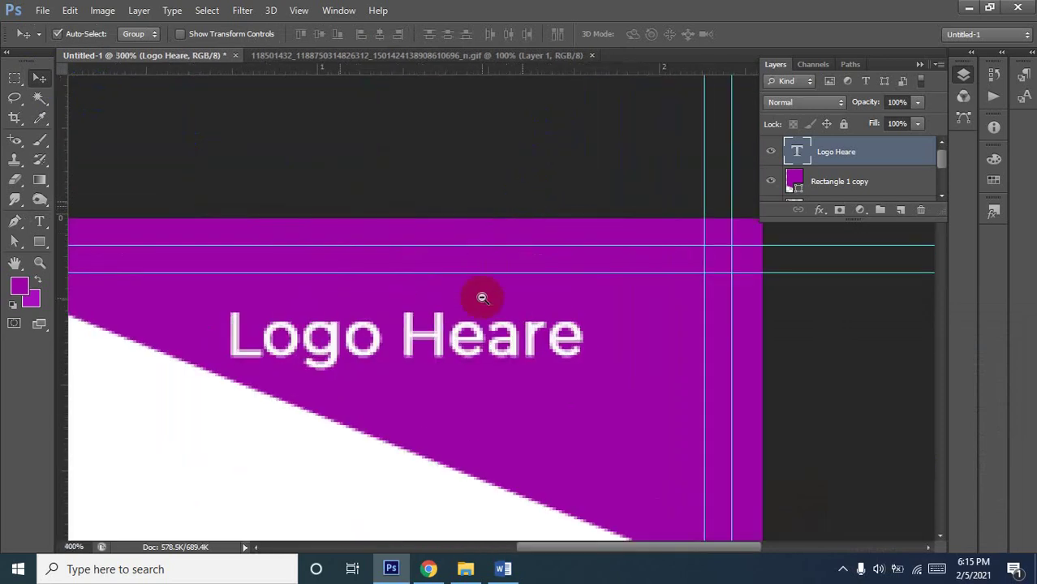
{"action": "left_click", "coordinate": [466, 305], "text": "alt"}
{"action": "left_click_drag", "start_coordinate": [393, 328], "coordinate": [370, 327]}
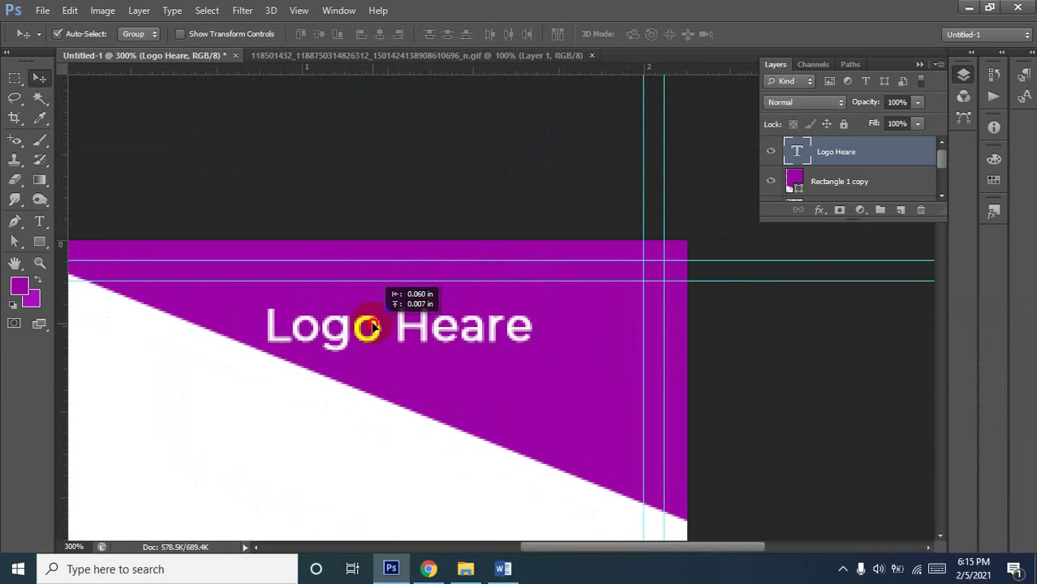
{"action": "left_click_drag", "start_coordinate": [370, 327], "coordinate": [381, 331]}
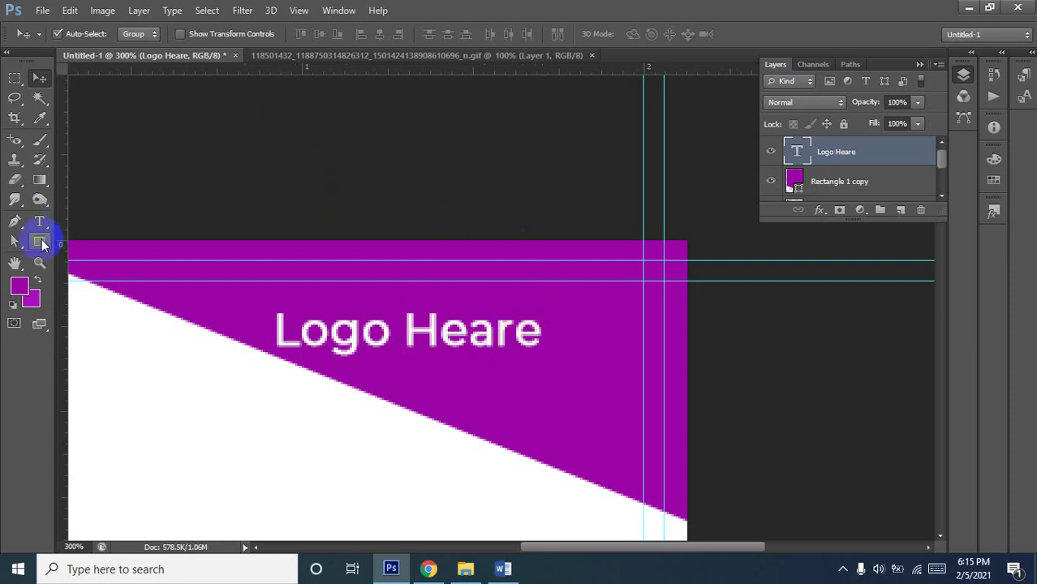
Draw a paw-print custom shape just right of the Logo Heare text
{"action": "left_click", "coordinate": [39, 243]}
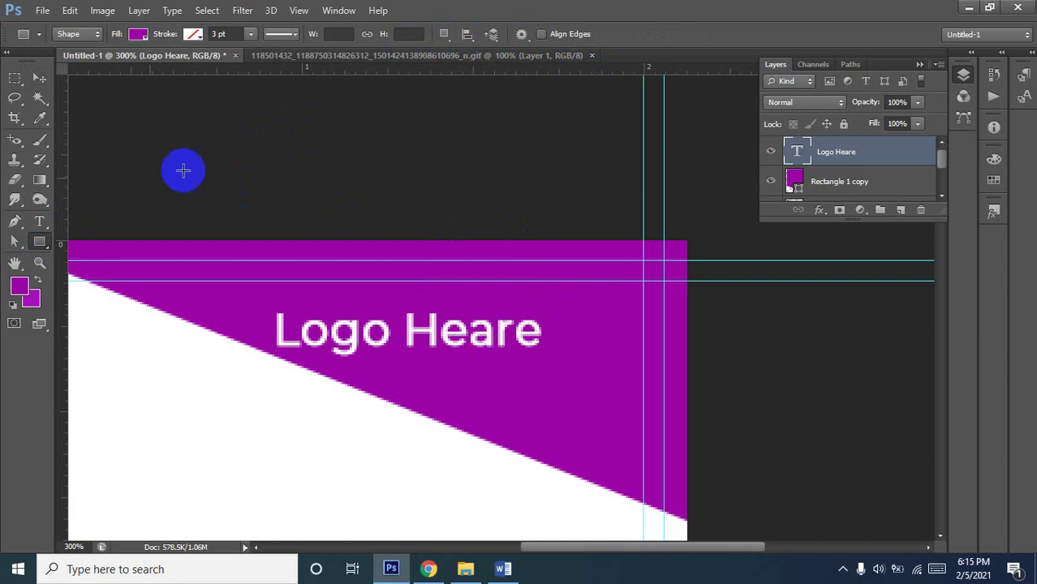
{"action": "right_click", "coordinate": [39, 242]}
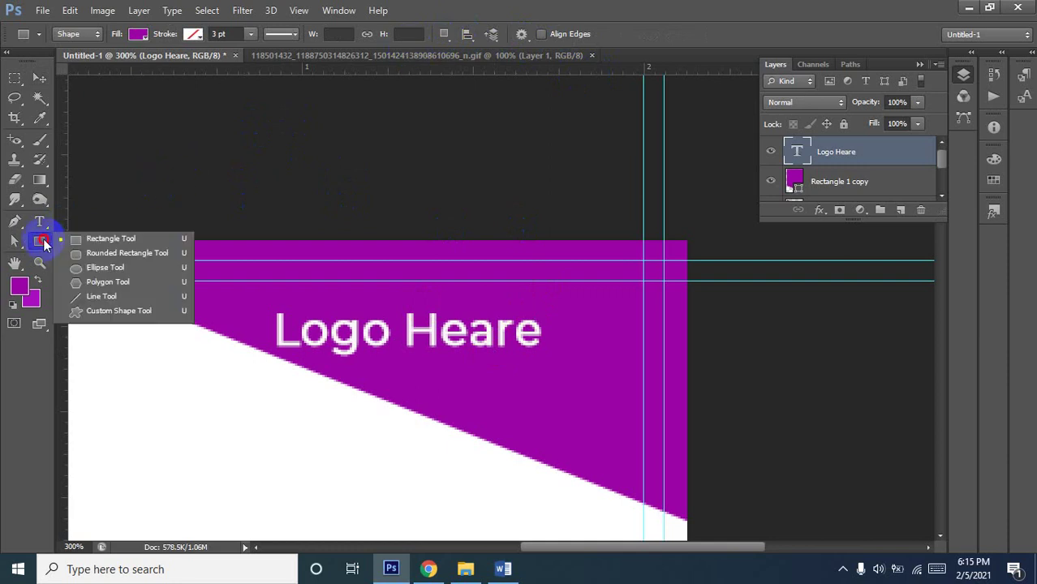
{"action": "left_click", "coordinate": [116, 311]}
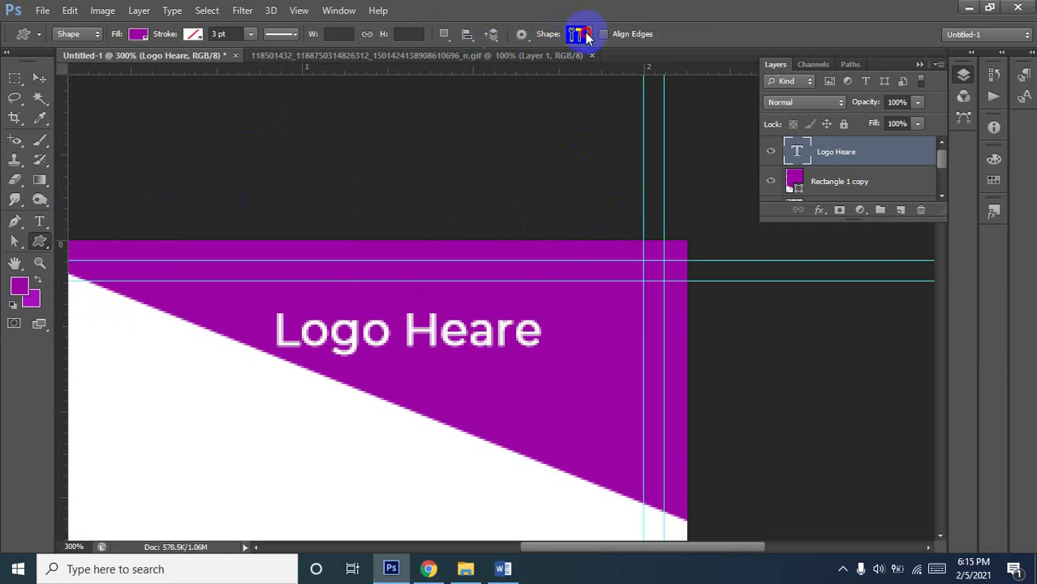
{"action": "left_click", "coordinate": [588, 38]}
{"action": "left_click", "coordinate": [577, 92]}
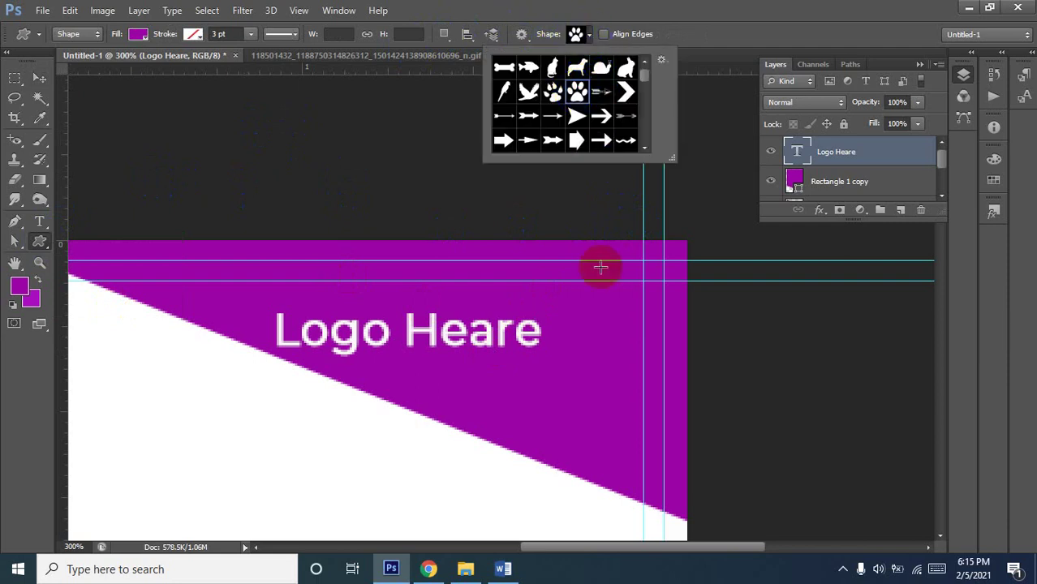
{"action": "left_click_drag", "start_coordinate": [566, 306], "coordinate": [637, 377]}
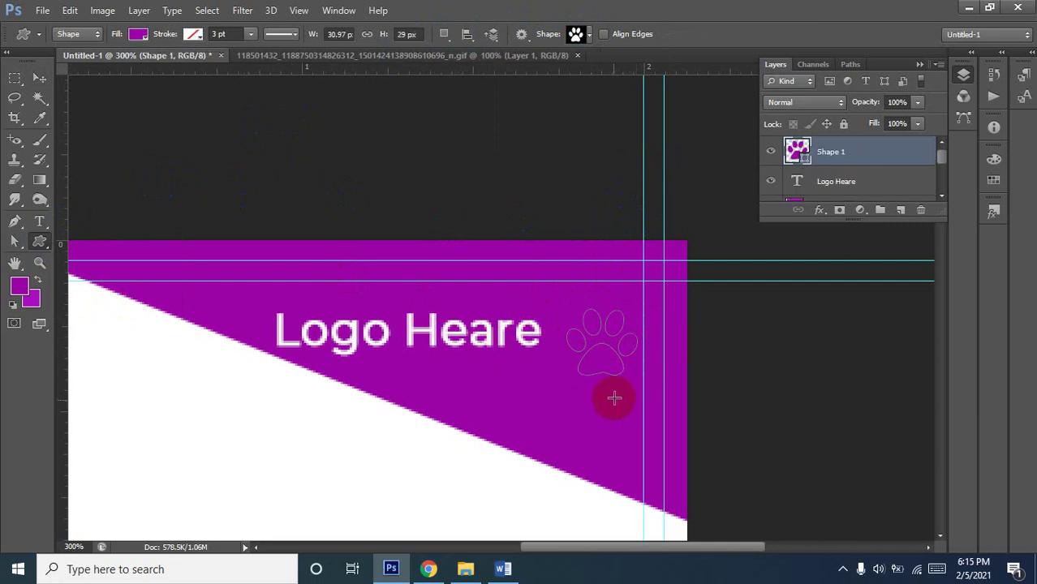
Set the paw-print shape's fill colour to white
{"action": "left_click", "coordinate": [801, 154]}
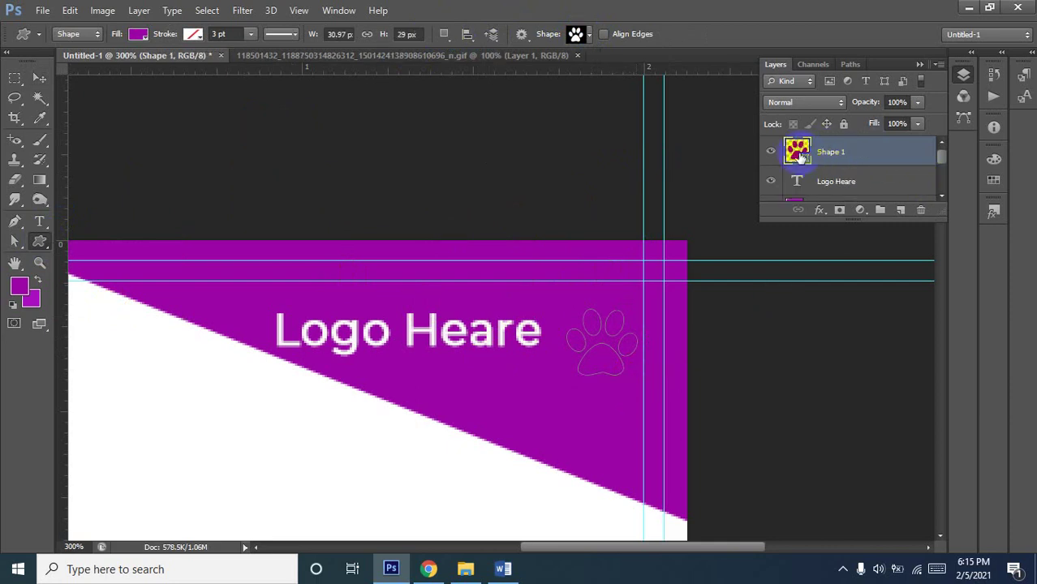
{"action": "double_click", "coordinate": [801, 154]}
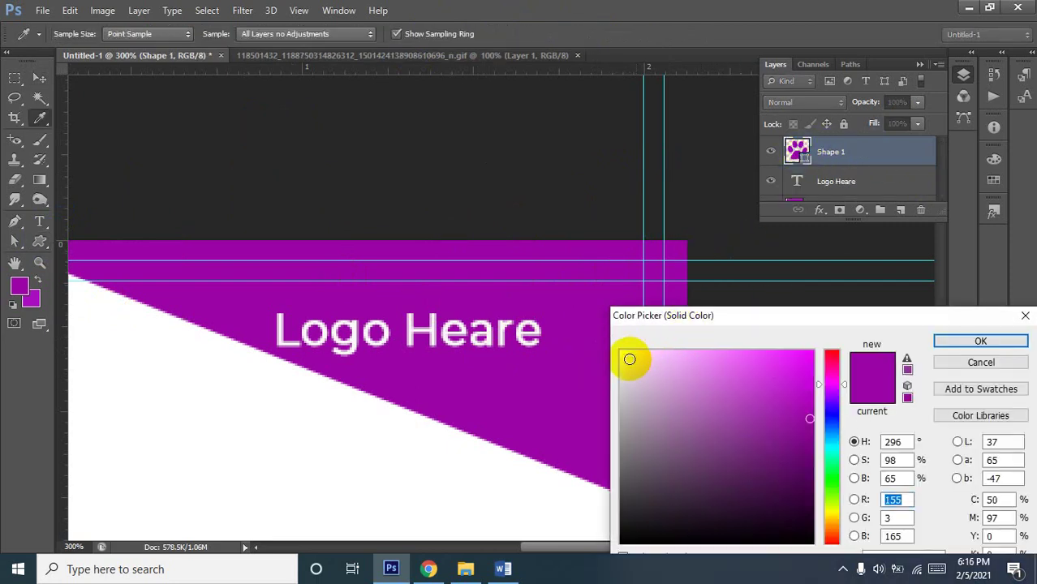
{"action": "left_click", "coordinate": [622, 353]}
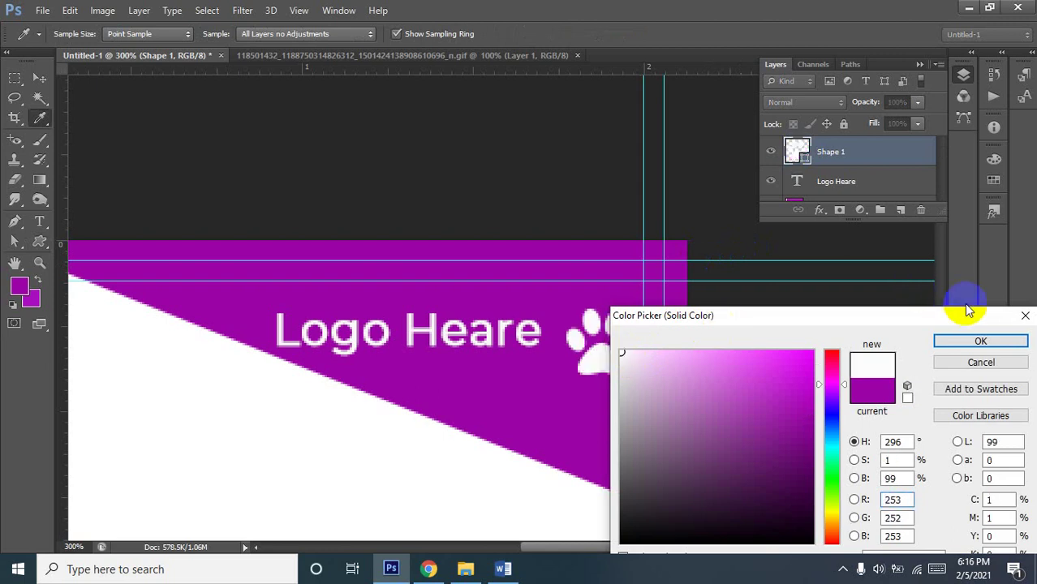
{"action": "left_click", "coordinate": [981, 341]}
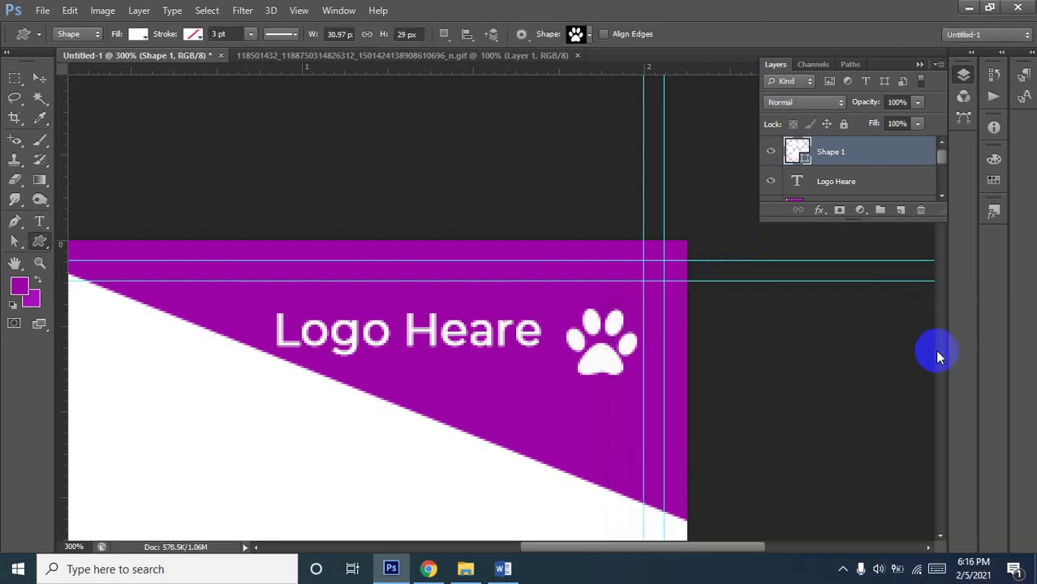
{"action": "left_click", "coordinate": [39, 78]}
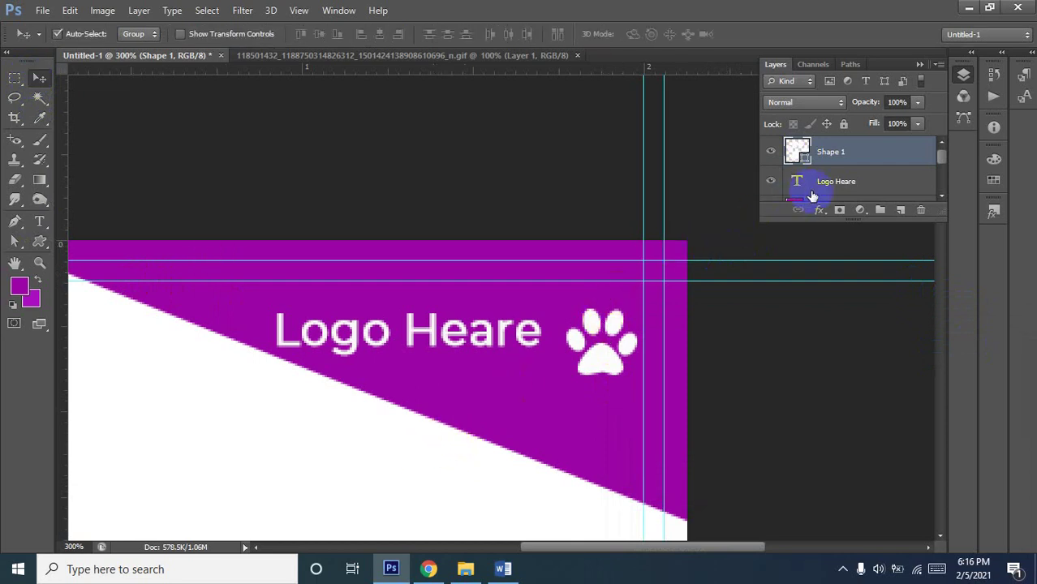
Group the Logo Heare text and paw shape layers (Ctrl+G) and rename the group 'Logo'
{"action": "left_click", "coordinate": [822, 187]}
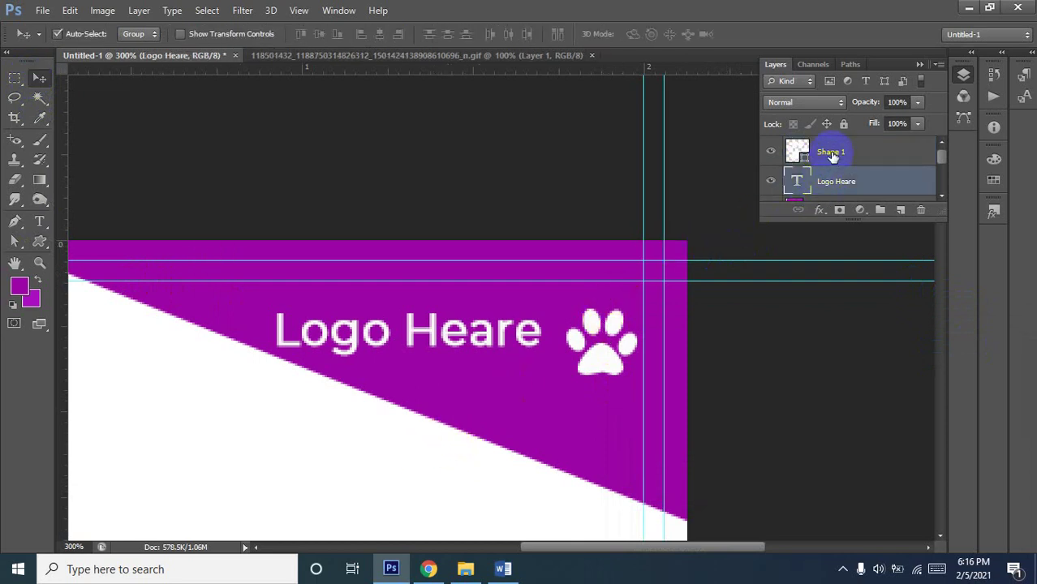
{"action": "left_click", "coordinate": [832, 154], "text": "shift"}
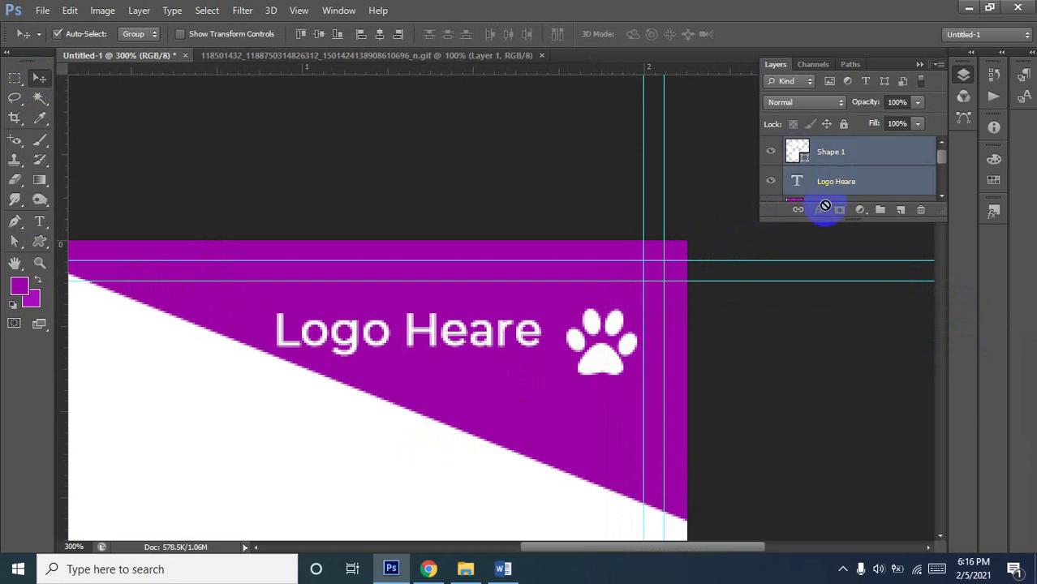
{"action": "key", "text": "ctrl+g"}
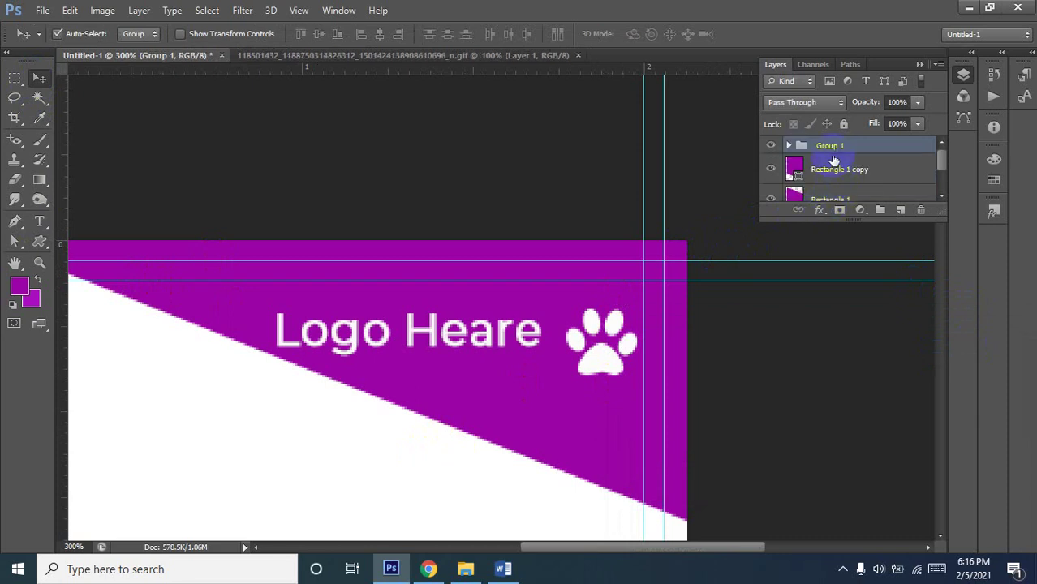
{"action": "right_click", "coordinate": [836, 150]}
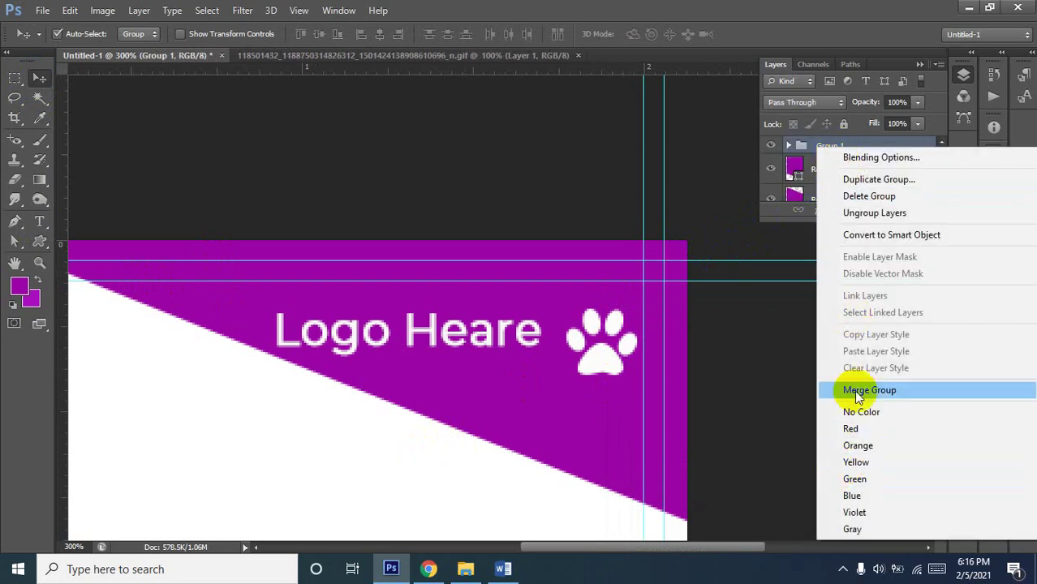
{"action": "left_click", "coordinate": [823, 145]}
{"action": "double_click", "coordinate": [831, 146]}
{"action": "type", "text": "Logo"}
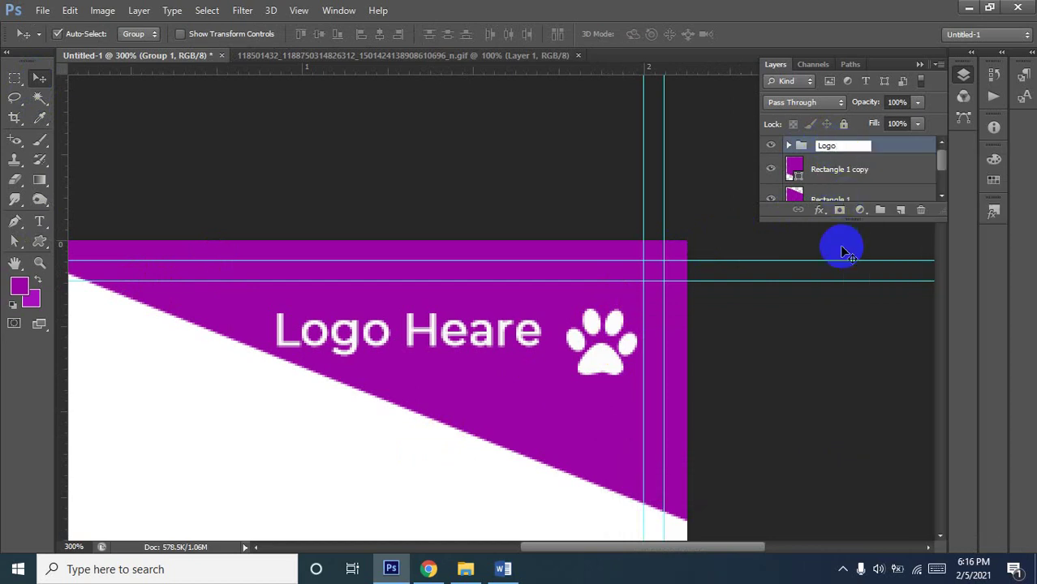
{"action": "left_click", "coordinate": [185, 474]}
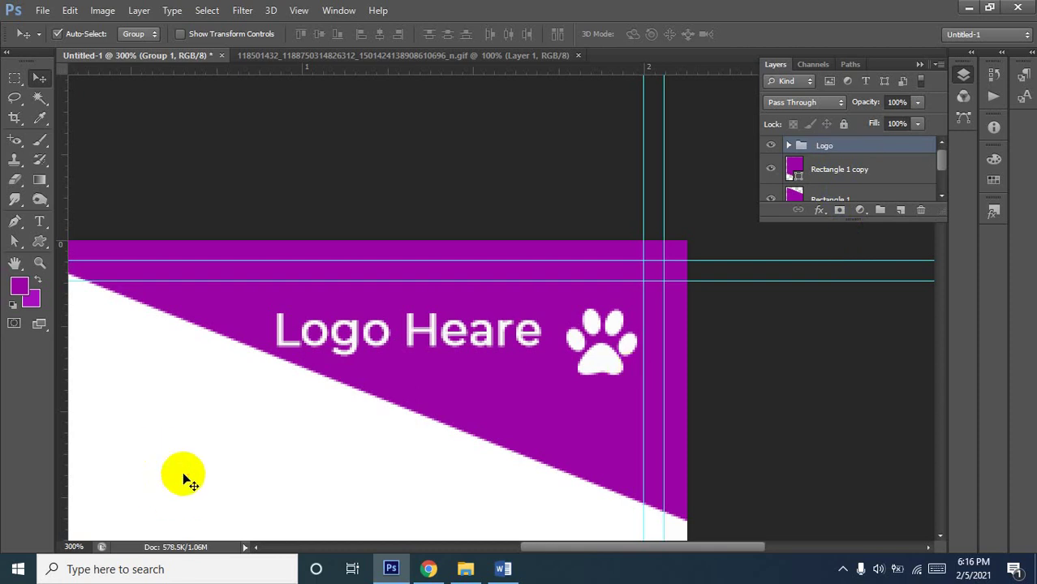
Zoom out and pan down to the lower purple area, then check the .gif reference banner
{"action": "left_click", "coordinate": [254, 412], "text": "ctrl+alt"}
{"action": "left_click_drag", "start_coordinate": [319, 381], "coordinate": [385, 199]}
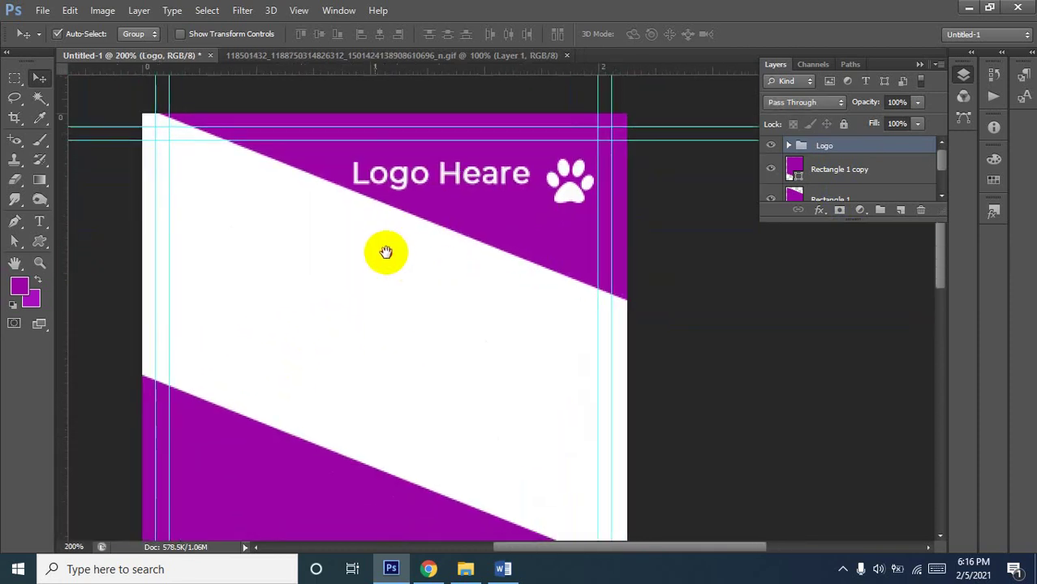
{"action": "mouse_move", "coordinate": [378, 374]}
{"action": "left_mouse_down"}
{"action": "mouse_move", "coordinate": [391, 222]}
{"action": "mouse_move", "coordinate": [380, 176]}
{"action": "left_mouse_up"}
{"action": "mouse_move", "coordinate": [339, 372]}
{"action": "left_mouse_down"}
{"action": "mouse_move", "coordinate": [336, 336]}
{"action": "mouse_move", "coordinate": [363, 297]}
{"action": "mouse_move", "coordinate": [354, 266]}
{"action": "left_mouse_up"}
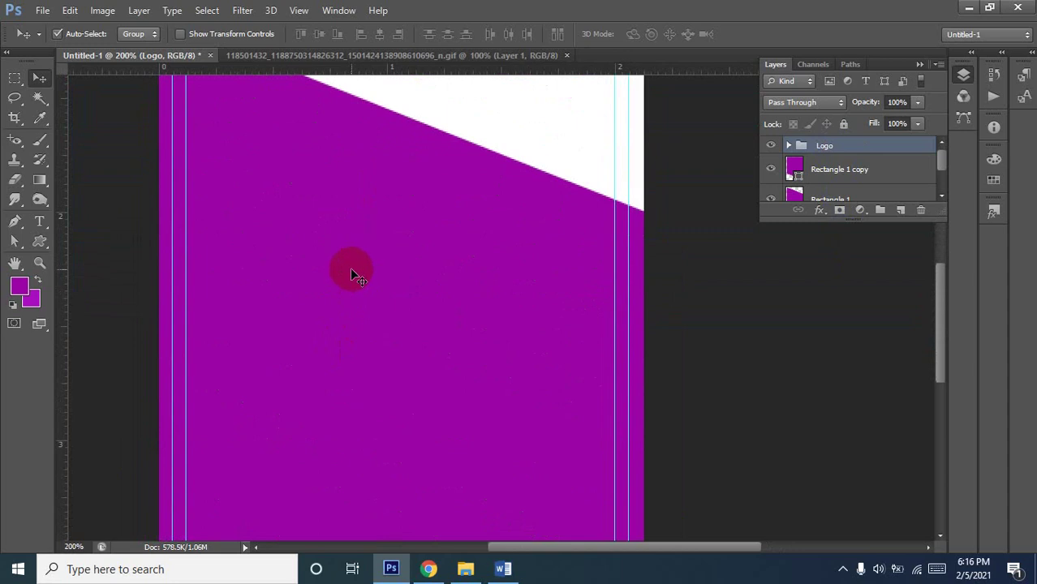
{"action": "left_click", "coordinate": [297, 55]}
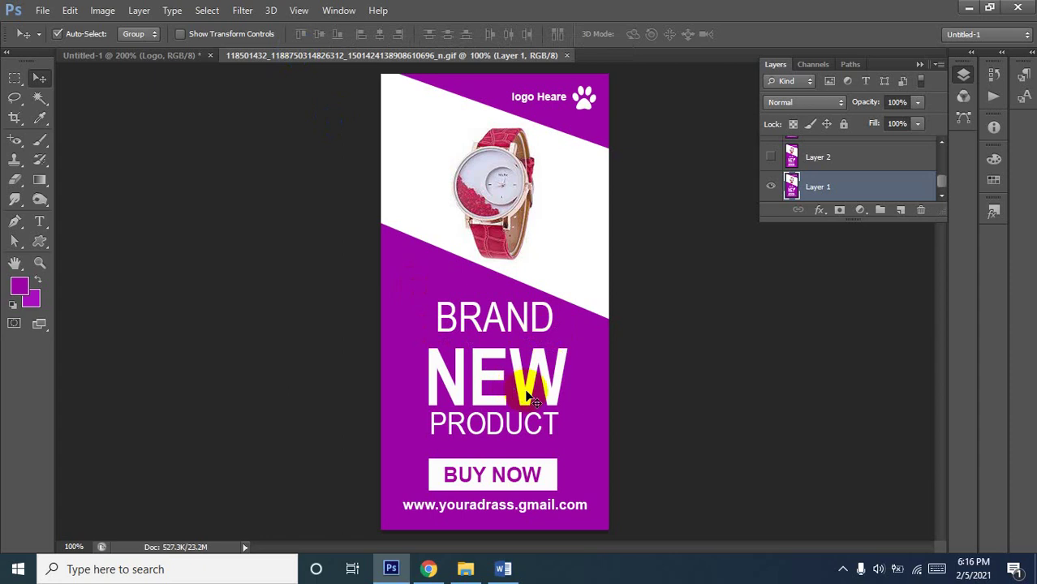
{"action": "left_click", "coordinate": [133, 62]}
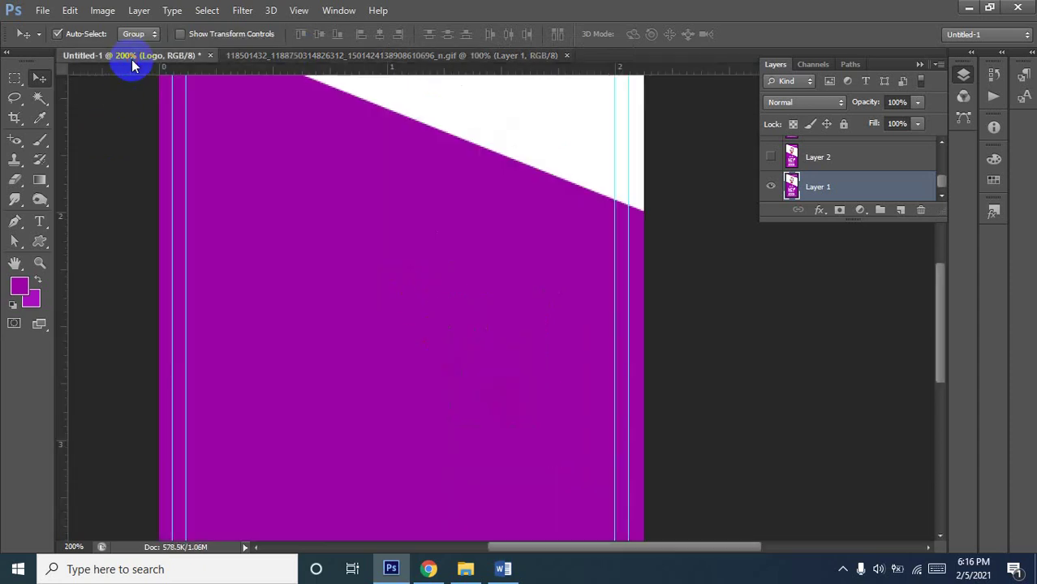
{"action": "left_click", "coordinate": [39, 221]}
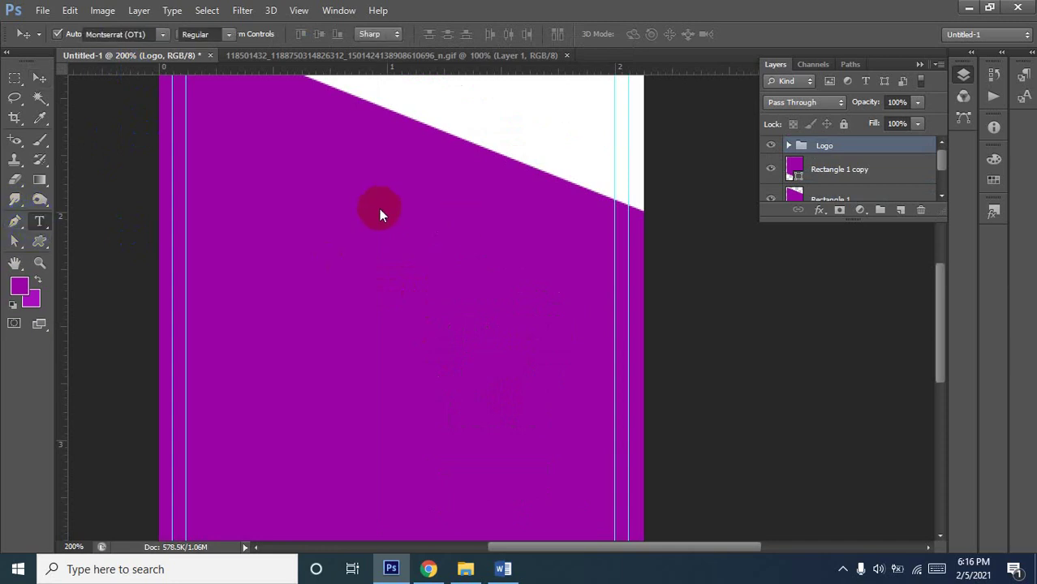
Type the white headline word BRAND in the lower purple area
{"action": "left_click", "coordinate": [277, 171]}
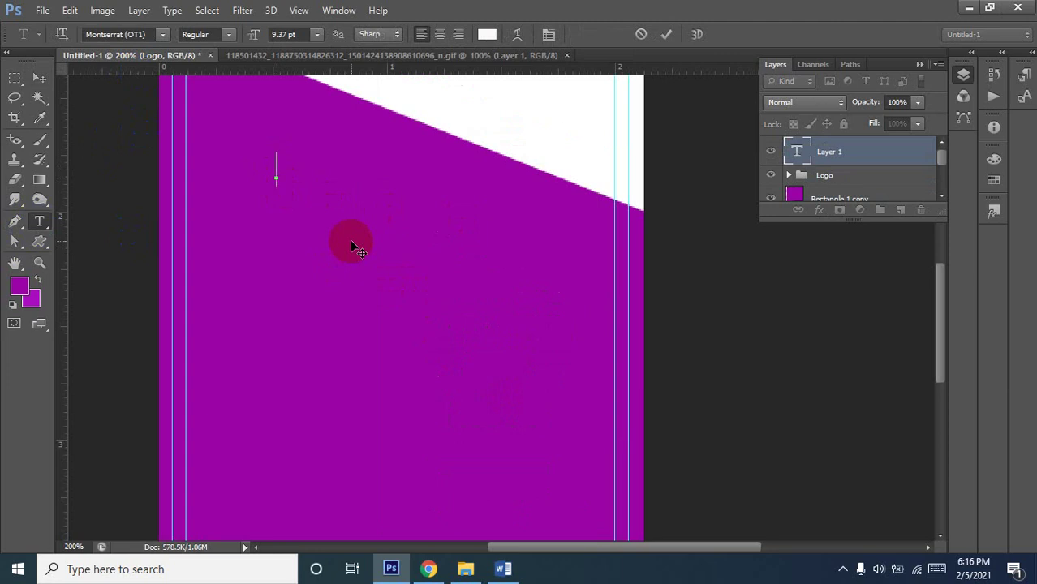
{"action": "type", "text": "B"}
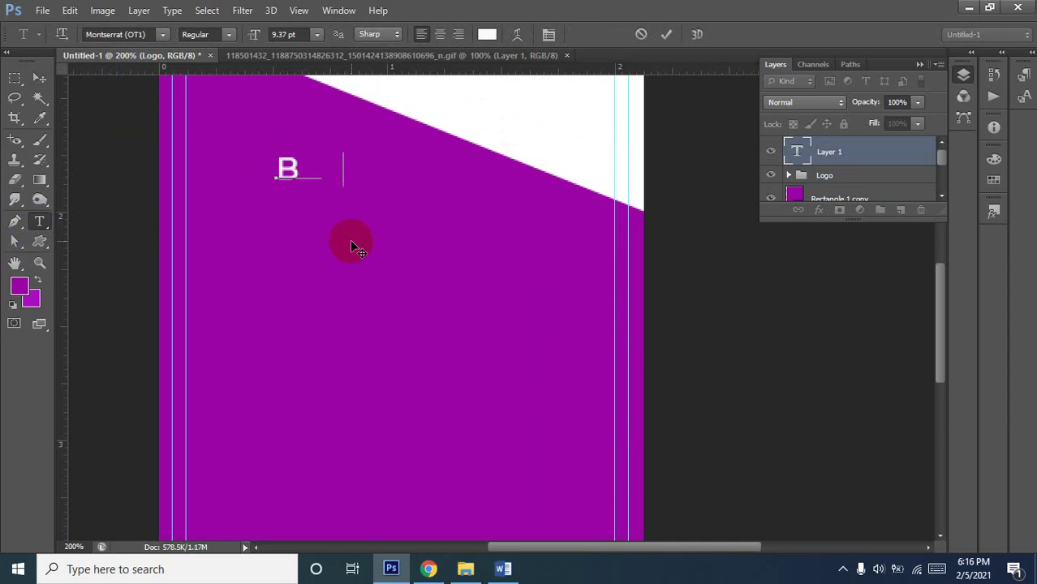
{"action": "type", "text": "  NT"}
{"action": "key", "text": "BackSpace"}
{"action": "type", "text": "D\\"}
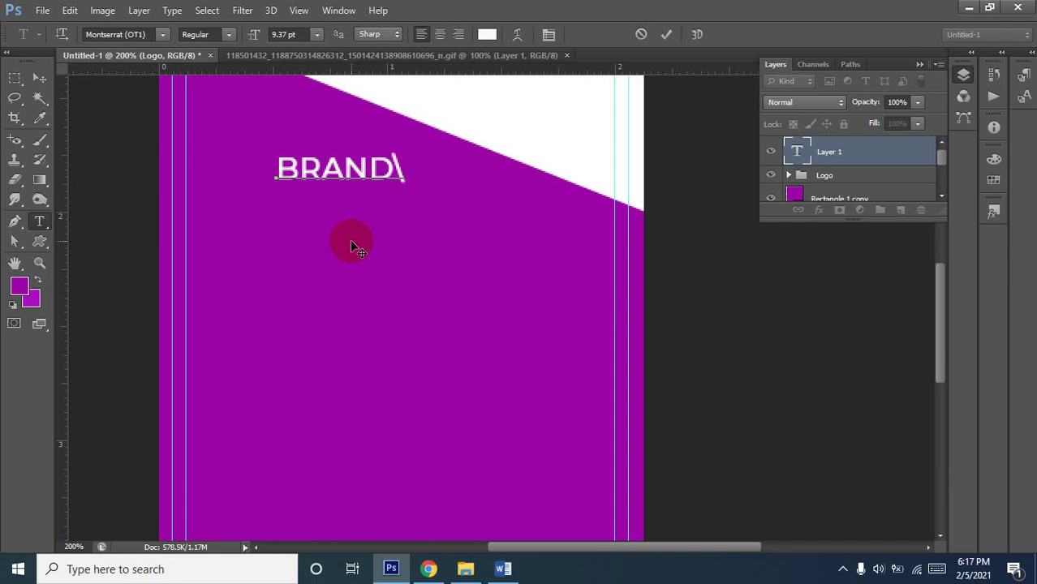
{"action": "key", "text": "BackSpace"}
{"action": "left_click", "coordinate": [350, 240]}
Duplicate BRAND below itself and change the copy to NEW
{"action": "left_click", "coordinate": [40, 77]}
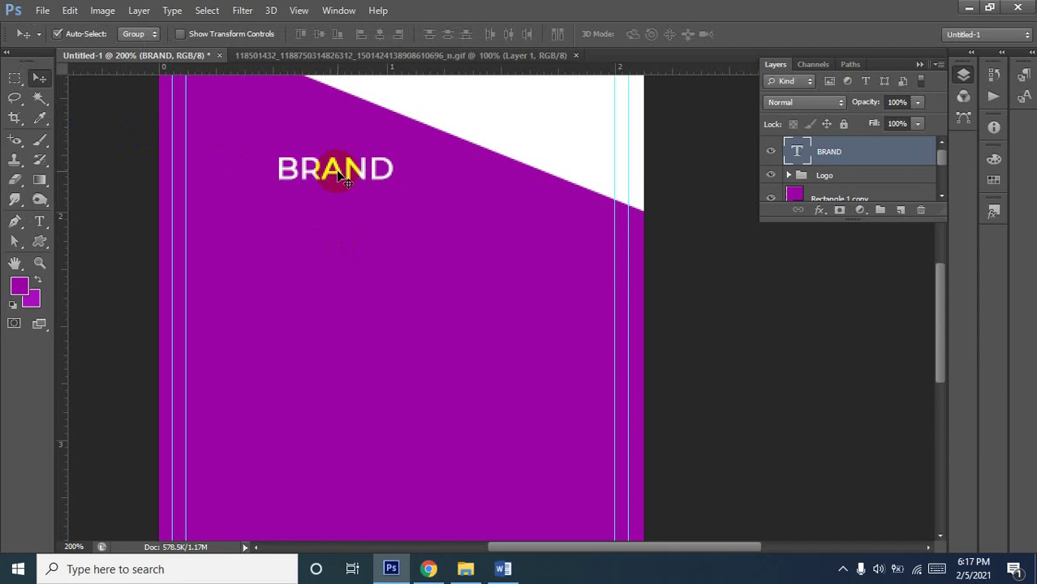
{"action": "left_click_drag", "start_coordinate": [346, 180], "coordinate": [336, 208]}
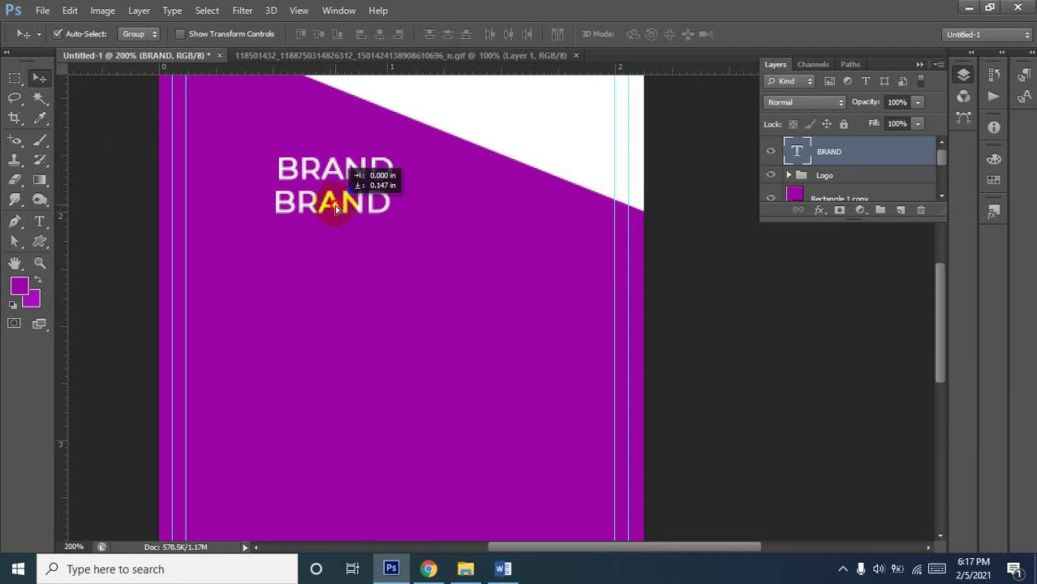
{"action": "left_click_drag", "start_coordinate": [336, 209], "coordinate": [249, 226]}
{"action": "left_click", "coordinate": [40, 219]}
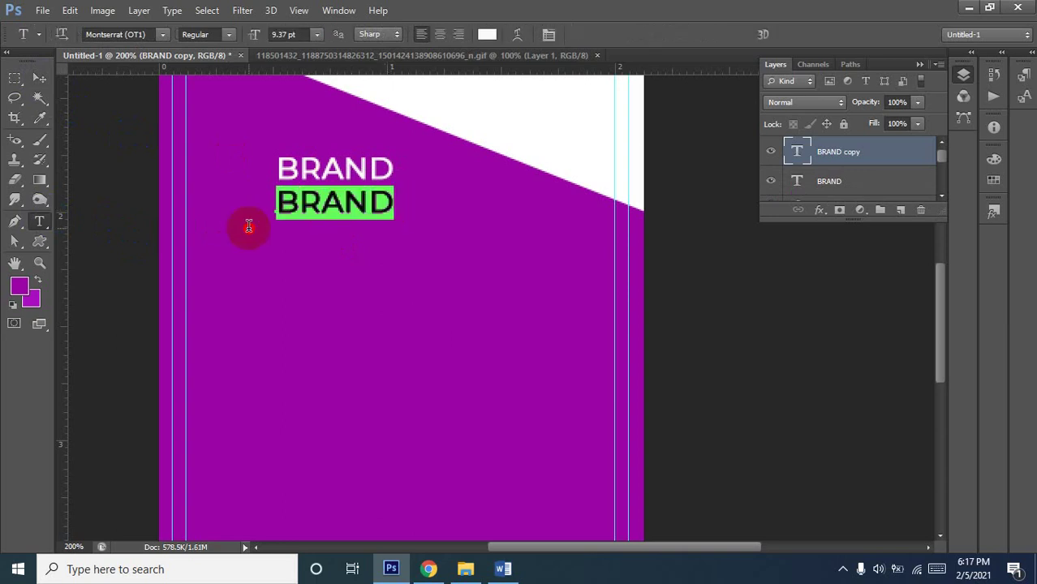
{"action": "key", "text": "Right"}
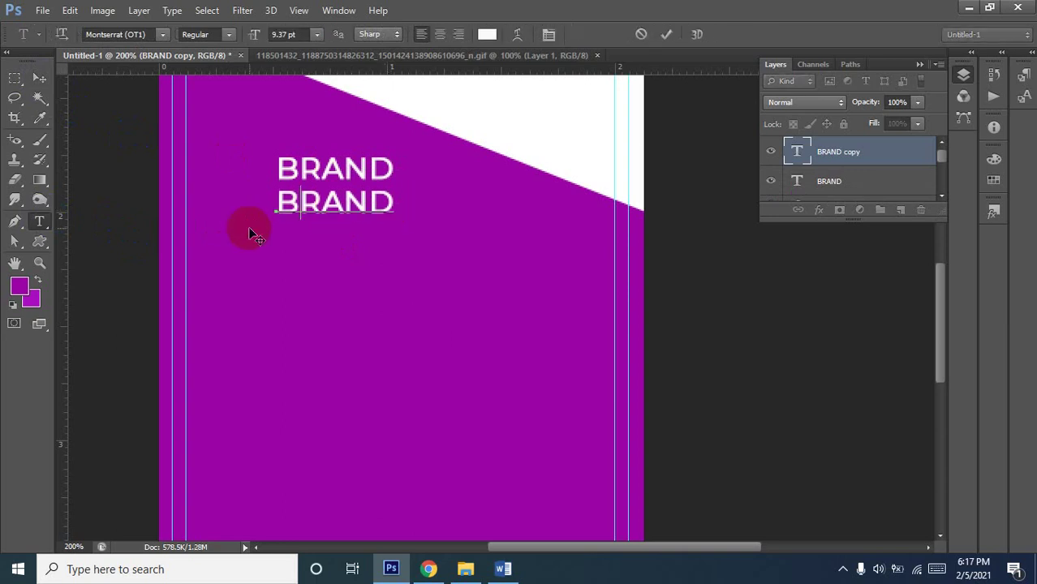
{"action": "type", "text": "NEW"}
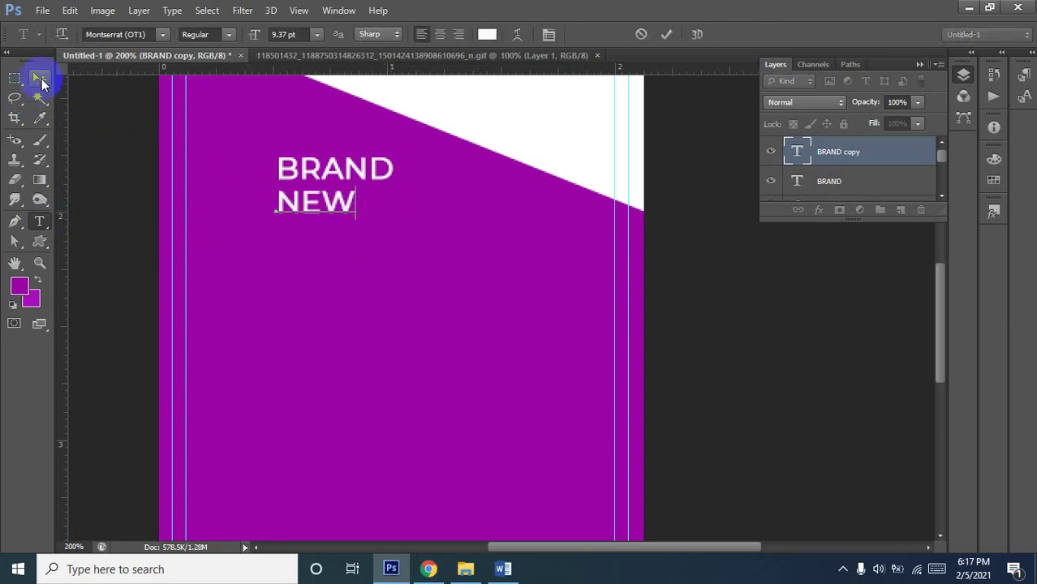
{"action": "left_click", "coordinate": [39, 77]}
{"action": "key", "text": "ctrl+Return"}
{"action": "key", "text": "v"}
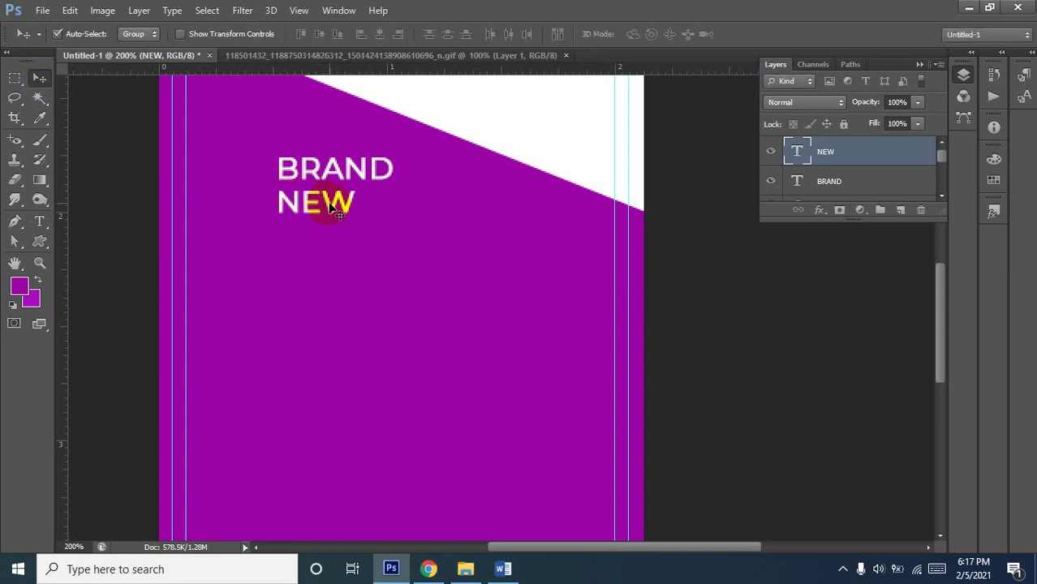
Duplicate NEW below itself and change the copy to PRODUCT
{"action": "left_click_drag", "start_coordinate": [331, 208], "coordinate": [331, 245]}
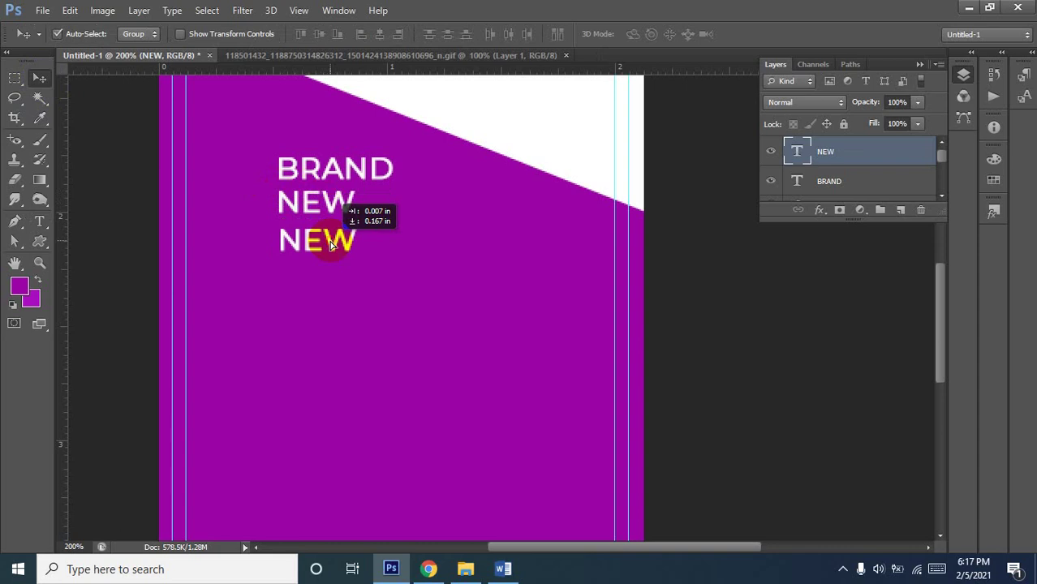
{"action": "left_click", "coordinate": [39, 221]}
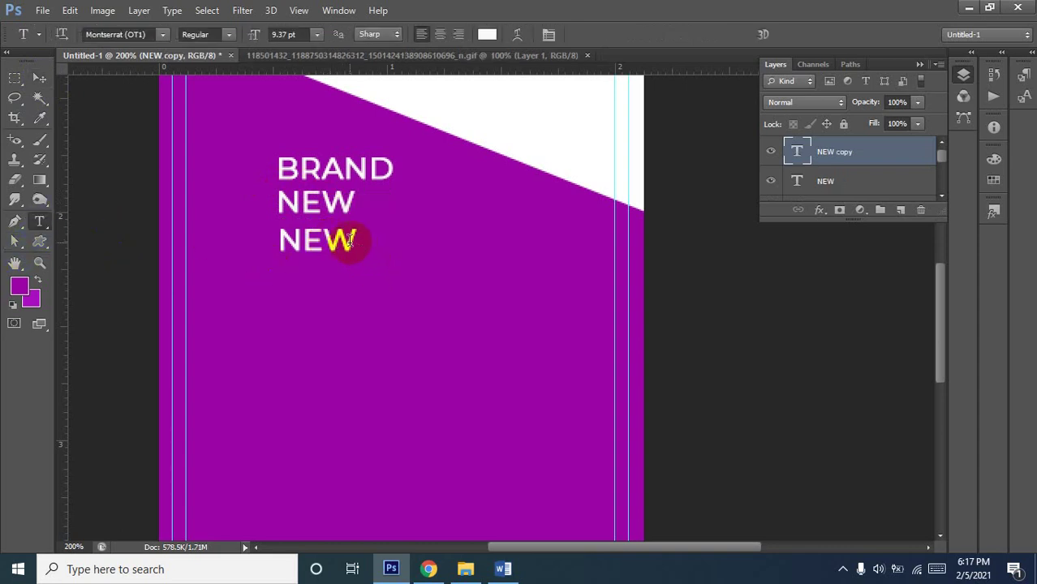
{"action": "left_click_drag", "start_coordinate": [347, 240], "coordinate": [241, 261]}
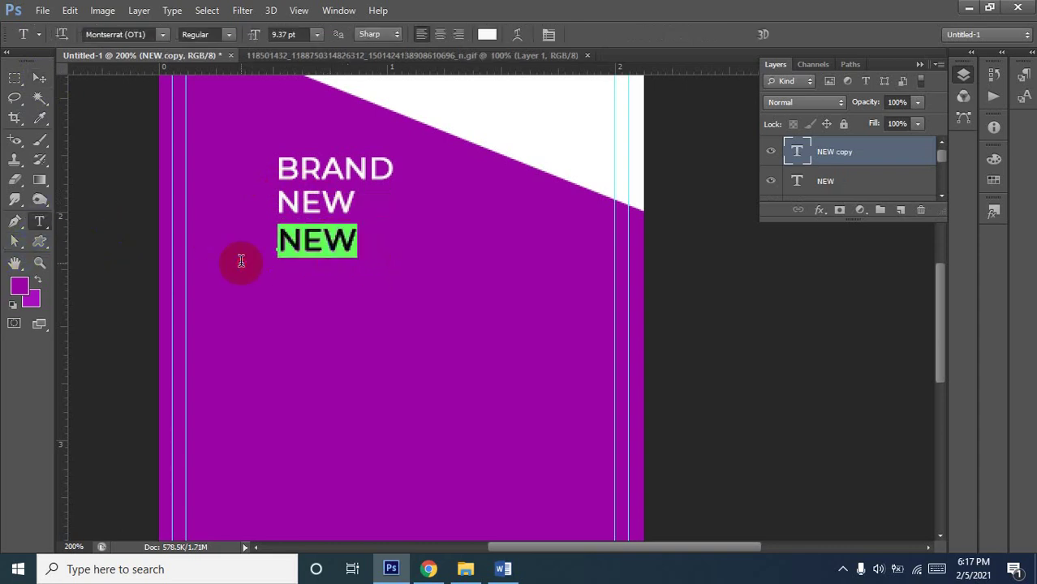
{"action": "type", "text": "P"}
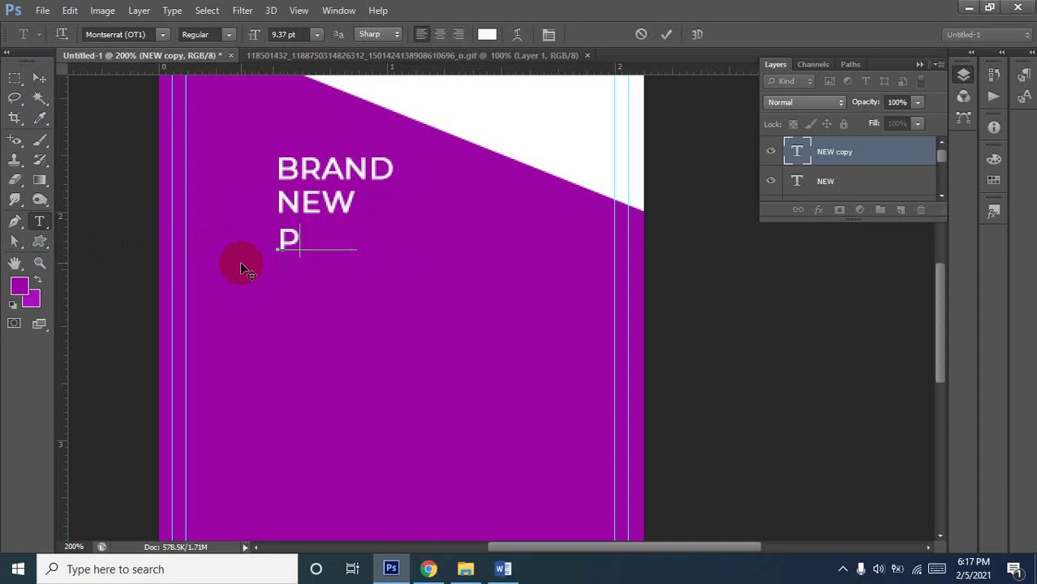
{"action": "type", "text": "RO"}
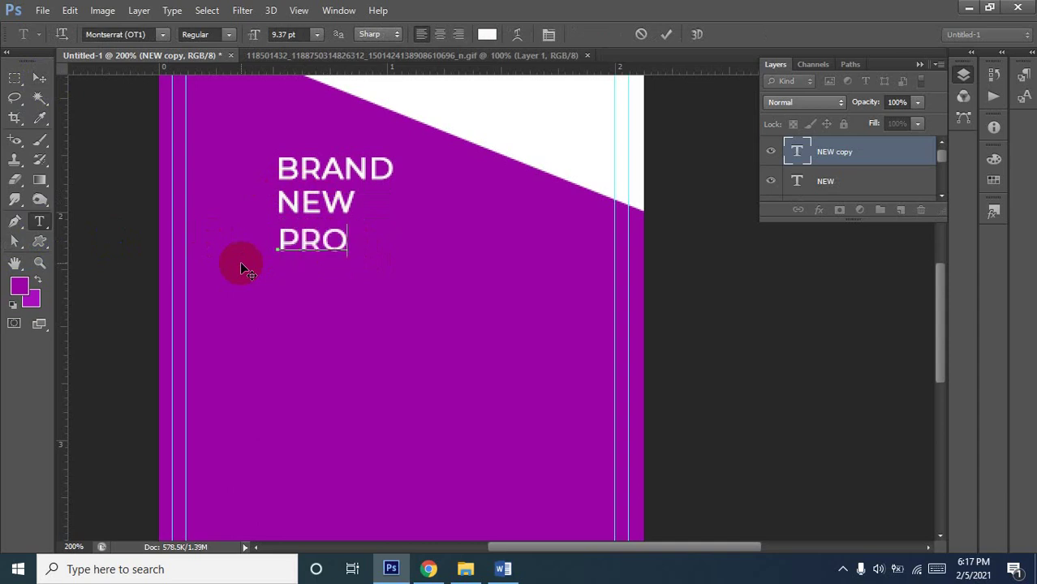
{"action": "type", "text": " CT"}
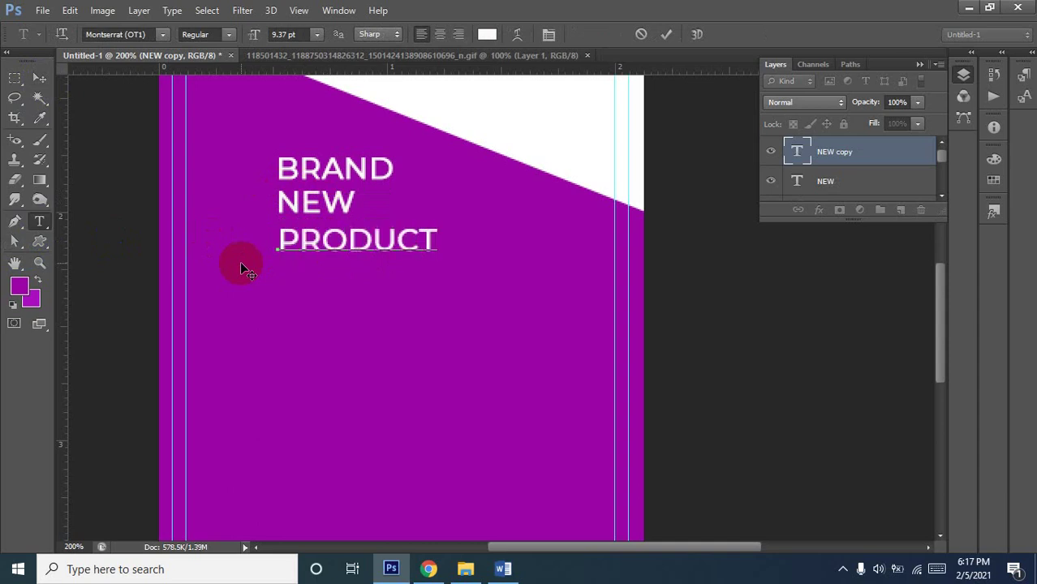
{"action": "left_click", "coordinate": [36, 78]}
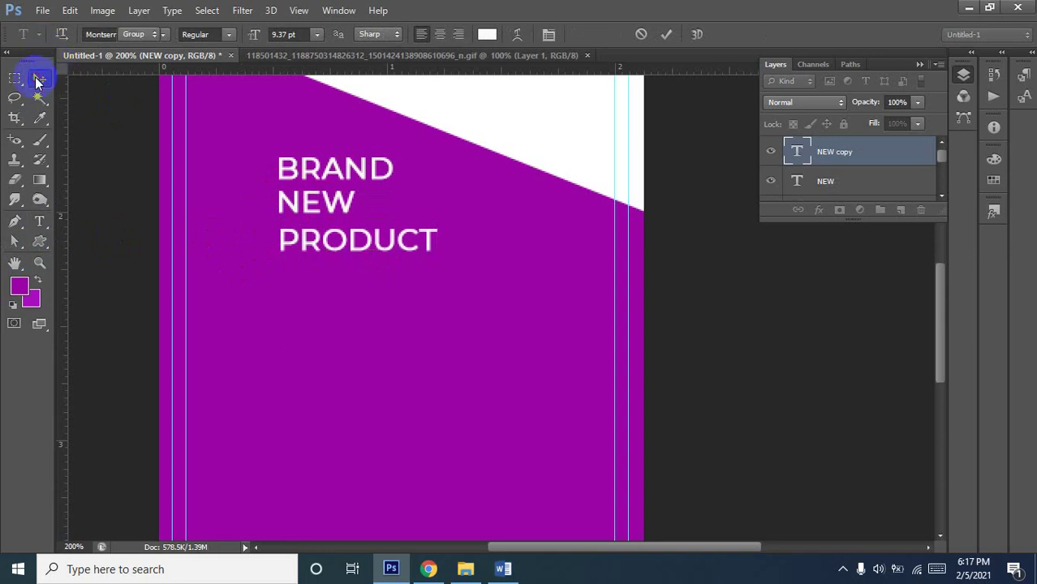
Compare with the reference, then scale BRAND up about 2.5 times and reposition it
{"action": "left_click", "coordinate": [351, 56]}
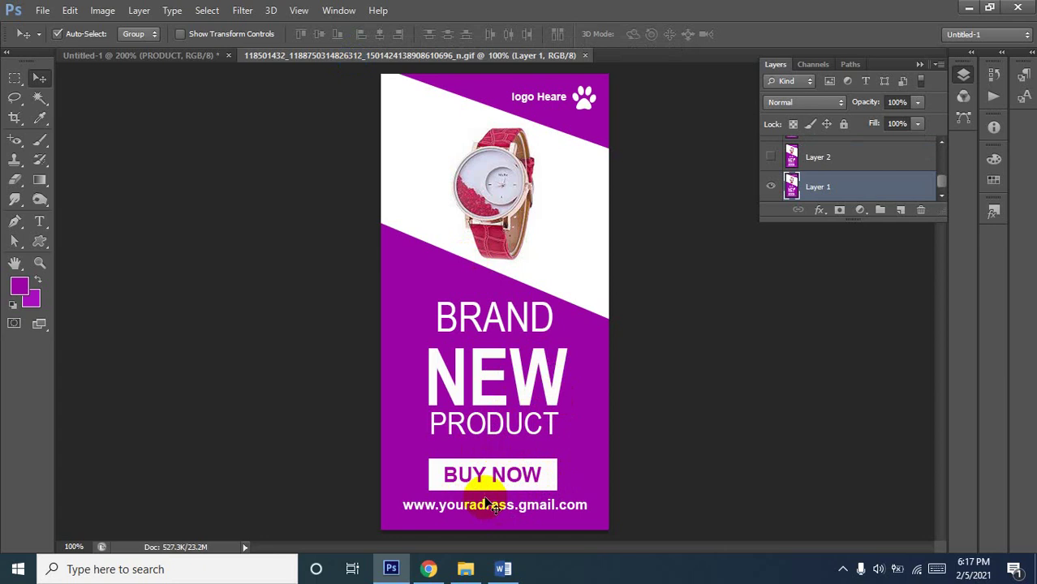
{"action": "left_click", "coordinate": [140, 58]}
{"action": "left_click", "coordinate": [306, 239]}
{"action": "left_click_drag", "start_coordinate": [393, 182], "coordinate": [429, 169]}
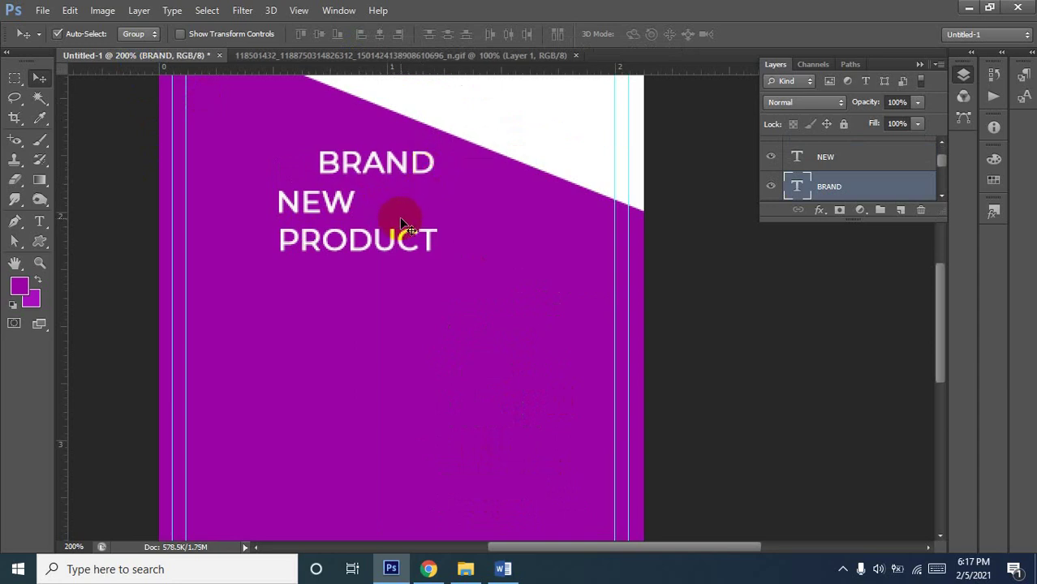
{"action": "key", "text": "ctrl+t"}
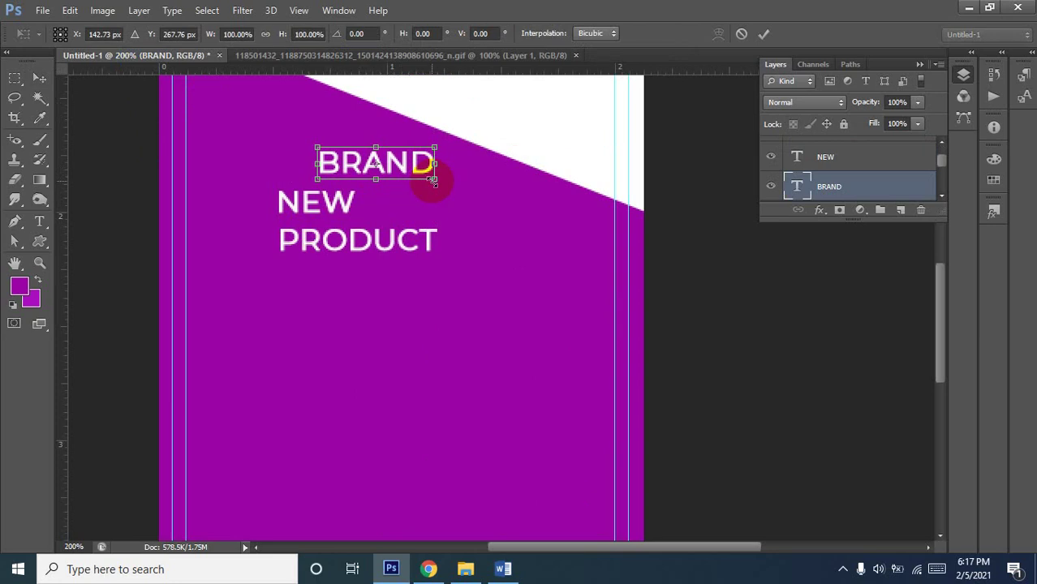
{"action": "left_click_drag", "start_coordinate": [460, 205], "coordinate": [513, 227]}
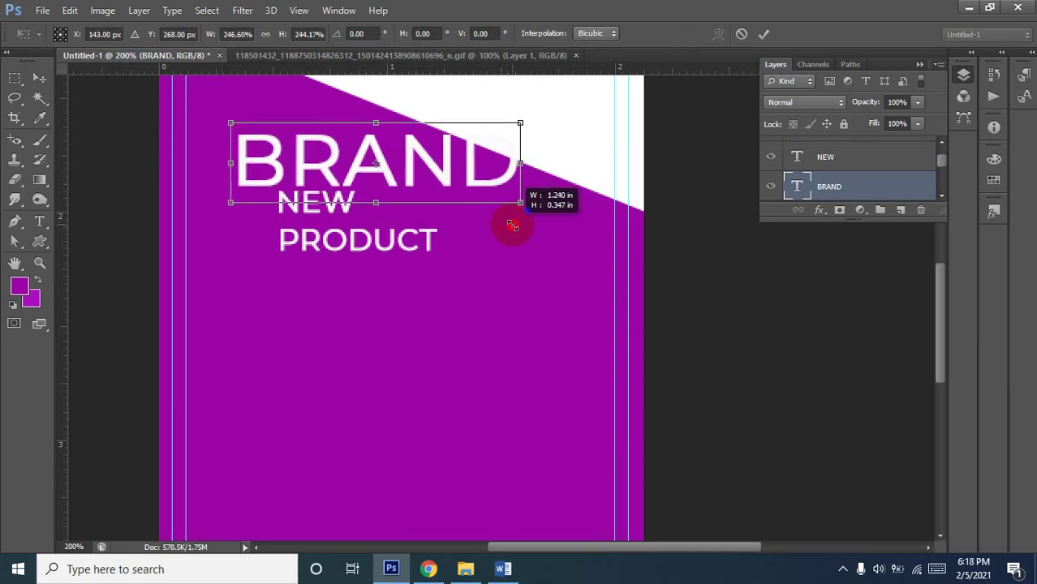
{"action": "double_click", "coordinate": [410, 169]}
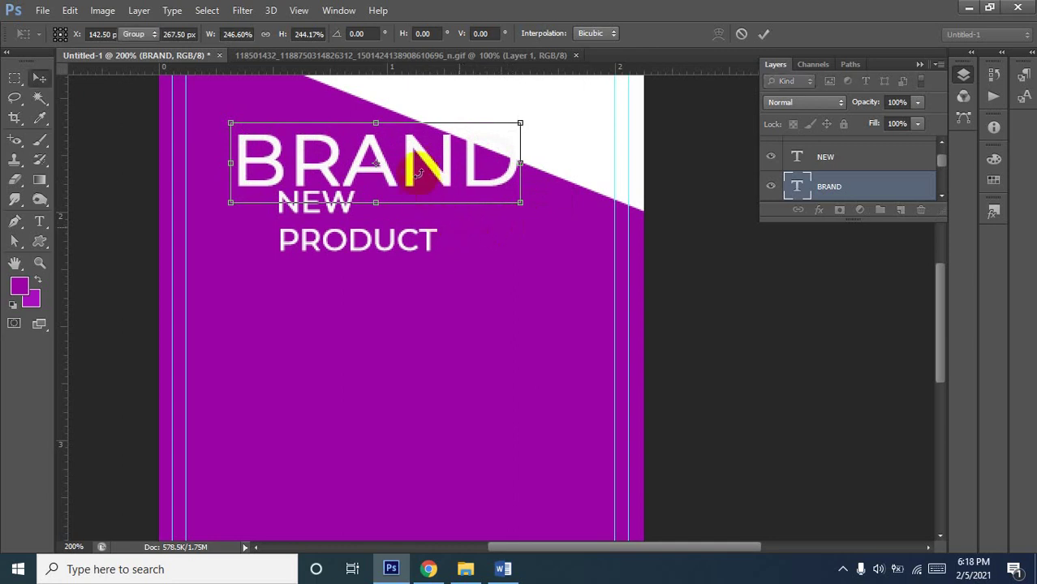
{"action": "left_click_drag", "start_coordinate": [410, 169], "coordinate": [406, 180]}
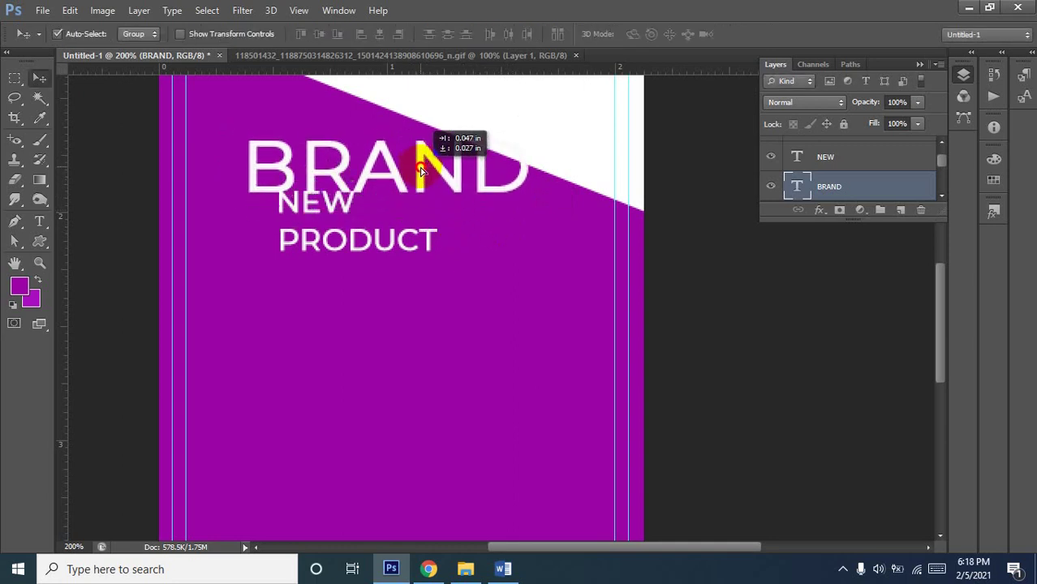
Move NEW and PRODUCT lower beneath BRAND, adjust BRAND, and view the reference banner
{"action": "mouse_move", "coordinate": [336, 203]}
{"action": "left_mouse_down"}
{"action": "mouse_move", "coordinate": [367, 297]}
{"action": "mouse_move", "coordinate": [380, 297]}
{"action": "left_mouse_up"}
{"action": "mouse_move", "coordinate": [370, 243]}
{"action": "left_mouse_down"}
{"action": "mouse_move", "coordinate": [369, 333]}
{"action": "mouse_move", "coordinate": [383, 363]}
{"action": "left_mouse_up"}
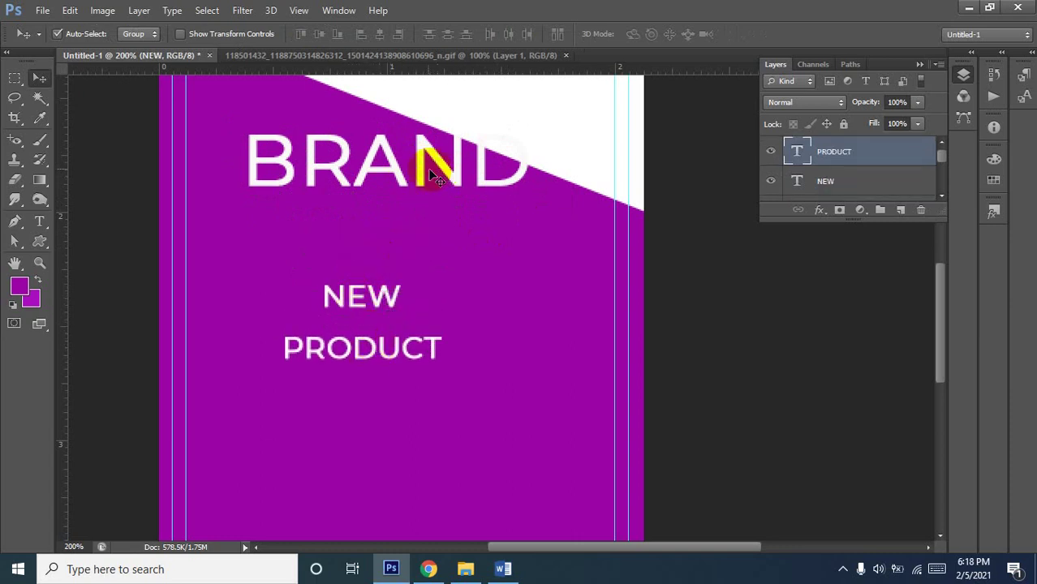
{"action": "left_click_drag", "start_coordinate": [437, 175], "coordinate": [439, 213]}
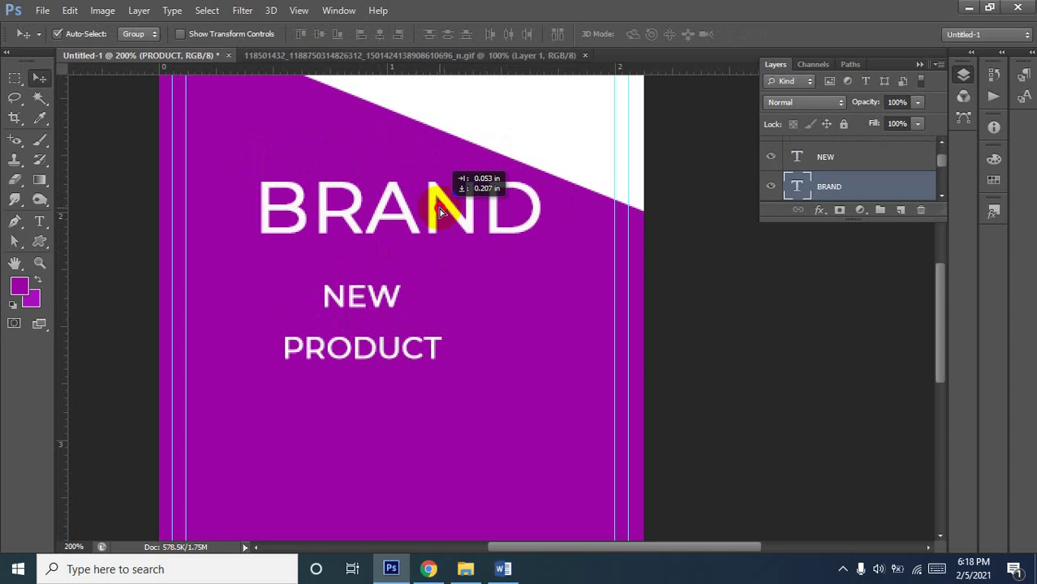
{"action": "left_click_drag", "start_coordinate": [439, 213], "coordinate": [439, 211]}
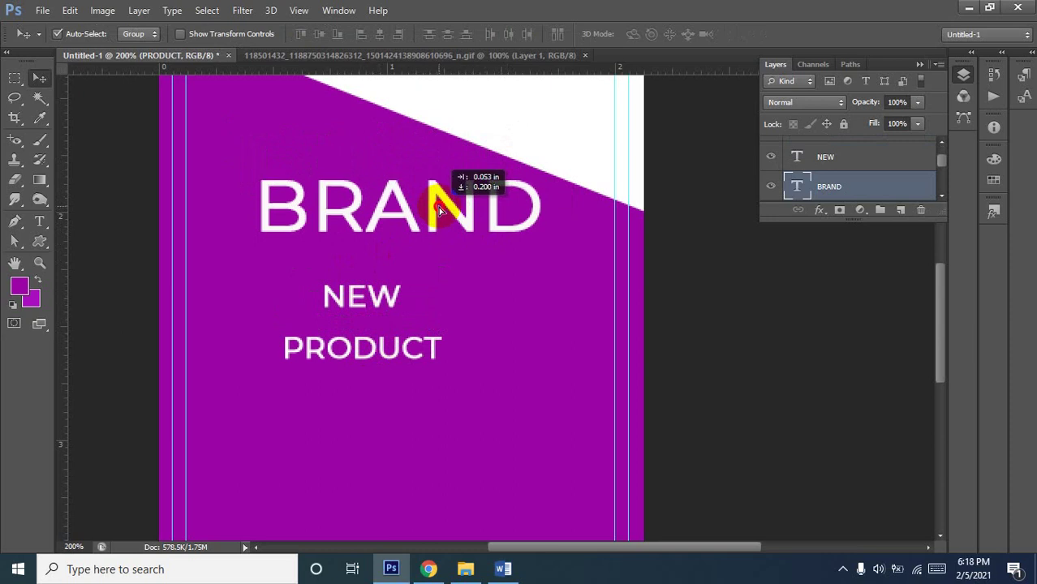
{"action": "left_click", "coordinate": [394, 54]}
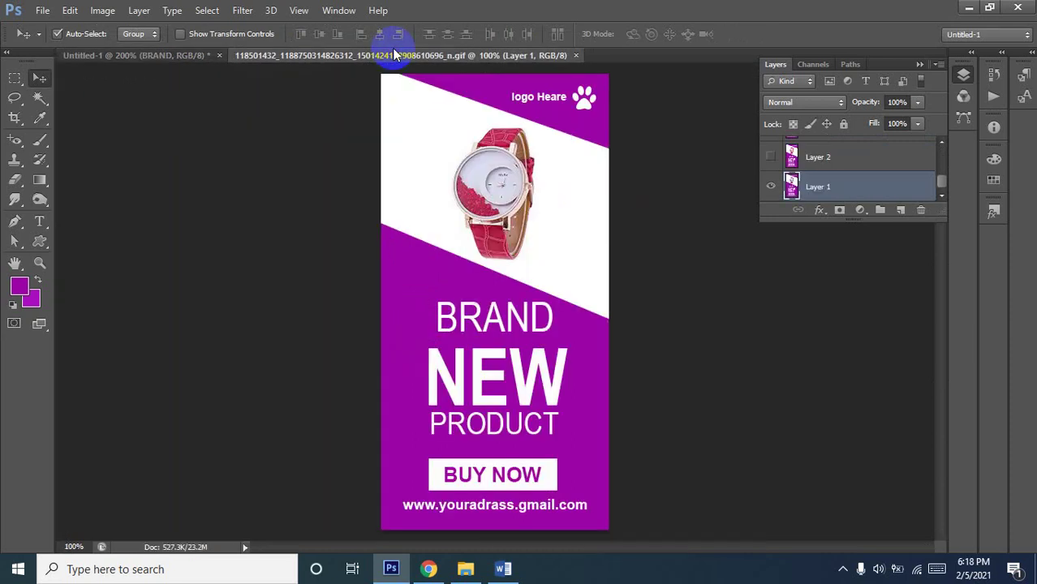
Move BRAND down slightly, zoom to see the whole banner, and compare with the reference
{"action": "left_click", "coordinate": [126, 55]}
{"action": "left_click", "coordinate": [375, 235]}
{"action": "mouse_move", "coordinate": [411, 219]}
{"action": "left_mouse_down"}
{"action": "mouse_move", "coordinate": [406, 226]}
{"action": "mouse_move", "coordinate": [397, 215]}
{"action": "left_mouse_up"}
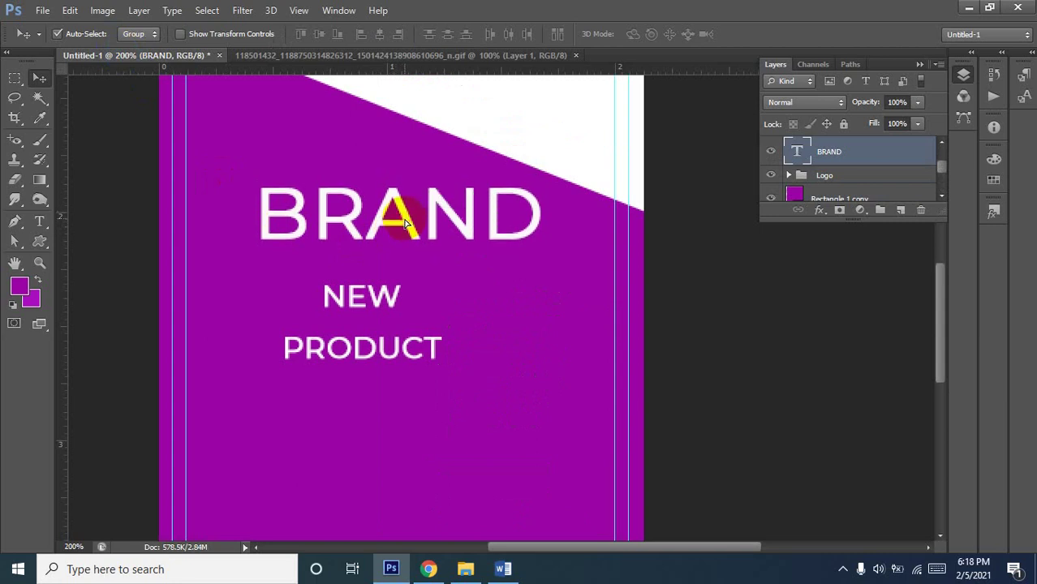
{"action": "left_click", "coordinate": [398, 191], "text": "alt"}
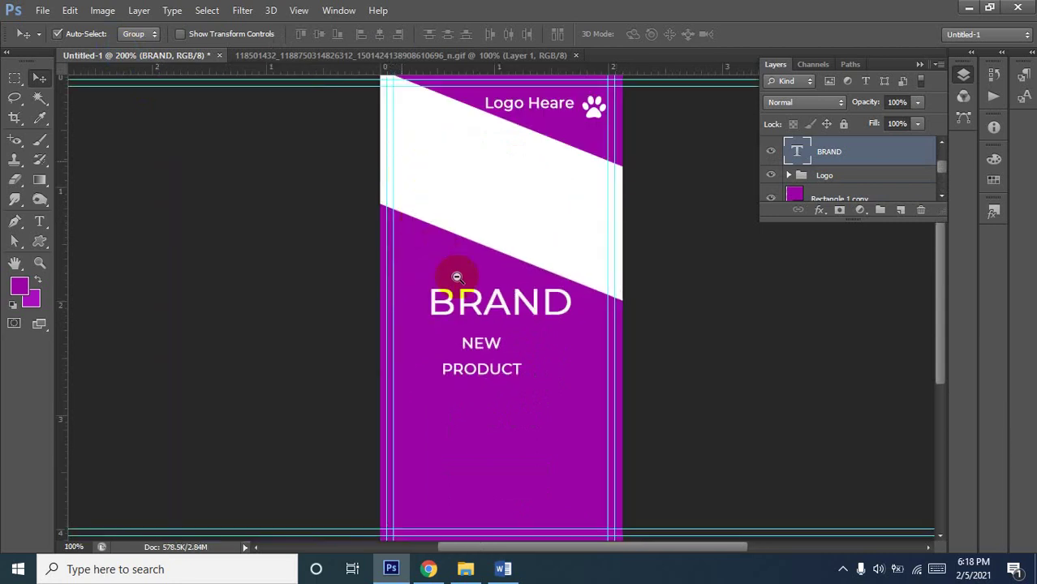
{"action": "left_click", "coordinate": [453, 271], "text": "alt"}
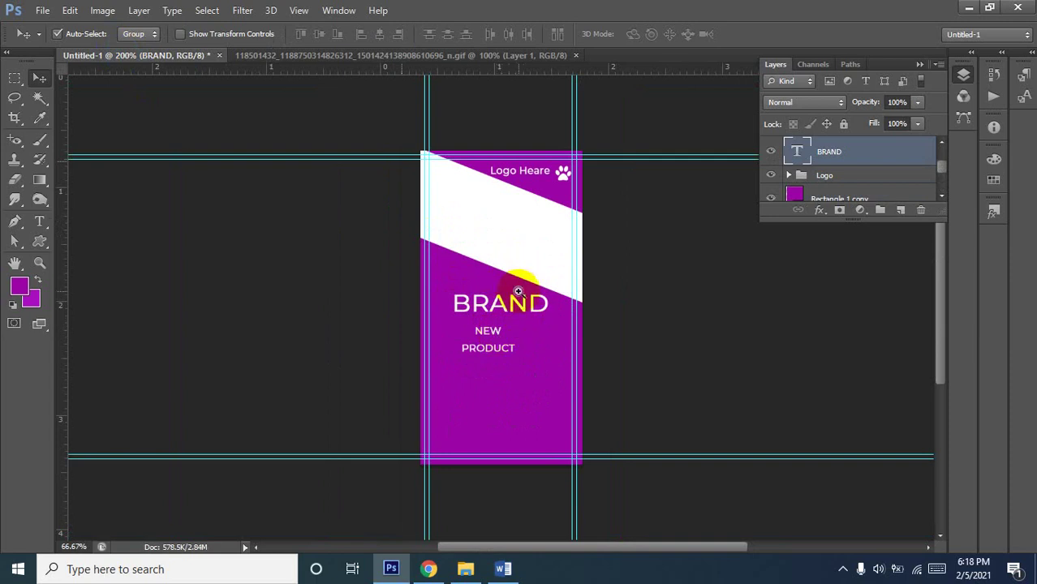
{"action": "left_click", "coordinate": [518, 291]}
{"action": "left_click", "coordinate": [363, 57]}
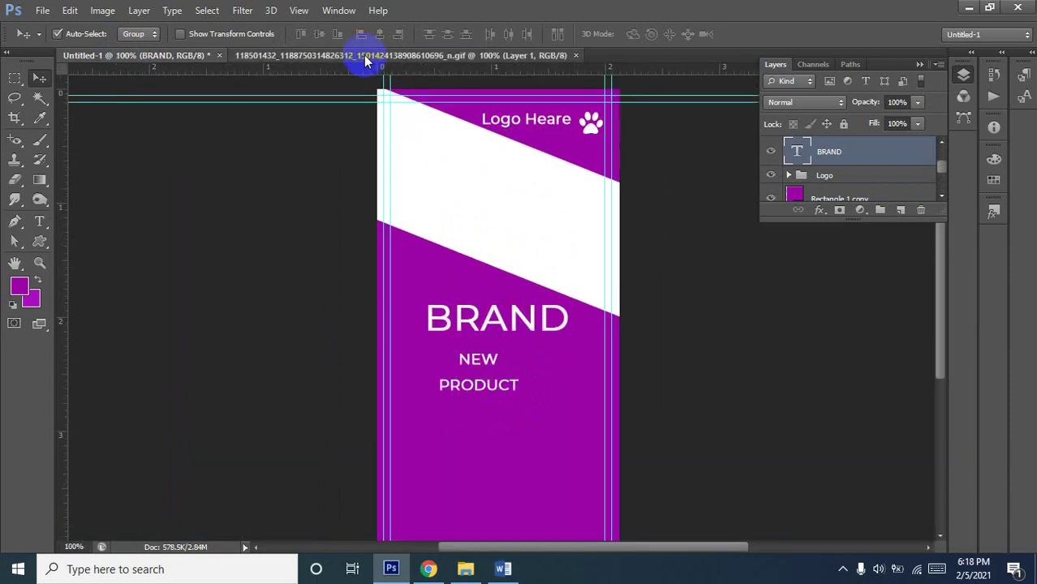
{"action": "left_click", "coordinate": [116, 55]}
Narrow BRAND to about 84% width and shift it right to centre it
{"action": "left_click", "coordinate": [499, 308]}
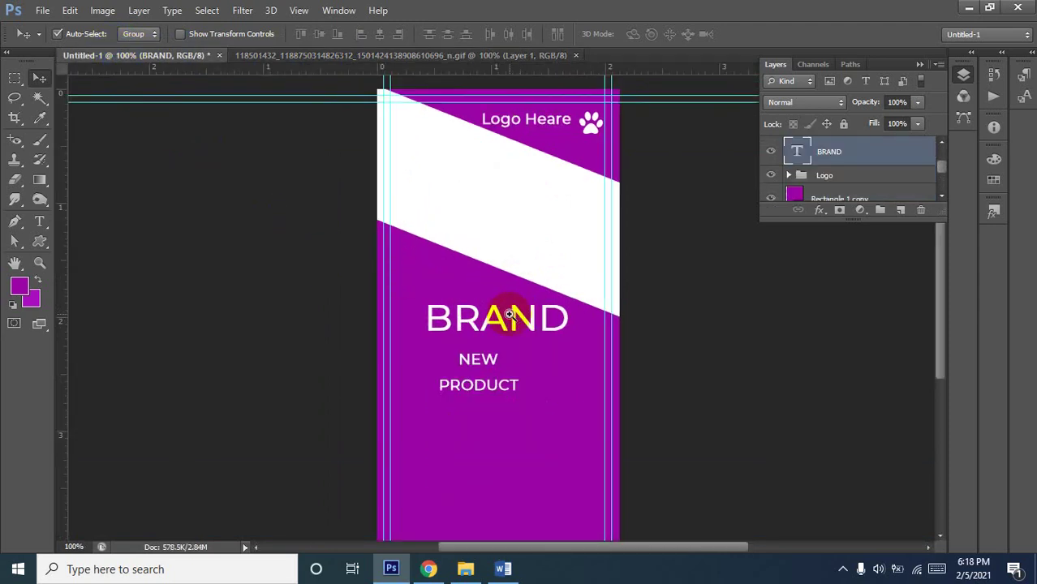
{"action": "scroll", "coordinate": [509, 314], "scroll_direction": "up", "scroll_amount": 1}
{"action": "scroll", "coordinate": [523, 304], "scroll_direction": "up", "scroll_amount": 1}
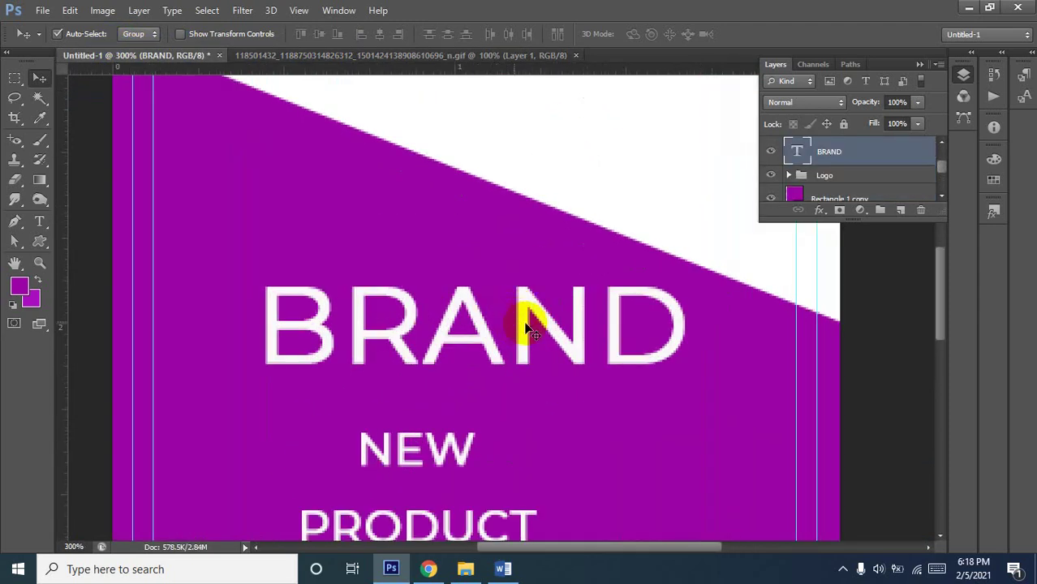
{"action": "key", "text": "ctrl+t"}
{"action": "left_click_drag", "start_coordinate": [688, 330], "coordinate": [618, 347]}
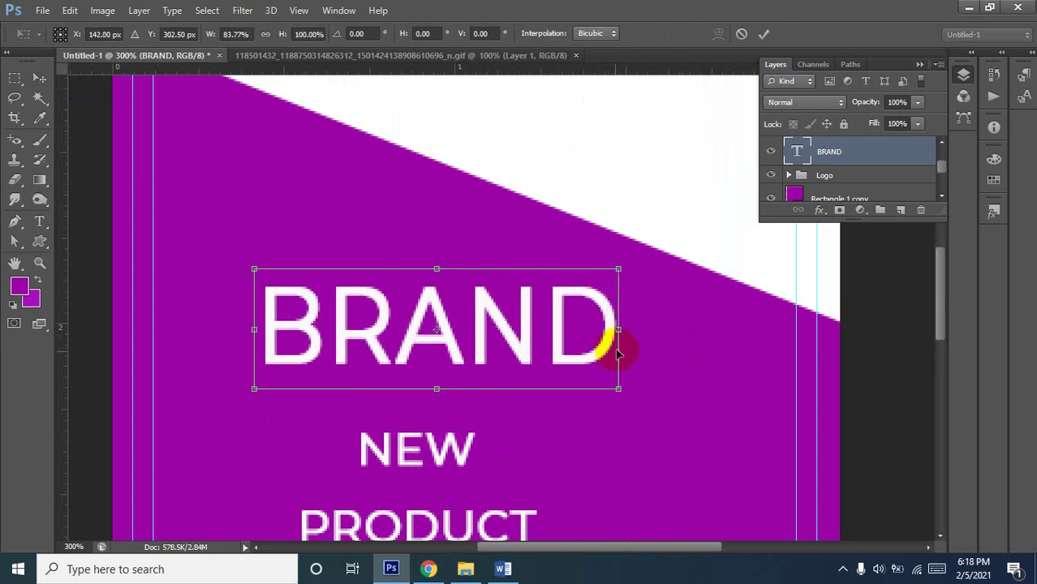
{"action": "key", "text": "Return"}
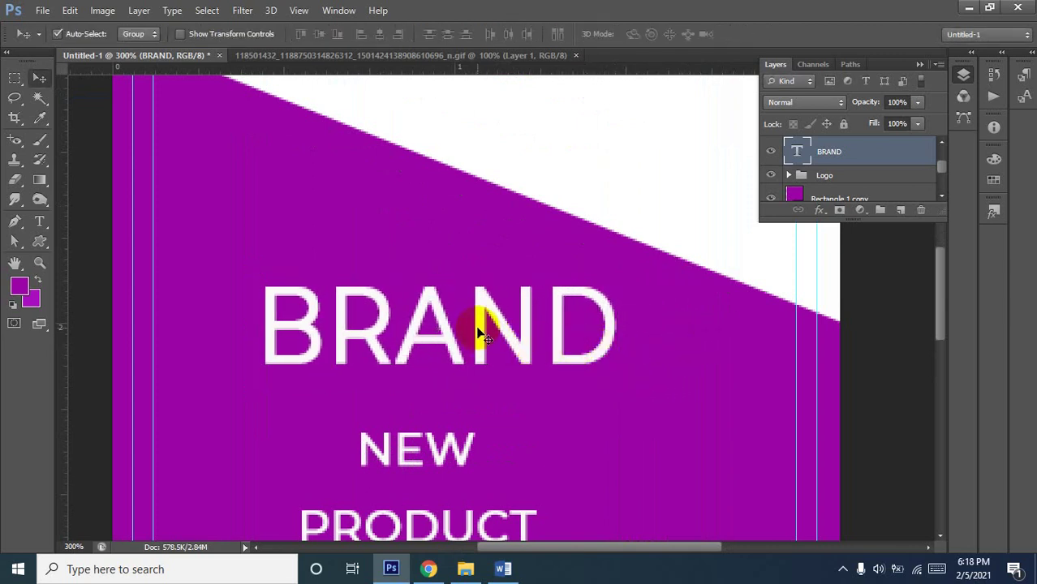
{"action": "left_click_drag", "start_coordinate": [485, 331], "coordinate": [491, 325]}
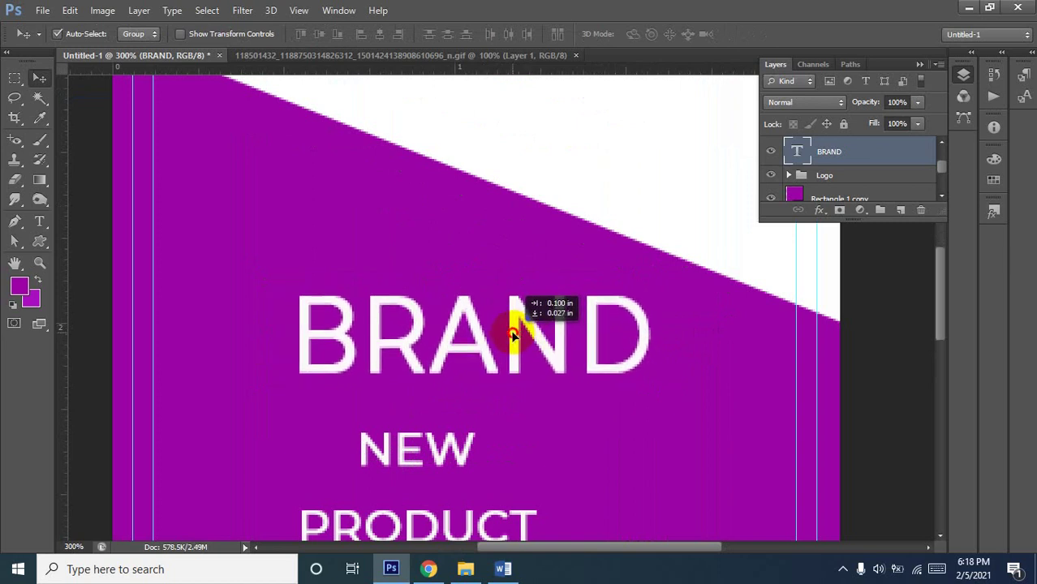
{"action": "left_click_drag", "start_coordinate": [491, 325], "coordinate": [517, 328]}
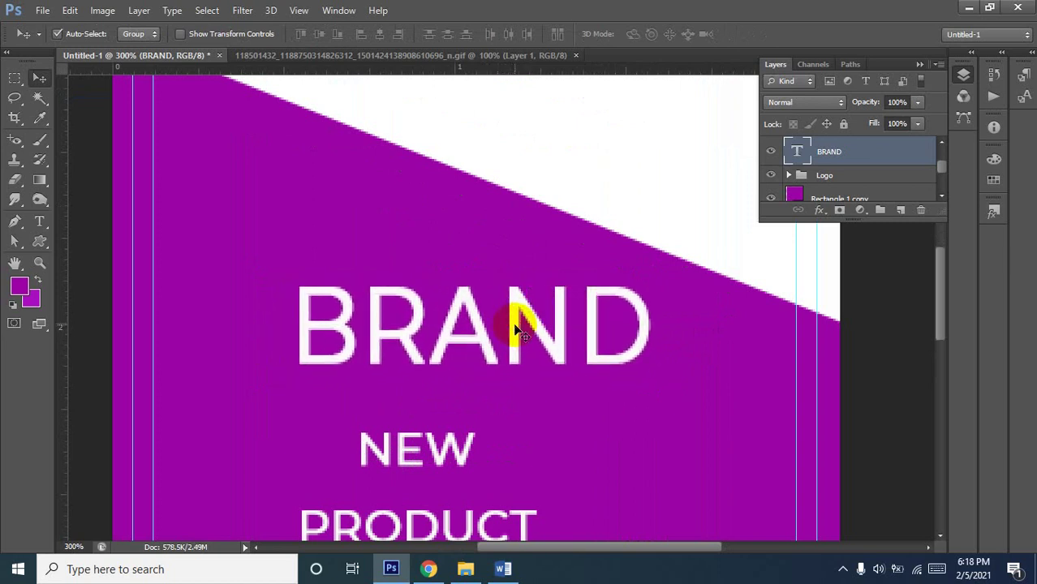
Scale NEW up to about three times its size and centre it under BRAND
{"action": "left_click", "coordinate": [447, 454]}
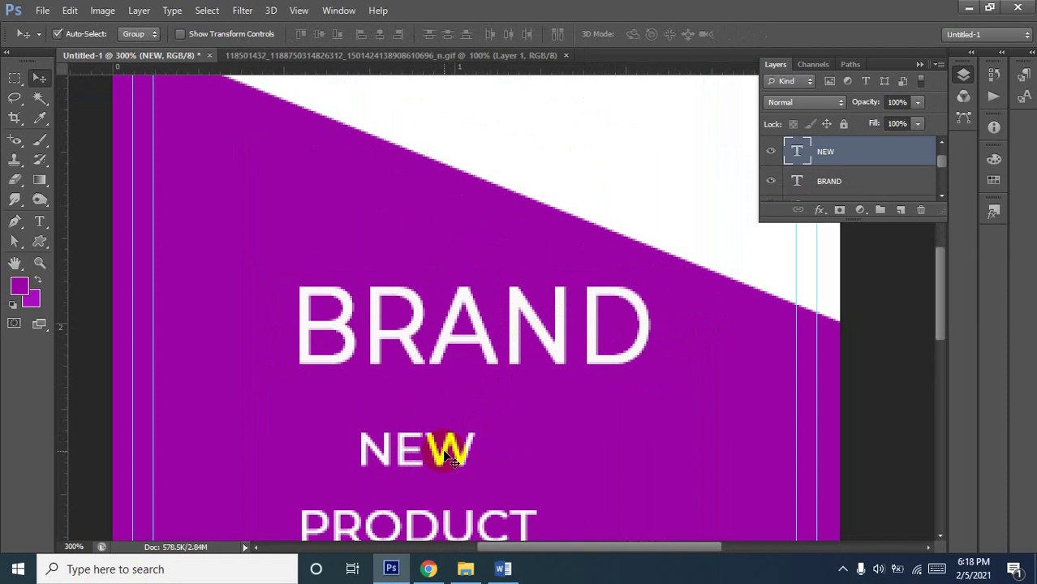
{"action": "key", "text": "ctrl+t"}
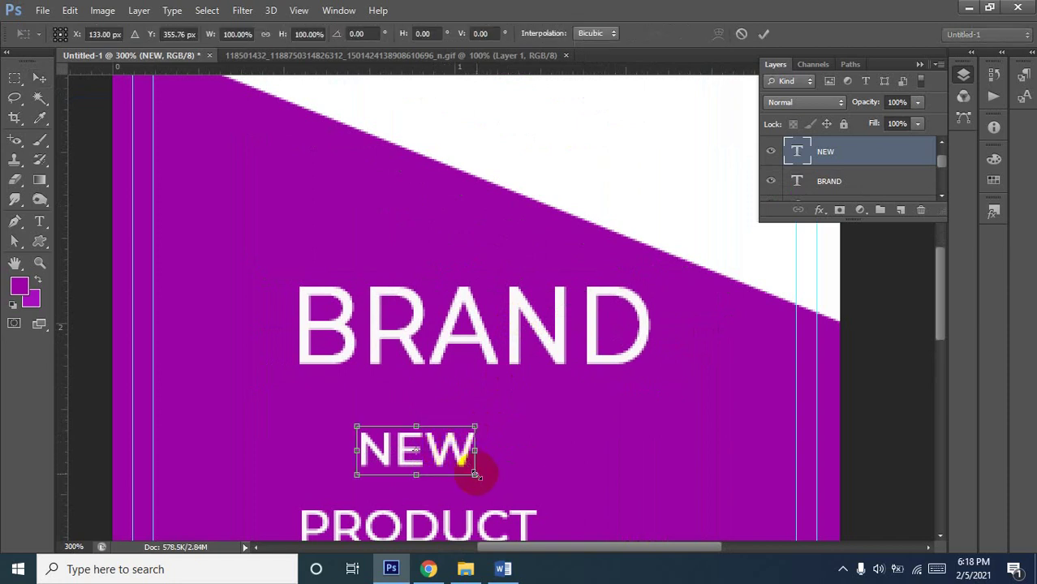
{"action": "left_click_drag", "start_coordinate": [477, 476], "coordinate": [602, 529]}
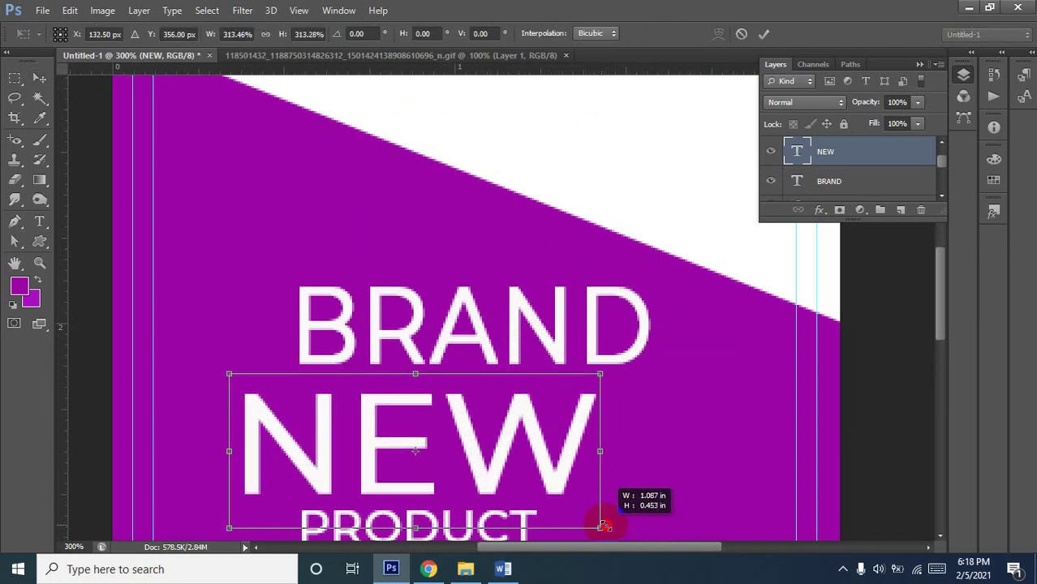
{"action": "left_click_drag", "start_coordinate": [549, 449], "coordinate": [612, 460]}
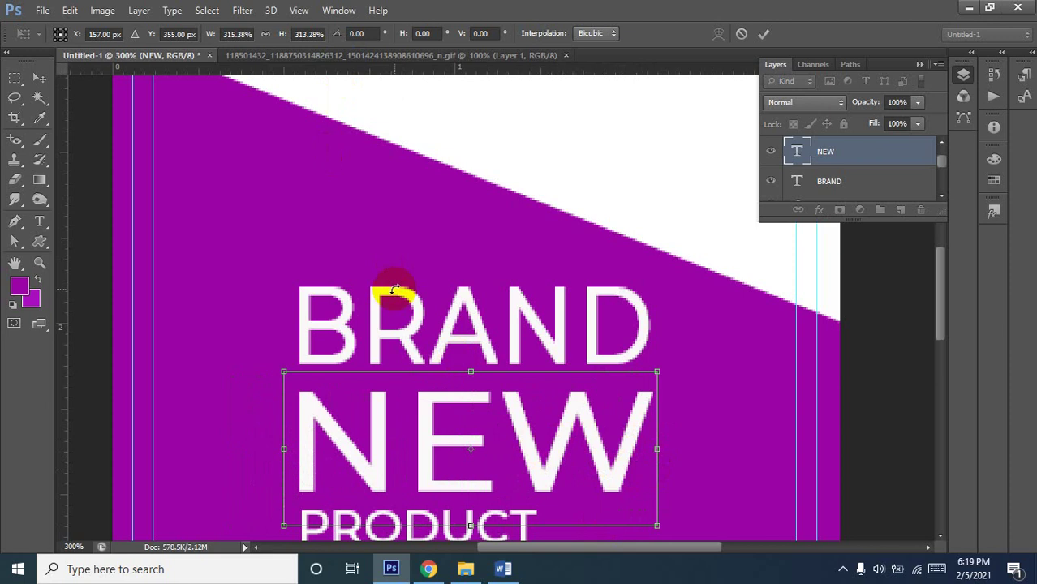
{"action": "key", "text": "Return"}
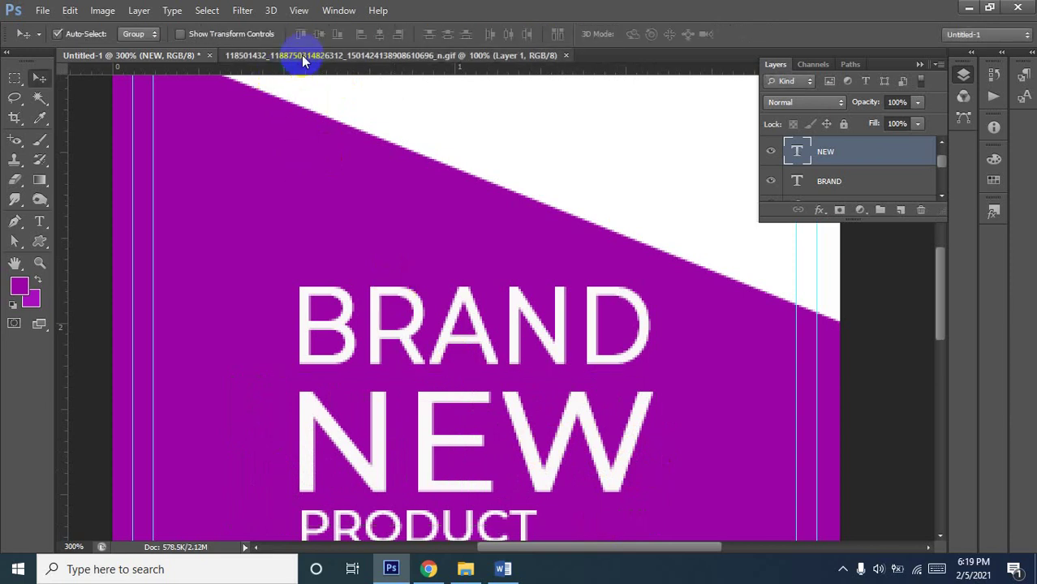
Check the reference banner, then move PRODUCT down to make room under NEW
{"action": "left_click", "coordinate": [301, 56]}
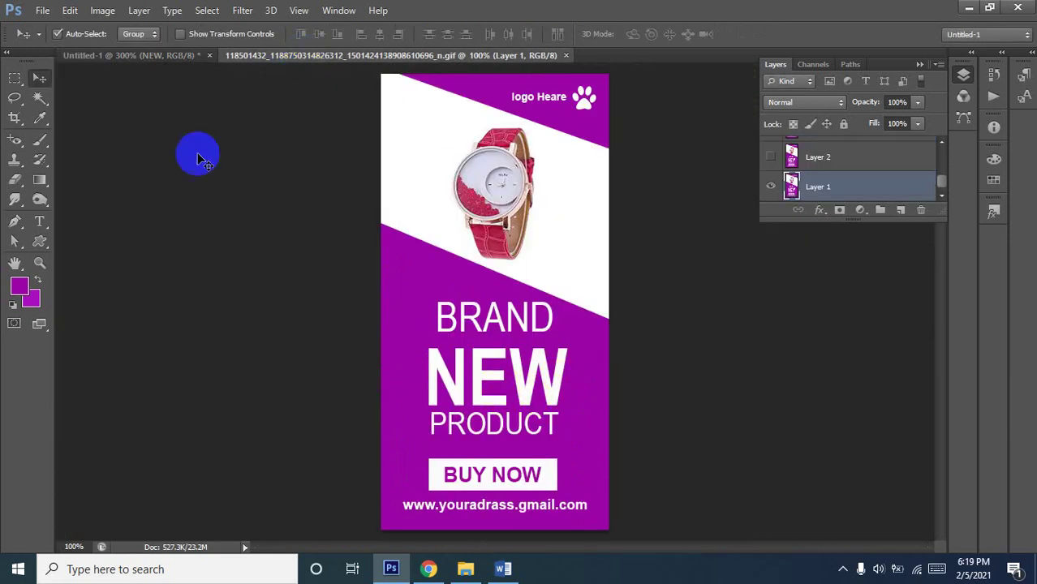
{"action": "left_click", "coordinate": [150, 57]}
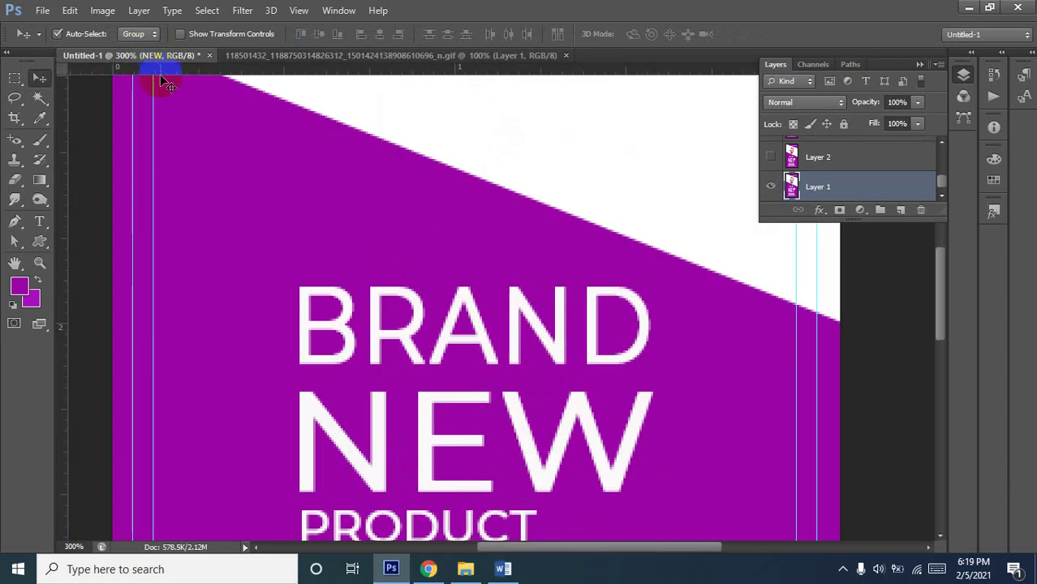
{"action": "scroll", "coordinate": [451, 423], "scroll_direction": "down", "scroll_amount": 2}
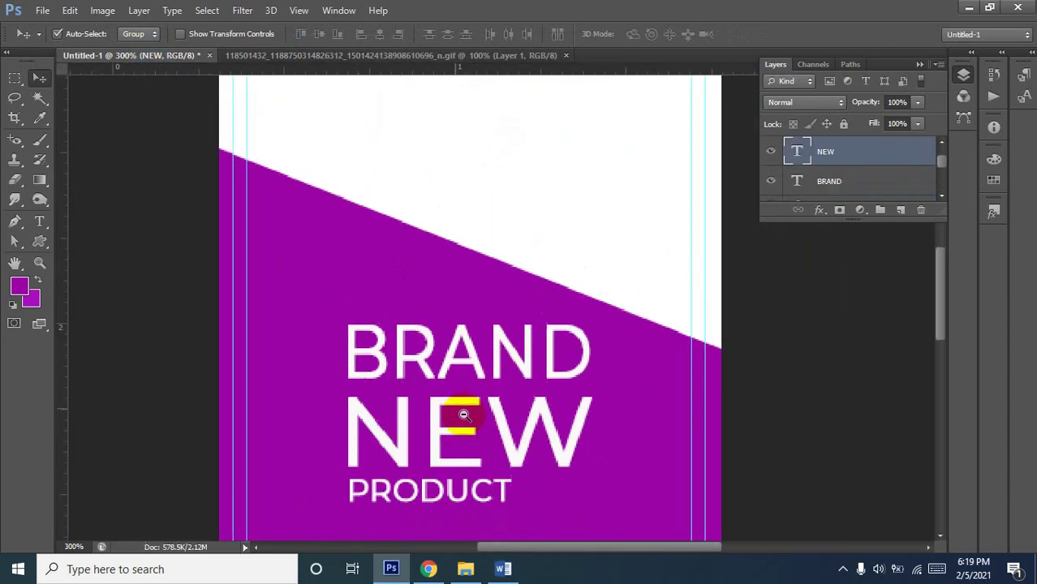
{"action": "scroll", "coordinate": [492, 405], "scroll_direction": "up", "scroll_amount": 1}
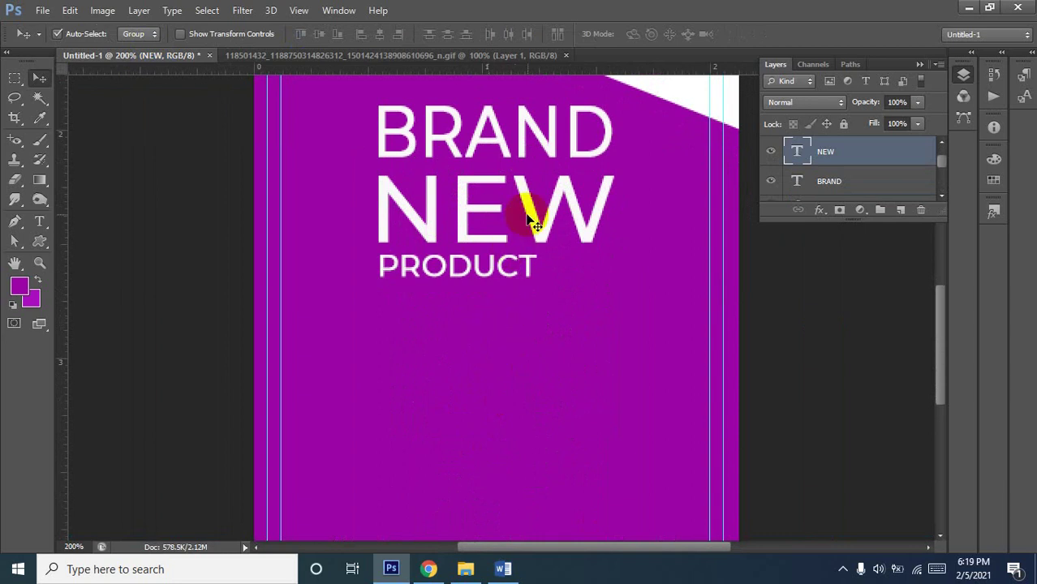
{"action": "left_click_drag", "start_coordinate": [467, 269], "coordinate": [476, 340]}
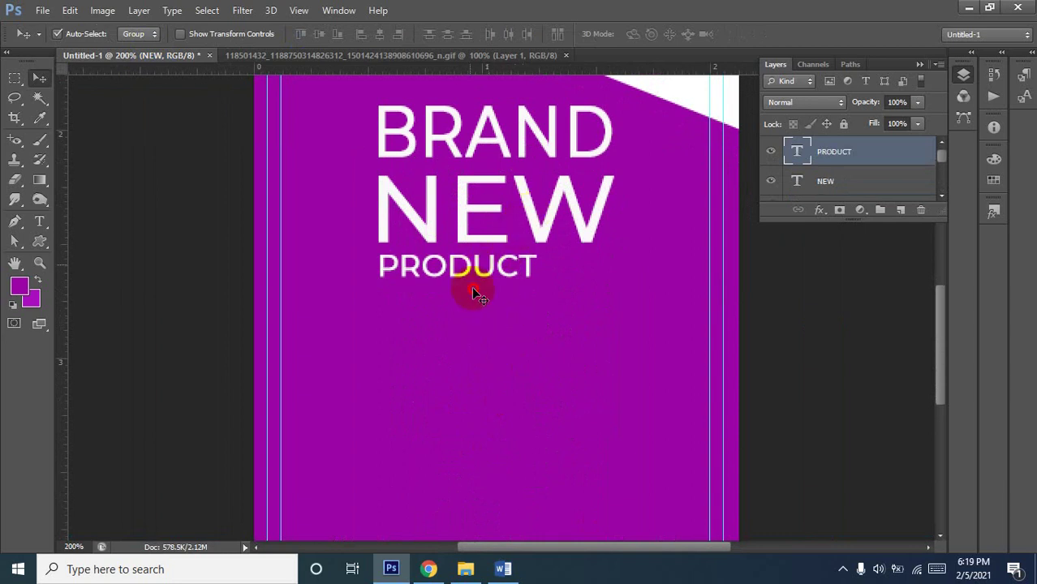
Stretch NEW to about 116% width and 124% height under BRAND, then select its letters
{"action": "left_click", "coordinate": [464, 229]}
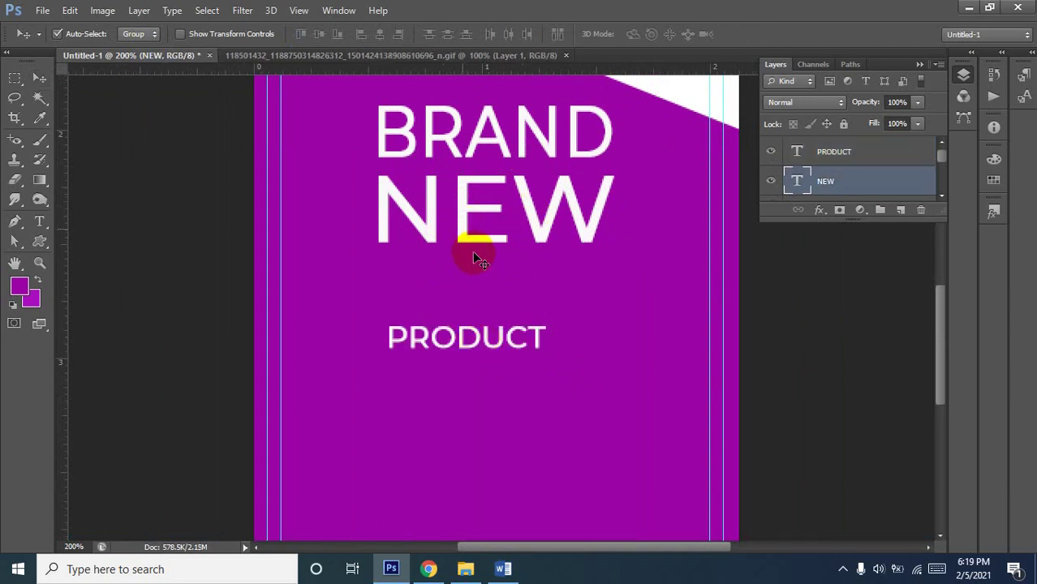
{"action": "key", "text": "ctrl+t"}
{"action": "left_click_drag", "start_coordinate": [493, 246], "coordinate": [495, 290]}
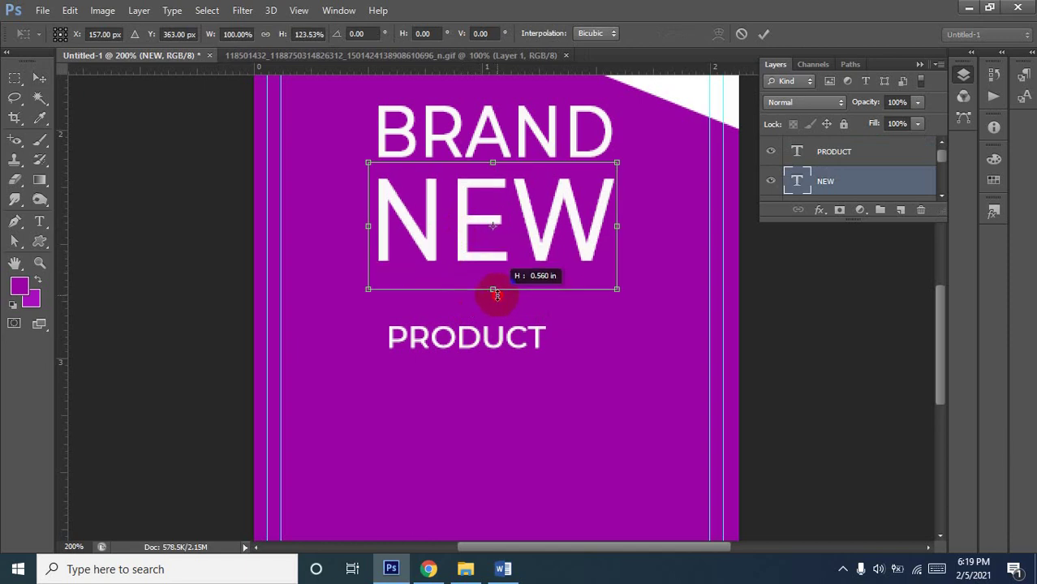
{"action": "left_click_drag", "start_coordinate": [619, 226], "coordinate": [638, 226]}
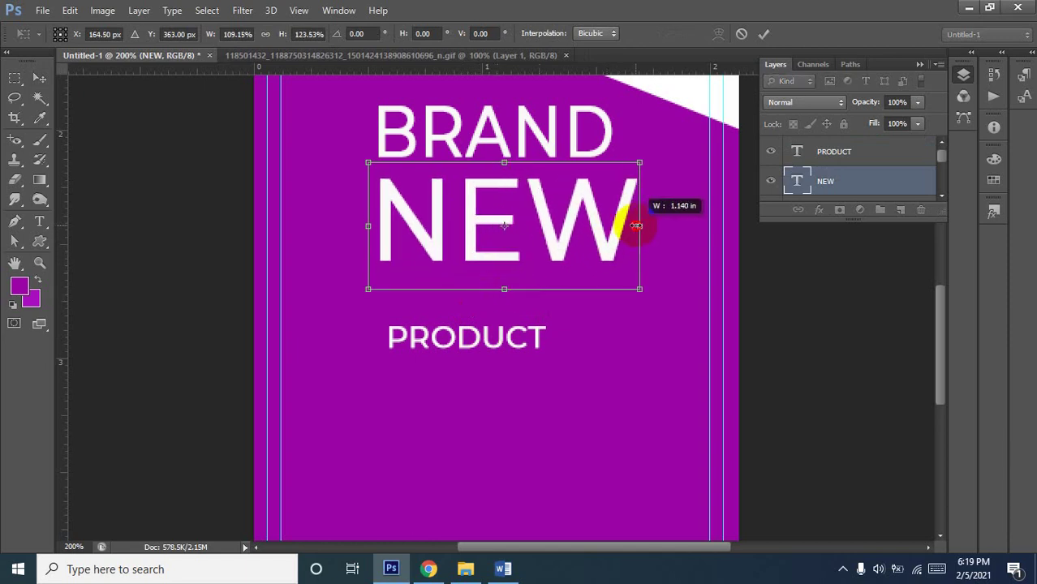
{"action": "left_click_drag", "start_coordinate": [556, 244], "coordinate": [532, 243]}
{"action": "left_click_drag", "start_coordinate": [614, 228], "coordinate": [631, 227]}
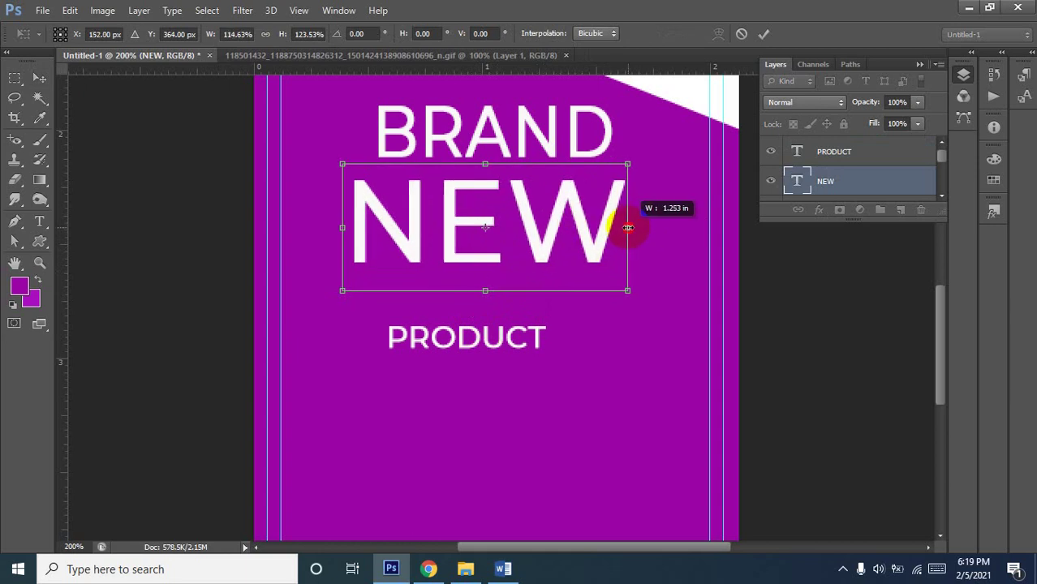
{"action": "mouse_move", "coordinate": [543, 240]}
{"action": "left_mouse_down"}
{"action": "mouse_move", "coordinate": [549, 250]}
{"action": "mouse_move", "coordinate": [544, 238]}
{"action": "left_mouse_up"}
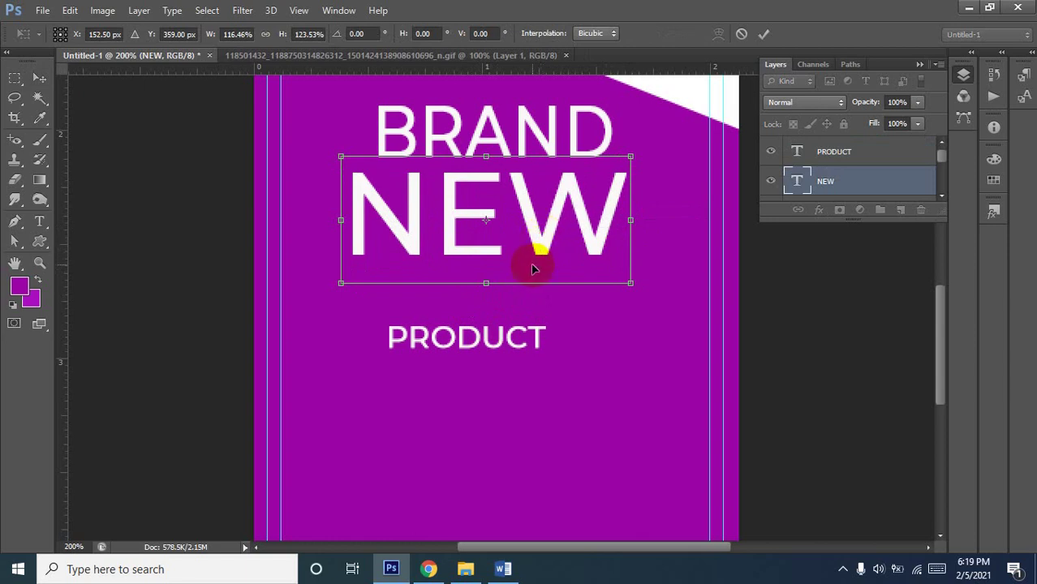
{"action": "key", "text": "Return"}
{"action": "left_click", "coordinate": [39, 220]}
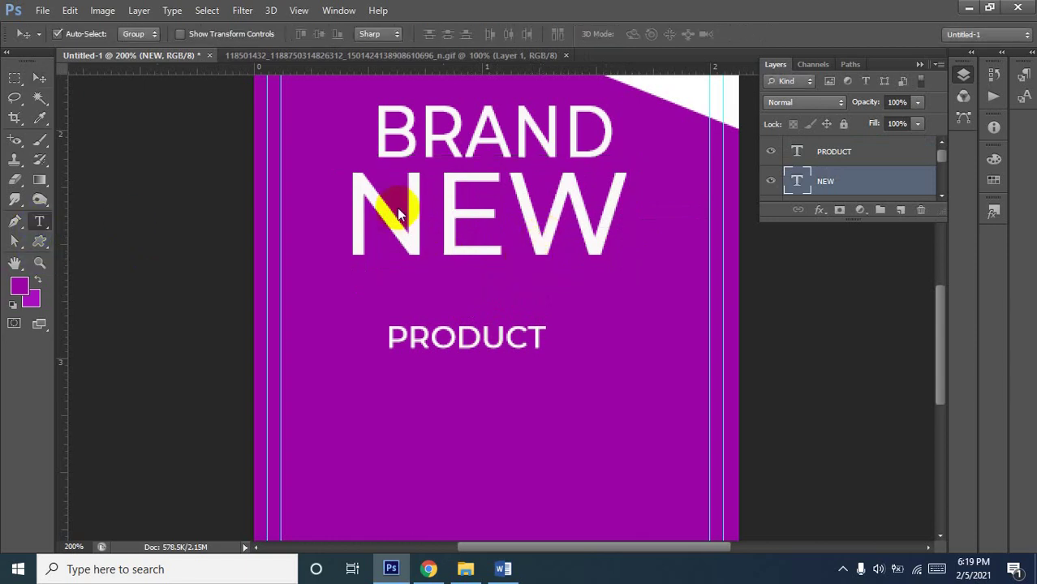
{"action": "left_click_drag", "start_coordinate": [352, 220], "coordinate": [603, 239]}
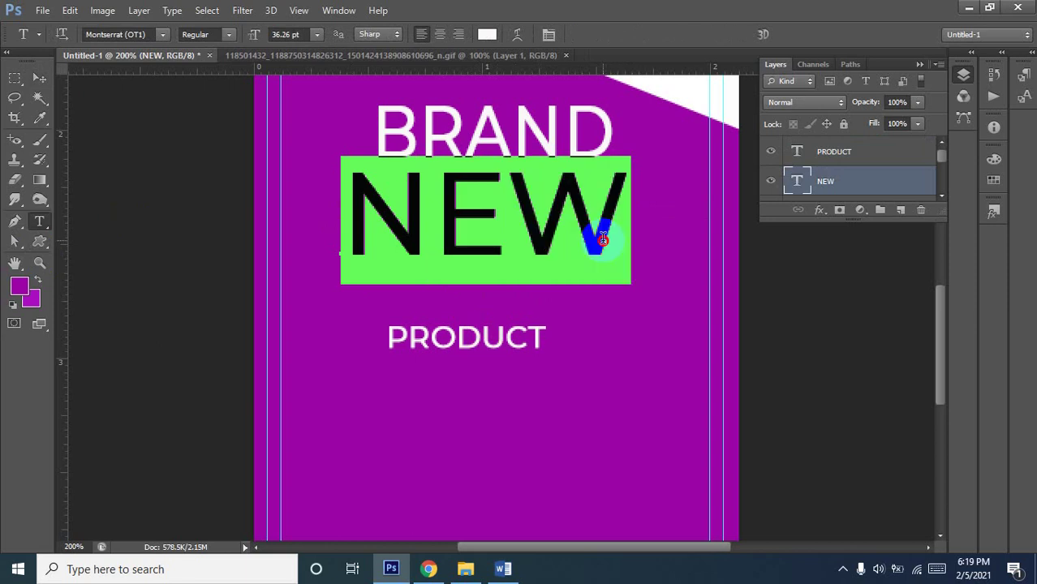
Change NEW's Montserrat weight to Black, then to Bold
{"action": "left_click", "coordinate": [817, 68]}
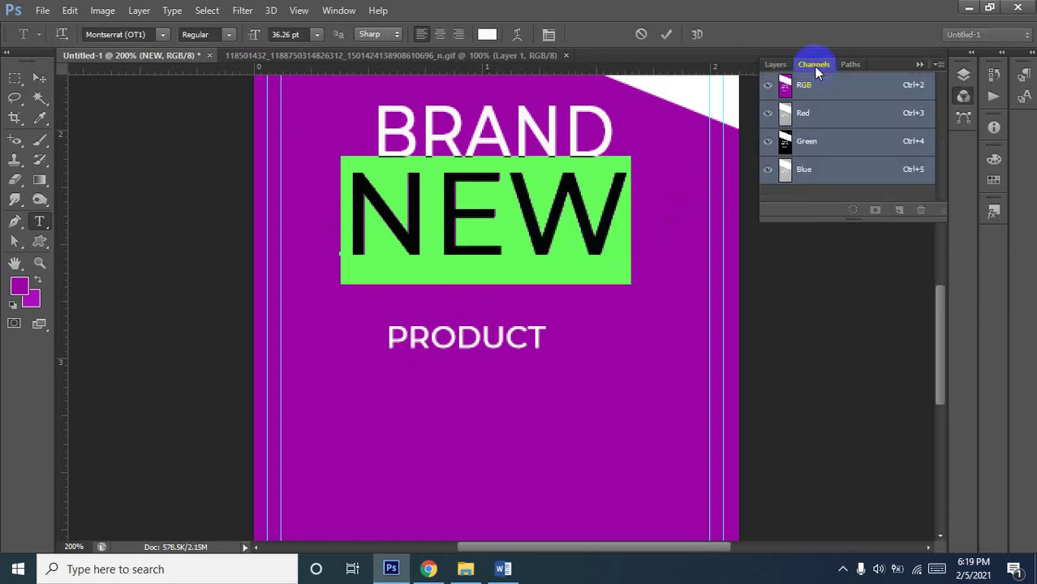
{"action": "left_click", "coordinate": [775, 65]}
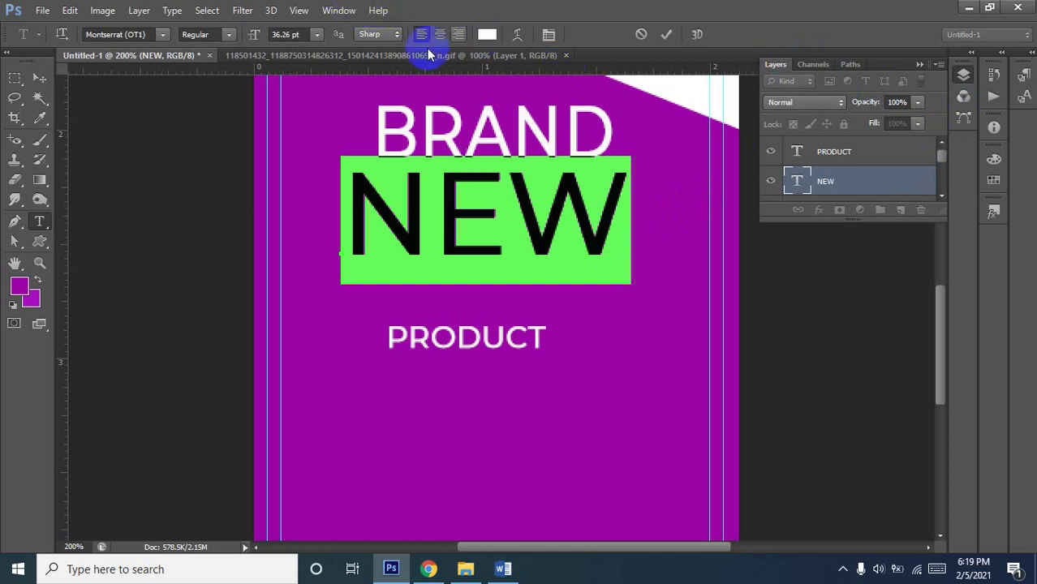
{"action": "left_click", "coordinate": [230, 36]}
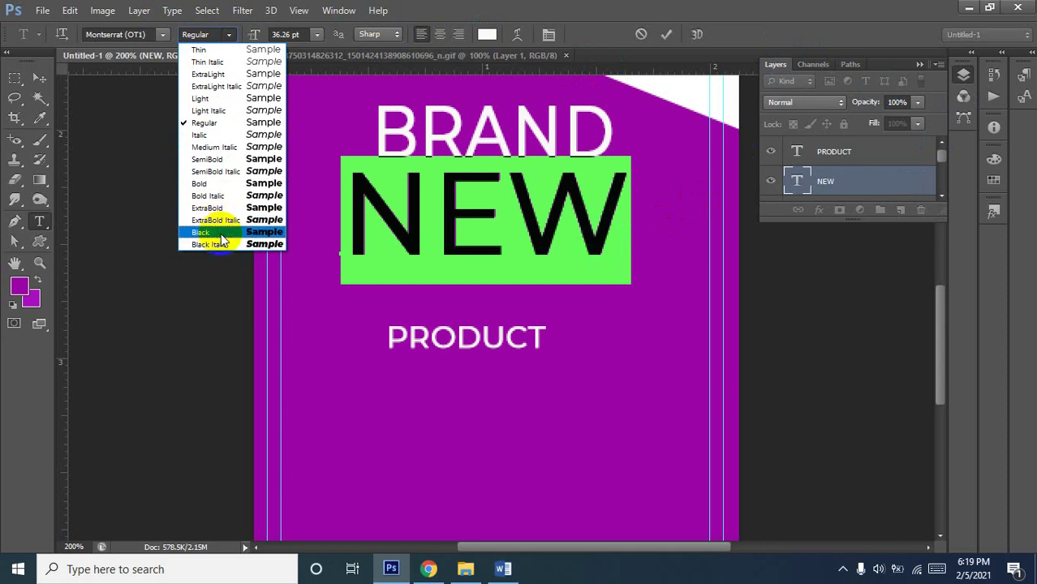
{"action": "left_click", "coordinate": [221, 234]}
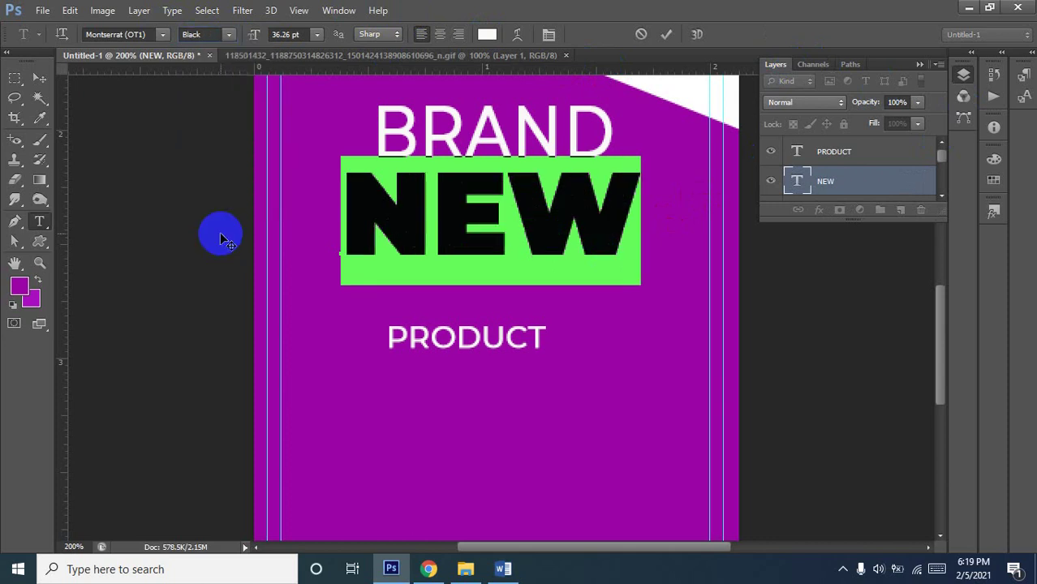
{"action": "left_click", "coordinate": [224, 34]}
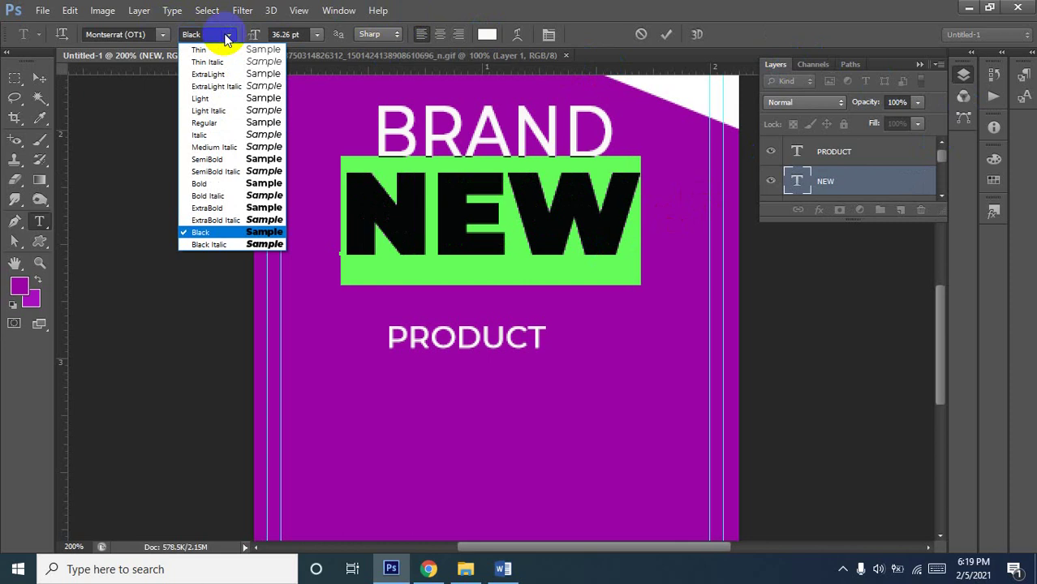
{"action": "left_click", "coordinate": [213, 184]}
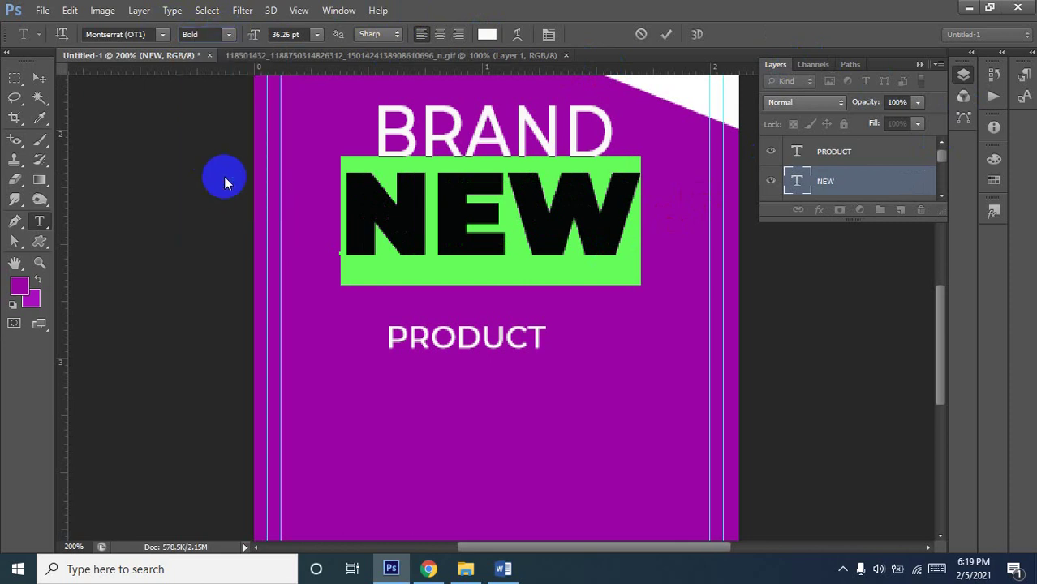
Move PRODUCT up closer to NEW and scale it to about double size
{"action": "left_click", "coordinate": [39, 78]}
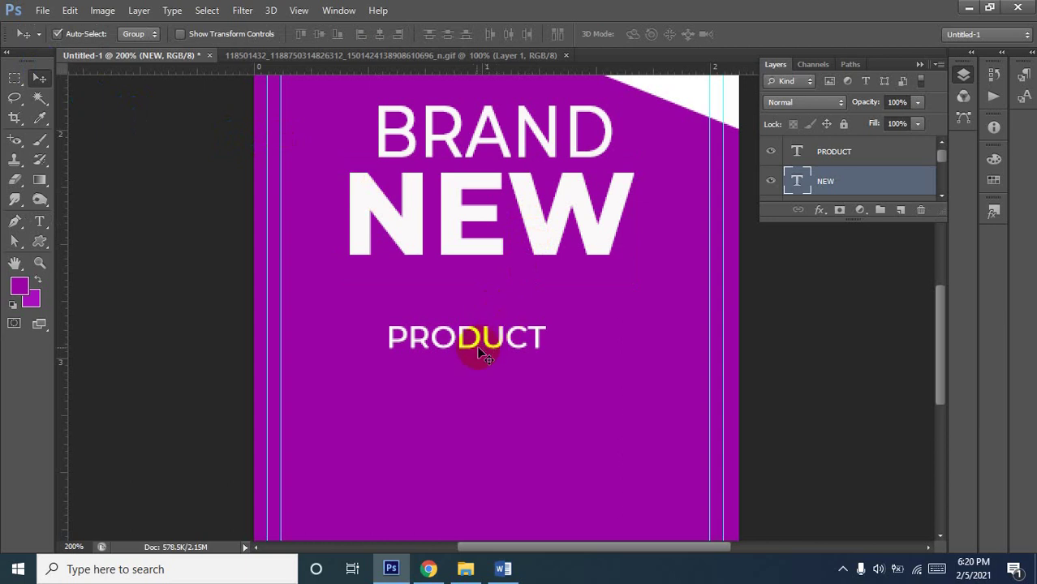
{"action": "left_click_drag", "start_coordinate": [479, 347], "coordinate": [479, 310]}
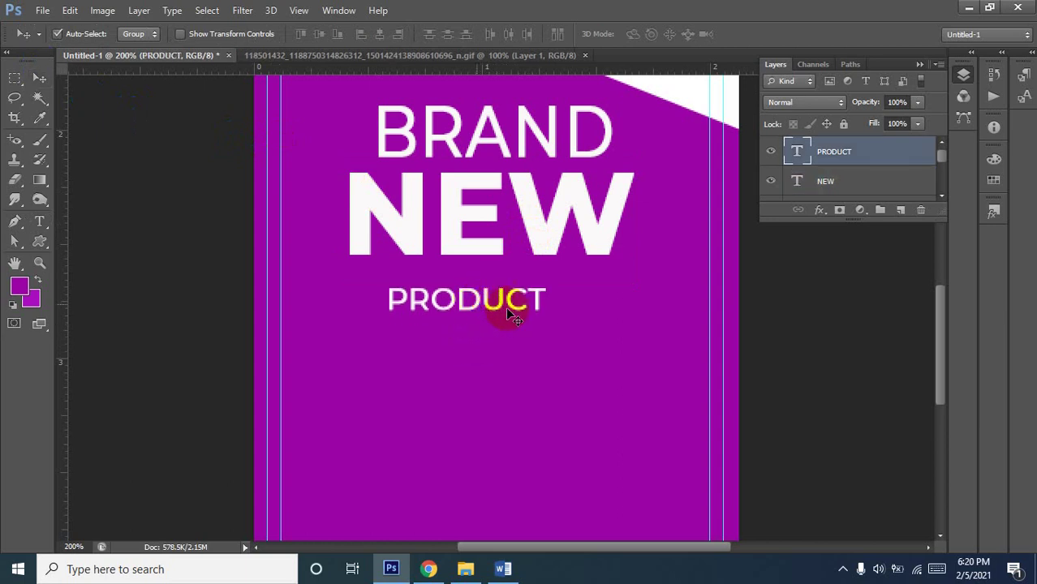
{"action": "key", "text": "ctrl+t"}
{"action": "mouse_move", "coordinate": [544, 317]}
{"action": "left_mouse_down"}
{"action": "mouse_move", "coordinate": [580, 328]}
{"action": "mouse_move", "coordinate": [595, 320]}
{"action": "left_mouse_up"}
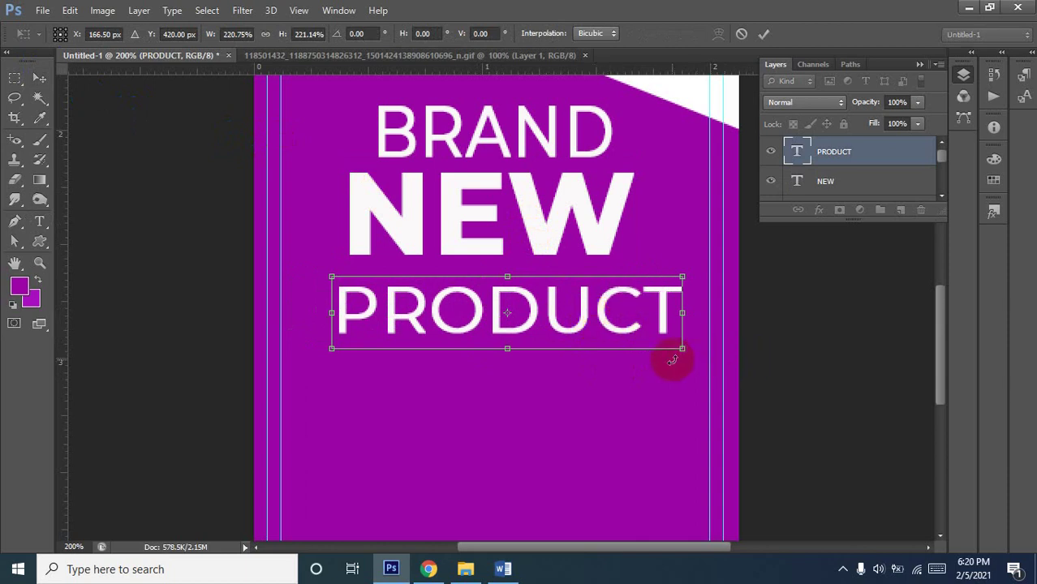
{"action": "left_click_drag", "start_coordinate": [682, 348], "coordinate": [636, 353]}
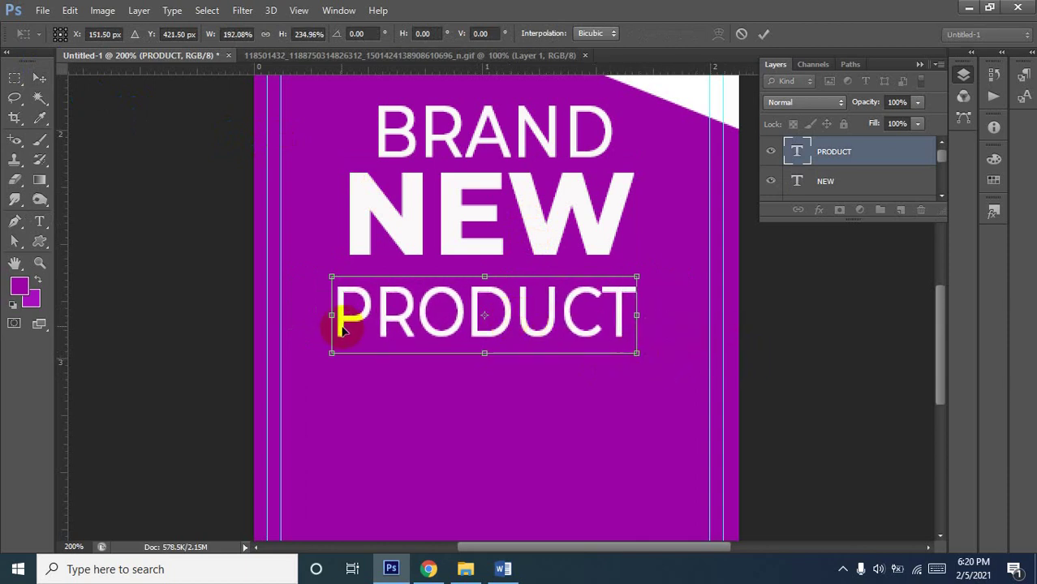
Adjust PRODUCT to about 153% width and 235% height, then nudge it up under NEW
{"action": "left_click_drag", "start_coordinate": [332, 316], "coordinate": [363, 316]}
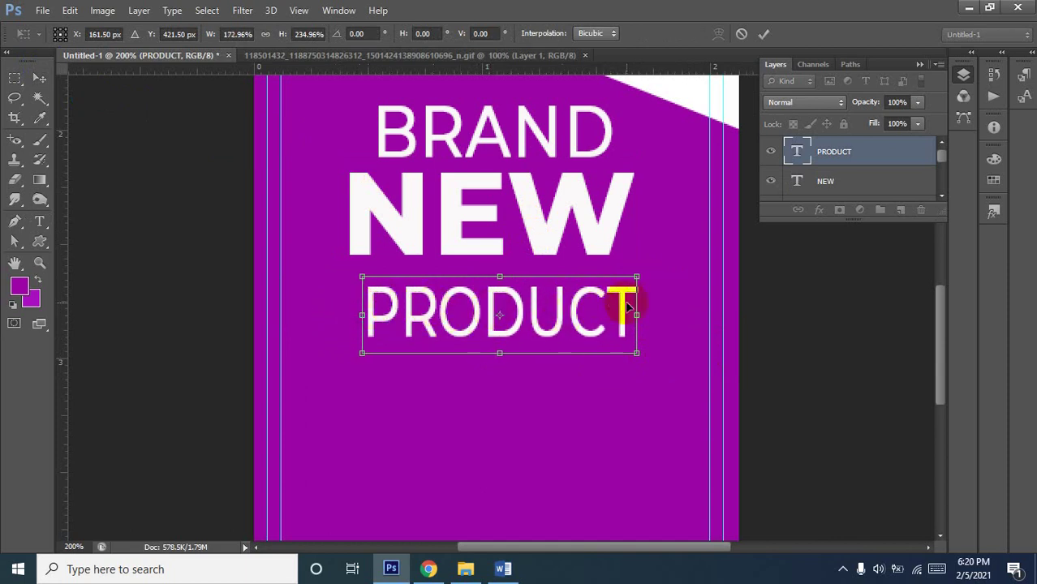
{"action": "left_click_drag", "start_coordinate": [638, 315], "coordinate": [614, 312]}
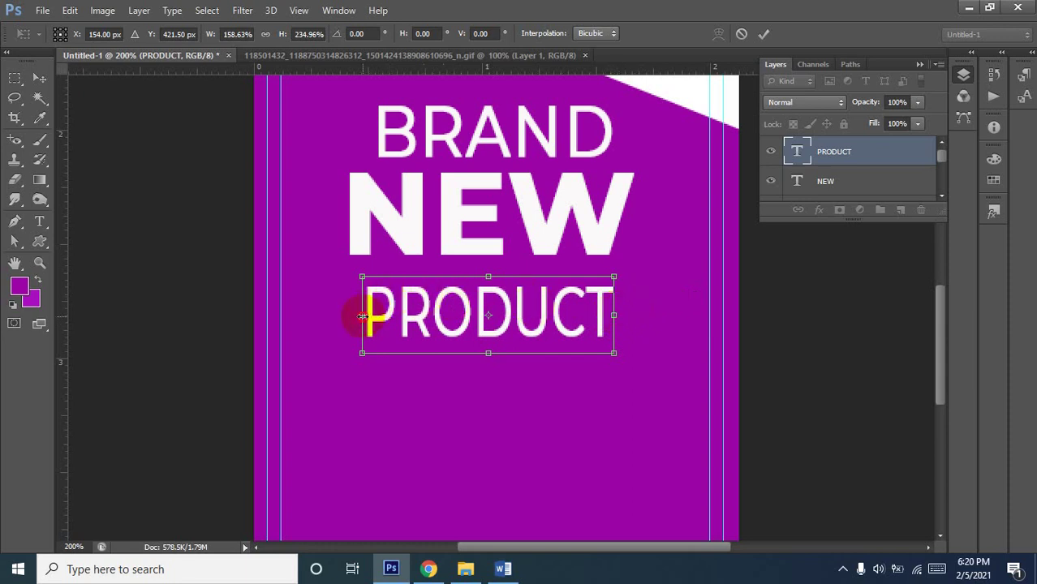
{"action": "left_click_drag", "start_coordinate": [362, 316], "coordinate": [378, 316]}
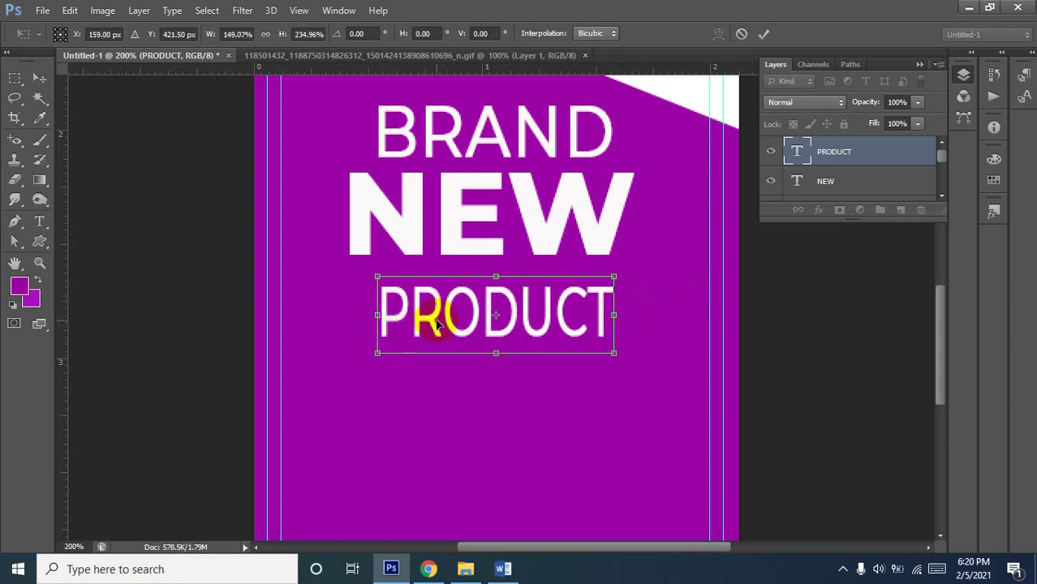
{"action": "left_click_drag", "start_coordinate": [379, 316], "coordinate": [371, 319]}
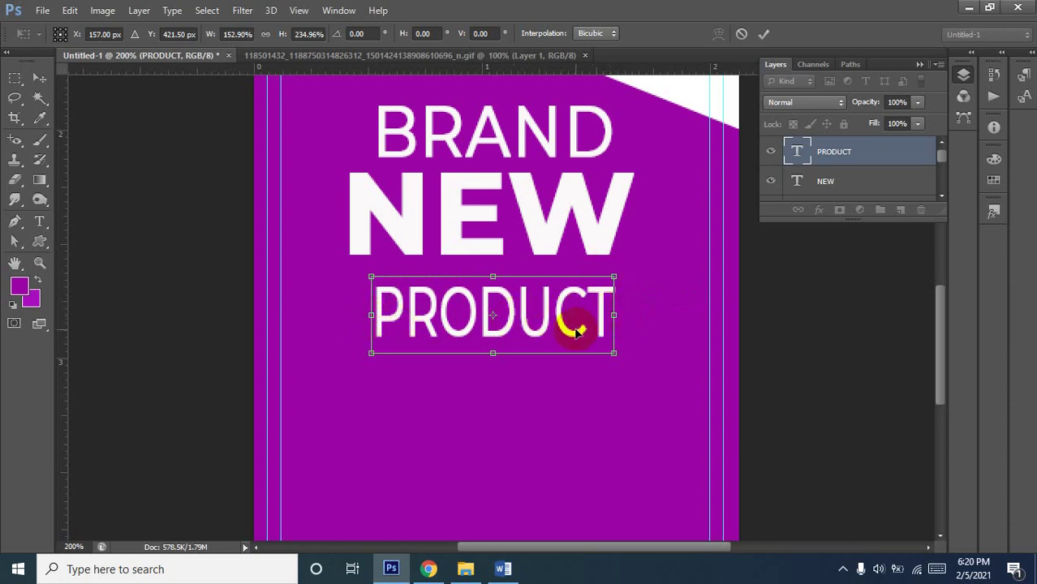
{"action": "key", "text": "Return"}
{"action": "left_click_drag", "start_coordinate": [503, 298], "coordinate": [503, 291]}
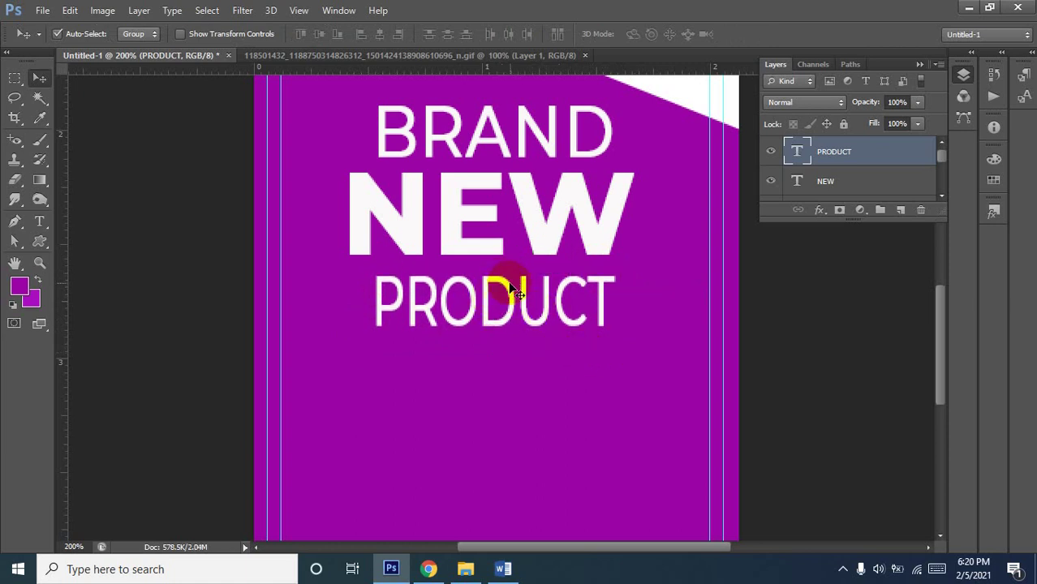
{"action": "left_click_drag", "start_coordinate": [508, 287], "coordinate": [505, 284]}
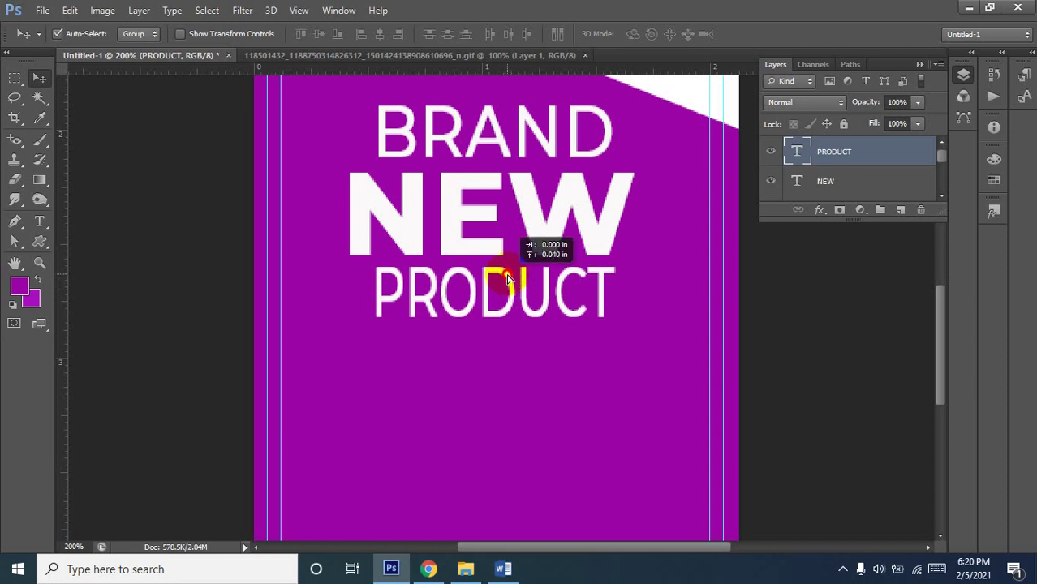
Zoom in on the headline and nudge NEW slightly to the right
{"action": "left_click", "coordinate": [561, 387]}
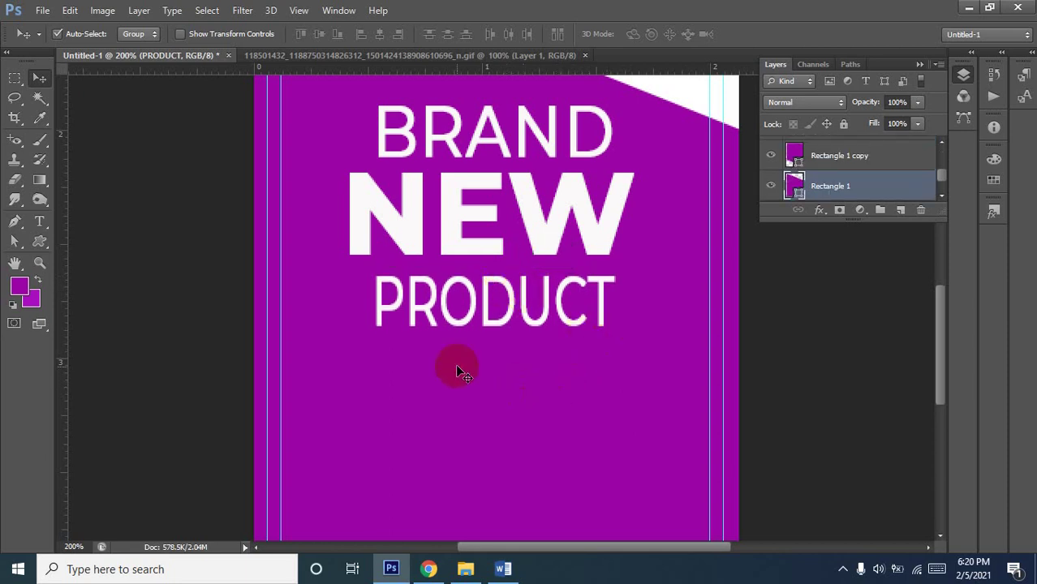
{"action": "left_click", "coordinate": [463, 216], "text": "alt"}
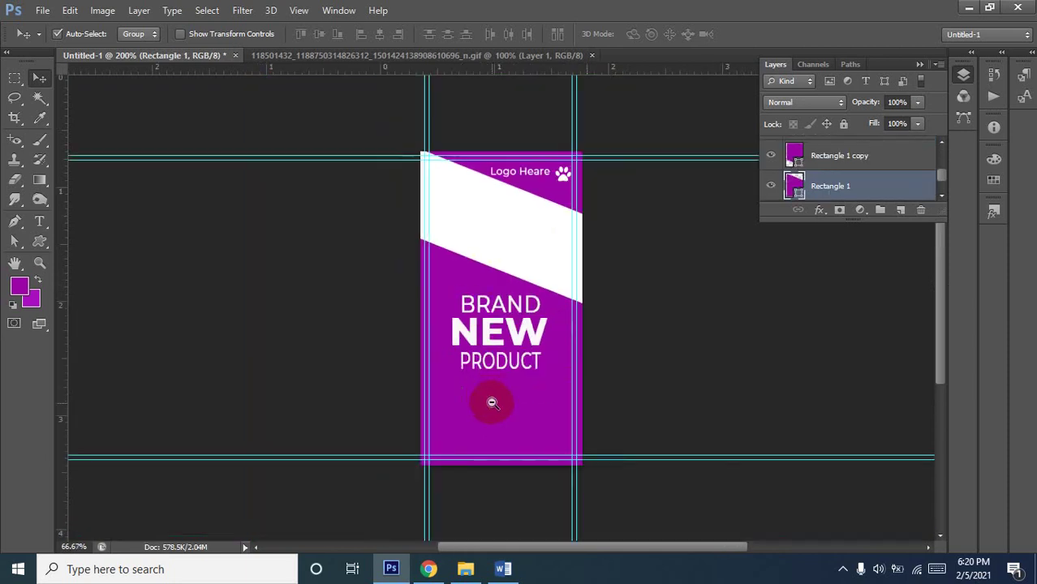
{"action": "left_click", "coordinate": [478, 300]}
{"action": "left_click", "coordinate": [486, 341]}
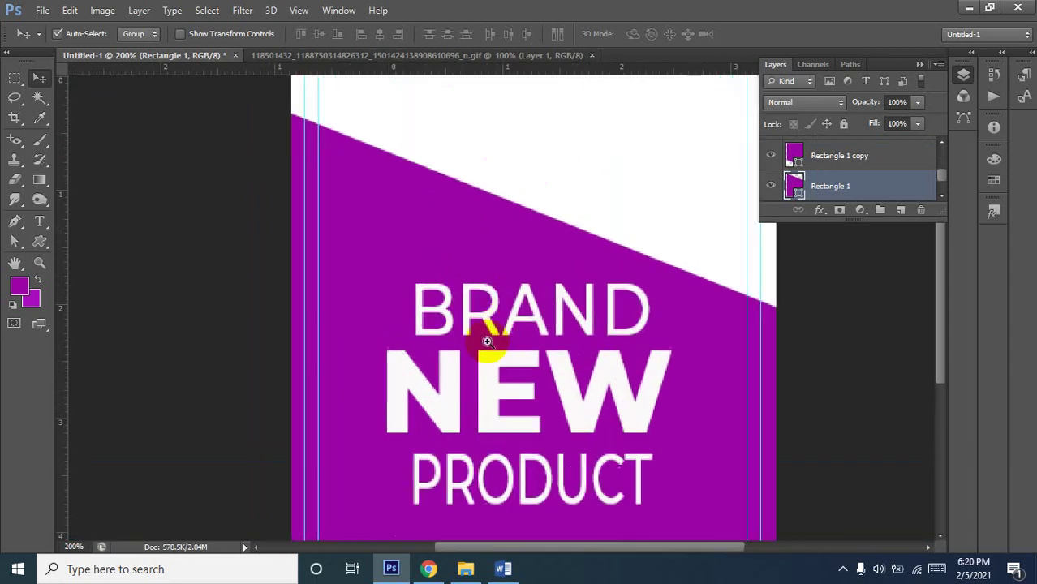
{"action": "left_click_drag", "start_coordinate": [449, 377], "coordinate": [455, 382]}
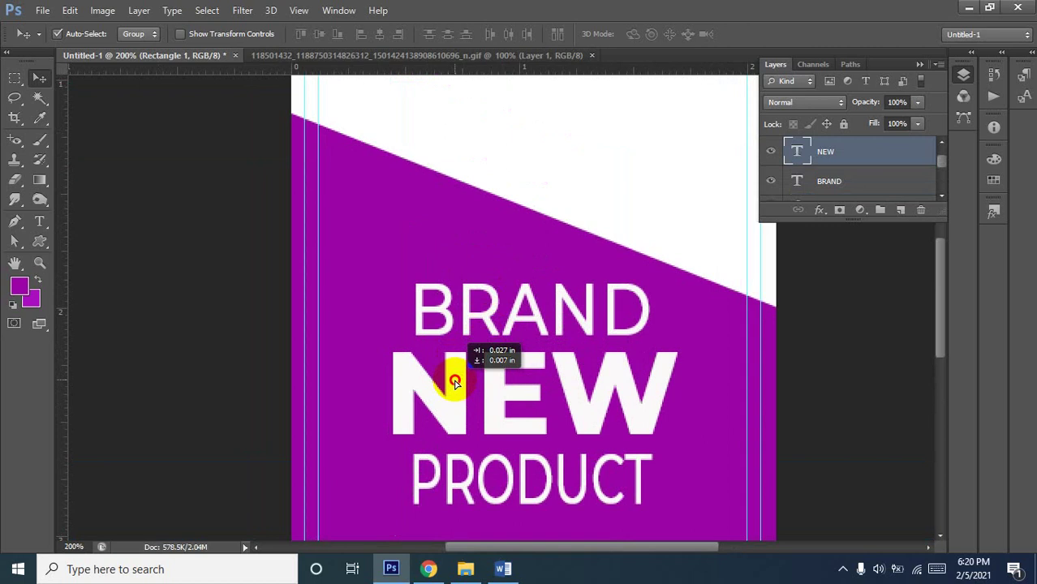
{"action": "left_click", "coordinate": [530, 414]}
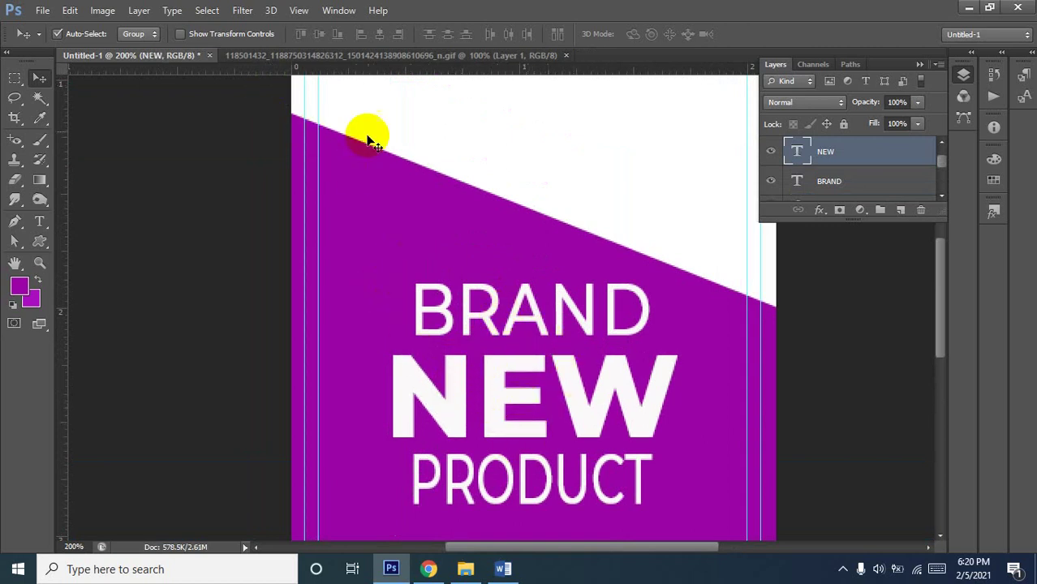
Compare the full working banner against the reference watch banner
{"action": "left_click", "coordinate": [328, 53]}
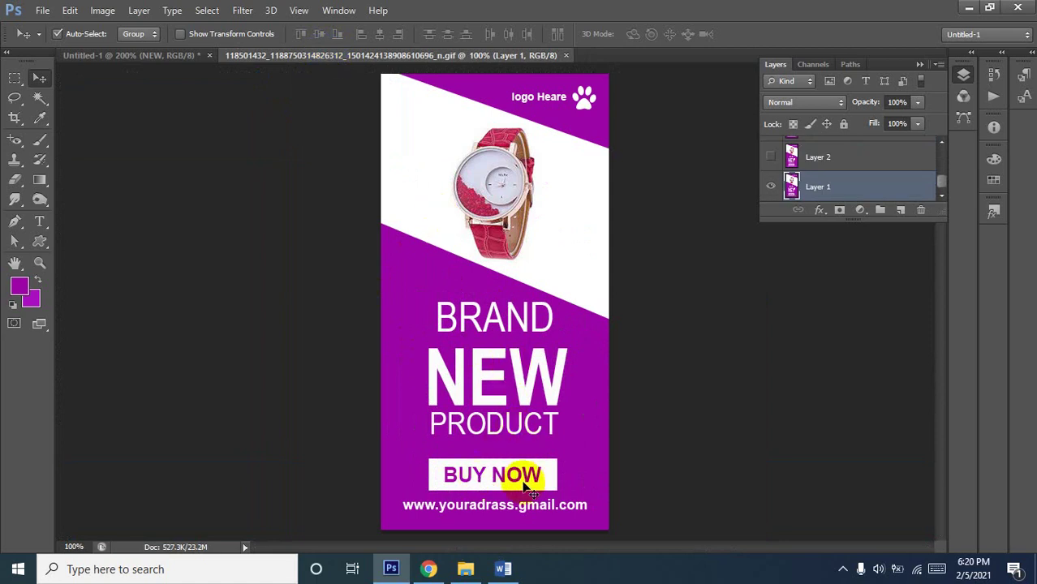
{"action": "left_click", "coordinate": [147, 61]}
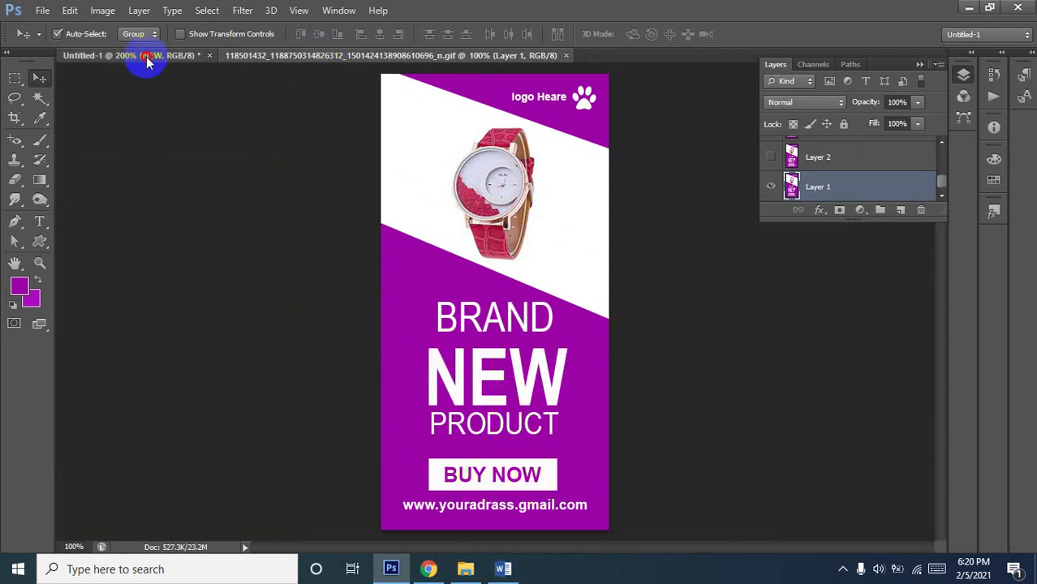
{"action": "left_click", "coordinate": [409, 416]}
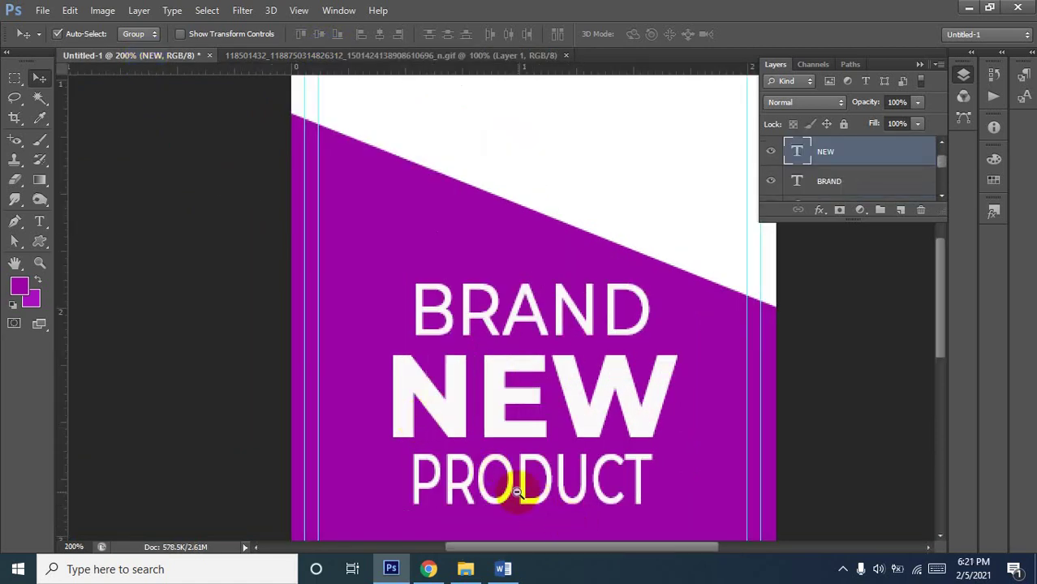
{"action": "left_click", "coordinate": [516, 492], "text": "ctrl+alt"}
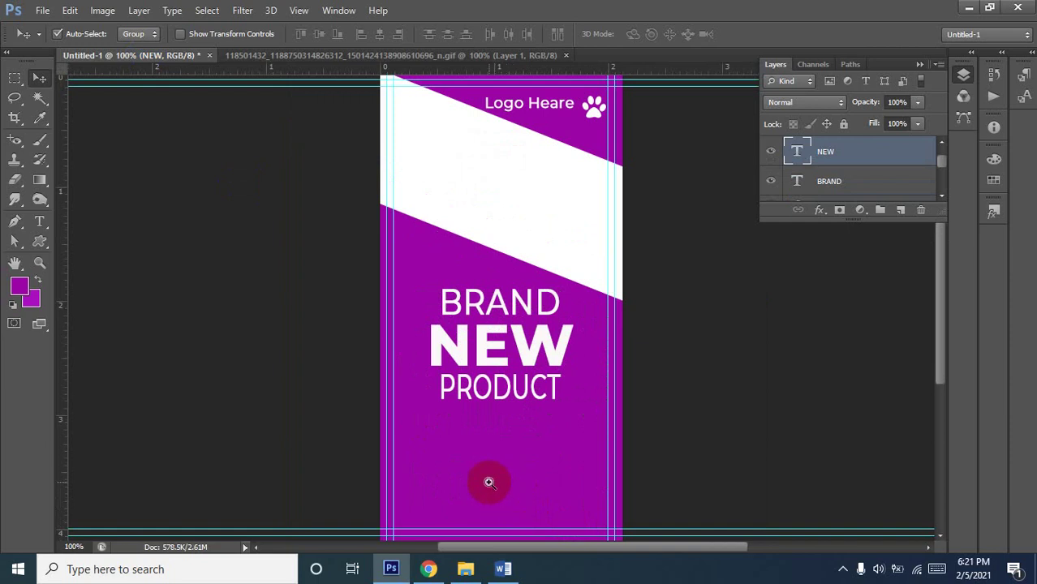
{"action": "left_click", "coordinate": [331, 55]}
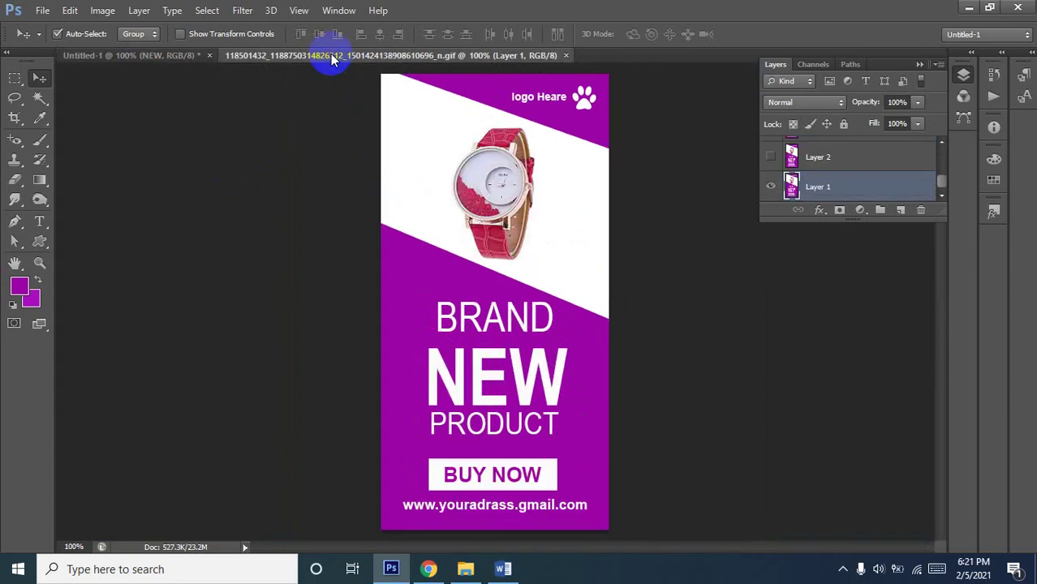
{"action": "left_click", "coordinate": [157, 57]}
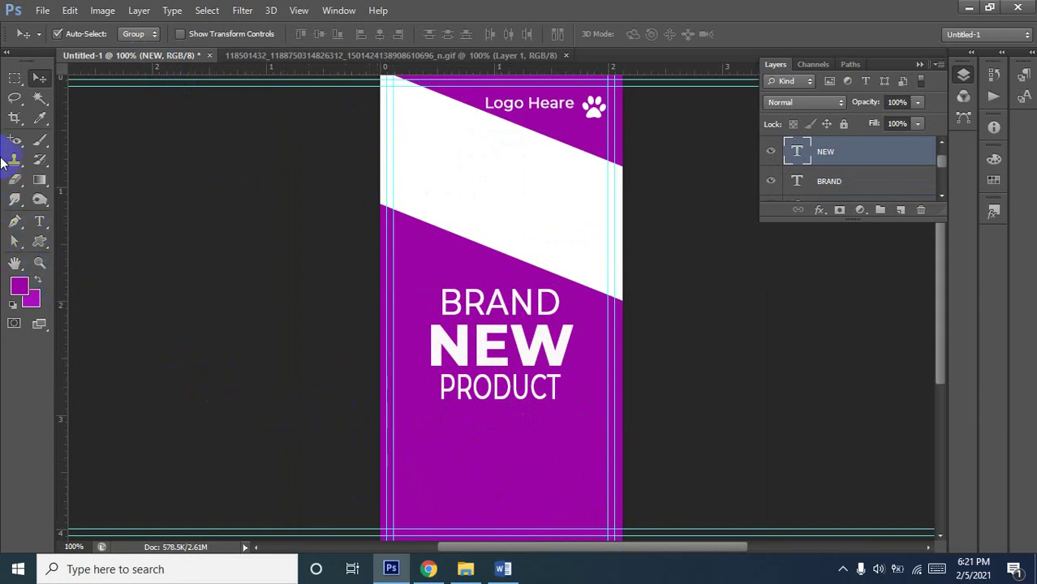
Draw a white 155 by 36 px rectangle below the PRODUCT headline as the button base
{"action": "left_click", "coordinate": [40, 243]}
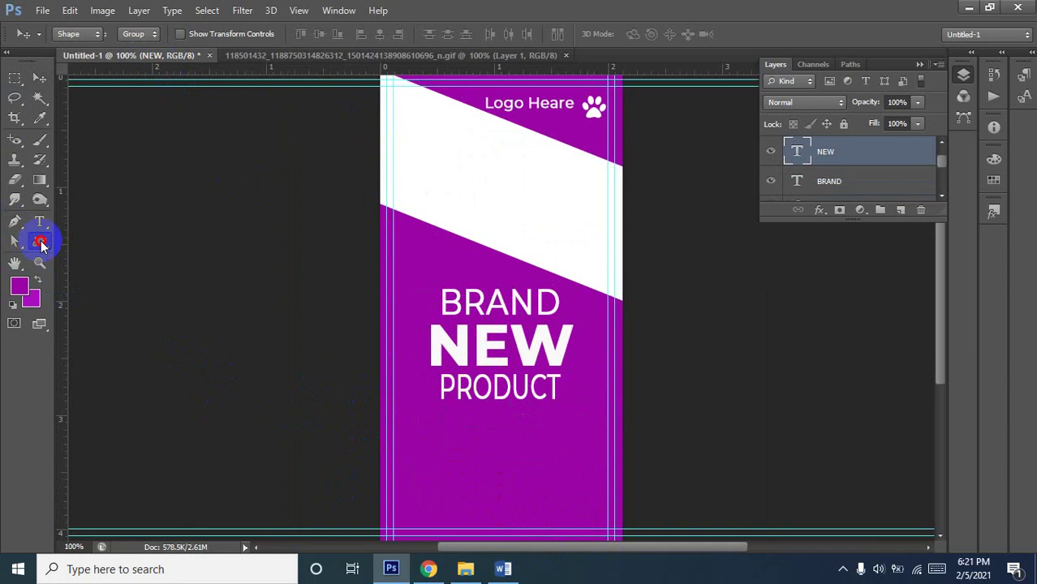
{"action": "left_click", "coordinate": [75, 244]}
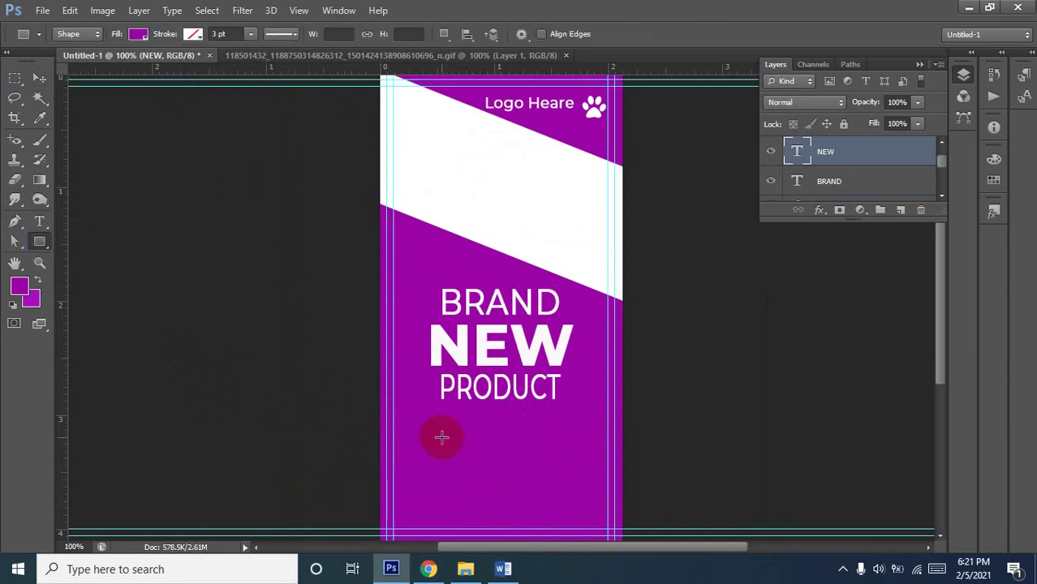
{"action": "left_click_drag", "start_coordinate": [439, 443], "coordinate": [552, 458]}
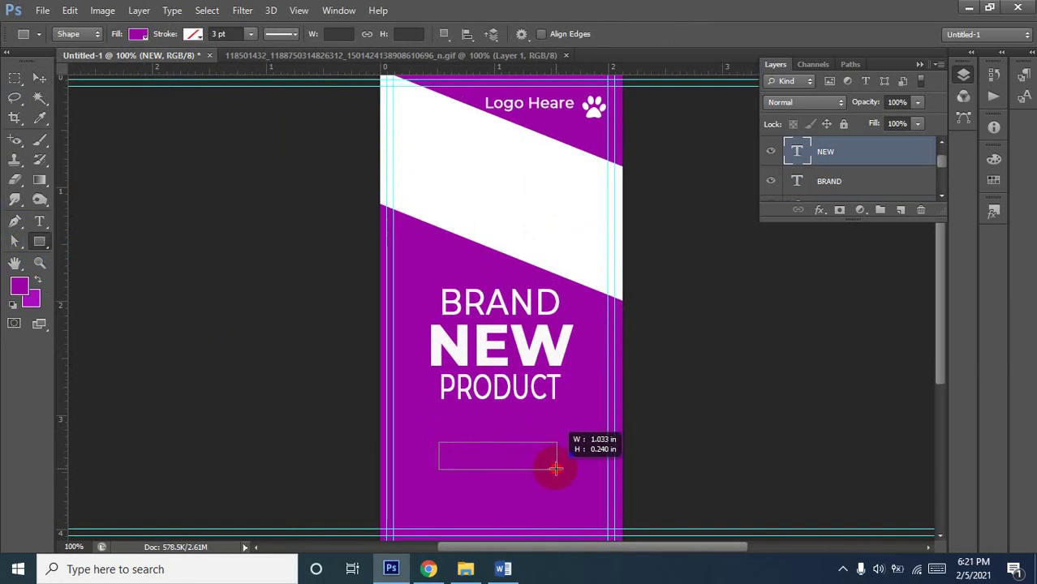
{"action": "left_click_drag", "start_coordinate": [555, 469], "coordinate": [557, 469]}
{"action": "left_click", "coordinate": [792, 153]}
{"action": "double_click", "coordinate": [792, 153]}
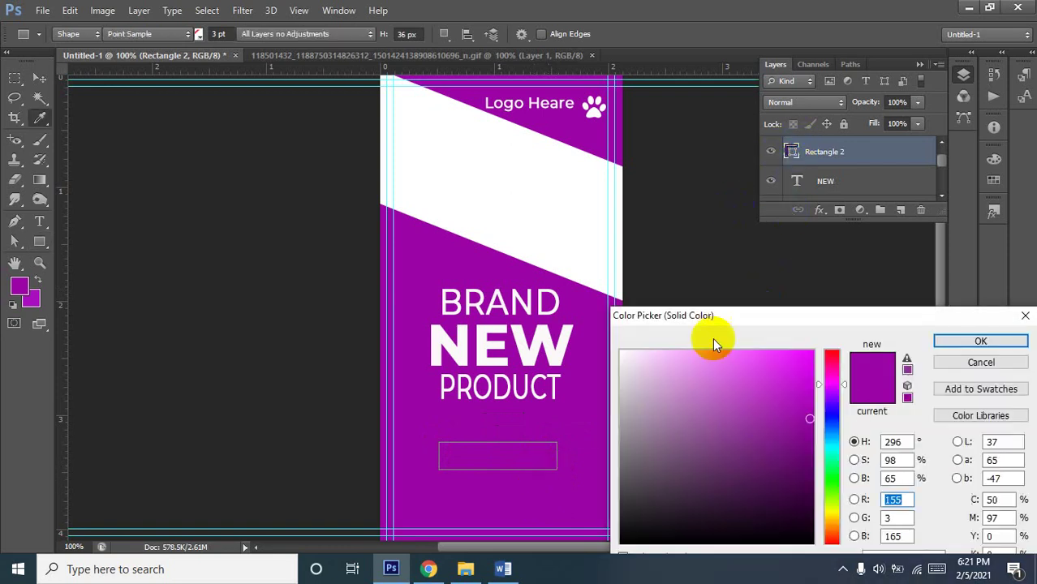
{"action": "left_click", "coordinate": [621, 353]}
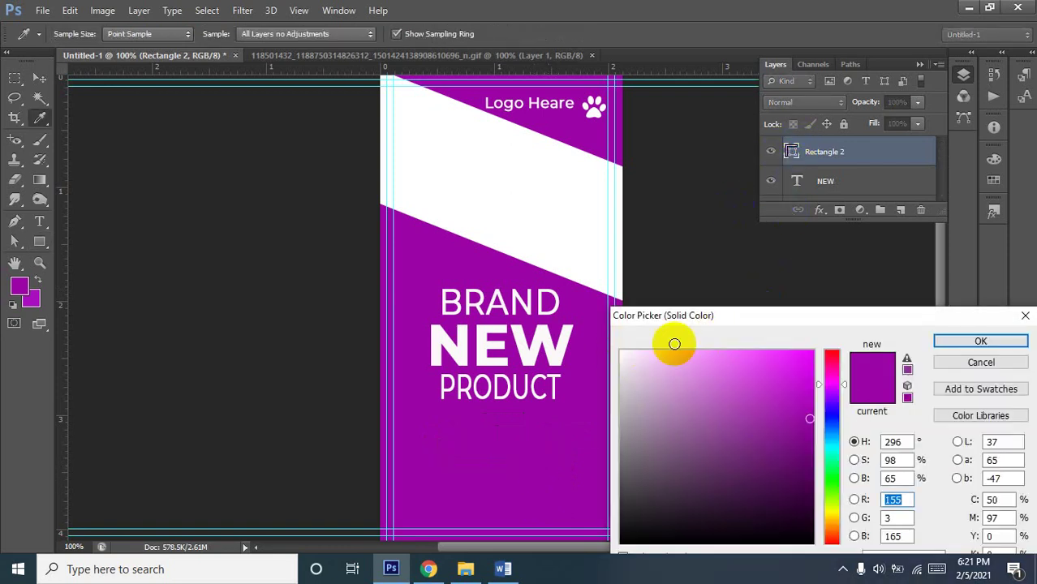
{"action": "left_click", "coordinate": [956, 344]}
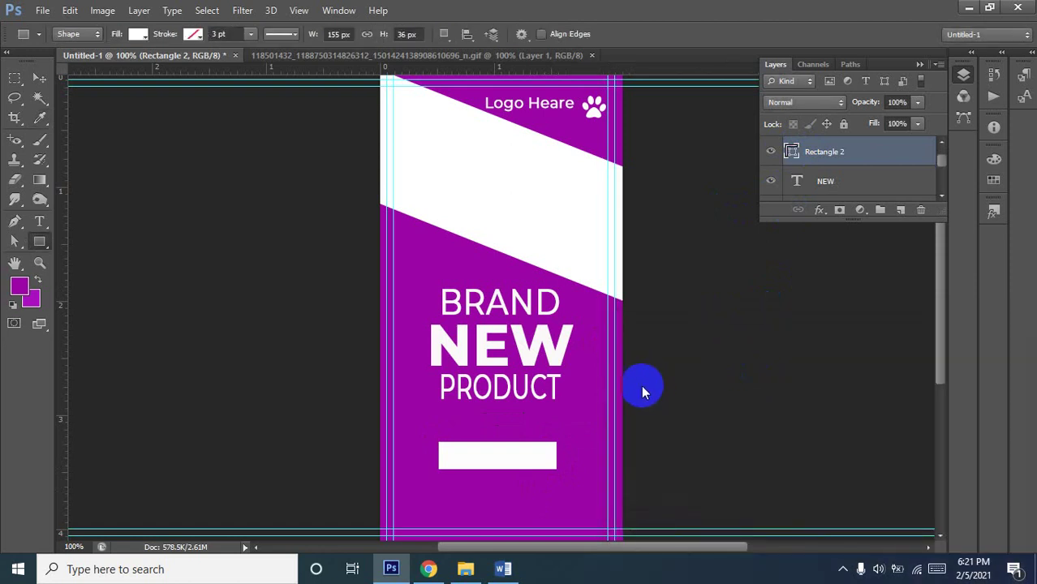
{"action": "left_click", "coordinate": [39, 78]}
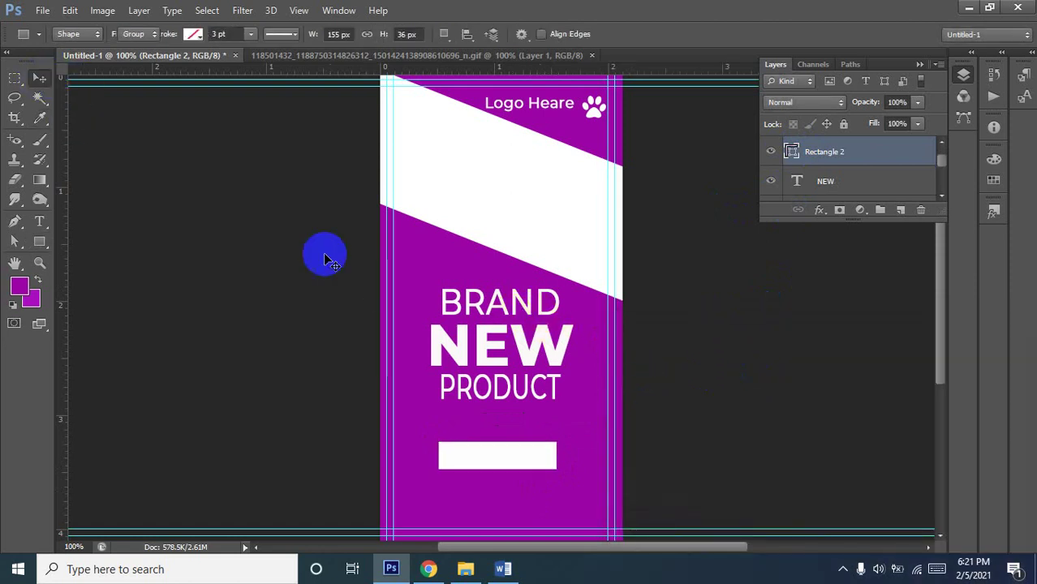
Duplicate the PRODUCT text onto the white rectangle and zoom in on the copy
{"action": "left_click", "coordinate": [500, 394]}
{"action": "left_click_drag", "start_coordinate": [501, 393], "coordinate": [498, 442]}
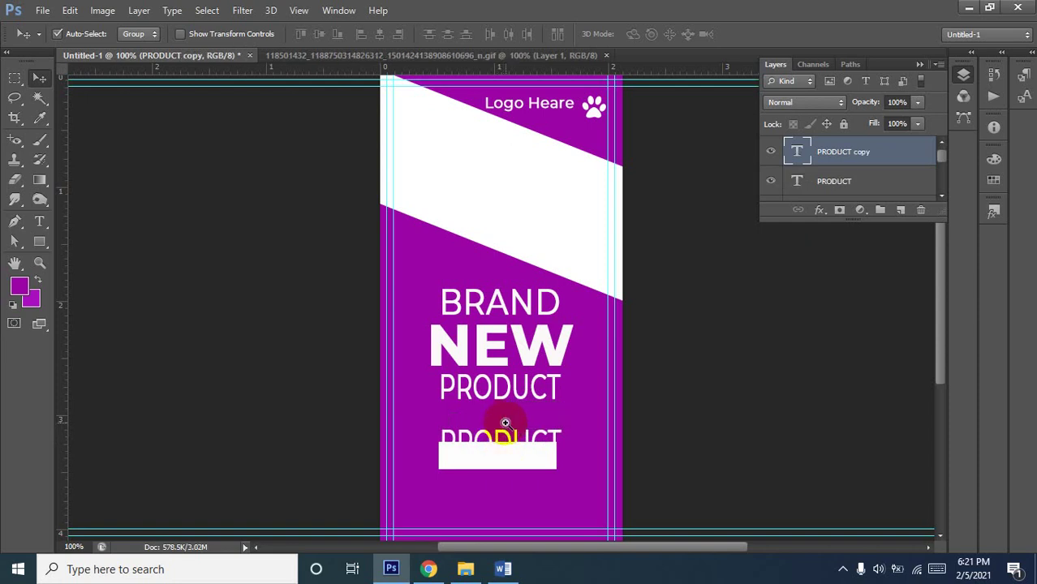
{"action": "left_click", "coordinate": [505, 423]}
{"action": "left_click", "coordinate": [514, 442]}
{"action": "left_click_drag", "start_coordinate": [513, 432], "coordinate": [506, 375]}
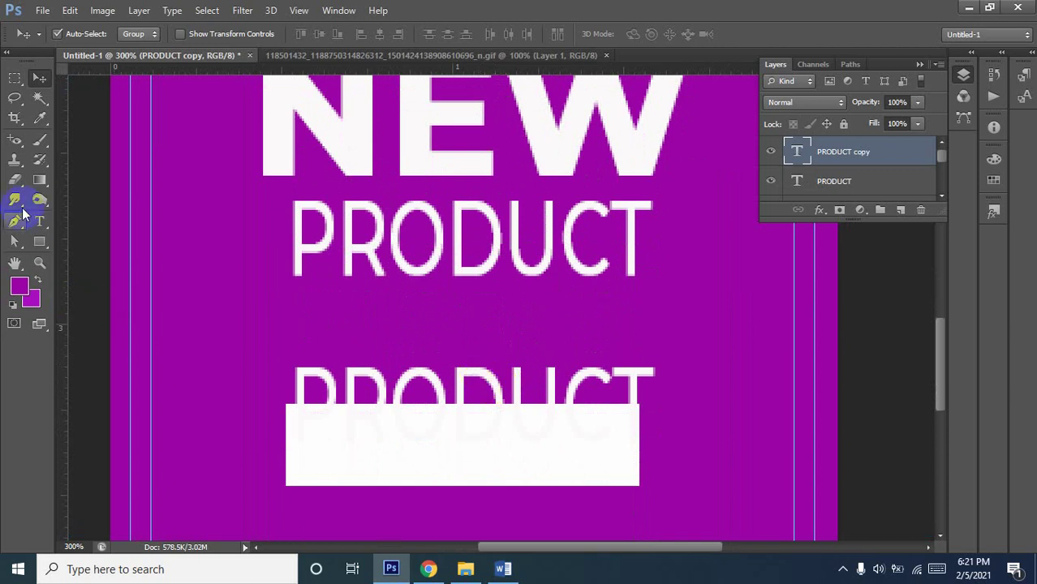
Replace the duplicated PRODUCT text with BUY NOW
{"action": "left_click", "coordinate": [39, 220]}
{"action": "left_click_drag", "start_coordinate": [637, 388], "coordinate": [285, 407]}
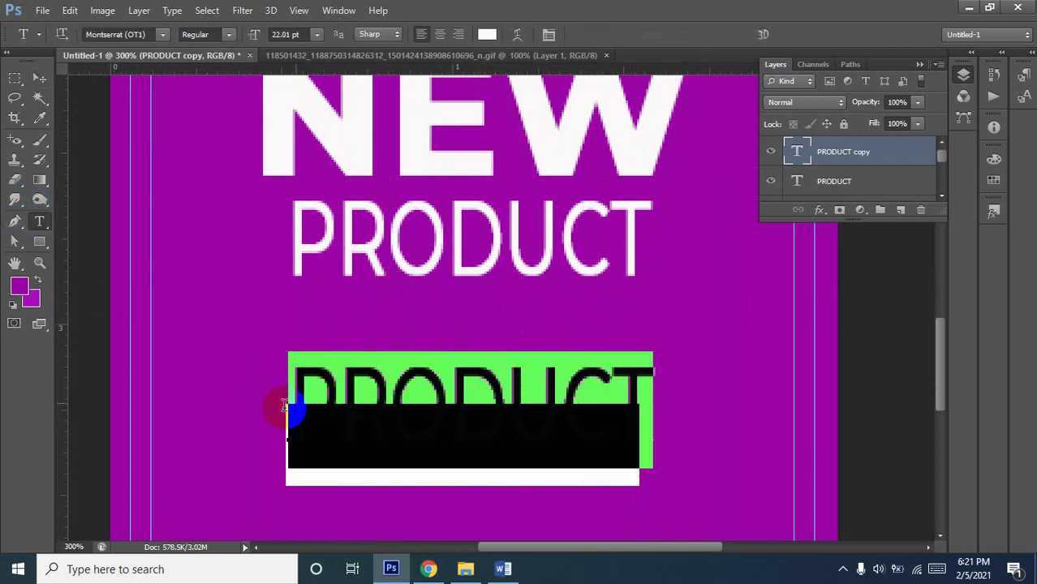
{"action": "type", "text": "b"}
{"action": "key", "text": "BackSpace"}
{"action": "type", "text": "P"}
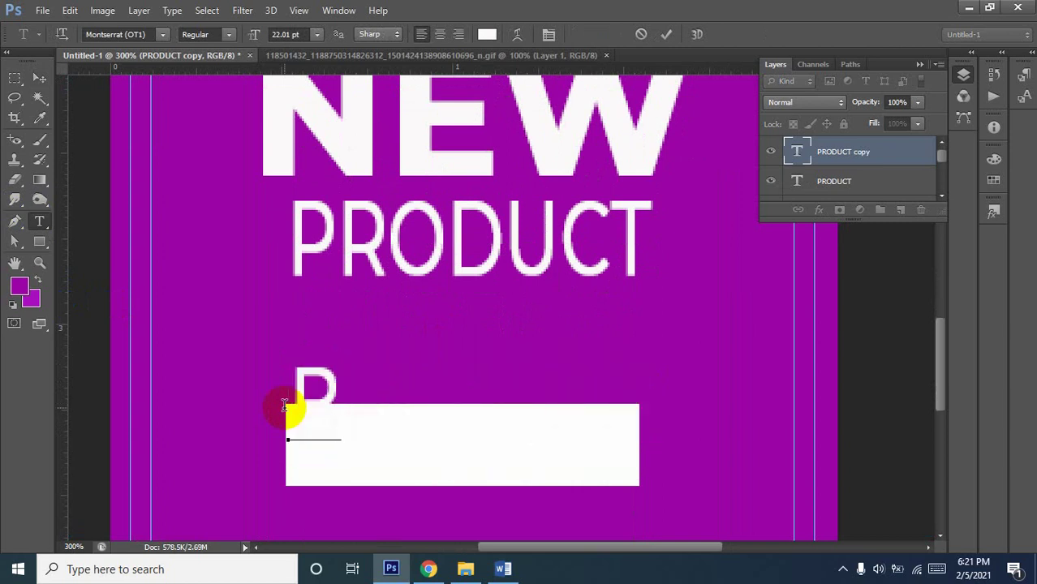
{"action": "type", "text": "Y"}
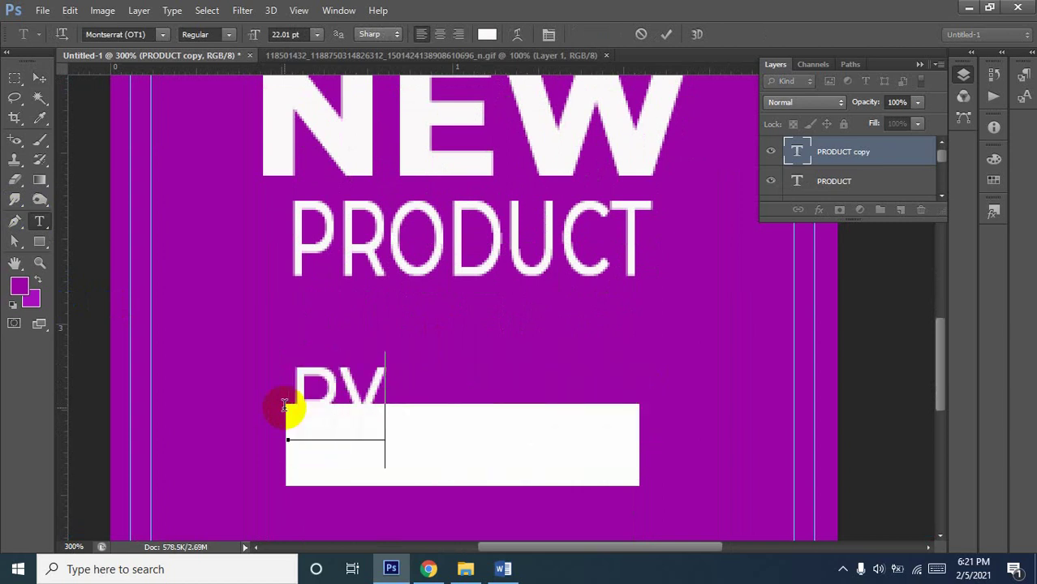
{"action": "key", "text": "BackSpace"}
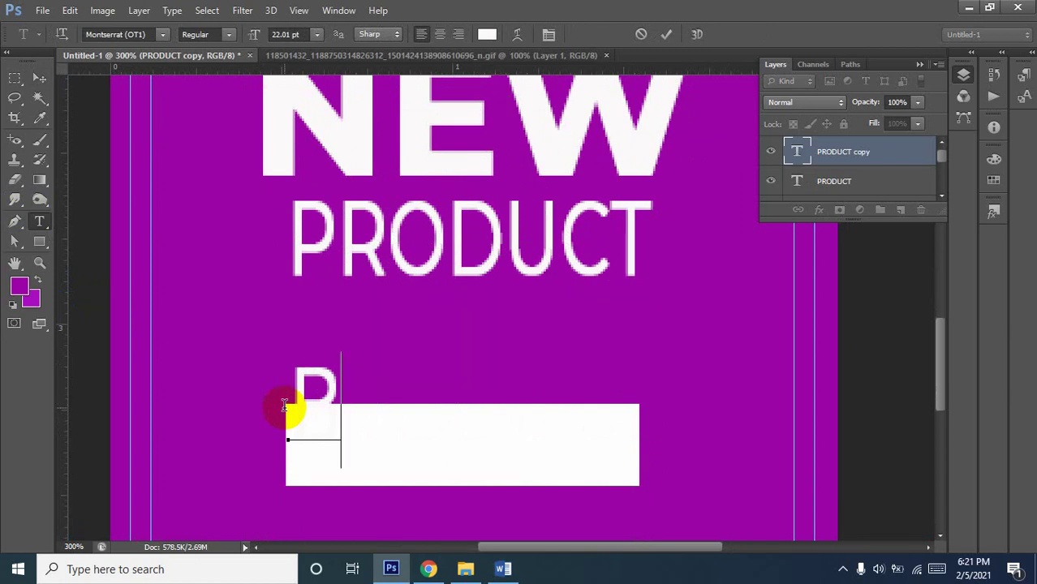
{"action": "type", "text": "UY"}
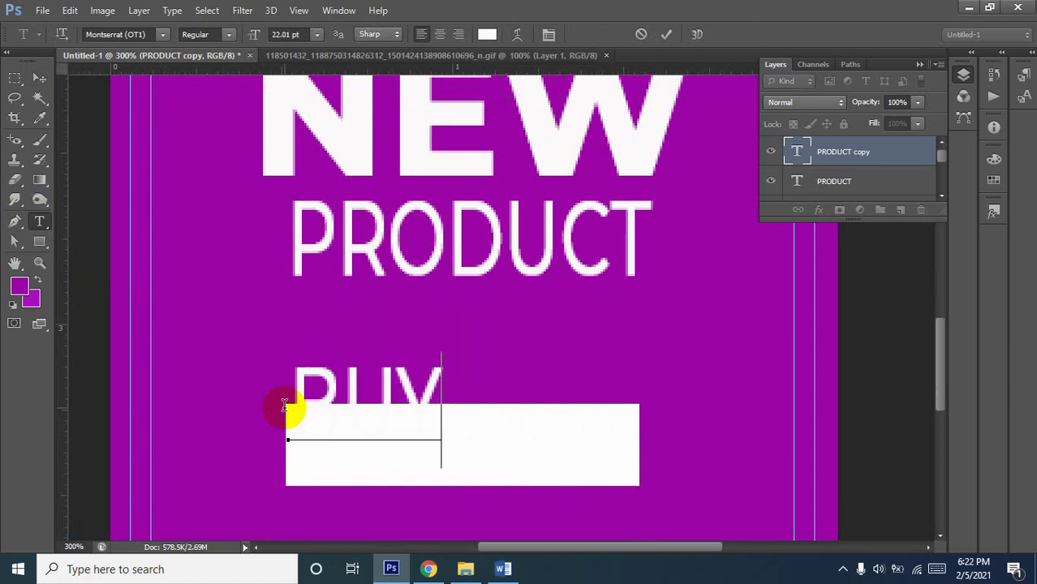
{"action": "type", "text": " NOW"}
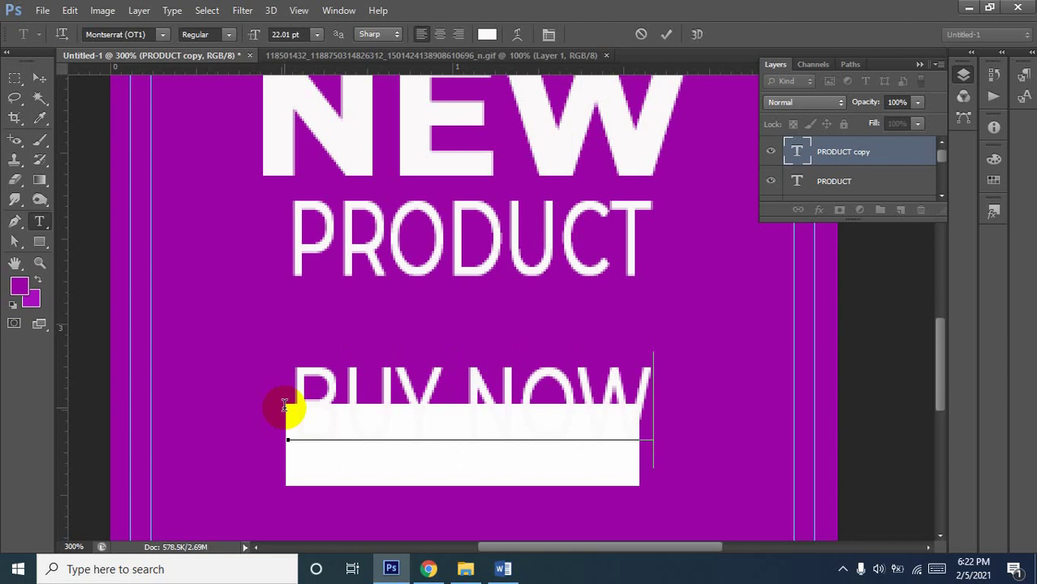
{"action": "left_click", "coordinate": [40, 94]}
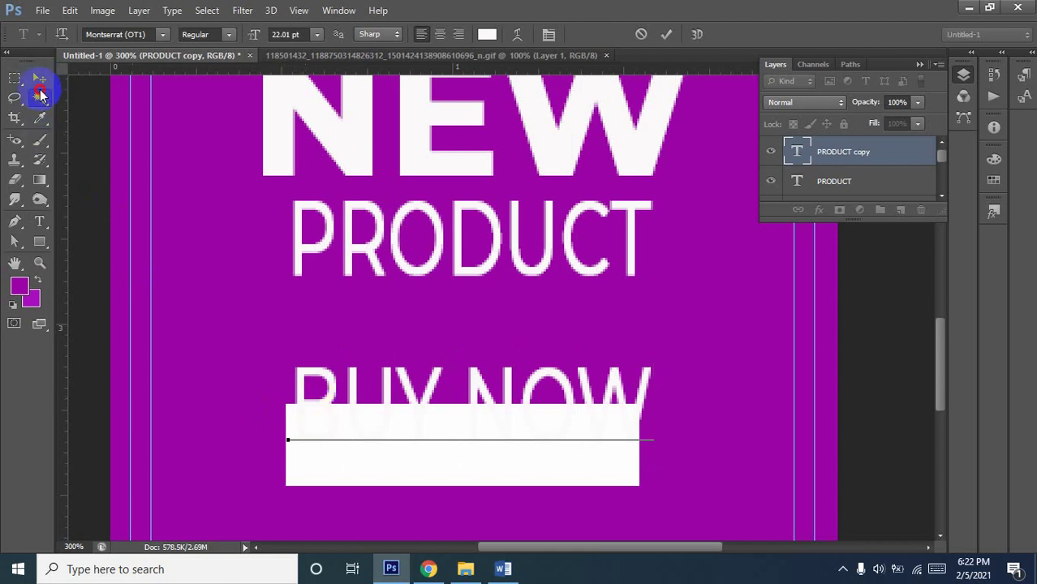
Check the reference banner, then select the BUY NOW text for editing
{"action": "left_click", "coordinate": [322, 55]}
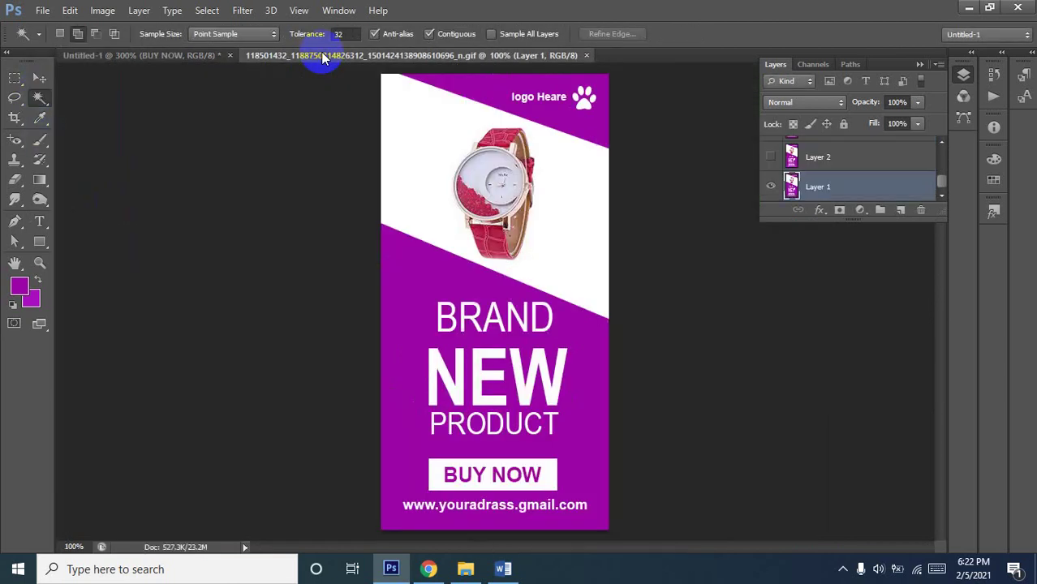
{"action": "left_click", "coordinate": [173, 56]}
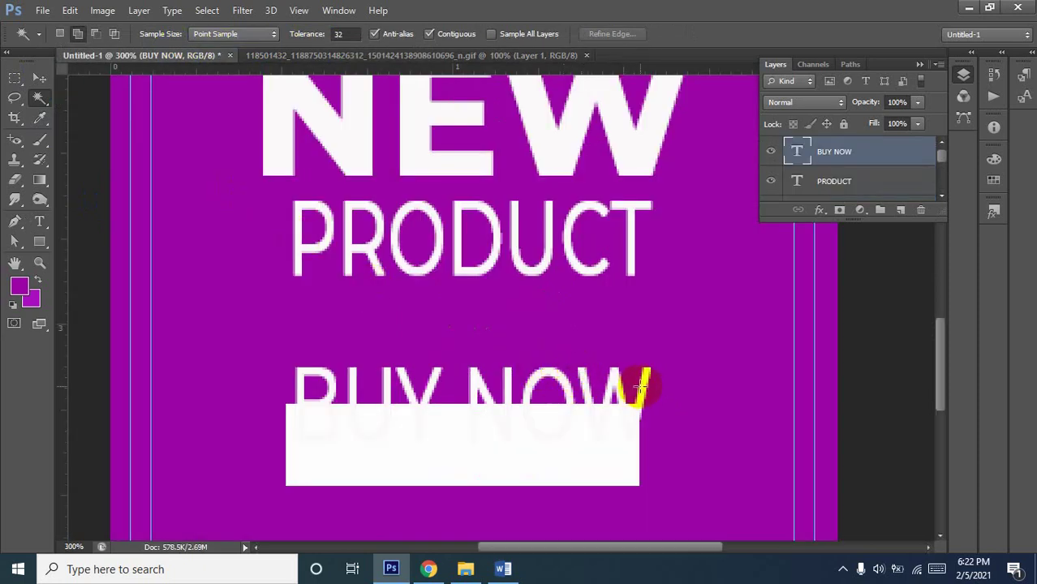
{"action": "left_click", "coordinate": [42, 221]}
{"action": "left_click_drag", "start_coordinate": [637, 392], "coordinate": [273, 396]}
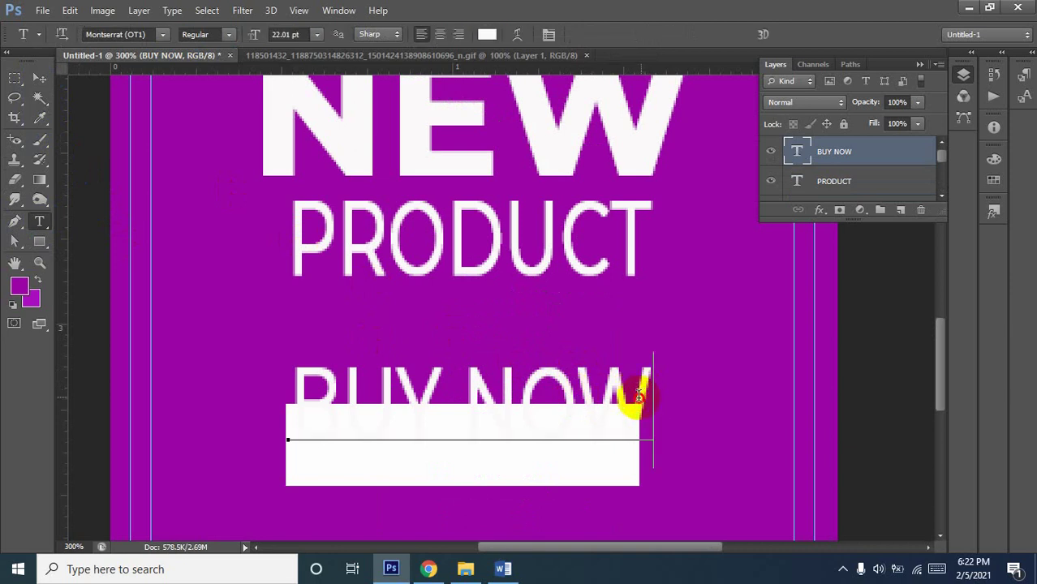
{"action": "left_click", "coordinate": [279, 428]}
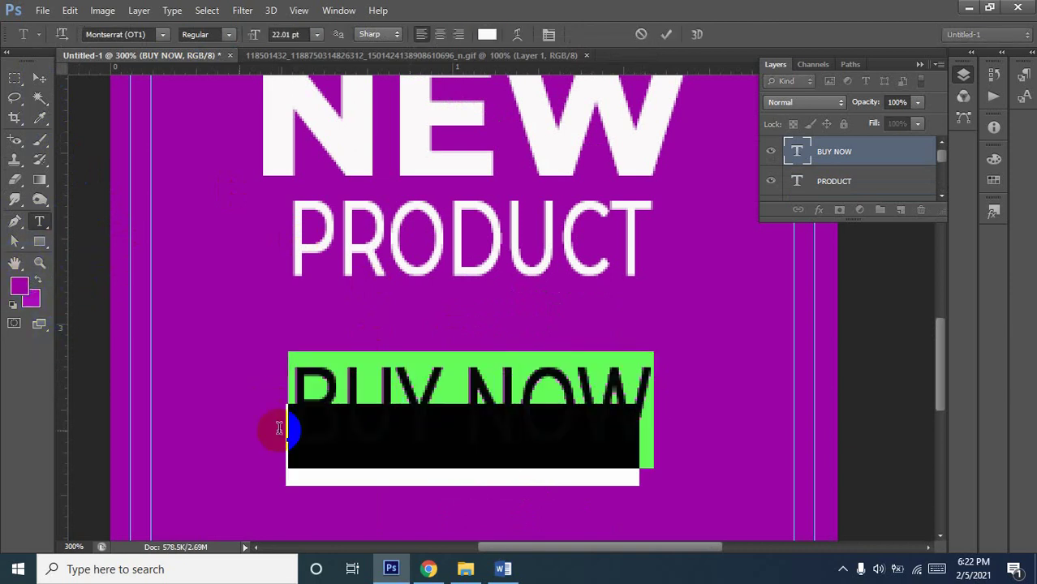
Sample the banner's purple and bring up the text colour chooser for BUY NOW
{"action": "left_click", "coordinate": [39, 117]}
{"action": "left_click_drag", "start_coordinate": [197, 292], "coordinate": [384, 431]}
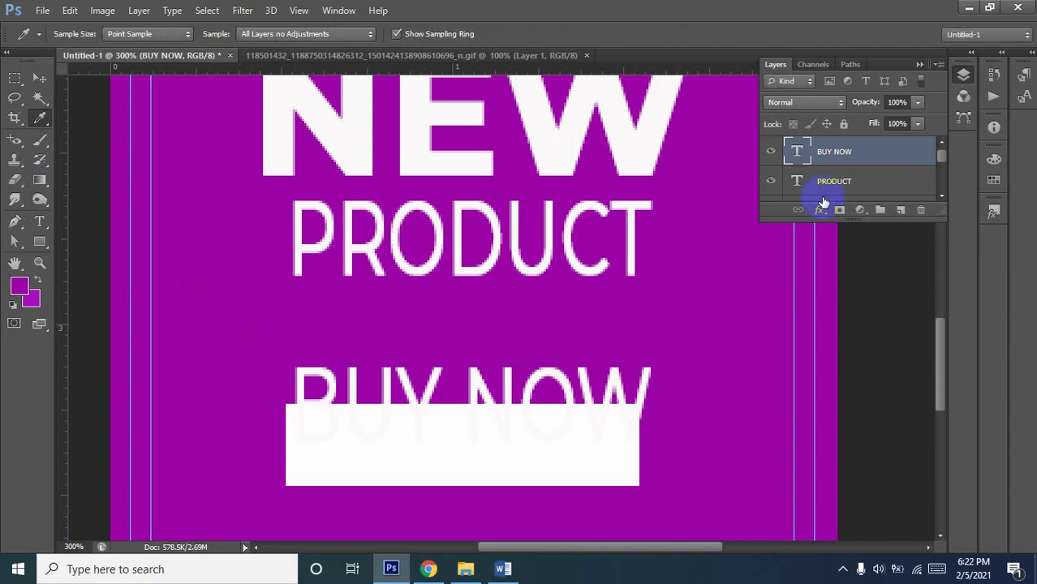
{"action": "left_click", "coordinate": [40, 77]}
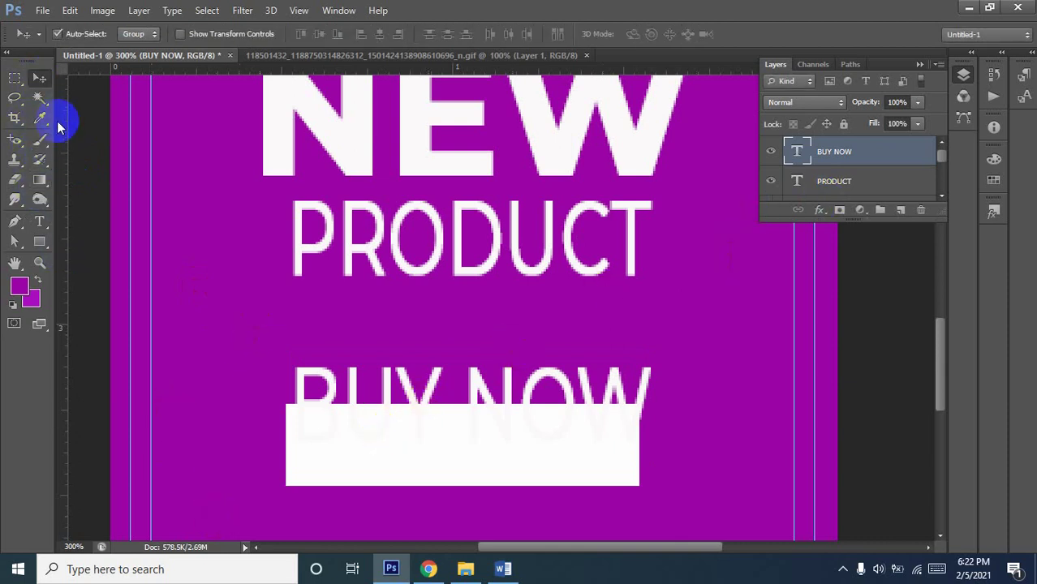
{"action": "left_click", "coordinate": [39, 221]}
{"action": "left_click_drag", "start_coordinate": [649, 390], "coordinate": [210, 383]}
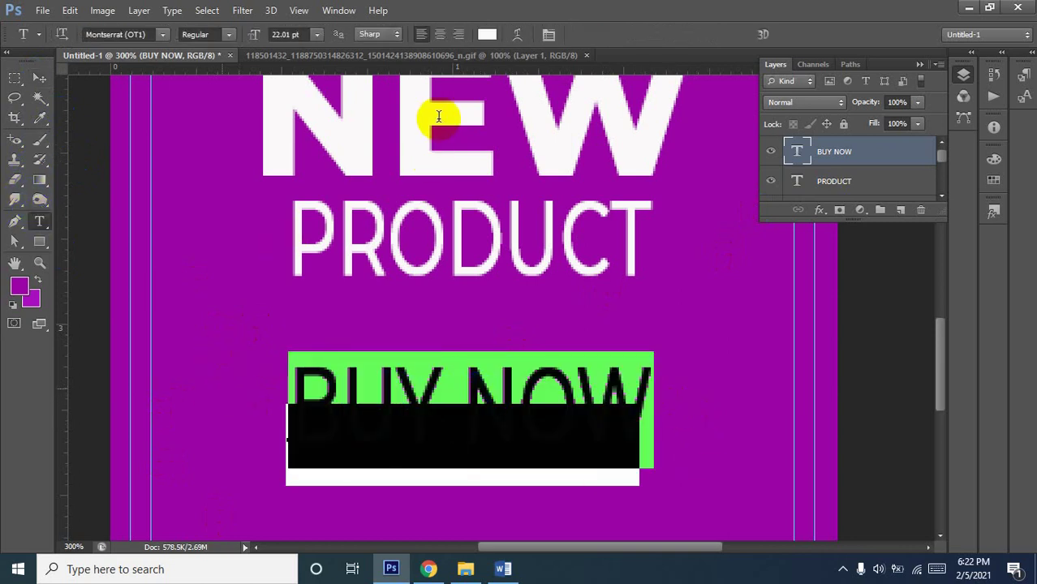
{"action": "left_click", "coordinate": [488, 35]}
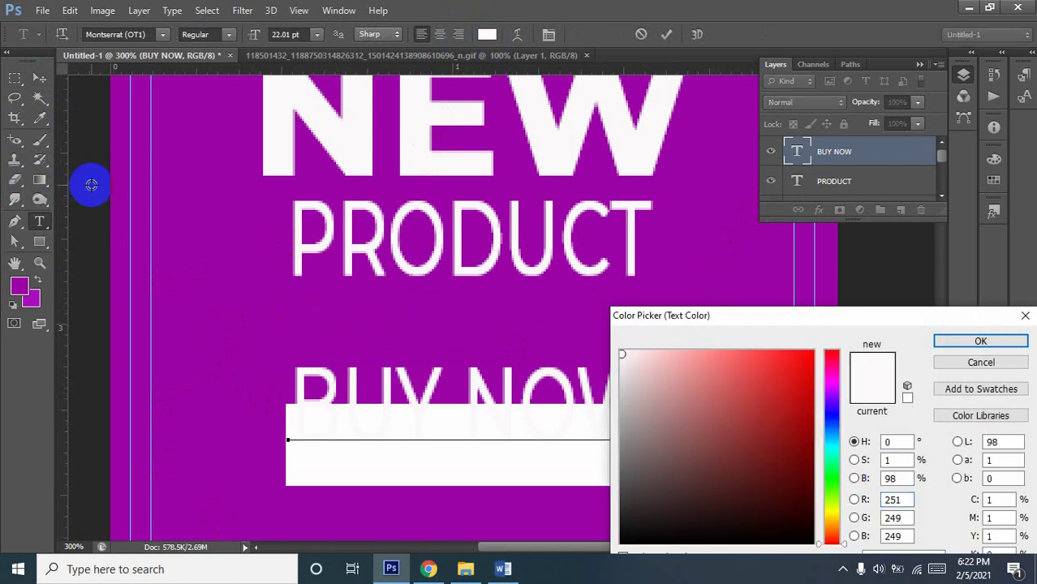
Colour BUY NOW with the banner's sampled purple and move it down into the white box
{"action": "left_click", "coordinate": [263, 313]}
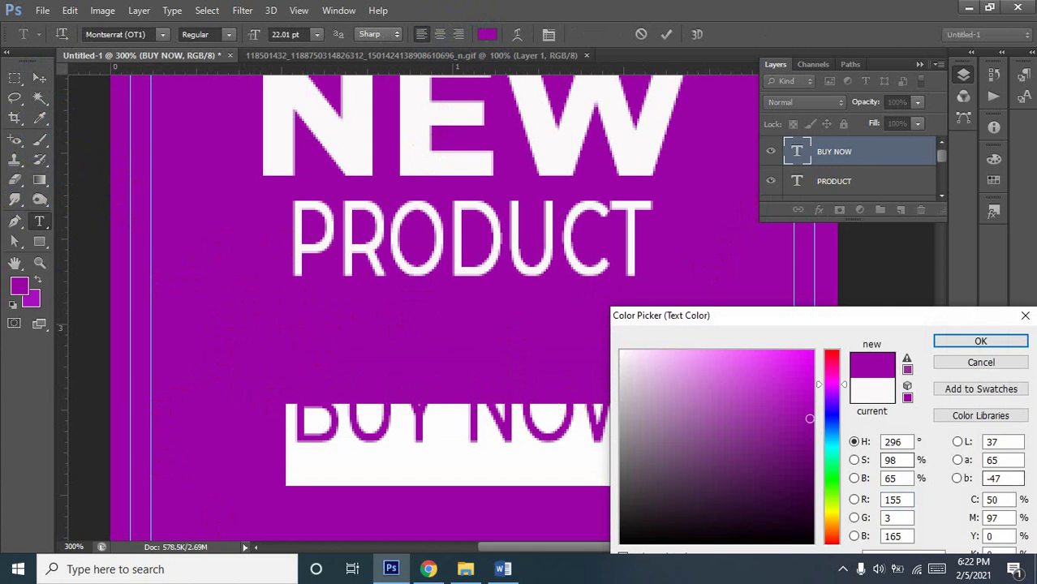
{"action": "left_click", "coordinate": [944, 341]}
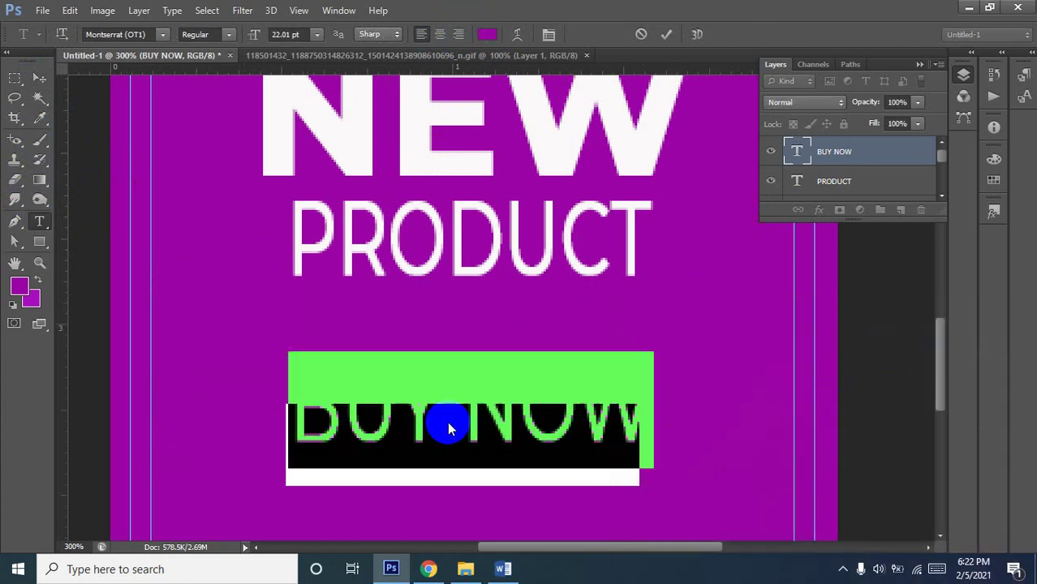
{"action": "left_click", "coordinate": [39, 77]}
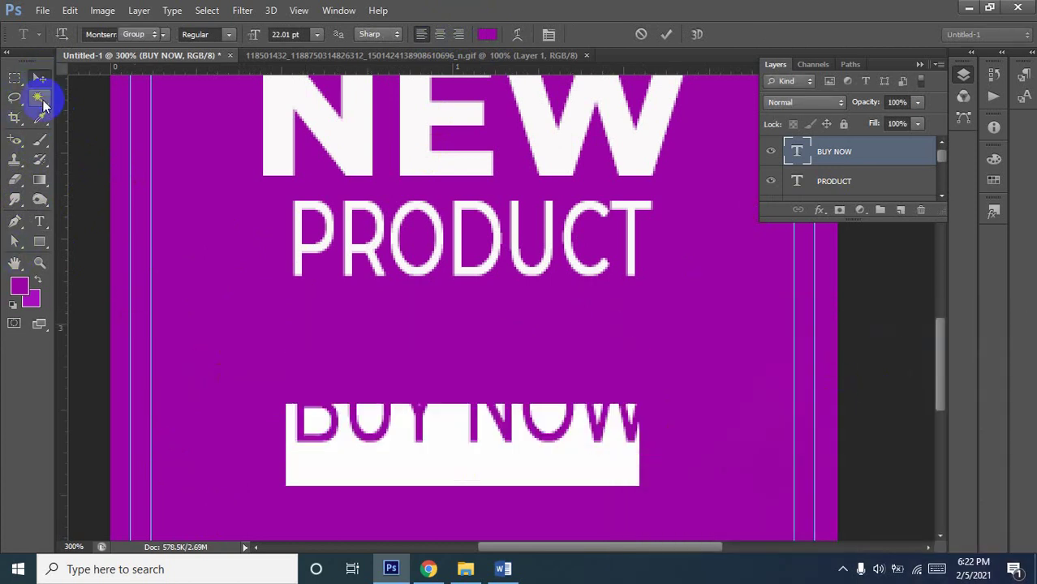
{"action": "left_click_drag", "start_coordinate": [506, 439], "coordinate": [501, 468]}
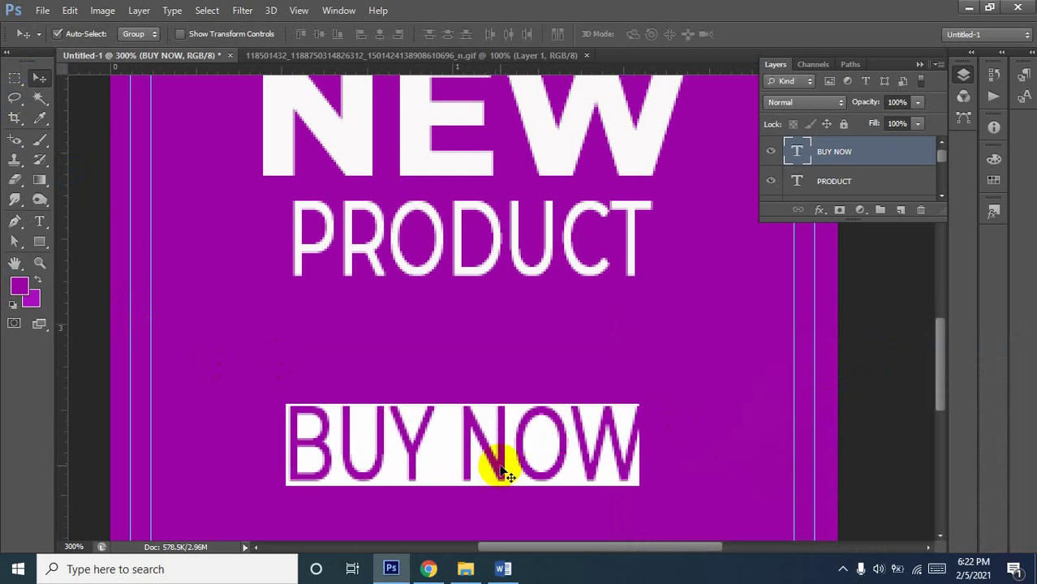
Scale BUY NOW to about 86% width and 63% height, centred in the white box
{"action": "key", "text": "ctrl+t"}
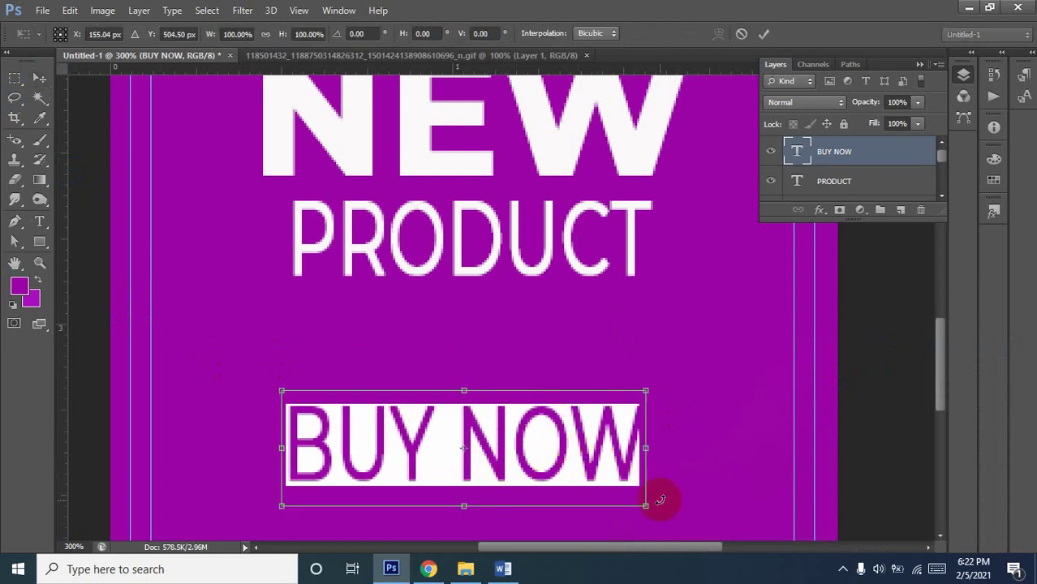
{"action": "left_click_drag", "start_coordinate": [645, 506], "coordinate": [596, 463]}
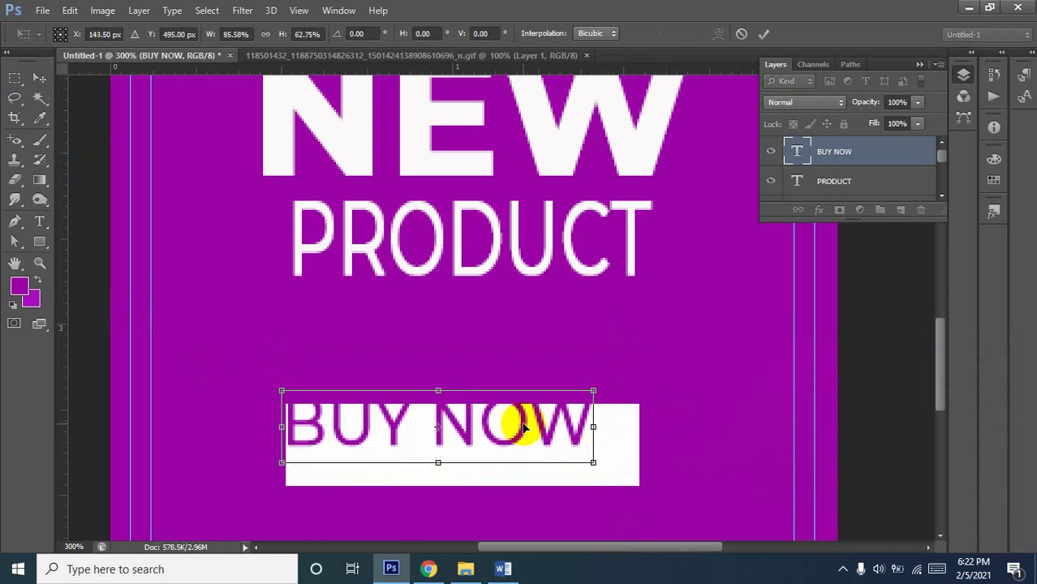
{"action": "left_click_drag", "start_coordinate": [523, 435], "coordinate": [548, 457]}
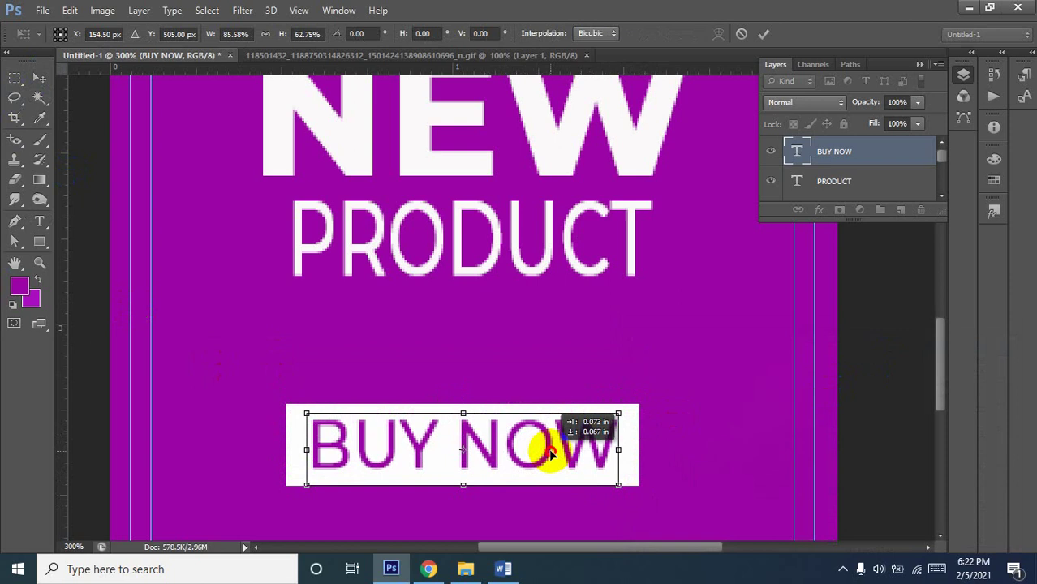
{"action": "double_click", "coordinate": [603, 507]}
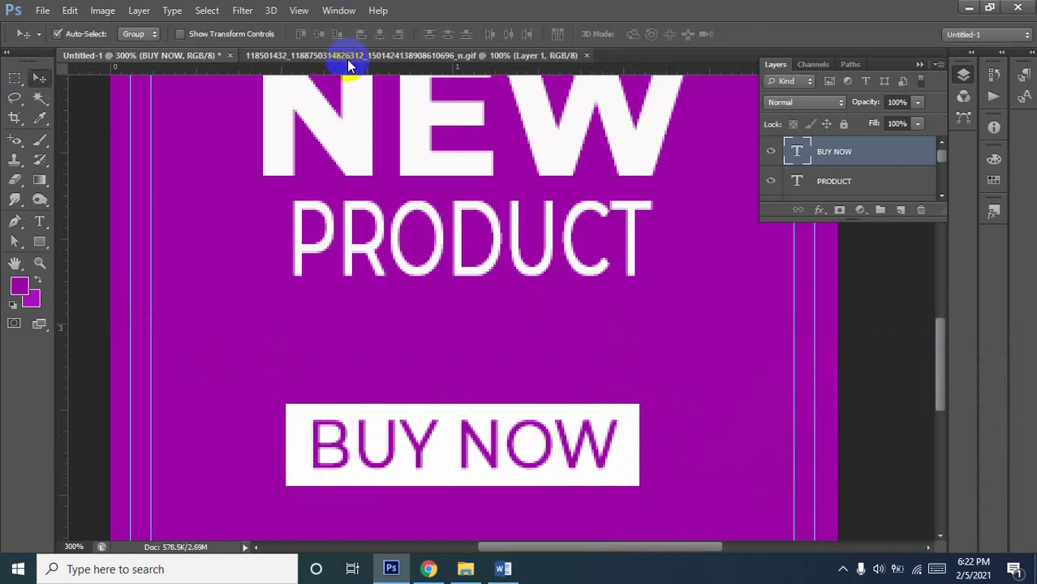
{"action": "left_click", "coordinate": [348, 60]}
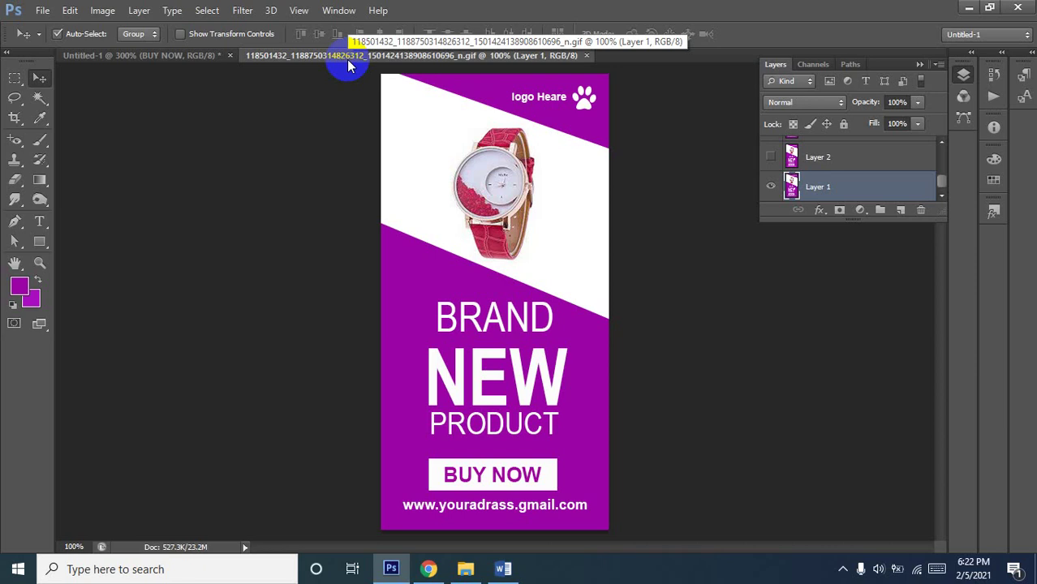
Set BUY NOW to Montserrat Bold and zoom out to view the whole banner
{"action": "left_click", "coordinate": [185, 69]}
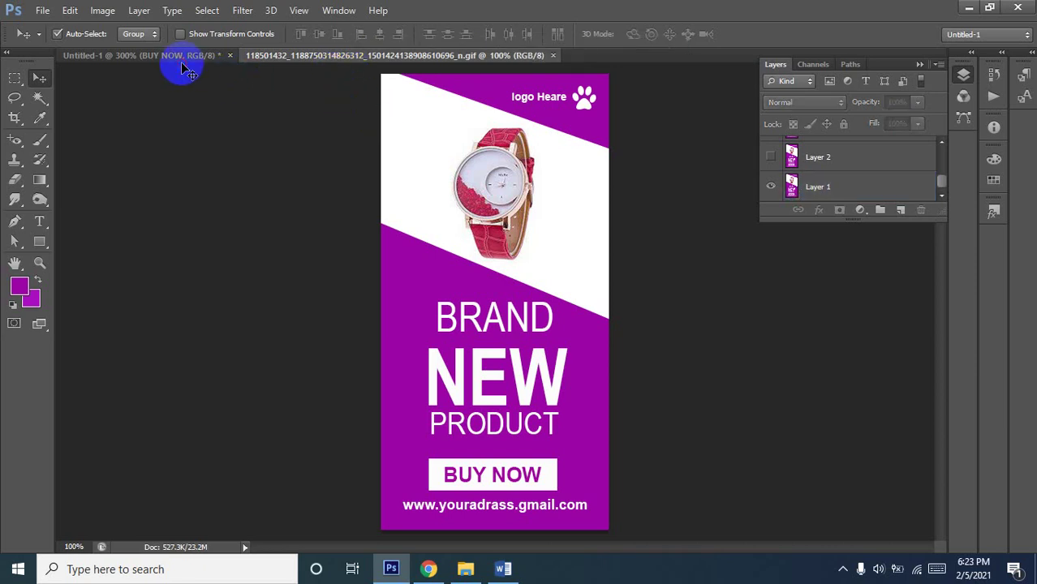
{"action": "left_click", "coordinate": [180, 59]}
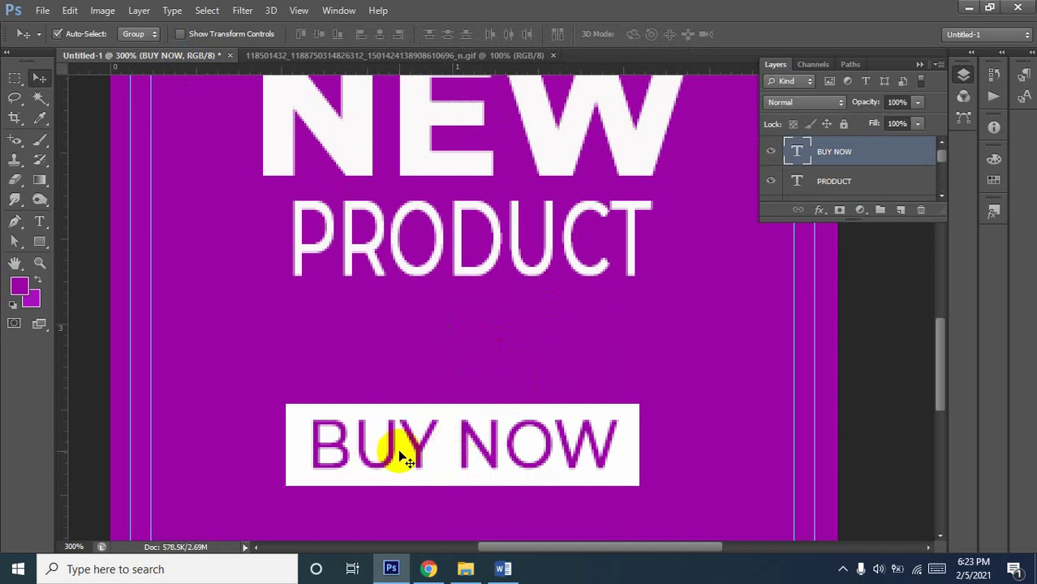
{"action": "left_click", "coordinate": [265, 405]}
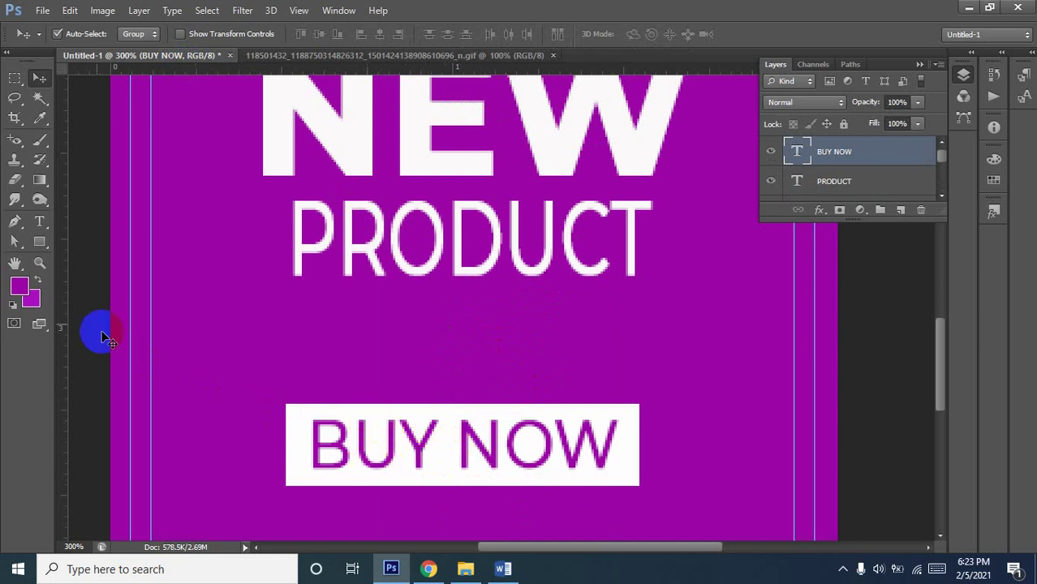
{"action": "left_click", "coordinate": [39, 221]}
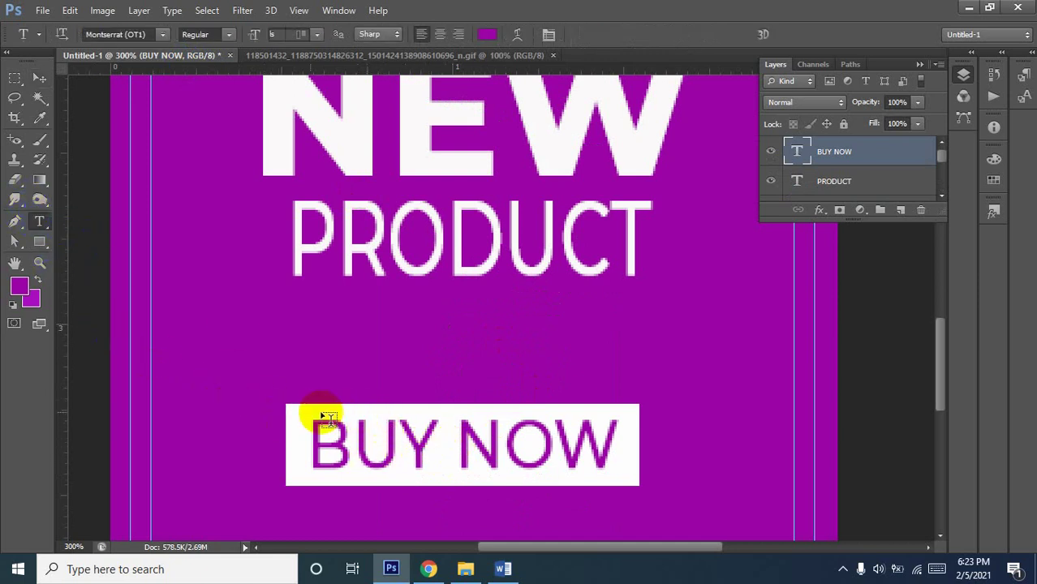
{"action": "mouse_move", "coordinate": [309, 443]}
{"action": "left_mouse_down"}
{"action": "mouse_move", "coordinate": [447, 475]}
{"action": "mouse_move", "coordinate": [617, 471]}
{"action": "left_mouse_up"}
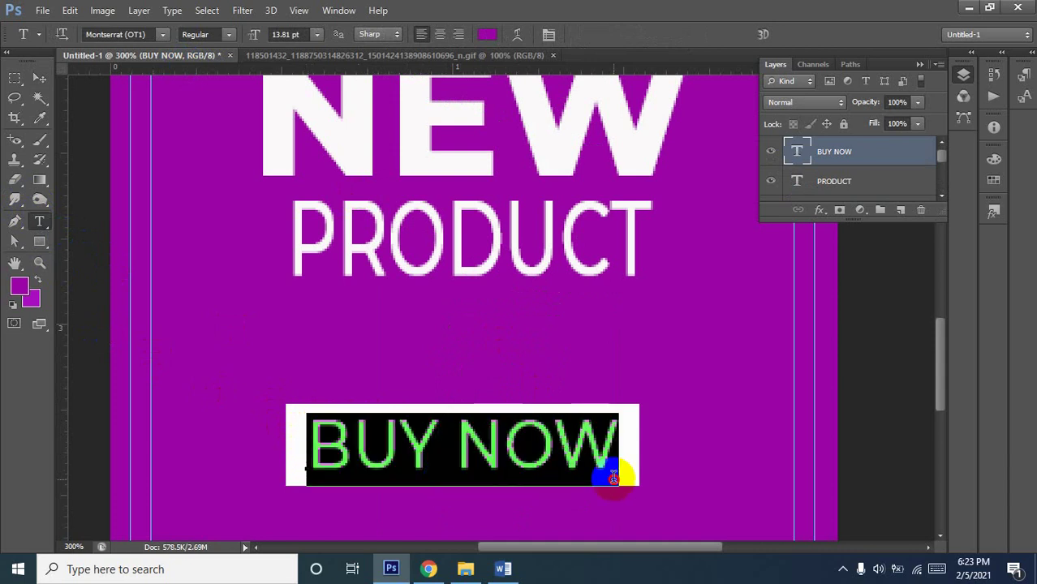
{"action": "left_click", "coordinate": [229, 35]}
{"action": "left_click", "coordinate": [202, 183]}
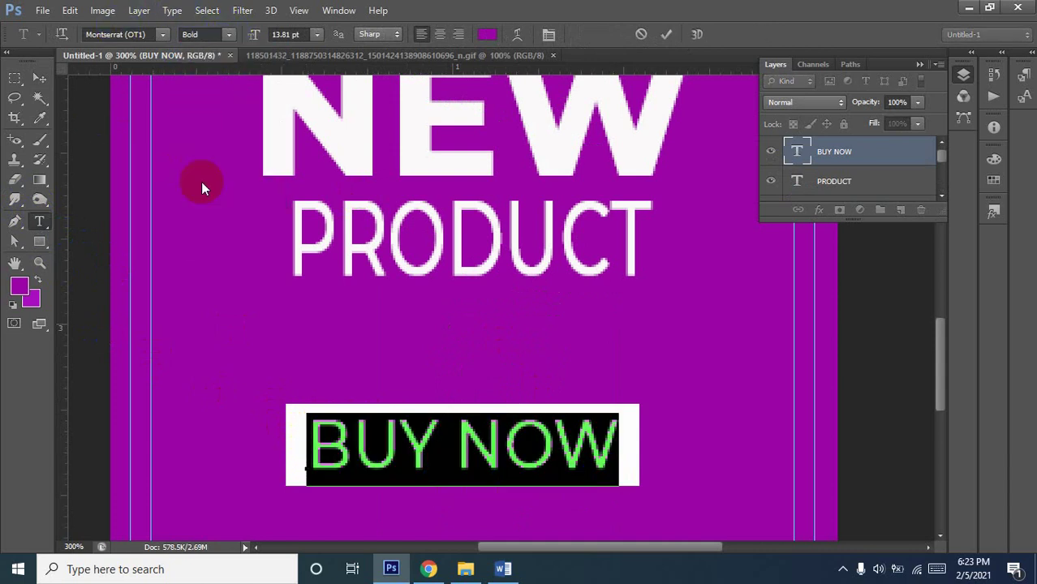
{"action": "left_click", "coordinate": [40, 80]}
{"action": "left_click", "coordinate": [493, 390], "text": "ctrl+alt"}
{"action": "left_click", "coordinate": [500, 417], "text": "ctrl+alt"}
{"action": "left_click", "coordinate": [510, 417], "text": "ctrl"}
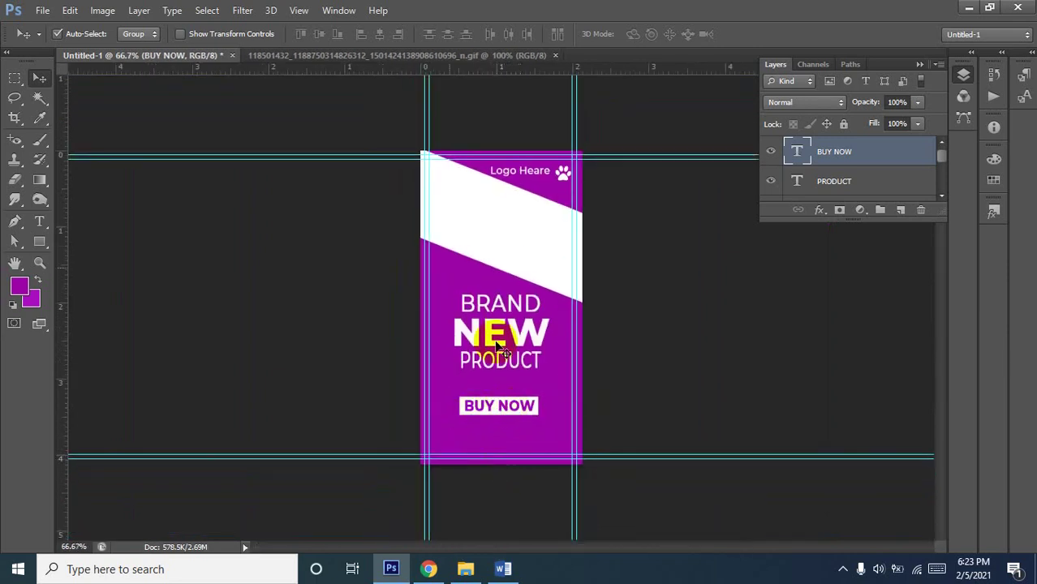
{"action": "left_click", "coordinate": [333, 57]}
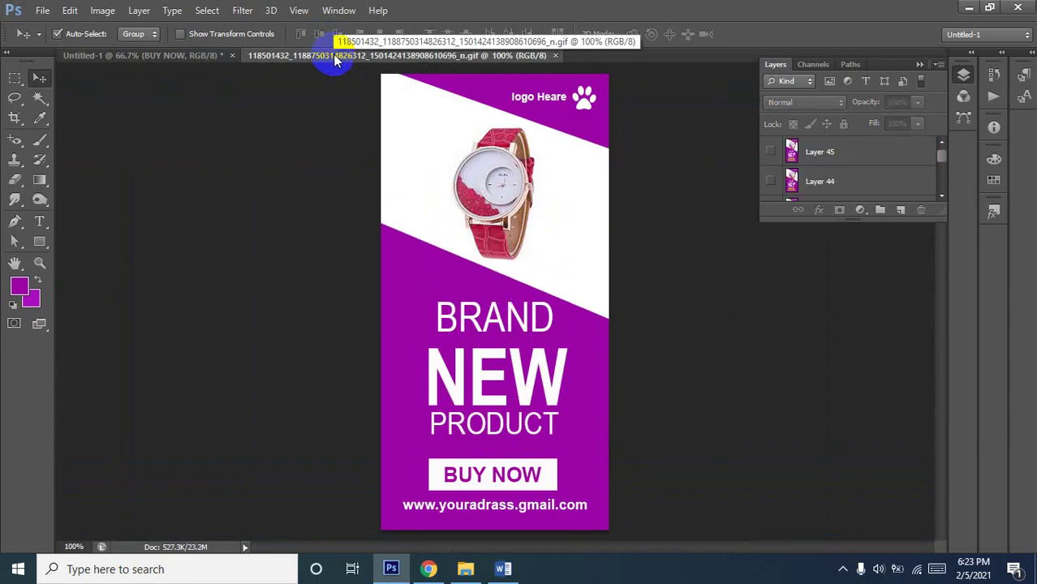
{"action": "left_click", "coordinate": [446, 296]}
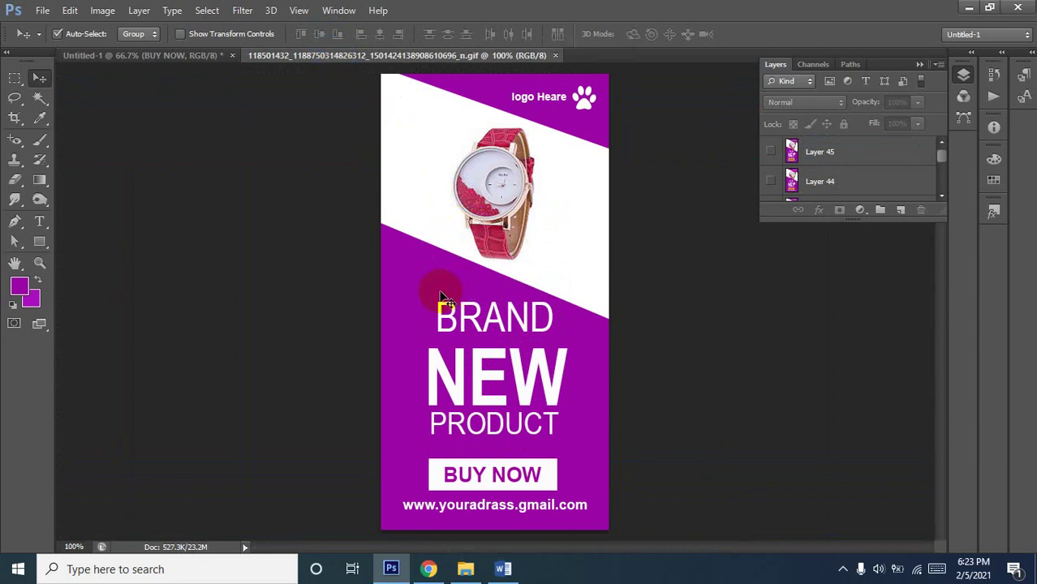
{"action": "right_click", "coordinate": [308, 187]}
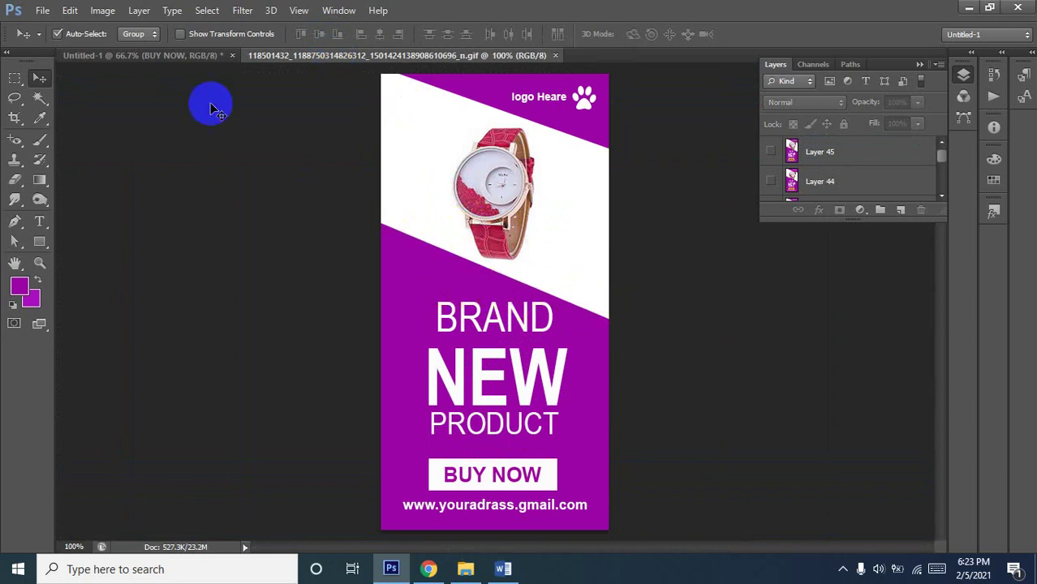
{"action": "left_click", "coordinate": [160, 57]}
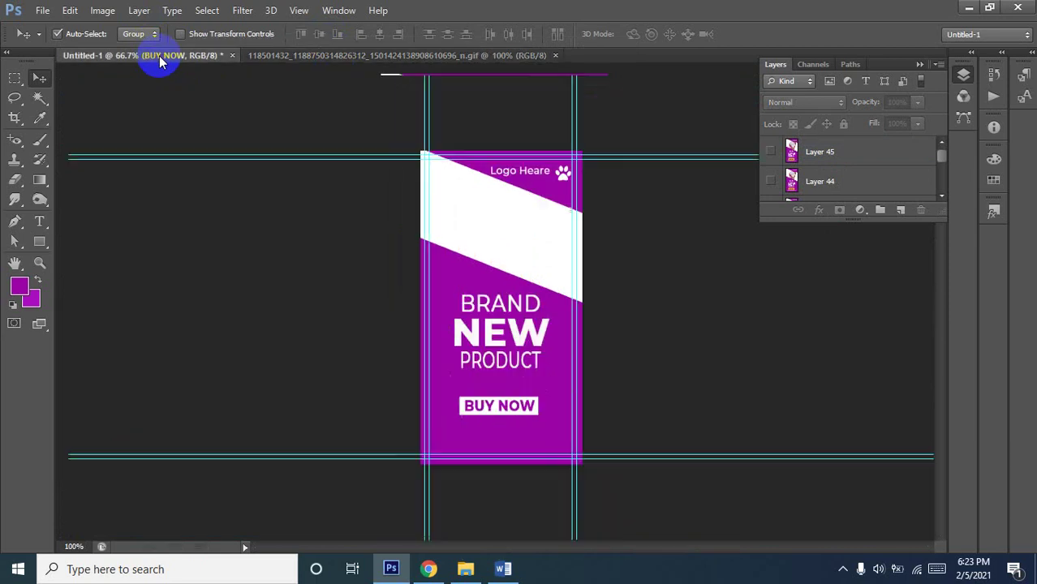
{"action": "left_click", "coordinate": [317, 59]}
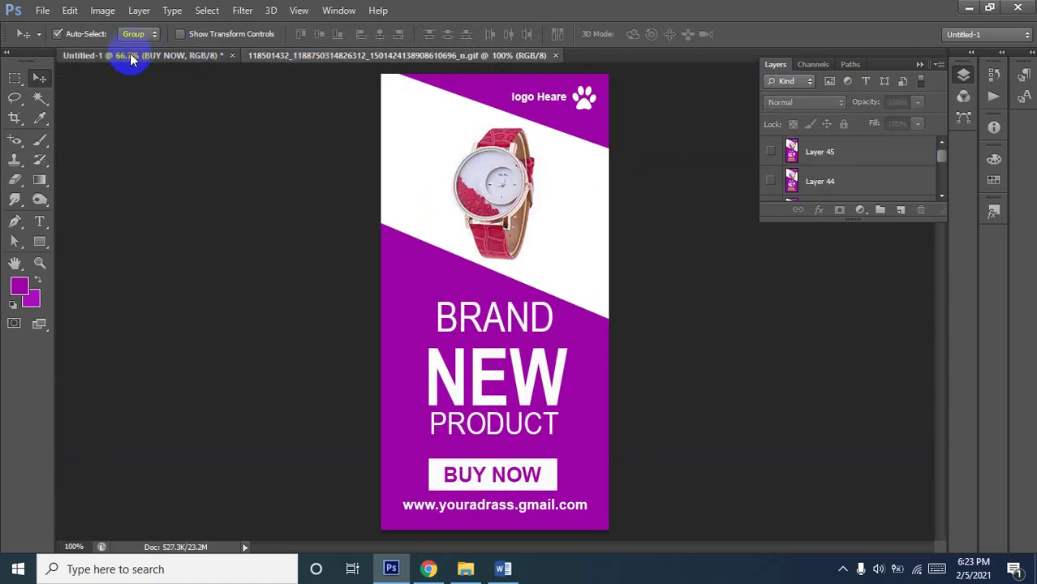
{"action": "left_click", "coordinate": [130, 59]}
{"action": "left_click", "coordinate": [470, 457]}
{"action": "left_click", "coordinate": [479, 441]}
{"action": "mouse_move", "coordinate": [508, 396]}
{"action": "left_mouse_down"}
{"action": "mouse_move", "coordinate": [504, 332]}
{"action": "mouse_move", "coordinate": [452, 286]}
{"action": "left_mouse_up"}
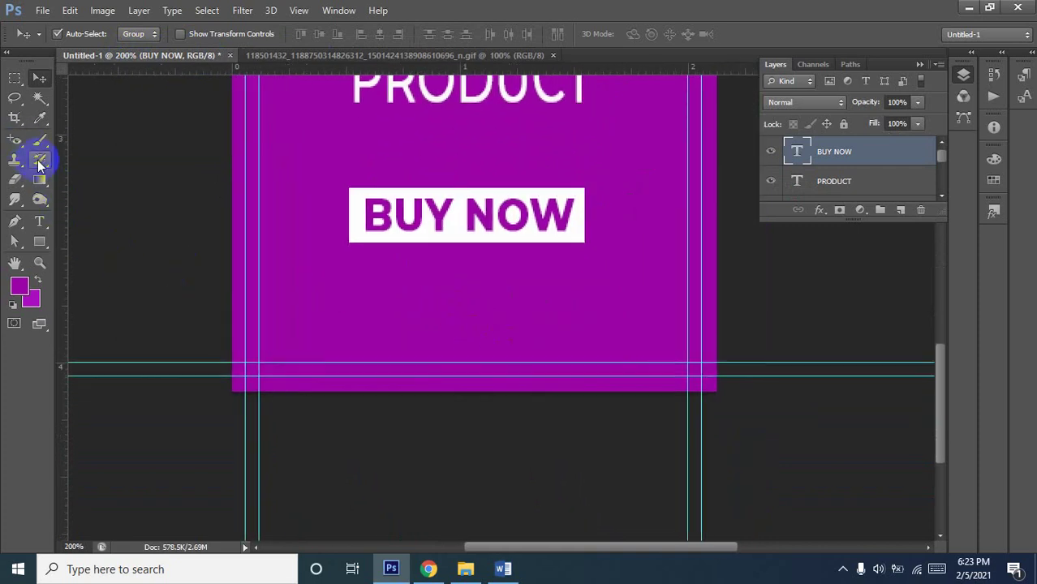
{"action": "left_click", "coordinate": [363, 89]}
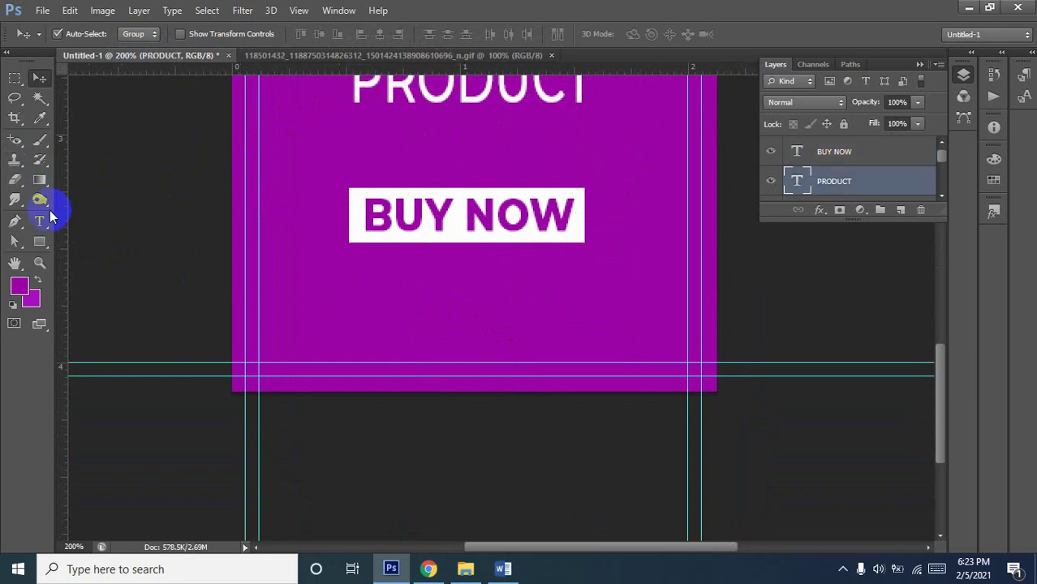
{"action": "left_click", "coordinate": [42, 222]}
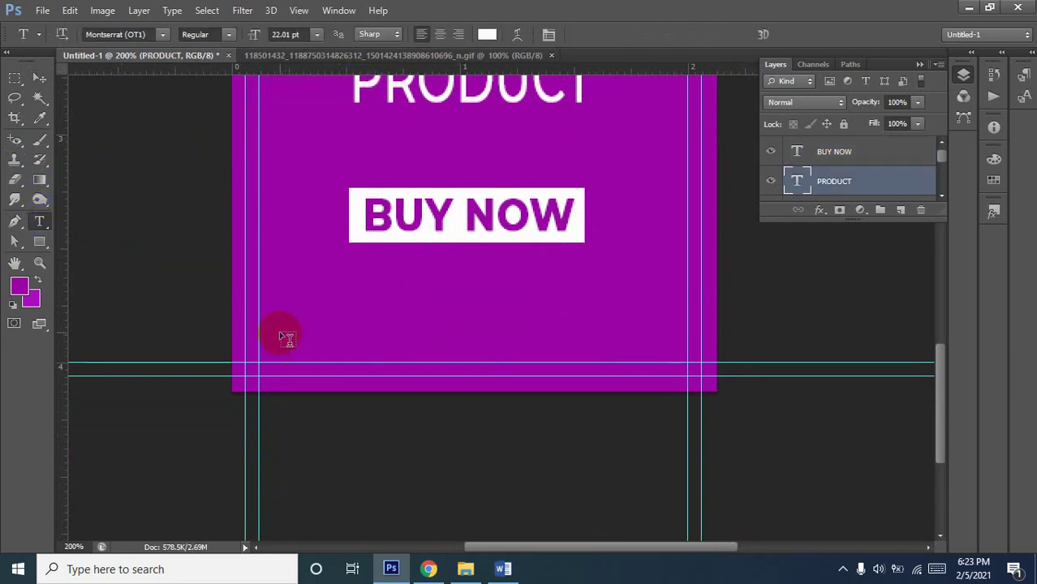
{"action": "left_click", "coordinate": [299, 319]}
{"action": "left_click", "coordinate": [396, 319]}
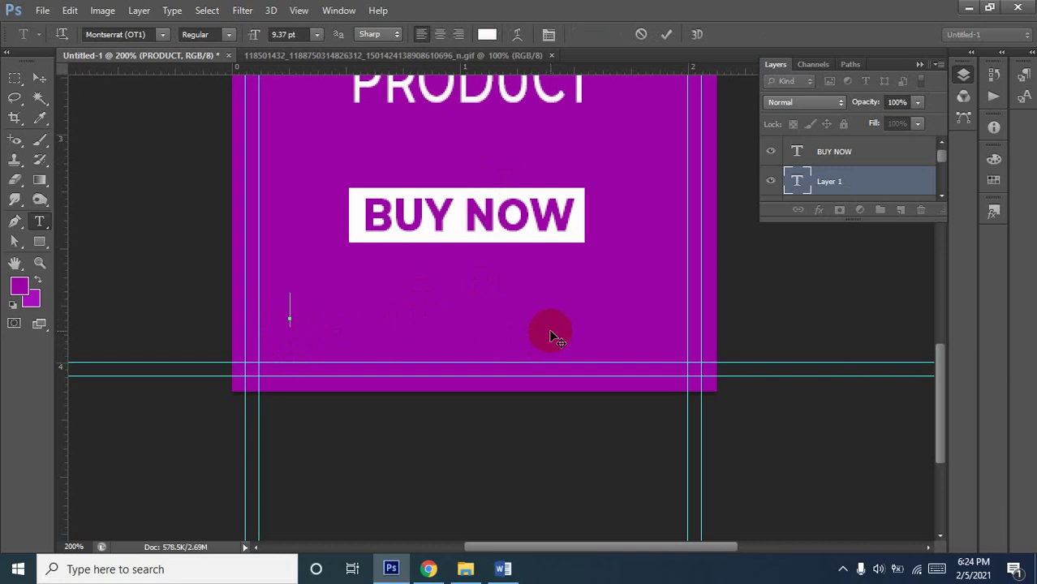
{"action": "type", "text": "www."}
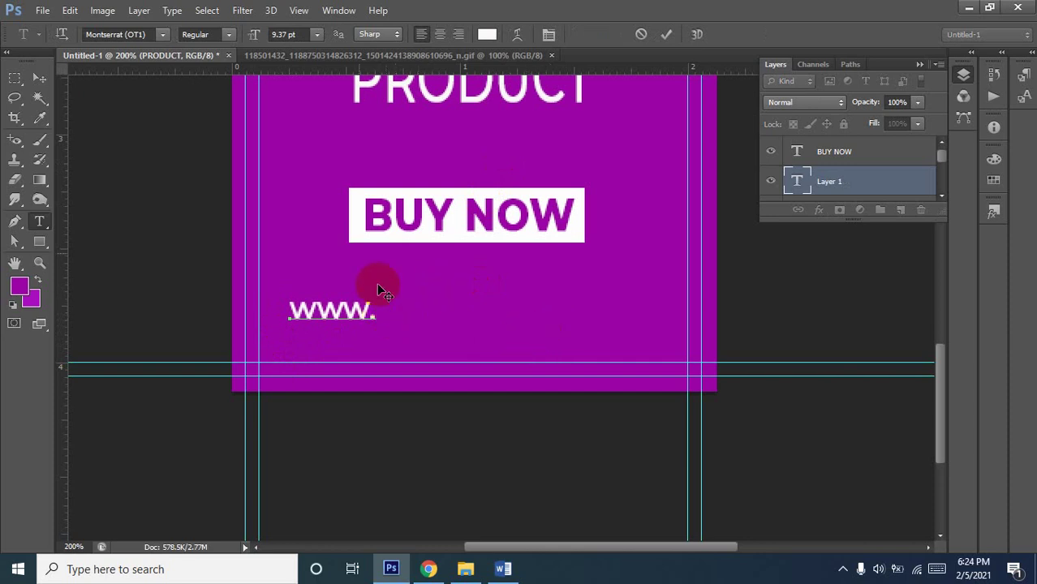
{"action": "left_click_drag", "start_coordinate": [383, 314], "coordinate": [261, 308]}
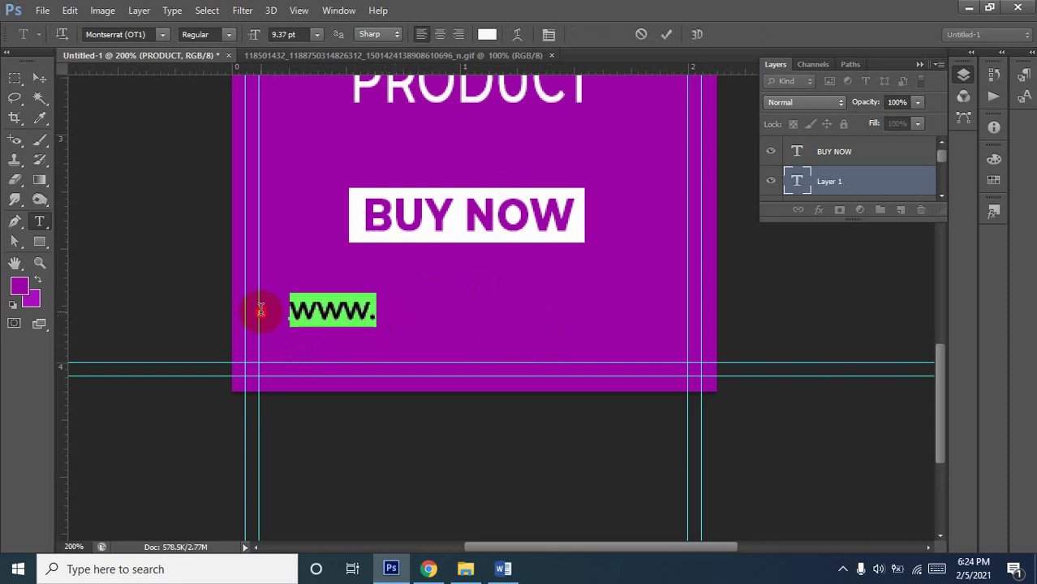
{"action": "left_click", "coordinate": [316, 34]}
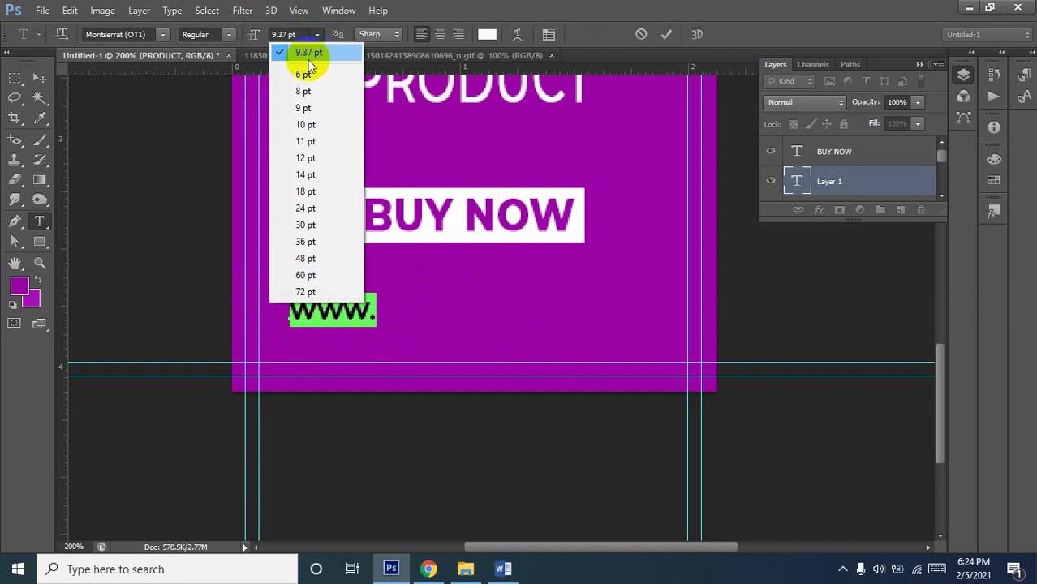
{"action": "left_click", "coordinate": [307, 46]}
{"action": "left_click", "coordinate": [256, 36]}
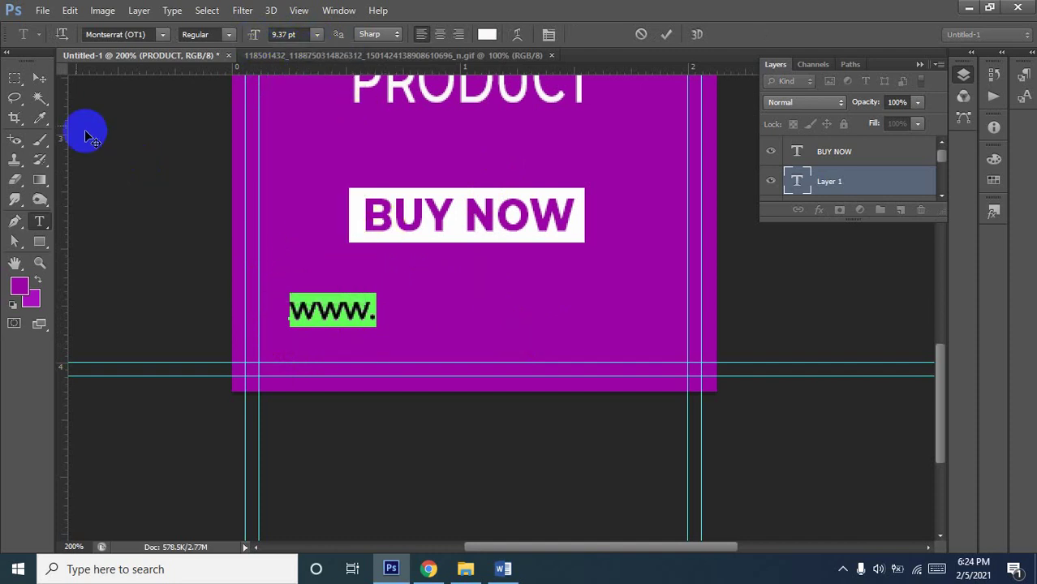
{"action": "left_click", "coordinate": [38, 76]}
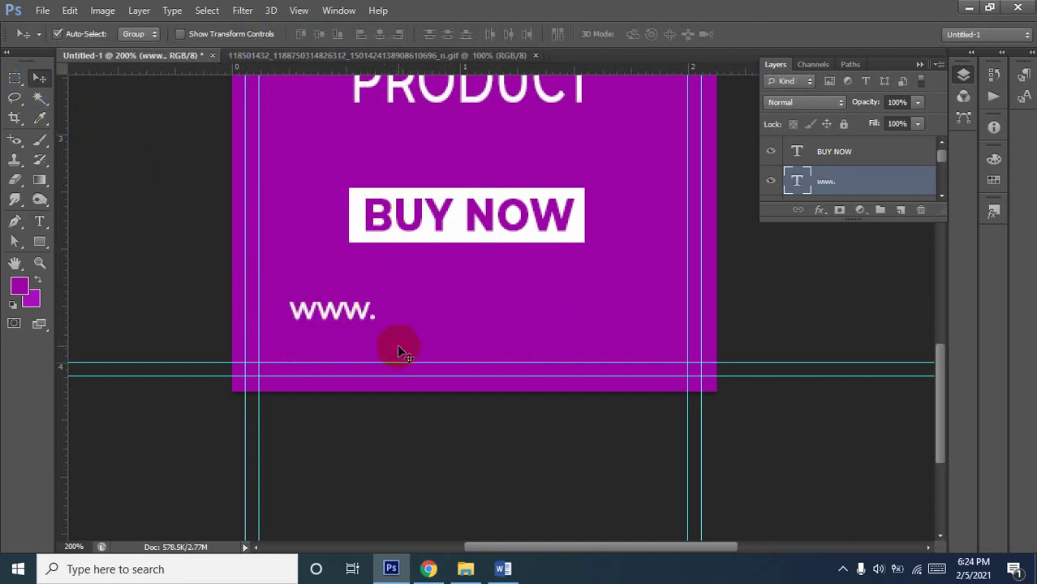
{"action": "key", "text": "ctrl+t"}
{"action": "left_click_drag", "start_coordinate": [378, 328], "coordinate": [367, 324]}
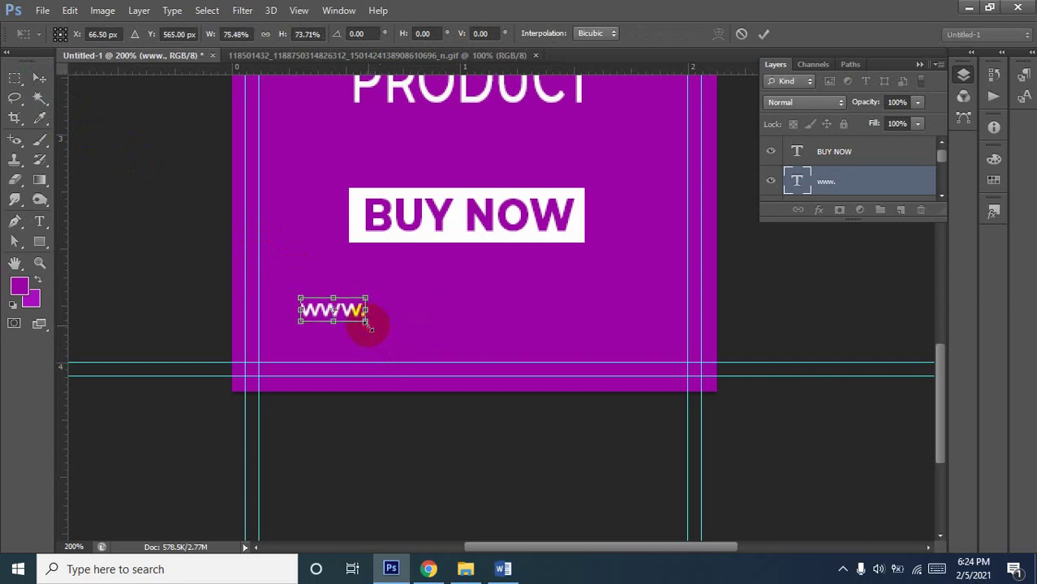
{"action": "key", "text": "Return"}
{"action": "left_click", "coordinate": [40, 221]}
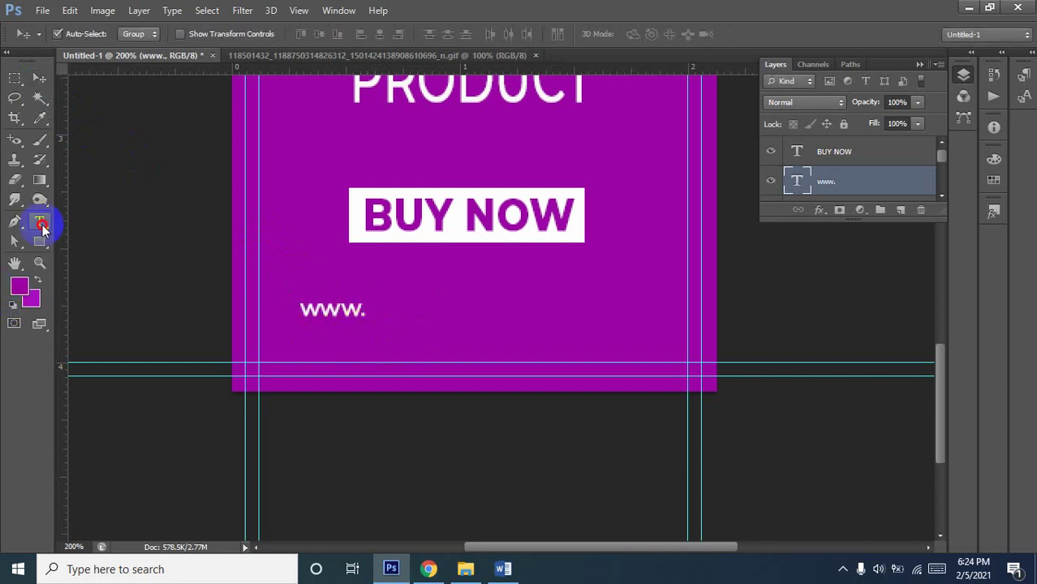
{"action": "left_click", "coordinate": [365, 311]}
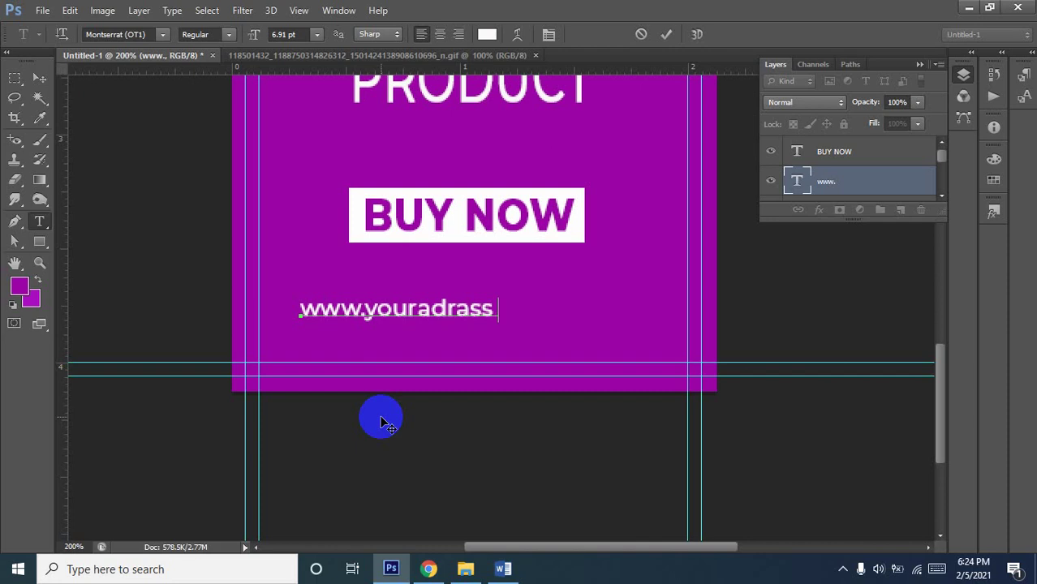
{"action": "type", "text": "youradrass.g"}
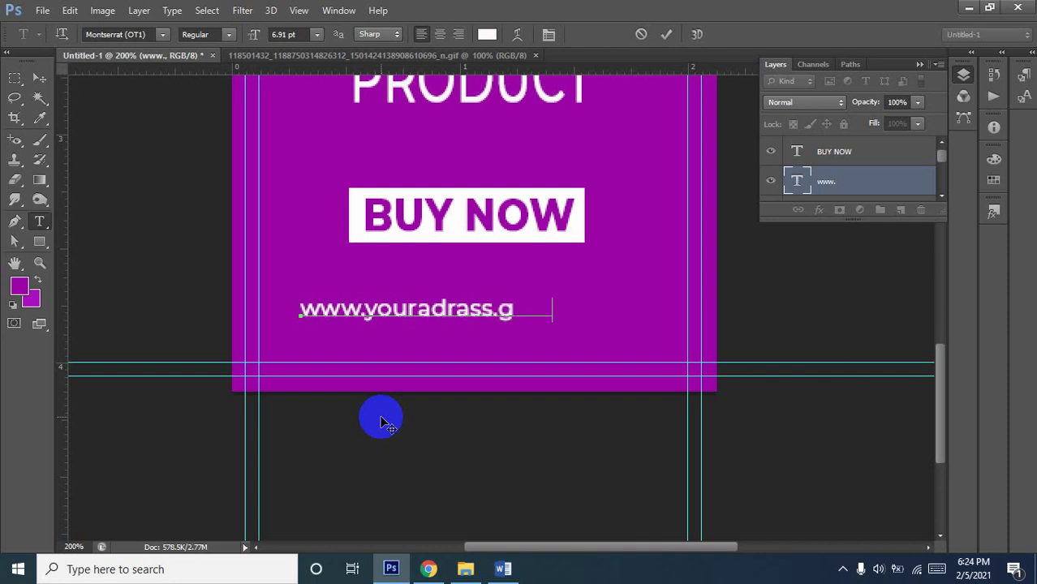
{"action": "type", "text": "mail"}
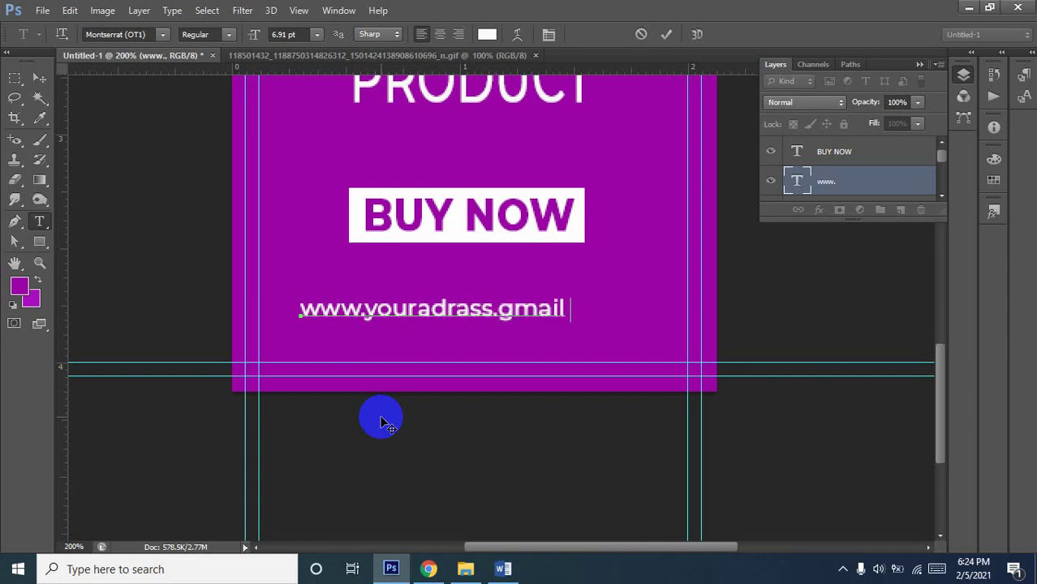
{"action": "type", "text": ".com"}
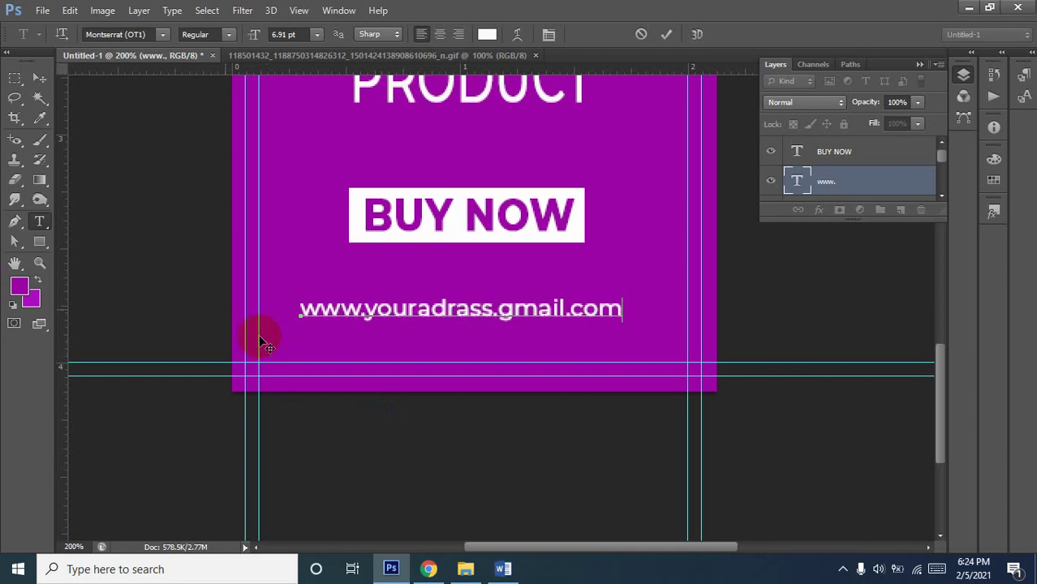
{"action": "left_click", "coordinate": [39, 78]}
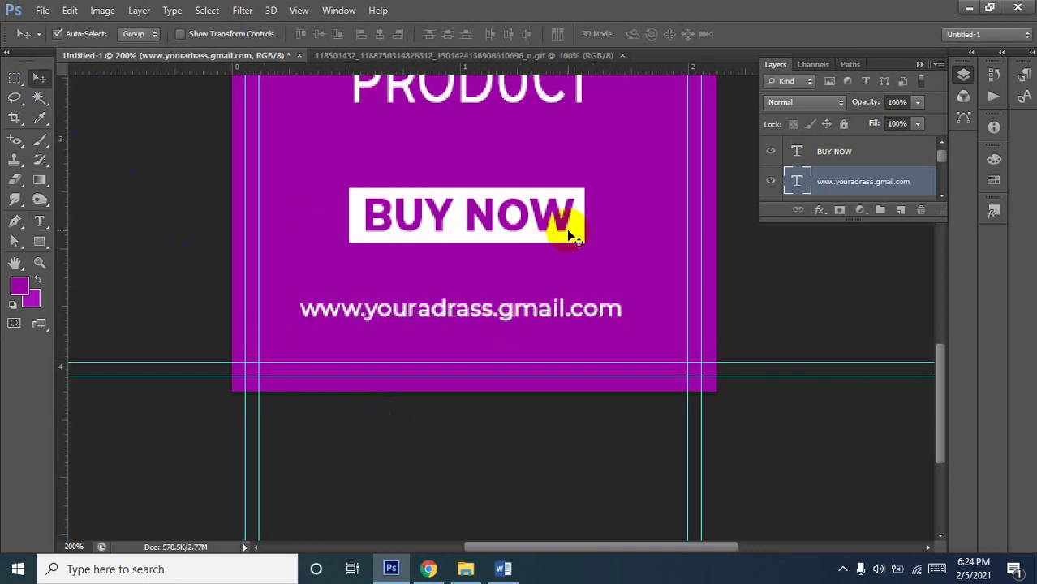
Select the BRAND, NEW and PRODUCT headline layers together
{"action": "key", "text": "ctrl+minus"}
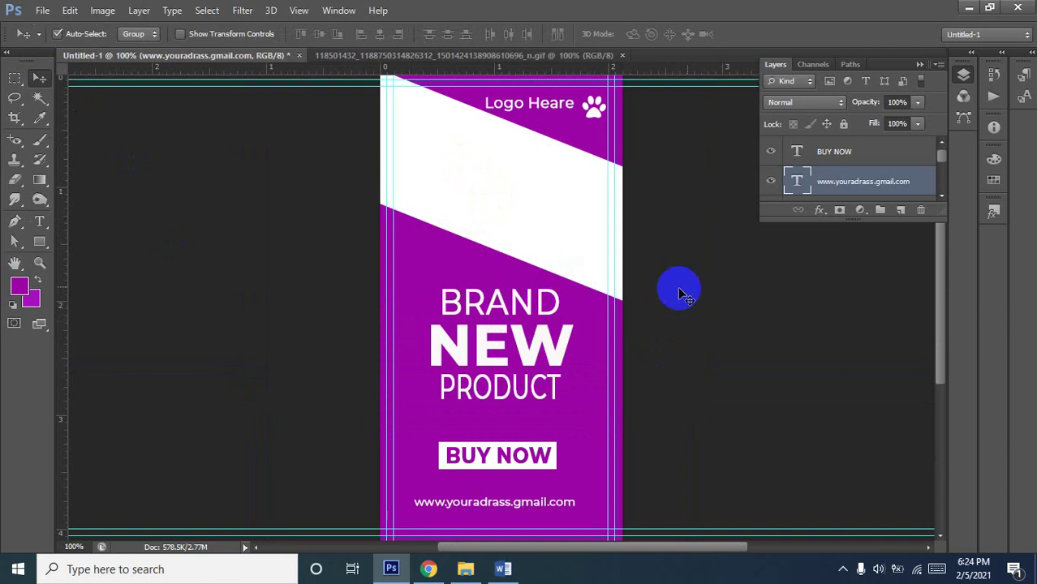
{"action": "left_click", "coordinate": [544, 299]}
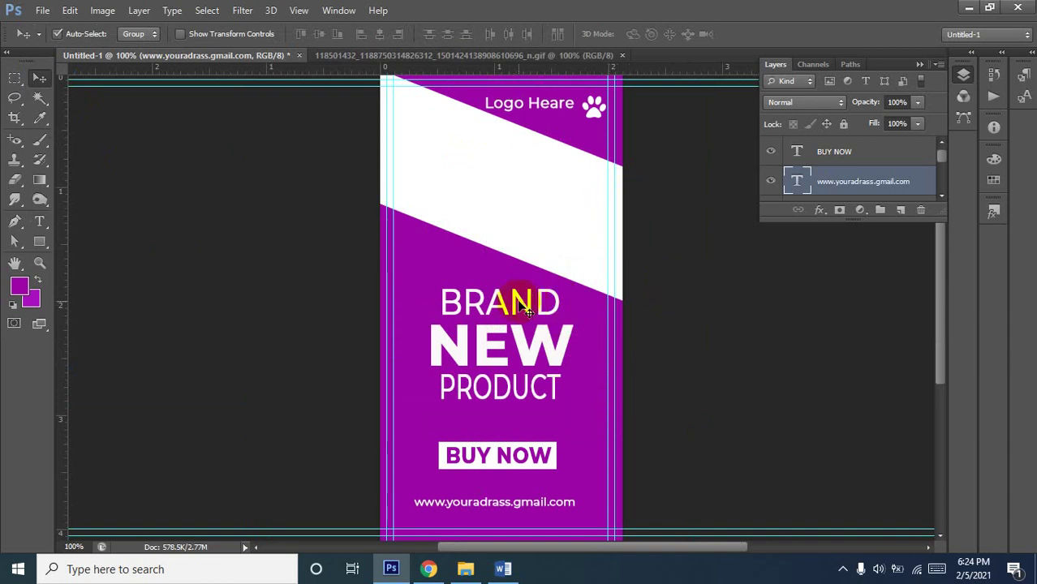
{"action": "left_click", "coordinate": [525, 304]}
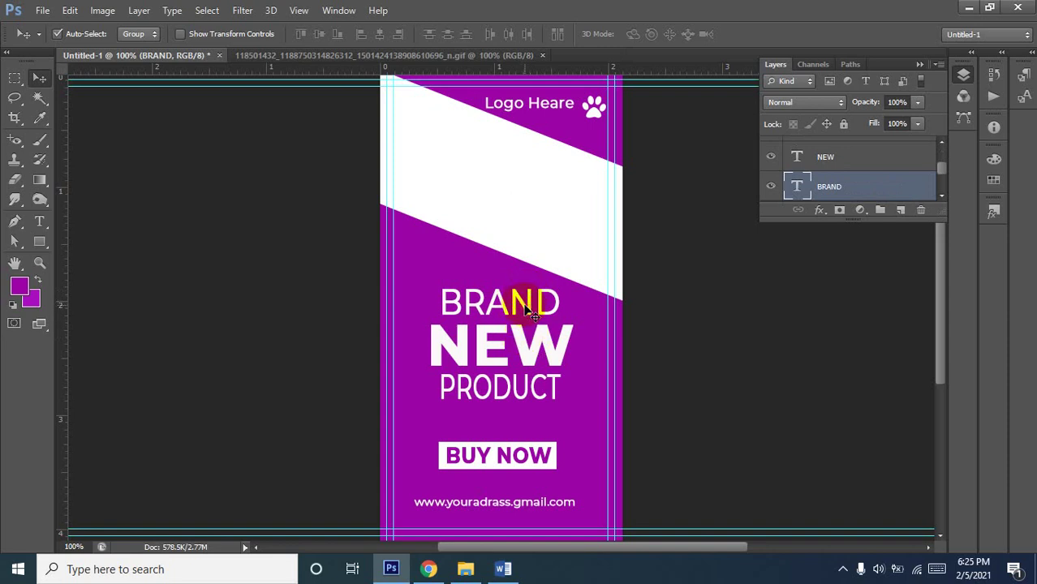
{"action": "left_click", "coordinate": [531, 358], "text": "shift"}
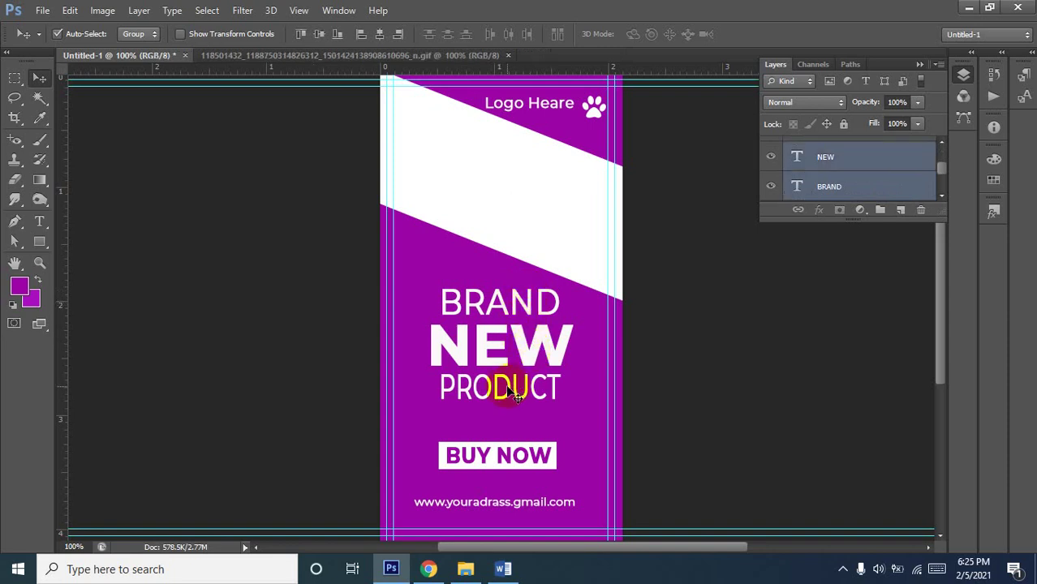
{"action": "left_click", "coordinate": [517, 394], "text": "shift"}
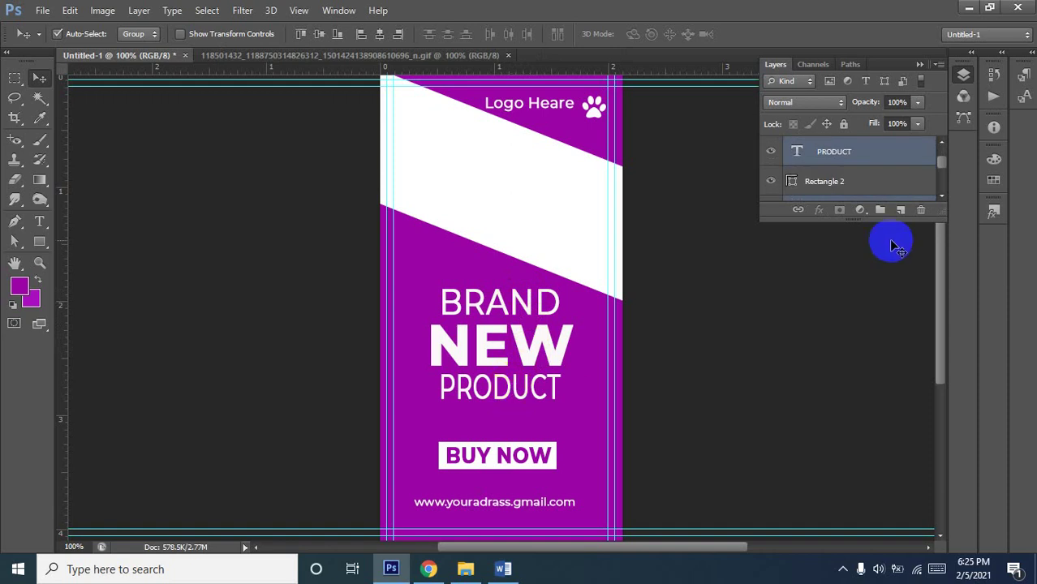
{"action": "scroll", "coordinate": [841, 185], "scroll_direction": "down", "scroll_amount": 2}
{"action": "scroll", "coordinate": [845, 180], "scroll_direction": "down", "scroll_amount": 1}
{"action": "scroll", "coordinate": [848, 175], "scroll_direction": "up", "scroll_amount": 4}
{"action": "scroll", "coordinate": [848, 175], "scroll_direction": "down", "scroll_amount": 2}
{"action": "scroll", "coordinate": [852, 170], "scroll_direction": "down", "scroll_amount": 3}
{"action": "scroll", "coordinate": [852, 170], "scroll_direction": "down", "scroll_amount": 1}
{"action": "scroll", "coordinate": [852, 171], "scroll_direction": "up", "scroll_amount": 1}
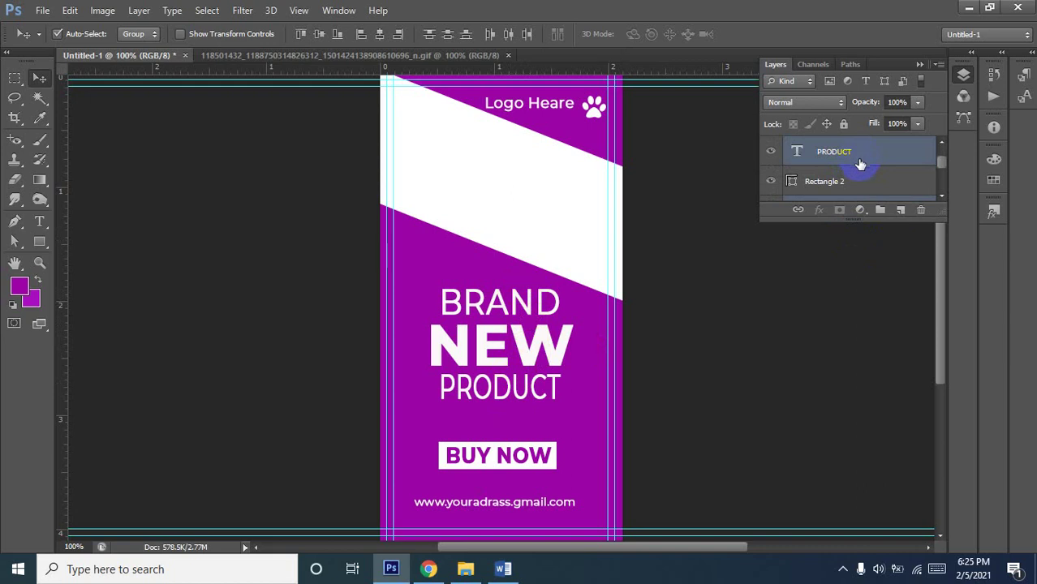
Group the three headline layers and begin renaming Group 1 to Body Text
{"action": "key", "text": "ctrl+g"}
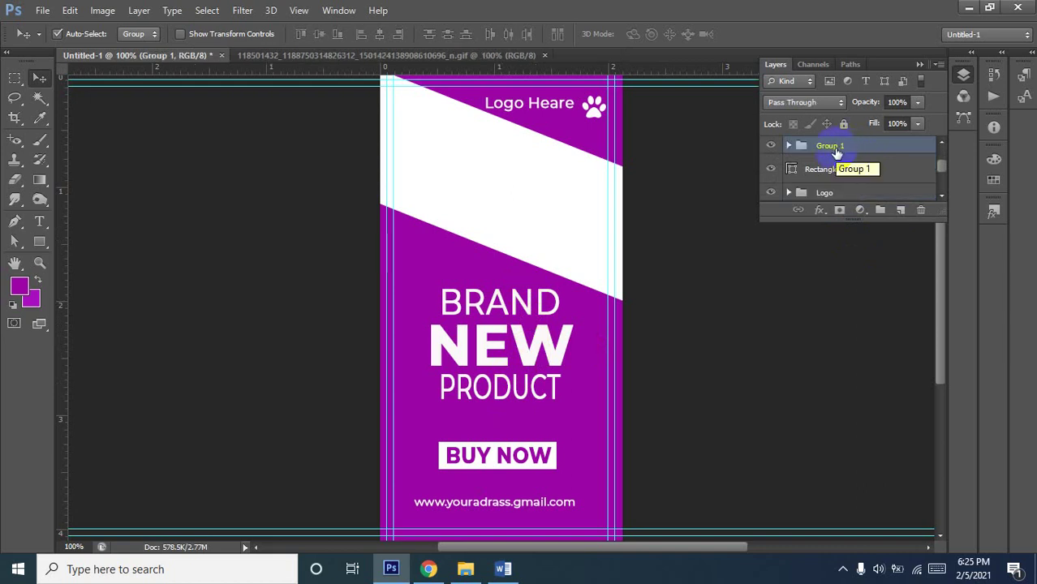
{"action": "right_click", "coordinate": [832, 152]}
{"action": "key", "text": "Escape"}
{"action": "double_click", "coordinate": [832, 147]}
{"action": "type", "text": "Body Text"}
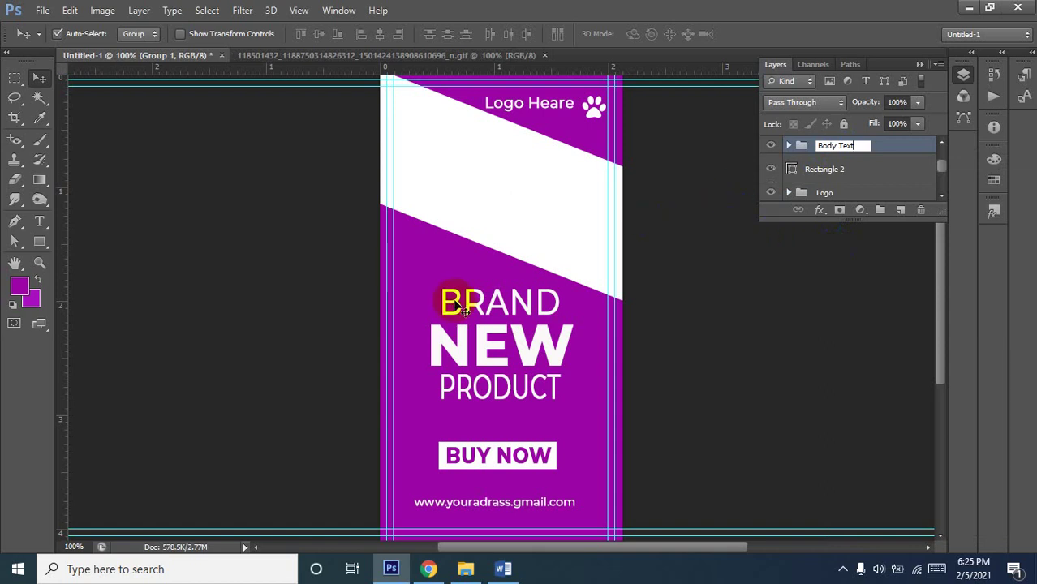
{"action": "left_click", "coordinate": [865, 168]}
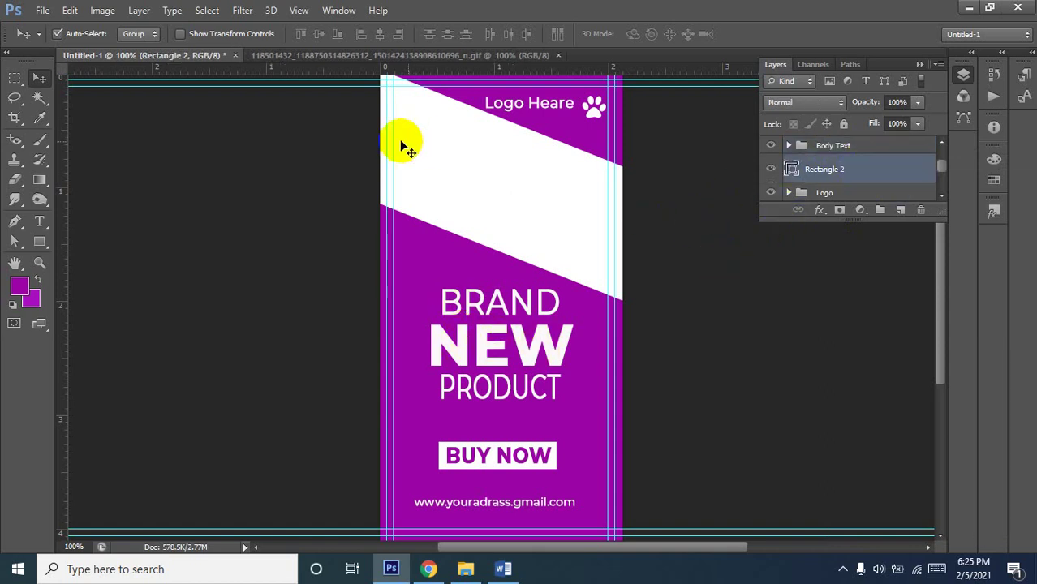
{"action": "left_click", "coordinate": [309, 54]}
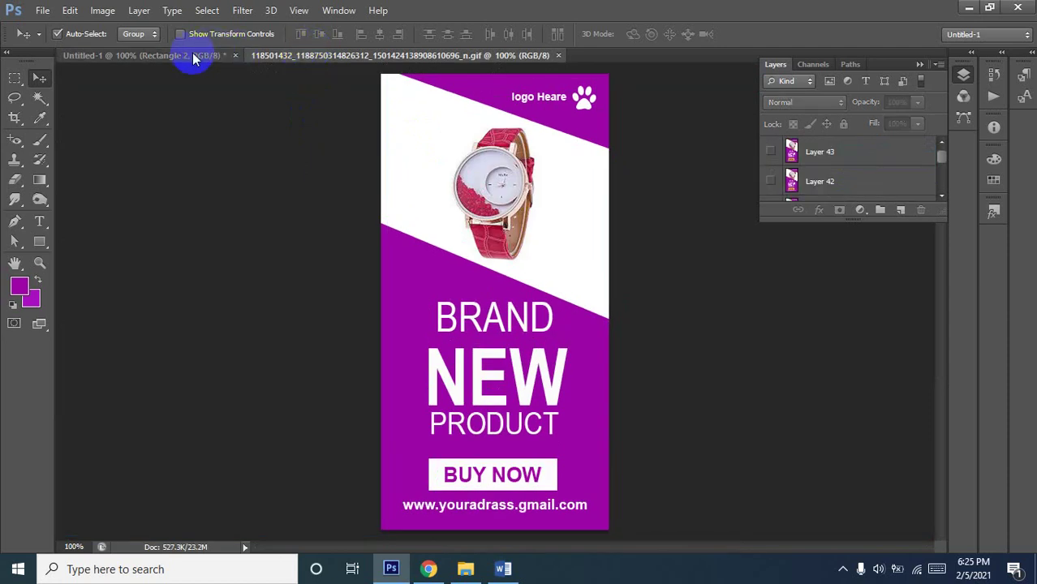
{"action": "left_click", "coordinate": [163, 55]}
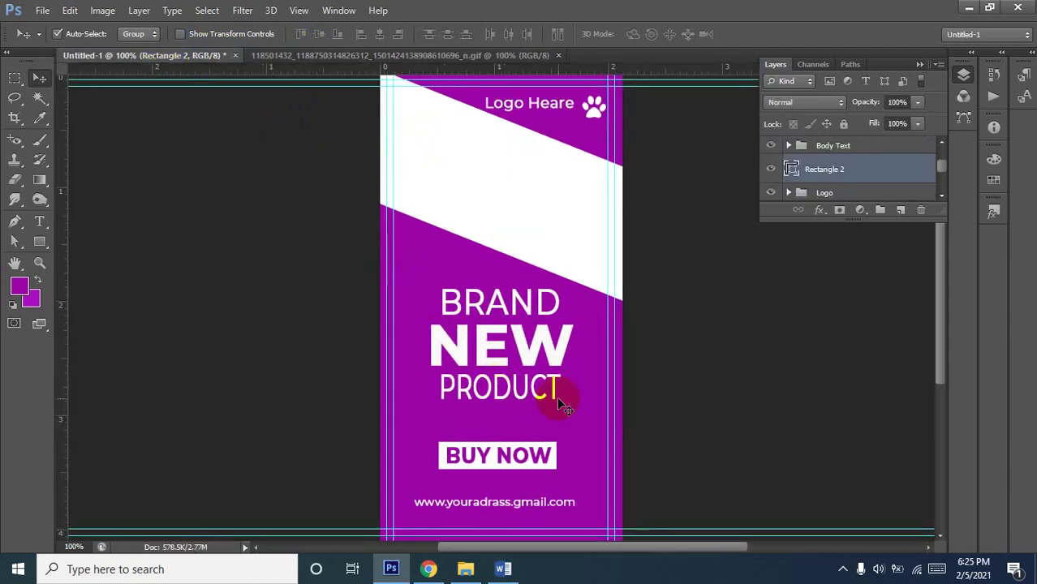
{"action": "left_click", "coordinate": [505, 349]}
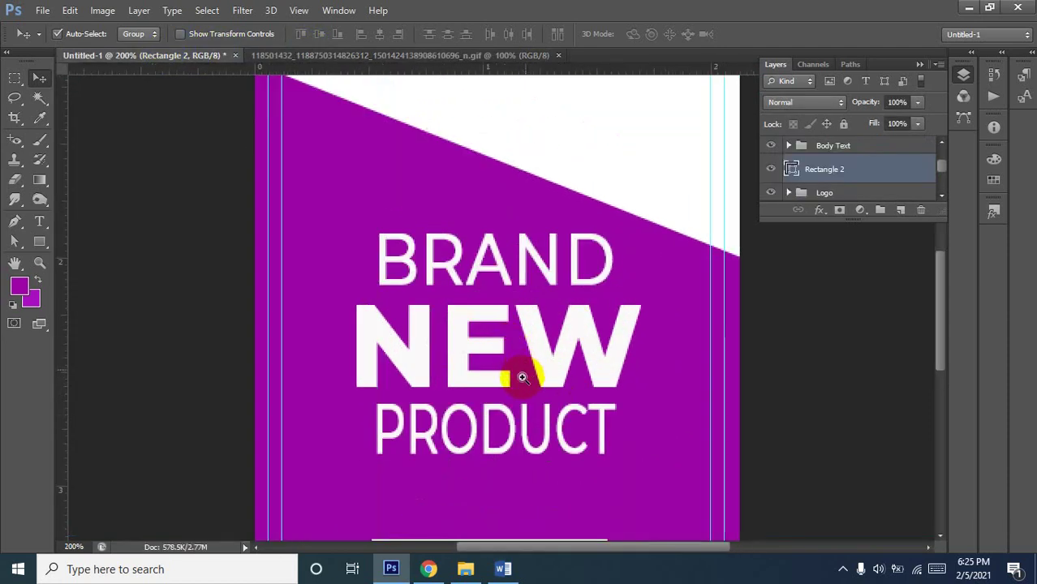
{"action": "left_click", "coordinate": [495, 378], "text": "ctrl+alt"}
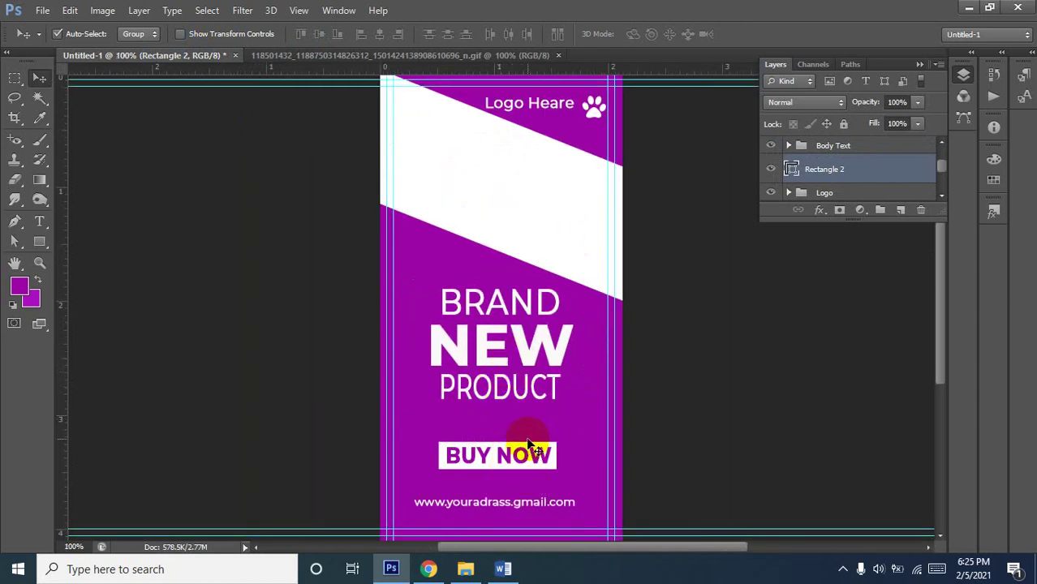
{"action": "left_click", "coordinate": [316, 56]}
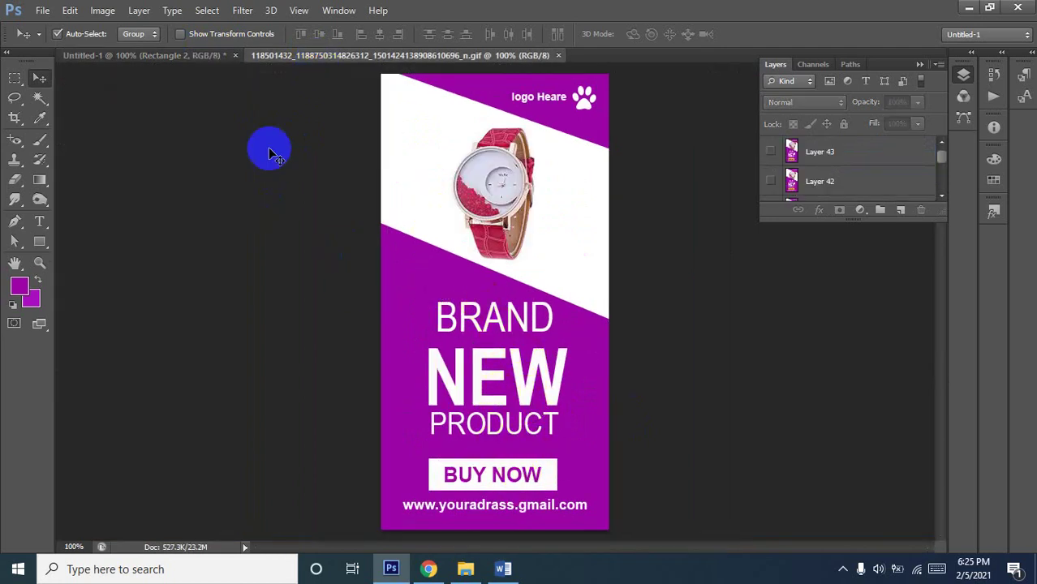
{"action": "left_click", "coordinate": [154, 56]}
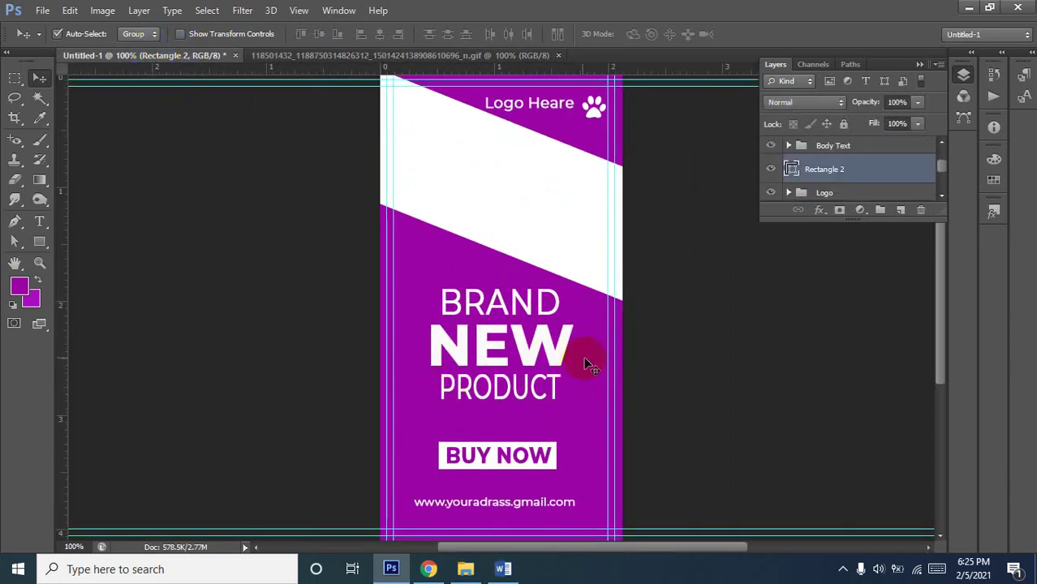
{"action": "left_click", "coordinate": [819, 148]}
{"action": "left_click", "coordinate": [788, 145]}
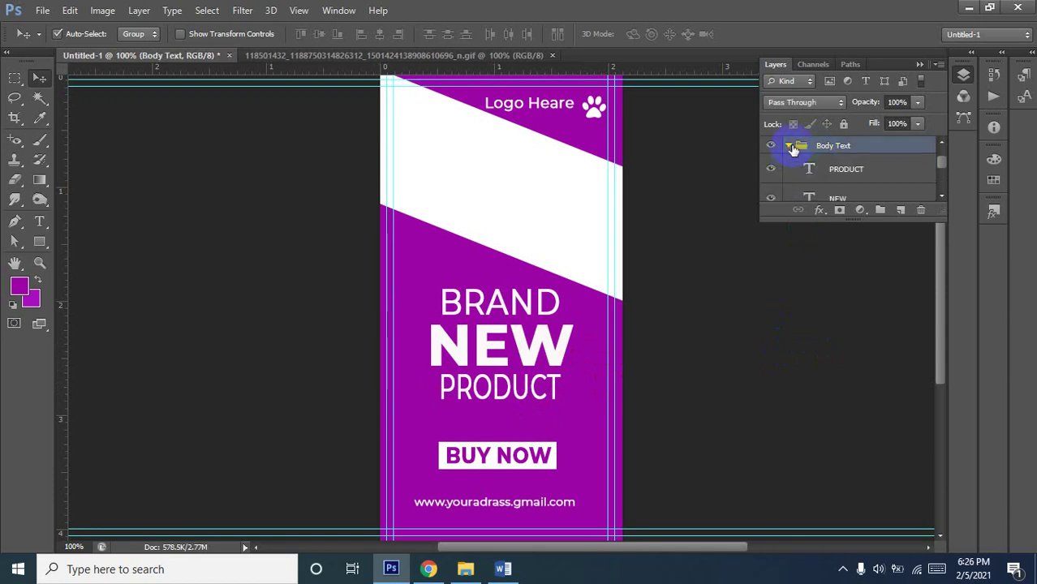
{"action": "left_click", "coordinate": [788, 145]}
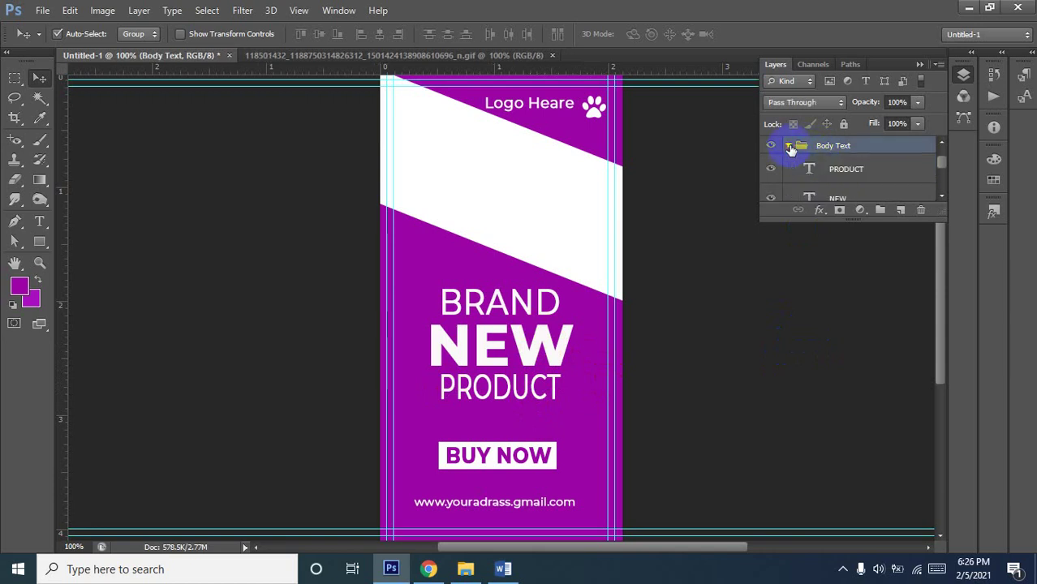
{"action": "left_click", "coordinate": [840, 199]}
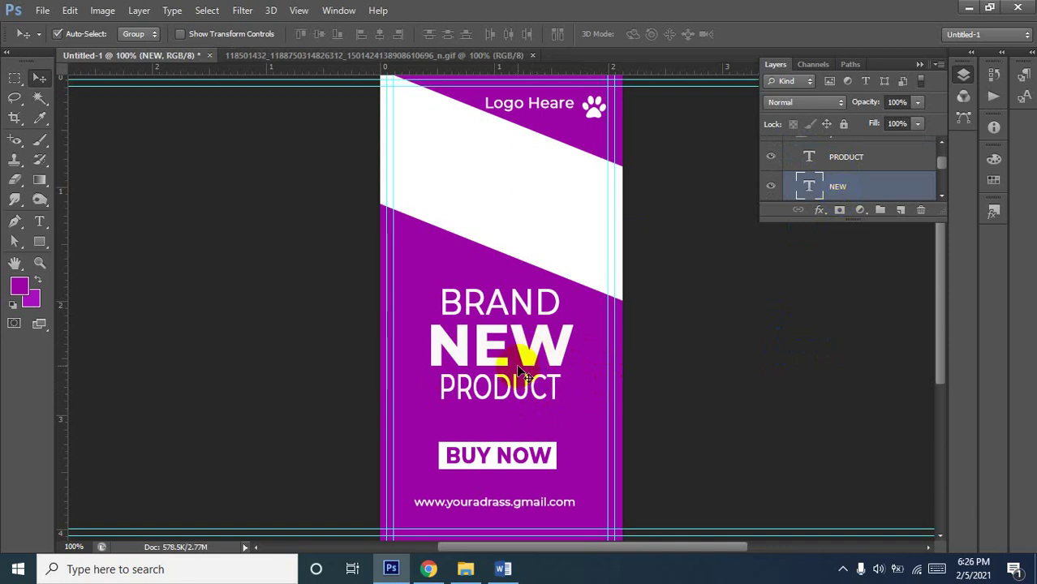
{"action": "key", "text": "ctrl+t"}
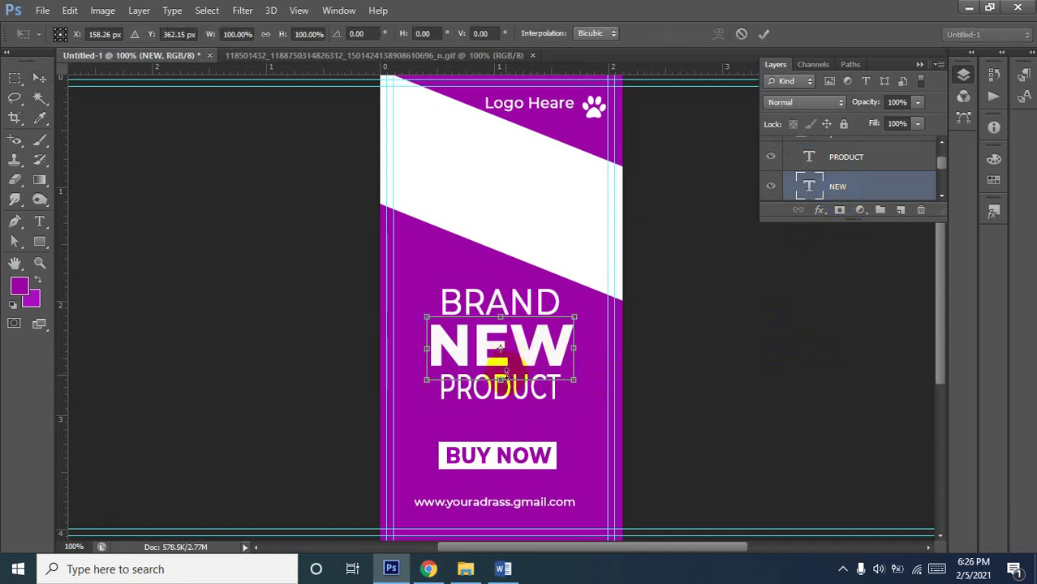
{"action": "left_click_drag", "start_coordinate": [502, 379], "coordinate": [505, 412]}
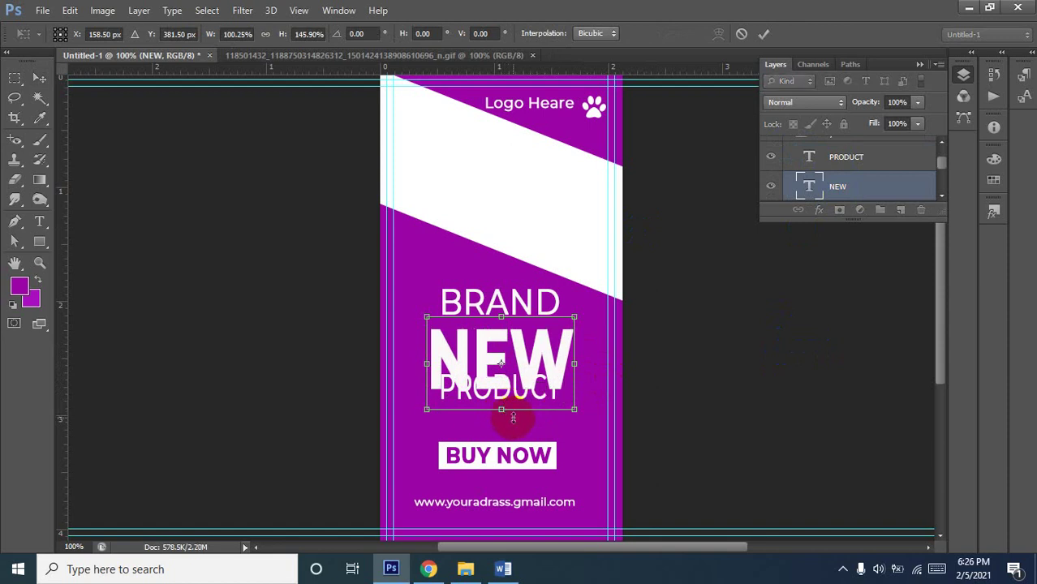
{"action": "key", "text": "Return"}
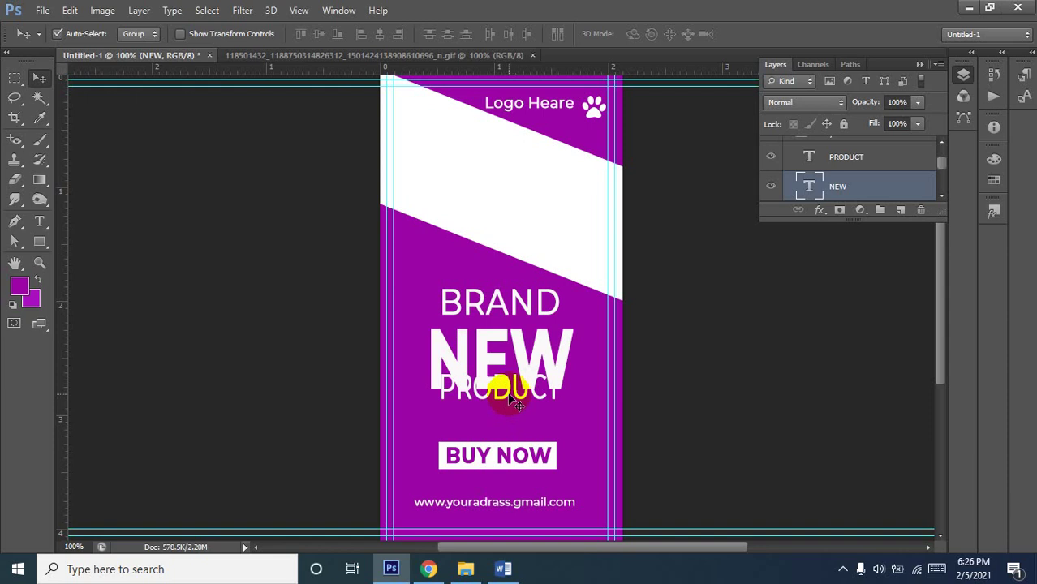
{"action": "left_click", "coordinate": [513, 399]}
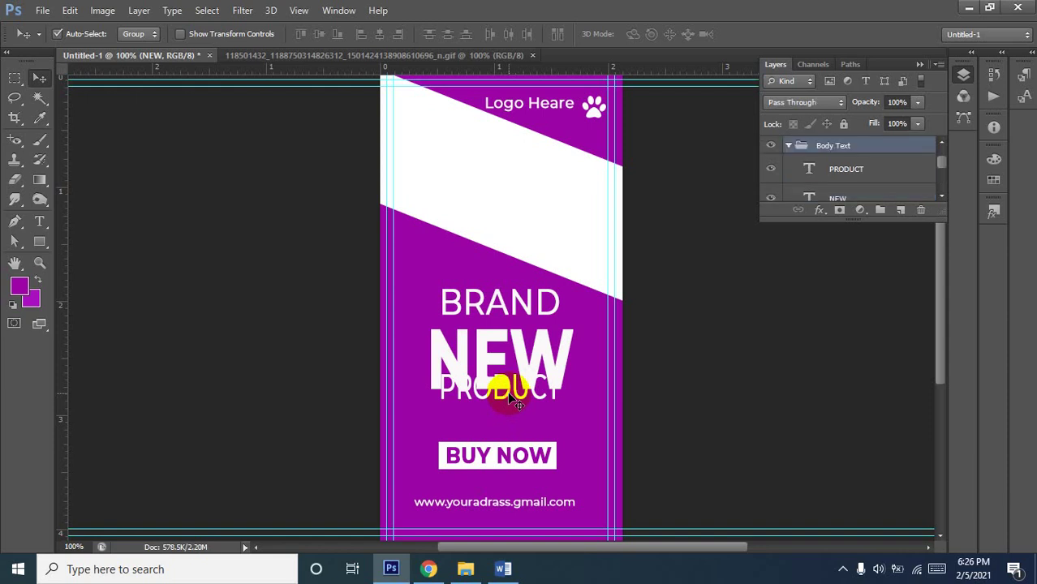
{"action": "double_click", "coordinate": [854, 172]}
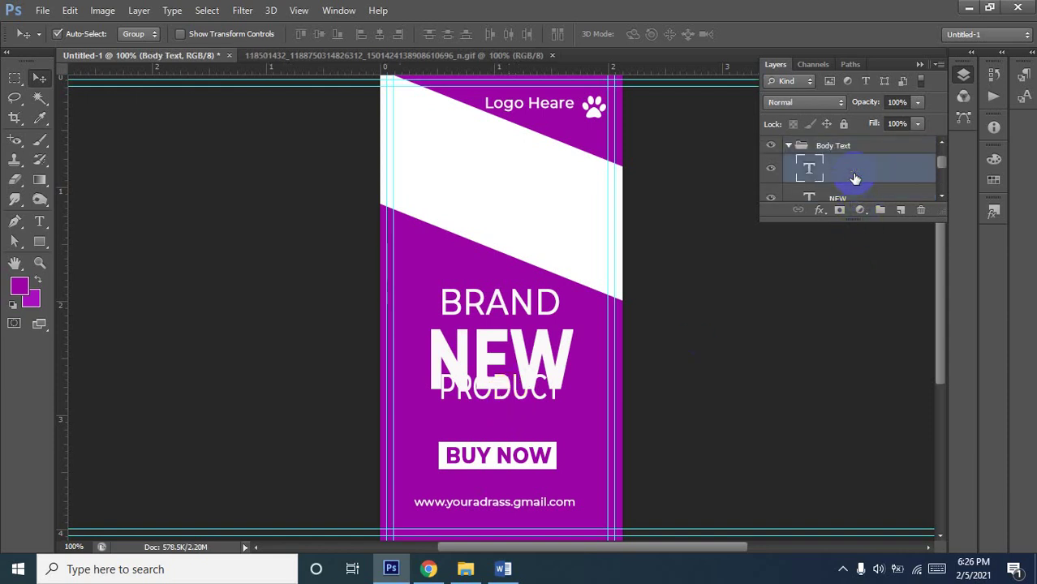
{"action": "left_click", "coordinate": [504, 399]}
{"action": "left_click_drag", "start_coordinate": [504, 399], "coordinate": [505, 416]}
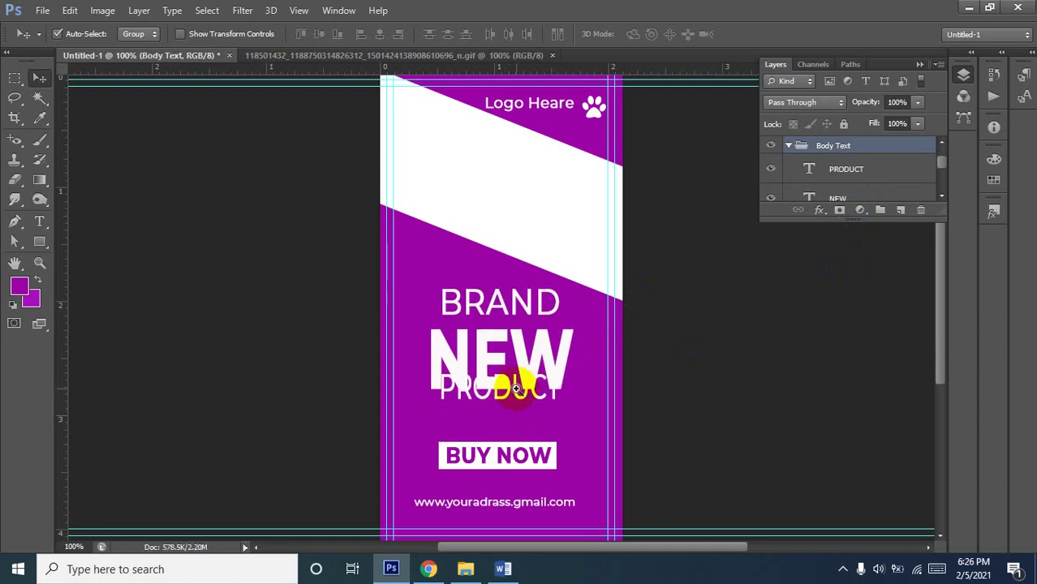
{"action": "left_click", "coordinate": [523, 382], "text": "ctrl"}
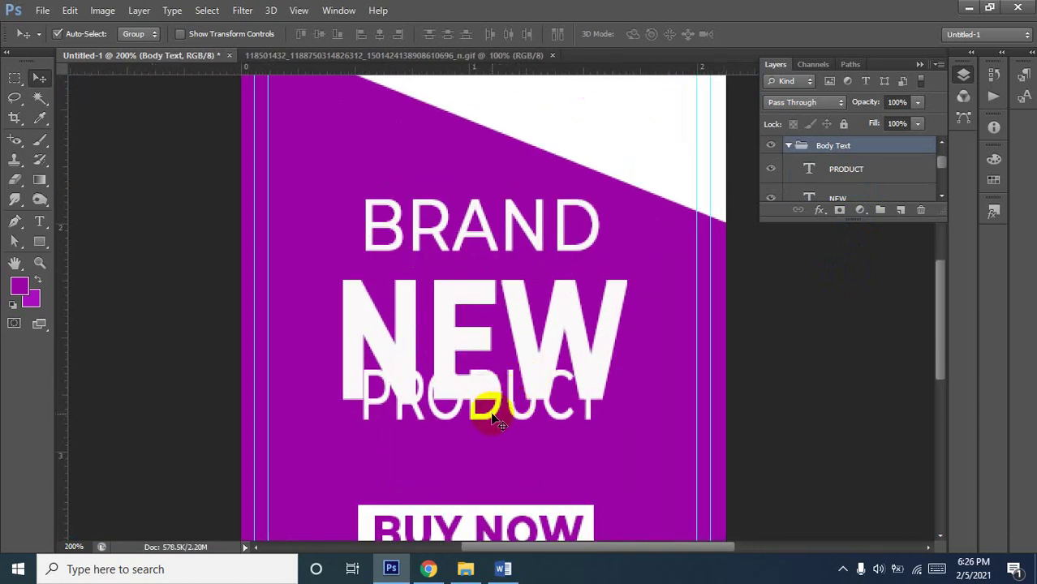
{"action": "left_click", "coordinate": [840, 179]}
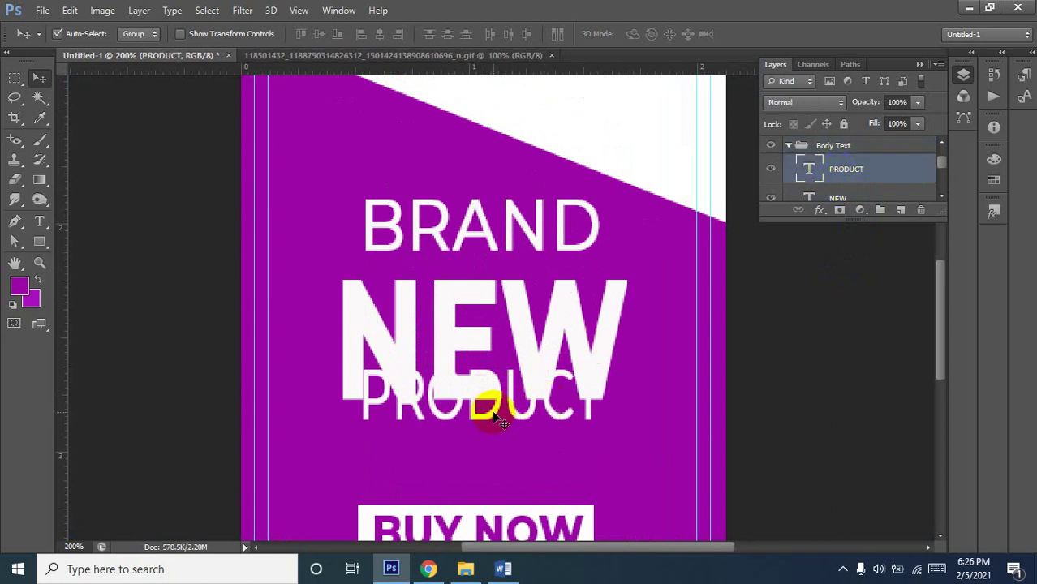
{"action": "left_click_drag", "start_coordinate": [493, 414], "coordinate": [493, 439]}
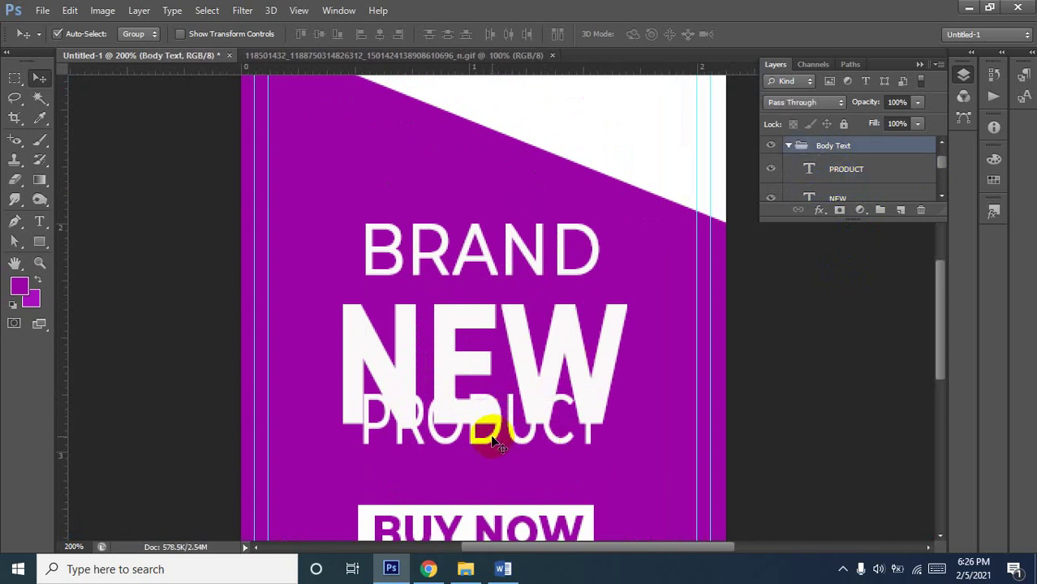
{"action": "key", "text": "ctrl+z"}
{"action": "left_click", "coordinate": [822, 147]}
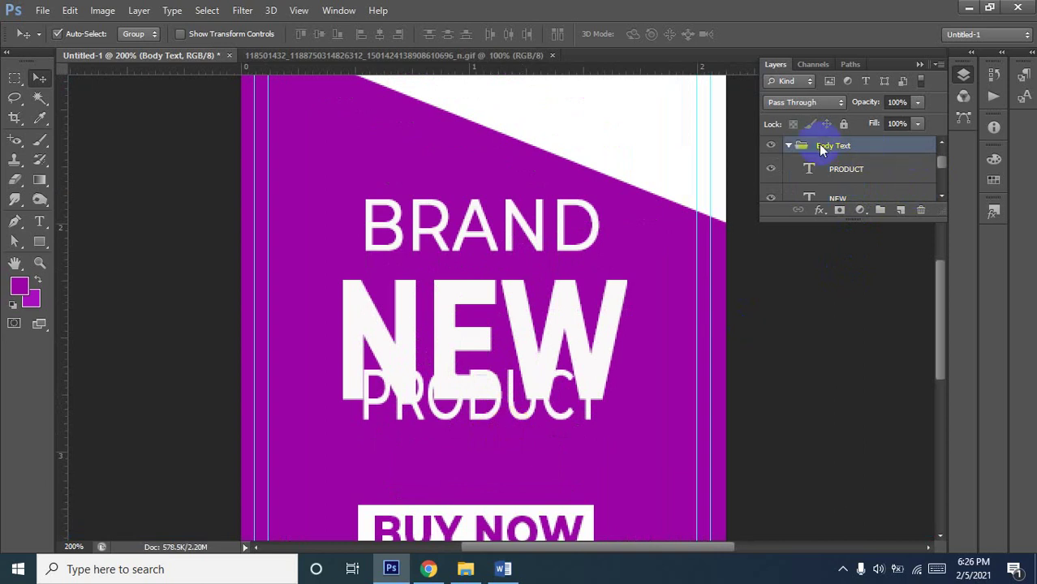
Ungroup the headline, move PRODUCT below NEW and nudge NEW slightly up
{"action": "right_click", "coordinate": [822, 147]}
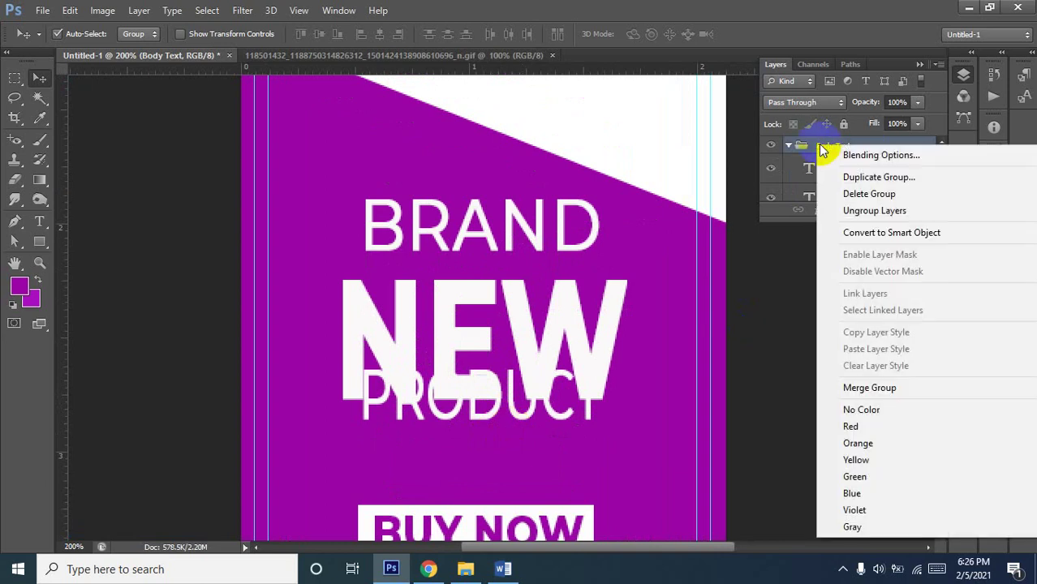
{"action": "left_click", "coordinate": [870, 210]}
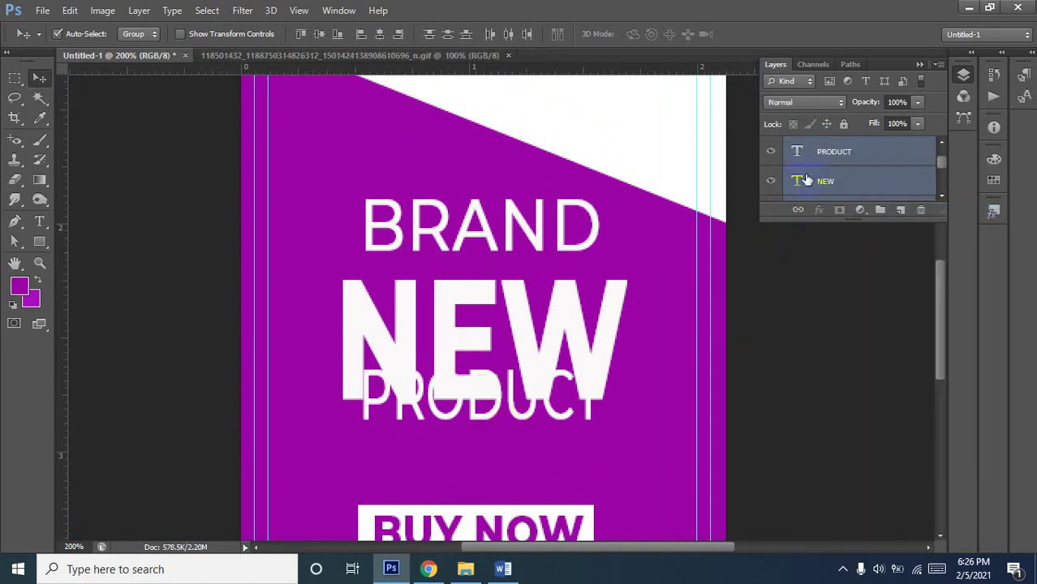
{"action": "left_click", "coordinate": [828, 156]}
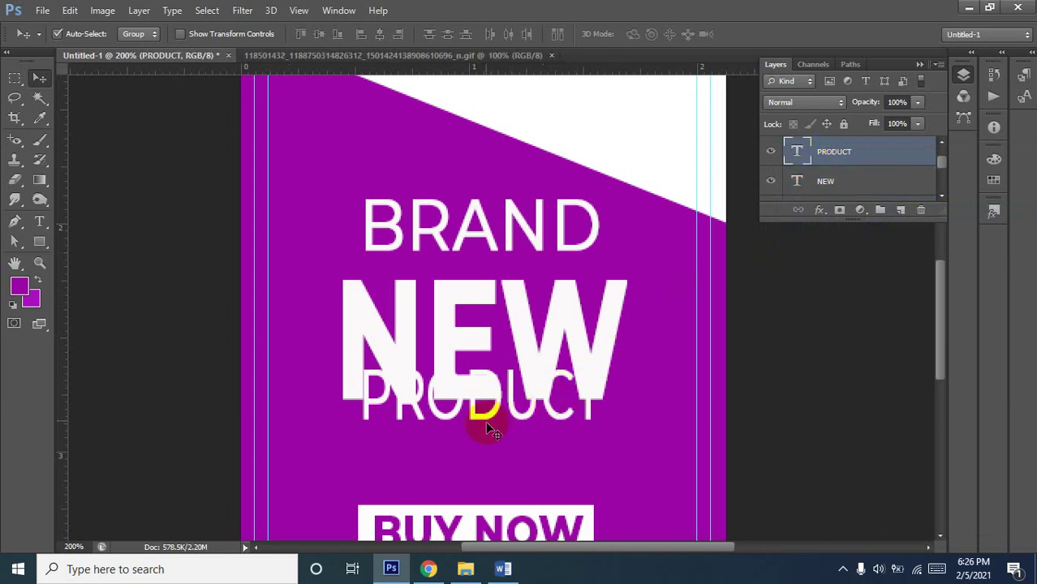
{"action": "left_click_drag", "start_coordinate": [494, 415], "coordinate": [493, 460]}
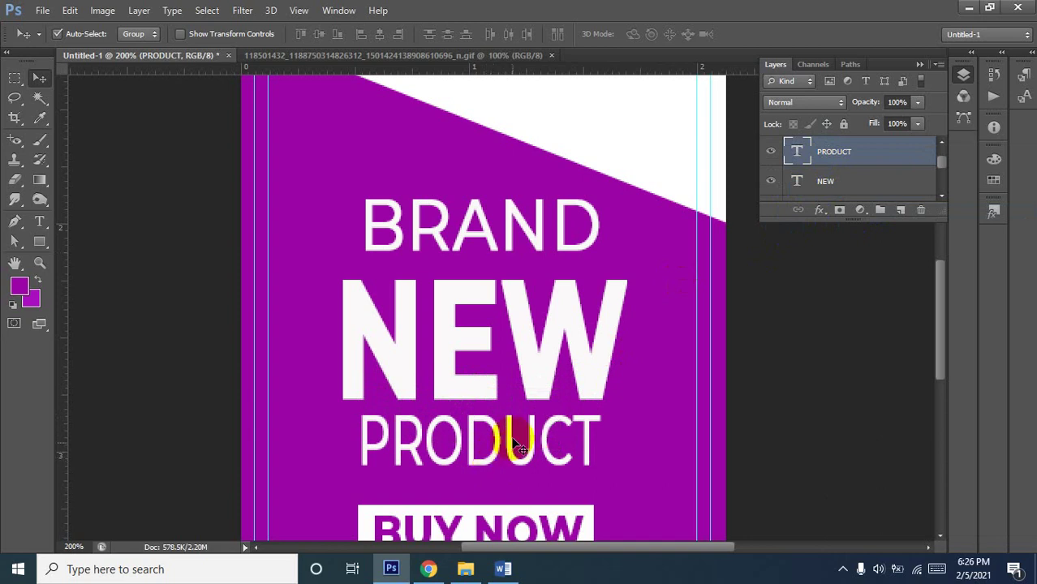
{"action": "scroll", "coordinate": [505, 446], "scroll_direction": "down", "scroll_amount": 3}
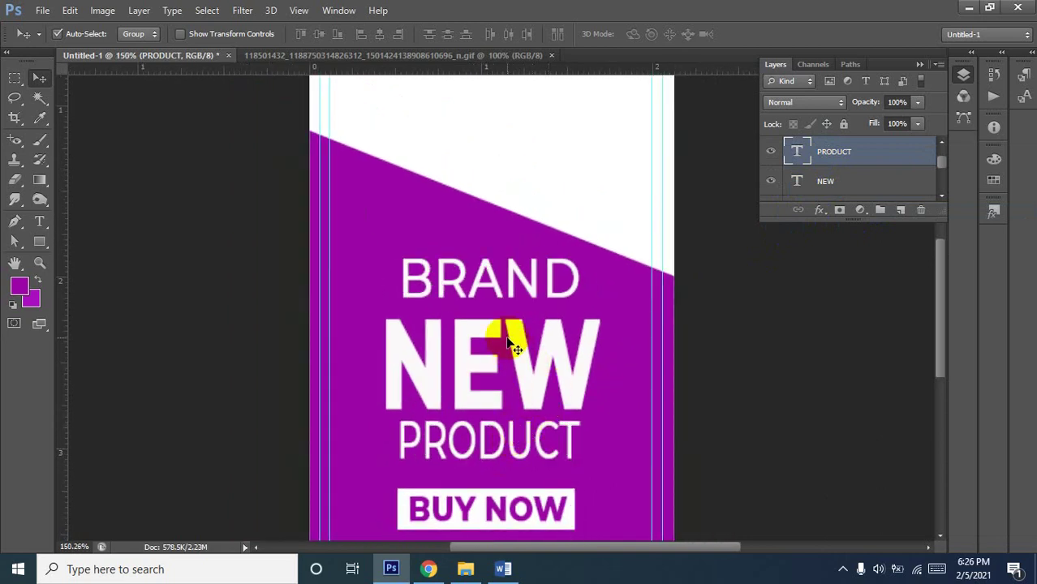
{"action": "left_click", "coordinate": [524, 355]}
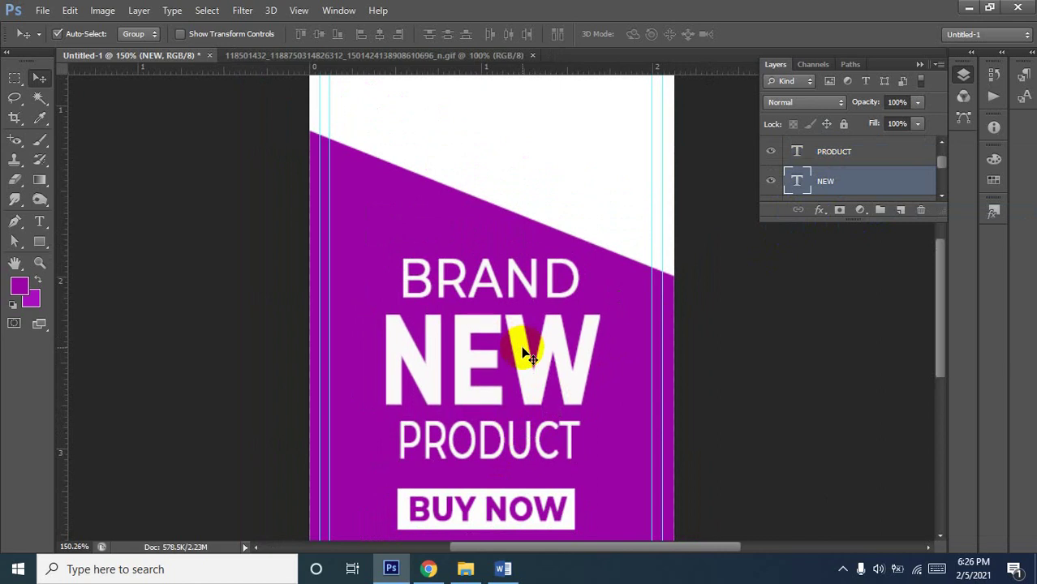
{"action": "left_click_drag", "start_coordinate": [523, 355], "coordinate": [536, 349]}
Regroup the headline text layers and name the group body text
{"action": "left_click", "coordinate": [836, 156], "text": "shift"}
{"action": "scroll", "coordinate": [836, 162], "scroll_direction": "down", "scroll_amount": 1}
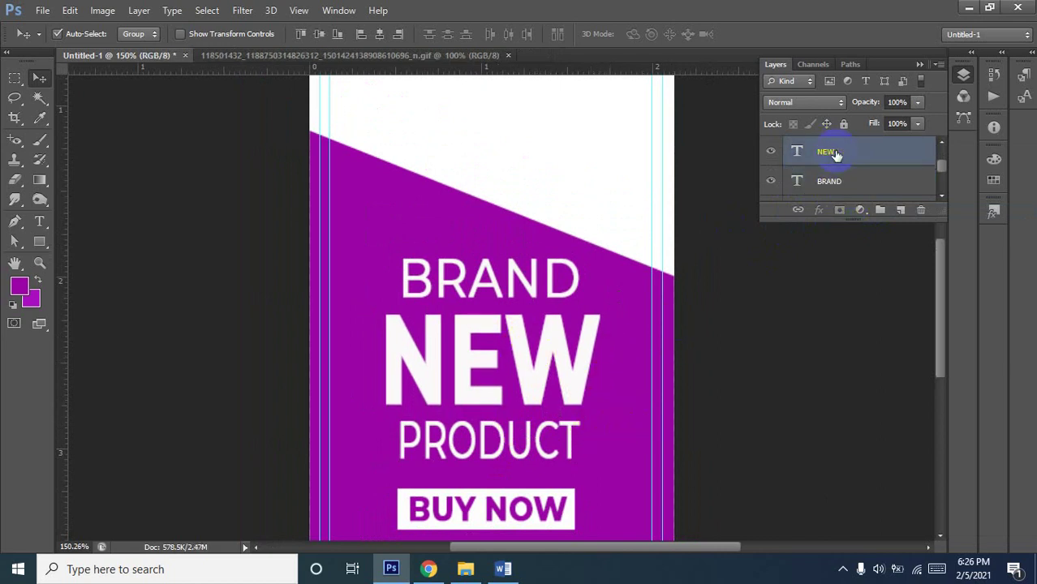
{"action": "left_click", "coordinate": [830, 181], "text": "shift"}
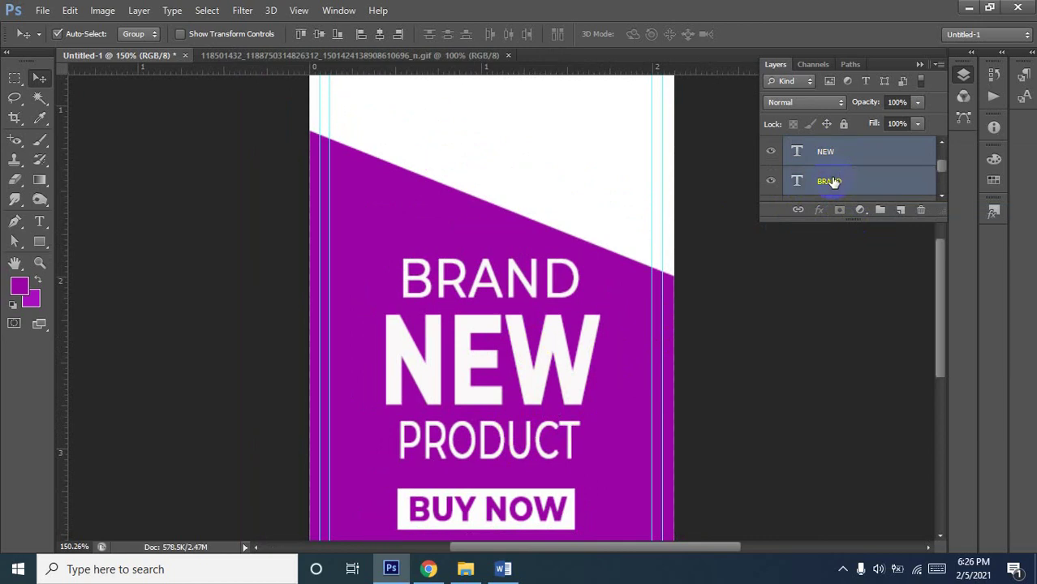
{"action": "key", "text": "ctrl+g"}
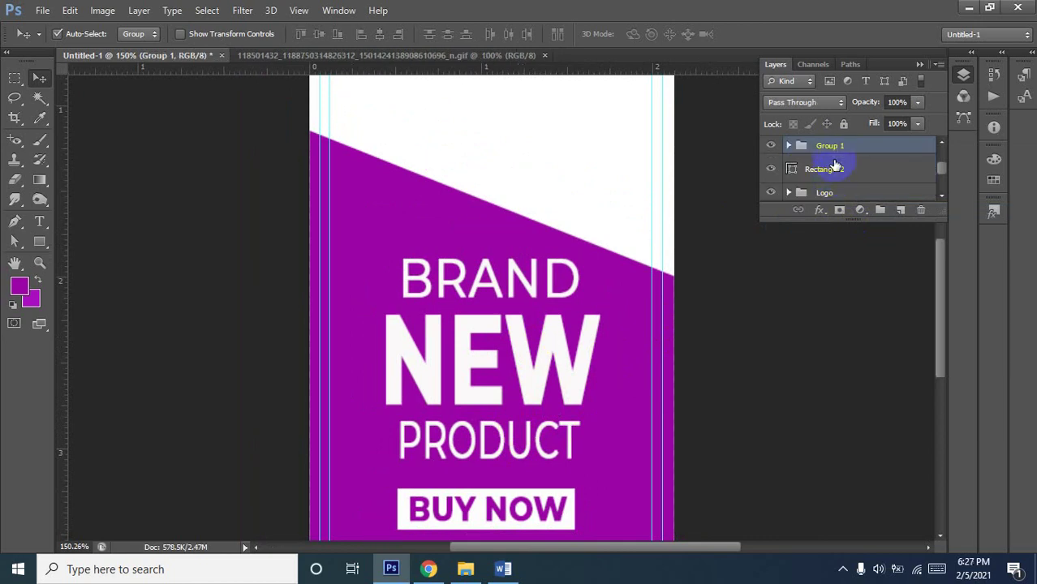
{"action": "double_click", "coordinate": [831, 146]}
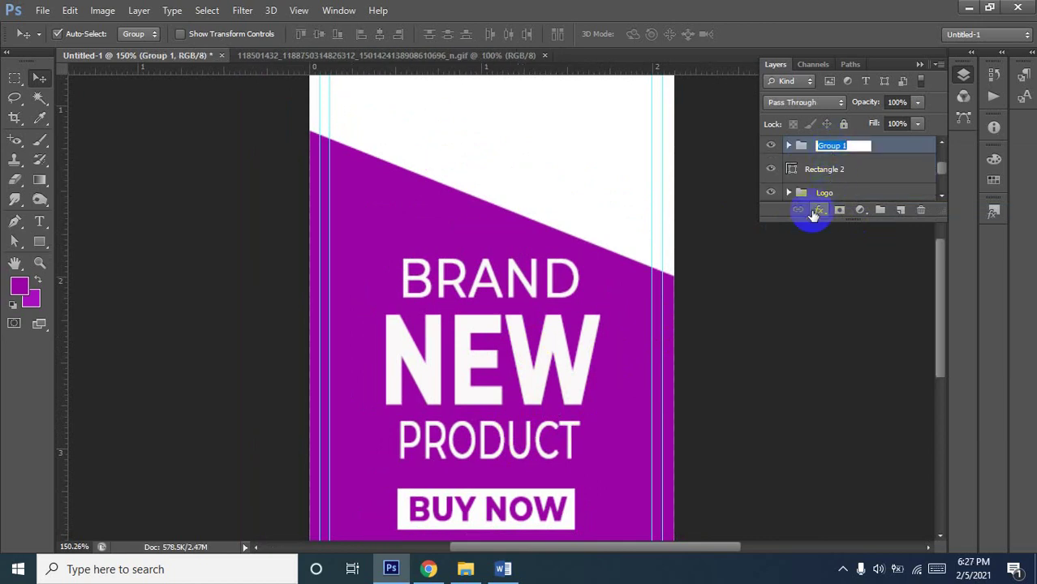
{"action": "type", "text": "body text"}
{"action": "key", "text": "Return"}
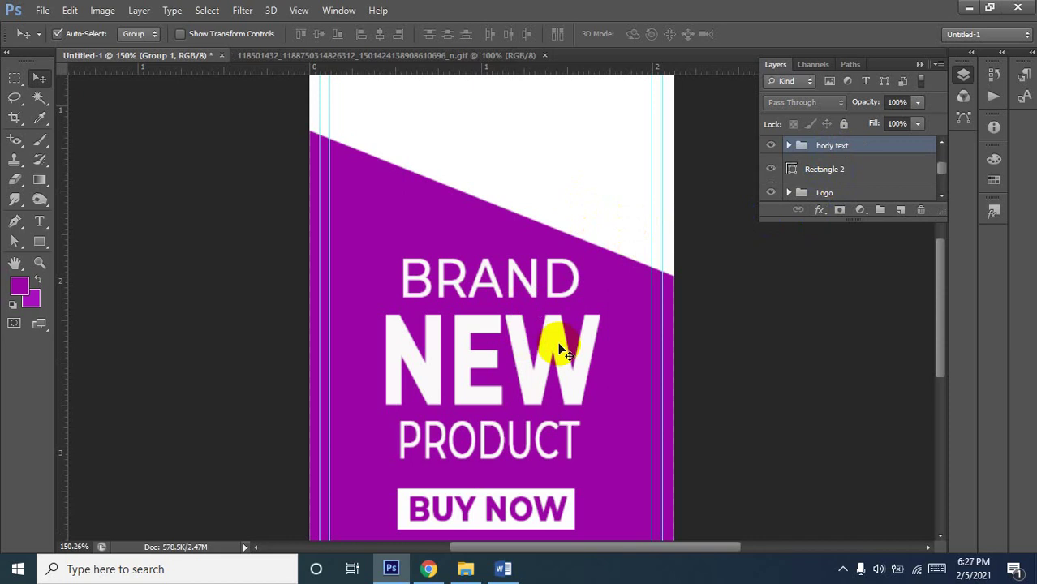
{"action": "scroll", "coordinate": [526, 404], "scroll_direction": "down", "scroll_amount": 3}
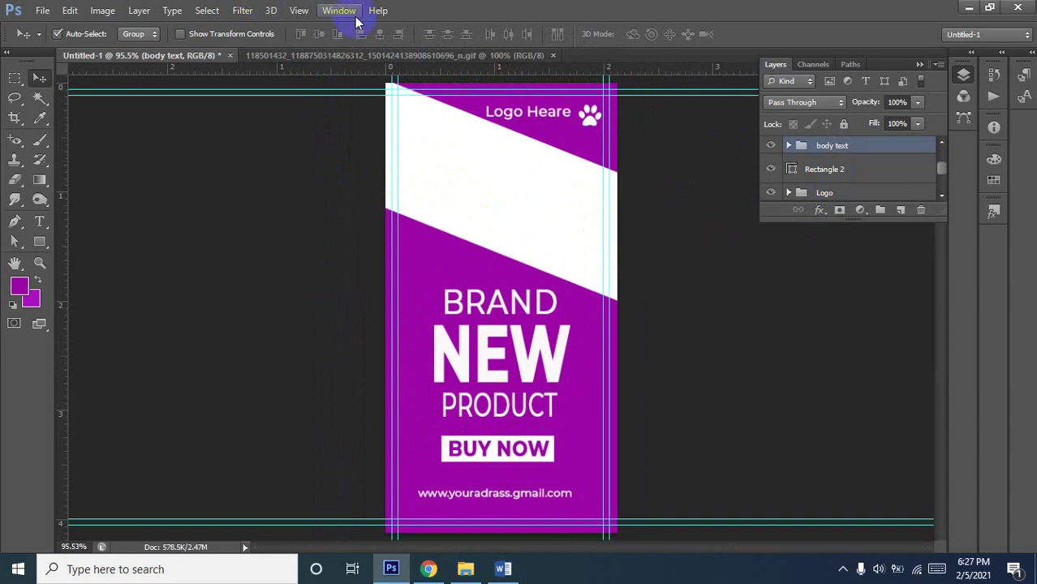
Check the reference banner, then open the black-and-red watch JPG from the Pic folder
{"action": "left_click", "coordinate": [414, 57]}
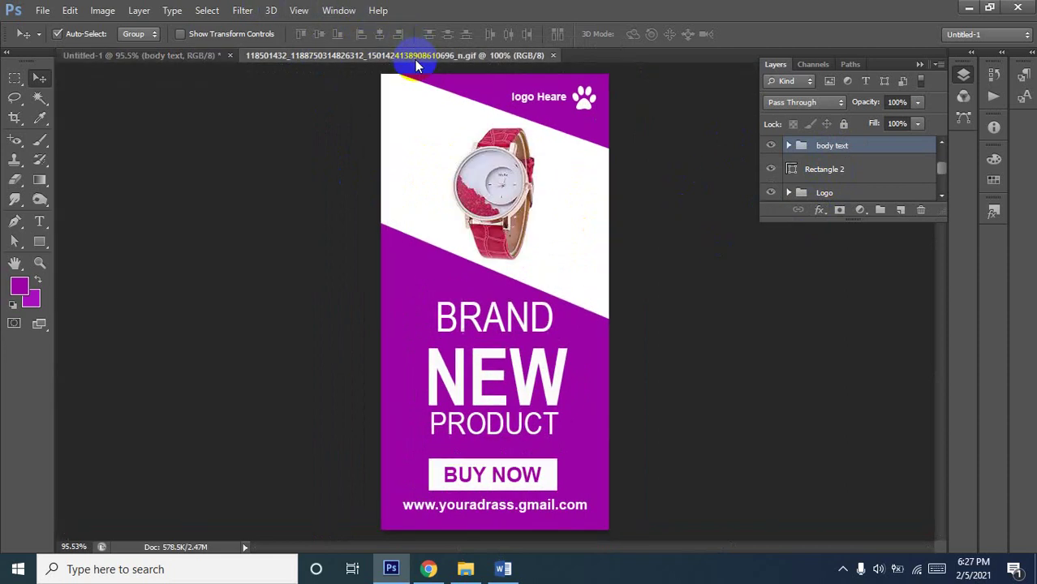
{"action": "left_click", "coordinate": [146, 55]}
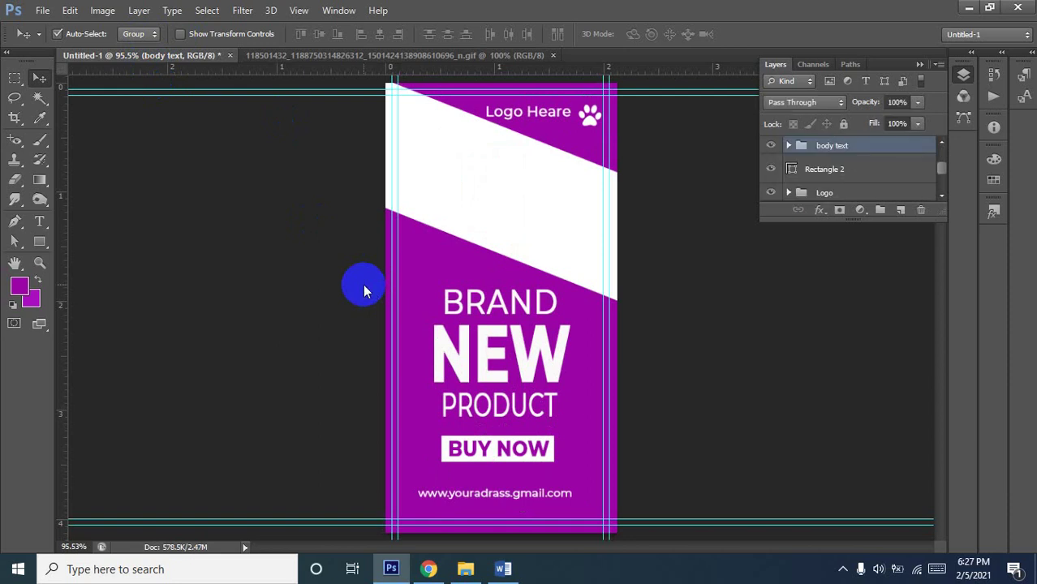
{"action": "key", "text": "ctrl+o"}
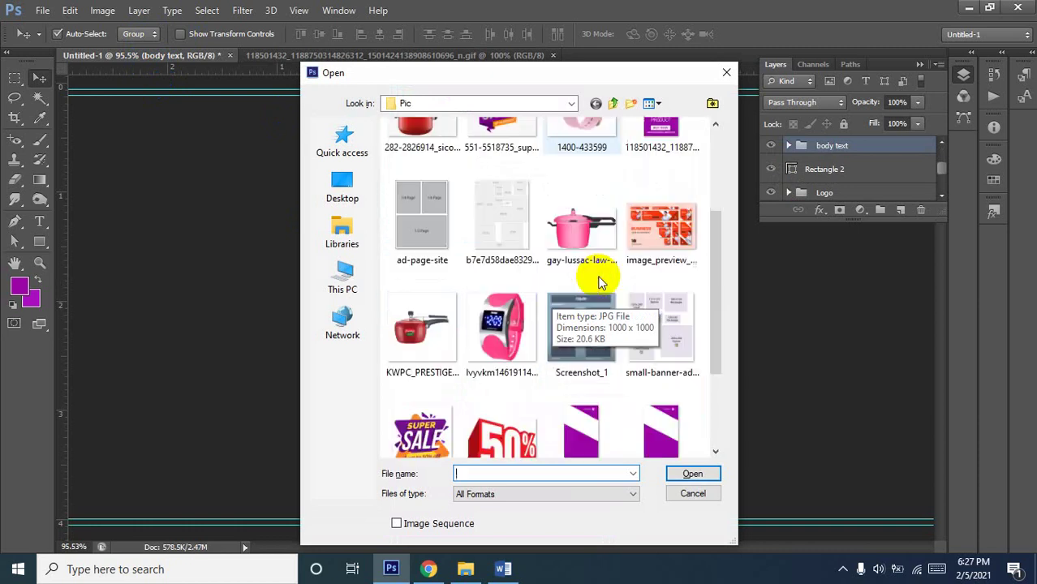
{"action": "left_click", "coordinate": [661, 163]}
{"action": "left_click", "coordinate": [694, 474]}
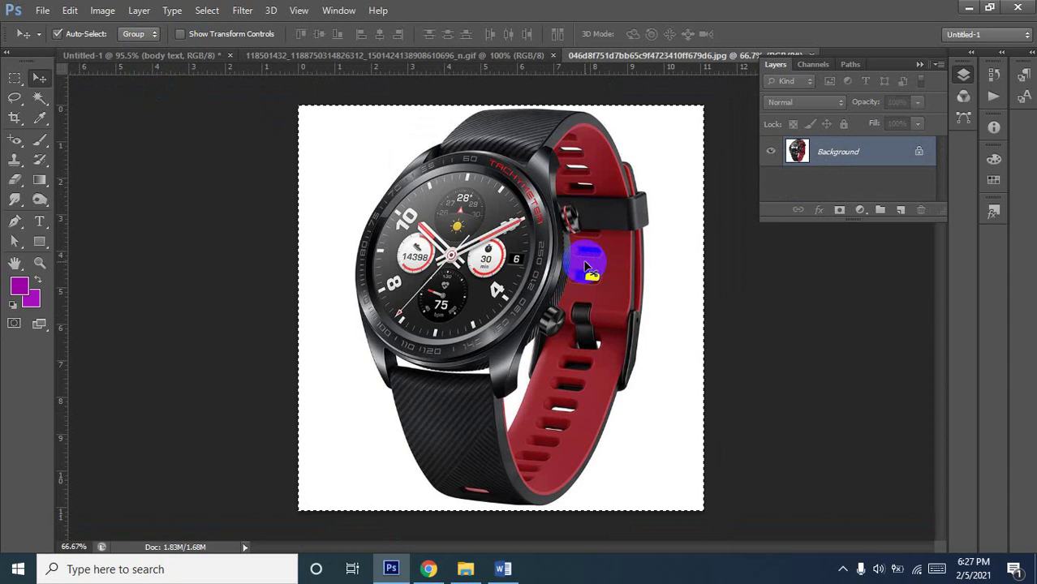
Paste the watch photo into the banner document as a new layer
{"action": "left_click", "coordinate": [168, 55]}
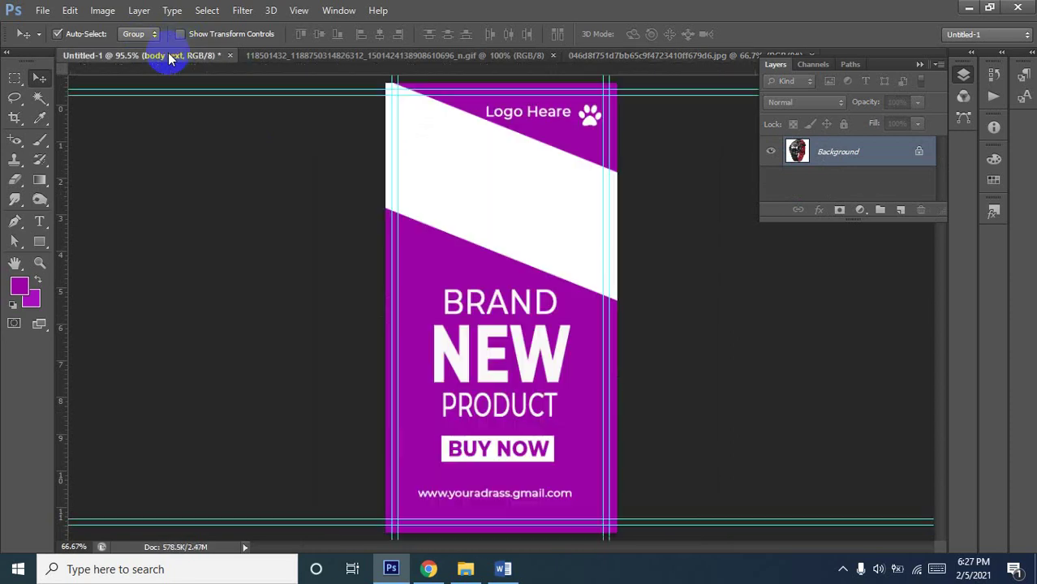
{"action": "key", "text": "ctrl+v"}
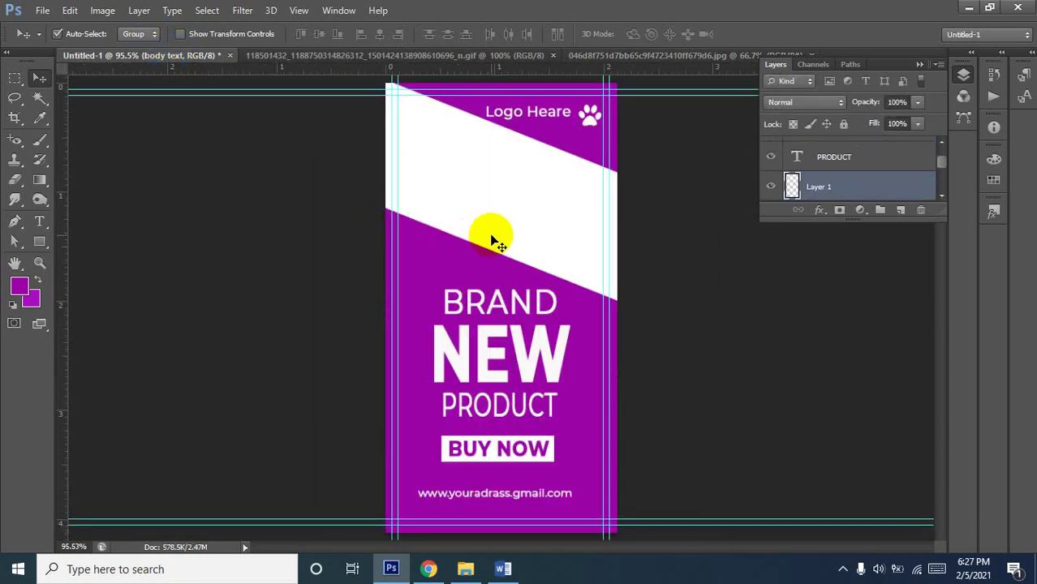
{"action": "left_click", "coordinate": [539, 261]}
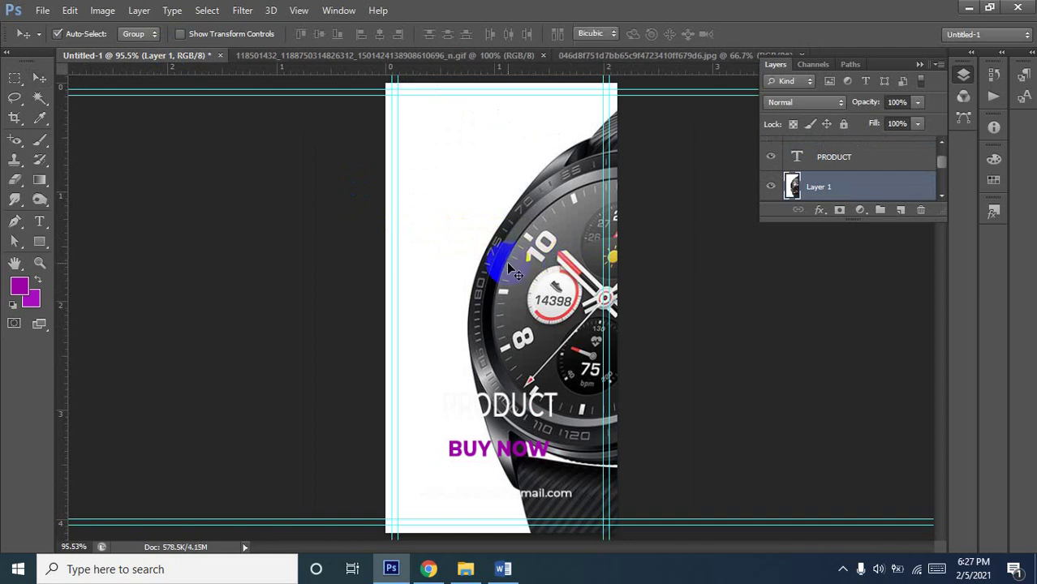
Scale the watch to about 20% and position it in the white band below the logo
{"action": "key", "text": "ctrl+t"}
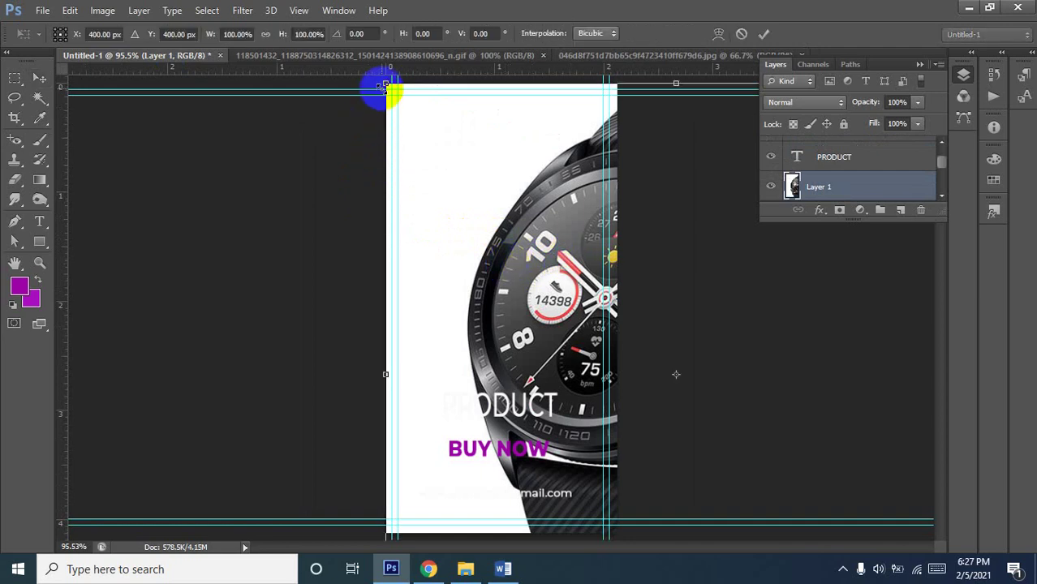
{"action": "mouse_move", "coordinate": [388, 84]}
{"action": "left_mouse_down"}
{"action": "mouse_move", "coordinate": [441, 166]}
{"action": "mouse_move", "coordinate": [581, 307]}
{"action": "left_mouse_up"}
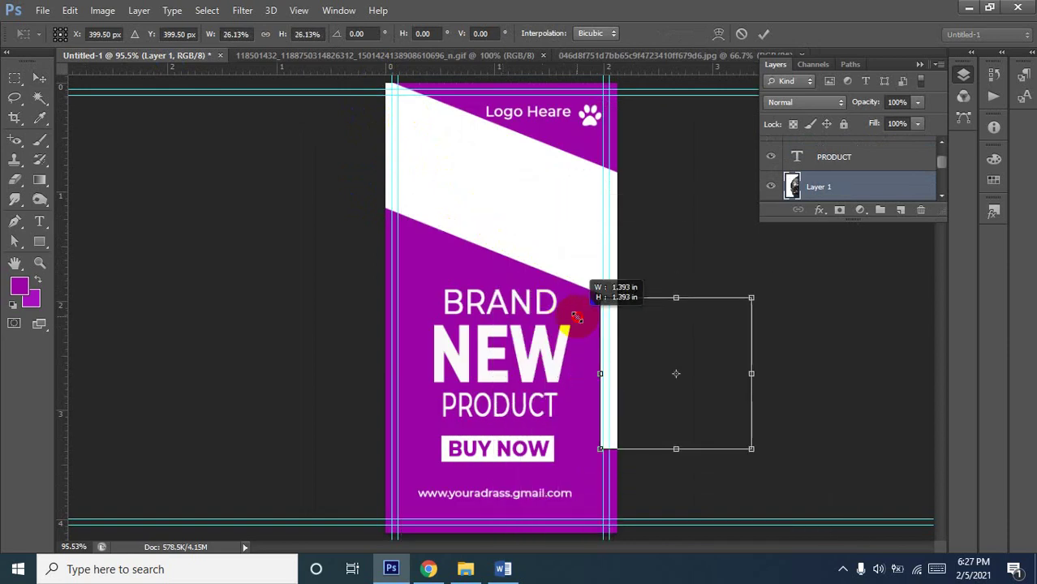
{"action": "left_click_drag", "start_coordinate": [661, 351], "coordinate": [484, 174]}
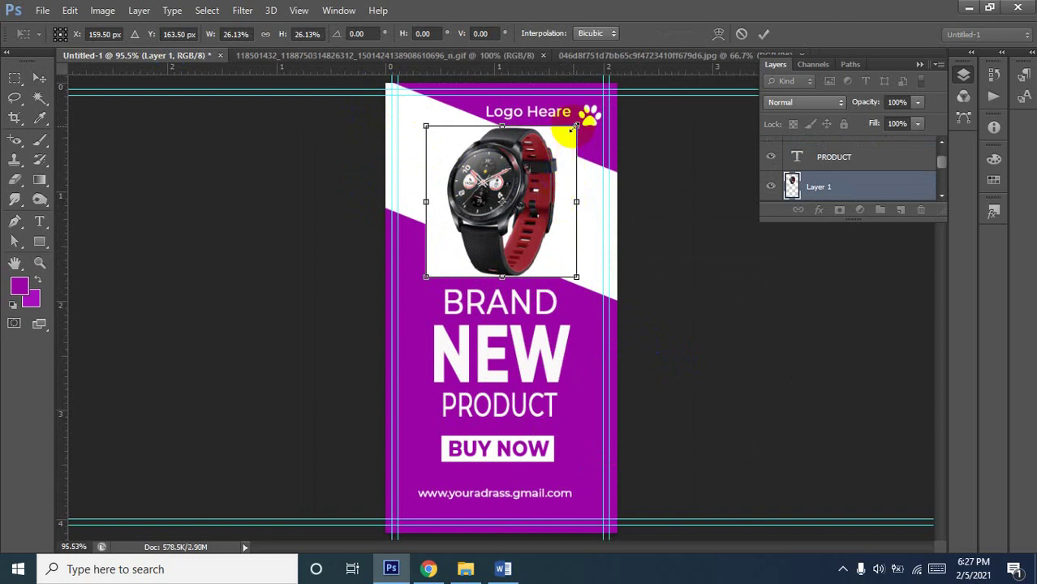
{"action": "left_click_drag", "start_coordinate": [575, 128], "coordinate": [557, 143]}
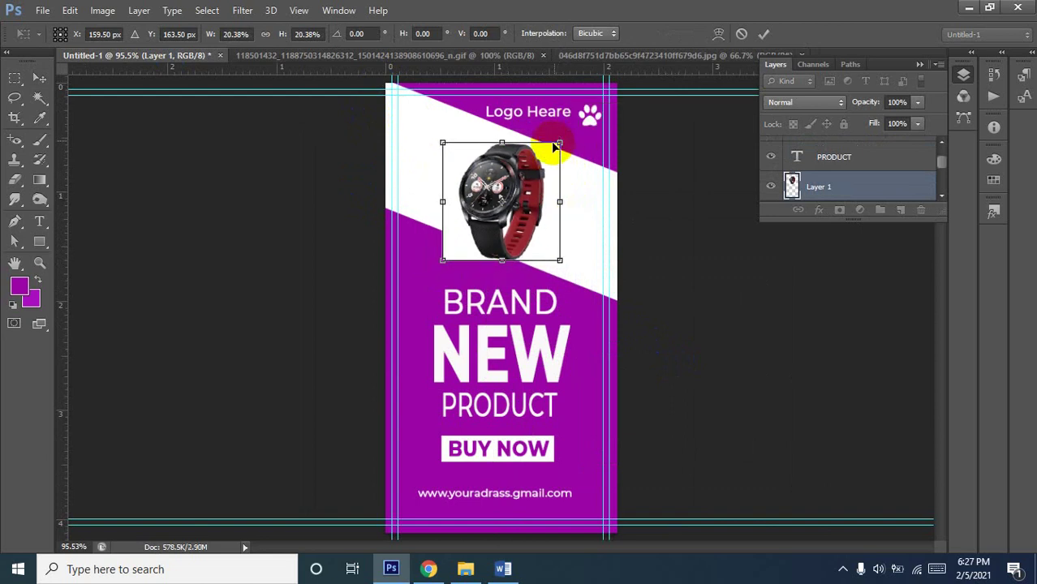
{"action": "mouse_move", "coordinate": [509, 201]}
{"action": "left_mouse_down"}
{"action": "mouse_move", "coordinate": [505, 185]}
{"action": "mouse_move", "coordinate": [505, 195]}
{"action": "left_mouse_up"}
{"action": "left_click_drag", "start_coordinate": [514, 211], "coordinate": [532, 189]}
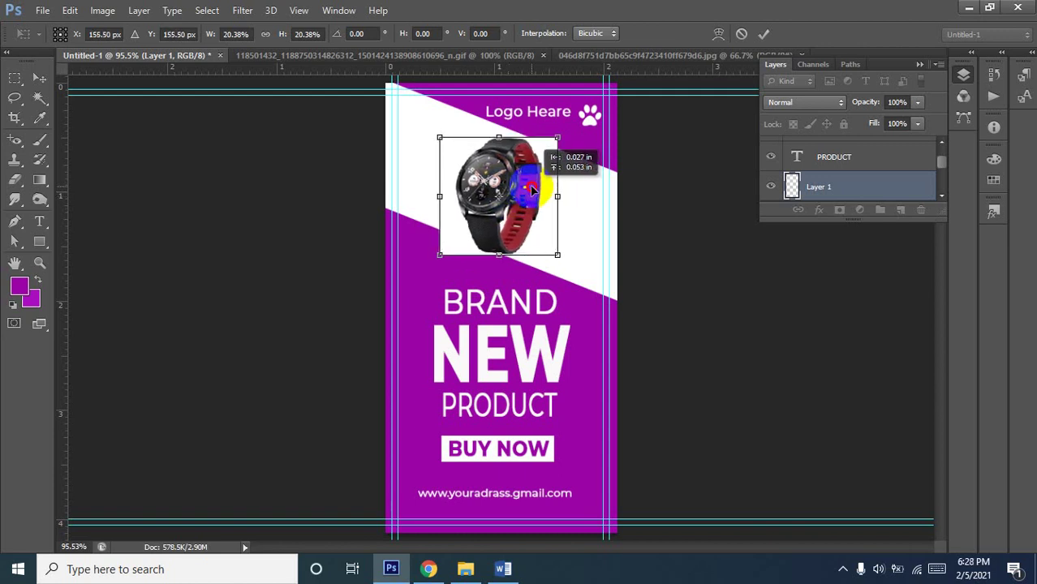
{"action": "key", "text": "Up"}
{"action": "key", "text": "Up"}
{"action": "key", "text": "Up"}
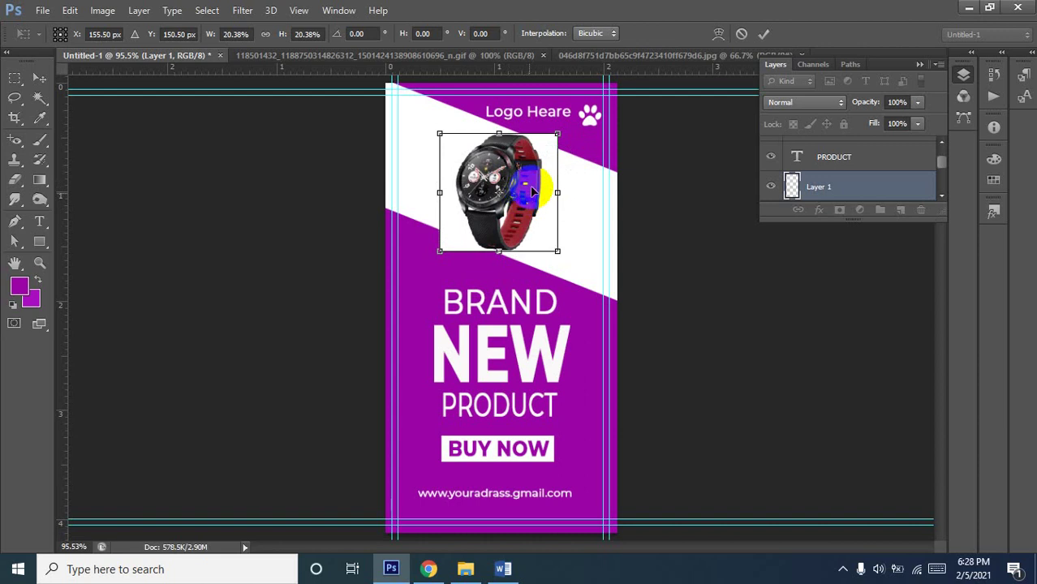
{"action": "key", "text": "Return"}
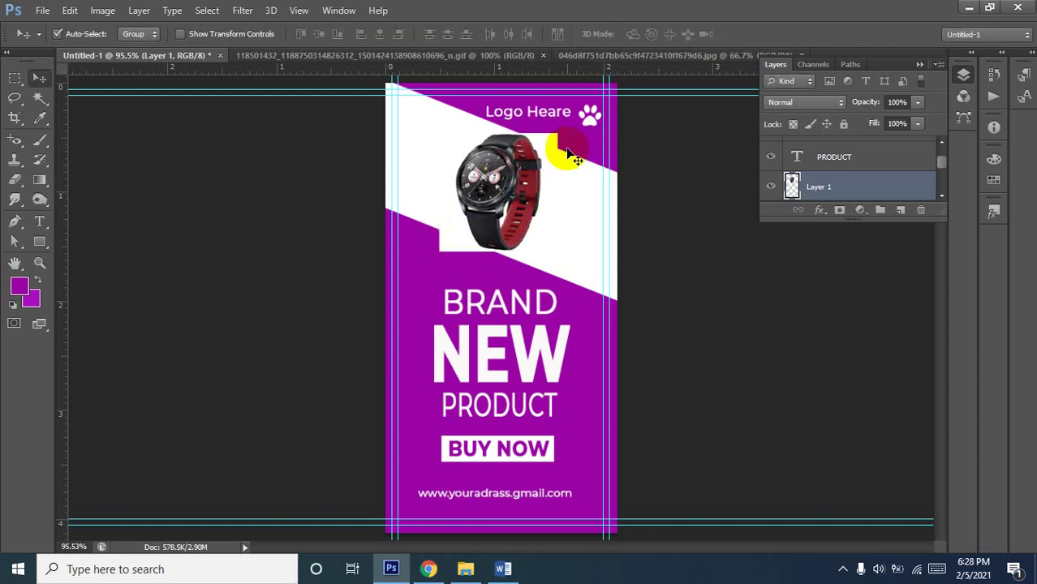
Move Layer 1 beneath Rectangle 1 in the layer stack and nudge the watch slightly right
{"action": "scroll", "coordinate": [854, 189], "scroll_direction": "down", "scroll_amount": 1}
{"action": "scroll", "coordinate": [854, 189], "scroll_direction": "down", "scroll_amount": 2}
{"action": "scroll", "coordinate": [858, 180], "scroll_direction": "down", "scroll_amount": 2}
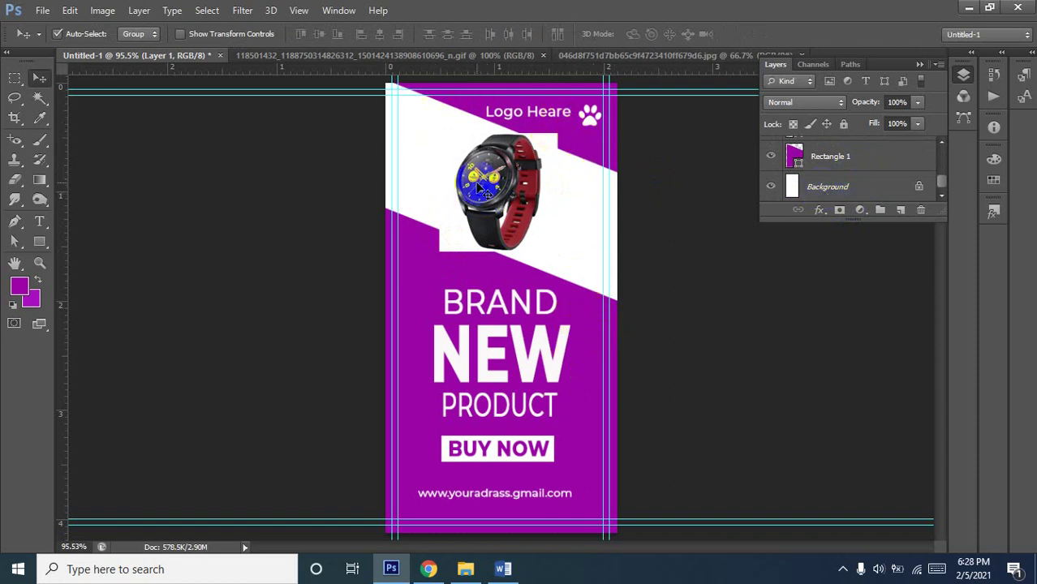
{"action": "scroll", "coordinate": [845, 182], "scroll_direction": "up", "scroll_amount": 2}
{"action": "scroll", "coordinate": [845, 171], "scroll_direction": "up", "scroll_amount": 3}
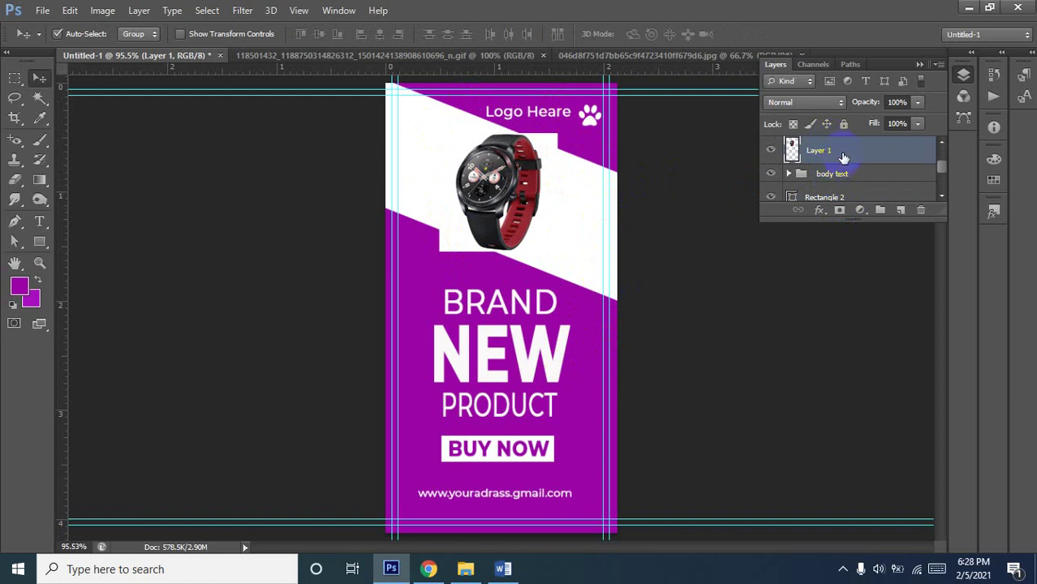
{"action": "key", "text": "ctrl+bracketleft"}
{"action": "key", "text": "ctrl+bracketleft"}
{"action": "key", "text": "ctrl+bracketleft"}
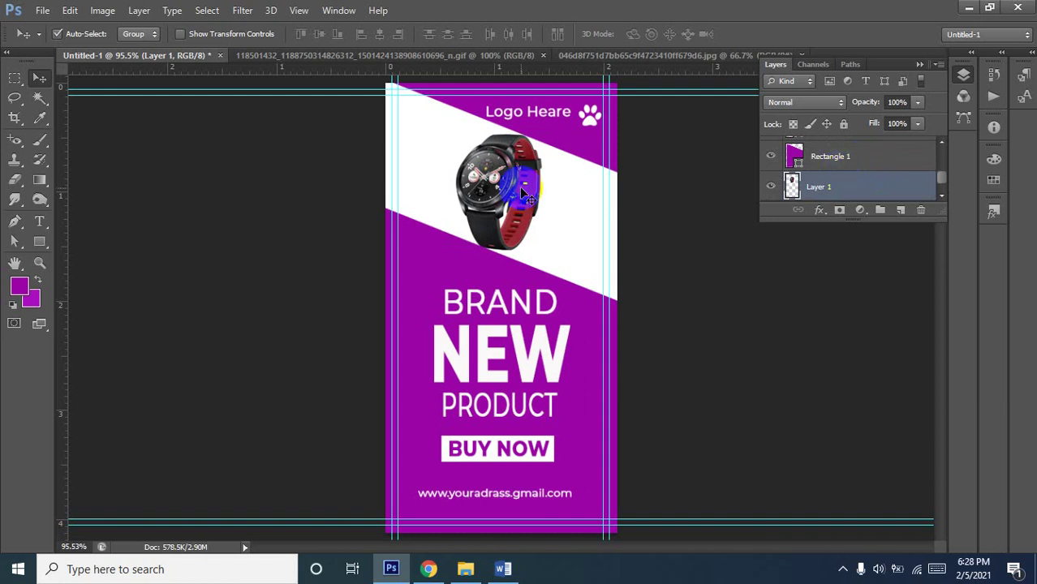
{"action": "left_click_drag", "start_coordinate": [486, 189], "coordinate": [512, 195]}
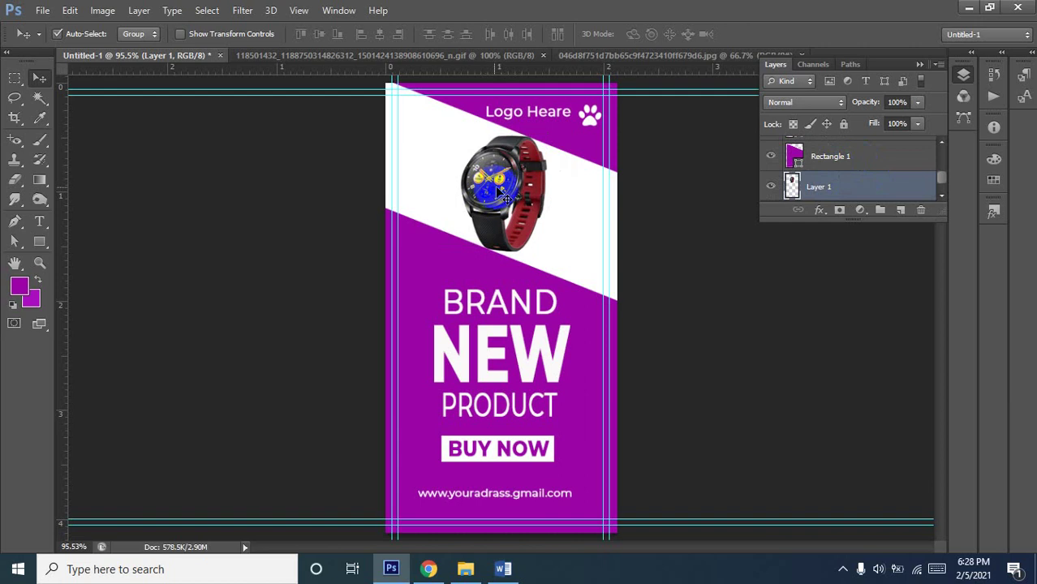
Settle the watch into its final spot within the white diagonal band
{"action": "left_click", "coordinate": [848, 186]}
{"action": "left_click_drag", "start_coordinate": [830, 188], "coordinate": [811, 203]}
{"action": "scroll", "coordinate": [850, 179], "scroll_direction": "down", "scroll_amount": 1}
{"action": "scroll", "coordinate": [850, 179], "scroll_direction": "up", "scroll_amount": 1}
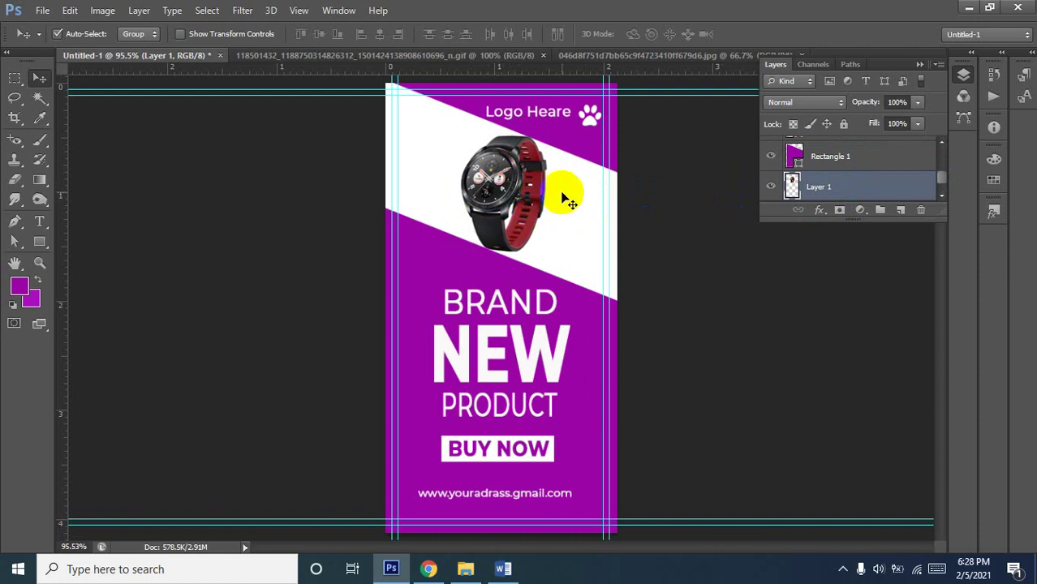
{"action": "mouse_move", "coordinate": [849, 179]}
{"action": "left_mouse_down"}
{"action": "mouse_move", "coordinate": [514, 199]}
{"action": "mouse_move", "coordinate": [523, 212]}
{"action": "mouse_move", "coordinate": [491, 214]}
{"action": "mouse_move", "coordinate": [489, 197]}
{"action": "mouse_move", "coordinate": [663, 214]}
{"action": "mouse_move", "coordinate": [491, 208]}
{"action": "left_mouse_up"}
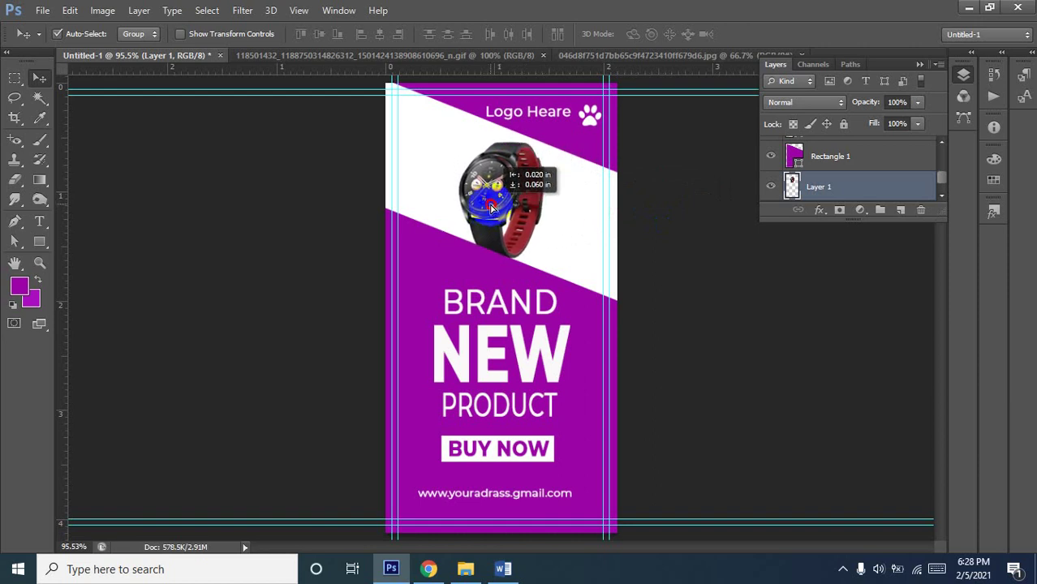
{"action": "mouse_move", "coordinate": [491, 208]}
{"action": "left_mouse_down"}
{"action": "mouse_move", "coordinate": [474, 395]}
{"action": "mouse_move", "coordinate": [479, 192]}
{"action": "mouse_move", "coordinate": [482, 200]}
{"action": "left_mouse_up"}
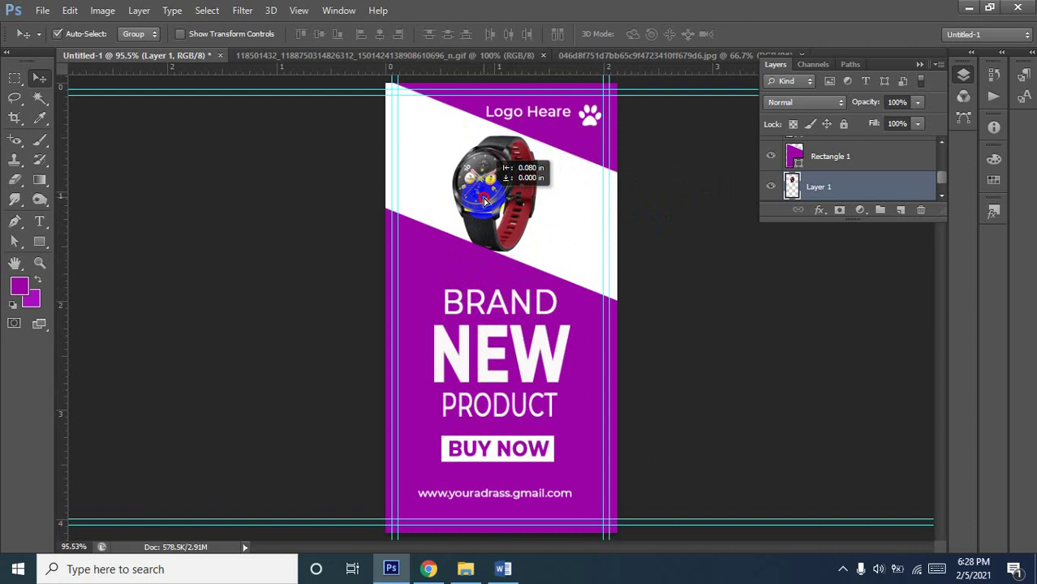
{"action": "left_click_drag", "start_coordinate": [483, 198], "coordinate": [505, 210]}
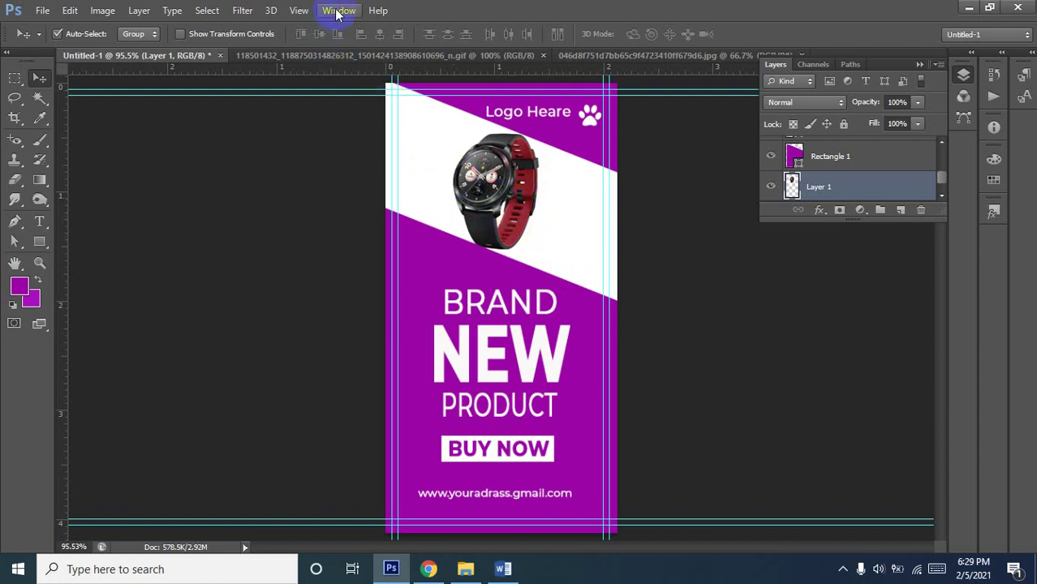
Show the Timeline panel and create a video timeline
{"action": "left_click", "coordinate": [338, 10]}
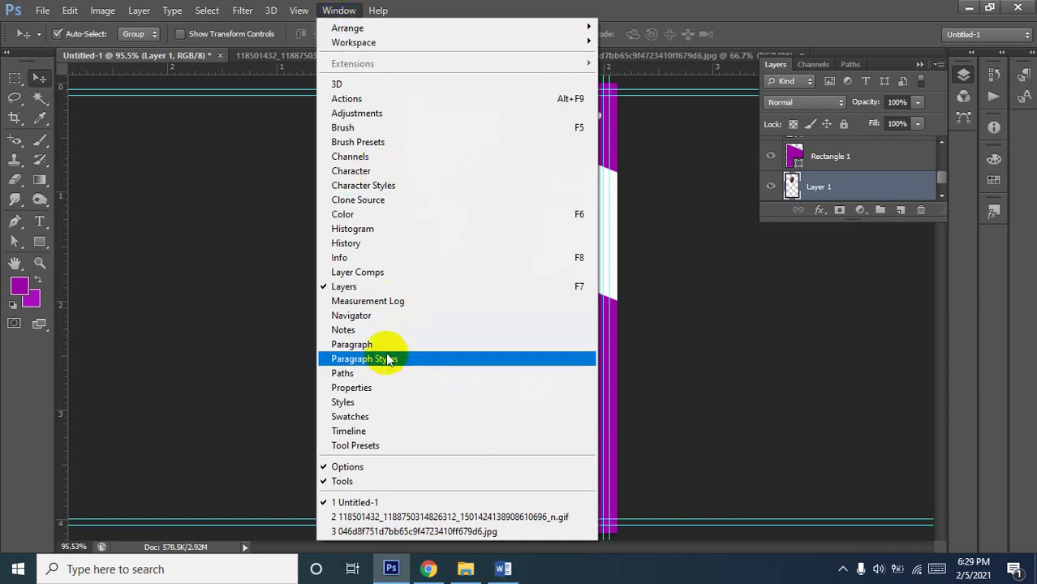
{"action": "left_click", "coordinate": [361, 431]}
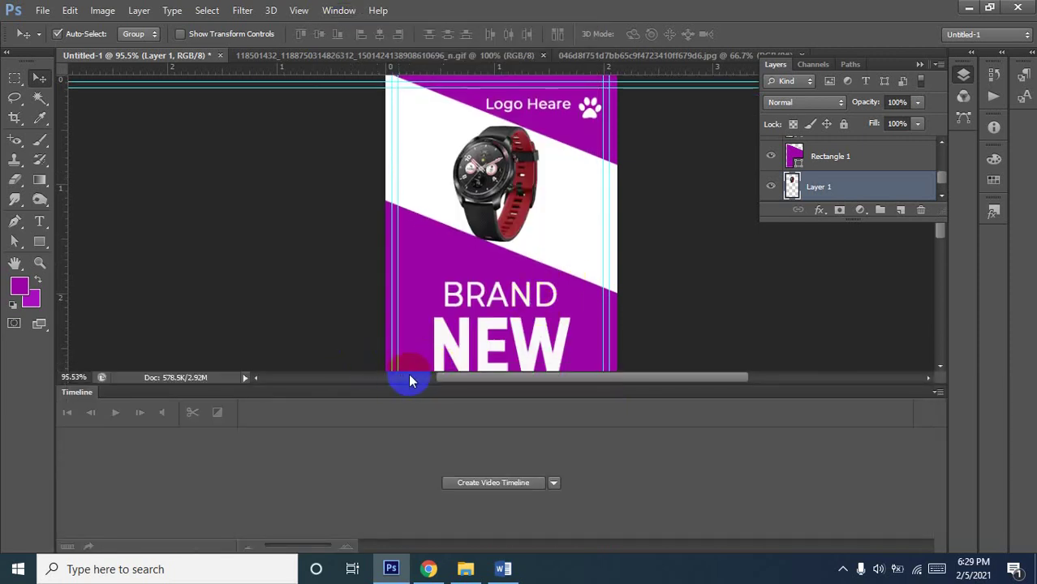
{"action": "left_click", "coordinate": [487, 485]}
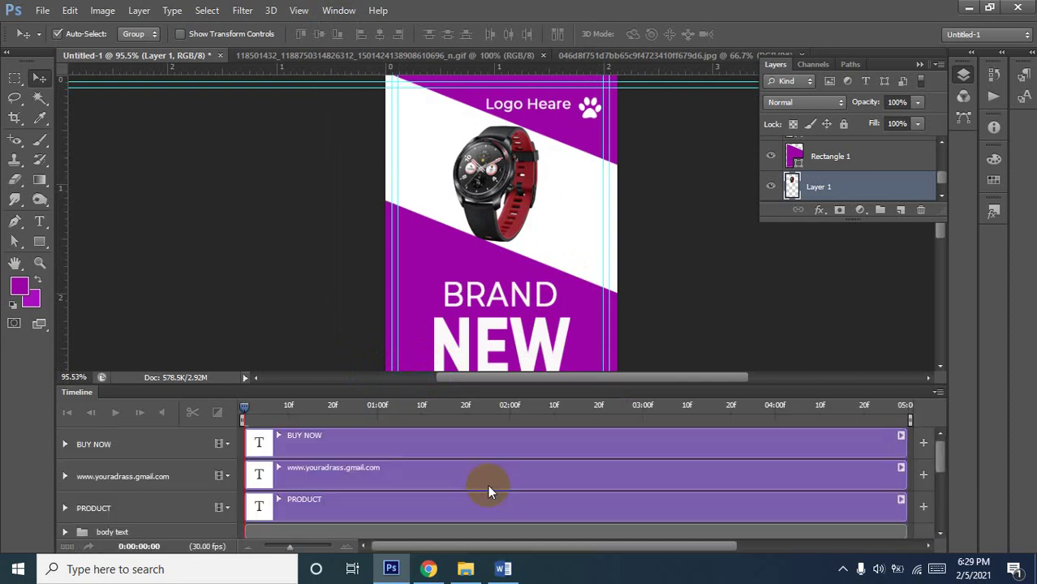
{"action": "scroll", "coordinate": [321, 456], "scroll_direction": "down", "scroll_amount": 2}
{"action": "scroll", "coordinate": [321, 456], "scroll_direction": "down", "scroll_amount": 3}
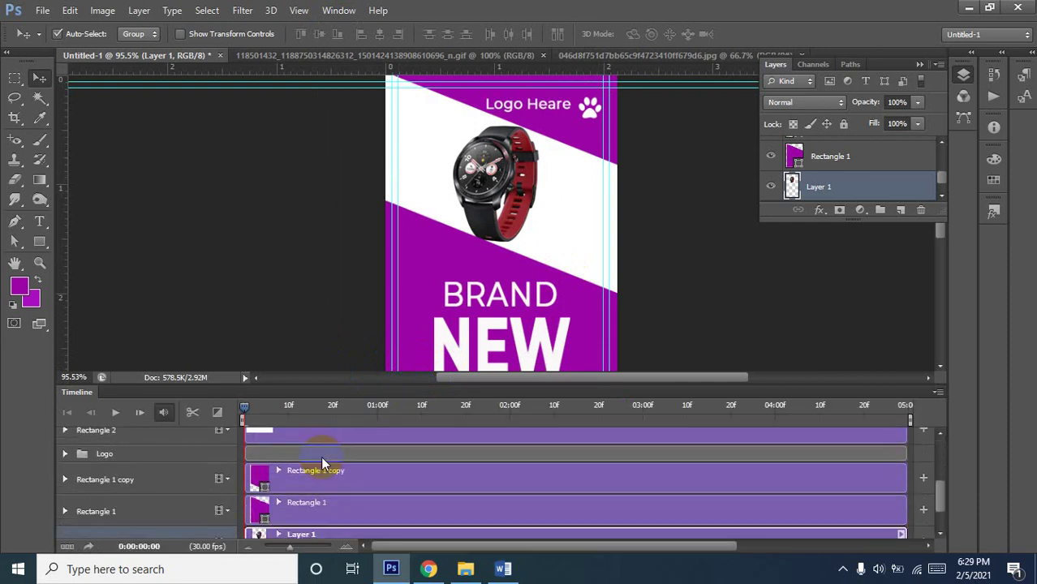
{"action": "scroll", "coordinate": [321, 456], "scroll_direction": "down", "scroll_amount": 2}
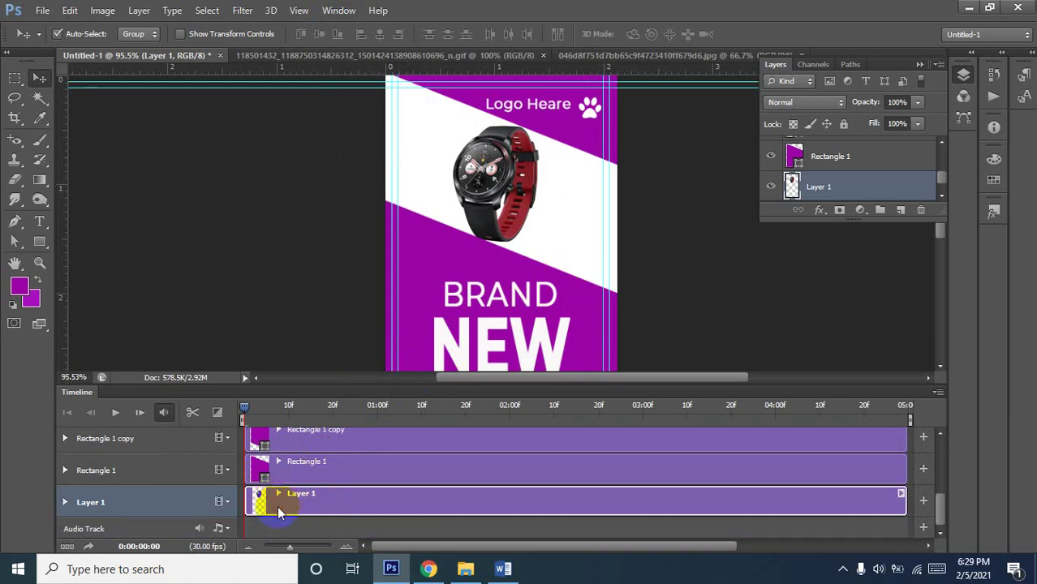
Convert Layer 1 to a smart object and drag the watch off the poster's right edge
{"action": "right_click", "coordinate": [854, 187]}
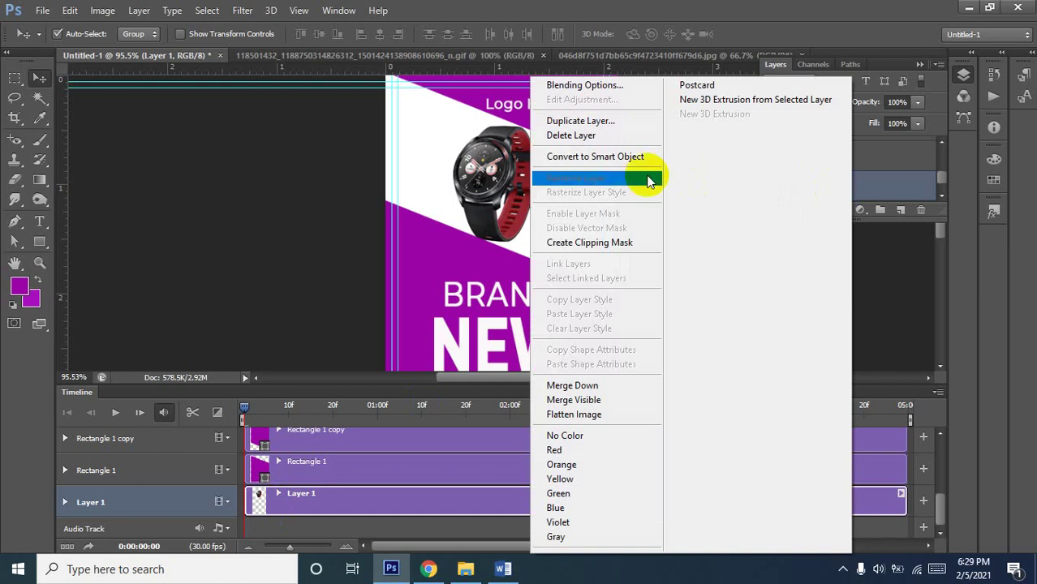
{"action": "left_click", "coordinate": [614, 158]}
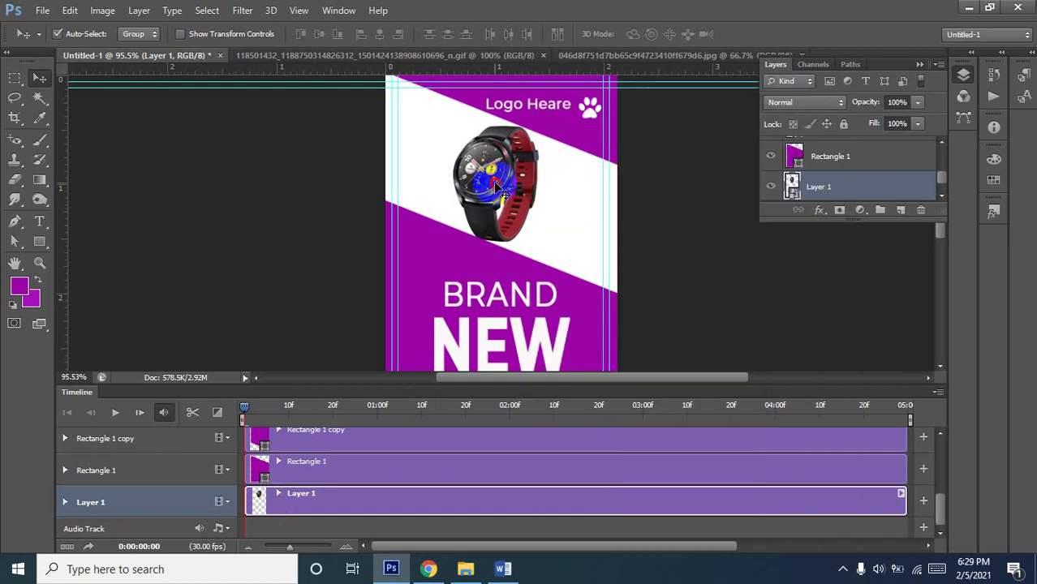
{"action": "left_click_drag", "start_coordinate": [498, 189], "coordinate": [671, 200]}
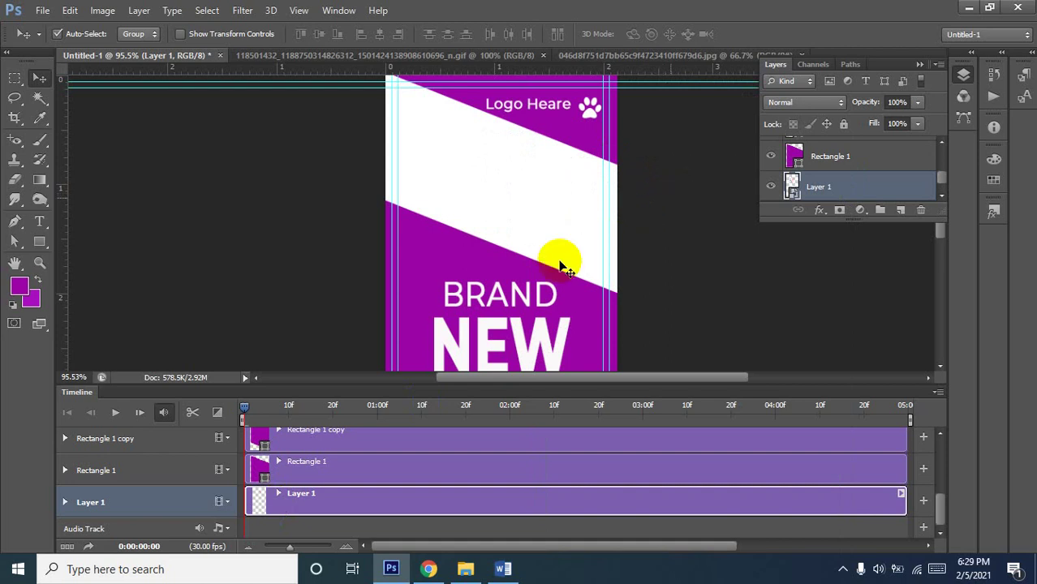
Enable Transform keyframes on Layer 1 and, at about frame 11, move the watch onto the poster
{"action": "left_click", "coordinate": [66, 503]}
{"action": "left_click", "coordinate": [113, 526]}
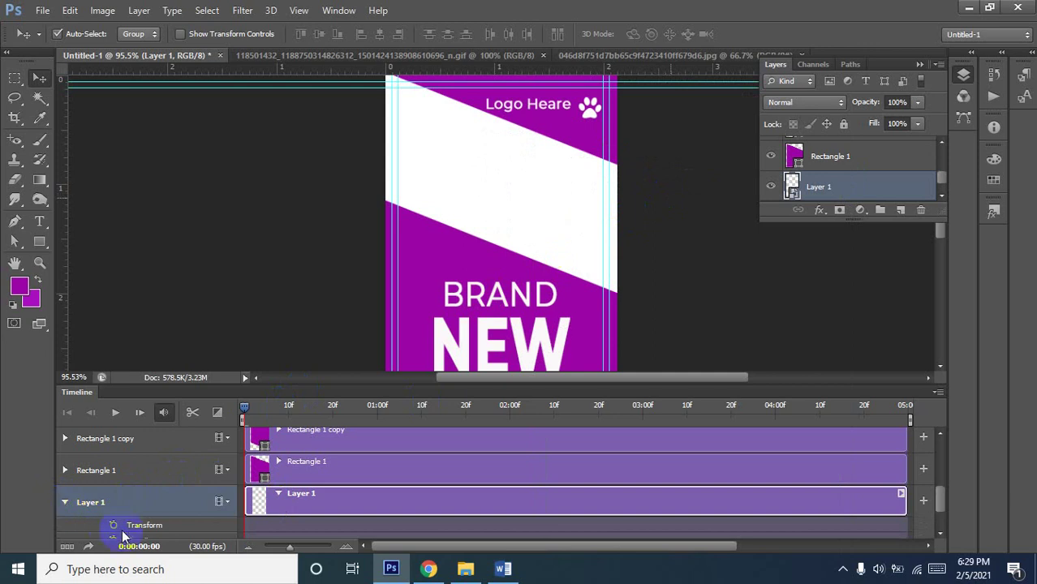
{"action": "left_click", "coordinate": [113, 526]}
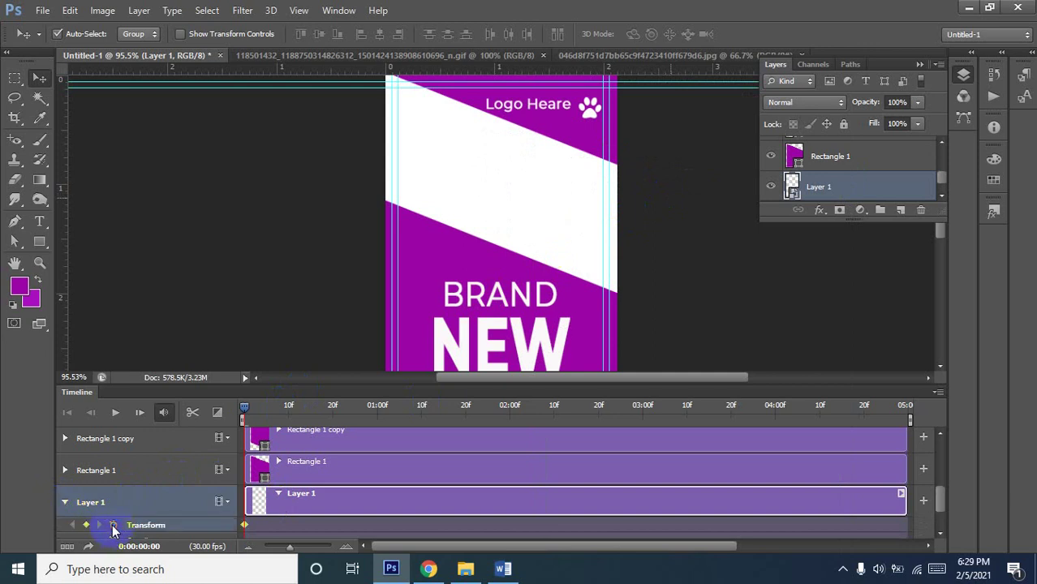
{"action": "left_click", "coordinate": [243, 406]}
{"action": "mouse_move", "coordinate": [245, 414]}
{"action": "left_mouse_down"}
{"action": "mouse_move", "coordinate": [305, 406]}
{"action": "mouse_move", "coordinate": [276, 412]}
{"action": "mouse_move", "coordinate": [297, 419]}
{"action": "left_mouse_up"}
{"action": "key", "text": "ctrl+t"}
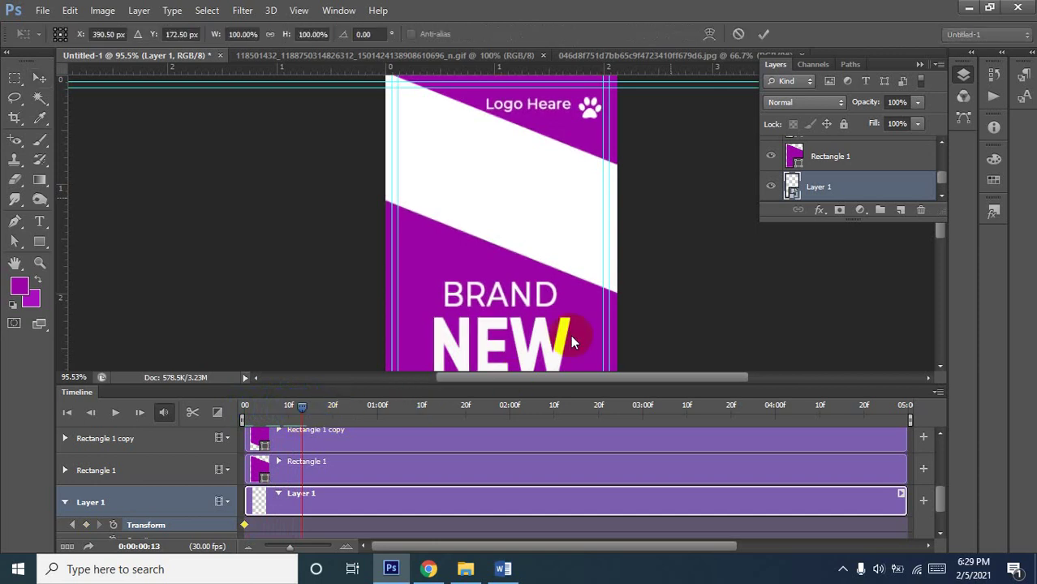
{"action": "left_click_drag", "start_coordinate": [697, 214], "coordinate": [542, 208]}
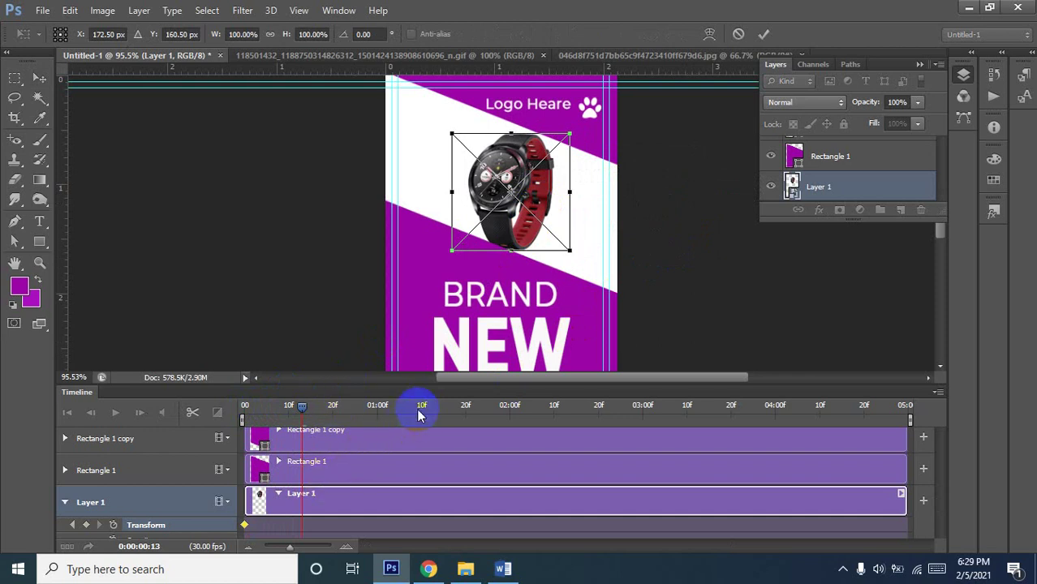
{"action": "key", "text": "Return"}
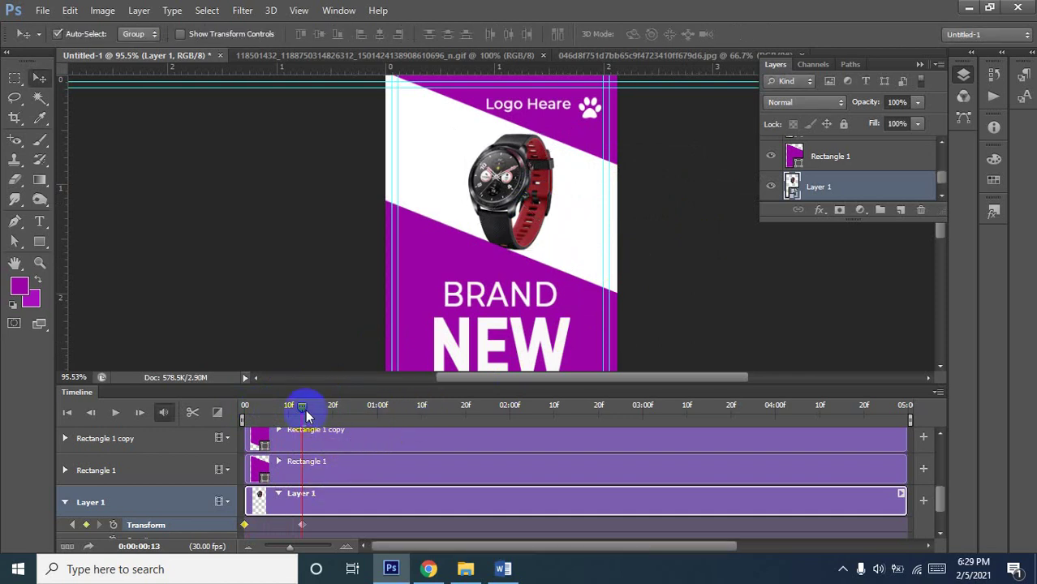
Preview the slide-in animation from the start and check the motion at frame 17
{"action": "left_click", "coordinate": [262, 410]}
{"action": "left_click_drag", "start_coordinate": [263, 410], "coordinate": [220, 406]}
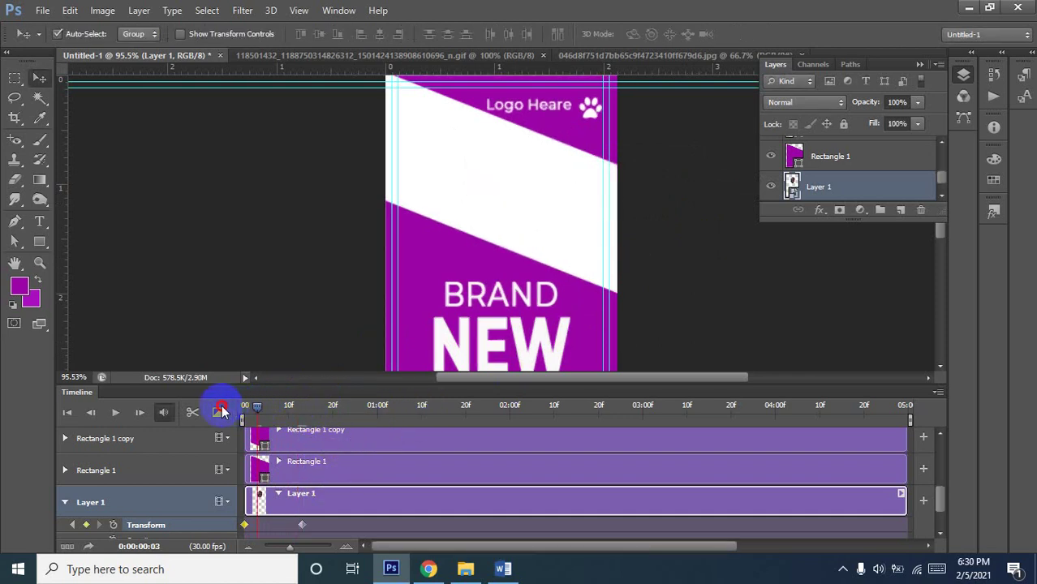
{"action": "left_click", "coordinate": [114, 412]}
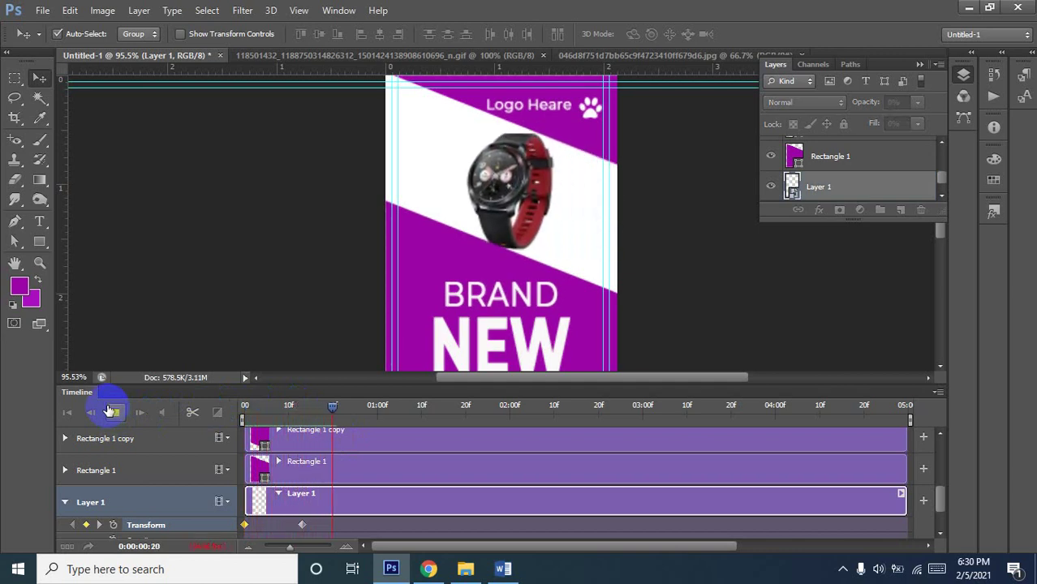
{"action": "left_click", "coordinate": [112, 412]}
{"action": "left_click", "coordinate": [306, 433]}
{"action": "left_click_drag", "start_coordinate": [336, 408], "coordinate": [315, 413]}
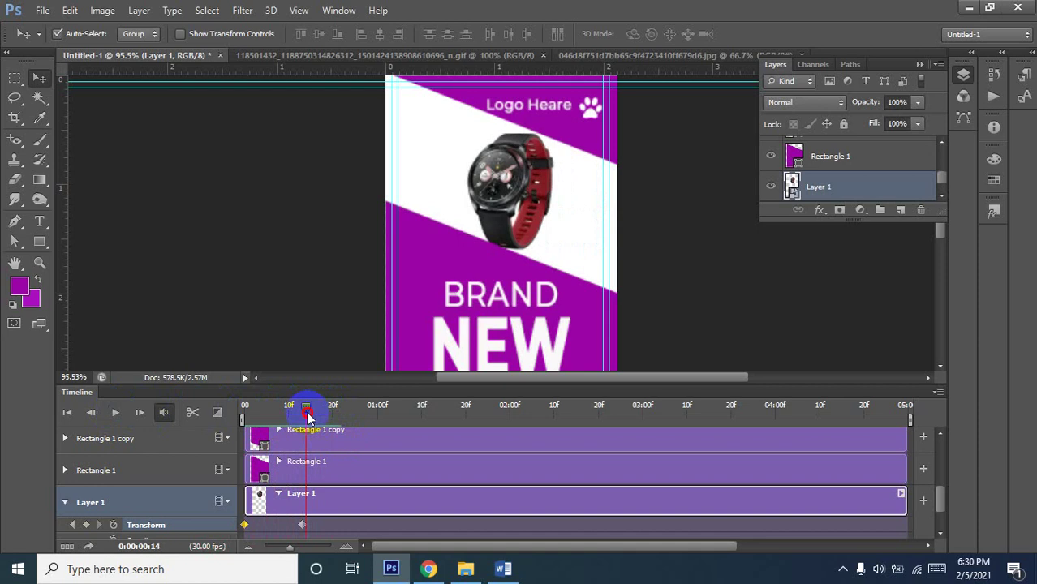
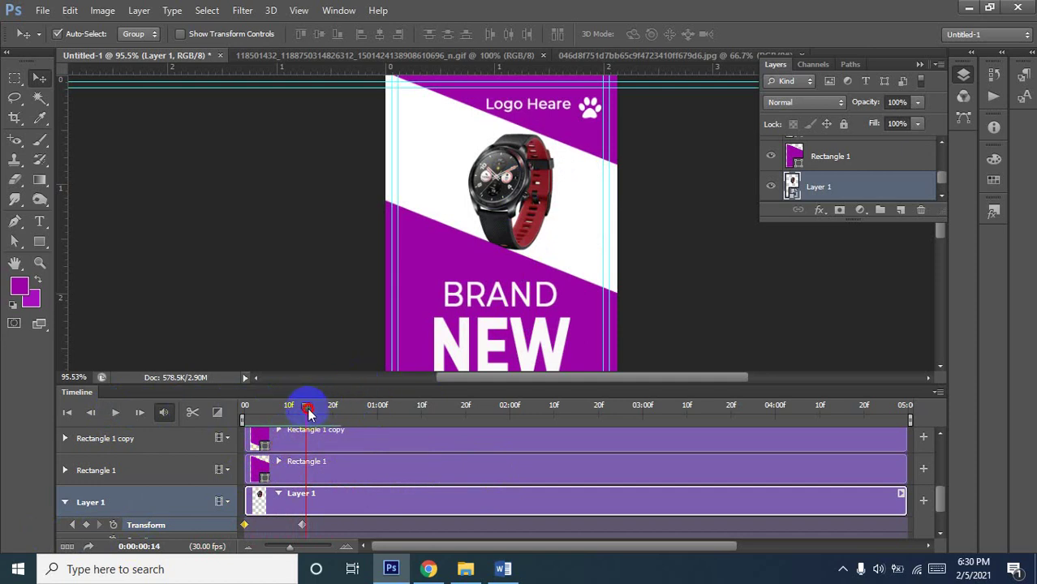
Step the timeline to frame 15 and select the watch's keyframe there
{"action": "left_click_drag", "start_coordinate": [308, 412], "coordinate": [313, 414]}
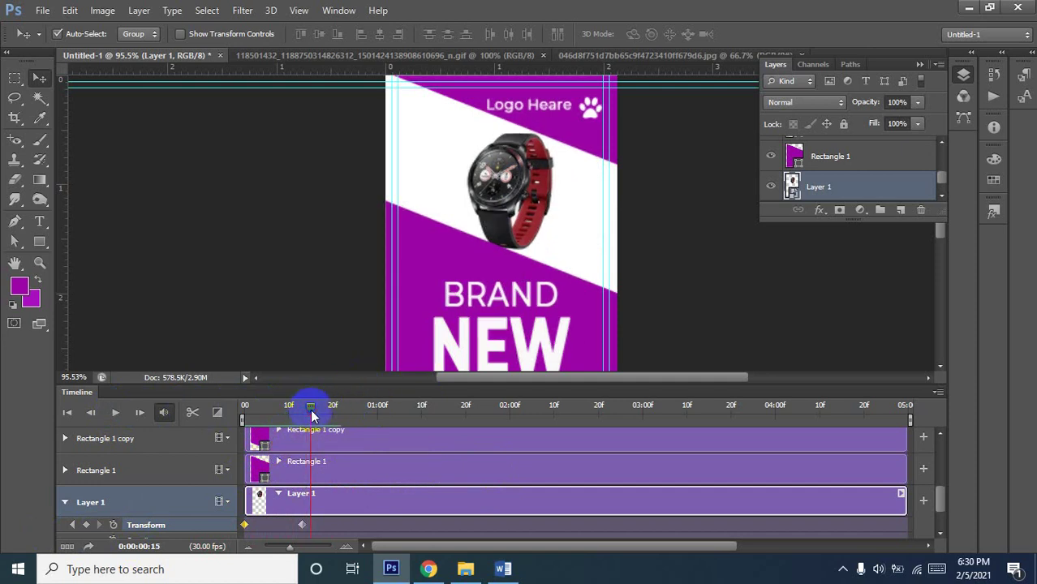
{"action": "left_click", "coordinate": [469, 278]}
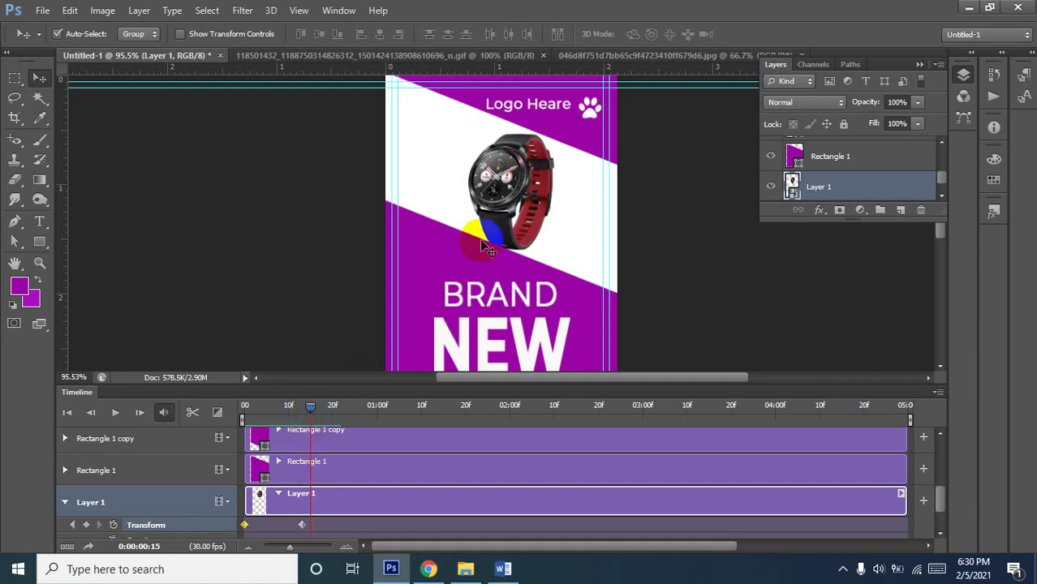
{"action": "left_click", "coordinate": [301, 525]}
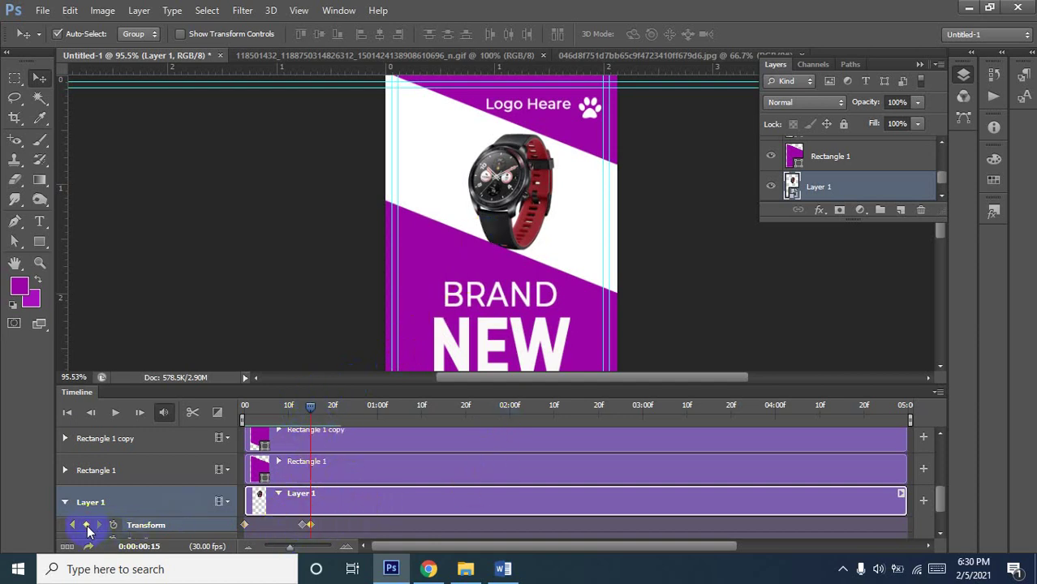
{"action": "left_click", "coordinate": [331, 525]}
{"action": "left_click", "coordinate": [315, 526]}
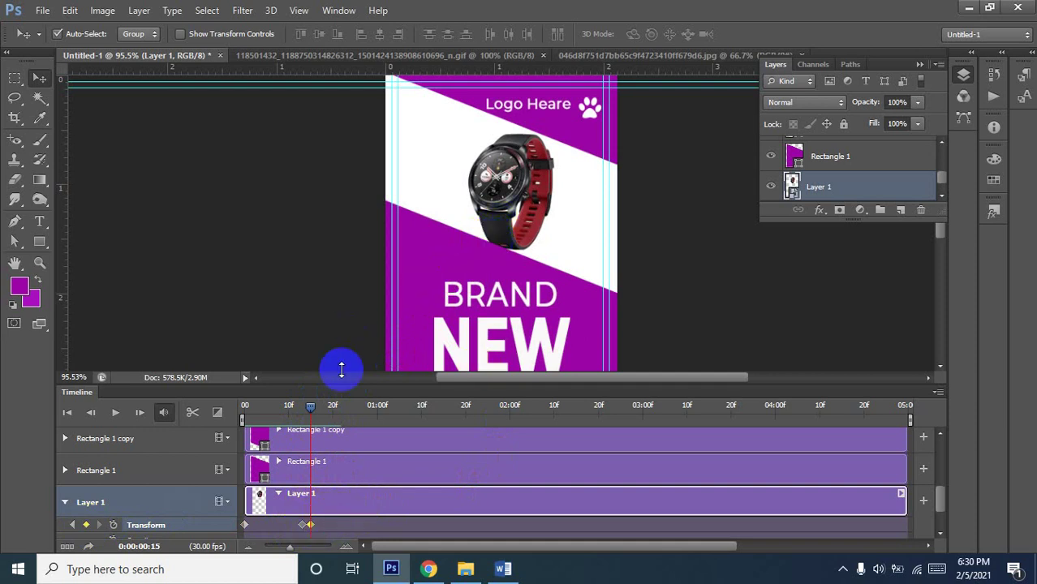
At frame 20, transform the watch down behind BRAND NEW to record a keyframe, then rewind
{"action": "left_click_drag", "start_coordinate": [311, 407], "coordinate": [336, 412]}
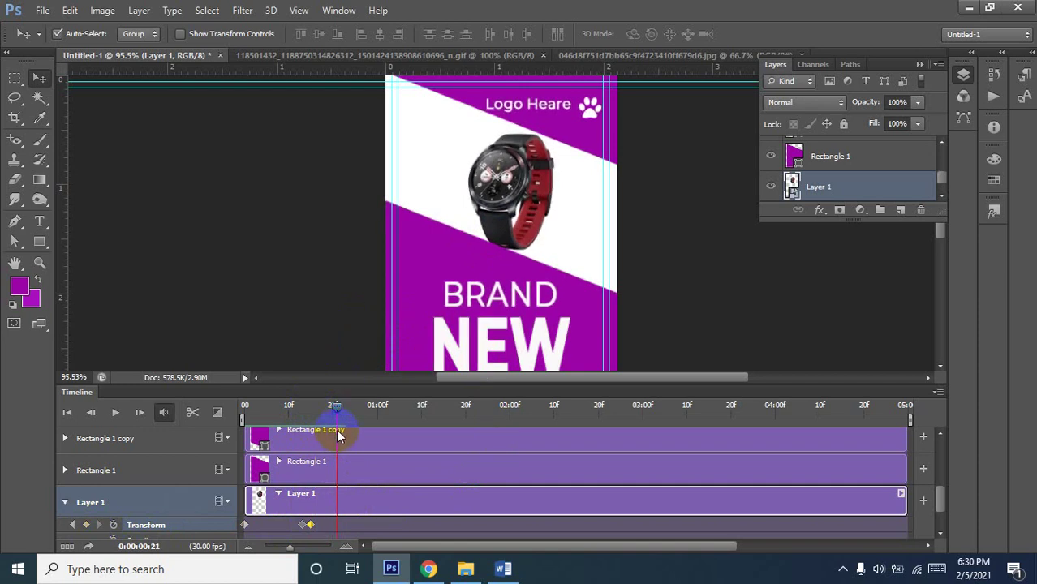
{"action": "key", "text": "ctrl+t"}
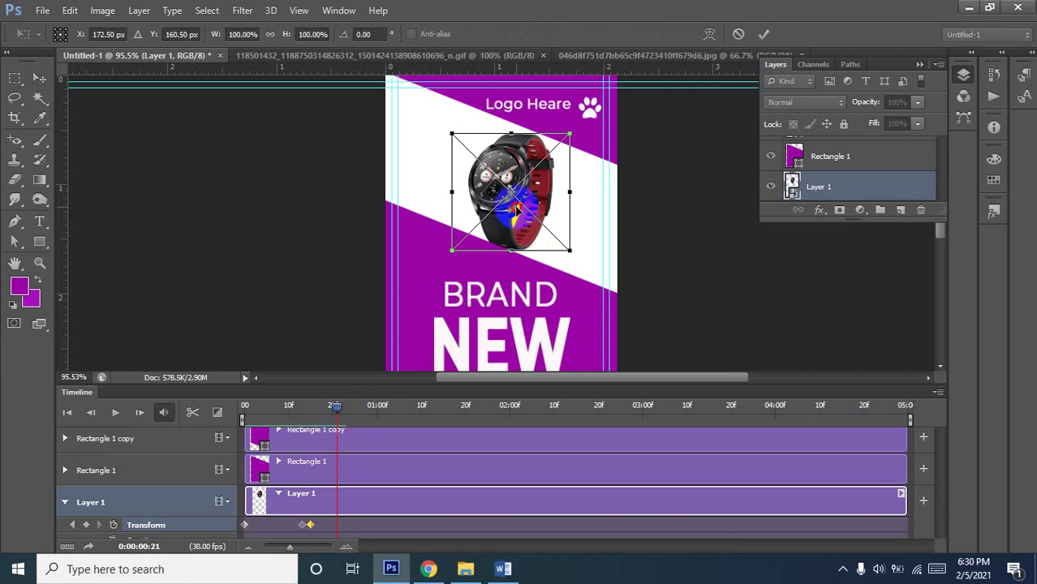
{"action": "left_click_drag", "start_coordinate": [517, 209], "coordinate": [515, 341]}
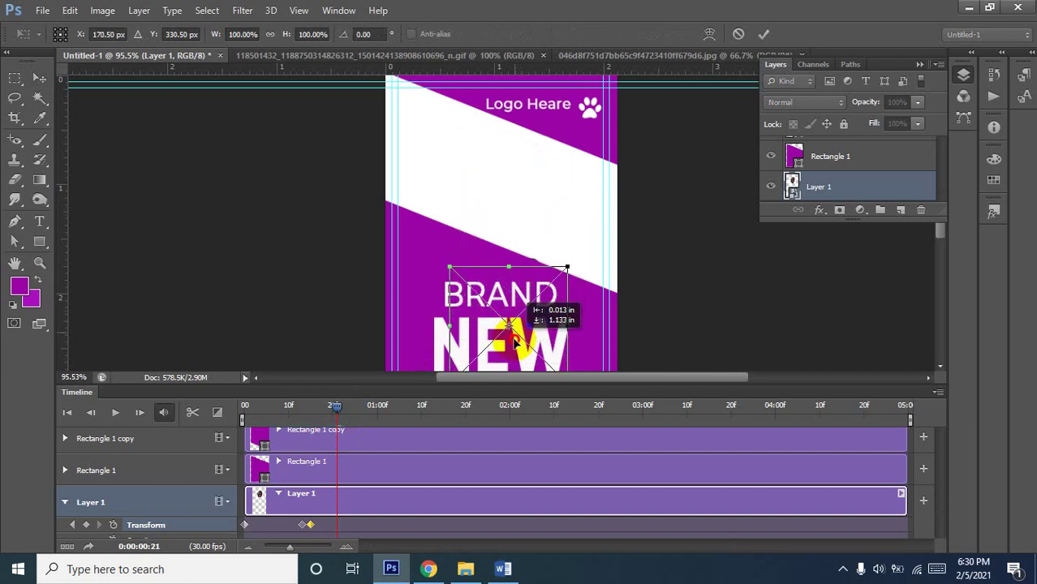
{"action": "left_click_drag", "start_coordinate": [515, 341], "coordinate": [513, 384]}
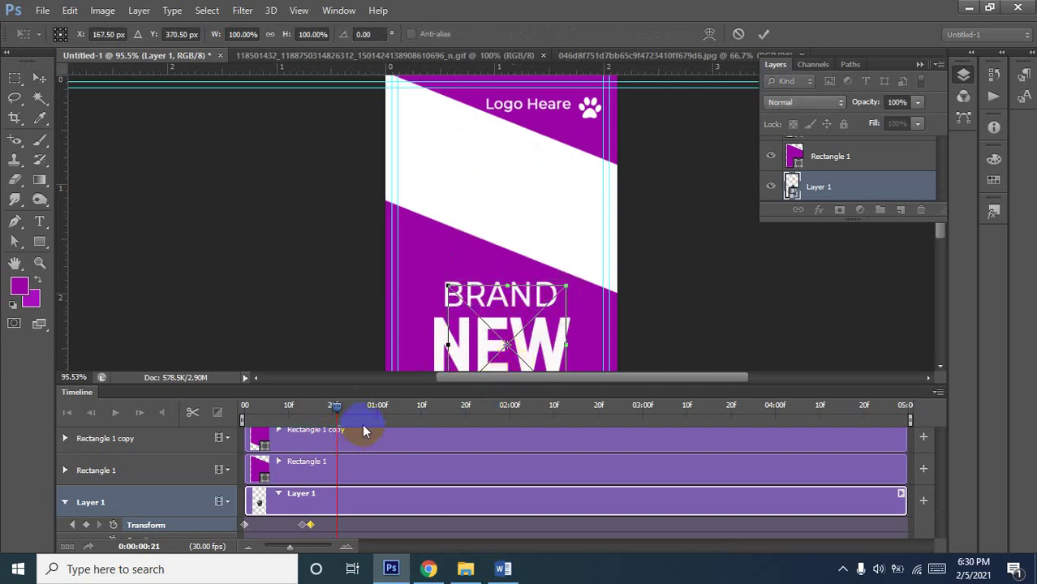
{"action": "key", "text": "Return"}
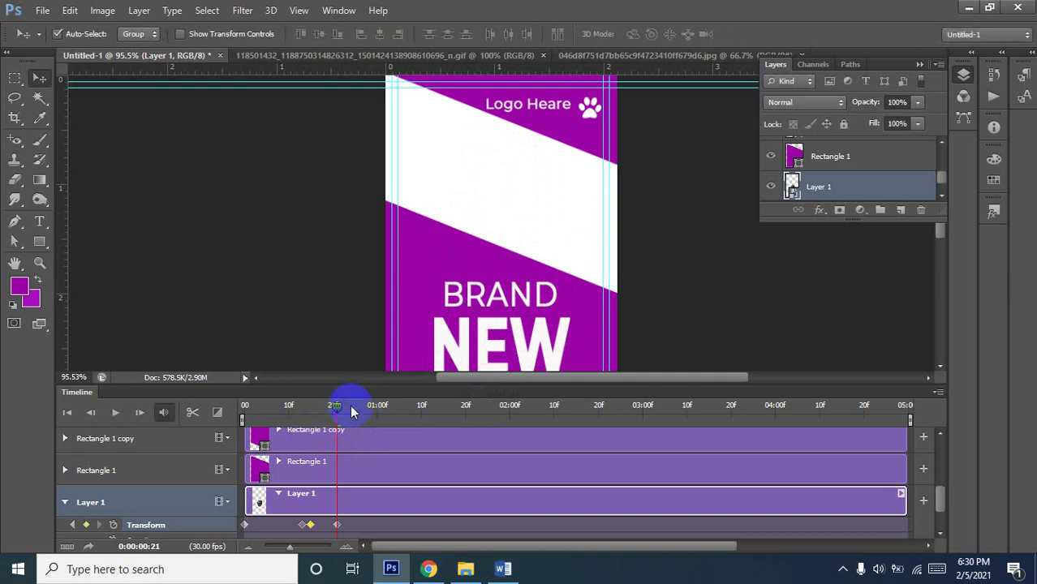
{"action": "left_click_drag", "start_coordinate": [340, 409], "coordinate": [224, 417]}
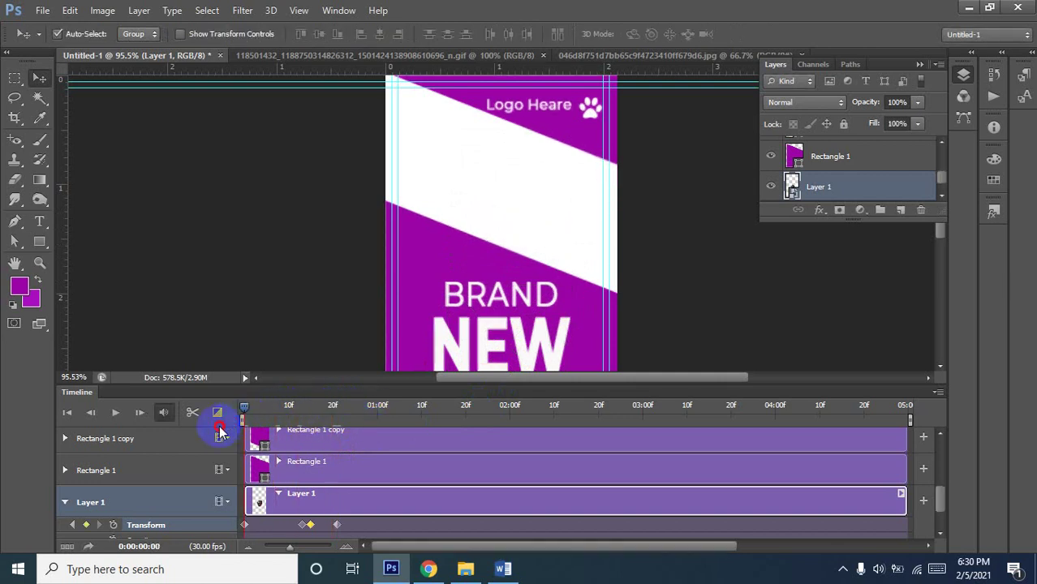
Preview the watch animation, then scrub back to frame 15
{"action": "left_click", "coordinate": [116, 413]}
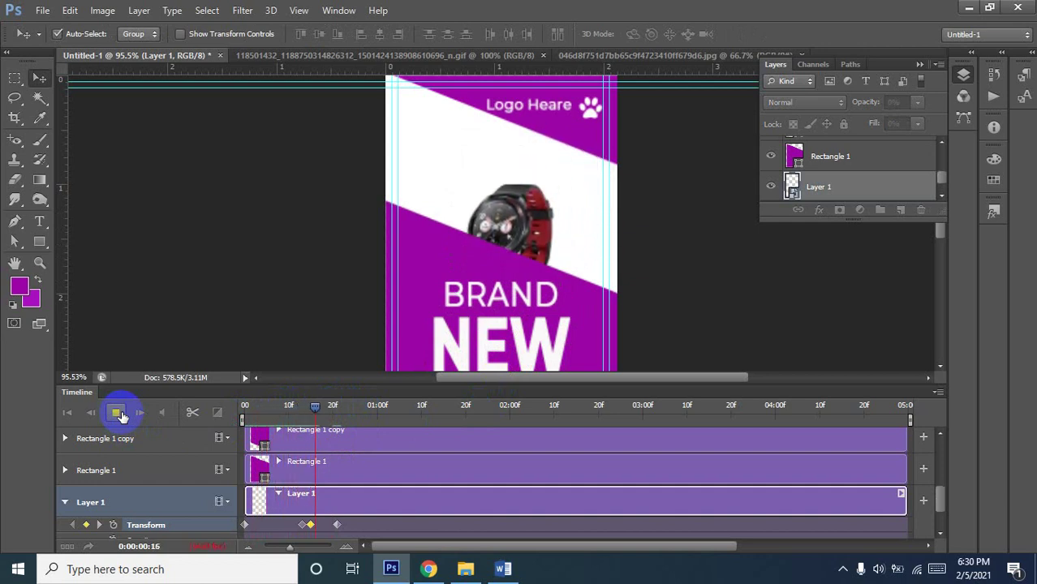
{"action": "left_click", "coordinate": [118, 412]}
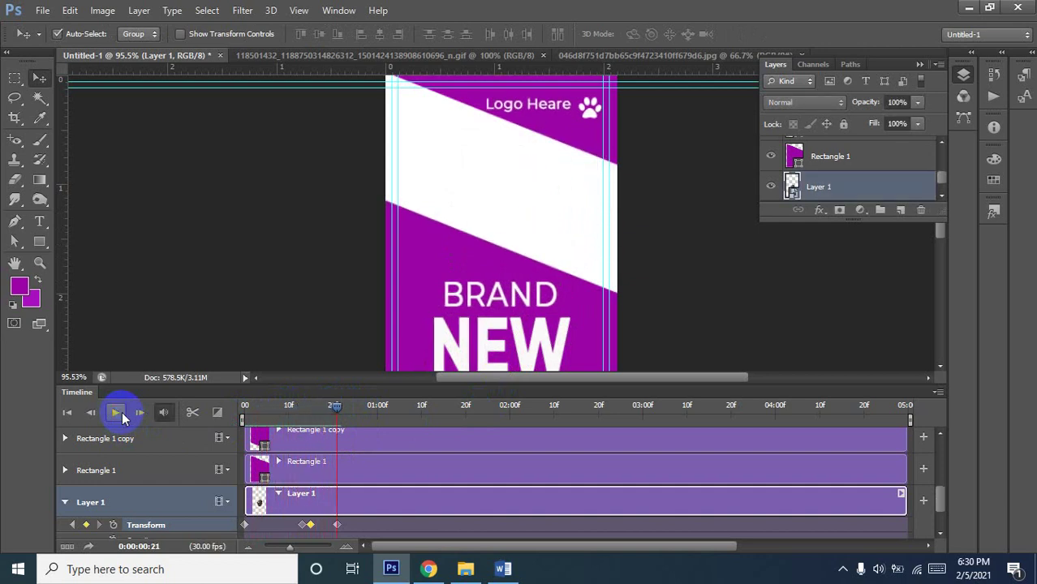
{"action": "left_click", "coordinate": [340, 406]}
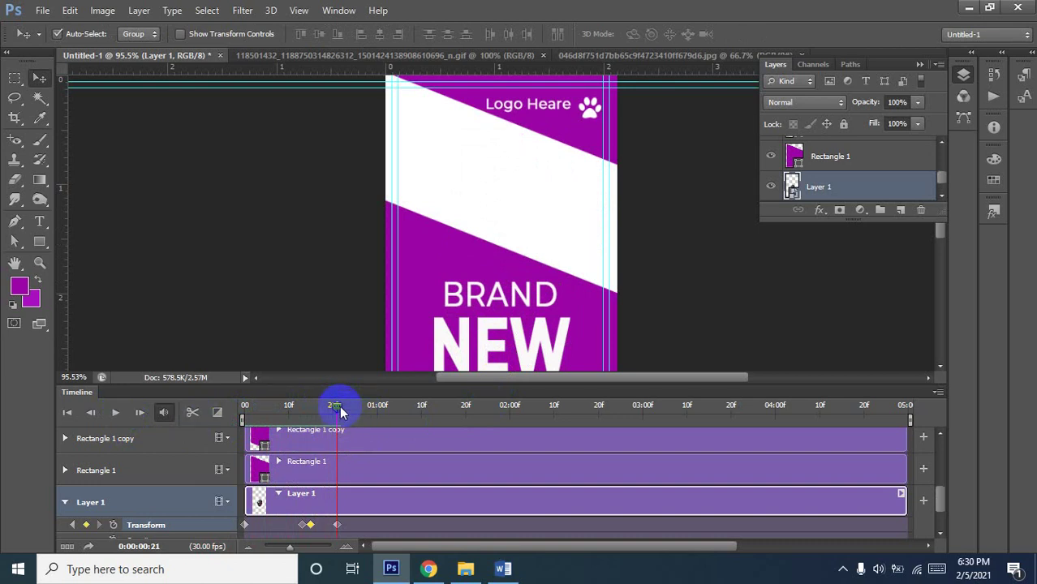
{"action": "left_click_drag", "start_coordinate": [340, 406], "coordinate": [311, 414]}
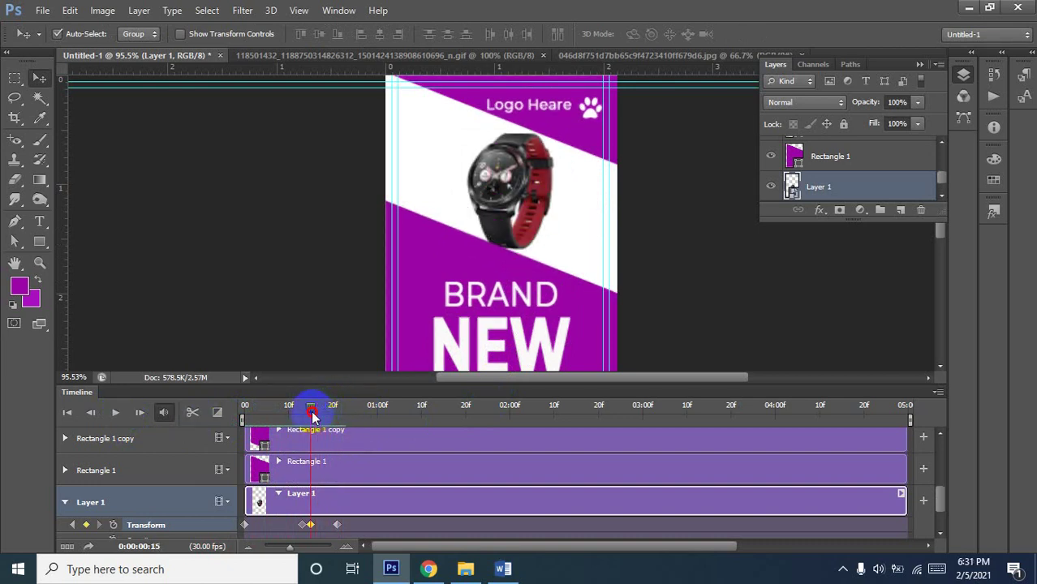
Drag the watch's last Transform keyframe a few frames later, then rewind
{"action": "left_click", "coordinate": [311, 526]}
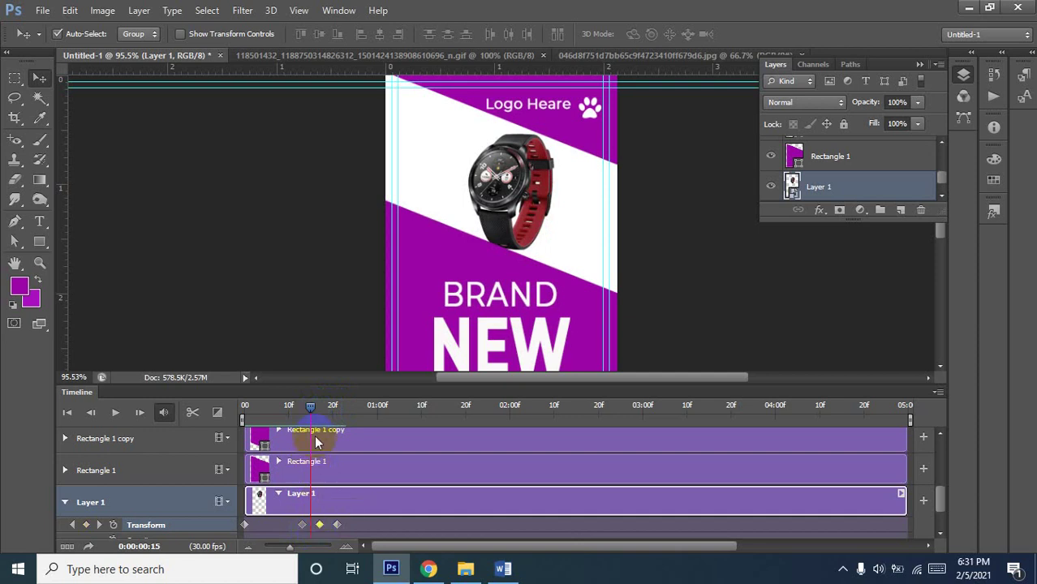
{"action": "left_click_drag", "start_coordinate": [318, 408], "coordinate": [333, 414]}
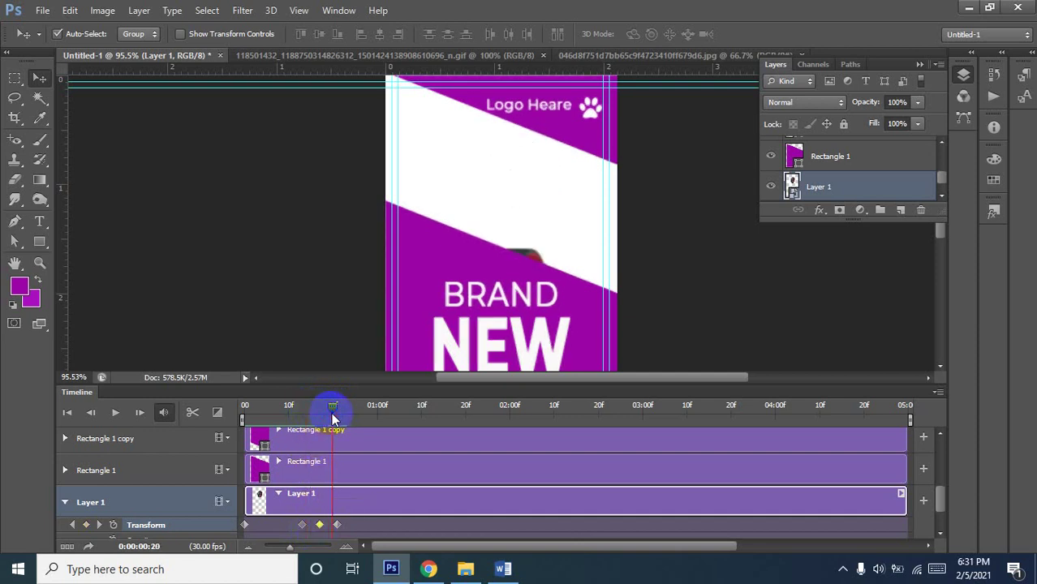
{"action": "left_click_drag", "start_coordinate": [337, 525], "coordinate": [347, 528]}
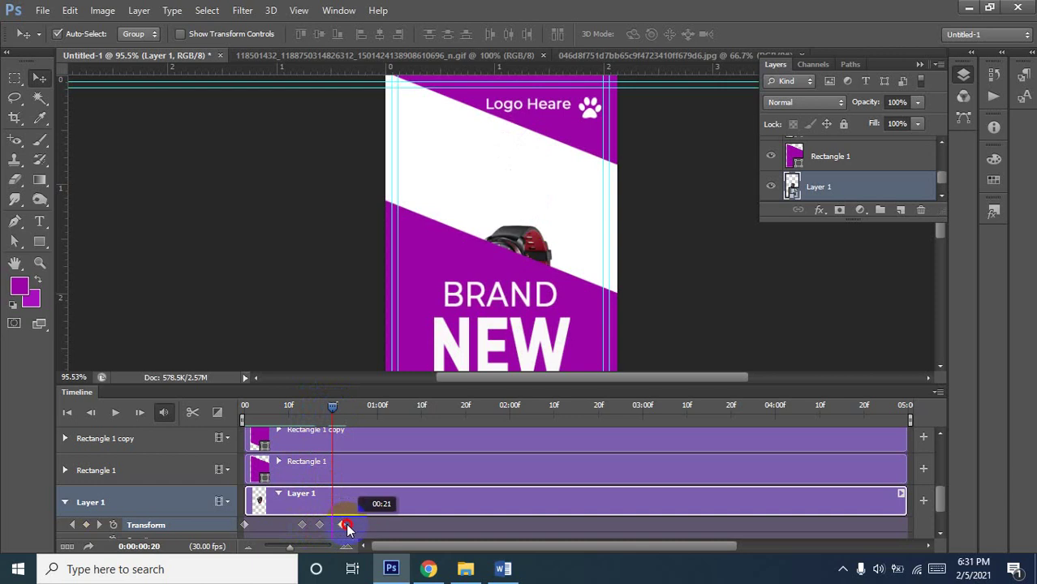
{"action": "left_click", "coordinate": [327, 414]}
{"action": "left_click_drag", "start_coordinate": [327, 414], "coordinate": [245, 414]}
{"action": "left_click", "coordinate": [193, 418]}
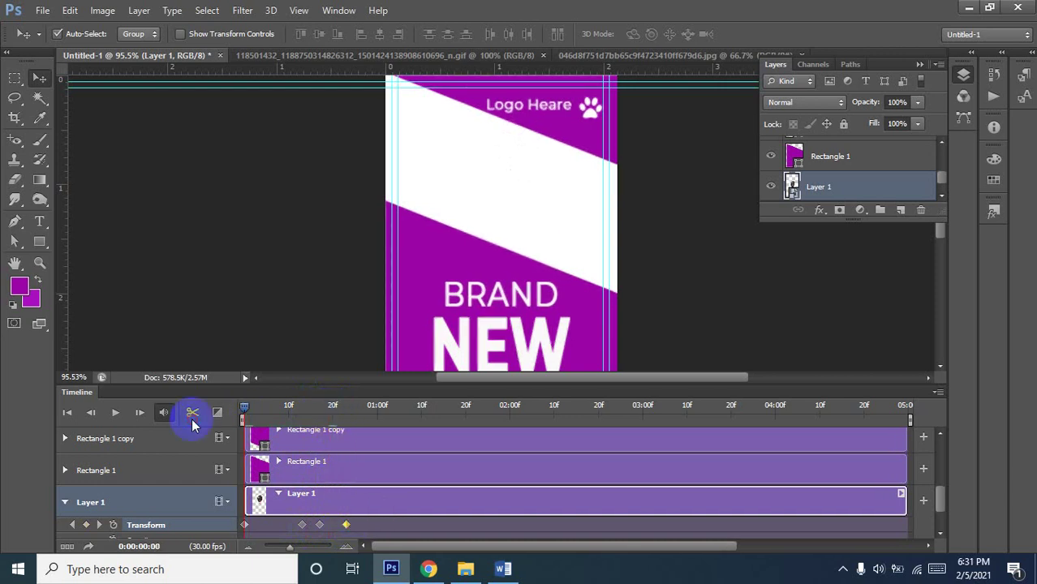
Replay the animation to check the new exit timing and return to frame 0
{"action": "left_click", "coordinate": [117, 413]}
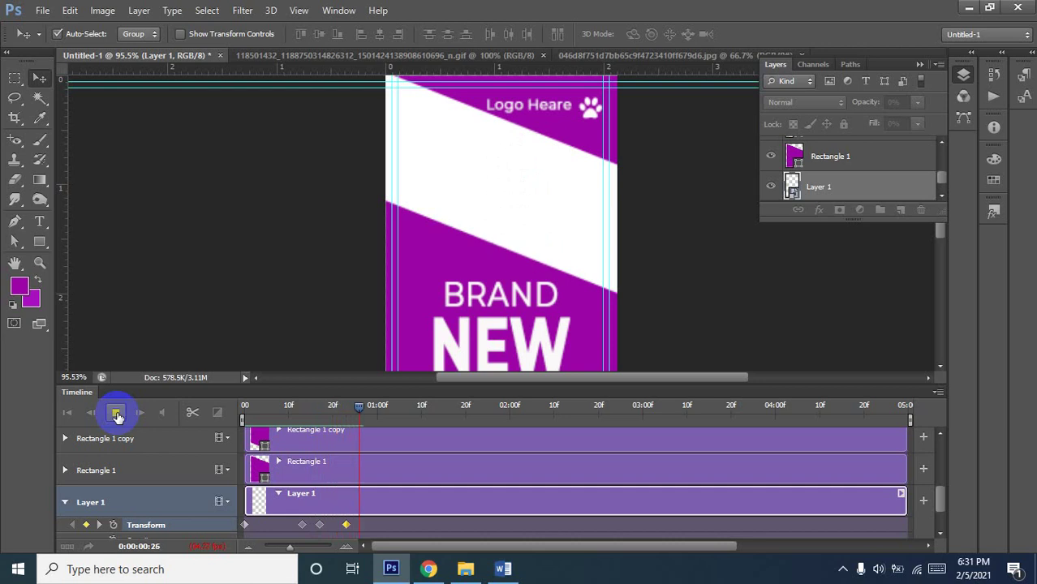
{"action": "left_click", "coordinate": [116, 413]}
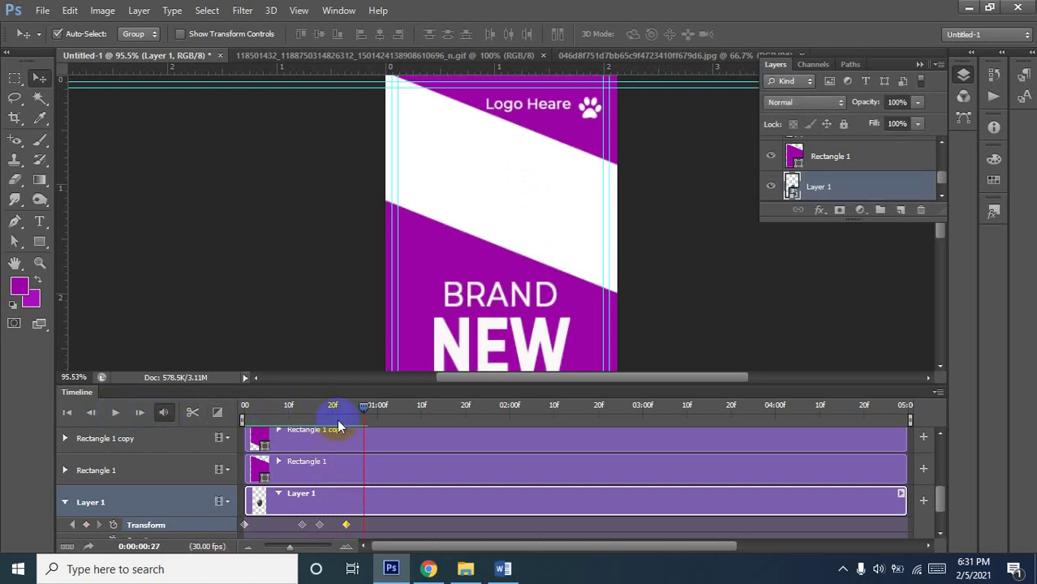
{"action": "left_click_drag", "start_coordinate": [361, 410], "coordinate": [163, 432]}
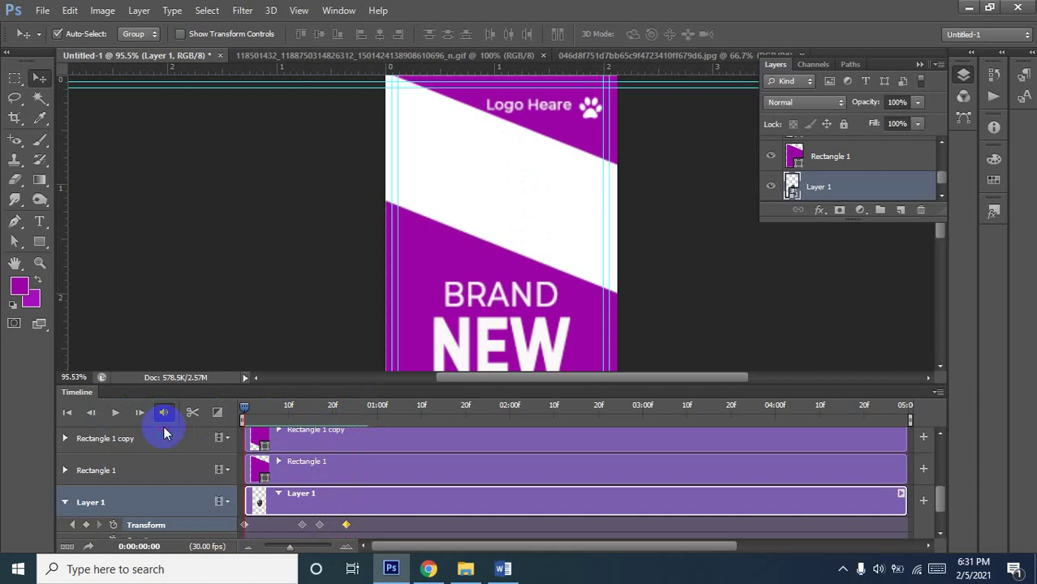
{"action": "left_click", "coordinate": [459, 254]}
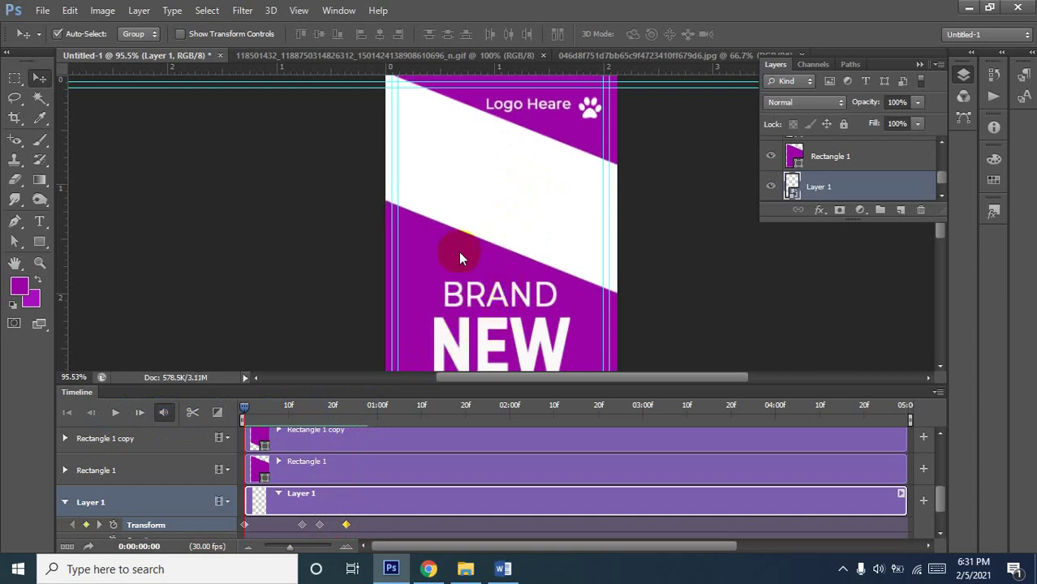
Try opening the red pressure cooker PNG and dismiss the load error
{"action": "key", "text": "ctrl+o"}
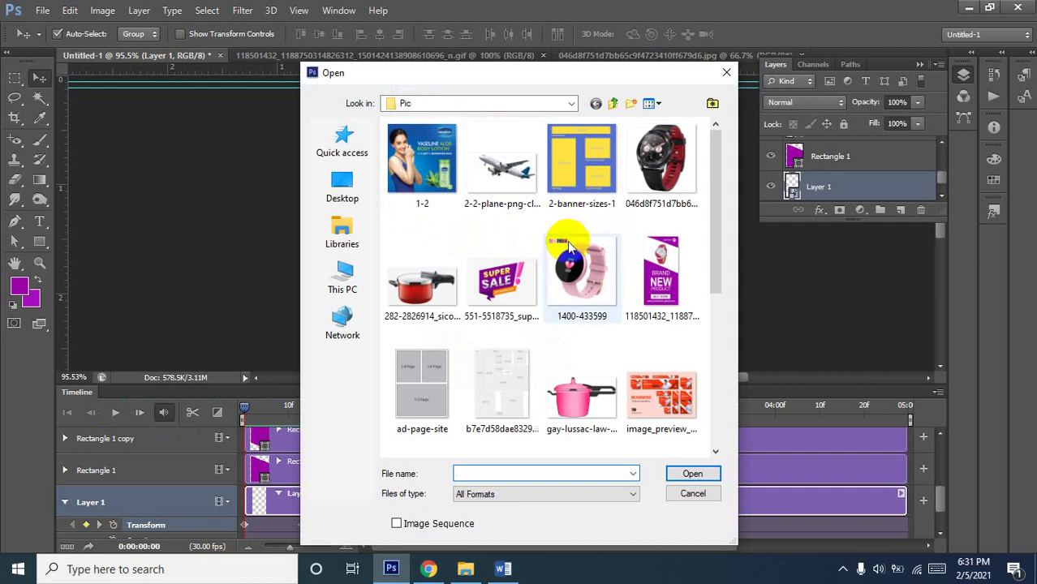
{"action": "mouse_move", "coordinate": [421, 280]}
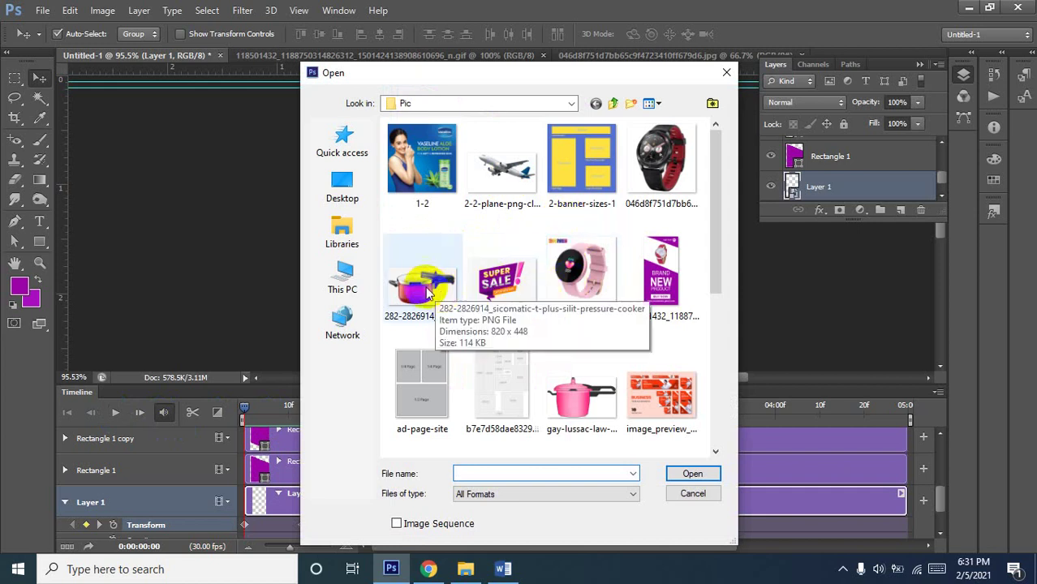
{"action": "left_click", "coordinate": [441, 297]}
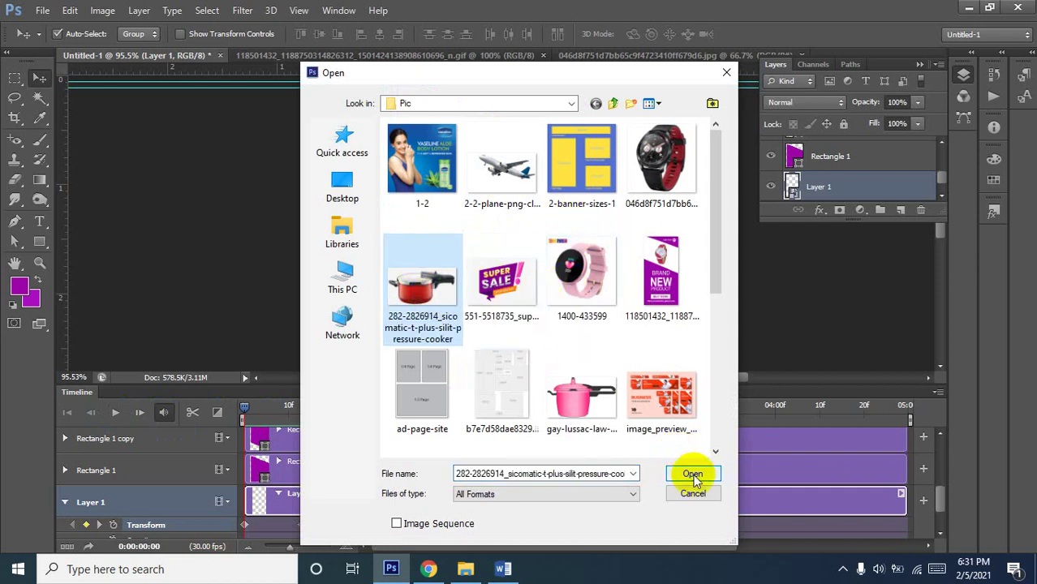
{"action": "left_click", "coordinate": [692, 475]}
{"action": "left_click", "coordinate": [520, 227]}
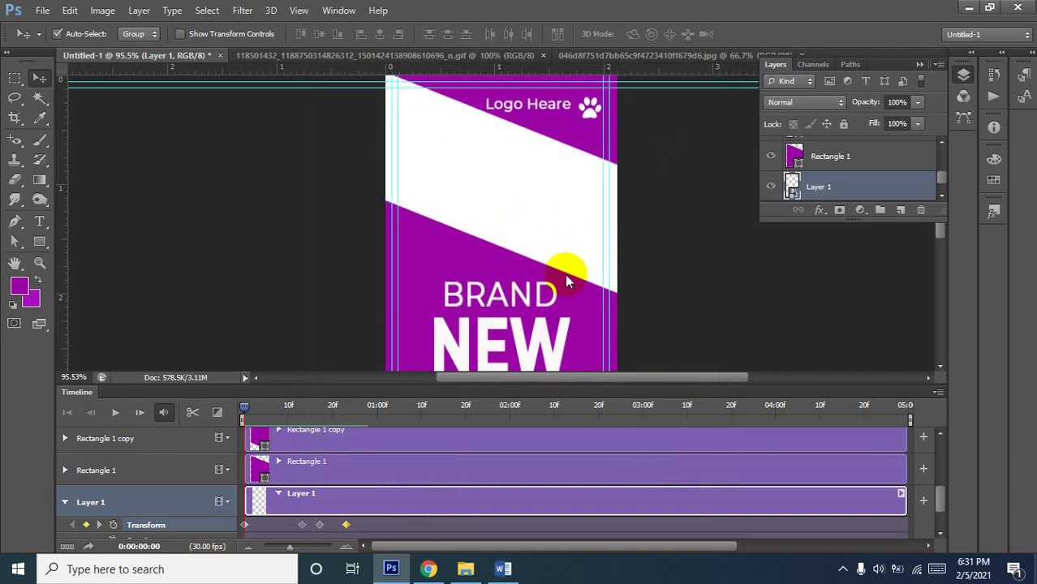
Open the pink pressure cooker image from the Pic folder instead
{"action": "key", "text": "ctrl+o"}
{"action": "left_click", "coordinate": [605, 401]}
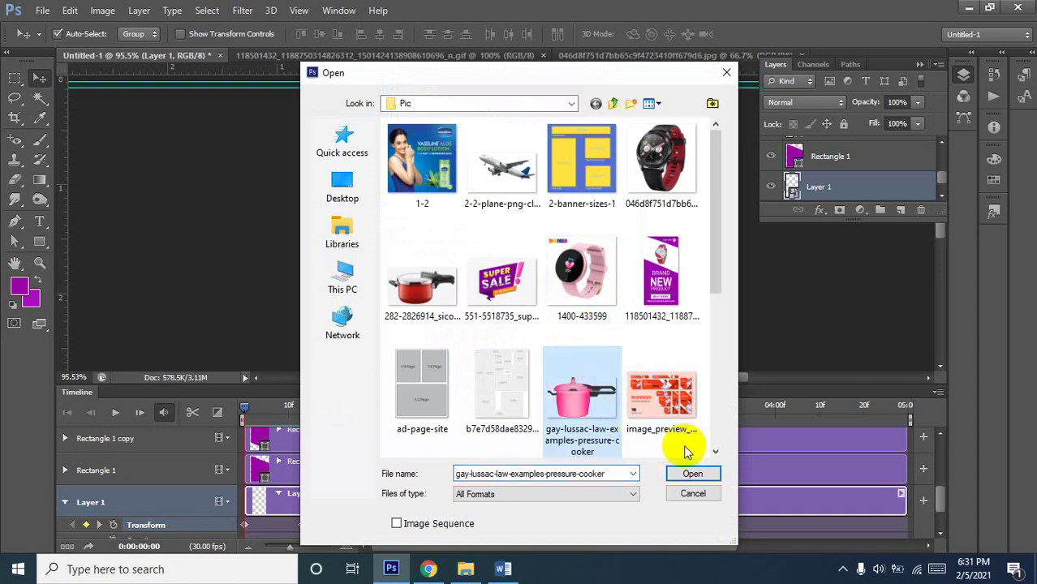
{"action": "left_click", "coordinate": [692, 474]}
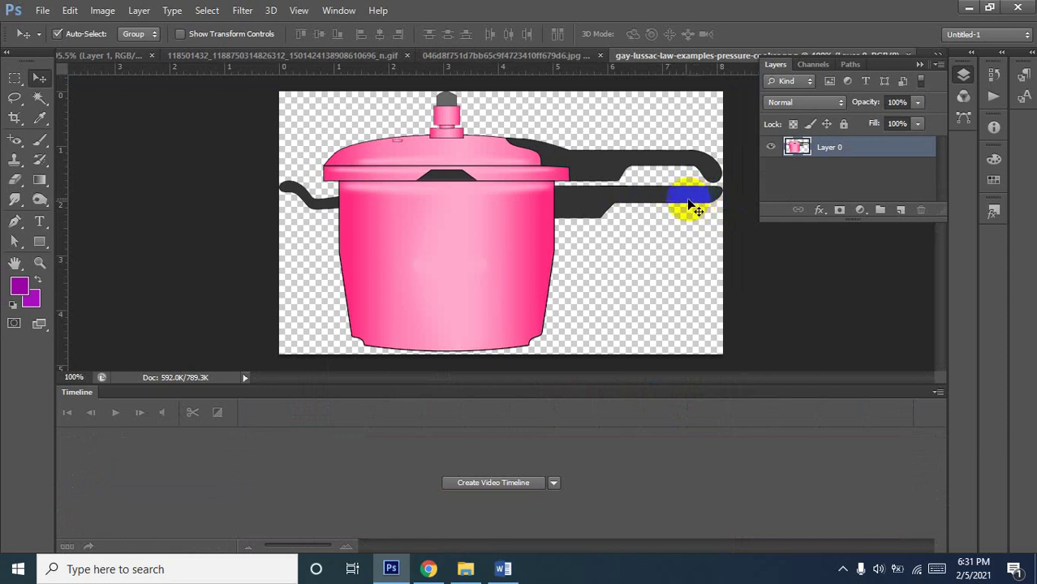
Select the cooker's background and the gaps in its handles with the Magic Wand
{"action": "left_click", "coordinate": [40, 97]}
{"action": "left_click", "coordinate": [316, 136]}
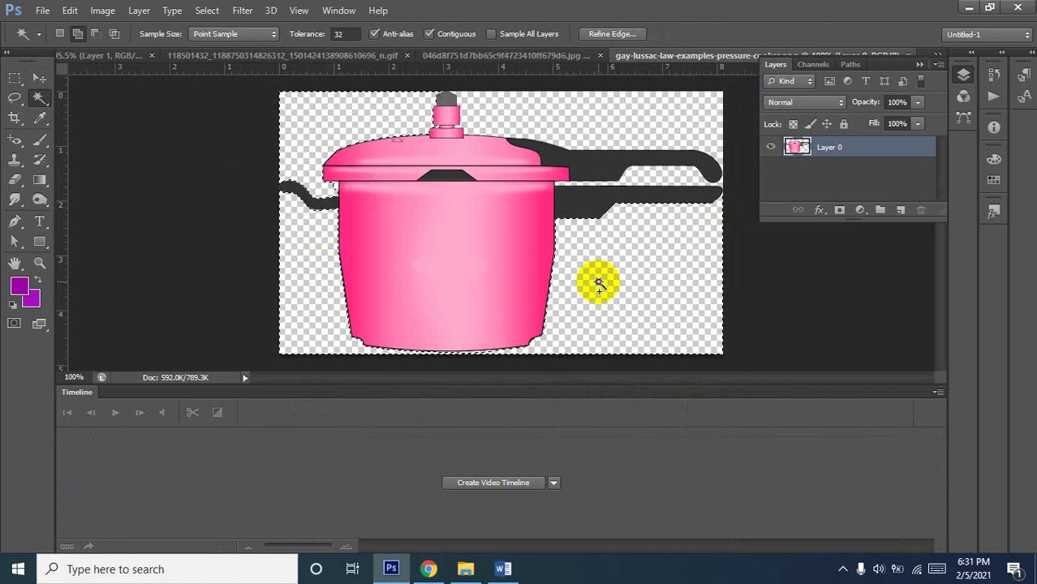
{"action": "left_click", "coordinate": [678, 175], "text": "shift"}
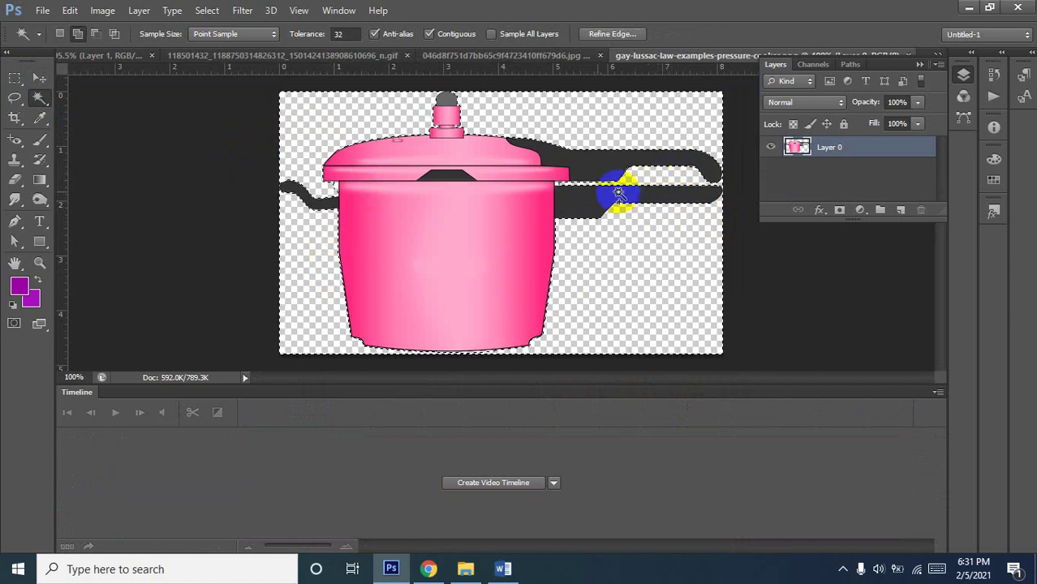
{"action": "left_click", "coordinate": [344, 194], "text": "shift"}
{"action": "left_click", "coordinate": [337, 198], "text": "shift"}
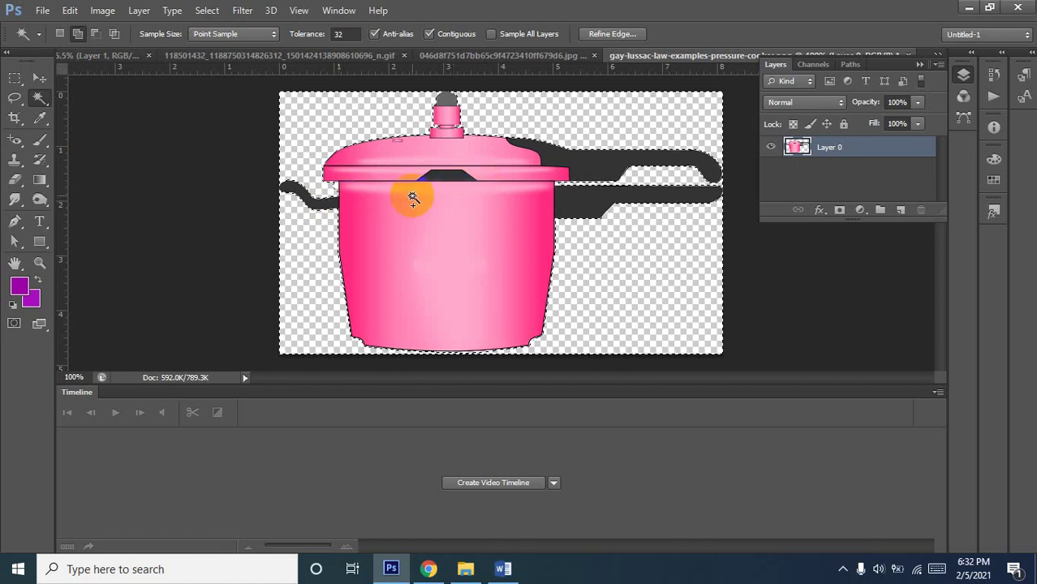
Deselect and drag the cut-out cooker into the Untitled-1 banner as Layer 2
{"action": "key", "text": "ctrl+d"}
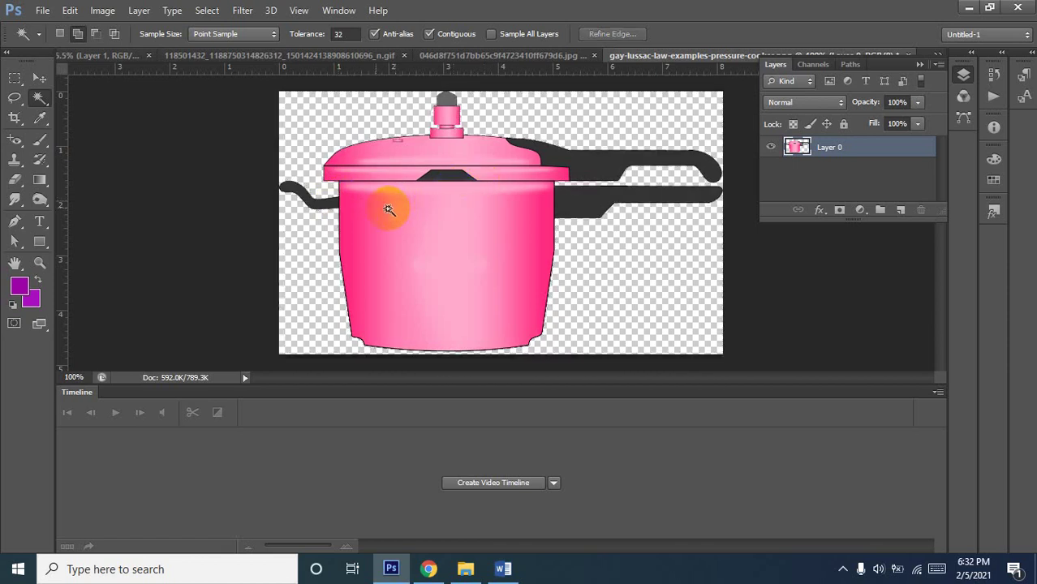
{"action": "left_click", "coordinate": [40, 80]}
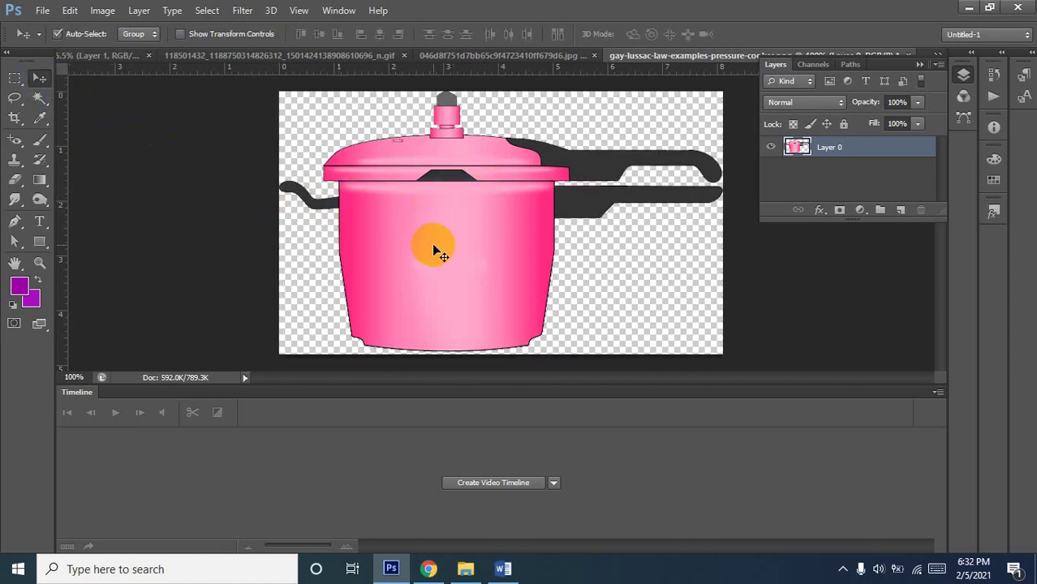
{"action": "mouse_move", "coordinate": [438, 251]}
{"action": "left_mouse_down"}
{"action": "mouse_move", "coordinate": [127, 82]}
{"action": "mouse_move", "coordinate": [475, 187]}
{"action": "left_mouse_up"}
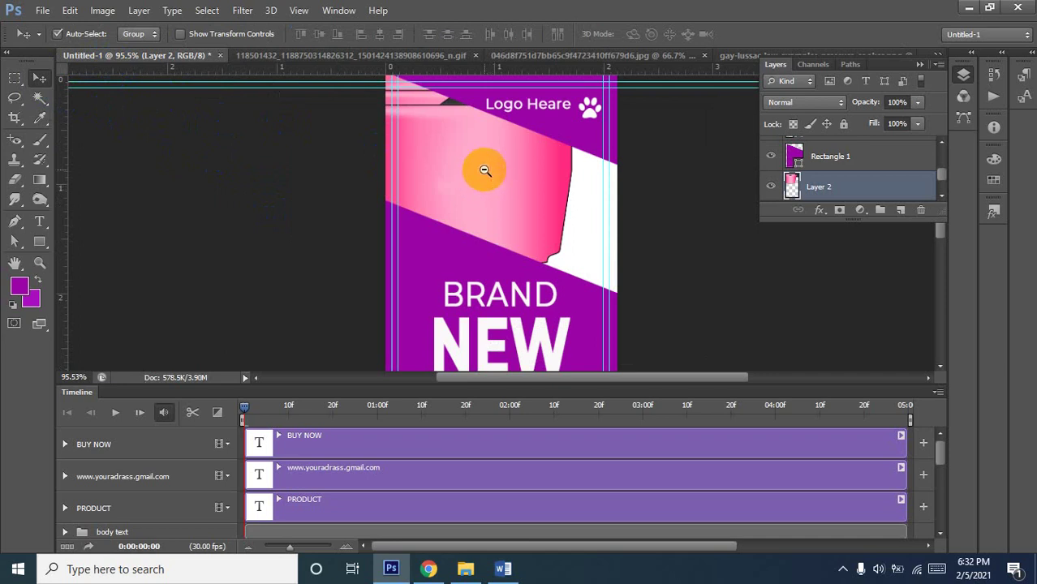
Zoom out and scale the pressure cooker down to about 46% over the banner top
{"action": "left_click", "coordinate": [485, 171], "text": "ctrl+alt"}
{"action": "left_click", "coordinate": [489, 134], "text": "ctrl+alt"}
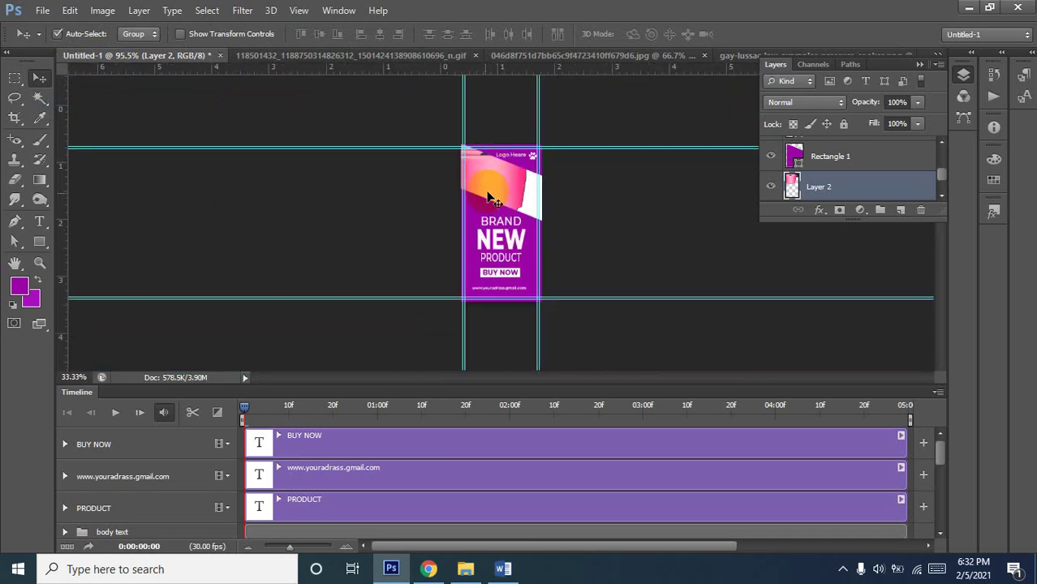
{"action": "left_click_drag", "start_coordinate": [493, 191], "coordinate": [462, 212]}
{"action": "key", "text": "ctrl+t"}
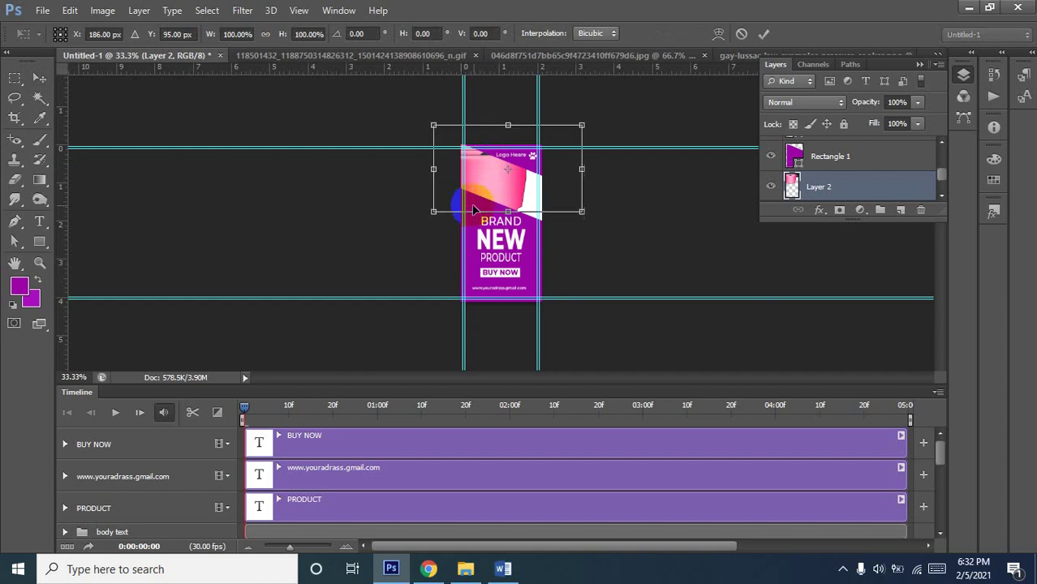
{"action": "left_click_drag", "start_coordinate": [584, 213], "coordinate": [545, 188]}
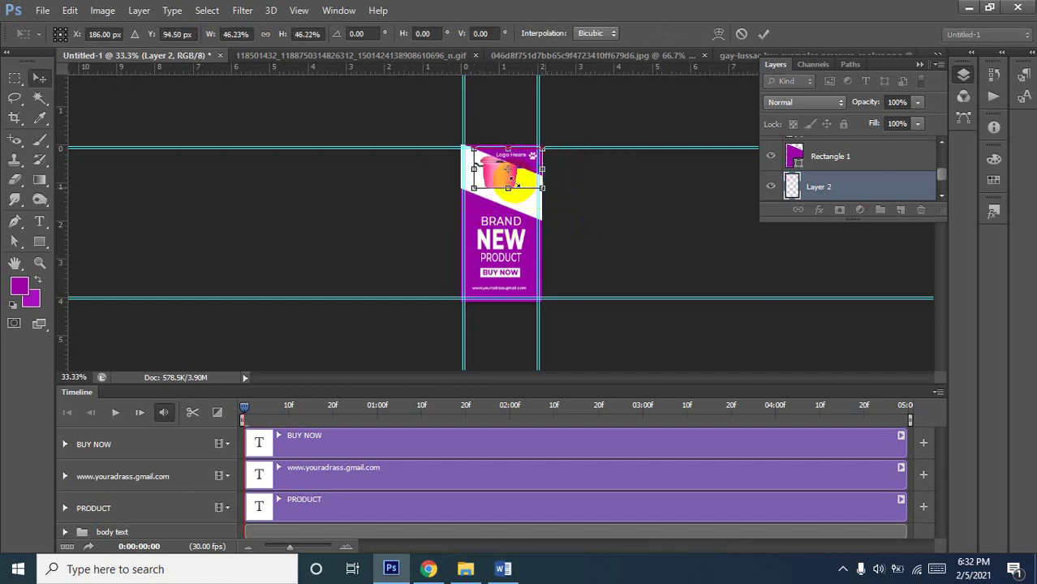
{"action": "left_click_drag", "start_coordinate": [494, 169], "coordinate": [492, 175]}
{"action": "key", "text": "Return"}
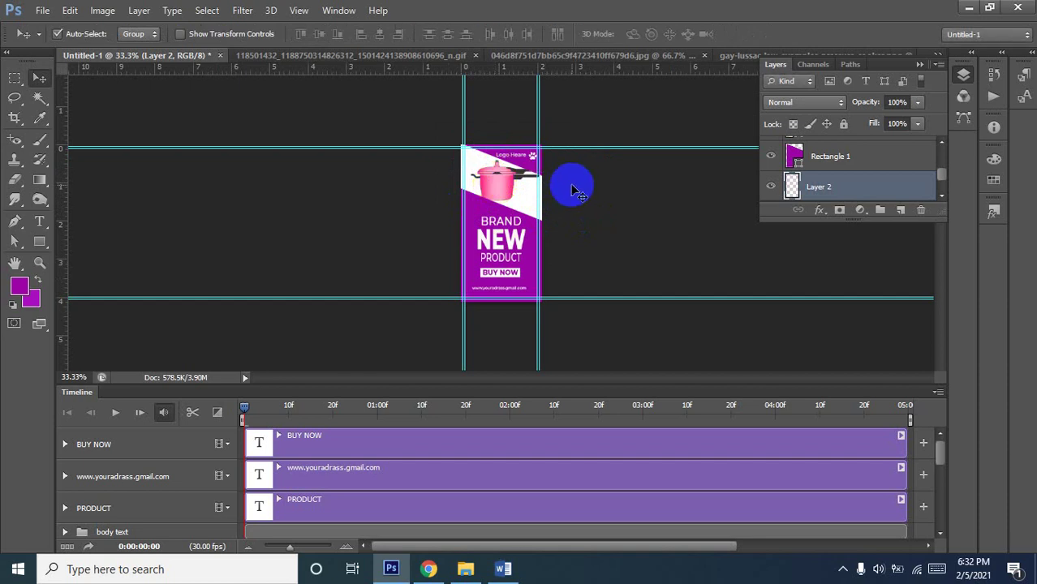
Shrink the cooker further to about 70%, then move it off the banner's left edge
{"action": "key", "text": "ctrl+t"}
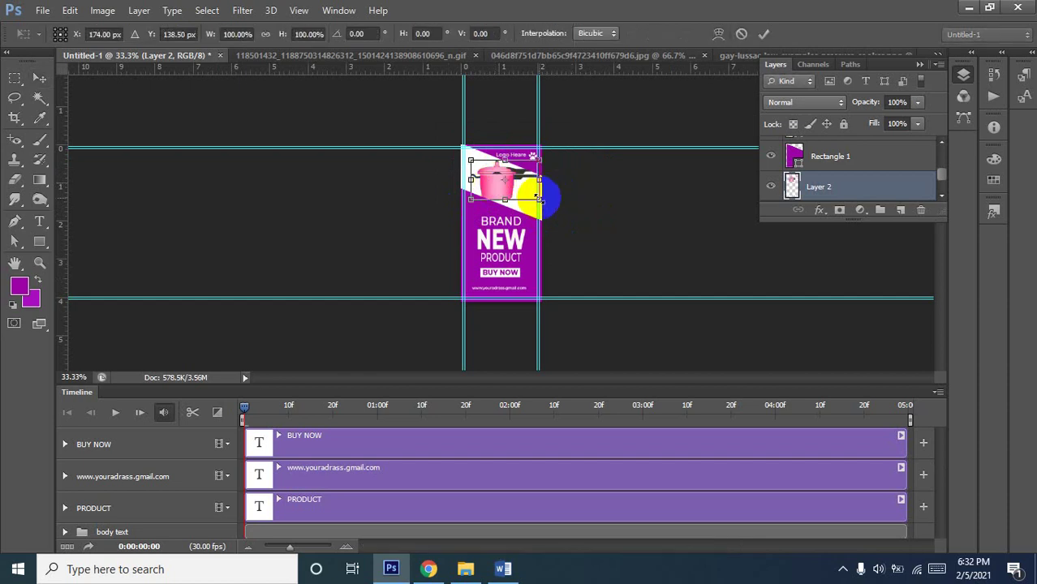
{"action": "left_click_drag", "start_coordinate": [539, 198], "coordinate": [504, 165]}
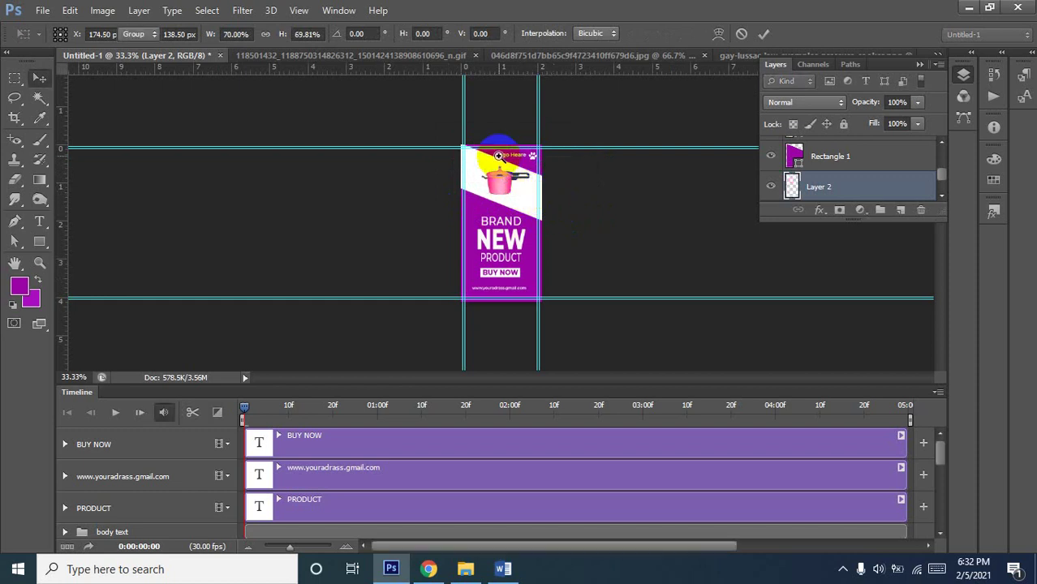
{"action": "key", "text": "Return"}
{"action": "scroll", "coordinate": [503, 162], "scroll_direction": "up", "scroll_amount": 3}
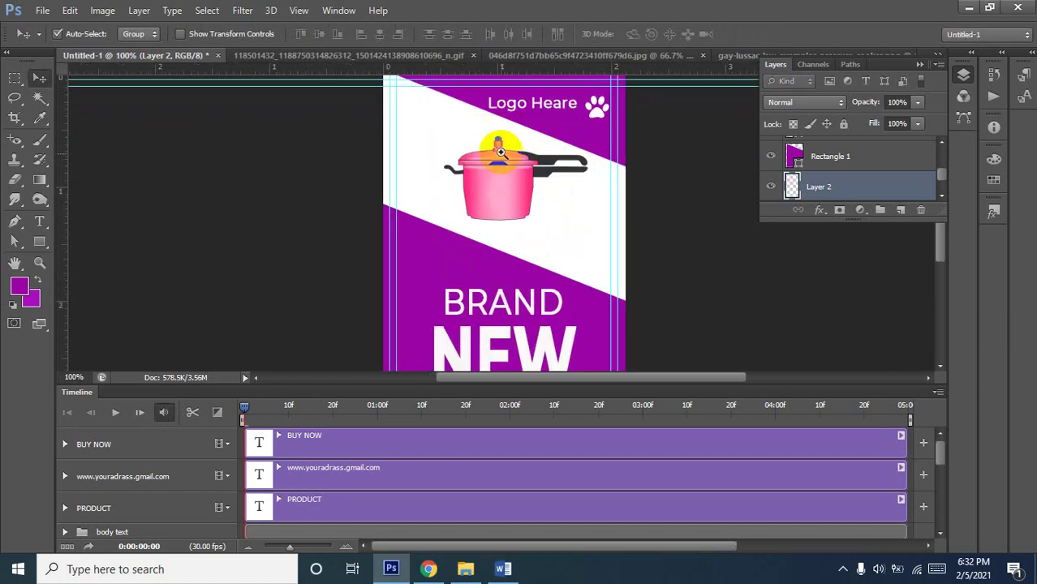
{"action": "scroll", "coordinate": [501, 135], "scroll_direction": "up", "scroll_amount": 1}
{"action": "mouse_move", "coordinate": [503, 196]}
{"action": "left_mouse_down"}
{"action": "mouse_move", "coordinate": [226, 195]}
{"action": "mouse_move", "coordinate": [507, 210]}
{"action": "mouse_move", "coordinate": [495, 178]}
{"action": "mouse_move", "coordinate": [498, 105]}
{"action": "mouse_move", "coordinate": [493, 144]}
{"action": "mouse_move", "coordinate": [249, 168]}
{"action": "mouse_move", "coordinate": [109, 145]}
{"action": "left_mouse_up"}
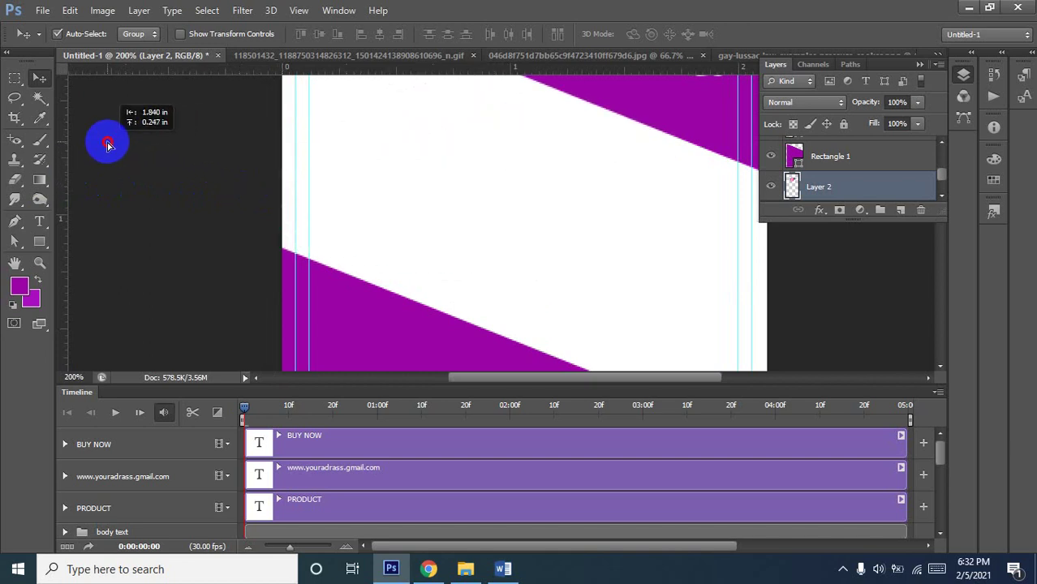
Zoom out on the banner and convert Layer 2 to a Smart Object
{"action": "left_click", "coordinate": [446, 191], "text": "alt"}
{"action": "left_click", "coordinate": [482, 213], "text": "alt"}
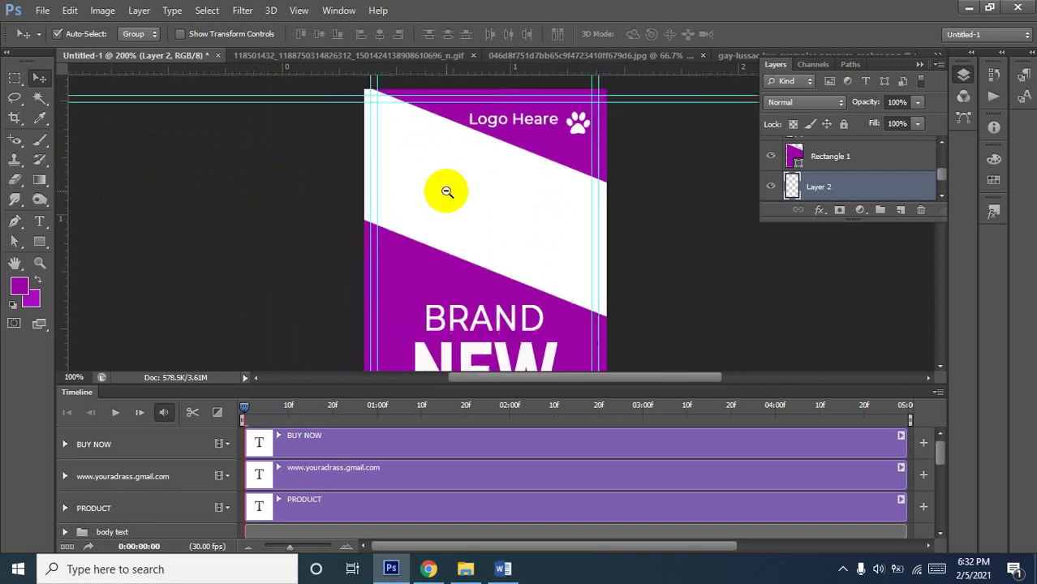
{"action": "left_click", "coordinate": [455, 223], "text": "alt"}
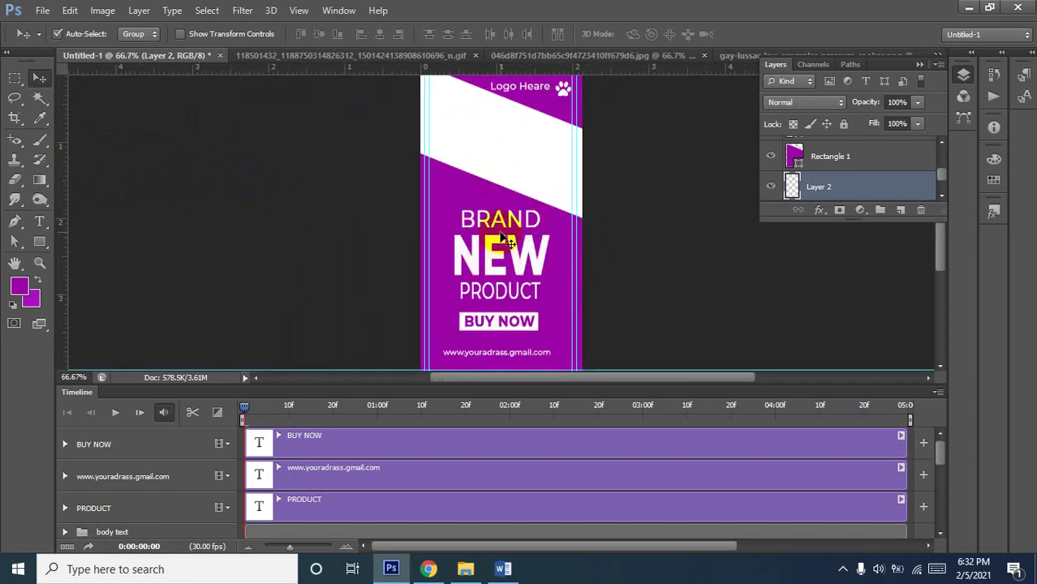
{"action": "scroll", "coordinate": [294, 490], "scroll_direction": "down", "scroll_amount": 2}
{"action": "scroll", "coordinate": [302, 495], "scroll_direction": "down", "scroll_amount": 1}
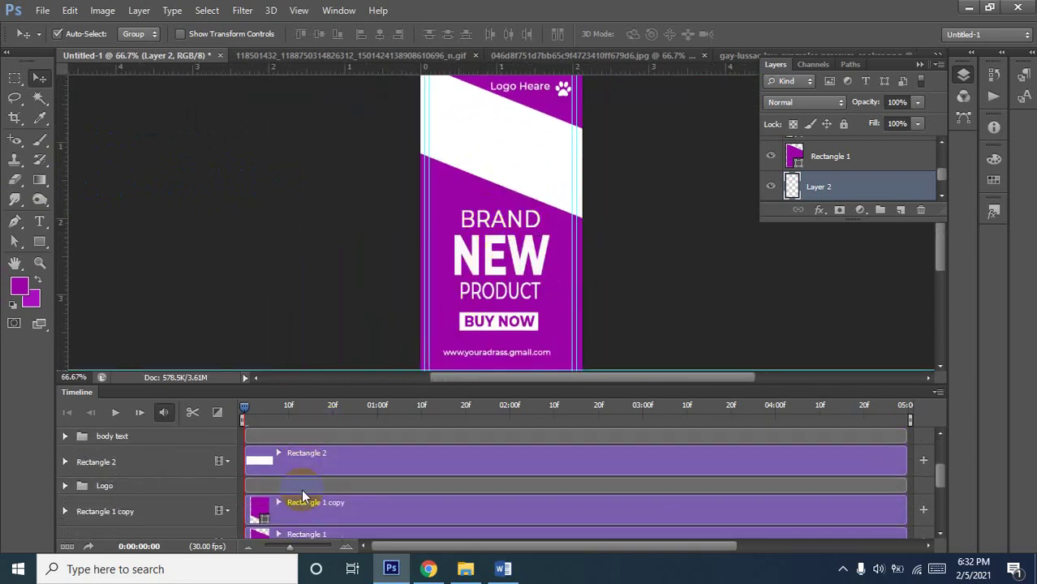
{"action": "left_click", "coordinate": [739, 290]}
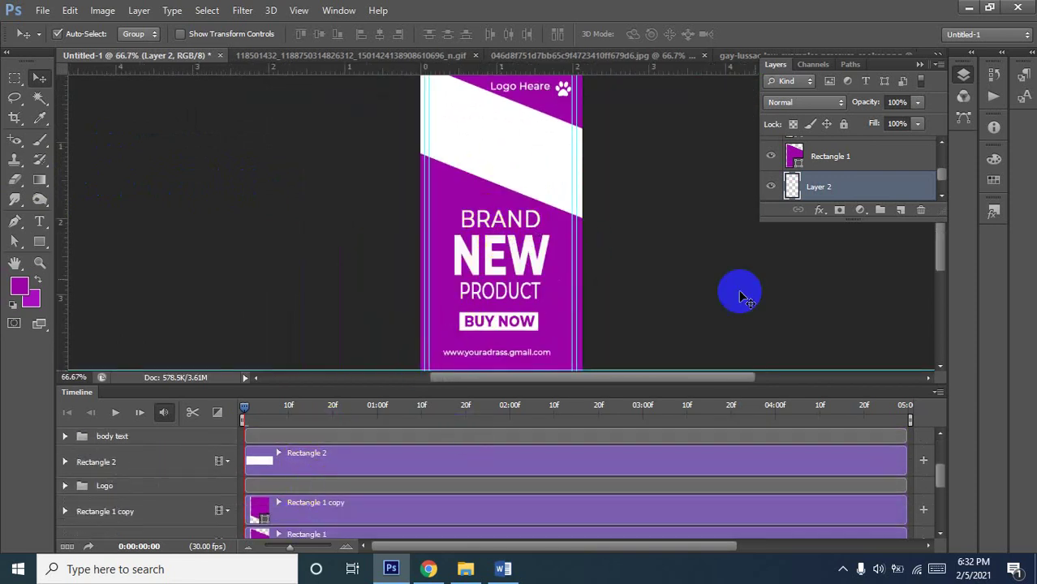
{"action": "right_click", "coordinate": [822, 188]}
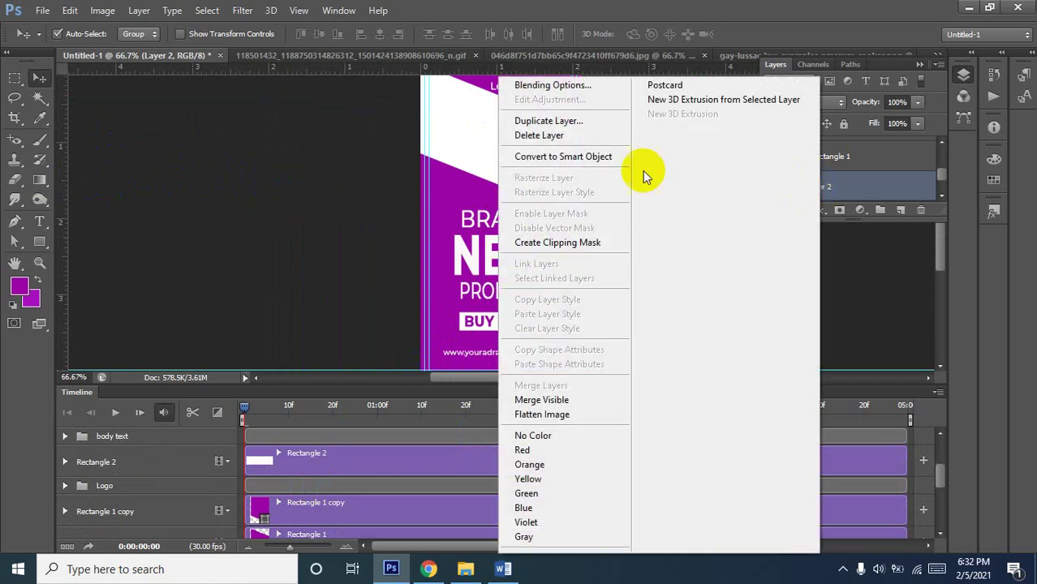
{"action": "left_click", "coordinate": [550, 159]}
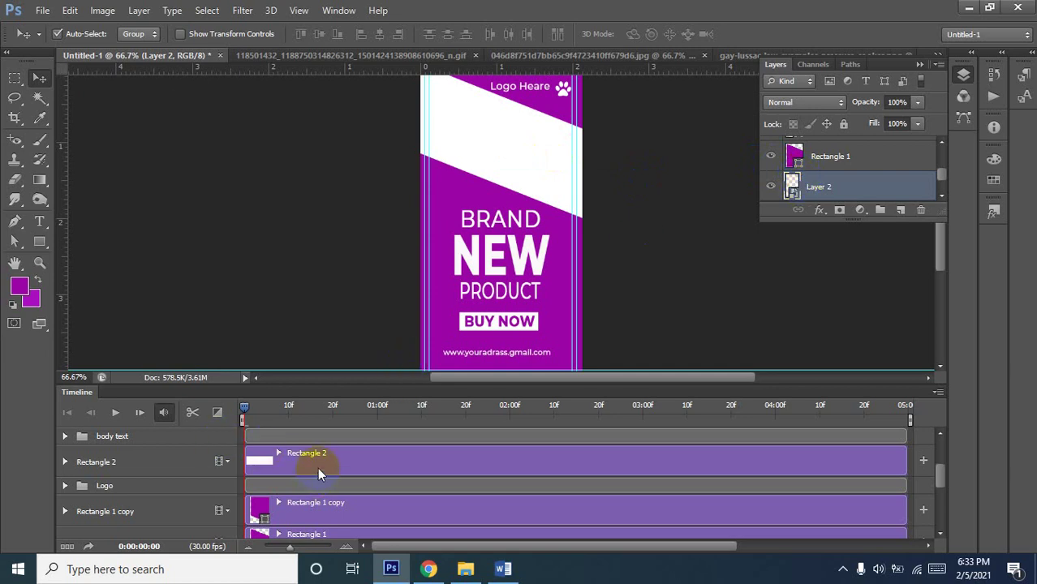
Scroll the timeline and select Layer 1's last Transform keyframe
{"action": "scroll", "coordinate": [319, 466], "scroll_direction": "up", "scroll_amount": 1}
{"action": "scroll", "coordinate": [318, 456], "scroll_direction": "up", "scroll_amount": 1}
{"action": "scroll", "coordinate": [319, 456], "scroll_direction": "up", "scroll_amount": 1}
{"action": "scroll", "coordinate": [321, 456], "scroll_direction": "down", "scroll_amount": 1}
{"action": "scroll", "coordinate": [319, 448], "scroll_direction": "down", "scroll_amount": 3}
{"action": "scroll", "coordinate": [319, 444], "scroll_direction": "down", "scroll_amount": 2}
{"action": "scroll", "coordinate": [321, 440], "scroll_direction": "down", "scroll_amount": 1}
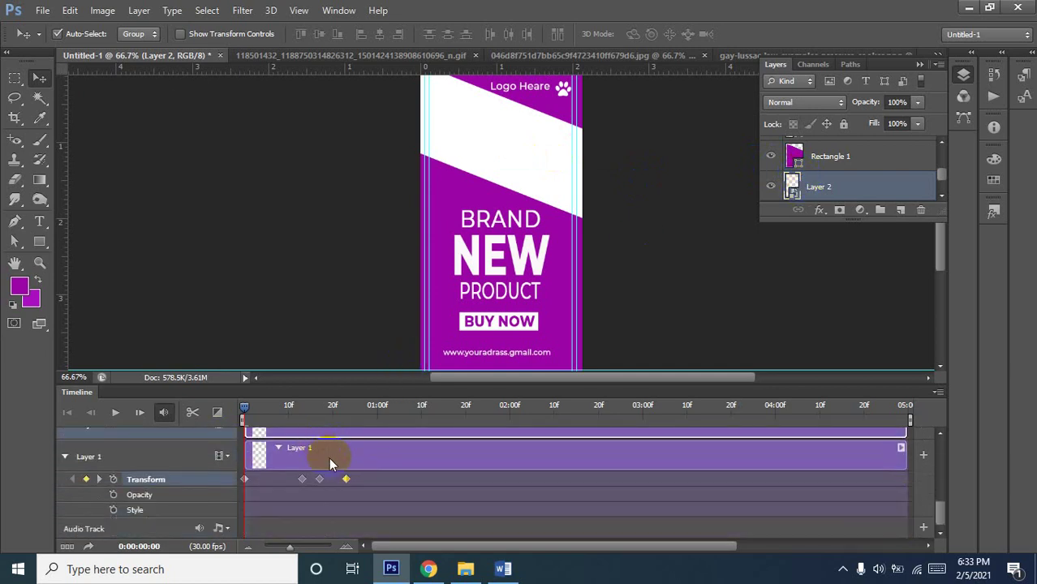
{"action": "left_click", "coordinate": [346, 479]}
Scrub and play the preview, then park the playhead on frame 23
{"action": "left_click", "coordinate": [241, 406]}
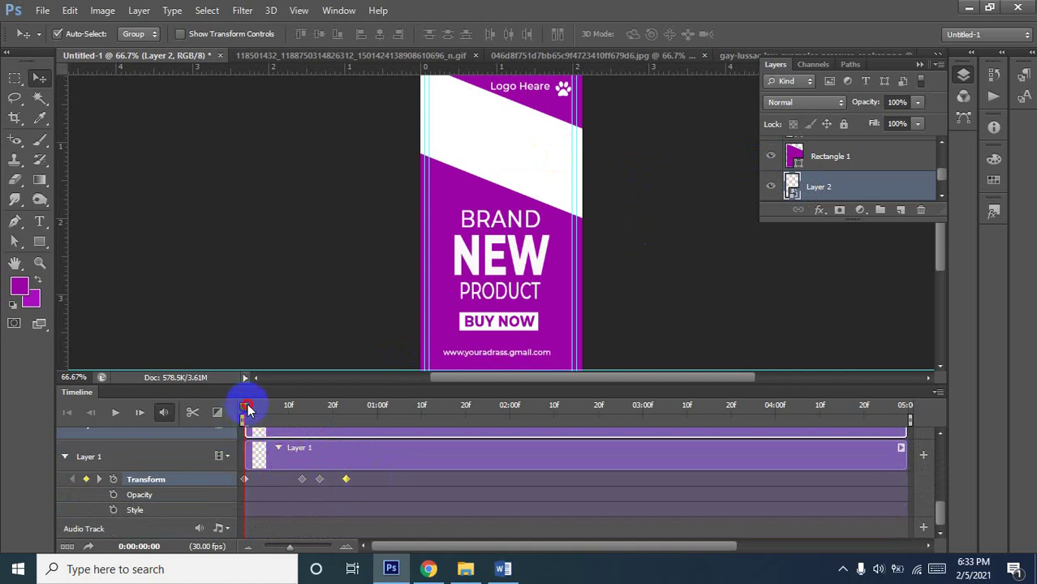
{"action": "left_click_drag", "start_coordinate": [247, 412], "coordinate": [347, 424]}
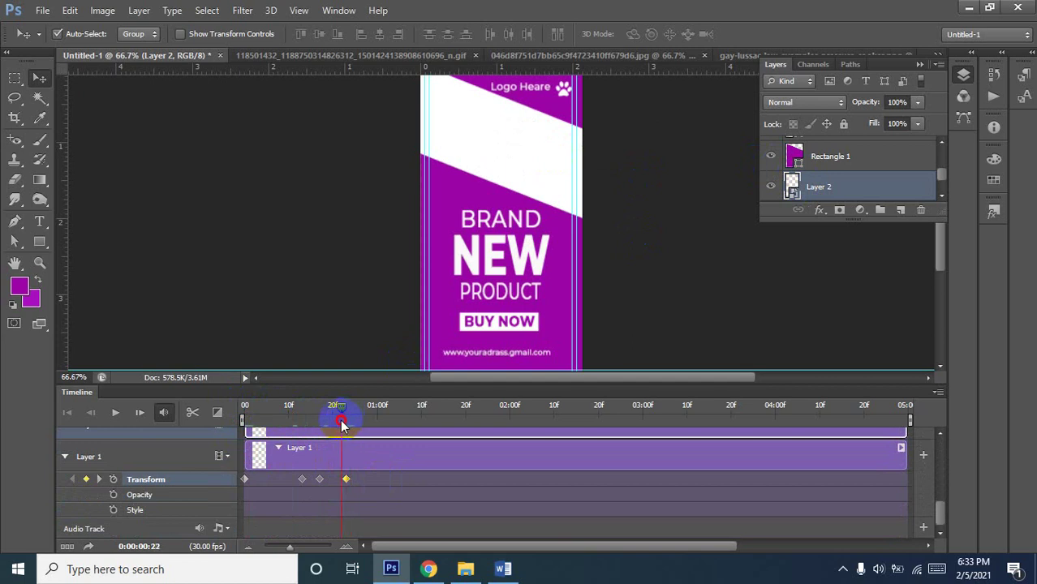
{"action": "left_click_drag", "start_coordinate": [341, 426], "coordinate": [339, 427]}
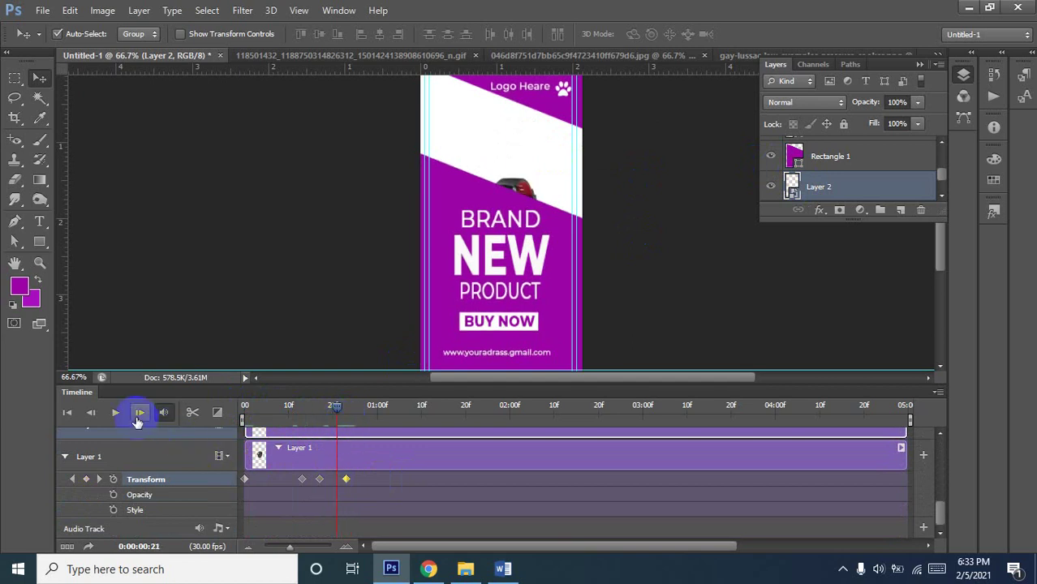
{"action": "left_click", "coordinate": [112, 413]}
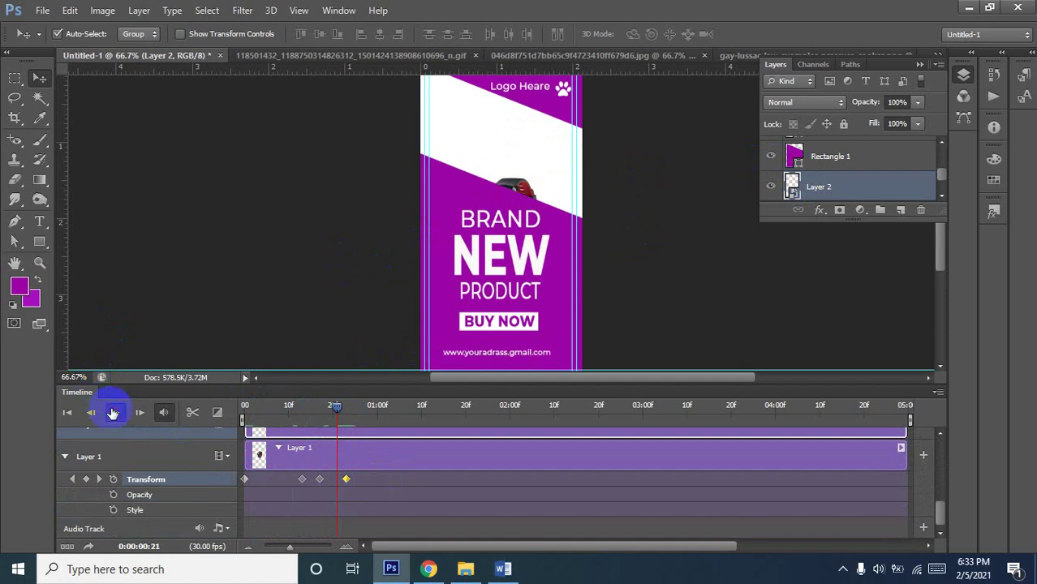
{"action": "left_click", "coordinate": [340, 411]}
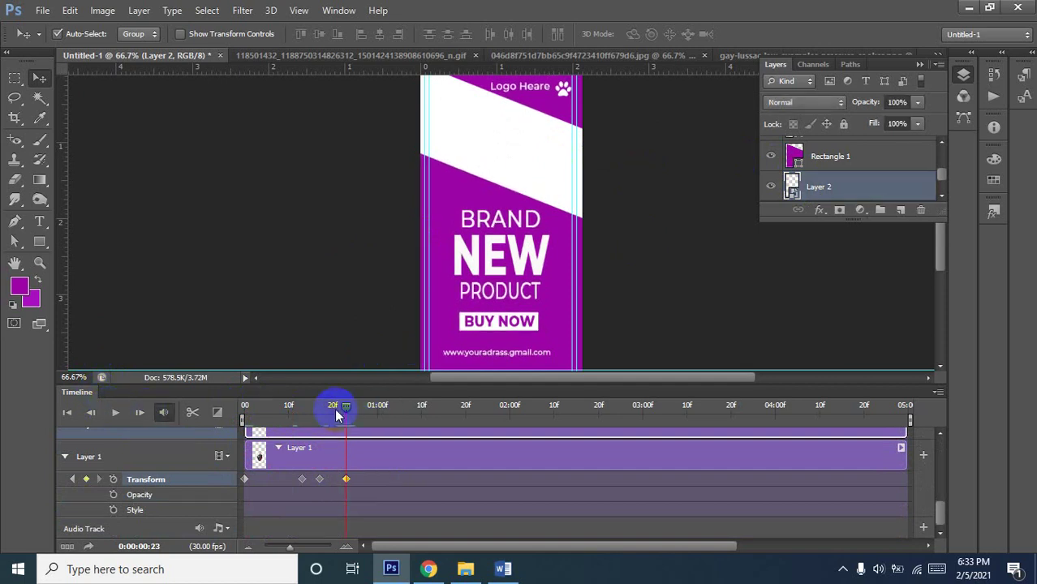
{"action": "left_click", "coordinate": [391, 466]}
{"action": "scroll", "coordinate": [349, 459], "scroll_direction": "up", "scroll_amount": 1}
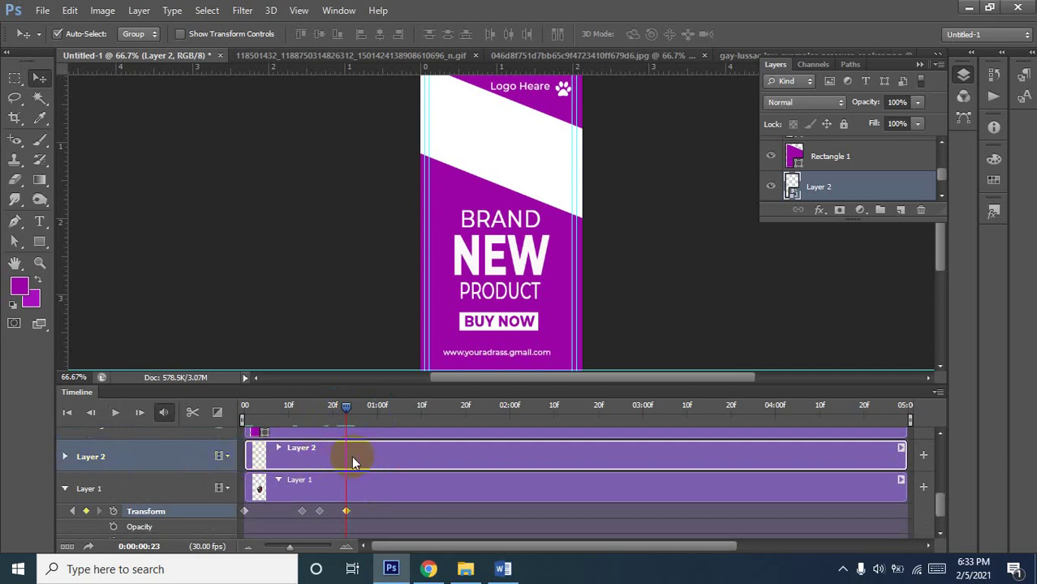
Enable keyframing on Layer 2 and slide the cooker onto the banner top near 1 second
{"action": "left_click", "coordinate": [91, 462]}
{"action": "left_click", "coordinate": [64, 457]}
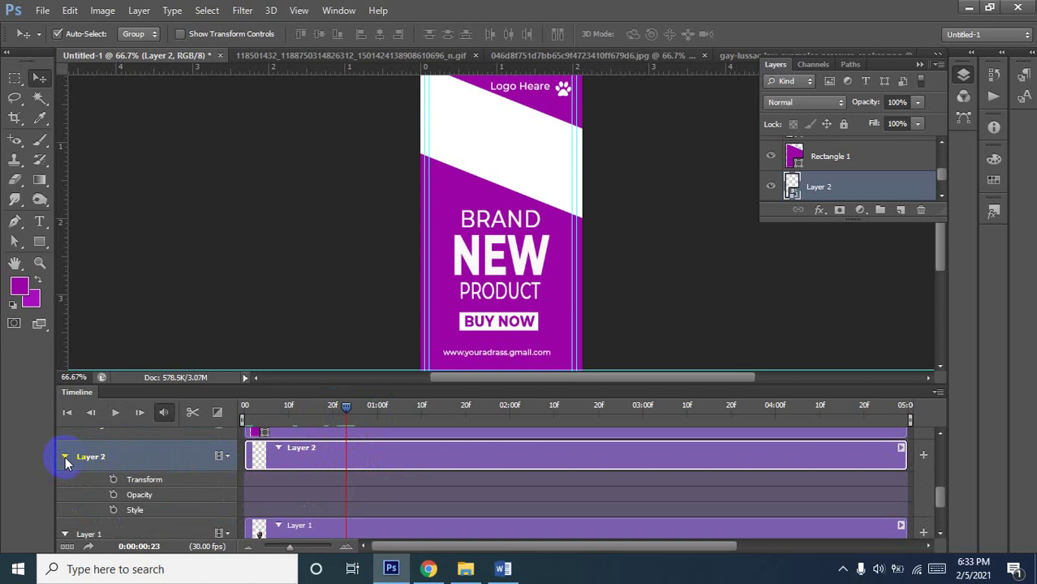
{"action": "left_click", "coordinate": [113, 479]}
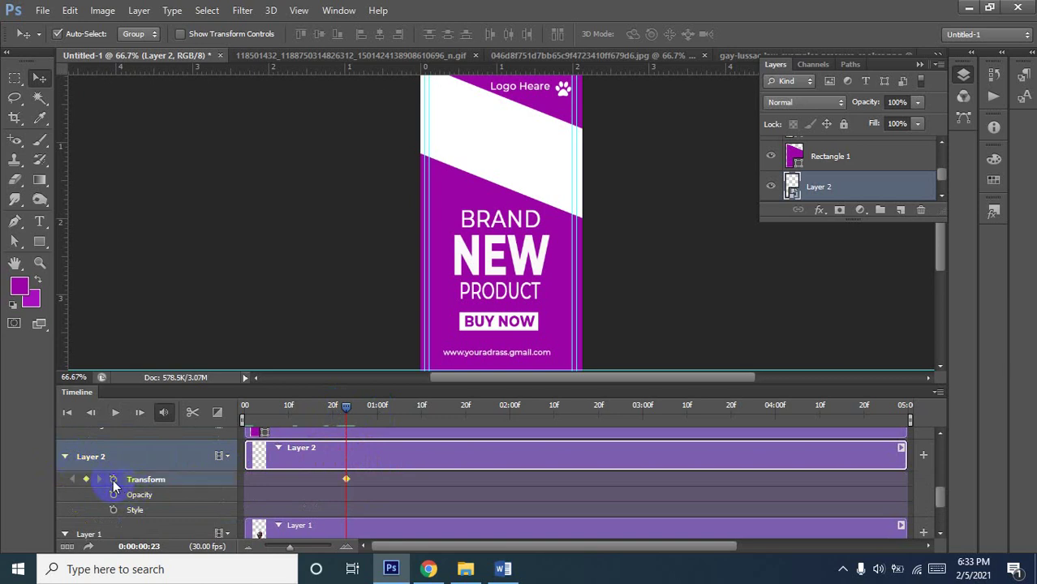
{"action": "left_click_drag", "start_coordinate": [346, 409], "coordinate": [395, 410]}
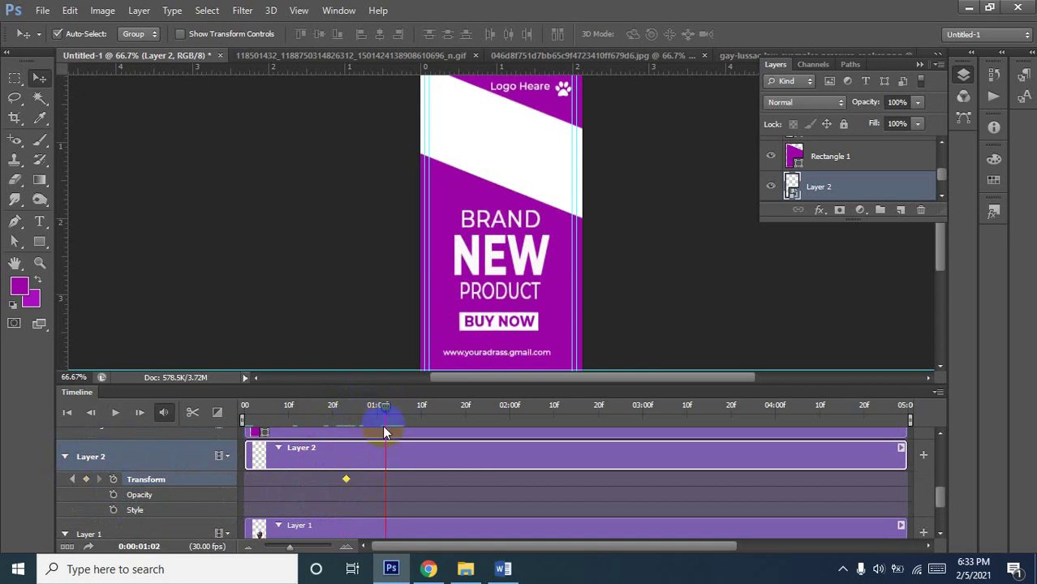
{"action": "key", "text": "ctrl+t"}
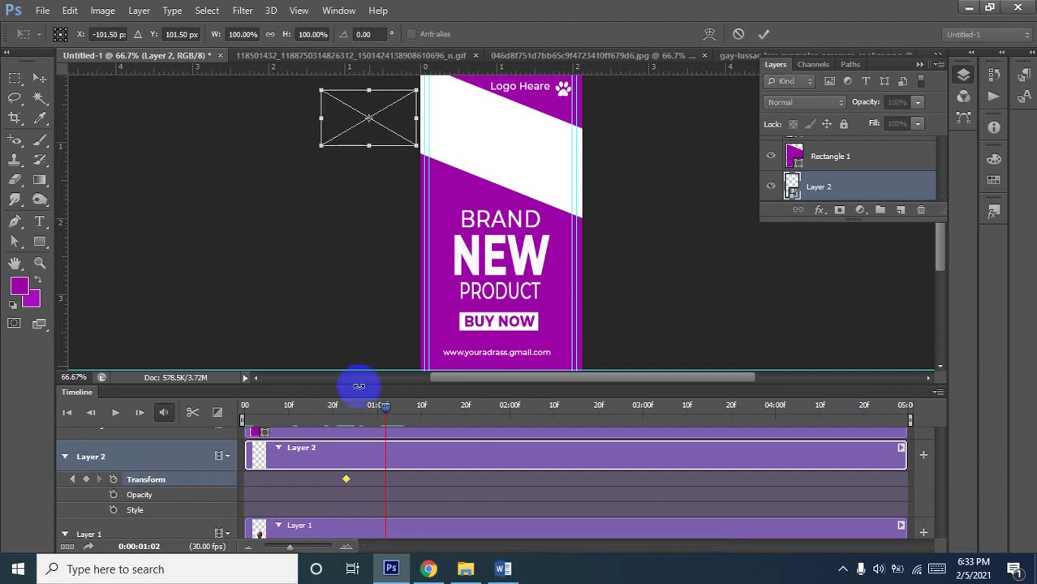
{"action": "mouse_move", "coordinate": [382, 118]}
{"action": "left_mouse_down"}
{"action": "mouse_move", "coordinate": [499, 127]}
{"action": "mouse_move", "coordinate": [529, 147]}
{"action": "left_mouse_up"}
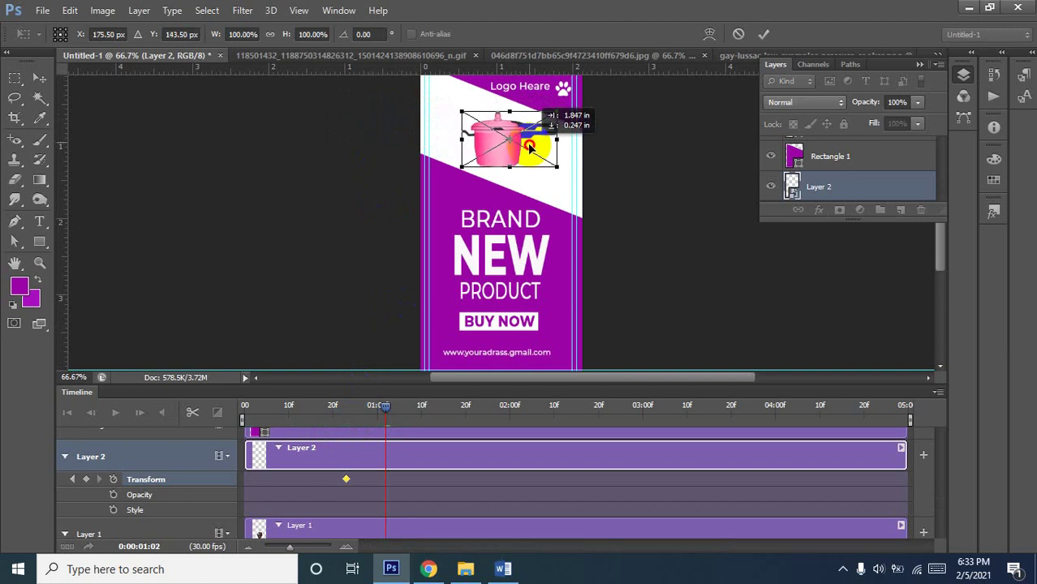
{"action": "left_click_drag", "start_coordinate": [529, 147], "coordinate": [529, 149]}
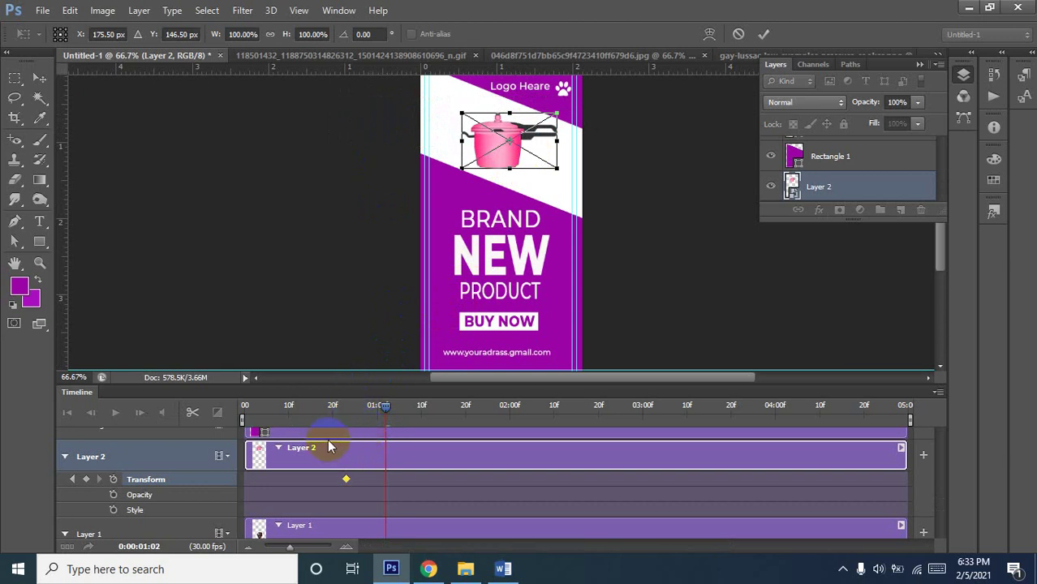
{"action": "key", "text": "Return"}
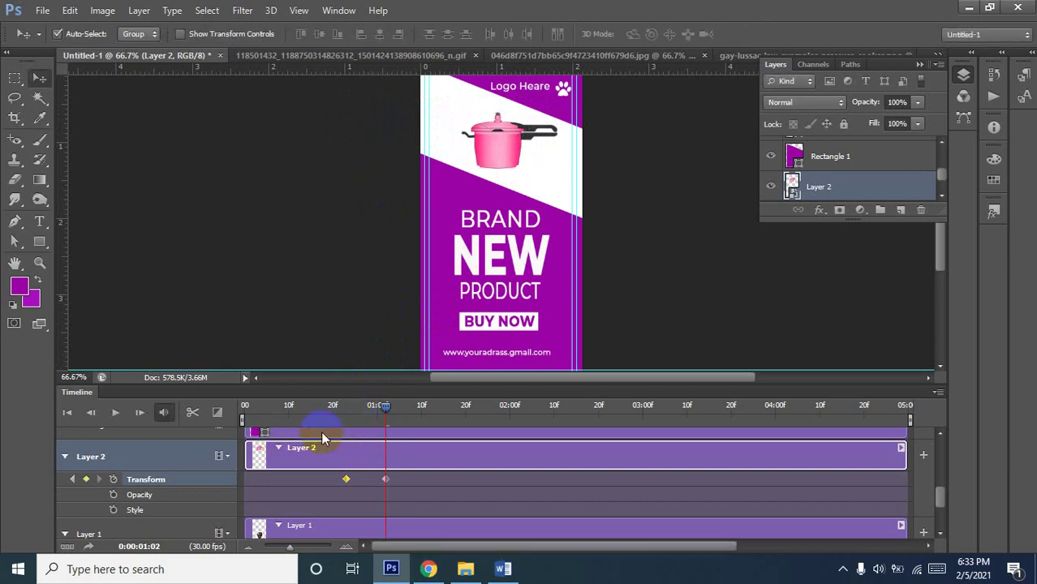
Preview the animation from the start and position the playhead at 01:13
{"action": "left_click_drag", "start_coordinate": [386, 407], "coordinate": [217, 413]}
{"action": "left_click", "coordinate": [115, 413]}
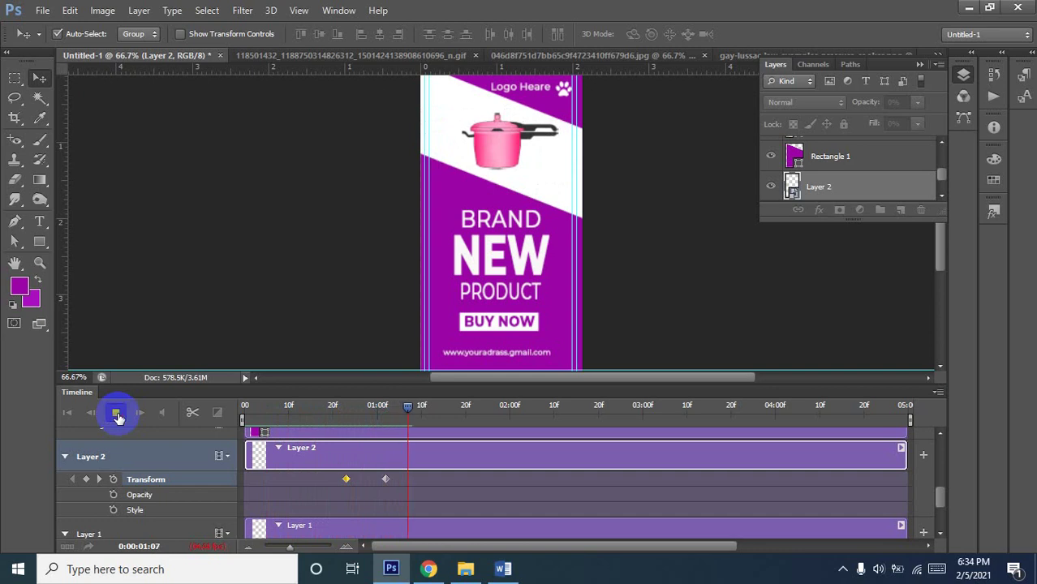
{"action": "left_click", "coordinate": [117, 415]}
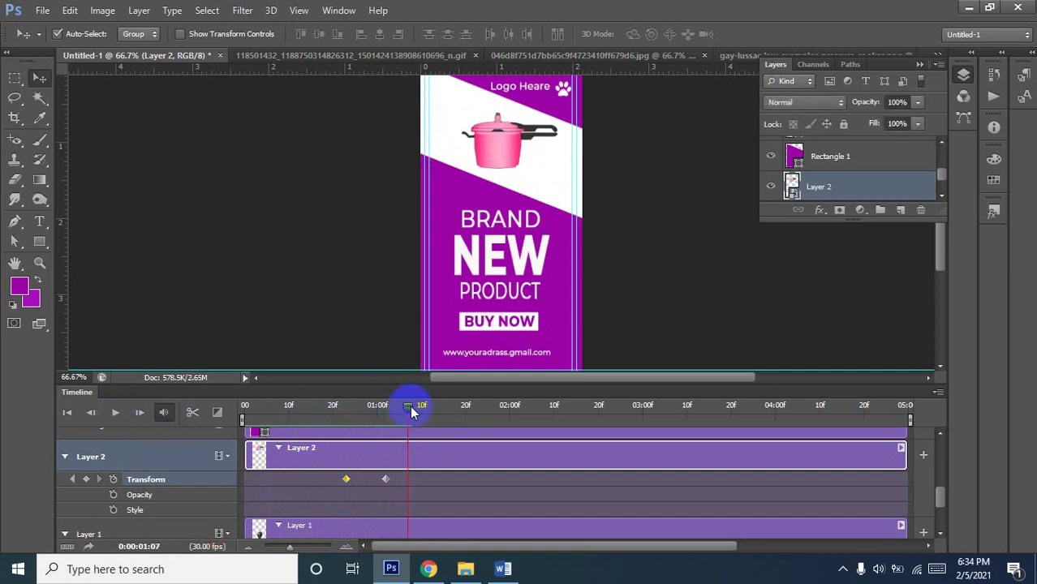
{"action": "left_click_drag", "start_coordinate": [408, 406], "coordinate": [403, 412]}
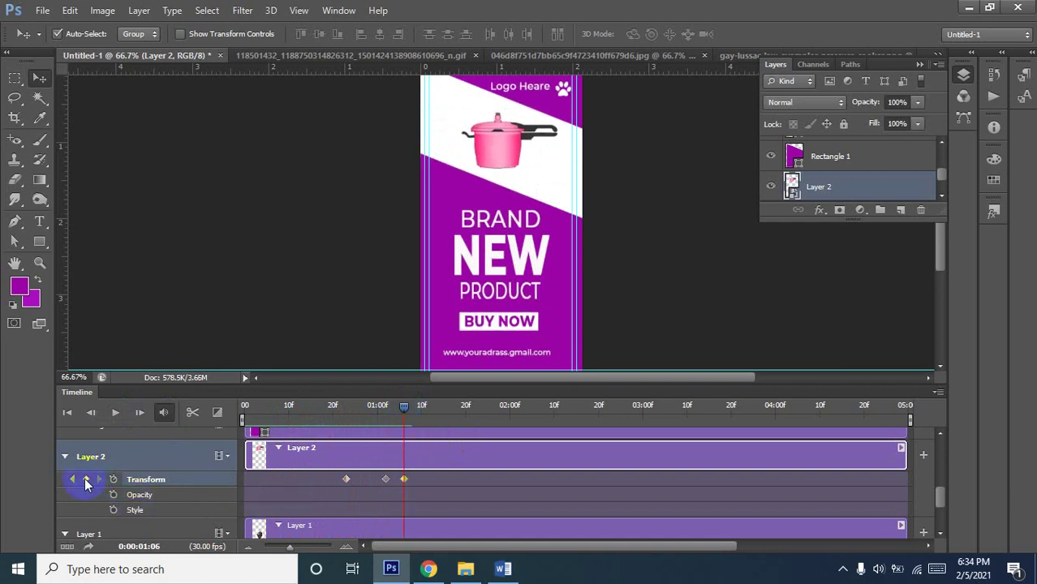
{"action": "left_click_drag", "start_coordinate": [402, 411], "coordinate": [436, 414]}
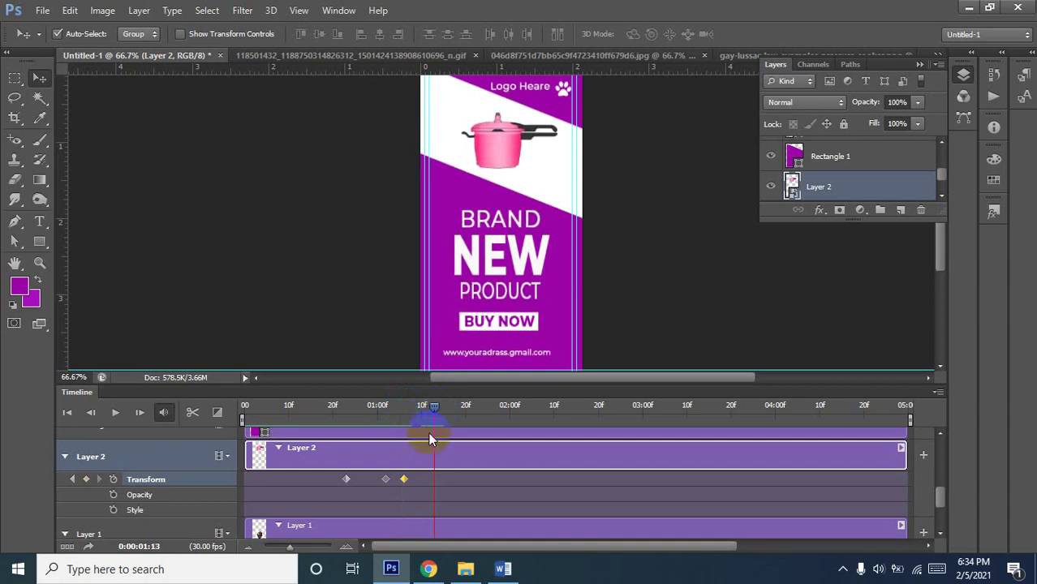
Move the cooker up off the banner as a Transform keyframe, then rewind
{"action": "key", "text": "ctrl+t"}
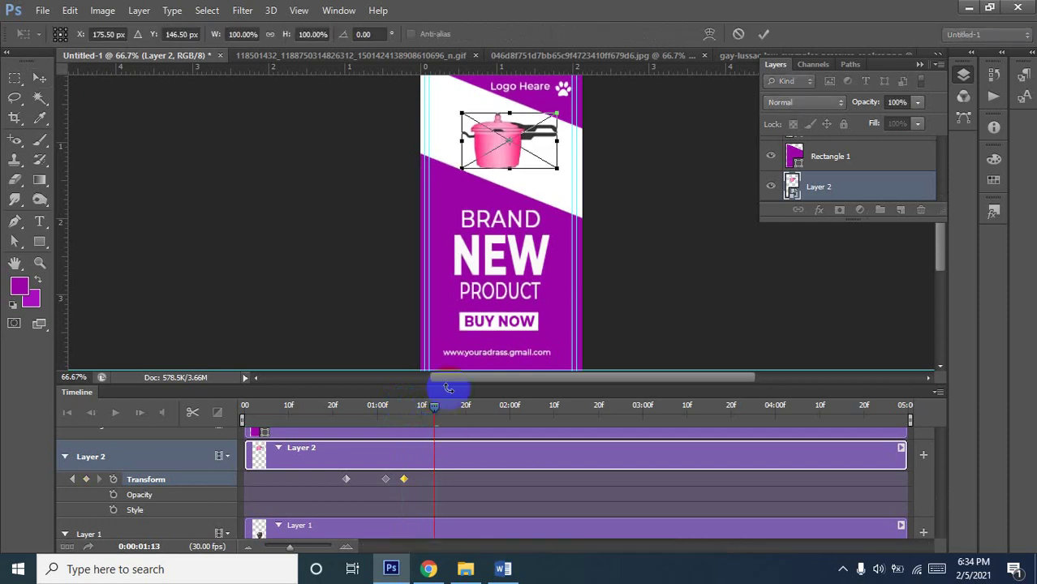
{"action": "left_click_drag", "start_coordinate": [499, 162], "coordinate": [503, 77]}
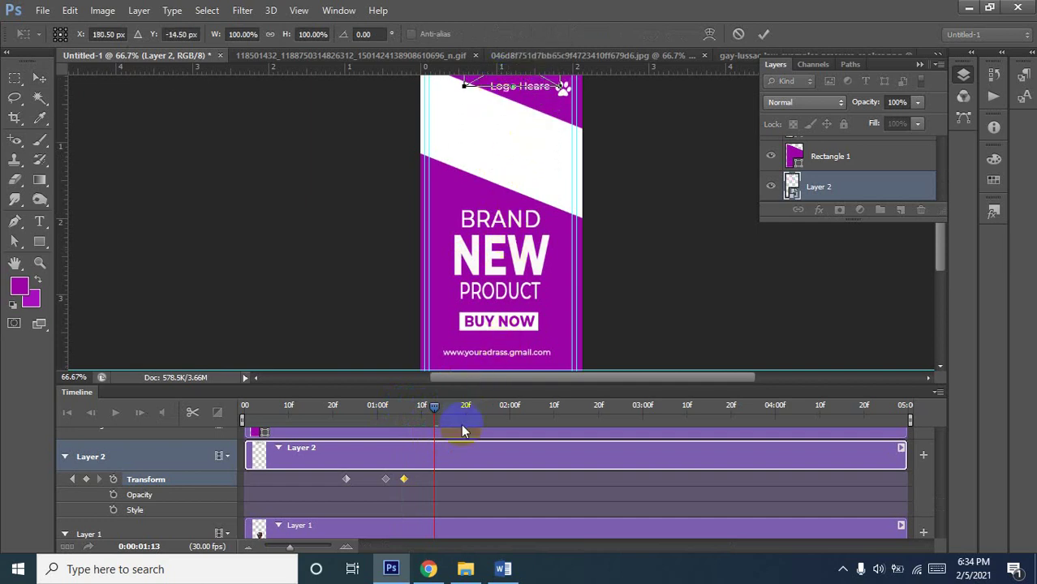
{"action": "key", "text": "Return"}
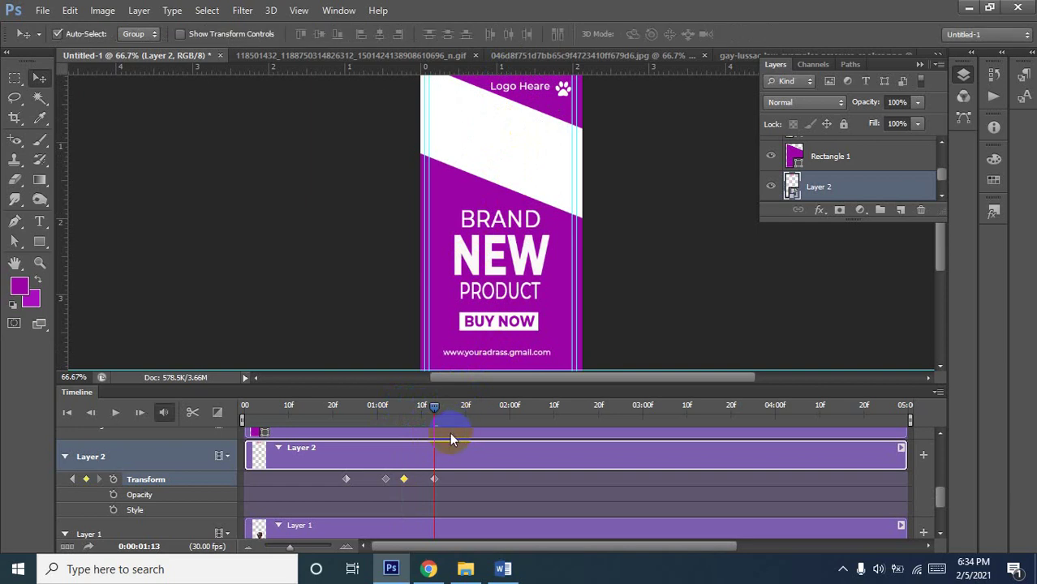
{"action": "left_click_drag", "start_coordinate": [437, 408], "coordinate": [262, 409]}
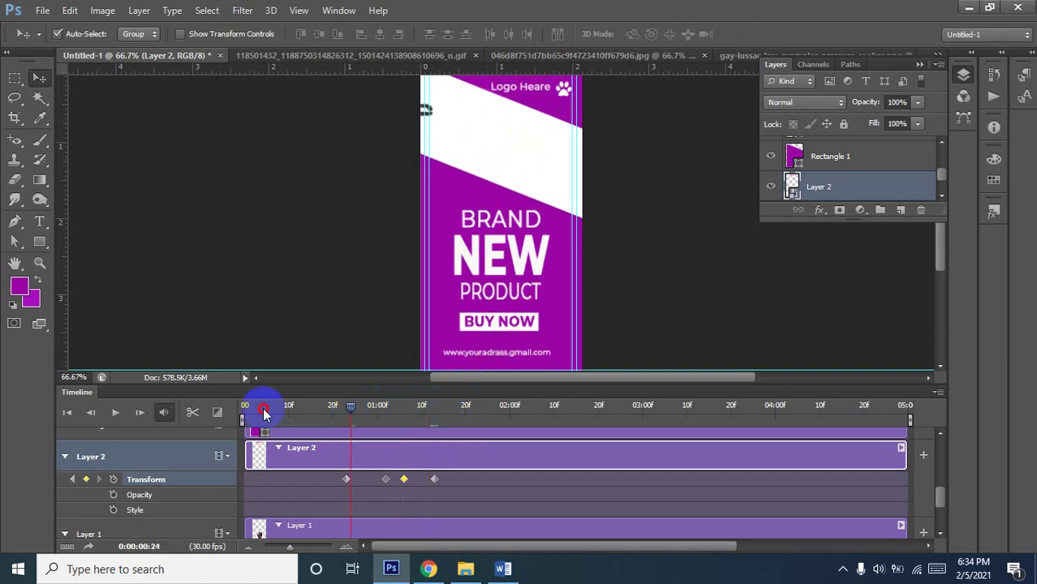
{"action": "left_click", "coordinate": [114, 413]}
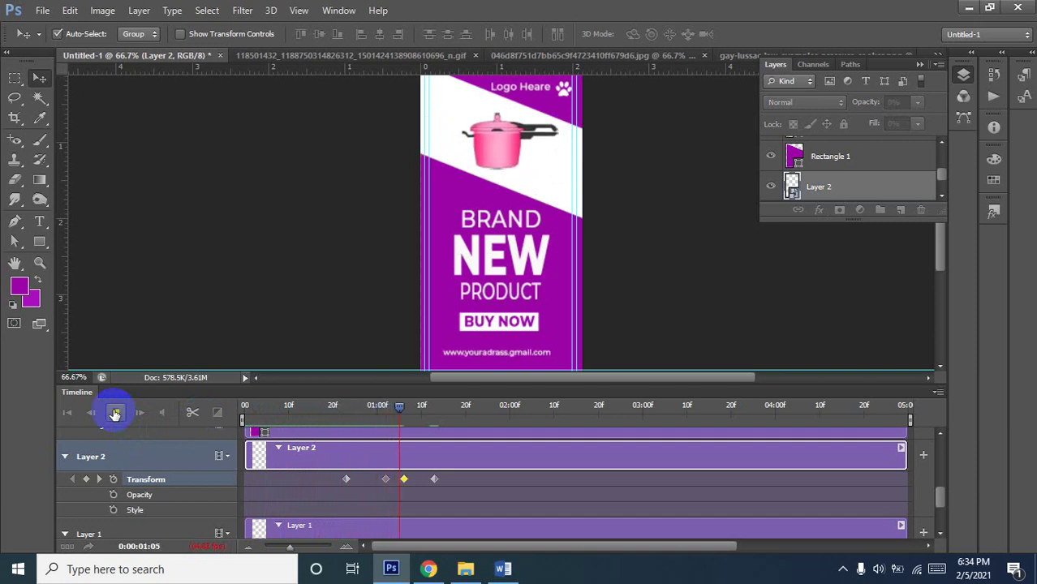
{"action": "left_click", "coordinate": [114, 414]}
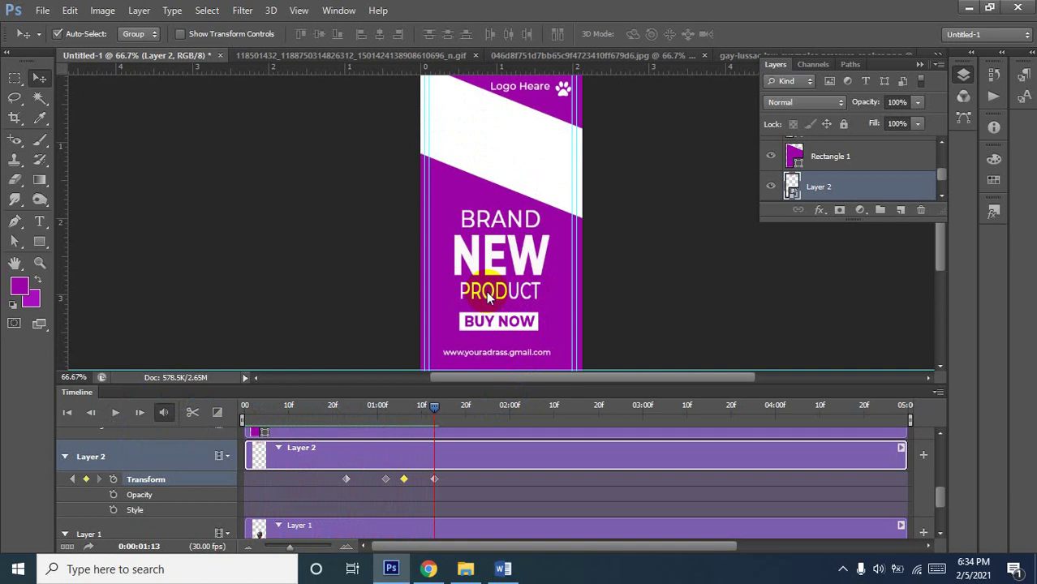
Open the 2-2-plane-png-clipart image
{"action": "key", "text": "ctrl+o"}
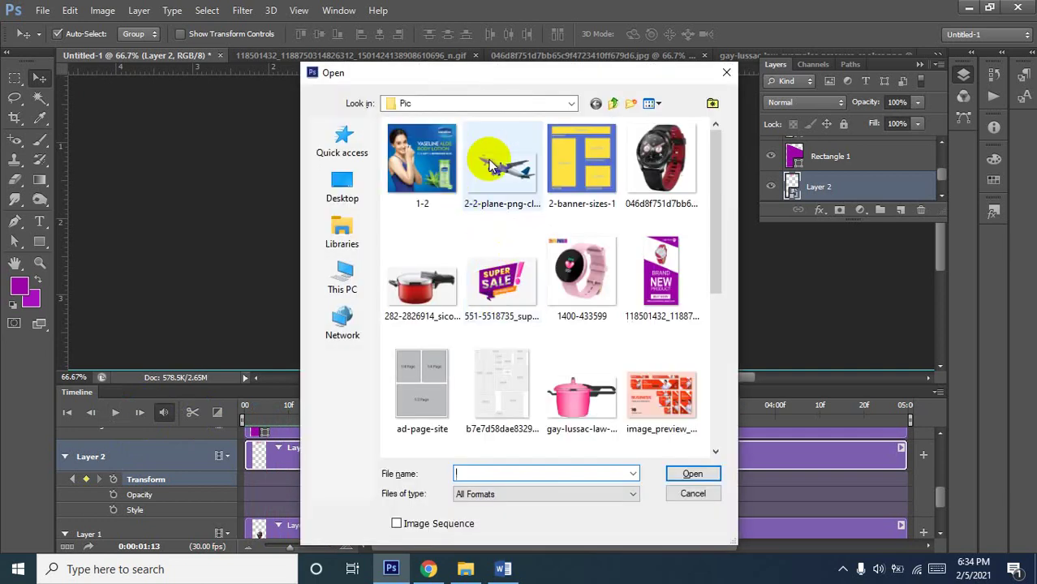
{"action": "left_click", "coordinate": [518, 180]}
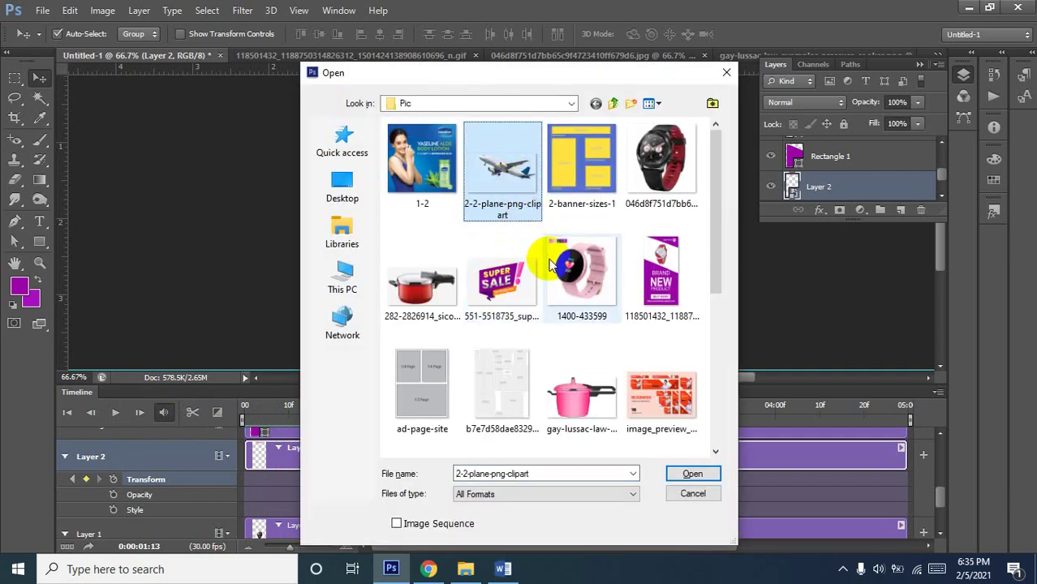
{"action": "scroll", "coordinate": [550, 265], "scroll_direction": "down", "scroll_amount": 2}
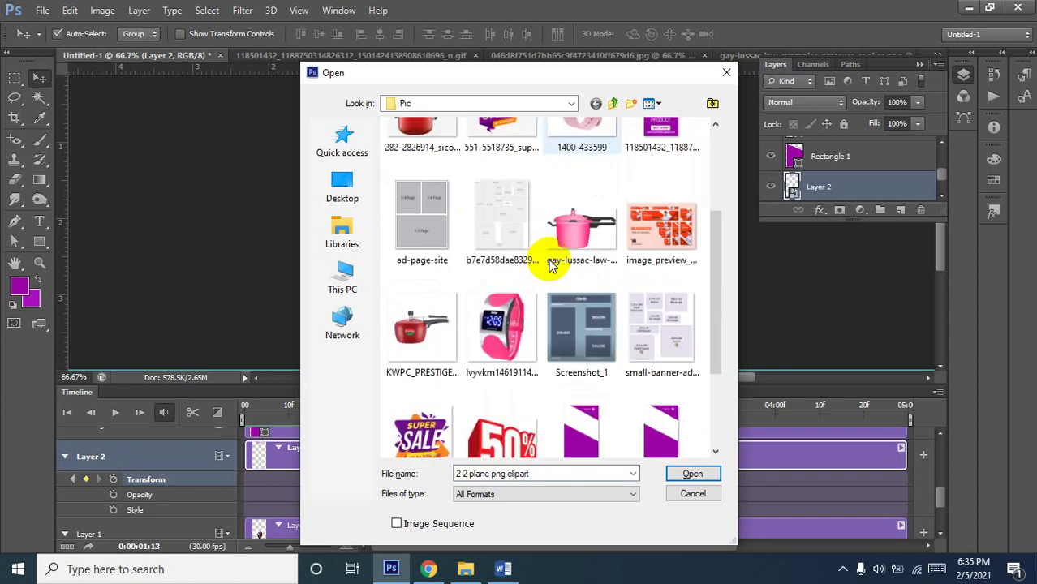
{"action": "scroll", "coordinate": [550, 266], "scroll_direction": "down", "scroll_amount": 2}
{"action": "scroll", "coordinate": [550, 266], "scroll_direction": "up", "scroll_amount": 2}
{"action": "scroll", "coordinate": [550, 265], "scroll_direction": "up", "scroll_amount": 2}
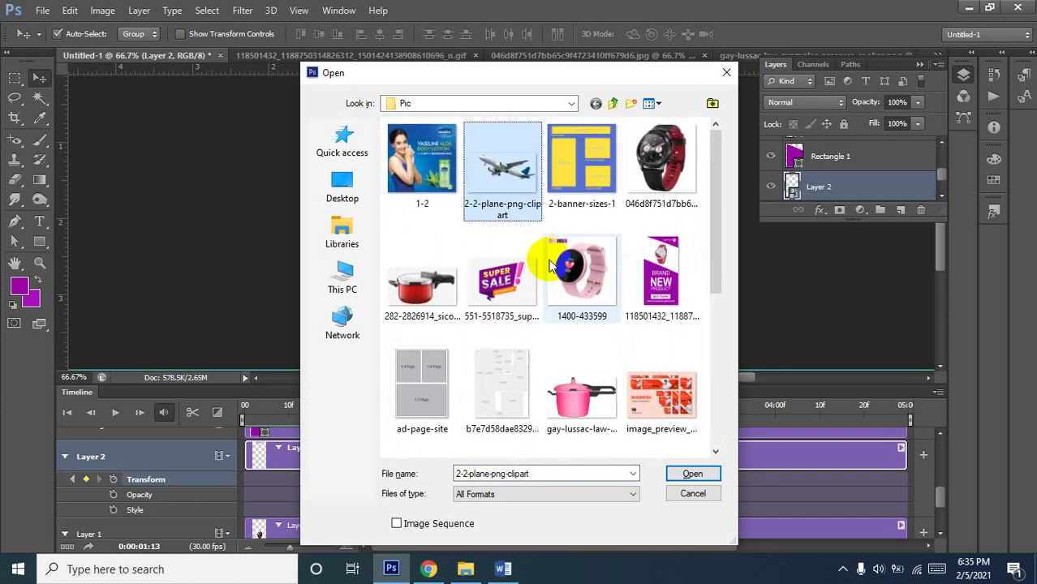
{"action": "left_click", "coordinate": [690, 475]}
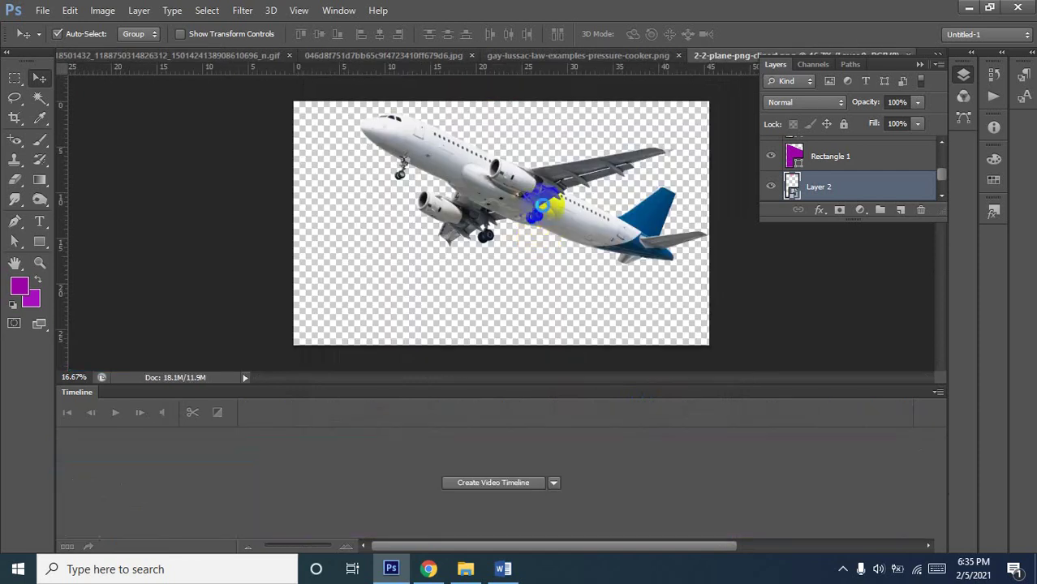
Close the watch, sample GIF and pressure cooker documents without saving
{"action": "left_click", "coordinate": [441, 55]}
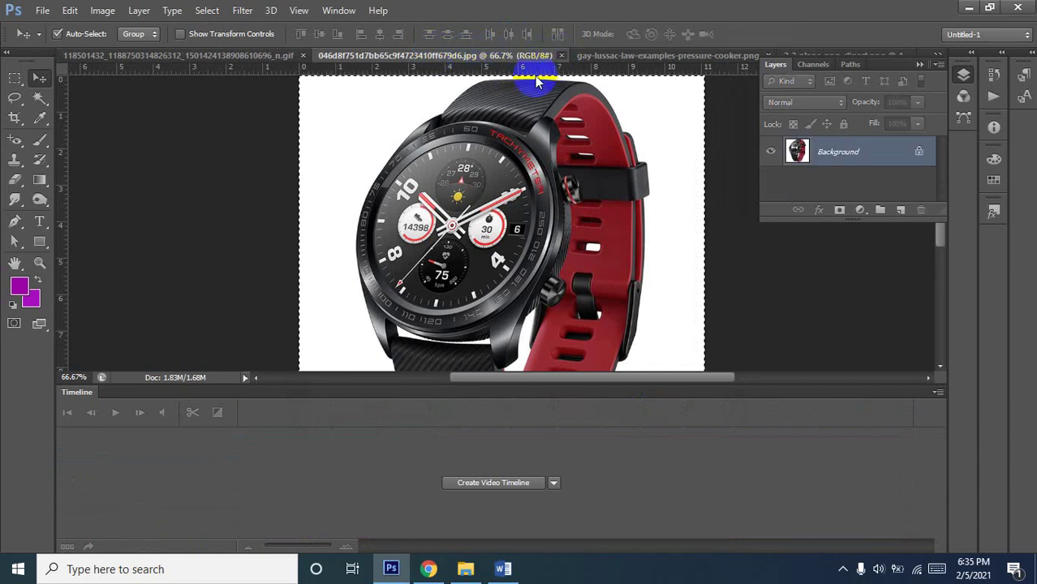
{"action": "left_click", "coordinate": [562, 55]}
{"action": "left_click", "coordinate": [406, 56]}
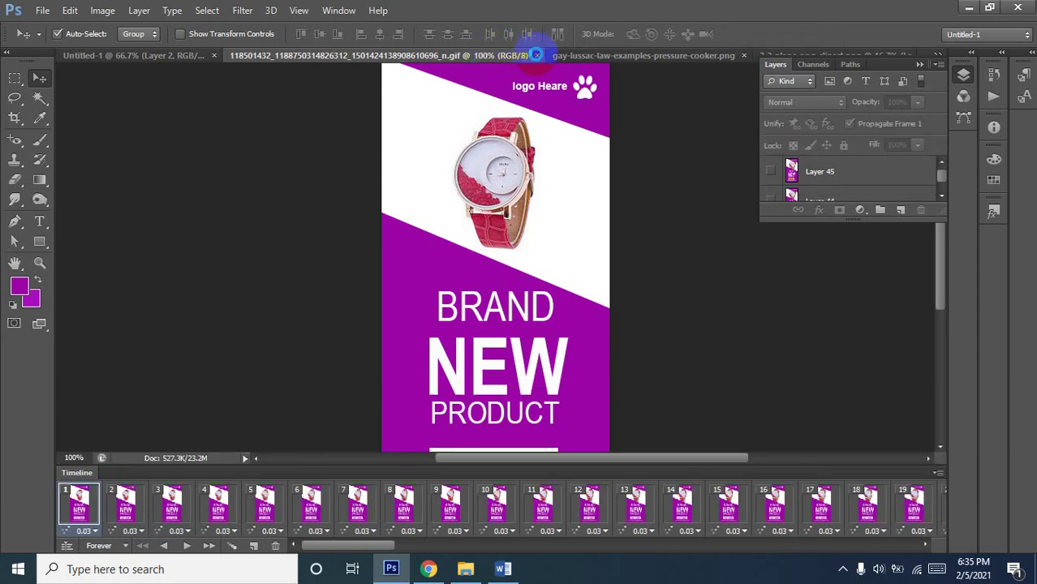
{"action": "left_click", "coordinate": [536, 56]}
{"action": "left_click", "coordinate": [522, 232]}
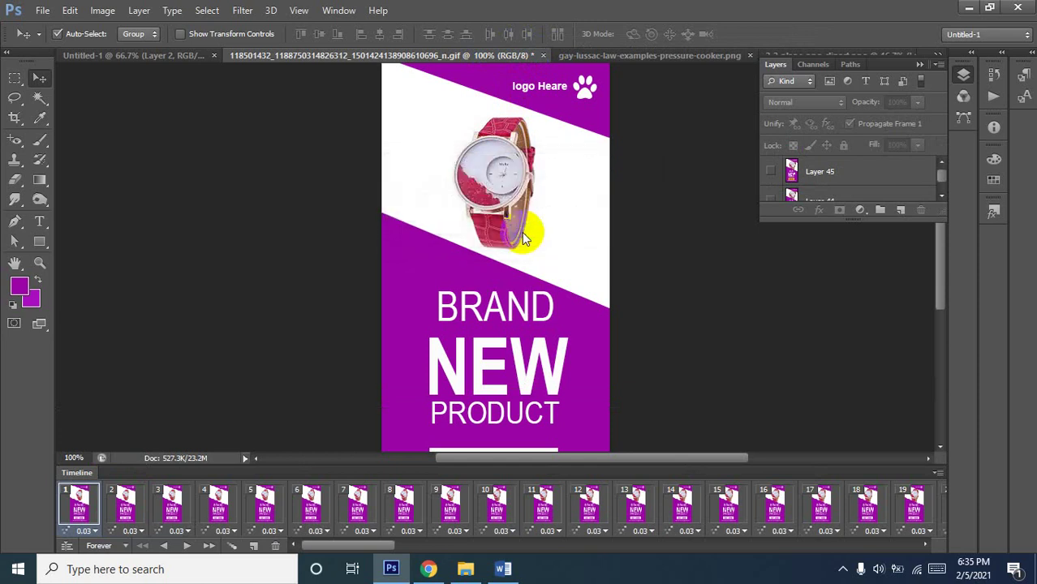
{"action": "left_click", "coordinate": [430, 55]}
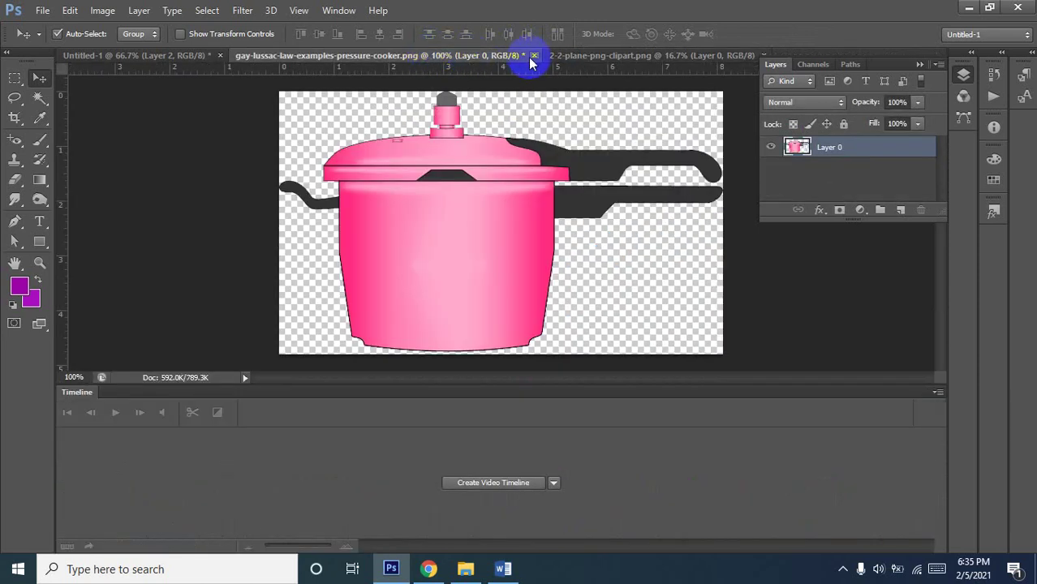
{"action": "left_click", "coordinate": [534, 55]}
{"action": "left_click", "coordinate": [520, 224]}
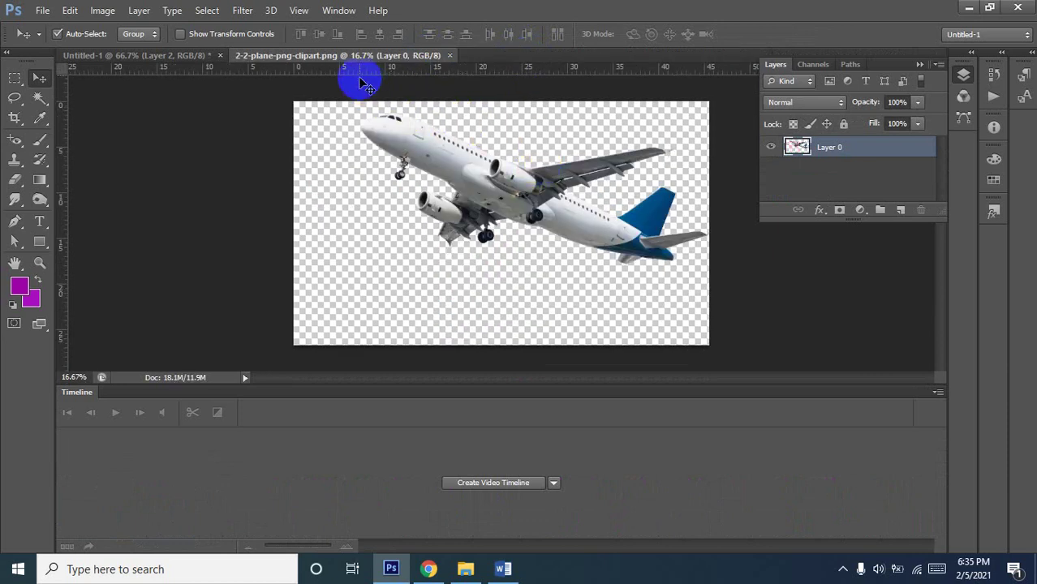
Drag the plane into the Untitled-1 banner as Layer 3 and zoom out
{"action": "mouse_move", "coordinate": [510, 202]}
{"action": "left_mouse_down"}
{"action": "mouse_move", "coordinate": [205, 120]}
{"action": "mouse_move", "coordinate": [133, 59]}
{"action": "left_mouse_up"}
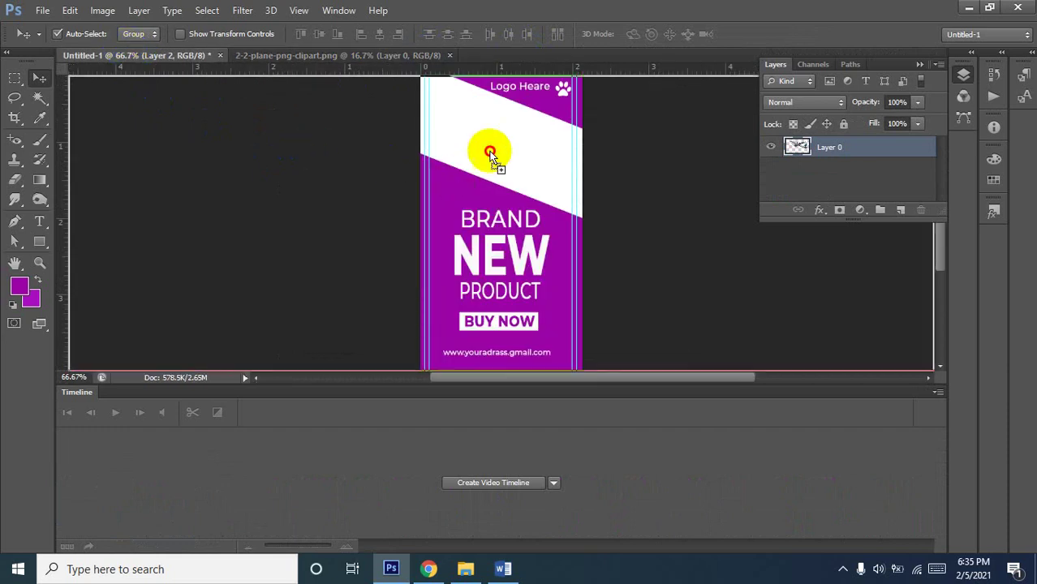
{"action": "left_click_drag", "start_coordinate": [132, 58], "coordinate": [505, 174]}
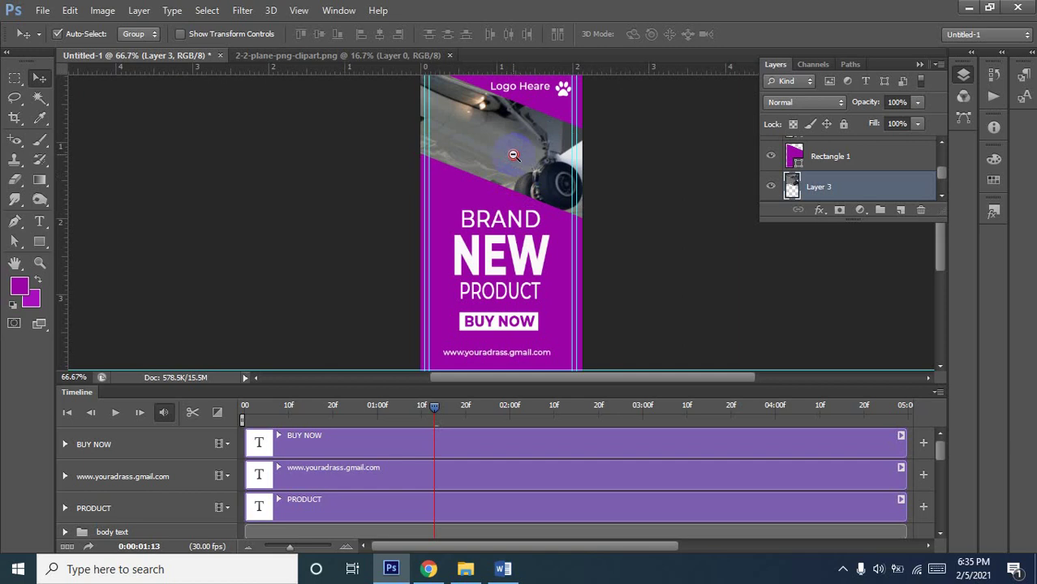
{"action": "key", "text": "ctrl+minus"}
{"action": "key", "text": "ctrl+minus"}
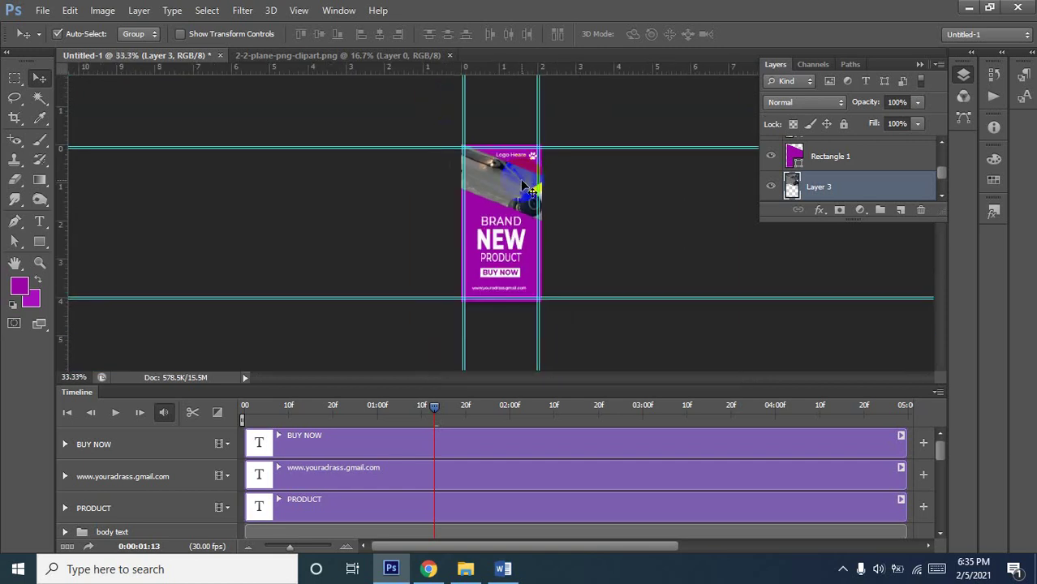
{"action": "key", "text": "ctrl+t"}
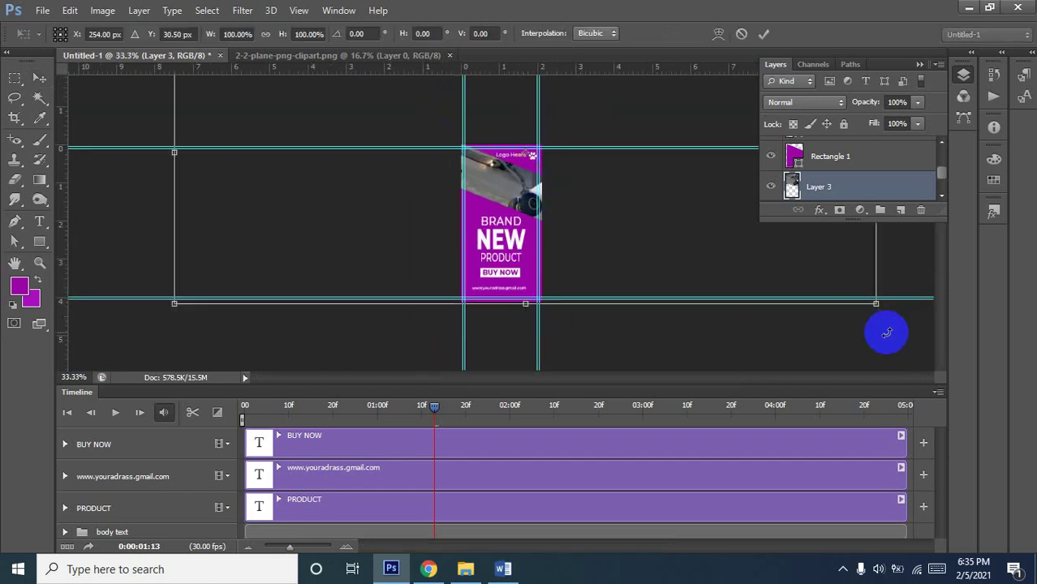
Scale the plane down to about 7.7% and place it in the white band below the logo
{"action": "left_click_drag", "start_coordinate": [877, 304], "coordinate": [557, 231]}
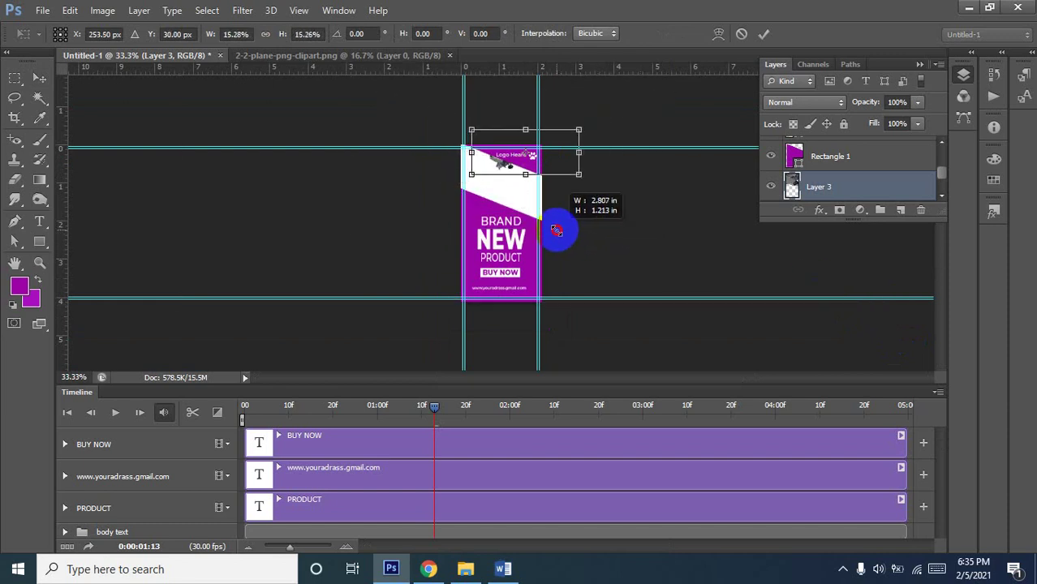
{"action": "left_click_drag", "start_coordinate": [556, 230], "coordinate": [551, 220]}
{"action": "mouse_move", "coordinate": [505, 168]}
{"action": "left_mouse_down"}
{"action": "mouse_move", "coordinate": [501, 206]}
{"action": "mouse_move", "coordinate": [500, 197]}
{"action": "left_mouse_up"}
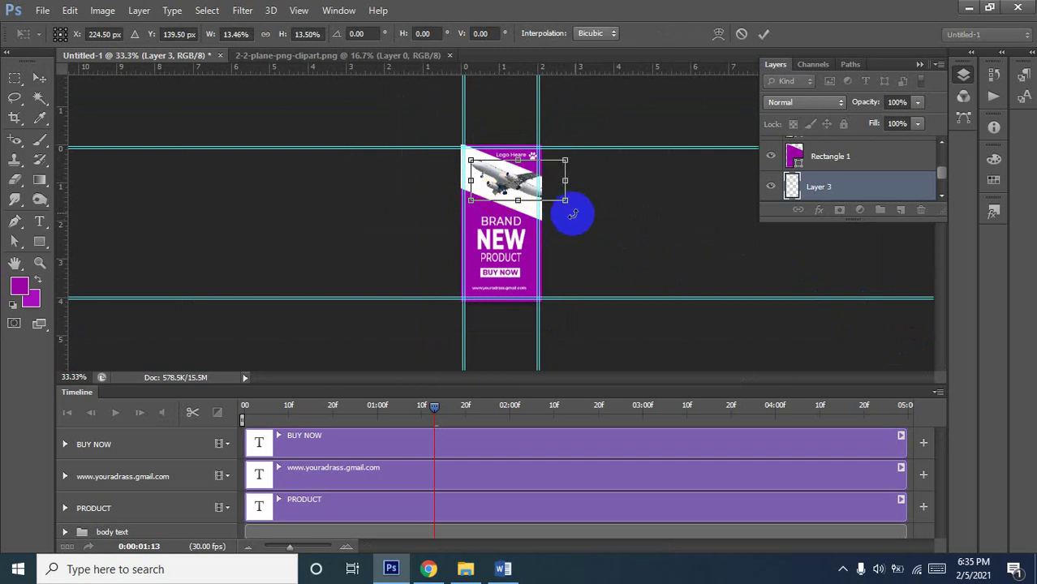
{"action": "left_click", "coordinate": [479, 174], "text": "ctrl"}
{"action": "left_click", "coordinate": [521, 138], "text": "ctrl"}
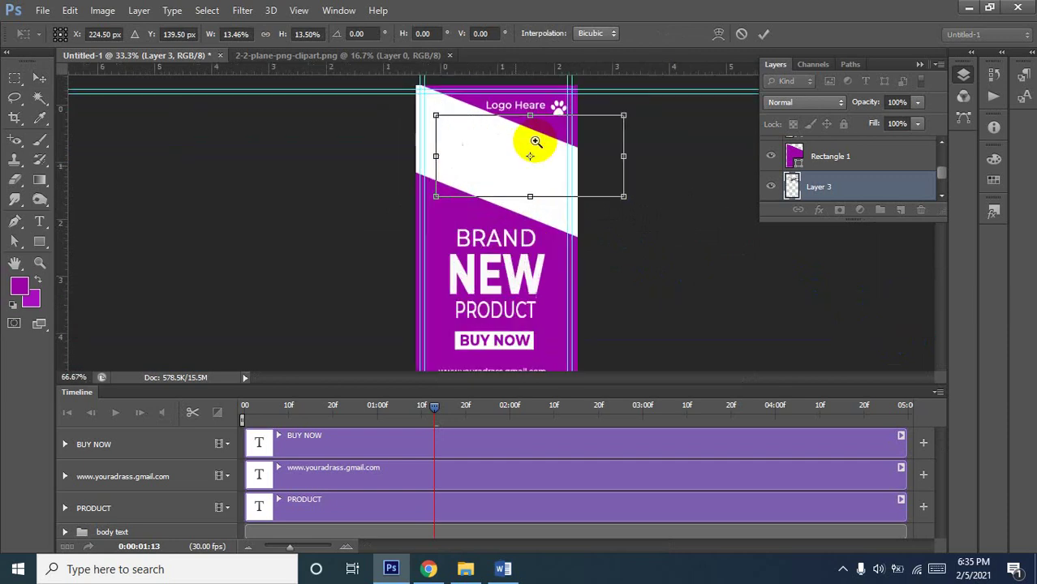
{"action": "left_click", "coordinate": [520, 138], "text": "ctrl"}
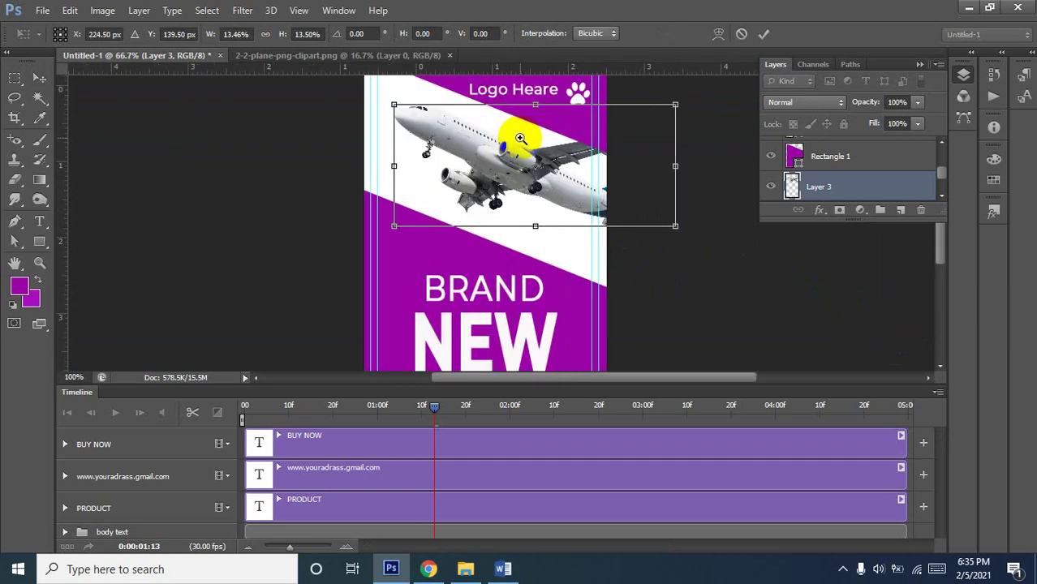
{"action": "left_click_drag", "start_coordinate": [673, 228], "coordinate": [619, 211]}
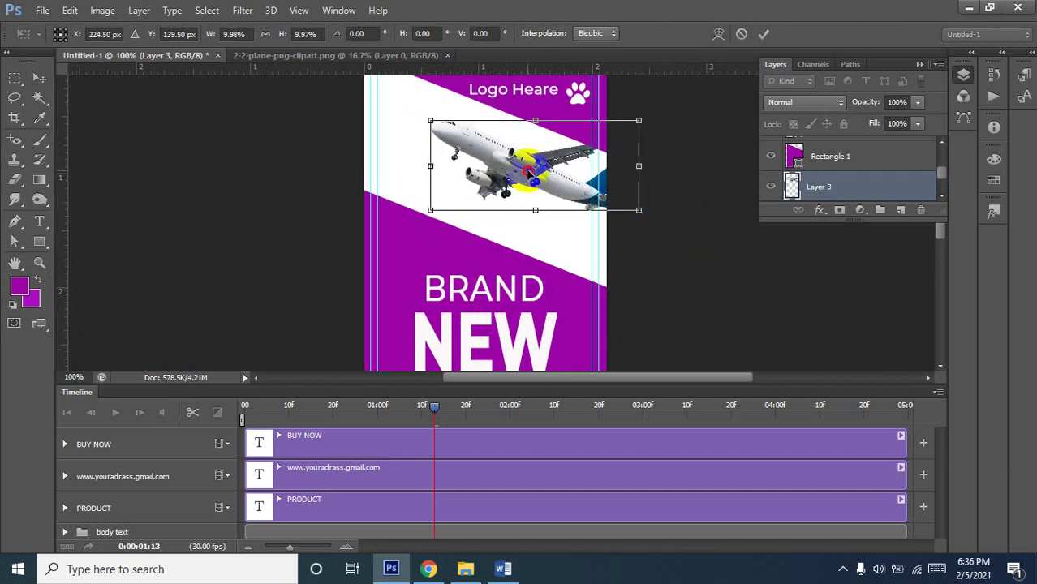
{"action": "left_click_drag", "start_coordinate": [527, 171], "coordinate": [519, 197]}
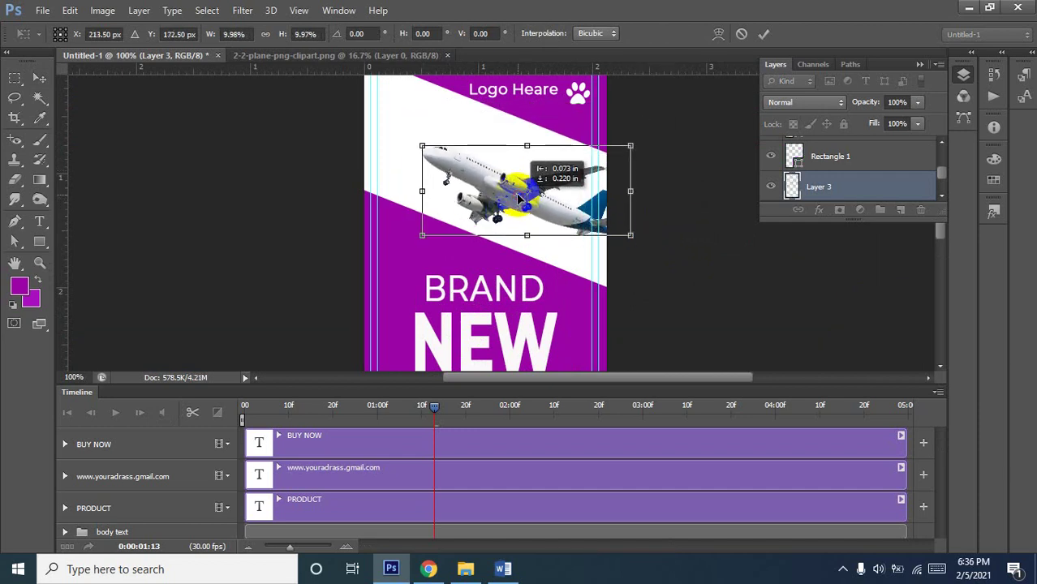
{"action": "left_click_drag", "start_coordinate": [630, 236], "coordinate": [607, 234]}
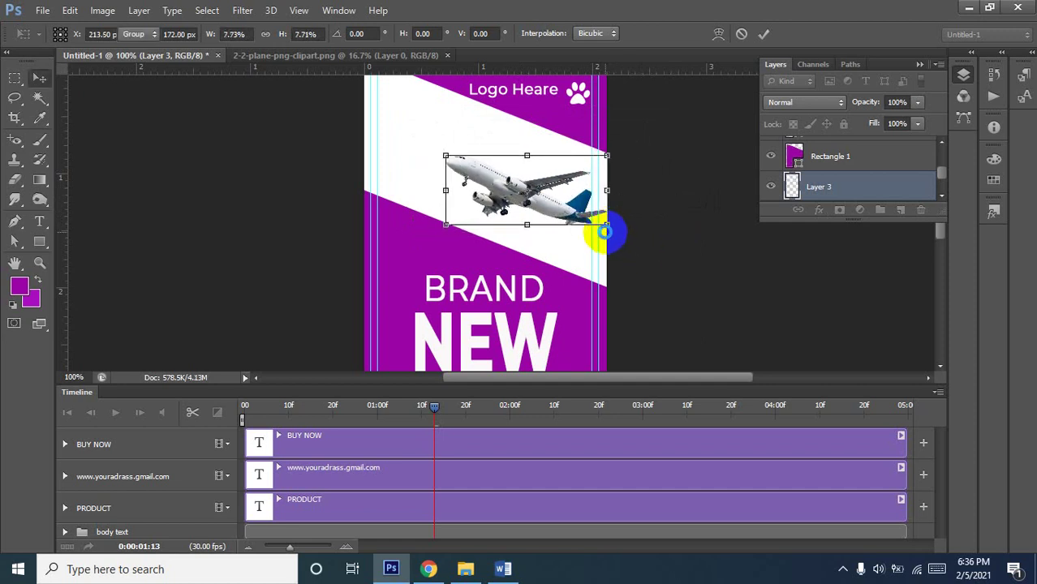
{"action": "double_click", "coordinate": [487, 185]}
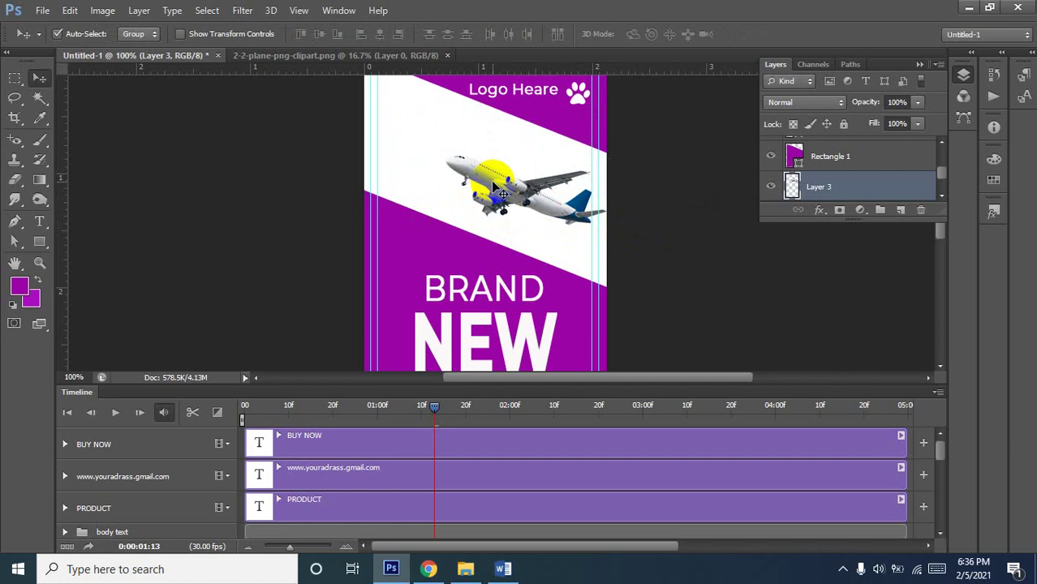
Drag the Layer 3 airplane clip to start at 00, aligned with Layer 2
{"action": "left_click", "coordinate": [564, 357]}
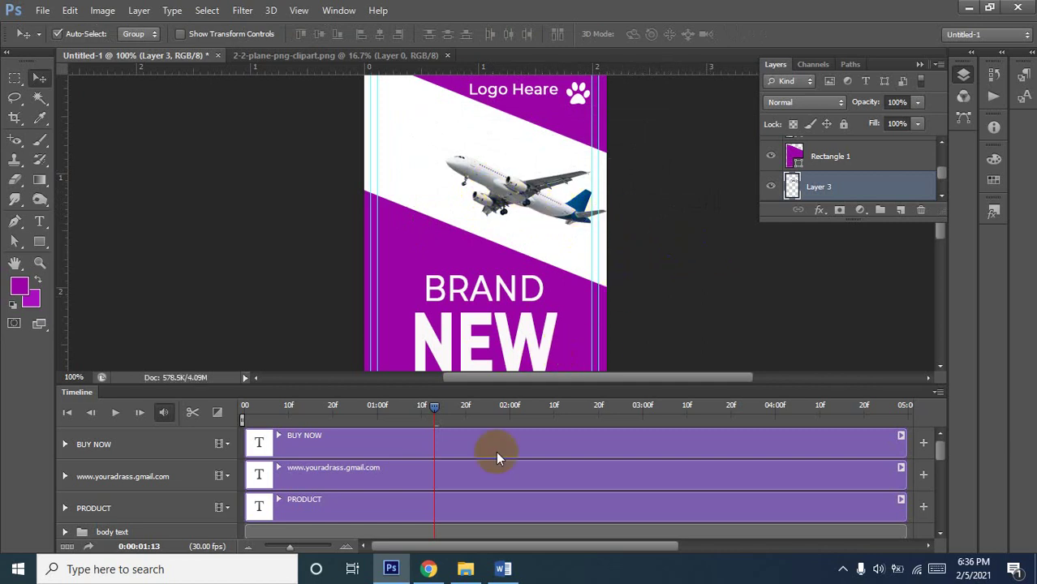
{"action": "scroll", "coordinate": [439, 470], "scroll_direction": "down", "scroll_amount": 5}
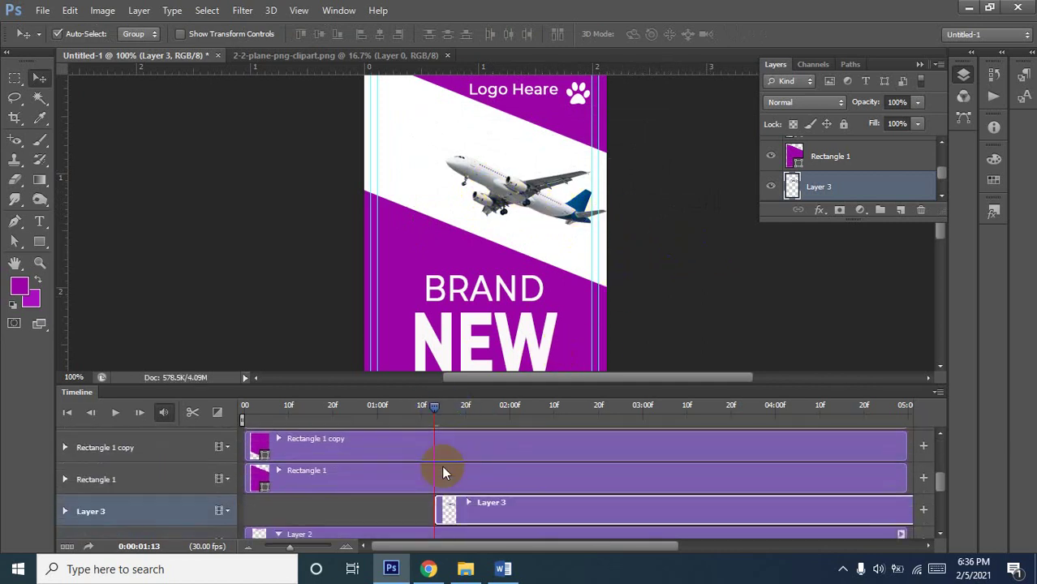
{"action": "scroll", "coordinate": [444, 474], "scroll_direction": "down", "scroll_amount": 1}
{"action": "scroll", "coordinate": [444, 473], "scroll_direction": "down", "scroll_amount": 1}
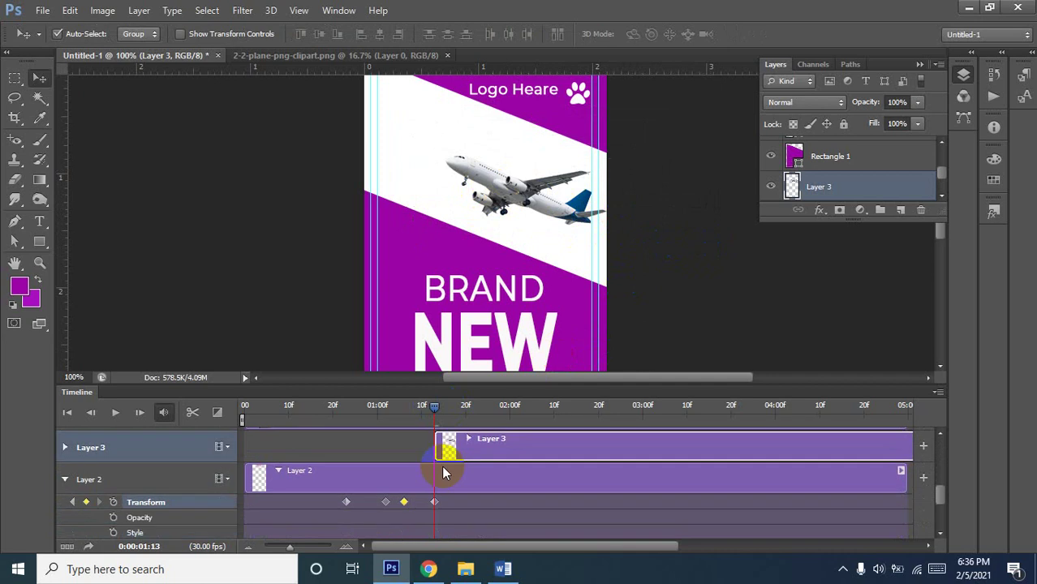
{"action": "left_click_drag", "start_coordinate": [498, 445], "coordinate": [336, 448]}
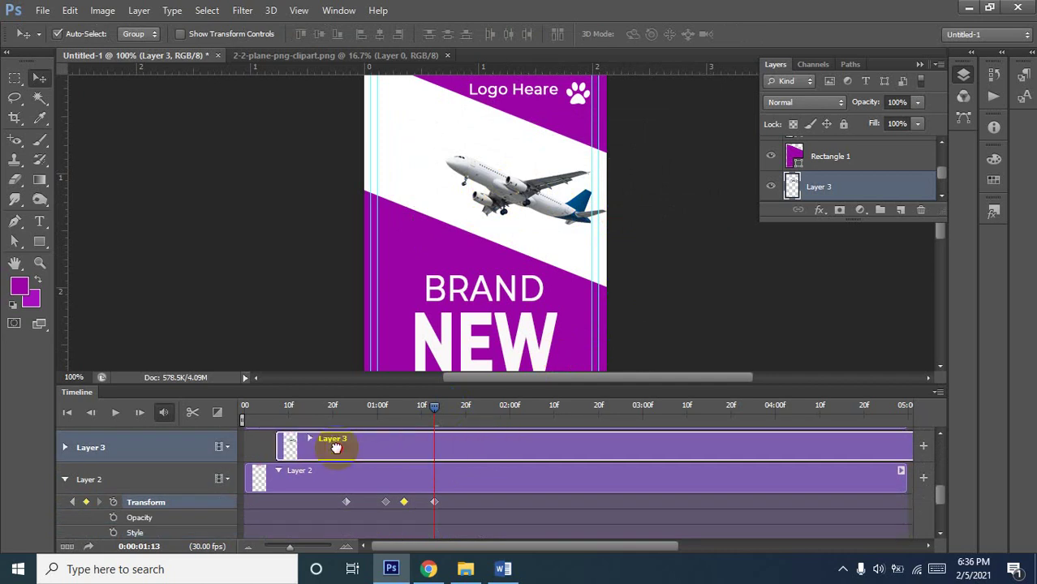
{"action": "left_click_drag", "start_coordinate": [332, 448], "coordinate": [283, 459]}
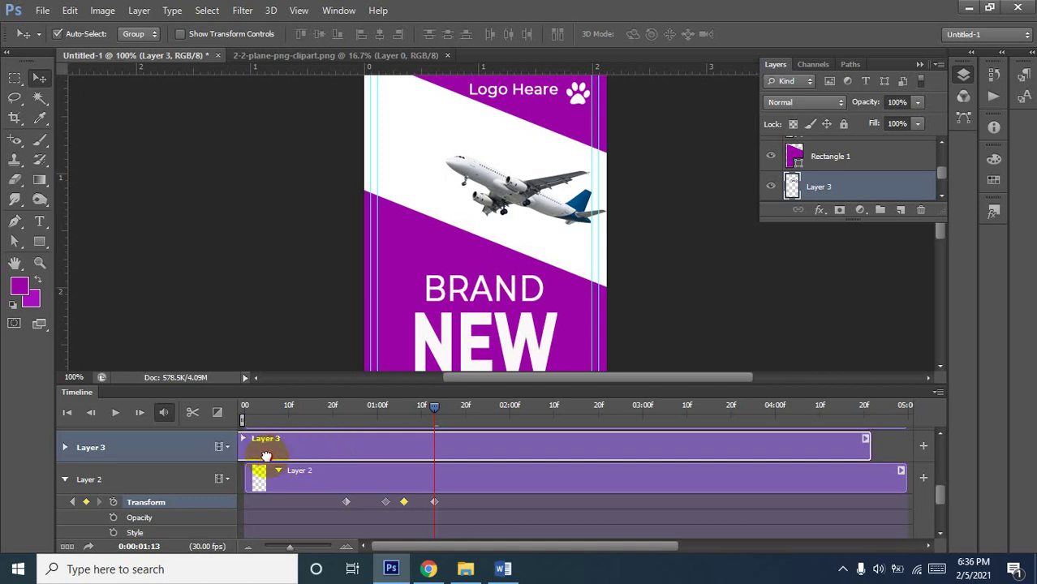
{"action": "left_click_drag", "start_coordinate": [283, 459], "coordinate": [309, 460]}
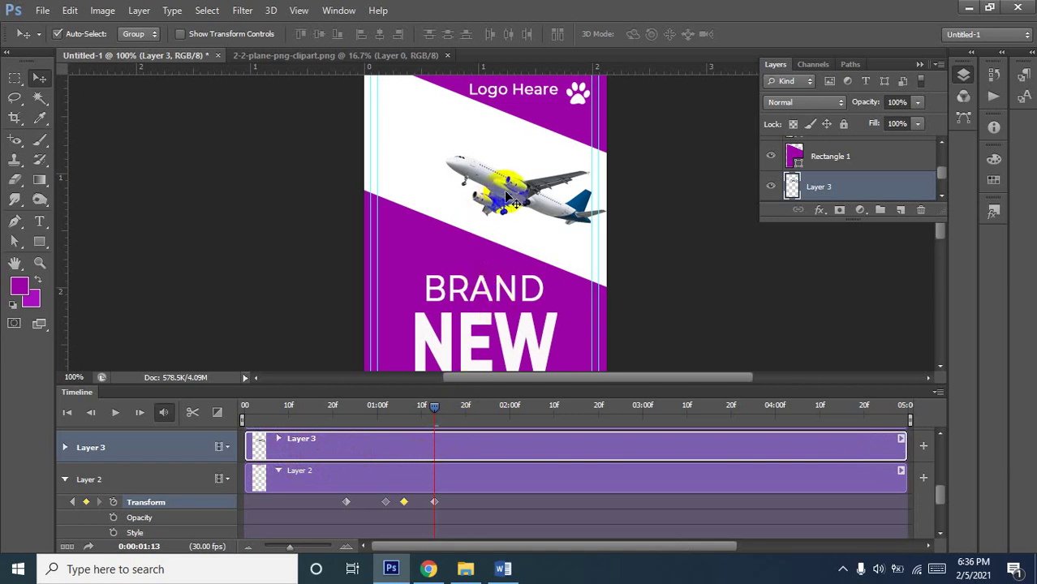
Move the airplane off the canvas to the right
{"action": "left_click_drag", "start_coordinate": [508, 195], "coordinate": [672, 247]}
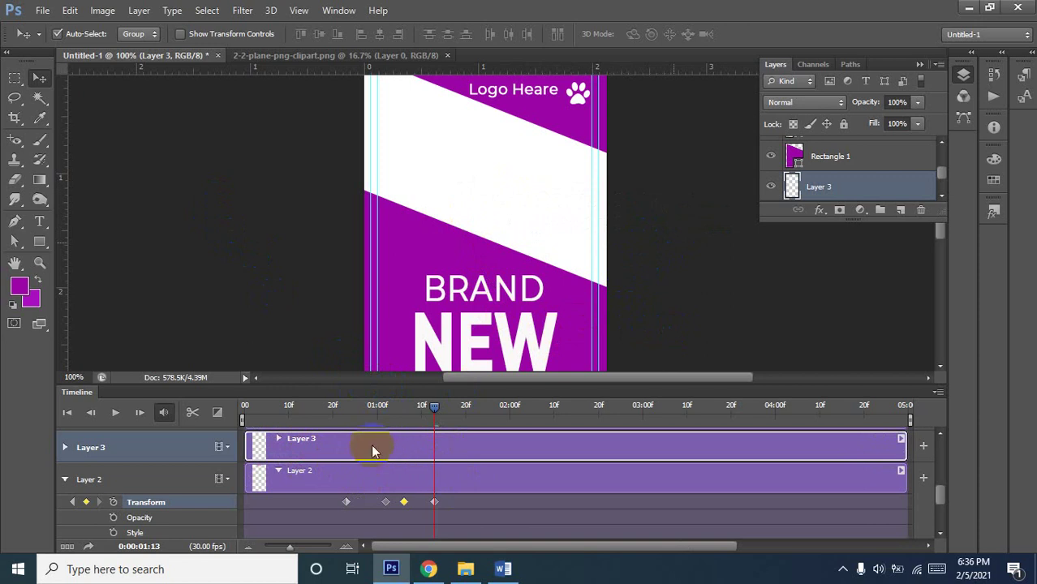
{"action": "left_click", "coordinate": [434, 416]}
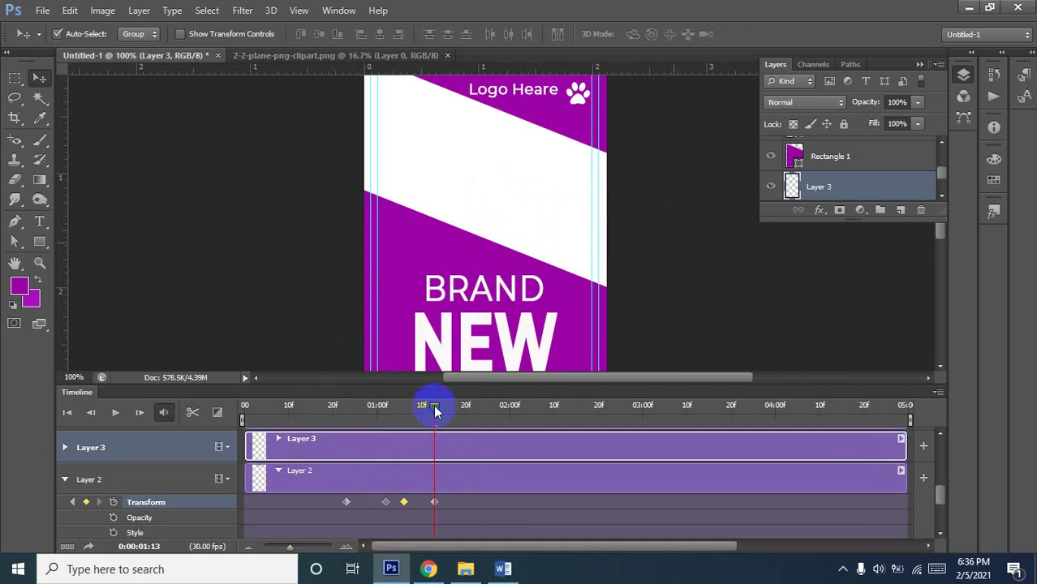
{"action": "left_click_drag", "start_coordinate": [435, 412], "coordinate": [438, 412]}
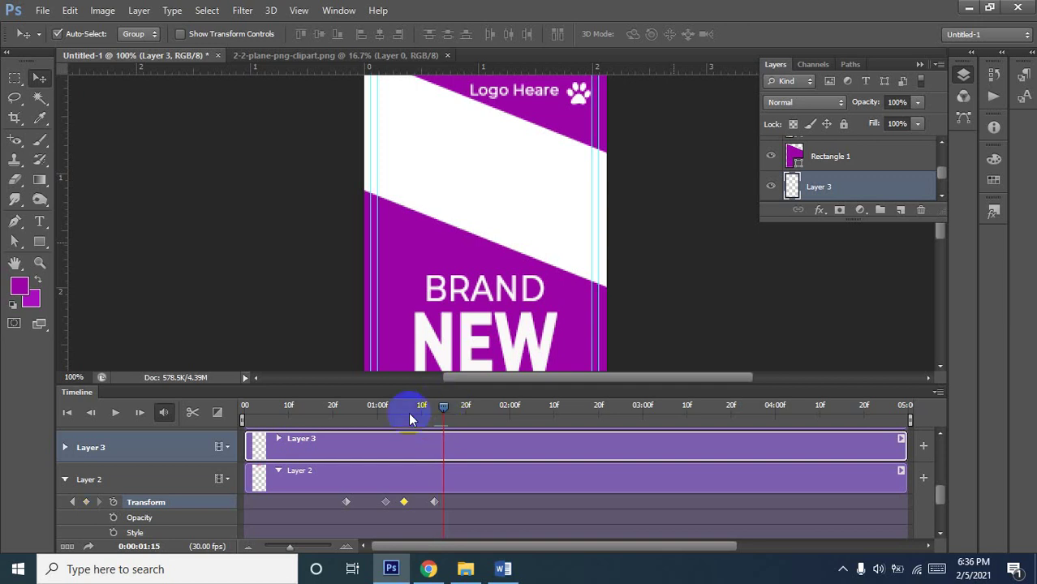
Convert Layer 3, the airplane, into a smart object
{"action": "left_click", "coordinate": [64, 447]}
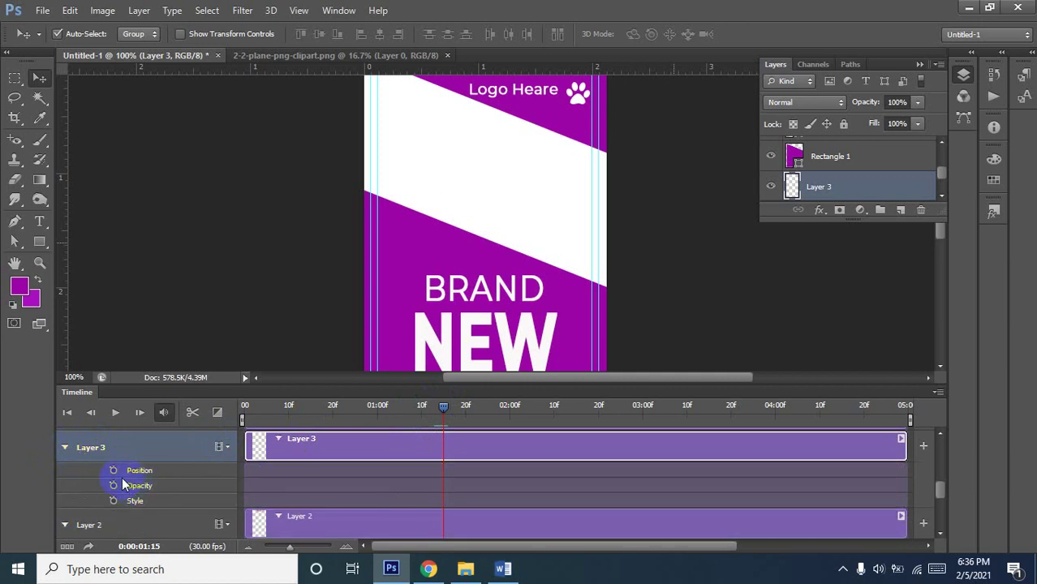
{"action": "right_click", "coordinate": [835, 195]}
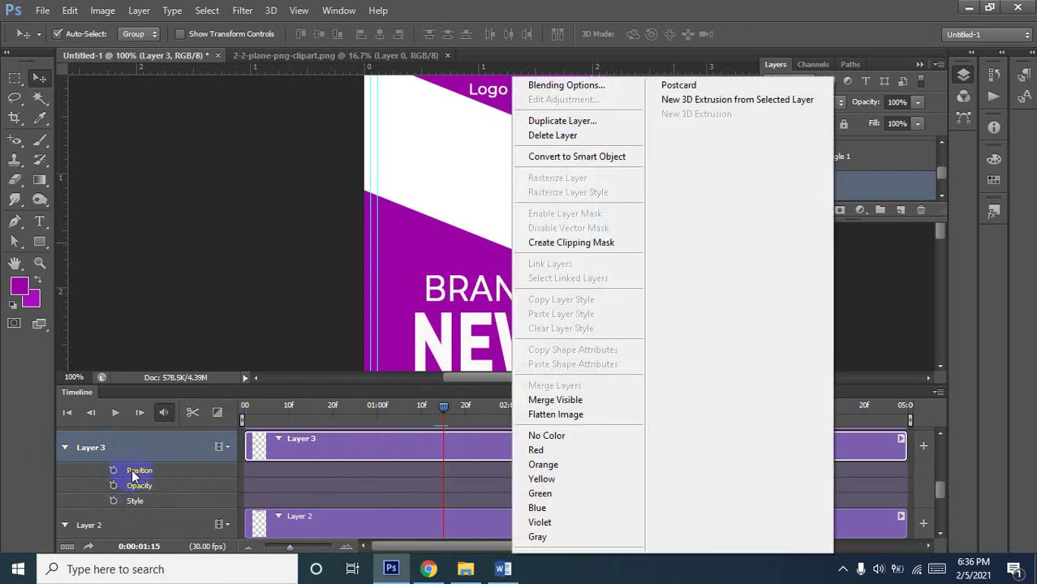
{"action": "left_click", "coordinate": [582, 156]}
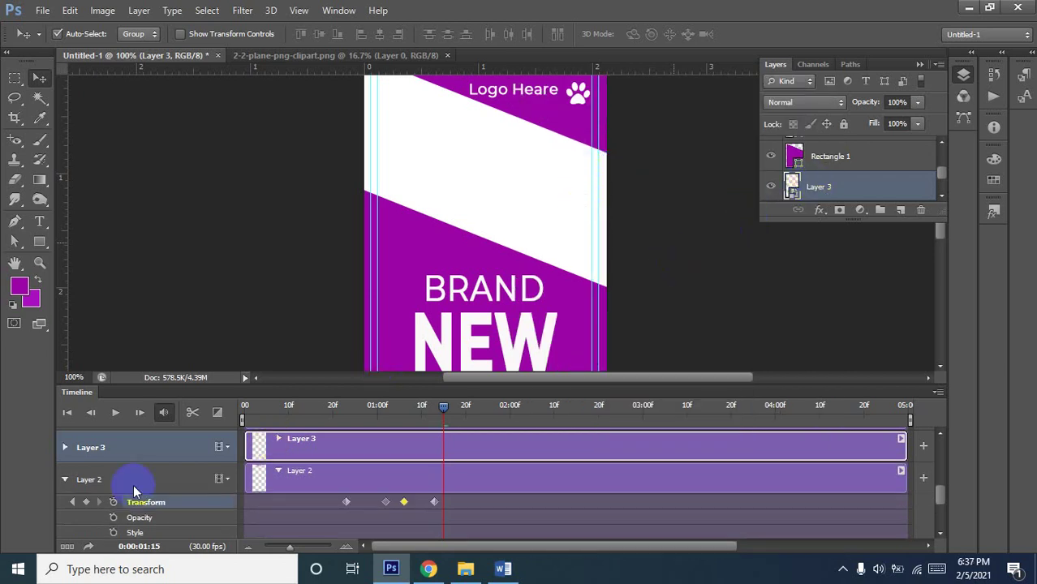
Record Layer 3's first Transform keyframe at 1:15, undoing a stray Layer 2 keyframe
{"action": "left_click", "coordinate": [443, 449]}
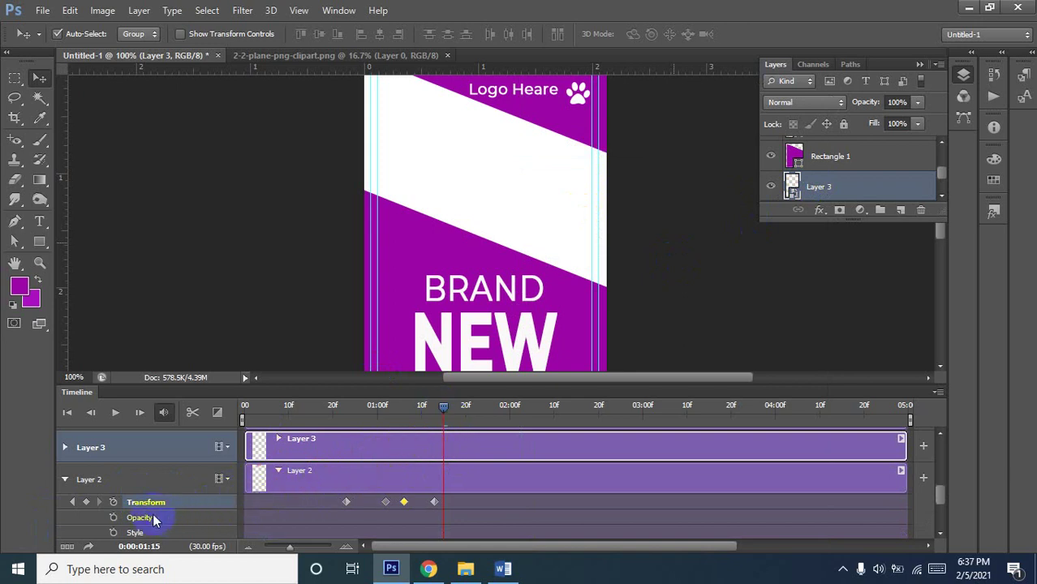
{"action": "left_click", "coordinate": [91, 505]}
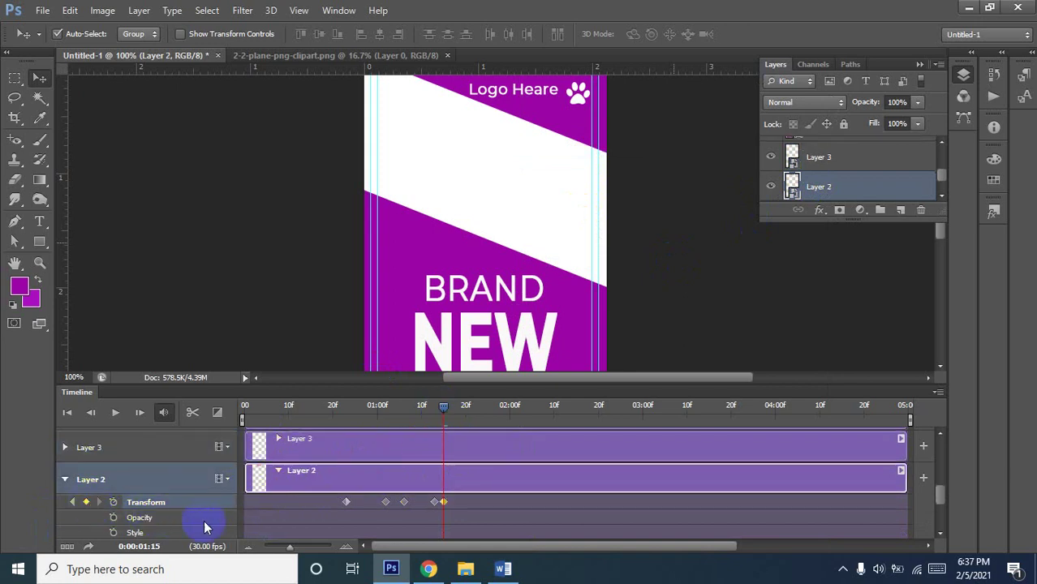
{"action": "key", "text": "ctrl+z"}
{"action": "left_click", "coordinate": [407, 449]}
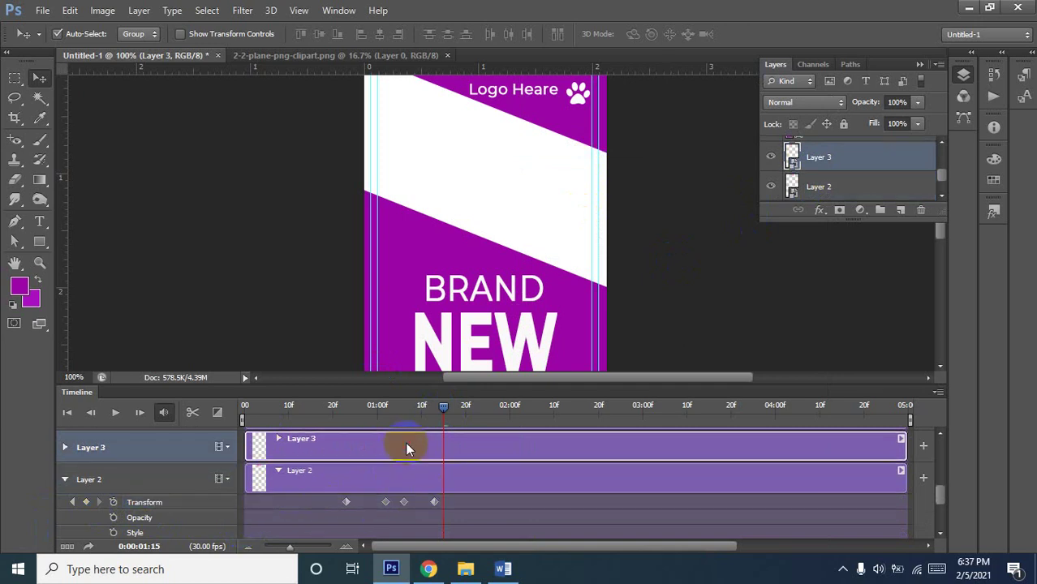
{"action": "left_click", "coordinate": [64, 449]}
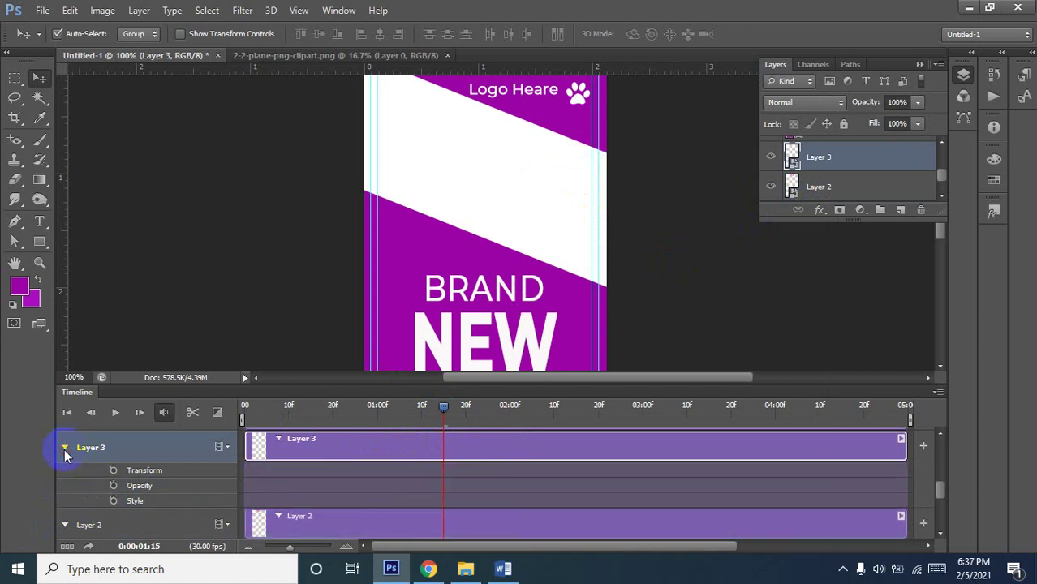
{"action": "left_click", "coordinate": [114, 470]}
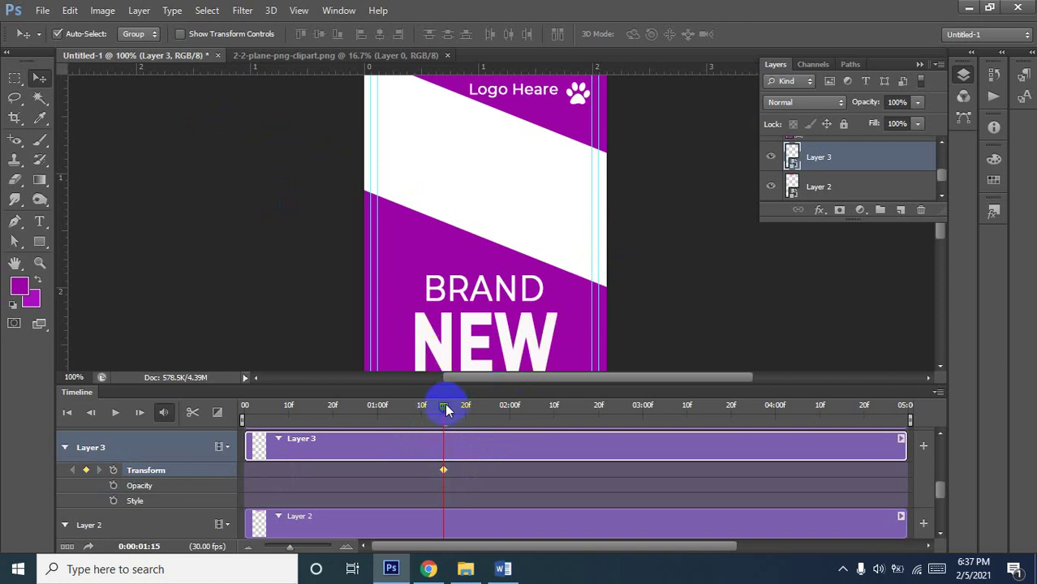
At 1:26, move the plane off-canvas upper left with Ctrl+T, then replay from the start
{"action": "left_click_drag", "start_coordinate": [444, 408], "coordinate": [481, 410]}
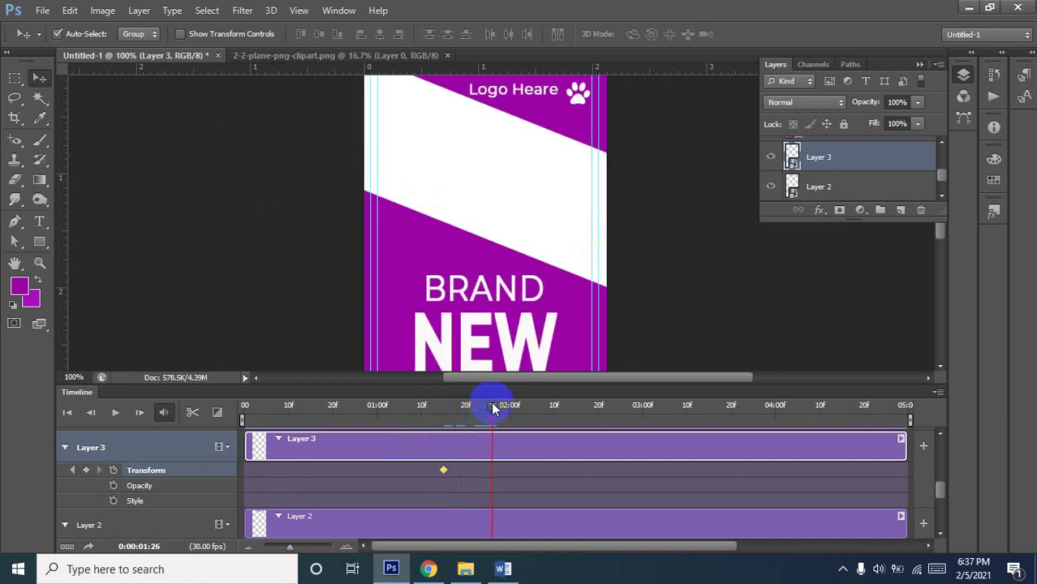
{"action": "key", "text": "ctrl+t"}
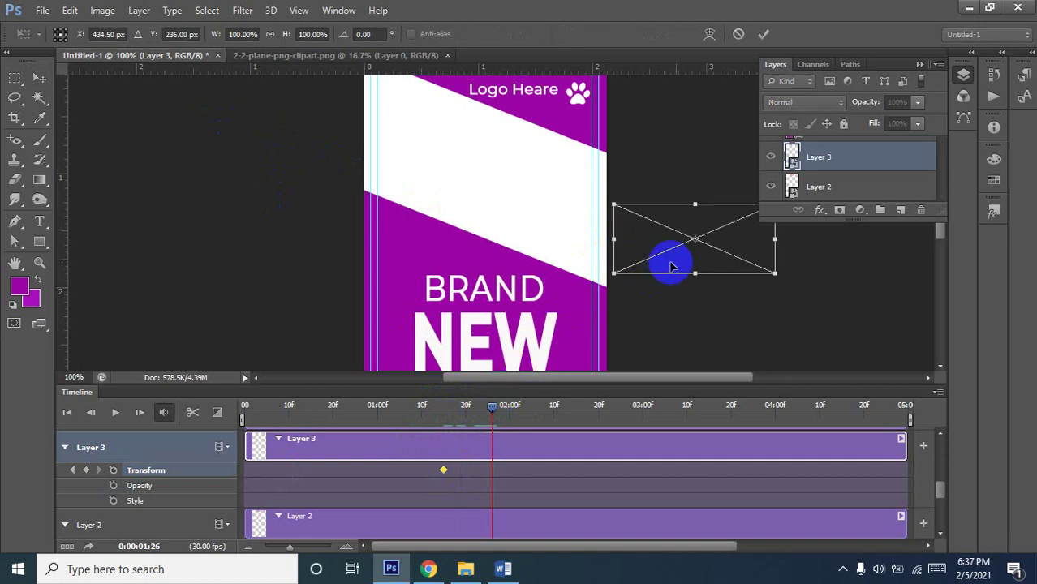
{"action": "left_click_drag", "start_coordinate": [692, 257], "coordinate": [288, 115]}
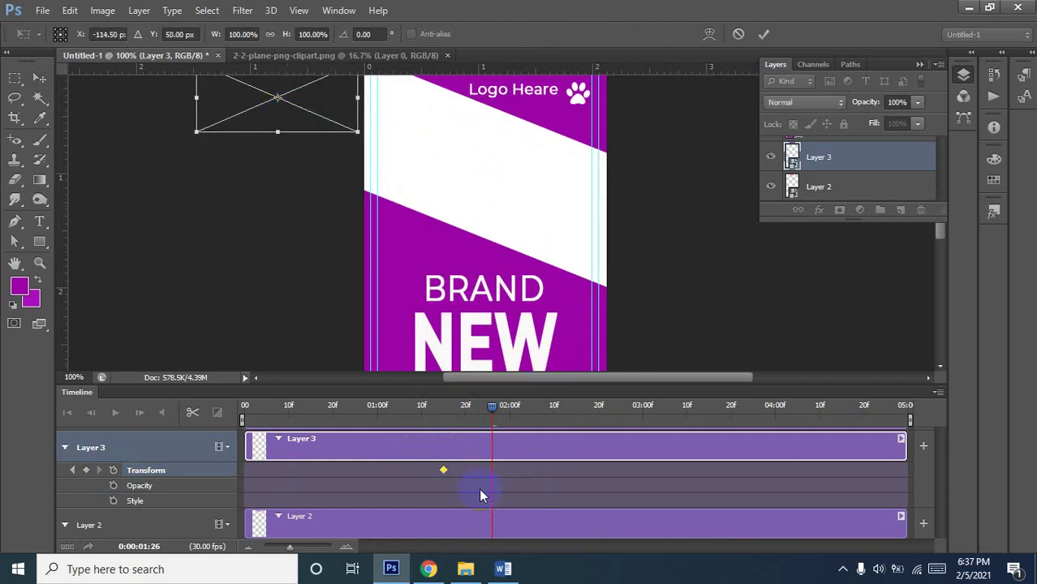
{"action": "left_click", "coordinate": [111, 473]}
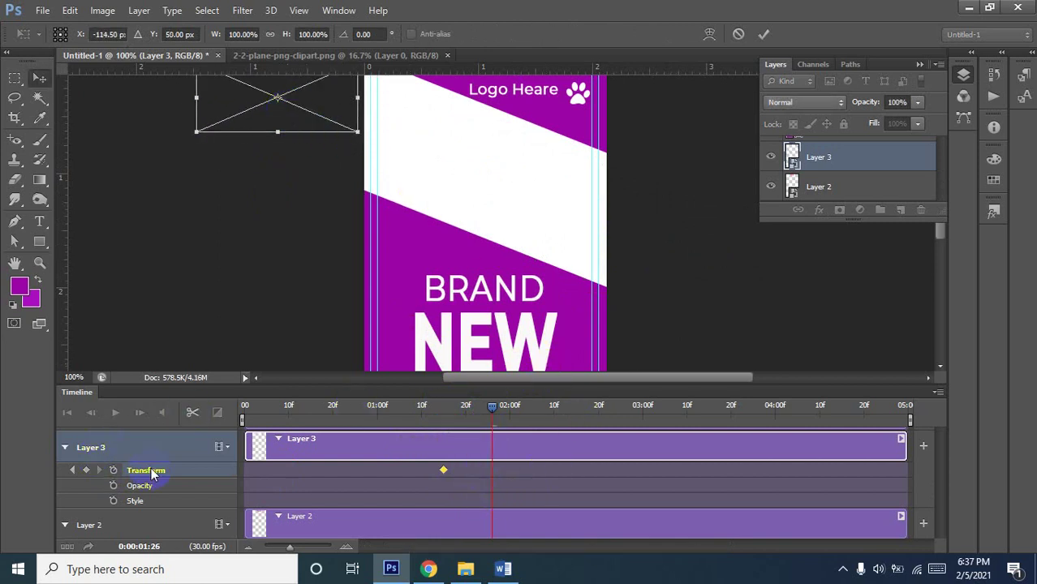
{"action": "key", "text": "Return"}
{"action": "left_click", "coordinate": [490, 409]}
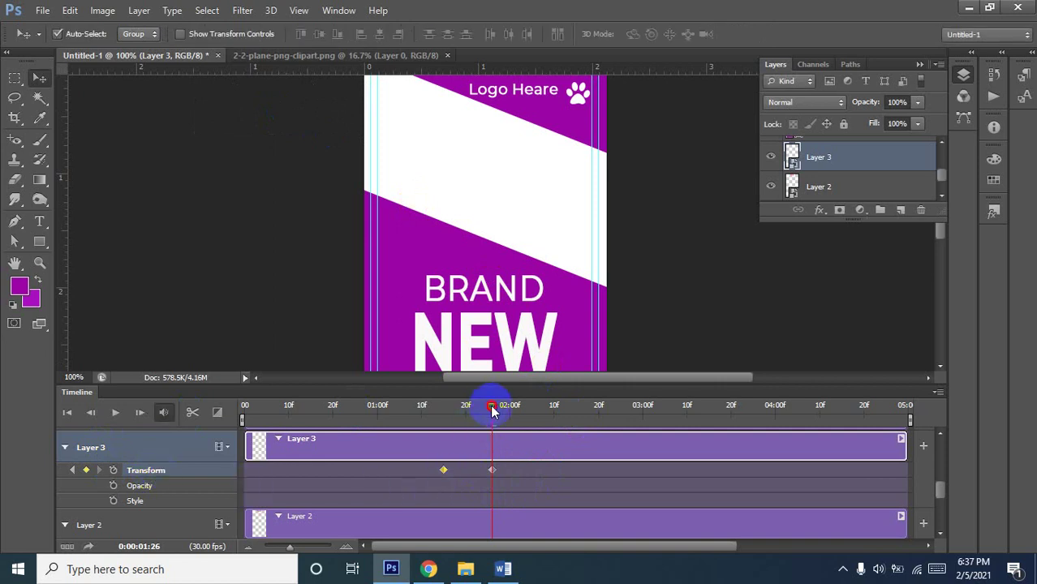
{"action": "left_click_drag", "start_coordinate": [493, 412], "coordinate": [211, 437]}
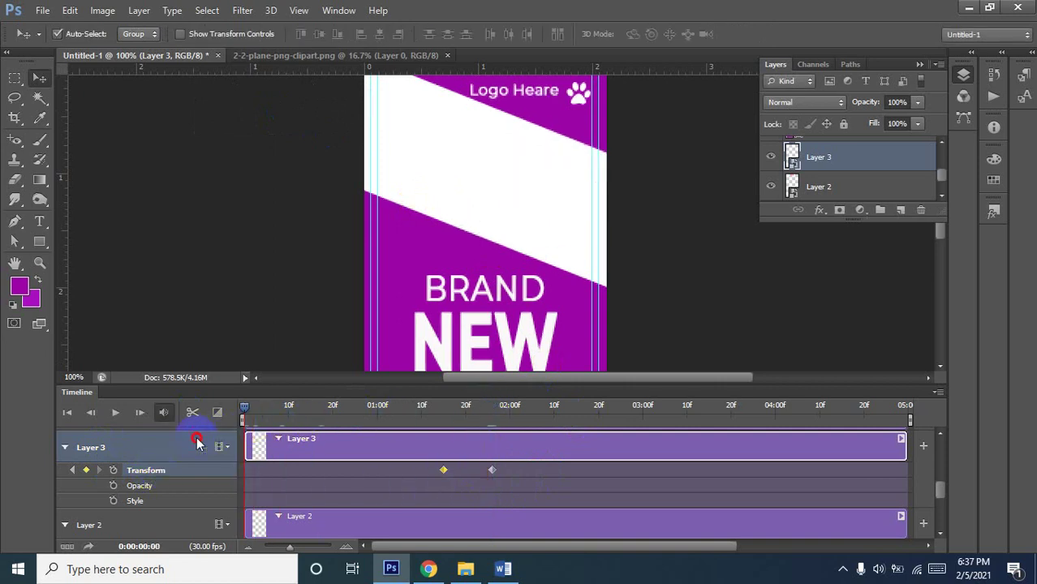
{"action": "left_click", "coordinate": [115, 414]}
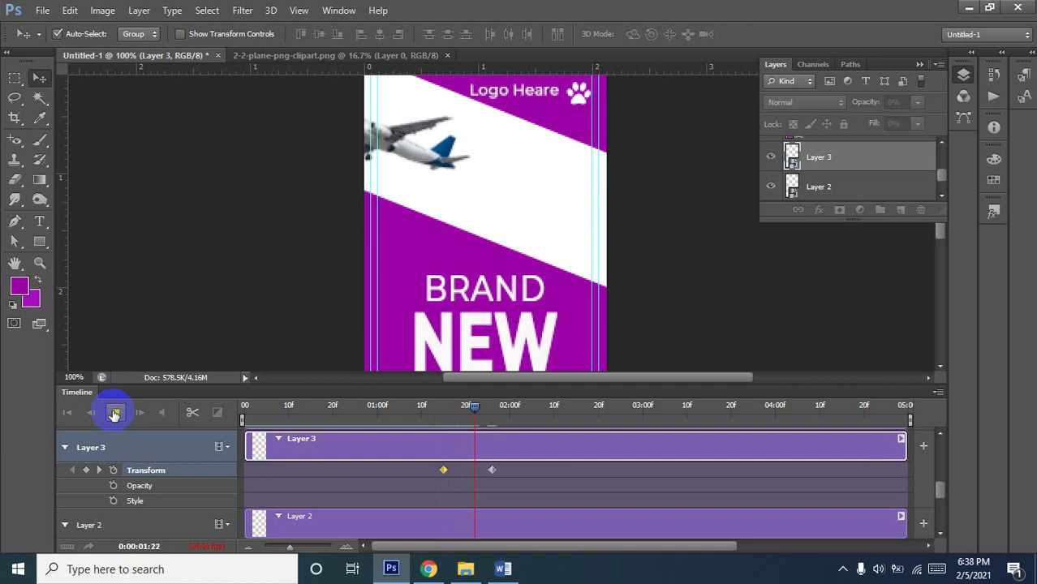
Stop playback, scrub to check the plane's flight, and end the work area near 02:00
{"action": "left_click", "coordinate": [115, 414]}
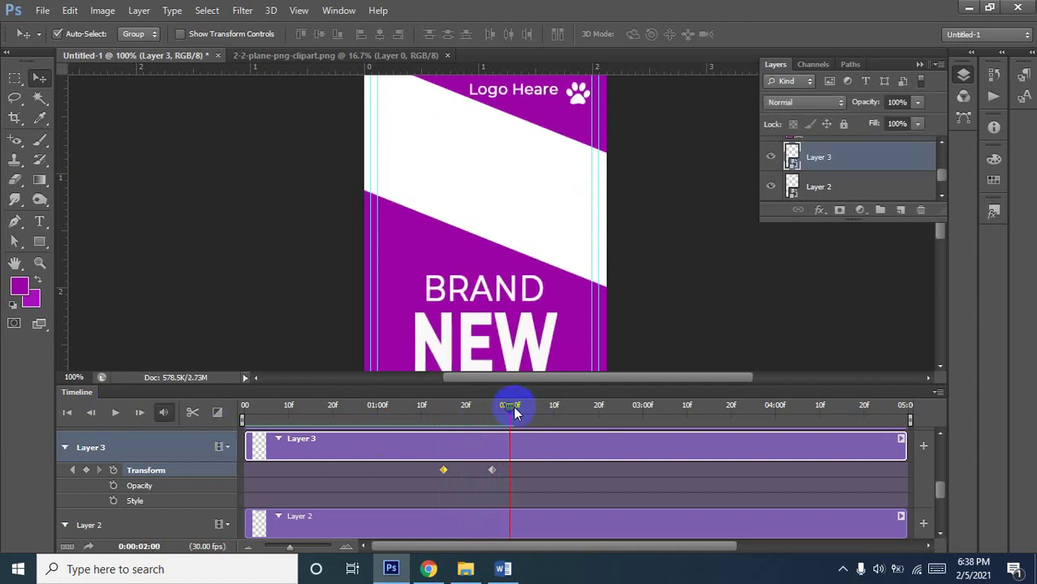
{"action": "left_click_drag", "start_coordinate": [510, 410], "coordinate": [498, 412]}
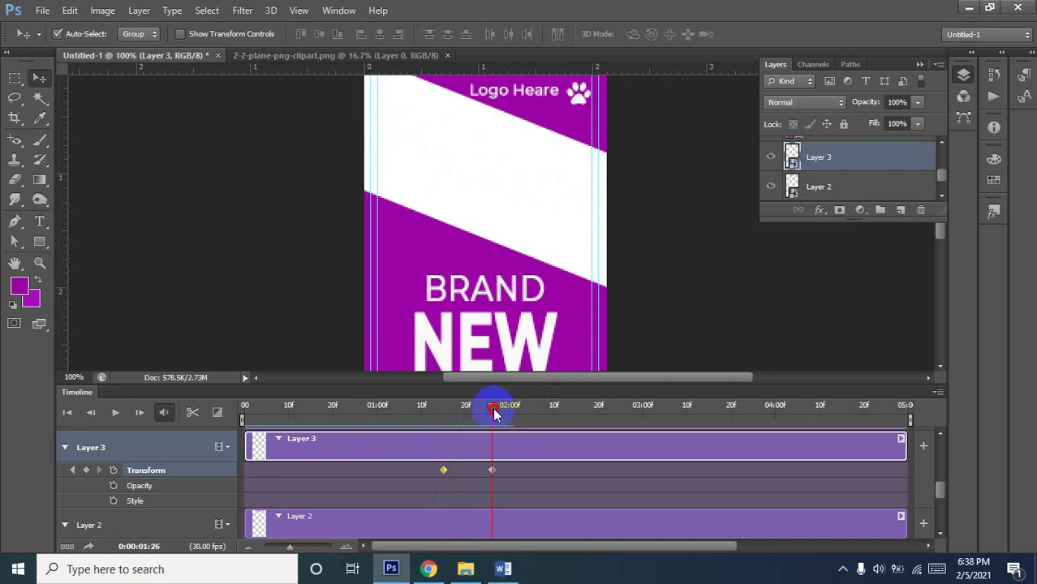
{"action": "mouse_move", "coordinate": [910, 418]}
{"action": "left_mouse_down"}
{"action": "mouse_move", "coordinate": [540, 437]}
{"action": "mouse_move", "coordinate": [501, 452]}
{"action": "left_mouse_up"}
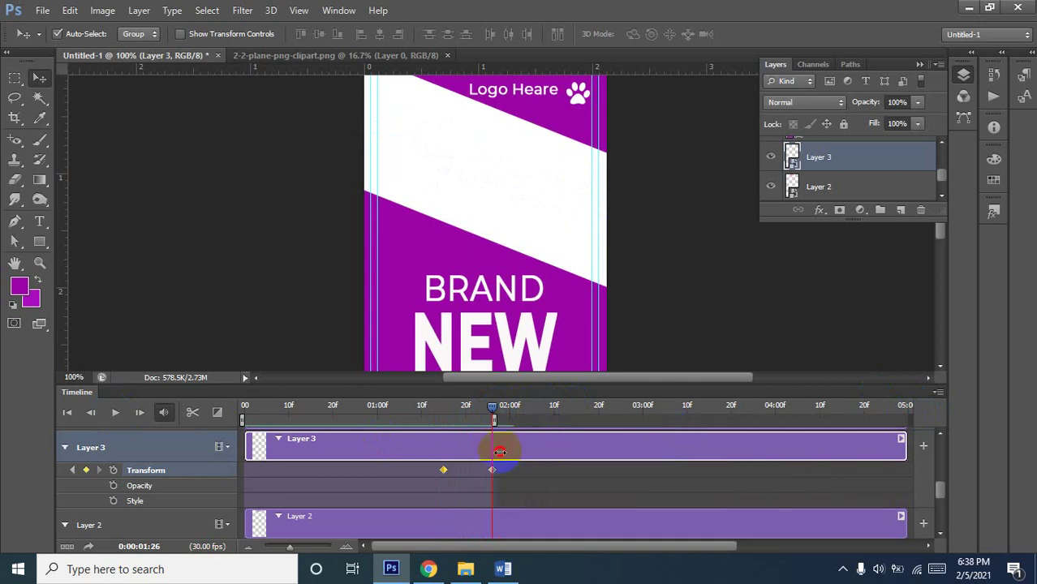
{"action": "scroll", "coordinate": [369, 500], "scroll_direction": "down", "scroll_amount": 2}
{"action": "scroll", "coordinate": [369, 500], "scroll_direction": "down", "scroll_amount": 2}
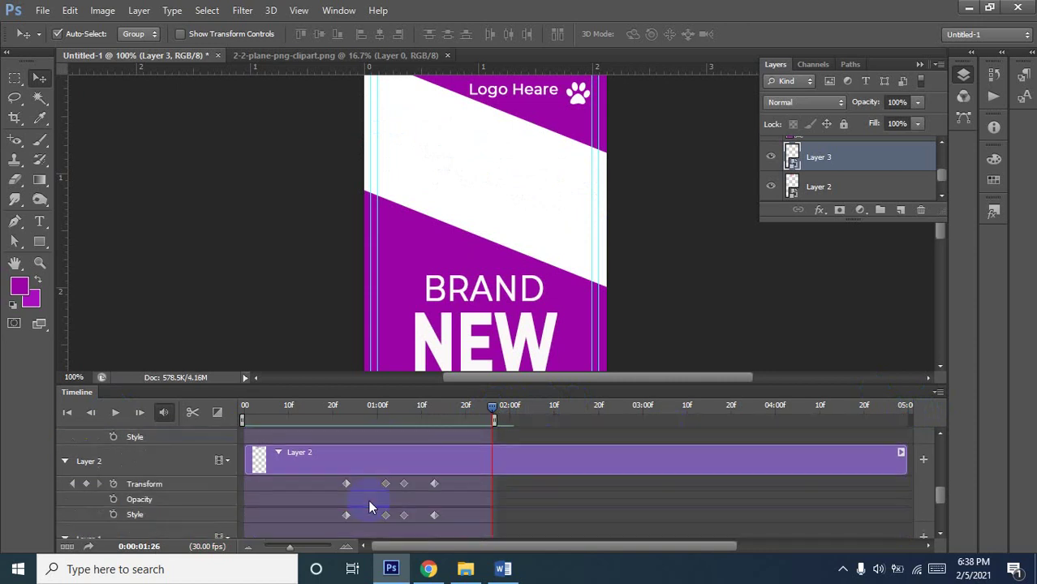
{"action": "scroll", "coordinate": [373, 496], "scroll_direction": "up", "scroll_amount": 2}
{"action": "scroll", "coordinate": [375, 491], "scroll_direction": "up", "scroll_amount": 3}
{"action": "scroll", "coordinate": [376, 487], "scroll_direction": "up", "scroll_amount": 3}
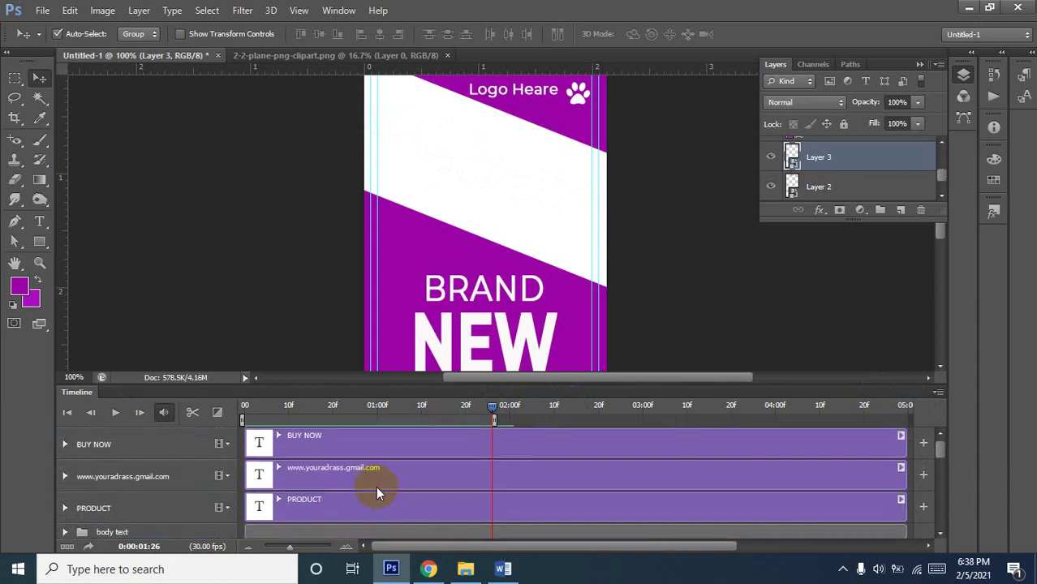
{"action": "left_click", "coordinate": [356, 441]}
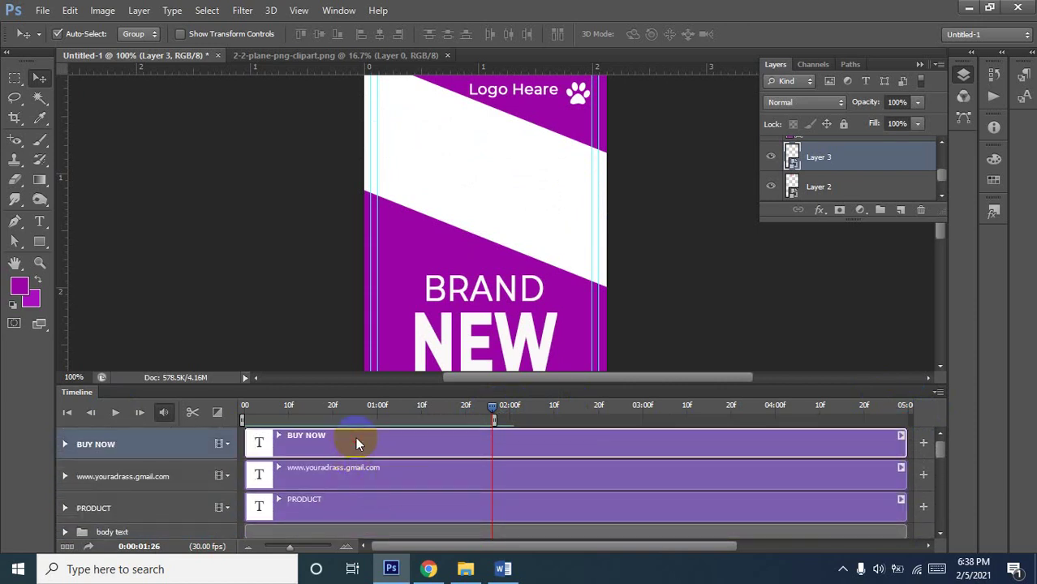
{"action": "left_click", "coordinate": [360, 479]}
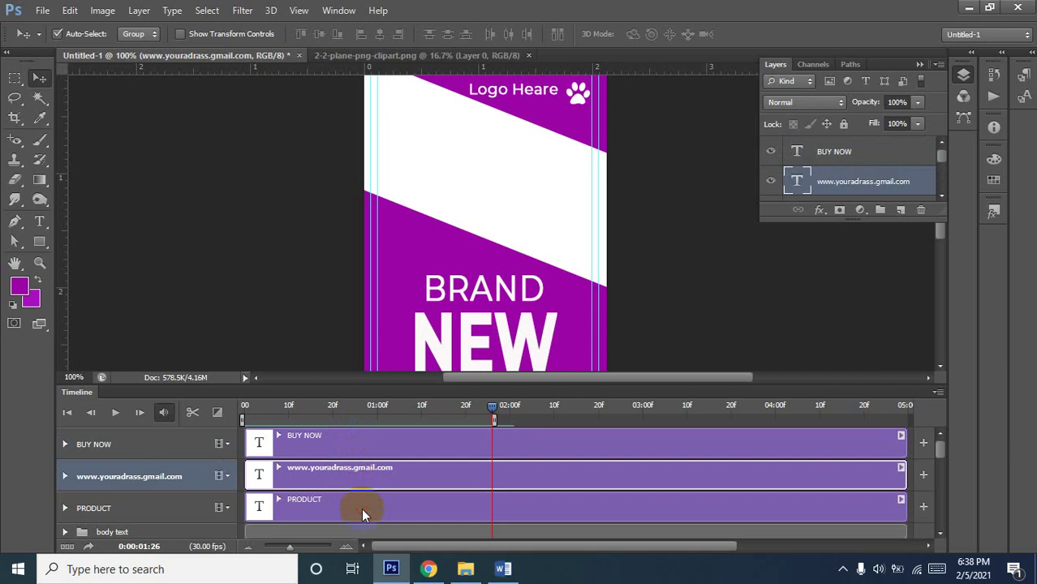
{"action": "left_click", "coordinate": [363, 511]}
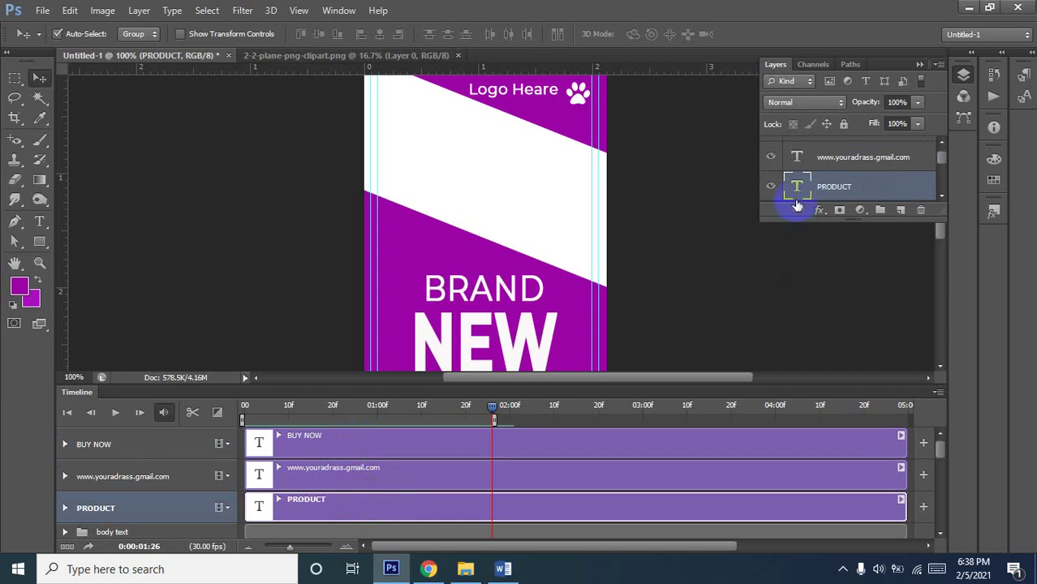
{"action": "scroll", "coordinate": [848, 150], "scroll_direction": "down", "scroll_amount": 1}
{"action": "scroll", "coordinate": [849, 154], "scroll_direction": "down", "scroll_amount": 1}
{"action": "scroll", "coordinate": [847, 154], "scroll_direction": "up", "scroll_amount": 1}
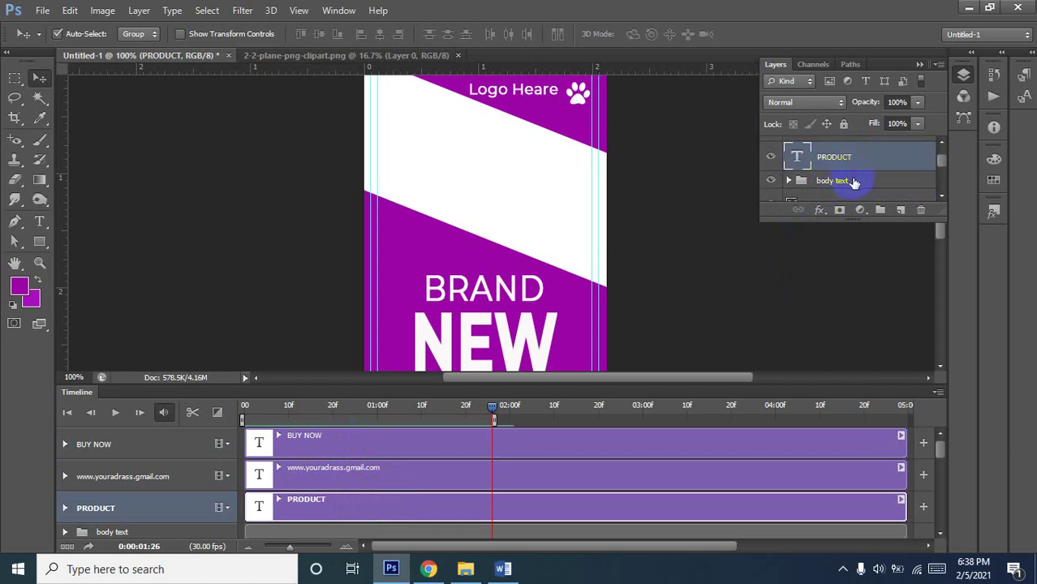
{"action": "scroll", "coordinate": [854, 180], "scroll_direction": "up", "scroll_amount": 1}
{"action": "scroll", "coordinate": [852, 170], "scroll_direction": "up", "scroll_amount": 1}
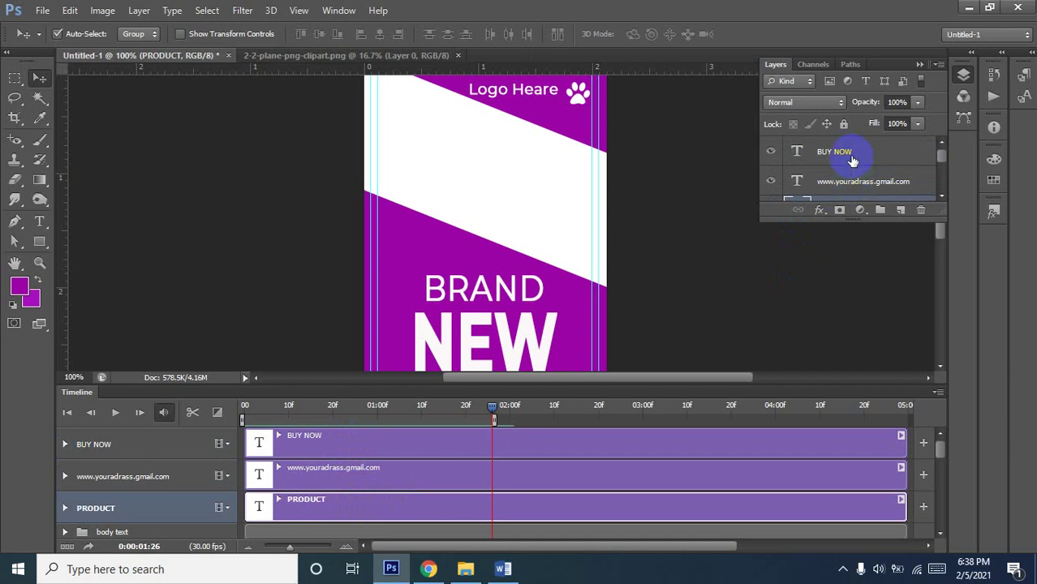
{"action": "scroll", "coordinate": [852, 160], "scroll_direction": "down", "scroll_amount": 2}
{"action": "double_click", "coordinate": [824, 176]}
{"action": "left_click", "coordinate": [788, 176]}
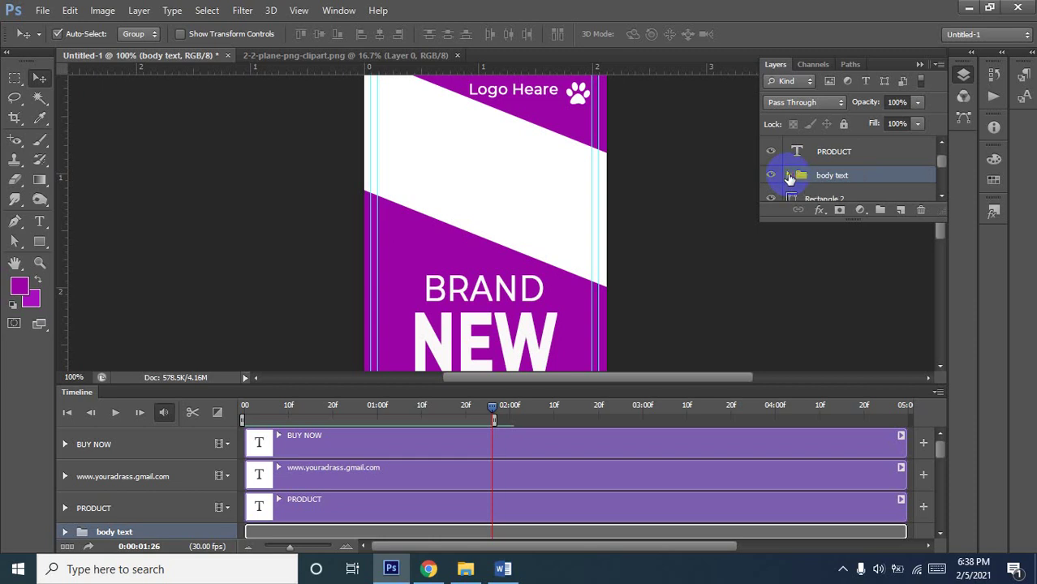
{"action": "scroll", "coordinate": [843, 172], "scroll_direction": "down", "scroll_amount": 1}
{"action": "scroll", "coordinate": [861, 172], "scroll_direction": "up", "scroll_amount": 1}
{"action": "scroll", "coordinate": [840, 175], "scroll_direction": "up", "scroll_amount": 2}
{"action": "scroll", "coordinate": [840, 176], "scroll_direction": "down", "scroll_amount": 1}
{"action": "scroll", "coordinate": [839, 175], "scroll_direction": "down", "scroll_amount": 1}
{"action": "scroll", "coordinate": [860, 165], "scroll_direction": "up", "scroll_amount": 1}
{"action": "scroll", "coordinate": [860, 164], "scroll_direction": "up", "scroll_amount": 1}
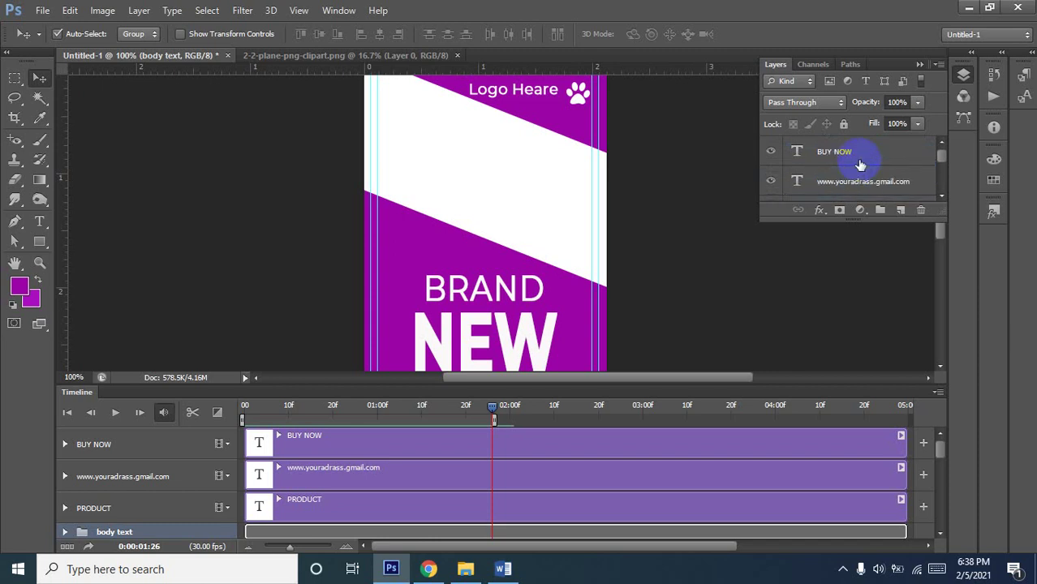
{"action": "scroll", "coordinate": [860, 165], "scroll_direction": "down", "scroll_amount": 2}
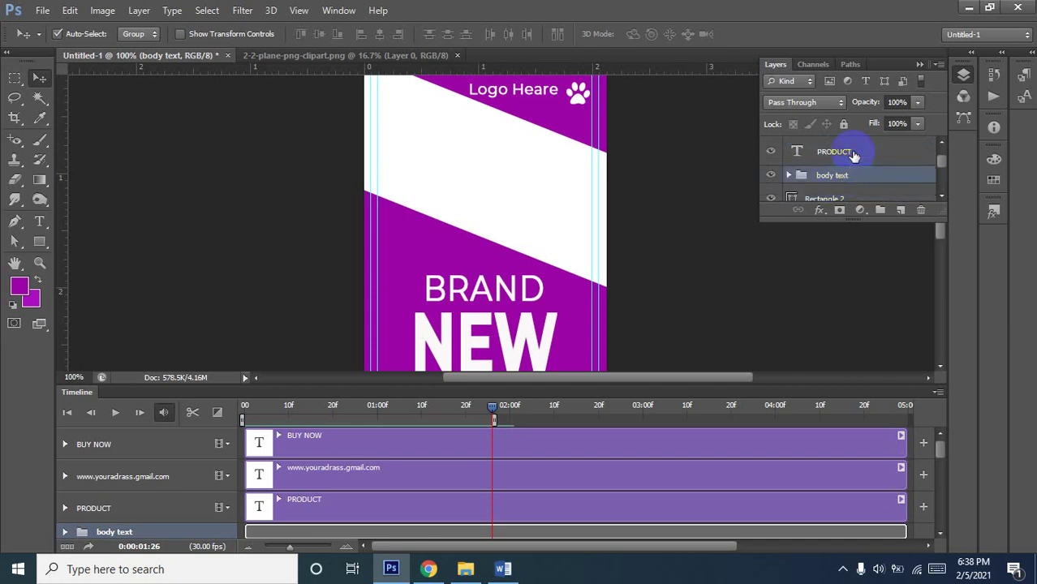
{"action": "left_click", "coordinate": [853, 155]}
{"action": "scroll", "coordinate": [854, 154], "scroll_direction": "up", "scroll_amount": 2}
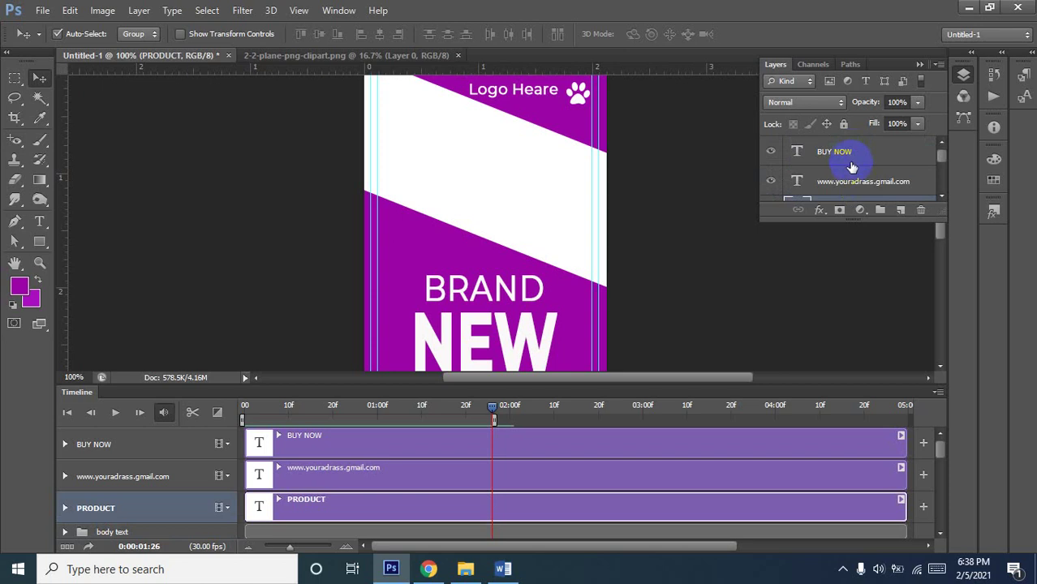
{"action": "left_click", "coordinate": [852, 185], "text": "shift"}
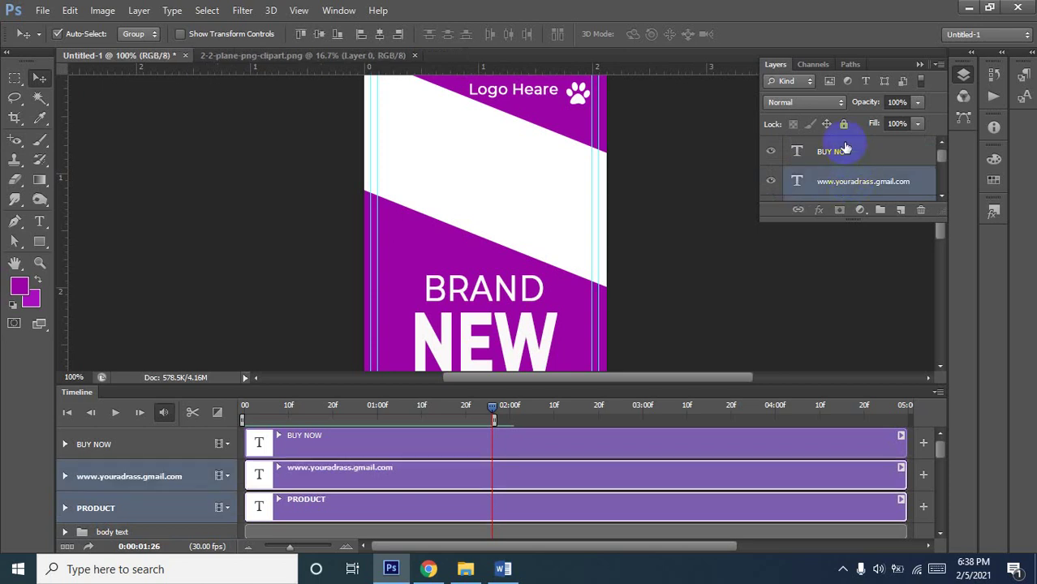
{"action": "left_click", "coordinate": [844, 151], "text": "shift"}
{"action": "scroll", "coordinate": [847, 173], "scroll_direction": "down", "scroll_amount": 1}
{"action": "scroll", "coordinate": [847, 167], "scroll_direction": "down", "scroll_amount": 1}
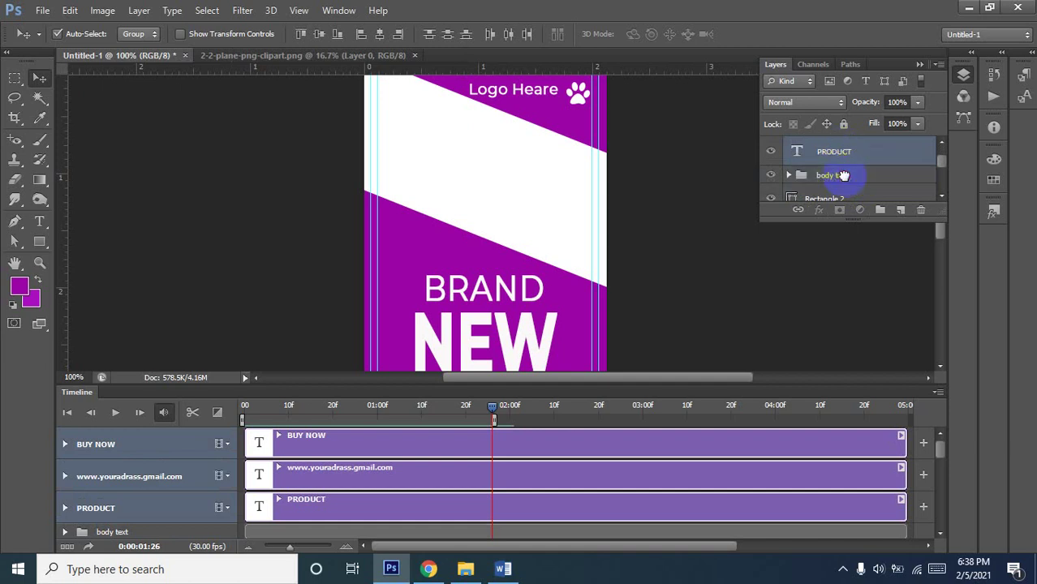
{"action": "left_click", "coordinate": [845, 174]}
{"action": "scroll", "coordinate": [847, 182], "scroll_direction": "down", "scroll_amount": 1}
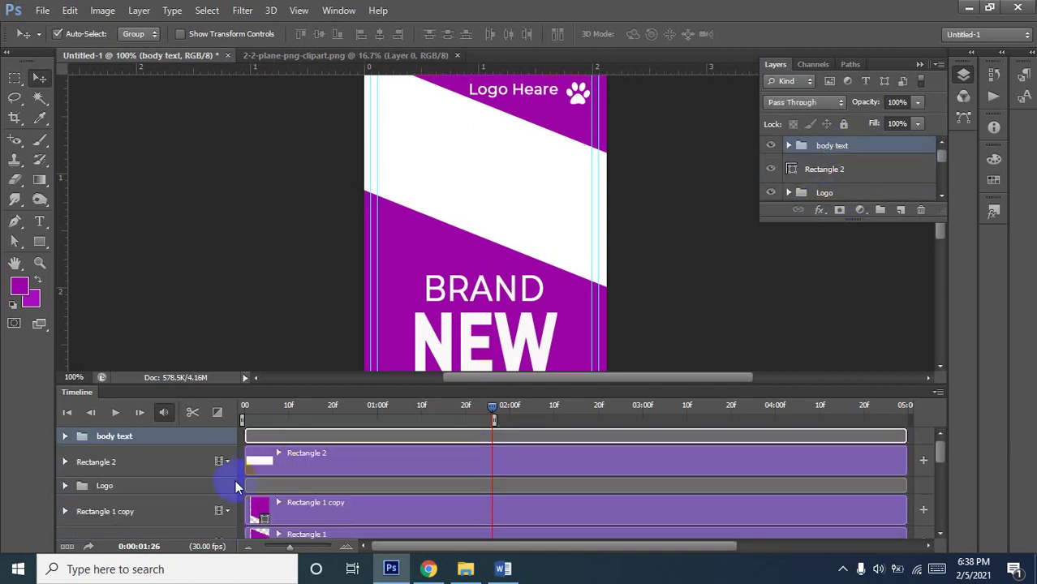
Expand the body text group and trim the NEW, BRAND and BUY NOW clips to end at 00:13
{"action": "left_click", "coordinate": [64, 436]}
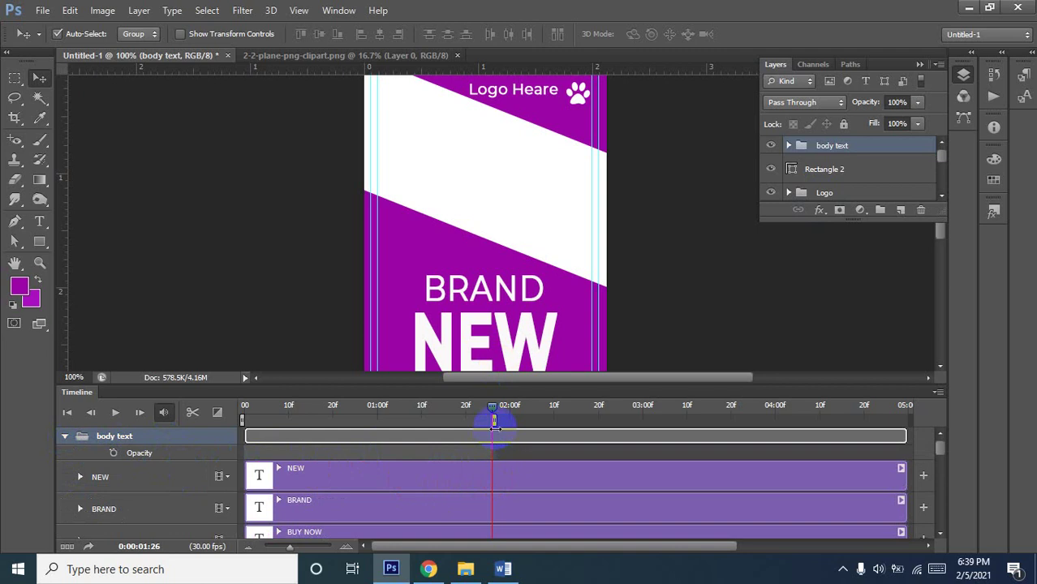
{"action": "scroll", "coordinate": [337, 476], "scroll_direction": "down", "scroll_amount": 1}
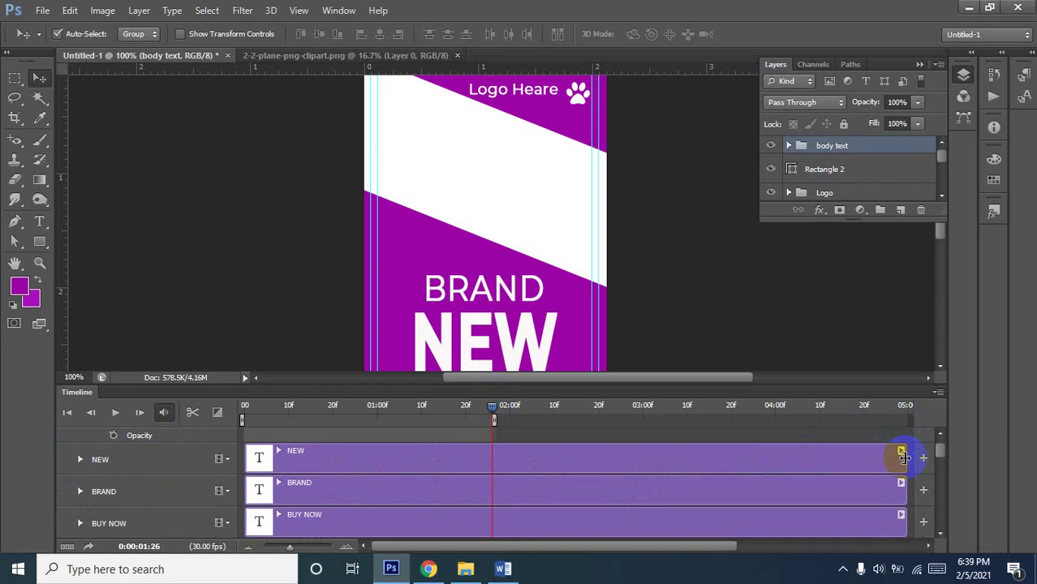
{"action": "mouse_move", "coordinate": [903, 458]}
{"action": "left_mouse_down"}
{"action": "mouse_move", "coordinate": [579, 474]}
{"action": "mouse_move", "coordinate": [887, 476]}
{"action": "left_mouse_up"}
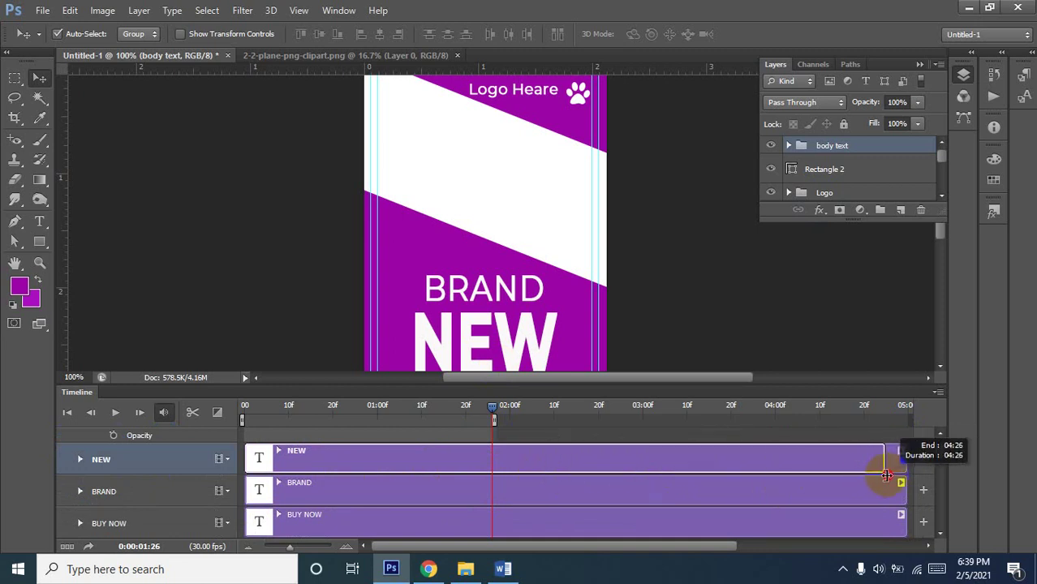
{"action": "left_click_drag", "start_coordinate": [887, 475], "coordinate": [297, 469]}
{"action": "left_click_drag", "start_coordinate": [902, 487], "coordinate": [300, 492]}
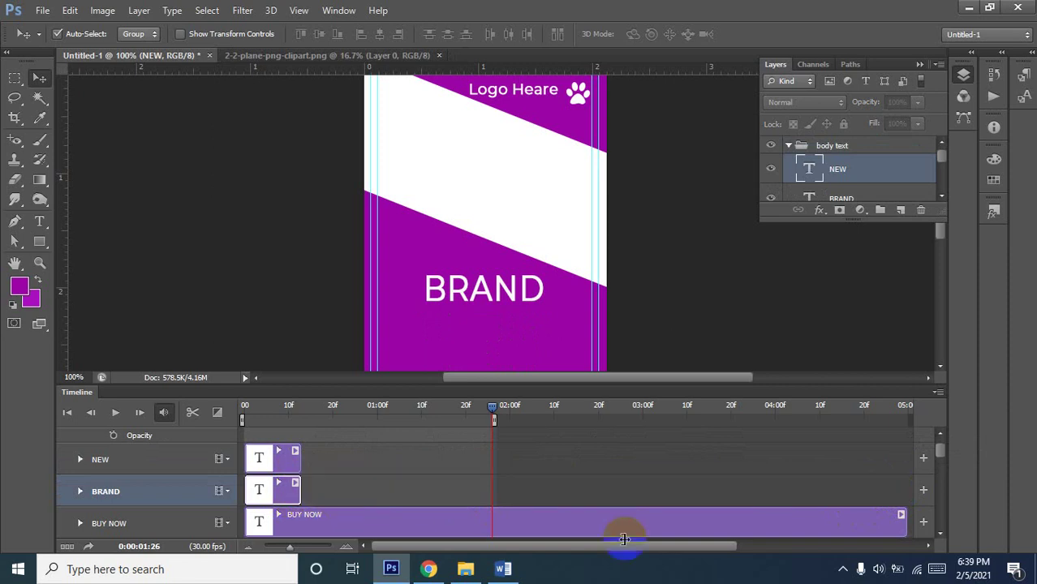
{"action": "mouse_move", "coordinate": [903, 524]}
{"action": "left_mouse_down"}
{"action": "mouse_move", "coordinate": [428, 536]}
{"action": "mouse_move", "coordinate": [336, 504]}
{"action": "mouse_move", "coordinate": [294, 505]}
{"action": "left_mouse_up"}
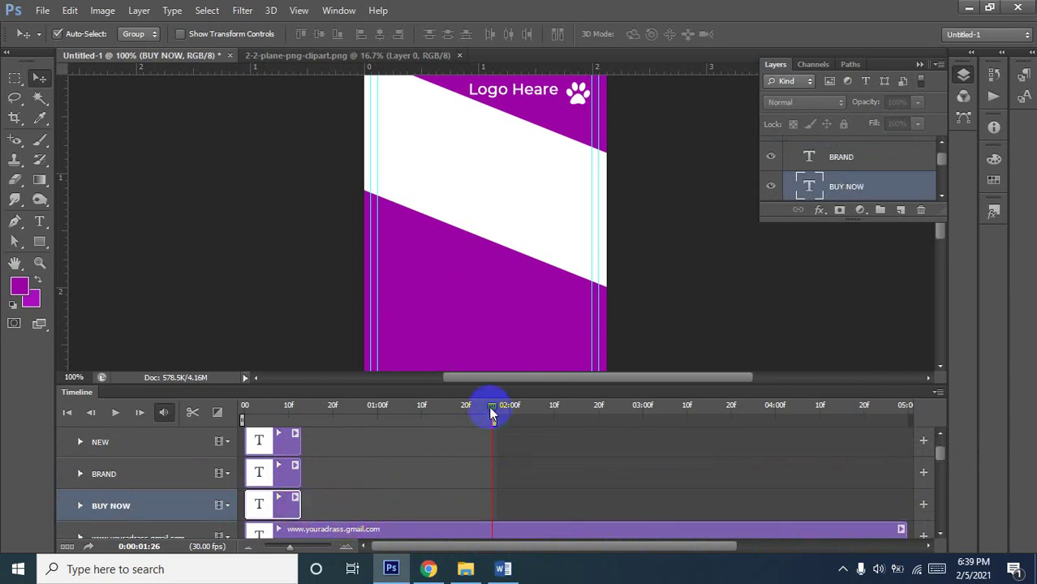
Scrub to about 00:04–00:12 and zoom out to see the watch above BRAND NEW PRODUCT
{"action": "left_click", "coordinate": [297, 420]}
{"action": "mouse_move", "coordinate": [247, 412]}
{"action": "left_mouse_down"}
{"action": "mouse_move", "coordinate": [304, 414]}
{"action": "mouse_move", "coordinate": [201, 412]}
{"action": "mouse_move", "coordinate": [308, 412]}
{"action": "mouse_move", "coordinate": [320, 399]}
{"action": "mouse_move", "coordinate": [299, 411]}
{"action": "left_mouse_up"}
{"action": "scroll", "coordinate": [363, 472], "scroll_direction": "up", "scroll_amount": 1}
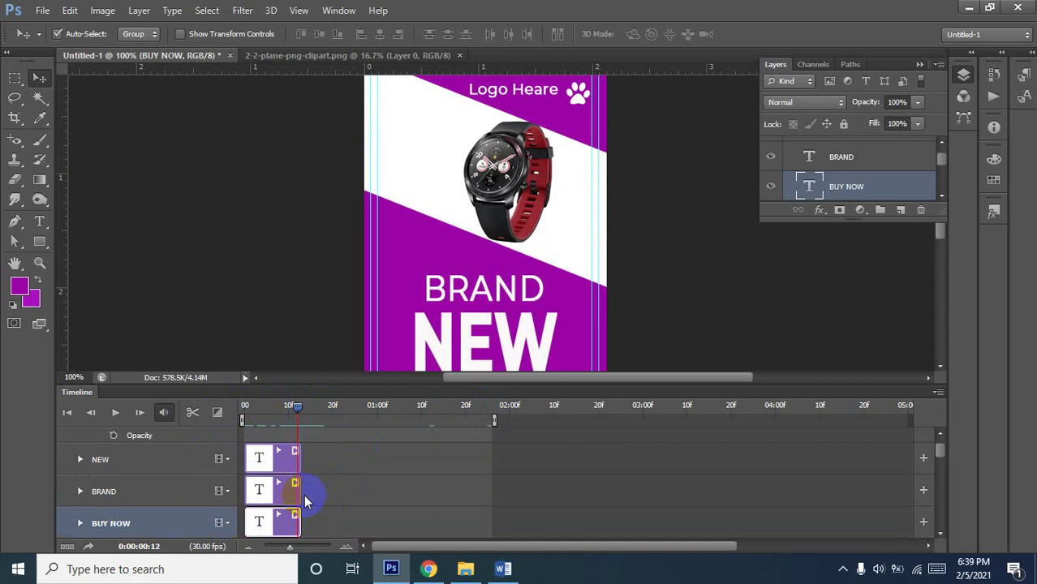
{"action": "left_click", "coordinate": [290, 469]}
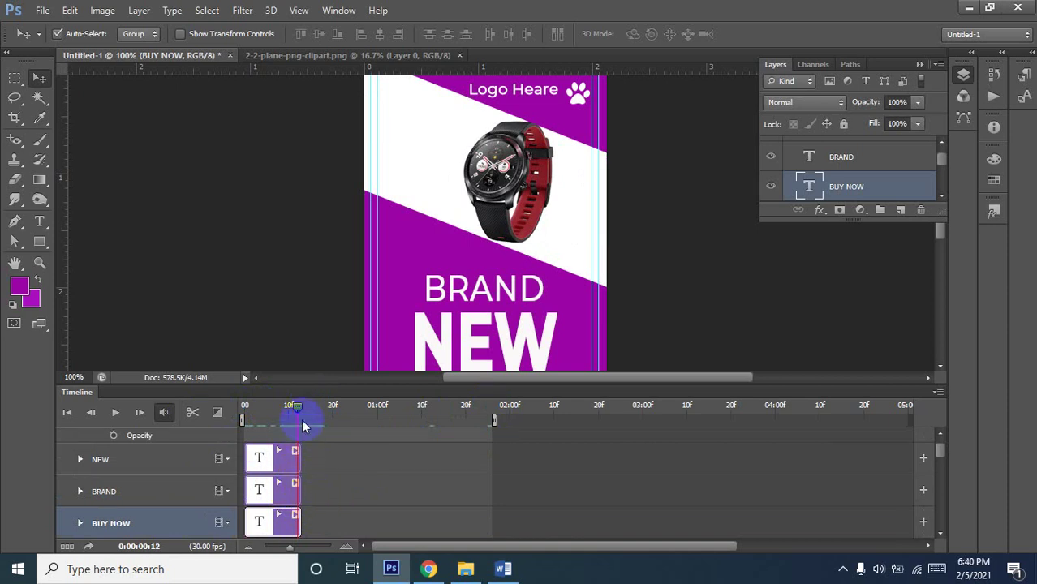
{"action": "left_click", "coordinate": [299, 482]}
{"action": "left_click", "coordinate": [137, 523]}
{"action": "left_click", "coordinate": [485, 302]}
{"action": "scroll", "coordinate": [485, 302], "scroll_direction": "down", "scroll_amount": 3}
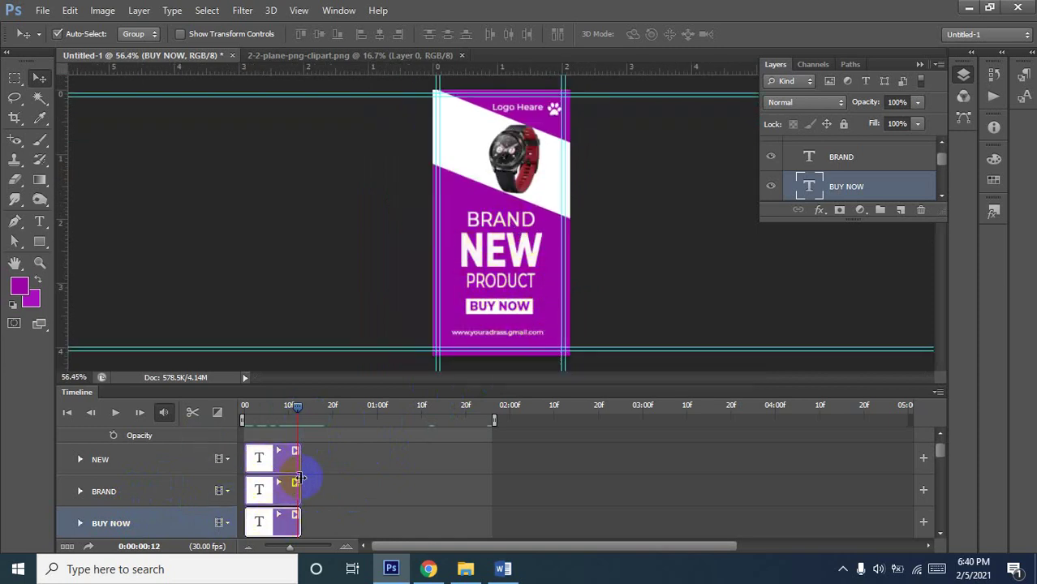
{"action": "scroll", "coordinate": [321, 457], "scroll_direction": "up", "scroll_amount": 1}
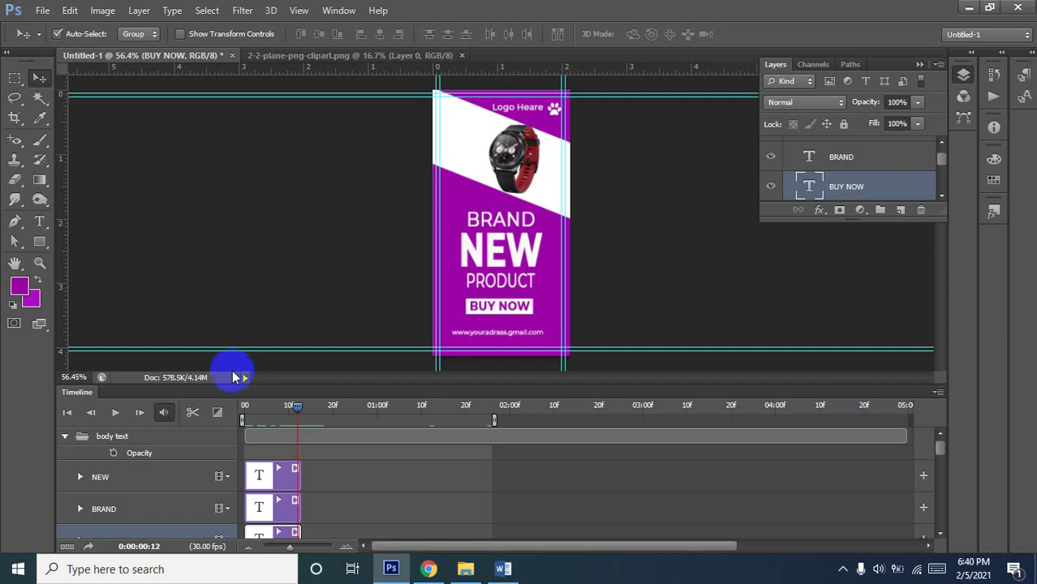
Open the super-sale PNG logo image
{"action": "double_click", "coordinate": [405, 300]}
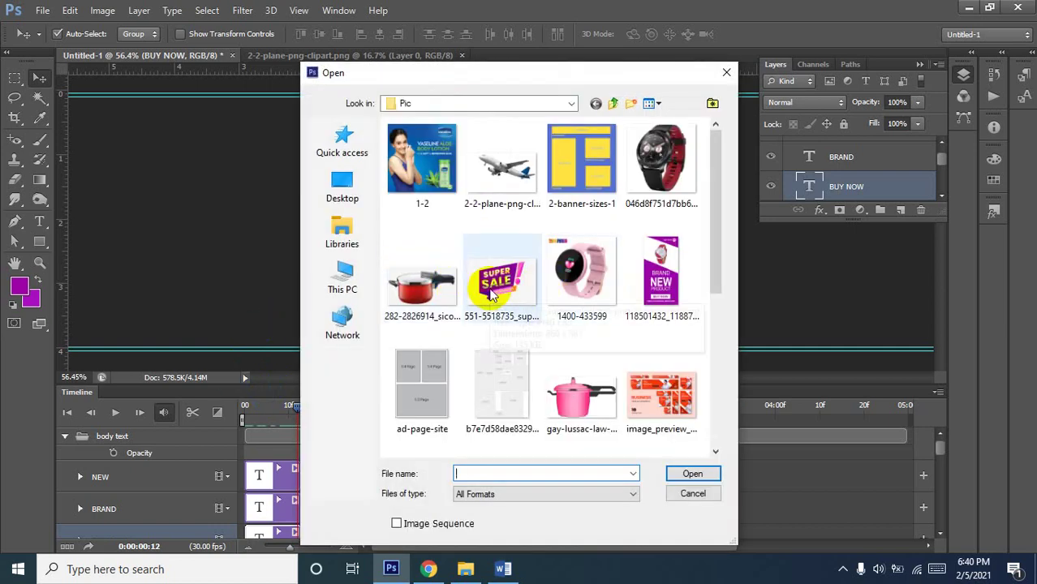
{"action": "left_click", "coordinate": [517, 291]}
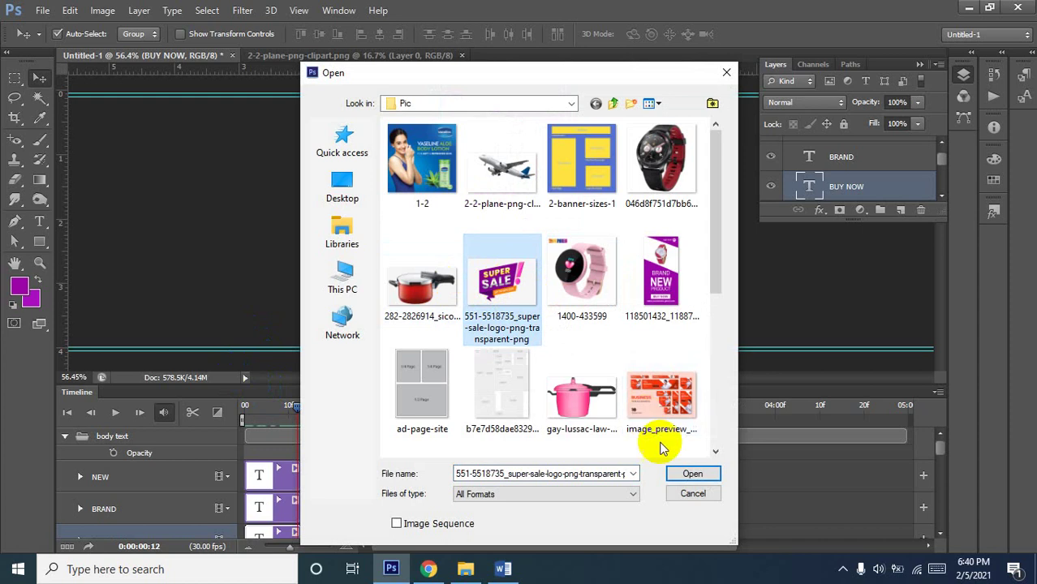
{"action": "left_click", "coordinate": [693, 474]}
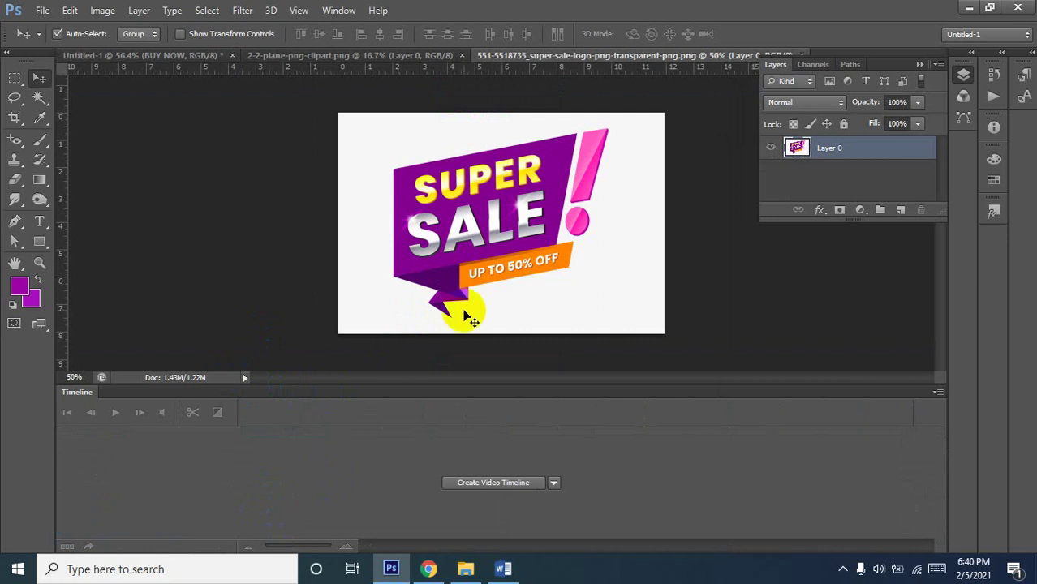
Delete the logo's white background using the Magic Wand, then deselect
{"action": "left_click", "coordinate": [119, 167]}
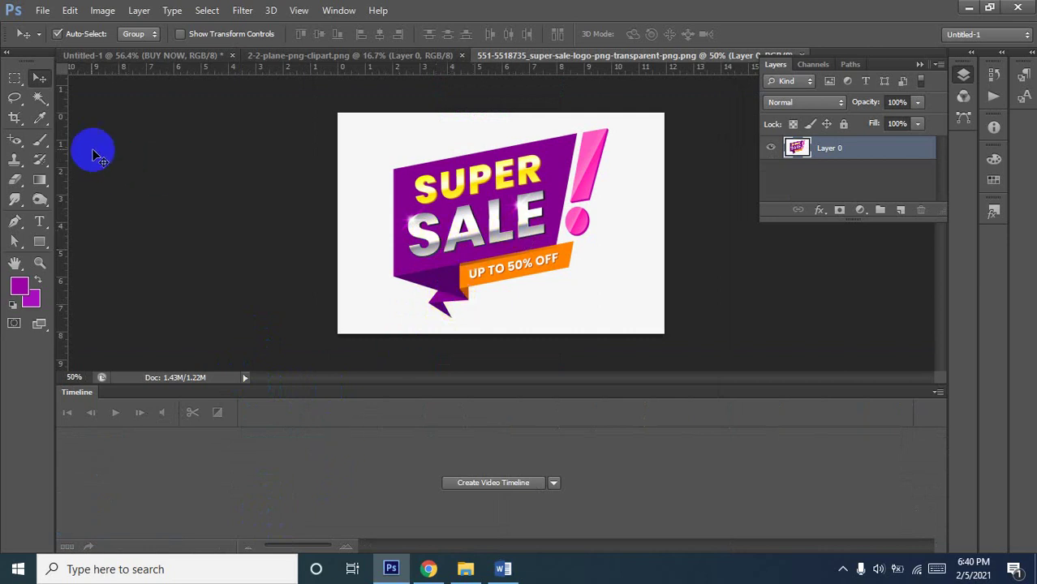
{"action": "left_click", "coordinate": [39, 98]}
{"action": "left_click", "coordinate": [377, 143]}
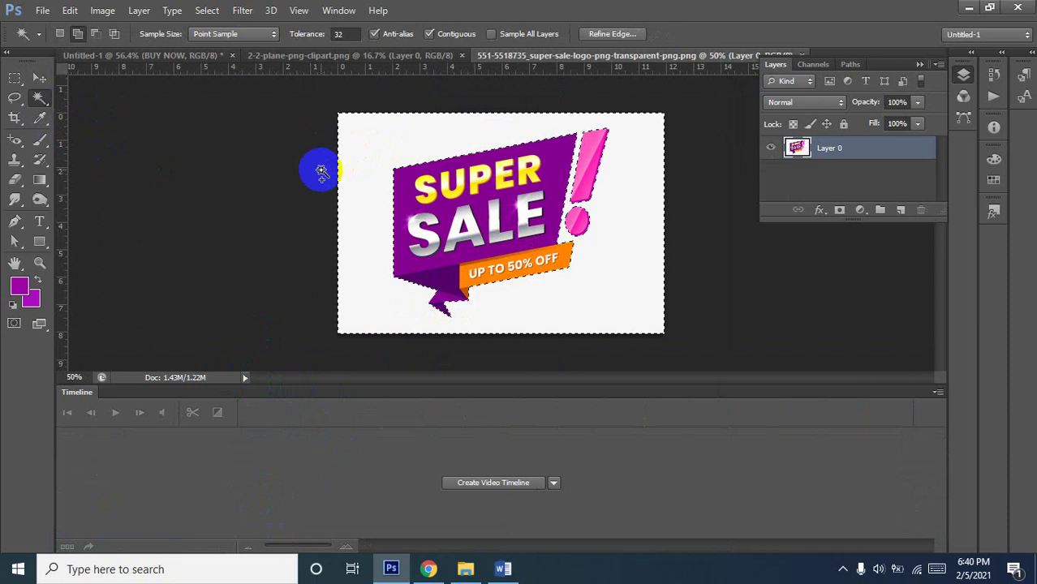
{"action": "key", "text": "Delete"}
{"action": "key", "text": "ctrl+d"}
{"action": "left_click", "coordinate": [40, 81]}
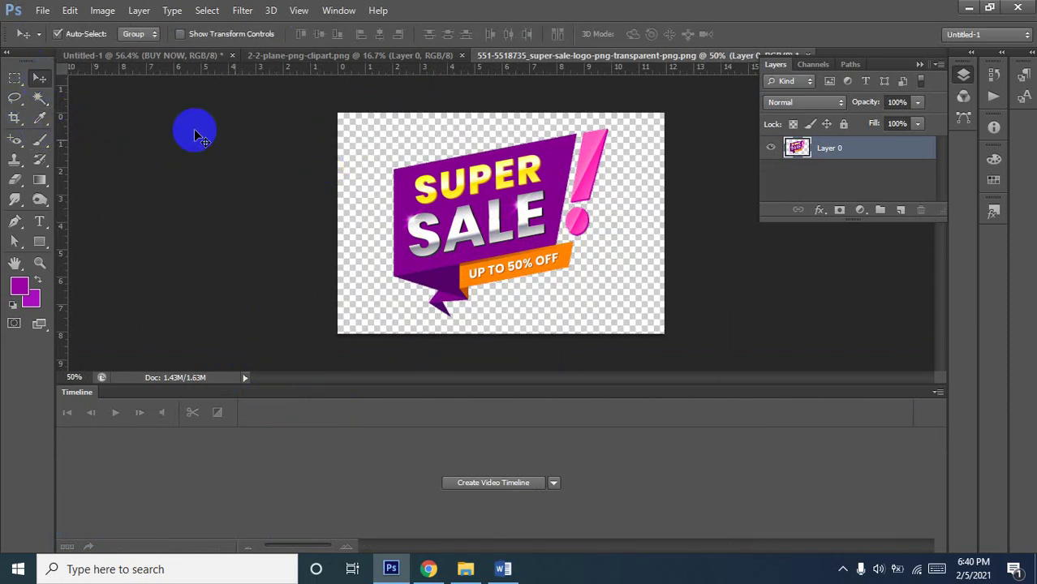
Drag the Super Sale logo onto the banner and nudge the body text group
{"action": "left_click_drag", "start_coordinate": [459, 212], "coordinate": [132, 58]}
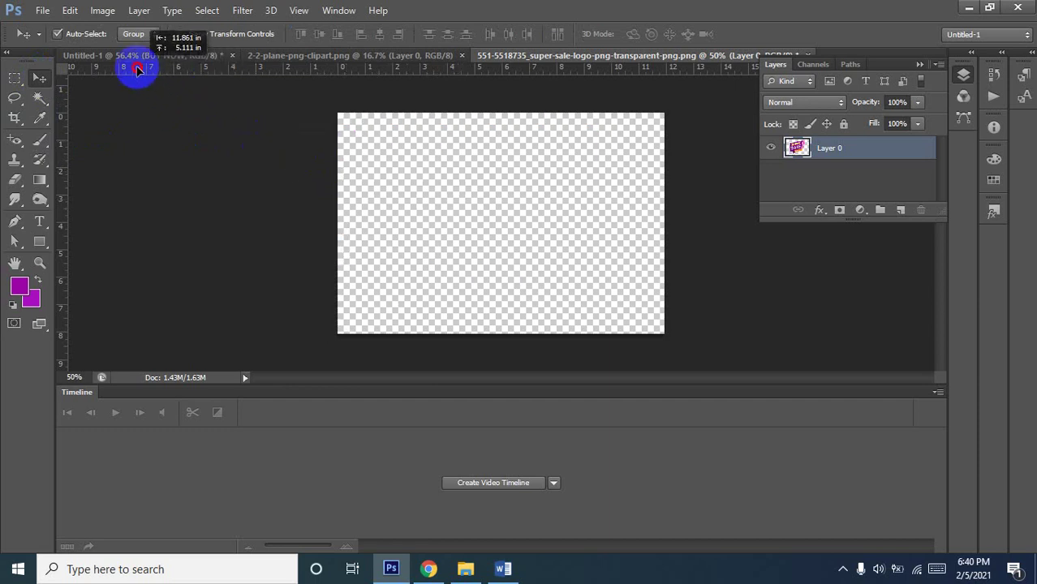
{"action": "left_click_drag", "start_coordinate": [132, 59], "coordinate": [485, 256]}
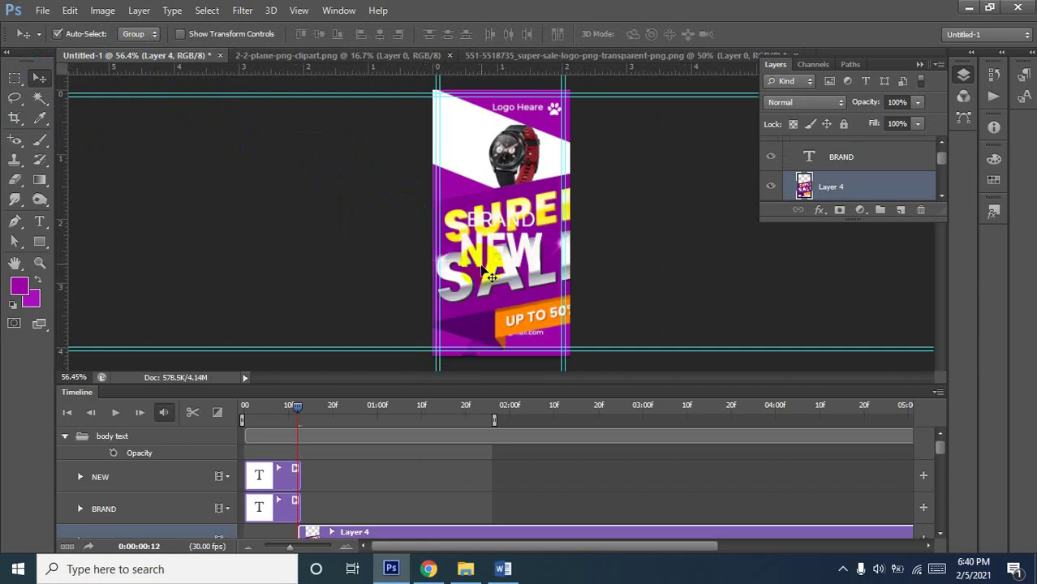
{"action": "left_click_drag", "start_coordinate": [500, 269], "coordinate": [495, 265]}
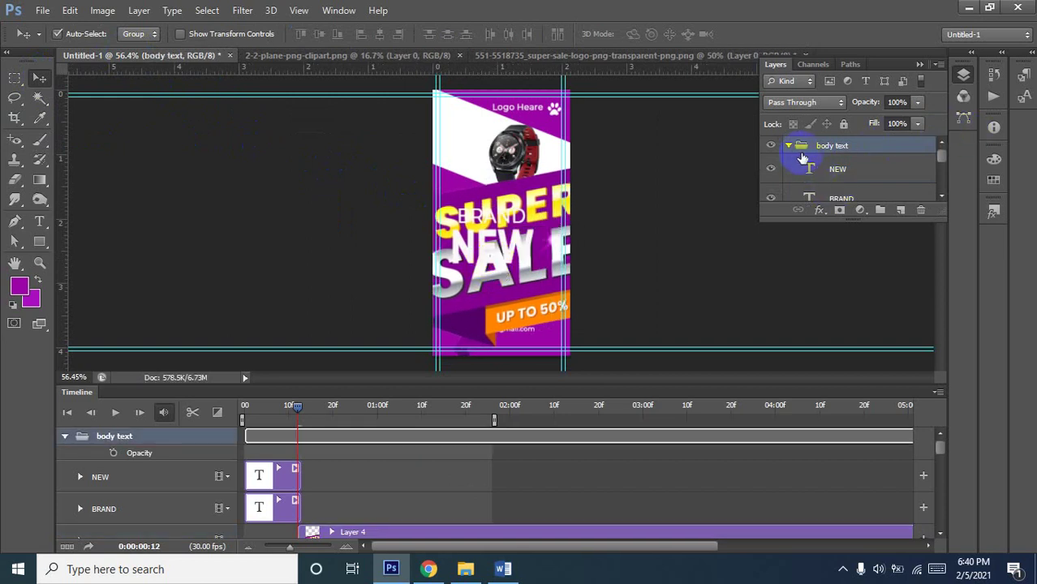
Select the body text group in the Layers panel and browse the layer stack
{"action": "left_click_drag", "start_coordinate": [831, 146], "coordinate": [835, 148]}
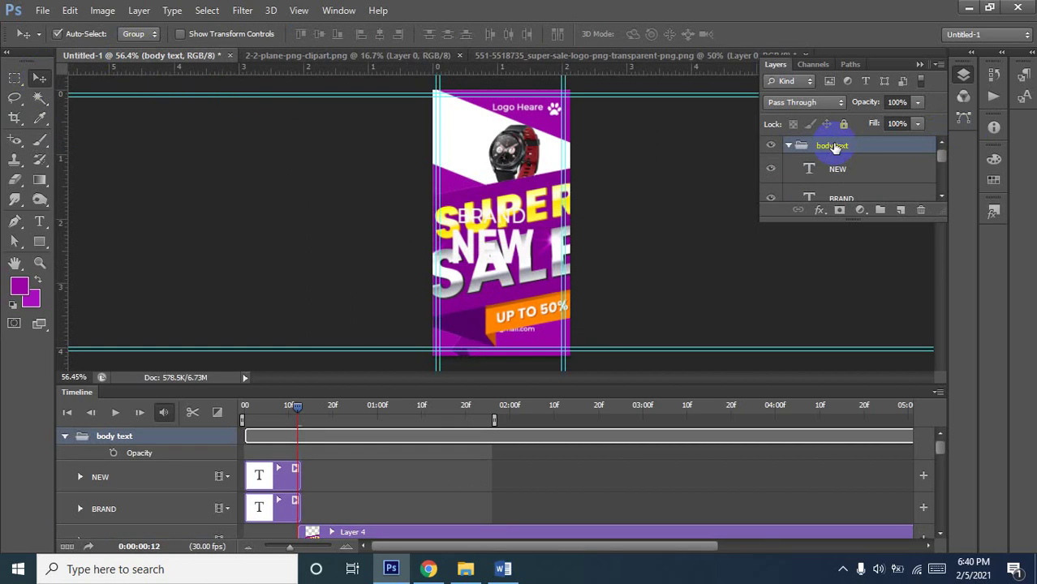
{"action": "scroll", "coordinate": [849, 146], "scroll_direction": "down", "scroll_amount": 2}
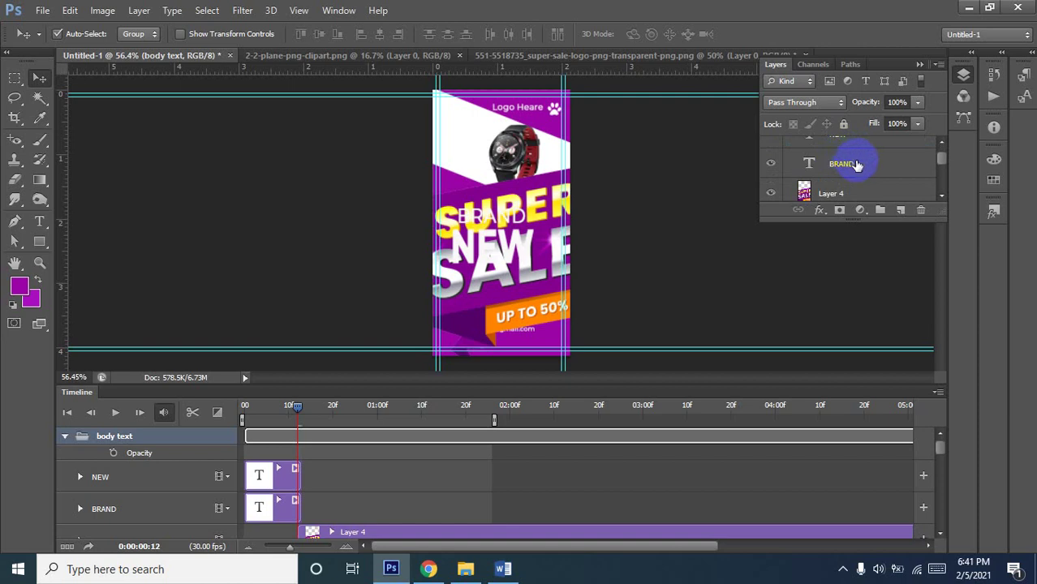
{"action": "scroll", "coordinate": [857, 165], "scroll_direction": "down", "scroll_amount": 1}
{"action": "scroll", "coordinate": [857, 165], "scroll_direction": "up", "scroll_amount": 2}
{"action": "scroll", "coordinate": [858, 166], "scroll_direction": "up", "scroll_amount": 1}
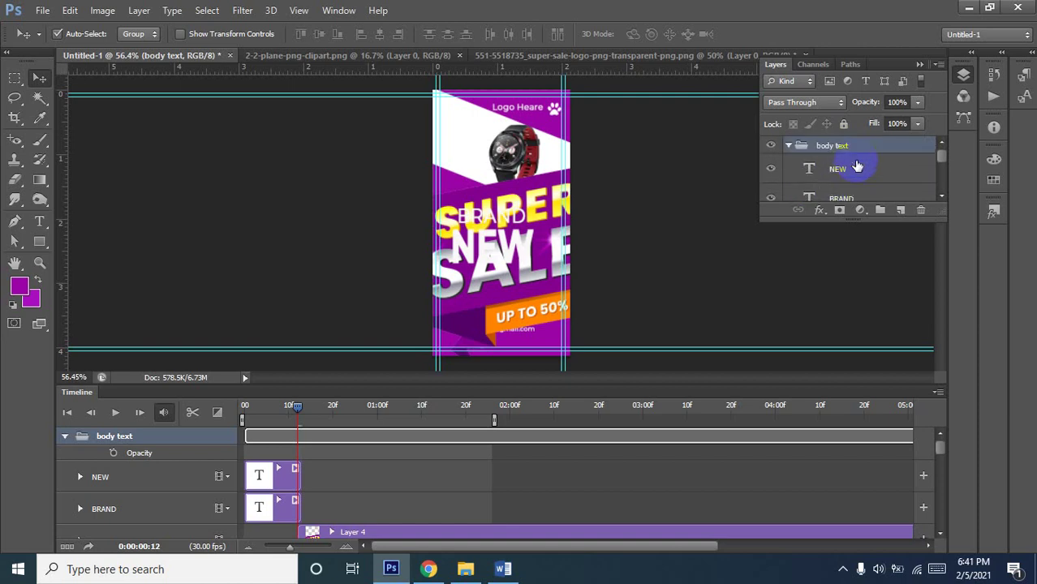
{"action": "scroll", "coordinate": [857, 167], "scroll_direction": "down", "scroll_amount": 2}
{"action": "scroll", "coordinate": [857, 166], "scroll_direction": "down", "scroll_amount": 1}
{"action": "scroll", "coordinate": [857, 167], "scroll_direction": "down", "scroll_amount": 1}
{"action": "scroll", "coordinate": [857, 166], "scroll_direction": "down", "scroll_amount": 1}
{"action": "scroll", "coordinate": [870, 154], "scroll_direction": "down", "scroll_amount": 1}
{"action": "scroll", "coordinate": [870, 153], "scroll_direction": "up", "scroll_amount": 1}
{"action": "scroll", "coordinate": [872, 151], "scroll_direction": "up", "scroll_amount": 1}
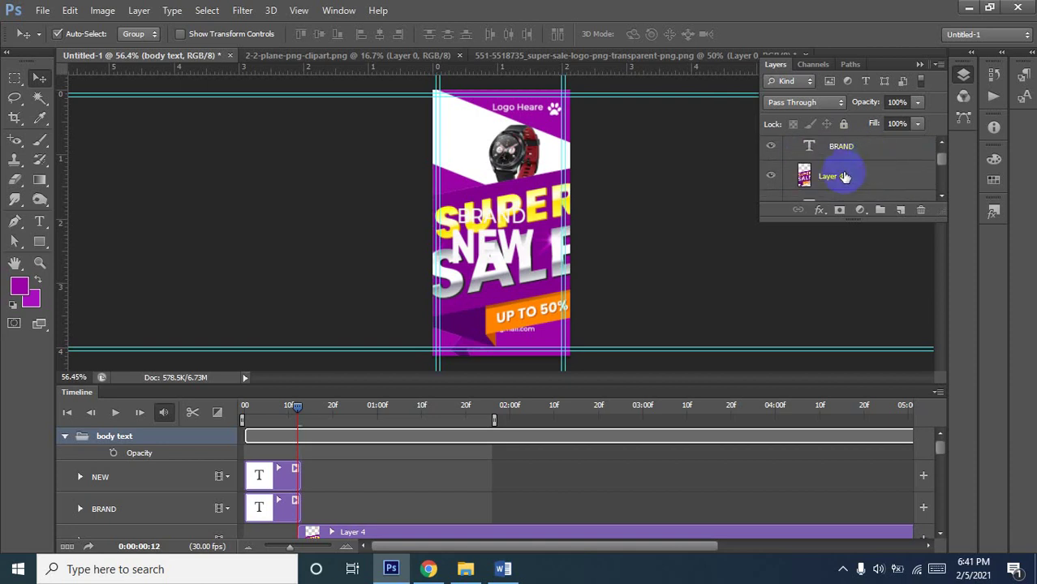
{"action": "scroll", "coordinate": [844, 177], "scroll_direction": "up", "scroll_amount": 2}
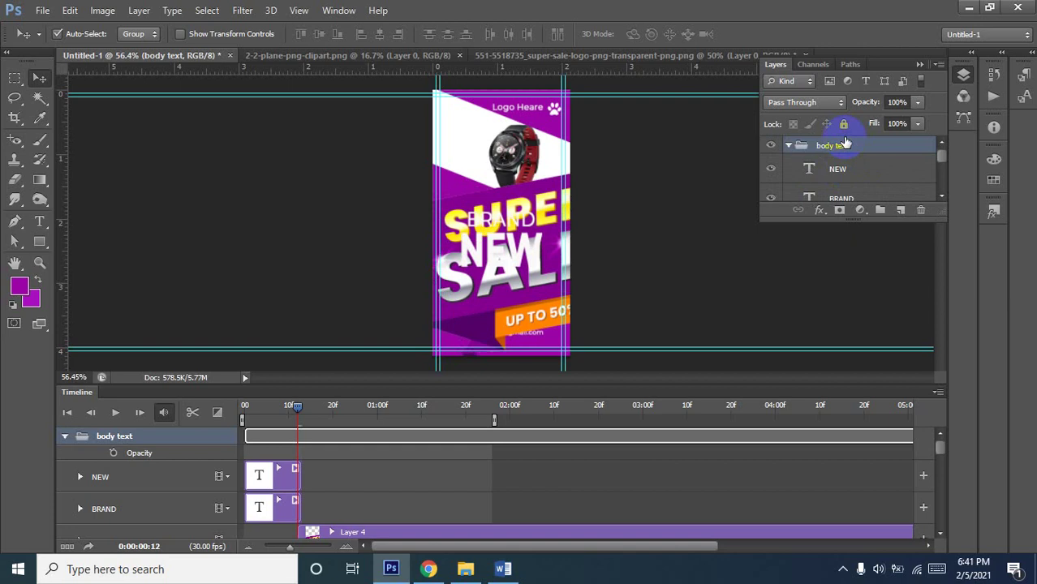
Nudge the body text group slightly down-right on the banner
{"action": "left_click_drag", "start_coordinate": [509, 270], "coordinate": [496, 270]}
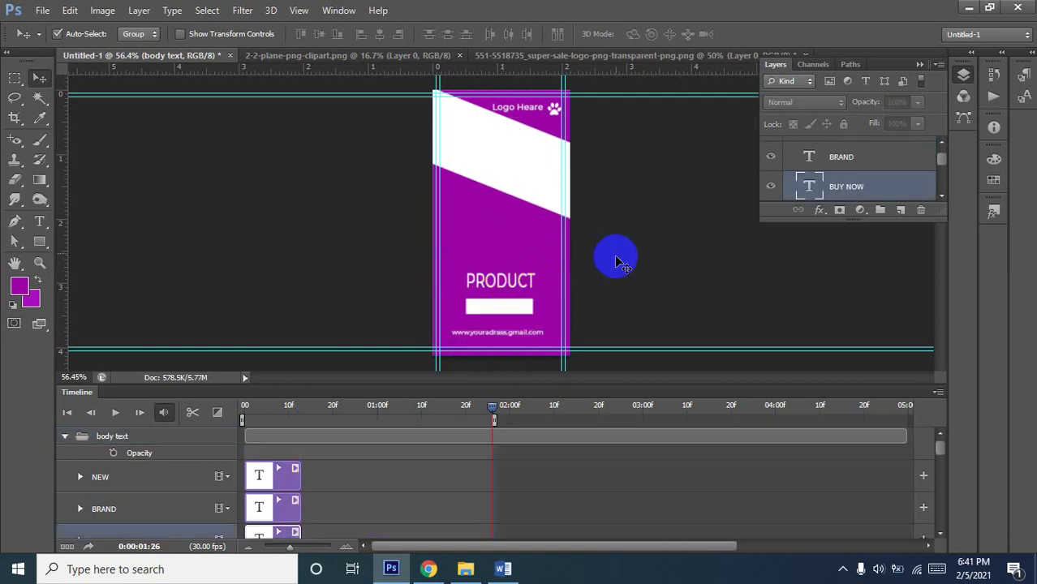
{"action": "left_click", "coordinate": [538, 261]}
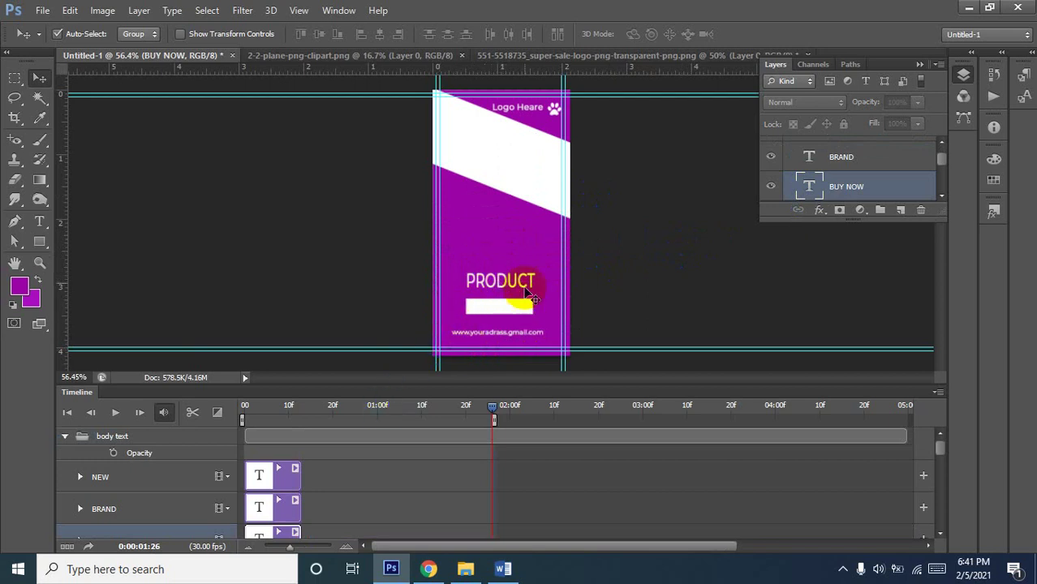
{"action": "scroll", "coordinate": [310, 479], "scroll_direction": "down", "scroll_amount": 2}
{"action": "scroll", "coordinate": [311, 477], "scroll_direction": "down", "scroll_amount": 1}
{"action": "scroll", "coordinate": [325, 475], "scroll_direction": "down", "scroll_amount": 1}
{"action": "scroll", "coordinate": [325, 469], "scroll_direction": "down", "scroll_amount": 1}
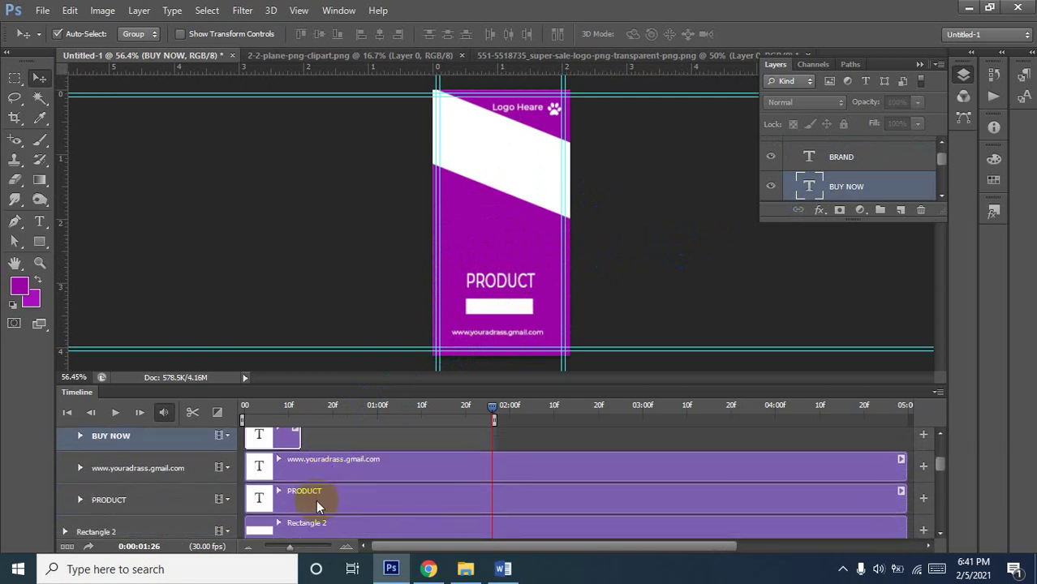
{"action": "scroll", "coordinate": [314, 489], "scroll_direction": "down", "scroll_amount": 1}
Trim the PRODUCT clip to end at 00:13
{"action": "left_click", "coordinate": [338, 470]}
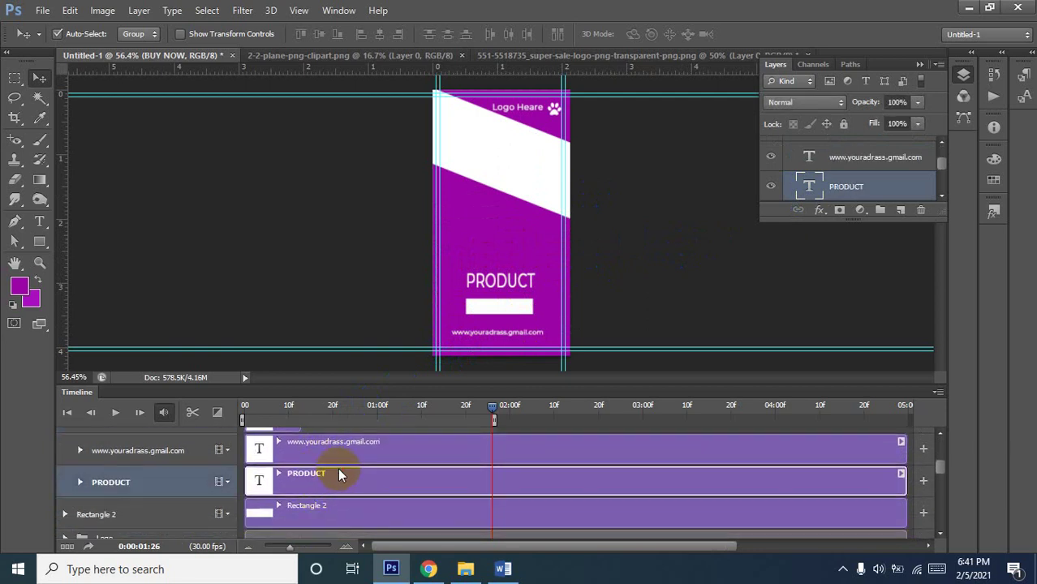
{"action": "mouse_move", "coordinate": [903, 481]}
{"action": "left_mouse_down"}
{"action": "mouse_move", "coordinate": [289, 491]}
{"action": "mouse_move", "coordinate": [299, 494]}
{"action": "left_mouse_up"}
{"action": "scroll", "coordinate": [323, 461], "scroll_direction": "up", "scroll_amount": 2}
{"action": "scroll", "coordinate": [322, 461], "scroll_direction": "up", "scroll_amount": 1}
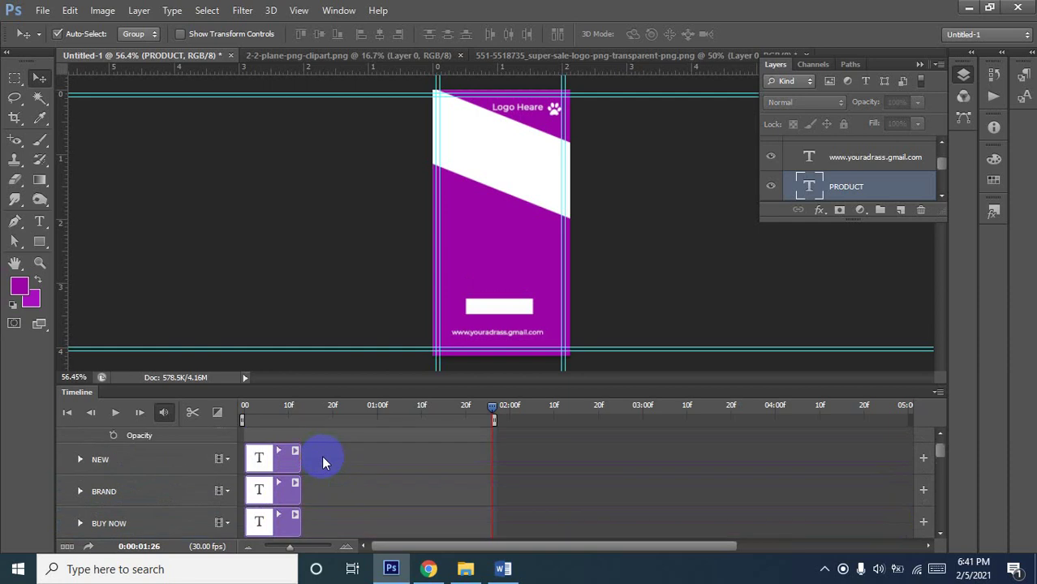
{"action": "scroll", "coordinate": [322, 461], "scroll_direction": "down", "scroll_amount": 1}
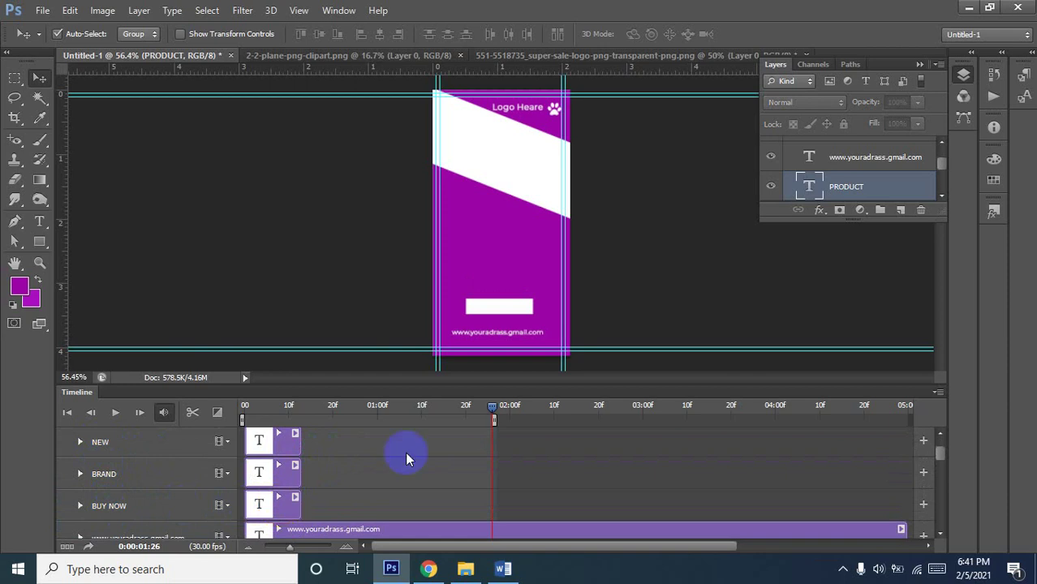
{"action": "scroll", "coordinate": [840, 186], "scroll_direction": "up", "scroll_amount": 1}
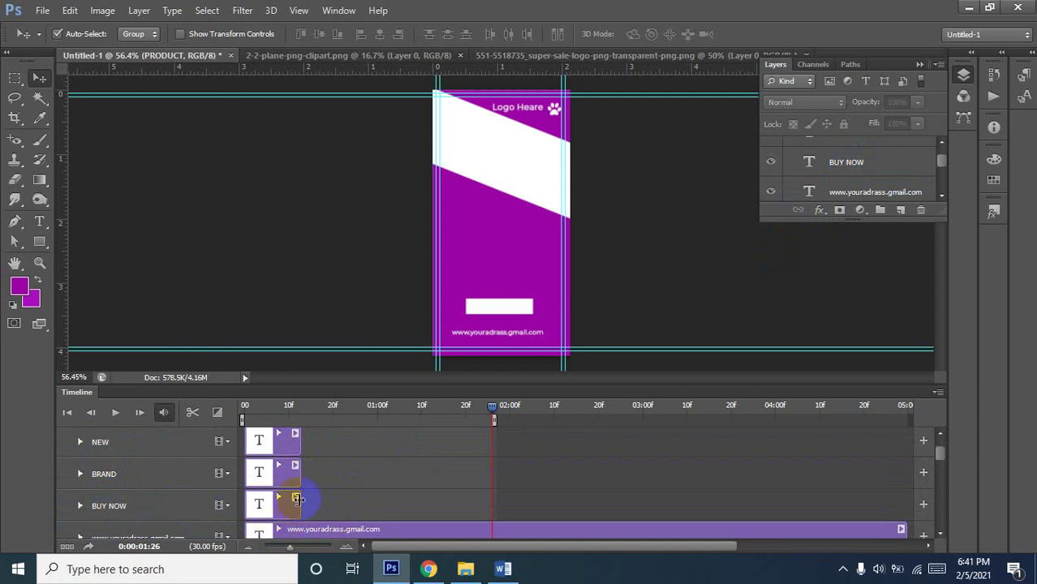
{"action": "scroll", "coordinate": [316, 497], "scroll_direction": "down", "scroll_amount": 1}
{"action": "scroll", "coordinate": [324, 497], "scroll_direction": "down", "scroll_amount": 1}
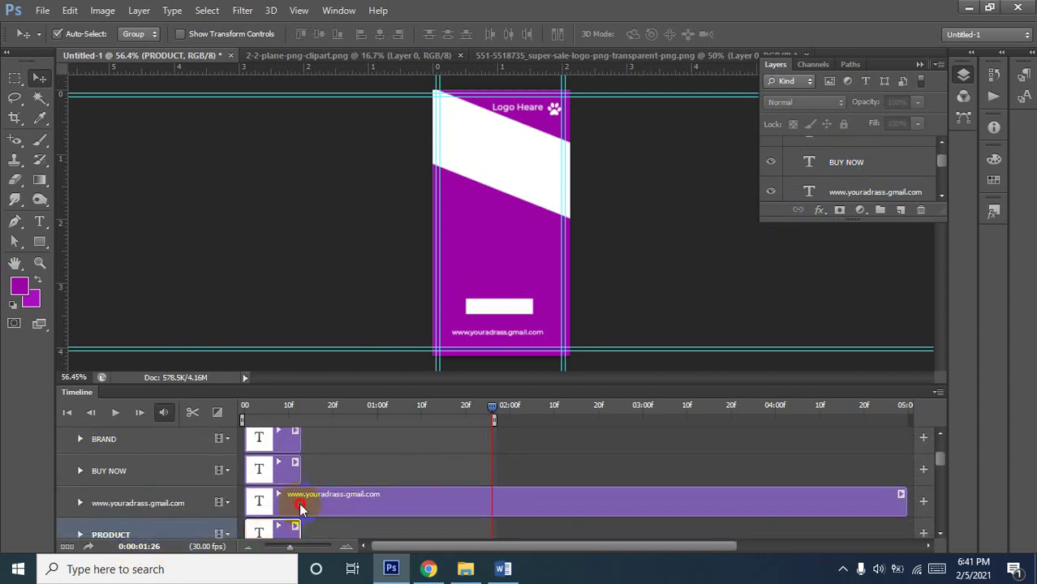
Place the PRODUCT clip after BUY NOW and drop a text clip onto the Rectangle 2 track
{"action": "left_click_drag", "start_coordinate": [285, 533], "coordinate": [342, 461]}
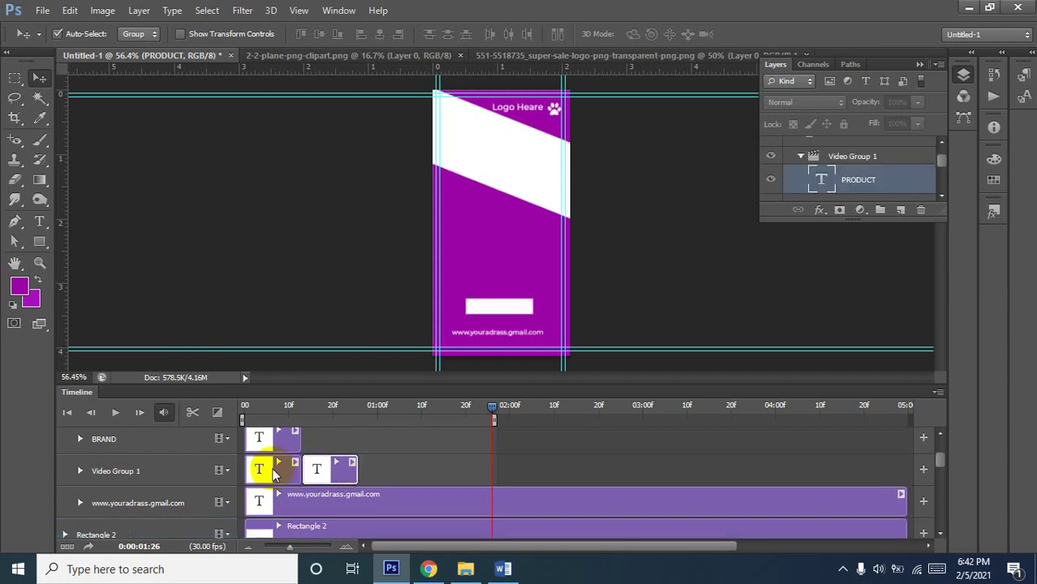
{"action": "left_click", "coordinate": [274, 475]}
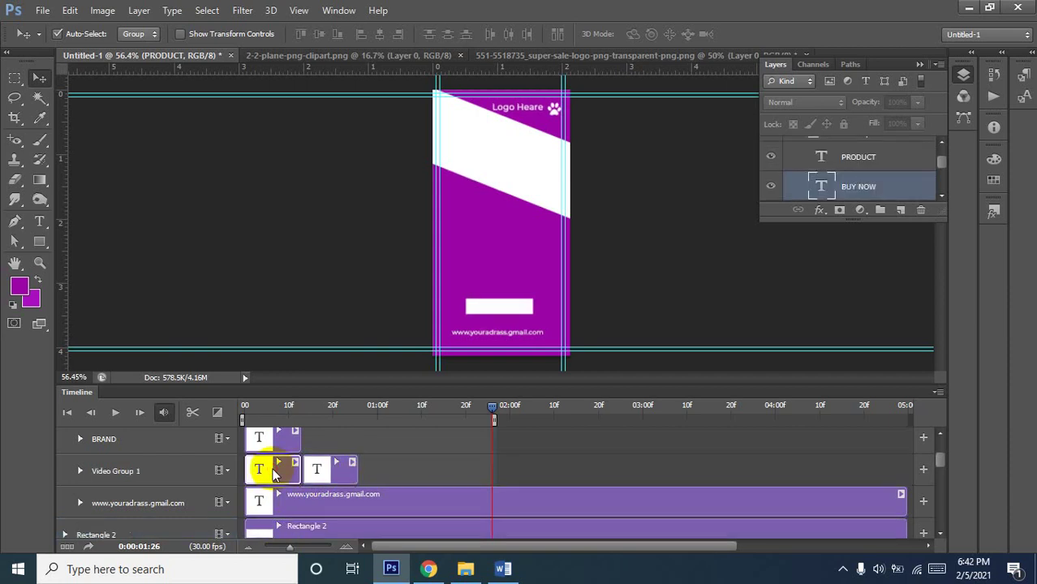
{"action": "left_click_drag", "start_coordinate": [273, 475], "coordinate": [309, 503]}
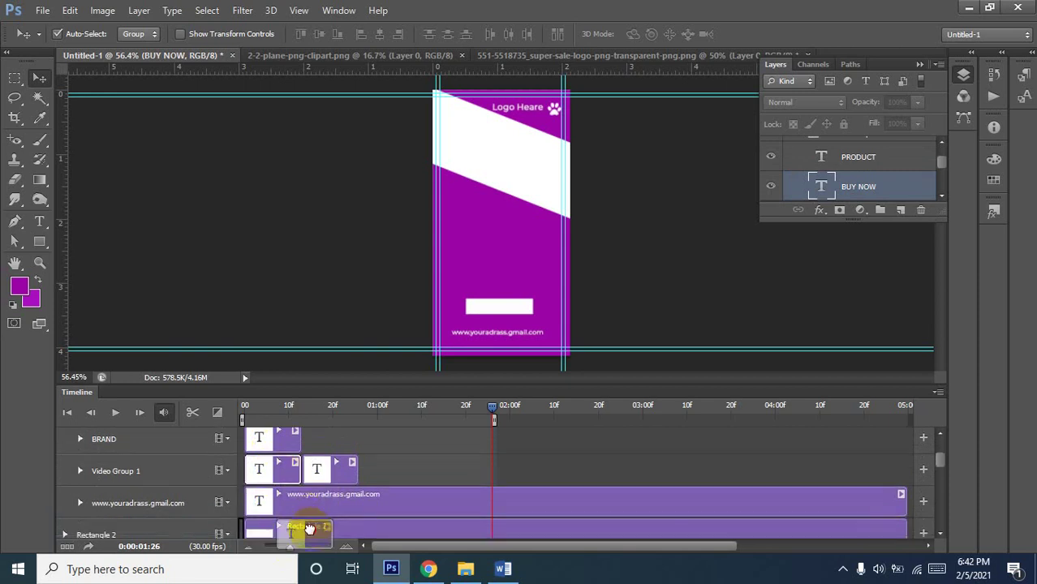
{"action": "left_click_drag", "start_coordinate": [309, 503], "coordinate": [291, 510]}
{"action": "left_click", "coordinate": [396, 518]}
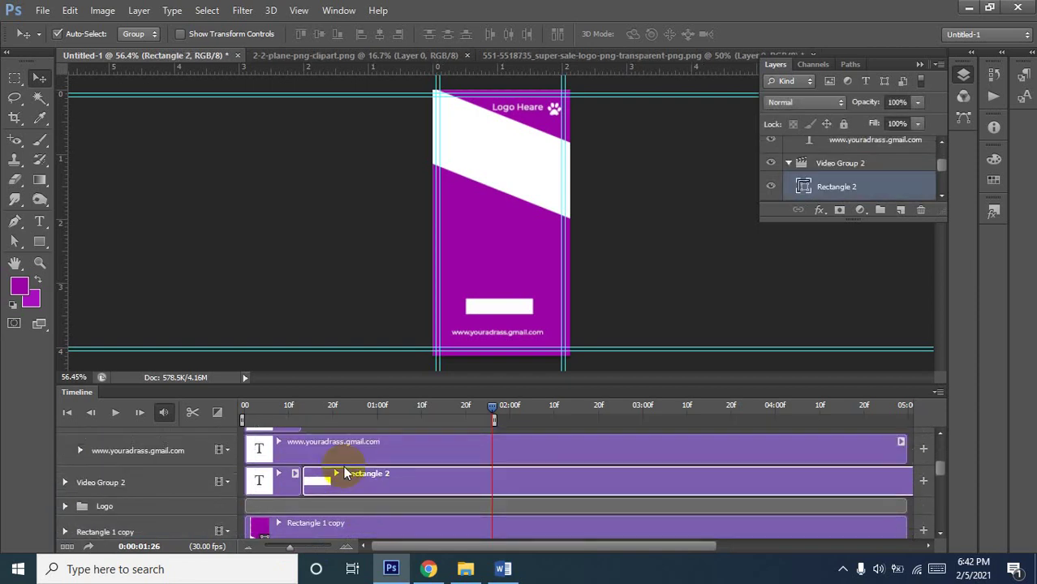
{"action": "scroll", "coordinate": [343, 466], "scroll_direction": "up", "scroll_amount": 2}
{"action": "scroll", "coordinate": [344, 466], "scroll_direction": "up", "scroll_amount": 1}
{"action": "scroll", "coordinate": [343, 466], "scroll_direction": "up", "scroll_amount": 2}
{"action": "scroll", "coordinate": [343, 466], "scroll_direction": "up", "scroll_amount": 1}
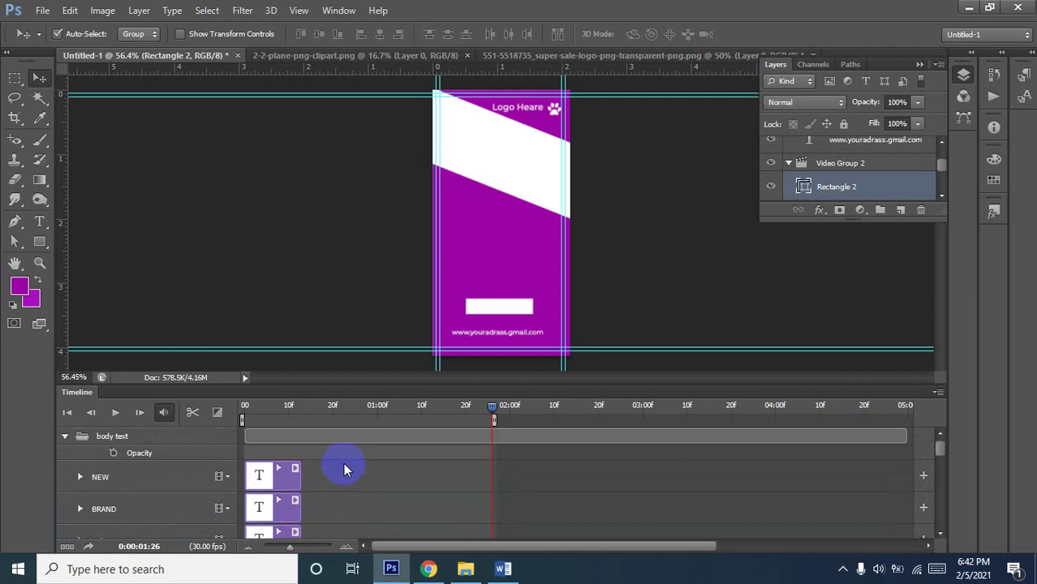
{"action": "scroll", "coordinate": [343, 462], "scroll_direction": "down", "scroll_amount": 1}
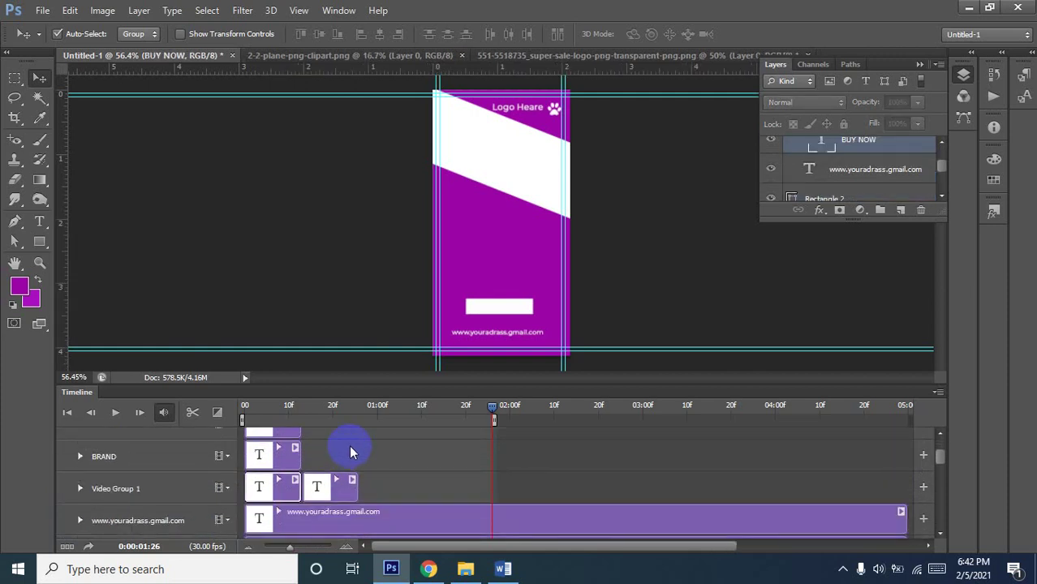
Undo the clip moves, the Rectangle 2 grouping and PRODUCT joining the BUY NOW track
{"action": "key", "text": "ctrl+z"}
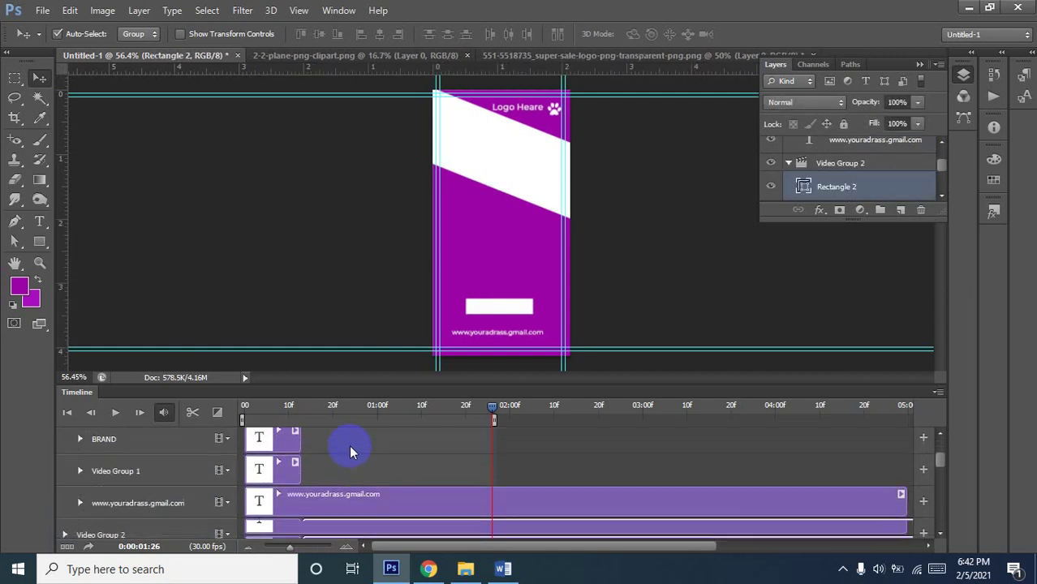
{"action": "scroll", "coordinate": [349, 445], "scroll_direction": "down", "scroll_amount": 4}
{"action": "key", "text": "ctrl+z"}
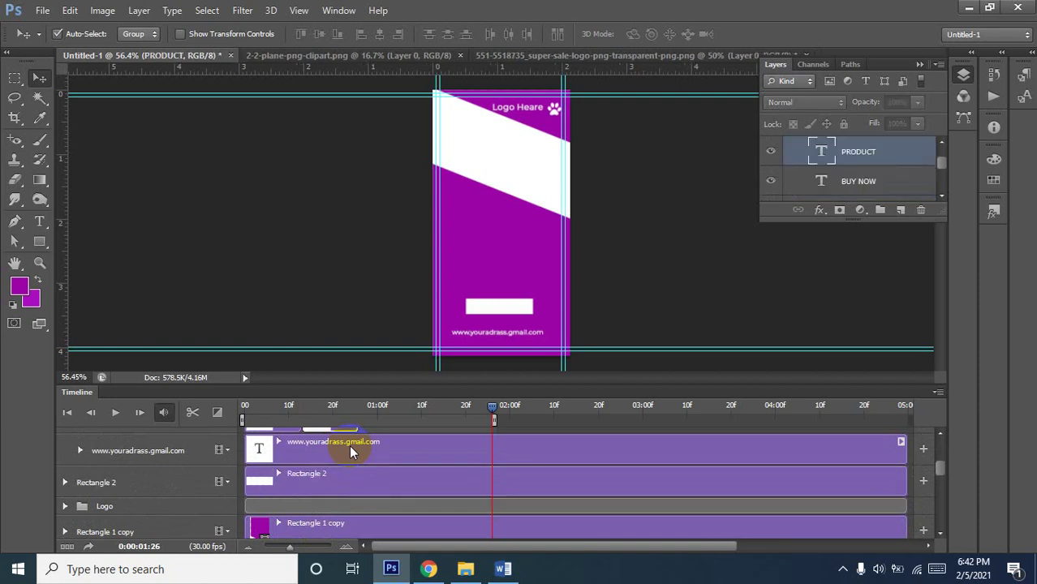
{"action": "scroll", "coordinate": [351, 452], "scroll_direction": "down", "scroll_amount": 2}
{"action": "scroll", "coordinate": [349, 445], "scroll_direction": "down", "scroll_amount": 2}
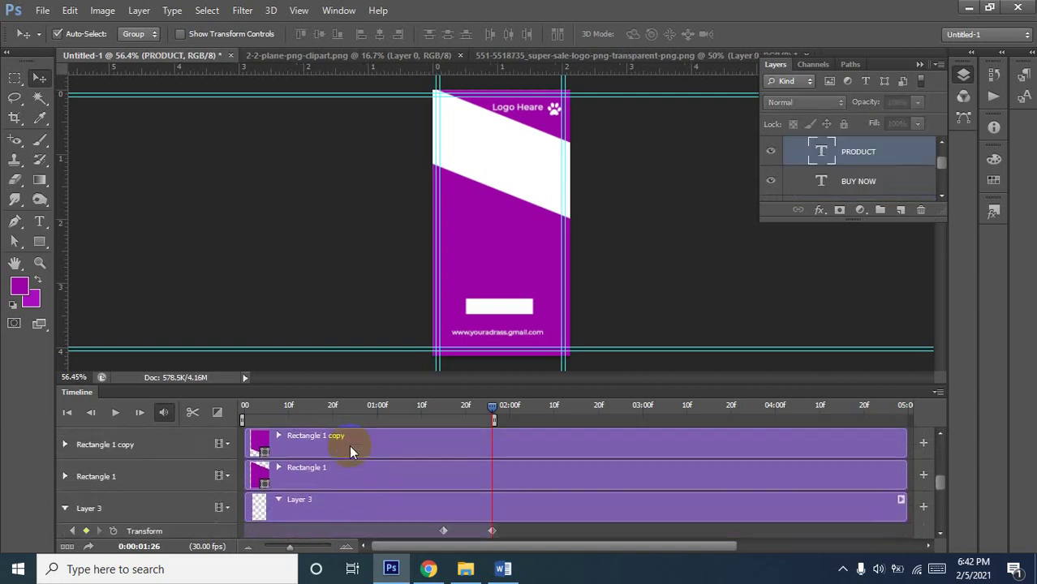
{"action": "scroll", "coordinate": [349, 445], "scroll_direction": "down", "scroll_amount": 1}
{"action": "scroll", "coordinate": [349, 445], "scroll_direction": "up", "scroll_amount": 4}
{"action": "scroll", "coordinate": [349, 445], "scroll_direction": "up", "scroll_amount": 4}
{"action": "scroll", "coordinate": [349, 445], "scroll_direction": "up", "scroll_amount": 1}
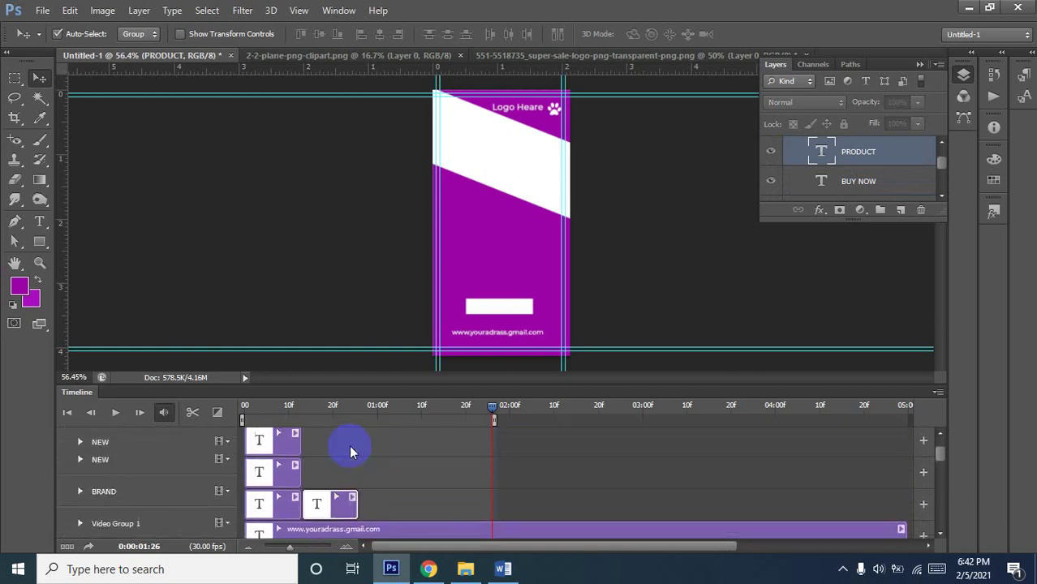
{"action": "scroll", "coordinate": [349, 445], "scroll_direction": "down", "scroll_amount": 1}
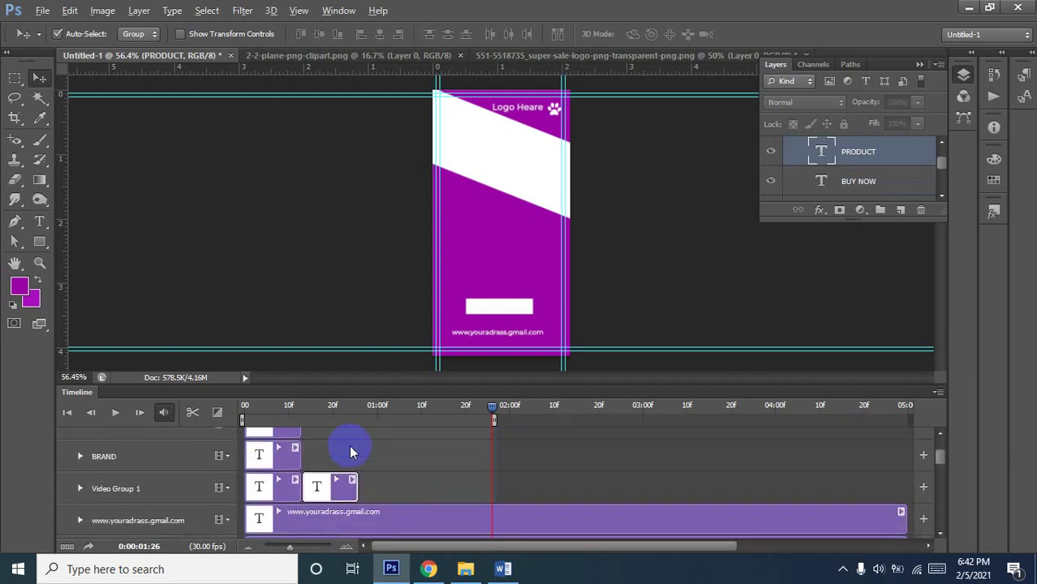
{"action": "key", "text": "ctrl+z"}
{"action": "key", "text": "ctrl+z"}
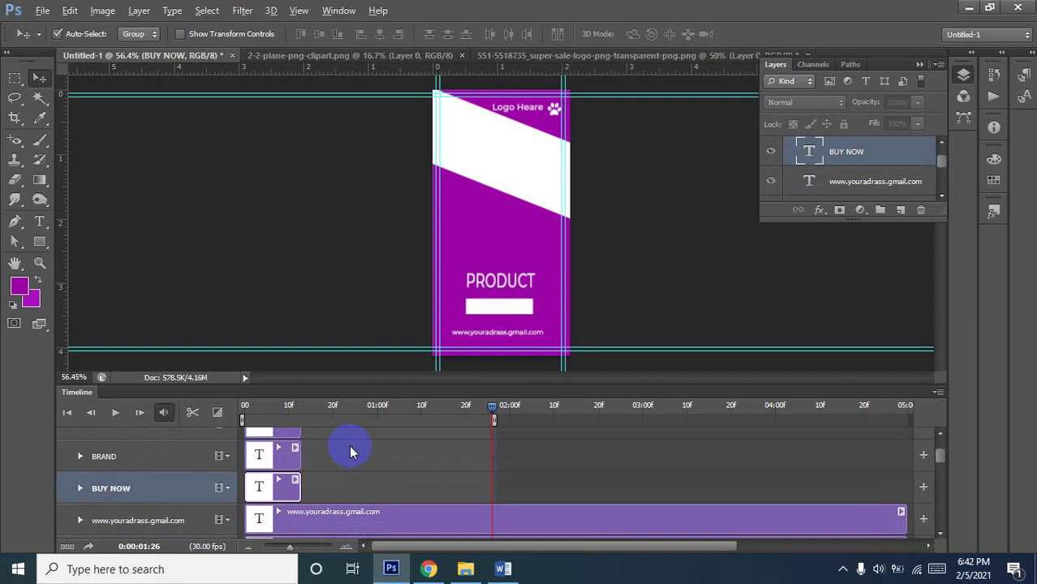
{"action": "scroll", "coordinate": [349, 445], "scroll_direction": "up", "scroll_amount": 2}
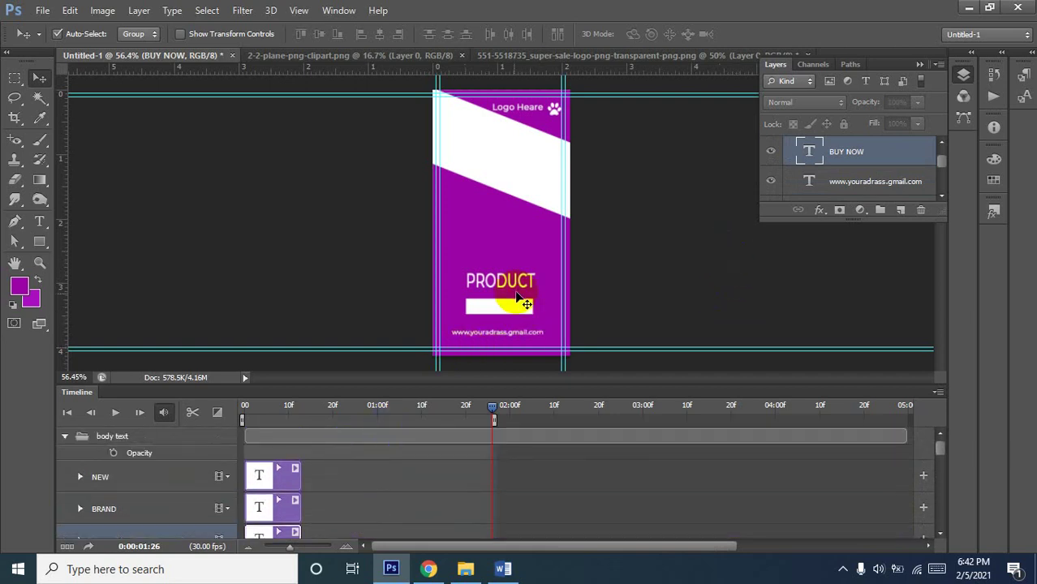
{"action": "scroll", "coordinate": [398, 503], "scroll_direction": "down", "scroll_amount": 3}
{"action": "scroll", "coordinate": [389, 487], "scroll_direction": "down", "scroll_amount": 2}
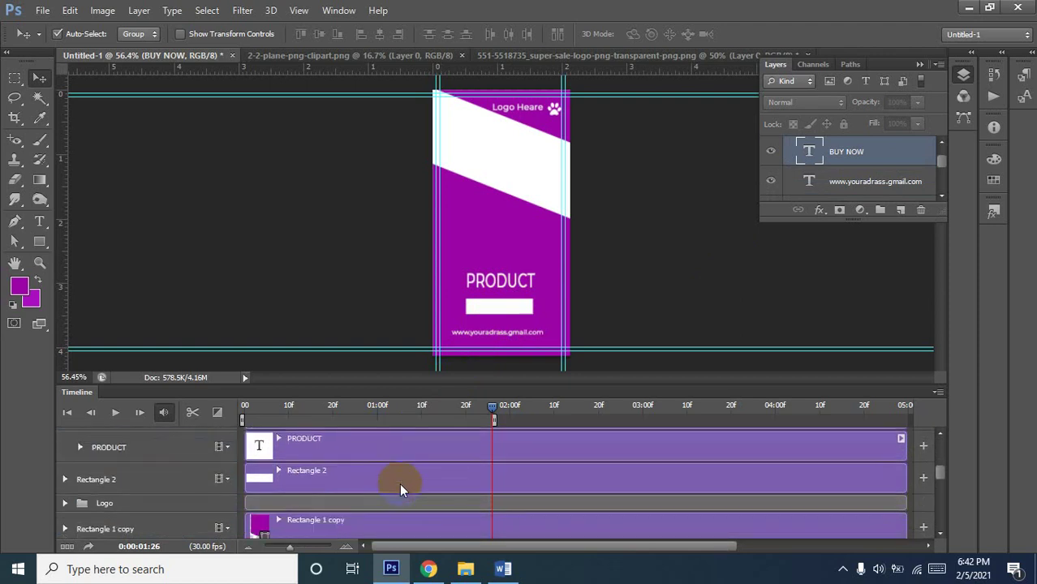
Group Rectangle 2 with PRODUCT, then undo so they remain separate tracks
{"action": "left_click", "coordinate": [354, 470]}
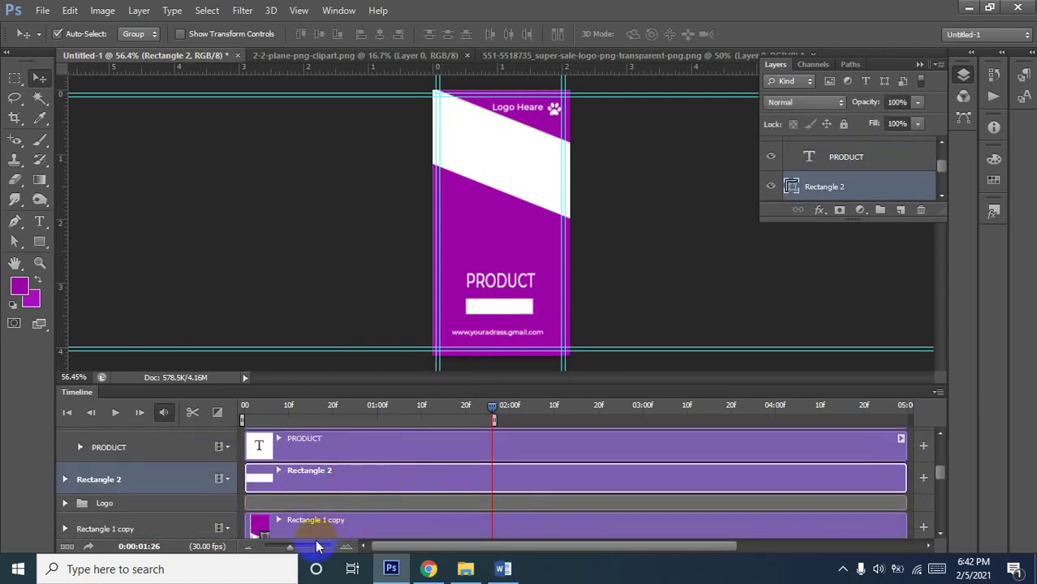
{"action": "left_click_drag", "start_coordinate": [315, 480], "coordinate": [314, 483]}
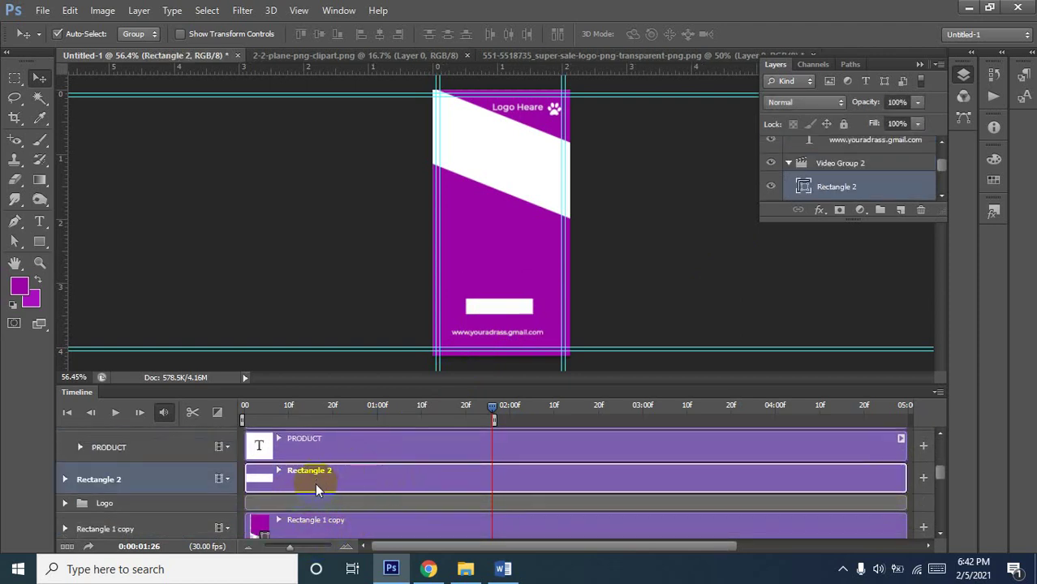
{"action": "key", "text": "ctrl+z"}
{"action": "key", "text": "ctrl+z"}
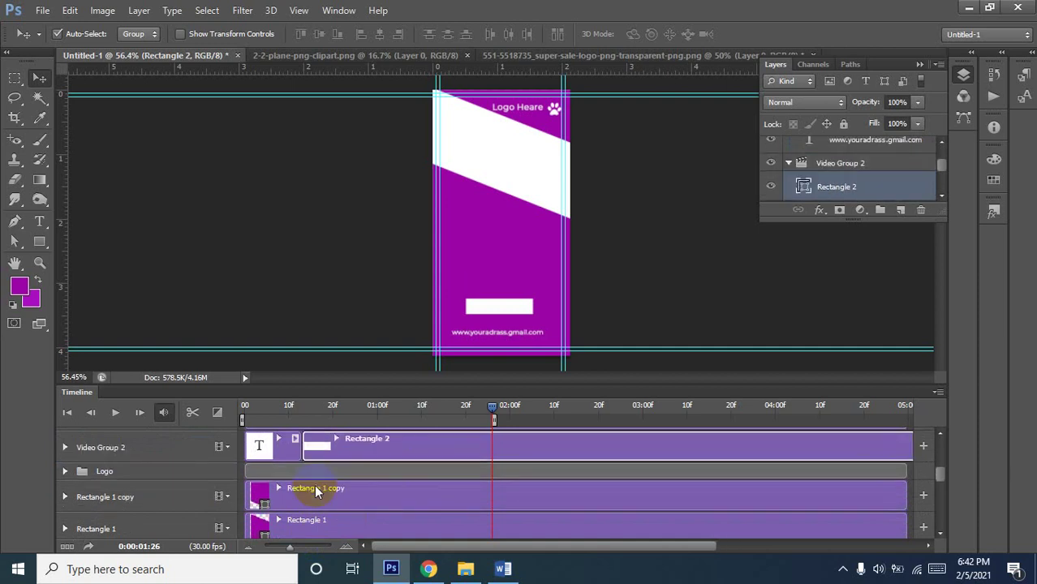
{"action": "key", "text": "ctrl+z"}
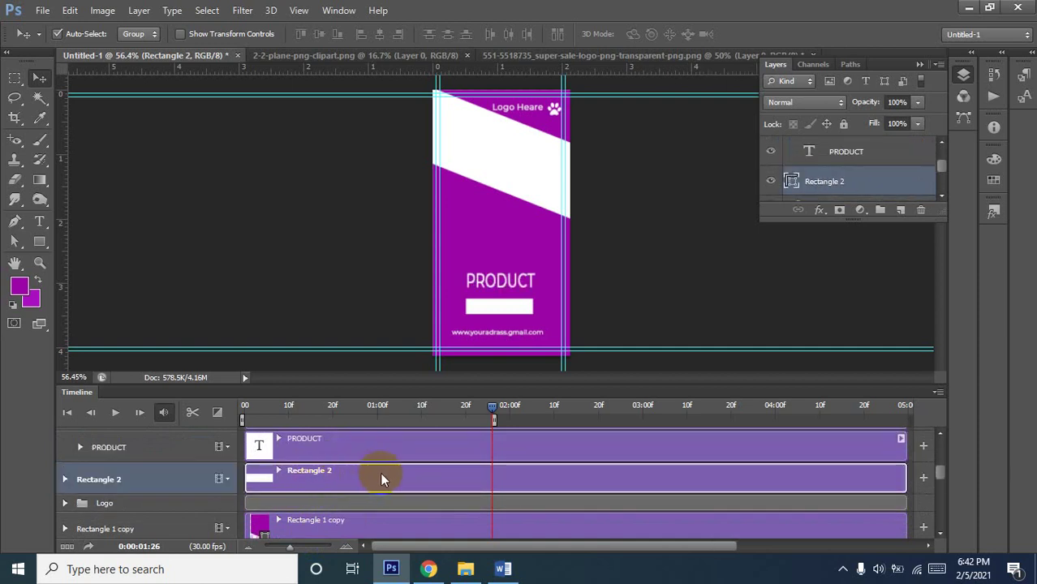
{"action": "scroll", "coordinate": [343, 489], "scroll_direction": "down", "scroll_amount": 3}
{"action": "scroll", "coordinate": [343, 488], "scroll_direction": "down", "scroll_amount": 2}
{"action": "scroll", "coordinate": [342, 487], "scroll_direction": "down", "scroll_amount": 1}
{"action": "scroll", "coordinate": [345, 487], "scroll_direction": "down", "scroll_amount": 1}
{"action": "scroll", "coordinate": [345, 487], "scroll_direction": "up", "scroll_amount": 5}
{"action": "scroll", "coordinate": [837, 155], "scroll_direction": "up", "scroll_amount": 3}
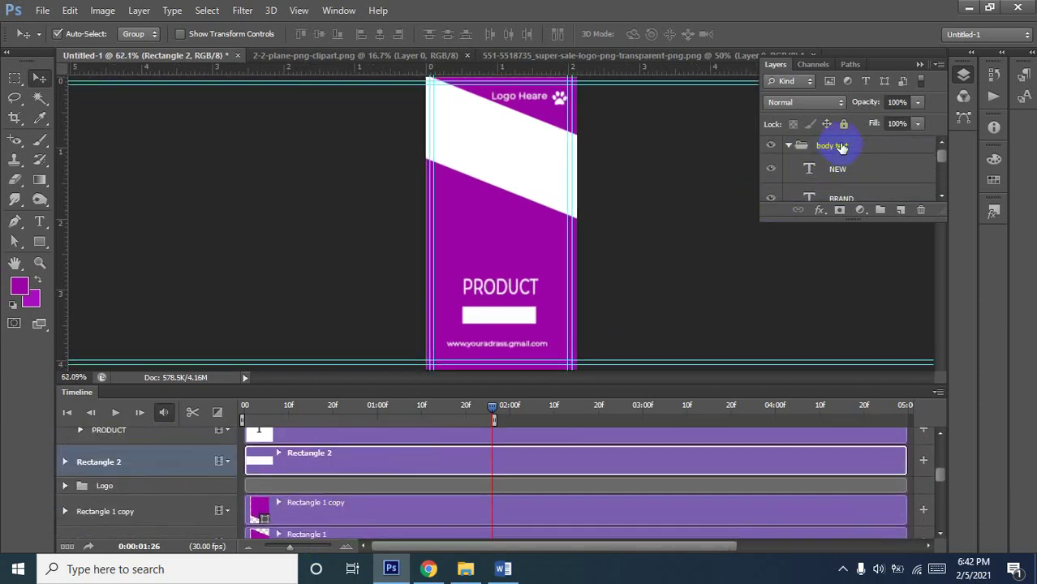
Ungroup the body text group so NEW and BRAND become separate layers
{"action": "left_click", "coordinate": [847, 145]}
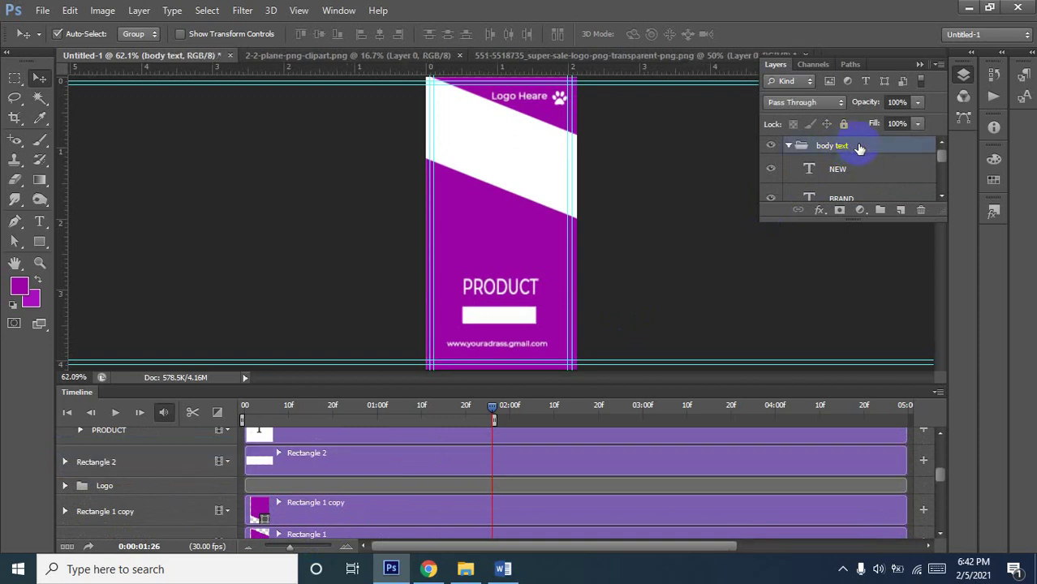
{"action": "right_click", "coordinate": [860, 149]}
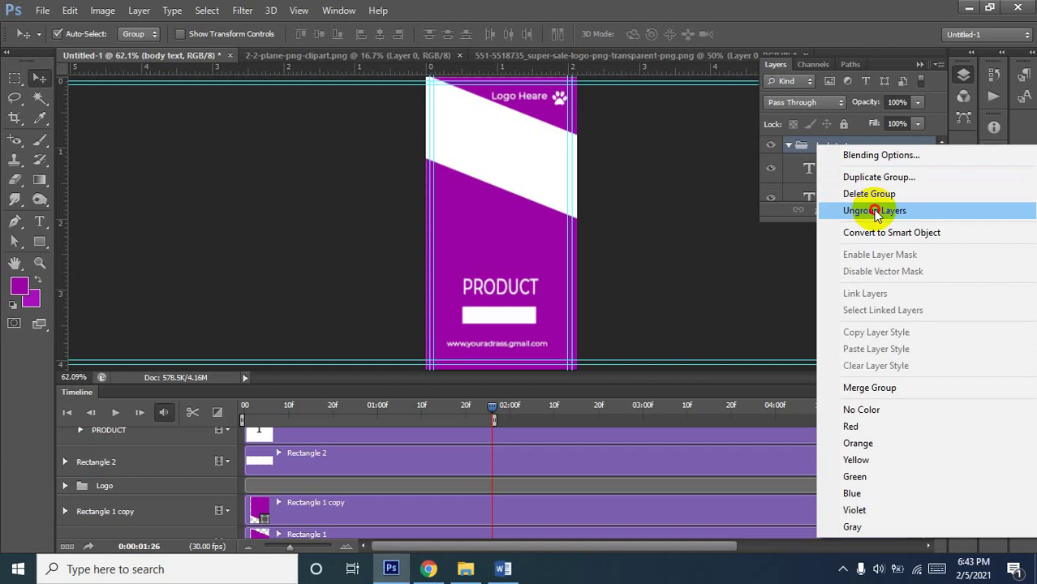
{"action": "left_click", "coordinate": [877, 213]}
{"action": "scroll", "coordinate": [838, 160], "scroll_direction": "down", "scroll_amount": 1}
{"action": "scroll", "coordinate": [847, 186], "scroll_direction": "down", "scroll_amount": 3}
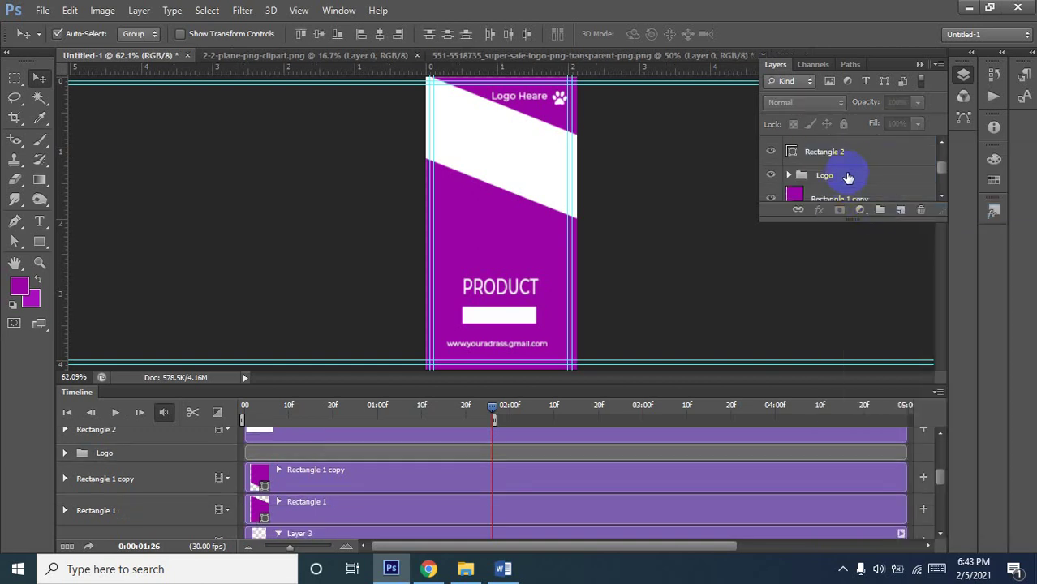
{"action": "scroll", "coordinate": [840, 176], "scroll_direction": "up", "scroll_amount": 3}
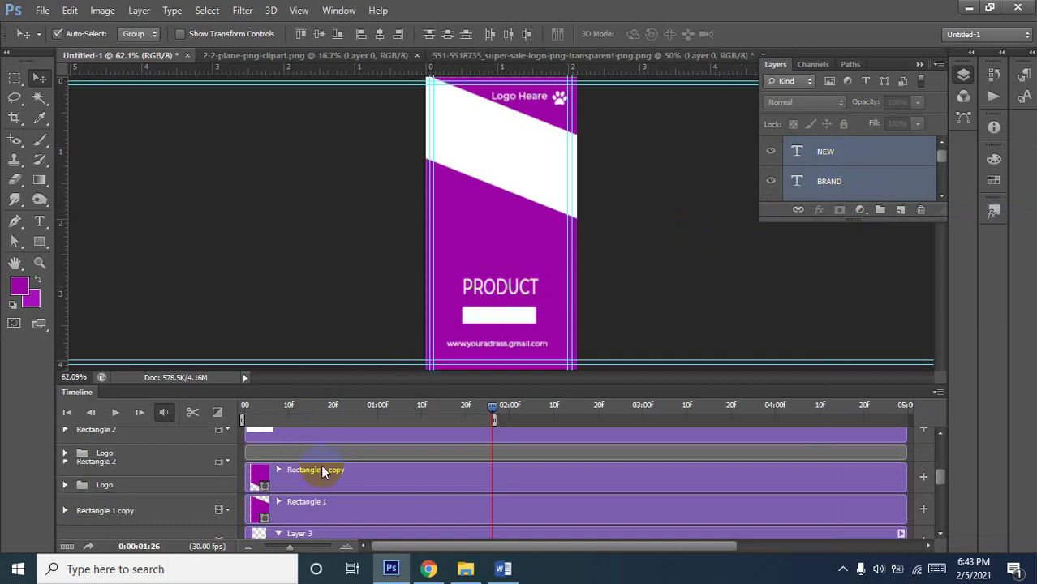
{"action": "scroll", "coordinate": [324, 461], "scroll_direction": "up", "scroll_amount": 3}
{"action": "scroll", "coordinate": [324, 453], "scroll_direction": "up", "scroll_amount": 1}
{"action": "scroll", "coordinate": [330, 505], "scroll_direction": "down", "scroll_amount": 3}
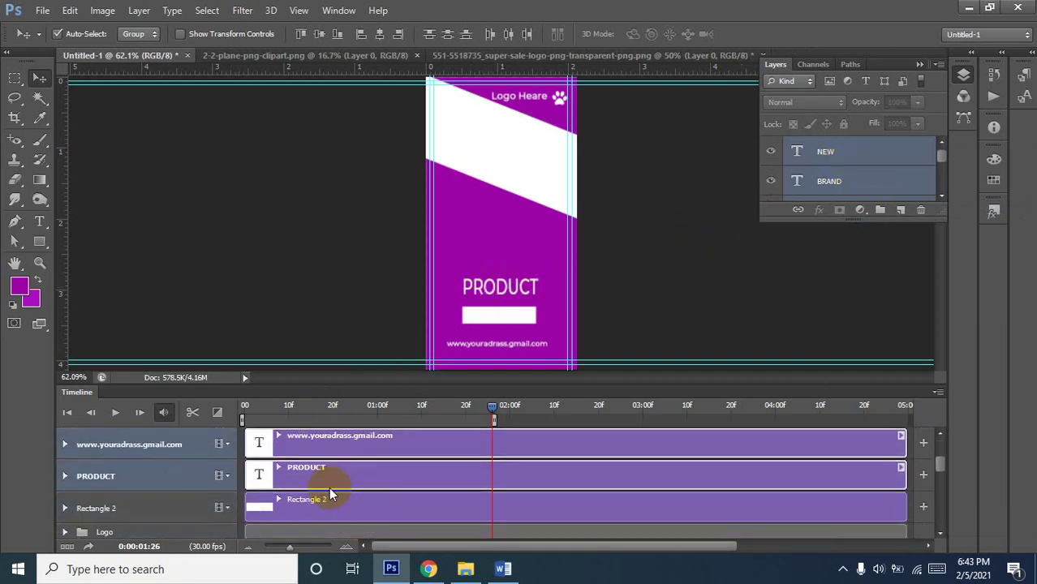
Trim the PRODUCT clip shorter so it ends around 00:17
{"action": "left_click", "coordinate": [323, 477]}
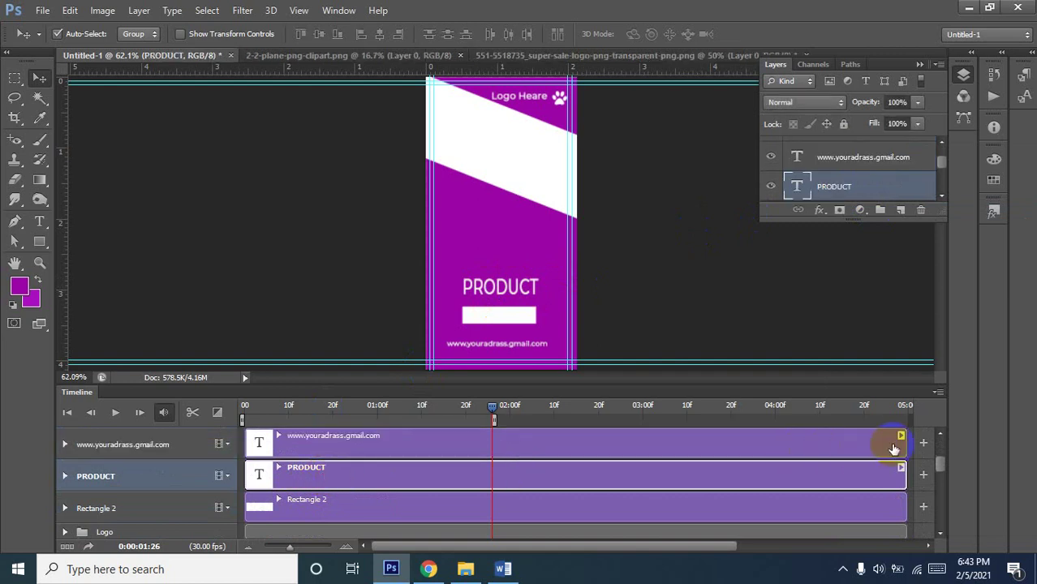
{"action": "left_click_drag", "start_coordinate": [904, 474], "coordinate": [313, 482]}
{"action": "scroll", "coordinate": [309, 462], "scroll_direction": "up", "scroll_amount": 1}
{"action": "scroll", "coordinate": [308, 463], "scroll_direction": "up", "scroll_amount": 1}
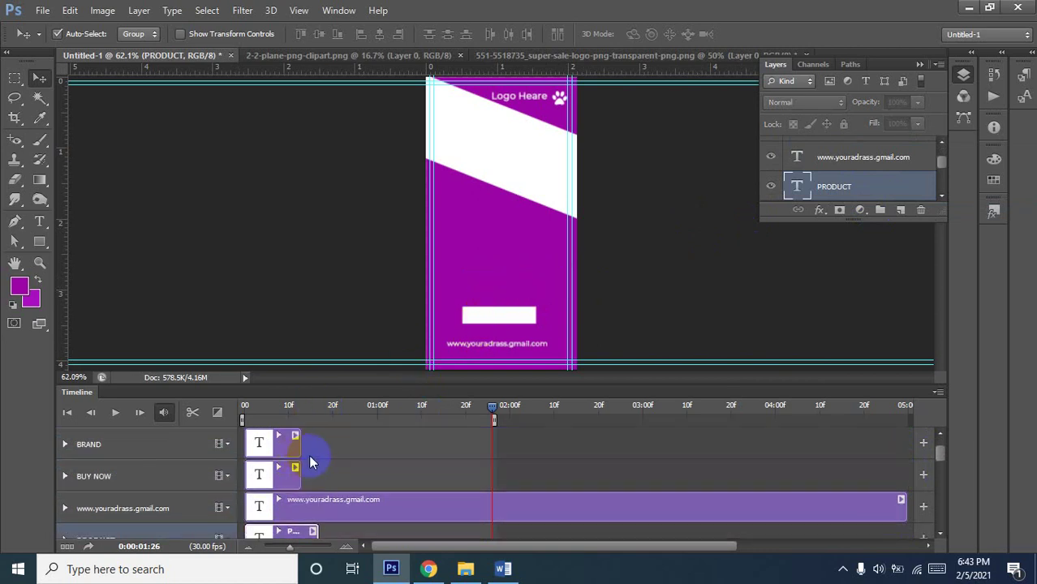
{"action": "scroll", "coordinate": [308, 463], "scroll_direction": "down", "scroll_amount": 1}
{"action": "left_click_drag", "start_coordinate": [315, 508], "coordinate": [294, 508]}
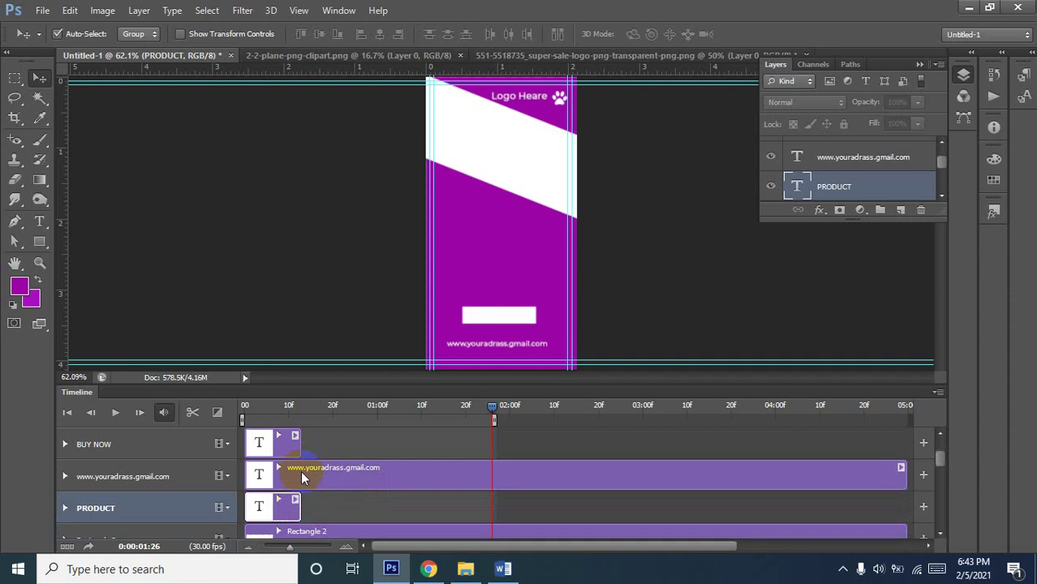
Extend the BUY NOW clip to 01:26 and rewind the playhead to the start
{"action": "scroll", "coordinate": [309, 478], "scroll_direction": "up", "scroll_amount": 2}
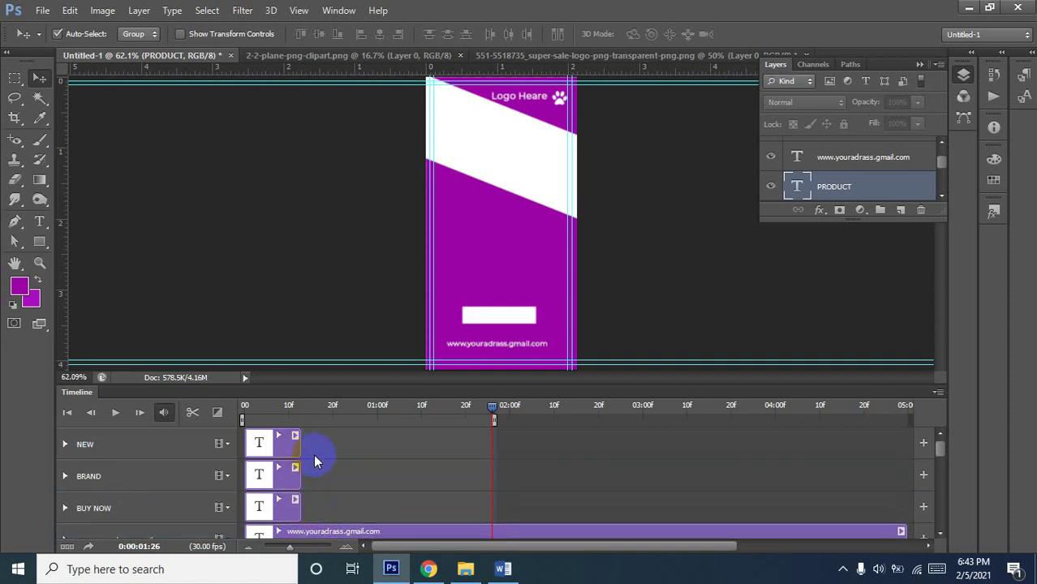
{"action": "scroll", "coordinate": [315, 461], "scroll_direction": "down", "scroll_amount": 2}
{"action": "scroll", "coordinate": [318, 456], "scroll_direction": "down", "scroll_amount": 2}
{"action": "scroll", "coordinate": [325, 459], "scroll_direction": "down", "scroll_amount": 1}
{"action": "scroll", "coordinate": [332, 462], "scroll_direction": "up", "scroll_amount": 1}
{"action": "scroll", "coordinate": [335, 467], "scroll_direction": "up", "scroll_amount": 1}
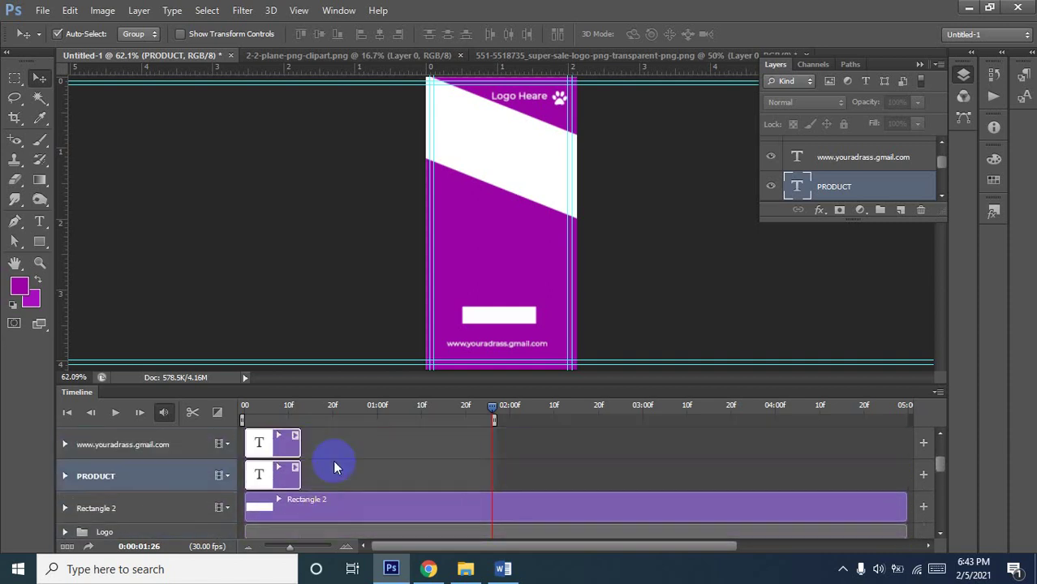
{"action": "scroll", "coordinate": [258, 470], "scroll_direction": "up", "scroll_amount": 2}
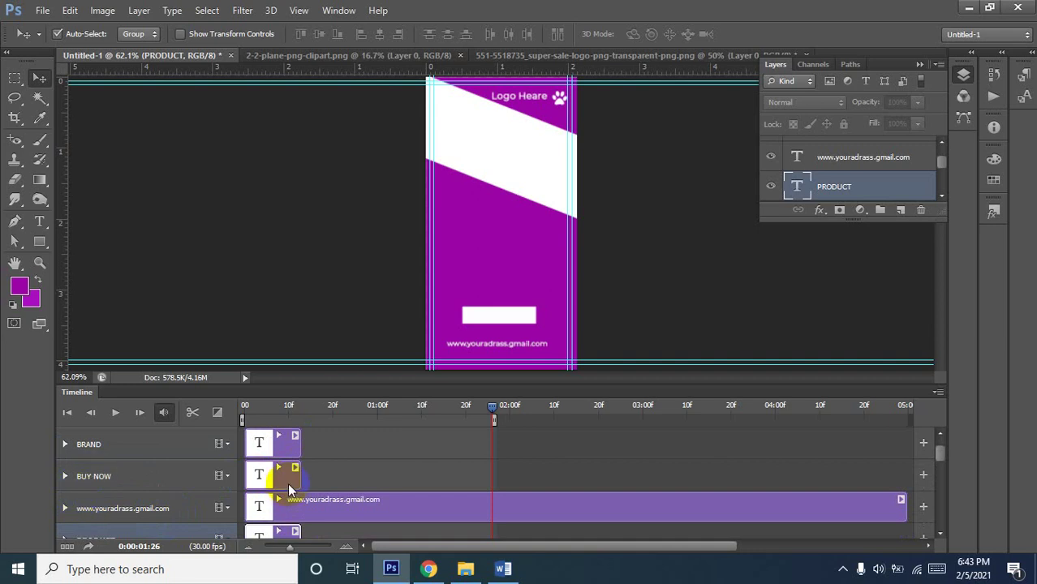
{"action": "left_click_drag", "start_coordinate": [299, 474], "coordinate": [493, 485]}
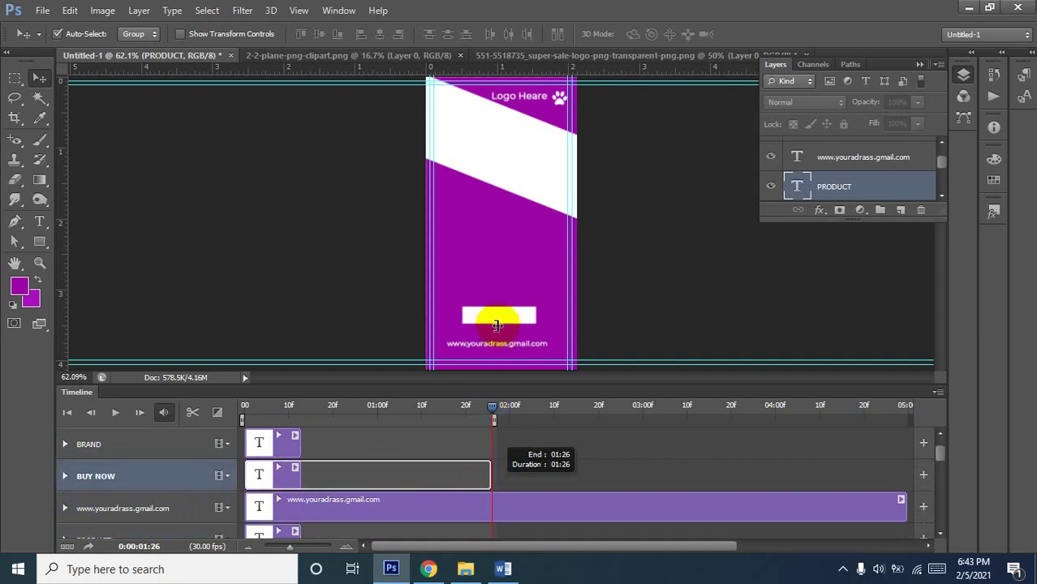
{"action": "left_click", "coordinate": [501, 317]}
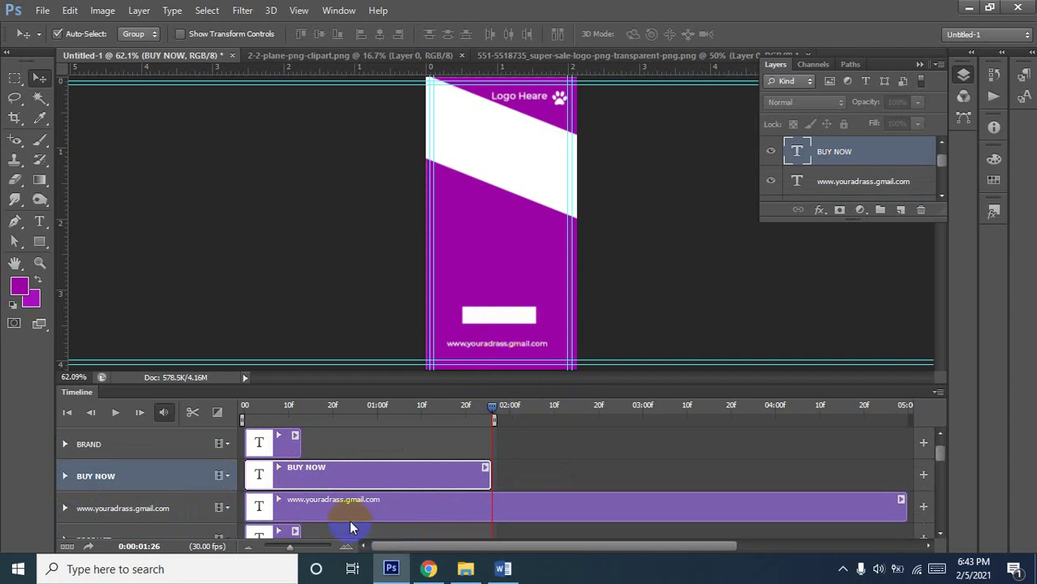
{"action": "scroll", "coordinate": [363, 461], "scroll_direction": "up", "scroll_amount": 1}
{"action": "scroll", "coordinate": [363, 462], "scroll_direction": "down", "scroll_amount": 2}
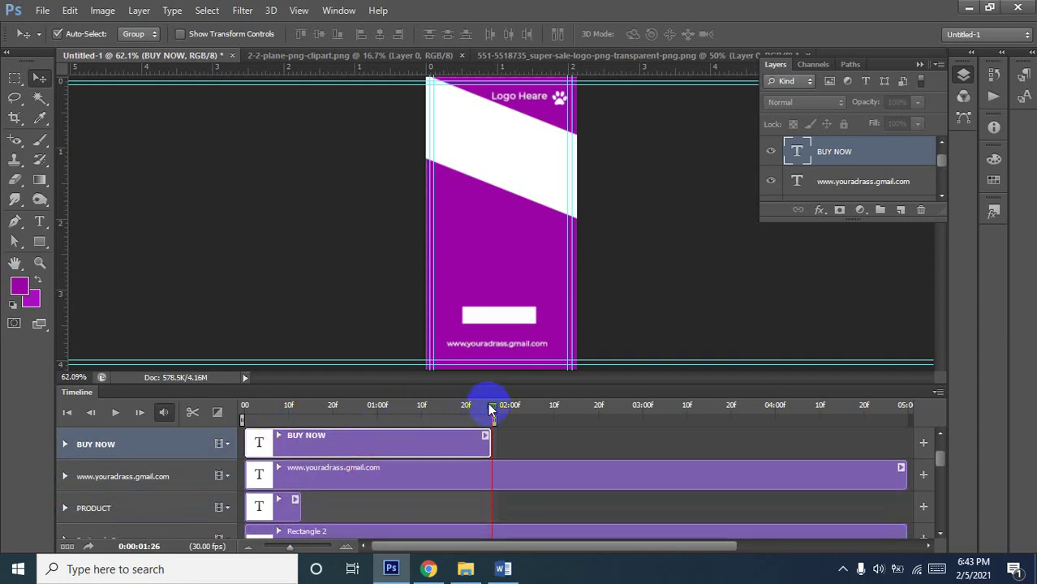
{"action": "left_click_drag", "start_coordinate": [490, 410], "coordinate": [219, 436]}
Select all of the super sale logo image and drag it into the banner document
{"action": "left_click", "coordinate": [211, 438]}
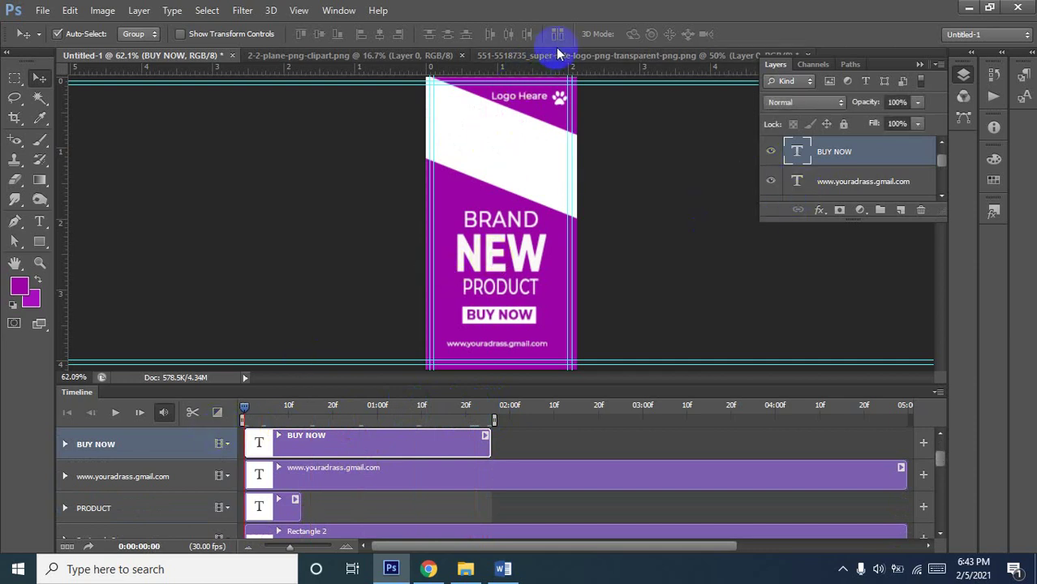
{"action": "left_click", "coordinate": [582, 57]}
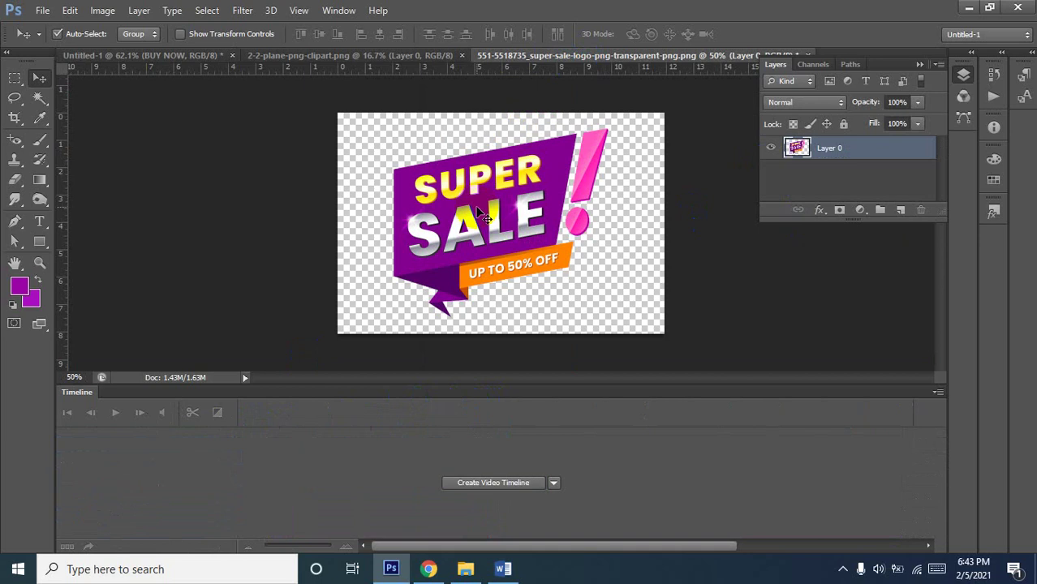
{"action": "key", "text": "ctrl+a"}
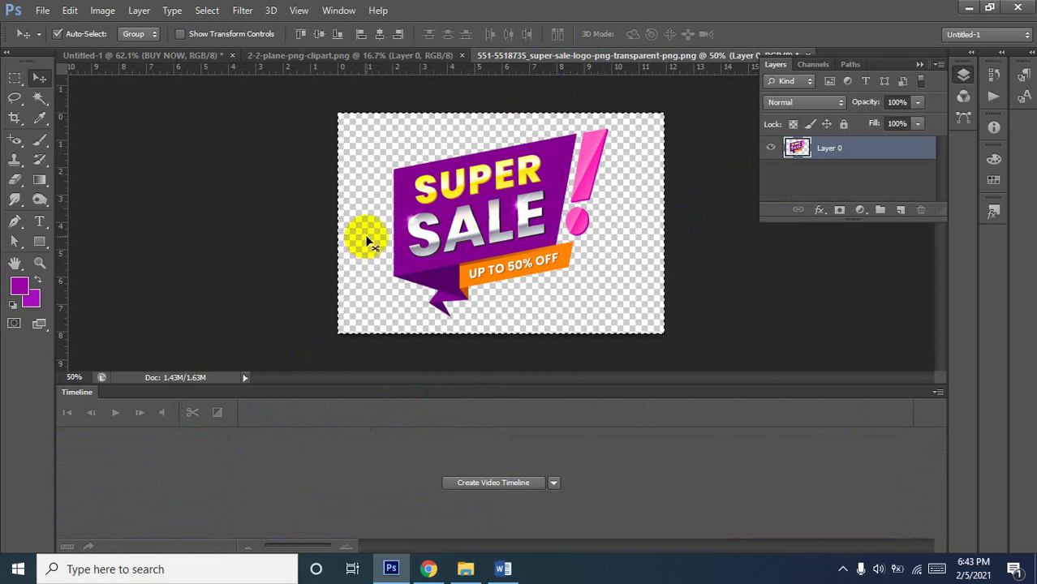
{"action": "left_click_drag", "start_coordinate": [339, 210], "coordinate": [292, 165]}
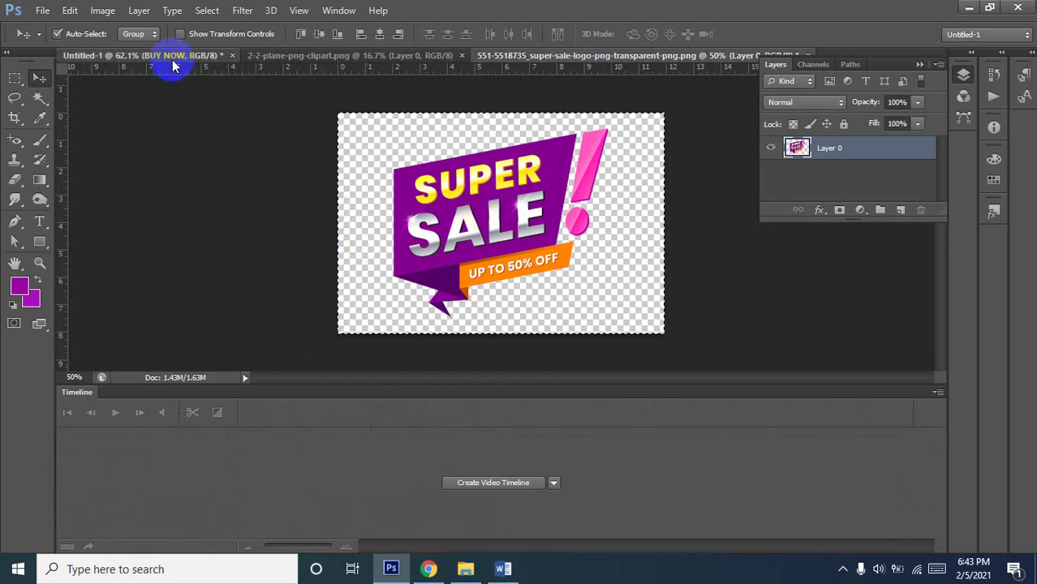
{"action": "mouse_move", "coordinate": [418, 242]}
{"action": "left_mouse_down"}
{"action": "mouse_move", "coordinate": [501, 257]}
{"action": "mouse_move", "coordinate": [517, 253]}
{"action": "mouse_move", "coordinate": [513, 235]}
{"action": "left_mouse_up"}
Convert Layer 4 to a smart object, scale it to about 37%, and place it over the NEW text
{"action": "left_click", "coordinate": [836, 187]}
{"action": "right_click", "coordinate": [836, 186]}
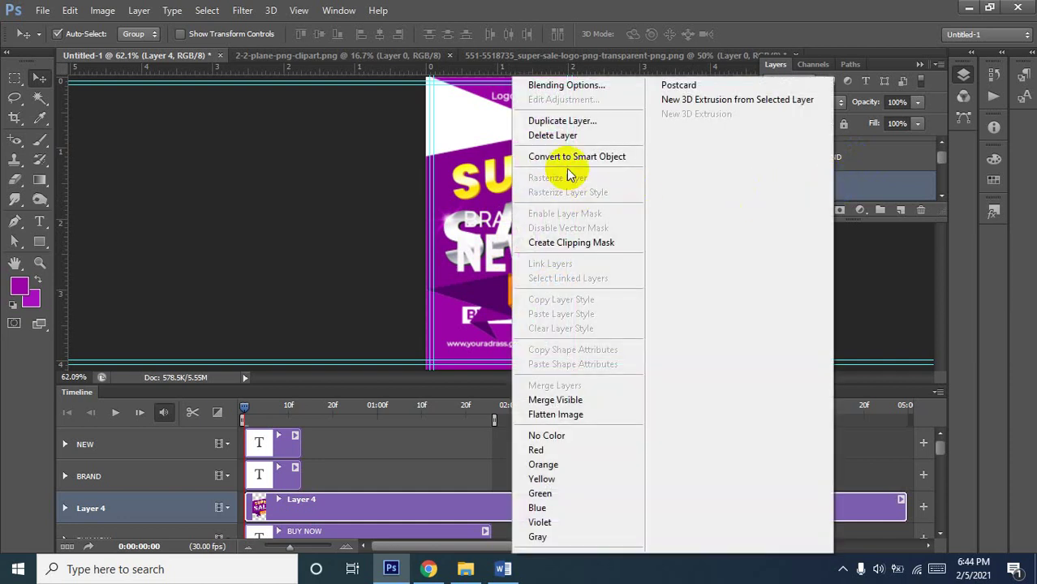
{"action": "left_click", "coordinate": [584, 161]}
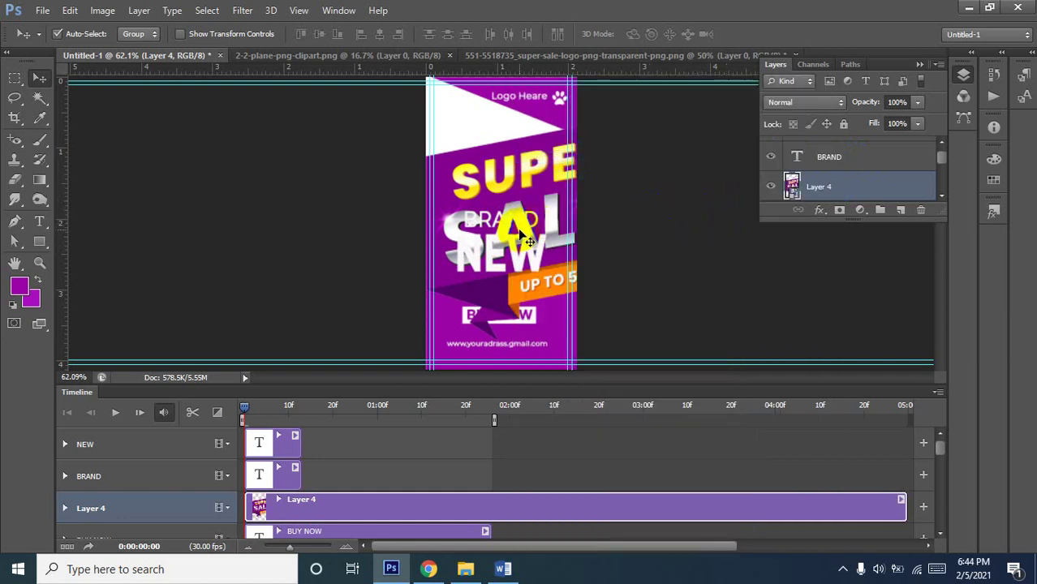
{"action": "key", "text": "ctrl+t"}
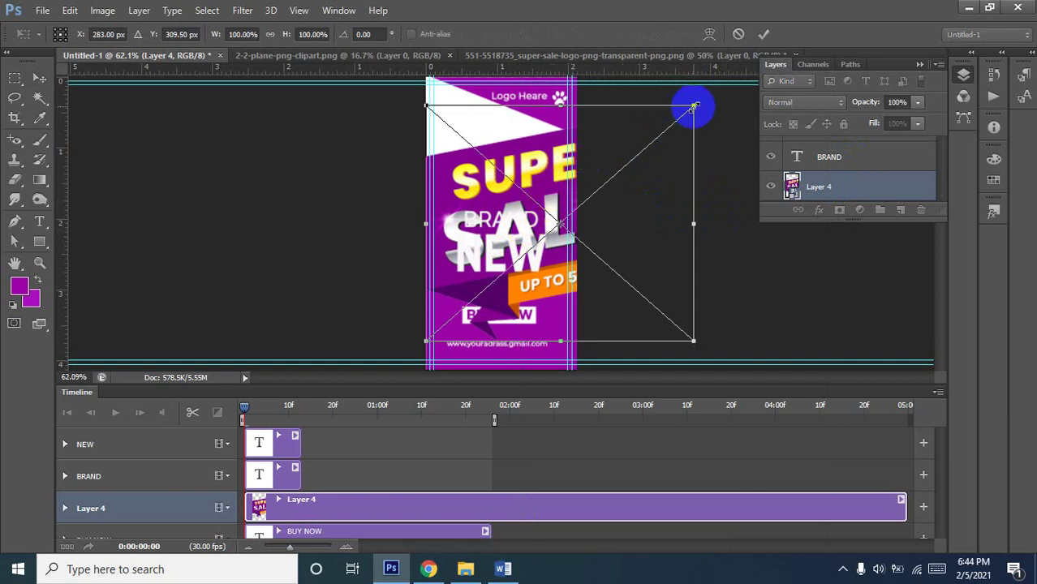
{"action": "left_click_drag", "start_coordinate": [694, 106], "coordinate": [619, 173]}
{"action": "left_click_drag", "start_coordinate": [556, 237], "coordinate": [493, 264]}
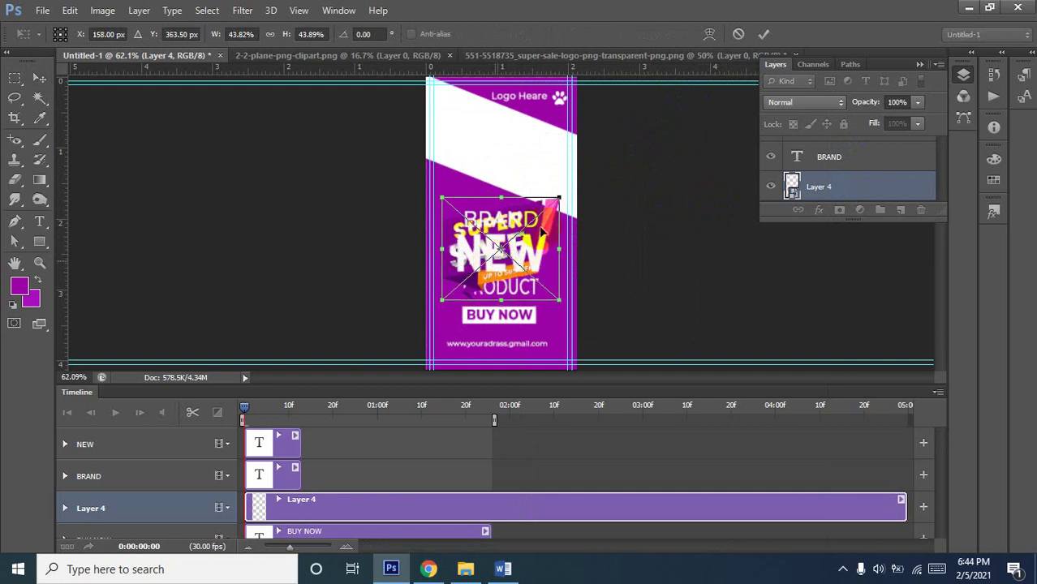
{"action": "left_click_drag", "start_coordinate": [555, 200], "coordinate": [546, 208]}
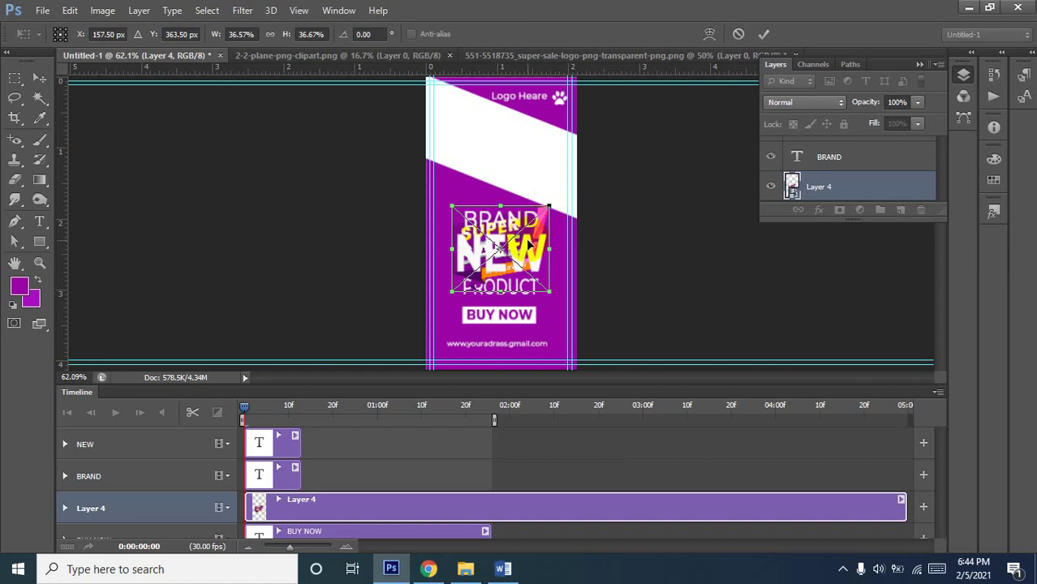
{"action": "key", "text": "Return"}
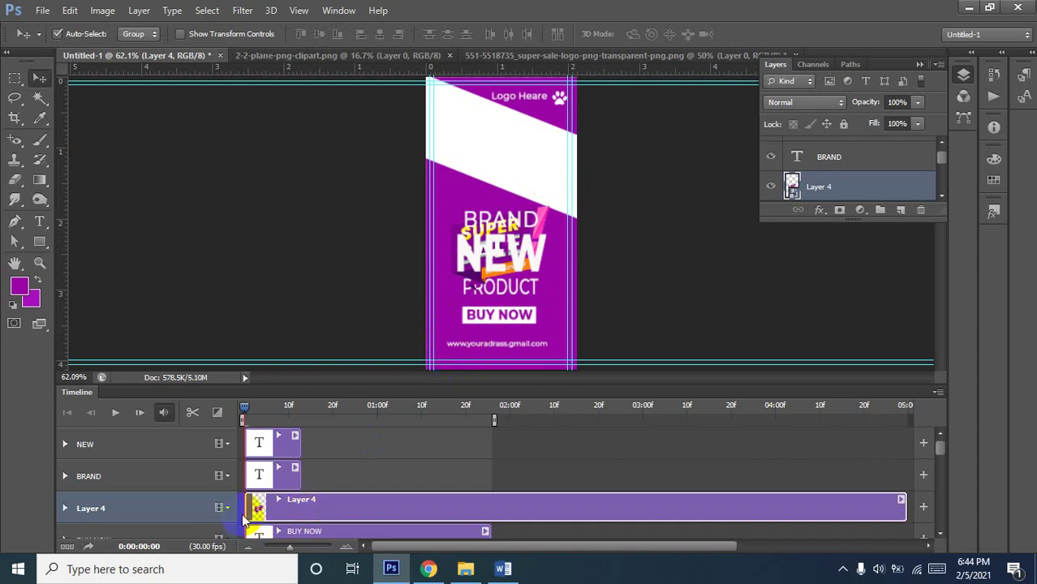
Trim the Layer 4 SUPER SALE clip to start near 00:11 and end near 00:26, then play
{"action": "left_click_drag", "start_coordinate": [246, 510], "coordinate": [304, 516]}
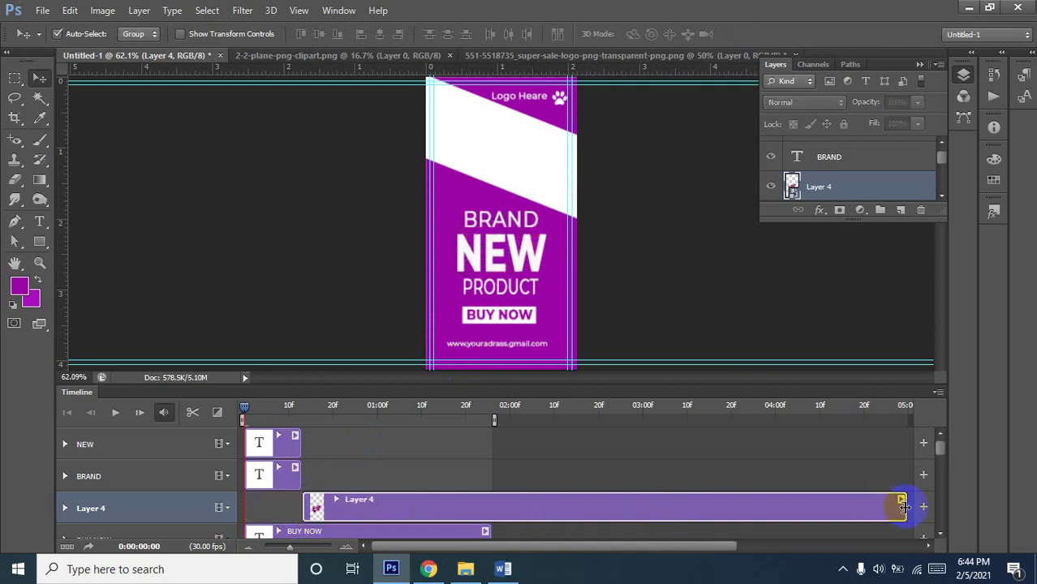
{"action": "left_click_drag", "start_coordinate": [904, 508], "coordinate": [349, 508]}
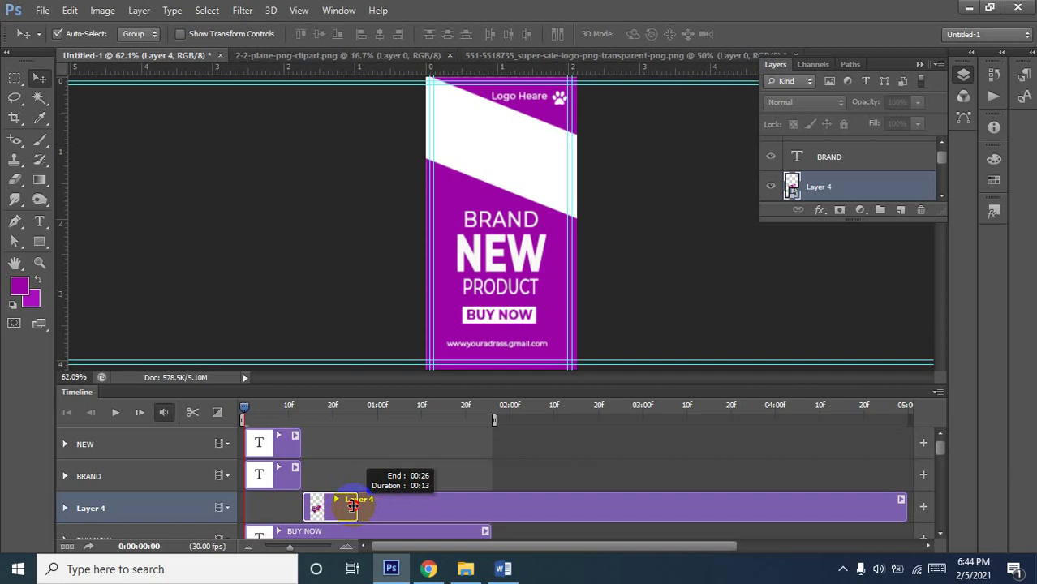
{"action": "left_click_drag", "start_coordinate": [350, 507], "coordinate": [356, 508]}
{"action": "left_click", "coordinate": [114, 413]}
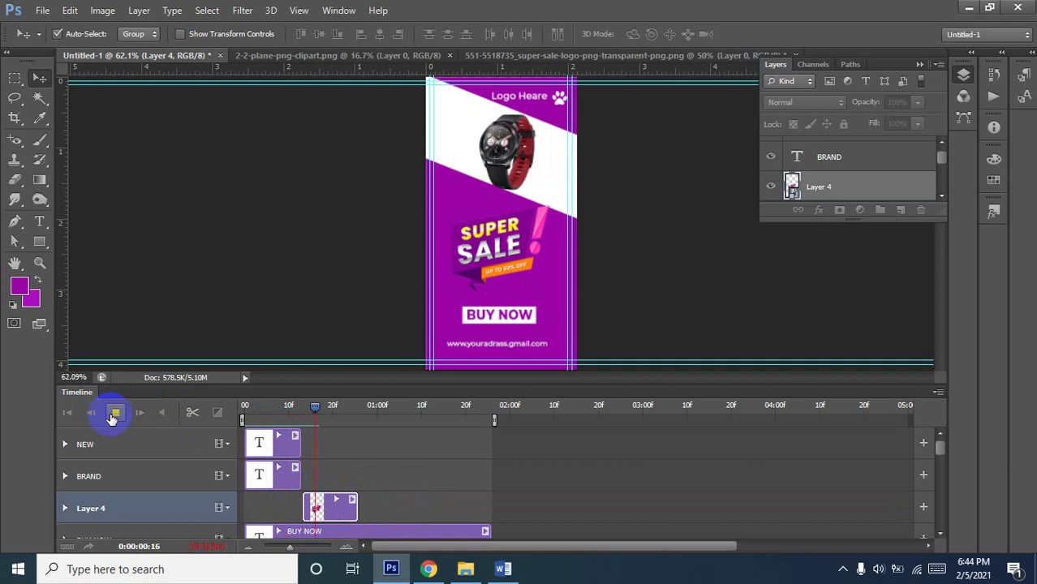
Stop playback at 00:26, select the NEW text layer, and scroll toward PRODUCT
{"action": "left_click", "coordinate": [114, 413]}
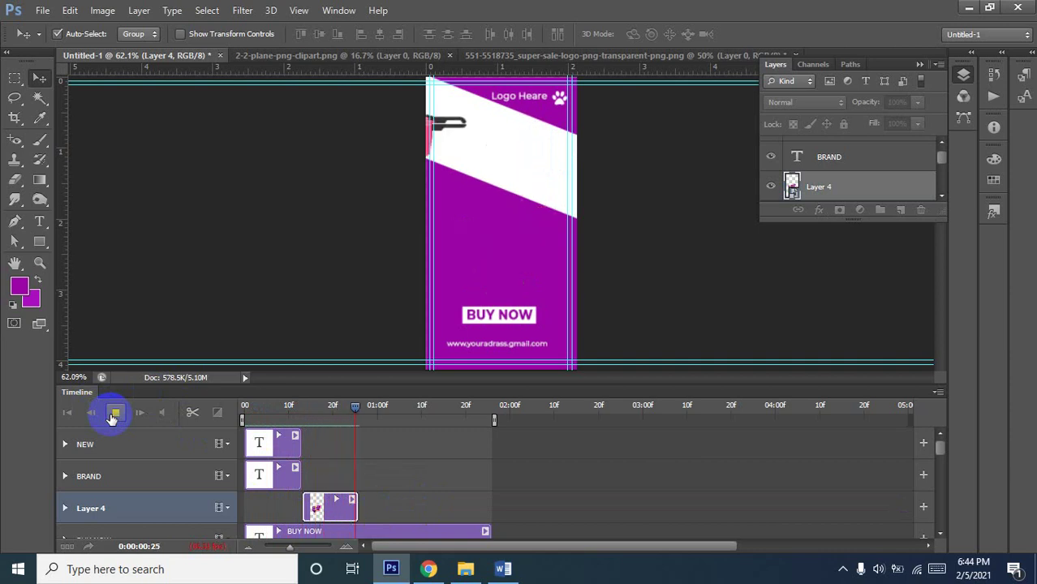
{"action": "left_click", "coordinate": [295, 442]}
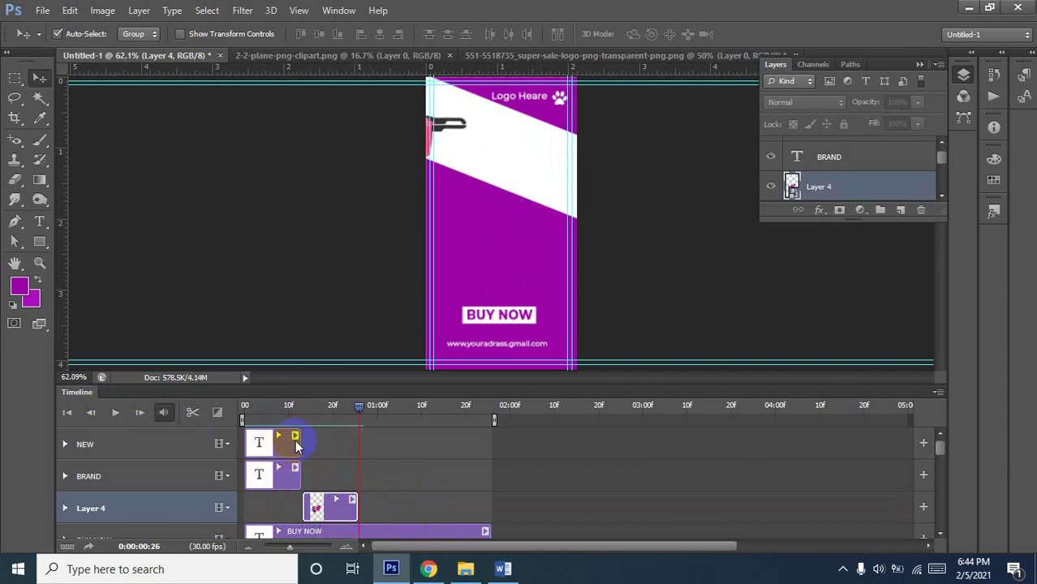
{"action": "left_click", "coordinate": [298, 442]}
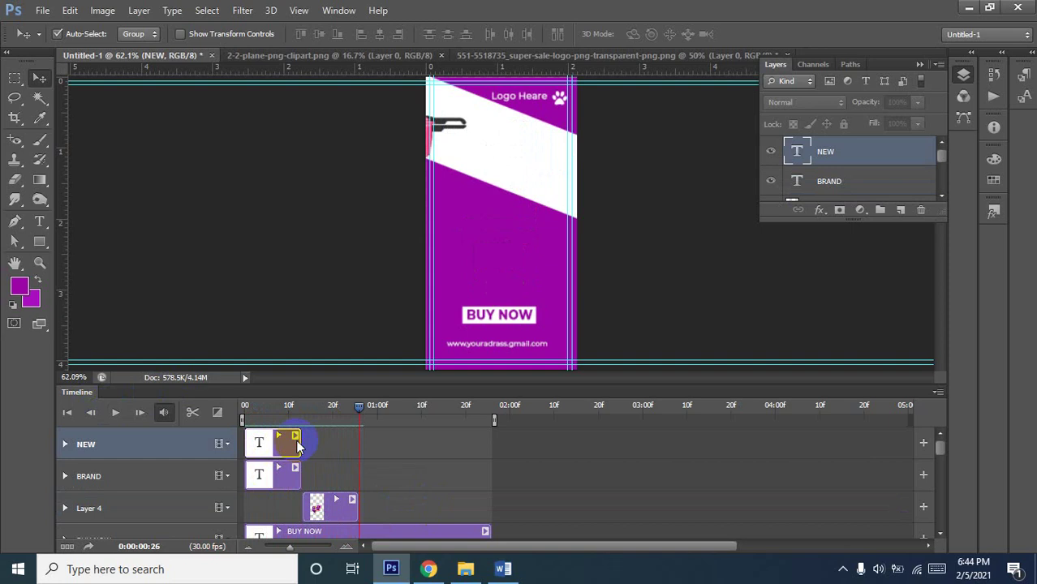
{"action": "scroll", "coordinate": [834, 166], "scroll_direction": "down", "scroll_amount": 1}
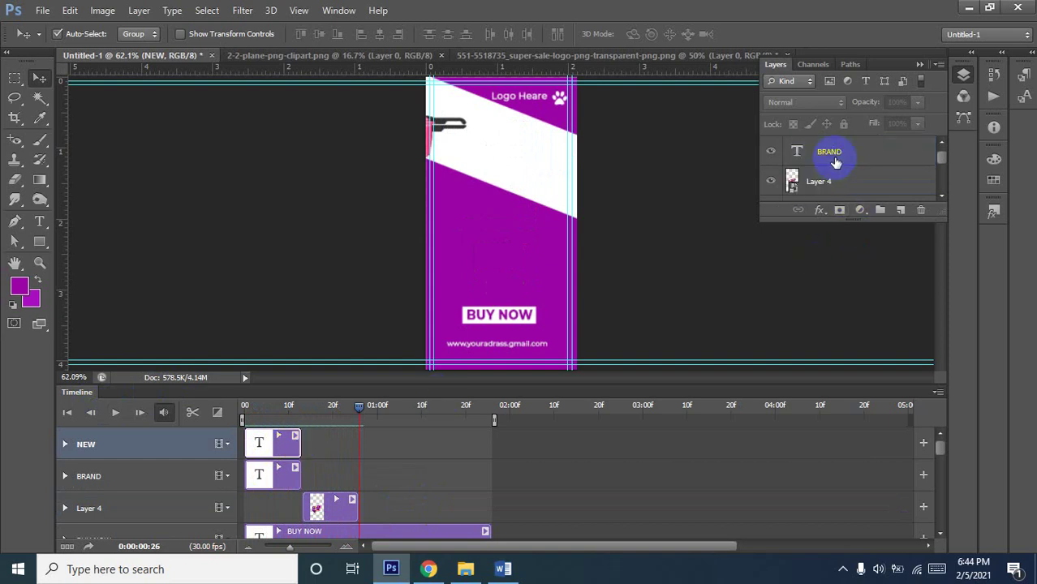
{"action": "scroll", "coordinate": [840, 159], "scroll_direction": "down", "scroll_amount": 2}
{"action": "scroll", "coordinate": [840, 159], "scroll_direction": "up", "scroll_amount": 1}
{"action": "scroll", "coordinate": [844, 163], "scroll_direction": "down", "scroll_amount": 1}
{"action": "scroll", "coordinate": [852, 169], "scroll_direction": "down", "scroll_amount": 2}
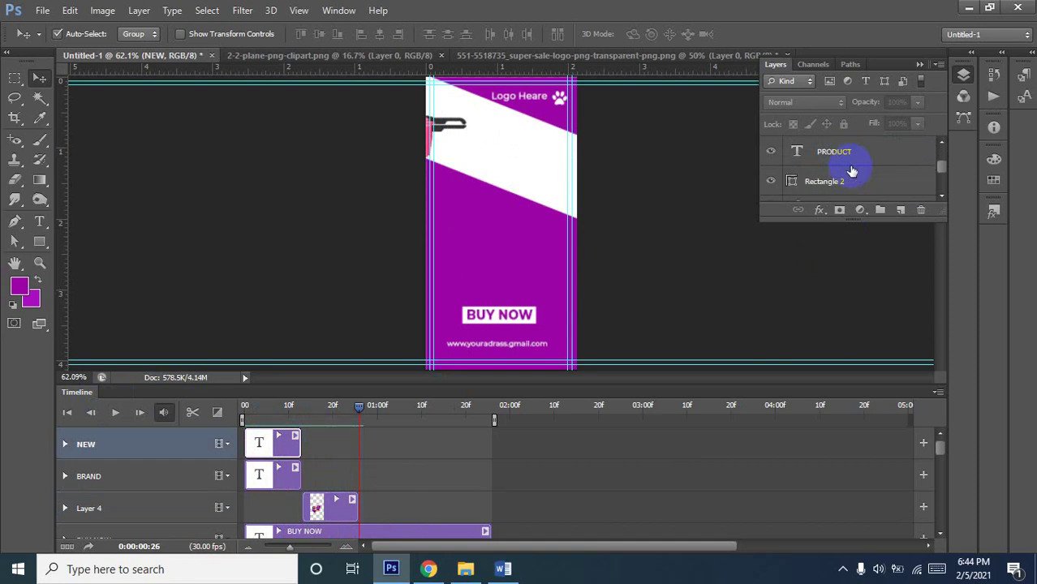
Reorder the PRODUCT layer with Ctrl+[ and Ctrl+] until it sits just below BRAND, above Layer 4
{"action": "left_click", "coordinate": [864, 150]}
{"action": "scroll", "coordinate": [864, 162], "scroll_direction": "up", "scroll_amount": 1}
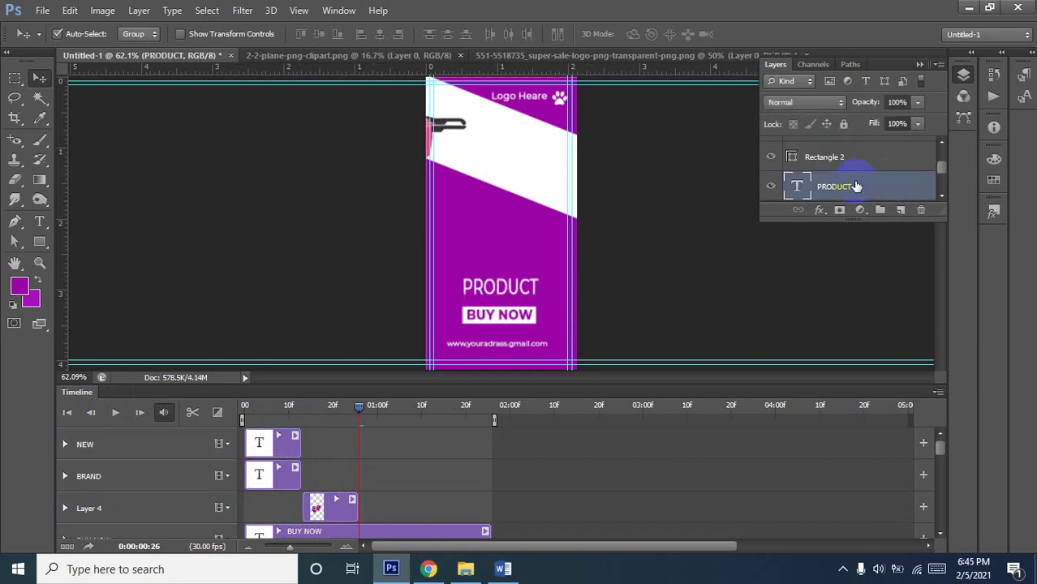
{"action": "scroll", "coordinate": [856, 187], "scroll_direction": "down", "scroll_amount": 1}
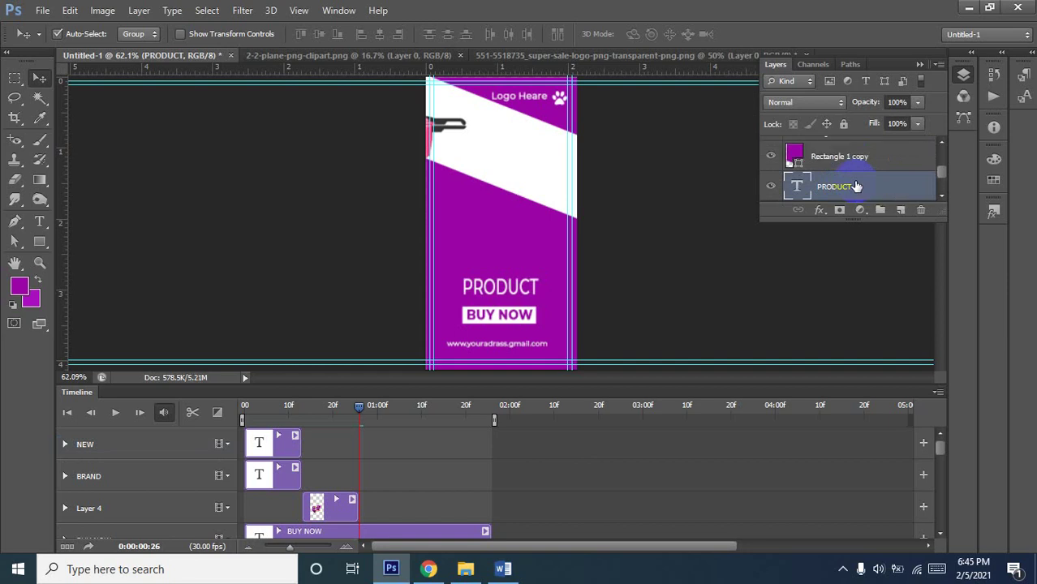
{"action": "key", "text": "ctrl+bracketleft"}
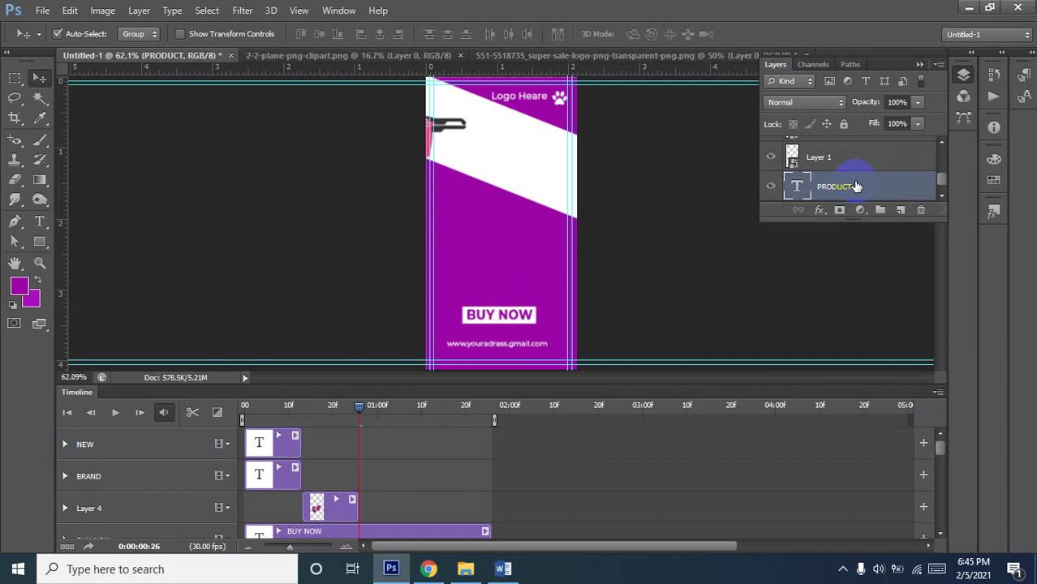
{"action": "scroll", "coordinate": [856, 187], "scroll_direction": "down", "scroll_amount": 1}
{"action": "key", "text": "ctrl+bracketleft"}
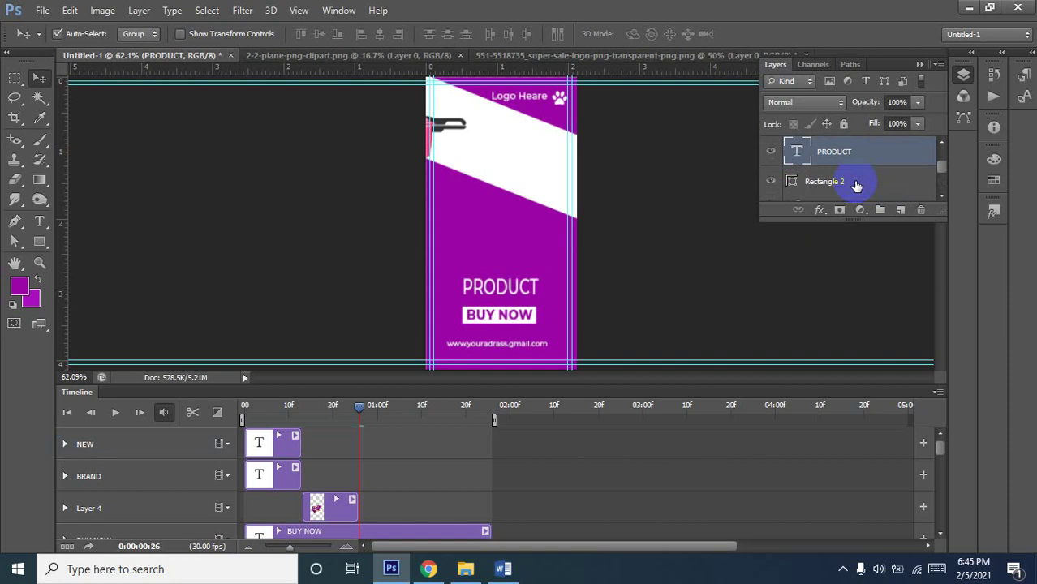
{"action": "scroll", "coordinate": [860, 184], "scroll_direction": "up", "scroll_amount": 1}
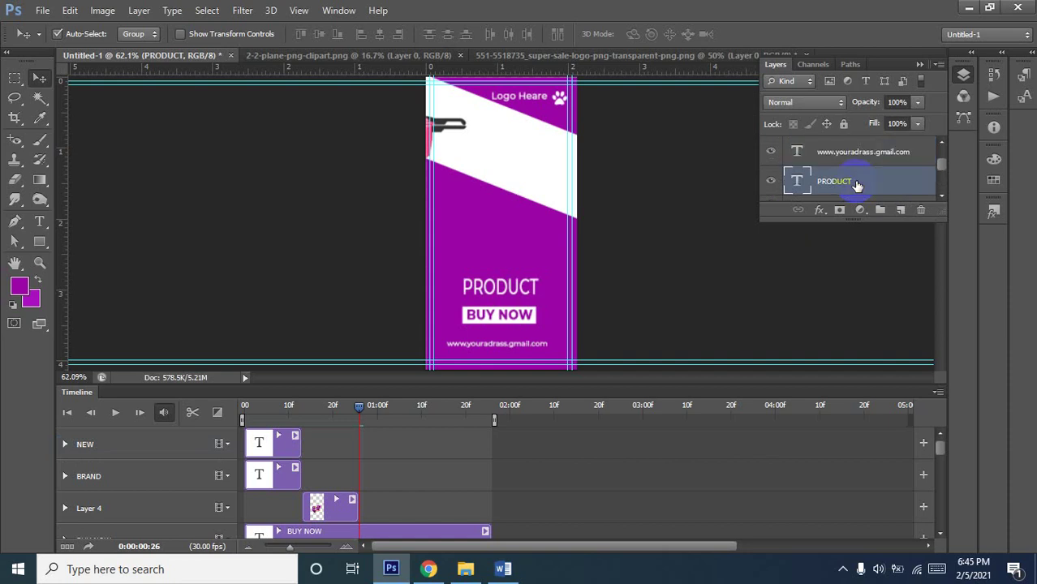
{"action": "key", "text": "ctrl+bracketright"}
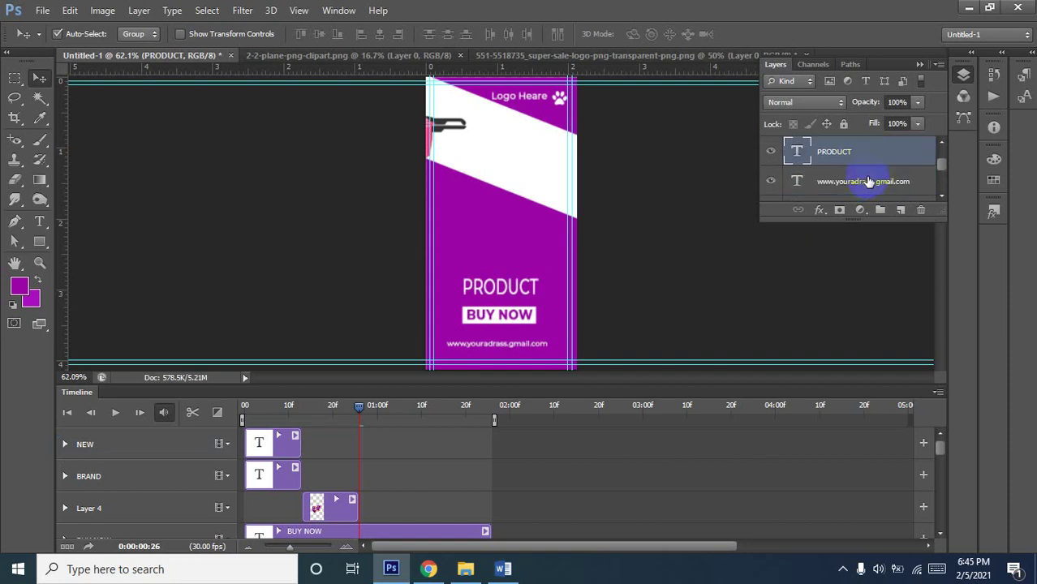
{"action": "scroll", "coordinate": [869, 181], "scroll_direction": "down", "scroll_amount": 3}
{"action": "scroll", "coordinate": [868, 181], "scroll_direction": "down", "scroll_amount": 1}
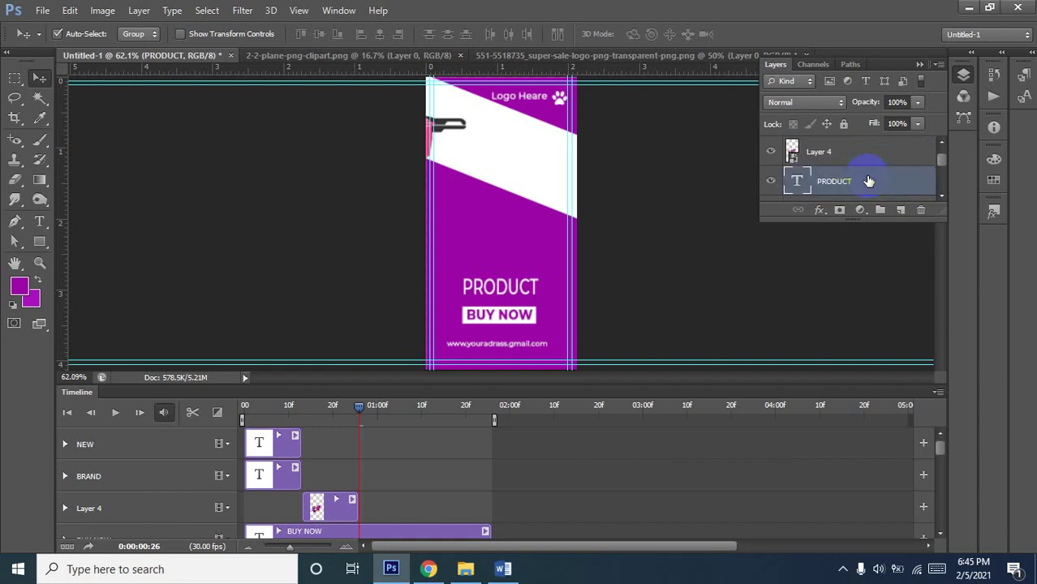
{"action": "key", "text": "ctrl+bracketright"}
{"action": "key", "text": "ctrl+bracketright"}
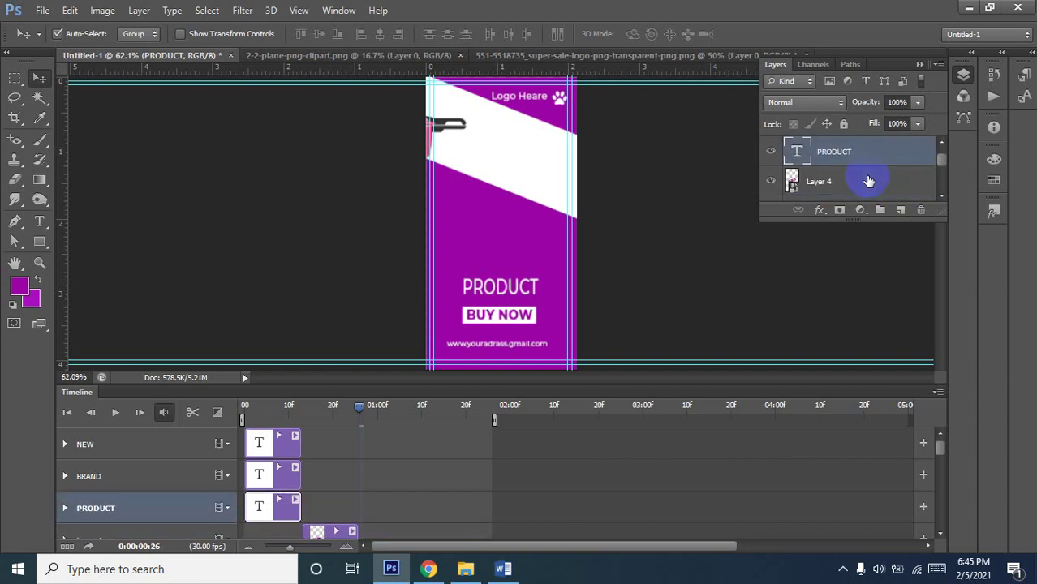
{"action": "scroll", "coordinate": [868, 181], "scroll_direction": "up", "scroll_amount": 1}
{"action": "scroll", "coordinate": [868, 181], "scroll_direction": "up", "scroll_amount": 1}
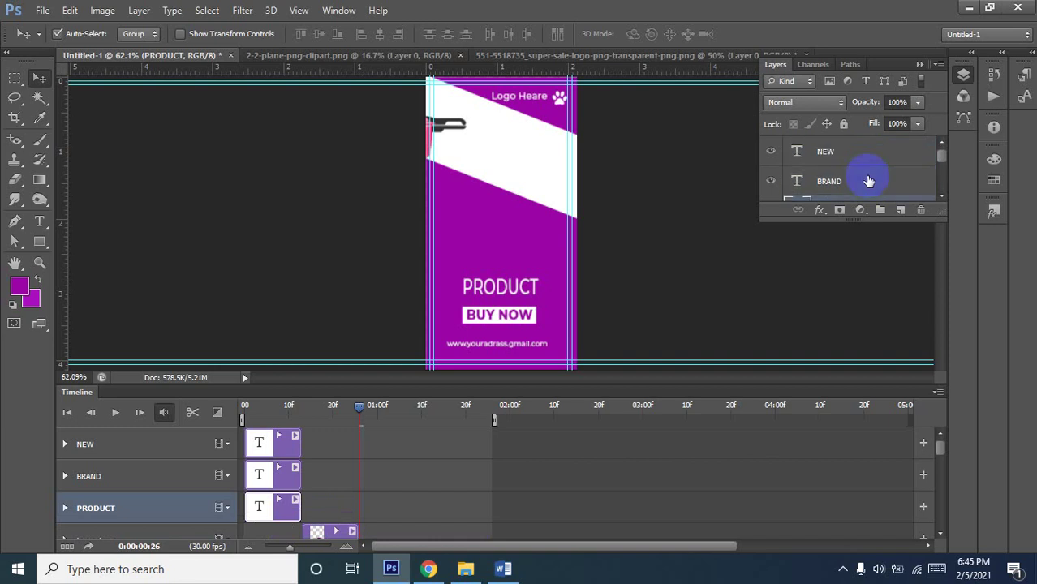
Shorten the NEW and PRODUCT text clips to end at frame 7
{"action": "left_click", "coordinate": [276, 504]}
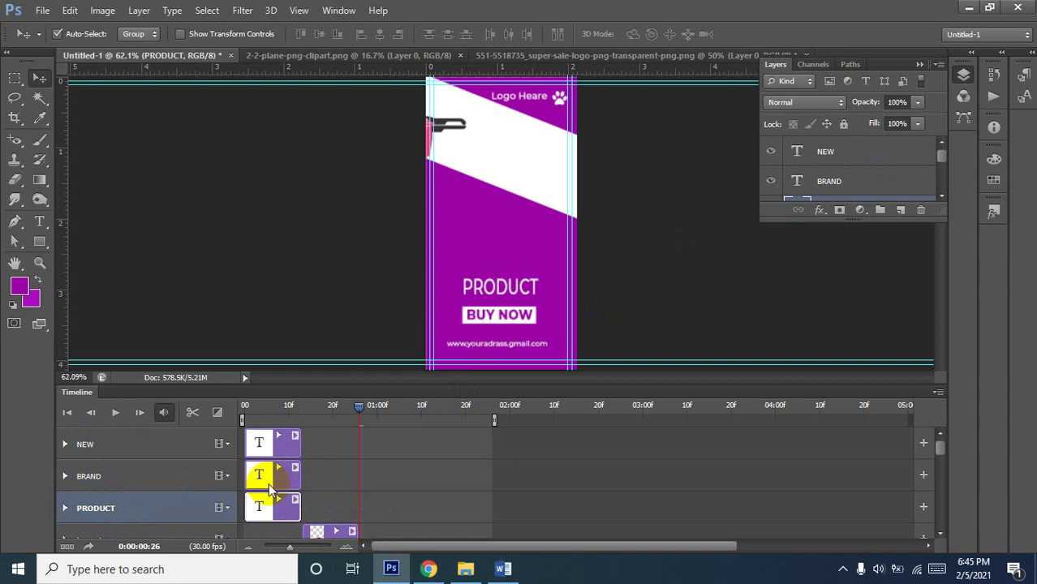
{"action": "scroll", "coordinate": [324, 503], "scroll_direction": "down", "scroll_amount": 1}
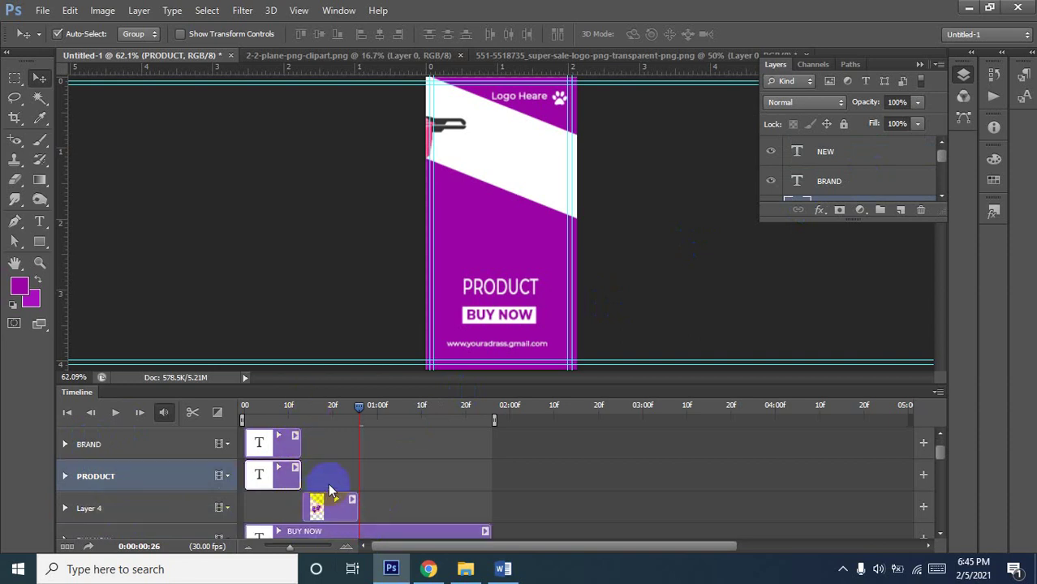
{"action": "scroll", "coordinate": [331, 487], "scroll_direction": "down", "scroll_amount": 1}
{"action": "scroll", "coordinate": [332, 480], "scroll_direction": "up", "scroll_amount": 2}
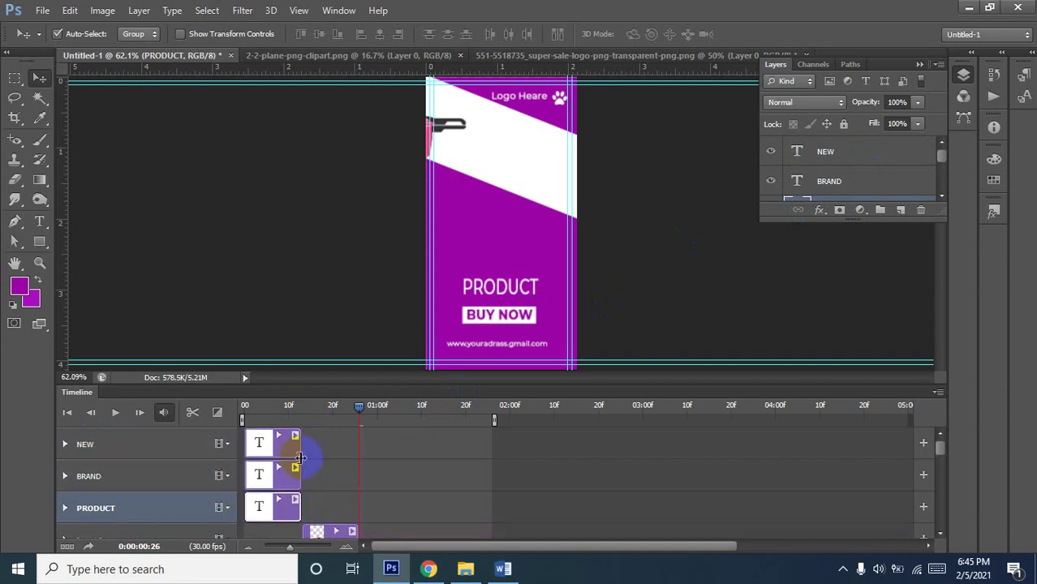
{"action": "mouse_move", "coordinate": [300, 457]}
{"action": "left_mouse_down"}
{"action": "mouse_move", "coordinate": [273, 453]}
{"action": "mouse_move", "coordinate": [274, 476]}
{"action": "left_mouse_up"}
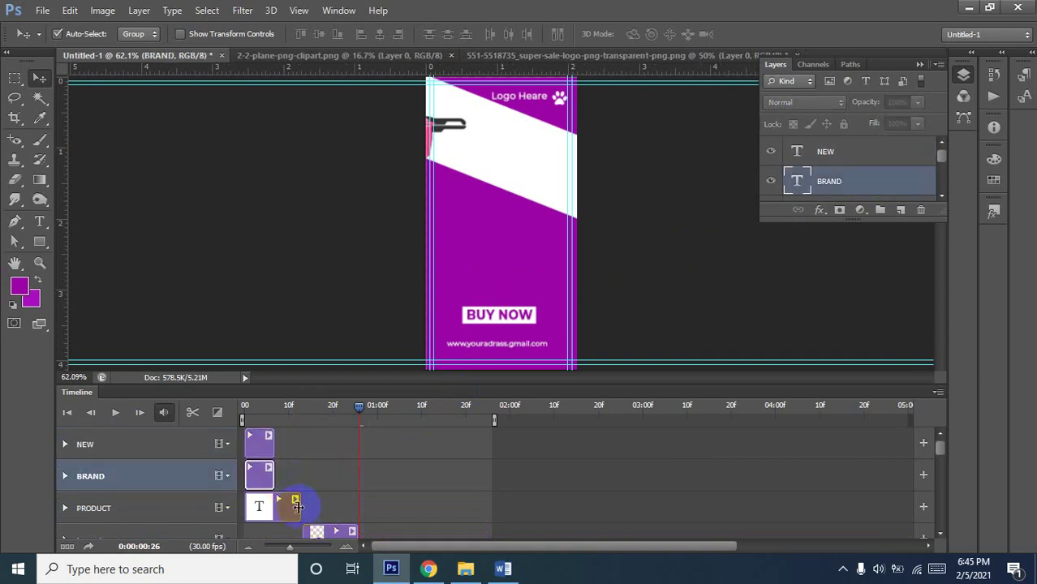
{"action": "left_click_drag", "start_coordinate": [298, 504], "coordinate": [274, 504]}
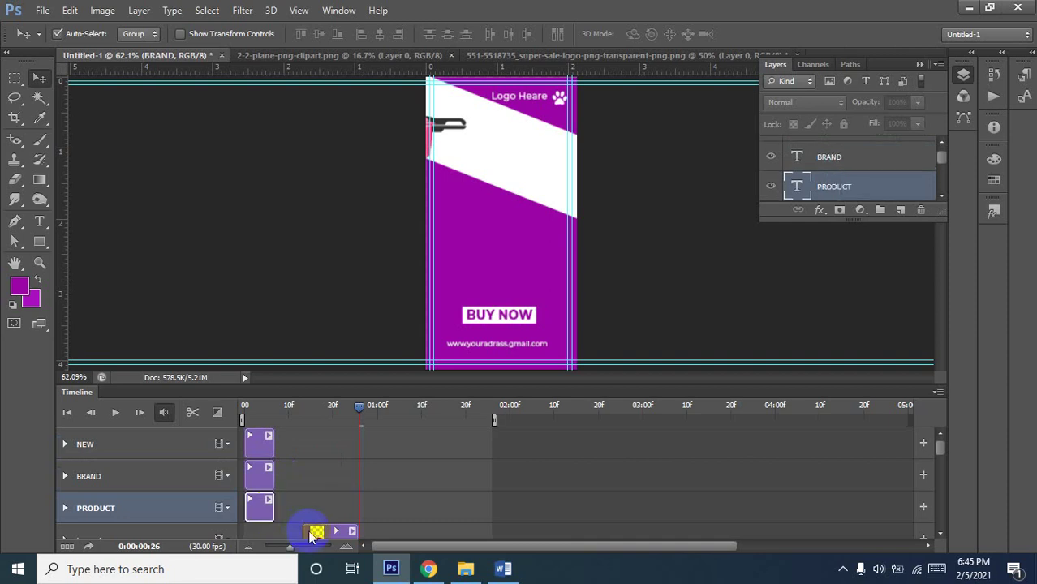
Place the Layer 4 clip right after the text clips, ending at 00:17, and rewind to frame 0
{"action": "scroll", "coordinate": [324, 518], "scroll_direction": "down", "scroll_amount": 1}
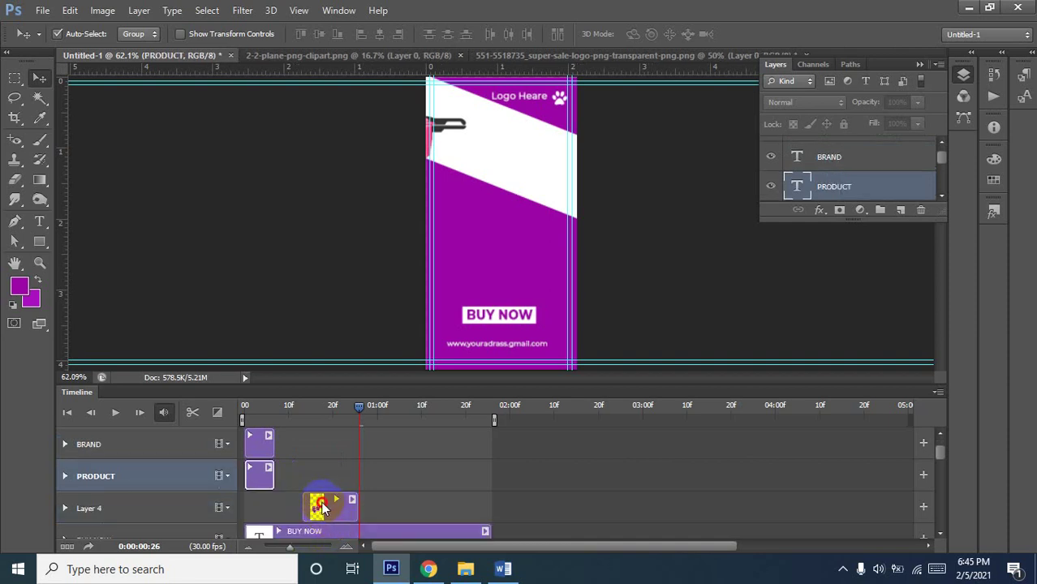
{"action": "left_click", "coordinate": [324, 508]}
{"action": "left_click_drag", "start_coordinate": [286, 507], "coordinate": [292, 509]}
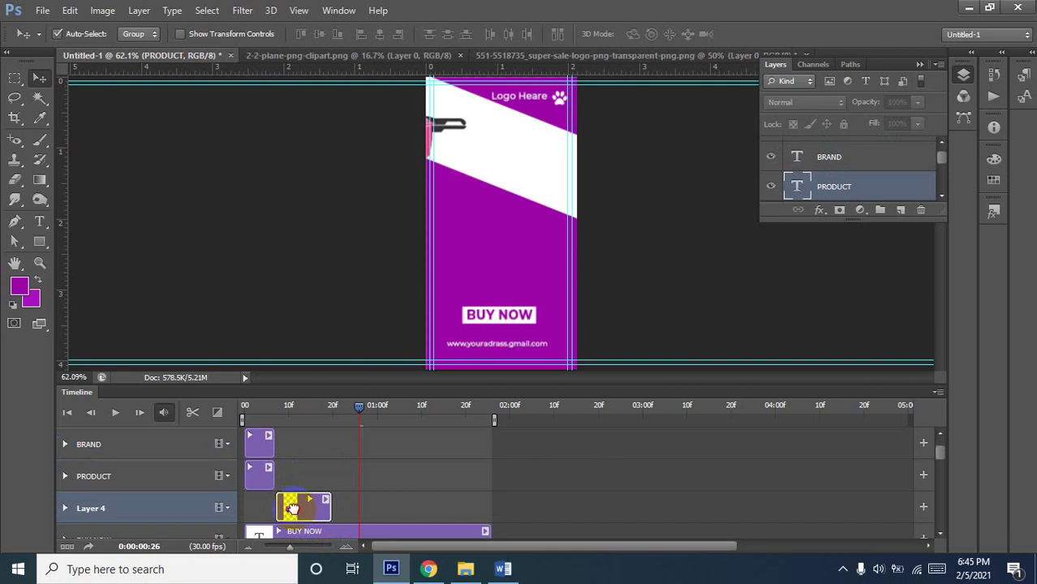
{"action": "left_click_drag", "start_coordinate": [291, 509], "coordinate": [305, 510]}
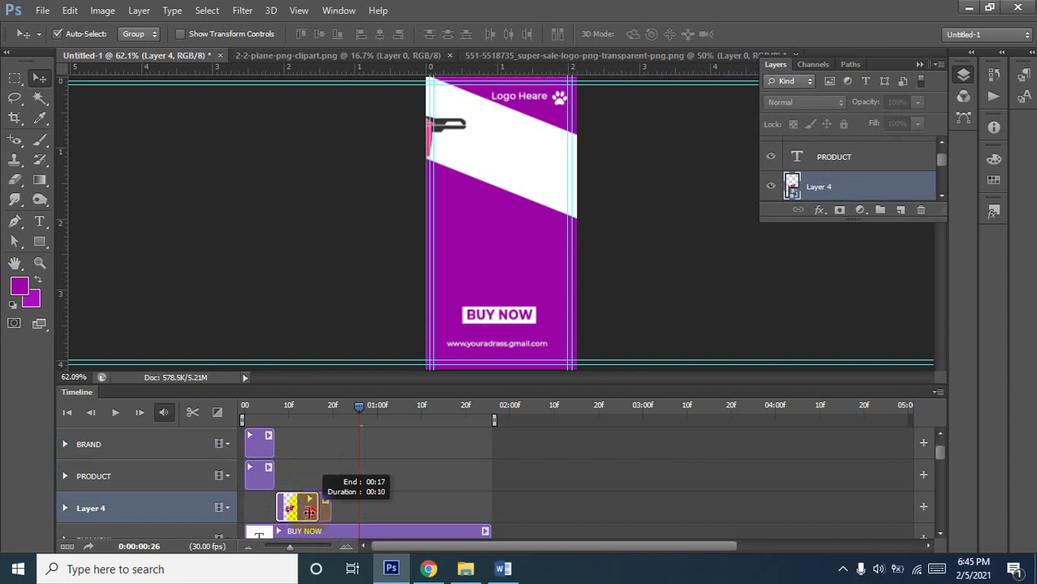
{"action": "left_click_drag", "start_coordinate": [307, 510], "coordinate": [307, 512]}
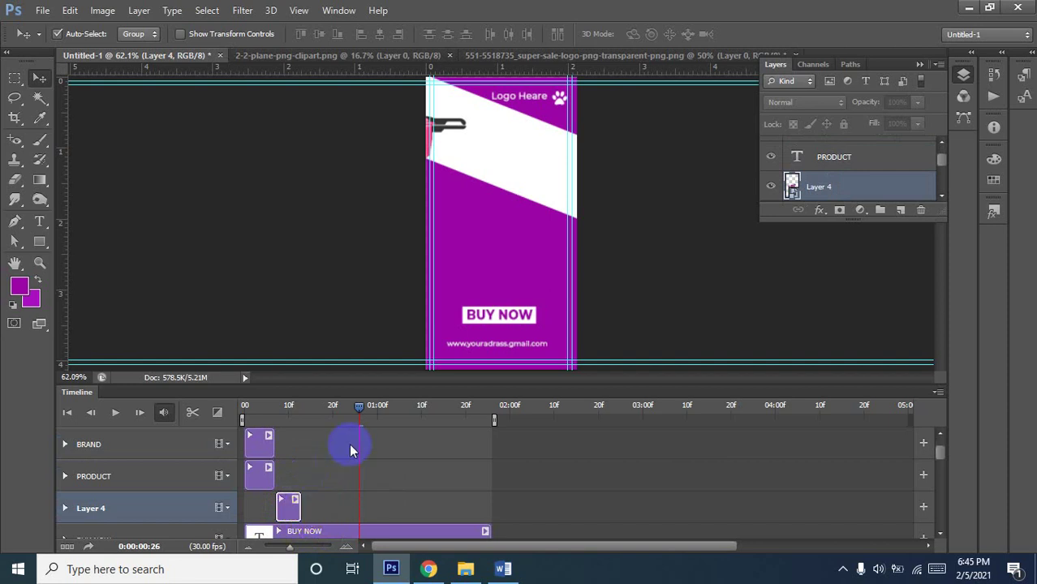
{"action": "left_click_drag", "start_coordinate": [360, 414], "coordinate": [220, 424]}
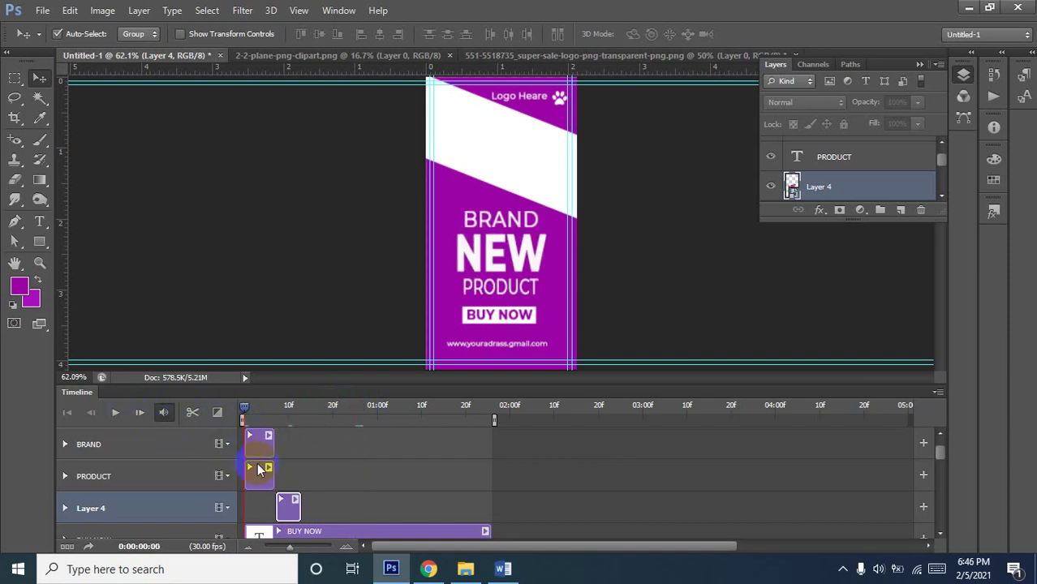
Play the preview, stop it, and set the playhead to frame 13 where the watch shows
{"action": "left_click", "coordinate": [119, 417]}
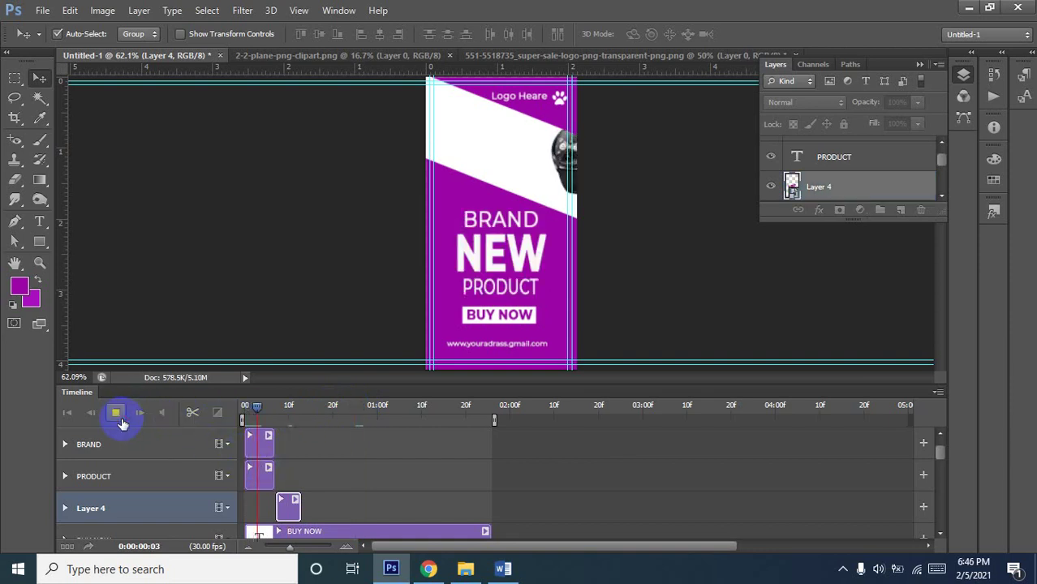
{"action": "left_click", "coordinate": [119, 421]}
{"action": "left_click", "coordinate": [281, 445]}
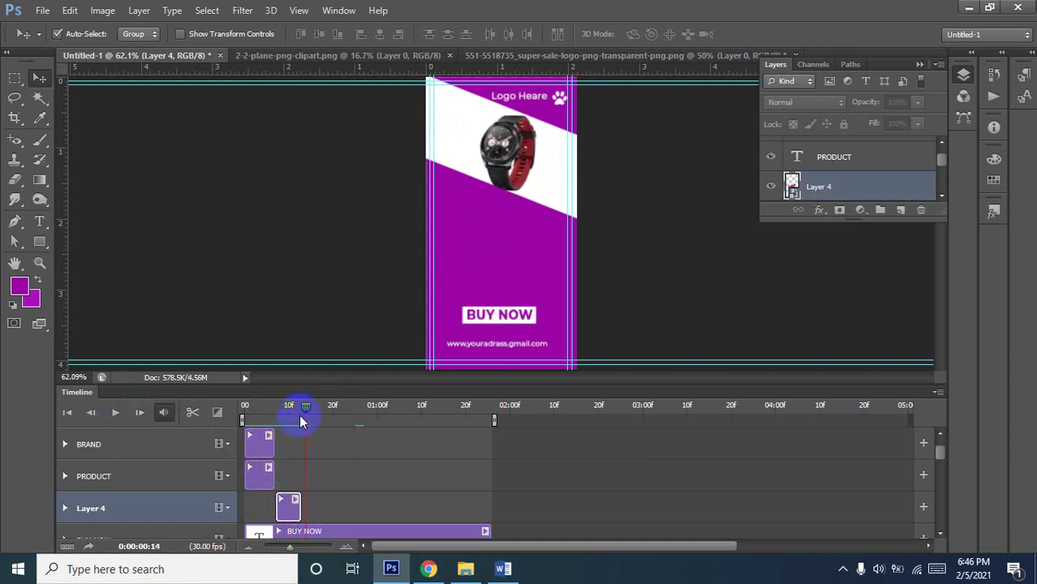
{"action": "left_click_drag", "start_coordinate": [305, 410], "coordinate": [302, 410]}
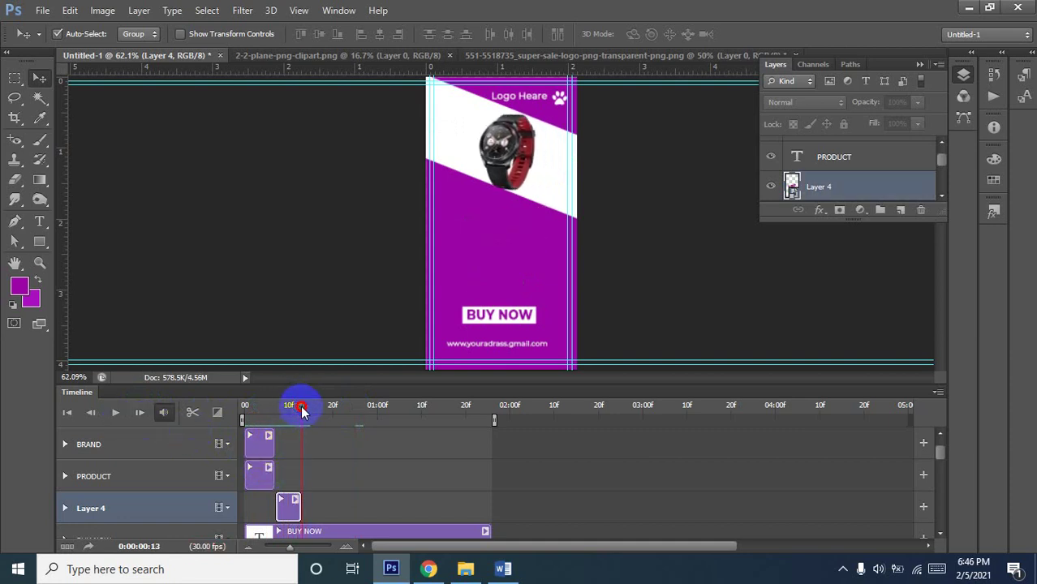
{"action": "left_click", "coordinate": [297, 505]}
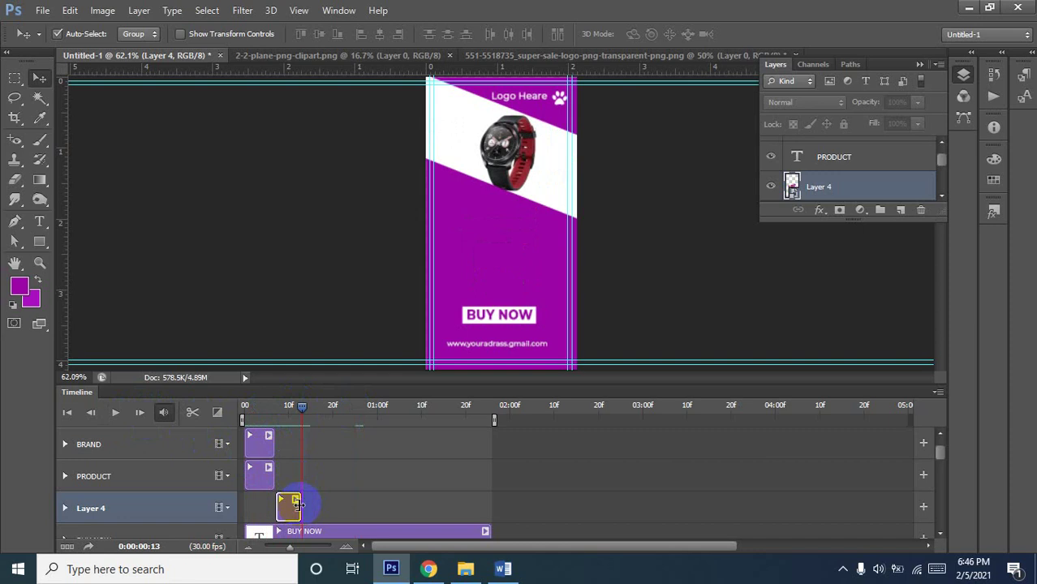
{"action": "scroll", "coordinate": [261, 453], "scroll_direction": "up", "scroll_amount": 1}
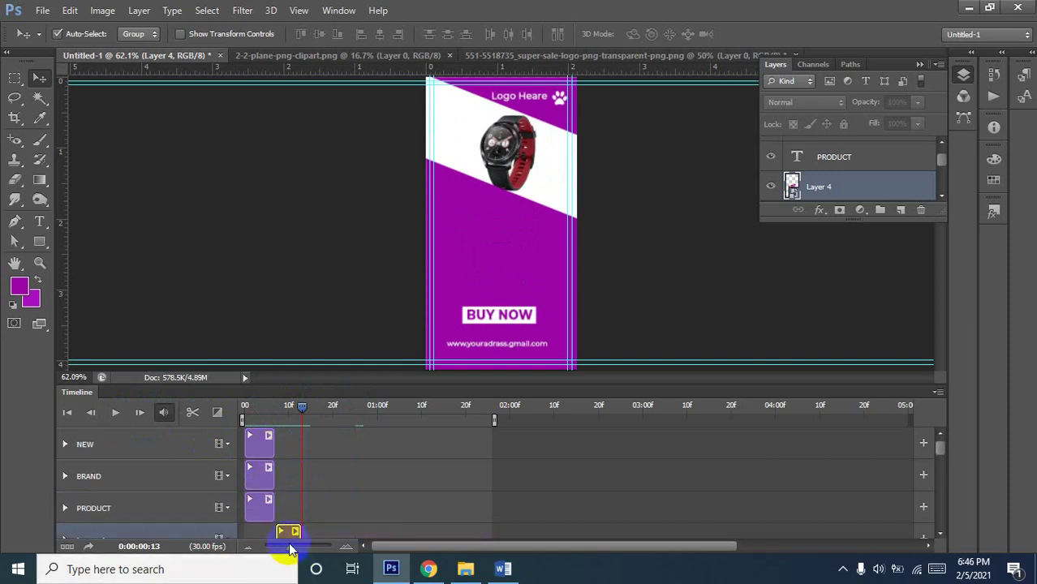
{"action": "scroll", "coordinate": [277, 464], "scroll_direction": "down", "scroll_amount": 1}
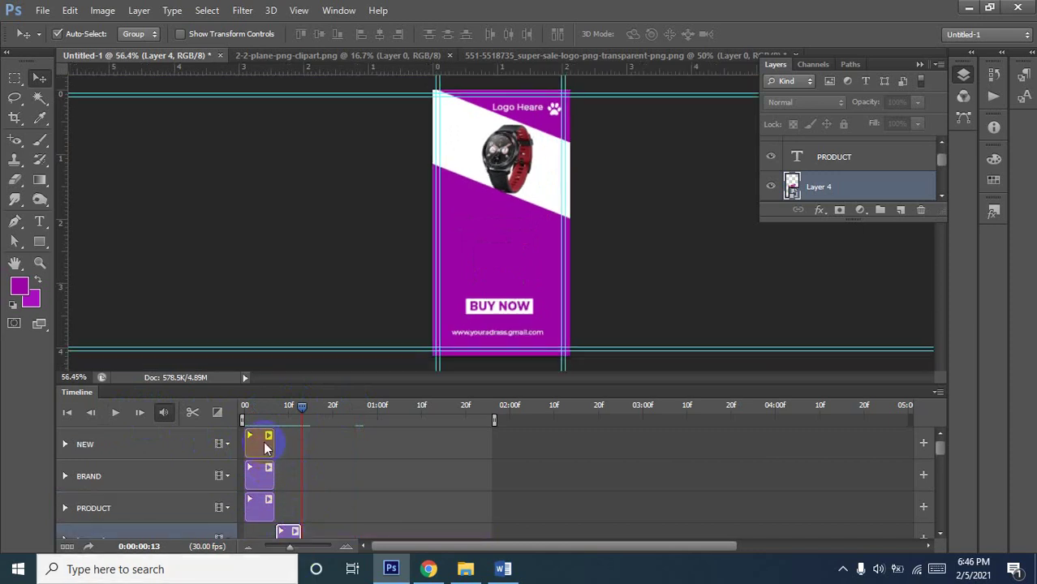
Select the NEW, BRAND and PRODUCT text clips in the Timeline
{"action": "left_click", "coordinate": [267, 451]}
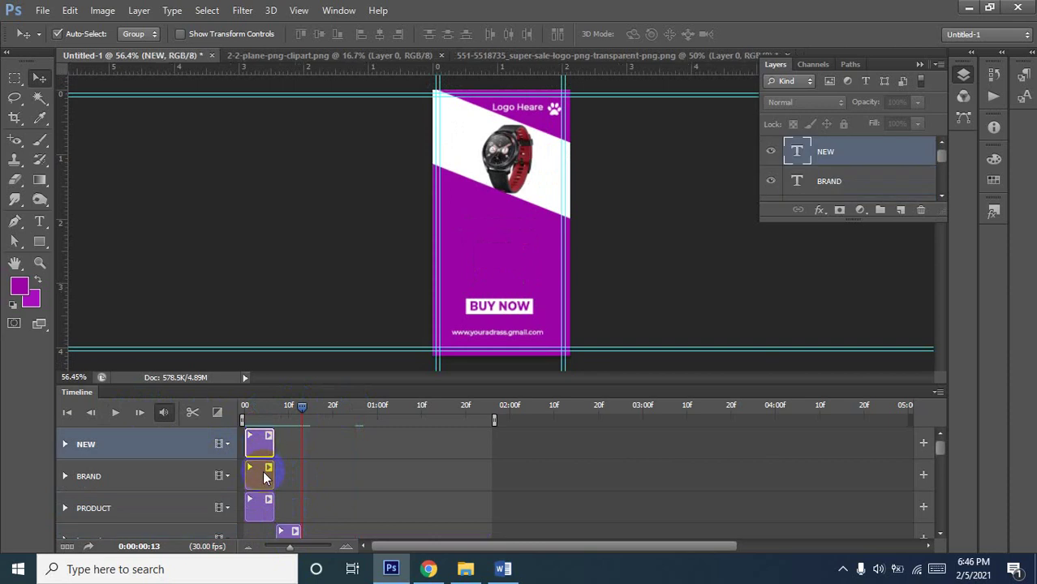
{"action": "left_click", "coordinate": [263, 477], "text": "shift"}
{"action": "left_click", "coordinate": [267, 505], "text": "shift"}
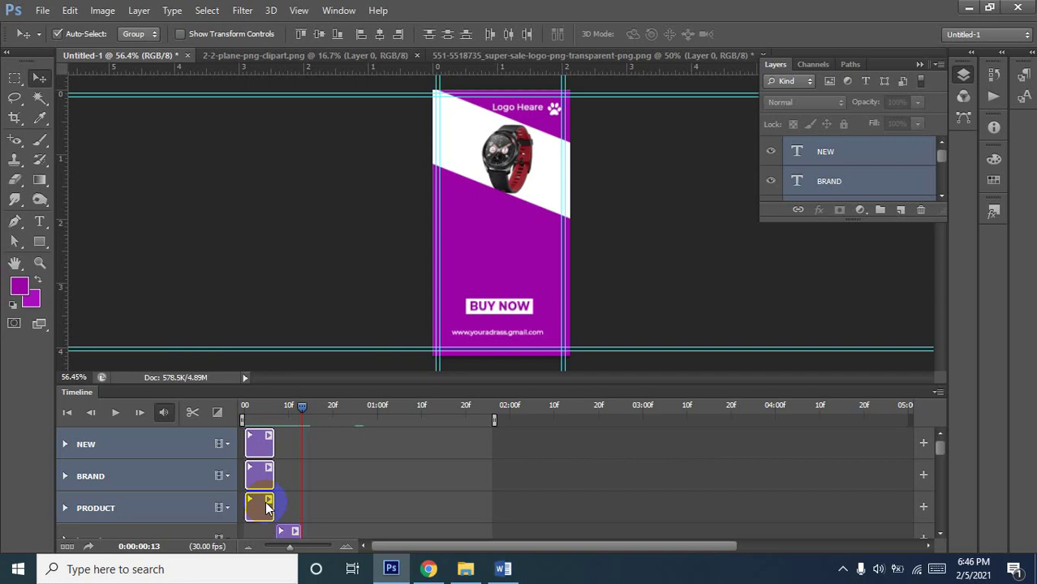
{"action": "right_click", "coordinate": [286, 507]}
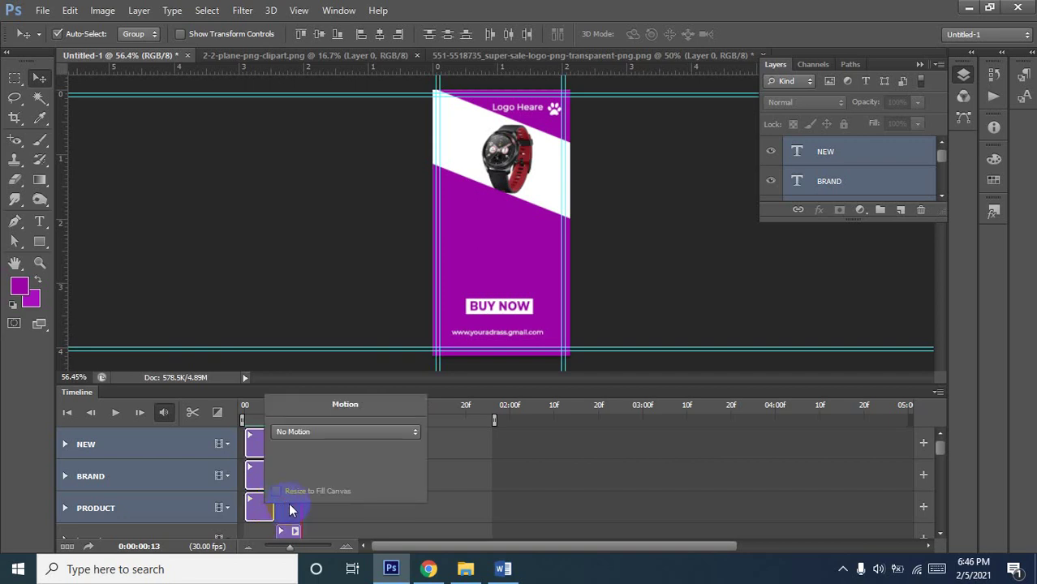
{"action": "left_click", "coordinate": [359, 513]}
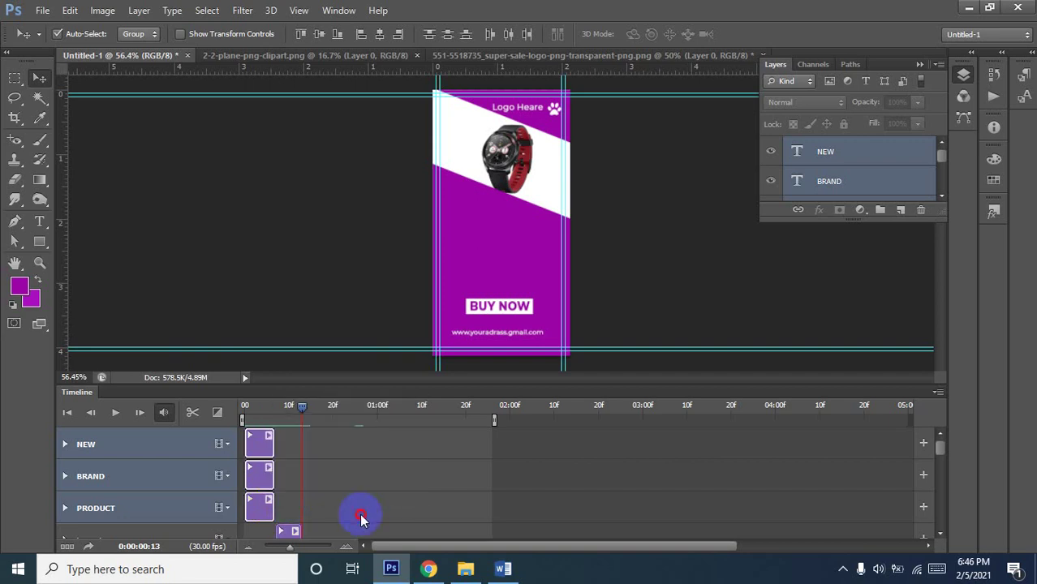
{"action": "left_click", "coordinate": [262, 512]}
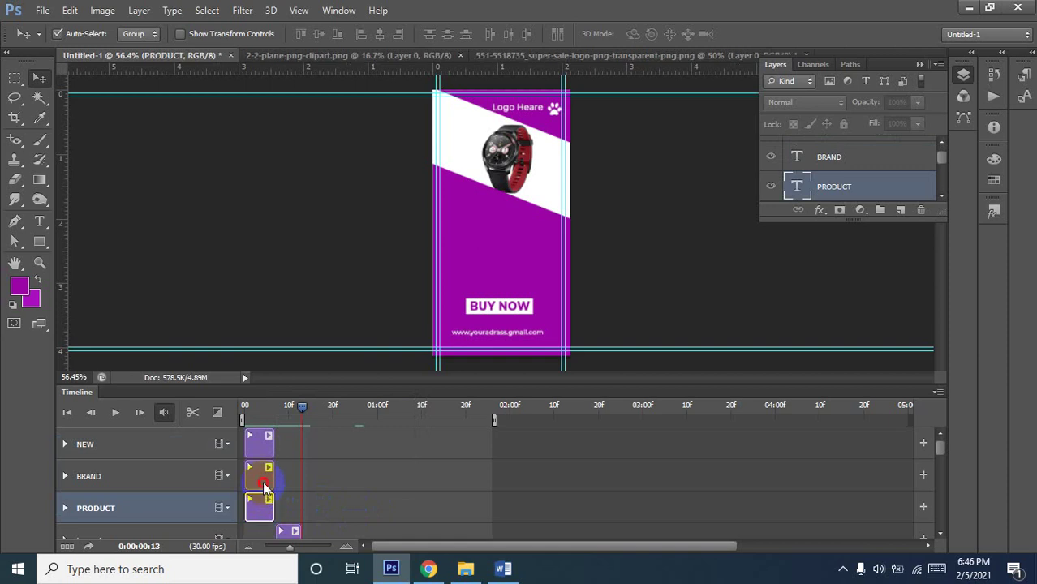
{"action": "left_click", "coordinate": [262, 479], "text": "shift"}
{"action": "left_click", "coordinate": [264, 444], "text": "shift"}
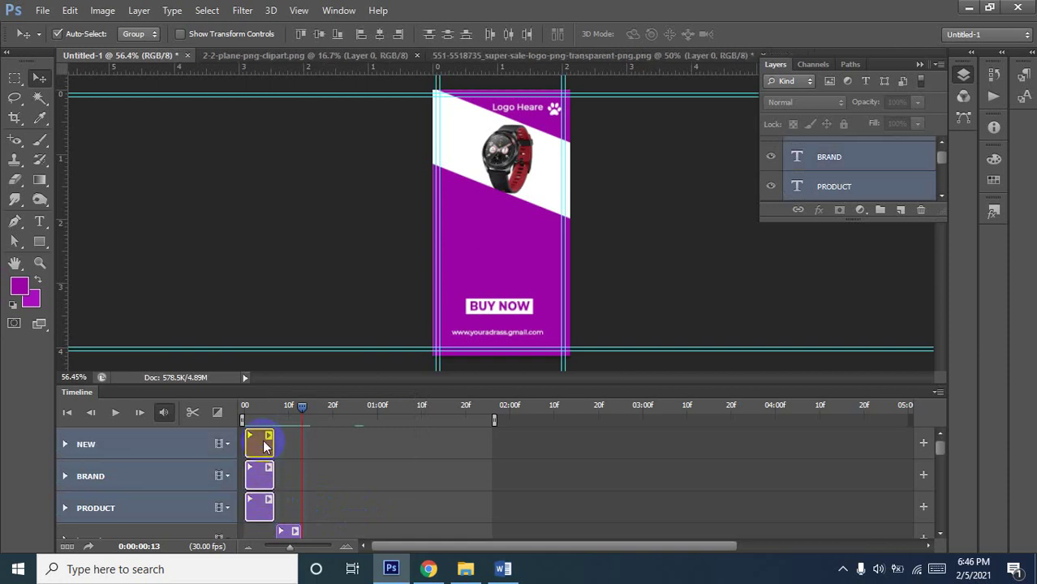
Reselect the three text clips, undo an accidental paste, and drag them later past frame 13
{"action": "left_click", "coordinate": [264, 445], "text": "ctrl"}
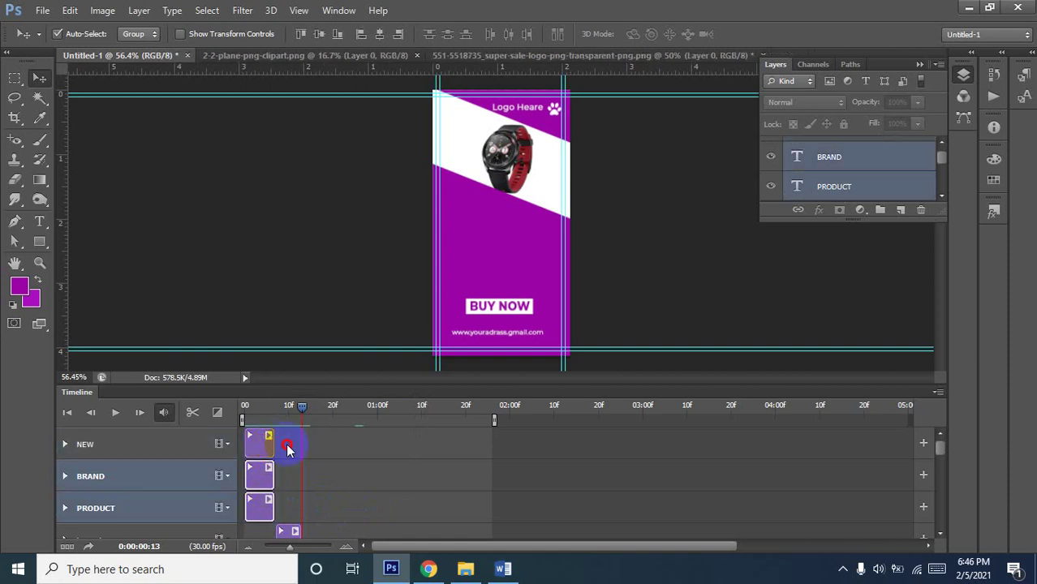
{"action": "left_click", "coordinate": [259, 452]}
{"action": "left_click", "coordinate": [261, 489]}
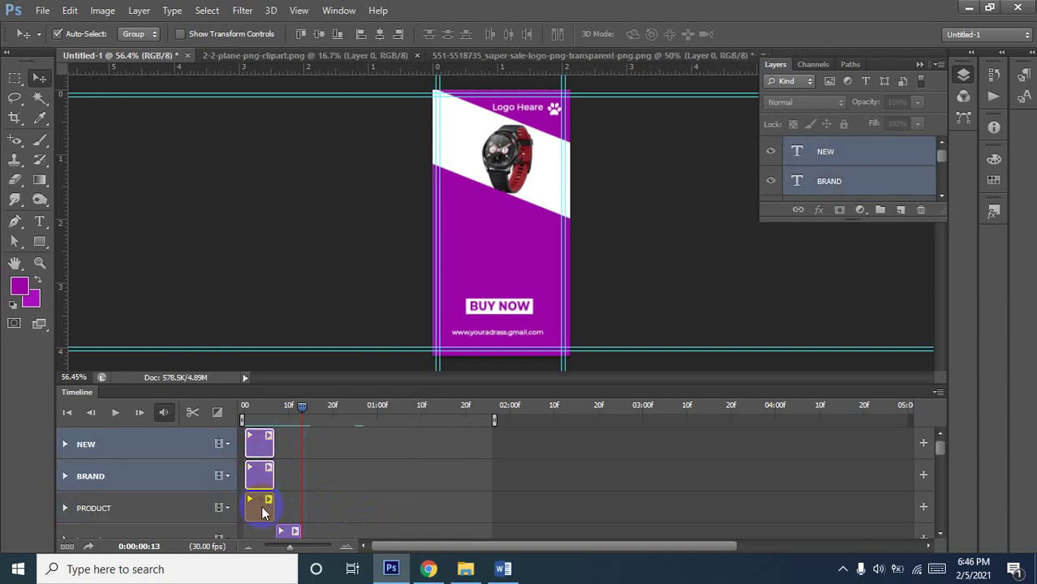
{"action": "left_click", "coordinate": [261, 508], "text": "shift"}
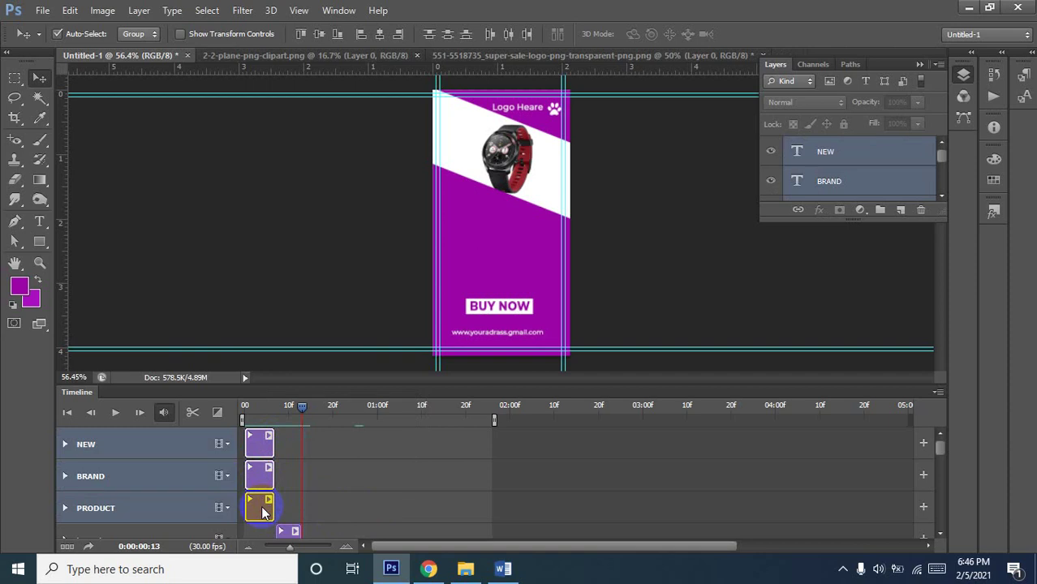
{"action": "key", "text": "ctrl+v"}
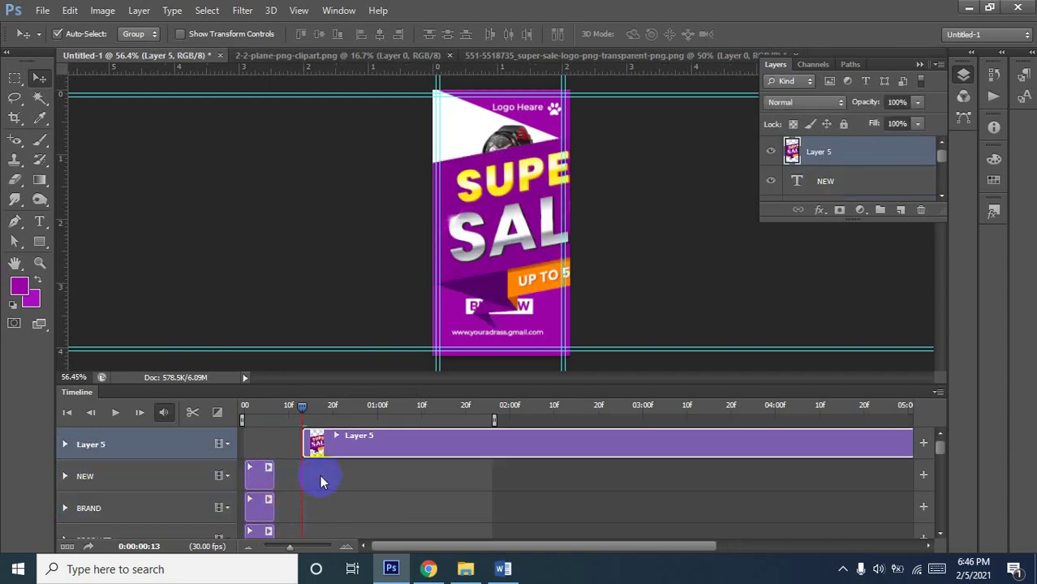
{"action": "key", "text": "ctrl+z"}
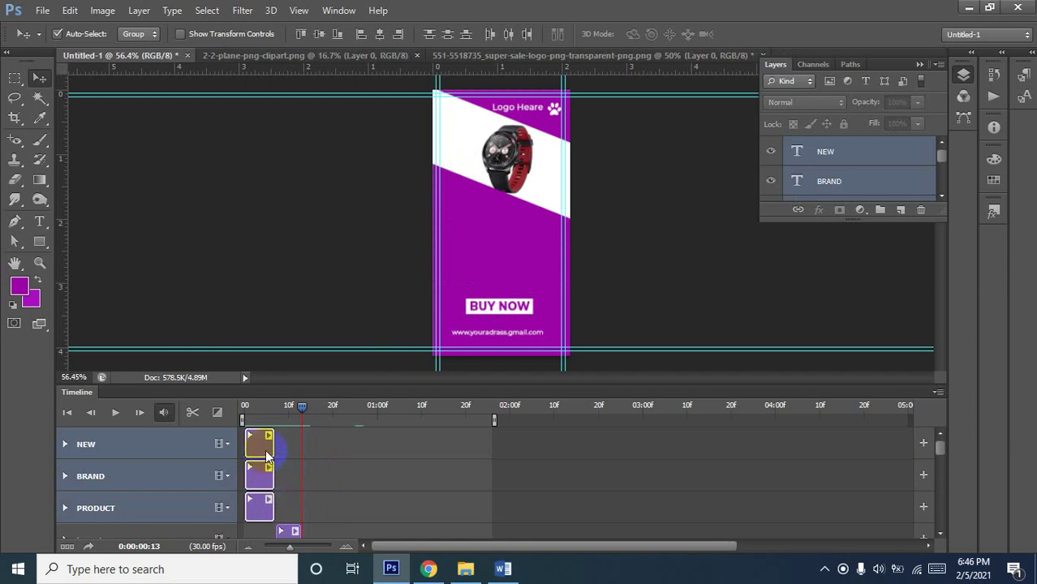
{"action": "mouse_move", "coordinate": [267, 456]}
{"action": "left_mouse_down"}
{"action": "mouse_move", "coordinate": [298, 456]}
{"action": "mouse_move", "coordinate": [270, 458]}
{"action": "left_mouse_up"}
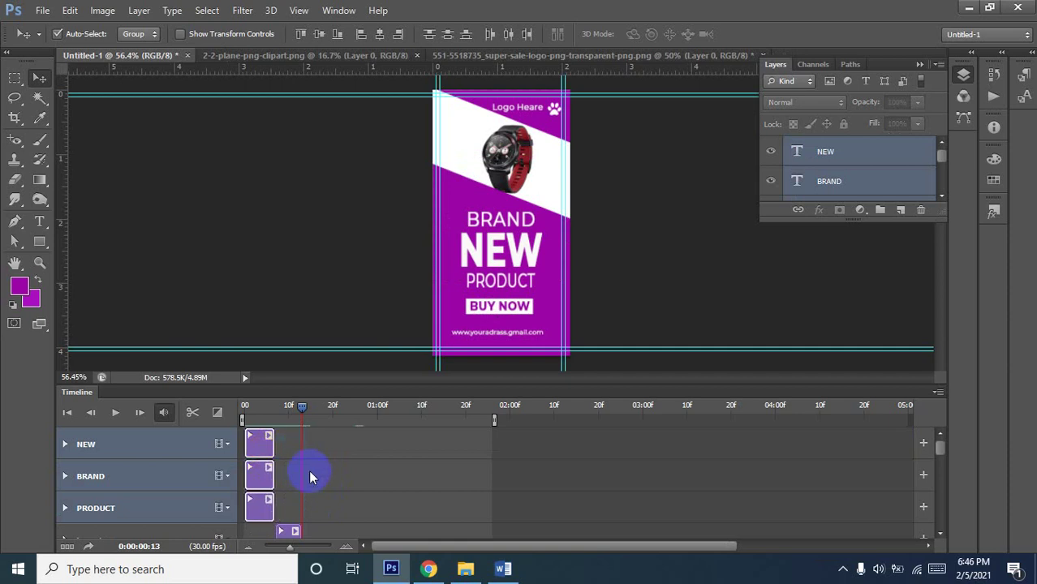
Duplicate the NEW, BRAND and PRODUCT layers with Ctrl+J and move the copies to start at frame 13
{"action": "left_click", "coordinate": [293, 446]}
{"action": "left_click", "coordinate": [270, 454]}
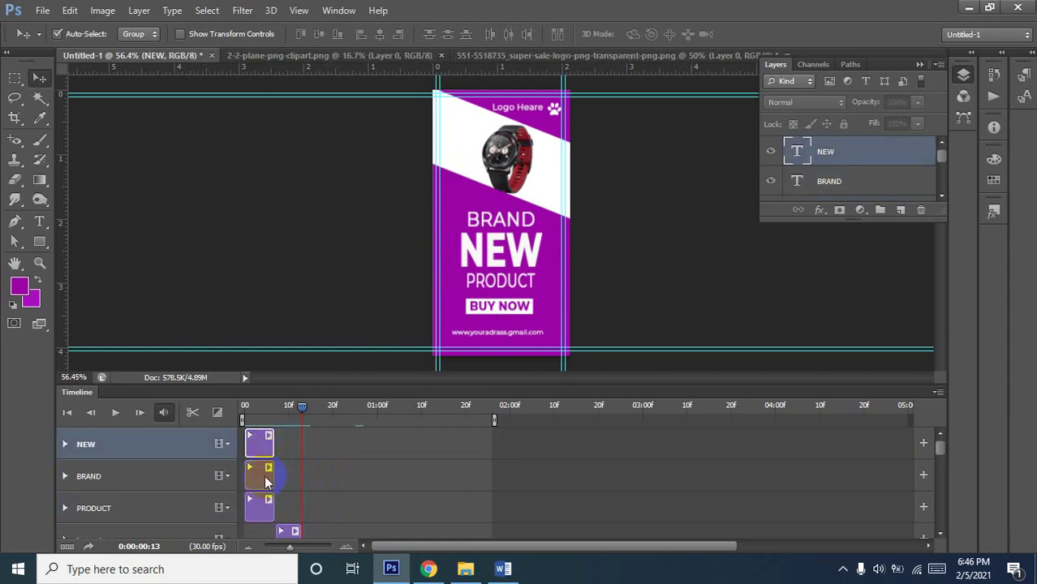
{"action": "left_click", "coordinate": [266, 479], "text": "shift"}
{"action": "left_click", "coordinate": [260, 508], "text": "shift"}
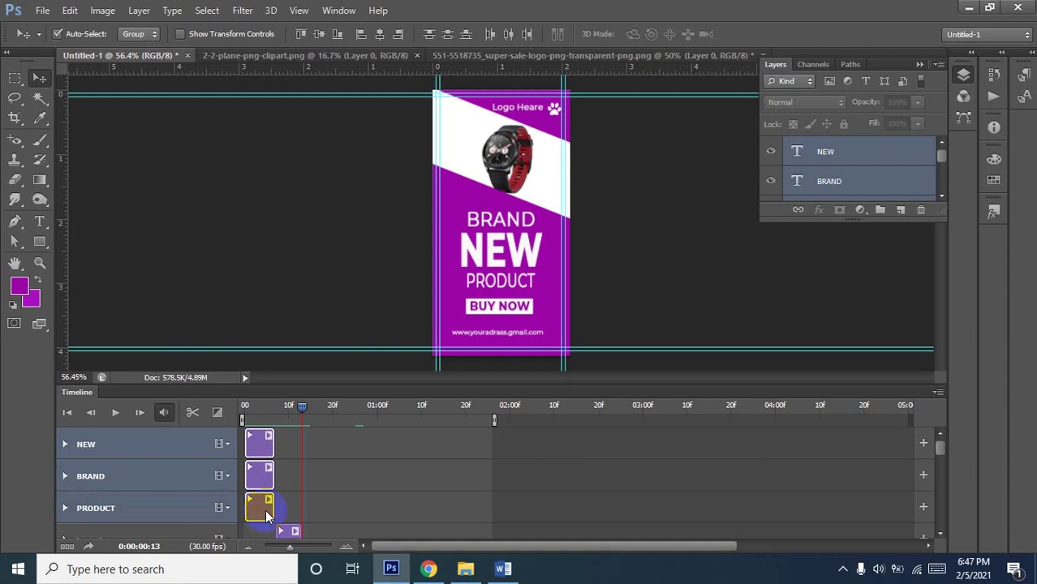
{"action": "key", "text": "ctrl+j"}
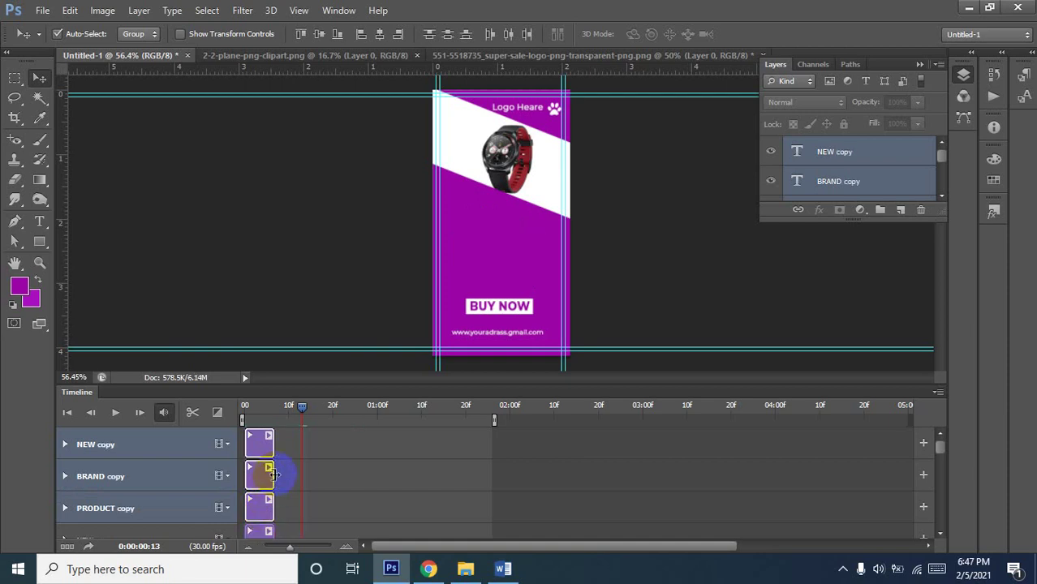
{"action": "left_click_drag", "start_coordinate": [266, 448], "coordinate": [325, 441]}
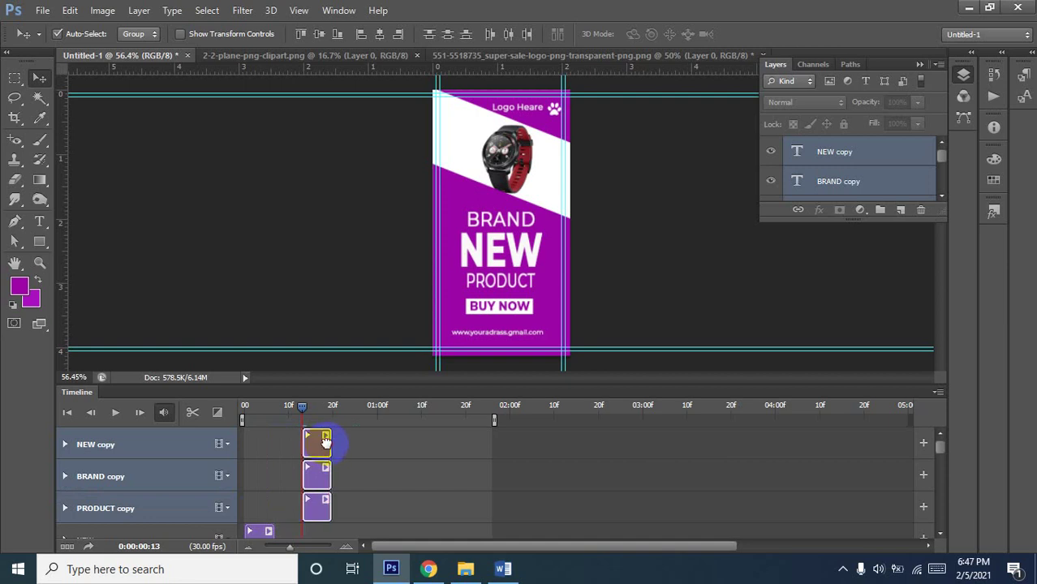
Duplicate the Layer 4 Super Sale graphic layer with Ctrl+J
{"action": "scroll", "coordinate": [324, 469], "scroll_direction": "down", "scroll_amount": 3}
{"action": "scroll", "coordinate": [325, 469], "scroll_direction": "down", "scroll_amount": 1}
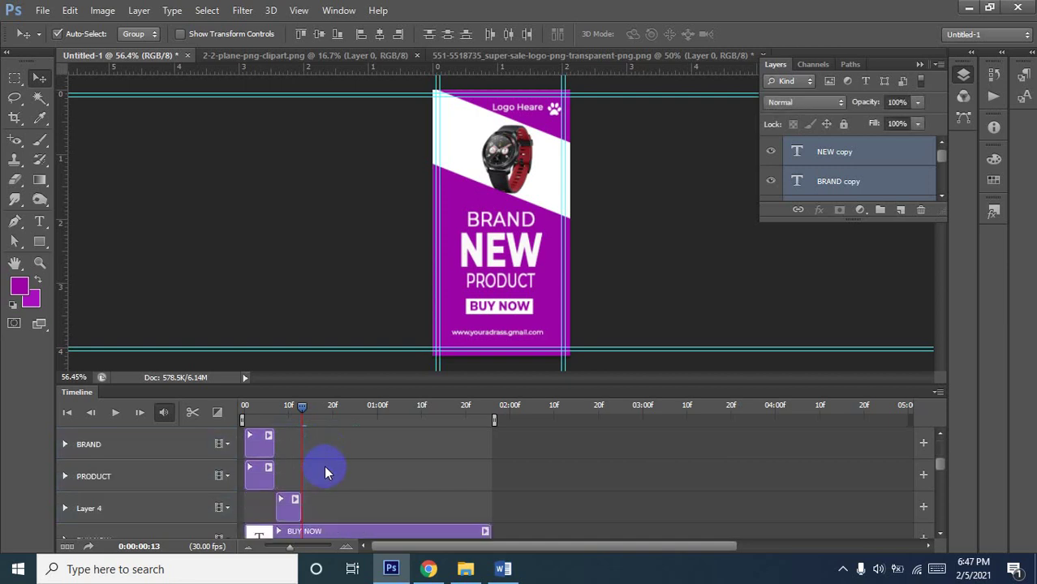
{"action": "left_click", "coordinate": [292, 510]}
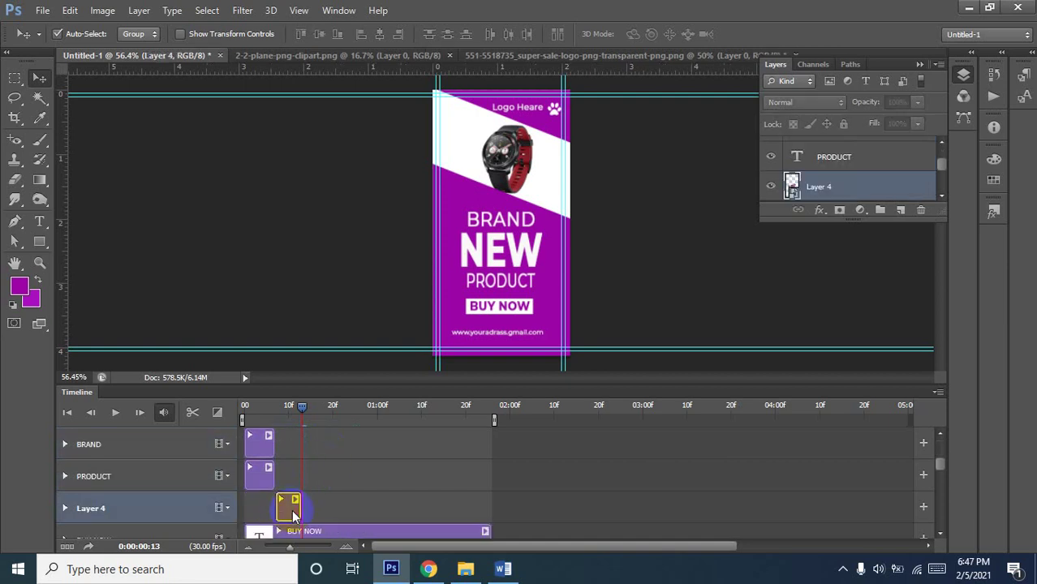
{"action": "key", "text": "ctrl+j"}
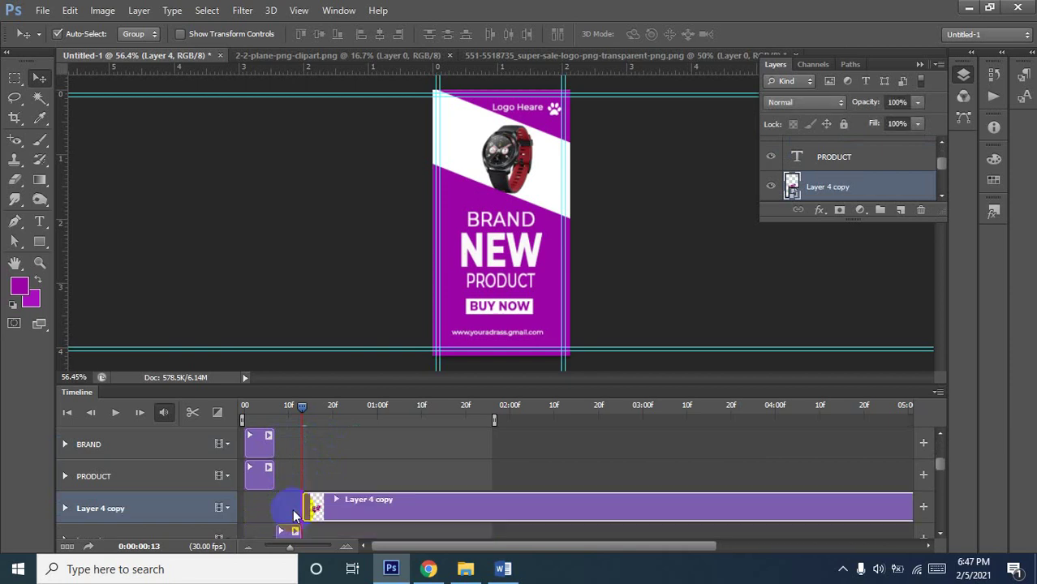
Shift the Layer 4 copy clip later, trim it short, and preview frame 20
{"action": "left_click", "coordinate": [354, 510]}
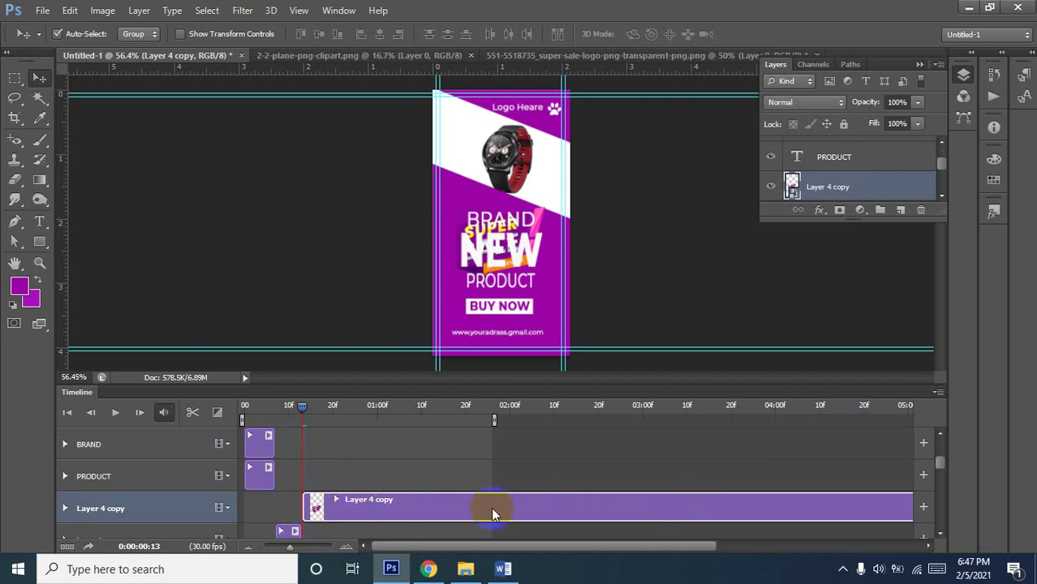
{"action": "left_click_drag", "start_coordinate": [763, 507], "coordinate": [656, 509]}
{"action": "mouse_move", "coordinate": [852, 507]}
{"action": "left_mouse_down"}
{"action": "mouse_move", "coordinate": [302, 511]}
{"action": "mouse_move", "coordinate": [385, 510]}
{"action": "mouse_move", "coordinate": [345, 509]}
{"action": "left_mouse_up"}
{"action": "scroll", "coordinate": [338, 460], "scroll_direction": "up", "scroll_amount": 2}
{"action": "scroll", "coordinate": [336, 453], "scroll_direction": "down", "scroll_amount": 1}
{"action": "scroll", "coordinate": [336, 453], "scroll_direction": "down", "scroll_amount": 1}
{"action": "scroll", "coordinate": [335, 453], "scroll_direction": "down", "scroll_amount": 1}
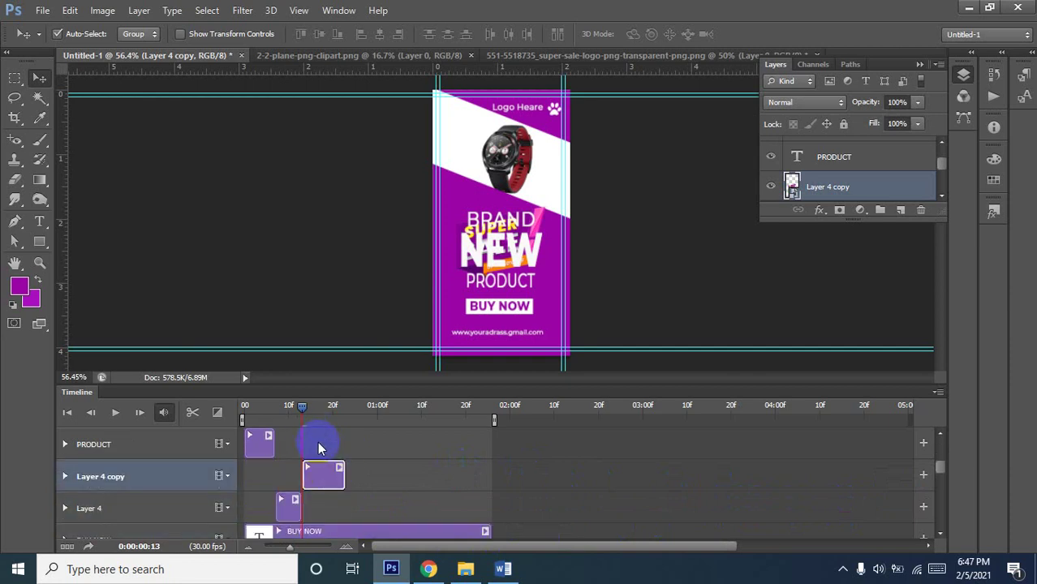
{"action": "scroll", "coordinate": [321, 454], "scroll_direction": "up", "scroll_amount": 3}
{"action": "scroll", "coordinate": [316, 459], "scroll_direction": "up", "scroll_amount": 2}
{"action": "scroll", "coordinate": [307, 442], "scroll_direction": "up", "scroll_amount": 1}
{"action": "left_click_drag", "start_coordinate": [299, 412], "coordinate": [332, 410]}
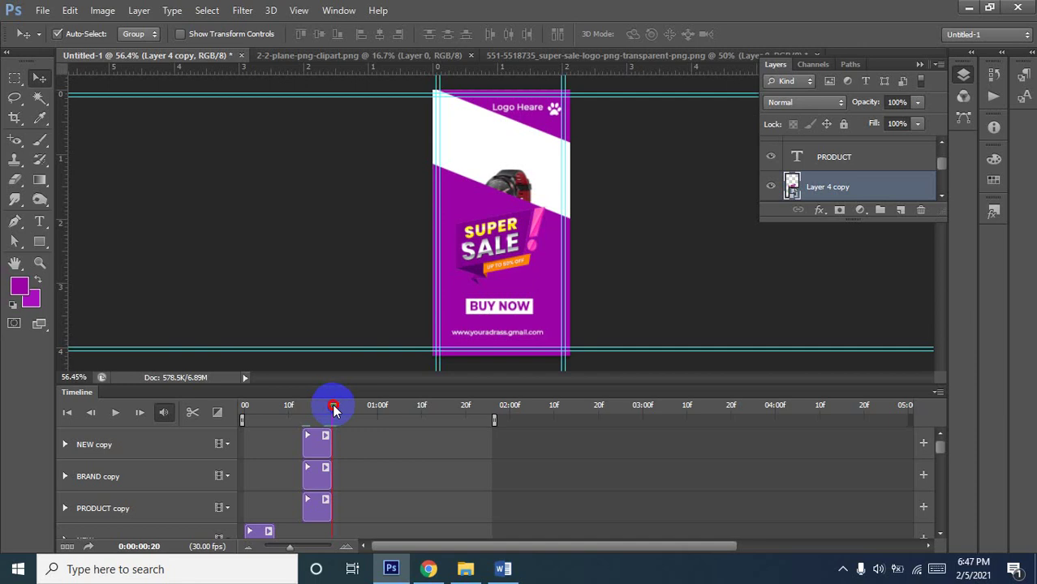
Move the Layer 4 copy clip so it starts just after frame 20
{"action": "scroll", "coordinate": [359, 456], "scroll_direction": "down", "scroll_amount": 3}
{"action": "scroll", "coordinate": [320, 469], "scroll_direction": "down", "scroll_amount": 1}
{"action": "left_click", "coordinate": [314, 478]}
{"action": "left_click_drag", "start_coordinate": [314, 477], "coordinate": [359, 476]}
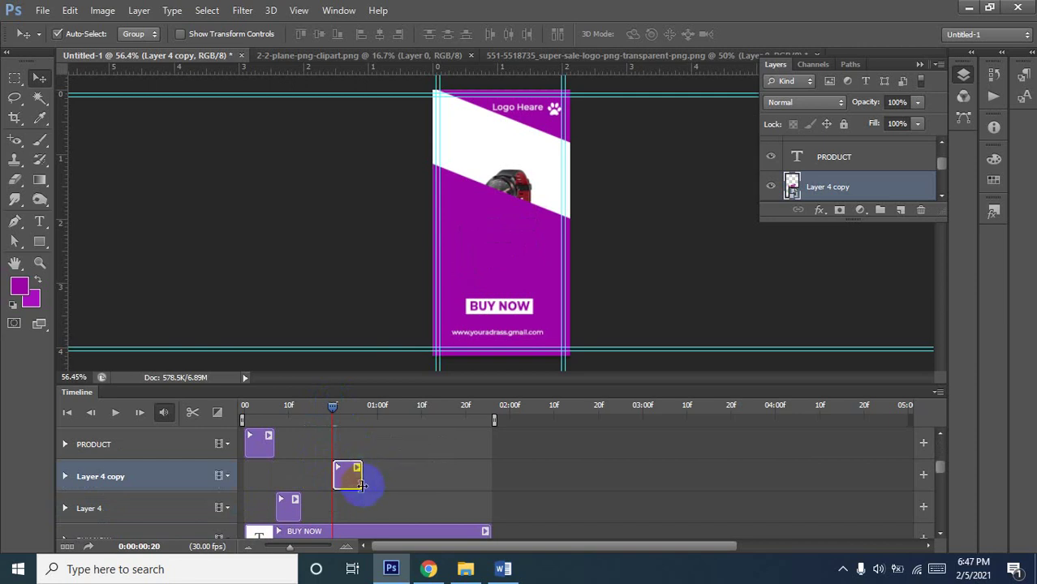
Rewind the playhead to frame 00 so the banner shows BRAND NEW PRODUCT
{"action": "scroll", "coordinate": [363, 473], "scroll_direction": "up", "scroll_amount": 1}
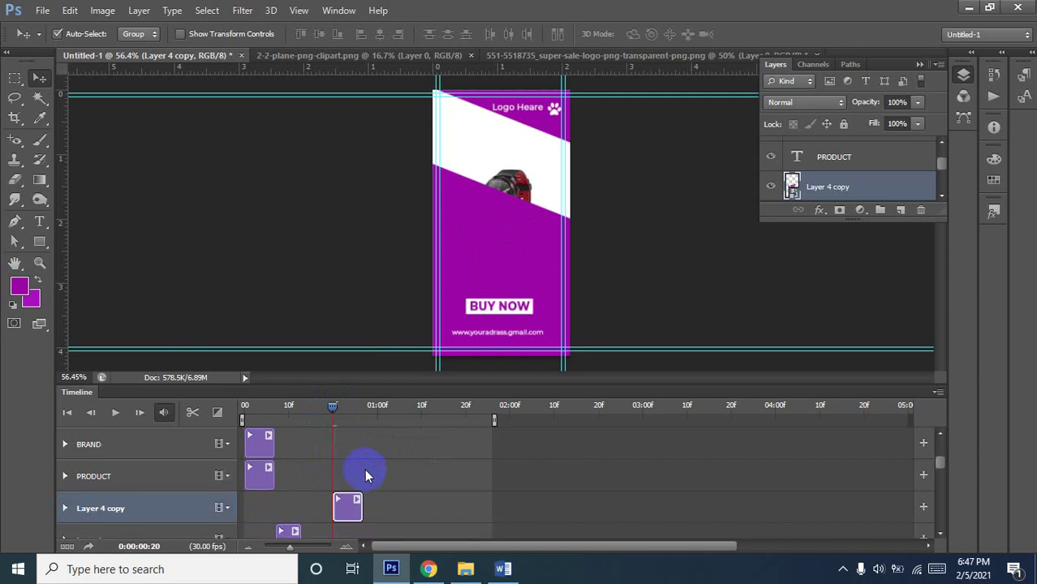
{"action": "scroll", "coordinate": [364, 469], "scroll_direction": "up", "scroll_amount": 2}
{"action": "scroll", "coordinate": [364, 469], "scroll_direction": "up", "scroll_amount": 2}
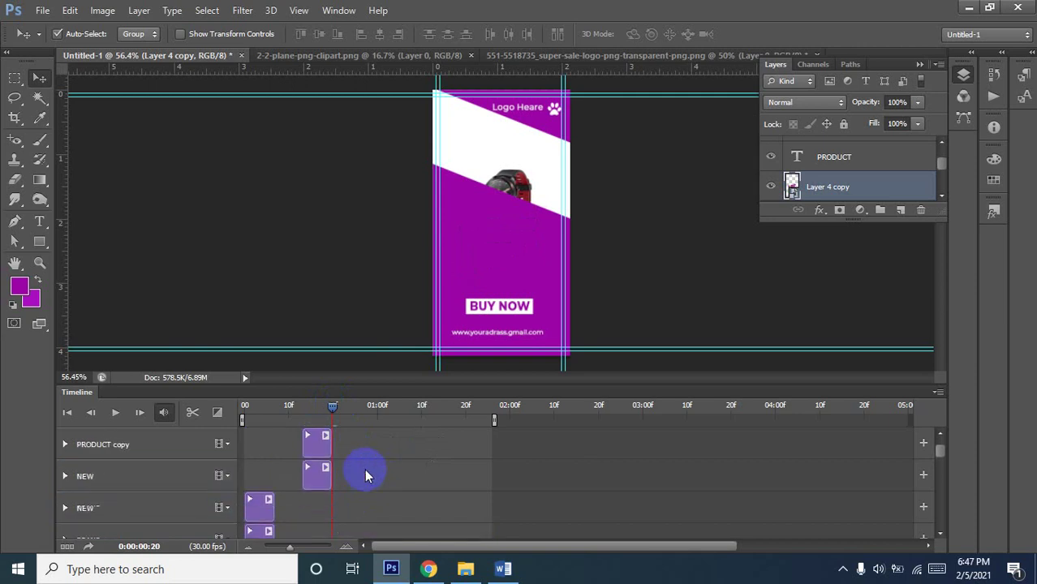
{"action": "scroll", "coordinate": [364, 470], "scroll_direction": "down", "scroll_amount": 2}
{"action": "scroll", "coordinate": [365, 469], "scroll_direction": "down", "scroll_amount": 2}
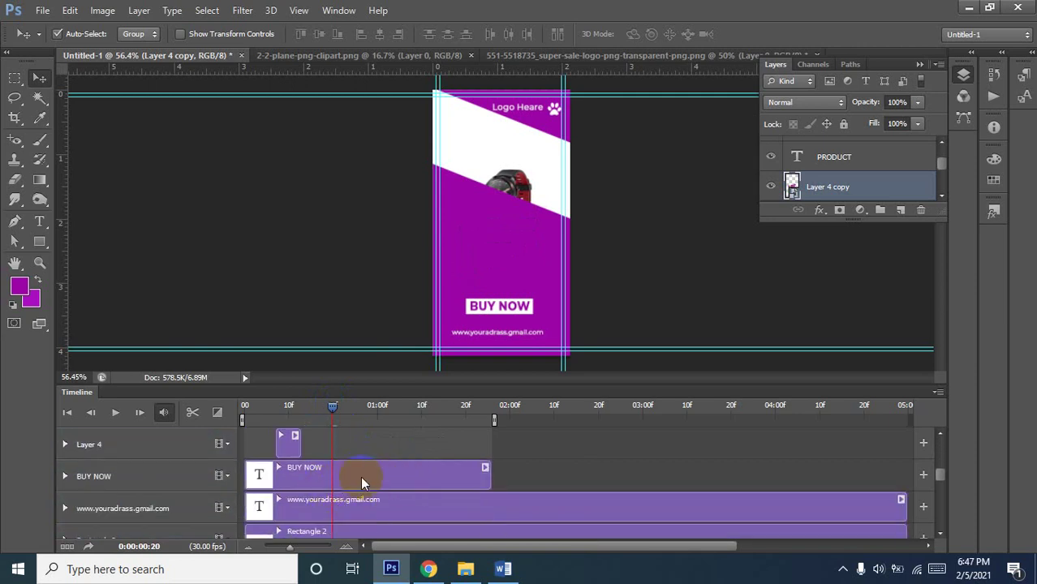
{"action": "scroll", "coordinate": [361, 477], "scroll_direction": "up", "scroll_amount": 1}
{"action": "scroll", "coordinate": [439, 473], "scroll_direction": "up", "scroll_amount": 2}
{"action": "left_click", "coordinate": [330, 410]}
{"action": "left_click_drag", "start_coordinate": [330, 410], "coordinate": [248, 409]}
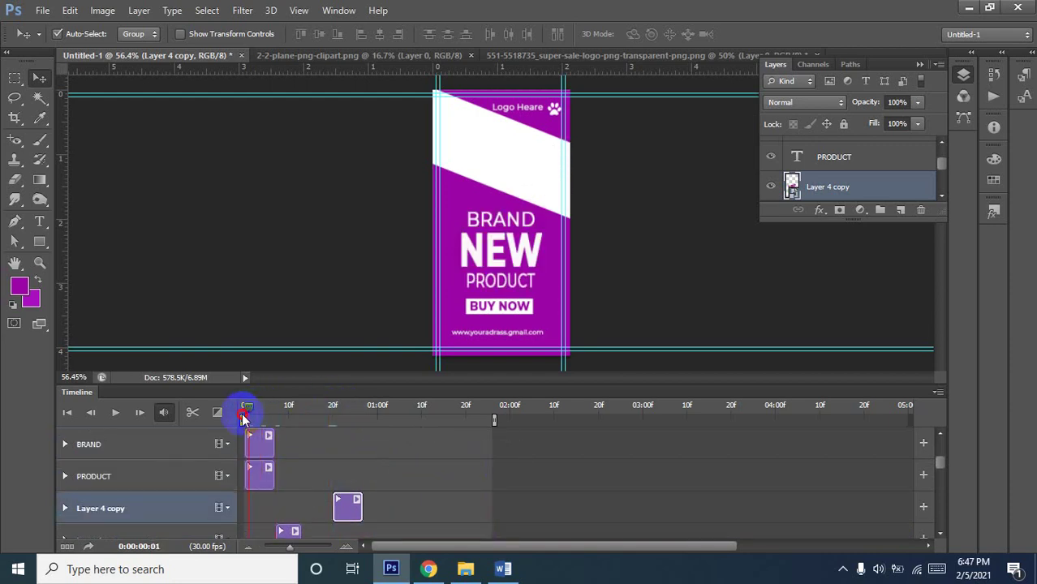
{"action": "left_click", "coordinate": [116, 414]}
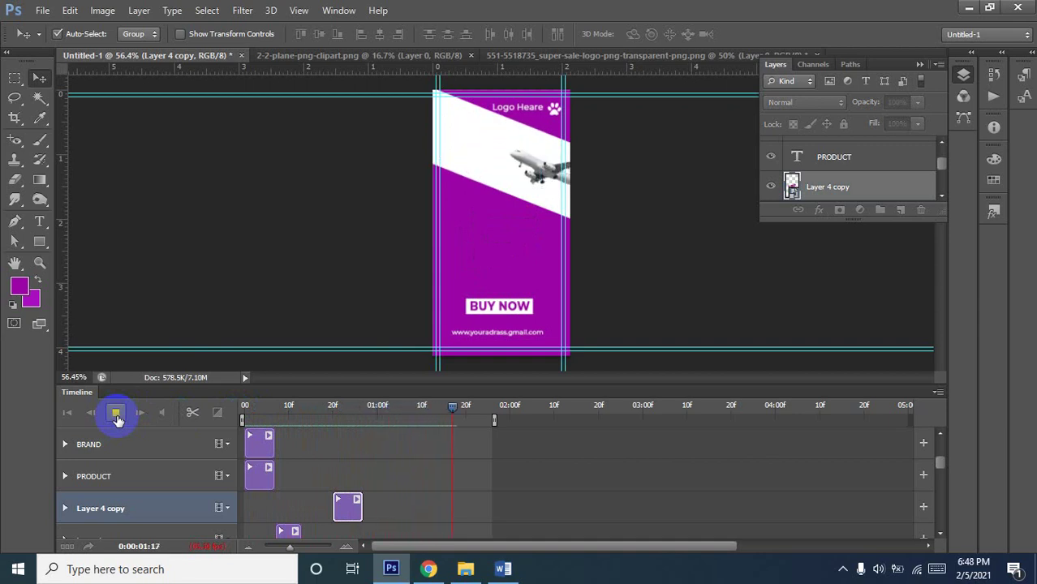
{"action": "left_click", "coordinate": [116, 413]}
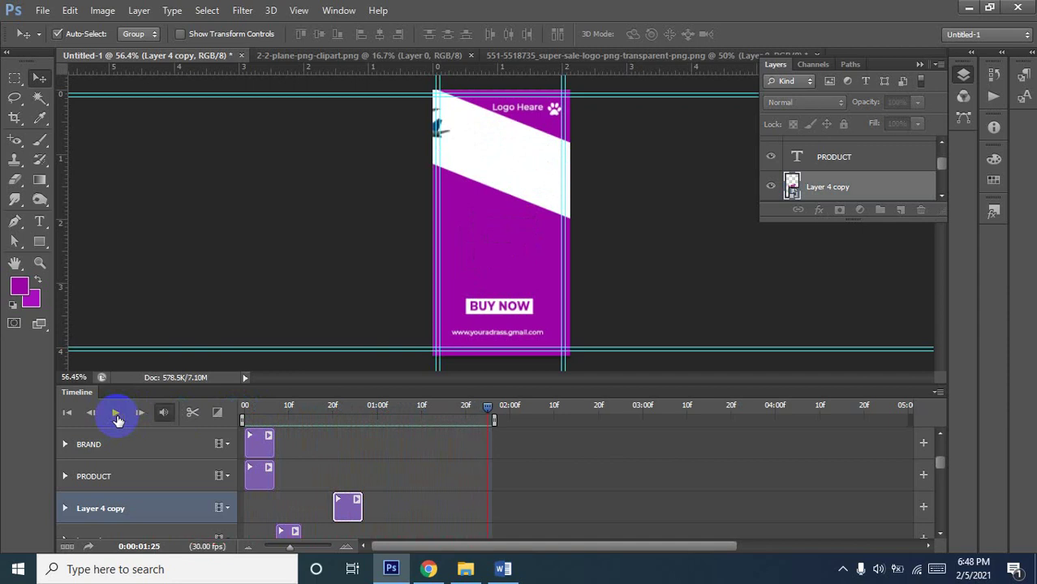
{"action": "scroll", "coordinate": [329, 479], "scroll_direction": "up", "scroll_amount": 3}
{"action": "scroll", "coordinate": [341, 476], "scroll_direction": "up", "scroll_amount": 1}
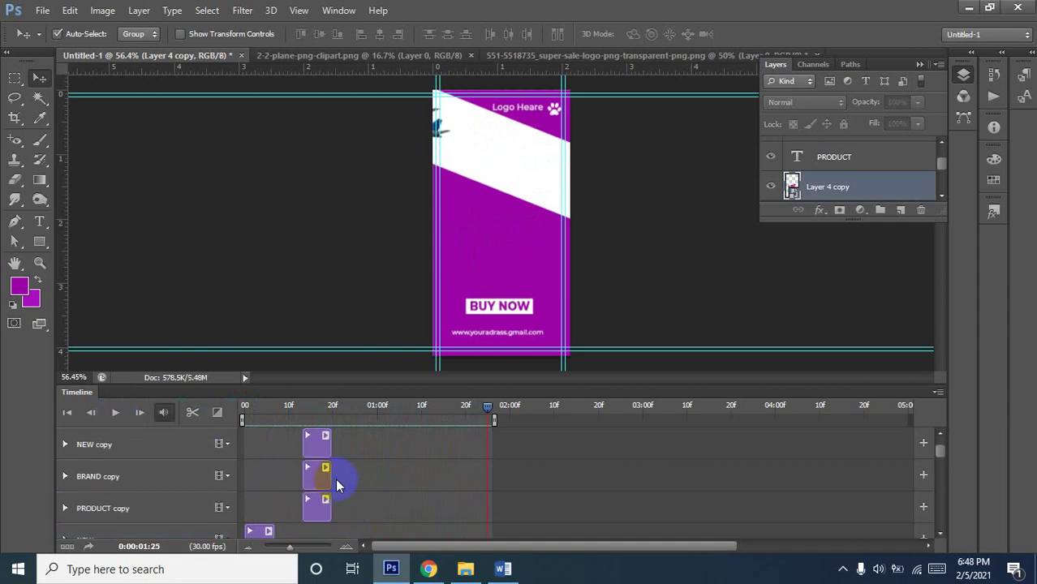
{"action": "scroll", "coordinate": [343, 466], "scroll_direction": "down", "scroll_amount": 1}
{"action": "scroll", "coordinate": [344, 467], "scroll_direction": "down", "scroll_amount": 3}
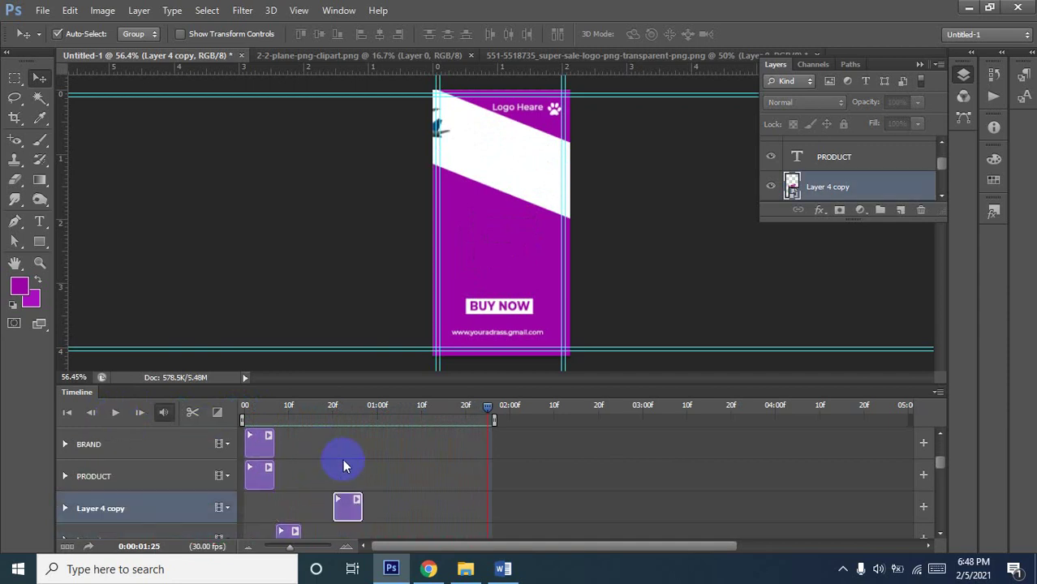
{"action": "scroll", "coordinate": [343, 467], "scroll_direction": "up", "scroll_amount": 3}
{"action": "scroll", "coordinate": [344, 466], "scroll_direction": "up", "scroll_amount": 1}
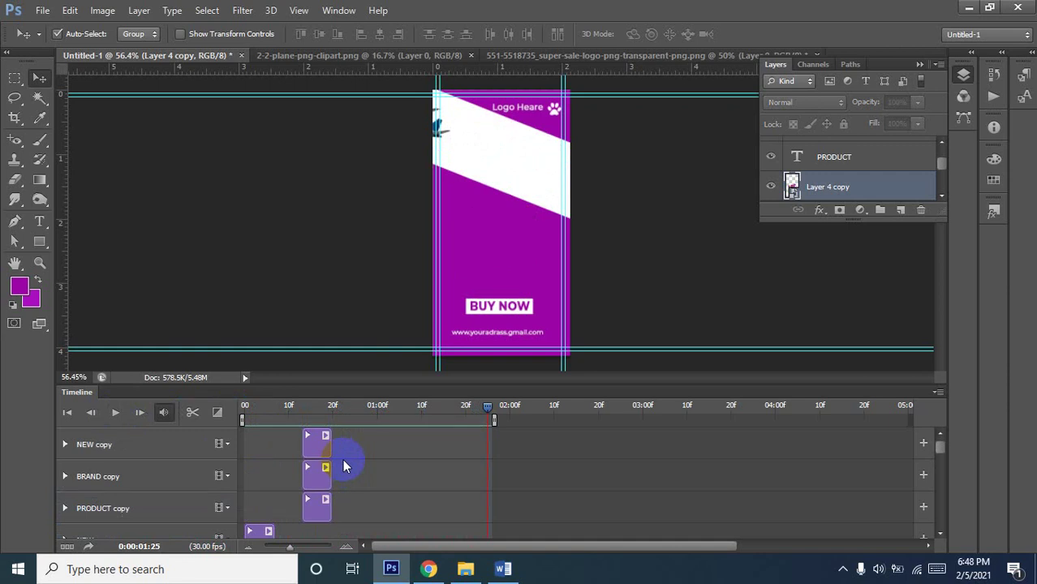
Set the playhead to 00:26 and duplicate the NEW, BRAND and PRODUCT copy text layers
{"action": "left_click", "coordinate": [482, 413]}
{"action": "left_click_drag", "start_coordinate": [482, 414], "coordinate": [362, 435]}
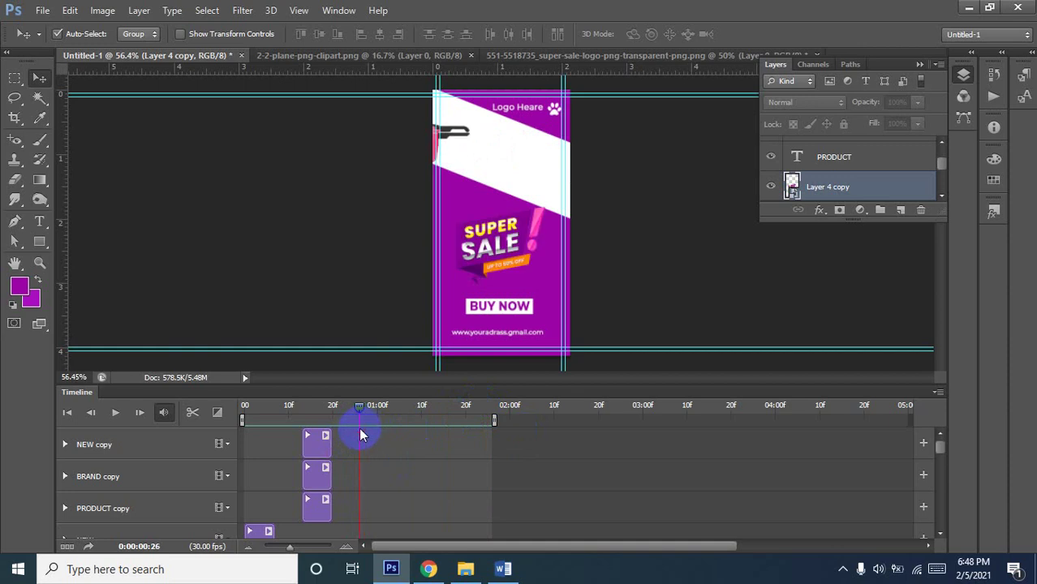
{"action": "left_click", "coordinate": [316, 451]}
{"action": "left_click", "coordinate": [316, 438]}
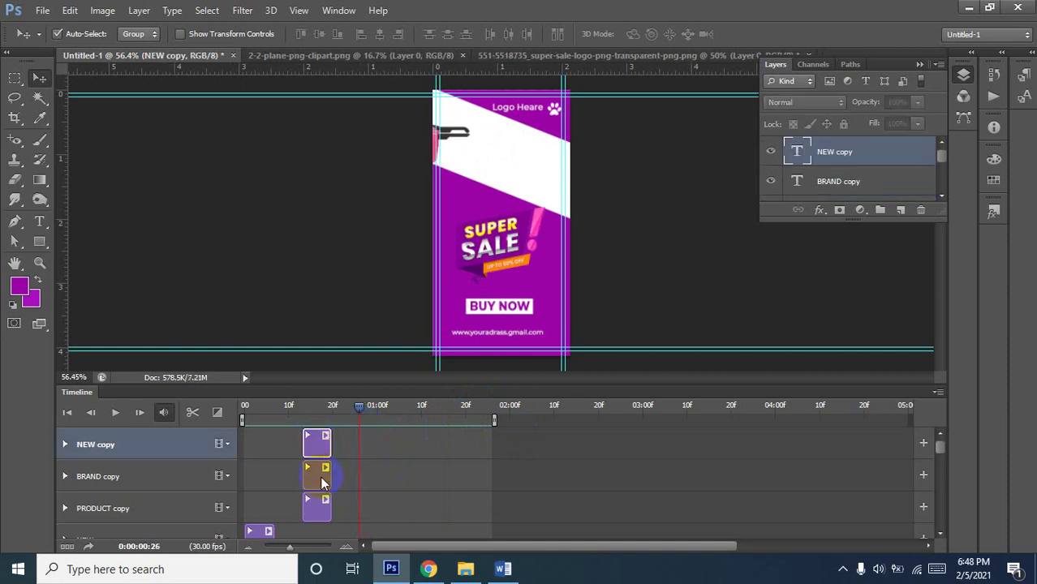
{"action": "left_click", "coordinate": [322, 482], "text": "shift"}
{"action": "left_click", "coordinate": [322, 510], "text": "shift"}
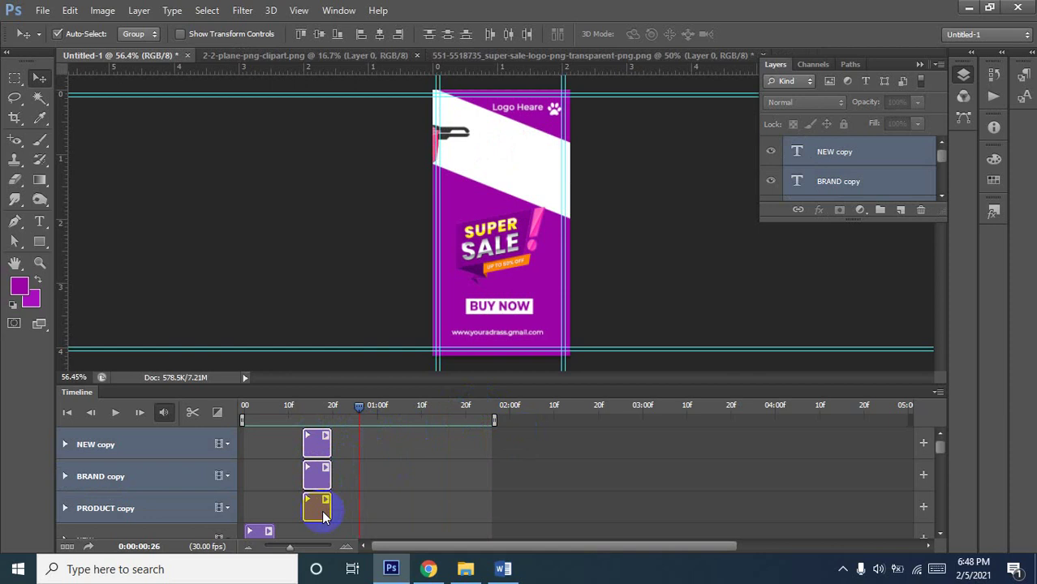
{"action": "key", "text": "ctrl+j"}
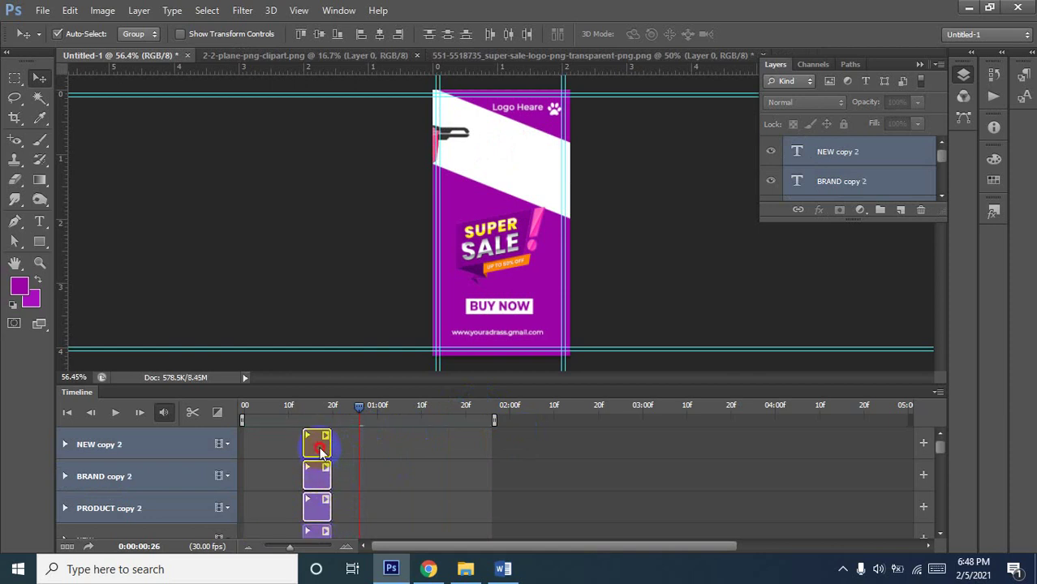
Move the three copy 2 text clips so they start at the 00:26 playhead
{"action": "mouse_move", "coordinate": [327, 449]}
{"action": "left_mouse_down"}
{"action": "mouse_move", "coordinate": [376, 450]}
{"action": "mouse_move", "coordinate": [388, 481]}
{"action": "left_mouse_up"}
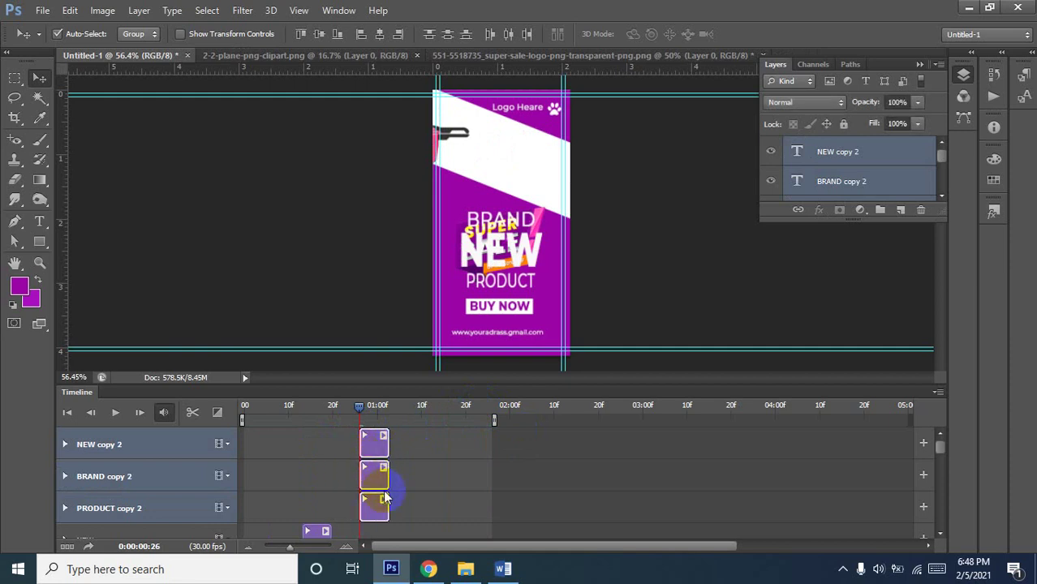
{"action": "scroll", "coordinate": [383, 483], "scroll_direction": "down", "scroll_amount": 2}
{"action": "scroll", "coordinate": [383, 483], "scroll_direction": "down", "scroll_amount": 2}
{"action": "scroll", "coordinate": [383, 483], "scroll_direction": "down", "scroll_amount": 2}
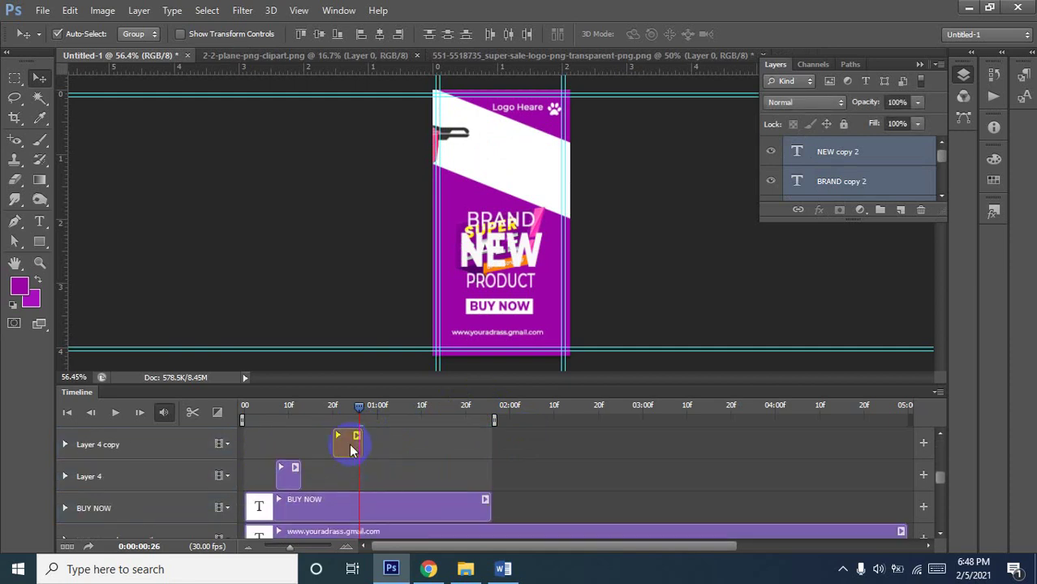
{"action": "left_click", "coordinate": [347, 444]}
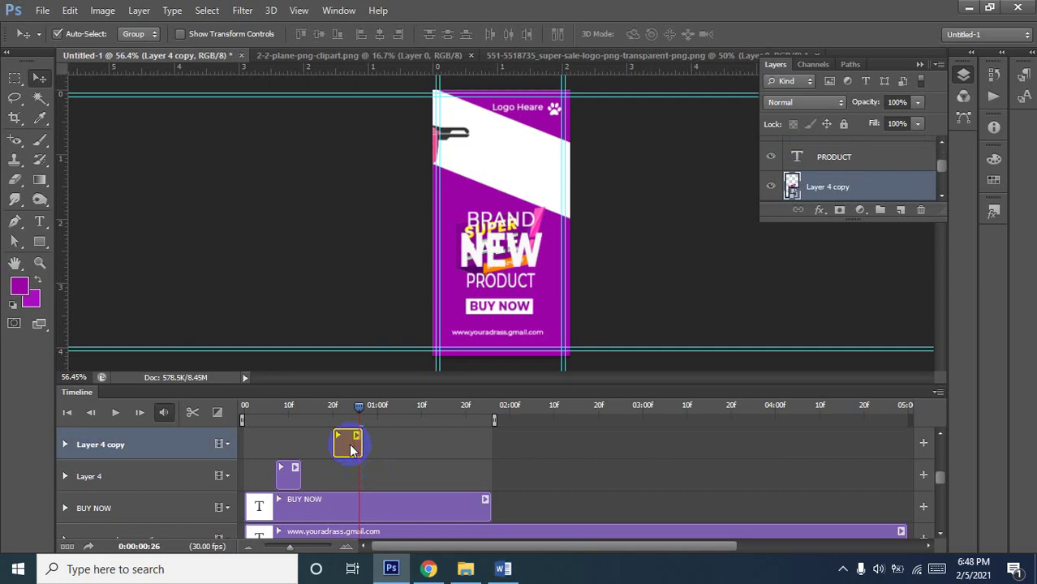
Duplicate Layer 4 copy and trim Layer 4 copy 2 to 16 frames ending at 01:09
{"action": "key", "text": "ctrl+j"}
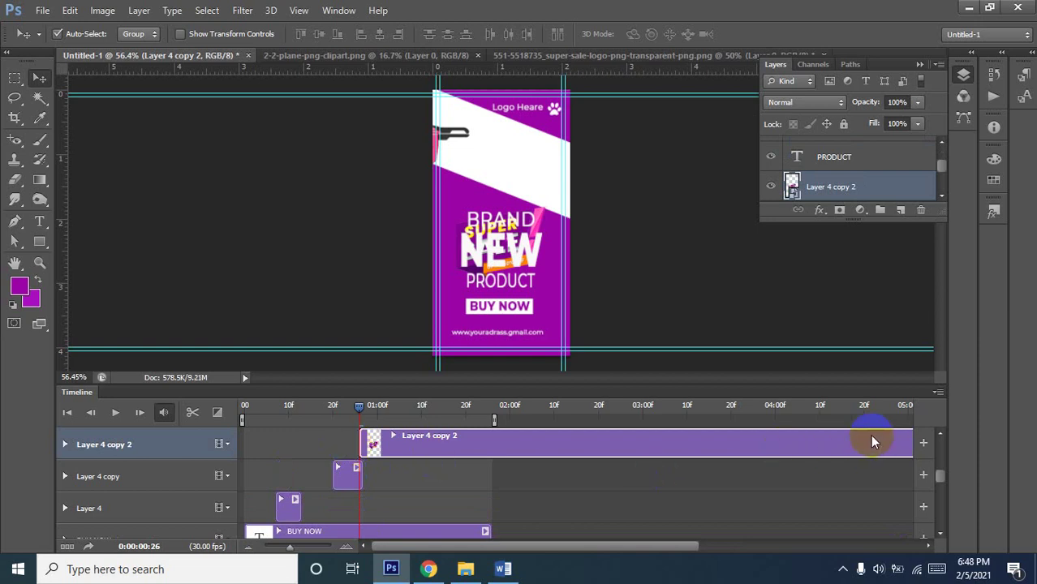
{"action": "scroll", "coordinate": [866, 441], "scroll_direction": "up", "scroll_amount": 1}
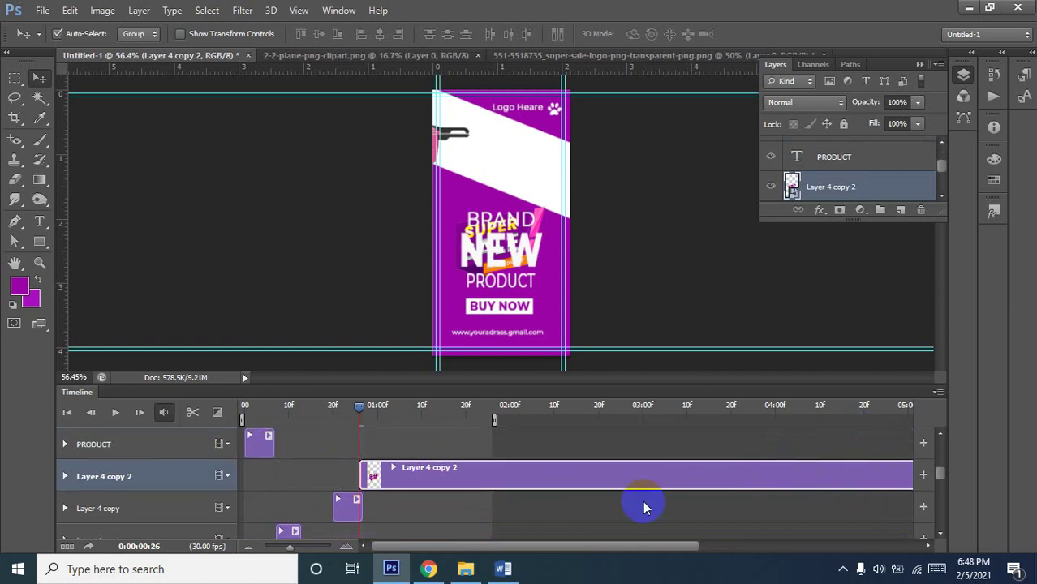
{"action": "left_click_drag", "start_coordinate": [771, 482], "coordinate": [699, 481]}
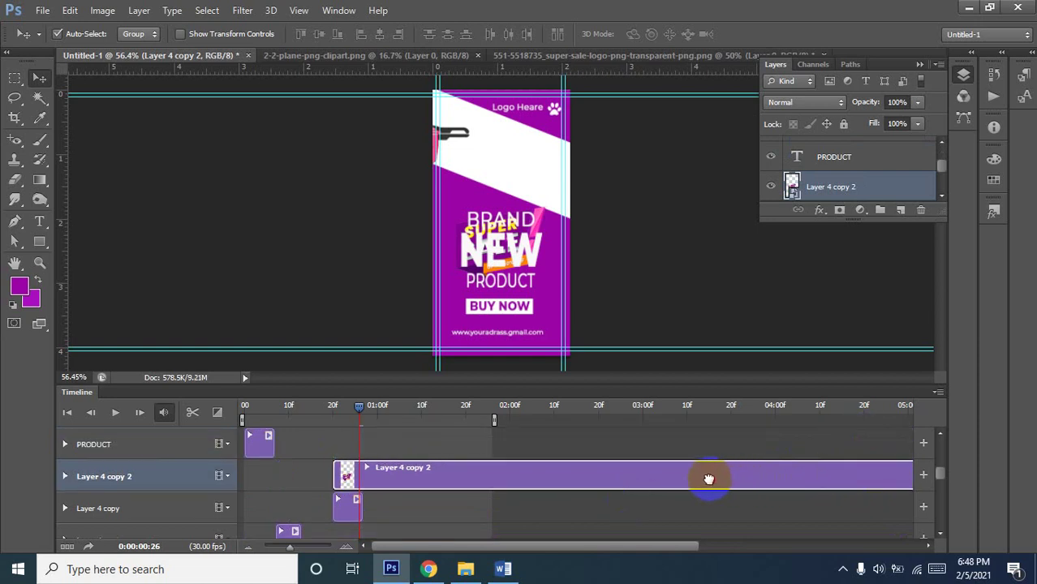
{"action": "left_click_drag", "start_coordinate": [304, 478], "coordinate": [287, 481]}
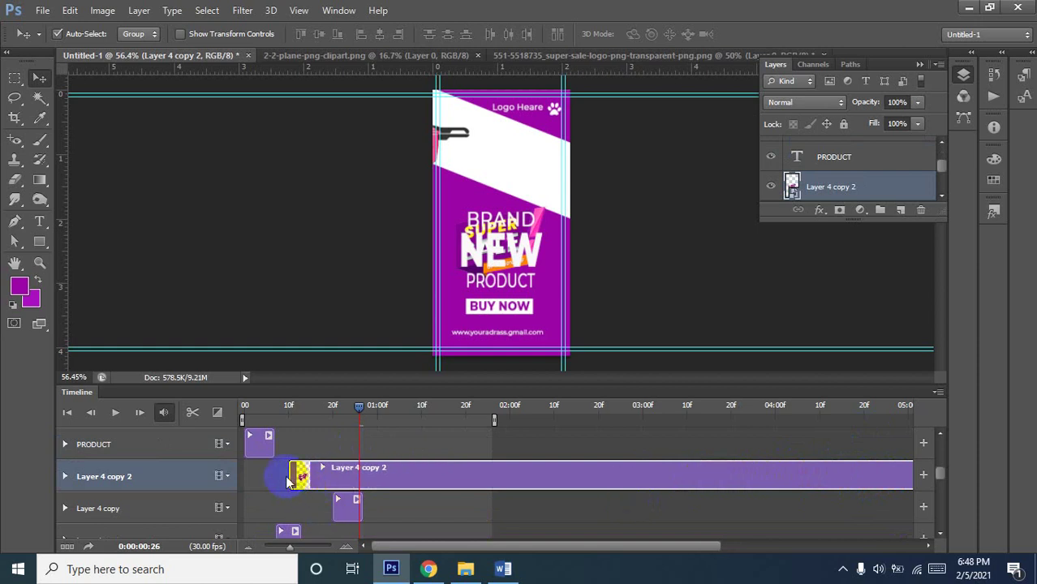
{"action": "left_click_drag", "start_coordinate": [486, 477], "coordinate": [765, 479]}
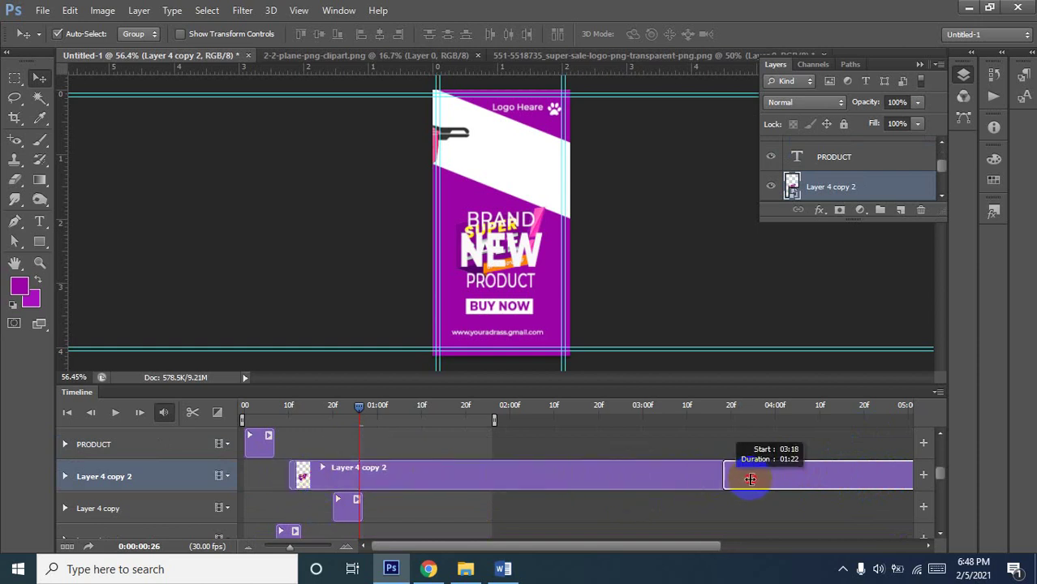
{"action": "mouse_move", "coordinate": [869, 477]}
{"action": "left_mouse_down"}
{"action": "mouse_move", "coordinate": [427, 496]}
{"action": "mouse_move", "coordinate": [483, 471]}
{"action": "mouse_move", "coordinate": [443, 471]}
{"action": "left_mouse_up"}
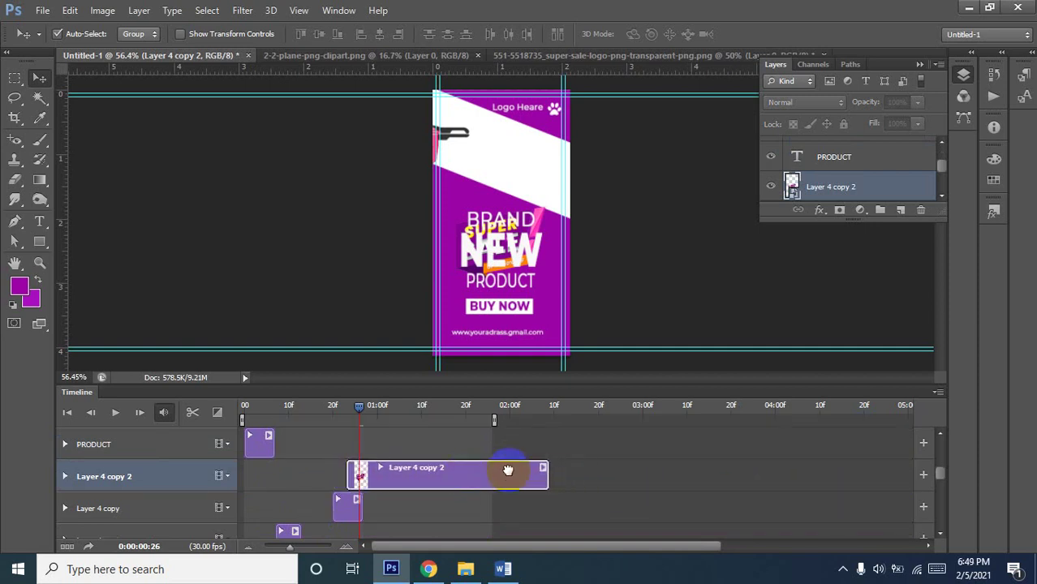
{"action": "mouse_move", "coordinate": [543, 474]}
{"action": "left_mouse_down"}
{"action": "mouse_move", "coordinate": [400, 473]}
{"action": "mouse_move", "coordinate": [418, 472]}
{"action": "left_mouse_up"}
{"action": "scroll", "coordinate": [380, 434], "scroll_direction": "up", "scroll_amount": 3}
{"action": "scroll", "coordinate": [373, 435], "scroll_direction": "up", "scroll_amount": 3}
{"action": "left_click_drag", "start_coordinate": [359, 407], "coordinate": [392, 410]}
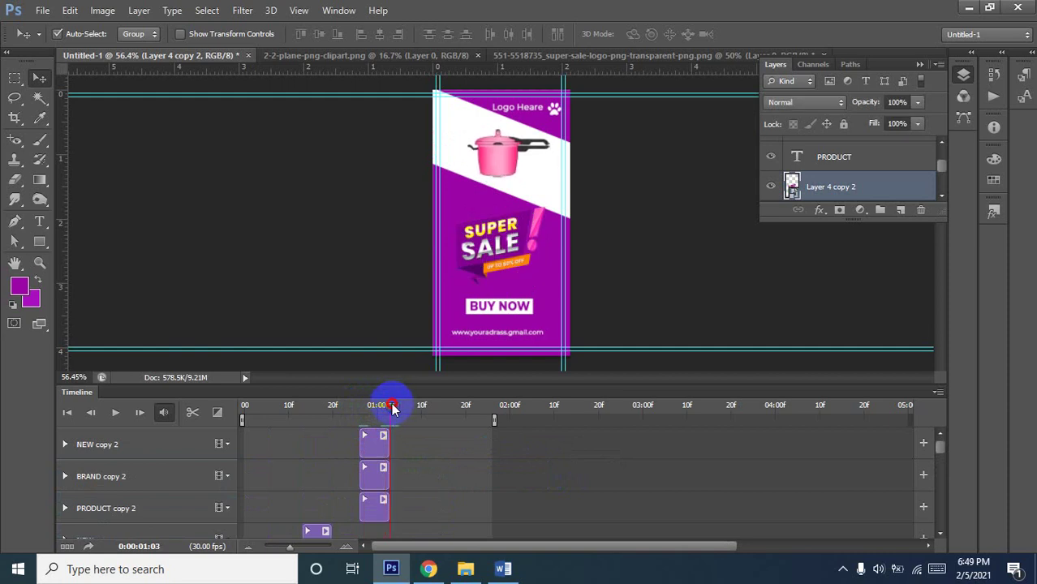
Align the Layer 4 copy 2 clip's start to 01:03 so it runs 7 frames to 01:10
{"action": "scroll", "coordinate": [416, 459], "scroll_direction": "down", "scroll_amount": 2}
{"action": "scroll", "coordinate": [415, 459], "scroll_direction": "down", "scroll_amount": 2}
{"action": "scroll", "coordinate": [415, 458], "scroll_direction": "down", "scroll_amount": 2}
{"action": "left_click", "coordinate": [420, 506]}
{"action": "left_click_drag", "start_coordinate": [427, 508], "coordinate": [416, 502]}
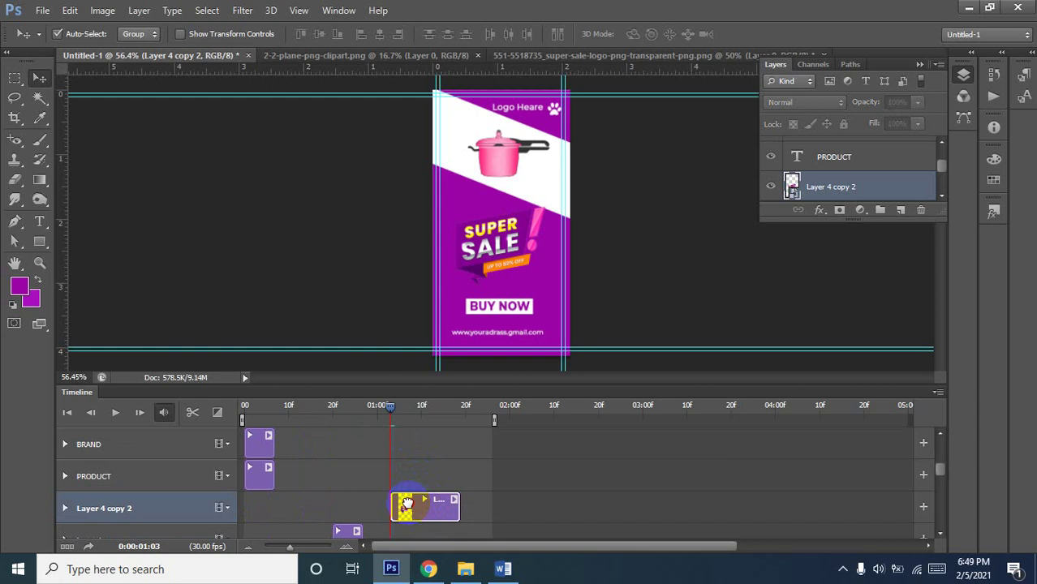
{"action": "left_click_drag", "start_coordinate": [429, 503], "coordinate": [415, 500]}
{"action": "scroll", "coordinate": [411, 458], "scroll_direction": "up", "scroll_amount": 2}
{"action": "scroll", "coordinate": [412, 458], "scroll_direction": "up", "scroll_amount": 2}
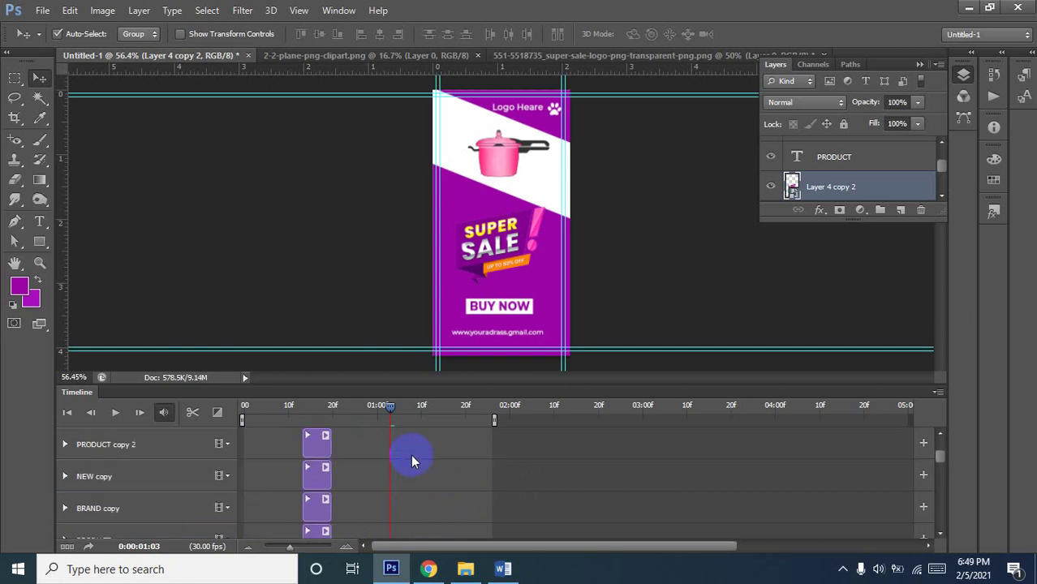
{"action": "scroll", "coordinate": [411, 454], "scroll_direction": "down", "scroll_amount": 3}
{"action": "scroll", "coordinate": [411, 455], "scroll_direction": "down", "scroll_amount": 3}
{"action": "scroll", "coordinate": [410, 454], "scroll_direction": "down", "scroll_amount": 2}
{"action": "scroll", "coordinate": [411, 454], "scroll_direction": "up", "scroll_amount": 2}
{"action": "scroll", "coordinate": [411, 455], "scroll_direction": "up", "scroll_amount": 3}
{"action": "scroll", "coordinate": [411, 455], "scroll_direction": "up", "scroll_amount": 2}
{"action": "scroll", "coordinate": [411, 455], "scroll_direction": "up", "scroll_amount": 1}
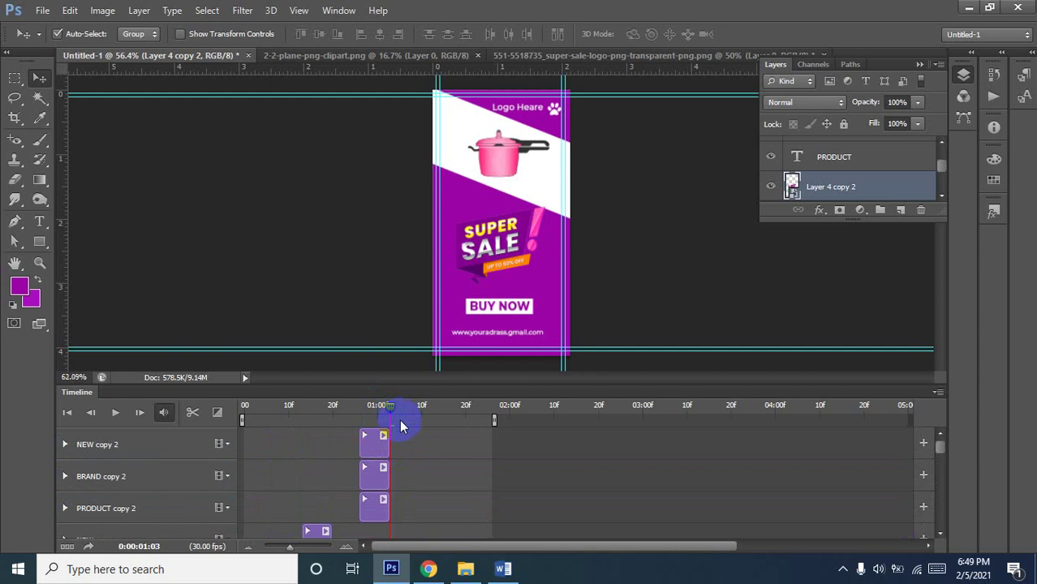
Rewind to frame 0 and play the animation to preview BRAND NEW PRODUCT and the watch
{"action": "scroll", "coordinate": [395, 446], "scroll_direction": "up", "scroll_amount": 2}
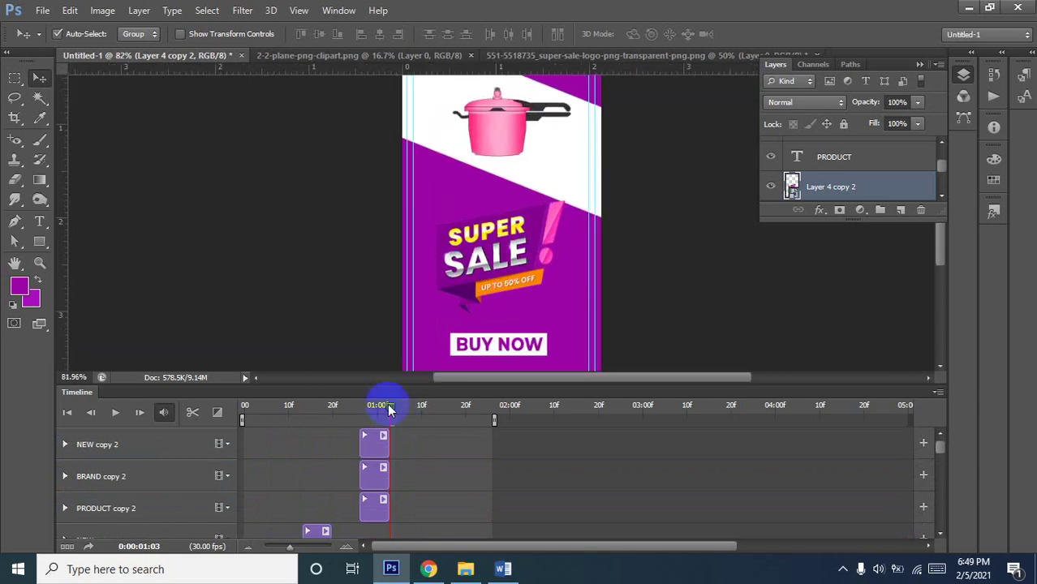
{"action": "left_click_drag", "start_coordinate": [390, 406], "coordinate": [315, 406]}
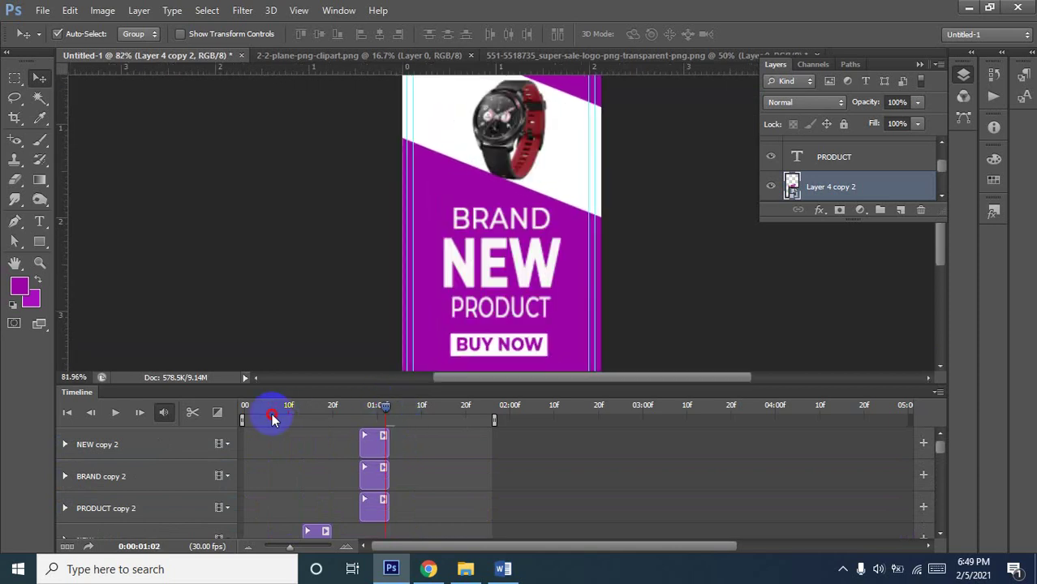
{"action": "left_click", "coordinate": [116, 413]}
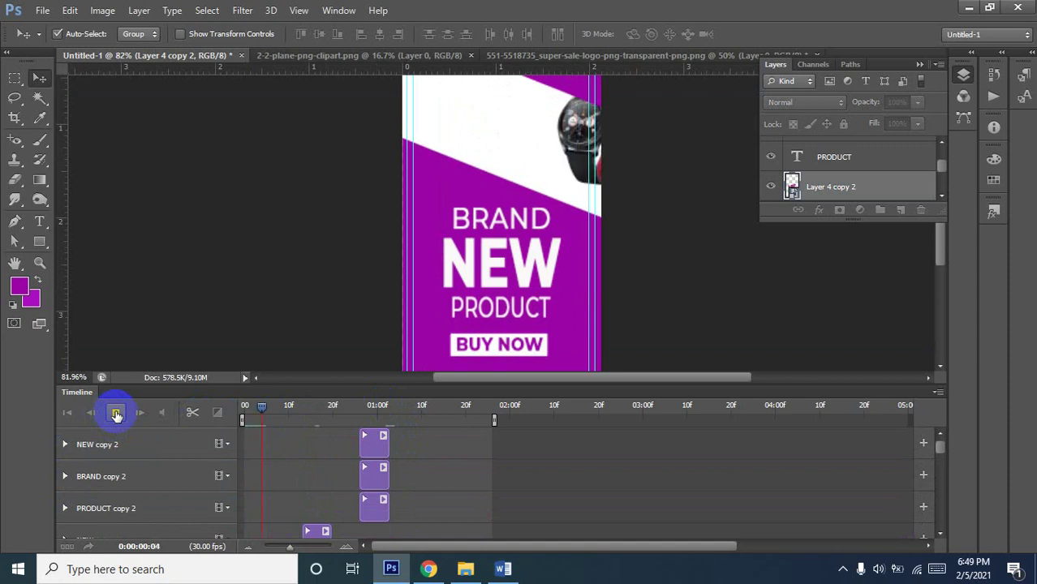
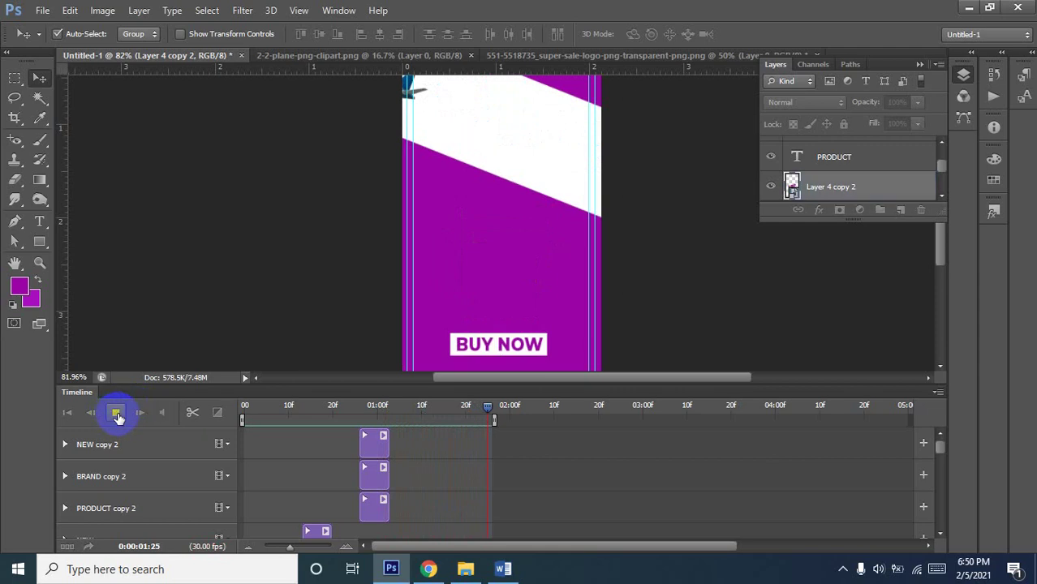
Stop the animation preview and scrub the playhead to find where the airplane leaves
{"action": "left_click", "coordinate": [117, 412]}
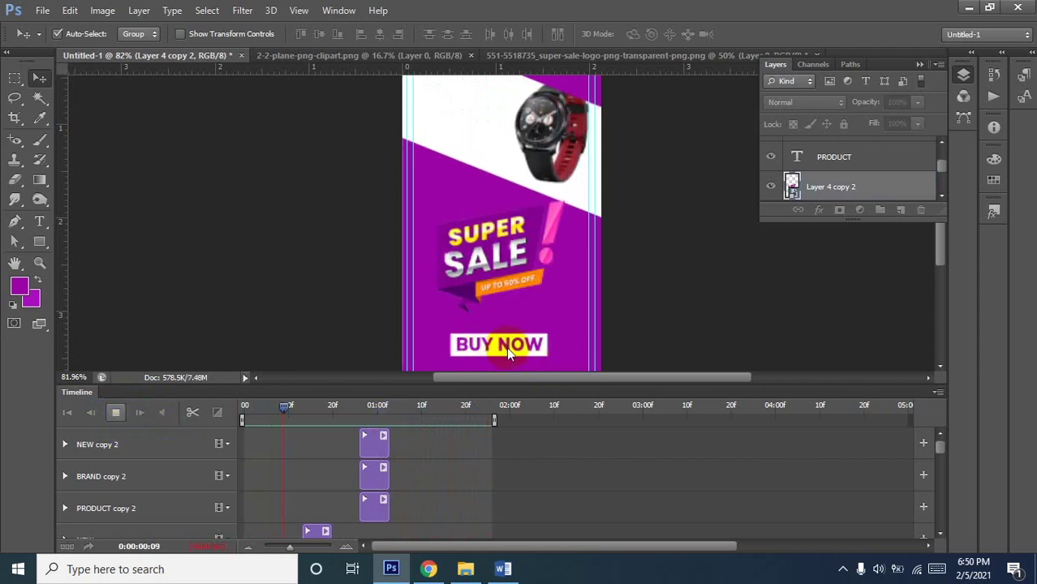
{"action": "left_click", "coordinate": [405, 352]}
{"action": "mouse_move", "coordinate": [331, 375]}
{"action": "left_mouse_down"}
{"action": "mouse_move", "coordinate": [330, 389]}
{"action": "mouse_move", "coordinate": [371, 403]}
{"action": "mouse_move", "coordinate": [465, 414]}
{"action": "left_mouse_up"}
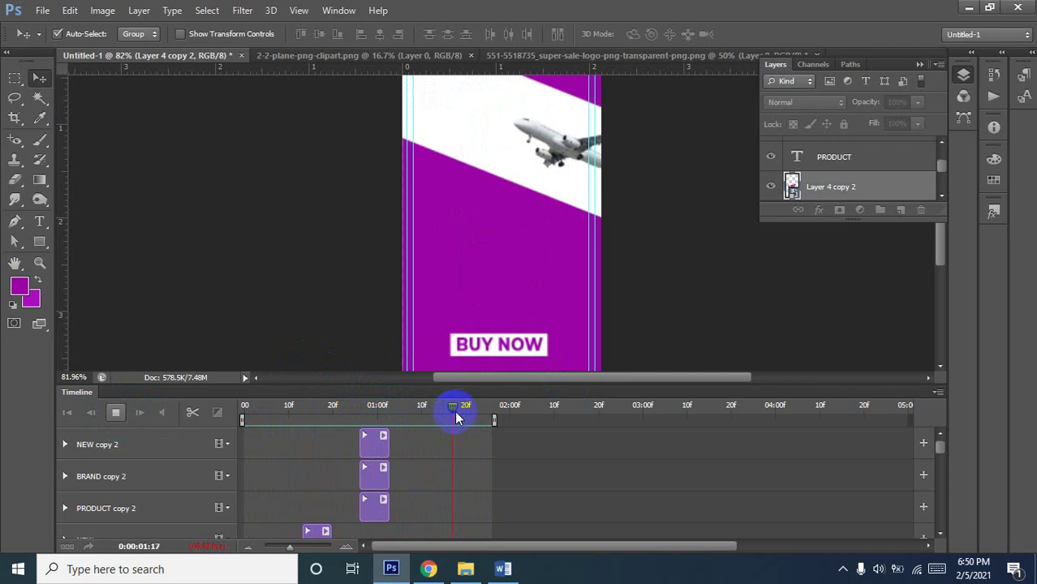
{"action": "mouse_move", "coordinate": [466, 414]}
{"action": "left_mouse_down"}
{"action": "mouse_move", "coordinate": [490, 417]}
{"action": "mouse_move", "coordinate": [238, 419]}
{"action": "mouse_move", "coordinate": [358, 395]}
{"action": "left_mouse_up"}
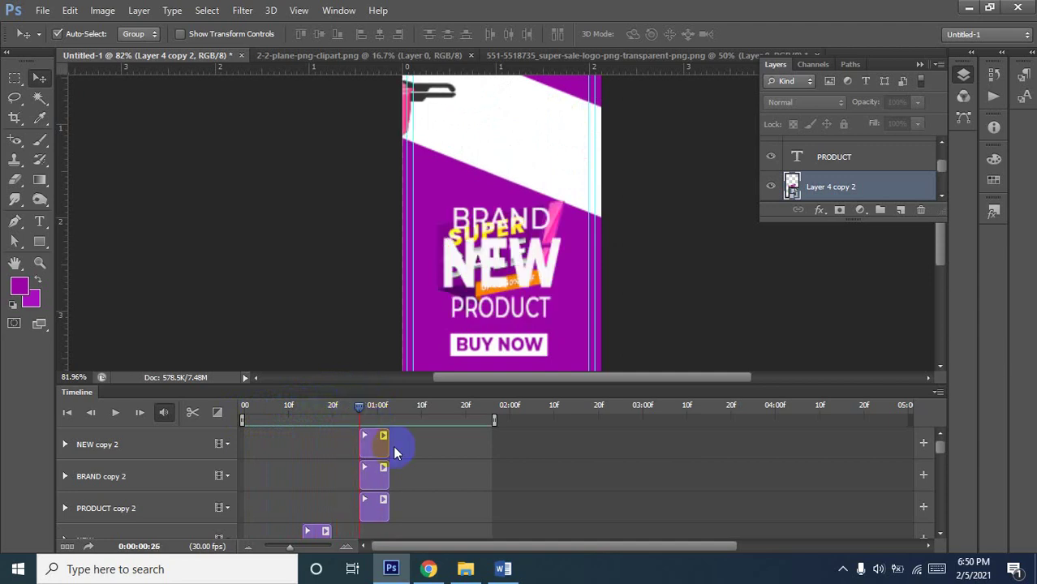
Trim the Layer 4 copy clip to end at 00:26
{"action": "scroll", "coordinate": [370, 469], "scroll_direction": "down", "scroll_amount": 3}
{"action": "scroll", "coordinate": [370, 477], "scroll_direction": "down", "scroll_amount": 2}
{"action": "scroll", "coordinate": [371, 477], "scroll_direction": "up", "scroll_amount": 3}
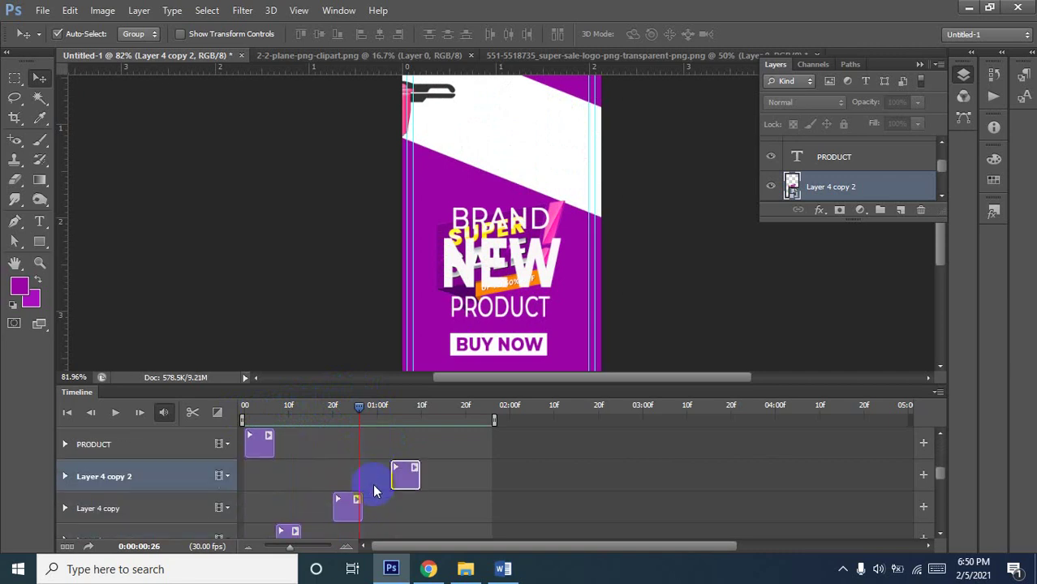
{"action": "left_click_drag", "start_coordinate": [362, 508], "coordinate": [363, 507]}
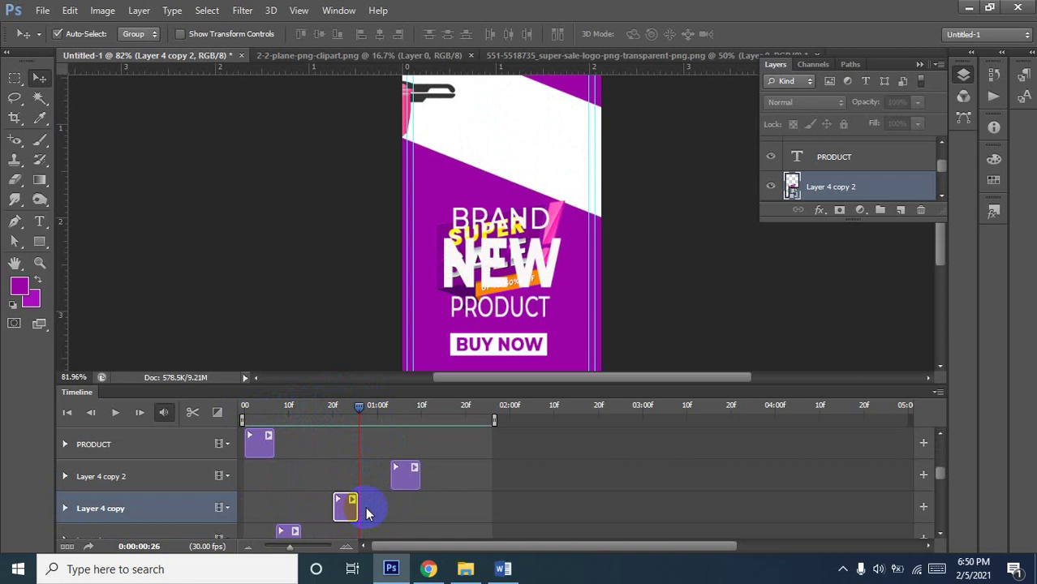
{"action": "scroll", "coordinate": [382, 485], "scroll_direction": "up", "scroll_amount": 3}
{"action": "scroll", "coordinate": [382, 485], "scroll_direction": "up", "scroll_amount": 3}
Duplicate the selected layer and scrub through the SUPER SALE frames to about 01:08
{"action": "key", "text": "ctrl+j"}
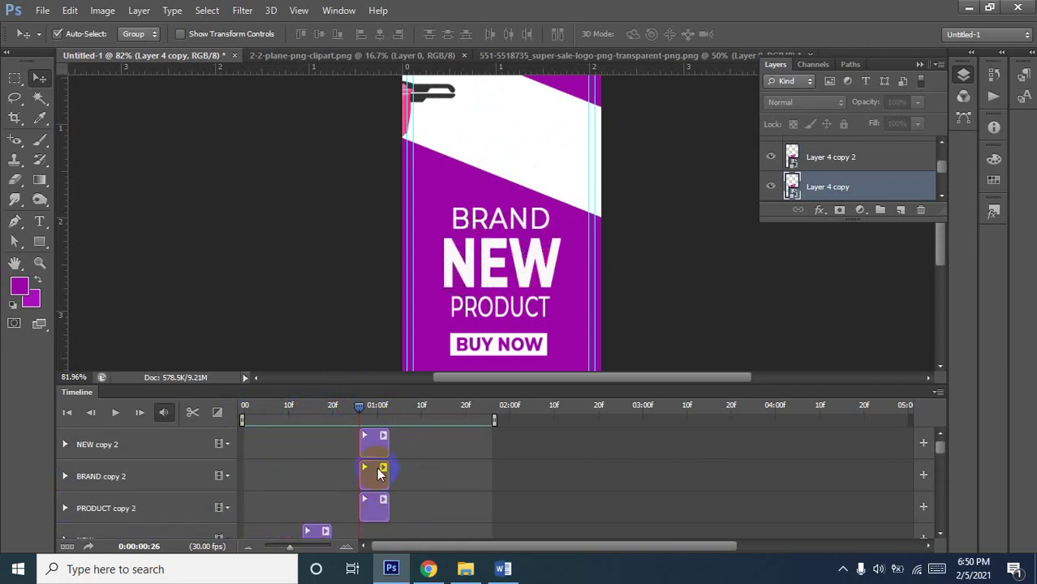
{"action": "left_click_drag", "start_coordinate": [362, 412], "coordinate": [392, 408]}
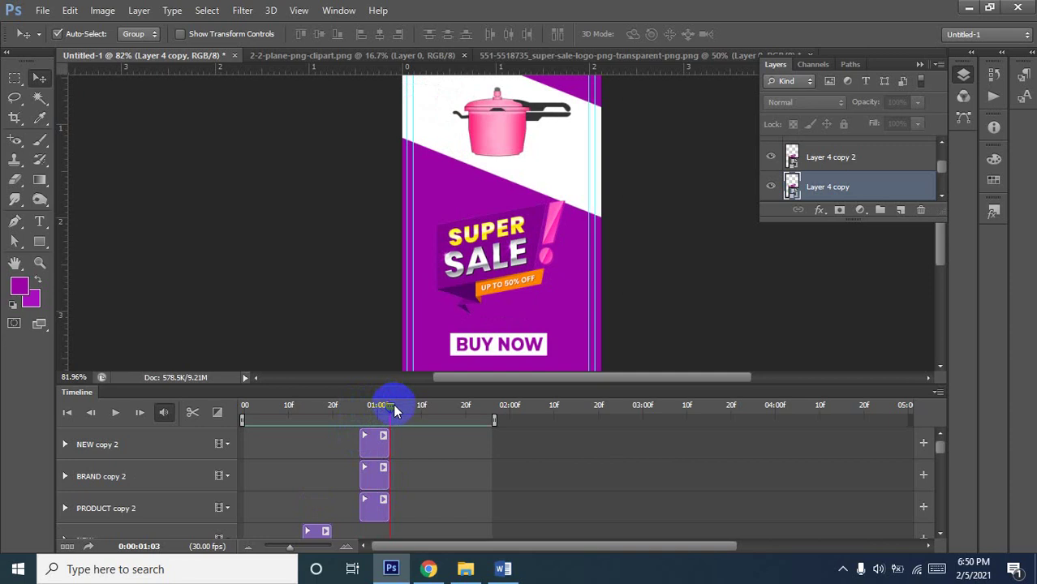
{"action": "left_click_drag", "start_coordinate": [393, 410], "coordinate": [416, 410]}
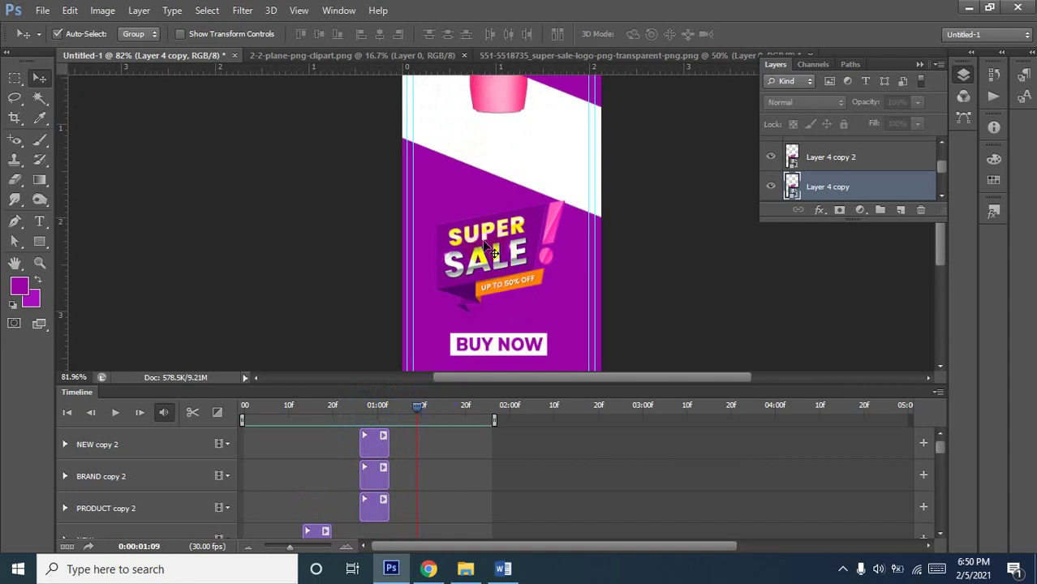
{"action": "left_click", "coordinate": [503, 347]}
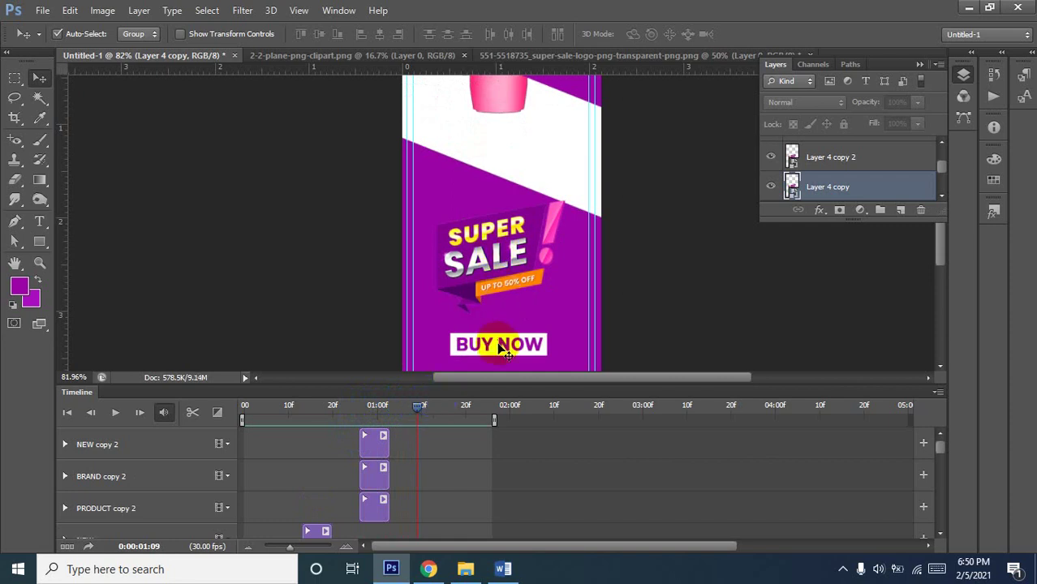
{"action": "left_click", "coordinate": [425, 409]}
{"action": "left_click", "coordinate": [504, 343]}
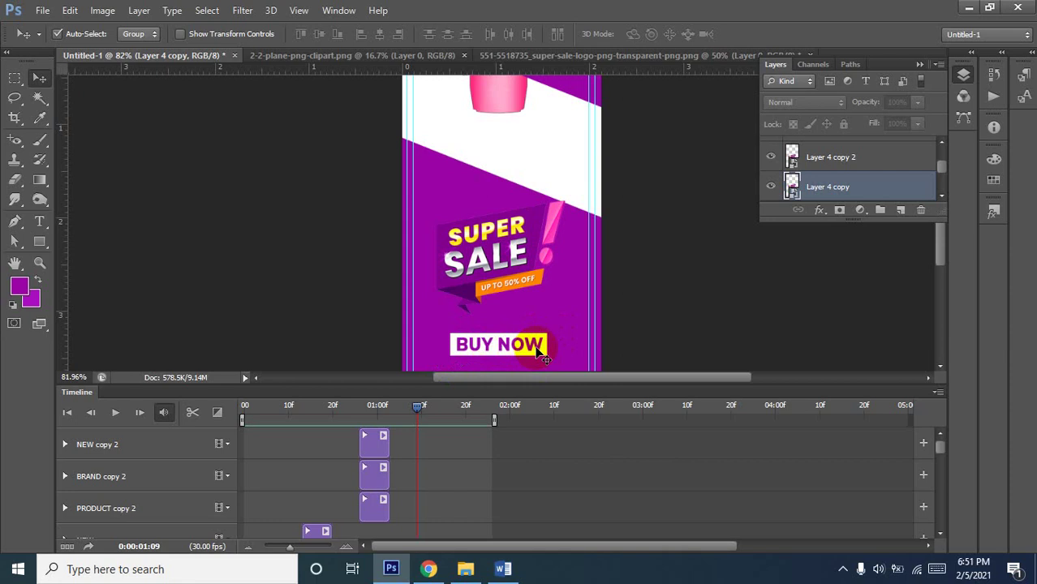
Settle the playhead at 01:10, just past where SALE disappears, and select the Layer 4 copy 2 clip
{"action": "scroll", "coordinate": [542, 351], "scroll_direction": "down", "scroll_amount": 1}
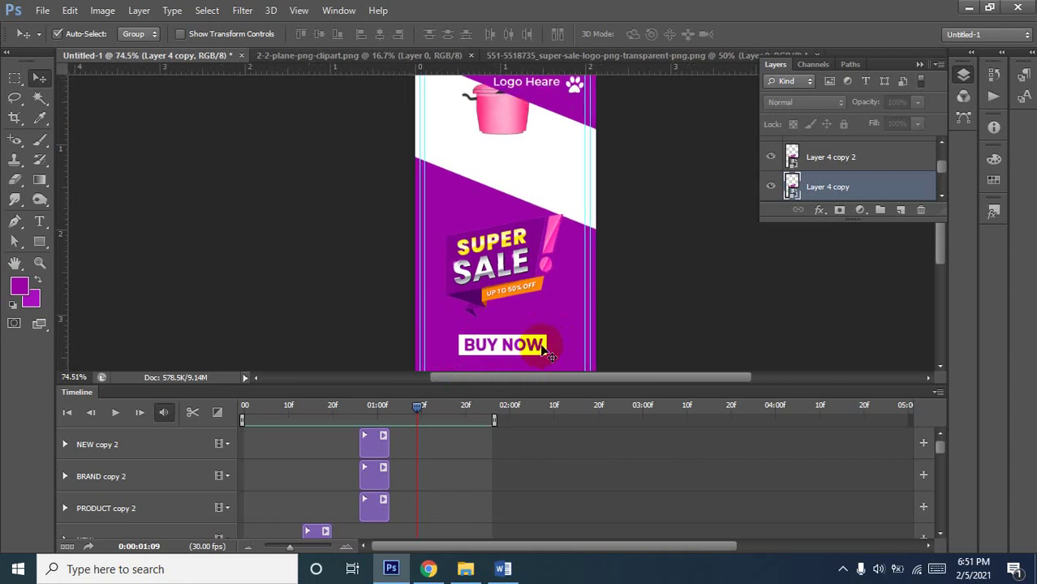
{"action": "mouse_move", "coordinate": [418, 414]}
{"action": "left_mouse_down"}
{"action": "mouse_move", "coordinate": [427, 408]}
{"action": "mouse_move", "coordinate": [417, 403]}
{"action": "mouse_move", "coordinate": [425, 407]}
{"action": "left_mouse_up"}
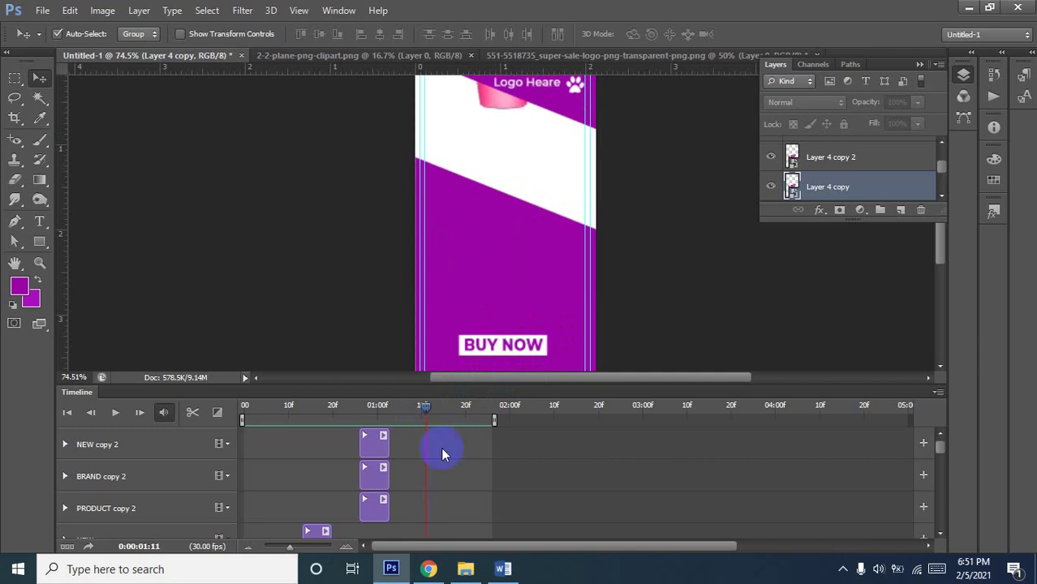
{"action": "scroll", "coordinate": [441, 447], "scroll_direction": "down", "scroll_amount": 3}
{"action": "scroll", "coordinate": [441, 448], "scroll_direction": "down", "scroll_amount": 2}
{"action": "scroll", "coordinate": [441, 447], "scroll_direction": "down", "scroll_amount": 2}
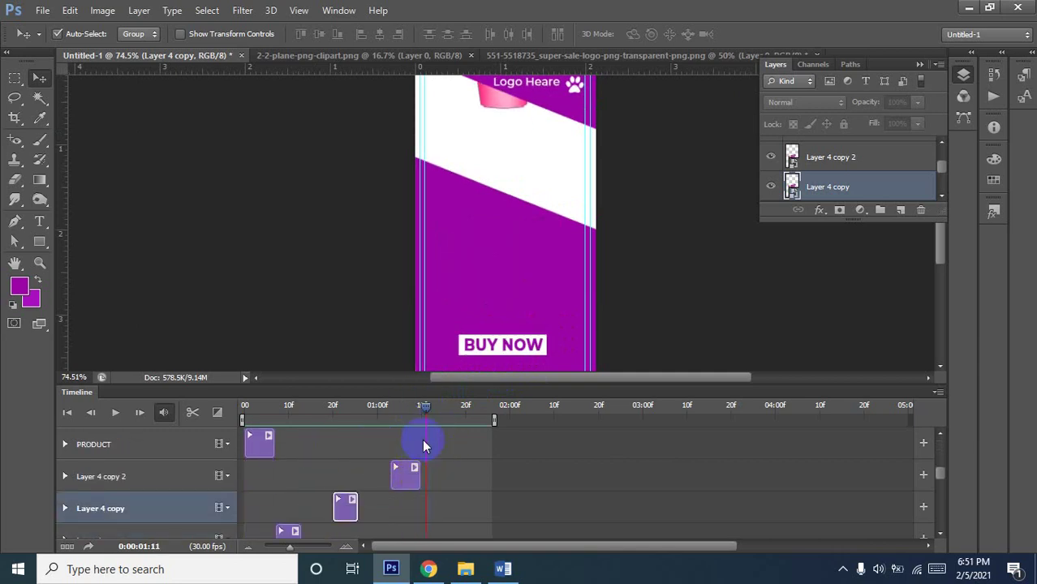
{"action": "left_click_drag", "start_coordinate": [428, 409], "coordinate": [423, 411]}
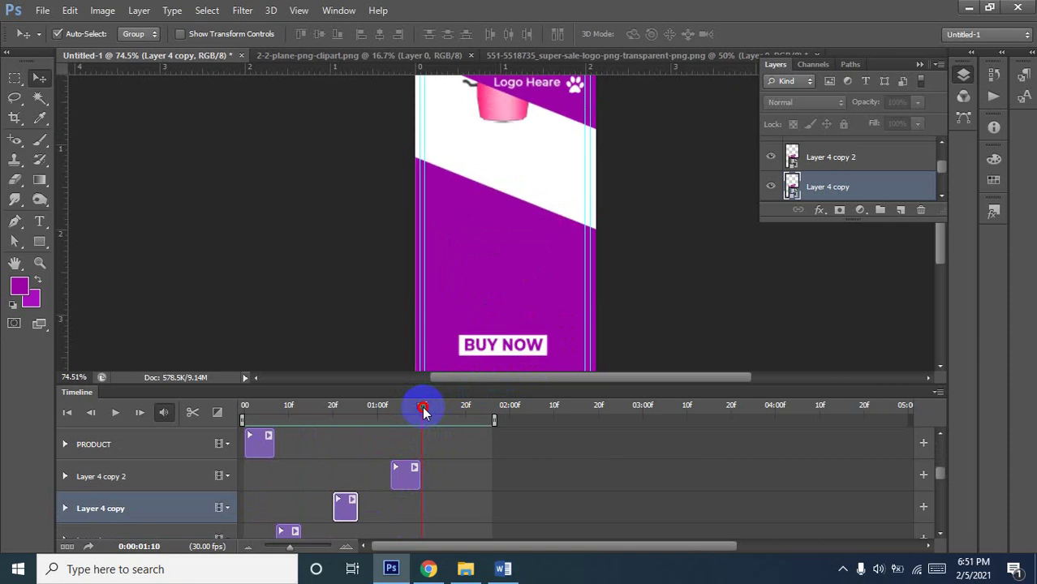
{"action": "left_click", "coordinate": [408, 475]}
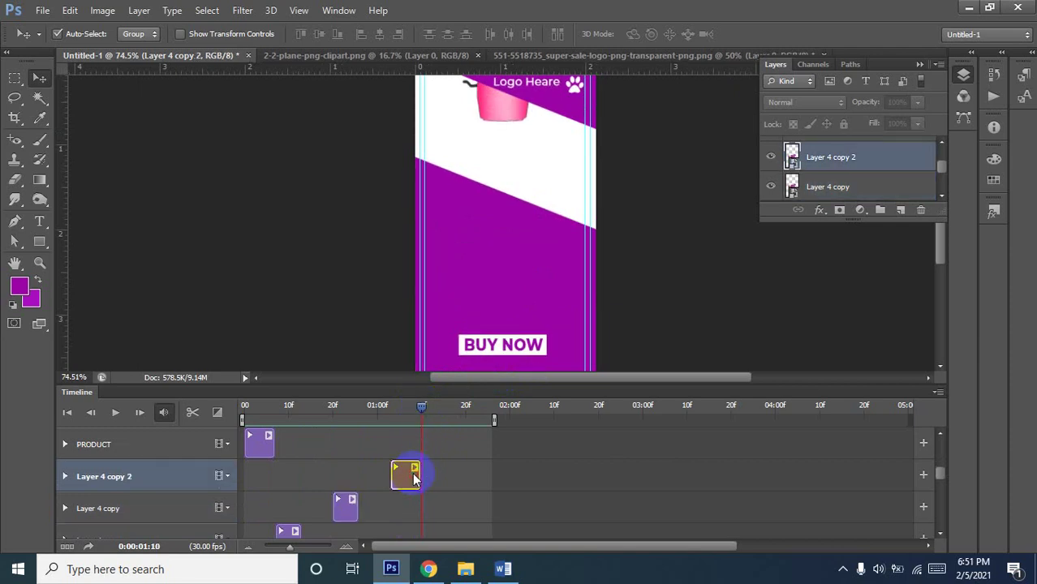
Duplicate the clip as a Layer 4 copy 3 track, move it to time 0 and shorten it
{"action": "left_click_drag", "start_coordinate": [413, 479], "coordinate": [424, 478]}
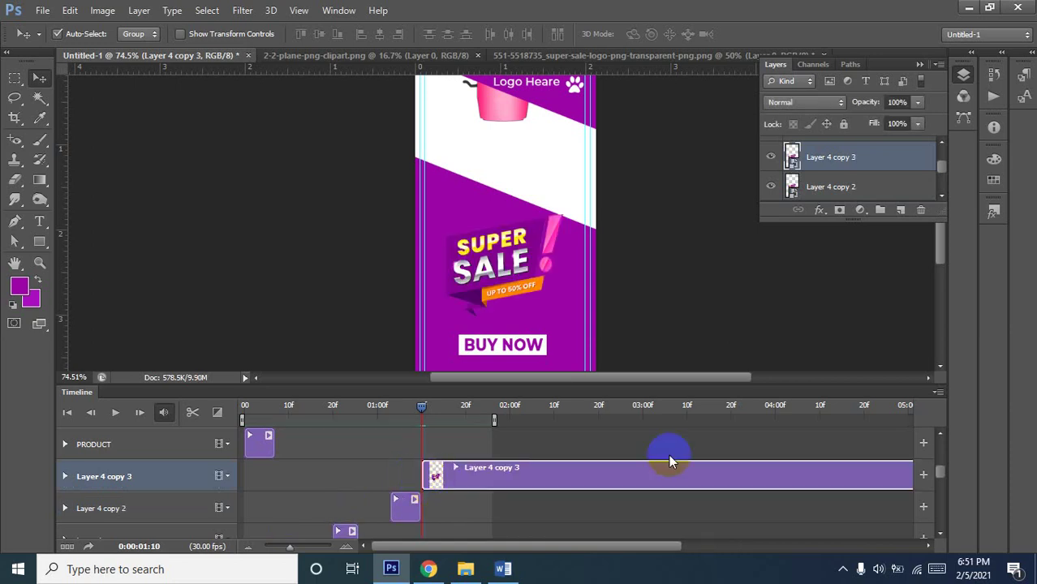
{"action": "left_click", "coordinate": [694, 471]}
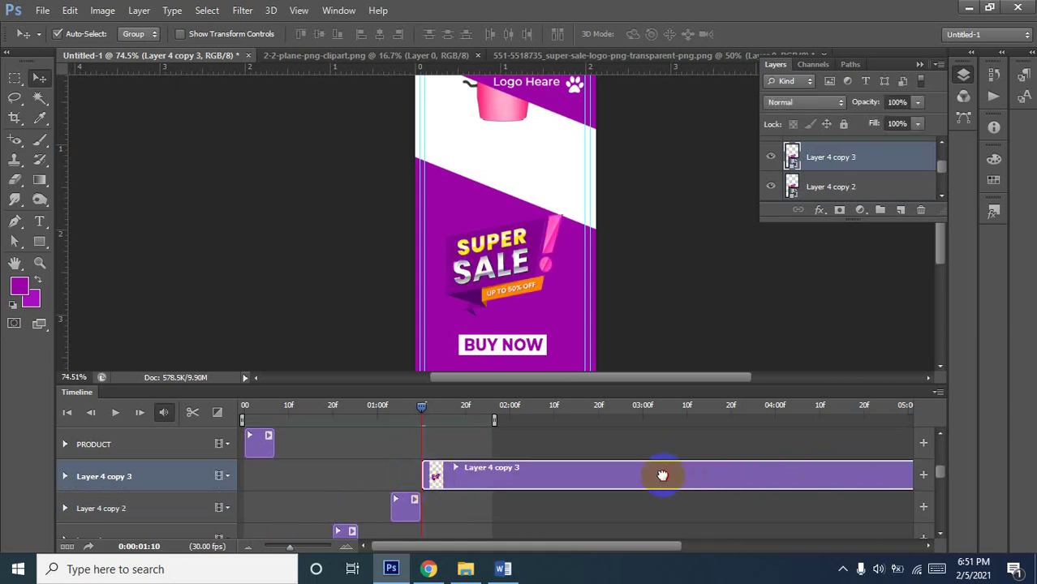
{"action": "left_click_drag", "start_coordinate": [694, 470], "coordinate": [516, 471]}
{"action": "left_click", "coordinate": [864, 482]}
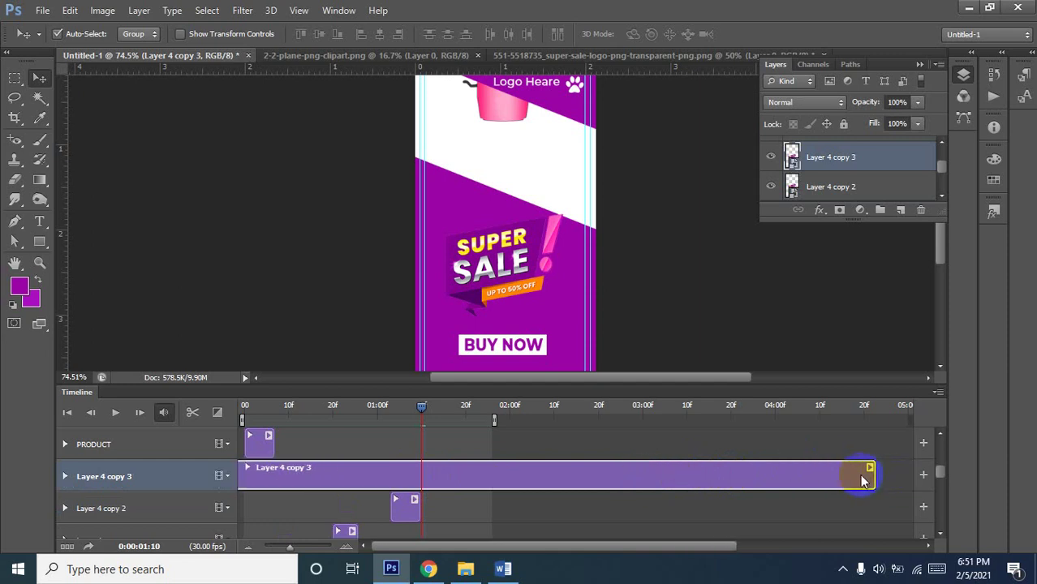
{"action": "mouse_move", "coordinate": [872, 477]}
{"action": "left_mouse_down"}
{"action": "mouse_move", "coordinate": [296, 483]}
{"action": "mouse_move", "coordinate": [489, 482]}
{"action": "left_mouse_up"}
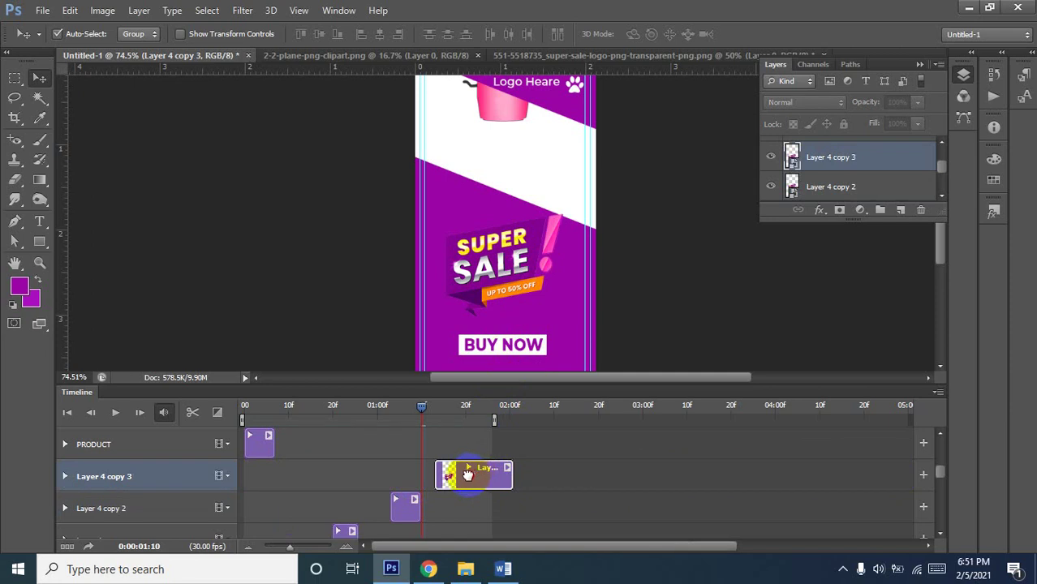
Start the Layer 4 copy 3 clip at 01:10 and trim it to eight frames ending at 01:18
{"action": "left_click_drag", "start_coordinate": [469, 474], "coordinate": [463, 477]}
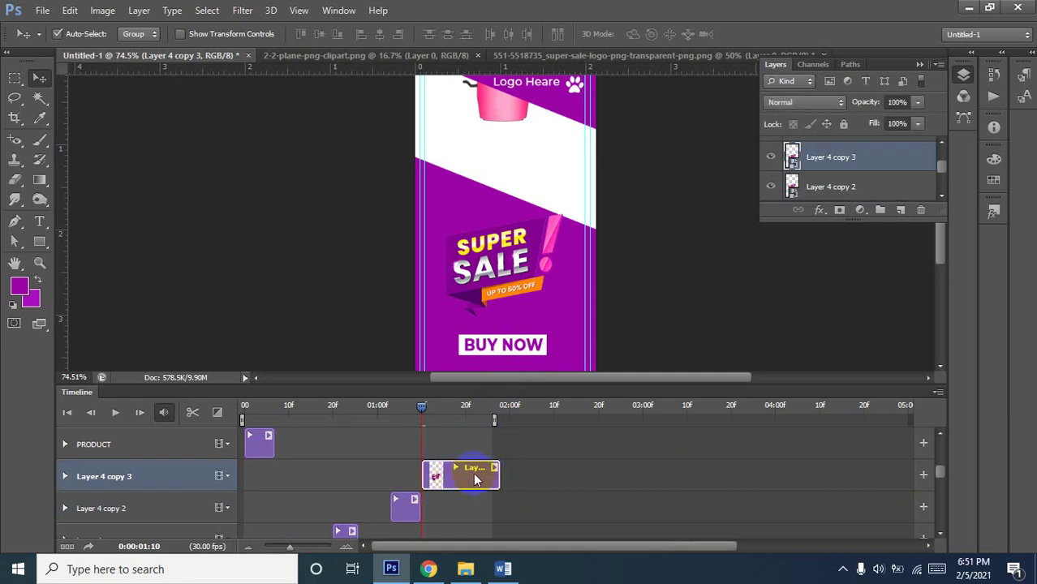
{"action": "scroll", "coordinate": [473, 473], "scroll_direction": "up", "scroll_amount": 1}
{"action": "scroll", "coordinate": [473, 472], "scroll_direction": "up", "scroll_amount": 3}
{"action": "scroll", "coordinate": [475, 476], "scroll_direction": "up", "scroll_amount": 3}
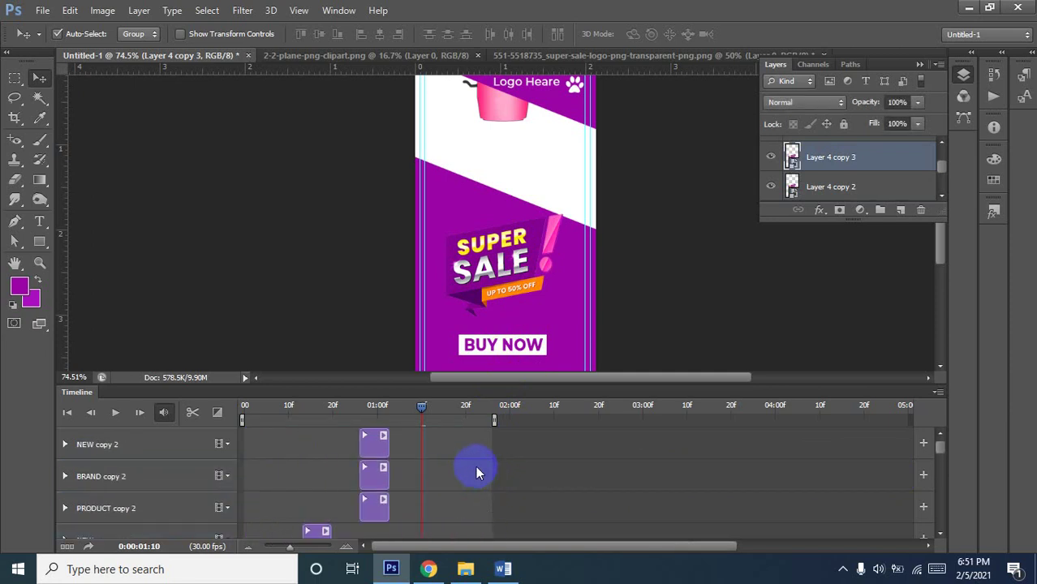
{"action": "scroll", "coordinate": [475, 468], "scroll_direction": "down", "scroll_amount": 3}
{"action": "scroll", "coordinate": [475, 467], "scroll_direction": "down", "scroll_amount": 3}
{"action": "scroll", "coordinate": [479, 450], "scroll_direction": "down", "scroll_amount": 2}
{"action": "scroll", "coordinate": [483, 450], "scroll_direction": "up", "scroll_amount": 3}
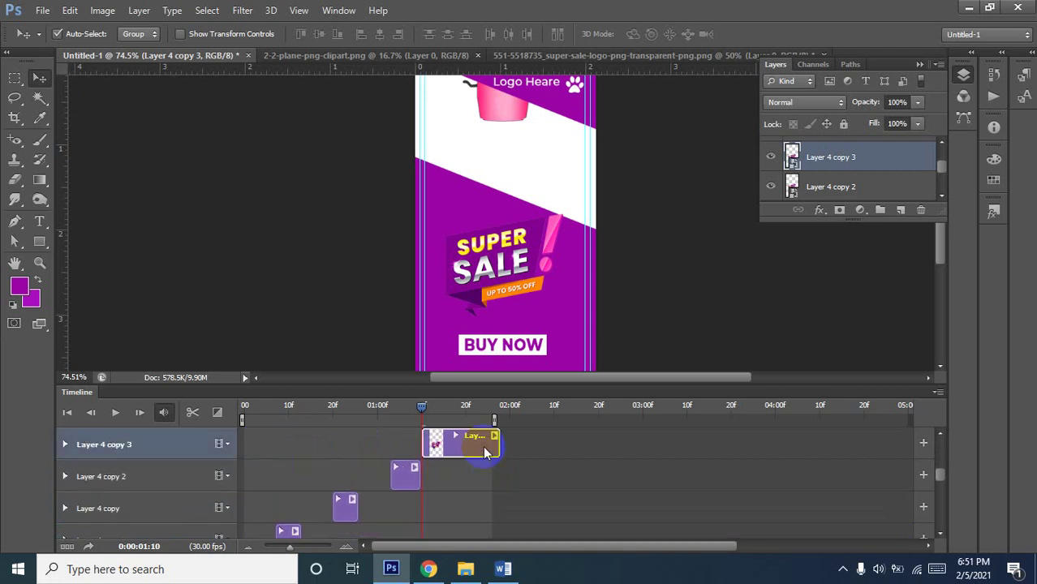
{"action": "scroll", "coordinate": [485, 453], "scroll_direction": "up", "scroll_amount": 3}
{"action": "scroll", "coordinate": [484, 466], "scroll_direction": "down", "scroll_amount": 1}
{"action": "mouse_move", "coordinate": [498, 505]}
{"action": "left_mouse_down"}
{"action": "mouse_move", "coordinate": [452, 509]}
{"action": "mouse_move", "coordinate": [486, 514]}
{"action": "left_mouse_up"}
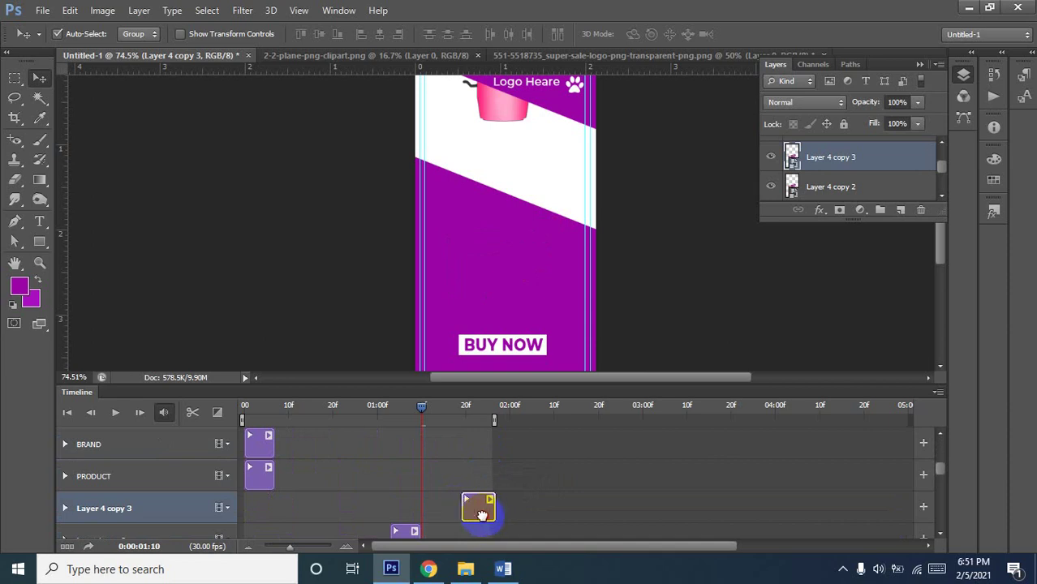
Select the NEW, BRAND and PRODUCT copy 2 text layers together
{"action": "scroll", "coordinate": [447, 459], "scroll_direction": "up", "scroll_amount": 3}
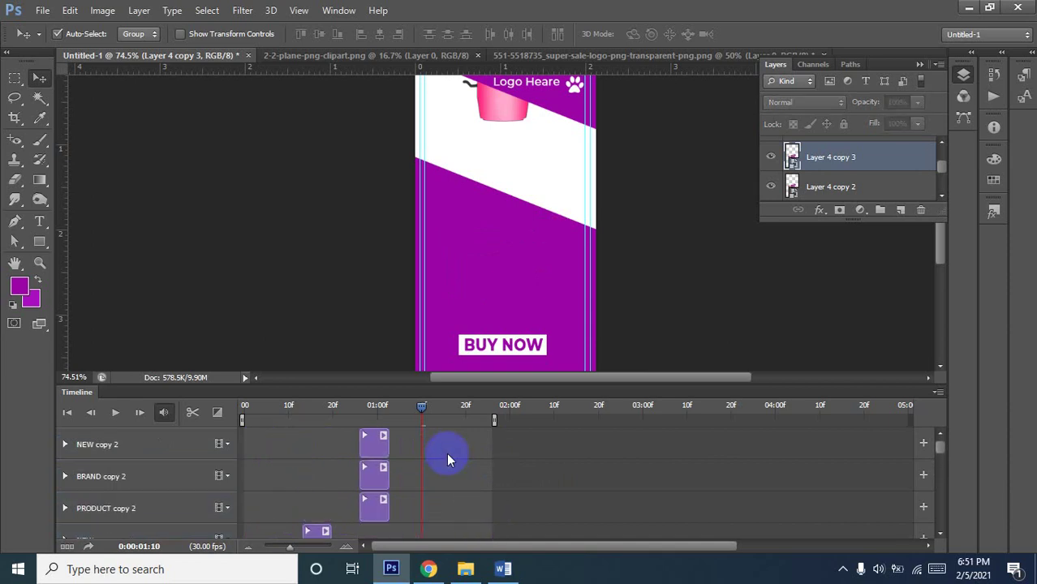
{"action": "scroll", "coordinate": [447, 460], "scroll_direction": "down", "scroll_amount": 2}
{"action": "scroll", "coordinate": [446, 459], "scroll_direction": "down", "scroll_amount": 2}
{"action": "scroll", "coordinate": [447, 460], "scroll_direction": "down", "scroll_amount": 1}
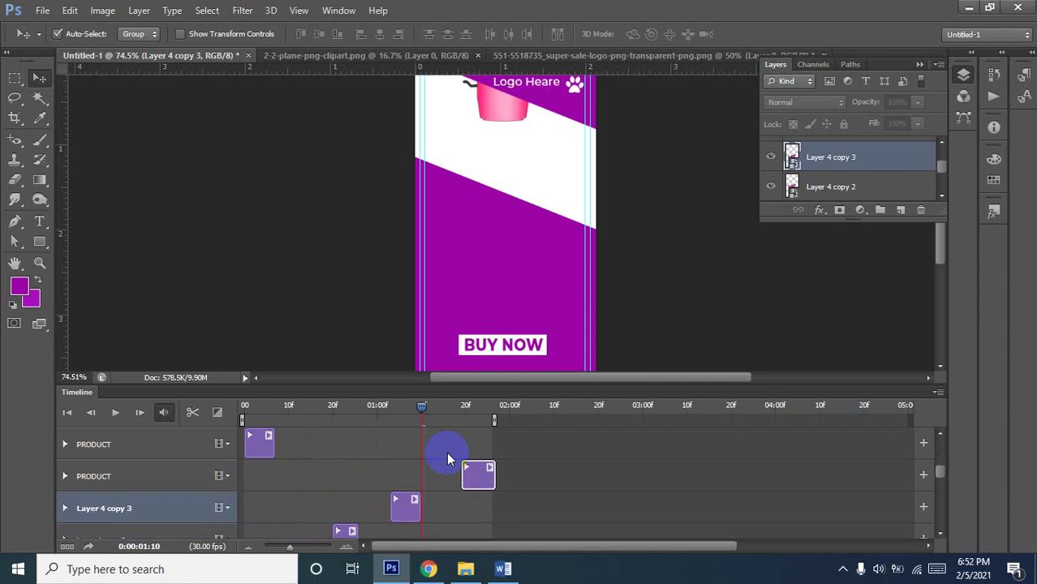
{"action": "scroll", "coordinate": [447, 458], "scroll_direction": "up", "scroll_amount": 3}
{"action": "scroll", "coordinate": [448, 458], "scroll_direction": "up", "scroll_amount": 2}
{"action": "scroll", "coordinate": [447, 458], "scroll_direction": "down", "scroll_amount": 2}
{"action": "scroll", "coordinate": [447, 460], "scroll_direction": "up", "scroll_amount": 2}
{"action": "scroll", "coordinate": [419, 444], "scroll_direction": "down", "scroll_amount": 2}
{"action": "scroll", "coordinate": [419, 443], "scroll_direction": "down", "scroll_amount": 1}
{"action": "scroll", "coordinate": [418, 443], "scroll_direction": "down", "scroll_amount": 4}
{"action": "scroll", "coordinate": [419, 443], "scroll_direction": "up", "scroll_amount": 2}
{"action": "scroll", "coordinate": [419, 443], "scroll_direction": "up", "scroll_amount": 5}
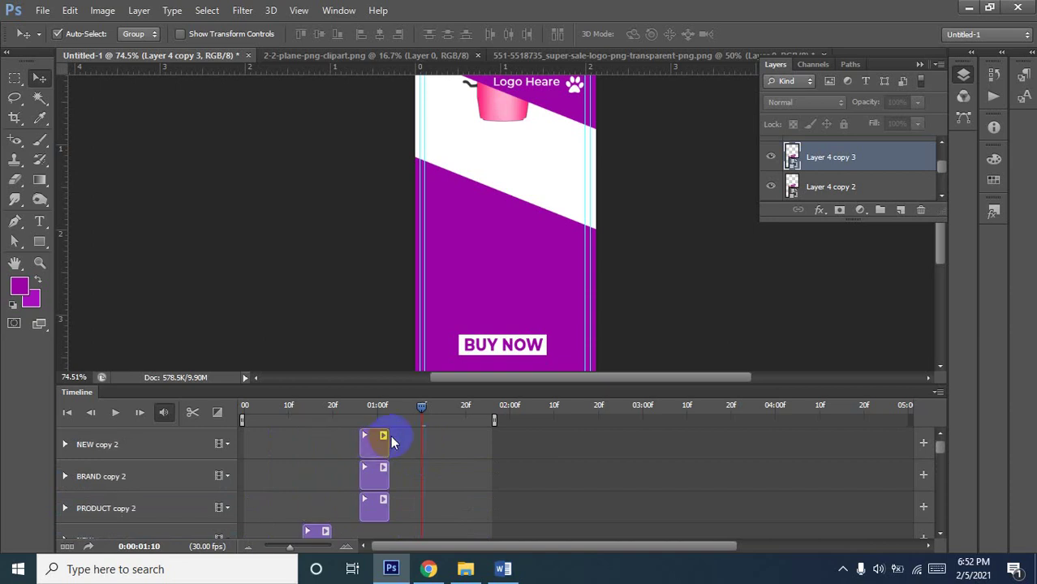
{"action": "left_click", "coordinate": [345, 439]}
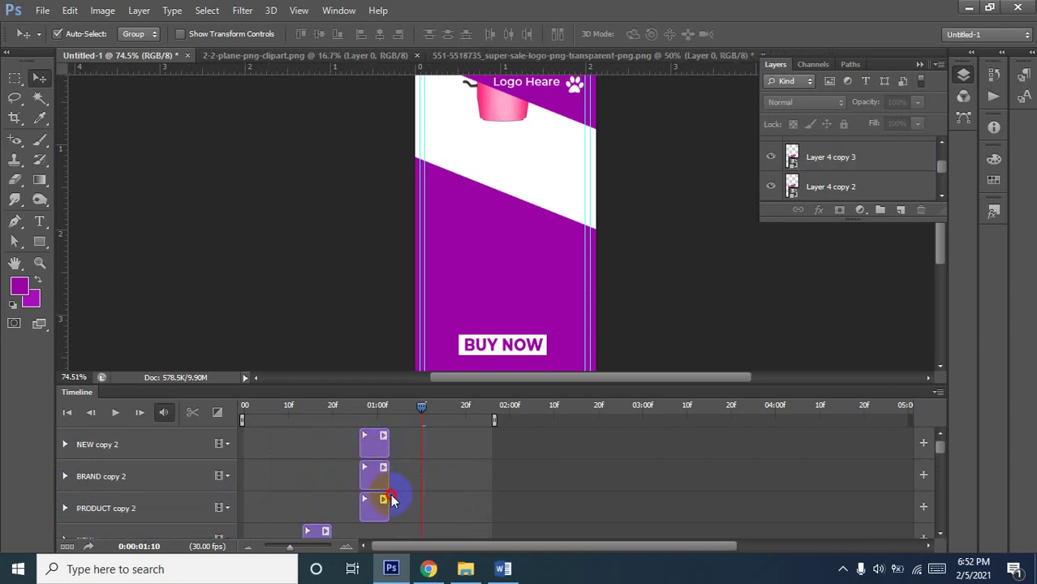
{"action": "left_click", "coordinate": [367, 458]}
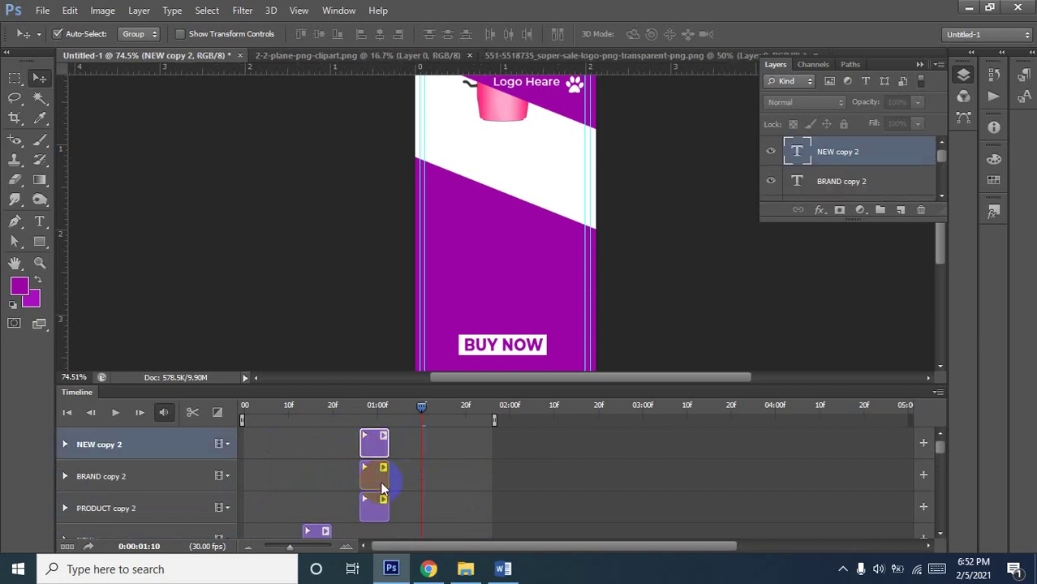
{"action": "left_click", "coordinate": [382, 485], "text": "shift"}
{"action": "left_click", "coordinate": [375, 505], "text": "shift"}
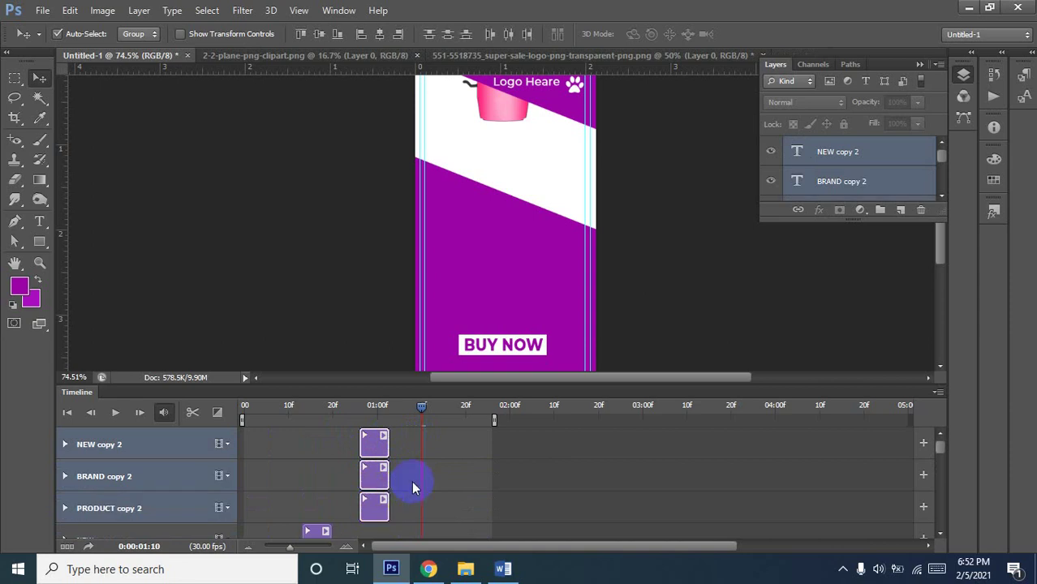
Duplicate them as copy 3 layers, move their clips to the 01:10 playhead, and zoom out
{"action": "key", "text": "ctrl+j"}
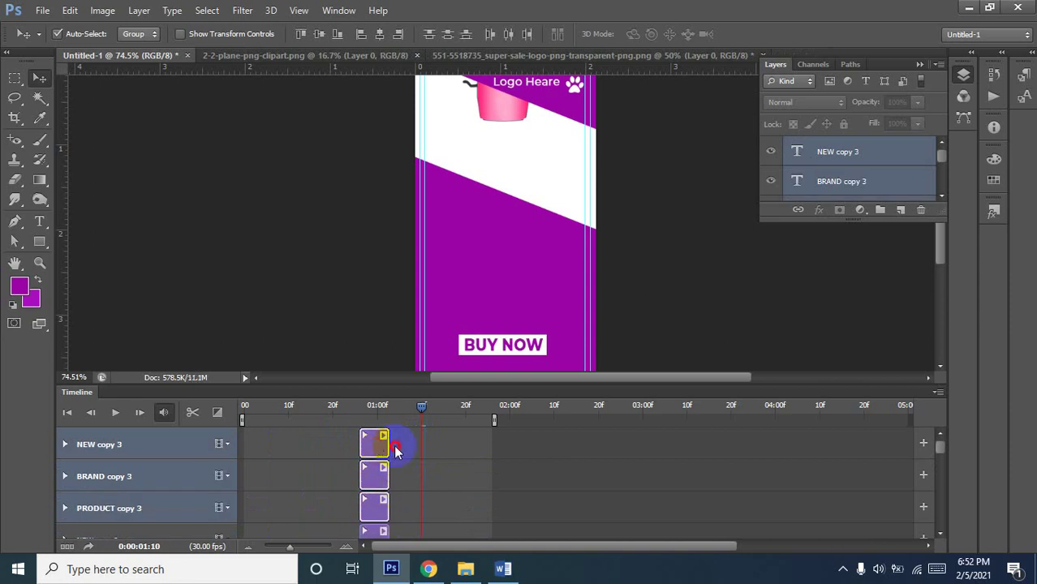
{"action": "left_click_drag", "start_coordinate": [376, 446], "coordinate": [435, 444]}
{"action": "scroll", "coordinate": [429, 475], "scroll_direction": "down", "scroll_amount": 5}
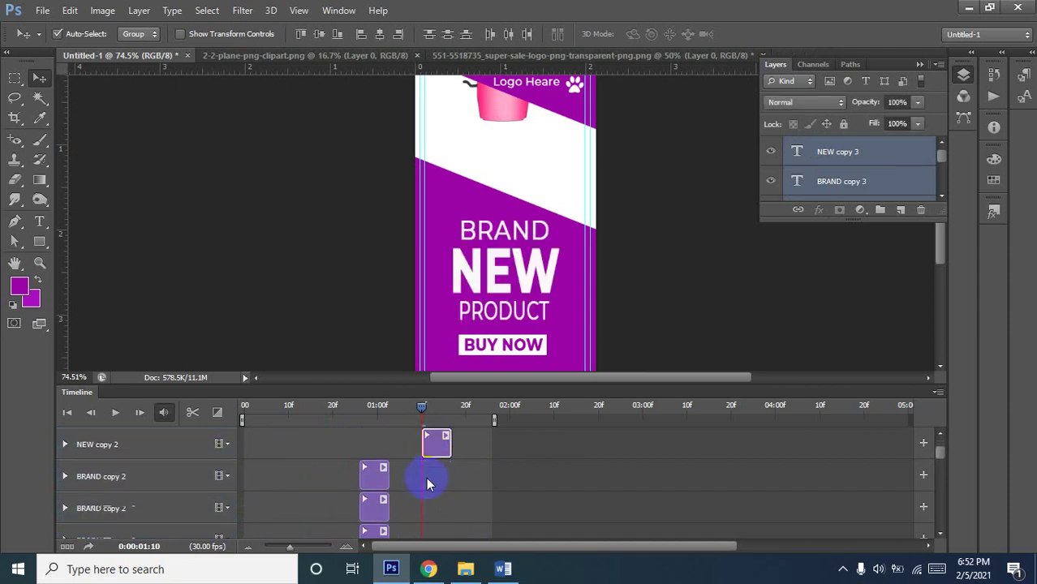
{"action": "scroll", "coordinate": [429, 472], "scroll_direction": "down", "scroll_amount": 3}
{"action": "scroll", "coordinate": [430, 471], "scroll_direction": "up", "scroll_amount": 2}
{"action": "scroll", "coordinate": [429, 471], "scroll_direction": "up", "scroll_amount": 4}
{"action": "scroll", "coordinate": [431, 469], "scroll_direction": "up", "scroll_amount": 4}
{"action": "scroll", "coordinate": [431, 466], "scroll_direction": "up", "scroll_amount": 1}
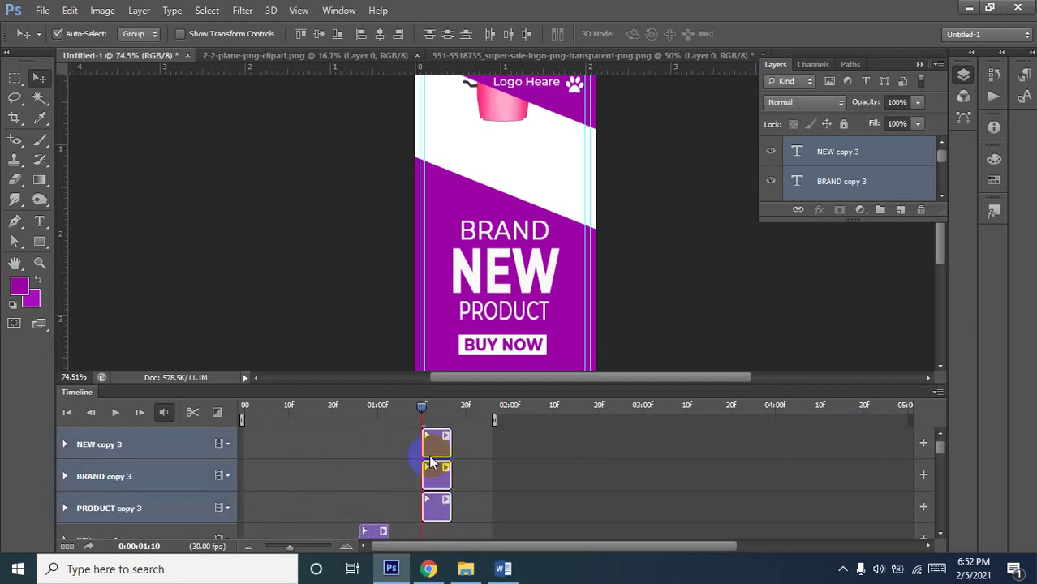
{"action": "key", "text": "ctrl+minus"}
{"action": "key", "text": "ctrl+minus"}
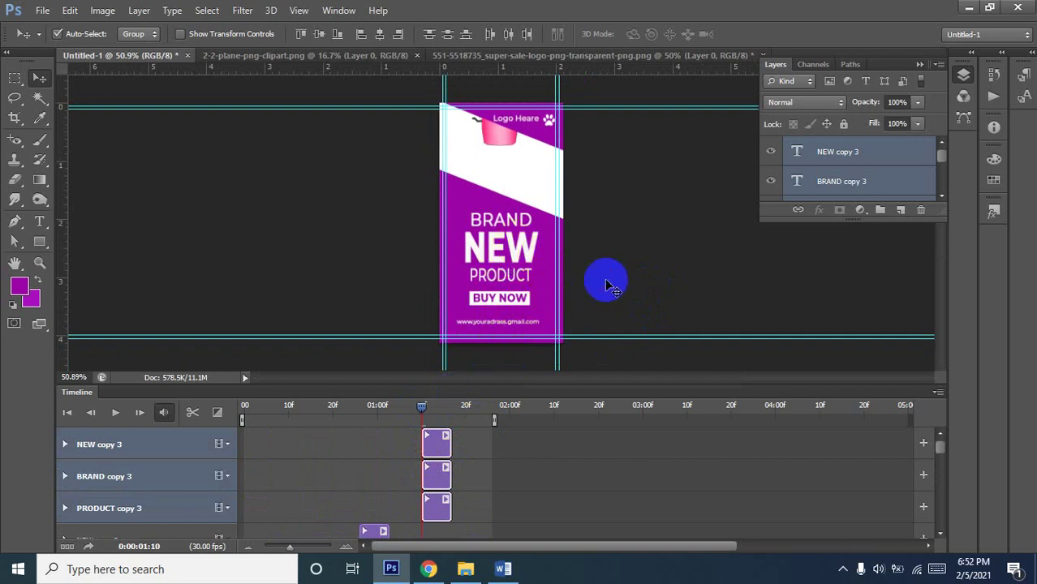
Zoom in on the BUY NOW button to 400%
{"action": "left_click", "coordinate": [518, 299]}
{"action": "scroll", "coordinate": [511, 297], "scroll_direction": "up", "scroll_amount": 3}
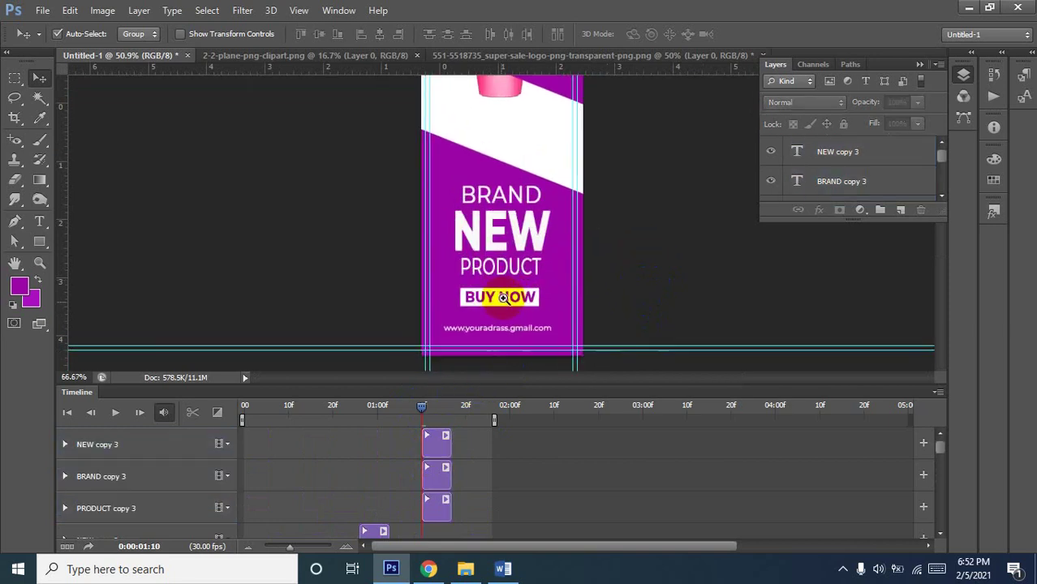
{"action": "left_click", "coordinate": [508, 296]}
{"action": "left_click", "coordinate": [508, 296]}
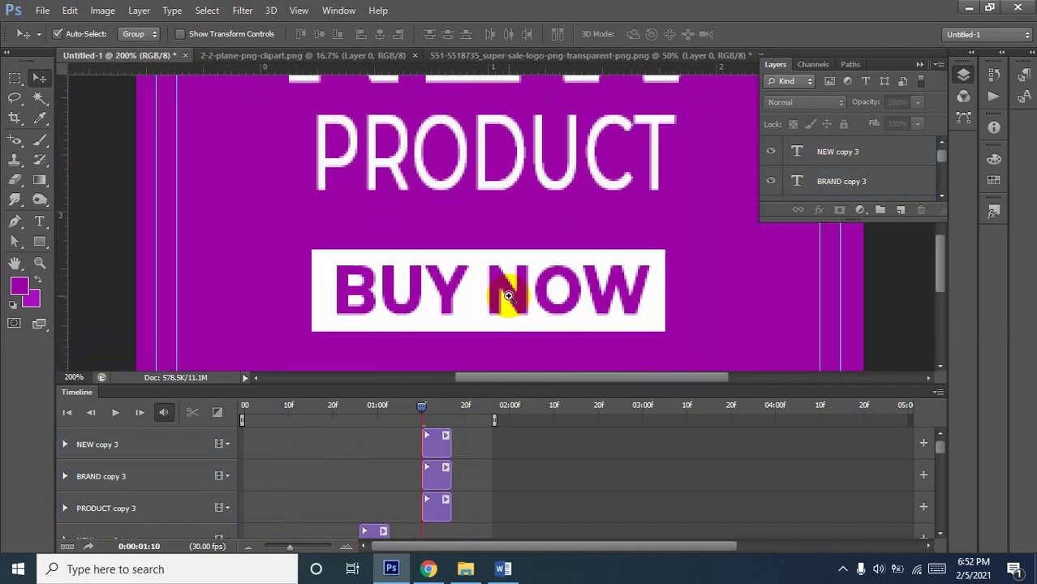
{"action": "left_click", "coordinate": [508, 297]}
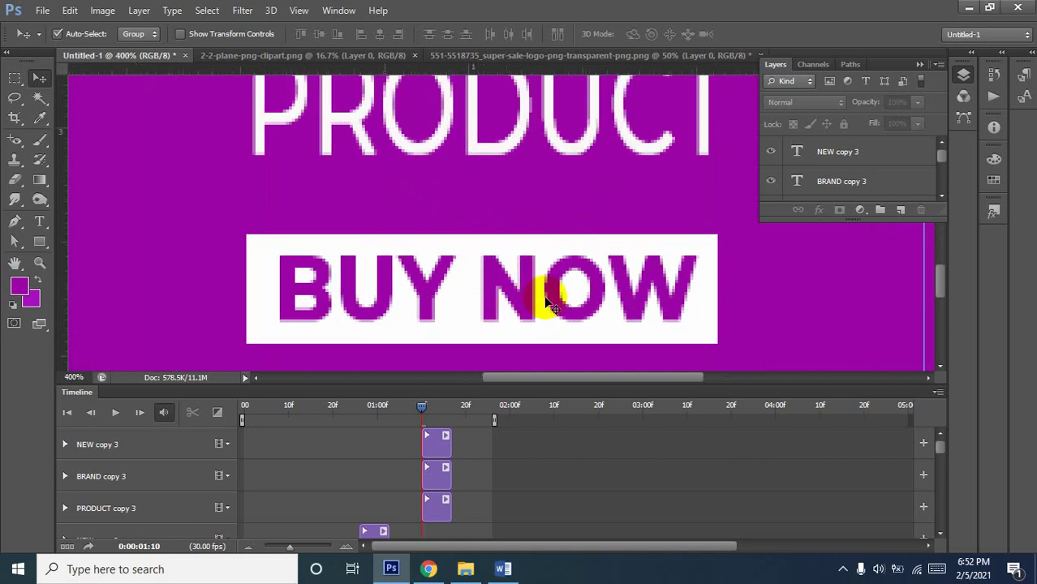
Locate the BUY NOW text and Rectangle 2 layers in the Layers panel
{"action": "left_click", "coordinate": [526, 299]}
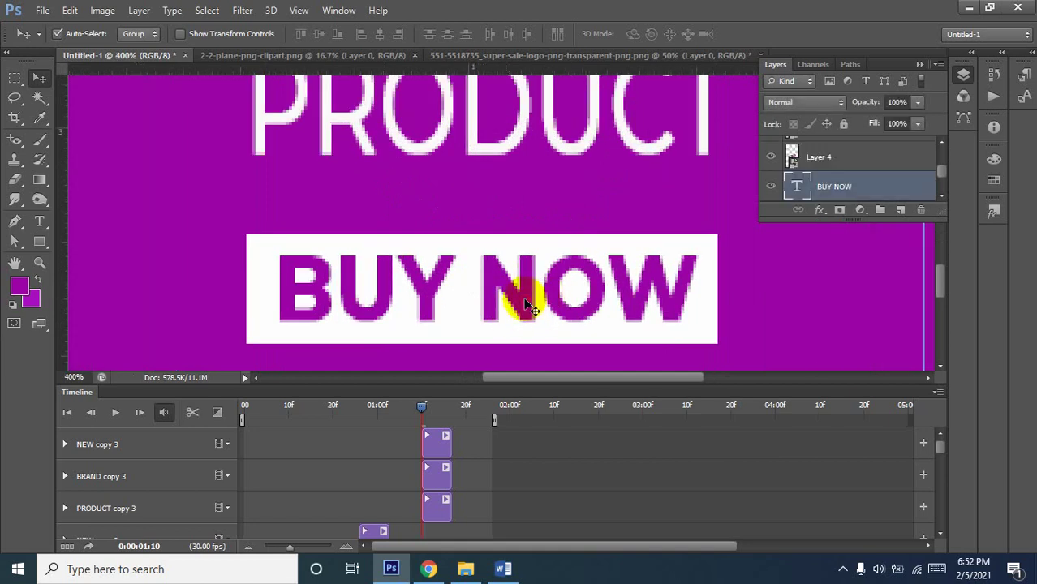
{"action": "left_click", "coordinate": [830, 191]}
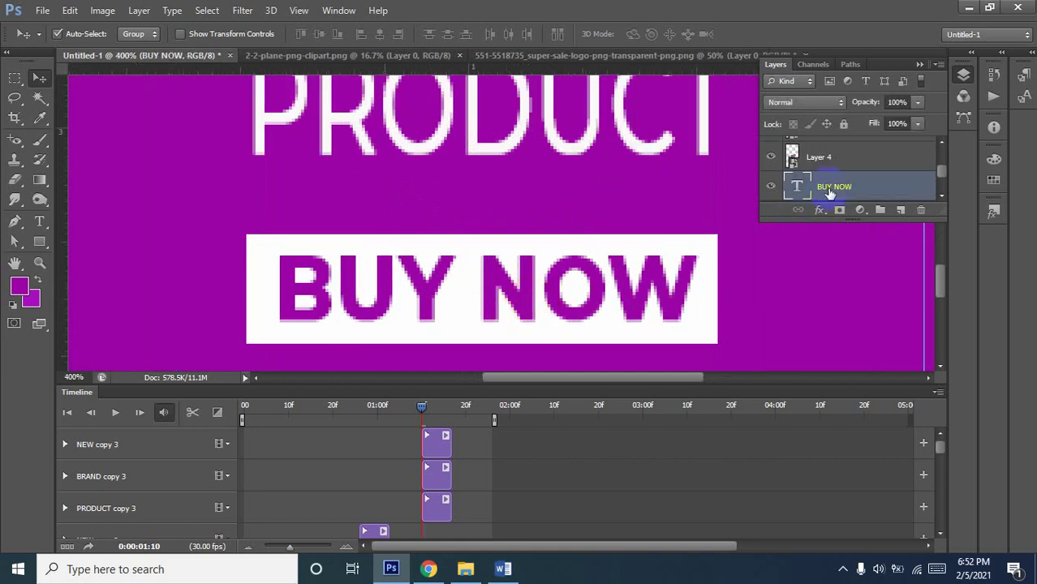
{"action": "left_click", "coordinate": [625, 340]}
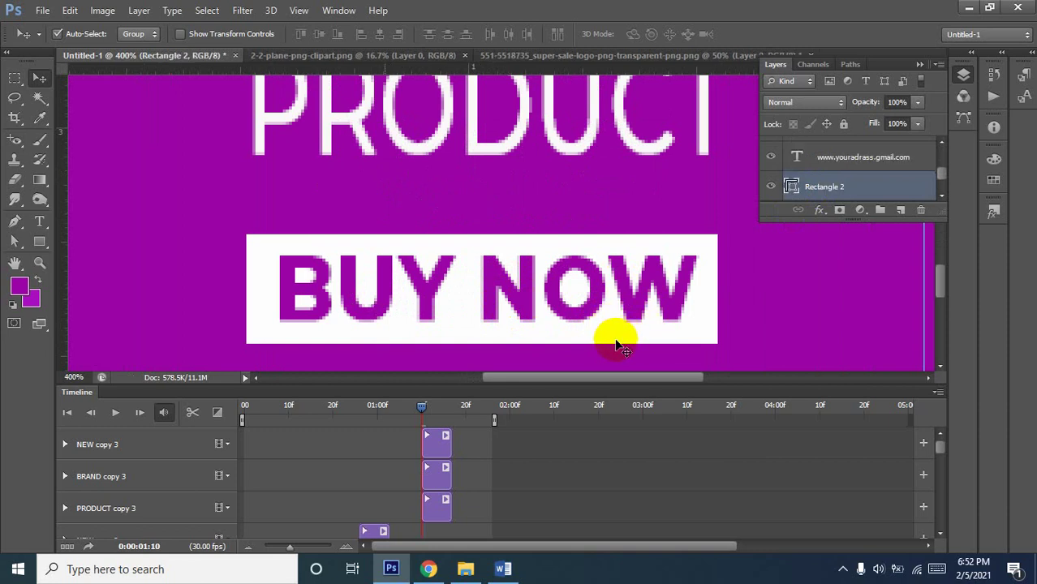
{"action": "right_click", "coordinate": [814, 188]}
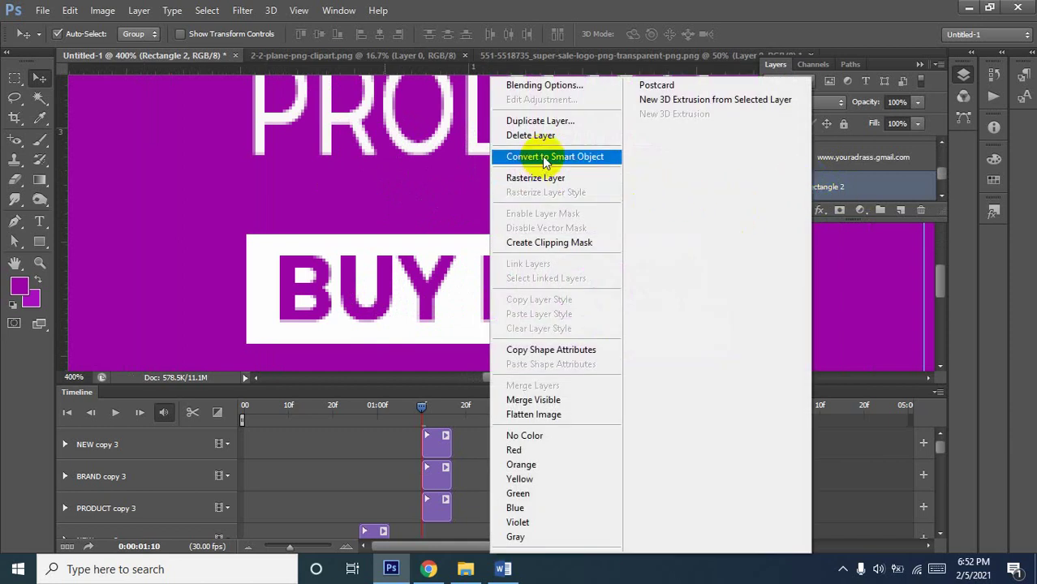
{"action": "left_click", "coordinate": [849, 183]}
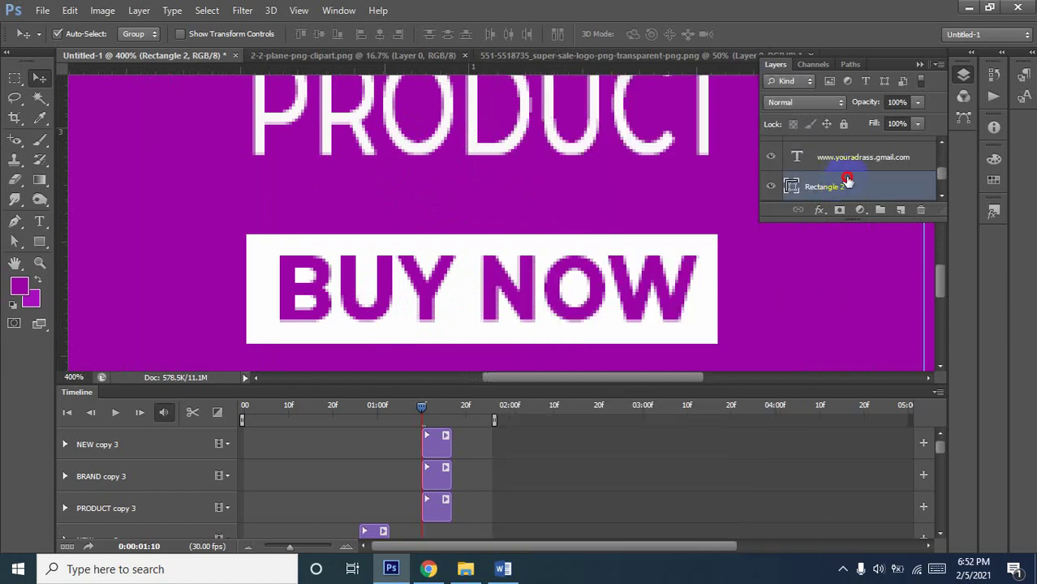
{"action": "scroll", "coordinate": [850, 185], "scroll_direction": "up", "scroll_amount": 2}
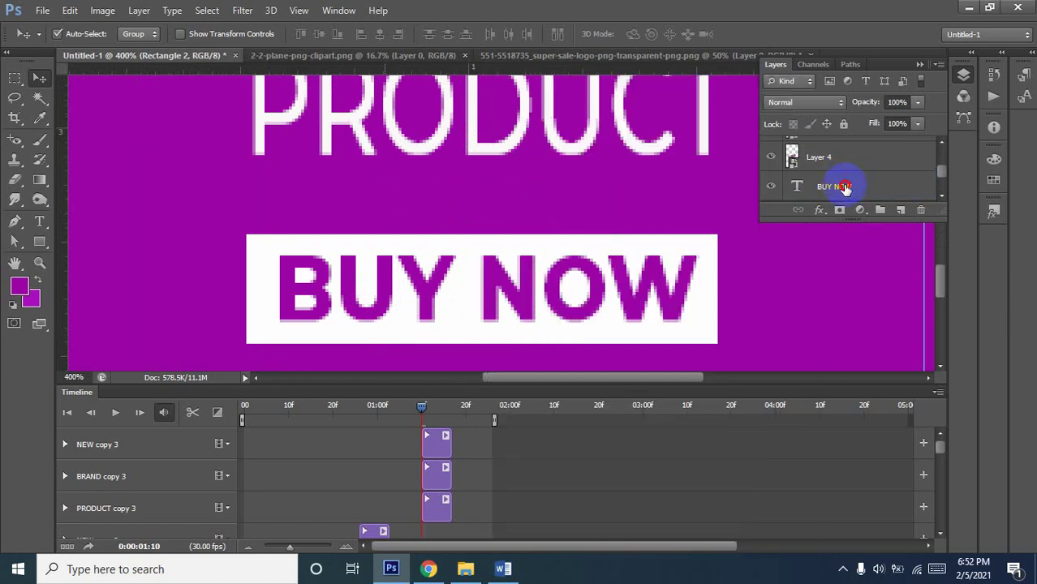
{"action": "left_click", "coordinate": [845, 188]}
{"action": "scroll", "coordinate": [848, 188], "scroll_direction": "down", "scroll_amount": 1}
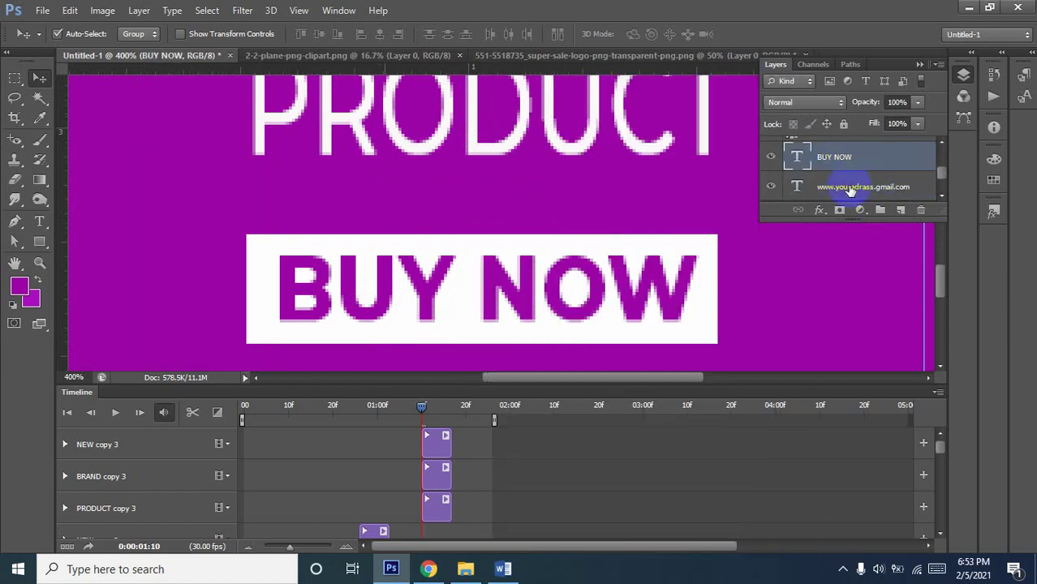
Move the BUY NOW text layer below the web address text, just above Rectangle 2
{"action": "left_click_drag", "start_coordinate": [856, 202], "coordinate": [855, 202]}
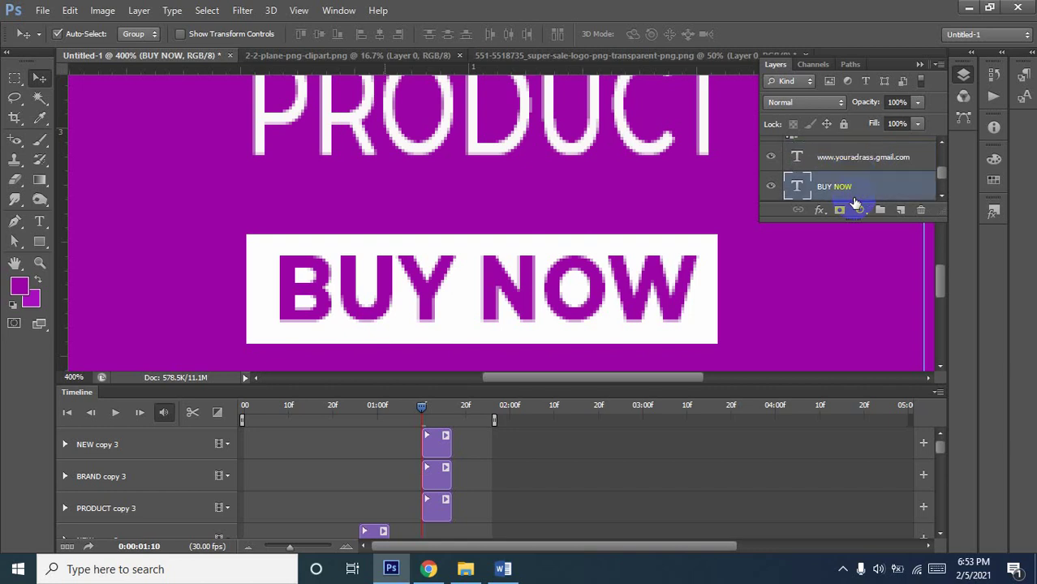
{"action": "scroll", "coordinate": [842, 177], "scroll_direction": "down", "scroll_amount": 1}
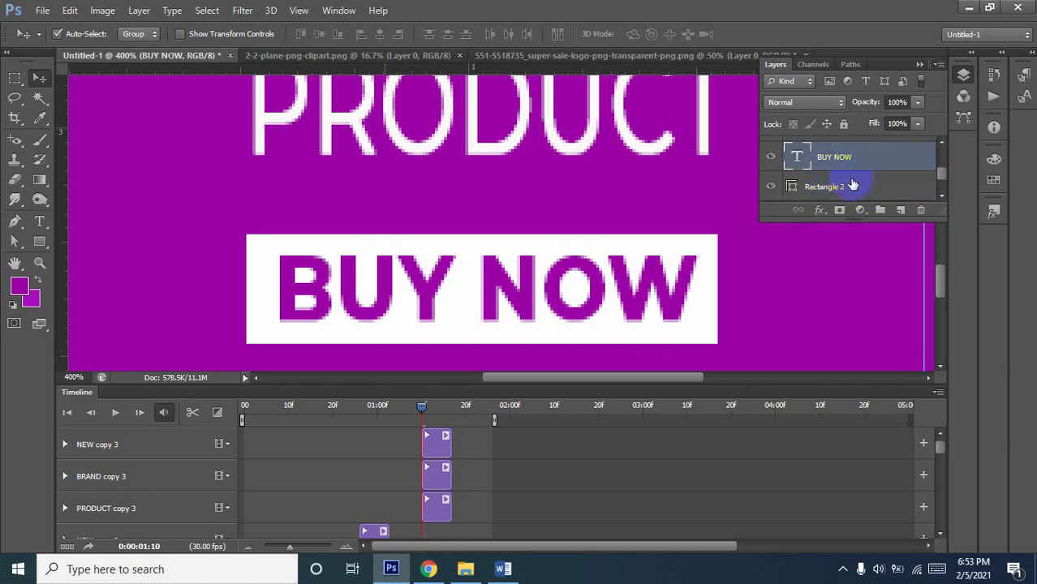
{"action": "scroll", "coordinate": [852, 182], "scroll_direction": "down", "scroll_amount": 1}
{"action": "scroll", "coordinate": [853, 179], "scroll_direction": "down", "scroll_amount": 1}
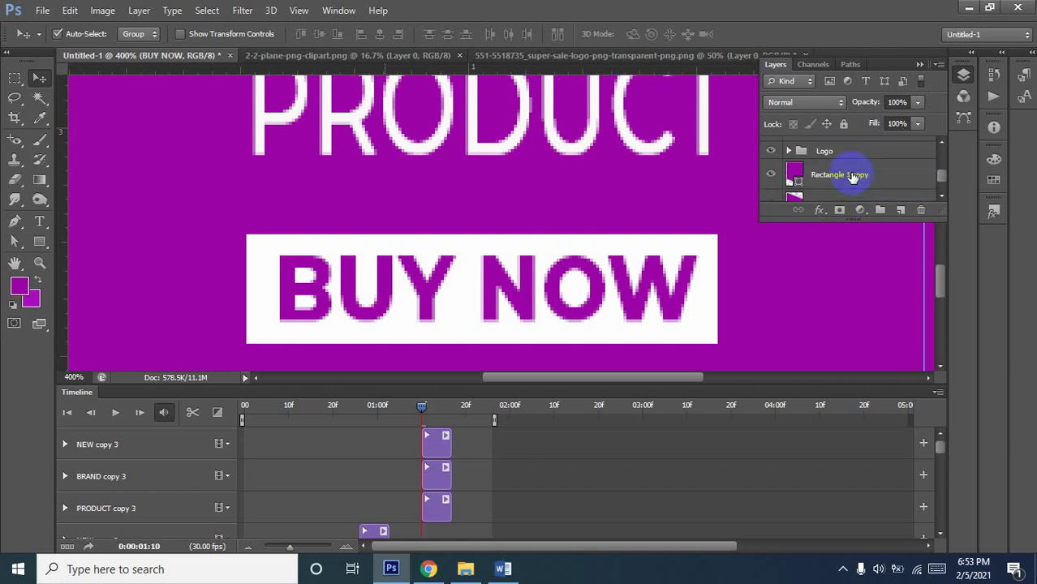
{"action": "scroll", "coordinate": [853, 178], "scroll_direction": "up", "scroll_amount": 3}
{"action": "scroll", "coordinate": [853, 177], "scroll_direction": "up", "scroll_amount": 1}
{"action": "scroll", "coordinate": [854, 175], "scroll_direction": "down", "scroll_amount": 1}
{"action": "scroll", "coordinate": [854, 174], "scroll_direction": "down", "scroll_amount": 1}
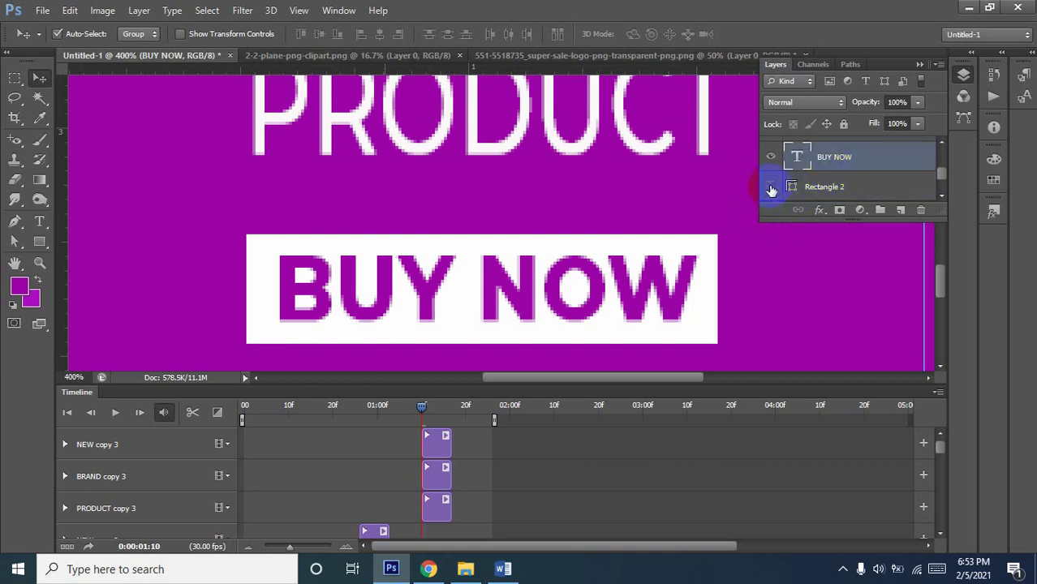
Toggle the white Rectangle 2 layer's visibility to check it, then select it
{"action": "left_click", "coordinate": [771, 189]}
{"action": "left_click", "coordinate": [771, 190]}
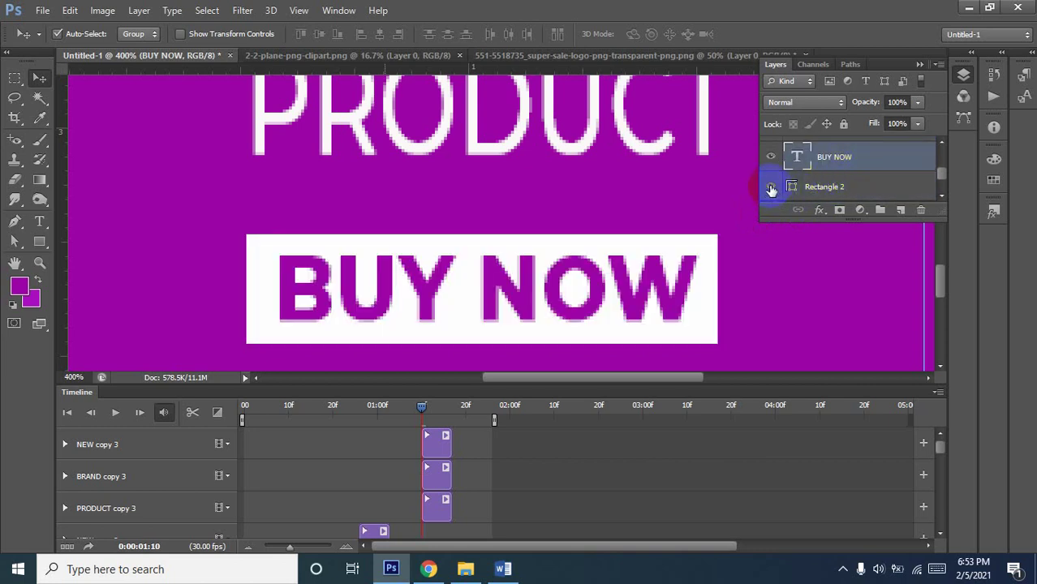
{"action": "left_click", "coordinate": [821, 188]}
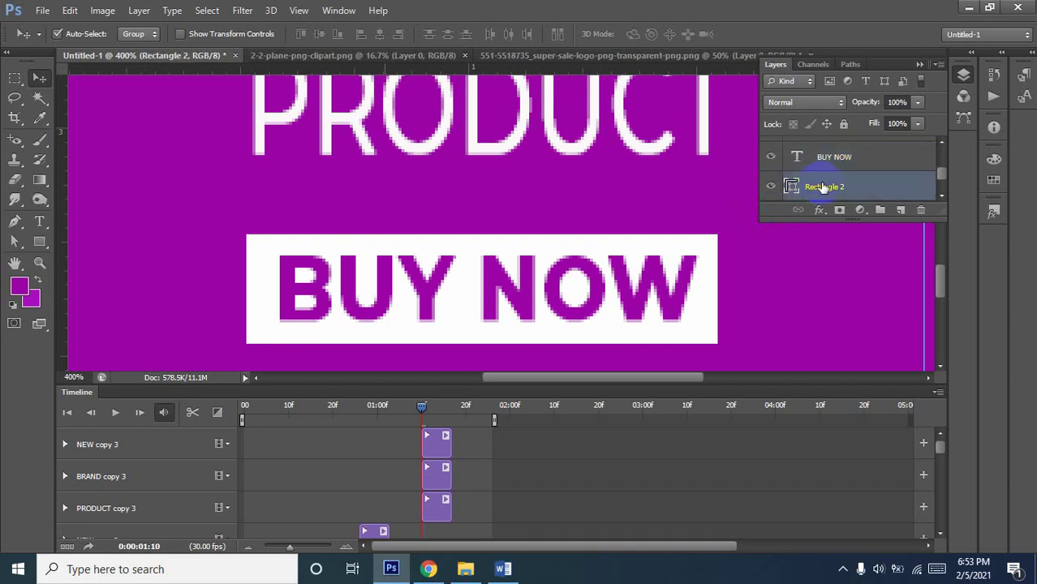
Rename the Rectangle 2 layer to 'w'
{"action": "right_click", "coordinate": [830, 188]}
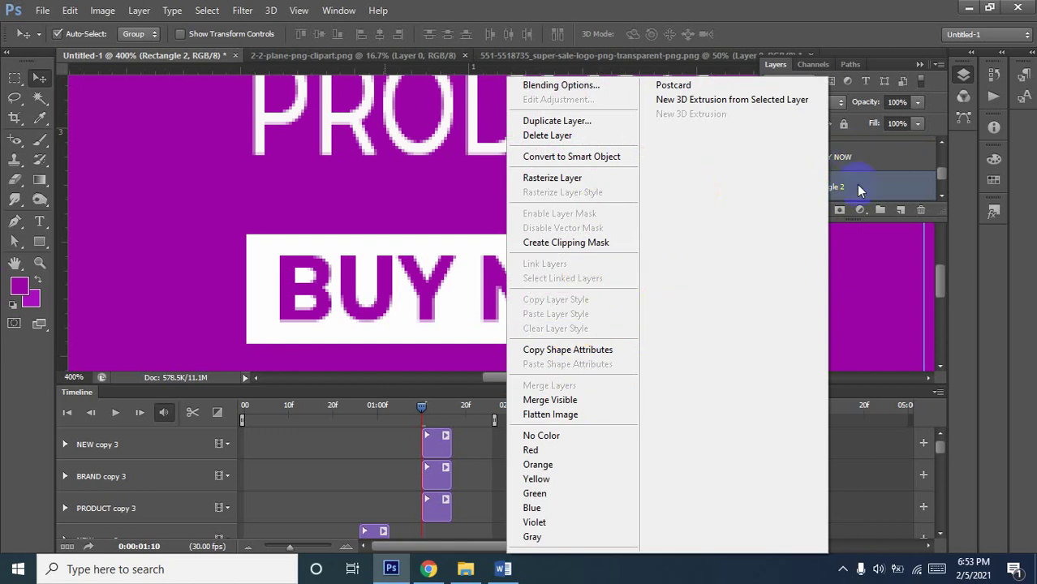
{"action": "left_click", "coordinate": [828, 200]}
{"action": "double_click", "coordinate": [823, 188]}
{"action": "type", "text": "w"}
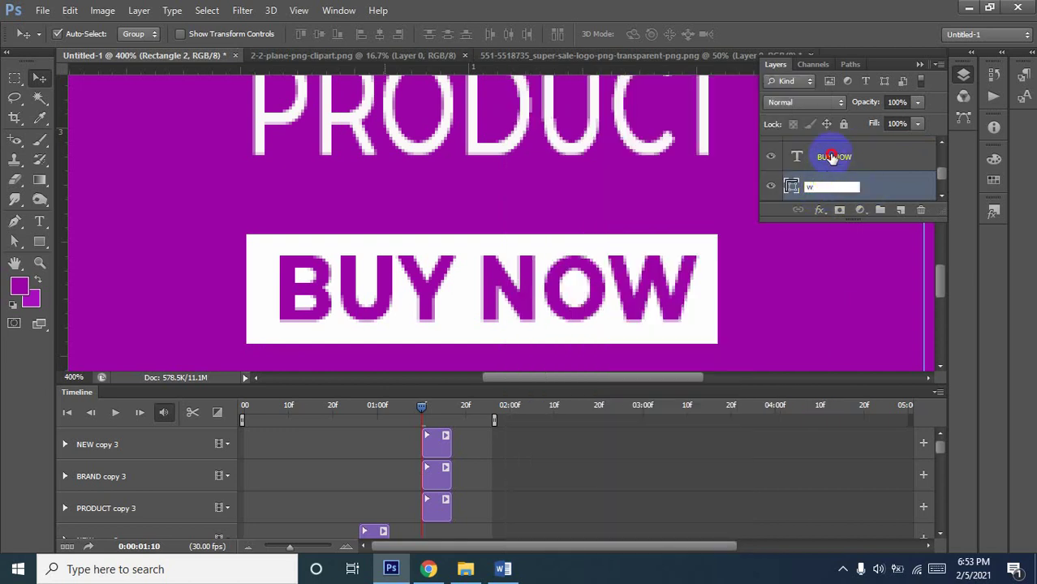
{"action": "left_click", "coordinate": [836, 160]}
Rename the BUY NOW text layer to 'BUY NOW m'
{"action": "right_click", "coordinate": [853, 155]}
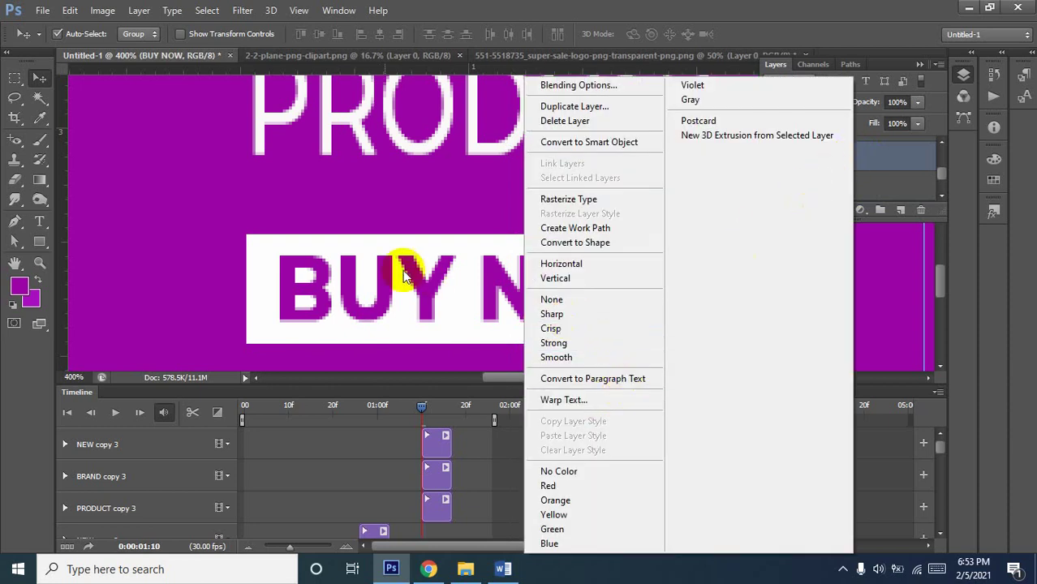
{"action": "left_click", "coordinate": [877, 160]}
{"action": "double_click", "coordinate": [853, 158]}
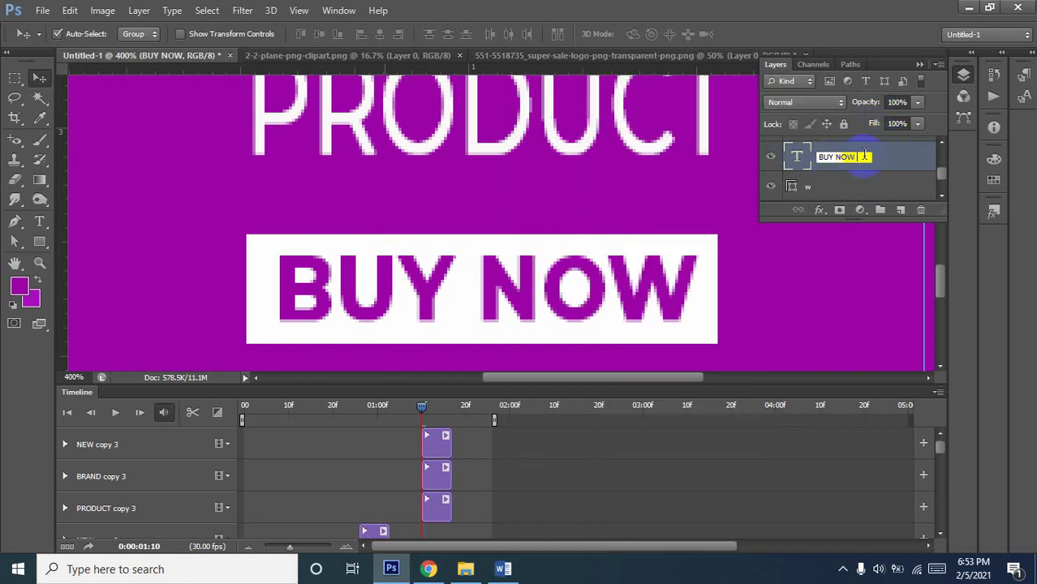
{"action": "left_click", "coordinate": [821, 188]}
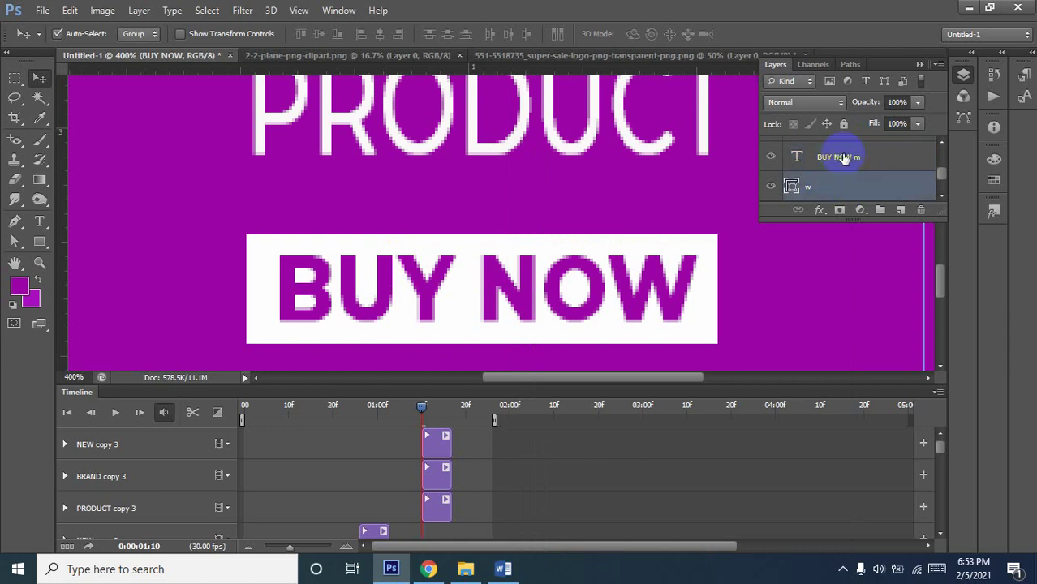
{"action": "left_click", "coordinate": [844, 159]}
Convert the BUY NOW m layer to a smart object
{"action": "right_click", "coordinate": [841, 154]}
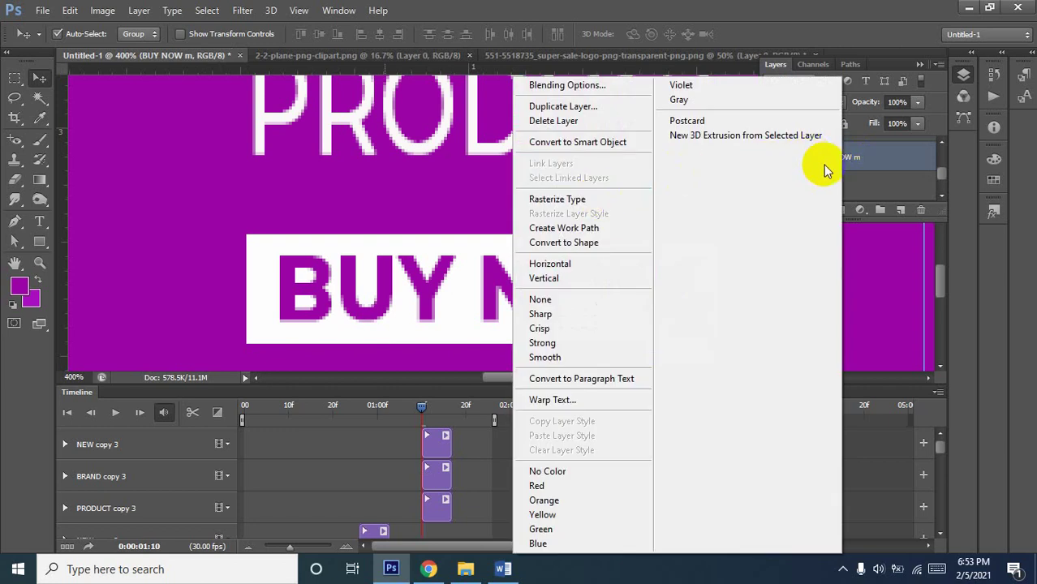
{"action": "left_click", "coordinate": [876, 158]}
{"action": "right_click", "coordinate": [873, 154]}
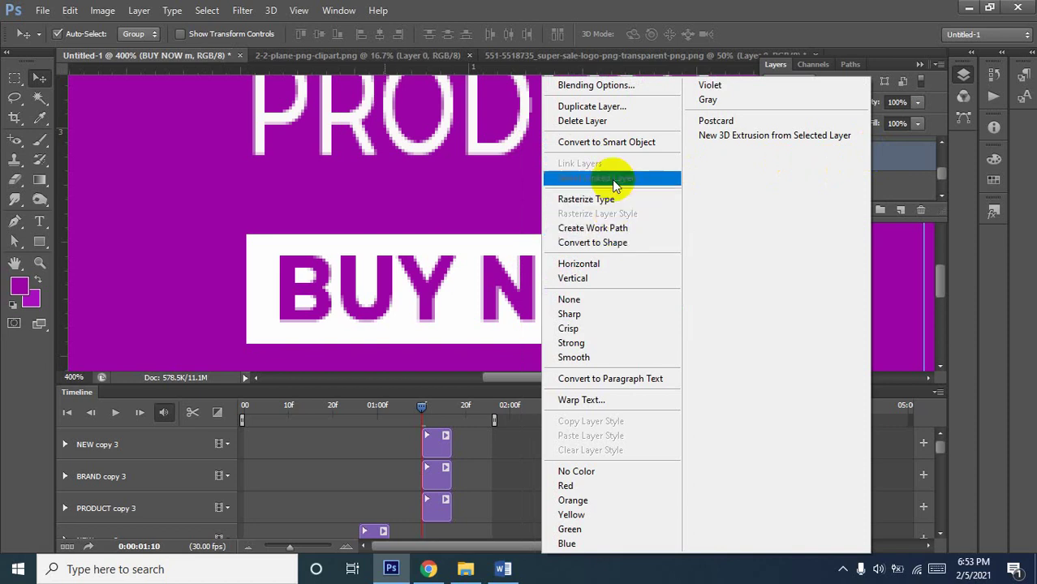
{"action": "left_click", "coordinate": [620, 143]}
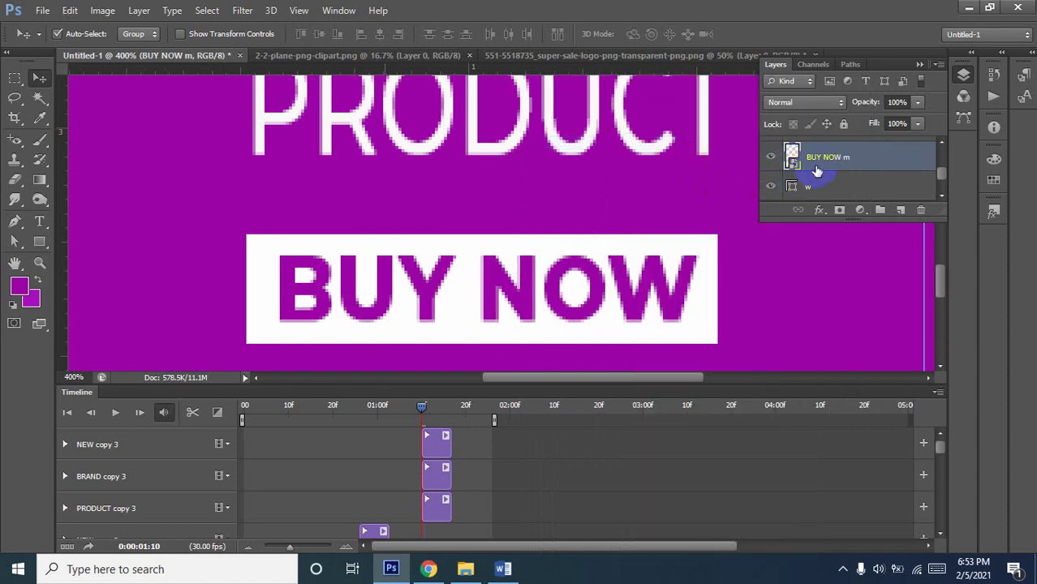
{"action": "scroll", "coordinate": [818, 170], "scroll_direction": "down", "scroll_amount": 2}
{"action": "scroll", "coordinate": [822, 174], "scroll_direction": "up", "scroll_amount": 1}
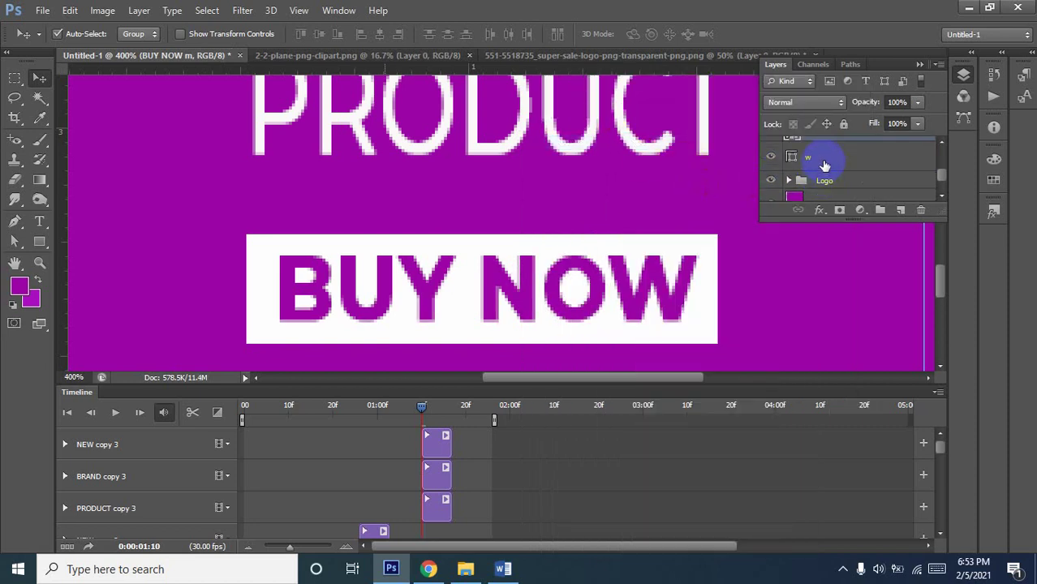
{"action": "scroll", "coordinate": [823, 166], "scroll_direction": "up", "scroll_amount": 1}
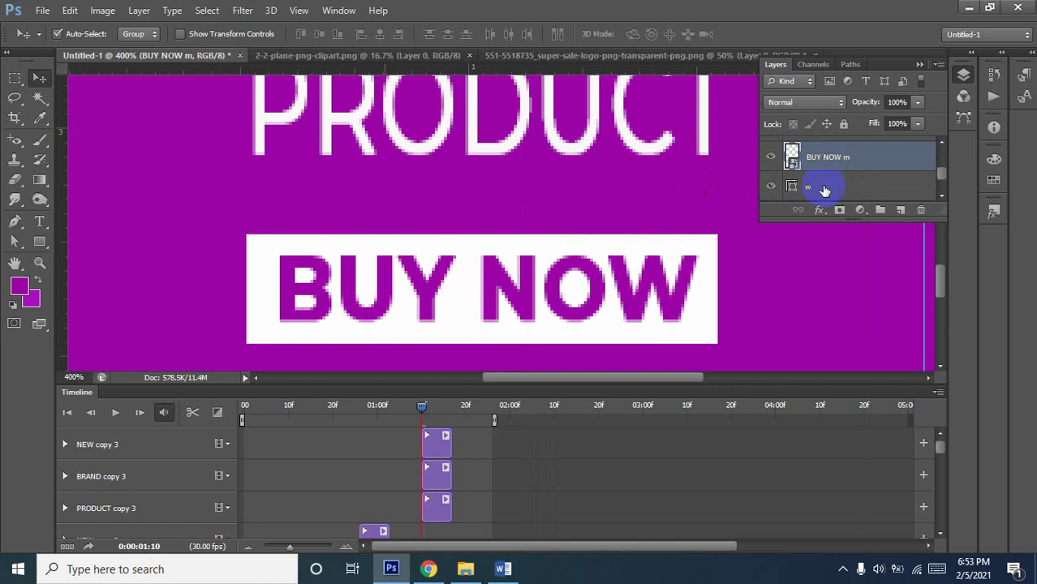
Convert the w rectangle layer to a smart object
{"action": "left_click", "coordinate": [824, 189]}
{"action": "right_click", "coordinate": [824, 188]}
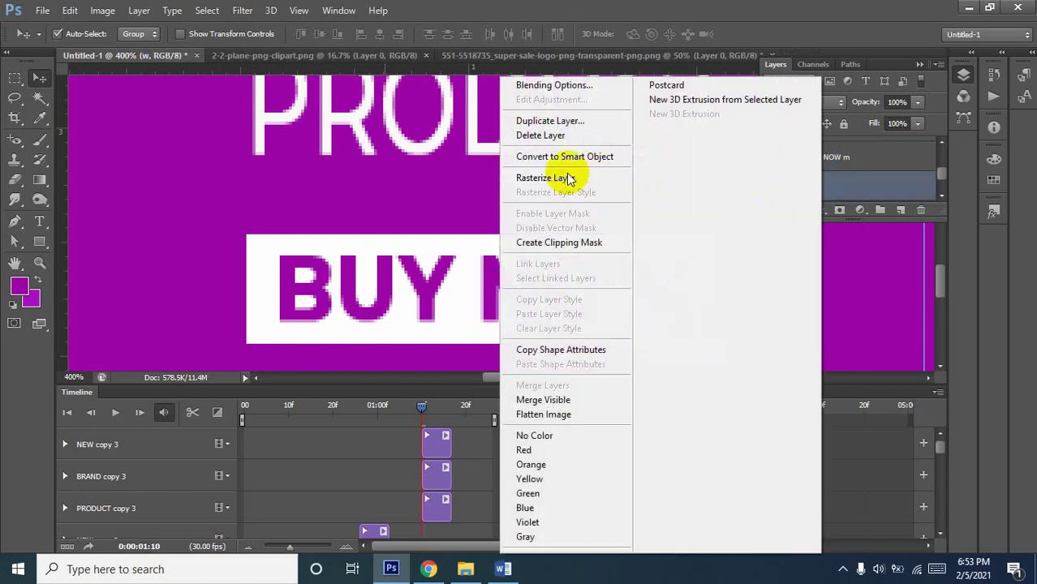
{"action": "left_click", "coordinate": [584, 157]}
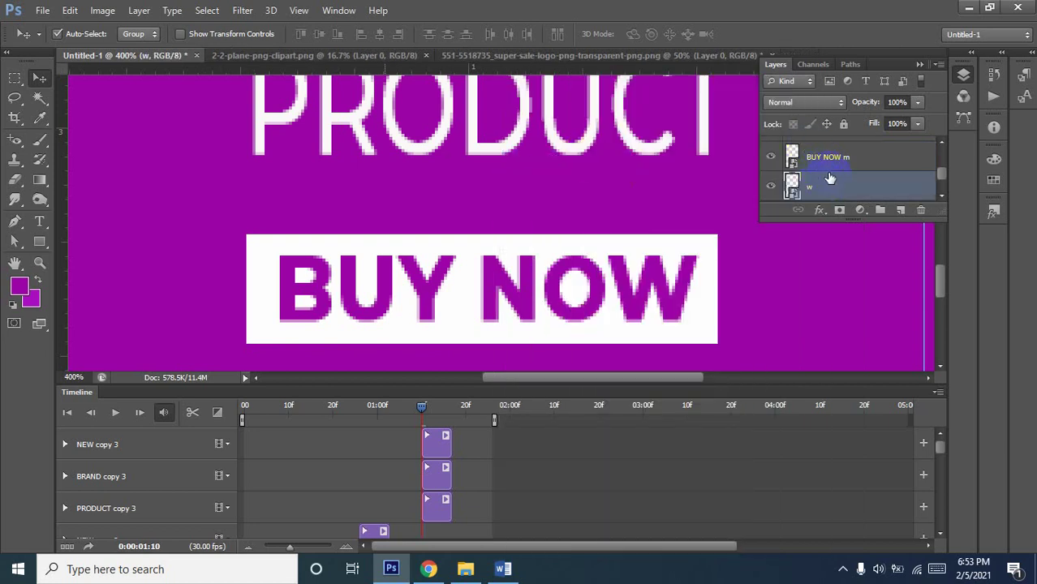
{"action": "scroll", "coordinate": [836, 182], "scroll_direction": "down", "scroll_amount": 1}
{"action": "scroll", "coordinate": [832, 176], "scroll_direction": "up", "scroll_amount": 1}
{"action": "scroll", "coordinate": [834, 173], "scroll_direction": "up", "scroll_amount": 1}
{"action": "scroll", "coordinate": [836, 172], "scroll_direction": "down", "scroll_amount": 2}
{"action": "scroll", "coordinate": [832, 182], "scroll_direction": "up", "scroll_amount": 1}
Open the w smart object's contents and zoom in on the button rectangle
{"action": "double_click", "coordinate": [792, 184]}
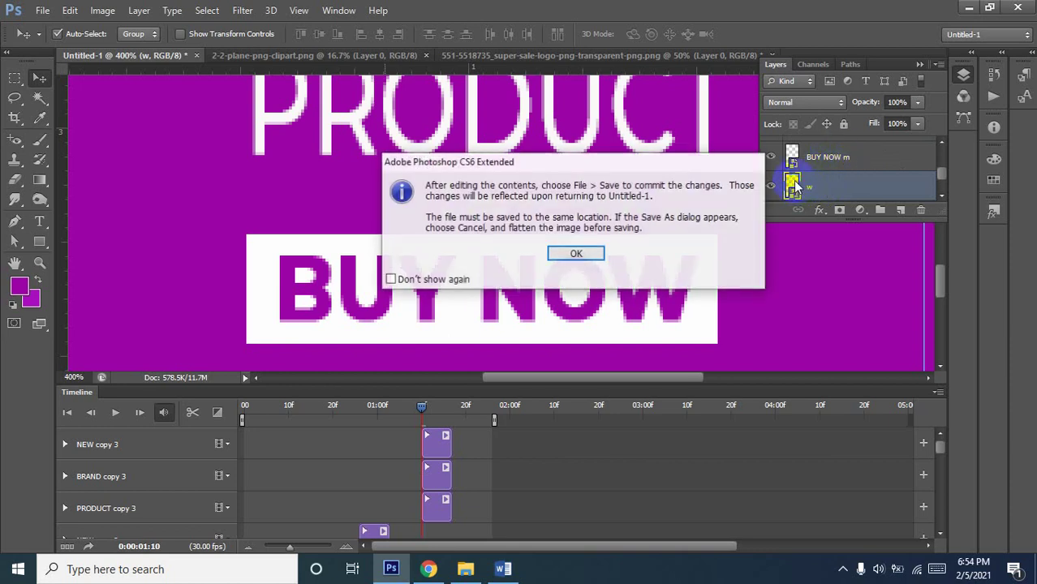
{"action": "left_click", "coordinate": [578, 251]}
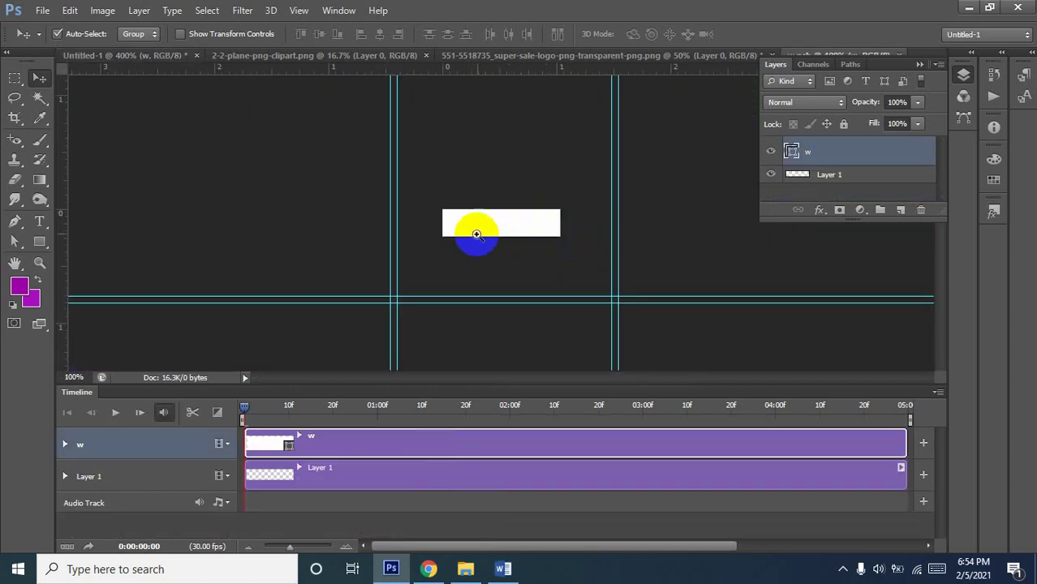
{"action": "key", "text": "ctrl+plus"}
{"action": "key", "text": "ctrl+plus"}
{"action": "key", "text": "ctrl+plus"}
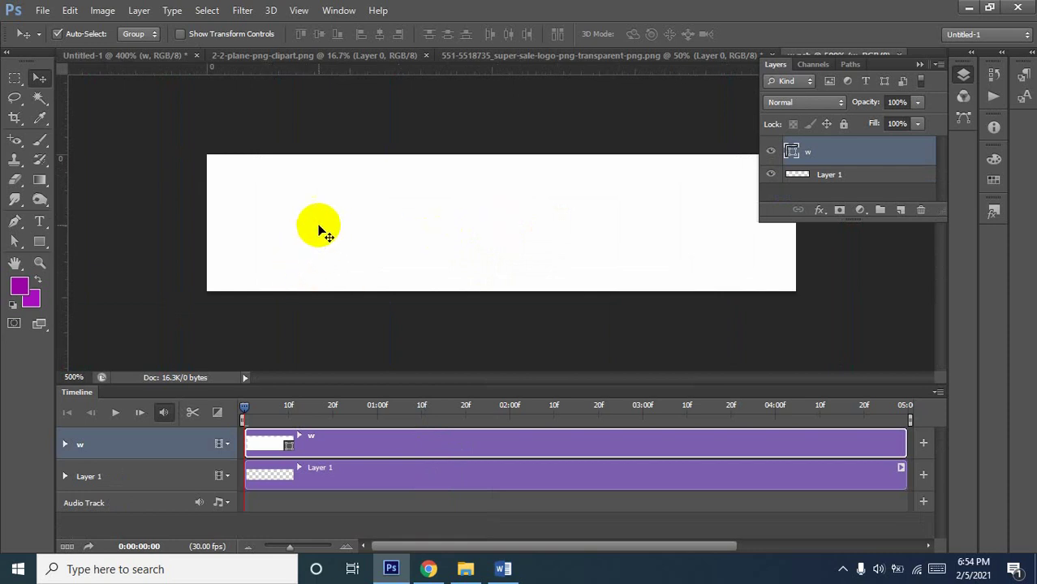
Set the foreground colour to a bright saturated yellow and fill the rectangle with it
{"action": "left_click", "coordinate": [21, 289]}
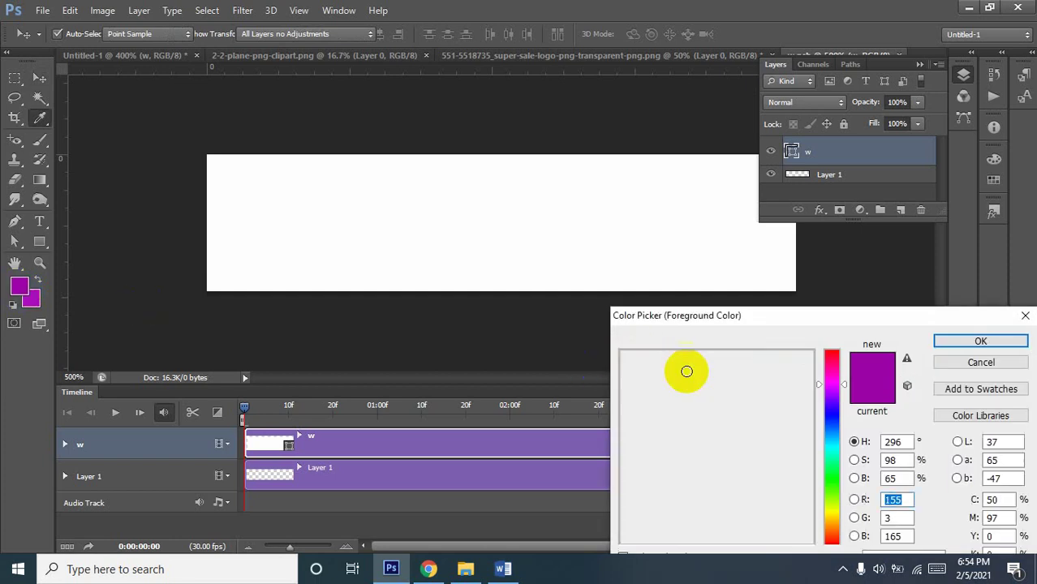
{"action": "left_click", "coordinate": [834, 514]}
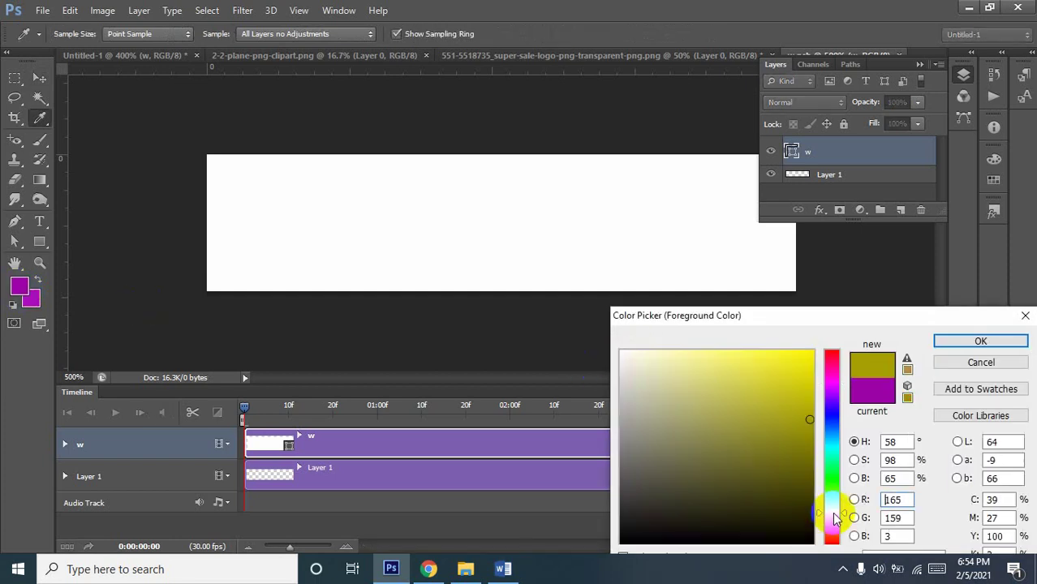
{"action": "left_click", "coordinate": [811, 355]}
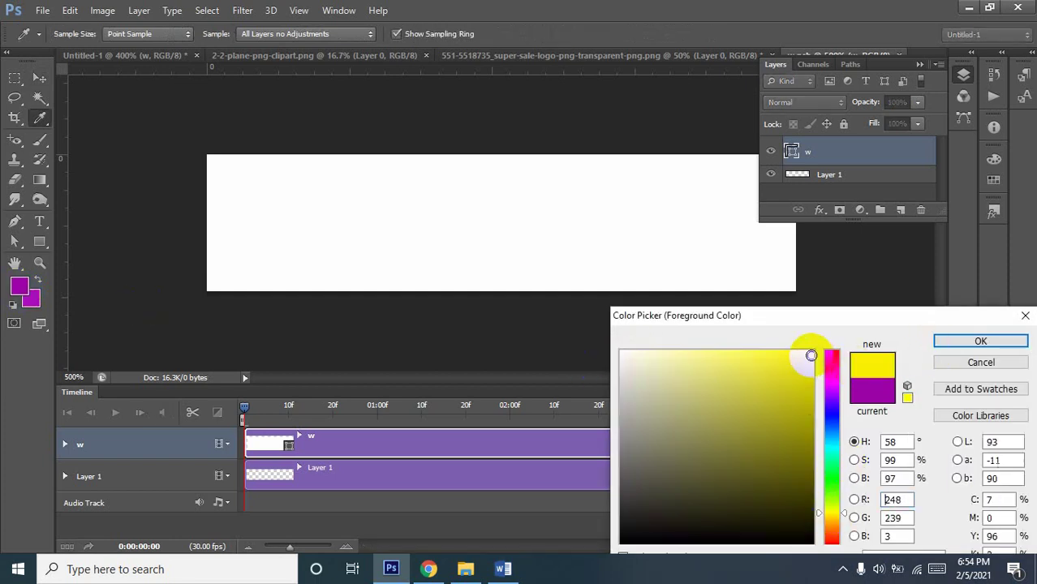
{"action": "key", "text": "Escape"}
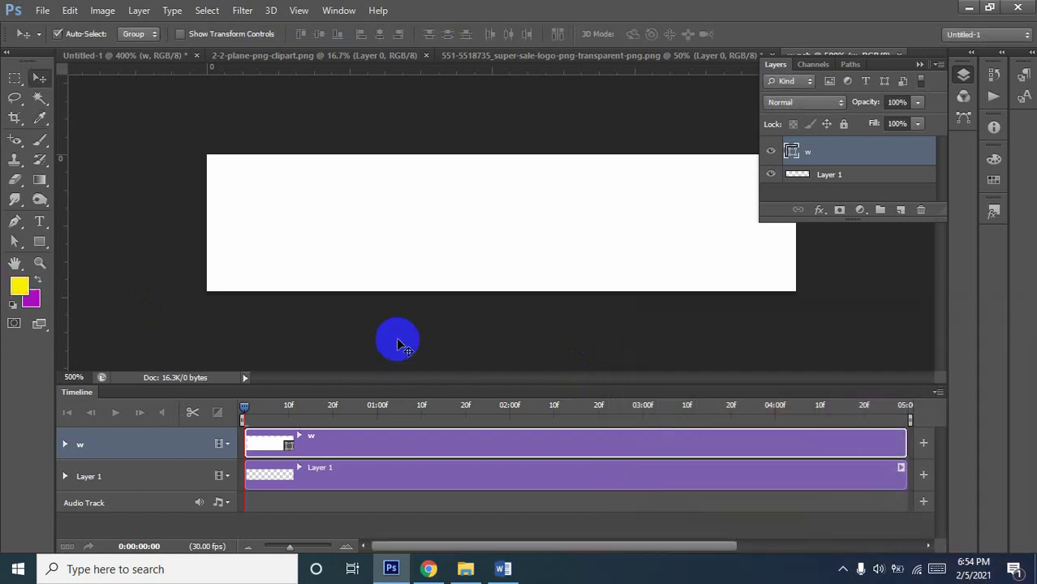
{"action": "key", "text": "alt+BackSpace"}
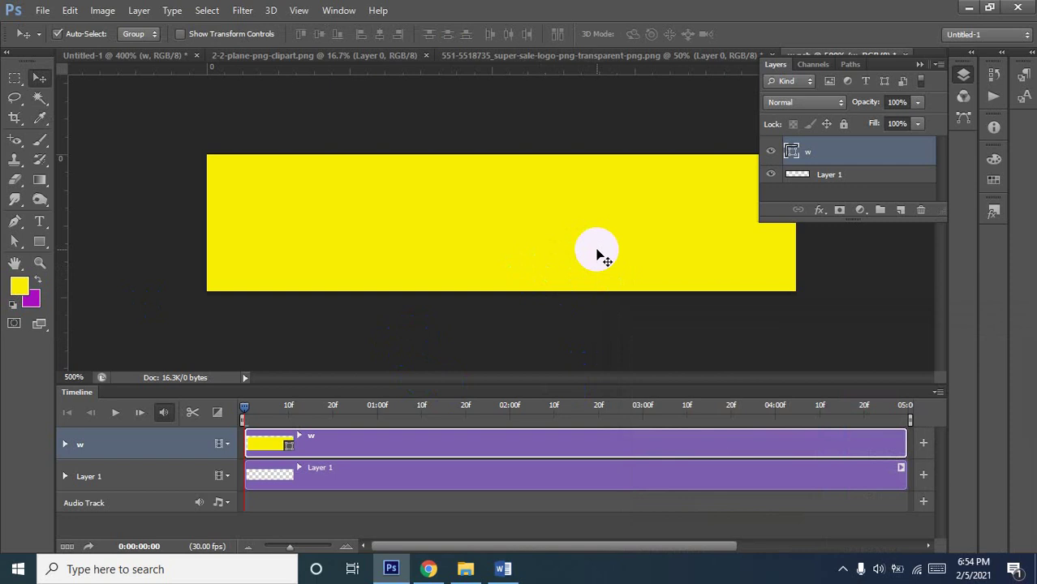
{"action": "mouse_move", "coordinate": [470, 172]}
{"action": "left_mouse_down"}
{"action": "mouse_move", "coordinate": [414, 91]}
{"action": "mouse_move", "coordinate": [121, 63]}
{"action": "mouse_move", "coordinate": [532, 294]}
{"action": "left_mouse_up"}
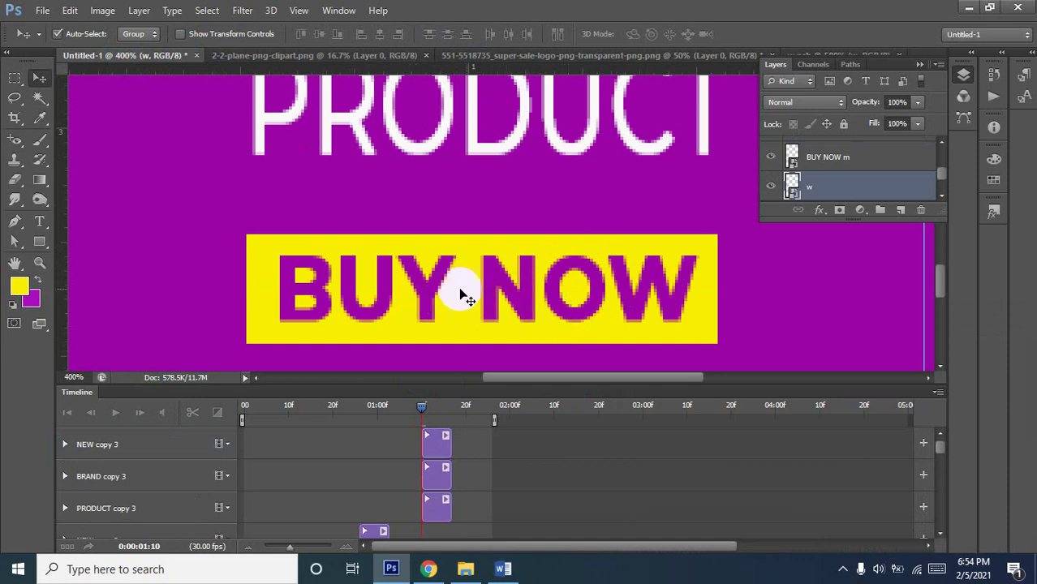
Undo the yellow fill so the w button background is white again
{"action": "mouse_move", "coordinate": [527, 302]}
{"action": "left_mouse_down"}
{"action": "mouse_move", "coordinate": [520, 289]}
{"action": "mouse_move", "coordinate": [526, 310]}
{"action": "left_mouse_up"}
{"action": "left_click_drag", "start_coordinate": [522, 310], "coordinate": [529, 313]}
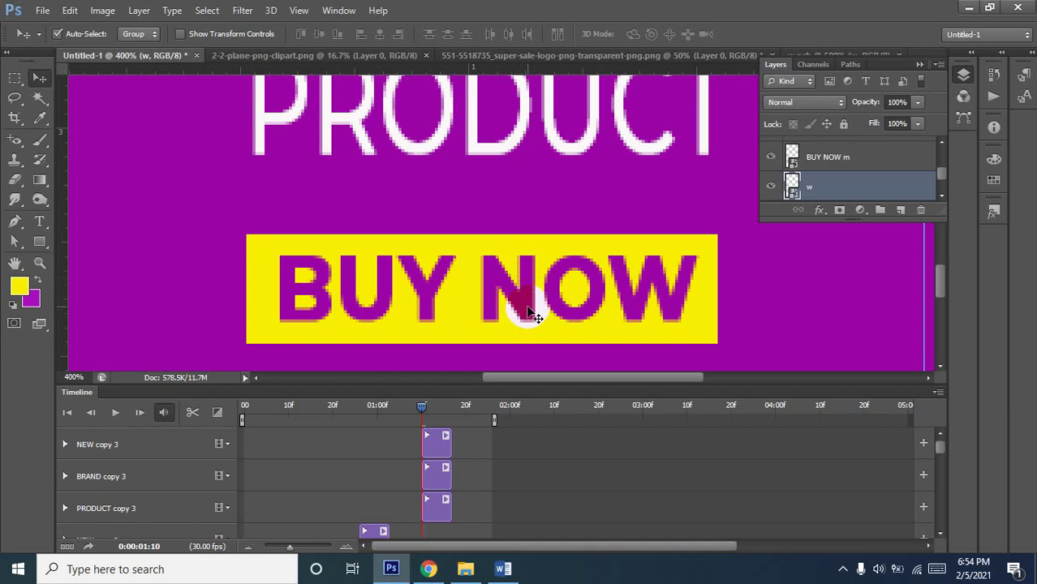
{"action": "scroll", "coordinate": [825, 183], "scroll_direction": "down", "scroll_amount": 1}
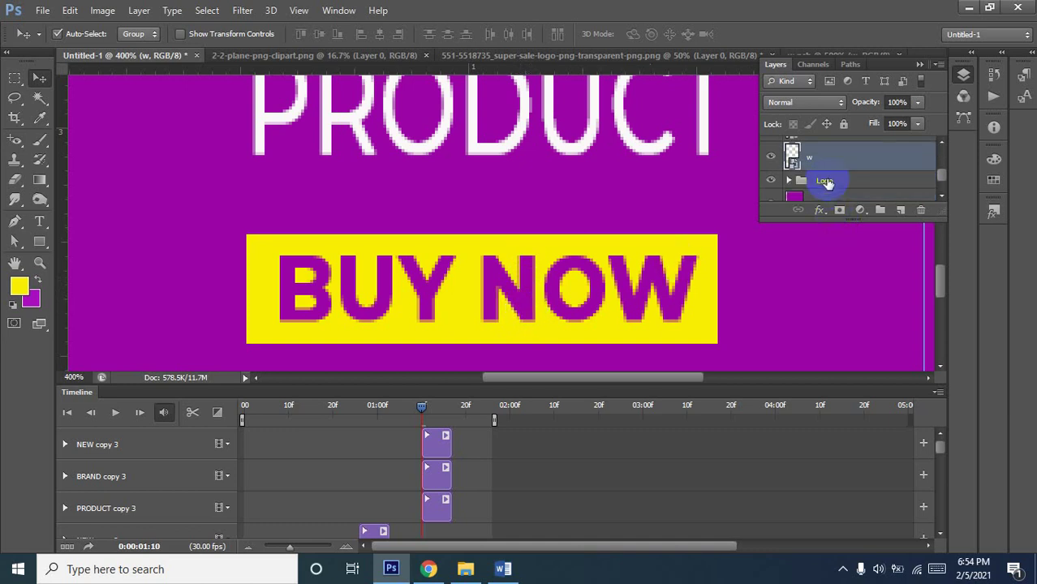
{"action": "scroll", "coordinate": [835, 175], "scroll_direction": "up", "scroll_amount": 1}
{"action": "scroll", "coordinate": [835, 175], "scroll_direction": "down", "scroll_amount": 1}
{"action": "scroll", "coordinate": [836, 174], "scroll_direction": "up", "scroll_amount": 1}
{"action": "scroll", "coordinate": [835, 174], "scroll_direction": "down", "scroll_amount": 1}
{"action": "scroll", "coordinate": [835, 175], "scroll_direction": "up", "scroll_amount": 1}
{"action": "scroll", "coordinate": [835, 174], "scroll_direction": "down", "scroll_amount": 1}
{"action": "key", "text": "ctrl+z"}
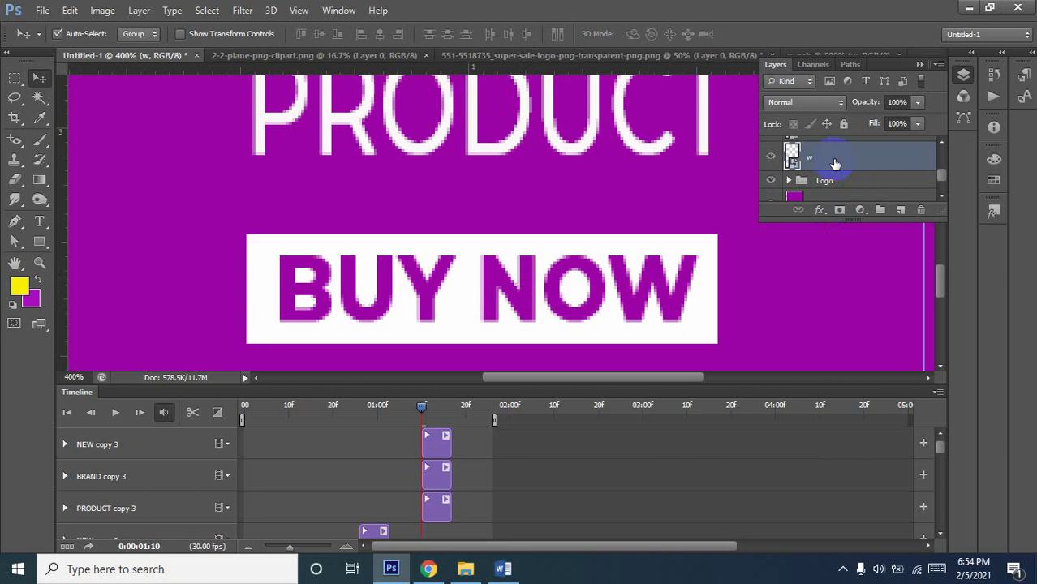
Duplicate w as w copy, open its contents, then return to the banner document
{"action": "key", "text": "ctrl+j"}
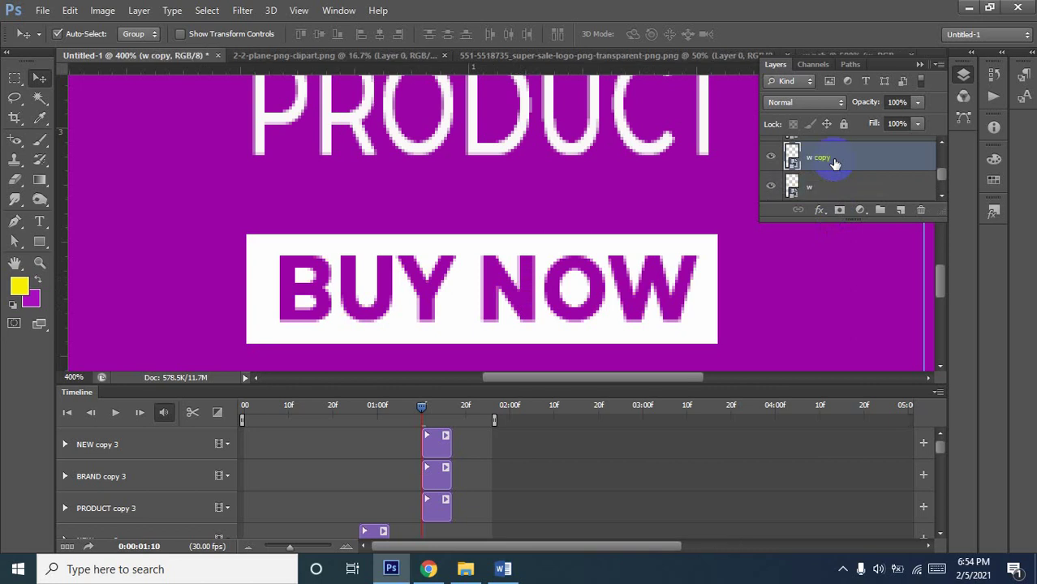
{"action": "left_click", "coordinate": [797, 157]}
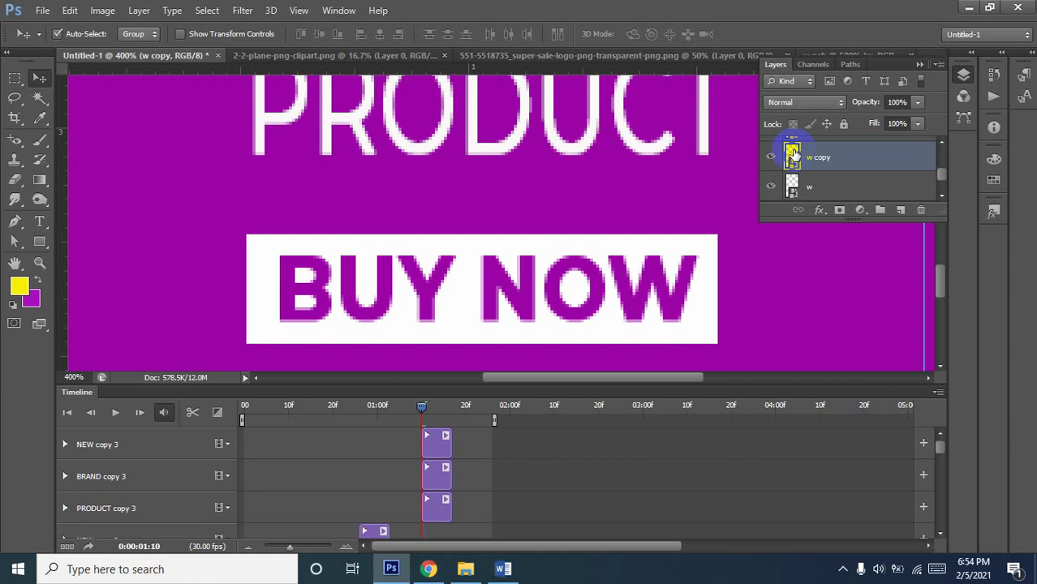
{"action": "double_click", "coordinate": [793, 152]}
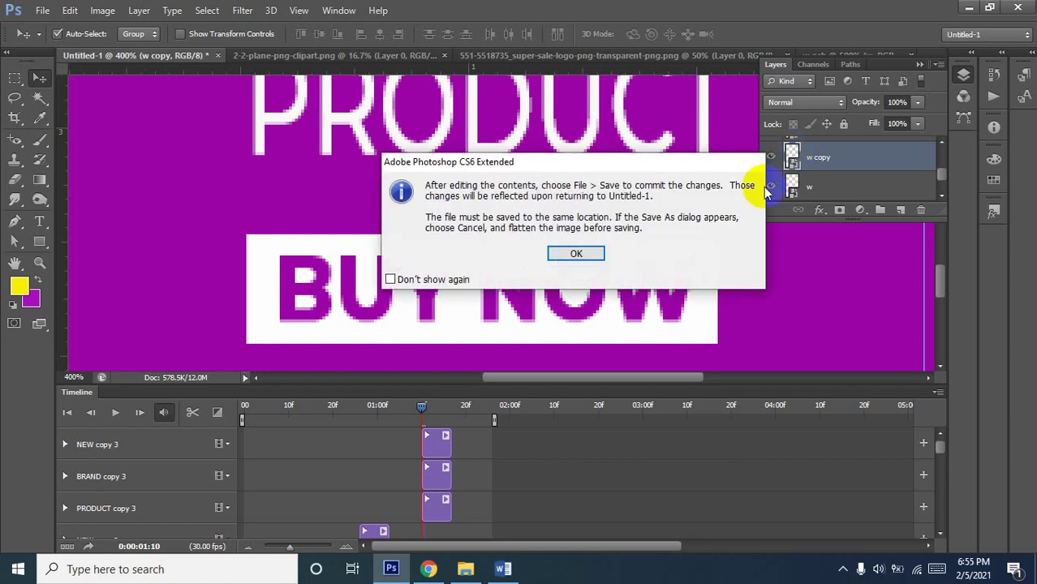
{"action": "left_click", "coordinate": [576, 253]}
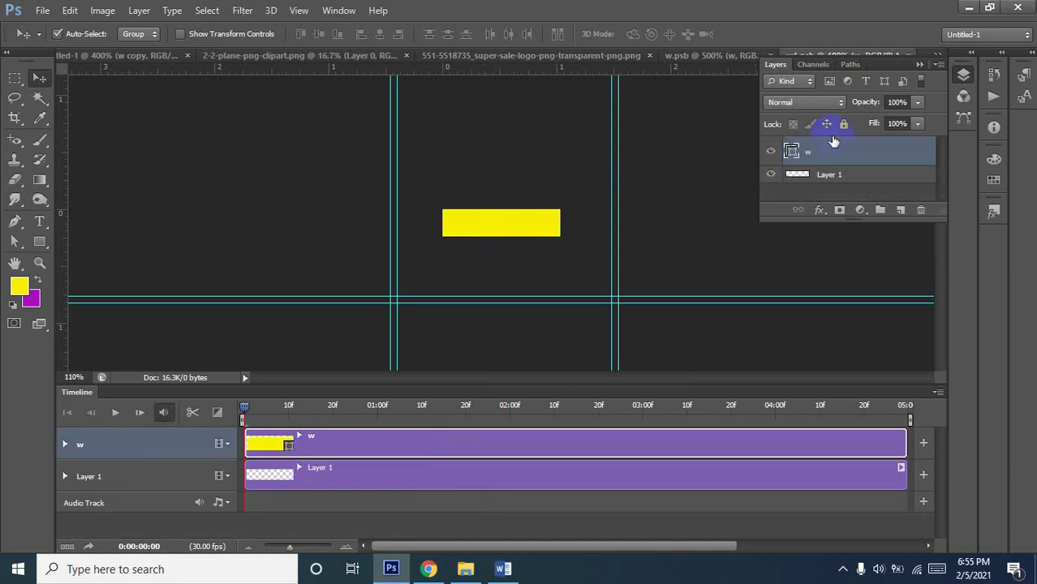
{"action": "scroll", "coordinate": [833, 146], "scroll_direction": "up", "scroll_amount": 1}
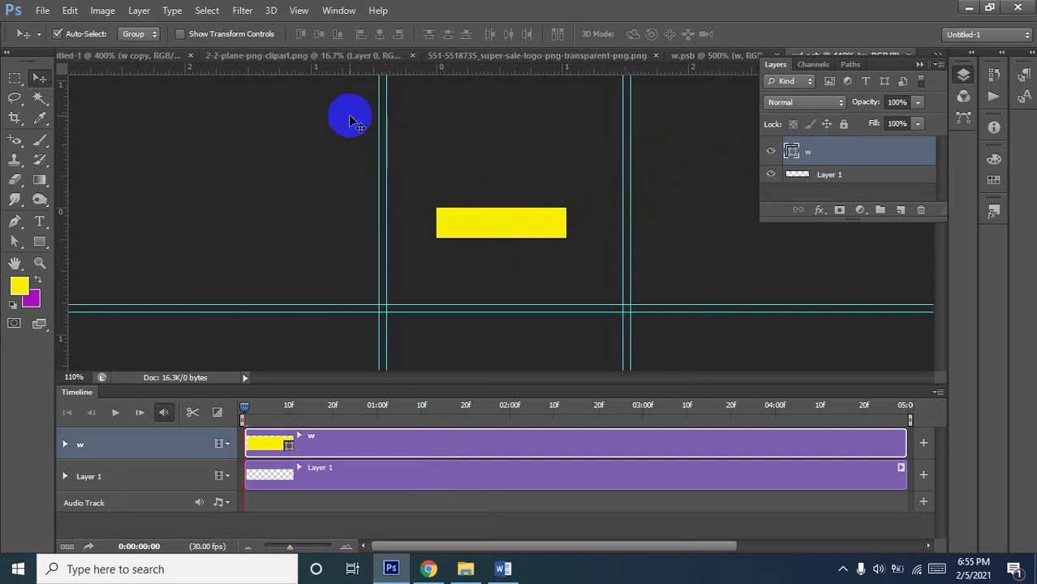
{"action": "left_click", "coordinate": [116, 55]}
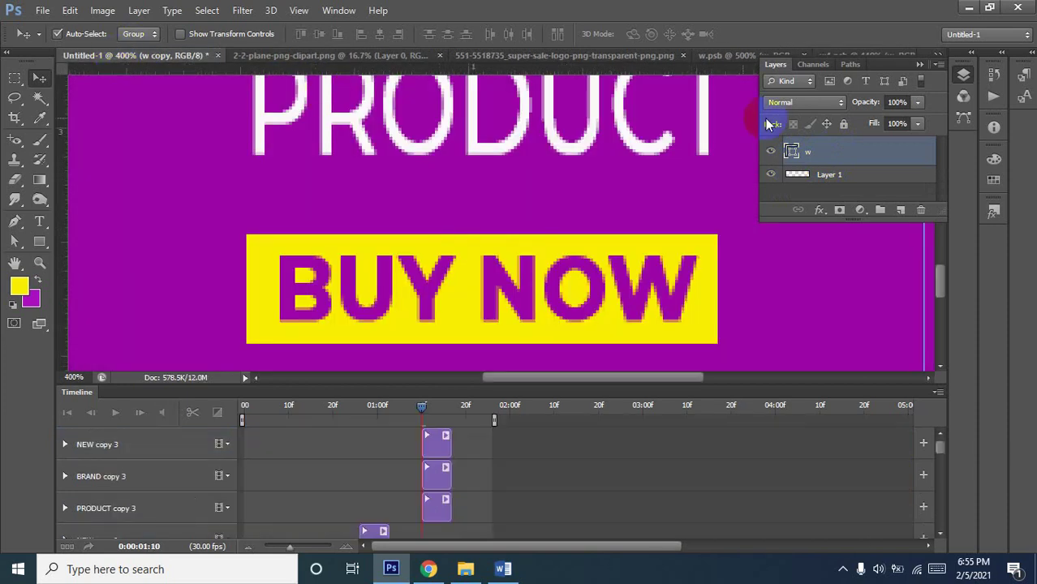
Rename the yellow w copy button layer to y, leaving BUY NOW m selected
{"action": "left_click", "coordinate": [862, 159]}
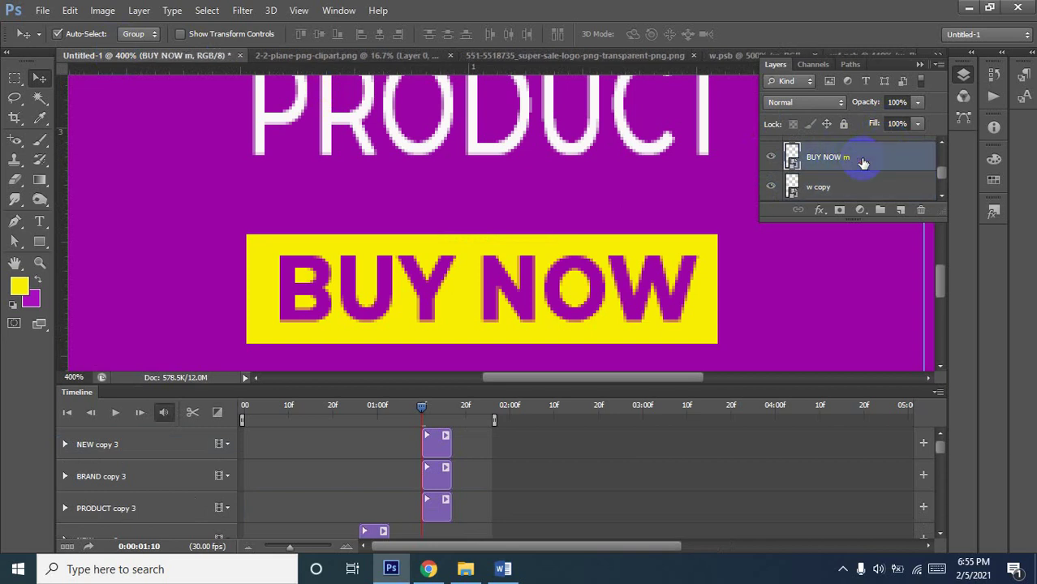
{"action": "left_click", "coordinate": [824, 192]}
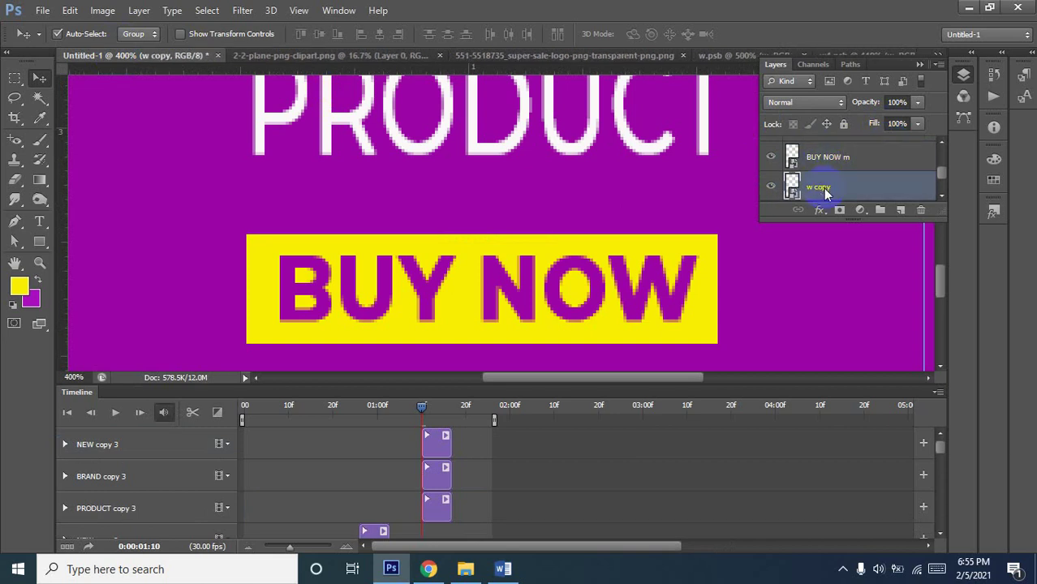
{"action": "right_click", "coordinate": [824, 191]}
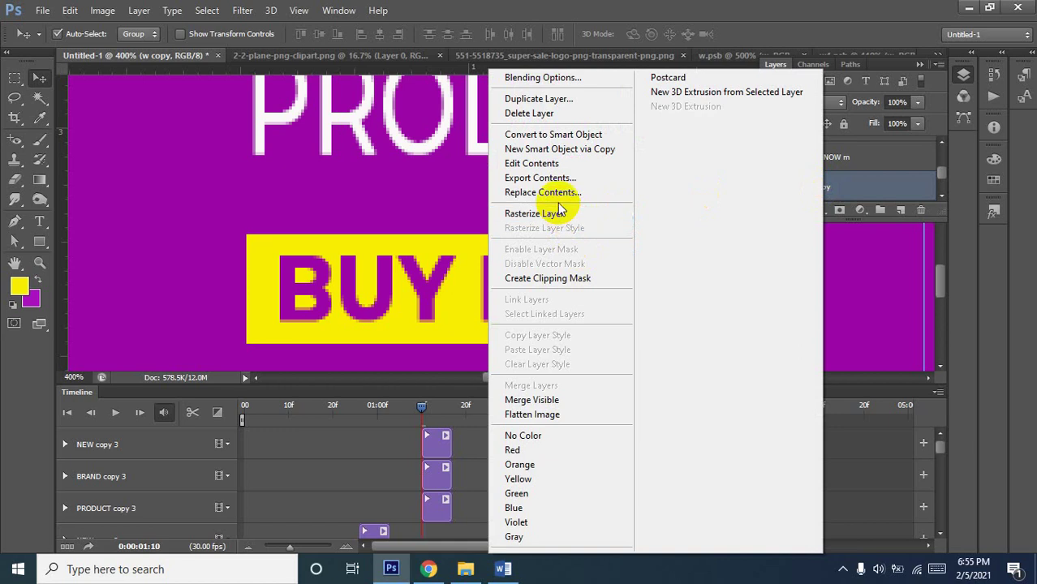
{"action": "left_click", "coordinate": [851, 188]}
{"action": "double_click", "coordinate": [822, 188]}
{"action": "type", "text": "y"}
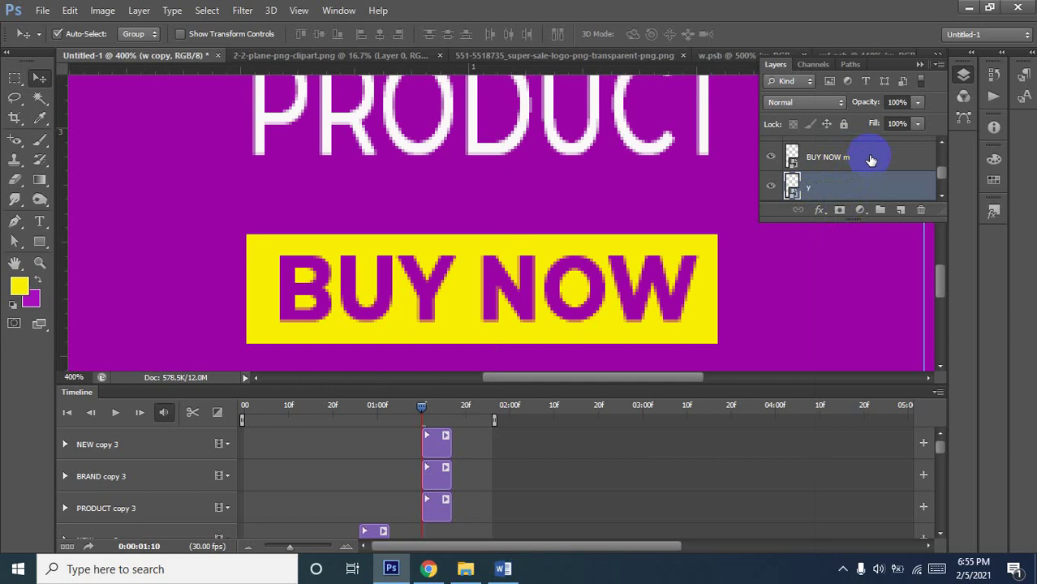
{"action": "left_click", "coordinate": [871, 160]}
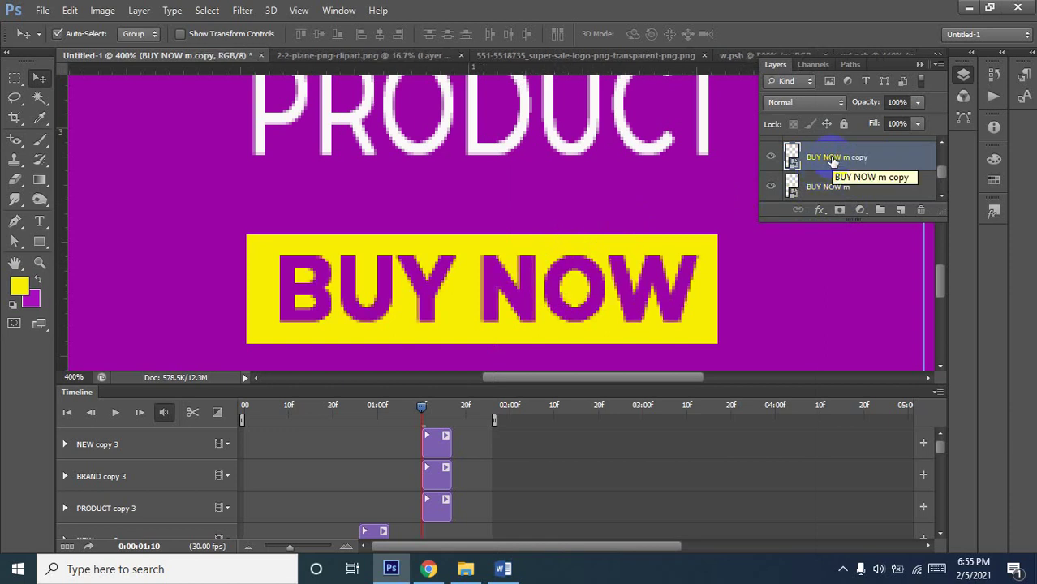
Fill the BUY NOW text inside the smart object with white and save the contents
{"action": "double_click", "coordinate": [791, 154]}
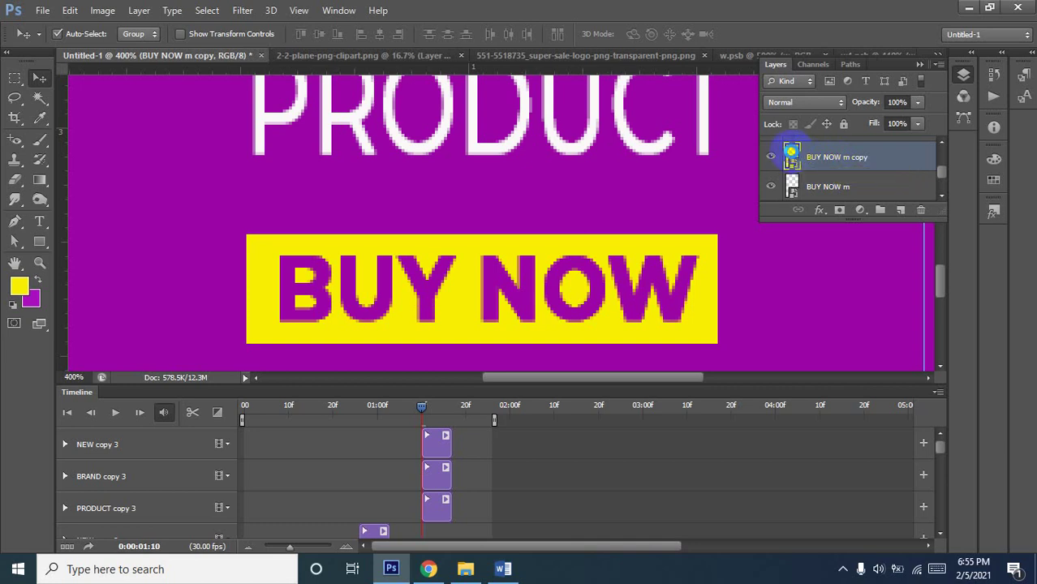
{"action": "left_click", "coordinate": [574, 254]}
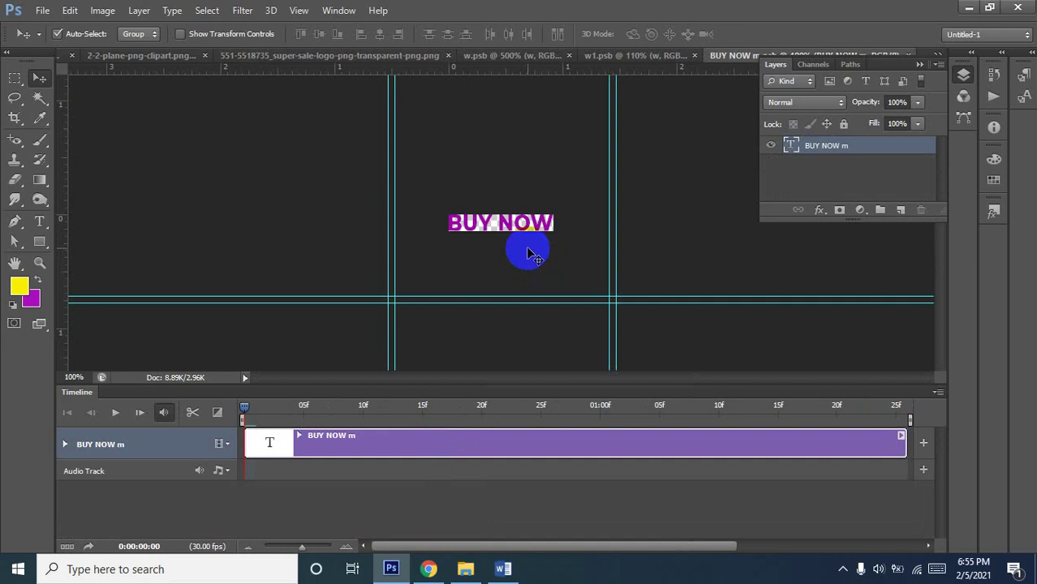
{"action": "left_click", "coordinate": [22, 287]}
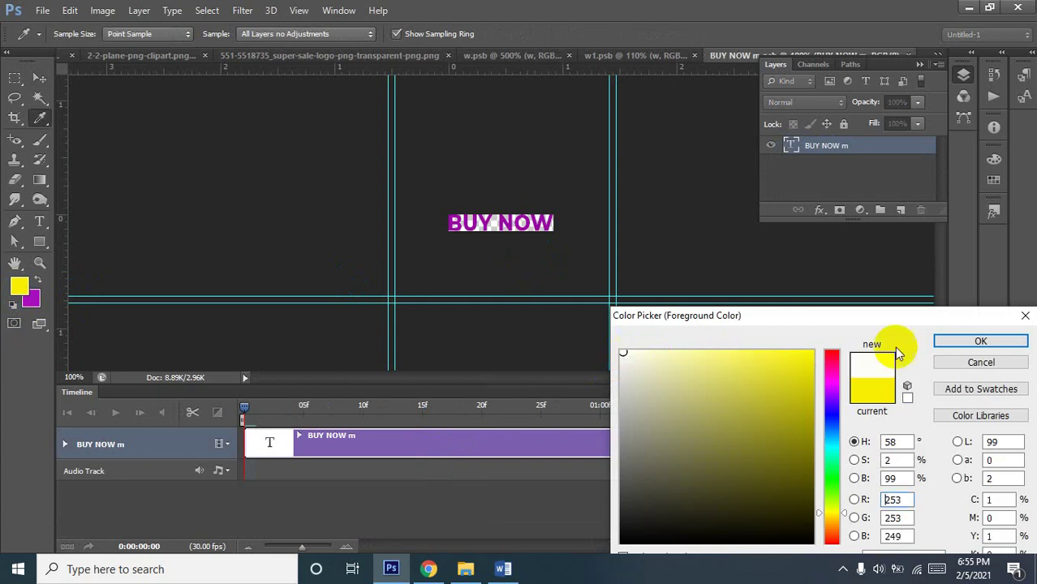
{"action": "left_click", "coordinate": [949, 341]}
{"action": "key", "text": "v"}
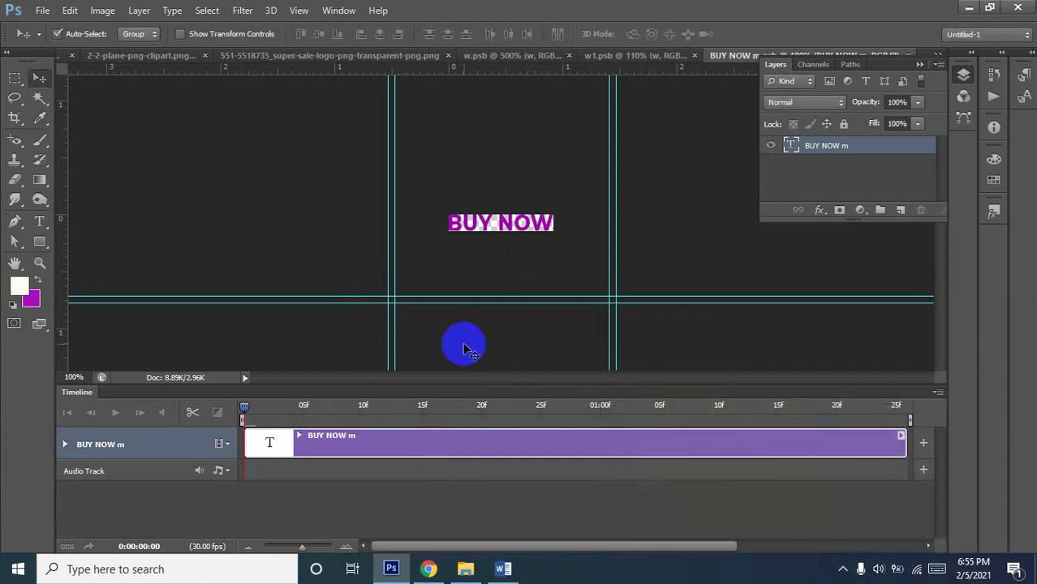
{"action": "key", "text": "alt+BackSpace"}
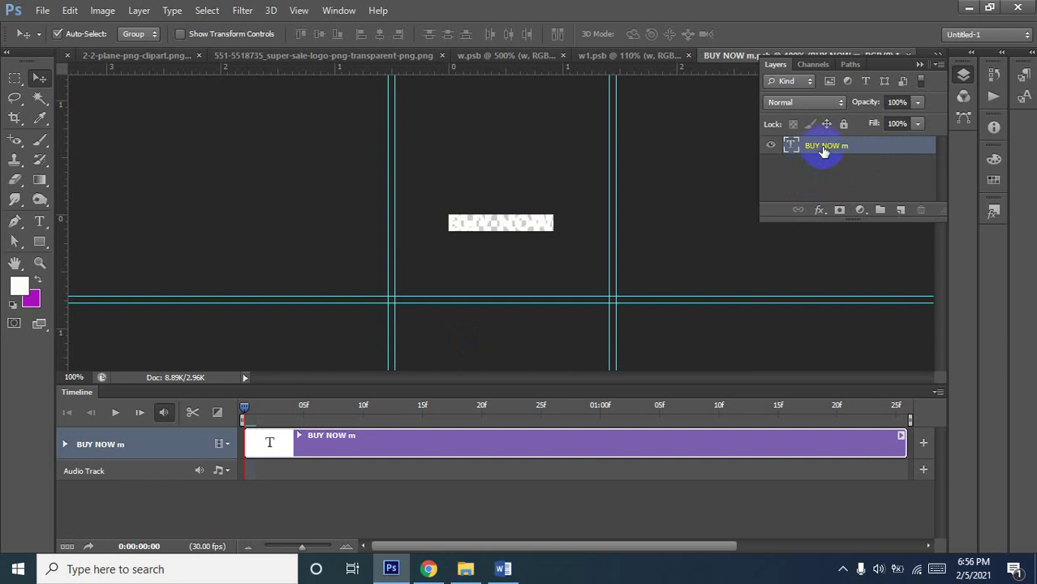
{"action": "key", "text": "ctrl+s"}
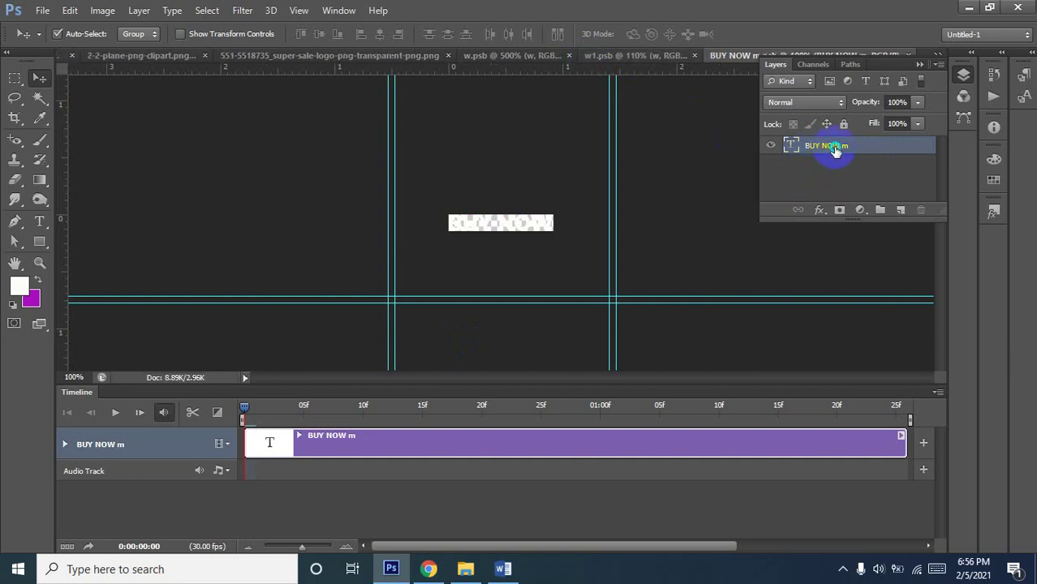
Rename the BUY NOW m layer to BUY NOW w and return to the Untitled-1 document
{"action": "right_click", "coordinate": [836, 153]}
{"action": "left_click", "coordinate": [884, 156]}
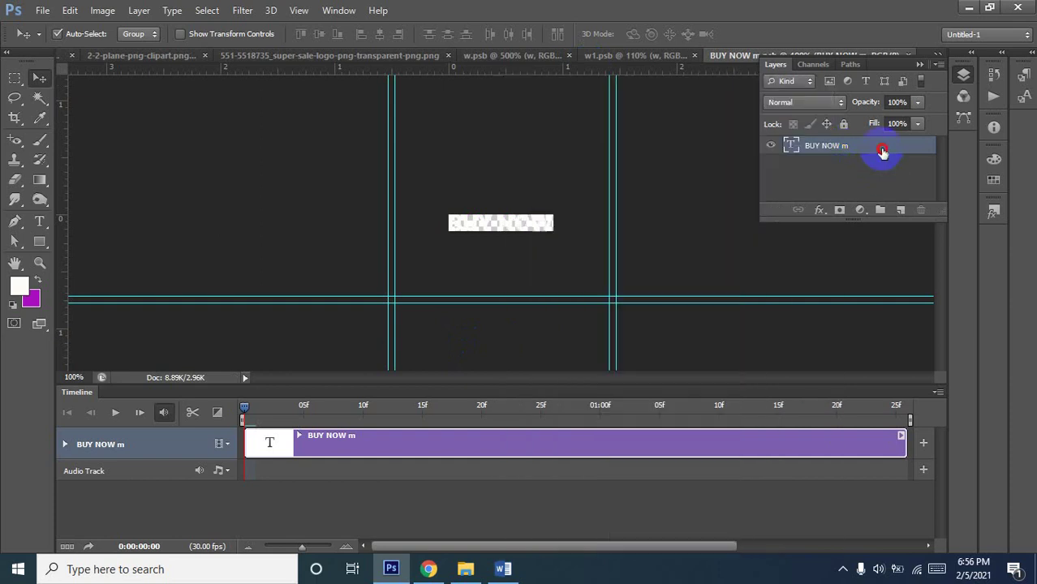
{"action": "double_click", "coordinate": [844, 147]}
{"action": "left_click", "coordinate": [854, 146]}
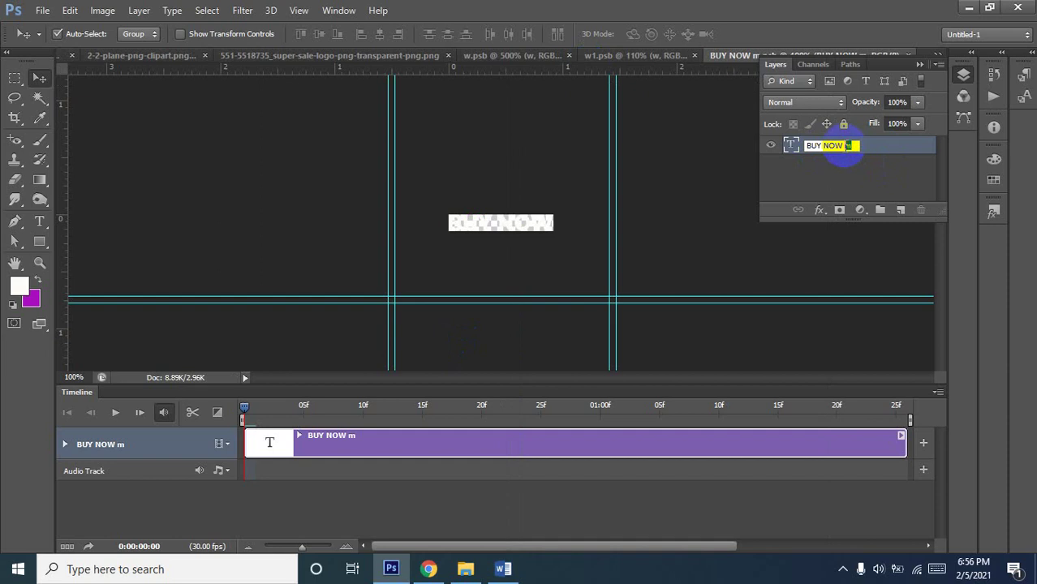
{"action": "type", "text": "w"}
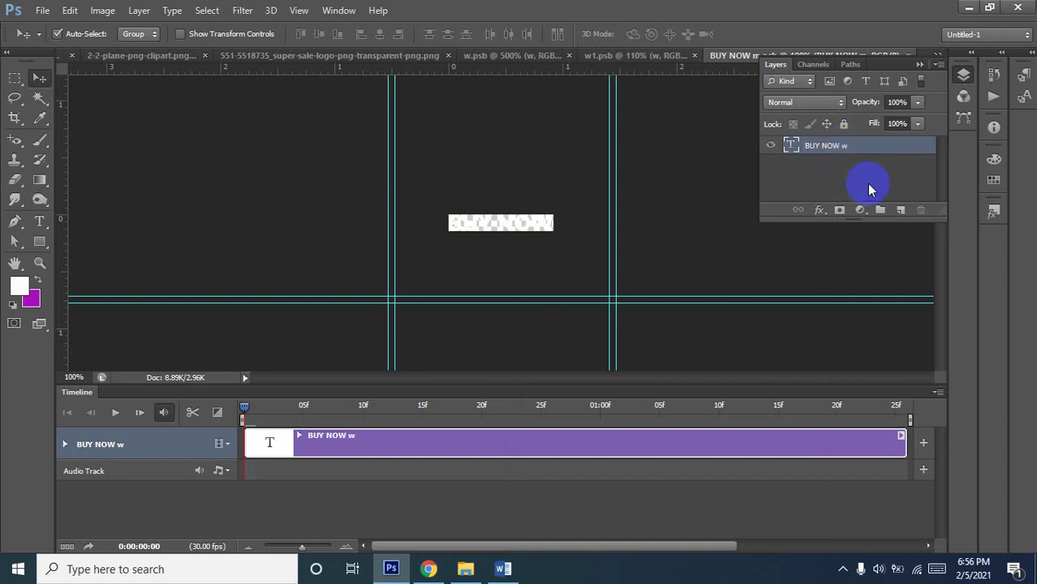
{"action": "left_click", "coordinate": [868, 192]}
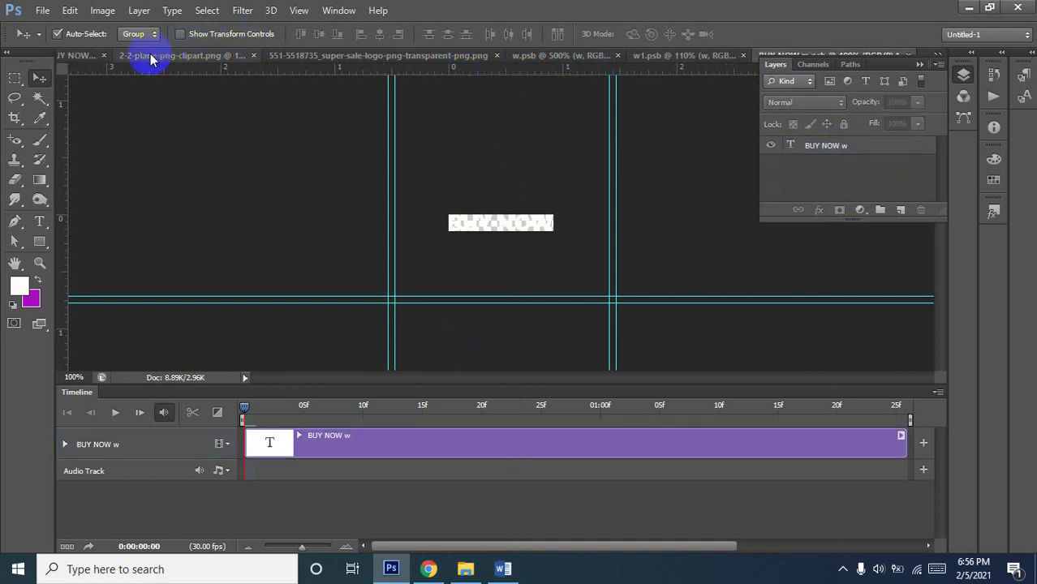
{"action": "left_click", "coordinate": [84, 57]}
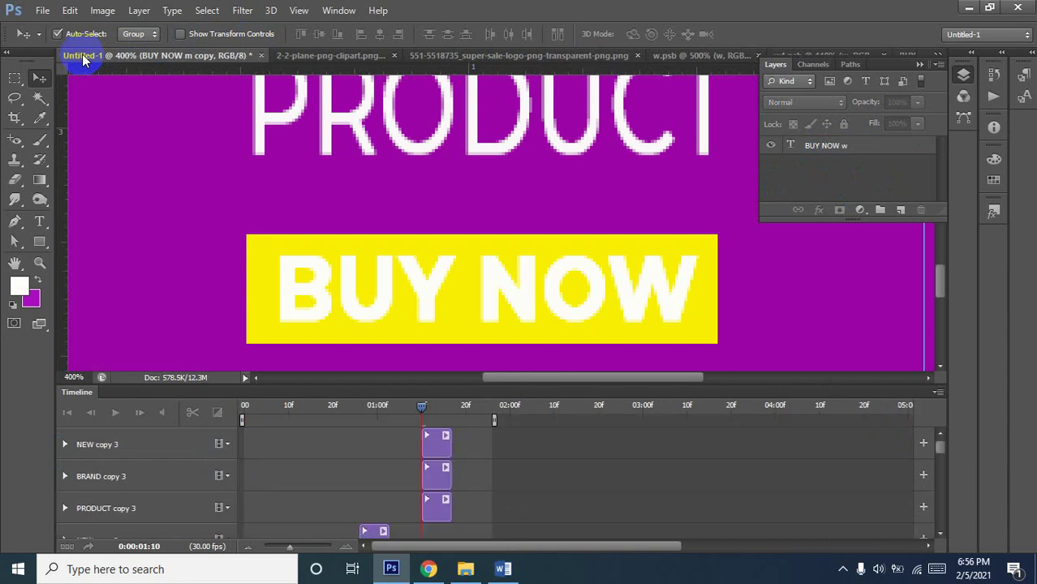
Rewind the timeline to 0:00 and play, then stop, the banner animation preview
{"action": "left_click", "coordinate": [738, 310]}
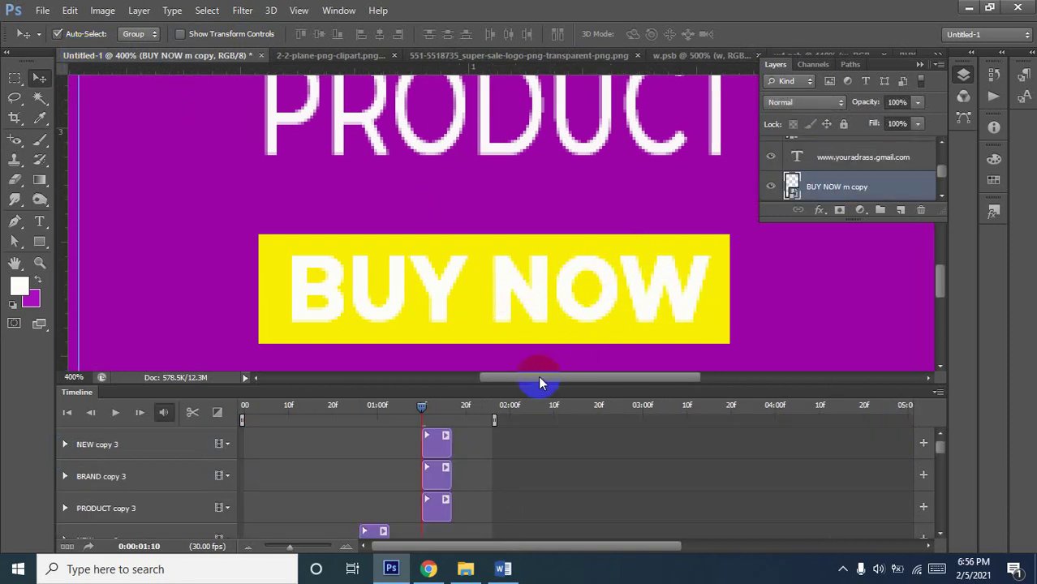
{"action": "scroll", "coordinate": [538, 369], "scroll_direction": "up", "scroll_amount": 2}
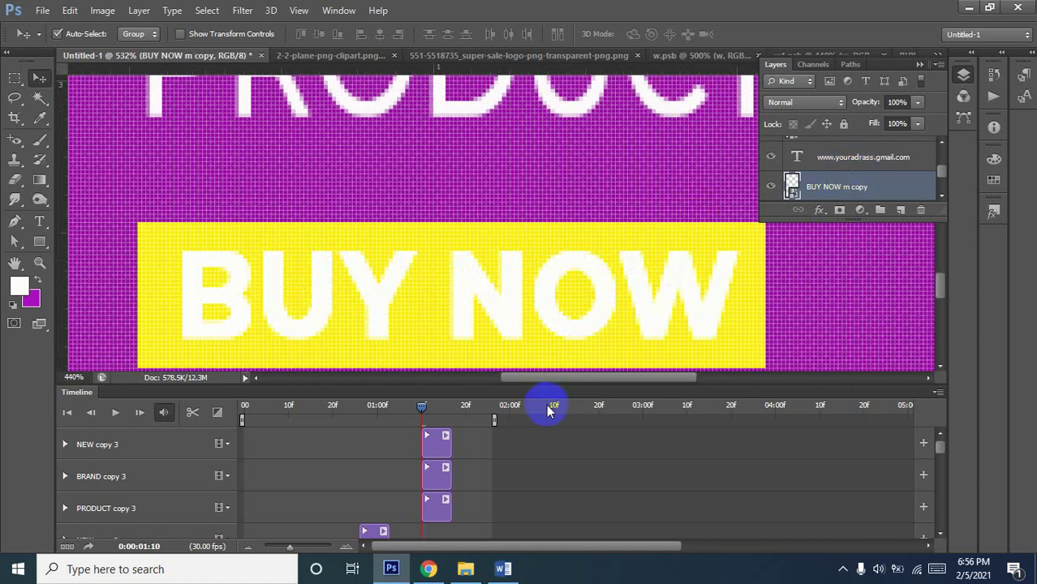
{"action": "scroll", "coordinate": [552, 382], "scroll_direction": "down", "scroll_amount": 3}
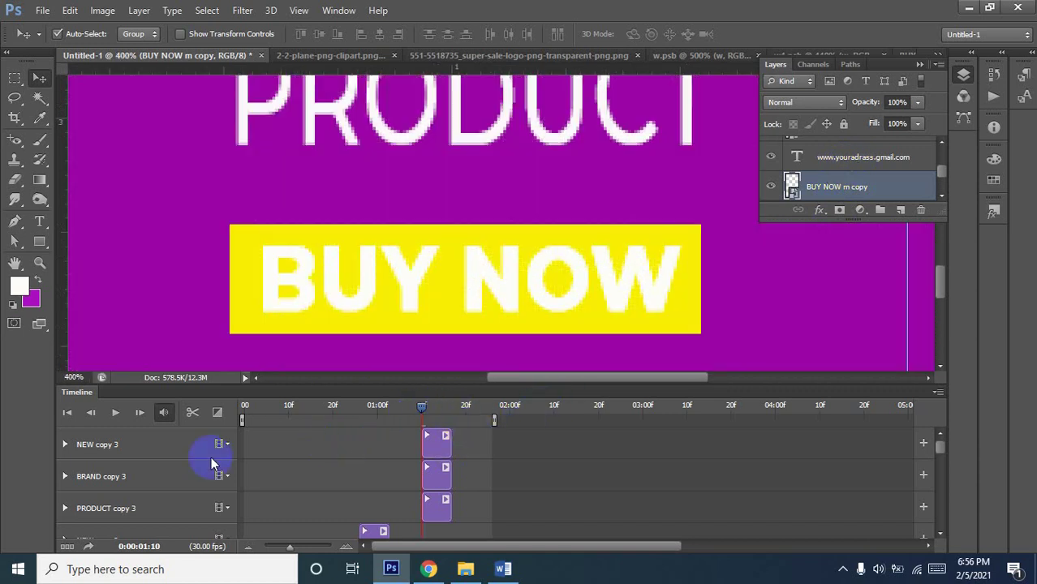
{"action": "scroll", "coordinate": [89, 490], "scroll_direction": "down", "scroll_amount": 1}
{"action": "scroll", "coordinate": [110, 507], "scroll_direction": "down", "scroll_amount": 1}
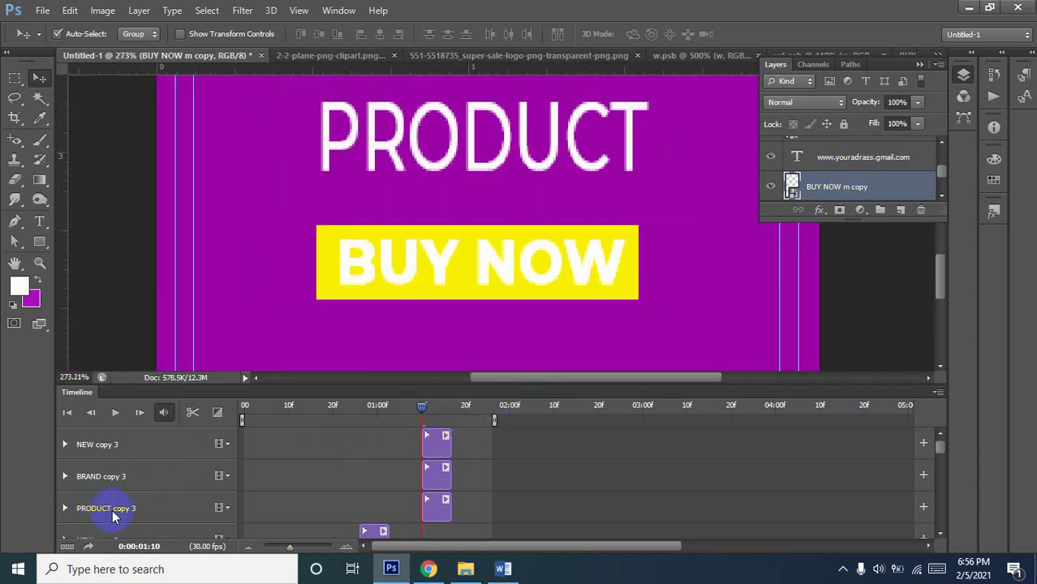
{"action": "scroll", "coordinate": [113, 517], "scroll_direction": "down", "scroll_amount": 1}
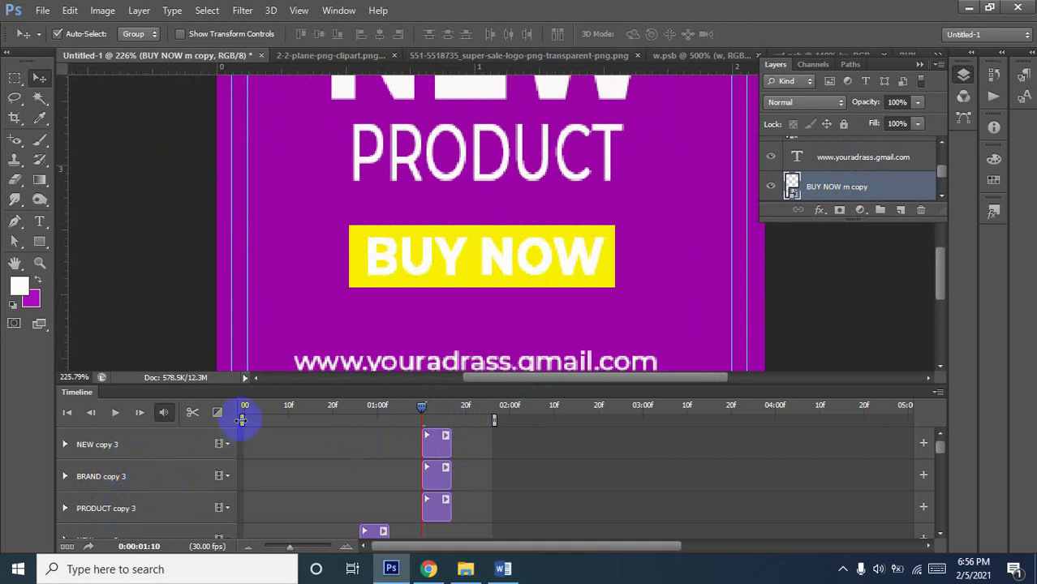
{"action": "scroll", "coordinate": [195, 512], "scroll_direction": "down", "scroll_amount": 1}
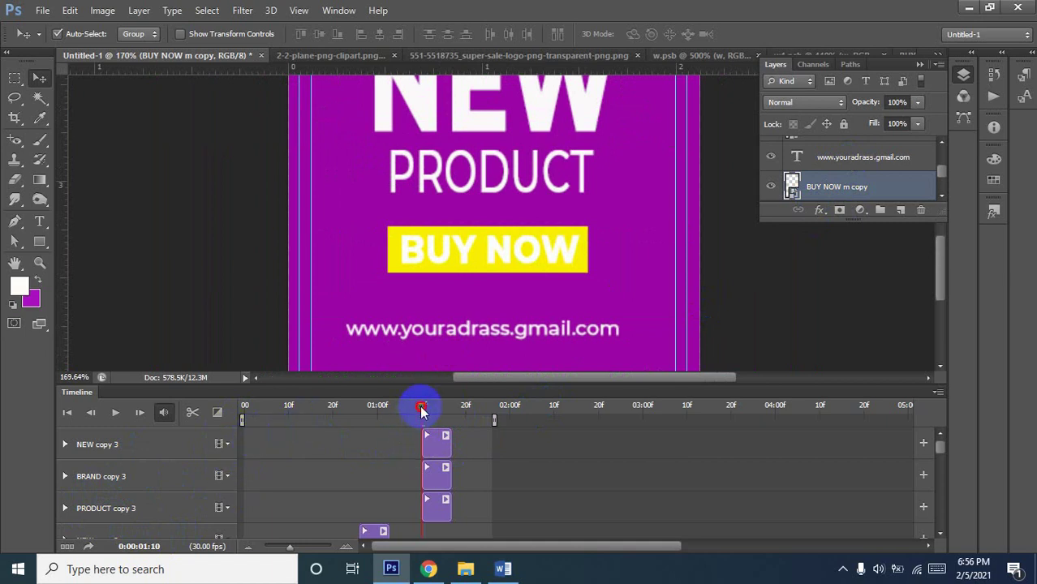
{"action": "left_click_drag", "start_coordinate": [421, 410], "coordinate": [196, 438]}
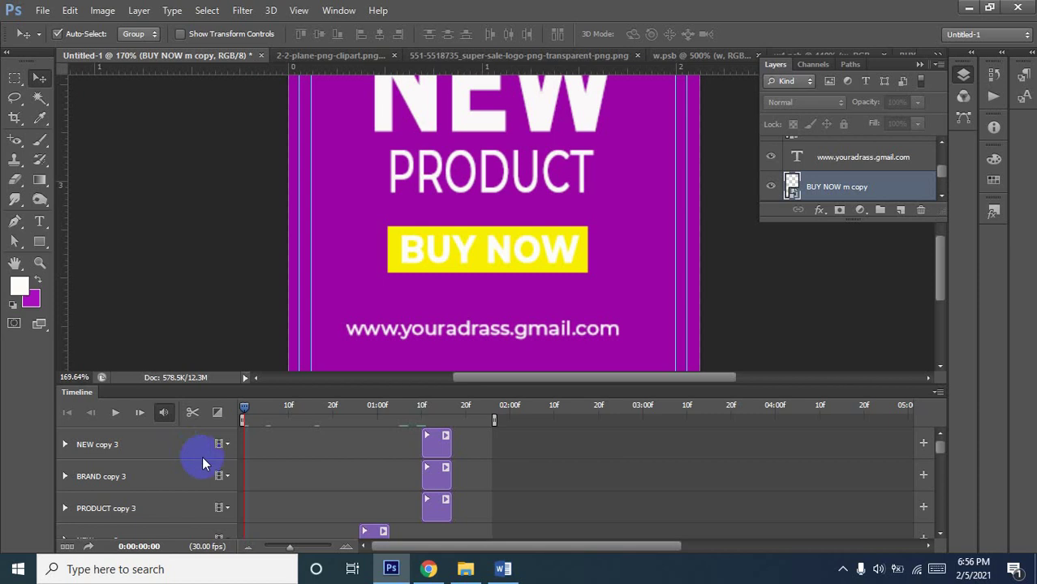
{"action": "left_click", "coordinate": [117, 416]}
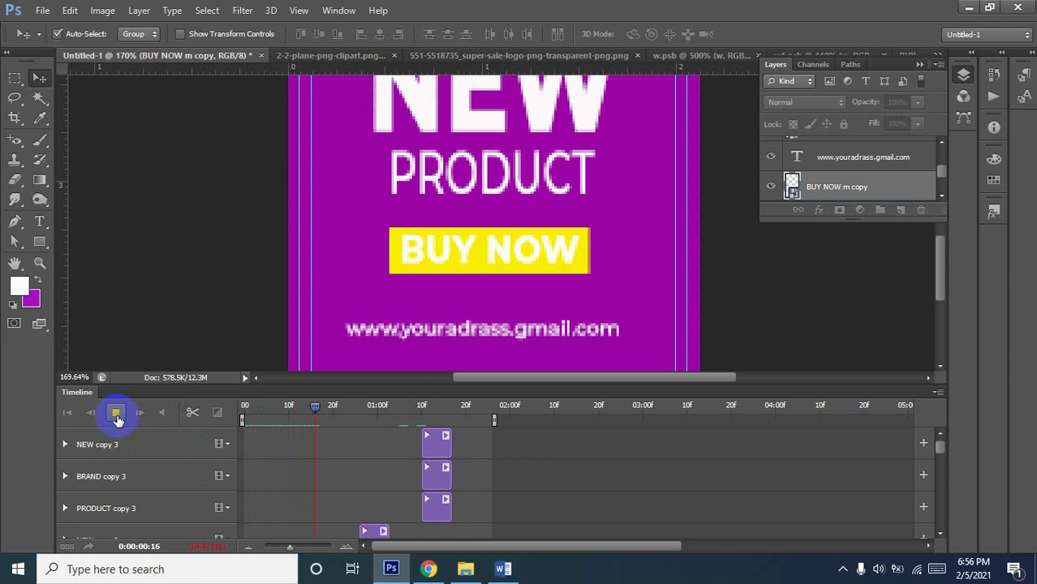
{"action": "left_click", "coordinate": [116, 414]}
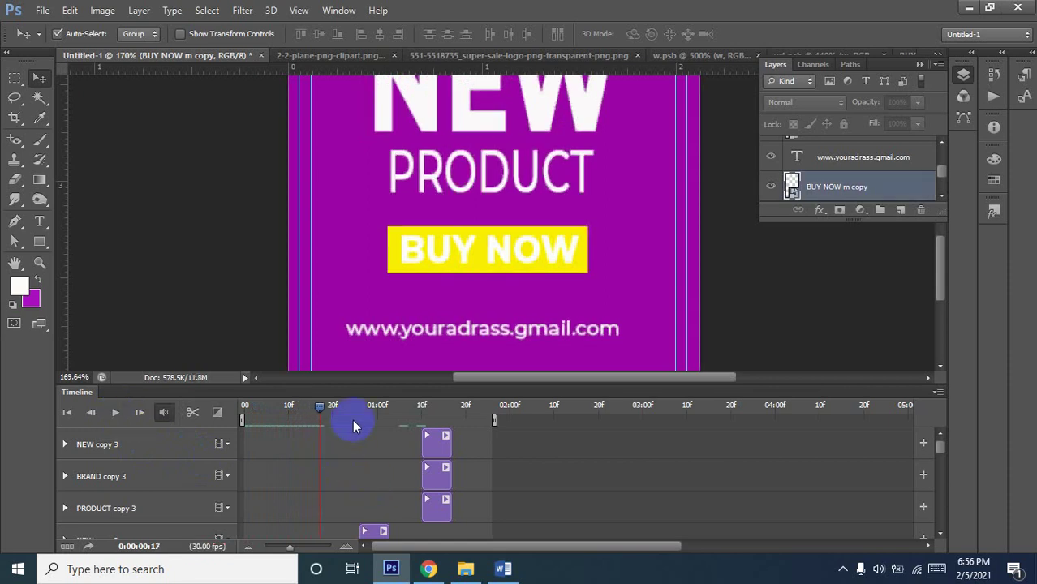
Zoom out to view the whole poster and rewind the playhead to the first frame
{"action": "left_click", "coordinate": [545, 269], "text": "alt"}
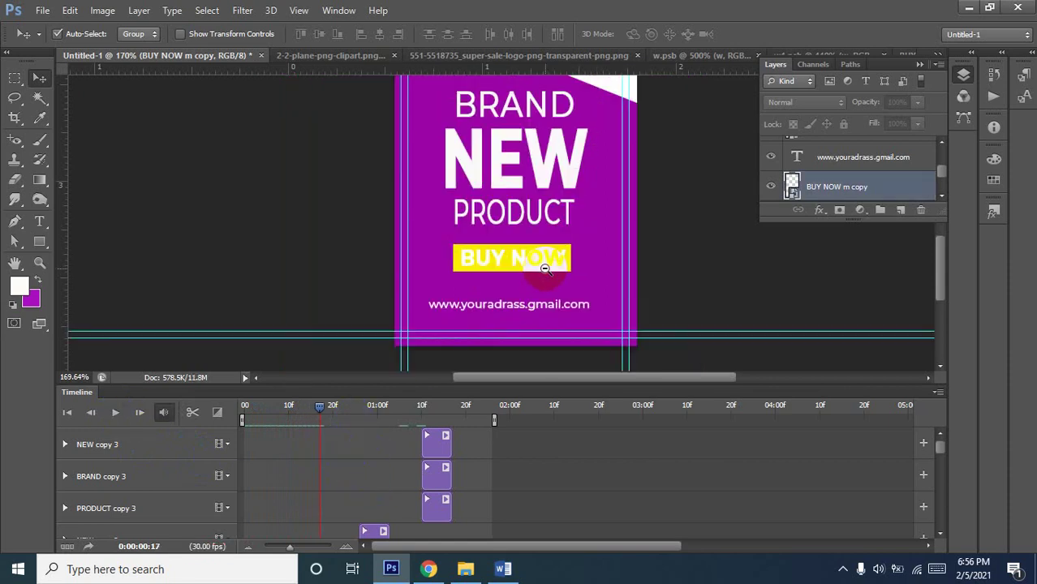
{"action": "left_click", "coordinate": [535, 292], "text": "alt"}
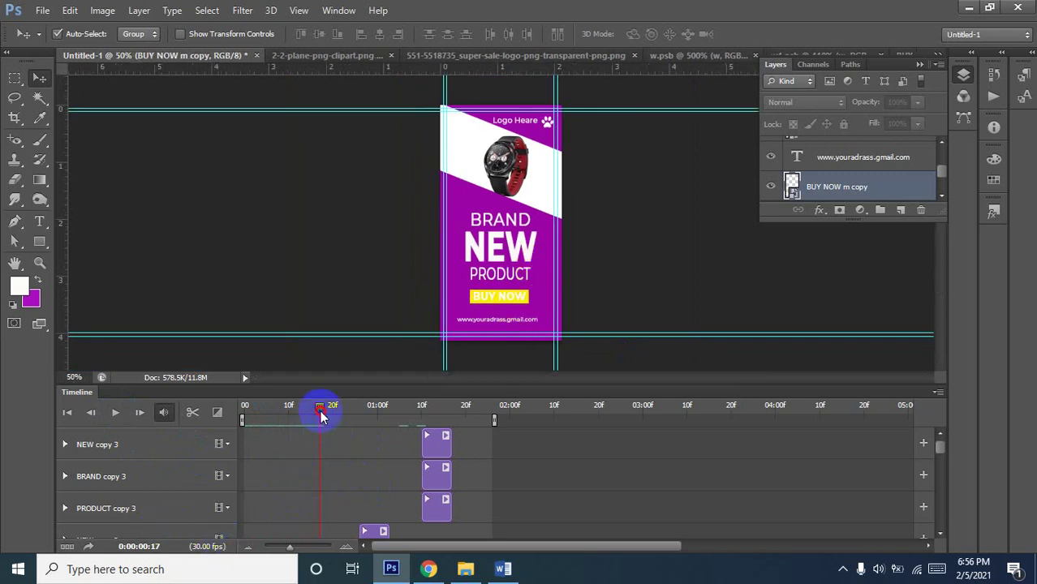
{"action": "left_click_drag", "start_coordinate": [321, 416], "coordinate": [241, 417]}
{"action": "scroll", "coordinate": [255, 493], "scroll_direction": "down", "scroll_amount": 2}
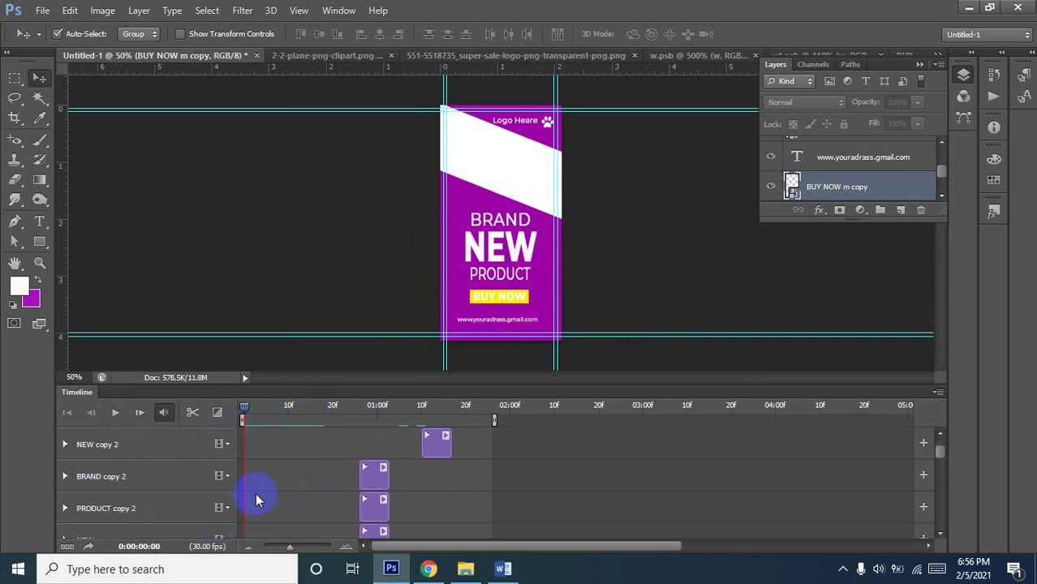
{"action": "scroll", "coordinate": [255, 497], "scroll_direction": "down", "scroll_amount": 1}
{"action": "scroll", "coordinate": [102, 515], "scroll_direction": "down", "scroll_amount": 2, "text": "alt"}
{"action": "scroll", "coordinate": [122, 508], "scroll_direction": "down", "scroll_amount": 3, "text": "alt"}
{"action": "scroll", "coordinate": [133, 507], "scroll_direction": "down", "scroll_amount": 1, "text": "alt"}
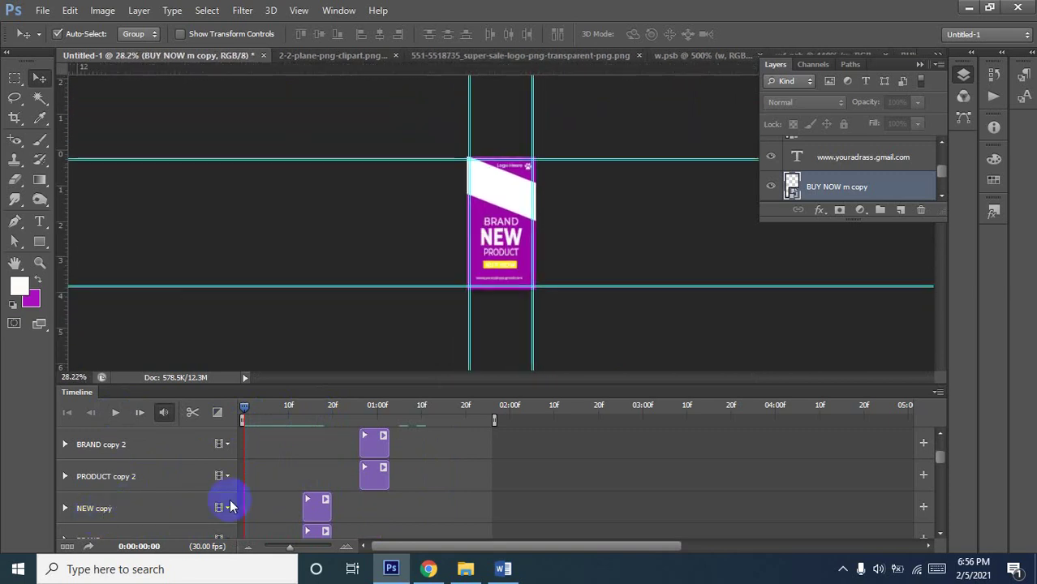
{"action": "scroll", "coordinate": [122, 507], "scroll_direction": "down", "scroll_amount": 1, "text": "alt"}
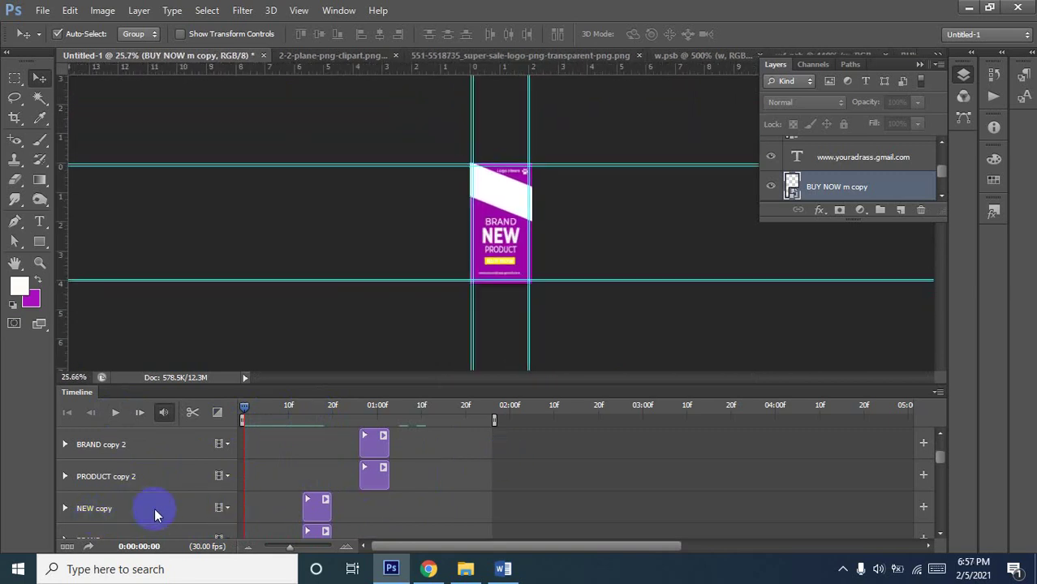
{"action": "mouse_move", "coordinate": [941, 460]}
{"action": "left_mouse_down"}
{"action": "mouse_move", "coordinate": [943, 520]}
{"action": "mouse_move", "coordinate": [943, 497]}
{"action": "left_mouse_up"}
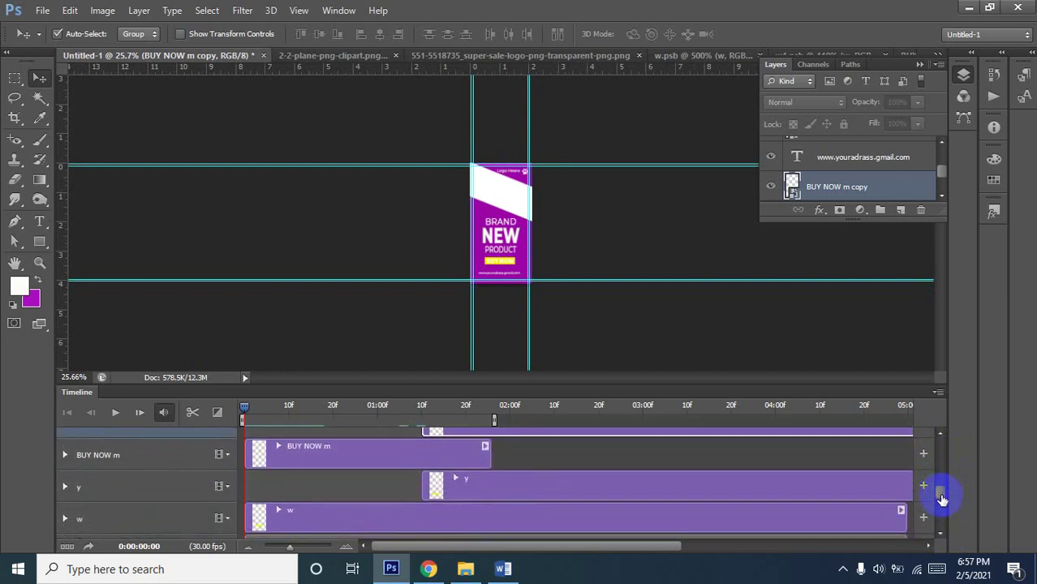
Trim the w clip to a brief span at the start and drag the y clip earlier
{"action": "left_click", "coordinate": [83, 524]}
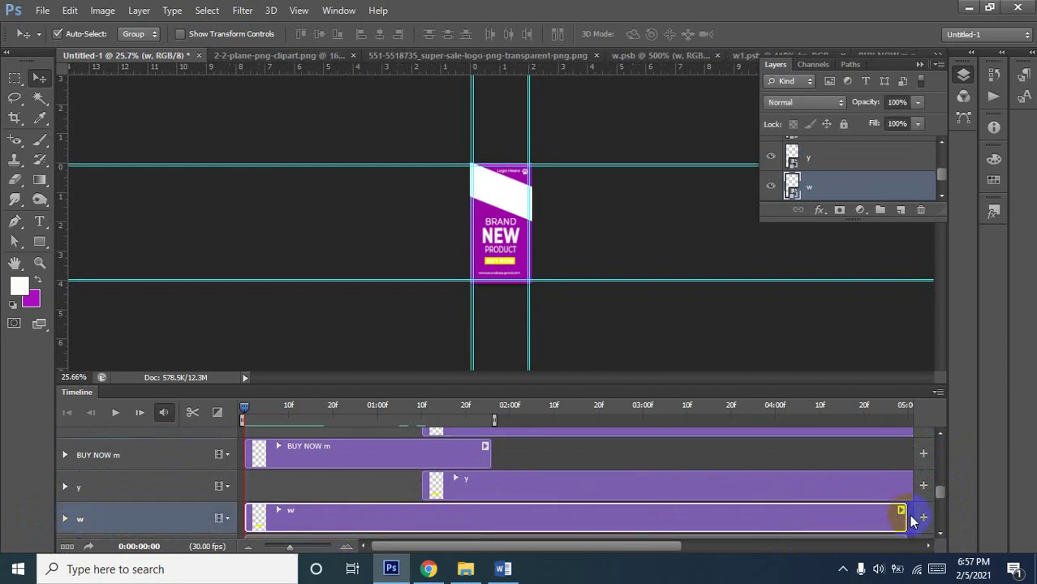
{"action": "mouse_move", "coordinate": [903, 518]}
{"action": "left_mouse_down"}
{"action": "mouse_move", "coordinate": [332, 523]}
{"action": "mouse_move", "coordinate": [272, 537]}
{"action": "left_mouse_up"}
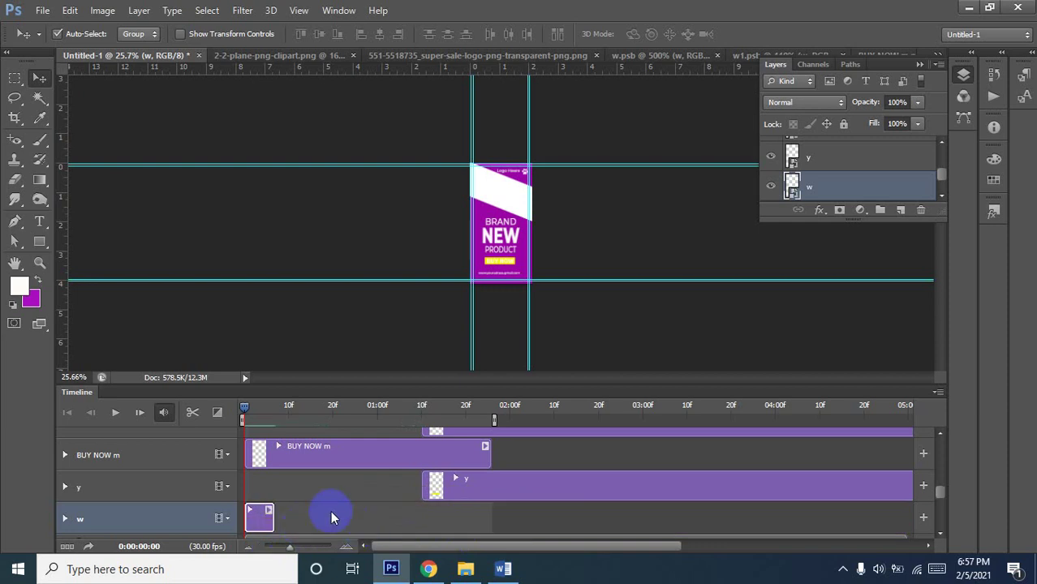
{"action": "left_click", "coordinate": [502, 485]}
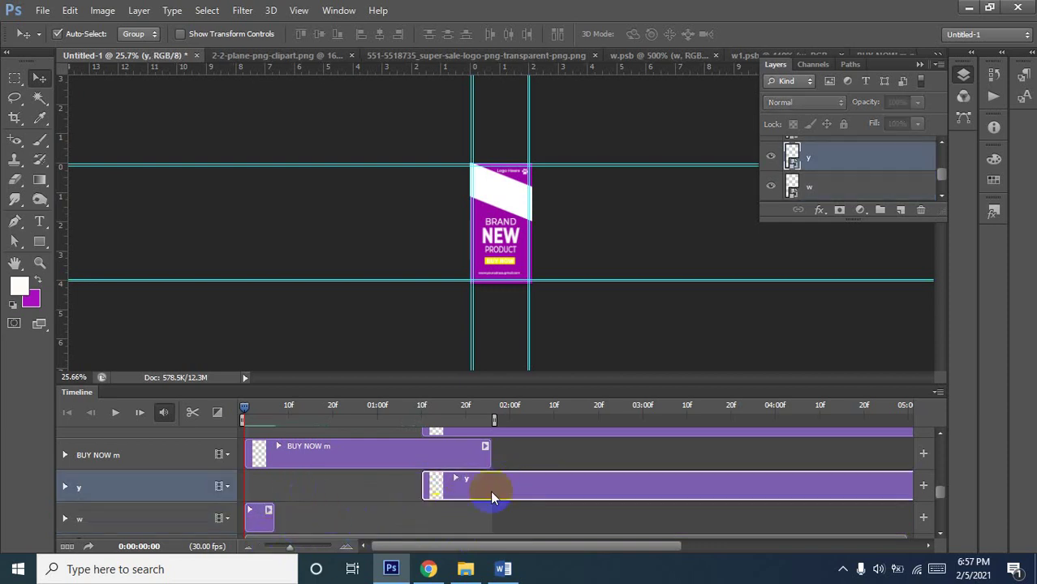
{"action": "left_click_drag", "start_coordinate": [775, 487], "coordinate": [558, 495]}
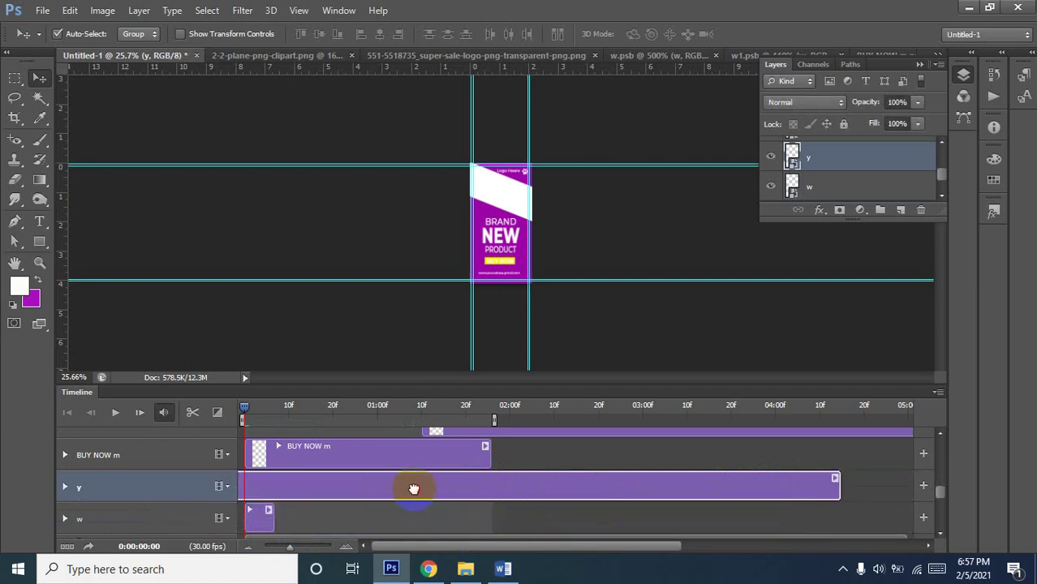
{"action": "mouse_move", "coordinate": [493, 493]}
{"action": "left_mouse_down"}
{"action": "mouse_move", "coordinate": [509, 489]}
{"action": "mouse_move", "coordinate": [448, 493]}
{"action": "left_mouse_up"}
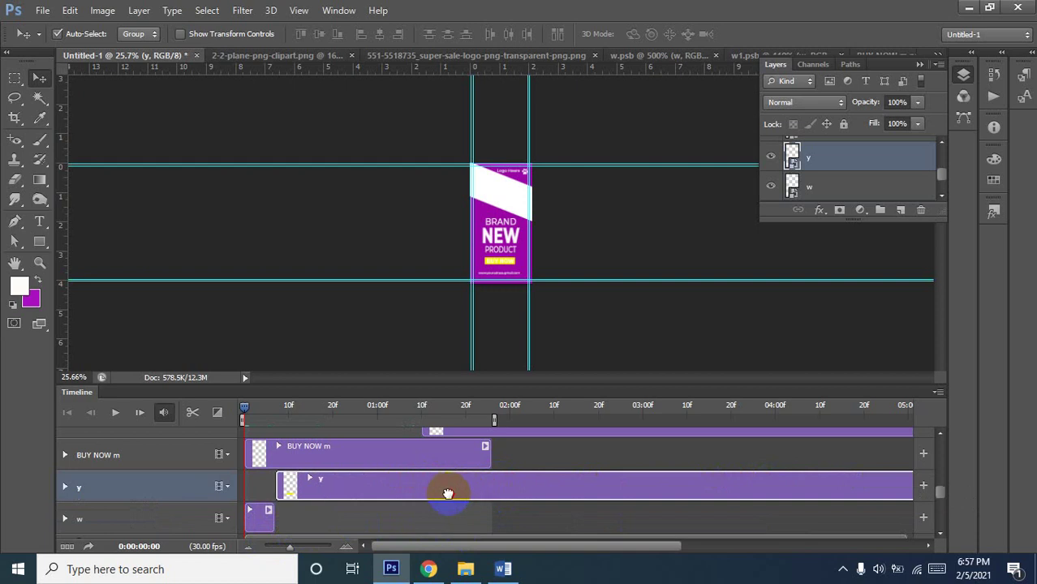
Place the y clip right after the w clip and trim it to six frames ending at 00:13
{"action": "left_click_drag", "start_coordinate": [472, 495], "coordinate": [478, 495]}
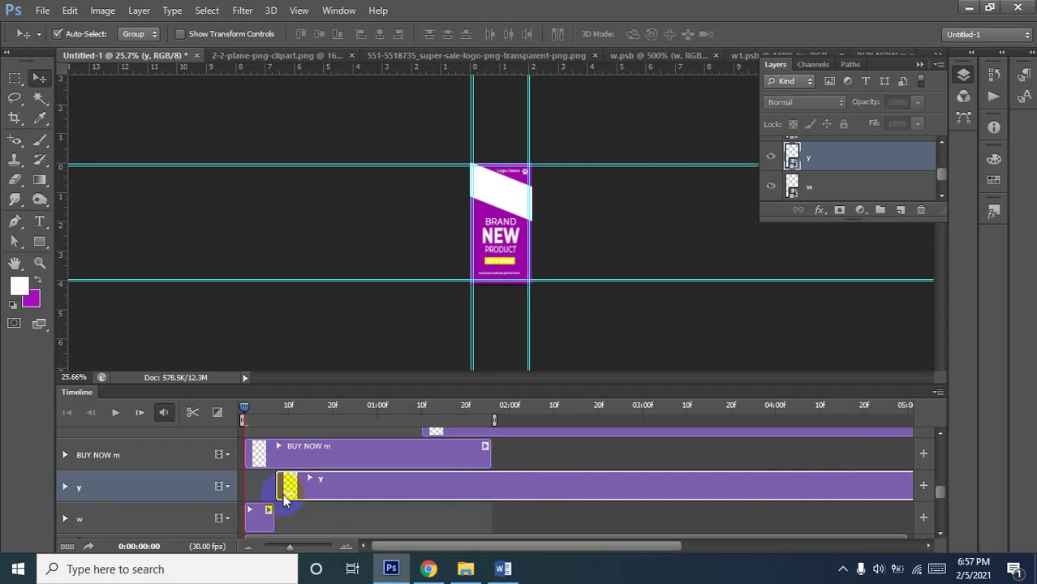
{"action": "left_click_drag", "start_coordinate": [277, 488], "coordinate": [699, 498]}
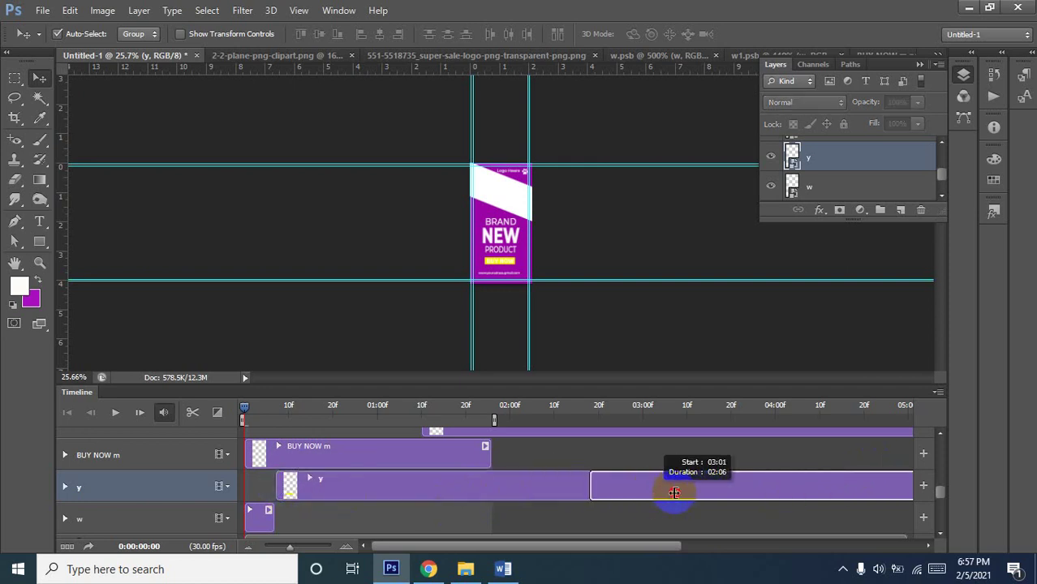
{"action": "left_click_drag", "start_coordinate": [792, 486], "coordinate": [376, 485]}
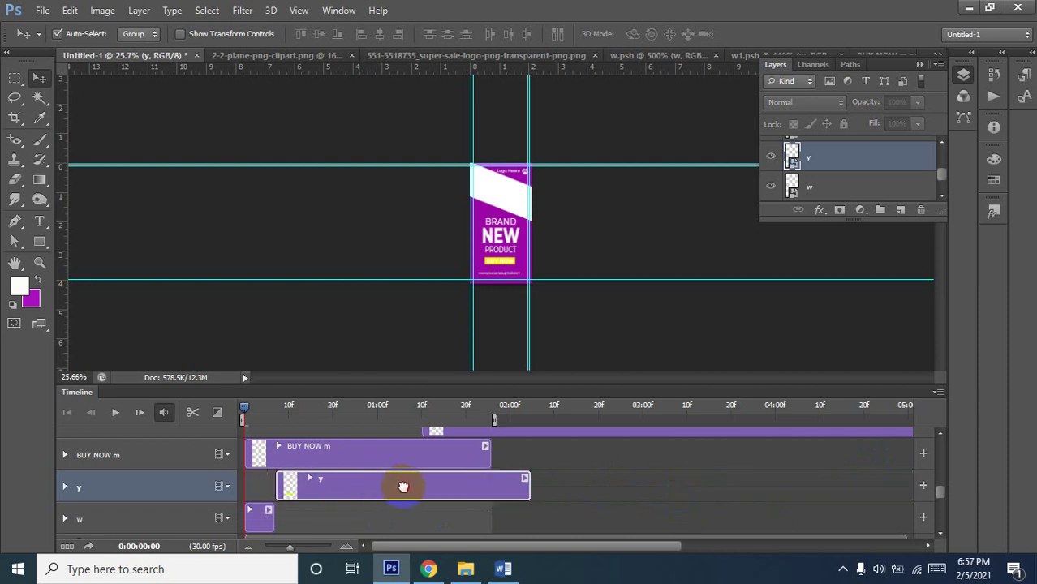
{"action": "mouse_move", "coordinate": [376, 484]}
{"action": "left_mouse_down"}
{"action": "mouse_move", "coordinate": [389, 489]}
{"action": "mouse_move", "coordinate": [377, 489]}
{"action": "left_mouse_up"}
{"action": "left_click_drag", "start_coordinate": [526, 487], "coordinate": [309, 491]}
Trim BUY NOW m to 7 frames and make the shortened BUY NOW m copy start at 00:07
{"action": "scroll", "coordinate": [312, 470], "scroll_direction": "up", "scroll_amount": 1}
{"action": "scroll", "coordinate": [327, 477], "scroll_direction": "up", "scroll_amount": 1}
{"action": "scroll", "coordinate": [327, 477], "scroll_direction": "down", "scroll_amount": 1}
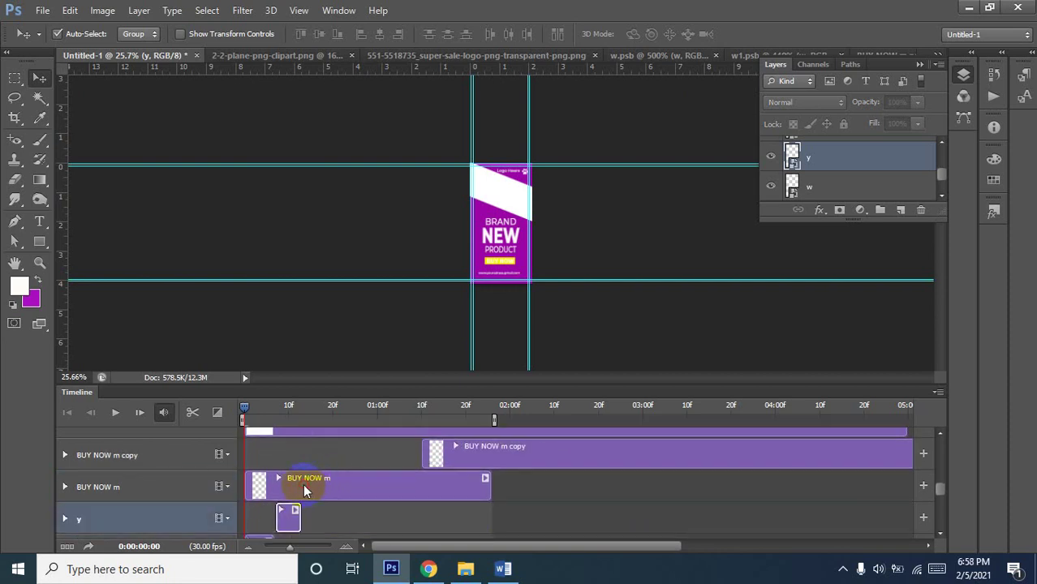
{"action": "left_click", "coordinate": [304, 489]}
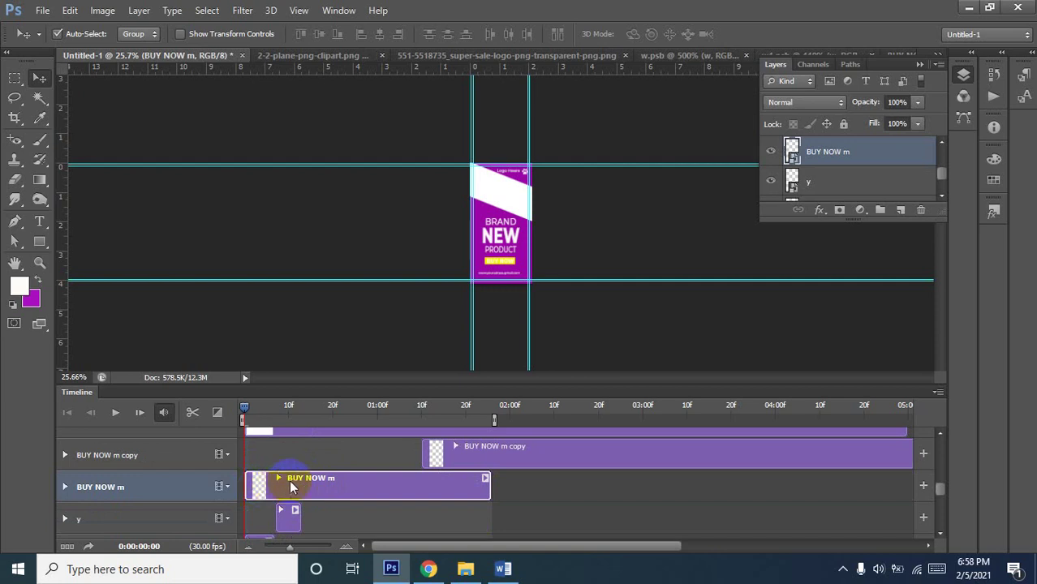
{"action": "mouse_move", "coordinate": [396, 465]}
{"action": "left_mouse_down"}
{"action": "mouse_move", "coordinate": [348, 473]}
{"action": "mouse_move", "coordinate": [356, 457]}
{"action": "left_mouse_up"}
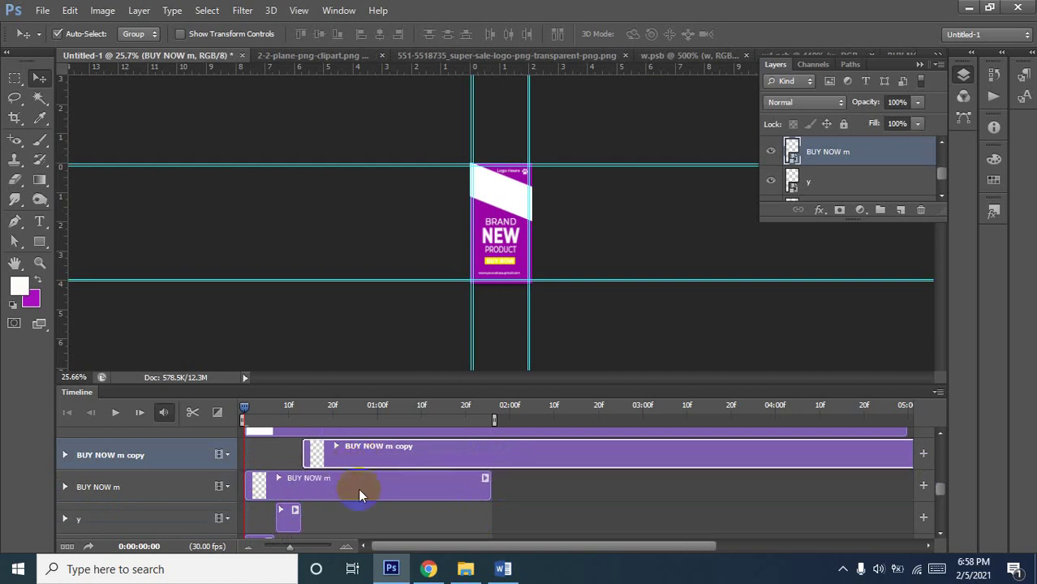
{"action": "left_click_drag", "start_coordinate": [488, 483], "coordinate": [275, 497]}
{"action": "left_click_drag", "start_coordinate": [322, 460], "coordinate": [301, 497]}
{"action": "mouse_move", "coordinate": [336, 459]}
{"action": "left_mouse_down"}
{"action": "mouse_move", "coordinate": [295, 457]}
{"action": "mouse_move", "coordinate": [513, 459]}
{"action": "left_mouse_up"}
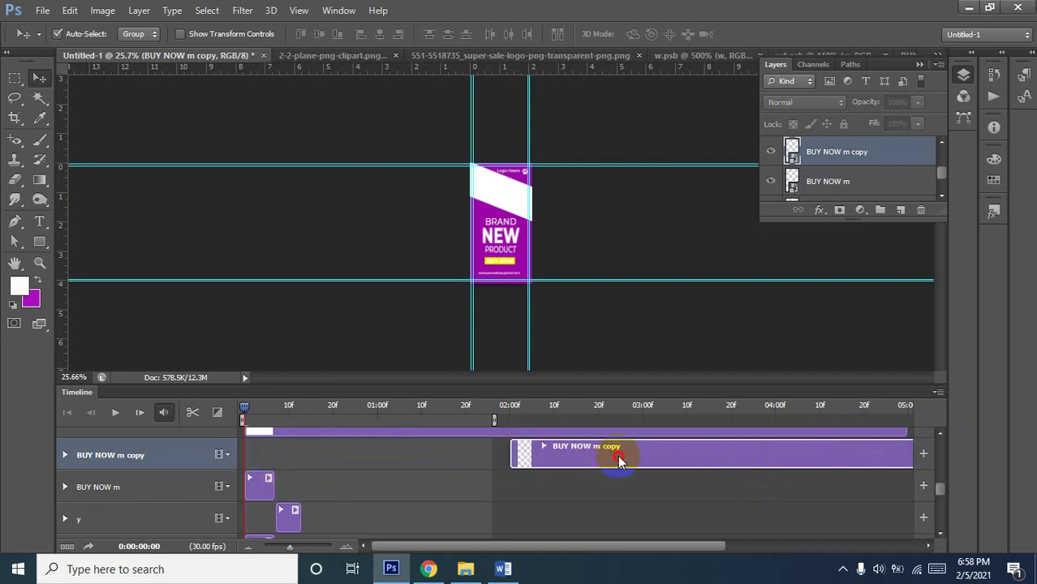
{"action": "left_click_drag", "start_coordinate": [618, 460], "coordinate": [385, 455]}
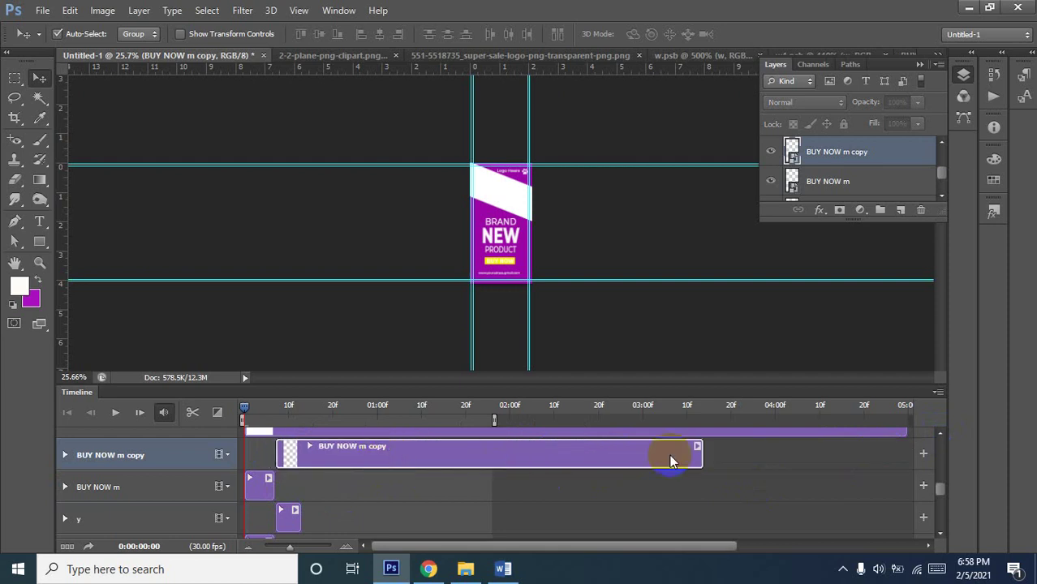
{"action": "left_click_drag", "start_coordinate": [700, 449], "coordinate": [311, 479]}
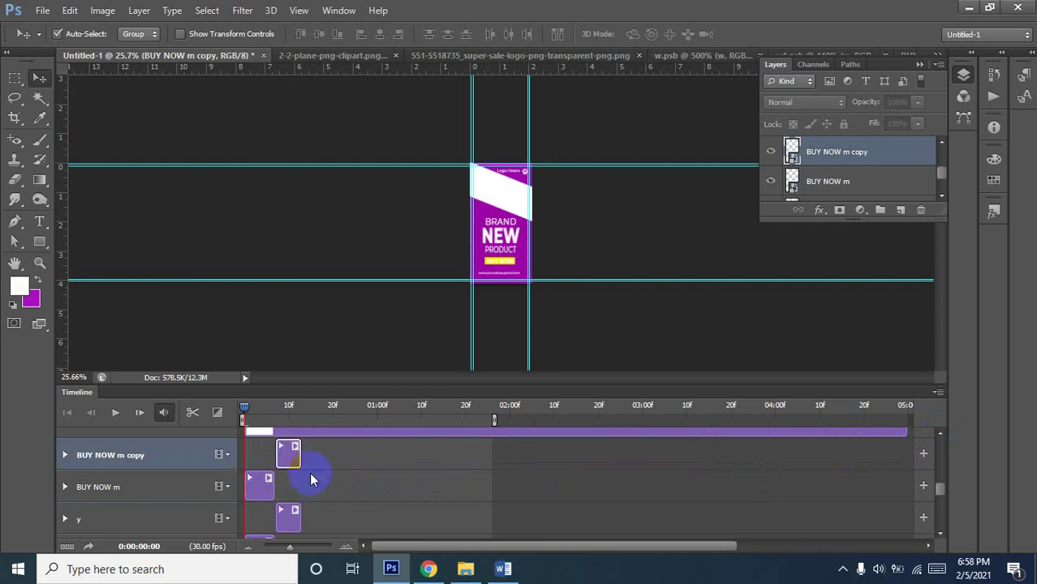
{"action": "left_click", "coordinate": [302, 459]}
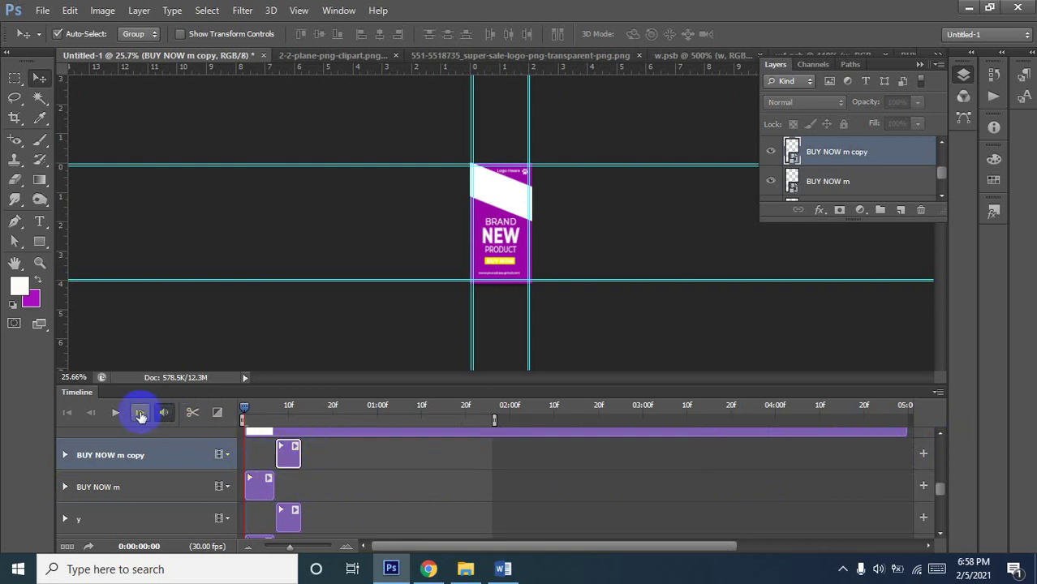
Zoom the banner to 100%, preview the animation, and rewind to the first frame
{"action": "key", "text": "ctrl+plus"}
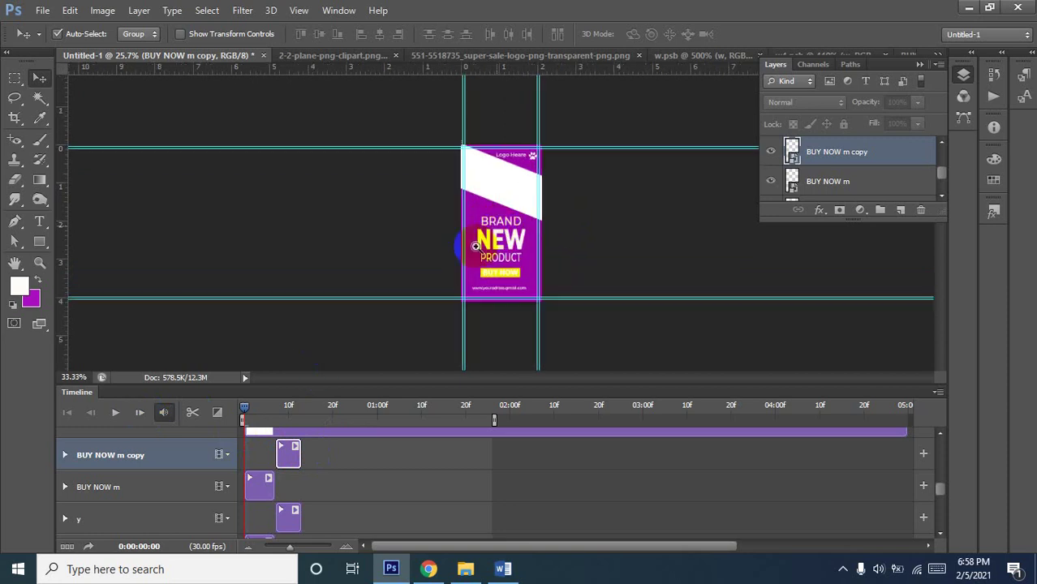
{"action": "left_click", "coordinate": [476, 246]}
{"action": "left_click", "coordinate": [477, 245]}
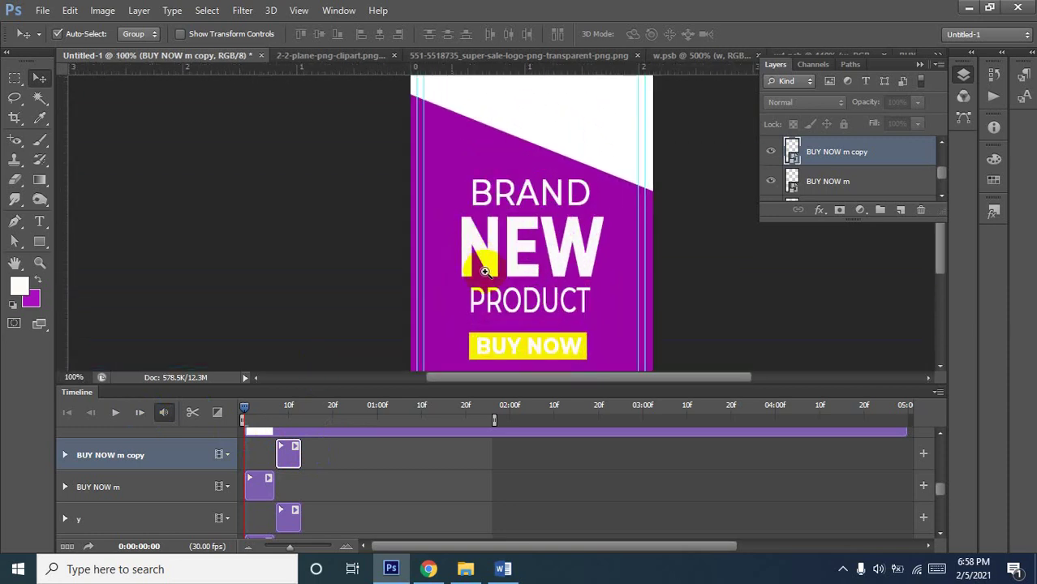
{"action": "left_click", "coordinate": [117, 416]}
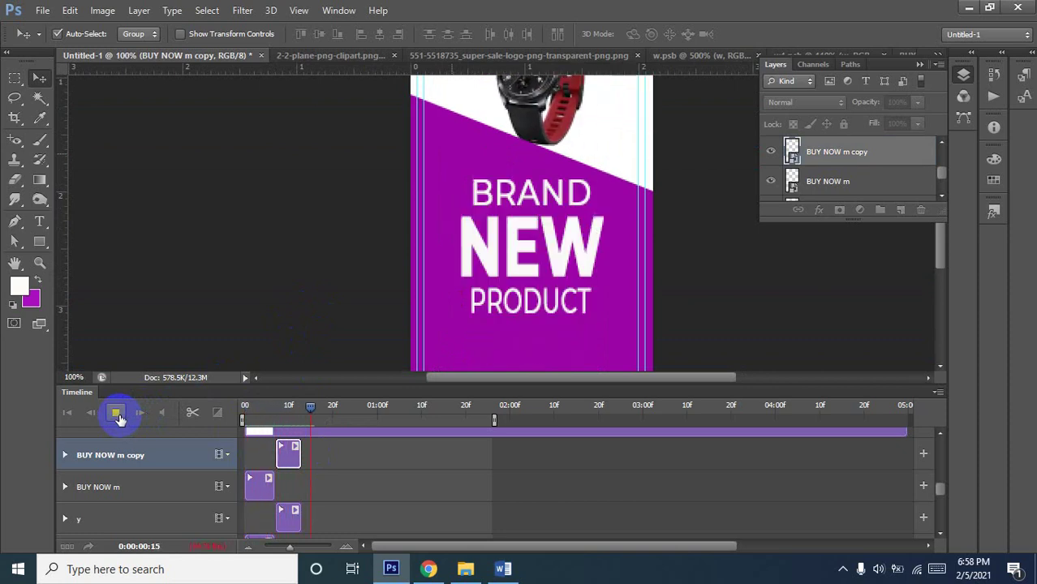
{"action": "left_click", "coordinate": [118, 416]}
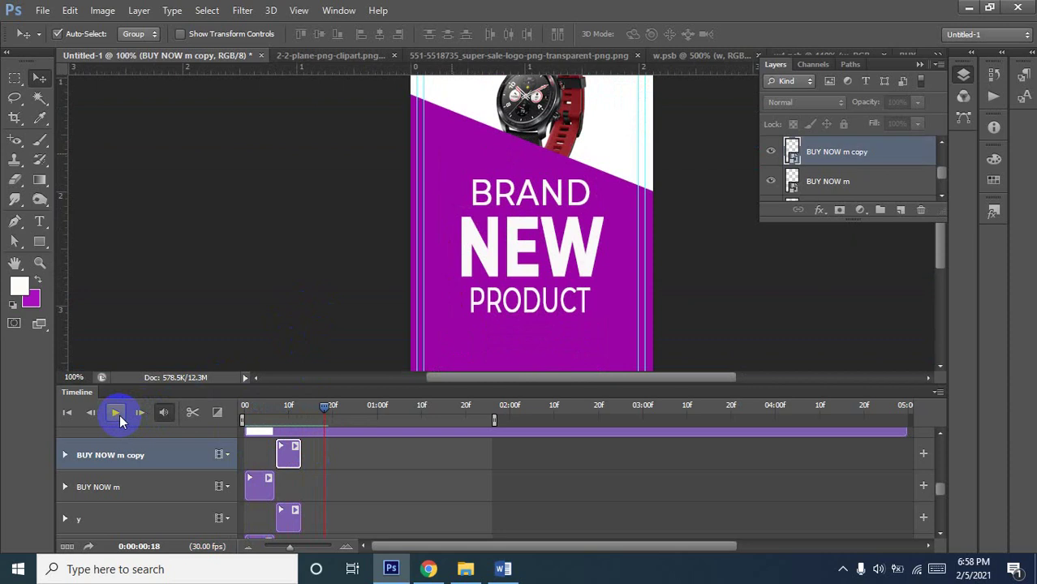
{"action": "left_click_drag", "start_coordinate": [327, 407], "coordinate": [243, 432]}
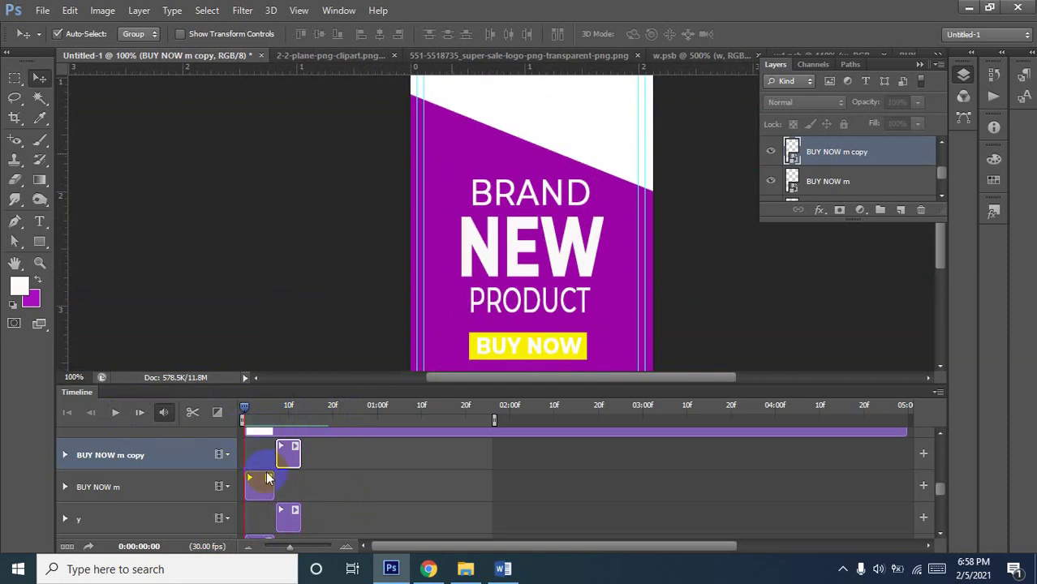
Move the w clip later and the y clip to the animation start
{"action": "scroll", "coordinate": [276, 511], "scroll_direction": "down", "scroll_amount": 1}
{"action": "left_click", "coordinate": [271, 523]}
{"action": "left_click", "coordinate": [268, 523]}
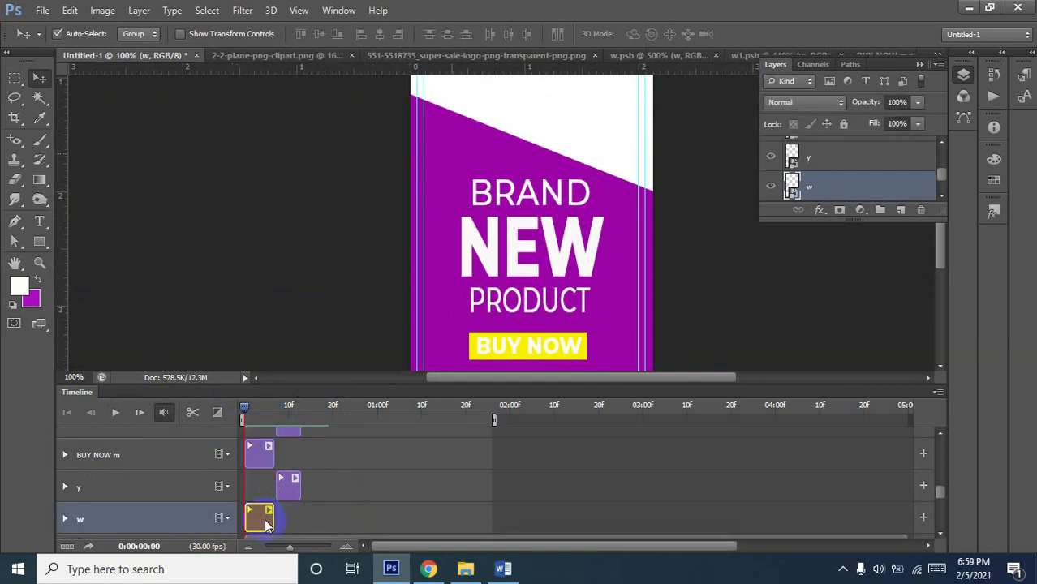
{"action": "left_click_drag", "start_coordinate": [266, 523], "coordinate": [305, 524]}
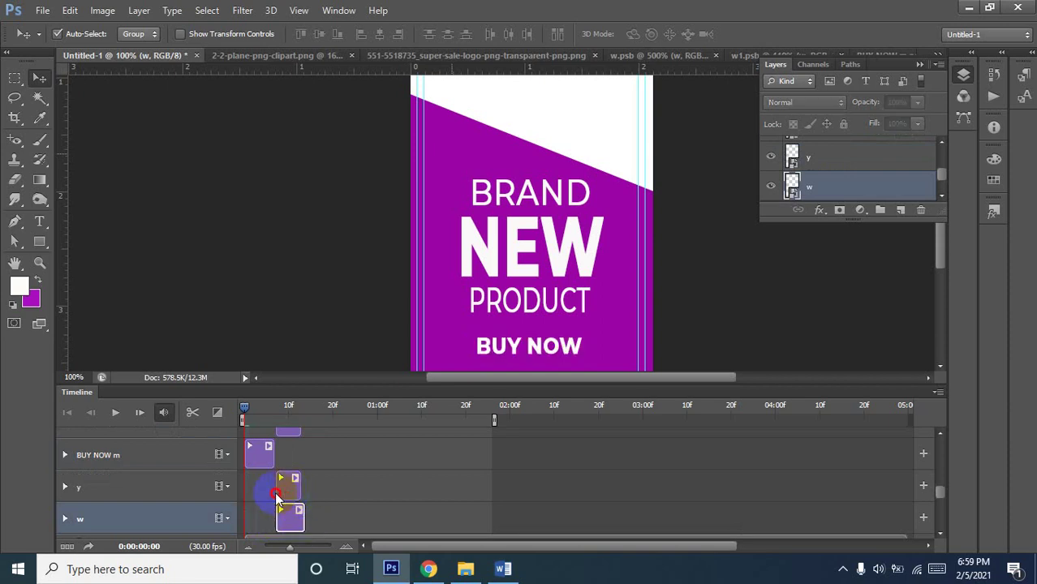
{"action": "left_click_drag", "start_coordinate": [288, 489], "coordinate": [255, 491]}
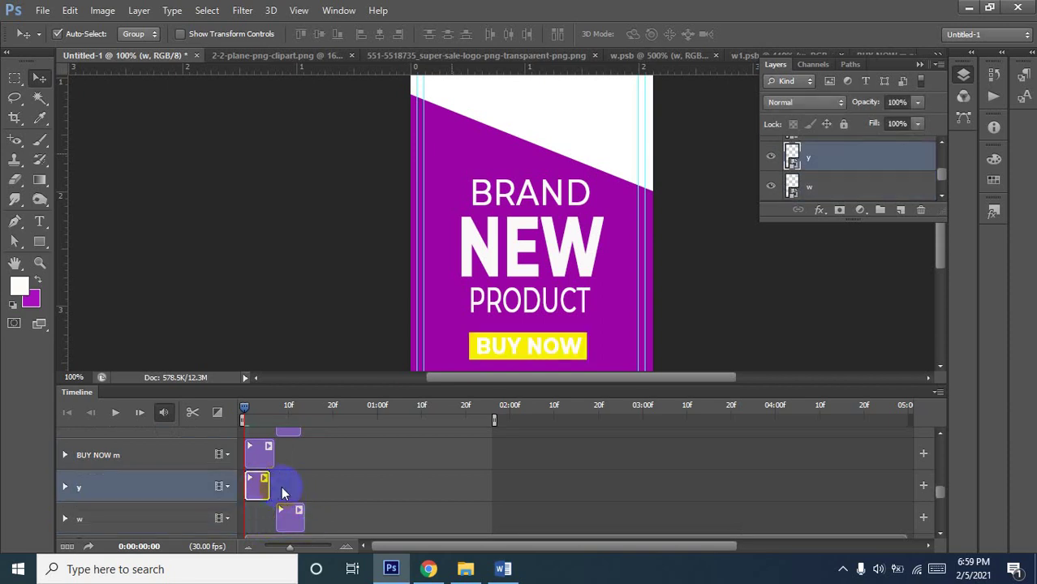
Replay the animation to check the swapped y and w order, then rewind to frame 0
{"action": "scroll", "coordinate": [284, 493], "scroll_direction": "up", "scroll_amount": 1}
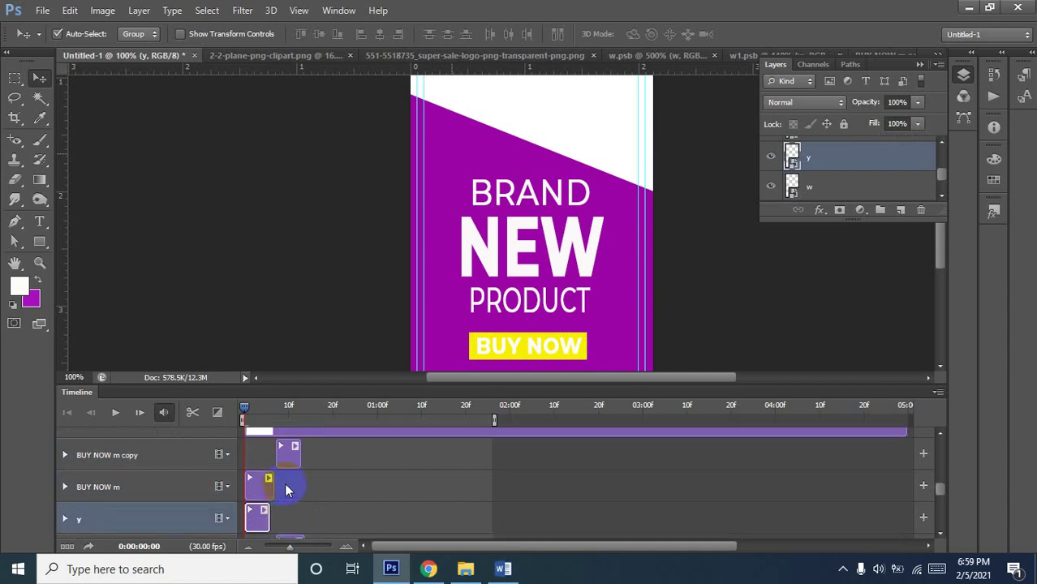
{"action": "scroll", "coordinate": [284, 483], "scroll_direction": "down", "scroll_amount": 1}
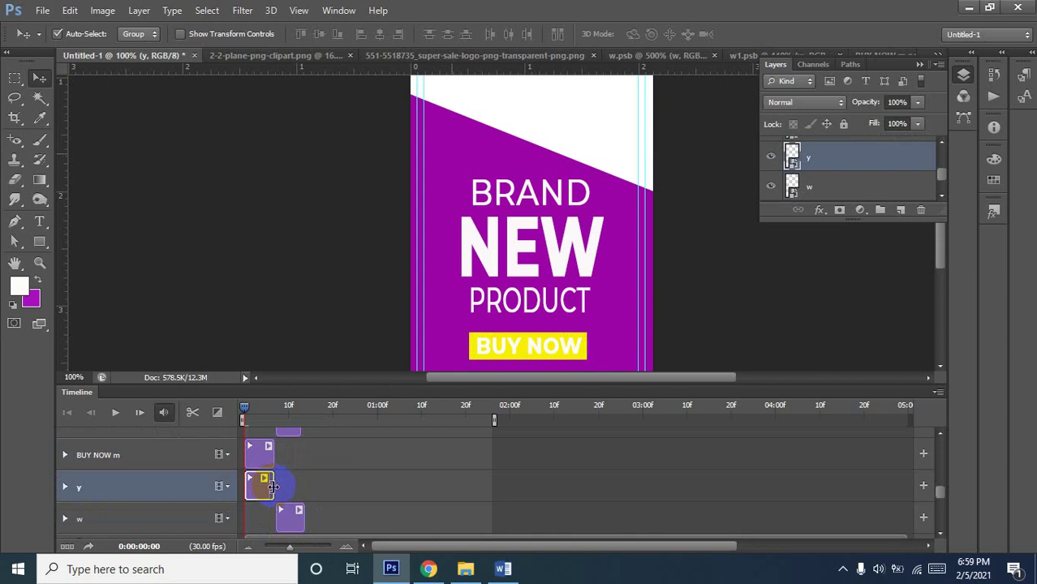
{"action": "left_click", "coordinate": [113, 413]}
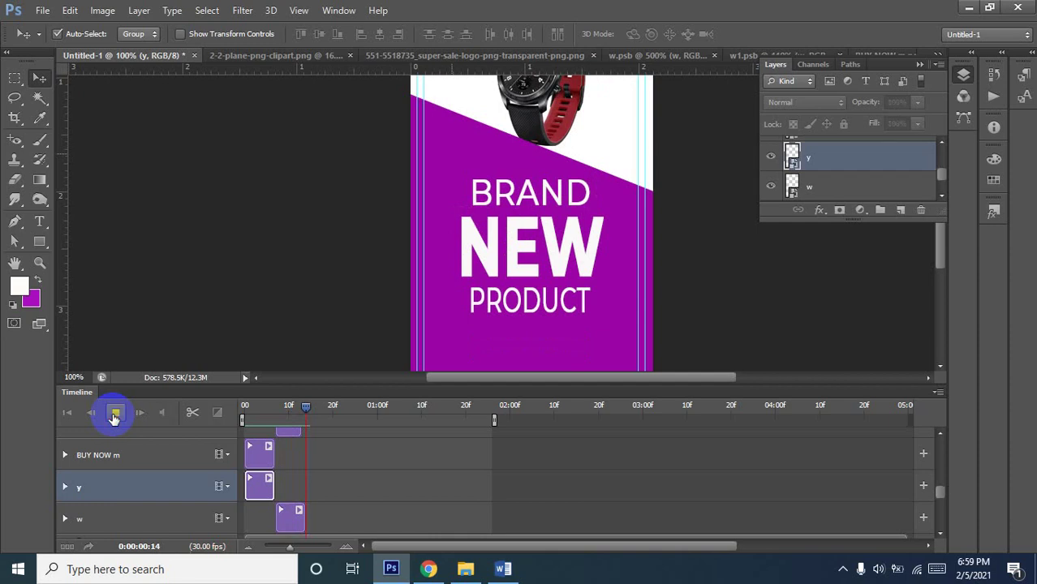
{"action": "left_click", "coordinate": [114, 415]}
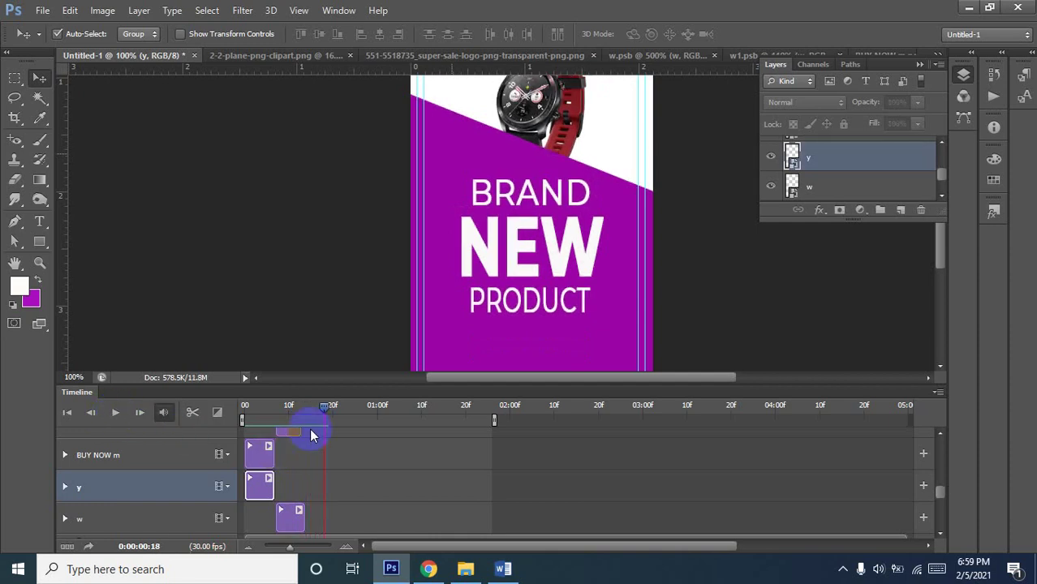
{"action": "left_click_drag", "start_coordinate": [270, 414], "coordinate": [243, 417]}
{"action": "scroll", "coordinate": [250, 451], "scroll_direction": "up", "scroll_amount": 1}
{"action": "scroll", "coordinate": [258, 453], "scroll_direction": "up", "scroll_amount": 1}
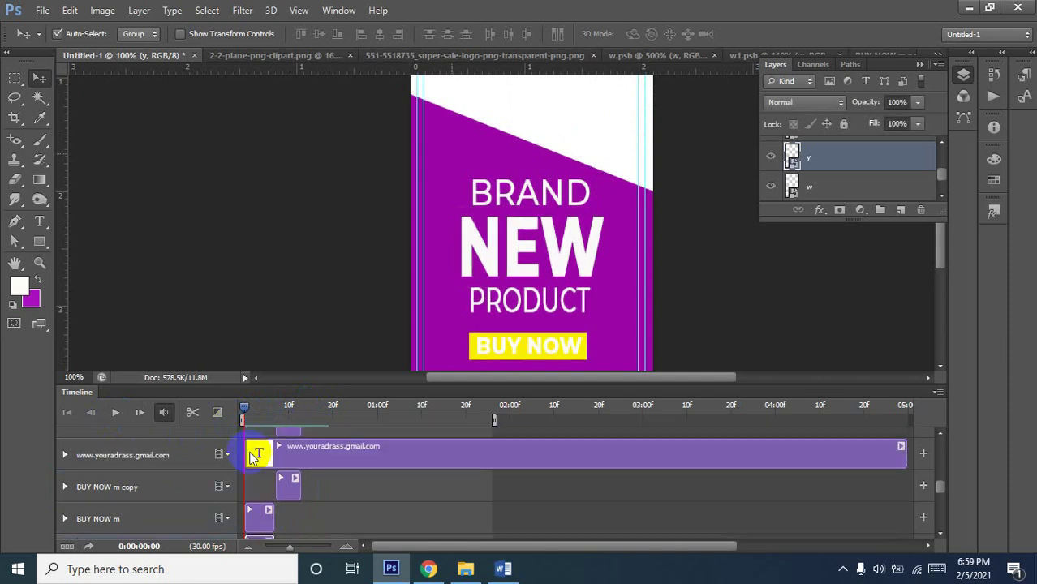
{"action": "scroll", "coordinate": [285, 489], "scroll_direction": "down", "scroll_amount": 1}
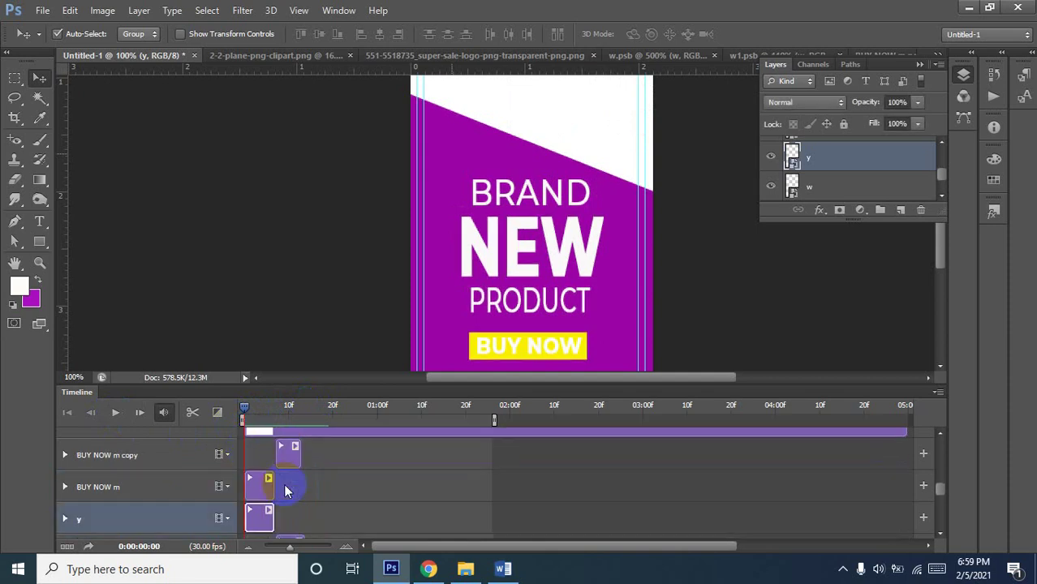
{"action": "scroll", "coordinate": [285, 489], "scroll_direction": "down", "scroll_amount": 1}
{"action": "scroll", "coordinate": [284, 489], "scroll_direction": "up", "scroll_amount": 1}
{"action": "scroll", "coordinate": [284, 490], "scroll_direction": "up", "scroll_amount": 1}
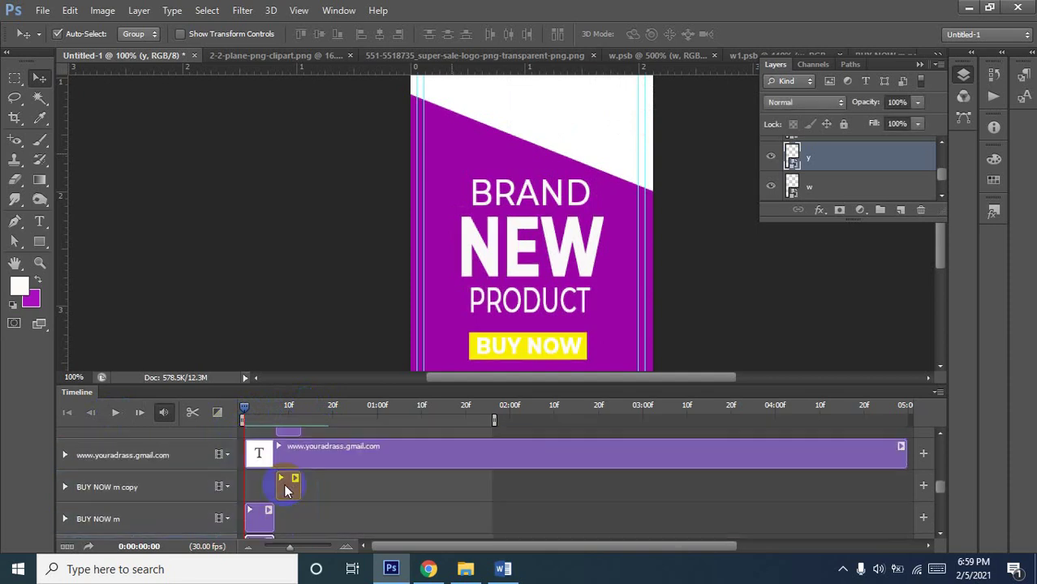
{"action": "scroll", "coordinate": [289, 503], "scroll_direction": "down", "scroll_amount": 1}
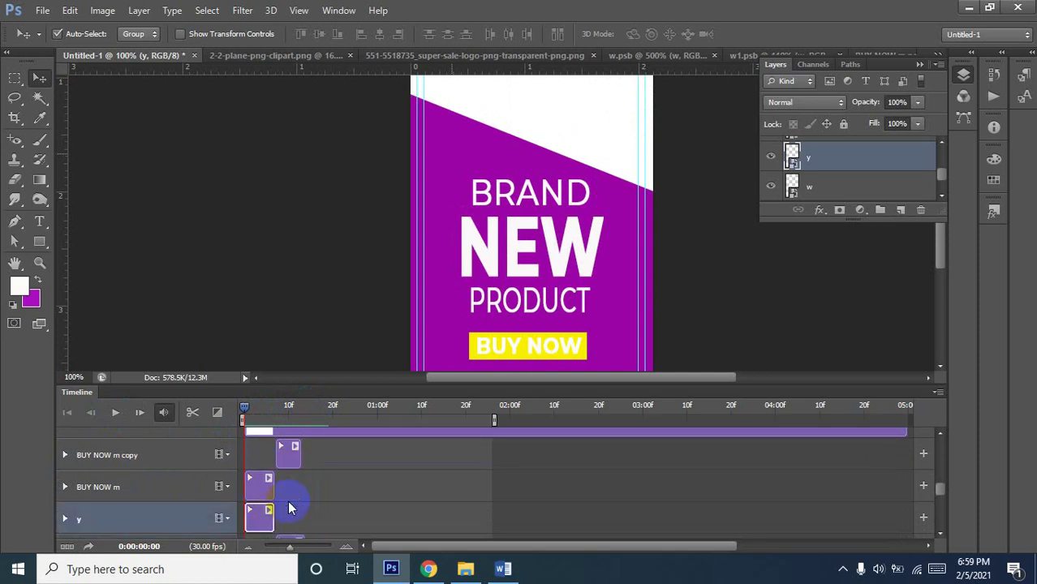
{"action": "scroll", "coordinate": [289, 503], "scroll_direction": "up", "scroll_amount": 1}
{"action": "scroll", "coordinate": [318, 487], "scroll_direction": "down", "scroll_amount": 2}
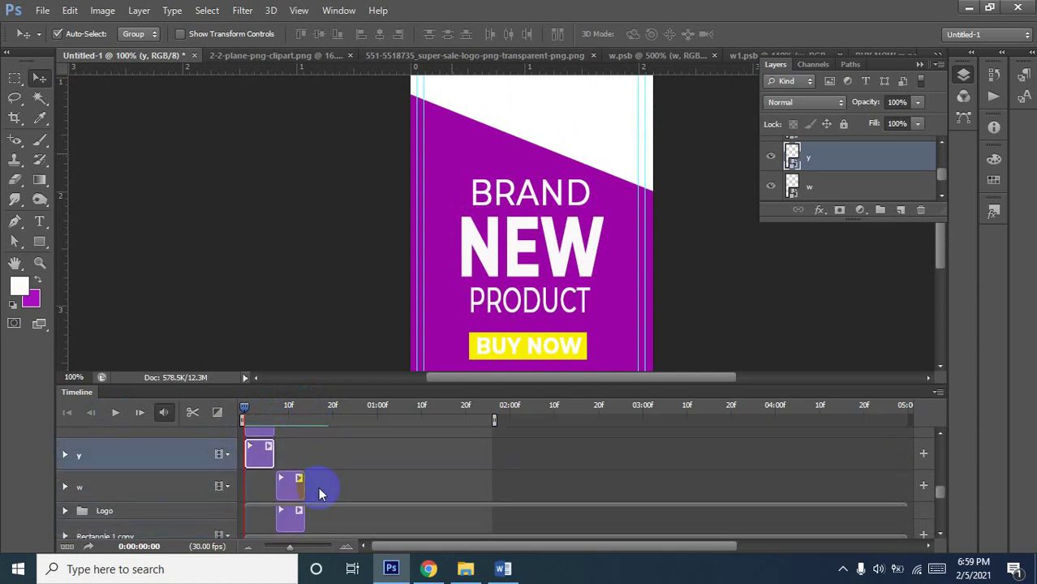
{"action": "scroll", "coordinate": [321, 486], "scroll_direction": "down", "scroll_amount": 2}
{"action": "scroll", "coordinate": [341, 495], "scroll_direction": "down", "scroll_amount": 2}
{"action": "scroll", "coordinate": [344, 490], "scroll_direction": "down", "scroll_amount": 1}
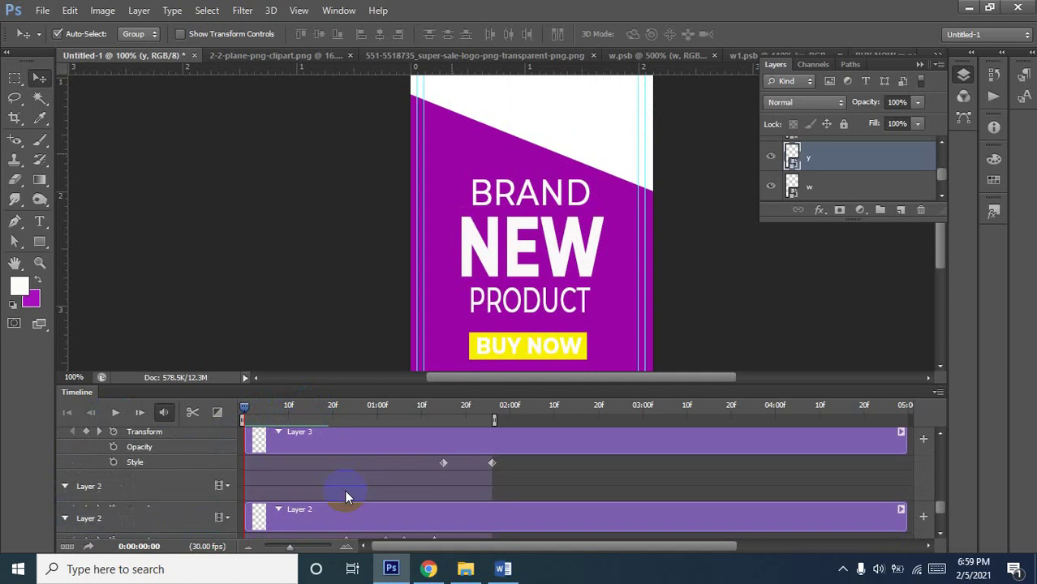
{"action": "scroll", "coordinate": [344, 489], "scroll_direction": "up", "scroll_amount": 2}
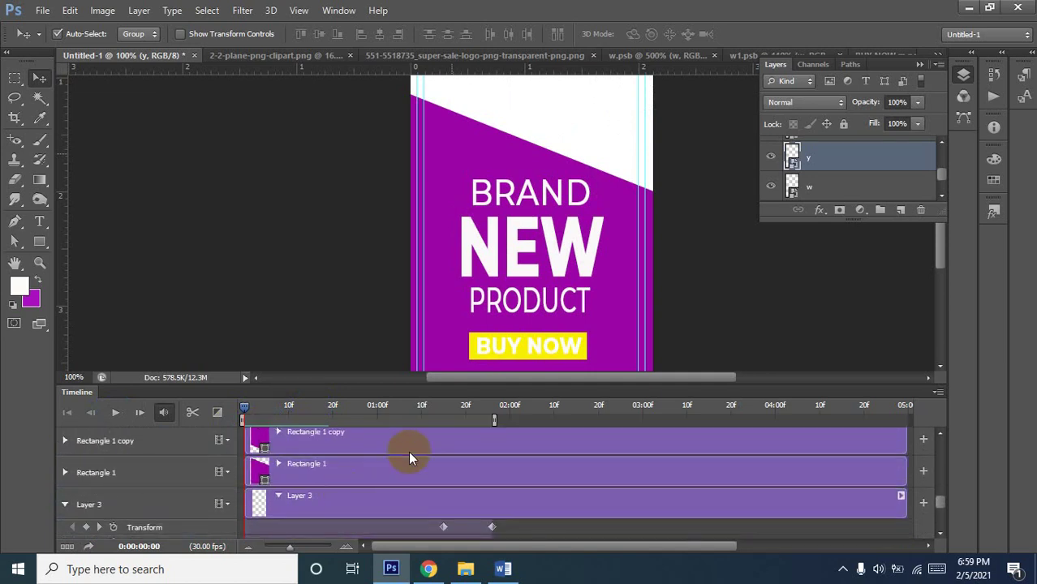
{"action": "scroll", "coordinate": [860, 154], "scroll_direction": "up", "scroll_amount": 2}
{"action": "scroll", "coordinate": [865, 156], "scroll_direction": "up", "scroll_amount": 1}
{"action": "scroll", "coordinate": [864, 156], "scroll_direction": "down", "scroll_amount": 1}
{"action": "scroll", "coordinate": [866, 166], "scroll_direction": "down", "scroll_amount": 1}
{"action": "scroll", "coordinate": [876, 180], "scroll_direction": "down", "scroll_amount": 1}
{"action": "scroll", "coordinate": [852, 179], "scroll_direction": "down", "scroll_amount": 1}
{"action": "scroll", "coordinate": [857, 167], "scroll_direction": "up", "scroll_amount": 1}
{"action": "scroll", "coordinate": [857, 168], "scroll_direction": "up", "scroll_amount": 1}
{"action": "scroll", "coordinate": [857, 167], "scroll_direction": "up", "scroll_amount": 1}
{"action": "scroll", "coordinate": [852, 161], "scroll_direction": "up", "scroll_amount": 1}
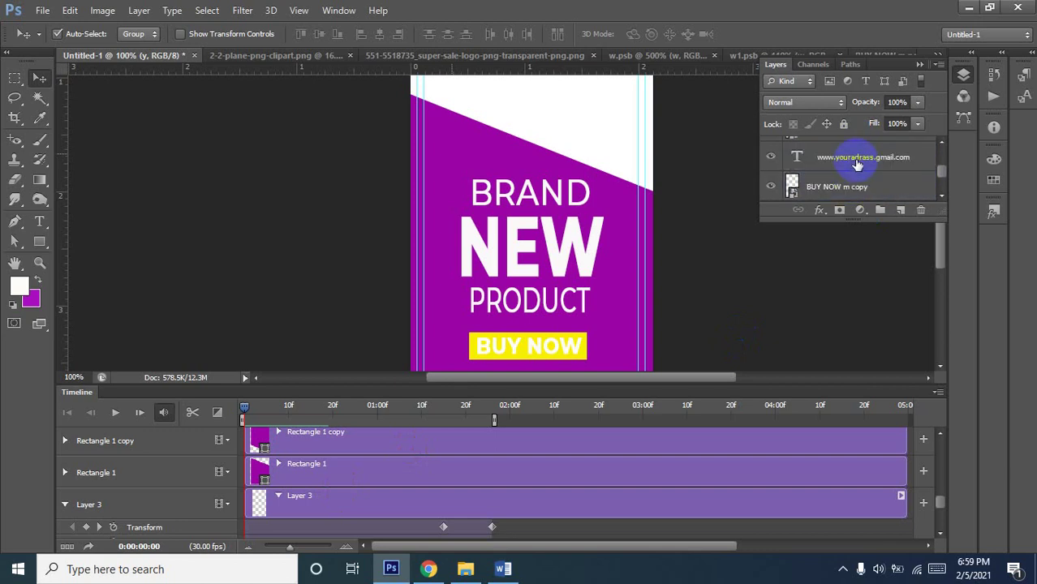
{"action": "scroll", "coordinate": [845, 199], "scroll_direction": "down", "scroll_amount": 1}
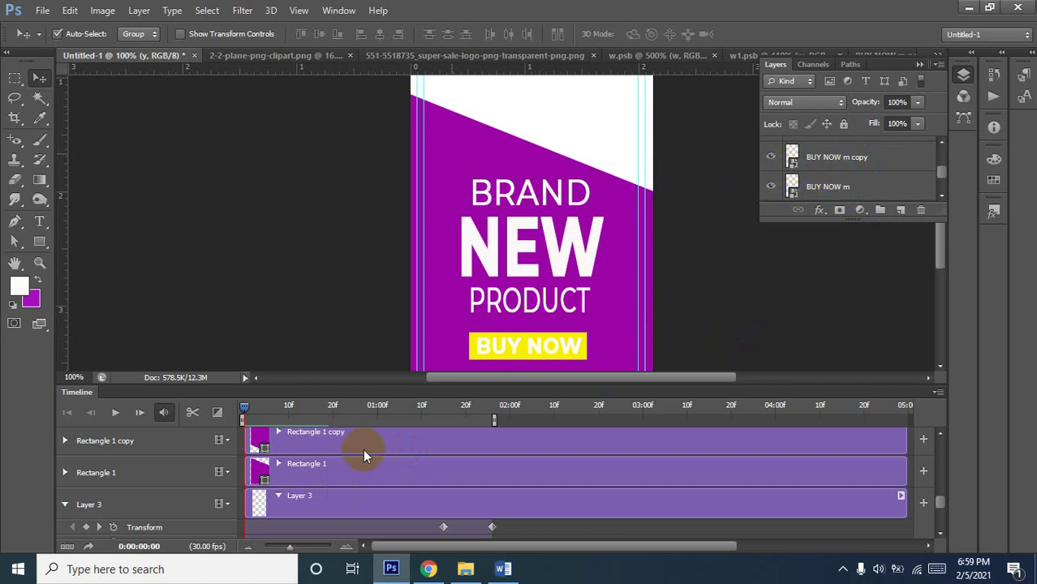
{"action": "scroll", "coordinate": [318, 462], "scroll_direction": "down", "scroll_amount": 2}
{"action": "scroll", "coordinate": [318, 464], "scroll_direction": "down", "scroll_amount": 1}
{"action": "scroll", "coordinate": [318, 460], "scroll_direction": "down", "scroll_amount": 1}
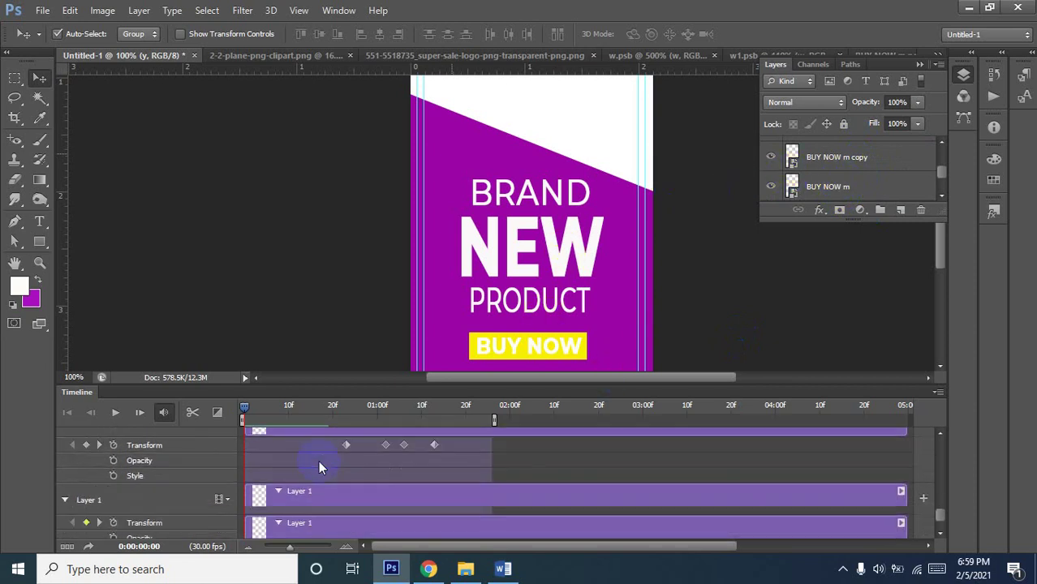
{"action": "scroll", "coordinate": [318, 460], "scroll_direction": "up", "scroll_amount": 4}
{"action": "scroll", "coordinate": [318, 462], "scroll_direction": "up", "scroll_amount": 3}
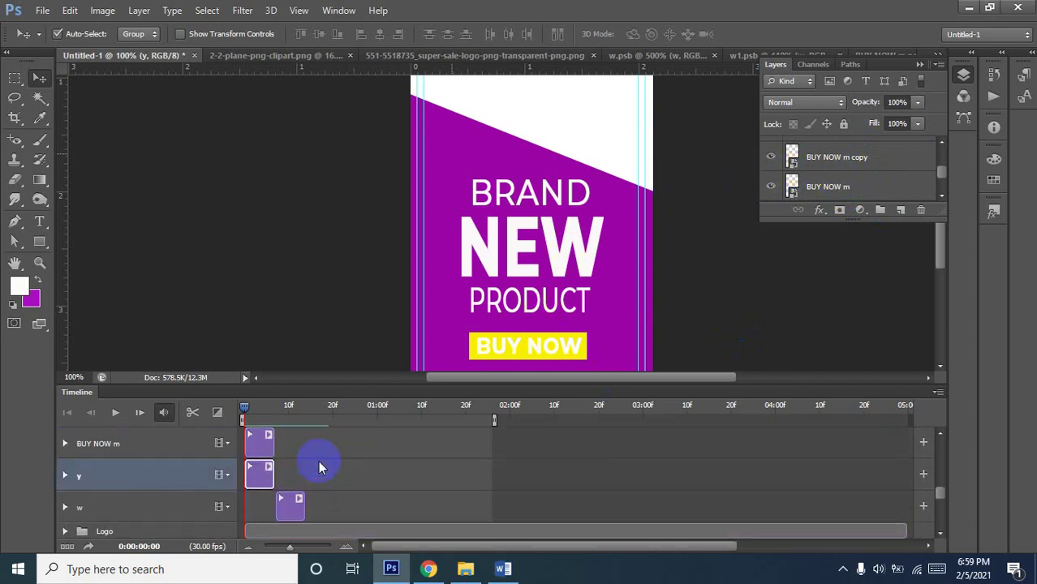
{"action": "scroll", "coordinate": [318, 463], "scroll_direction": "up", "scroll_amount": 1}
Shift the BUY NOW m copy clip later to about 00:14 and line the y clip up with w
{"action": "left_click_drag", "start_coordinate": [278, 477], "coordinate": [308, 479]}
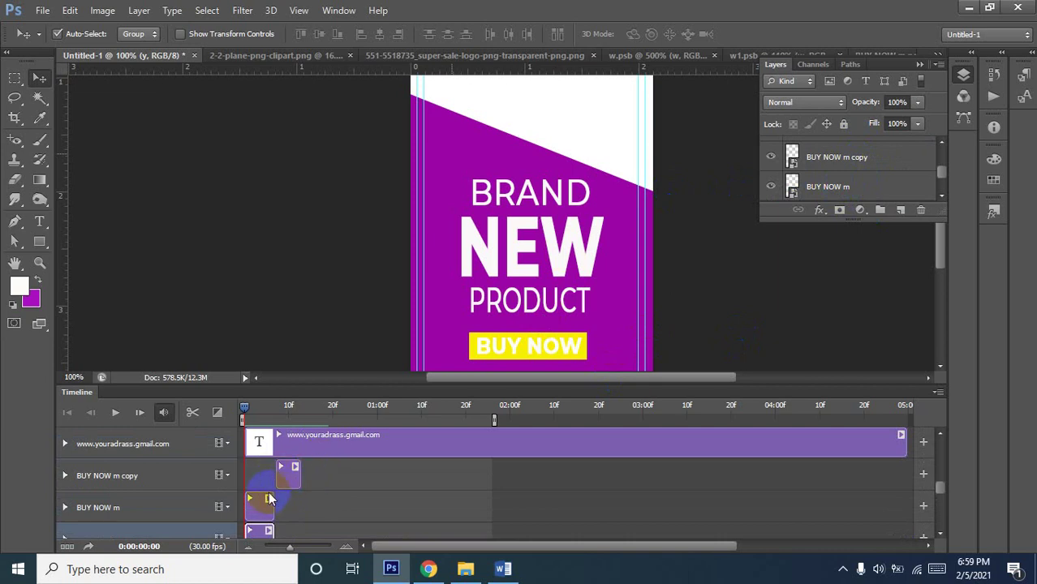
{"action": "scroll", "coordinate": [154, 474], "scroll_direction": "down", "scroll_amount": 1}
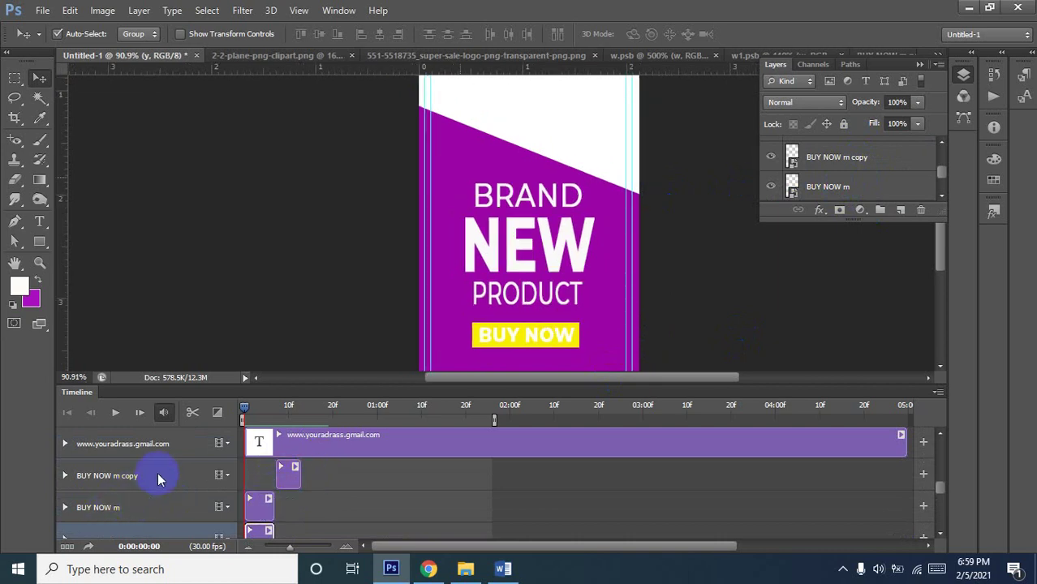
{"action": "scroll", "coordinate": [165, 479], "scroll_direction": "down", "scroll_amount": 1}
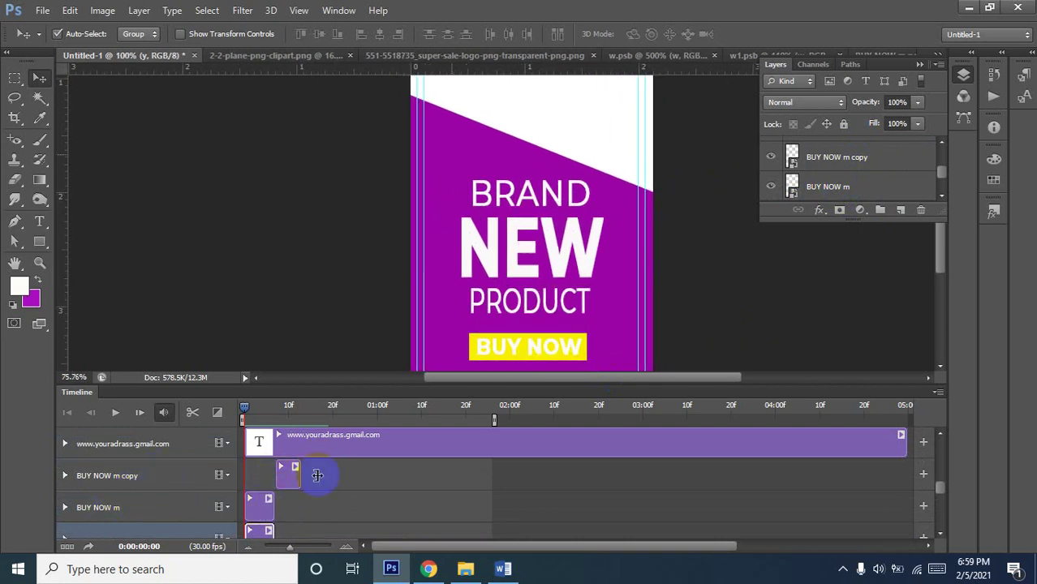
{"action": "scroll", "coordinate": [938, 493], "scroll_direction": "down", "scroll_amount": 2}
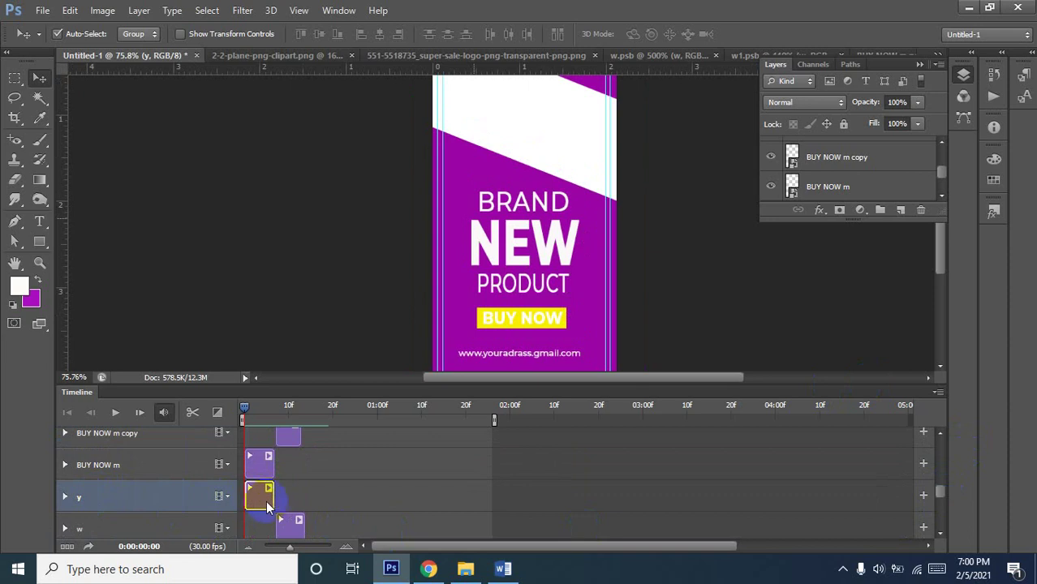
{"action": "scroll", "coordinate": [273, 500], "scroll_direction": "down", "scroll_amount": 1}
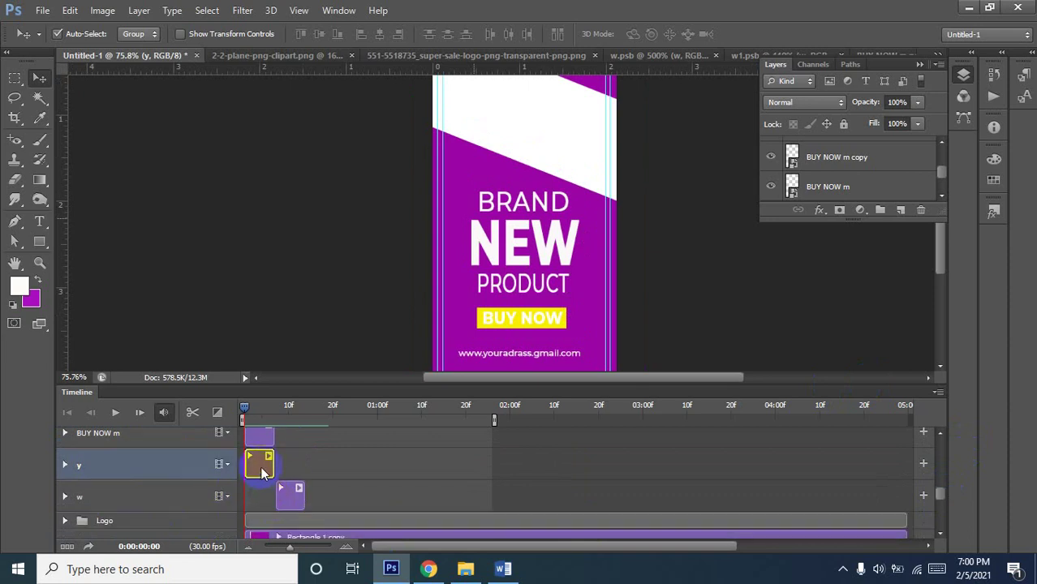
{"action": "left_click_drag", "start_coordinate": [275, 465], "coordinate": [283, 466]}
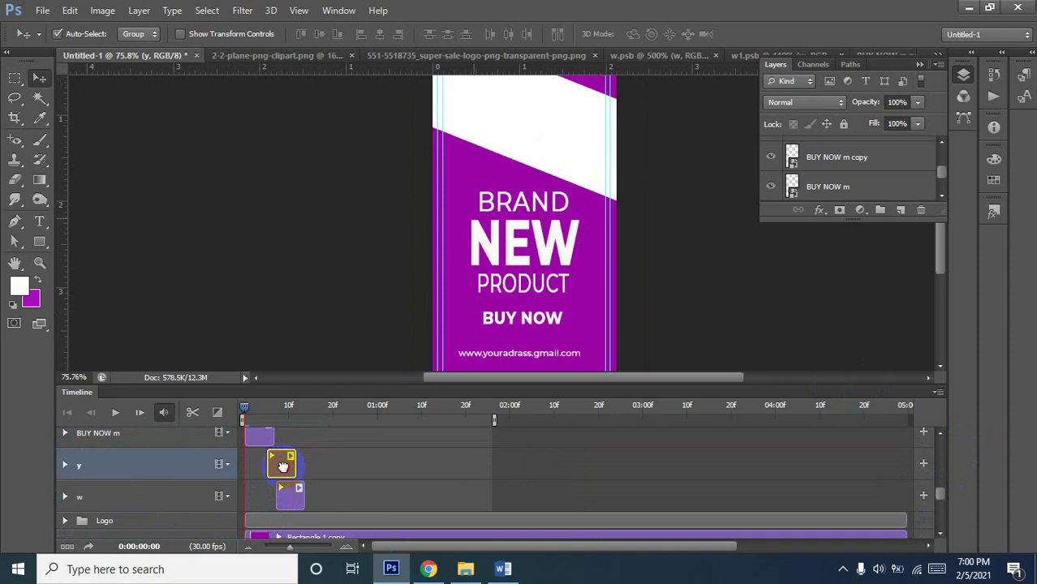
{"action": "left_click_drag", "start_coordinate": [288, 466], "coordinate": [290, 467]}
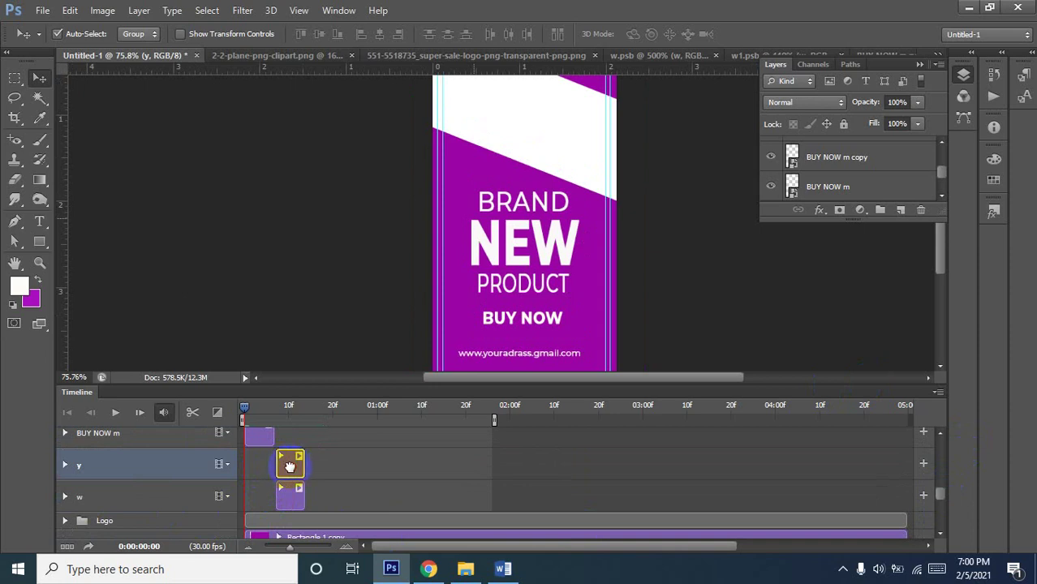
Move the w clip to the timeline start and place the y clip right after it
{"action": "left_click", "coordinate": [296, 498]}
{"action": "left_click", "coordinate": [249, 494]}
{"action": "left_click_drag", "start_coordinate": [249, 494], "coordinate": [263, 492]}
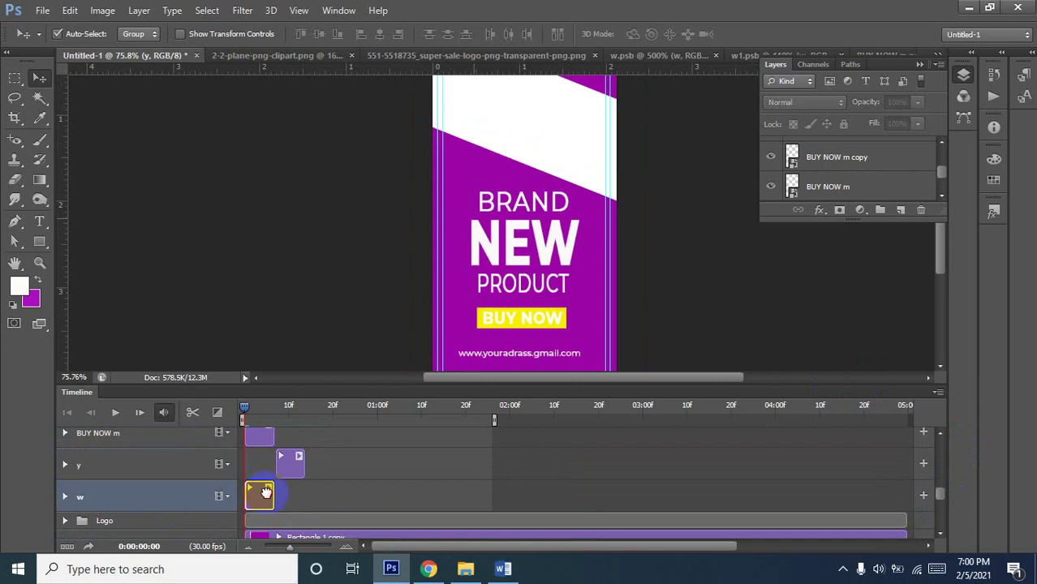
{"action": "left_click", "coordinate": [269, 499]}
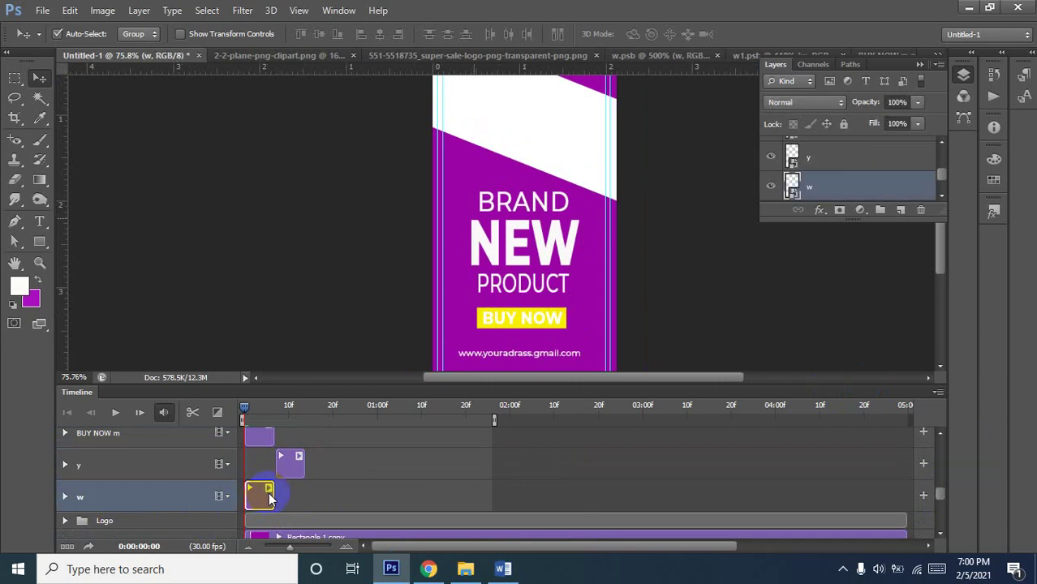
{"action": "left_click", "coordinate": [297, 469]}
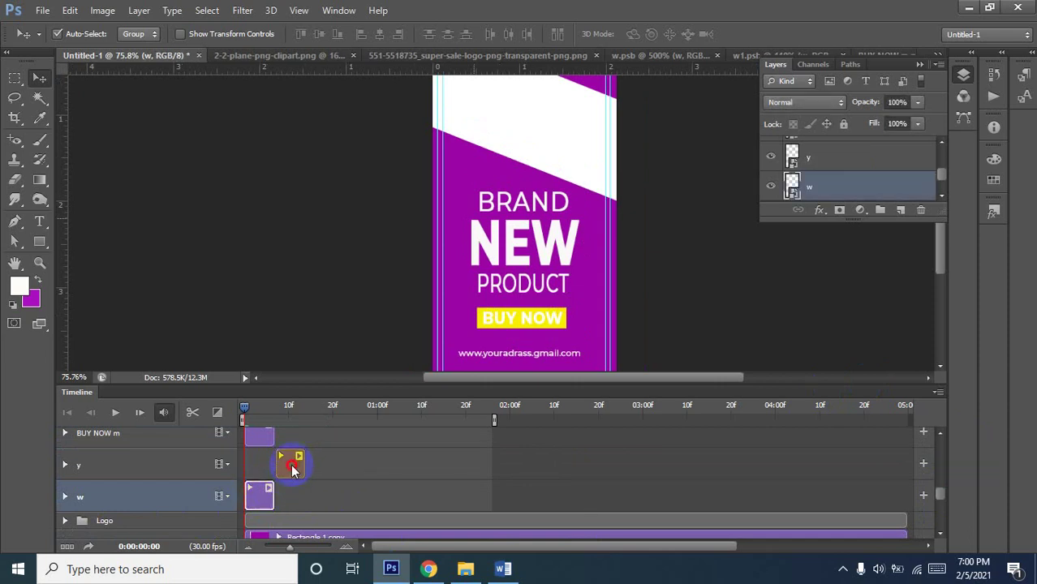
{"action": "left_click", "coordinate": [294, 469]}
{"action": "left_click_drag", "start_coordinate": [270, 465], "coordinate": [292, 465]}
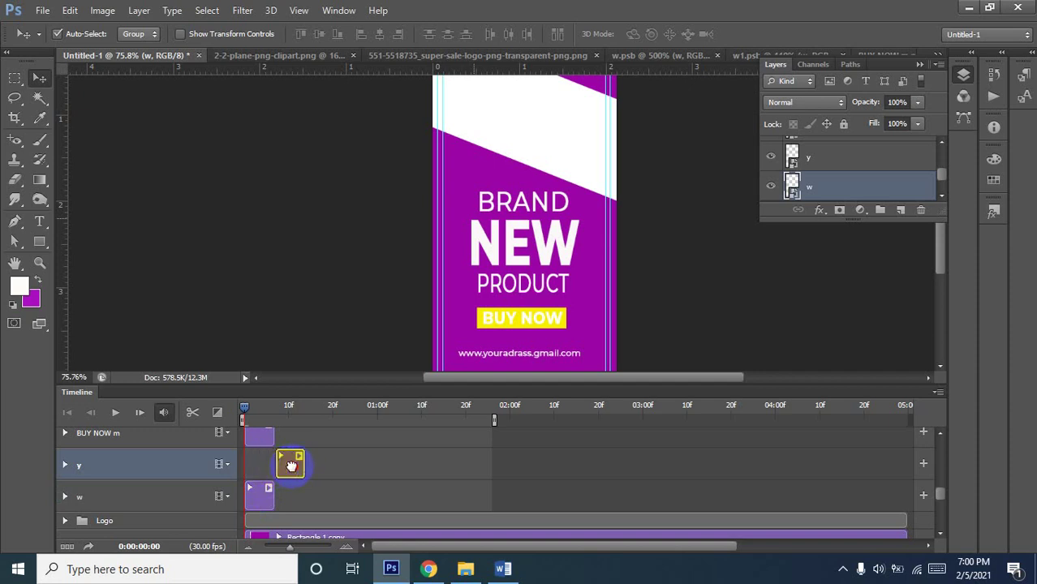
{"action": "mouse_move", "coordinate": [296, 469]}
{"action": "left_mouse_down"}
{"action": "mouse_move", "coordinate": [293, 459]}
{"action": "mouse_move", "coordinate": [325, 459]}
{"action": "mouse_move", "coordinate": [316, 460]}
{"action": "left_mouse_up"}
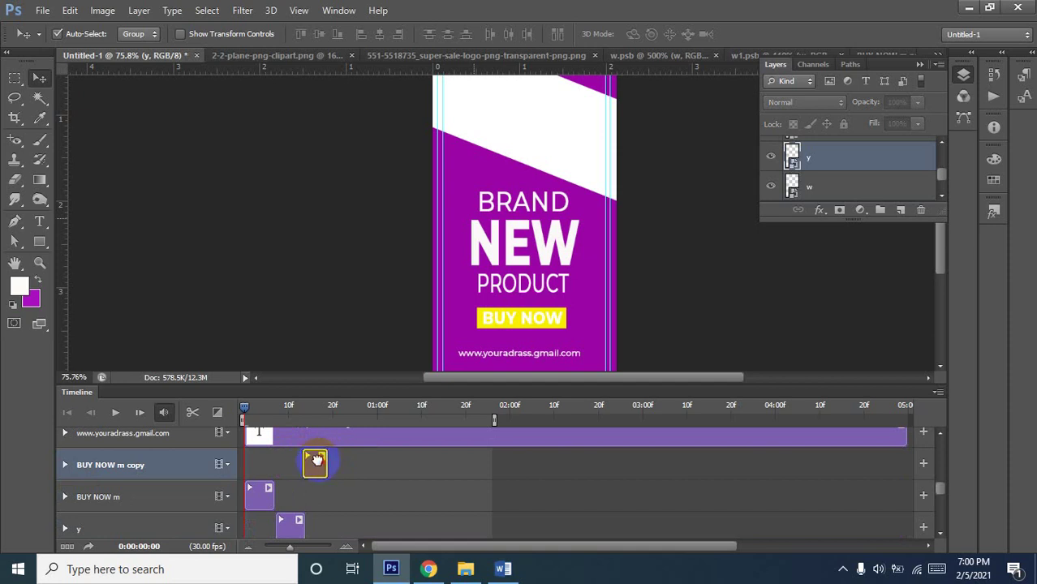
Play the banner animation briefly, then scrub back to the SUPER SALE frame and frame 7
{"action": "left_click", "coordinate": [115, 414]}
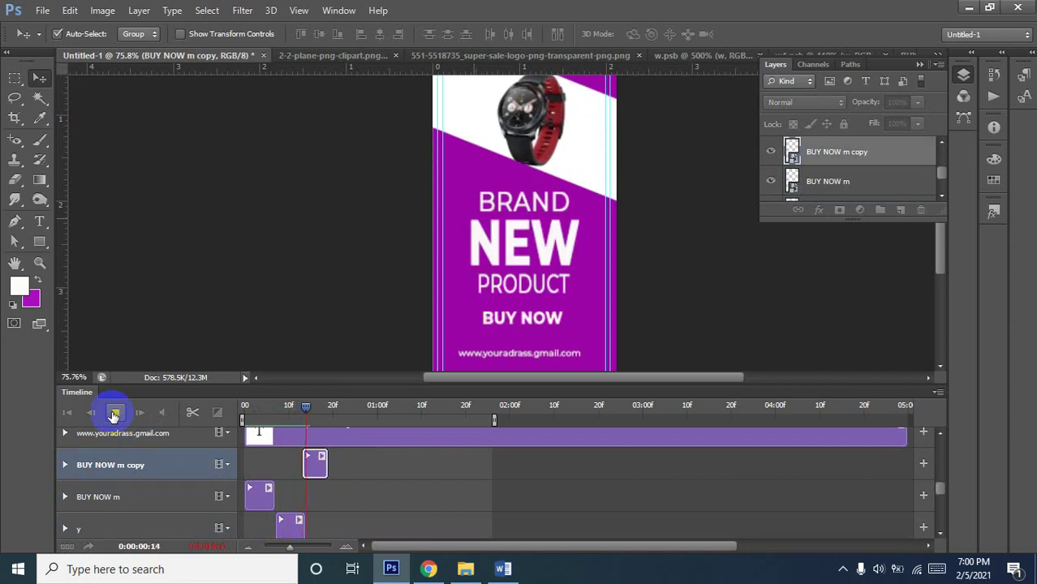
{"action": "left_click", "coordinate": [115, 414]}
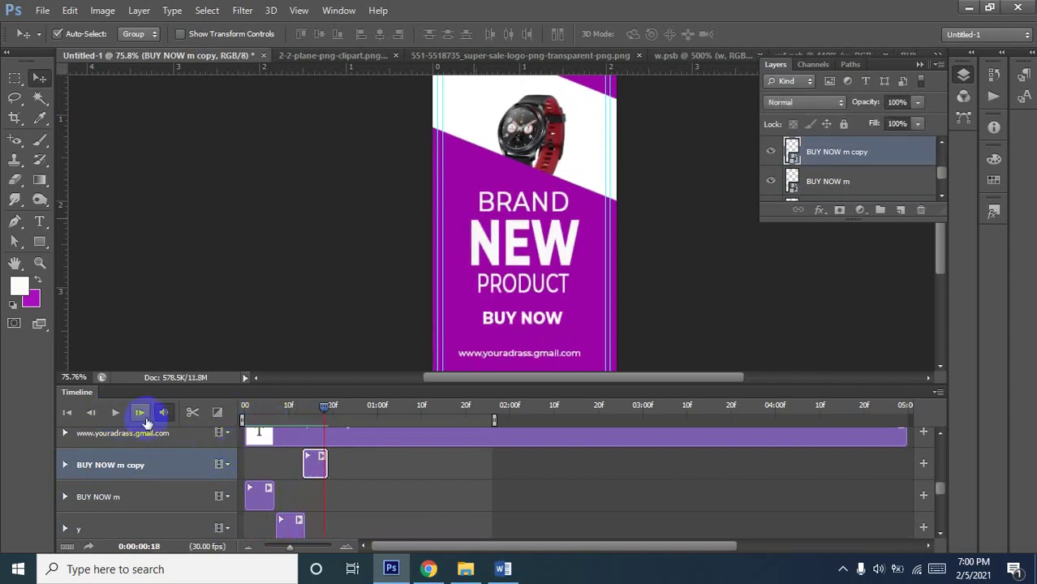
{"action": "mouse_move", "coordinate": [324, 405]}
{"action": "left_mouse_down"}
{"action": "mouse_move", "coordinate": [228, 422]}
{"action": "mouse_move", "coordinate": [267, 411]}
{"action": "left_mouse_up"}
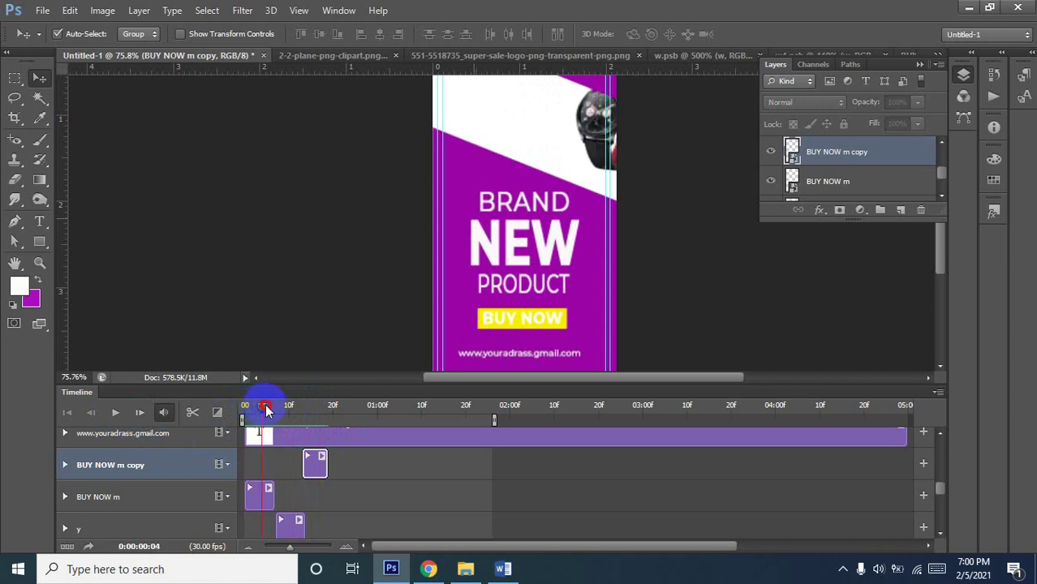
{"action": "mouse_move", "coordinate": [270, 410]}
{"action": "left_mouse_down"}
{"action": "mouse_move", "coordinate": [285, 405]}
{"action": "mouse_move", "coordinate": [275, 406]}
{"action": "left_mouse_up"}
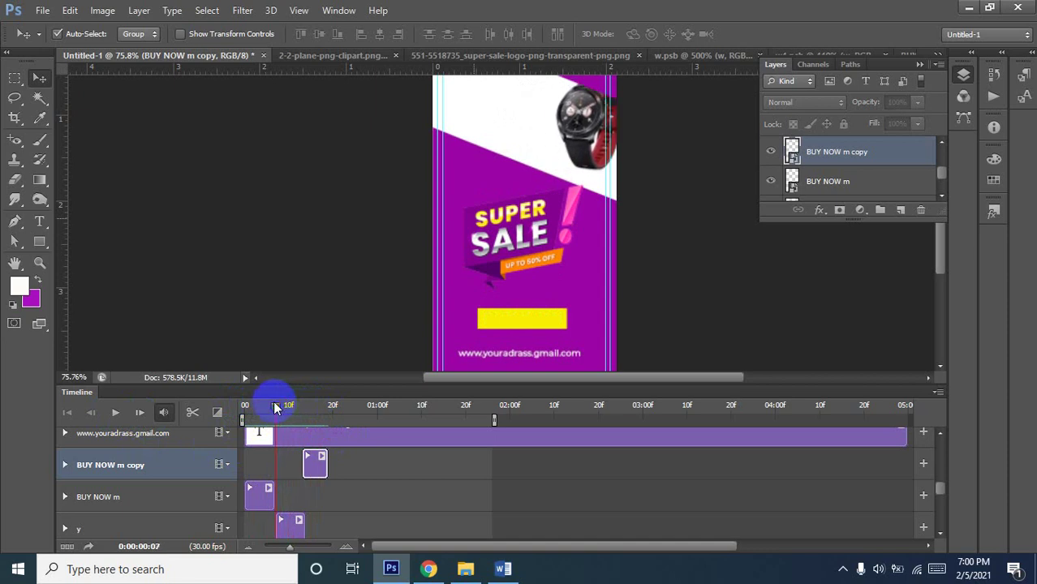
Drag the BUY NOW m copy clip back so it starts right after BUY NOW m
{"action": "scroll", "coordinate": [274, 466], "scroll_direction": "down", "scroll_amount": 1}
{"action": "scroll", "coordinate": [284, 463], "scroll_direction": "up", "scroll_amount": 1}
{"action": "scroll", "coordinate": [296, 461], "scroll_direction": "down", "scroll_amount": 2}
{"action": "scroll", "coordinate": [296, 461], "scroll_direction": "up", "scroll_amount": 1}
{"action": "scroll", "coordinate": [301, 458], "scroll_direction": "up", "scroll_amount": 1}
{"action": "left_click_drag", "start_coordinate": [309, 460], "coordinate": [293, 463]}
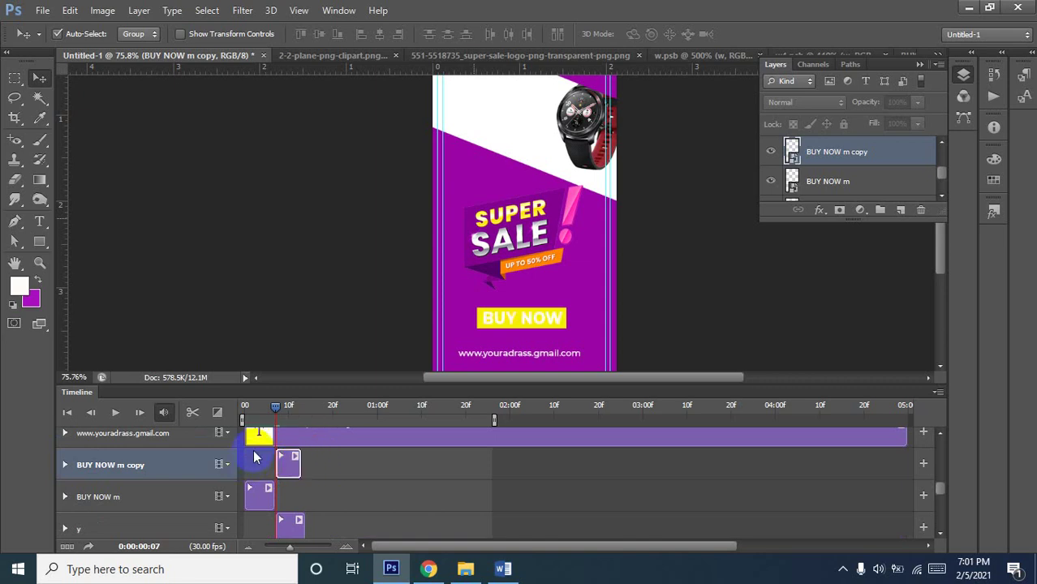
Rewind to the start and preview the banner animation again, stopping at frame 13
{"action": "left_click_drag", "start_coordinate": [276, 407], "coordinate": [243, 410]}
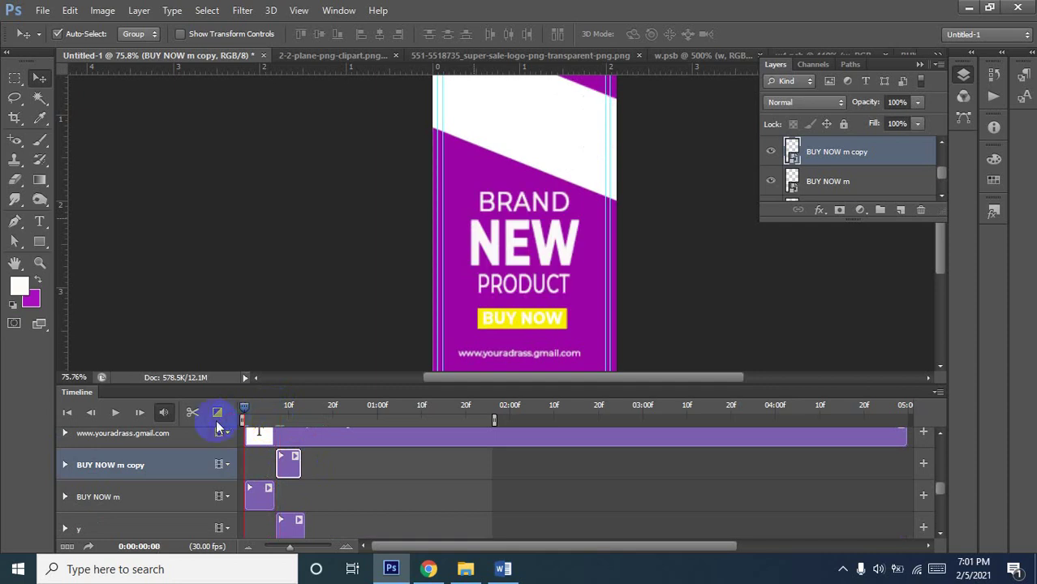
{"action": "left_click", "coordinate": [116, 413]}
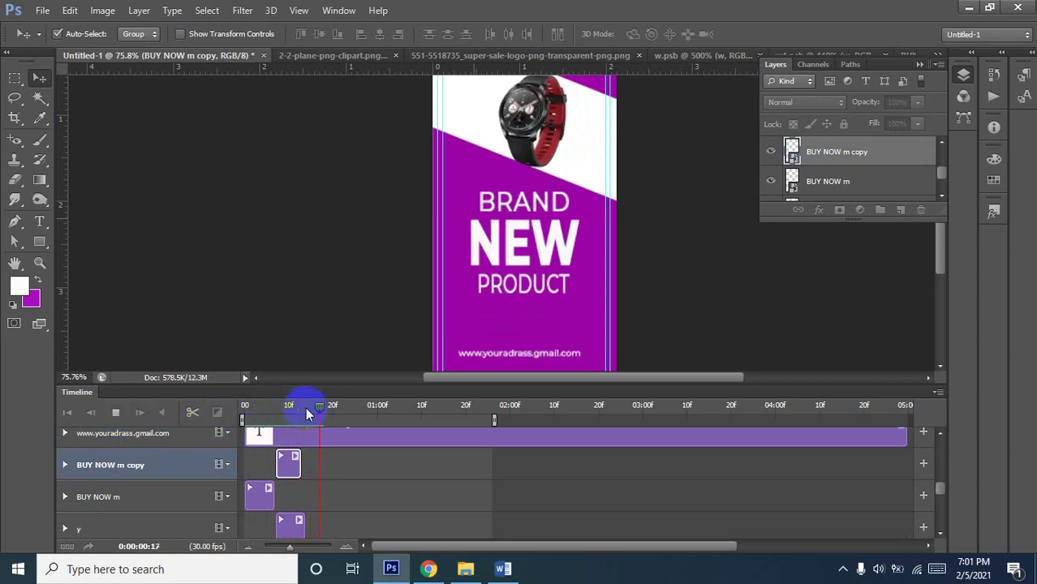
{"action": "left_click", "coordinate": [119, 413]}
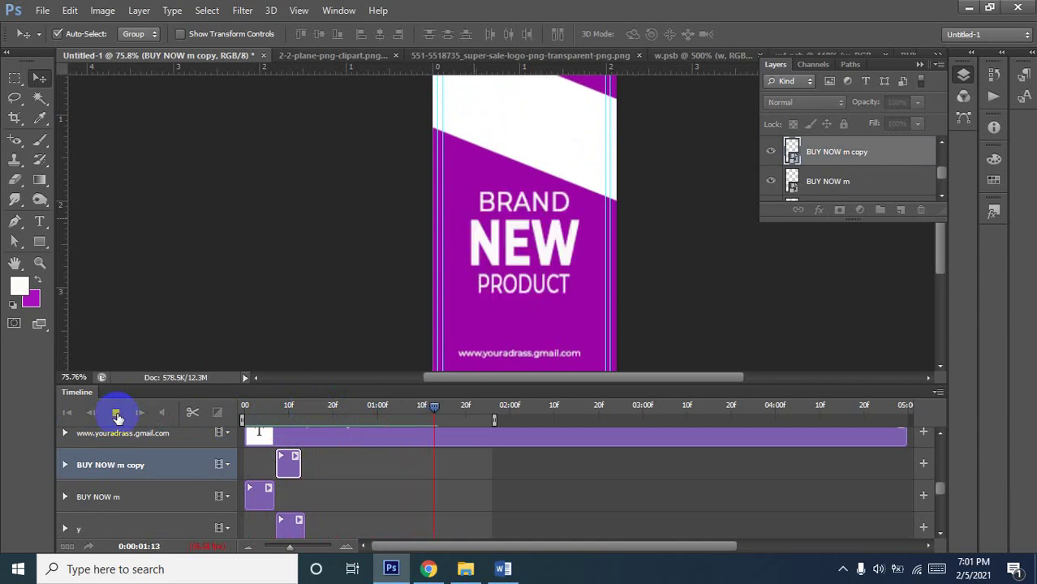
{"action": "left_click", "coordinate": [117, 415]}
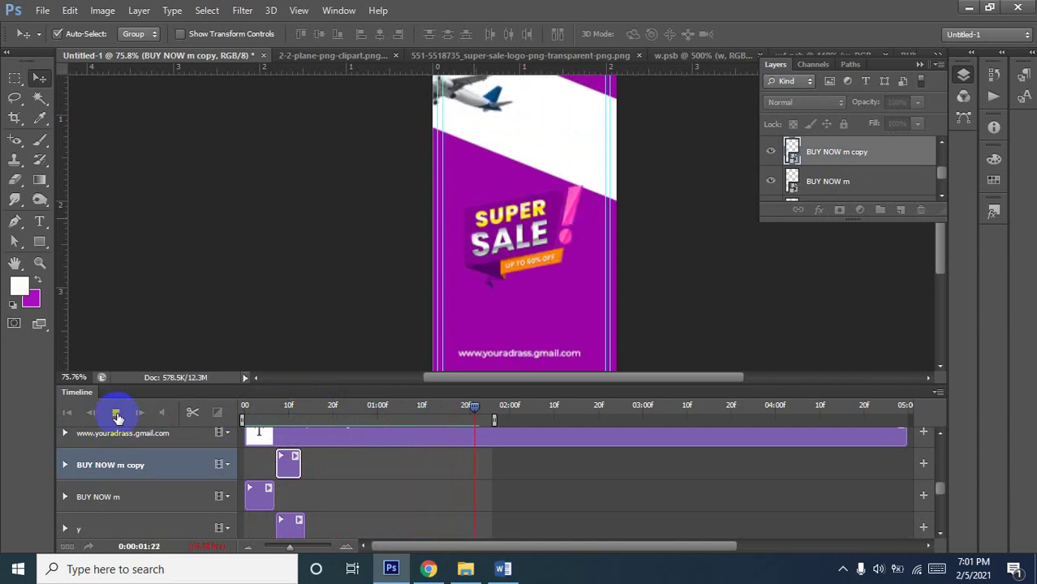
{"action": "left_click", "coordinate": [398, 455]}
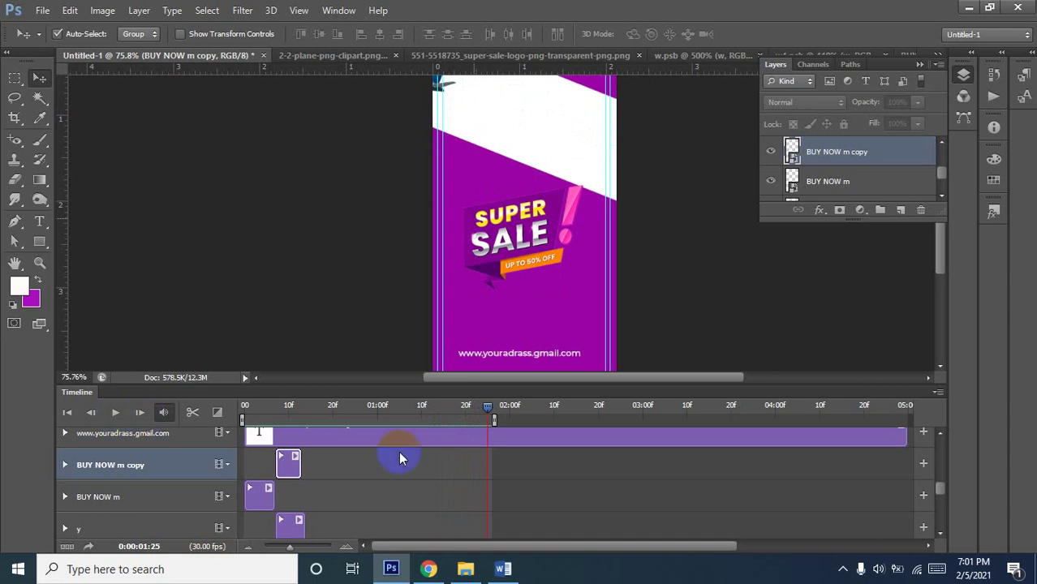
{"action": "left_click_drag", "start_coordinate": [487, 411], "coordinate": [233, 442]}
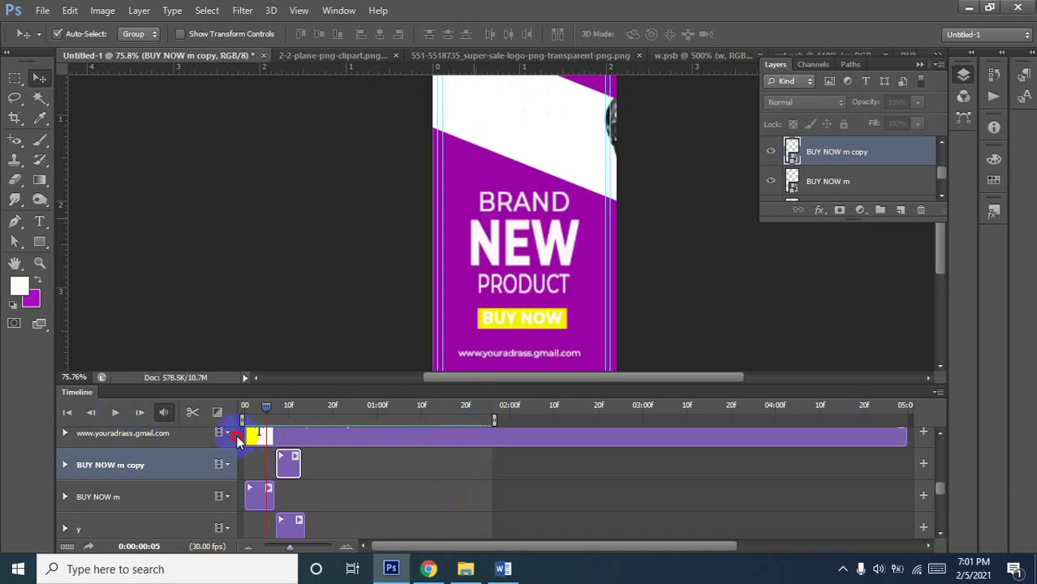
{"action": "left_click", "coordinate": [116, 414]}
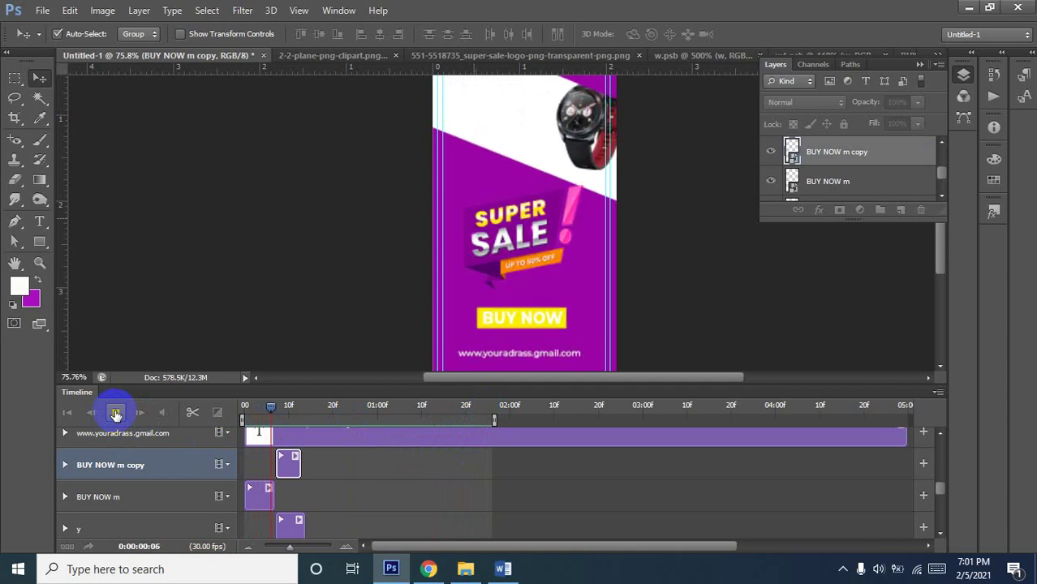
{"action": "left_click", "coordinate": [116, 414]}
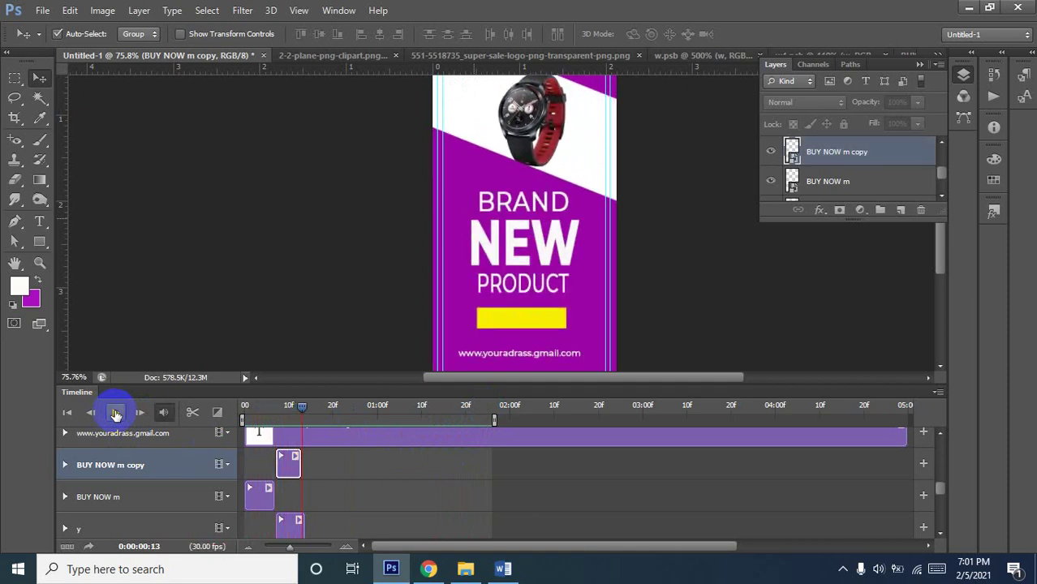
{"action": "scroll", "coordinate": [253, 507], "scroll_direction": "down", "scroll_amount": 1}
{"action": "scroll", "coordinate": [253, 507], "scroll_direction": "down", "scroll_amount": 1}
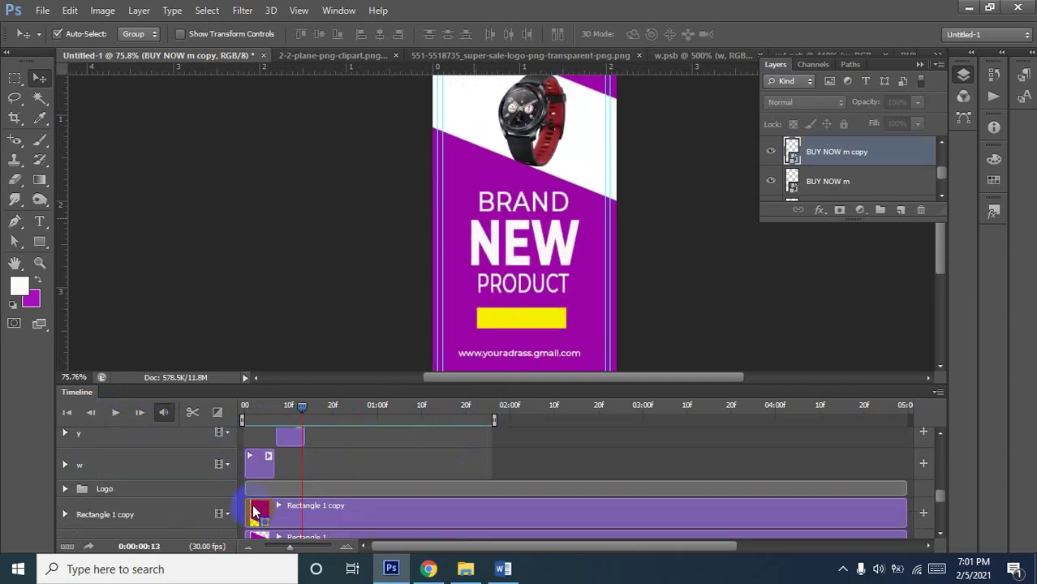
Close the plane clipart image and the super-sale logo image, discarding their unsaved changes
{"action": "left_click", "coordinate": [260, 503]}
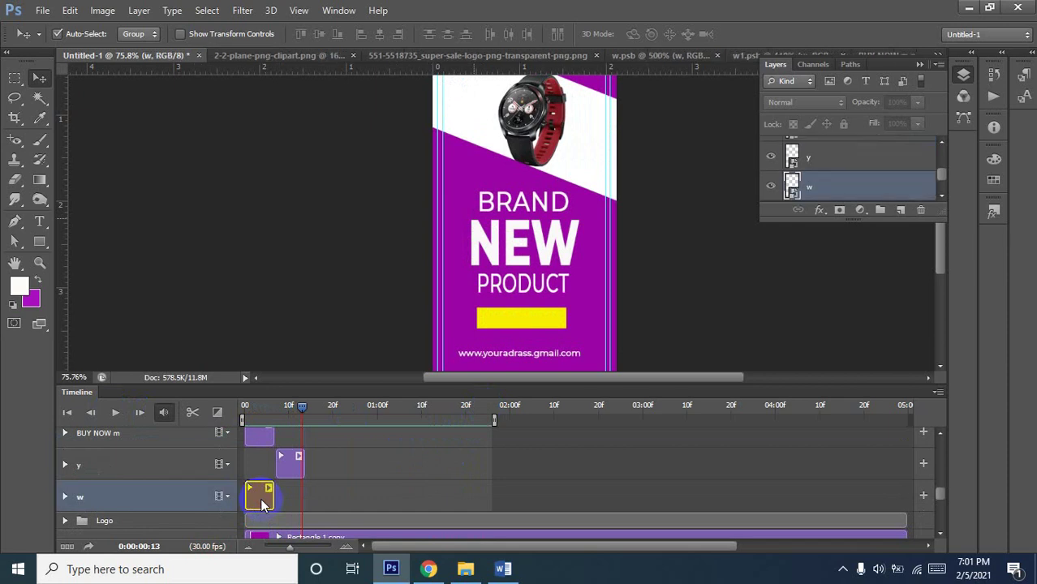
{"action": "left_click", "coordinate": [312, 54]}
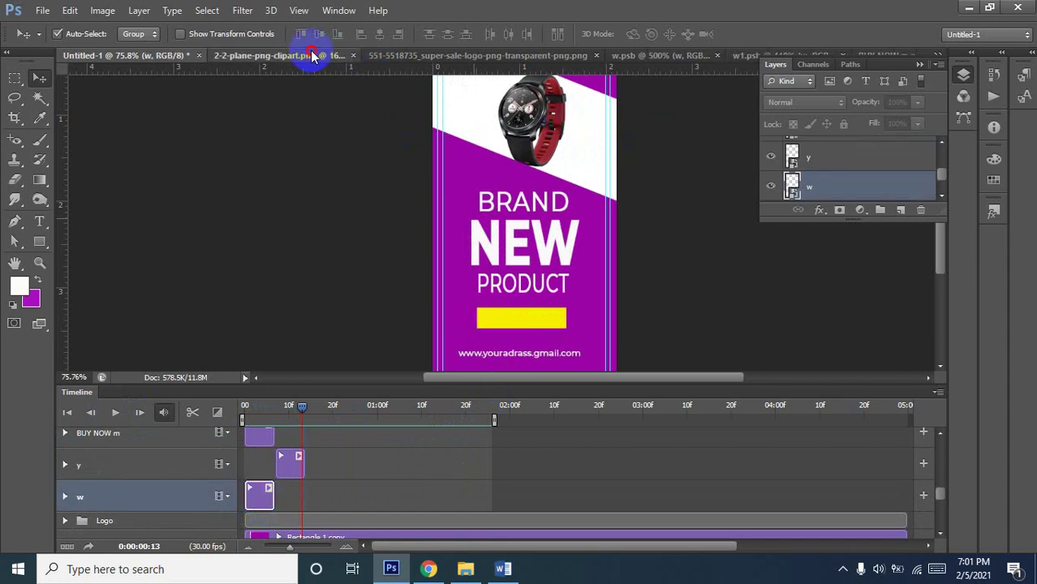
{"action": "left_click", "coordinate": [310, 54]}
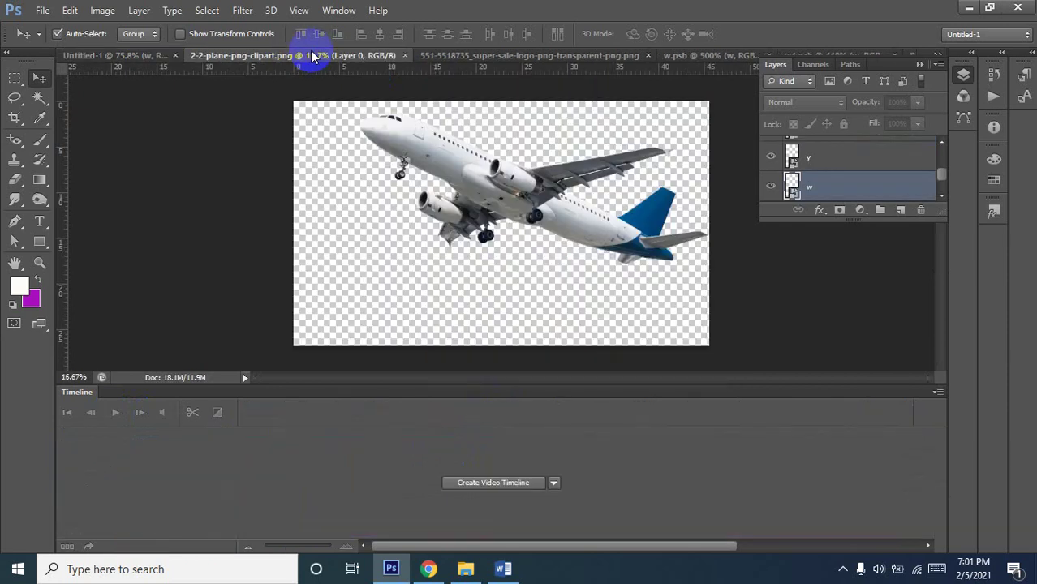
{"action": "left_click", "coordinate": [405, 57]}
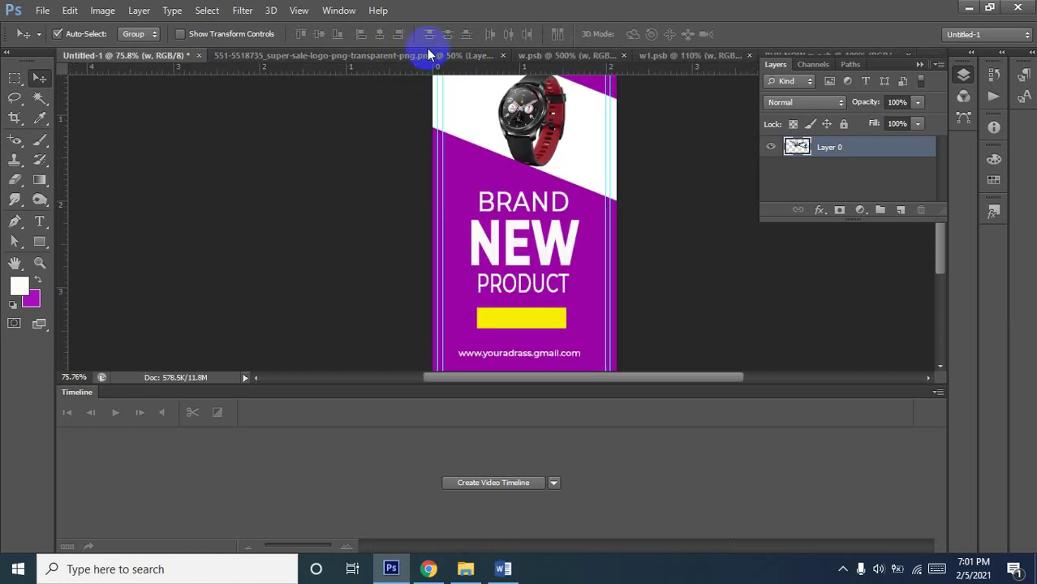
{"action": "left_click", "coordinate": [504, 58]}
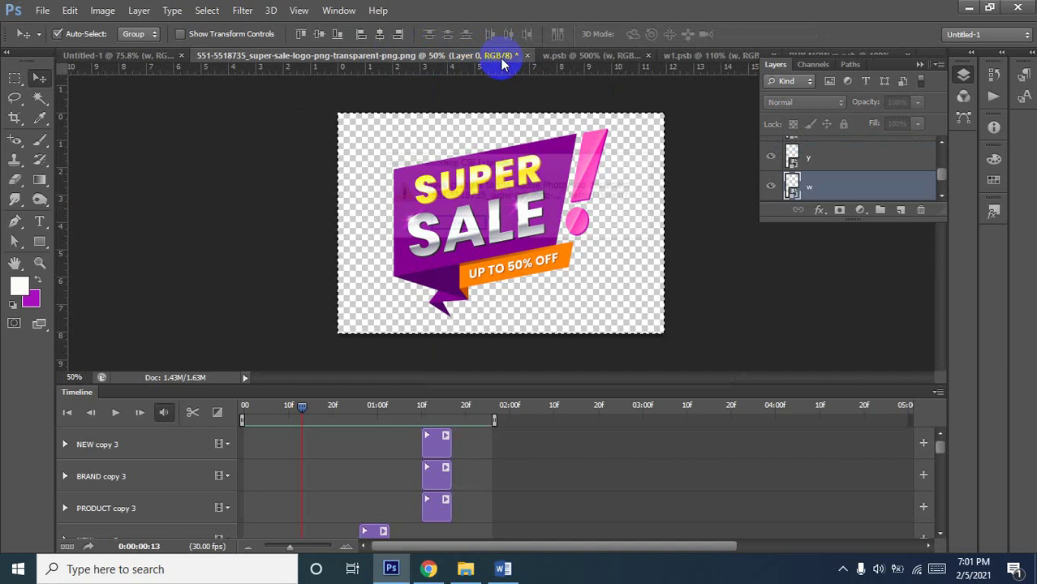
{"action": "left_click", "coordinate": [528, 55]}
{"action": "left_click", "coordinate": [522, 225]}
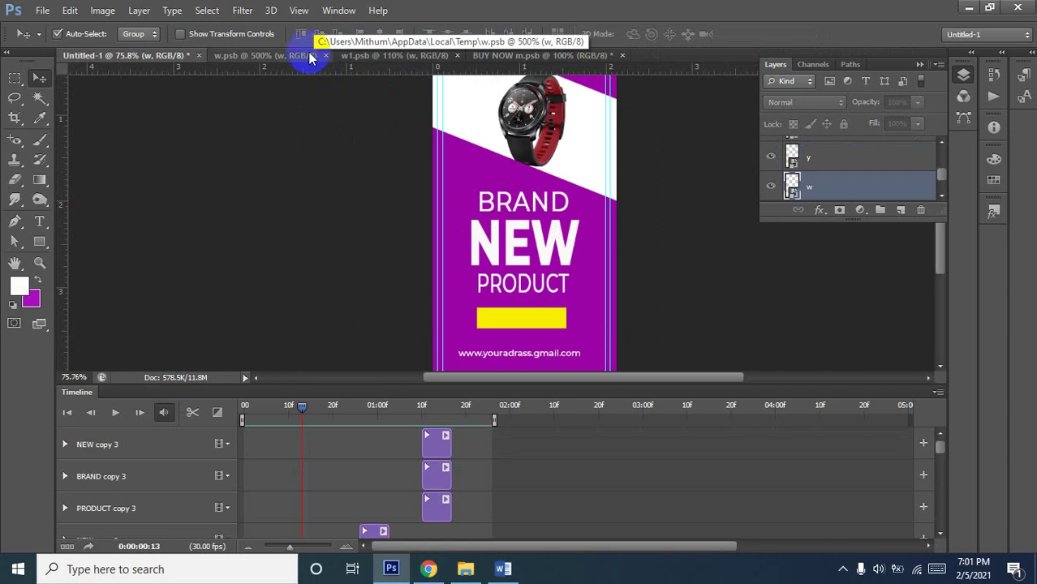
Close the w.psb and w1.psb tabs, then close BUY NOW m.psb choosing No to saving
{"action": "left_click", "coordinate": [309, 56]}
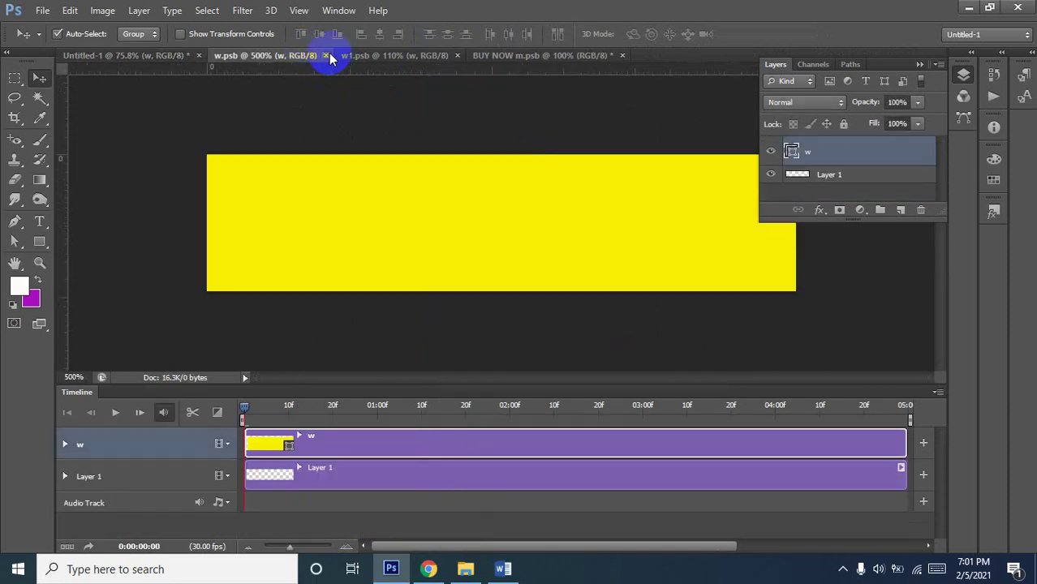
{"action": "left_click", "coordinate": [327, 56]}
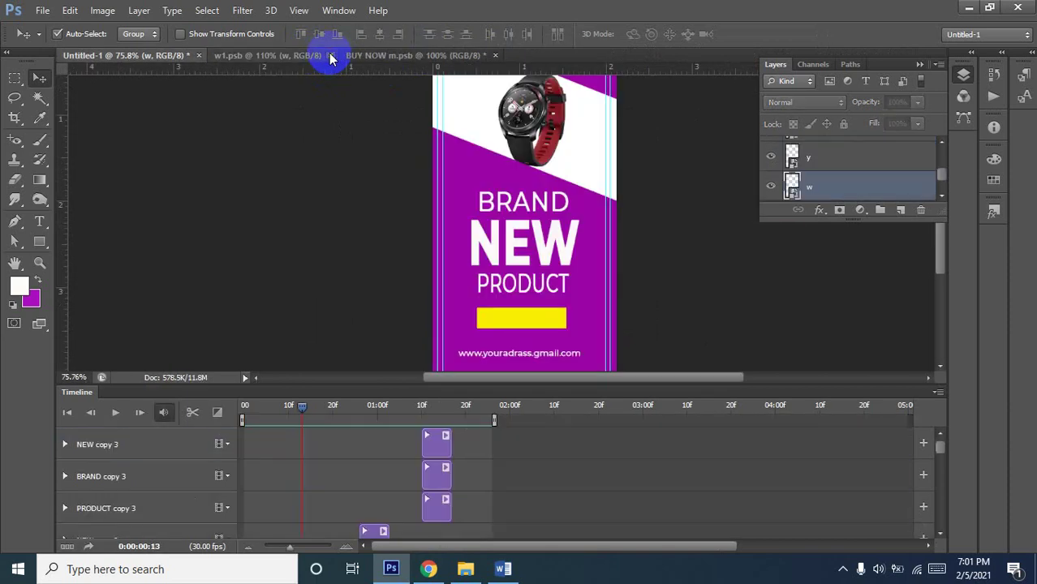
{"action": "left_click", "coordinate": [317, 61]}
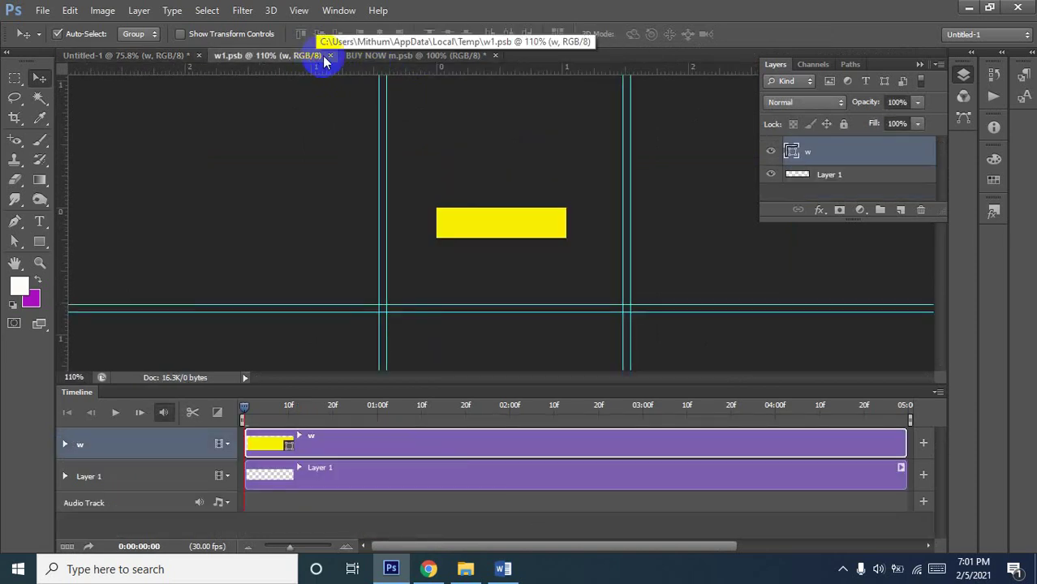
{"action": "left_click", "coordinate": [369, 59]}
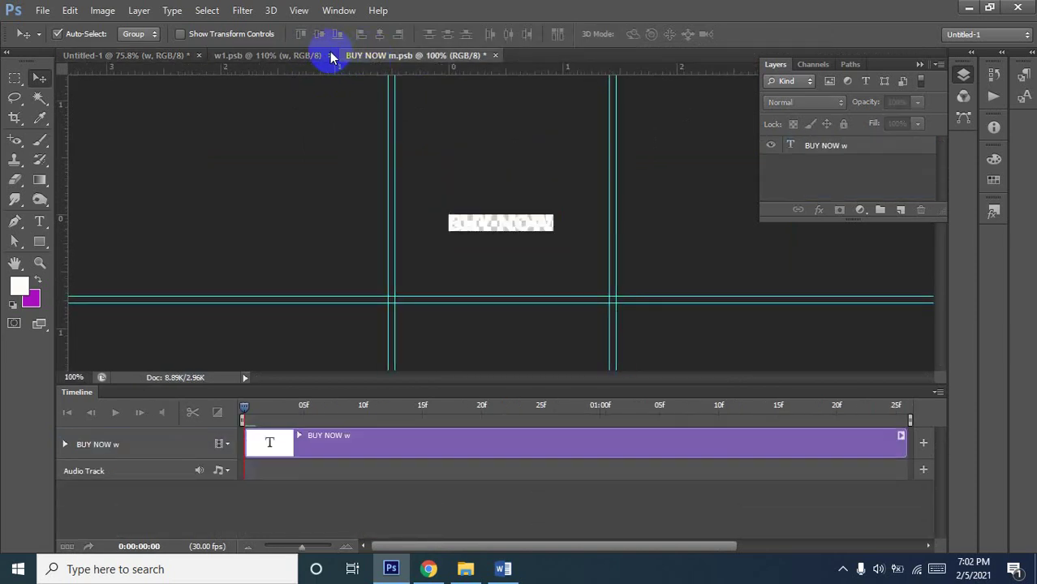
{"action": "left_click", "coordinate": [299, 58]}
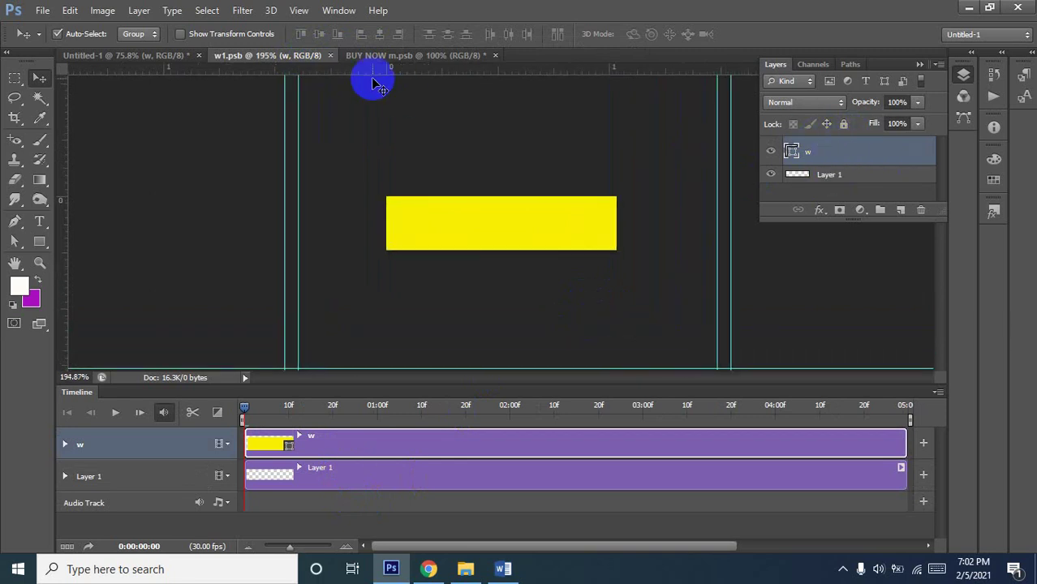
{"action": "left_click", "coordinate": [331, 55]}
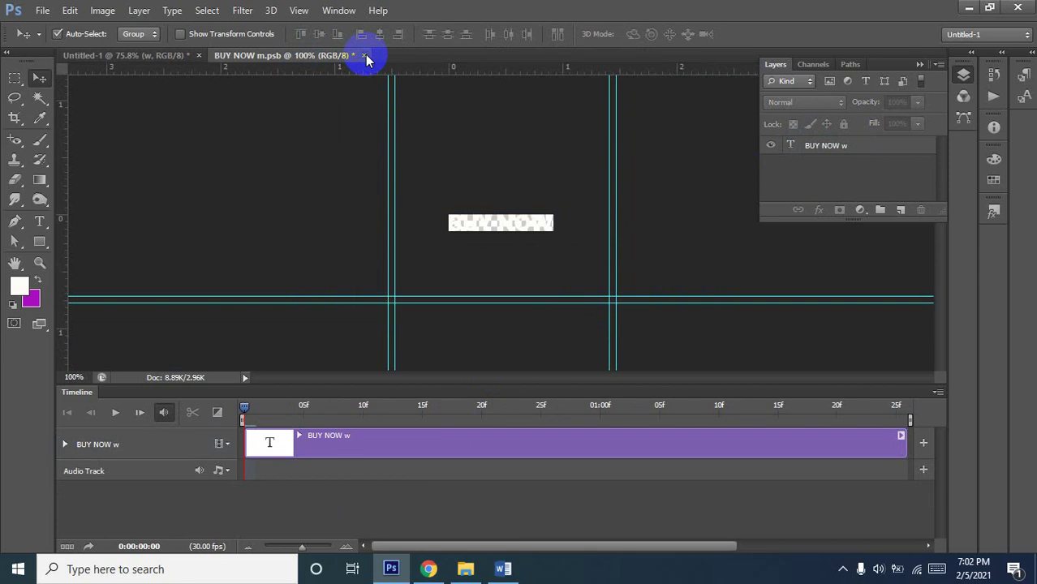
{"action": "left_click", "coordinate": [366, 56]}
{"action": "left_click", "coordinate": [520, 227]}
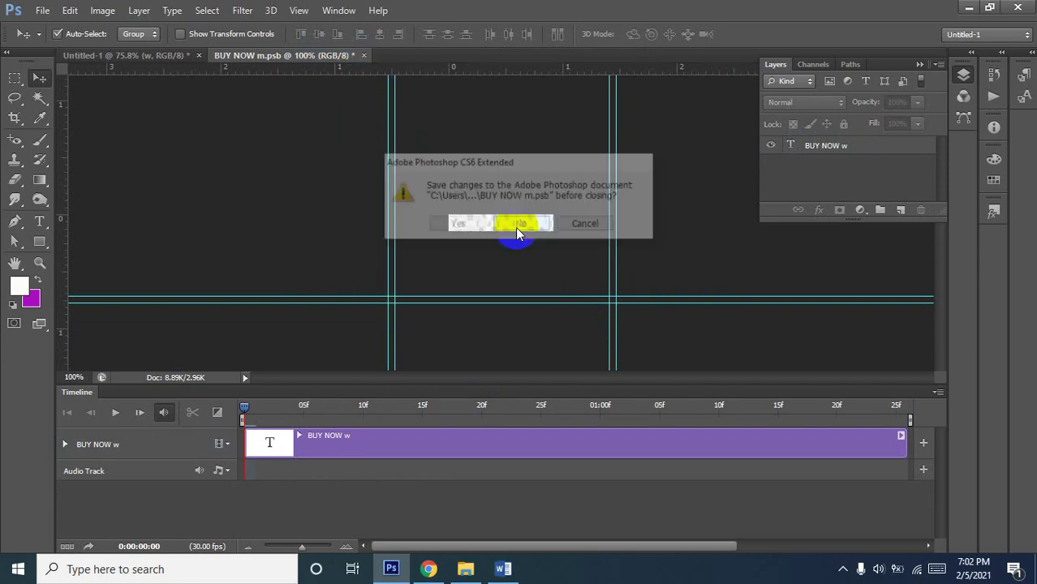
Delete the y layer by dragging it to the trash
{"action": "scroll", "coordinate": [817, 166], "scroll_direction": "up", "scroll_amount": 1}
{"action": "scroll", "coordinate": [822, 162], "scroll_direction": "down", "scroll_amount": 1}
{"action": "scroll", "coordinate": [822, 163], "scroll_direction": "up", "scroll_amount": 1}
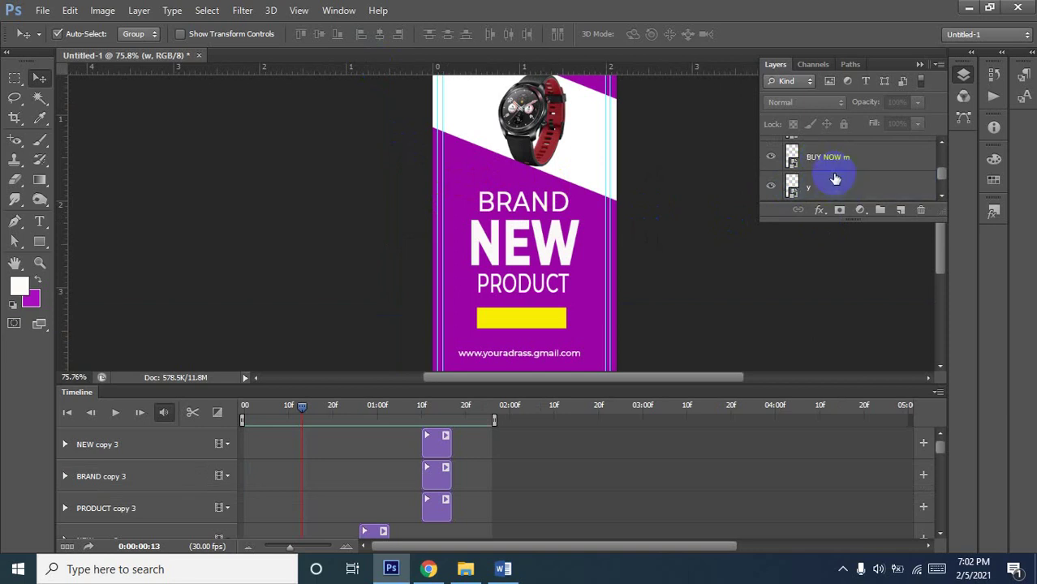
{"action": "scroll", "coordinate": [822, 161], "scroll_direction": "down", "scroll_amount": 1}
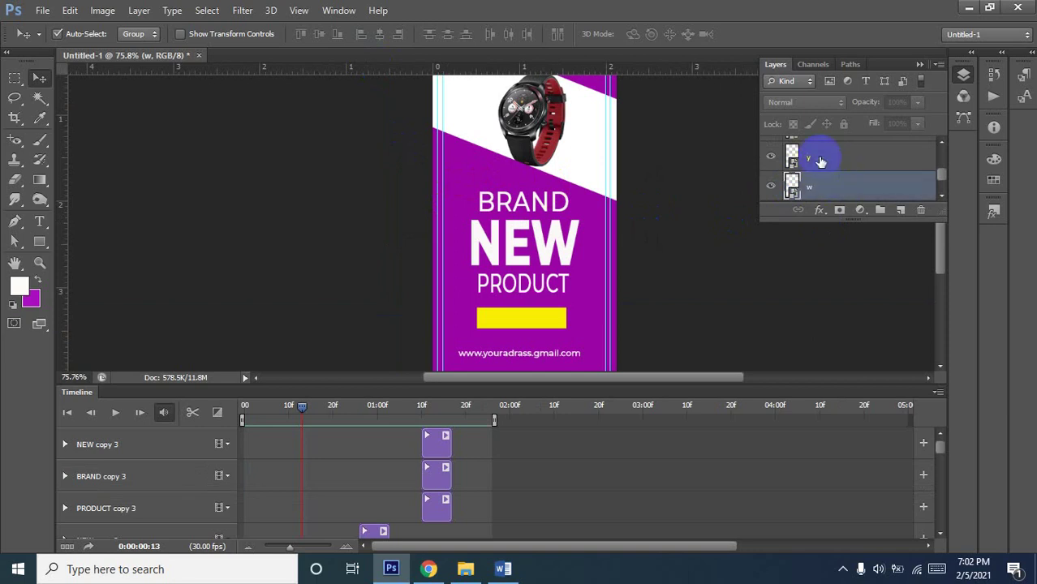
{"action": "scroll", "coordinate": [821, 162], "scroll_direction": "up", "scroll_amount": 2}
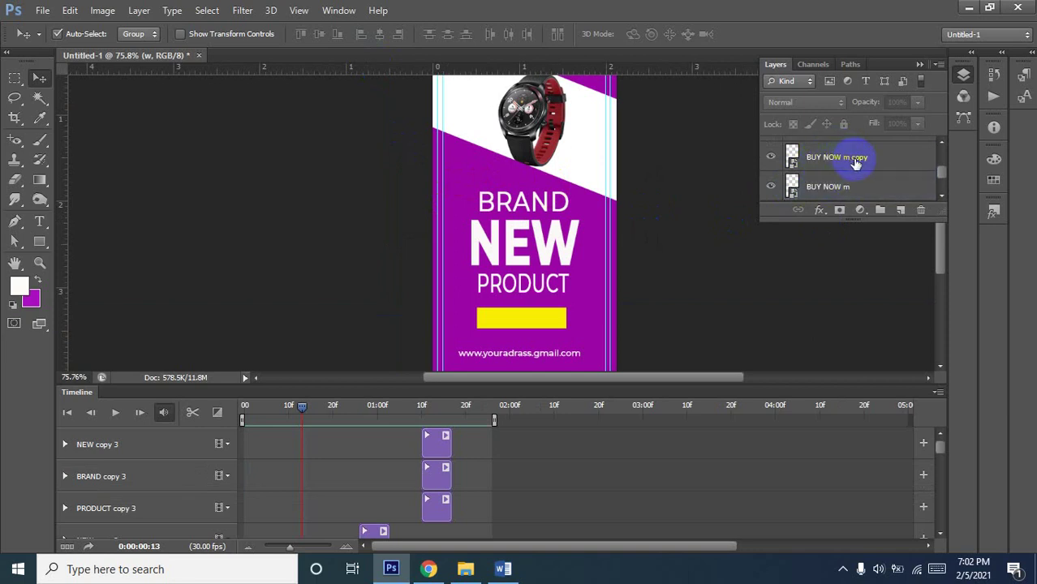
{"action": "left_click", "coordinate": [858, 163]}
{"action": "left_click", "coordinate": [857, 186]}
{"action": "scroll", "coordinate": [858, 186], "scroll_direction": "down", "scroll_amount": 1}
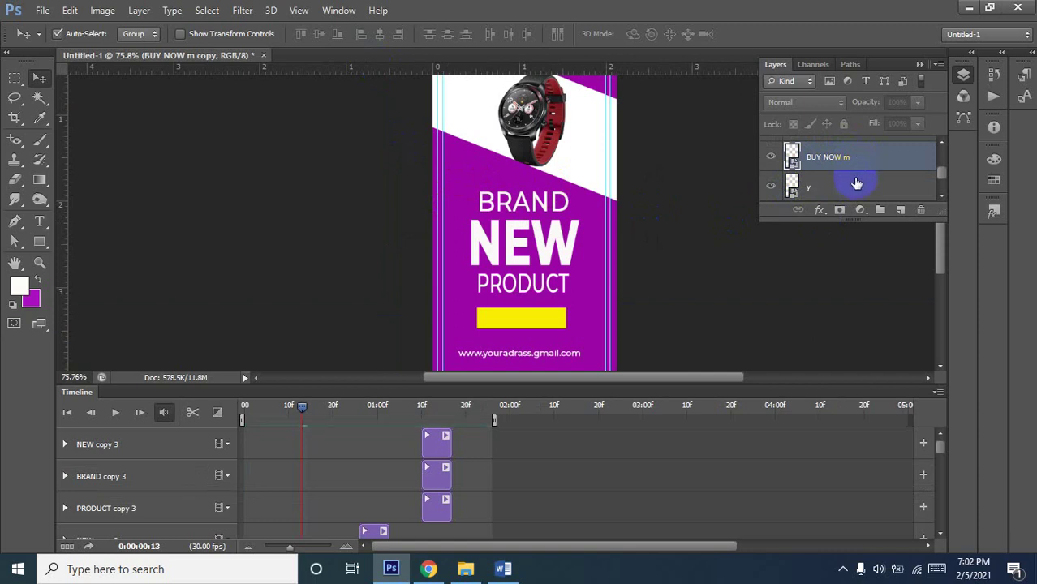
{"action": "left_click", "coordinate": [810, 190]}
{"action": "scroll", "coordinate": [817, 190], "scroll_direction": "down", "scroll_amount": 1}
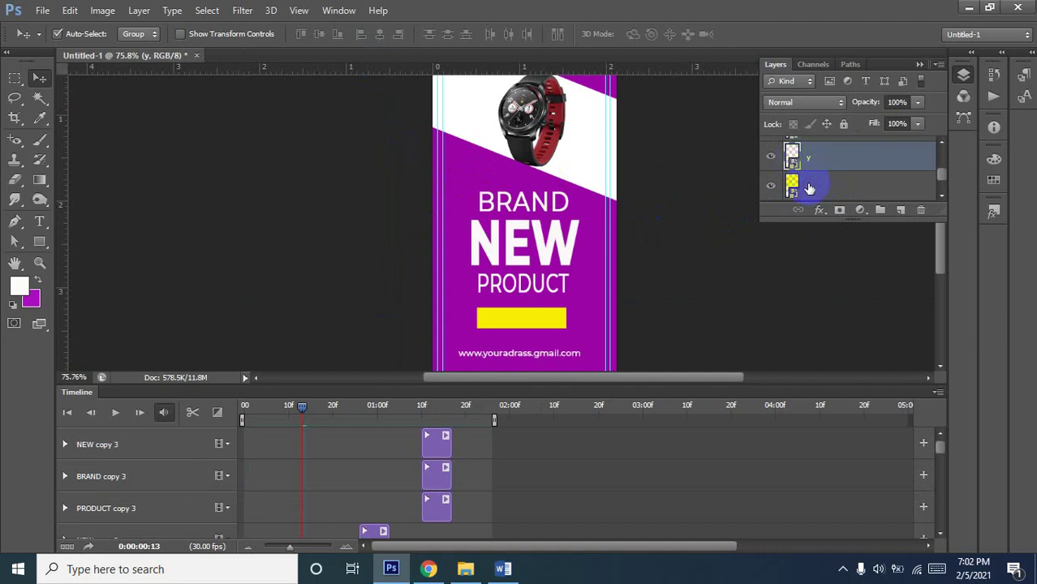
{"action": "left_click", "coordinate": [809, 188]}
{"action": "left_click", "coordinate": [816, 162]}
{"action": "left_click_drag", "start_coordinate": [816, 162], "coordinate": [816, 186]}
Rasterize the w and BUY NOW m smart-object layers into pixel layers
{"action": "right_click", "coordinate": [817, 187]}
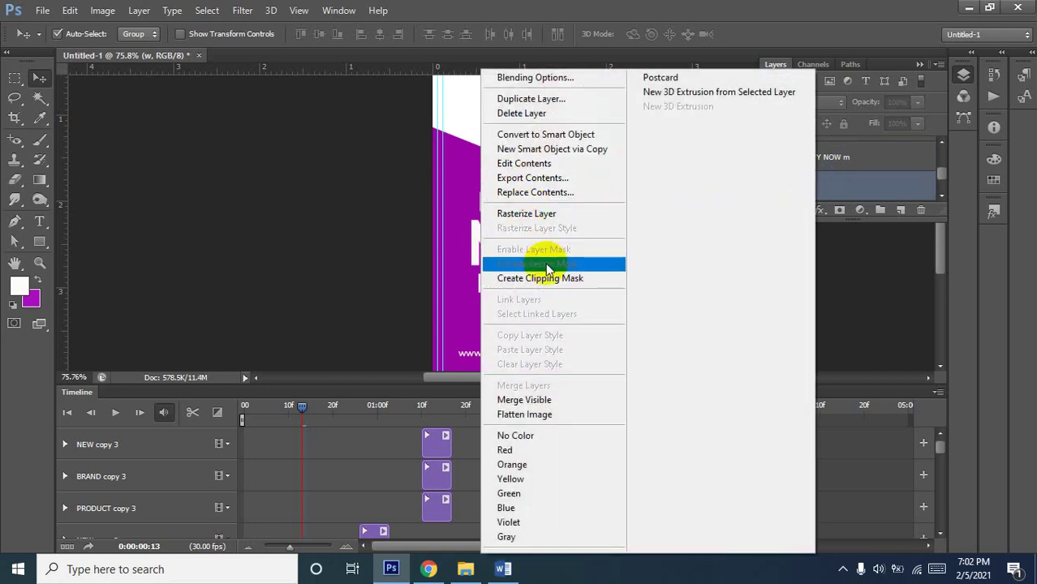
{"action": "left_click", "coordinate": [545, 215]}
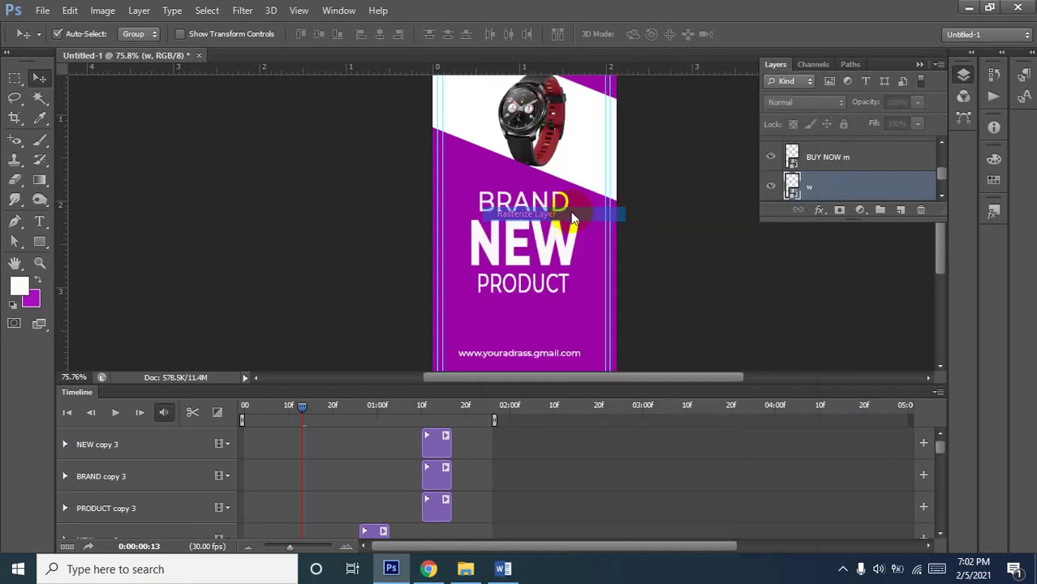
{"action": "right_click", "coordinate": [825, 157]}
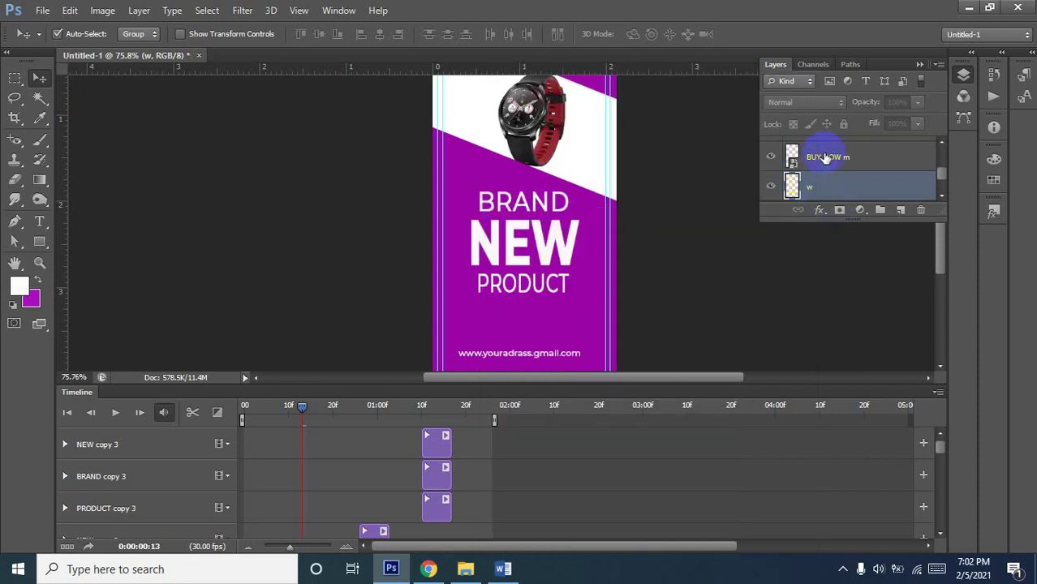
{"action": "left_click", "coordinate": [825, 157]}
{"action": "right_click", "coordinate": [825, 156]}
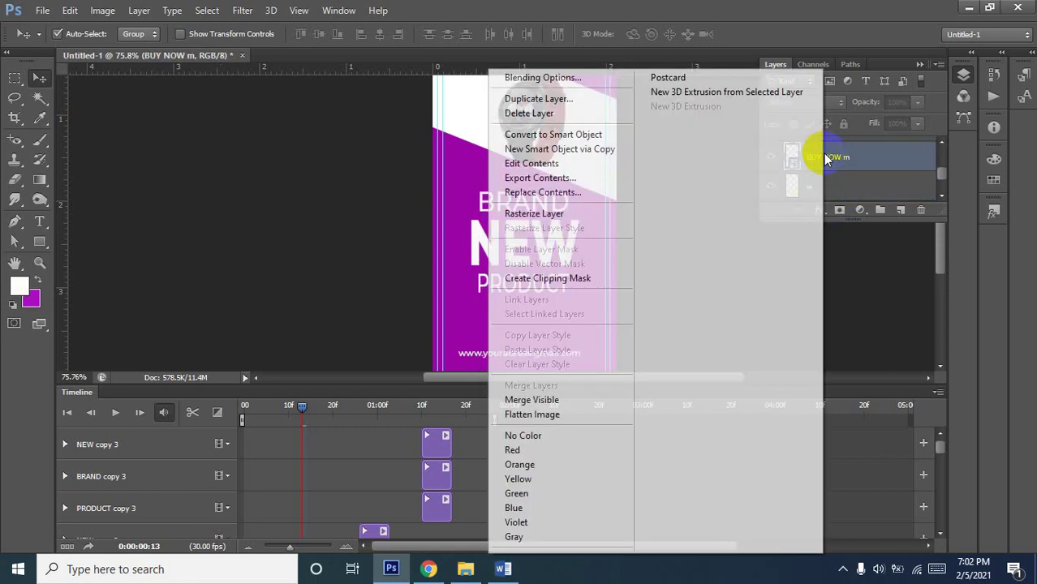
{"action": "left_click", "coordinate": [534, 216]}
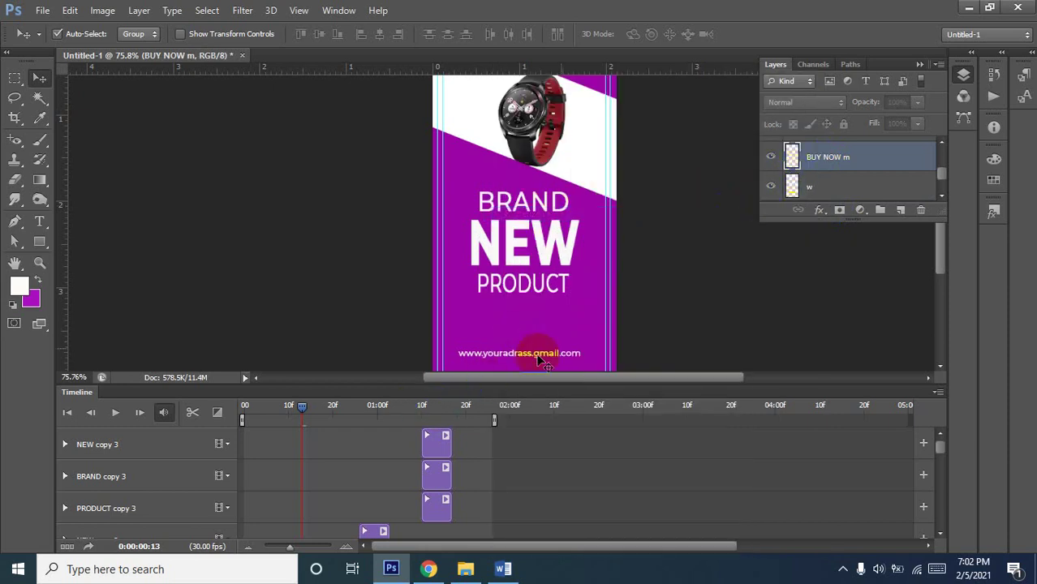
{"action": "left_click", "coordinate": [809, 189]}
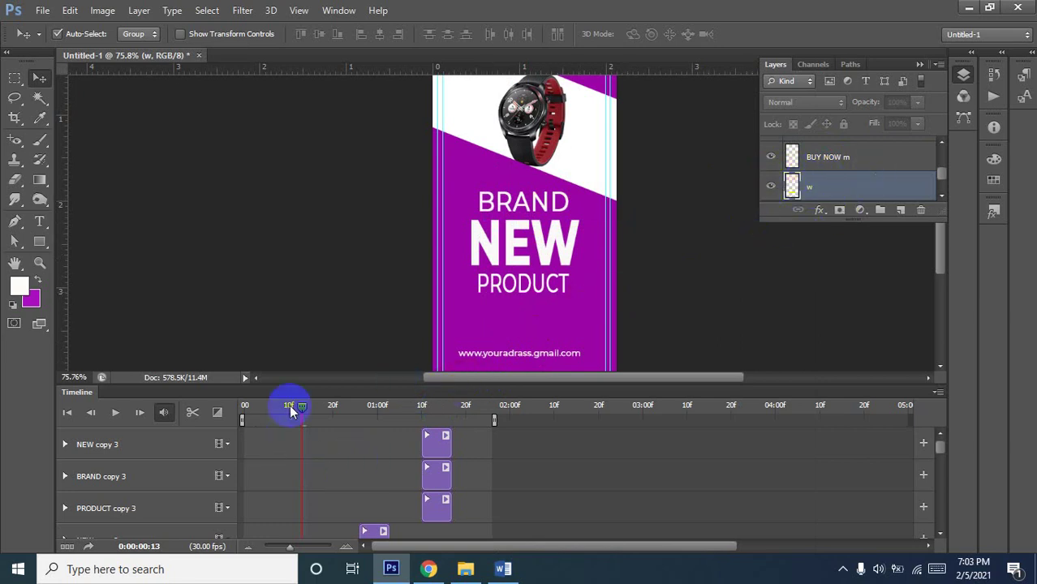
Return the playhead to the first frame and duplicate the w layer as w copy
{"action": "left_click_drag", "start_coordinate": [300, 410], "coordinate": [248, 409]}
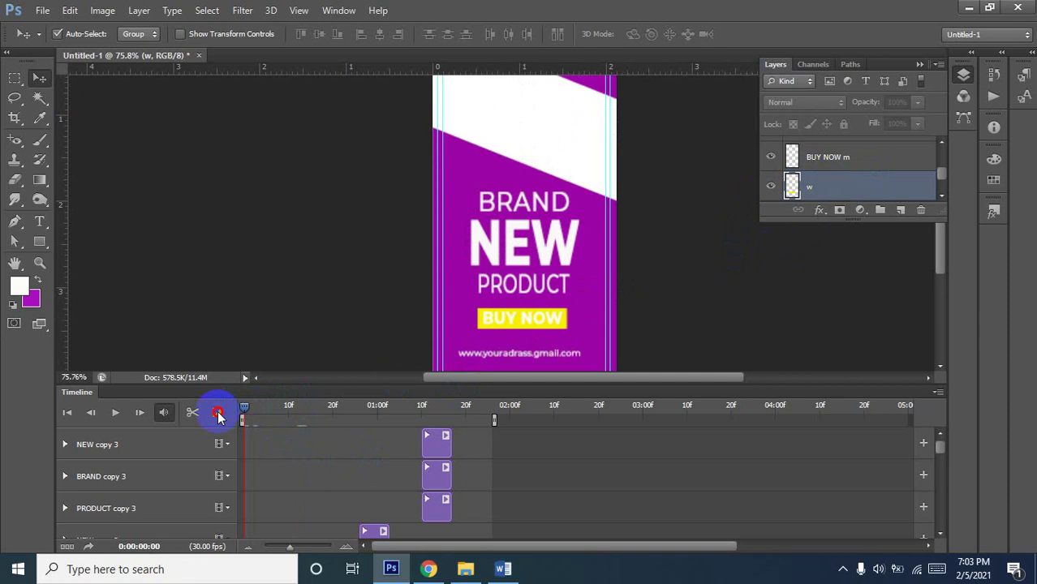
{"action": "left_click", "coordinate": [791, 187]}
{"action": "mouse_move", "coordinate": [579, 301]}
{"action": "left_mouse_down"}
{"action": "mouse_move", "coordinate": [529, 323]}
{"action": "mouse_move", "coordinate": [799, 209]}
{"action": "left_mouse_up"}
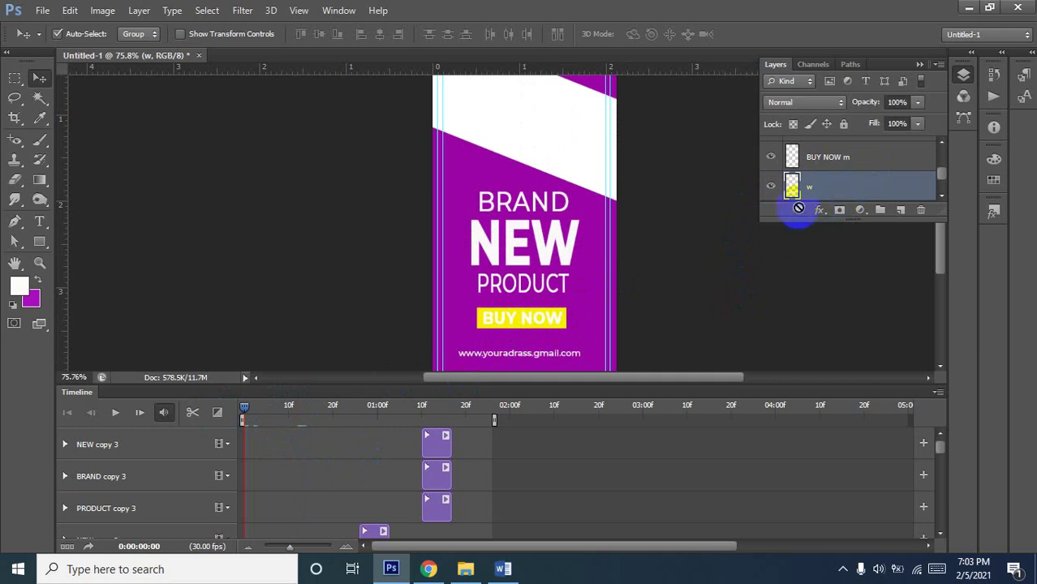
{"action": "mouse_move", "coordinate": [799, 203]}
{"action": "left_mouse_down"}
{"action": "mouse_move", "coordinate": [529, 331]}
{"action": "mouse_move", "coordinate": [592, 302]}
{"action": "left_mouse_up"}
{"action": "left_click", "coordinate": [790, 190]}
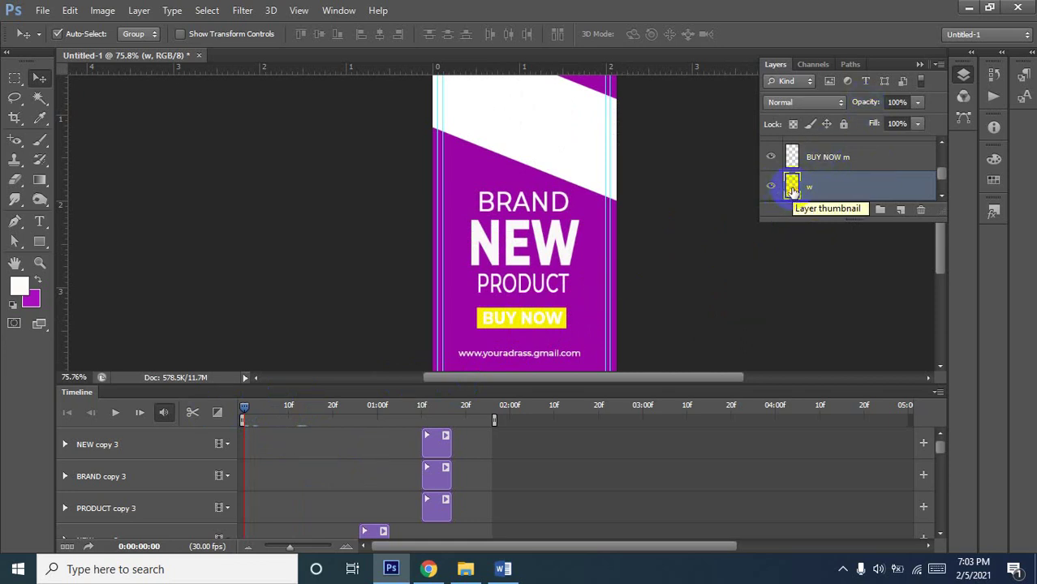
{"action": "left_click_drag", "start_coordinate": [792, 190], "coordinate": [793, 191]}
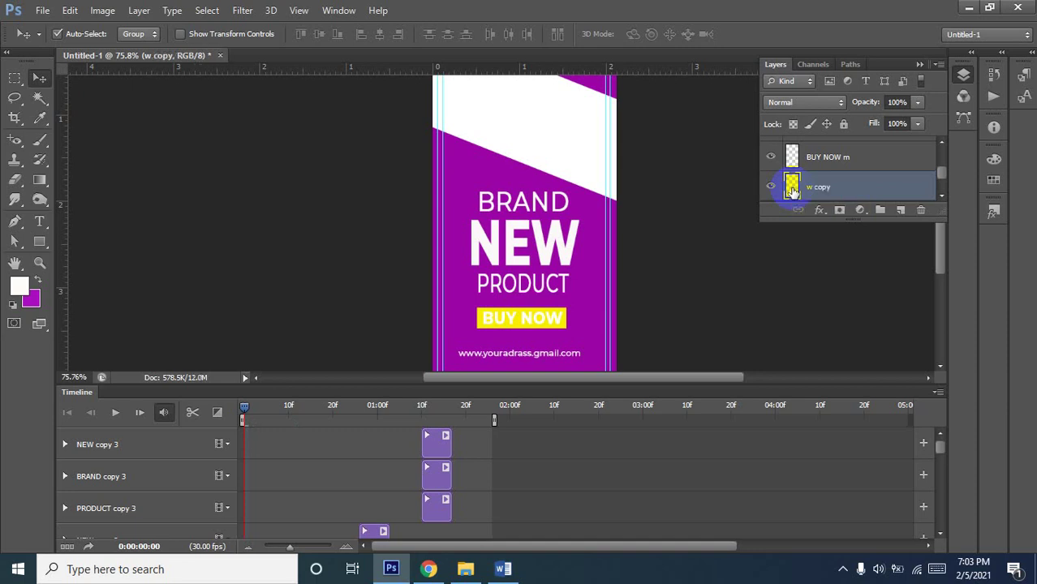
Apply then release a clipping mask on w copy, and convert it into a smart object
{"action": "right_click", "coordinate": [793, 190]}
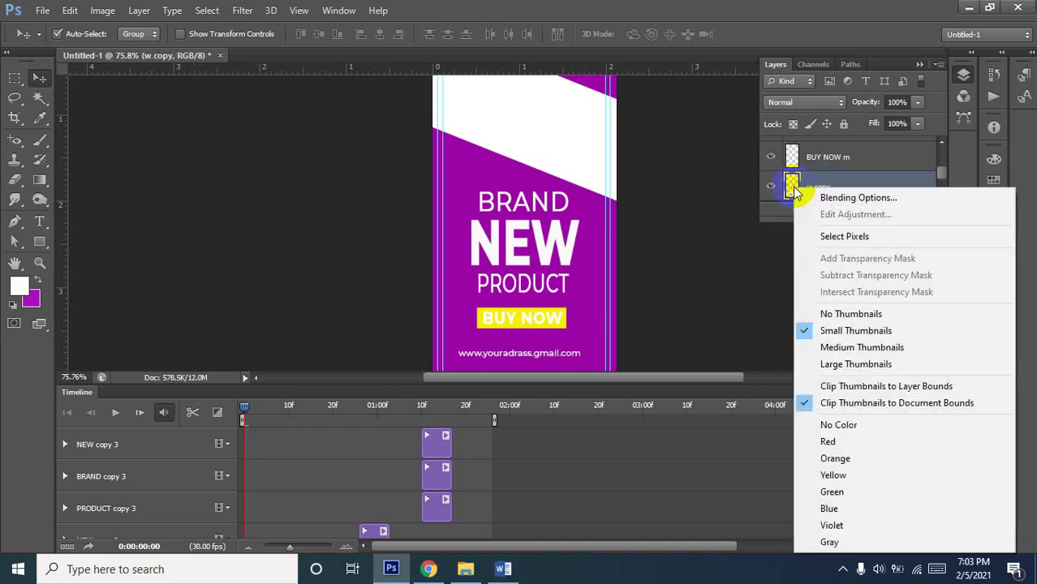
{"action": "left_click", "coordinate": [842, 185]}
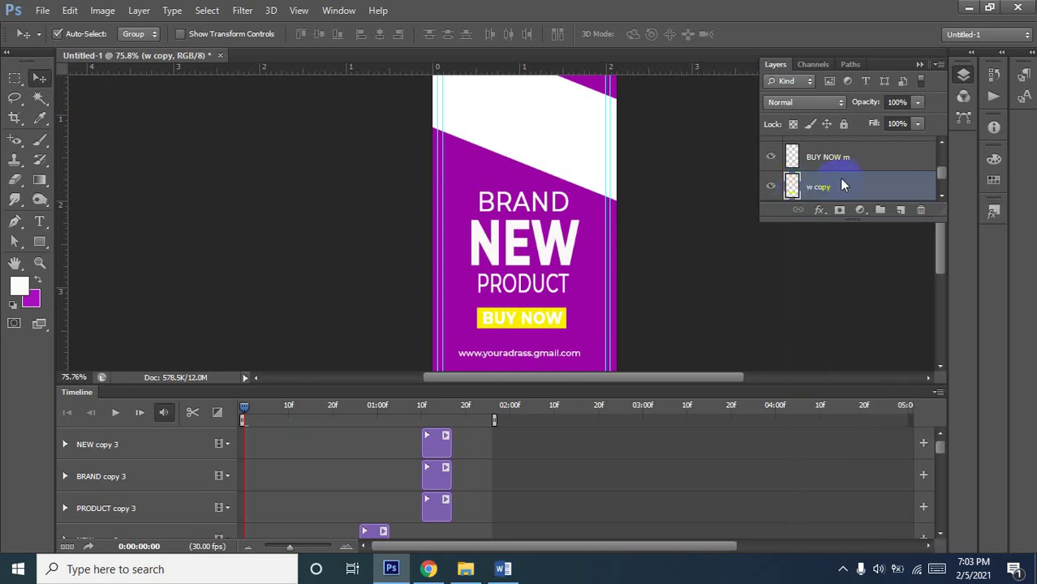
{"action": "right_click", "coordinate": [841, 185]}
{"action": "left_click", "coordinate": [862, 201]}
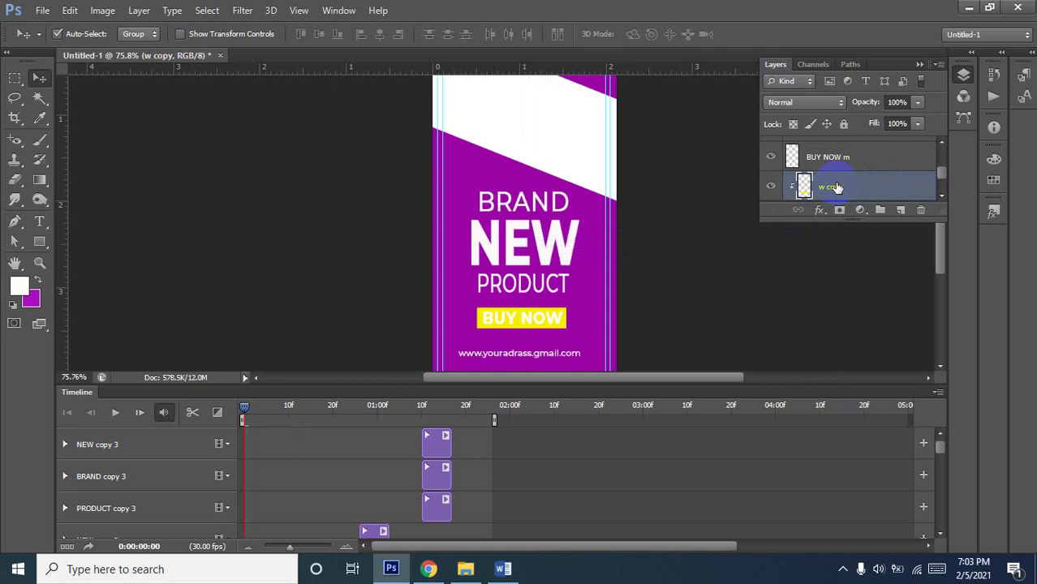
{"action": "key", "text": "ctrl+alt+g"}
{"action": "right_click", "coordinate": [841, 186]}
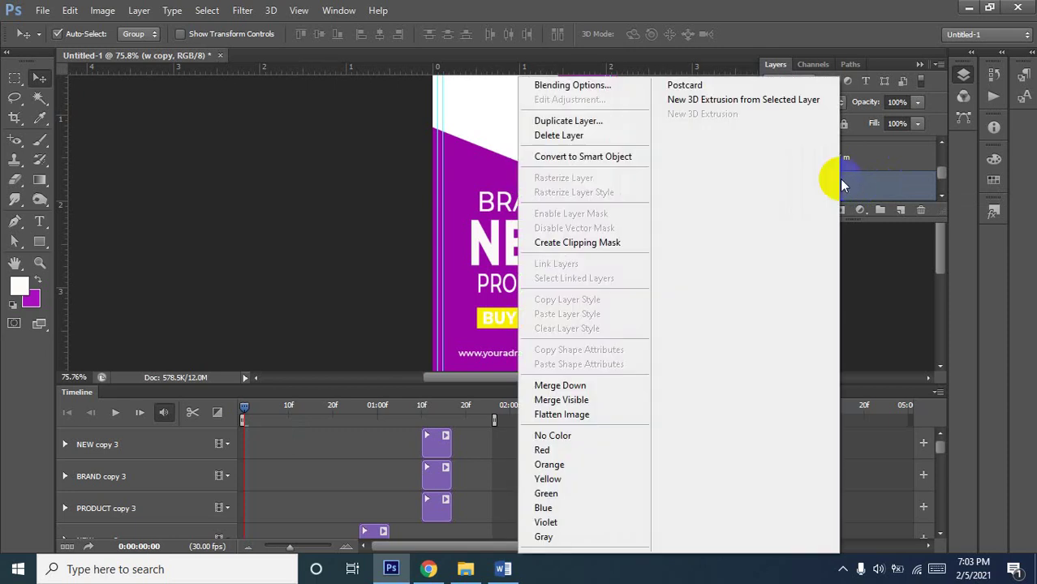
{"action": "left_click", "coordinate": [611, 158]}
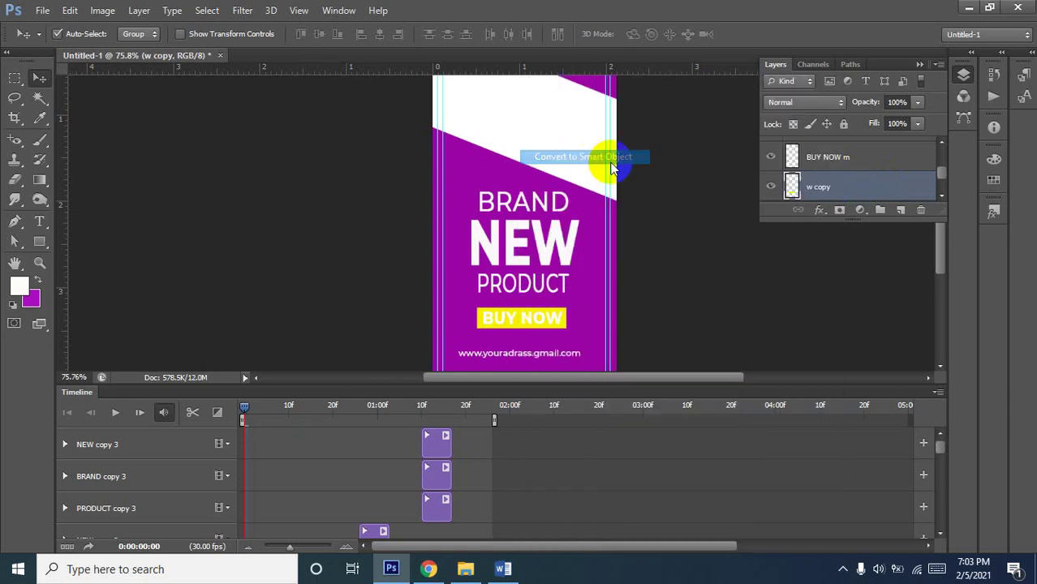
Fill the w copy smart object's bar with white, save it, and close back to the poster
{"action": "left_click", "coordinate": [791, 188]}
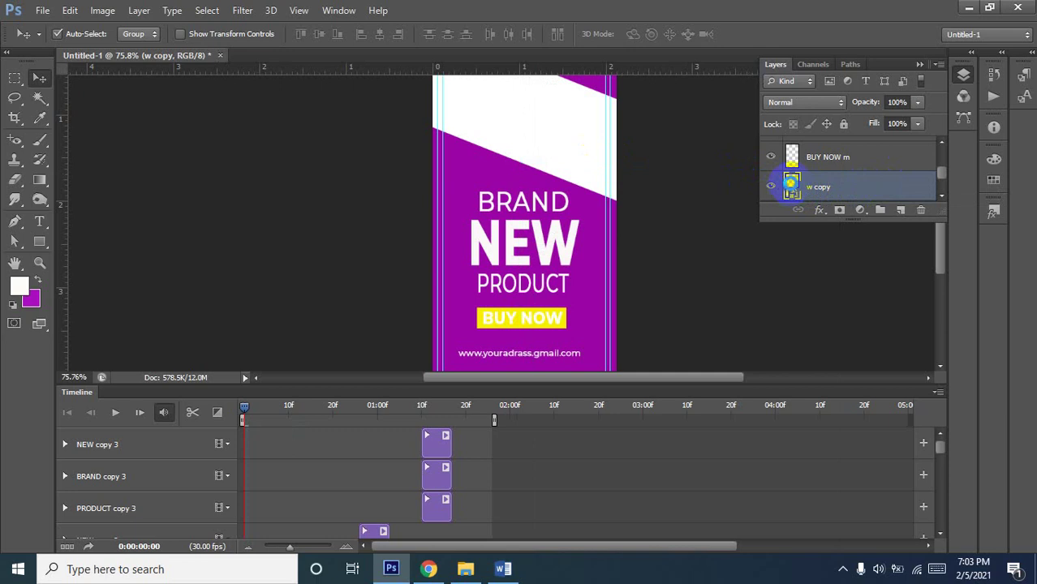
{"action": "left_click", "coordinate": [588, 256]}
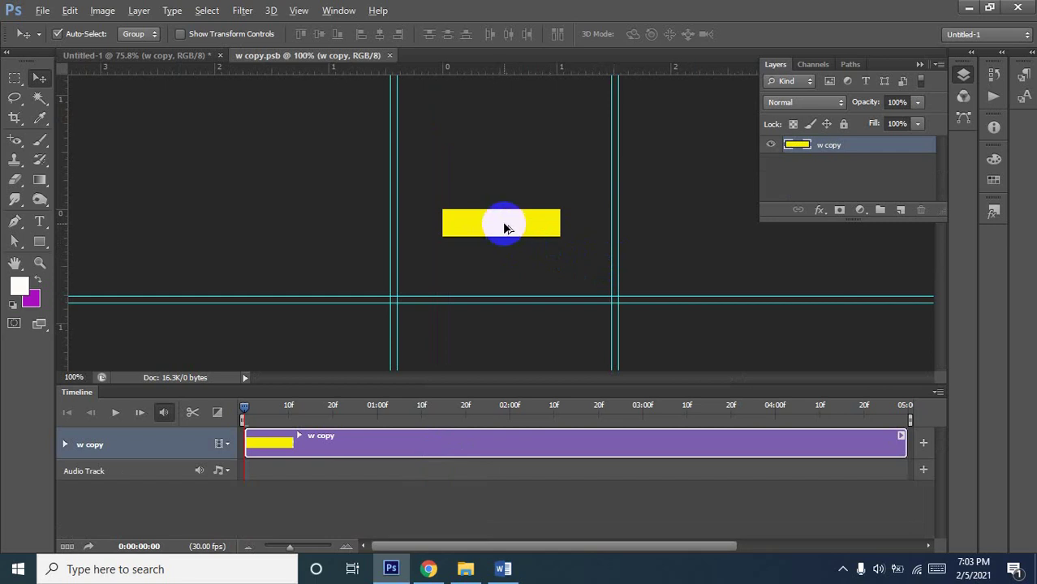
{"action": "key", "text": "shift+alt+BackSpace"}
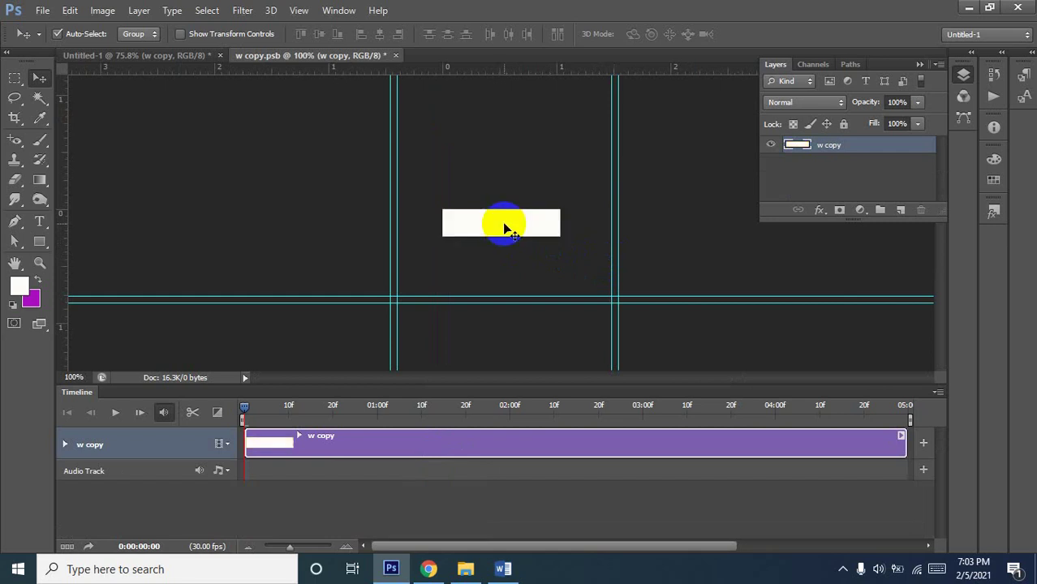
{"action": "key", "text": "ctrl+s"}
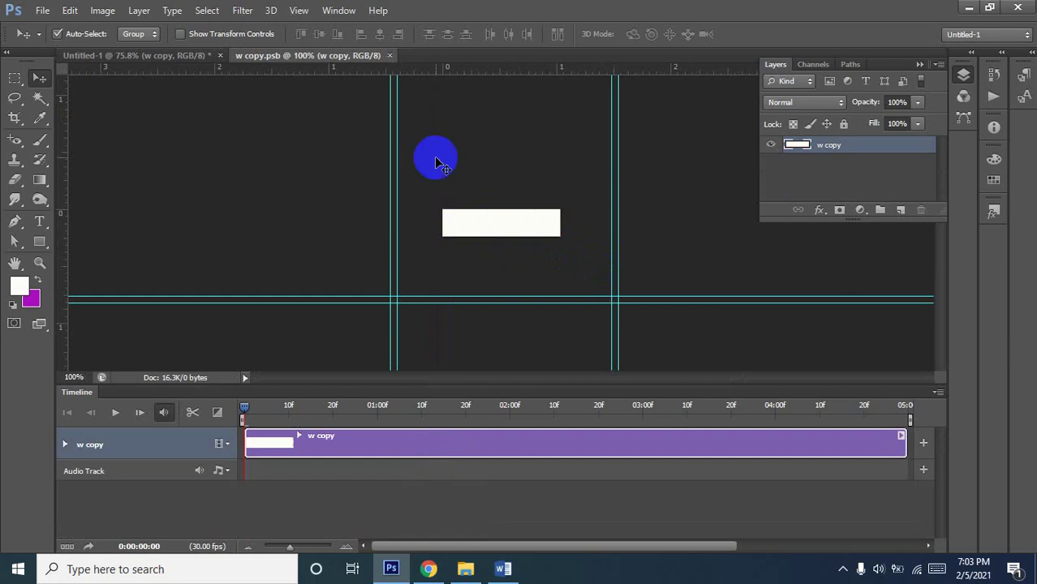
{"action": "left_click", "coordinate": [389, 55]}
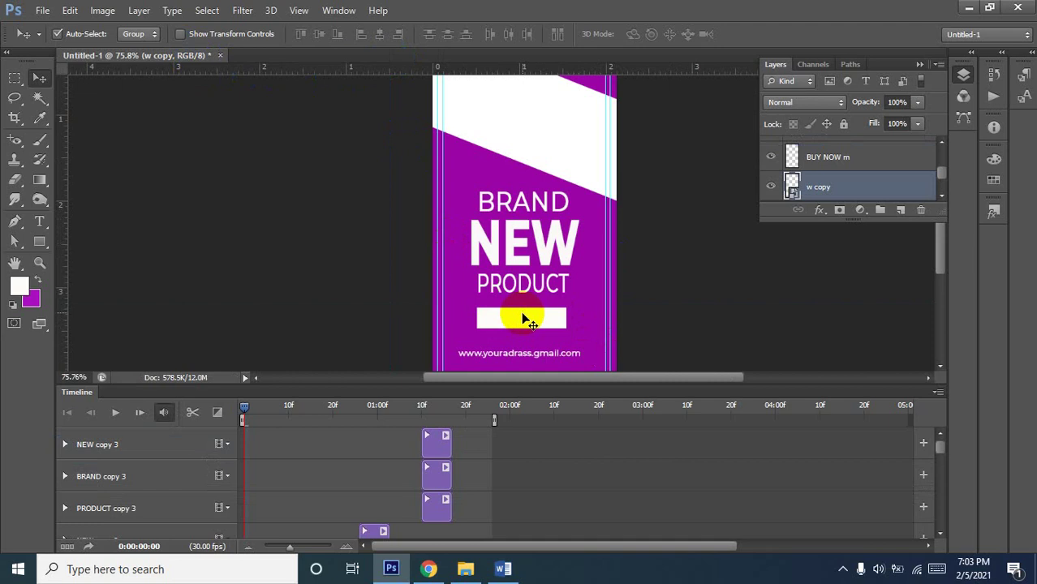
Duplicate the BUY NOW m layer and convert BUY NOW m copy into a smart object
{"action": "left_click", "coordinate": [835, 157]}
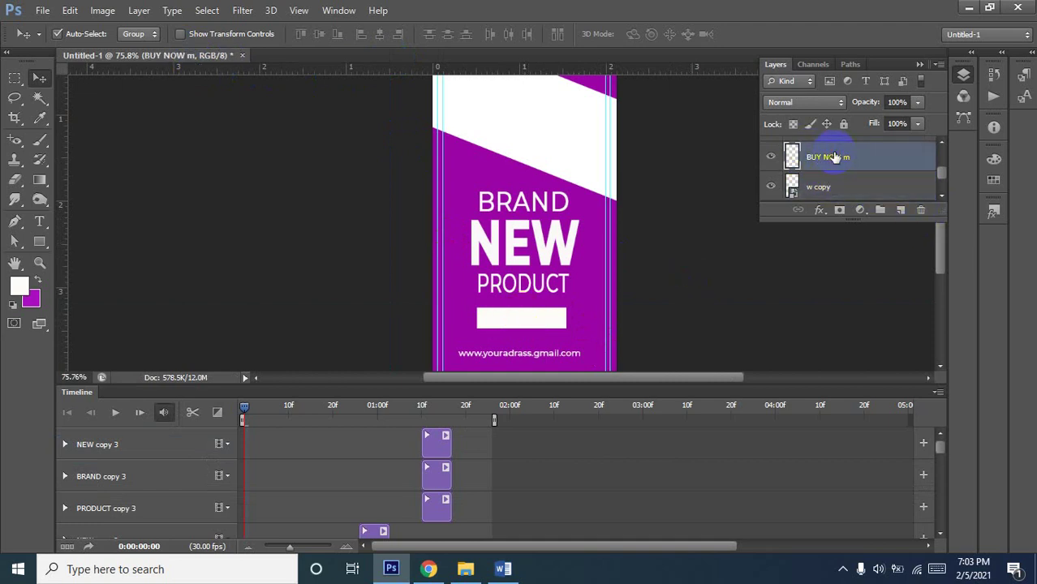
{"action": "left_click", "coordinate": [818, 165]}
{"action": "key", "text": "ctrl+j"}
{"action": "left_click", "coordinate": [630, 261]}
{"action": "left_click", "coordinate": [794, 161]}
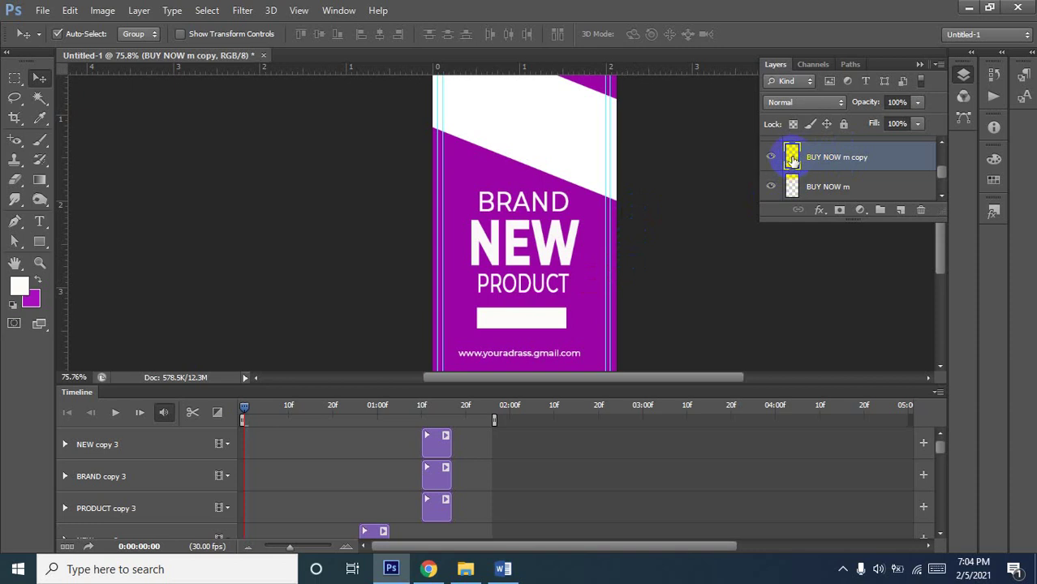
{"action": "right_click", "coordinate": [792, 160]}
{"action": "left_click", "coordinate": [865, 158]}
{"action": "right_click", "coordinate": [873, 155]}
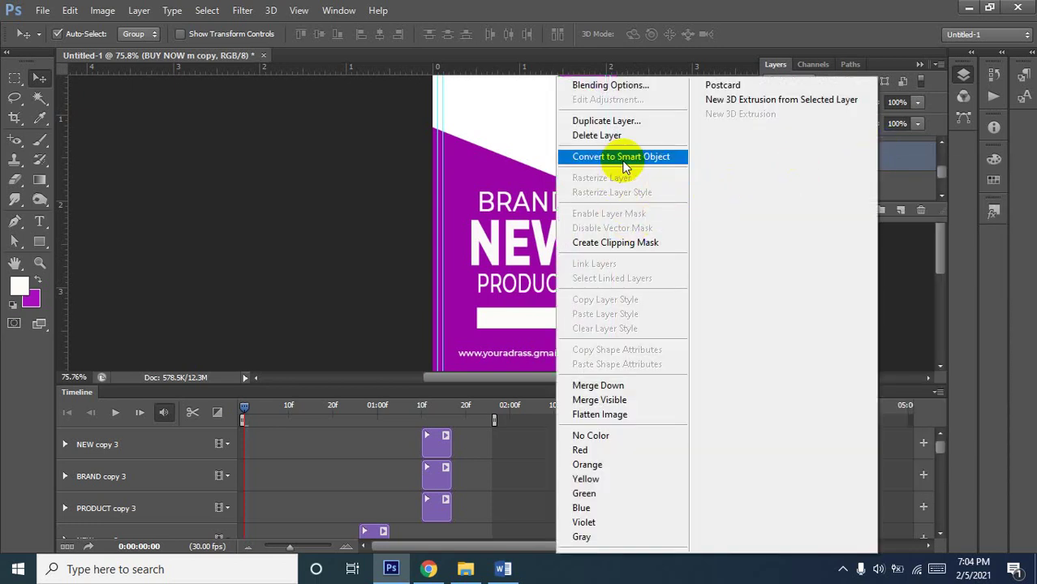
{"action": "left_click", "coordinate": [625, 157]}
Fill the smart object's bar with magenta, save it, and return to Untitled-1
{"action": "double_click", "coordinate": [795, 158]}
{"action": "left_click", "coordinate": [571, 253]}
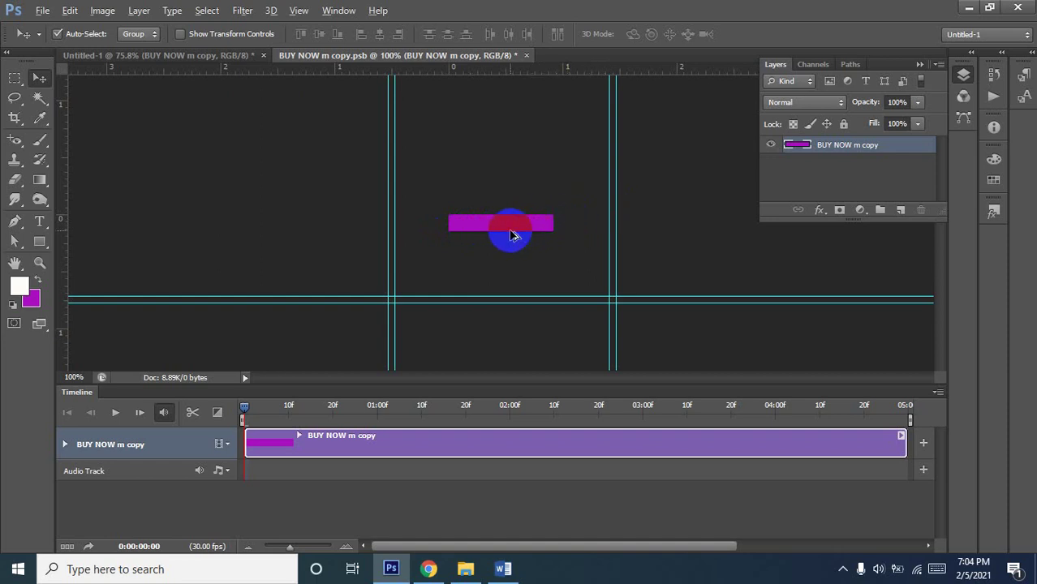
{"action": "key", "text": "alt+BackSpace"}
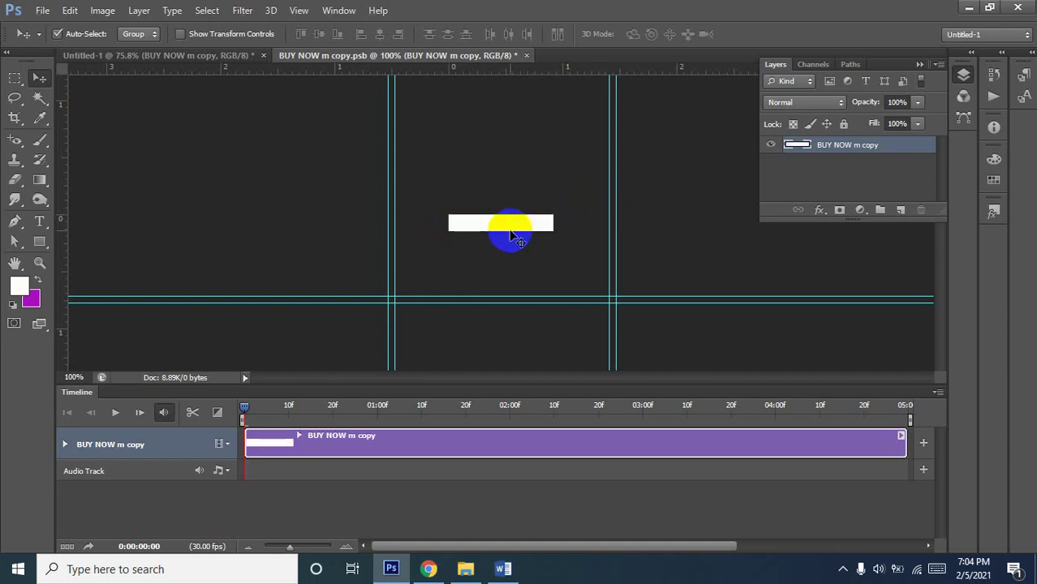
{"action": "key", "text": "ctrl+BackSpace"}
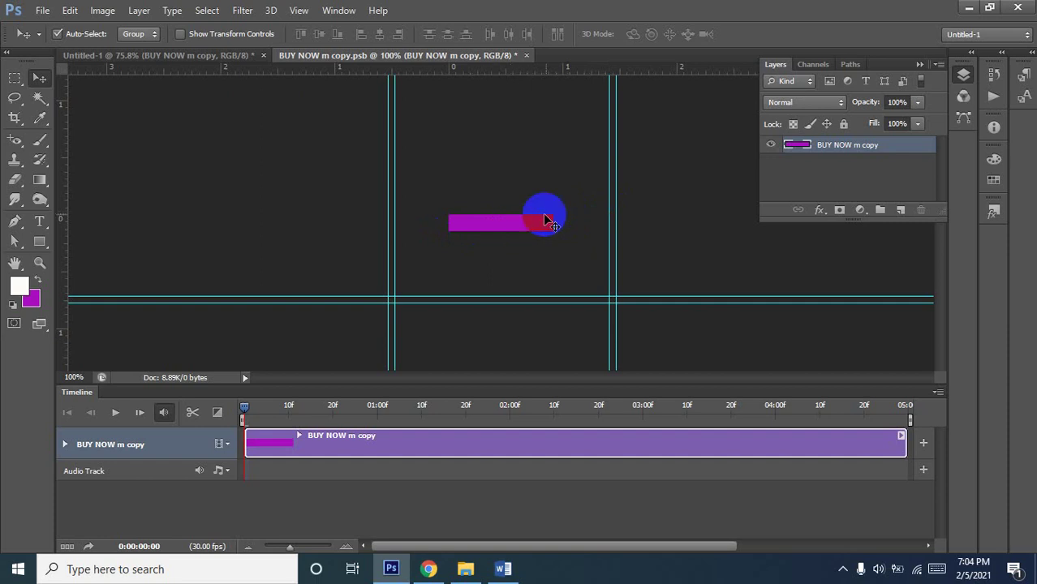
{"action": "key", "text": "ctrl+s"}
{"action": "left_click", "coordinate": [205, 57]}
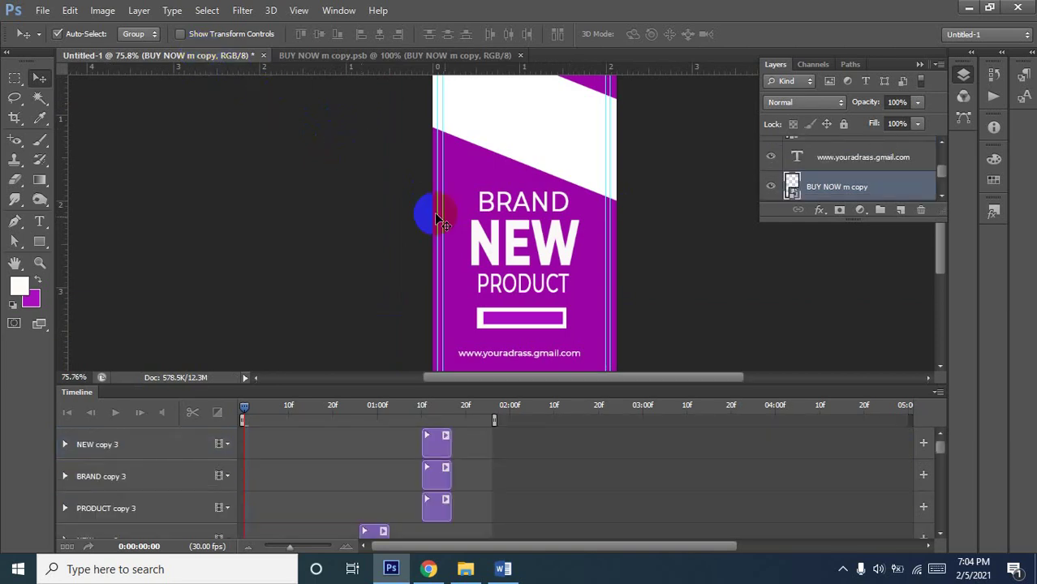
Enlarge the Layers list and delete the BUY NOW m copy and w copy layers
{"action": "left_click_drag", "start_coordinate": [854, 217], "coordinate": [862, 310]}
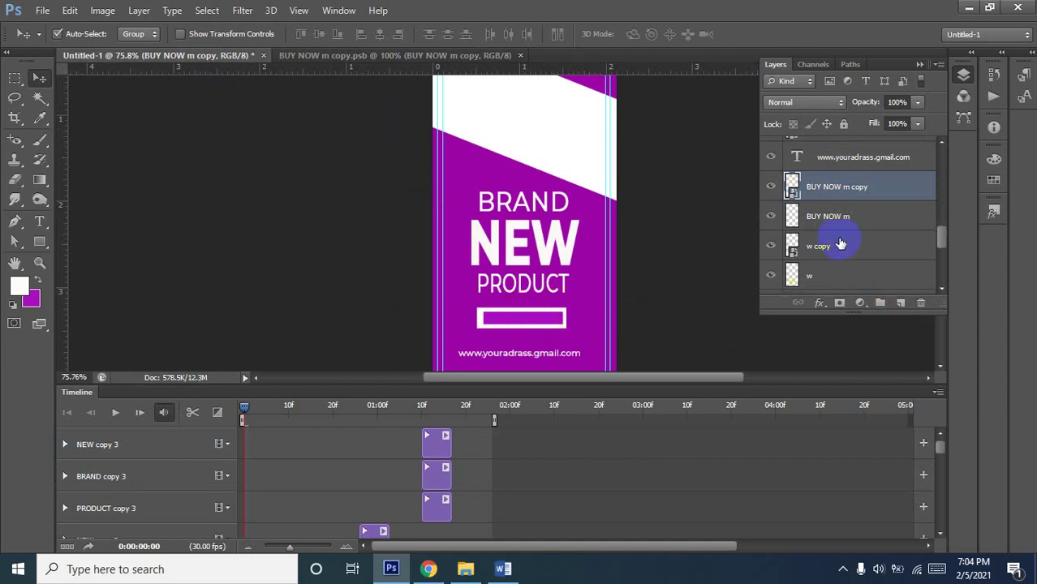
{"action": "left_click", "coordinate": [826, 186]}
{"action": "key", "text": "Delete"}
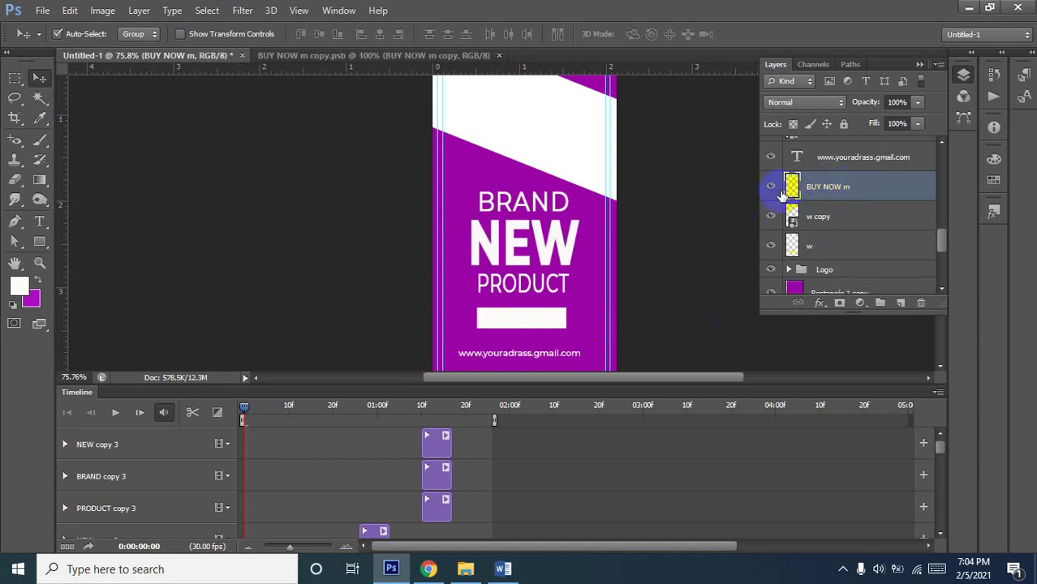
{"action": "left_click", "coordinate": [818, 221]}
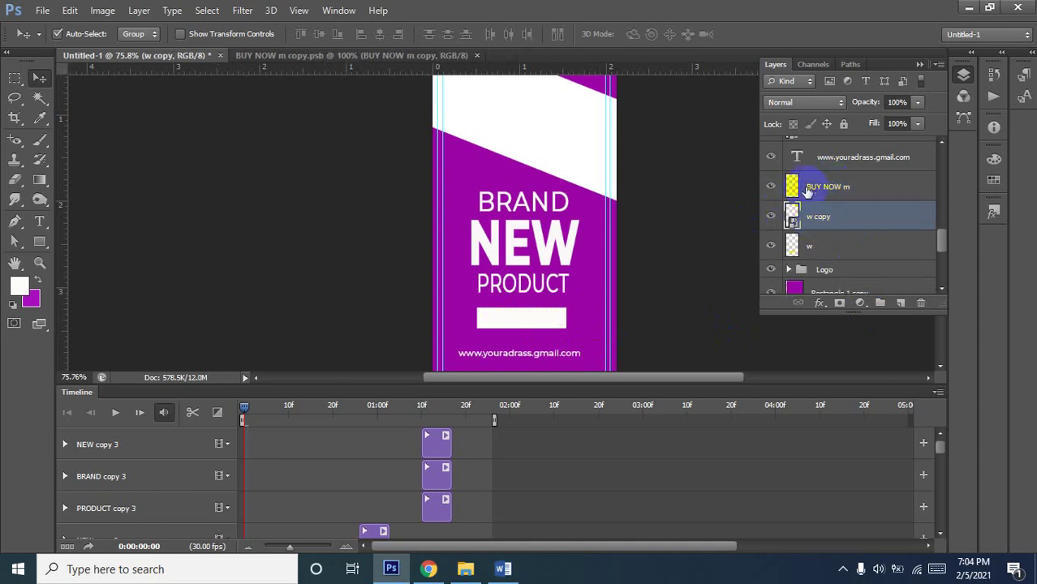
{"action": "left_click", "coordinate": [810, 190]}
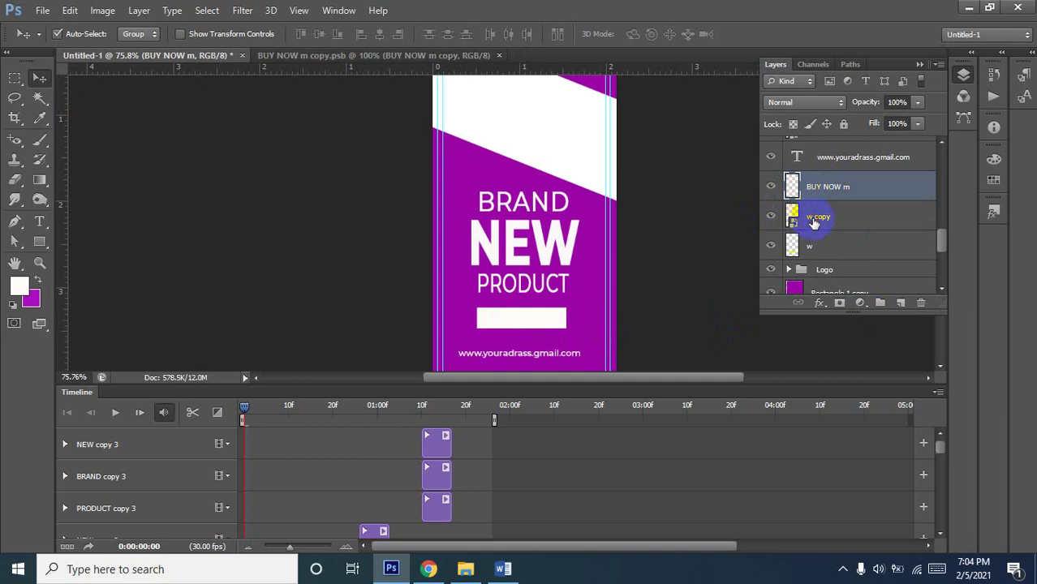
{"action": "left_click", "coordinate": [815, 220]}
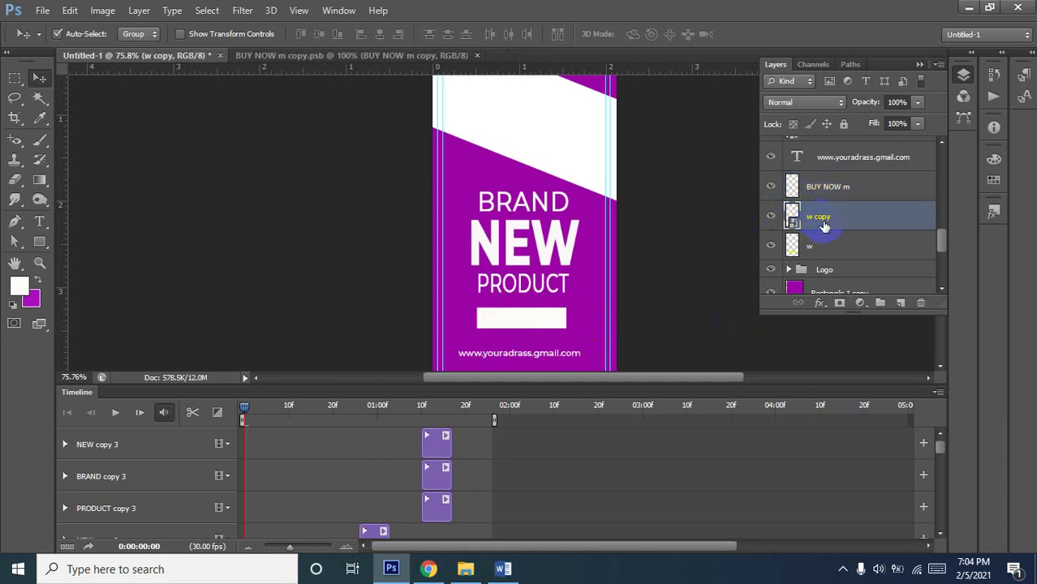
{"action": "key", "text": "Delete"}
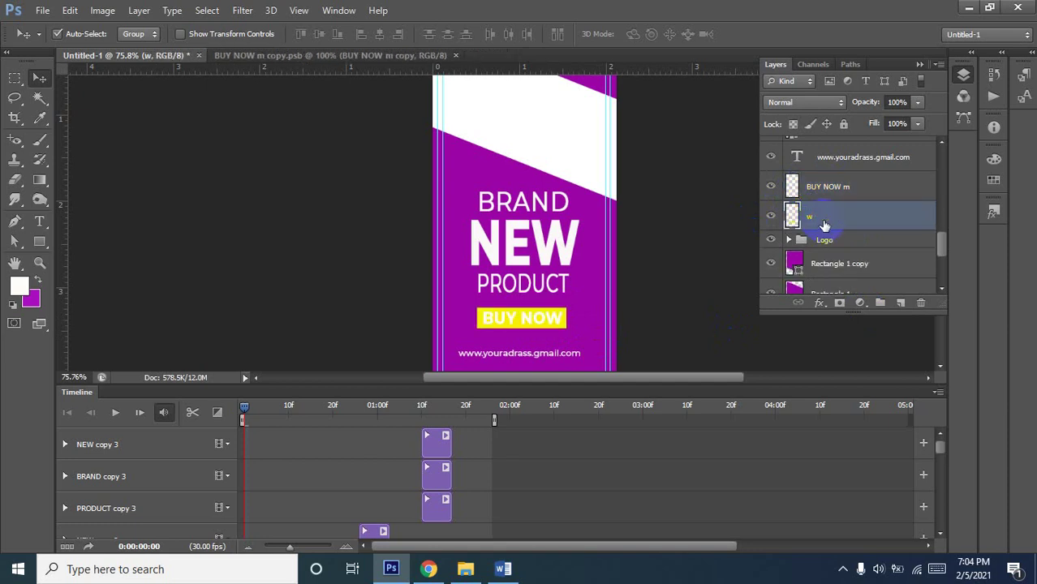
Toggle visibility of the BUY NOW text and yellow w rectangle to check the button
{"action": "left_click", "coordinate": [819, 189]}
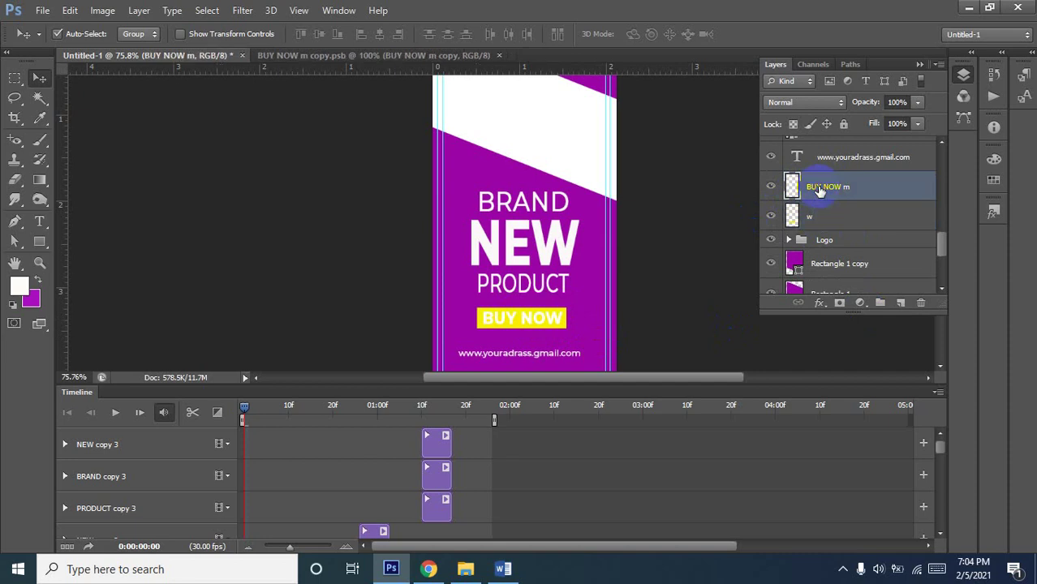
{"action": "left_click", "coordinate": [818, 218]}
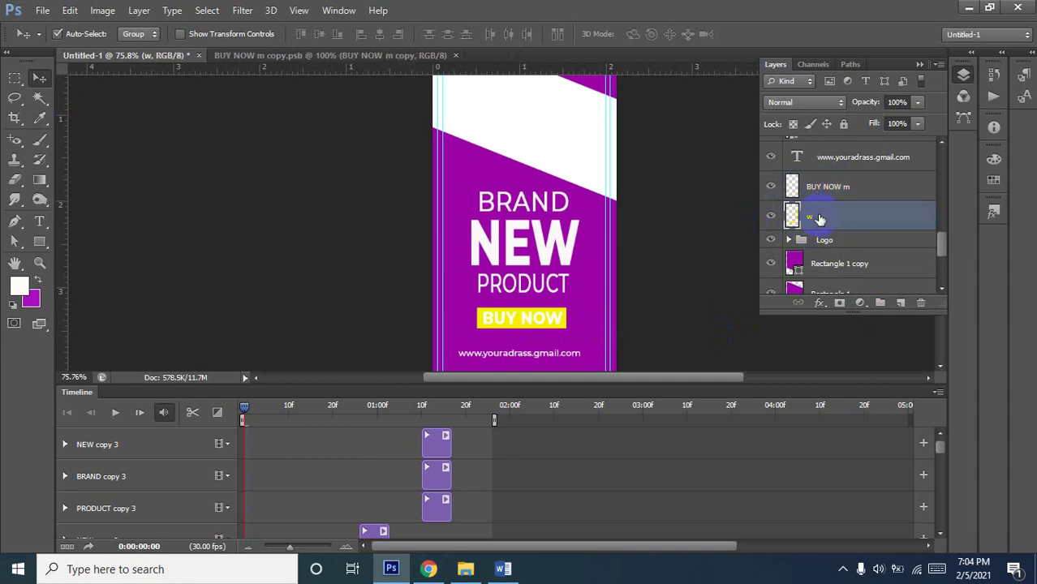
{"action": "left_click", "coordinate": [772, 189]}
{"action": "left_click", "coordinate": [772, 189]}
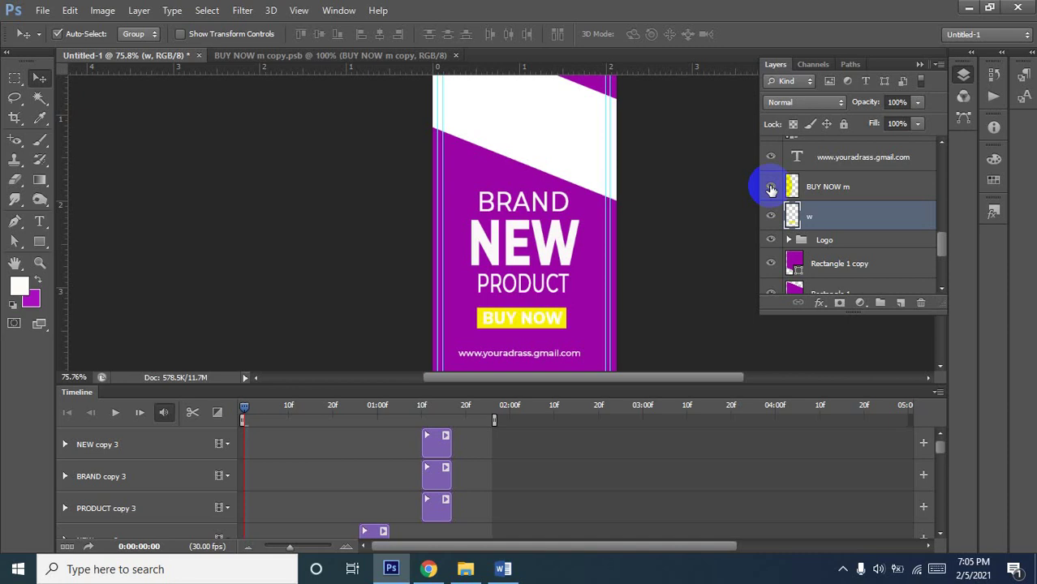
{"action": "left_click", "coordinate": [771, 189]}
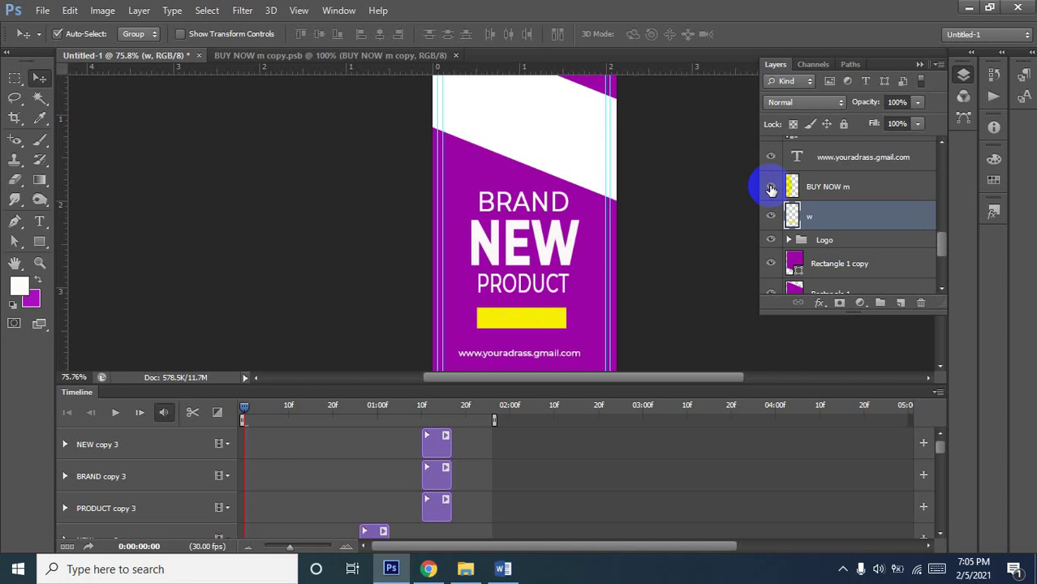
{"action": "left_click", "coordinate": [772, 189]}
{"action": "left_click", "coordinate": [824, 188]}
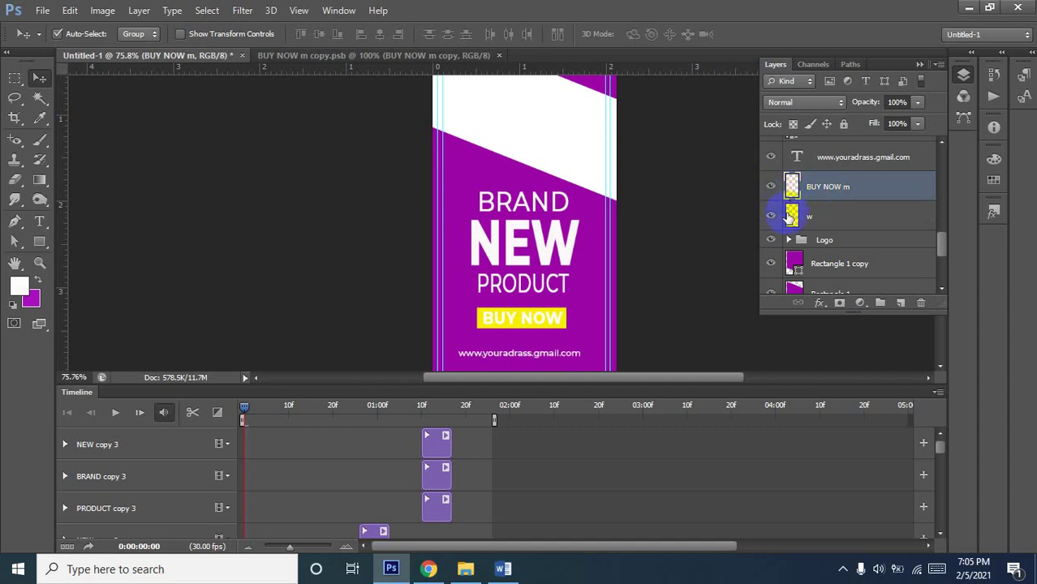
{"action": "left_click", "coordinate": [772, 216]}
{"action": "left_click", "coordinate": [771, 217]}
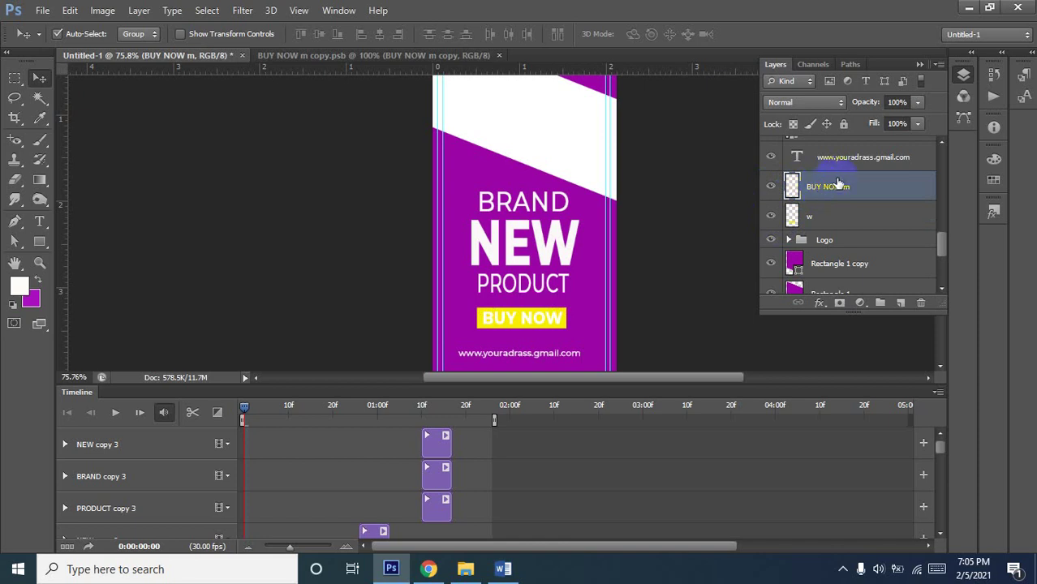
Scroll through the Layers panel and reselect the w button layer
{"action": "scroll", "coordinate": [798, 220], "scroll_direction": "up", "scroll_amount": 2}
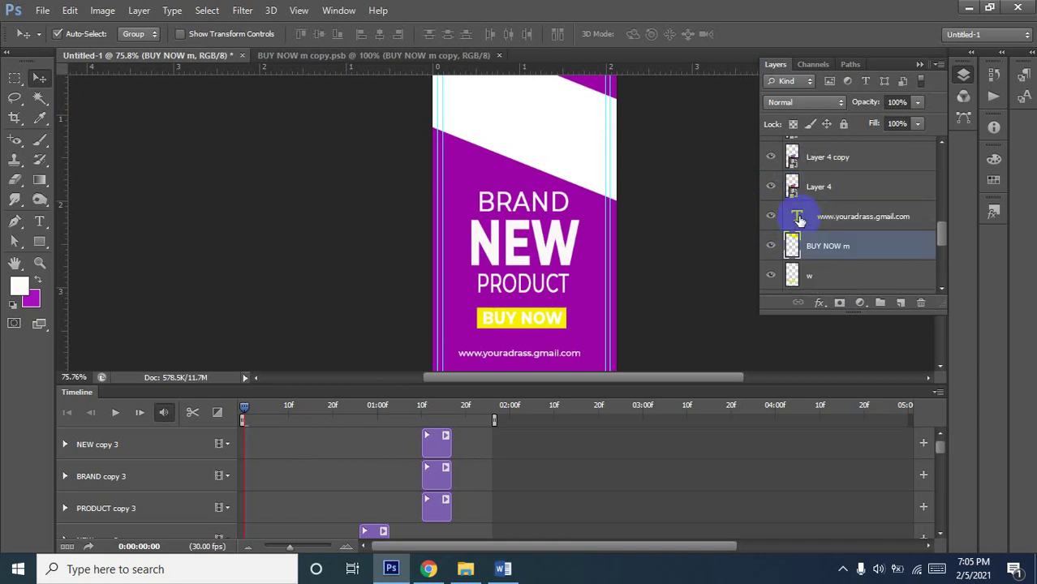
{"action": "scroll", "coordinate": [799, 219], "scroll_direction": "up", "scroll_amount": 1}
{"action": "scroll", "coordinate": [804, 215], "scroll_direction": "up", "scroll_amount": 1}
{"action": "scroll", "coordinate": [811, 208], "scroll_direction": "up", "scroll_amount": 1}
{"action": "scroll", "coordinate": [823, 193], "scroll_direction": "down", "scroll_amount": 3}
{"action": "scroll", "coordinate": [822, 194], "scroll_direction": "down", "scroll_amount": 2}
{"action": "scroll", "coordinate": [824, 199], "scroll_direction": "down", "scroll_amount": 1}
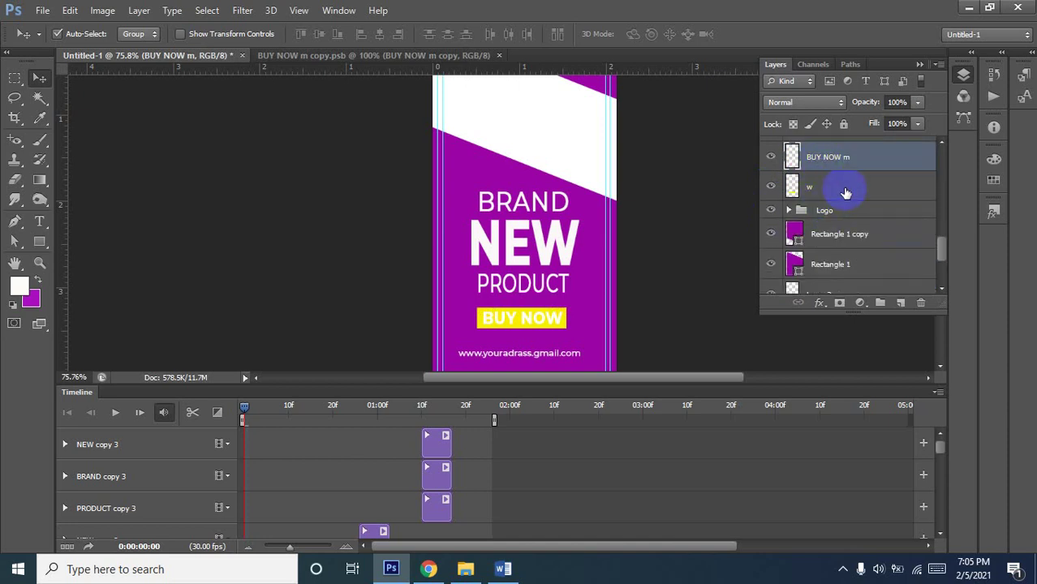
{"action": "left_click", "coordinate": [845, 192]}
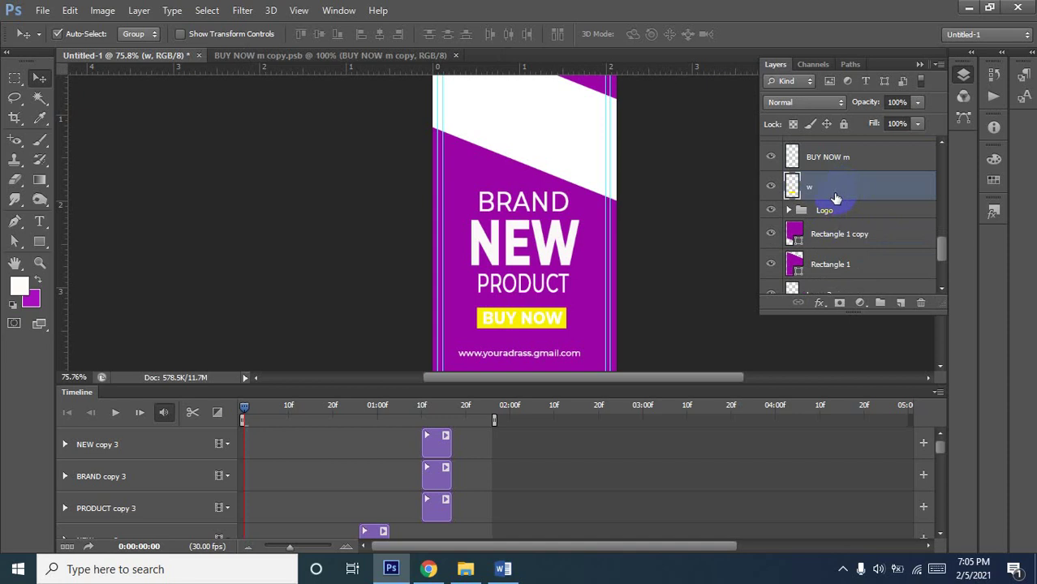
Duplicate w into a w copy smart object, fill its rectangle white, and save
{"action": "key", "text": "ctrl+j"}
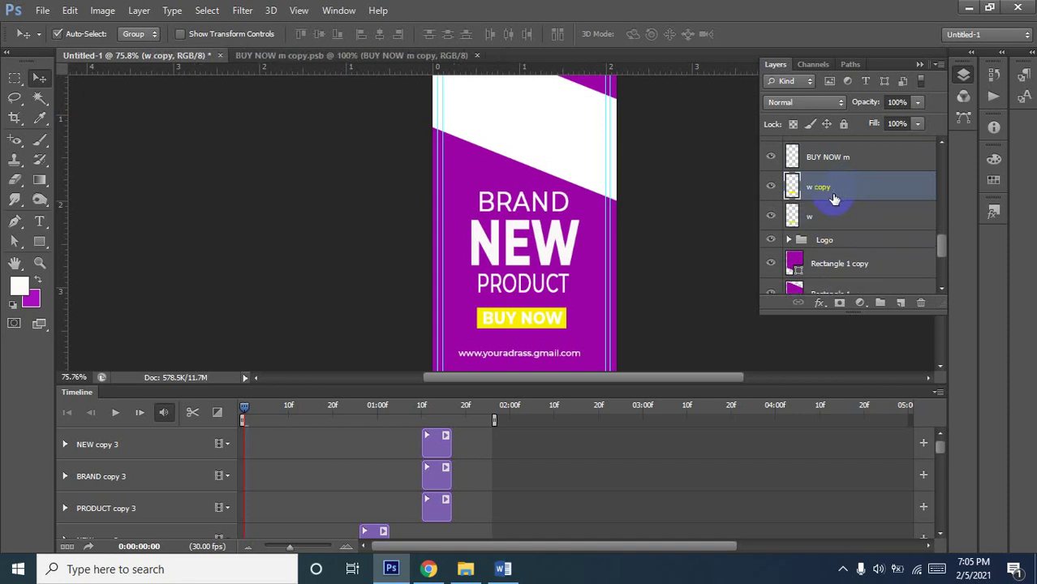
{"action": "right_click", "coordinate": [838, 194]}
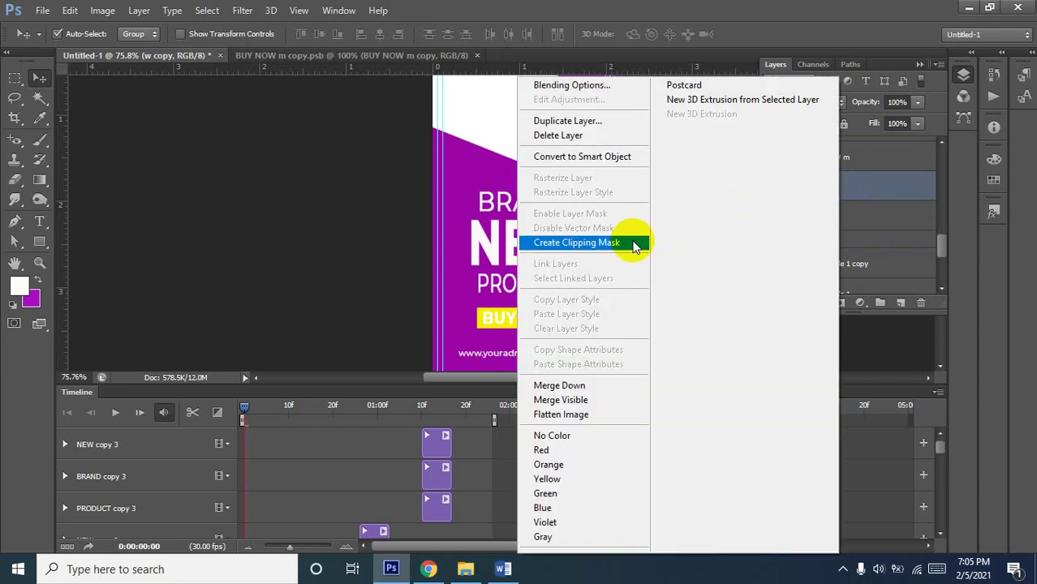
{"action": "left_click", "coordinate": [607, 159]}
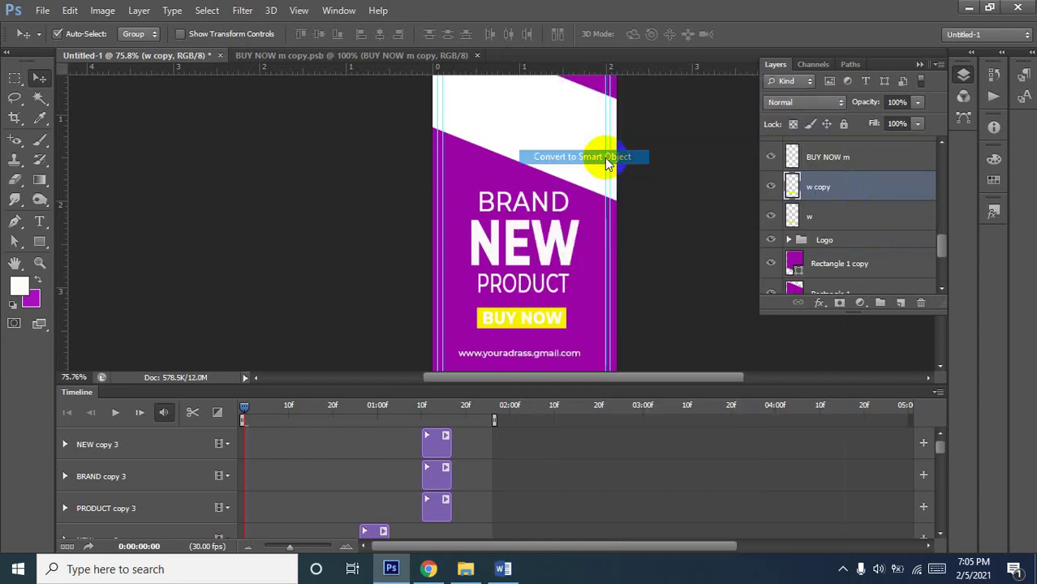
{"action": "double_click", "coordinate": [791, 185]}
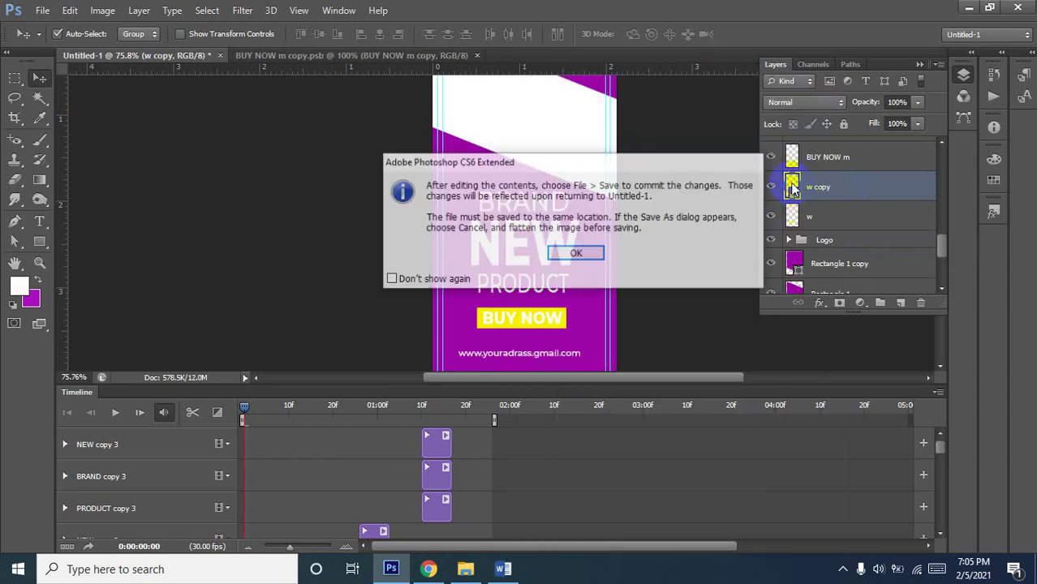
{"action": "left_click", "coordinate": [557, 255]}
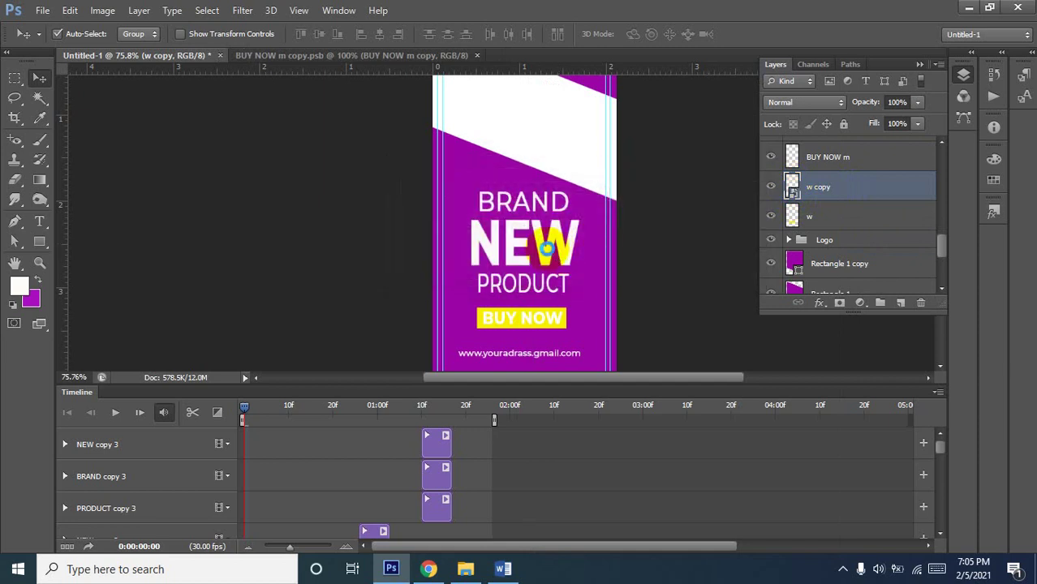
{"action": "left_click", "coordinate": [483, 258]}
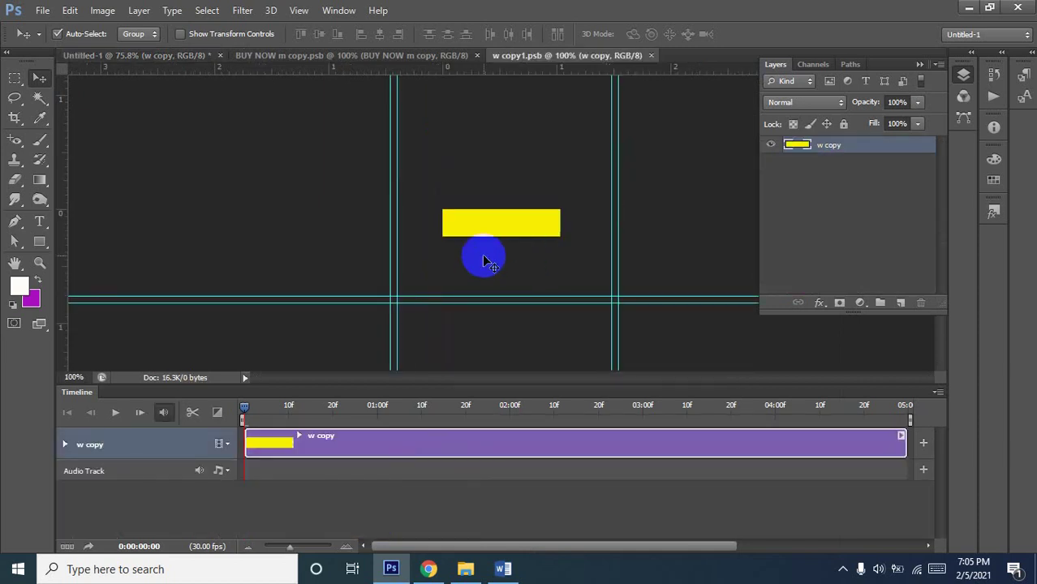
{"action": "key", "text": "shift+alt+BackSpace"}
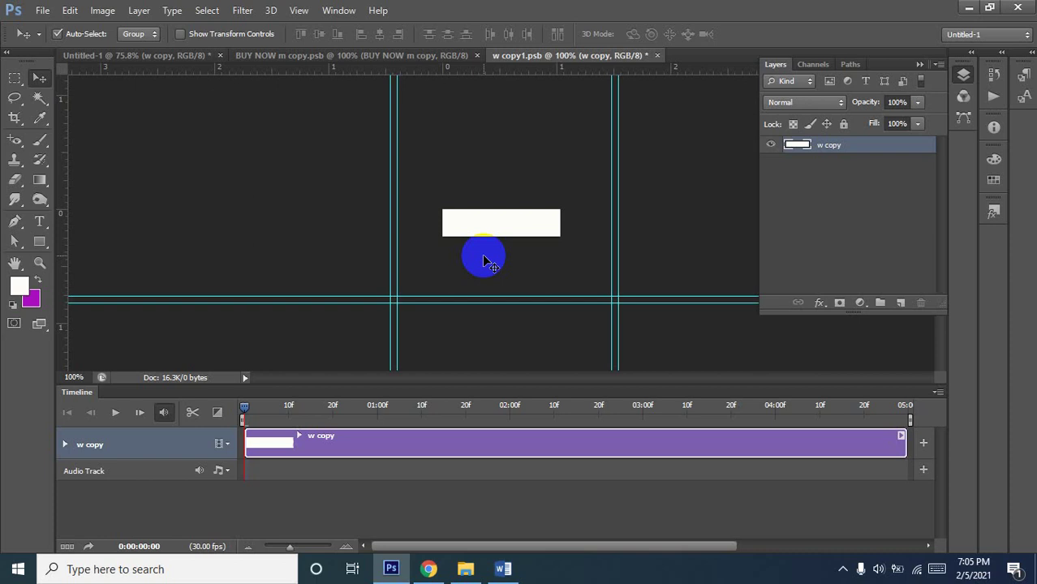
{"action": "key", "text": "ctrl+s"}
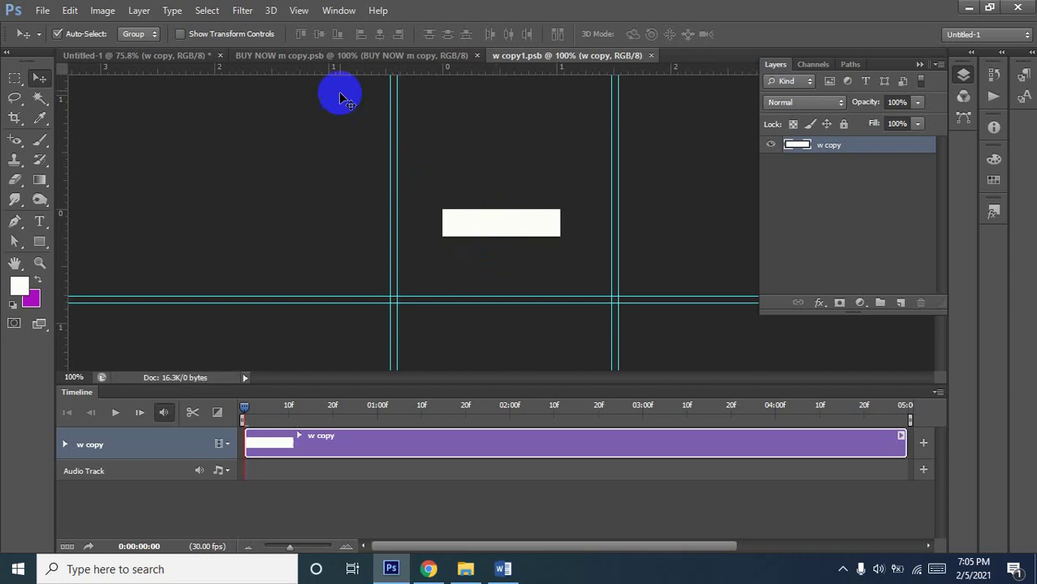
Close the BUY NOW m copy document and return to the poster
{"action": "left_click", "coordinate": [301, 56]}
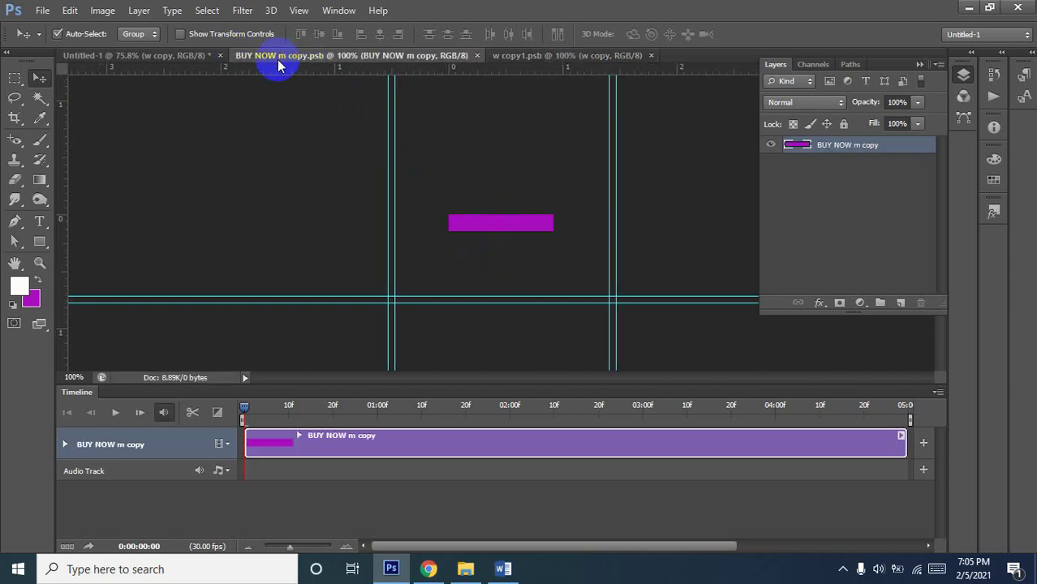
{"action": "left_click", "coordinate": [180, 56]}
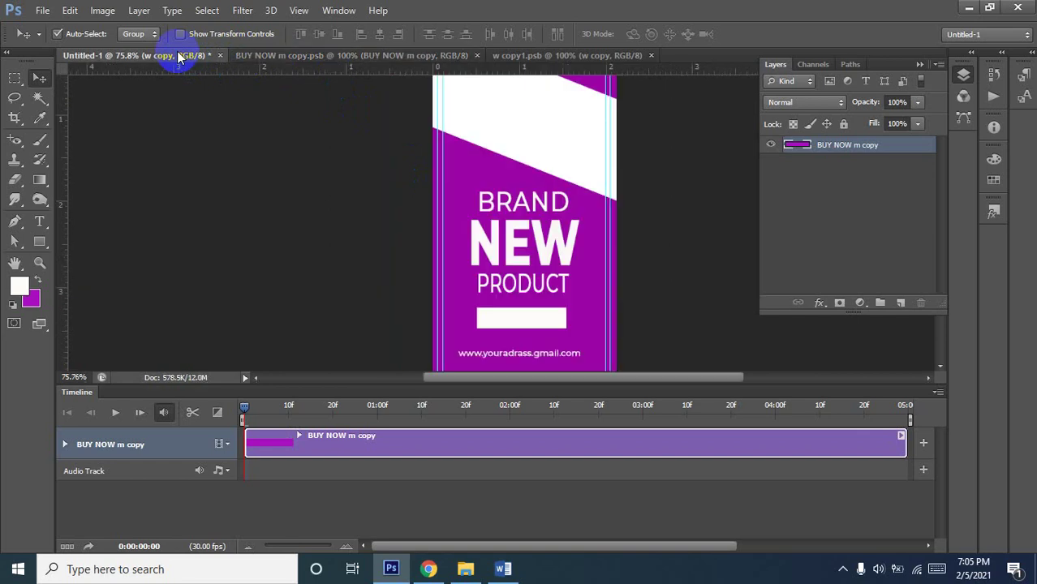
{"action": "left_click", "coordinate": [376, 61]}
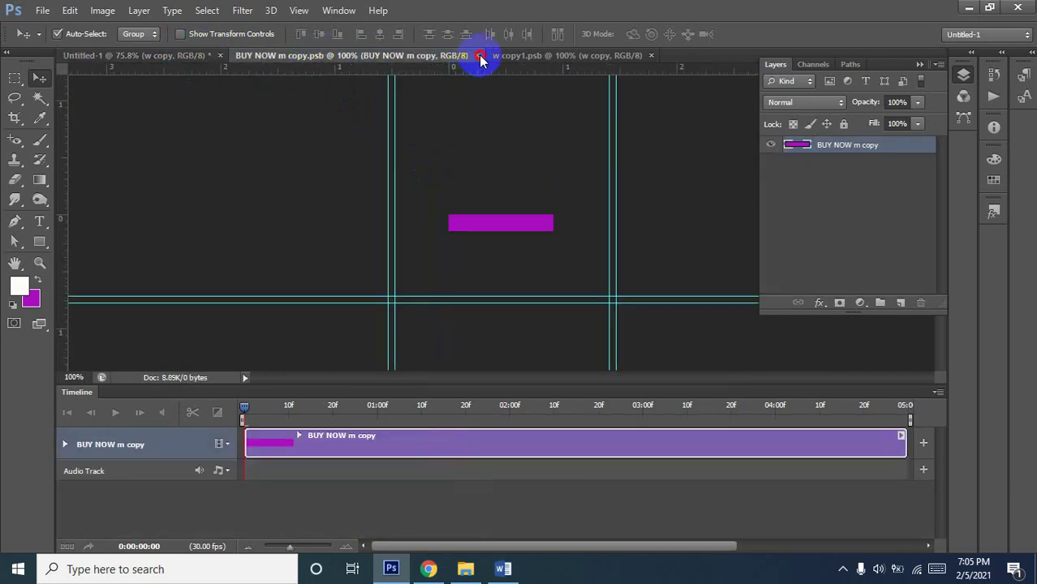
{"action": "left_click", "coordinate": [476, 55]}
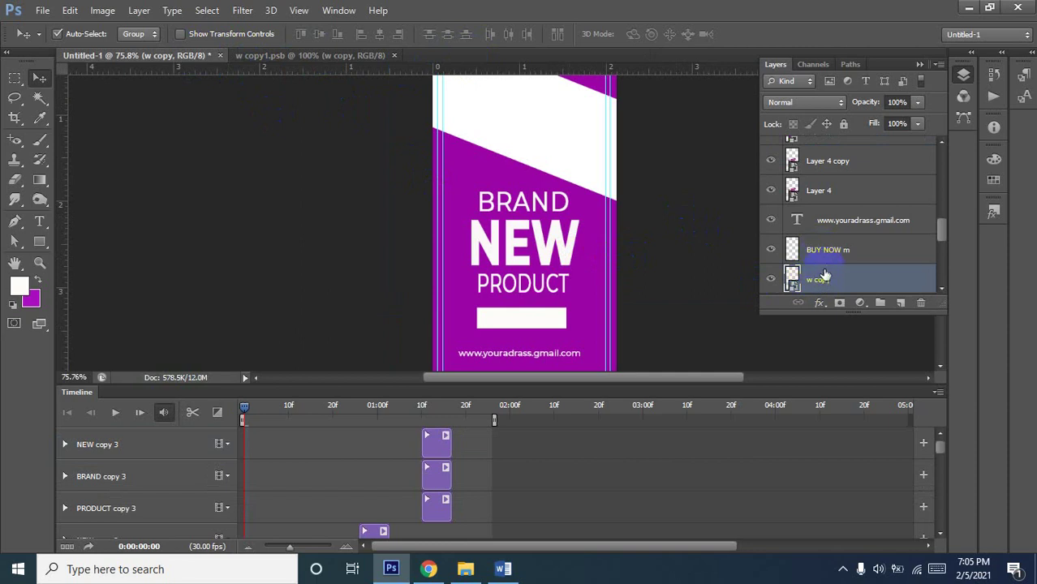
Compare yellow and white button variants, then hide the w and w copy layers
{"action": "scroll", "coordinate": [820, 266], "scroll_direction": "down", "scroll_amount": 1}
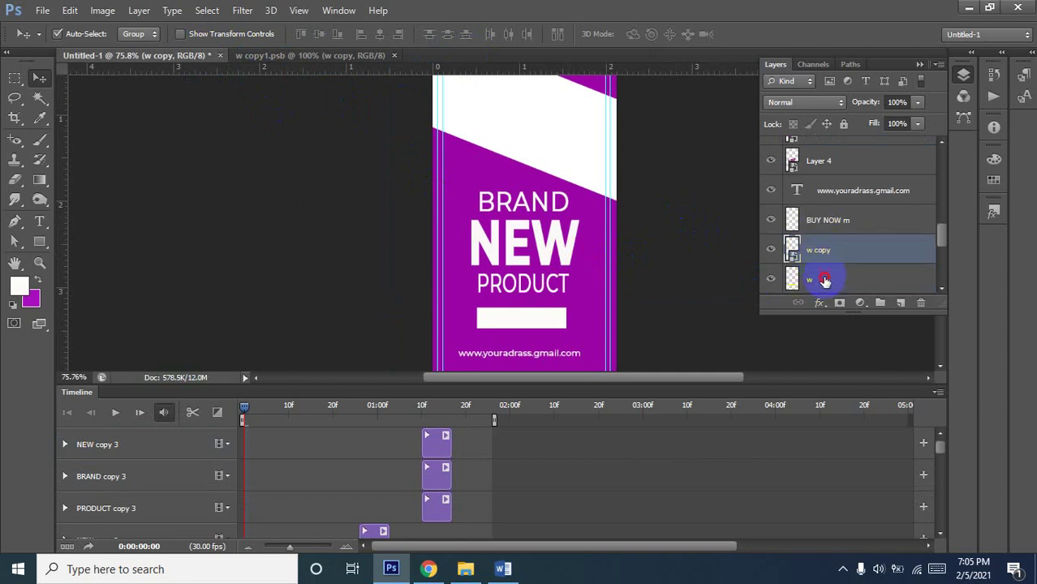
{"action": "left_click", "coordinate": [825, 280]}
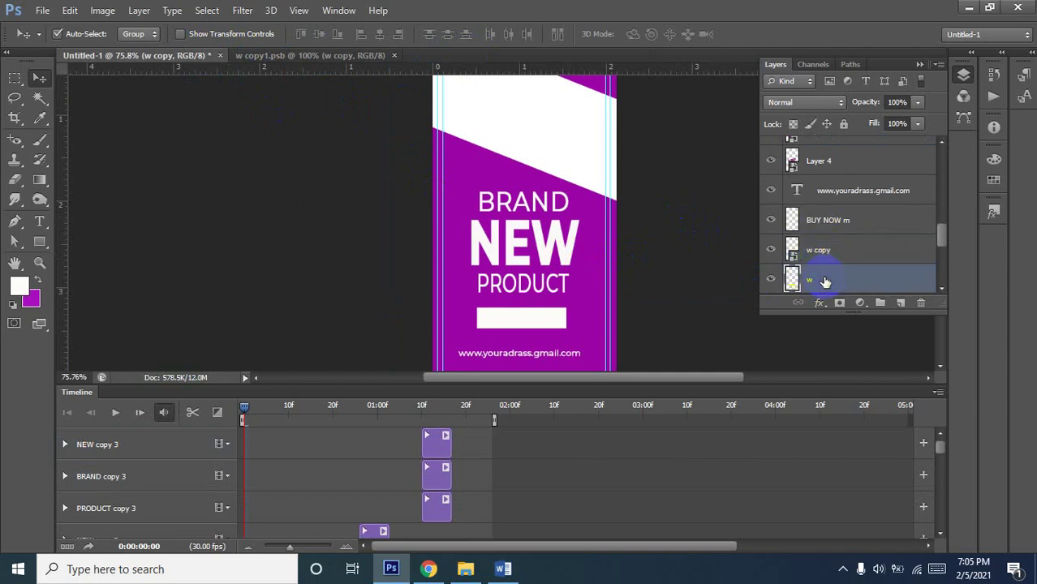
{"action": "left_click", "coordinate": [771, 256]}
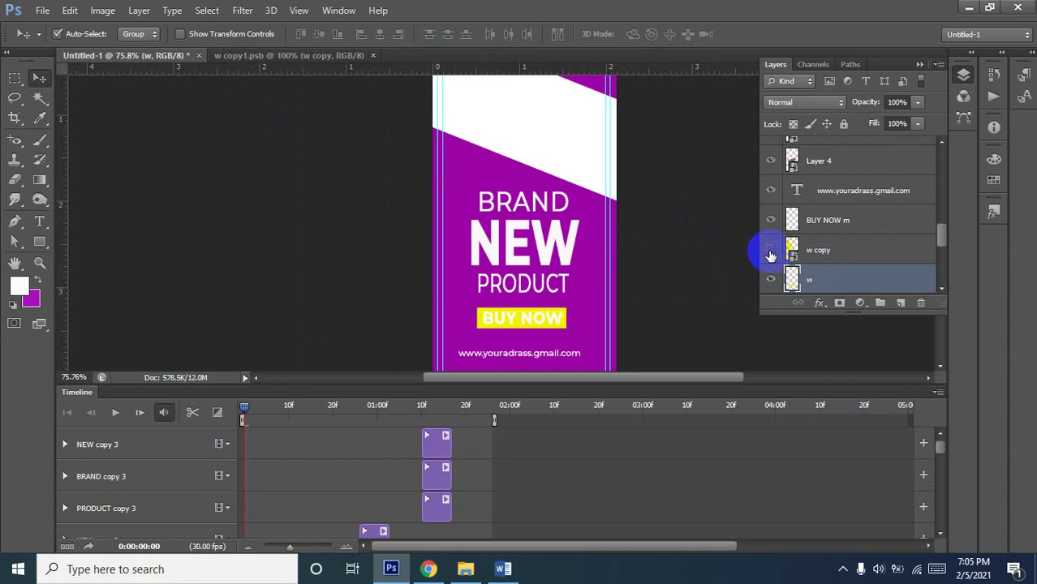
{"action": "left_click", "coordinate": [771, 256]}
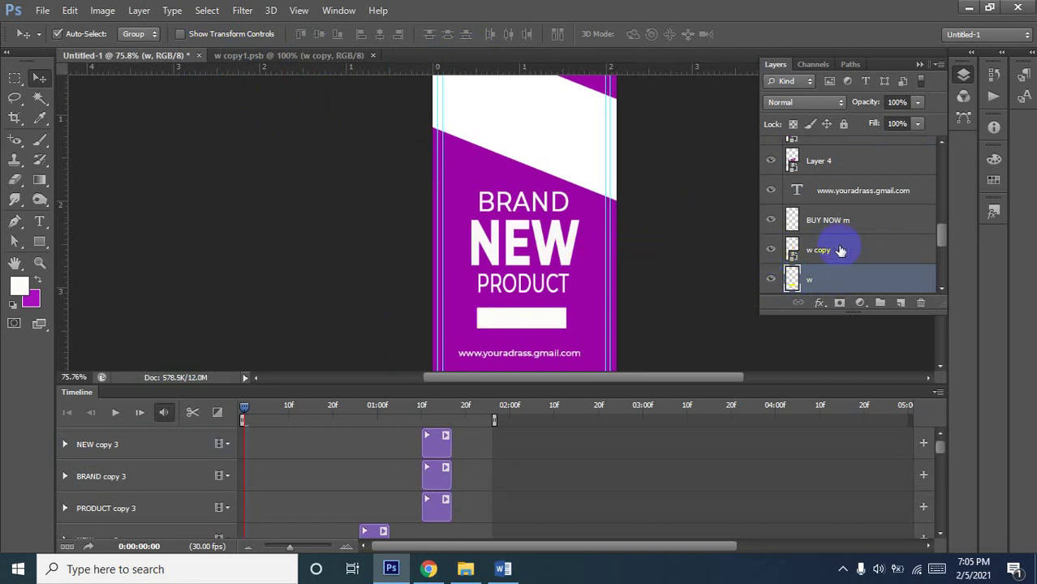
{"action": "left_click", "coordinate": [841, 251]}
{"action": "left_click", "coordinate": [841, 221]}
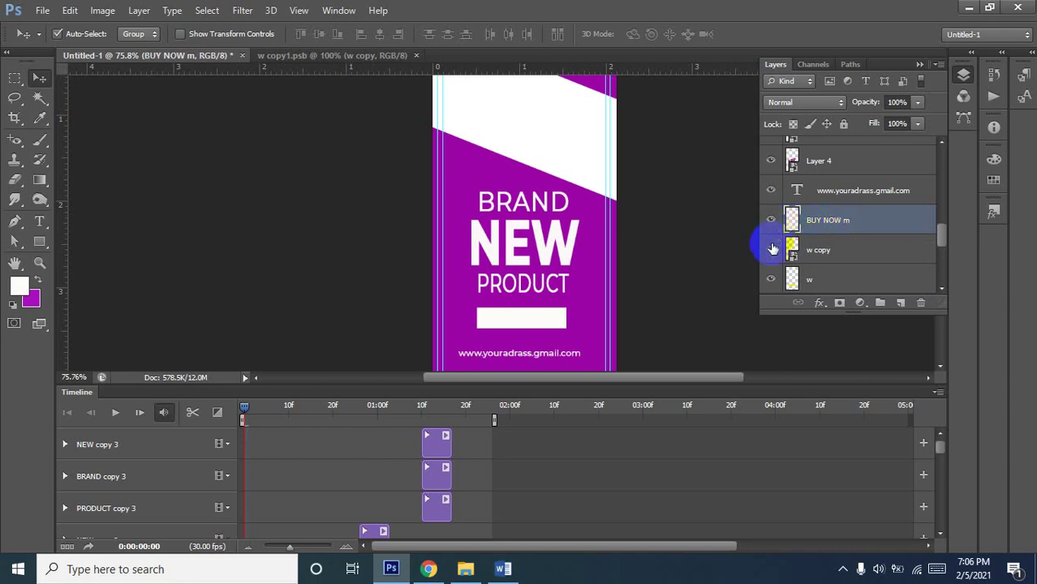
{"action": "left_click", "coordinate": [769, 279]}
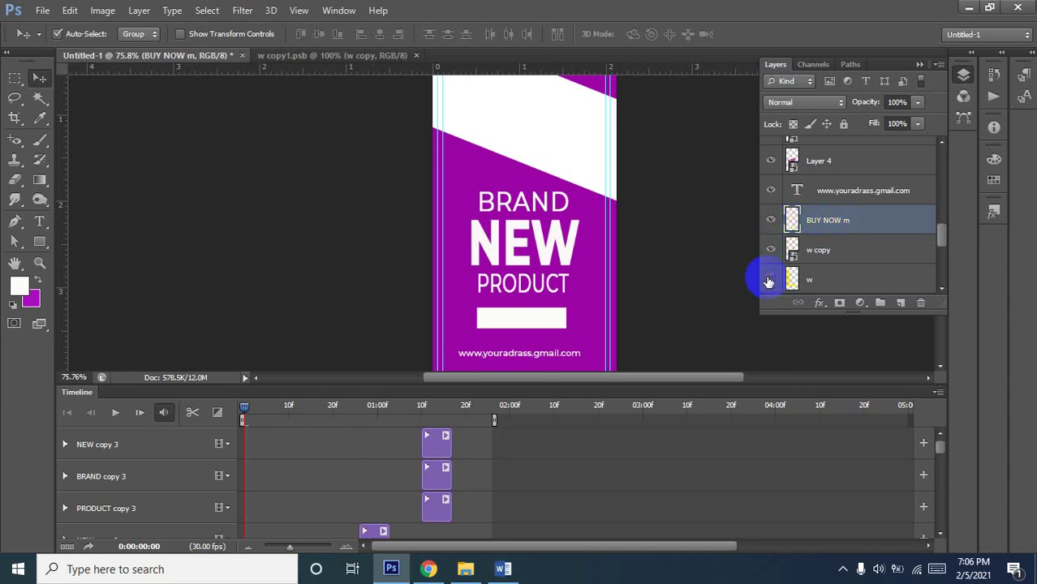
{"action": "left_click", "coordinate": [771, 252]}
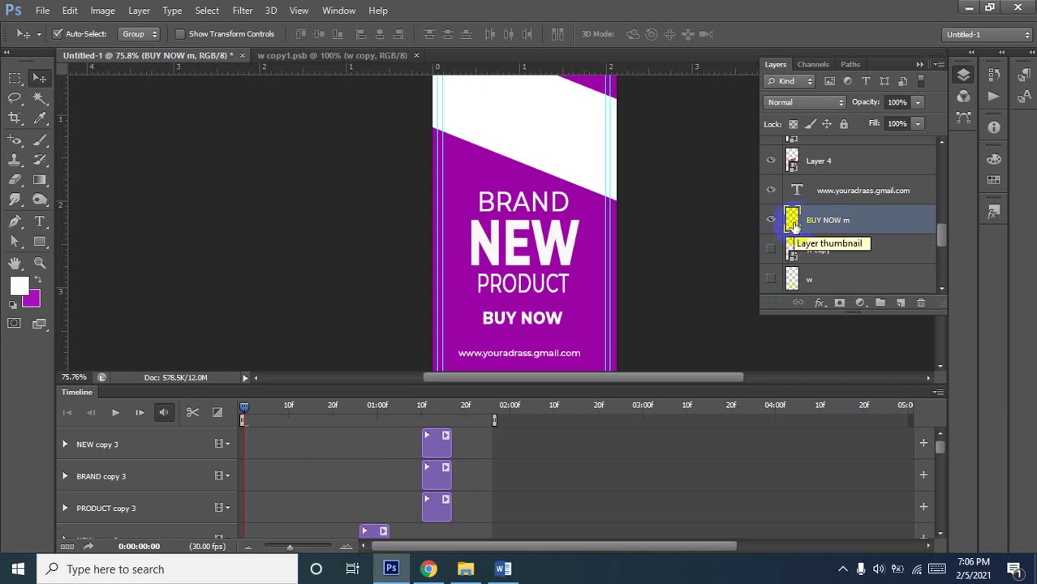
Duplicate the BUY NOW m layer as a smart object and open its .psb contents
{"action": "key", "text": "ctrl+j"}
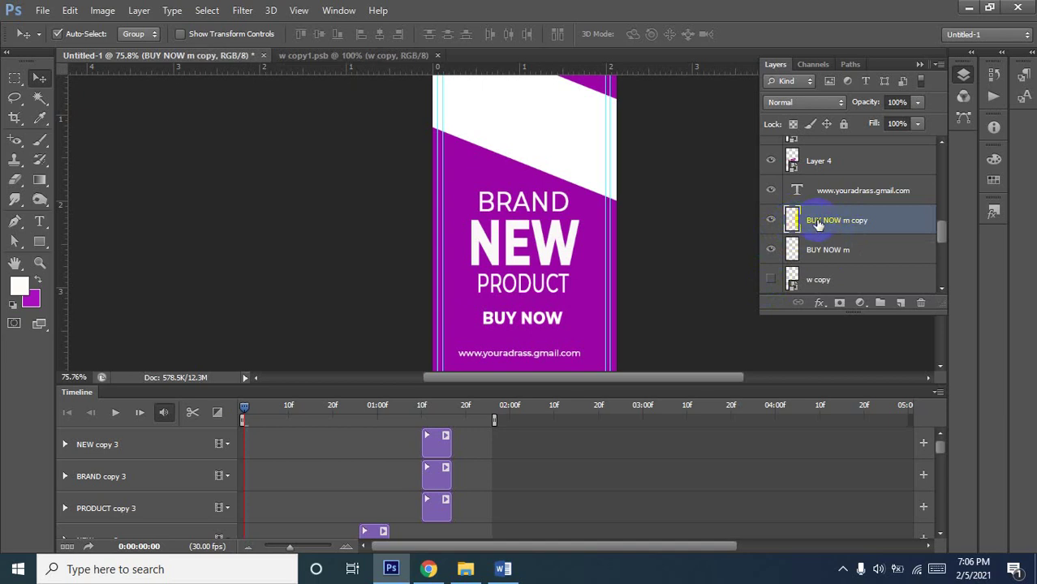
{"action": "right_click", "coordinate": [818, 226]}
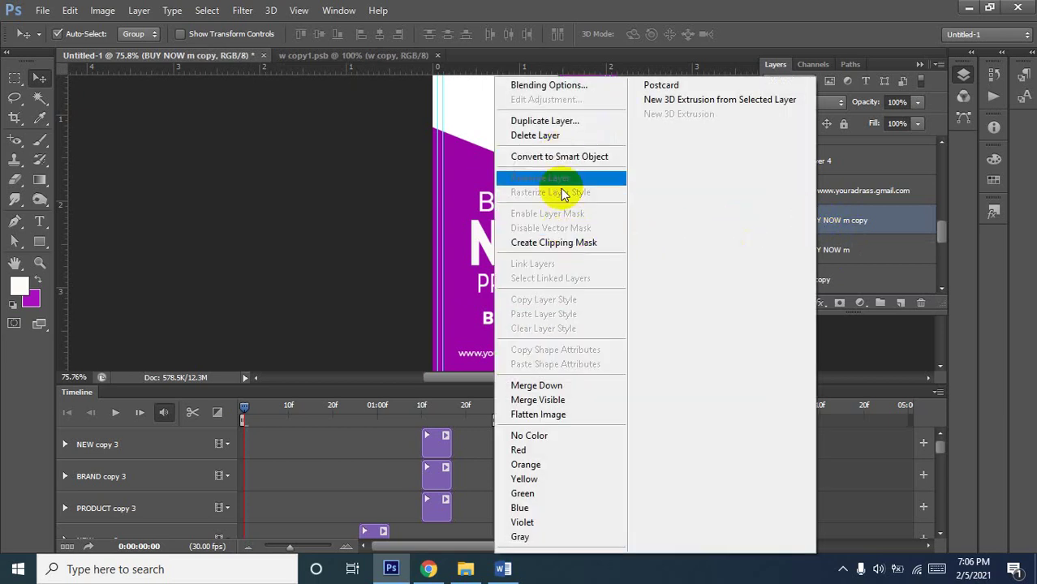
{"action": "left_click", "coordinate": [558, 157]}
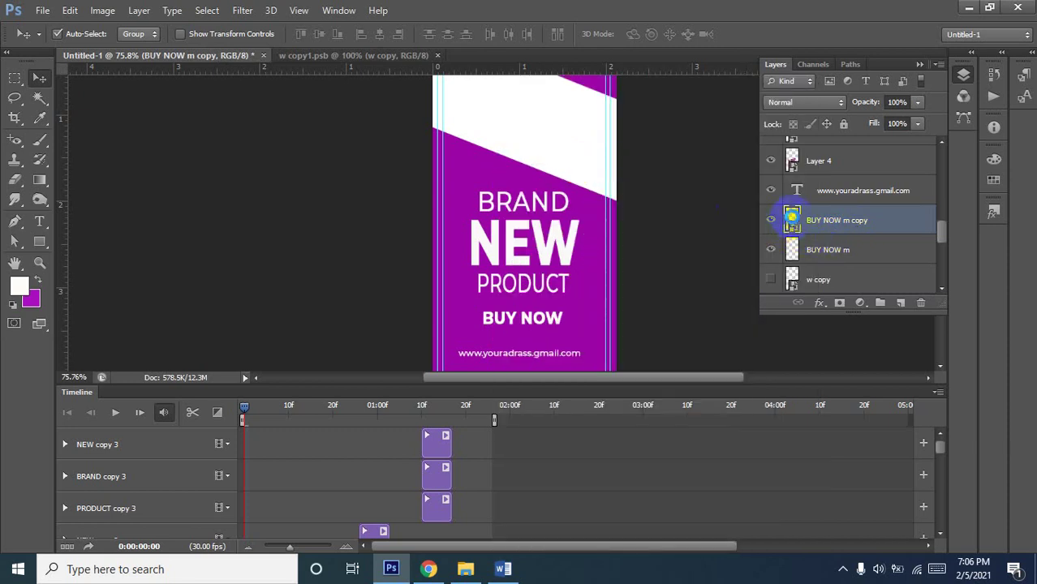
{"action": "double_click", "coordinate": [792, 217]}
{"action": "left_click", "coordinate": [581, 251]}
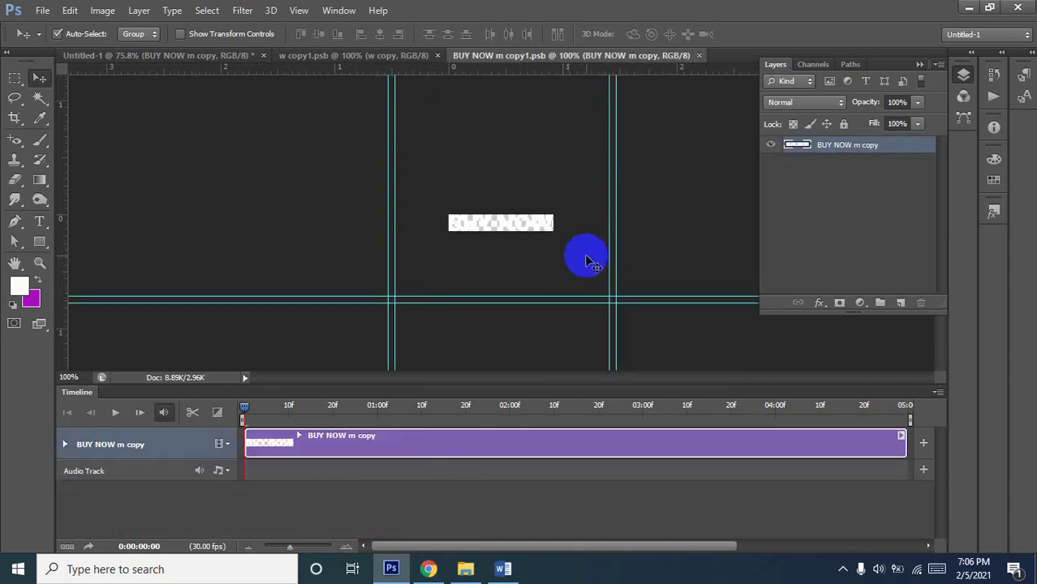
Fill the smart object's bar white, leaving the BUY NOW lettering transparent
{"action": "left_click", "coordinate": [498, 225]}
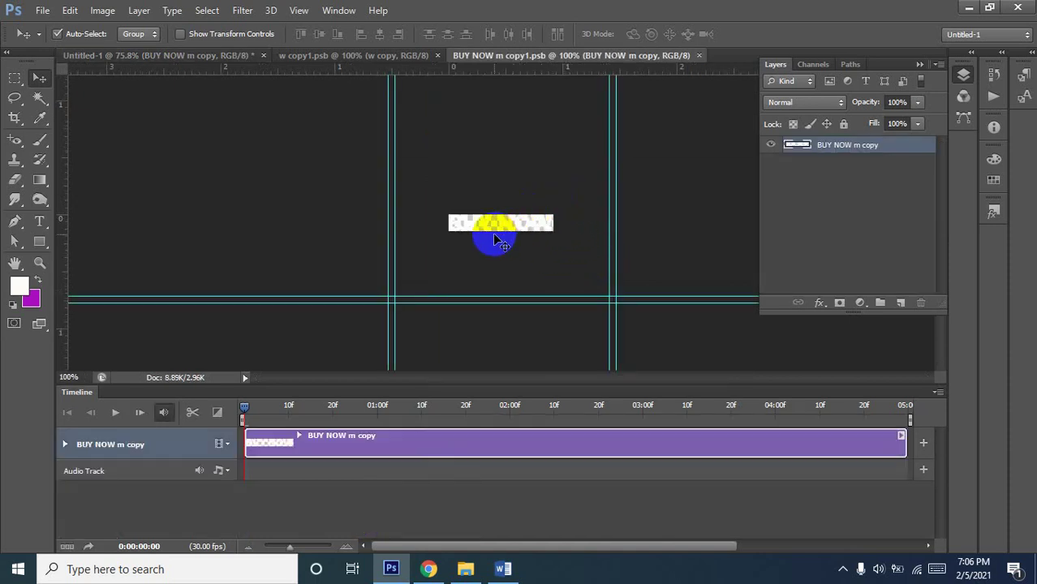
{"action": "key", "text": "alt+BackSpace"}
{"action": "key", "text": "ctrl+BackSpace"}
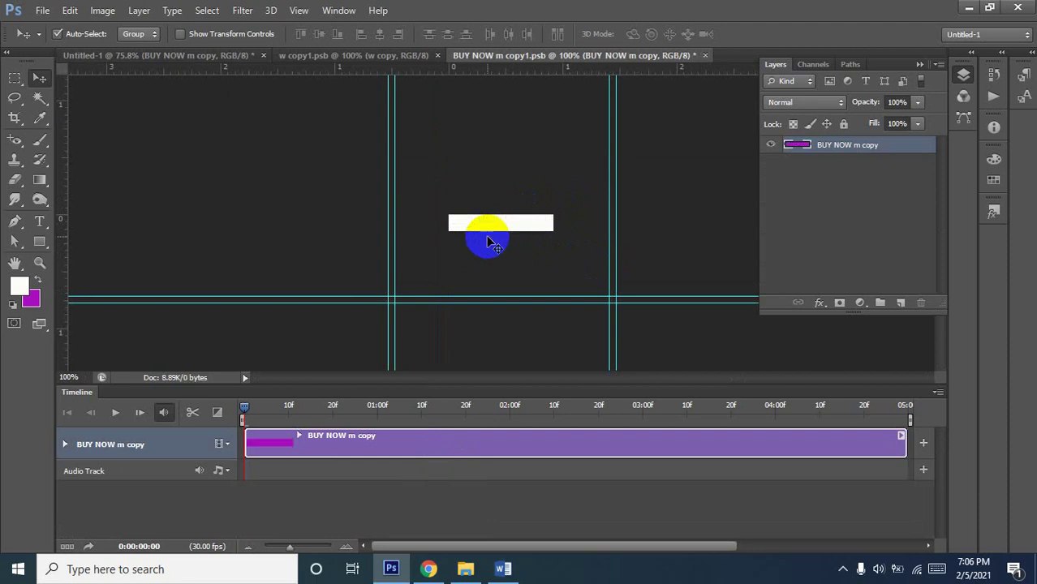
{"action": "key", "text": "alt+BackSpace"}
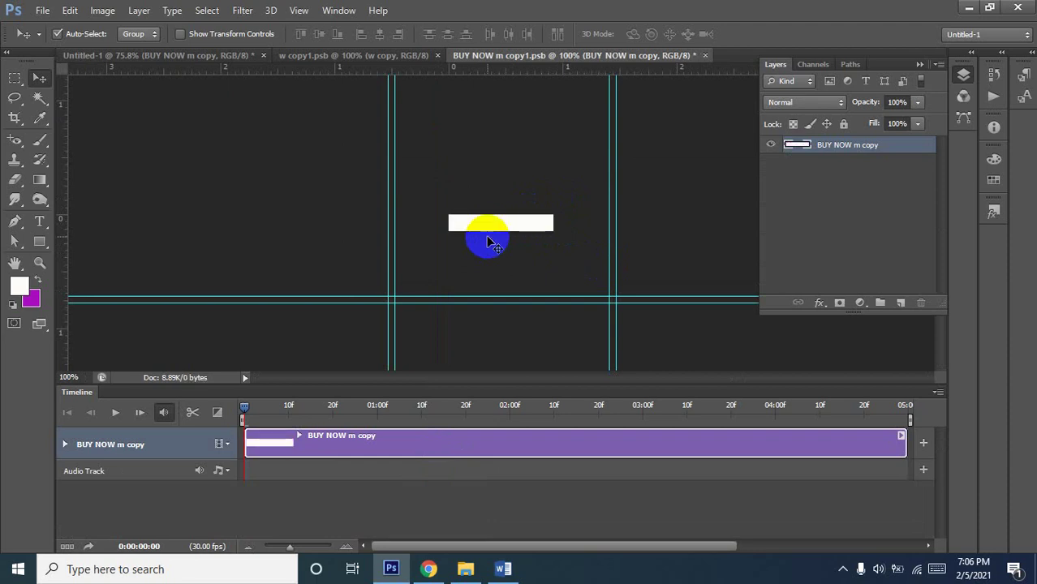
{"action": "key", "text": "ctrl+BackSpace"}
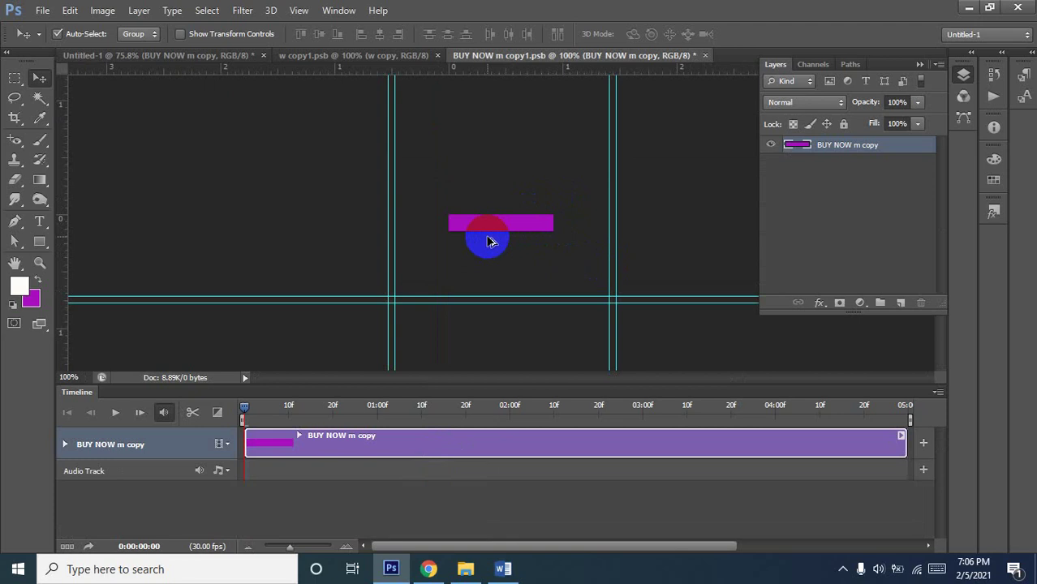
{"action": "key", "text": "alt+BackSpace"}
Try to open the text layer's blending options from its context menu
{"action": "left_click", "coordinate": [814, 146]}
{"action": "right_click", "coordinate": [802, 150]}
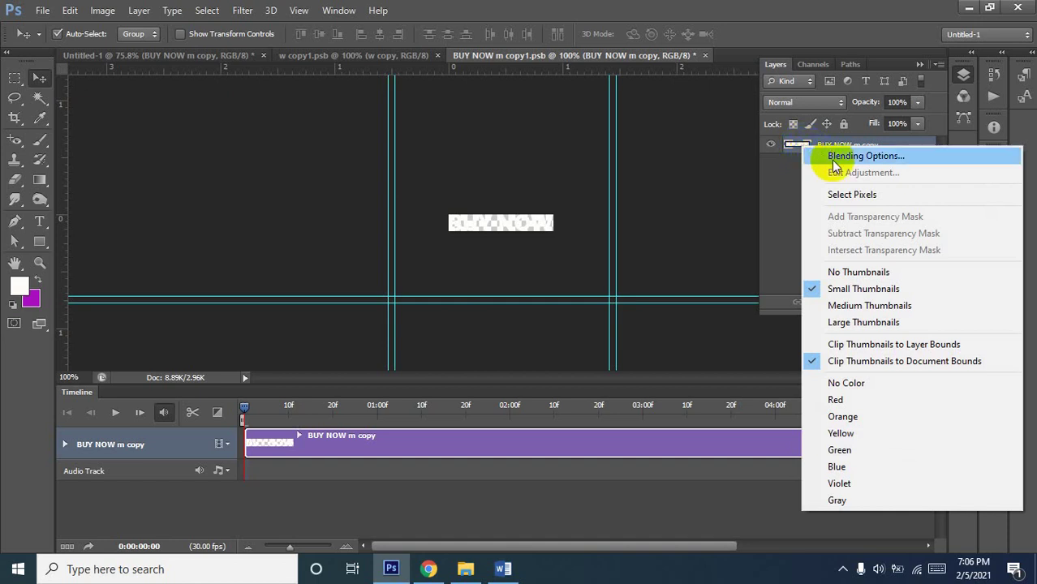
{"action": "left_click", "coordinate": [860, 174]}
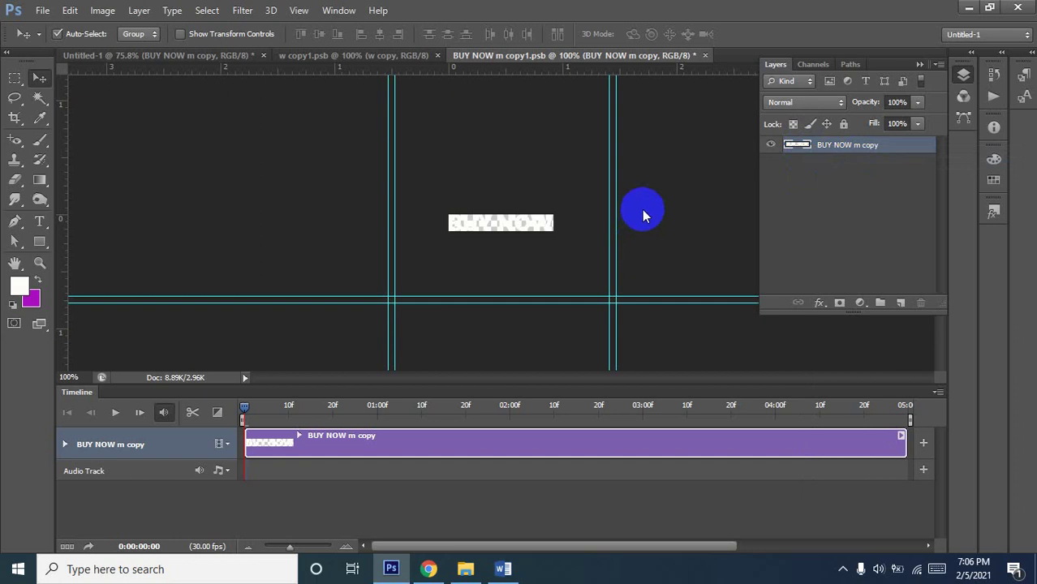
Give the BUY NOW layer a bright purple (RGB 191,1,253) Color Overlay
{"action": "double_click", "coordinate": [766, 152]}
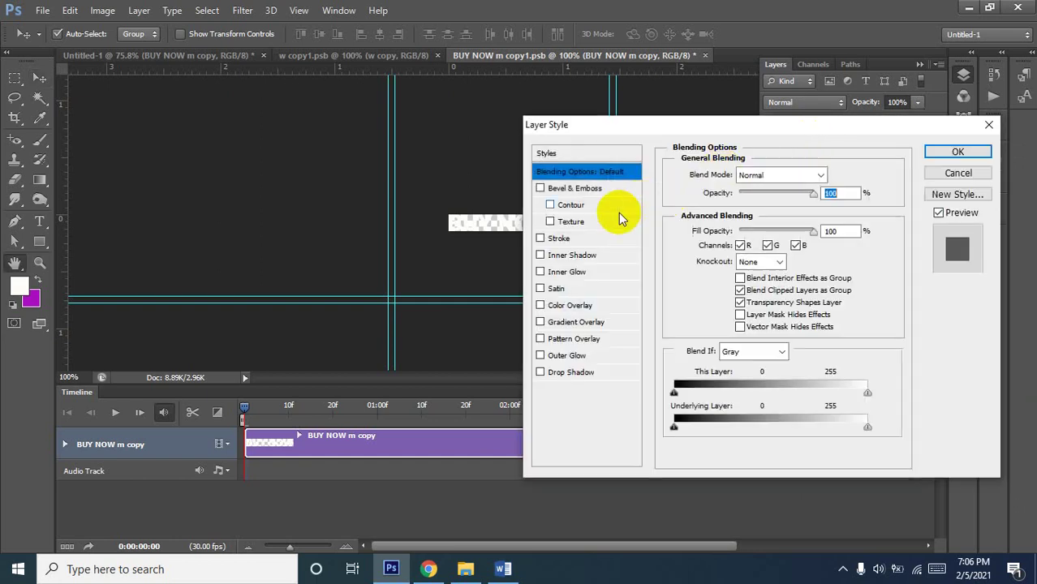
{"action": "left_click", "coordinate": [568, 305]}
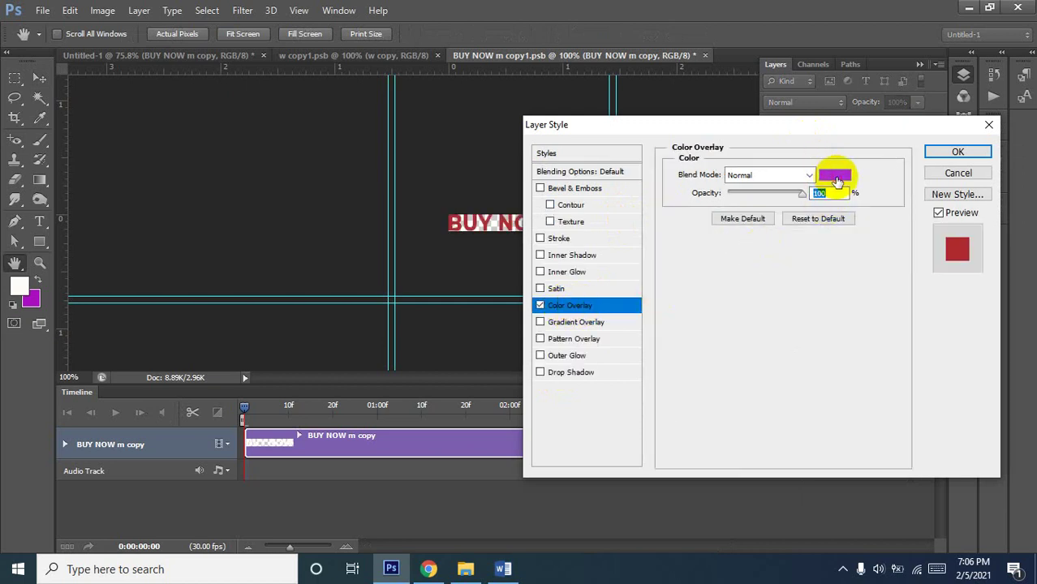
{"action": "left_click", "coordinate": [837, 177]}
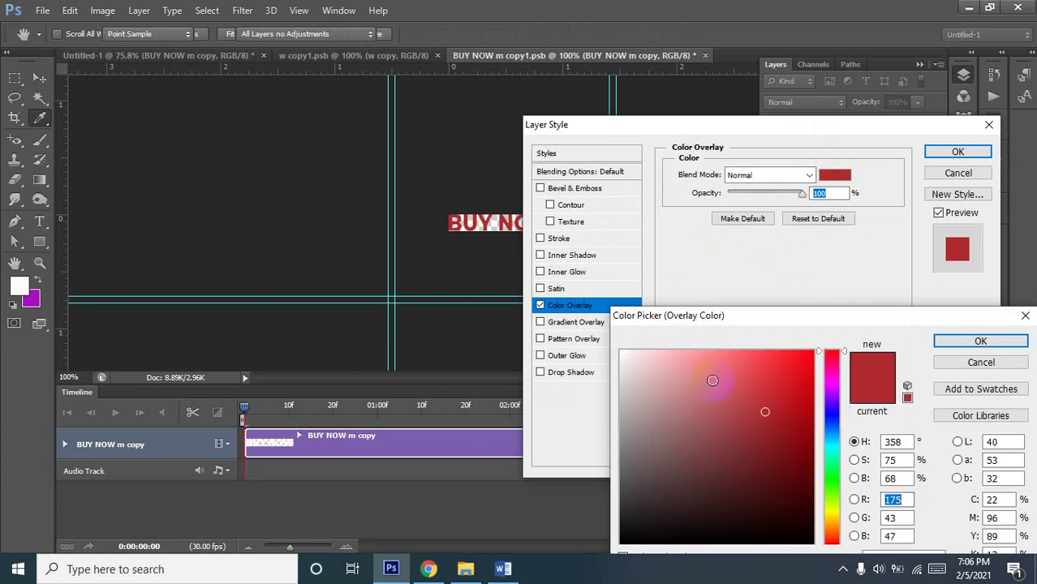
{"action": "left_click", "coordinate": [823, 390]}
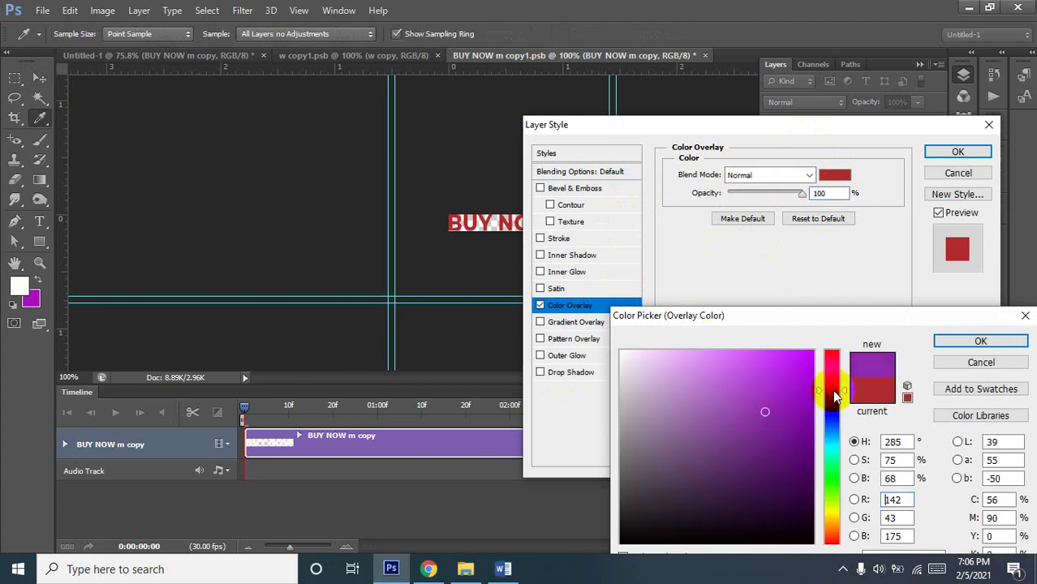
{"action": "left_click", "coordinate": [812, 353]}
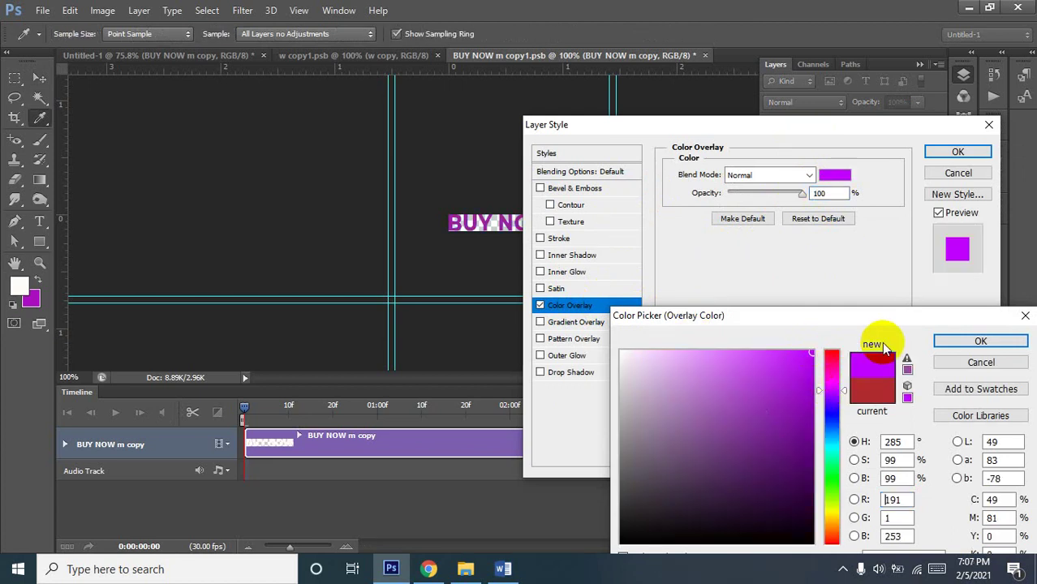
{"action": "left_click", "coordinate": [973, 342]}
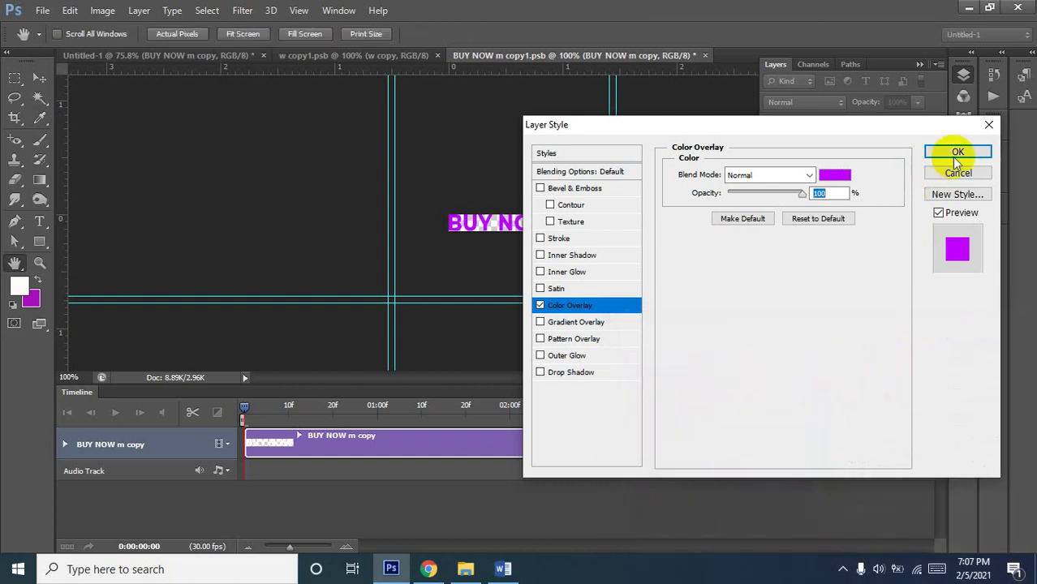
{"action": "left_click", "coordinate": [957, 153]}
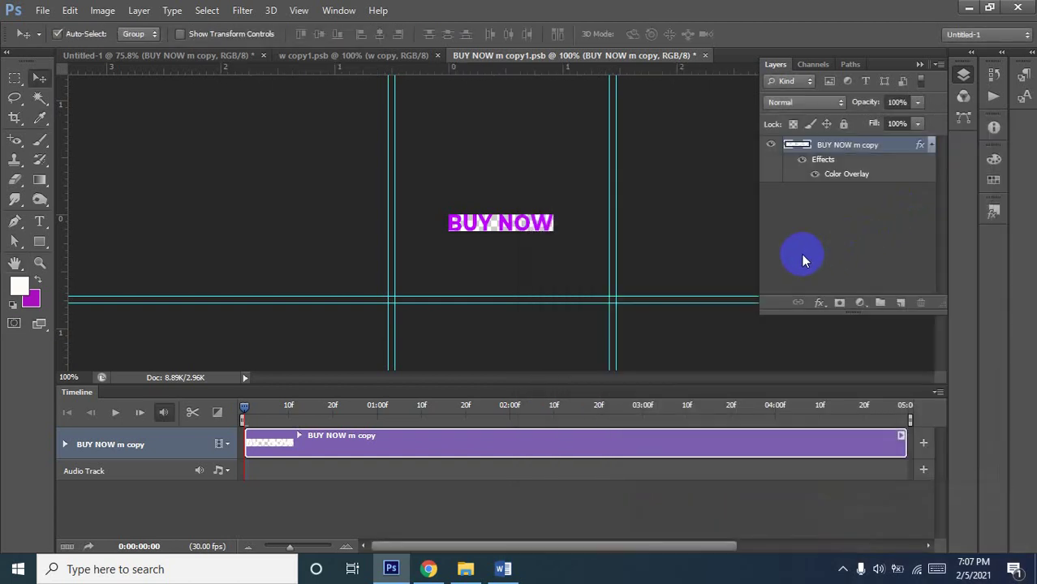
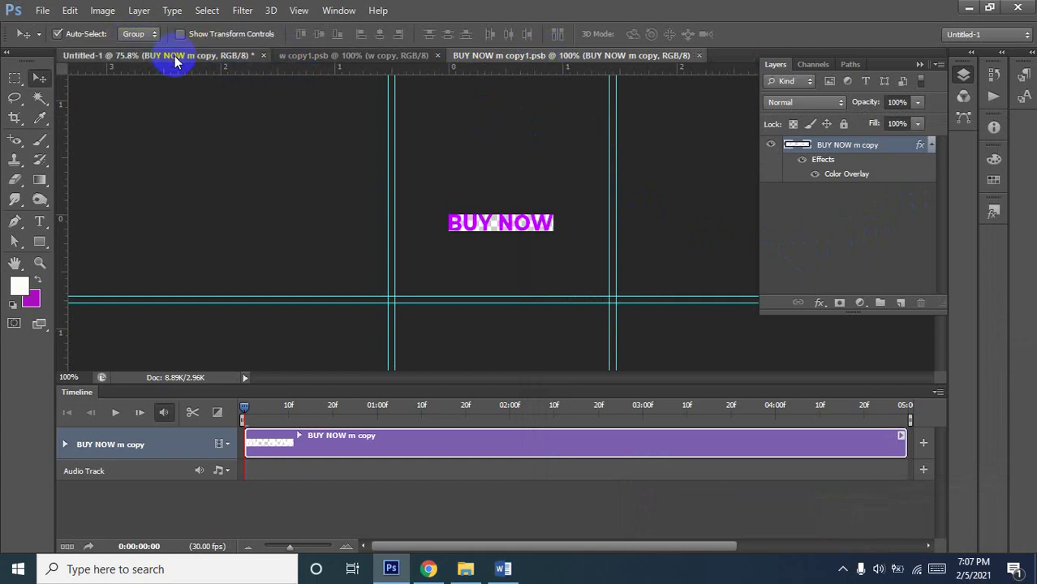
In the banner document, make the w copy layer visible to show the white box behind BUY NOW
{"action": "left_click", "coordinate": [174, 58]}
{"action": "left_click", "coordinate": [792, 281]}
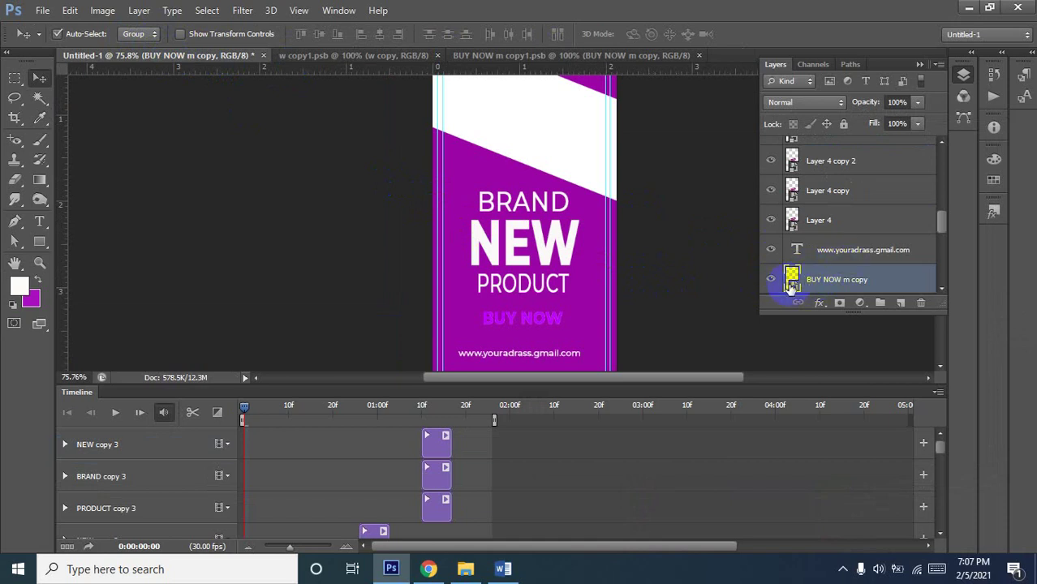
{"action": "scroll", "coordinate": [791, 277], "scroll_direction": "down", "scroll_amount": 1}
{"action": "scroll", "coordinate": [771, 281], "scroll_direction": "down", "scroll_amount": 1}
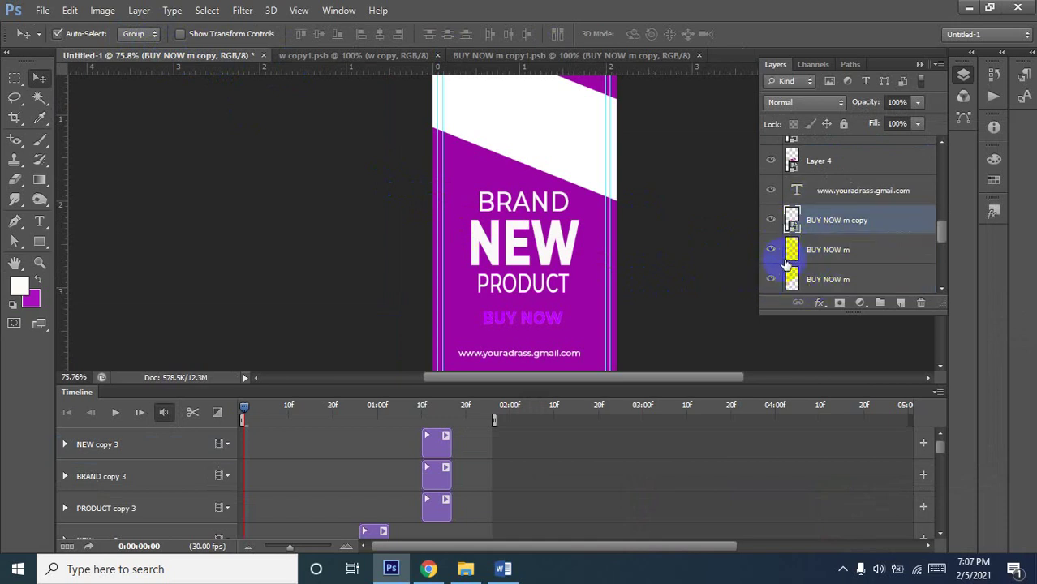
{"action": "left_click", "coordinate": [771, 281]}
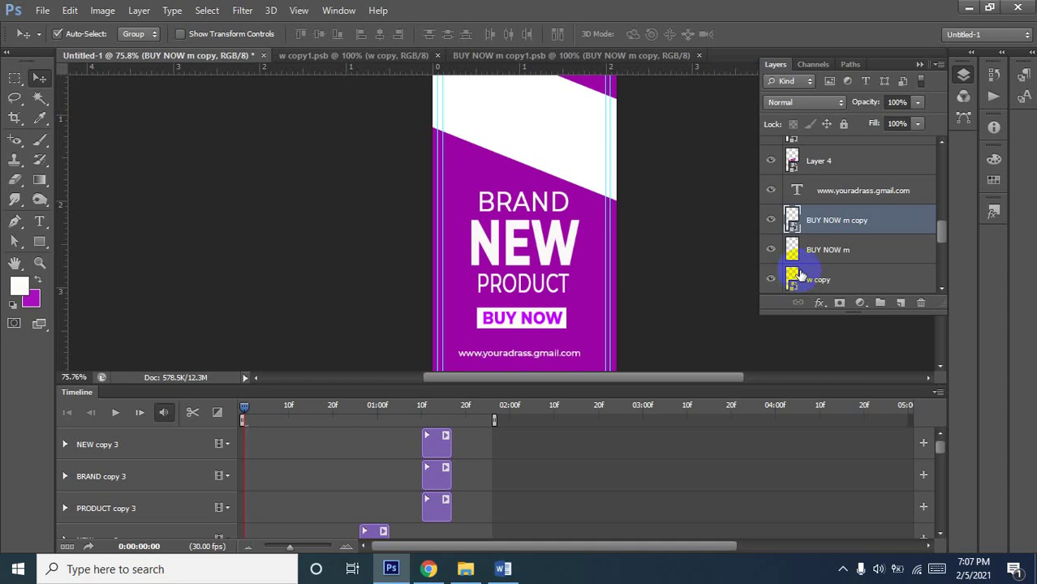
{"action": "scroll", "coordinate": [773, 276], "scroll_direction": "down", "scroll_amount": 2}
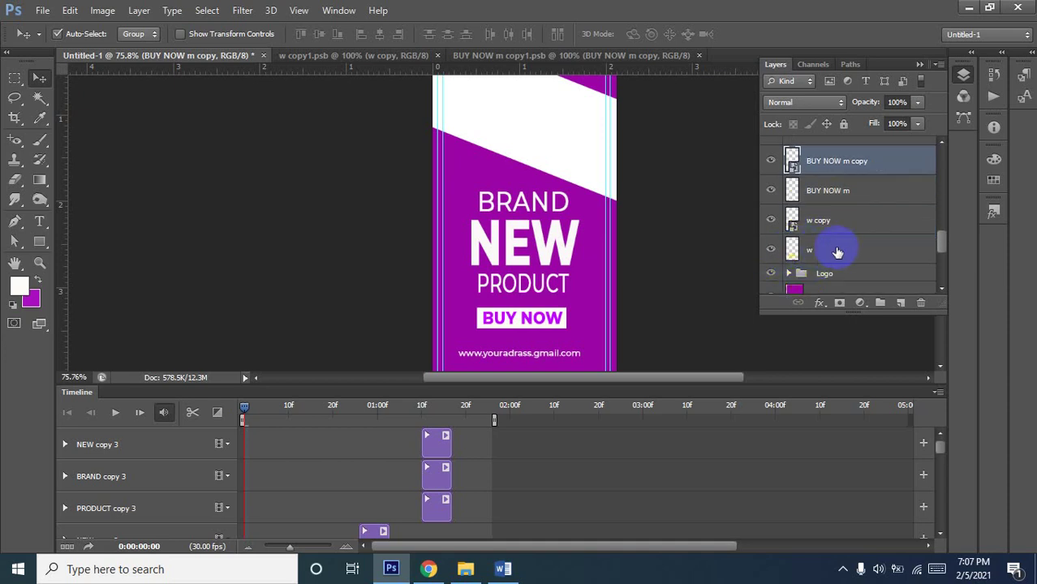
Convert the w and BUY NOW m layers into smart objects
{"action": "left_click", "coordinate": [814, 194]}
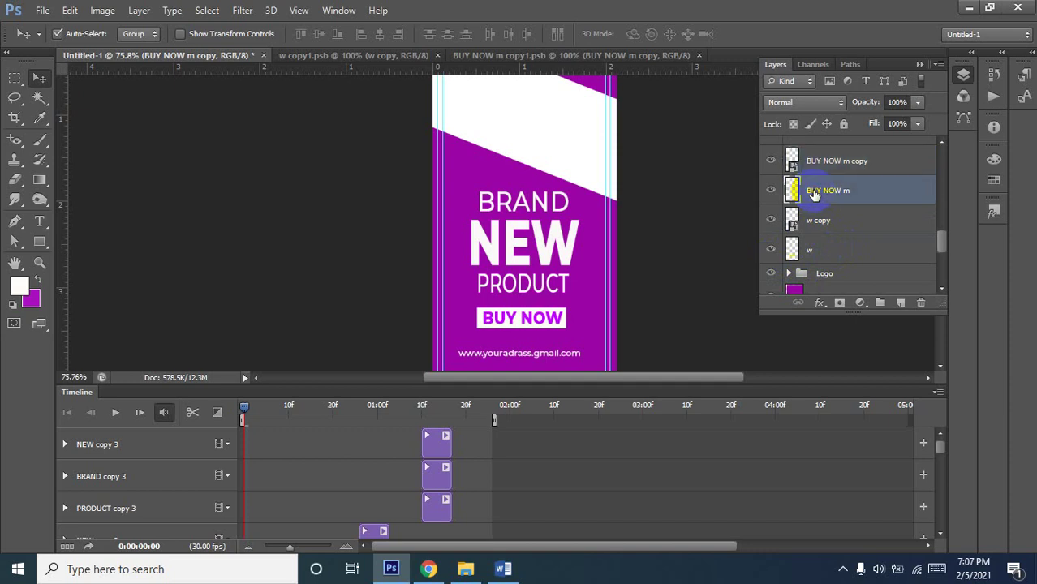
{"action": "left_click_drag", "start_coordinate": [808, 316], "coordinate": [814, 251]}
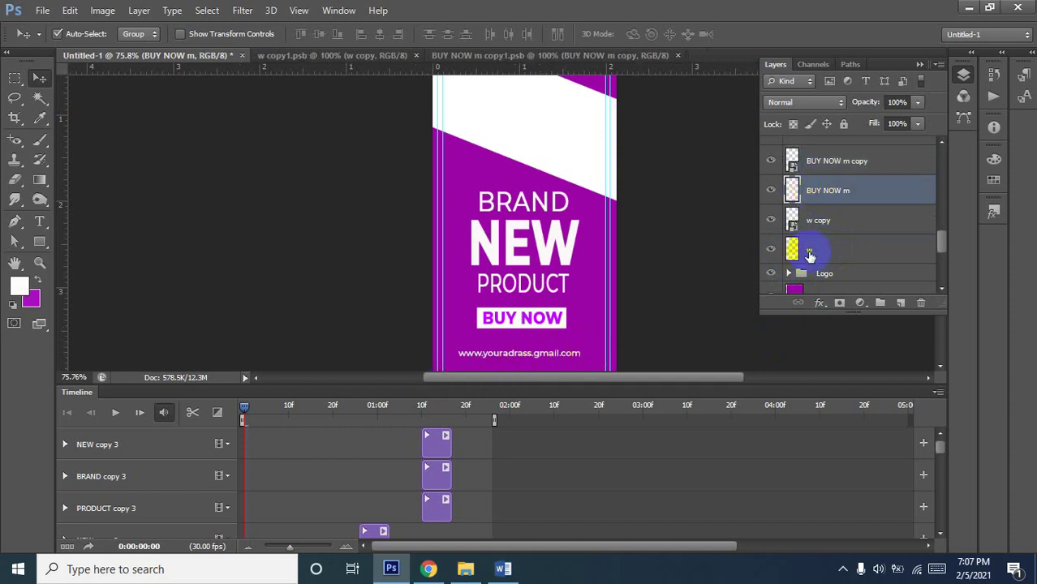
{"action": "left_click", "coordinate": [814, 250]}
{"action": "right_click", "coordinate": [814, 251]}
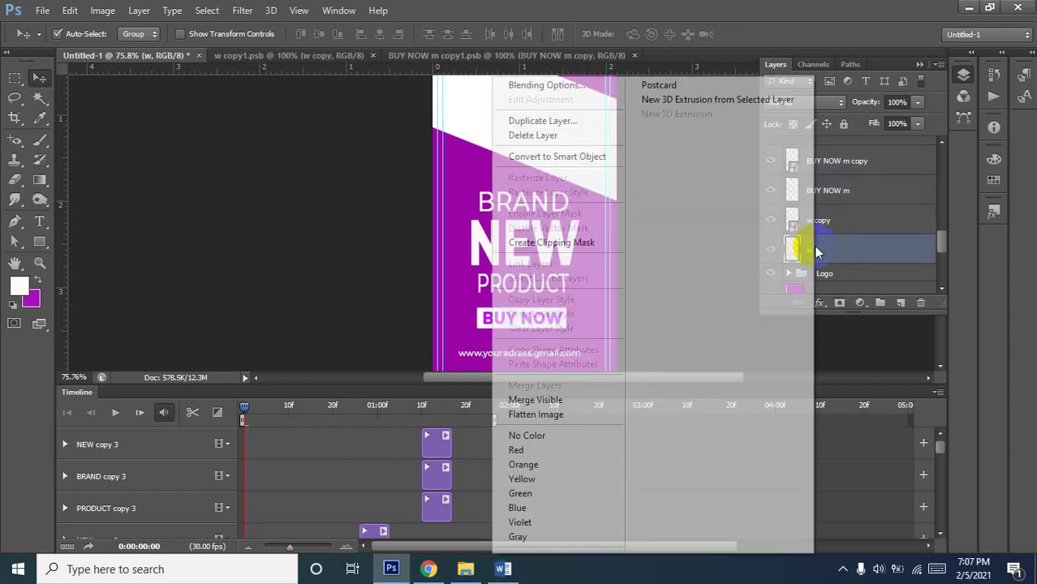
{"action": "left_click", "coordinate": [577, 160]}
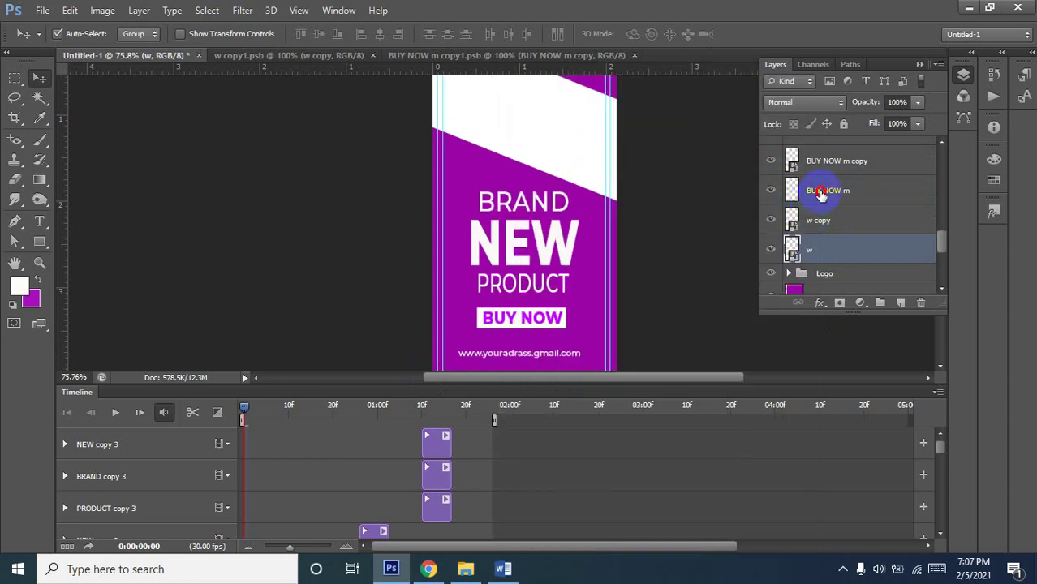
{"action": "left_click", "coordinate": [822, 193]}
{"action": "right_click", "coordinate": [818, 191]}
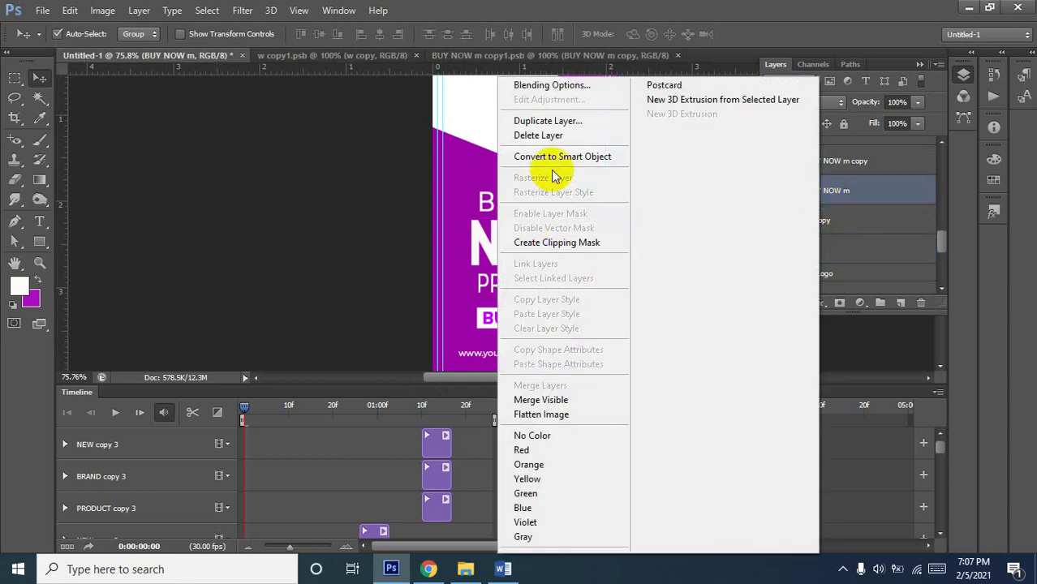
{"action": "left_click", "coordinate": [560, 157]}
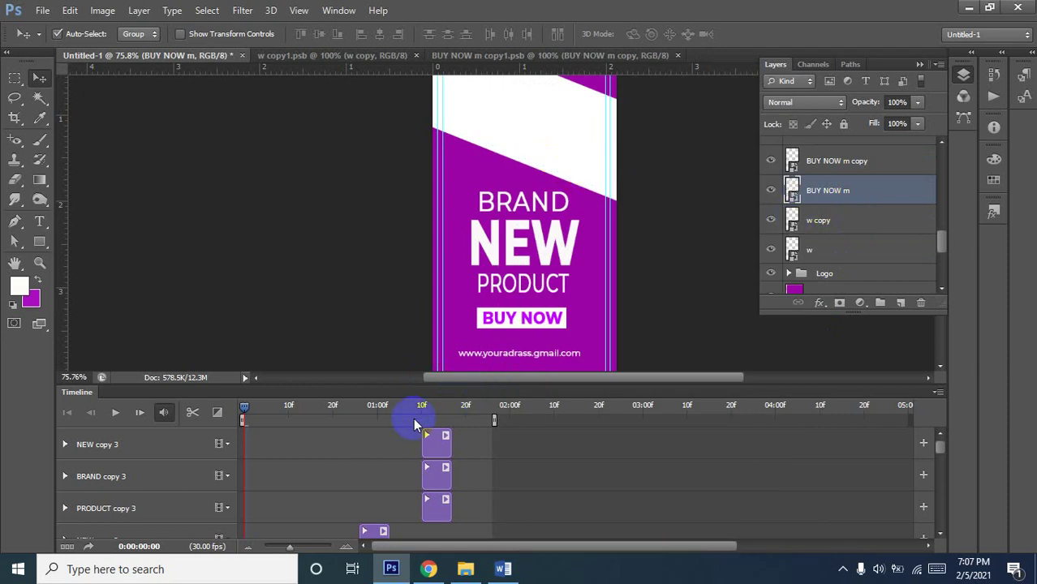
Fit the banner on screen (Ctrl+0) and scroll the Timeline to the BUY NOW m, w copy and w tracks
{"action": "key", "text": "ctrl+0"}
{"action": "scroll", "coordinate": [335, 478], "scroll_direction": "down", "scroll_amount": 1}
{"action": "scroll", "coordinate": [335, 475], "scroll_direction": "down", "scroll_amount": 3}
{"action": "scroll", "coordinate": [336, 477], "scroll_direction": "down", "scroll_amount": 3}
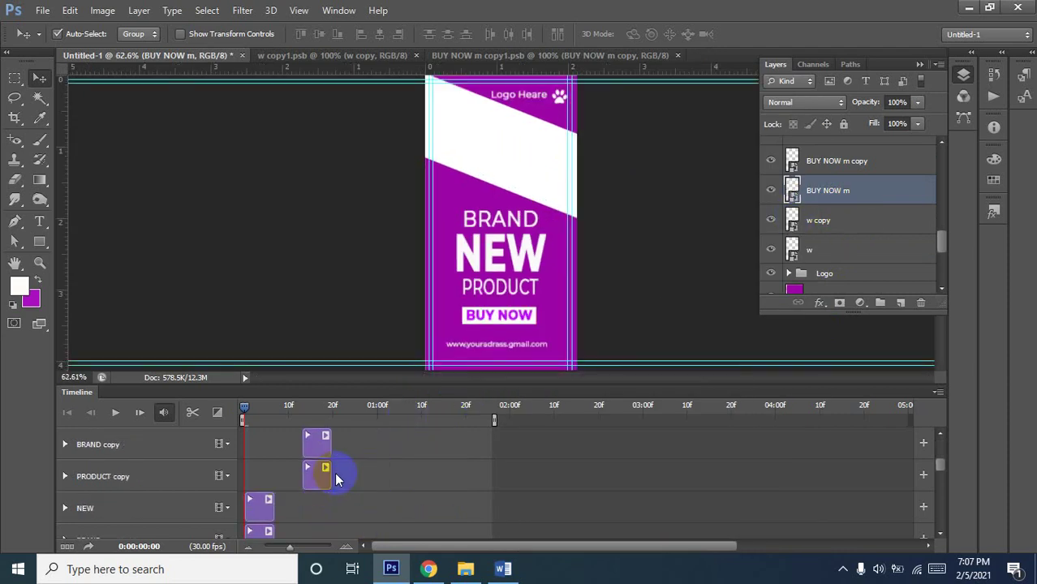
{"action": "scroll", "coordinate": [337, 474], "scroll_direction": "down", "scroll_amount": 1}
{"action": "scroll", "coordinate": [337, 475], "scroll_direction": "down", "scroll_amount": 2}
{"action": "scroll", "coordinate": [337, 474], "scroll_direction": "up", "scroll_amount": 1}
{"action": "scroll", "coordinate": [338, 475], "scroll_direction": "up", "scroll_amount": 2}
{"action": "scroll", "coordinate": [340, 483], "scroll_direction": "down", "scroll_amount": 1}
{"action": "scroll", "coordinate": [341, 489], "scroll_direction": "down", "scroll_amount": 1}
{"action": "scroll", "coordinate": [280, 496], "scroll_direction": "down", "scroll_amount": 3}
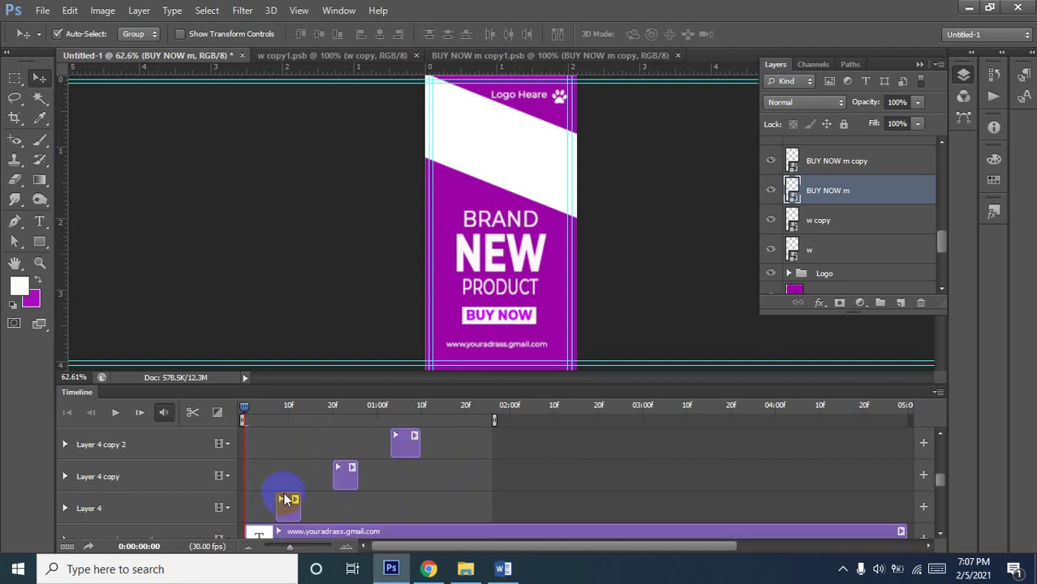
{"action": "scroll", "coordinate": [288, 495], "scroll_direction": "up", "scroll_amount": 1}
{"action": "scroll", "coordinate": [288, 495], "scroll_direction": "down", "scroll_amount": 1}
{"action": "scroll", "coordinate": [288, 495], "scroll_direction": "down", "scroll_amount": 1}
{"action": "scroll", "coordinate": [288, 495], "scroll_direction": "down", "scroll_amount": 2}
{"action": "scroll", "coordinate": [287, 491], "scroll_direction": "down", "scroll_amount": 2}
{"action": "scroll", "coordinate": [286, 491], "scroll_direction": "down", "scroll_amount": 2}
{"action": "scroll", "coordinate": [287, 491], "scroll_direction": "down", "scroll_amount": 1}
{"action": "scroll", "coordinate": [288, 488], "scroll_direction": "down", "scroll_amount": 1}
{"action": "scroll", "coordinate": [288, 487], "scroll_direction": "down", "scroll_amount": 1}
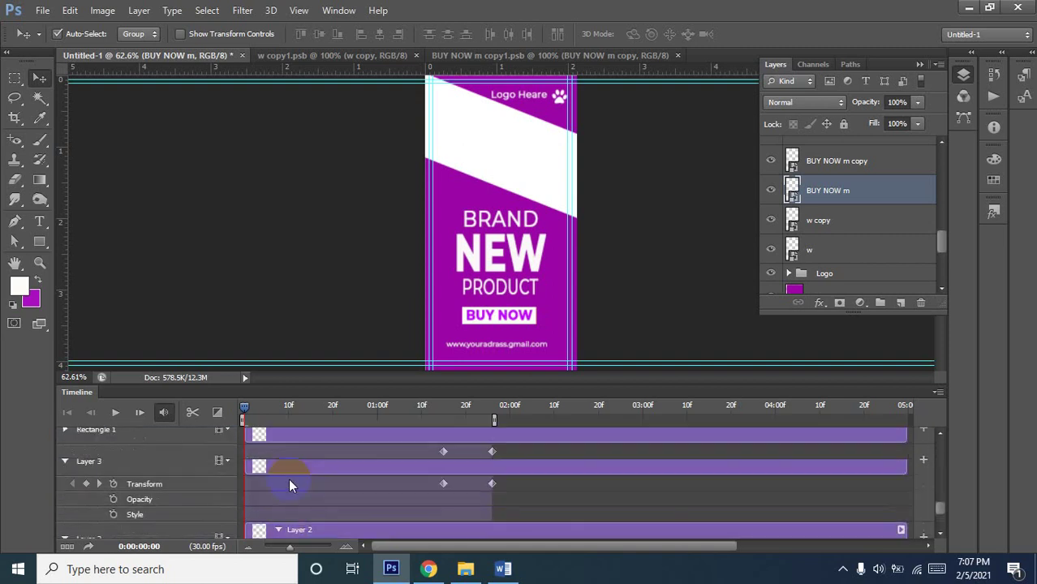
{"action": "scroll", "coordinate": [288, 483], "scroll_direction": "up", "scroll_amount": 2}
{"action": "scroll", "coordinate": [288, 478], "scroll_direction": "up", "scroll_amount": 2}
{"action": "scroll", "coordinate": [291, 479], "scroll_direction": "down", "scroll_amount": 1}
{"action": "scroll", "coordinate": [291, 481], "scroll_direction": "down", "scroll_amount": 1}
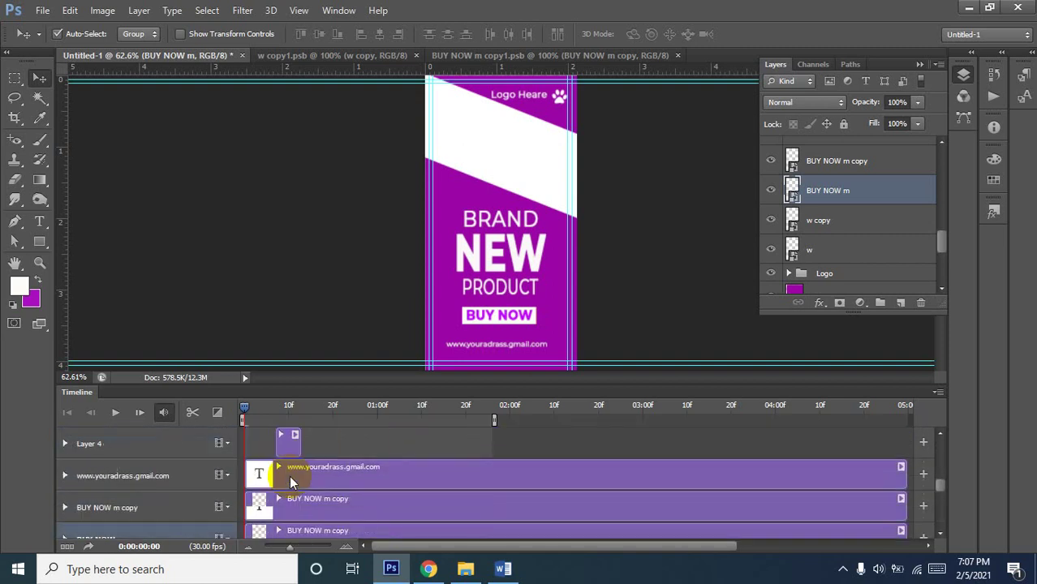
{"action": "scroll", "coordinate": [291, 480], "scroll_direction": "down", "scroll_amount": 2}
{"action": "scroll", "coordinate": [291, 481], "scroll_direction": "up", "scroll_amount": 1}
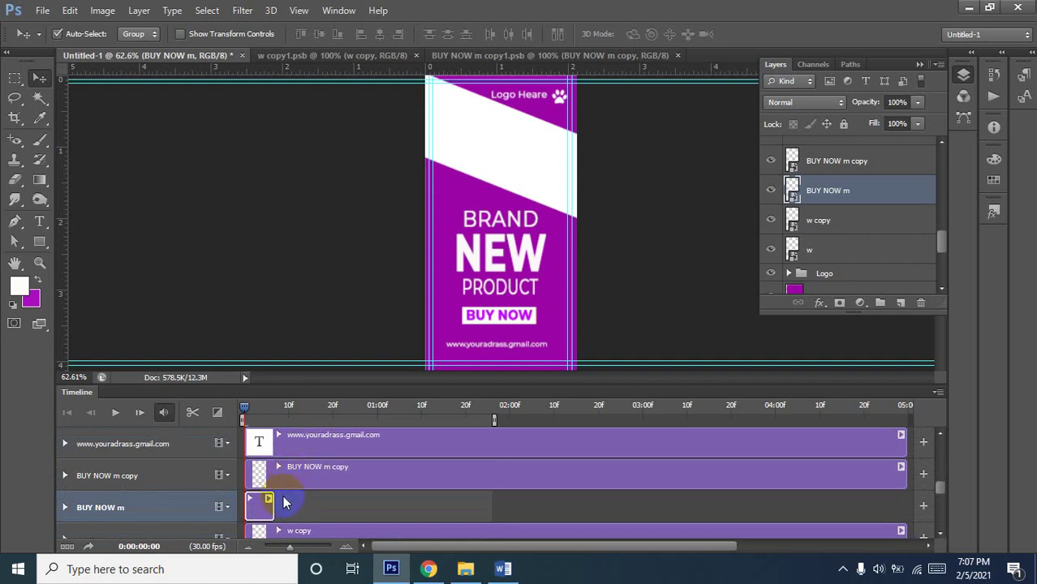
{"action": "scroll", "coordinate": [279, 503], "scroll_direction": "down", "scroll_amount": 1}
{"action": "scroll", "coordinate": [280, 503], "scroll_direction": "down", "scroll_amount": 1}
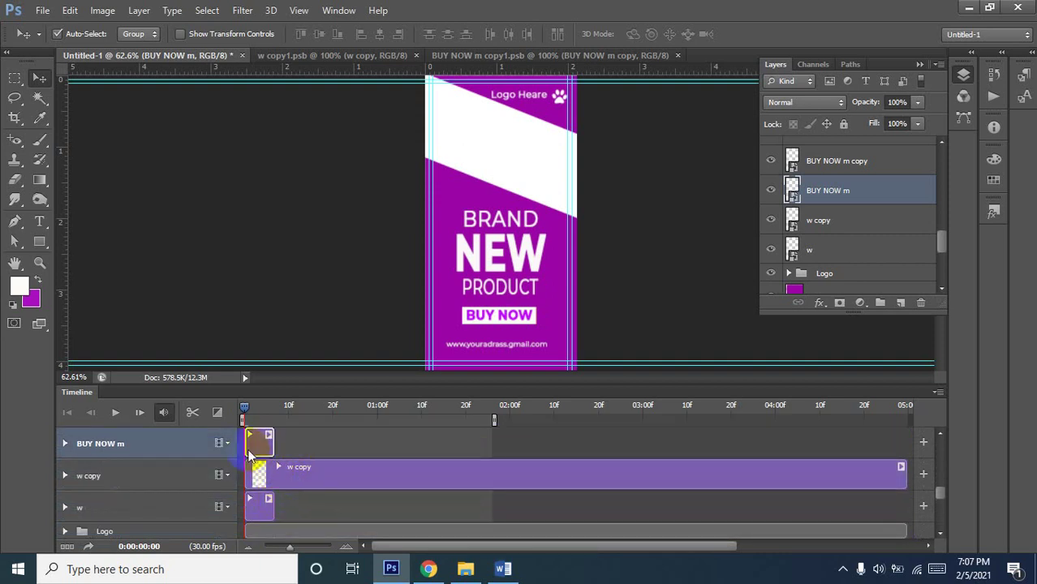
Preview the animation, rewind to the first frame, and shorten the w copy clip to a brief duration
{"action": "left_click", "coordinate": [116, 413]}
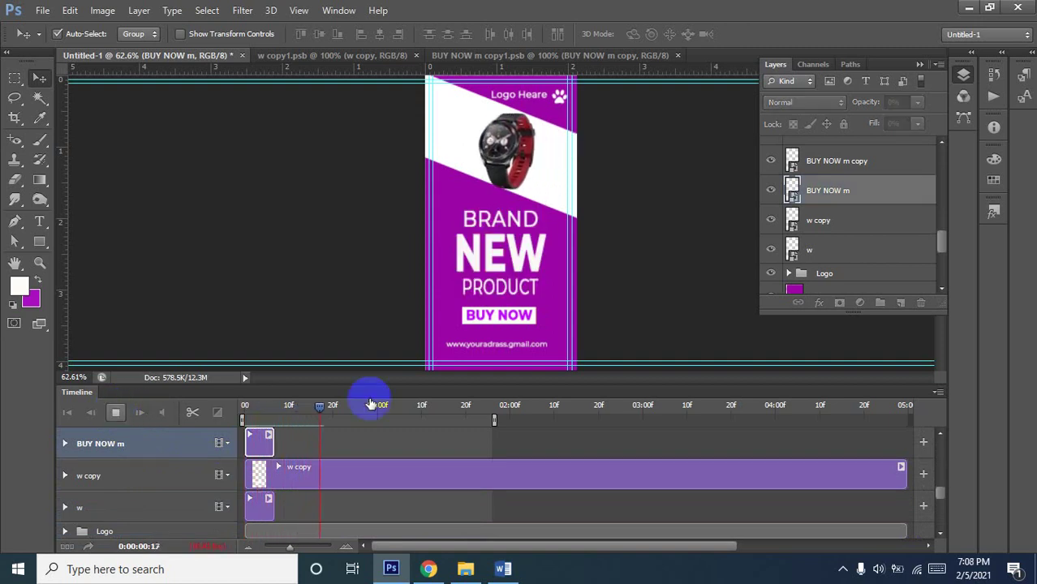
{"action": "left_click", "coordinate": [117, 414]}
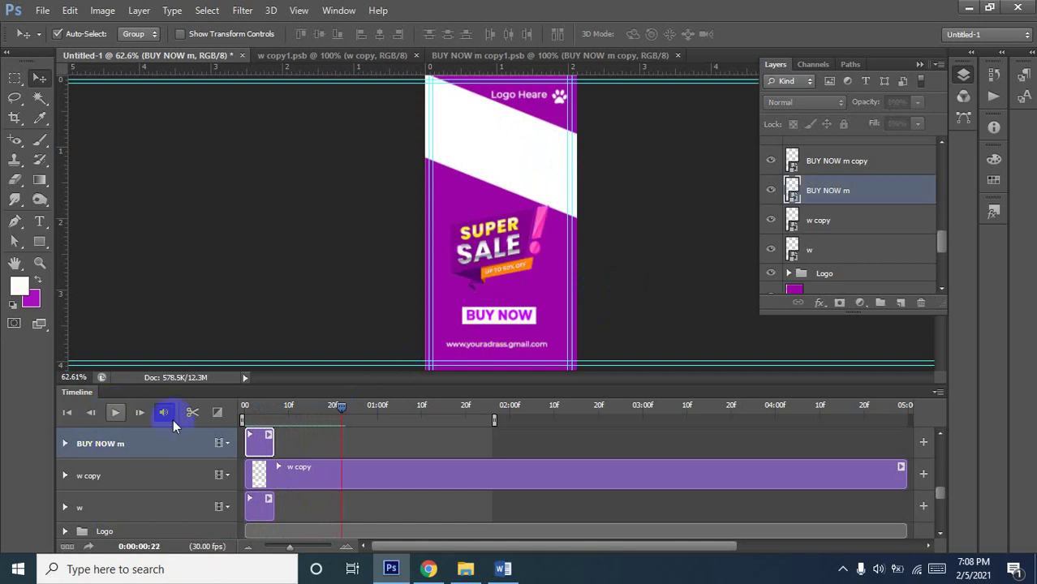
{"action": "left_click_drag", "start_coordinate": [339, 412], "coordinate": [243, 420]}
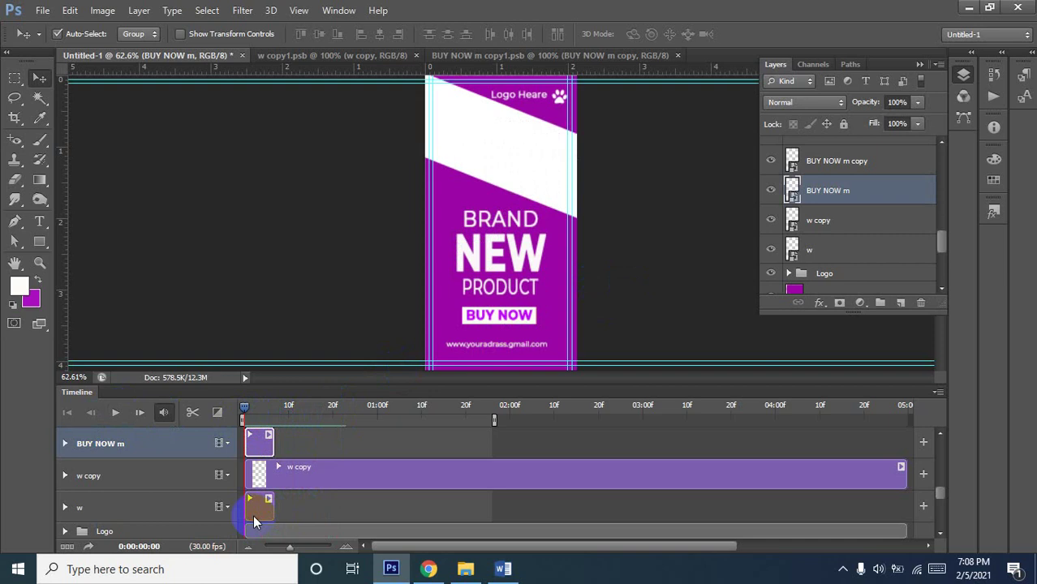
{"action": "left_click", "coordinate": [256, 511]}
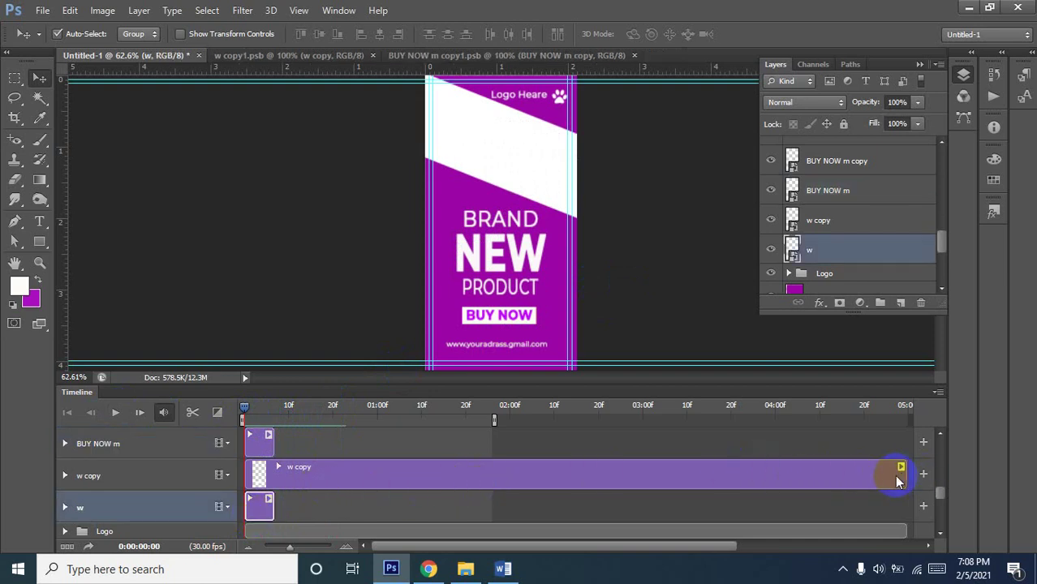
{"action": "mouse_move", "coordinate": [903, 475]}
{"action": "left_mouse_down"}
{"action": "mouse_move", "coordinate": [444, 503]}
{"action": "mouse_move", "coordinate": [277, 501]}
{"action": "left_mouse_up"}
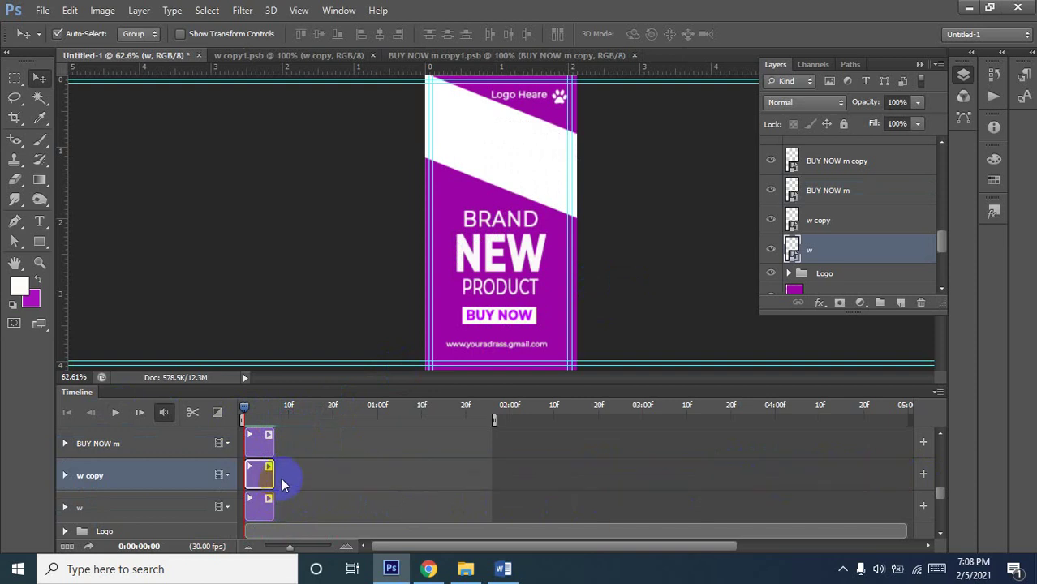
Trim the BUY NOW m copy clip short, keeping it at the timeline start
{"action": "scroll", "coordinate": [282, 477], "scroll_direction": "up", "scroll_amount": 2}
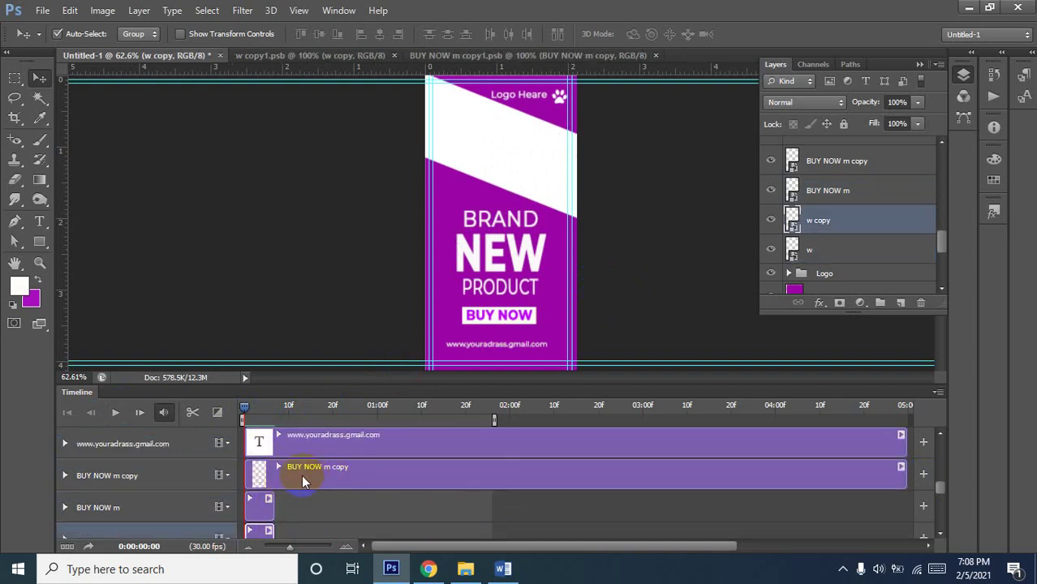
{"action": "scroll", "coordinate": [309, 472], "scroll_direction": "up", "scroll_amount": 1}
{"action": "scroll", "coordinate": [312, 472], "scroll_direction": "down", "scroll_amount": 1}
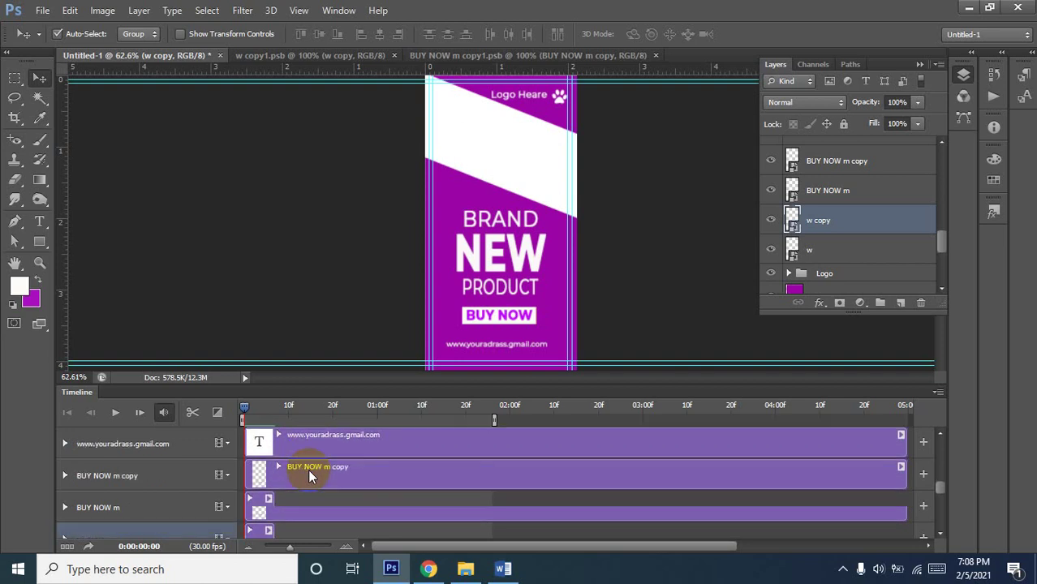
{"action": "left_click", "coordinate": [330, 468]}
{"action": "left_click_drag", "start_coordinate": [904, 473], "coordinate": [884, 473]}
{"action": "left_click_drag", "start_coordinate": [417, 497], "coordinate": [273, 506]}
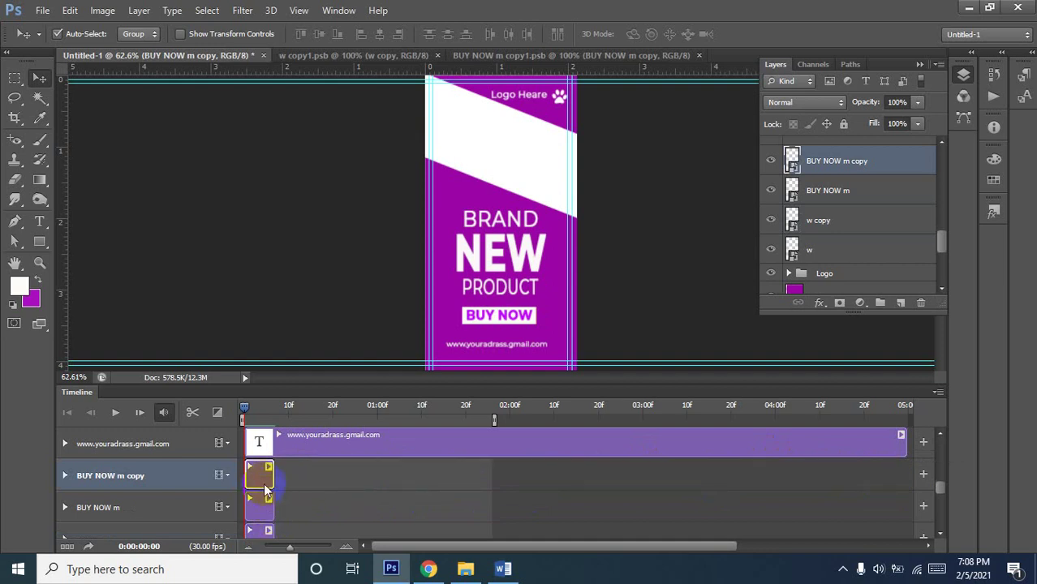
{"action": "left_click_drag", "start_coordinate": [258, 477], "coordinate": [287, 478]}
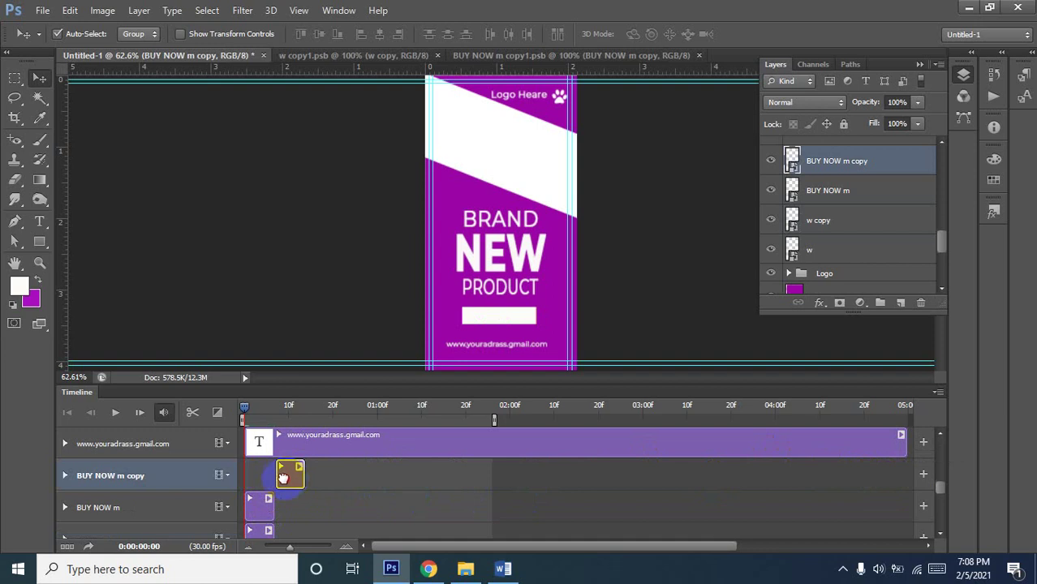
{"action": "mouse_move", "coordinate": [283, 478]}
{"action": "left_mouse_down"}
{"action": "mouse_move", "coordinate": [258, 482]}
{"action": "mouse_move", "coordinate": [284, 506]}
{"action": "left_mouse_up"}
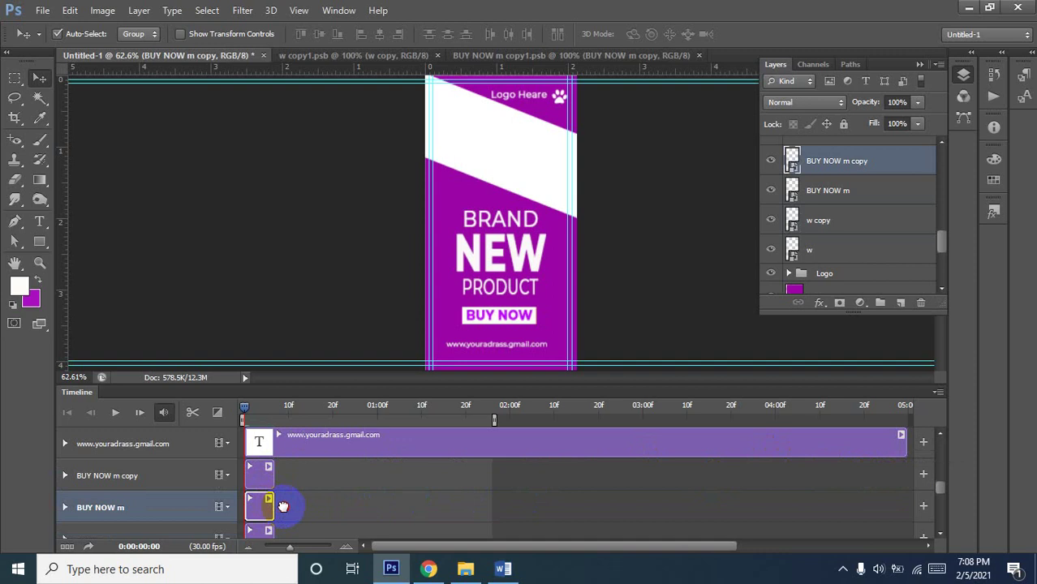
Shift the w clip later to about frame 10, matching the BUY NOW m clip
{"action": "scroll", "coordinate": [285, 504], "scroll_direction": "down", "scroll_amount": 1}
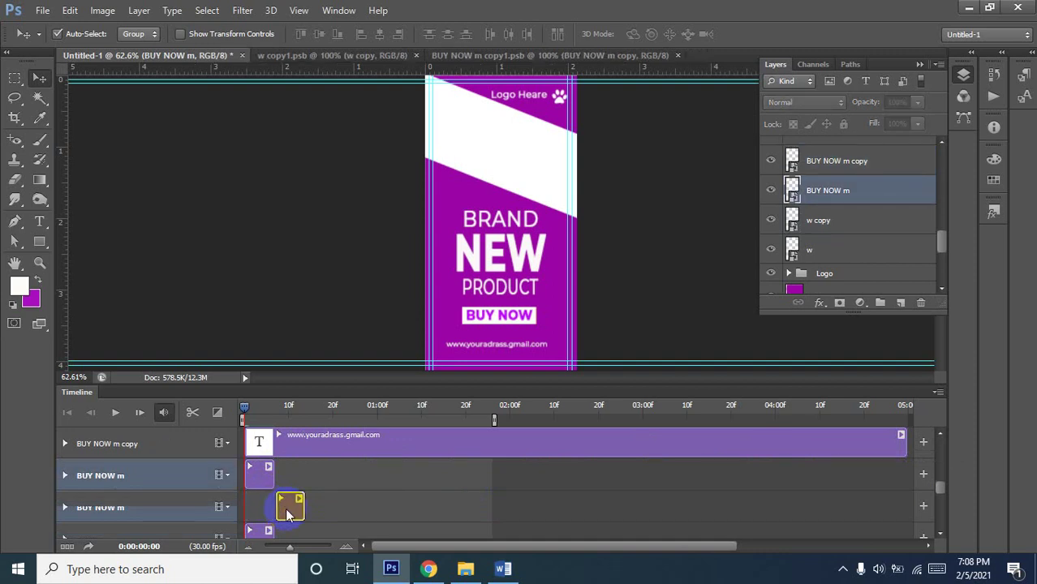
{"action": "scroll", "coordinate": [285, 505], "scroll_direction": "down", "scroll_amount": 1}
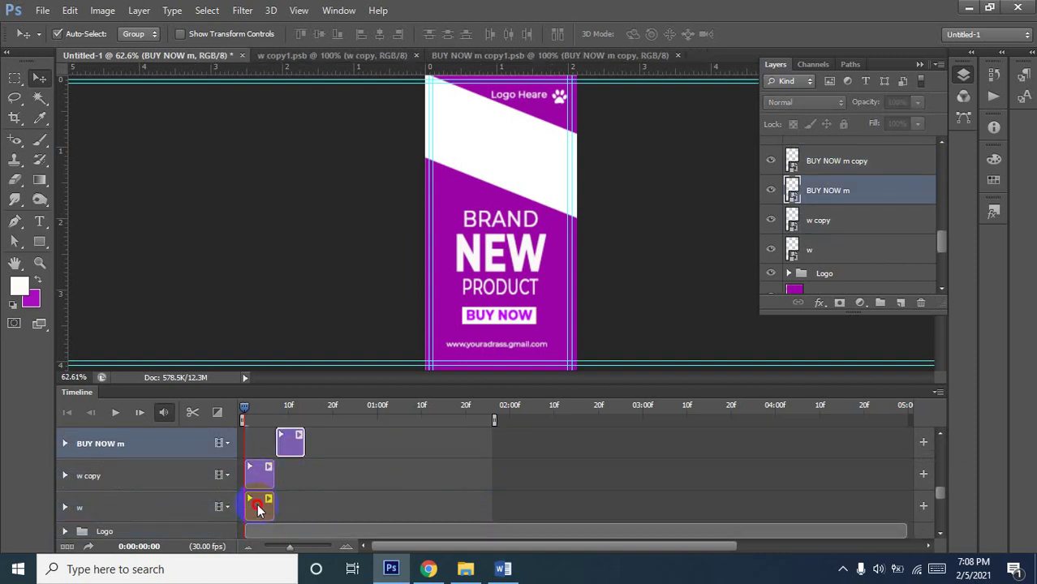
{"action": "left_click", "coordinate": [258, 509]}
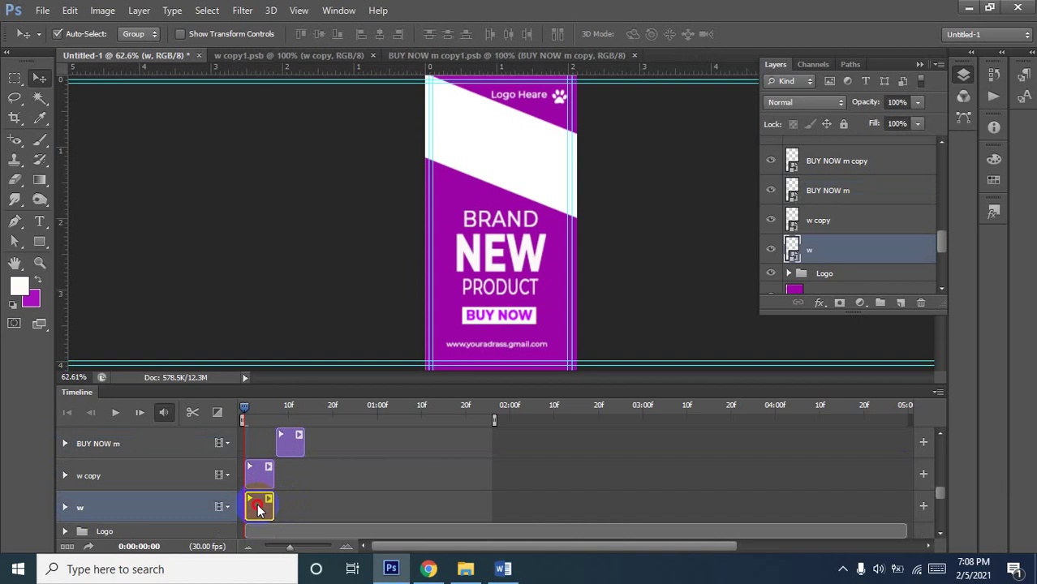
{"action": "left_click_drag", "start_coordinate": [281, 504], "coordinate": [299, 508]}
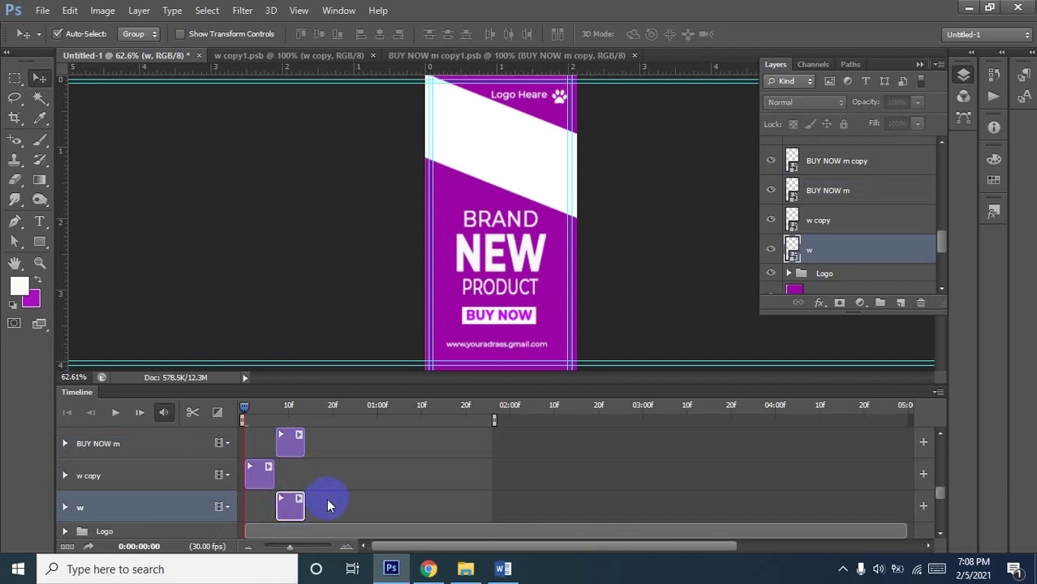
{"action": "left_click", "coordinate": [114, 413]}
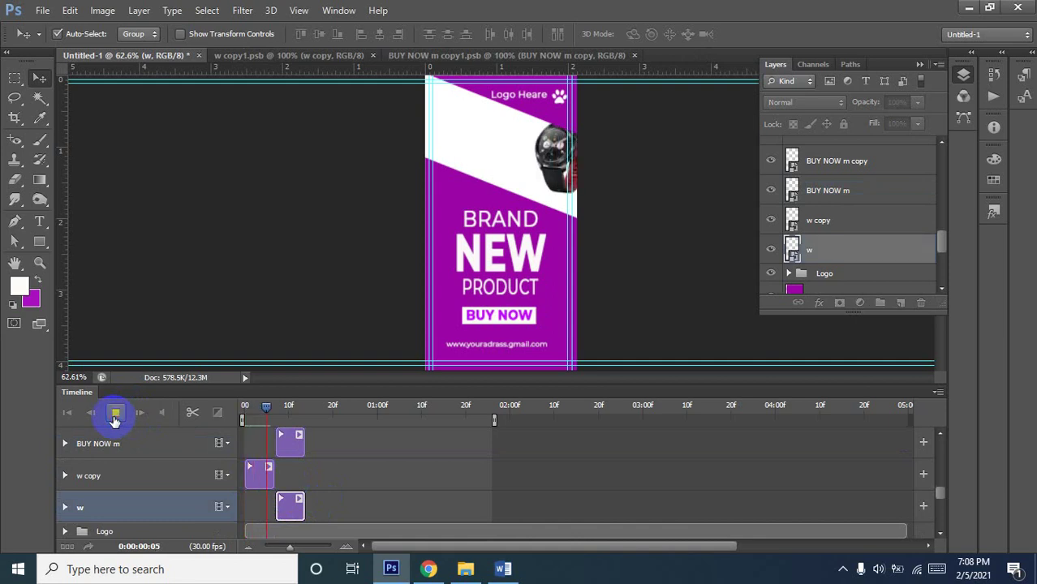
{"action": "left_click", "coordinate": [115, 414]}
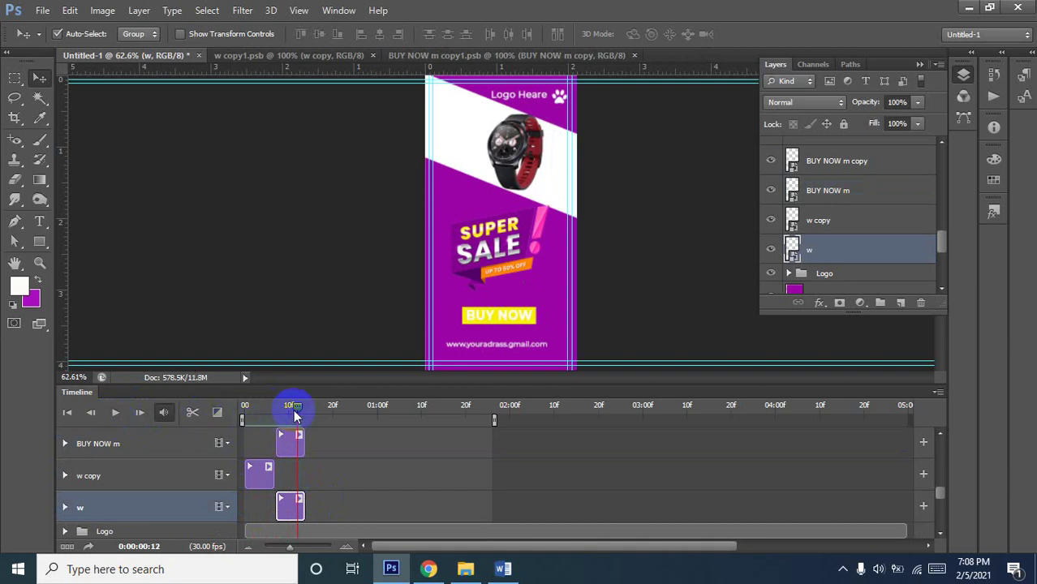
{"action": "left_click_drag", "start_coordinate": [293, 420], "coordinate": [289, 419]}
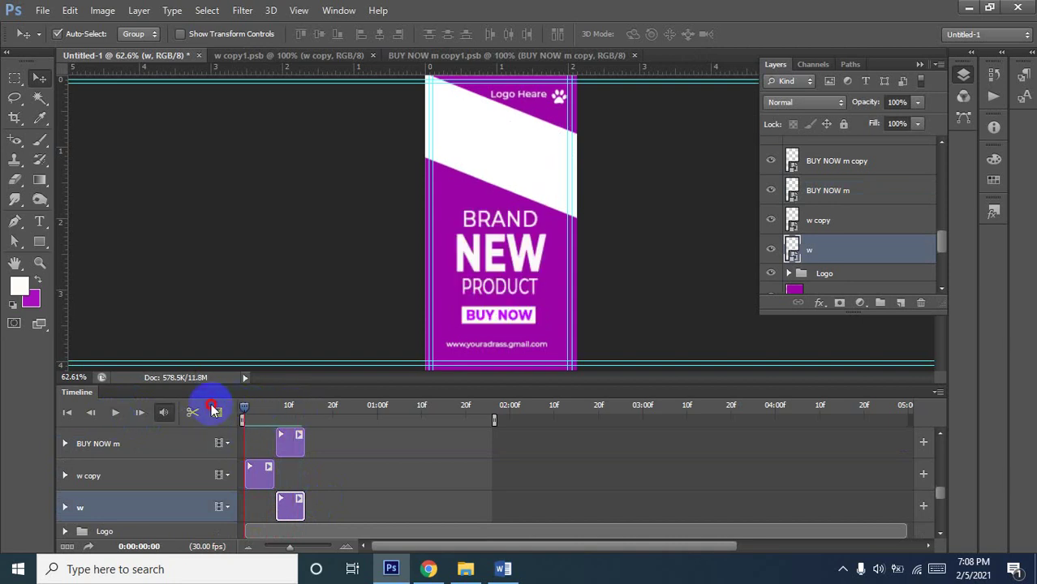
{"action": "left_click", "coordinate": [113, 414]}
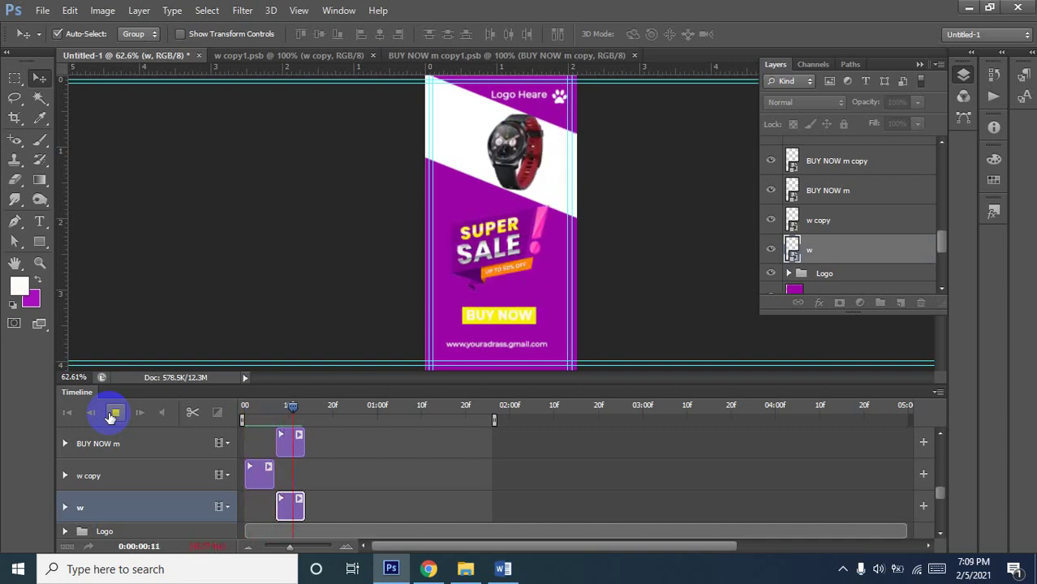
{"action": "left_click", "coordinate": [111, 414]}
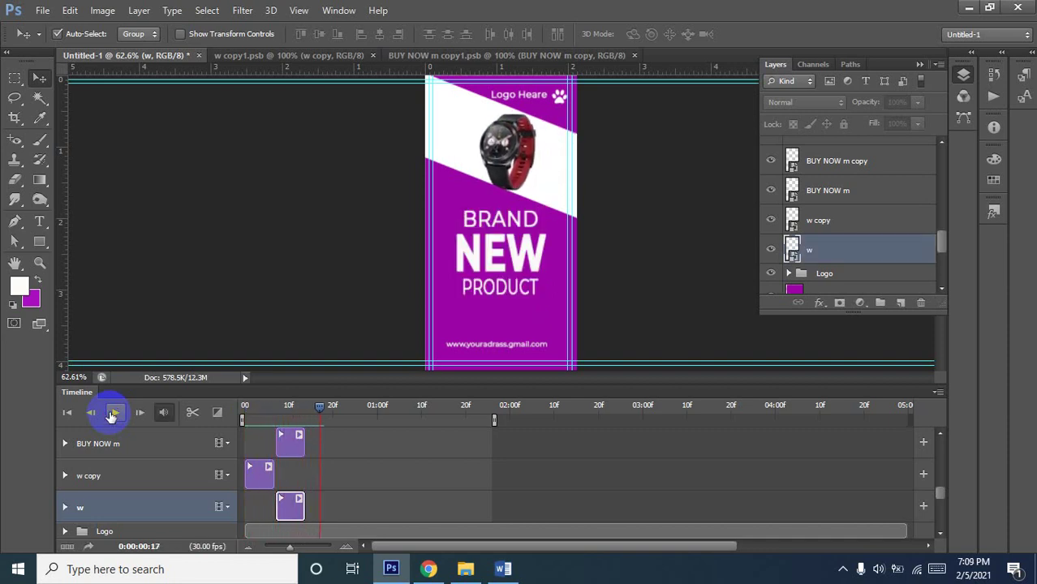
{"action": "left_click_drag", "start_coordinate": [321, 410], "coordinate": [231, 411]}
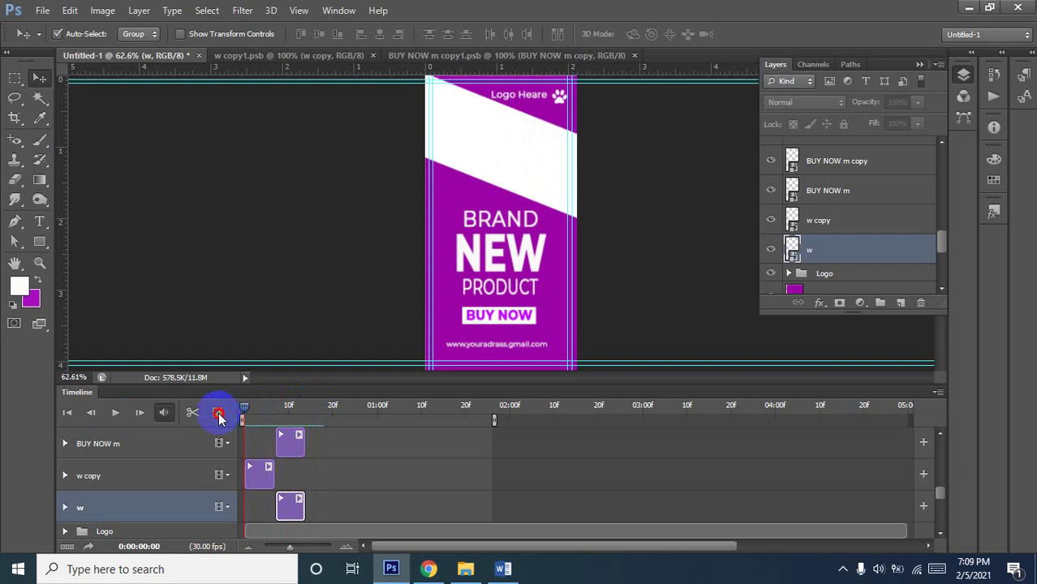
{"action": "scroll", "coordinate": [272, 436], "scroll_direction": "up", "scroll_amount": 1}
{"action": "left_click", "coordinate": [259, 453]}
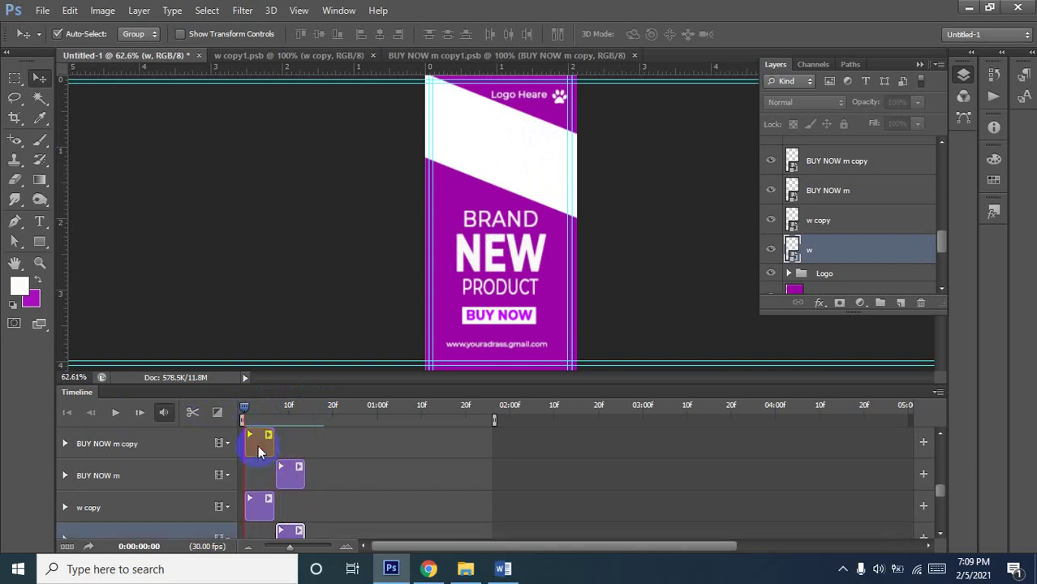
{"action": "left_click", "coordinate": [260, 509], "text": "shift"}
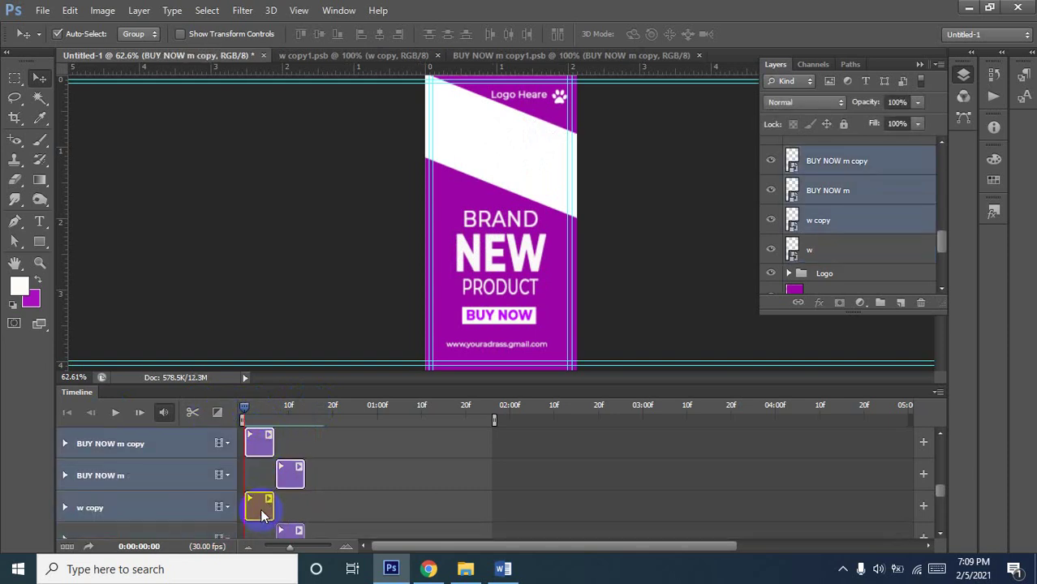
{"action": "left_click", "coordinate": [288, 477]}
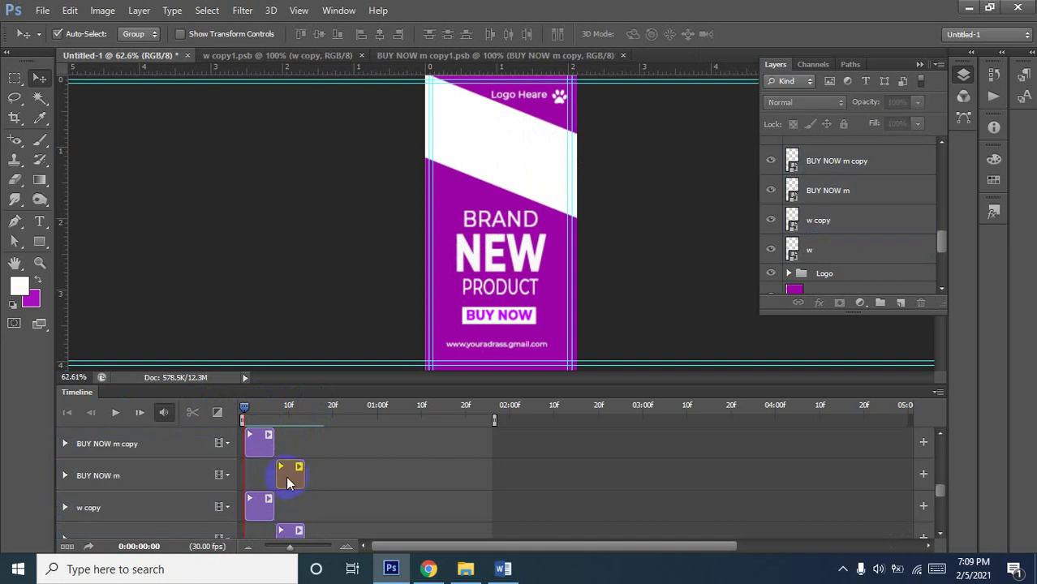
Move the BUY NOW m layer below w copy in the stack with Ctrl+[
{"action": "left_click", "coordinate": [290, 475]}
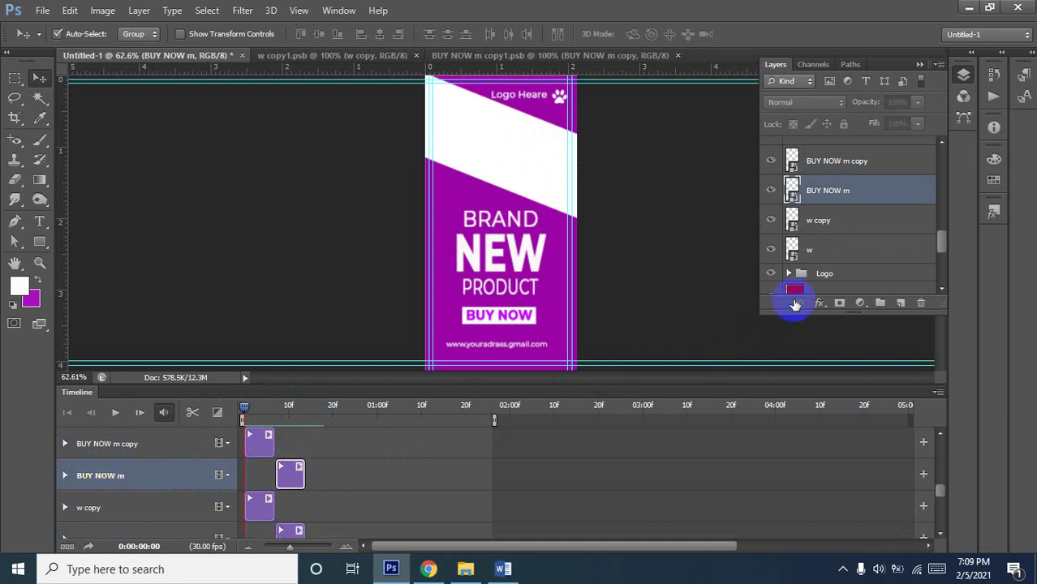
{"action": "left_click", "coordinate": [848, 196]}
{"action": "key", "text": "ctrl+bracketleft"}
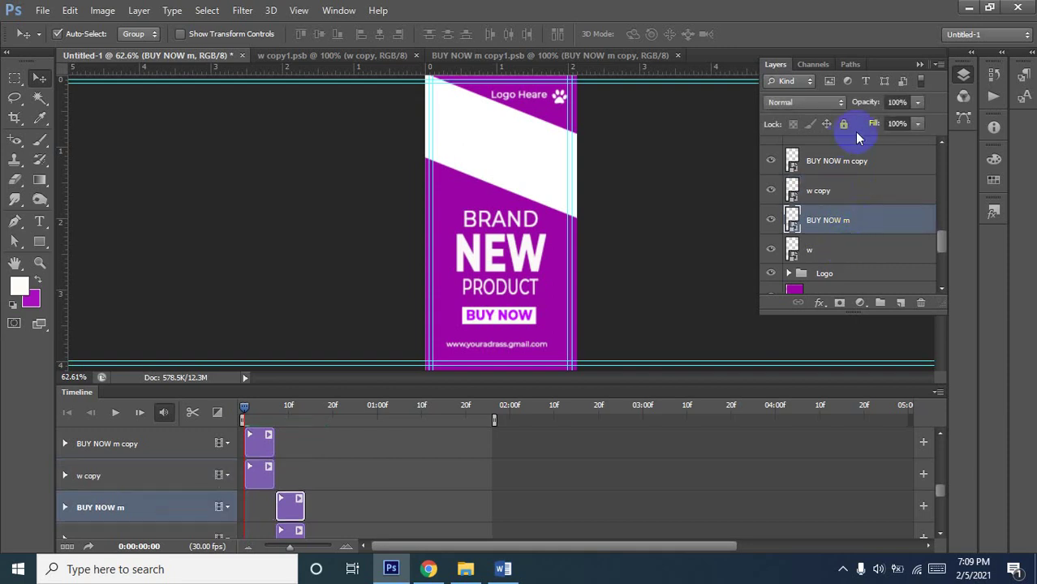
Select the BUY NOW m copy and w copy clips together
{"action": "left_click", "coordinate": [260, 483]}
{"action": "left_click", "coordinate": [291, 503]}
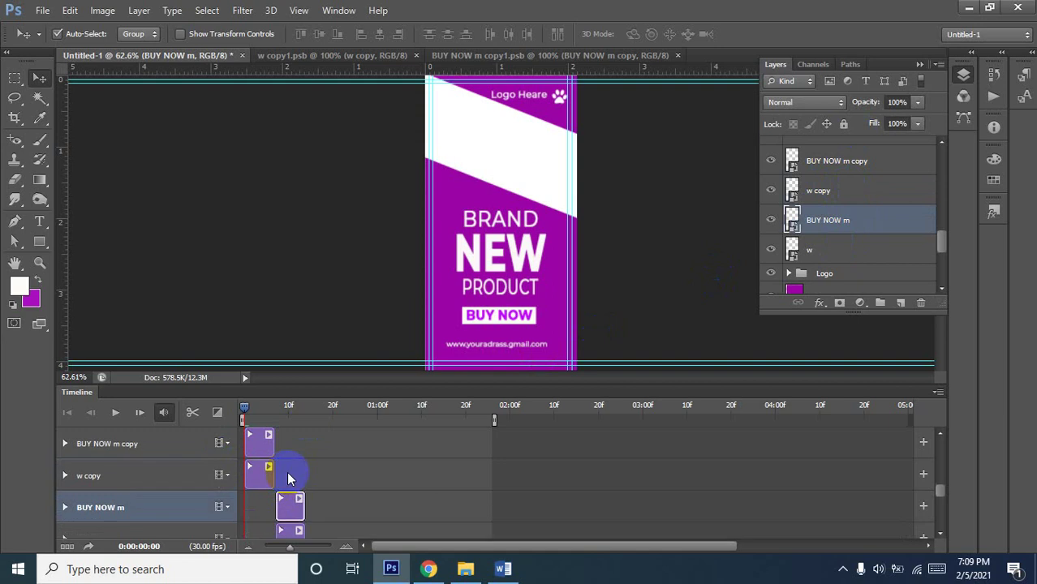
{"action": "scroll", "coordinate": [283, 474], "scroll_direction": "up", "scroll_amount": 1}
{"action": "left_click", "coordinate": [266, 438]}
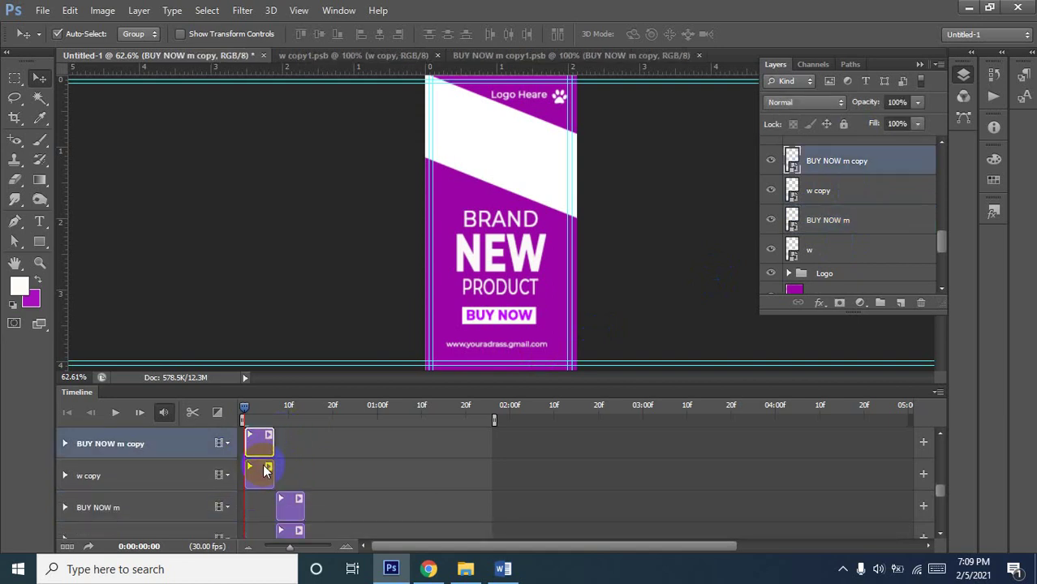
{"action": "left_click", "coordinate": [260, 473], "text": "shift"}
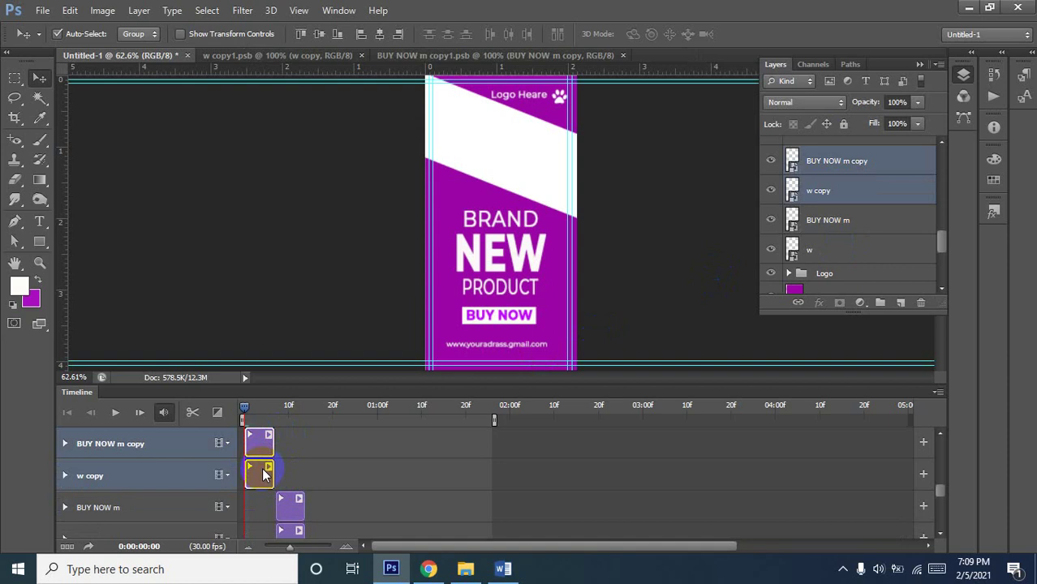
Duplicate BUY NOW m copy and w copy, then move the copy 2 clips later
{"action": "key", "text": "ctrl+j"}
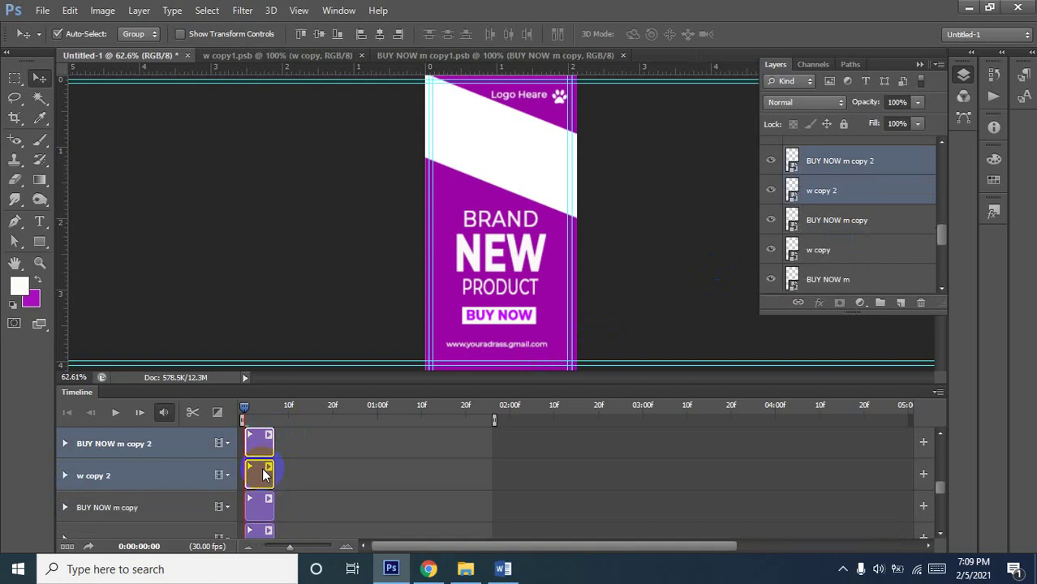
{"action": "scroll", "coordinate": [264, 474], "scroll_direction": "down", "scroll_amount": 1}
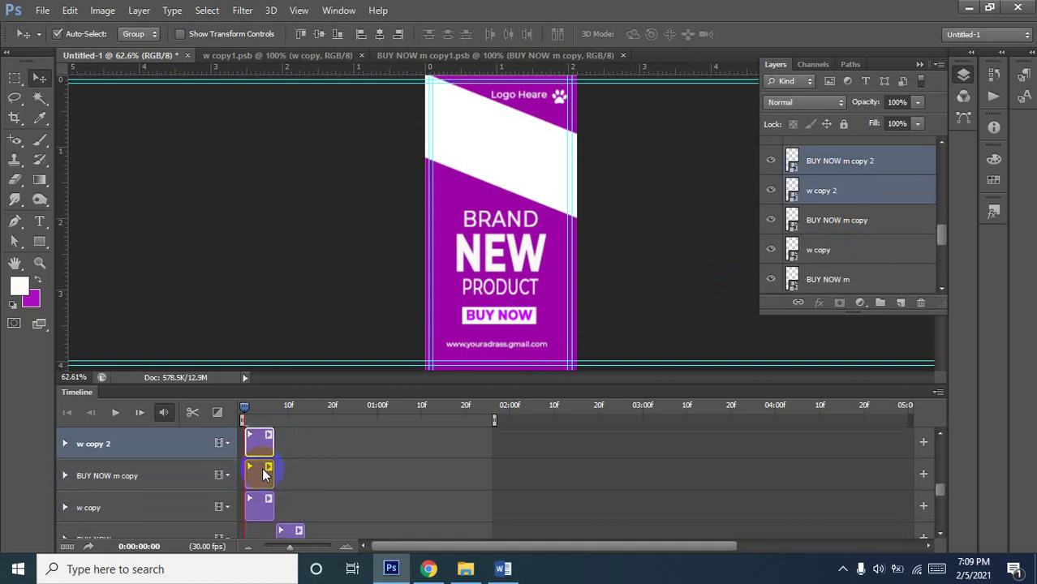
{"action": "scroll", "coordinate": [264, 475], "scroll_direction": "up", "scroll_amount": 1}
{"action": "left_click_drag", "start_coordinate": [267, 451], "coordinate": [349, 451]}
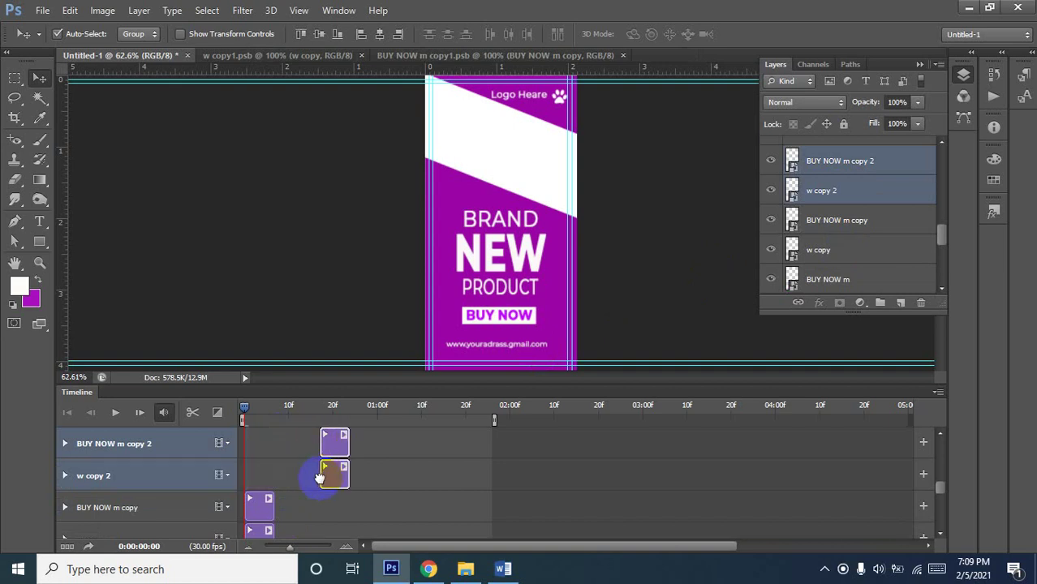
{"action": "scroll", "coordinate": [307, 484], "scroll_direction": "down", "scroll_amount": 1}
{"action": "scroll", "coordinate": [322, 473], "scroll_direction": "up", "scroll_amount": 1}
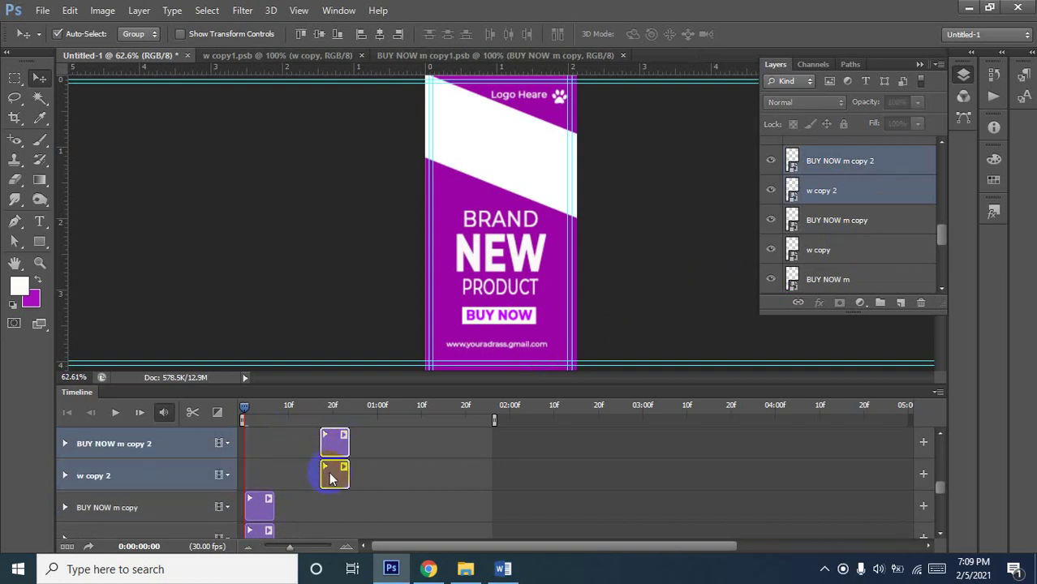
{"action": "left_click_drag", "start_coordinate": [321, 476], "coordinate": [339, 477]}
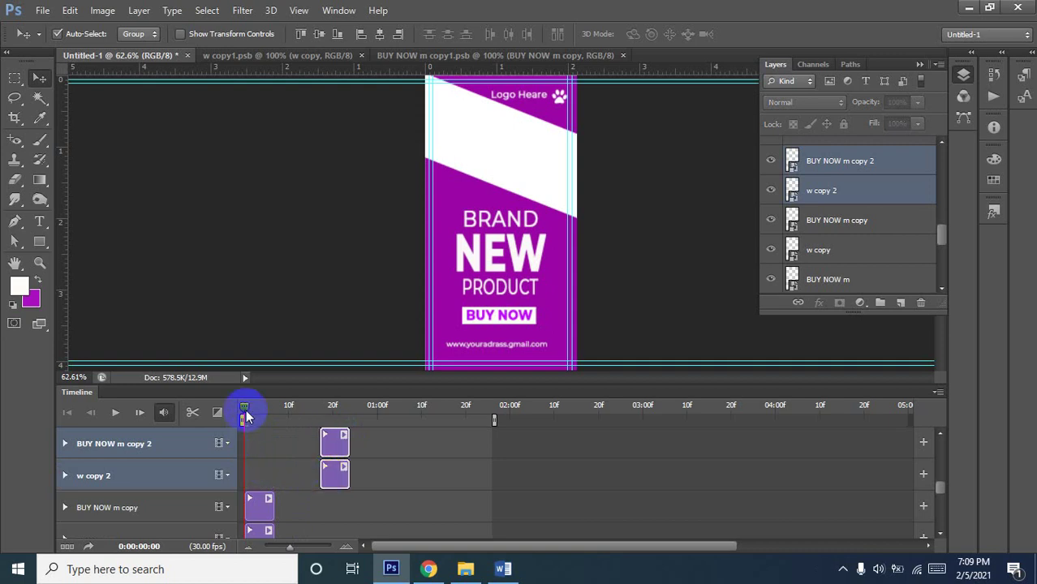
Align the copy 2 clips to start at frame 14, checked against the playhead
{"action": "left_click_drag", "start_coordinate": [267, 412], "coordinate": [306, 413]}
{"action": "scroll", "coordinate": [312, 471], "scroll_direction": "down", "scroll_amount": 1}
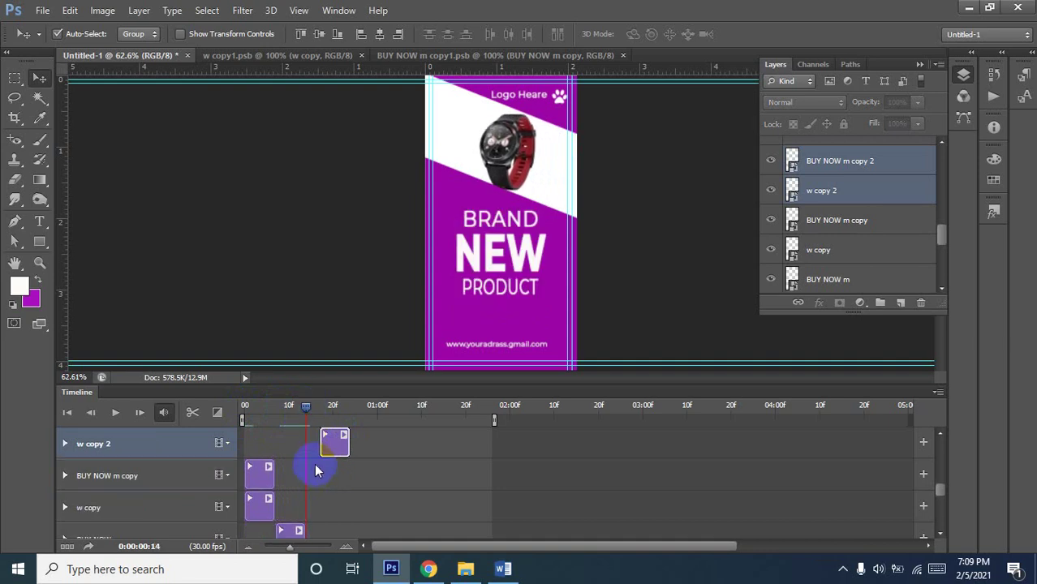
{"action": "left_click_drag", "start_coordinate": [332, 449], "coordinate": [312, 446]}
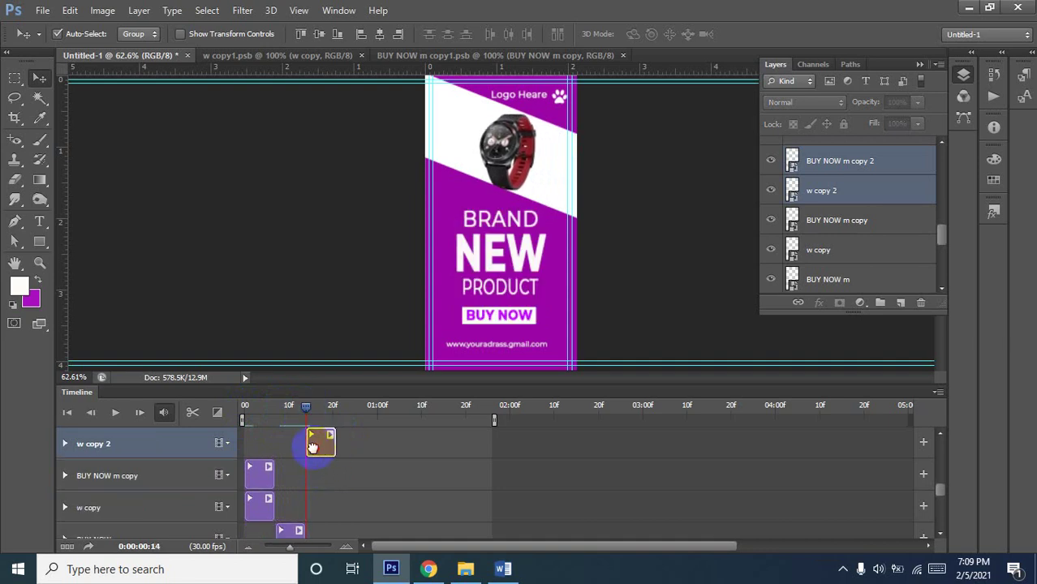
{"action": "scroll", "coordinate": [321, 451], "scroll_direction": "up", "scroll_amount": 2}
{"action": "scroll", "coordinate": [317, 463], "scroll_direction": "down", "scroll_amount": 2}
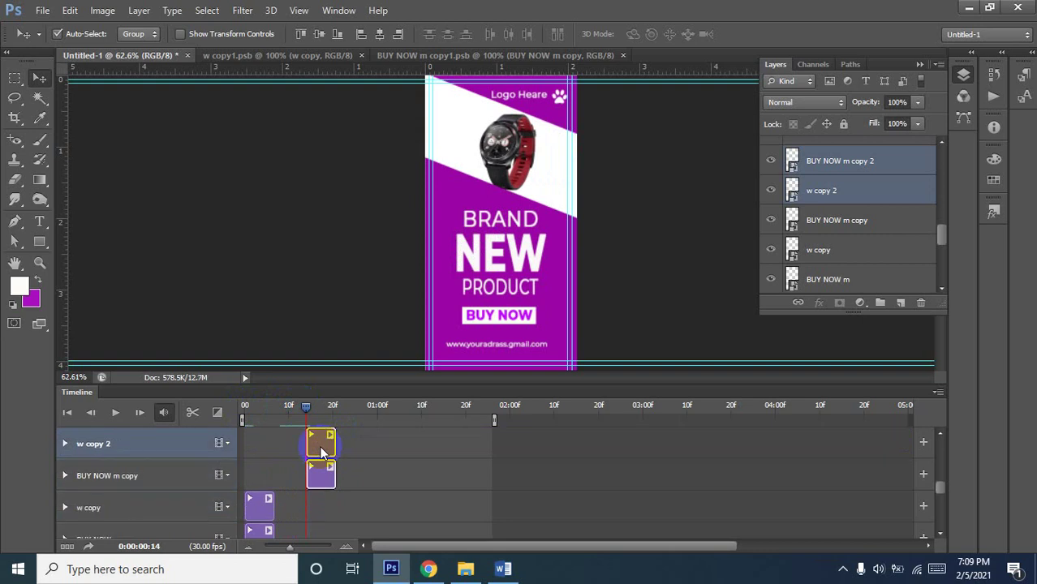
{"action": "scroll", "coordinate": [304, 482], "scroll_direction": "down", "scroll_amount": 1}
{"action": "scroll", "coordinate": [312, 487], "scroll_direction": "down", "scroll_amount": 2}
{"action": "scroll", "coordinate": [315, 479], "scroll_direction": "up", "scroll_amount": 1}
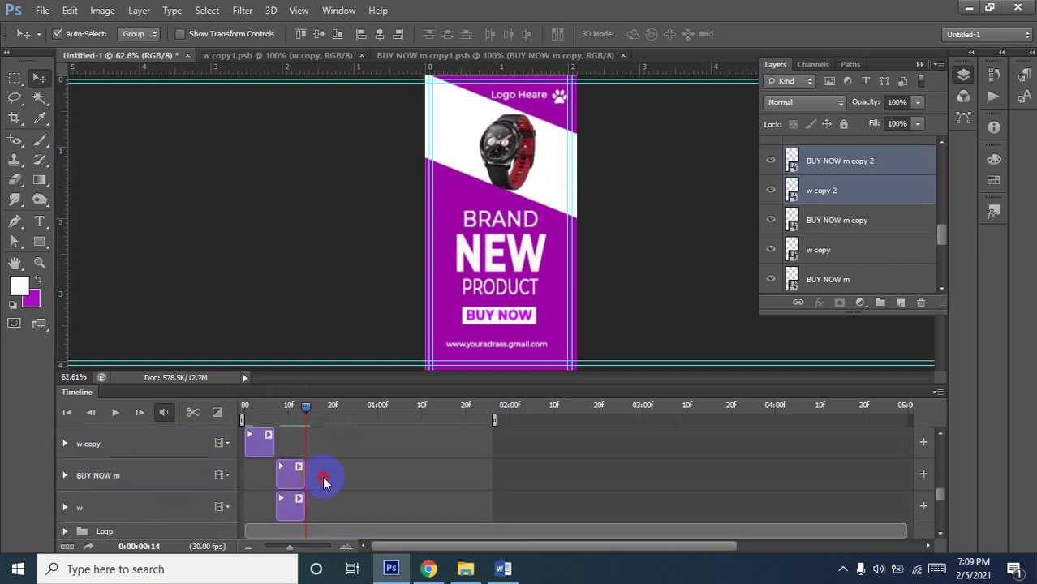
Select the BUY NOW m and w clips together
{"action": "left_click", "coordinate": [324, 482]}
{"action": "left_click", "coordinate": [293, 485]}
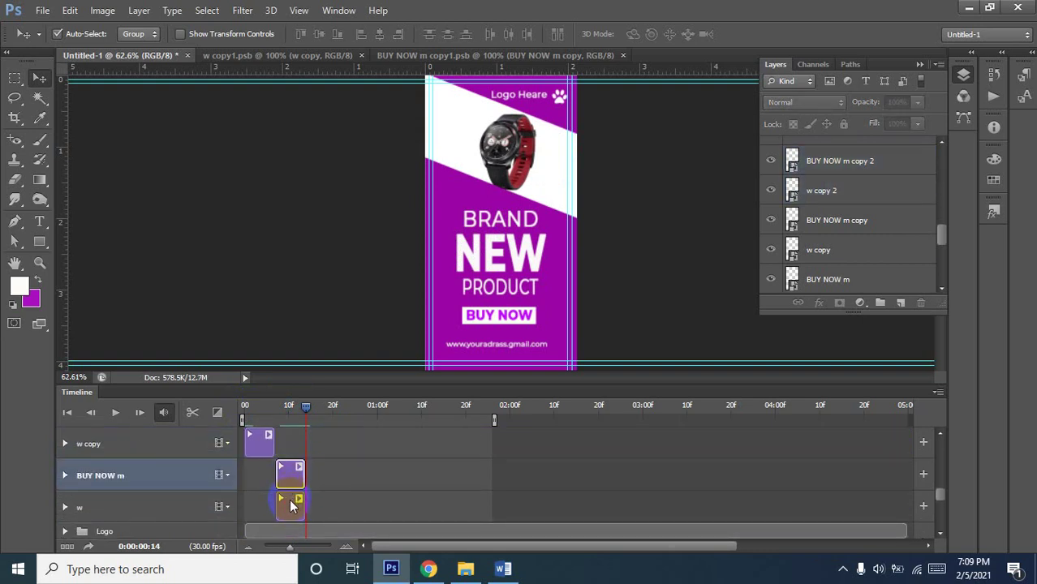
{"action": "left_click", "coordinate": [294, 505], "text": "shift"}
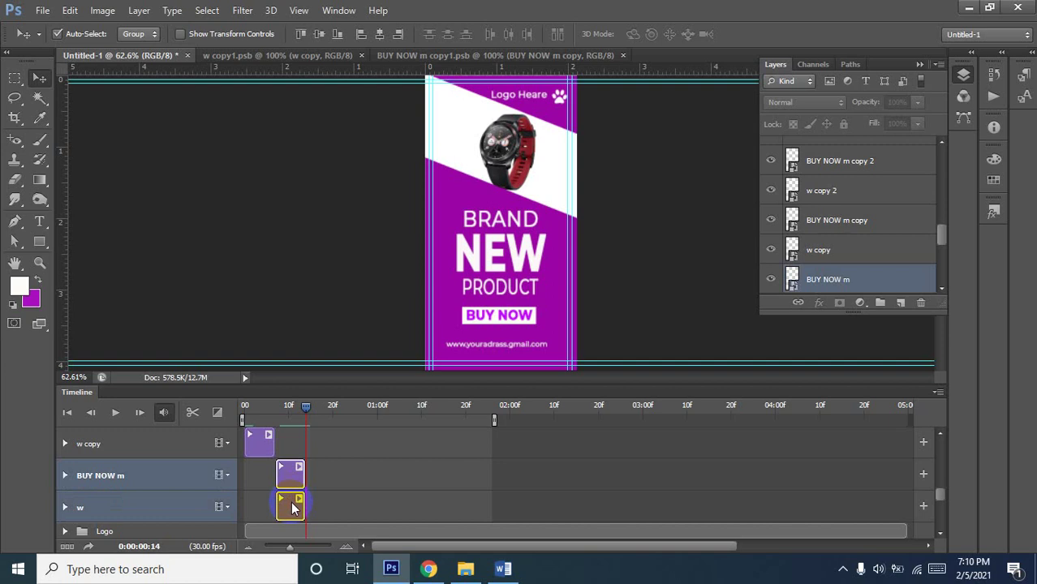
Place the playhead at frame 21 and move the BUY NOW m copy 3 and w copy 3 clips there
{"action": "scroll", "coordinate": [294, 507], "scroll_direction": "up", "scroll_amount": 1}
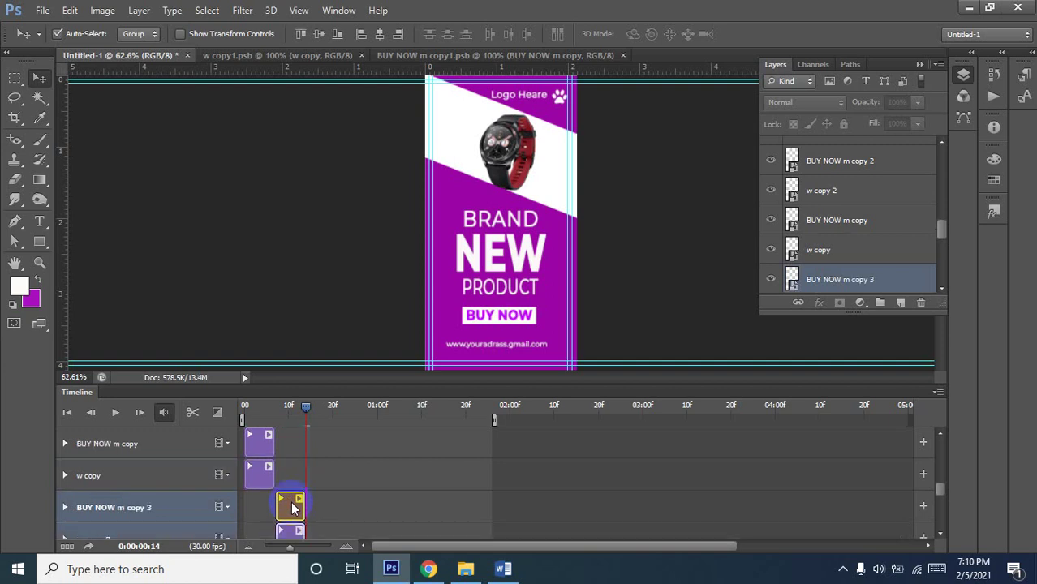
{"action": "scroll", "coordinate": [290, 503], "scroll_direction": "up", "scroll_amount": 2}
{"action": "left_click_drag", "start_coordinate": [306, 414], "coordinate": [337, 410]}
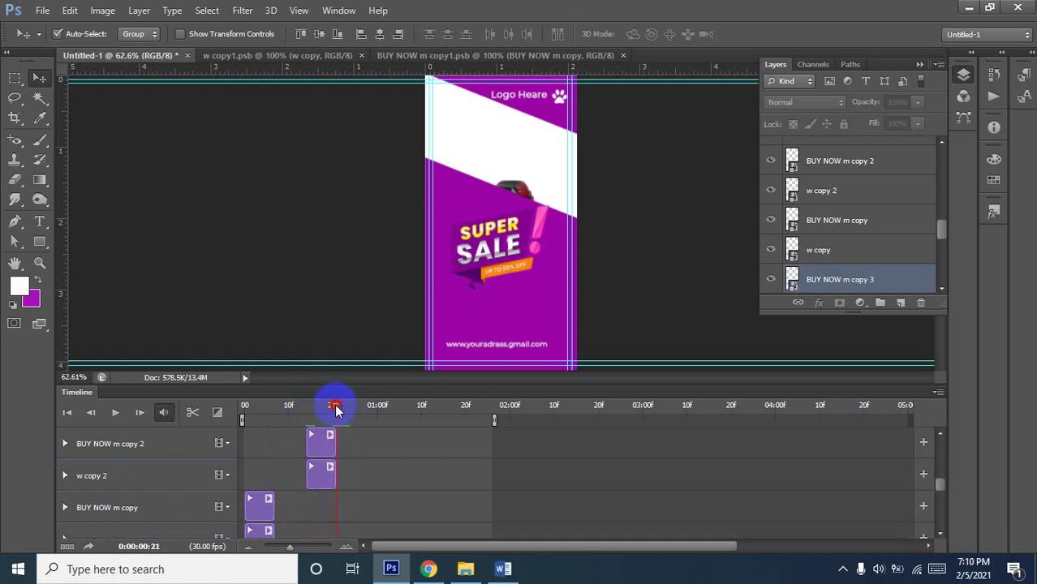
{"action": "scroll", "coordinate": [323, 470], "scroll_direction": "down", "scroll_amount": 1}
{"action": "scroll", "coordinate": [322, 475], "scroll_direction": "down", "scroll_amount": 2}
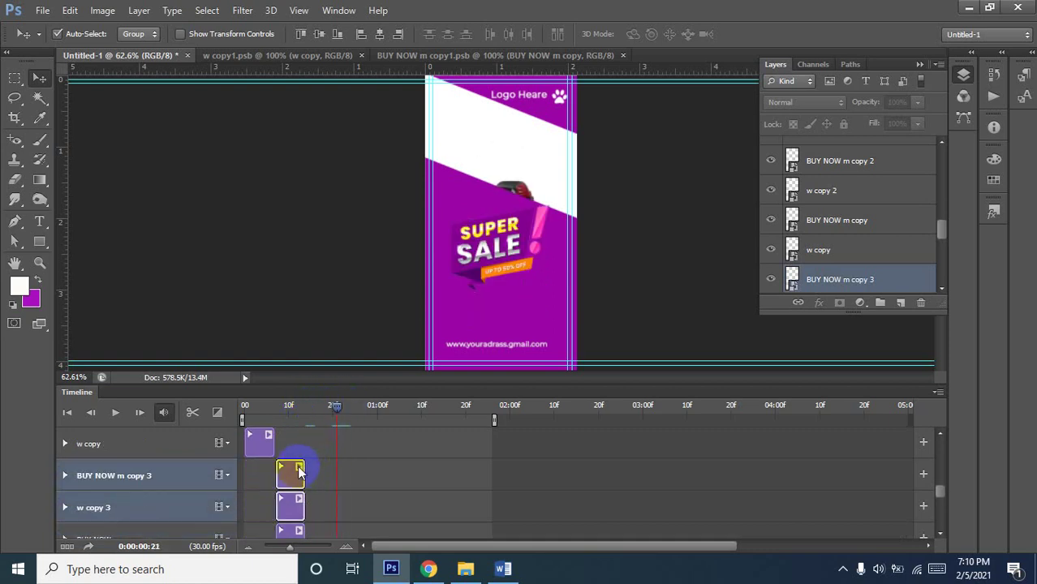
{"action": "left_click", "coordinate": [299, 471]}
{"action": "left_click", "coordinate": [283, 478]}
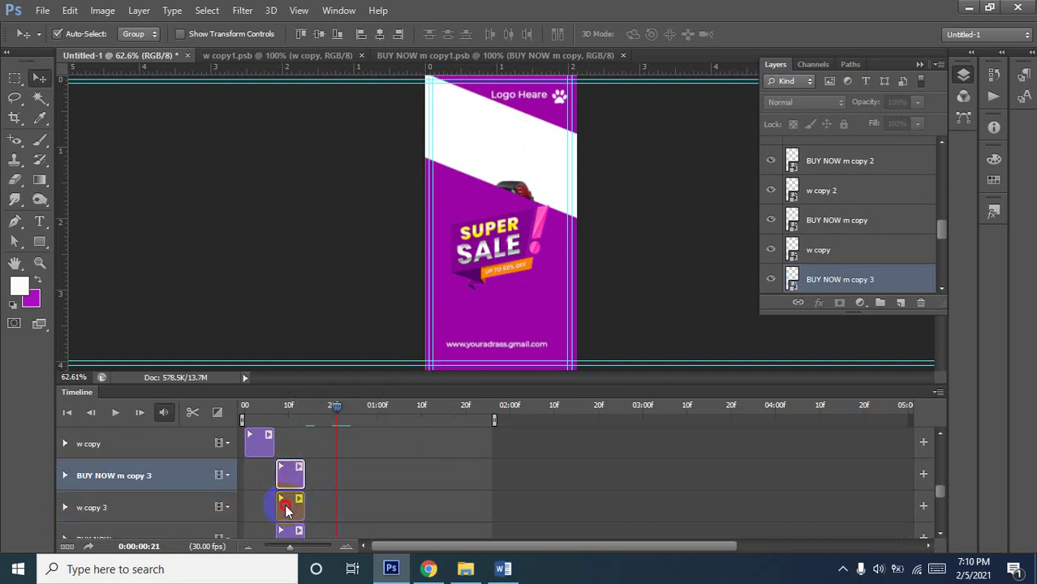
{"action": "left_click", "coordinate": [284, 504]}
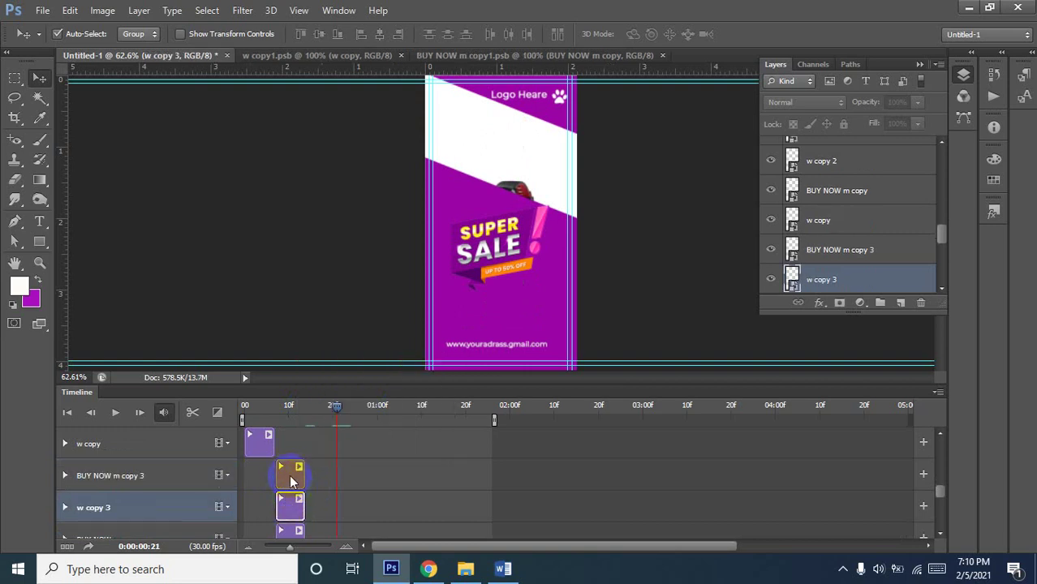
{"action": "left_click", "coordinate": [293, 479], "text": "shift"}
{"action": "mouse_move", "coordinate": [290, 505]}
{"action": "left_mouse_down"}
{"action": "mouse_move", "coordinate": [357, 513]}
{"action": "mouse_move", "coordinate": [345, 510]}
{"action": "left_mouse_up"}
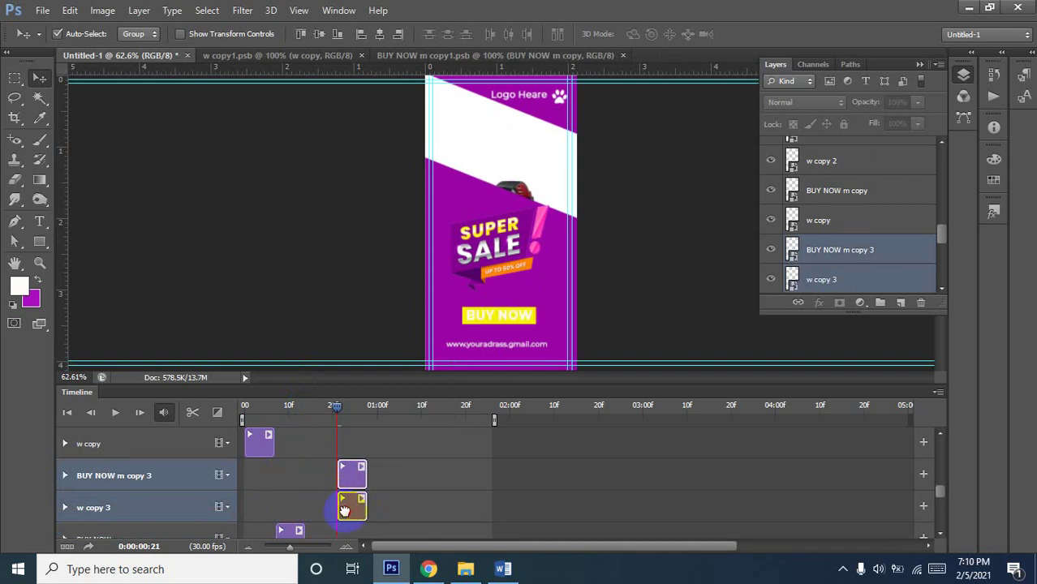
Select the BUY NOW m copy 2 and w copy 2 clips together
{"action": "scroll", "coordinate": [332, 487], "scroll_direction": "up", "scroll_amount": 1}
{"action": "scroll", "coordinate": [324, 479], "scroll_direction": "up", "scroll_amount": 2}
{"action": "scroll", "coordinate": [333, 479], "scroll_direction": "up", "scroll_amount": 1}
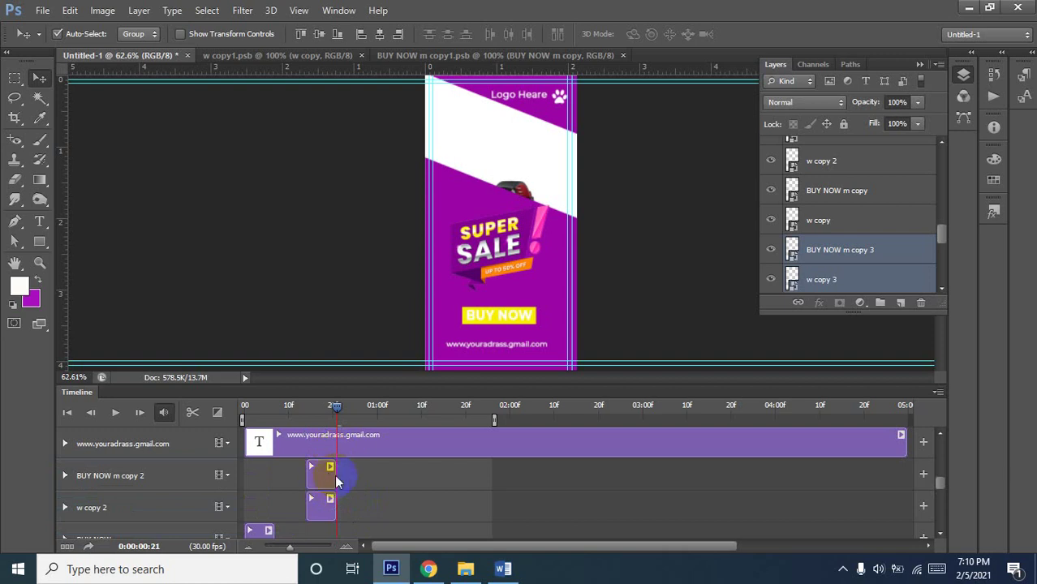
{"action": "scroll", "coordinate": [337, 482], "scroll_direction": "down", "scroll_amount": 3}
{"action": "scroll", "coordinate": [337, 474], "scroll_direction": "up", "scroll_amount": 1}
{"action": "scroll", "coordinate": [333, 467], "scroll_direction": "up", "scroll_amount": 1}
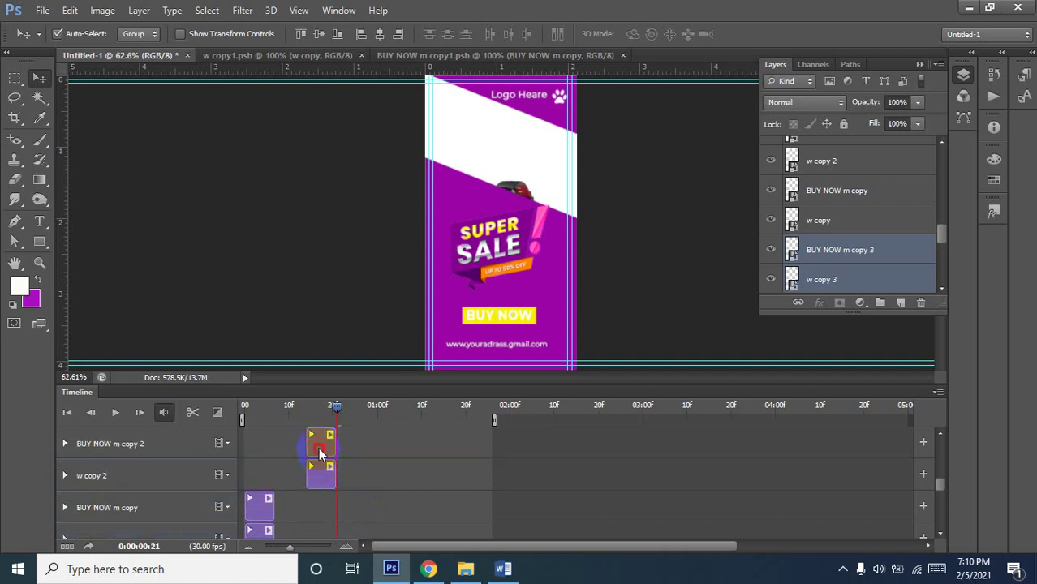
{"action": "left_click", "coordinate": [320, 451]}
{"action": "left_click", "coordinate": [317, 476], "text": "shift"}
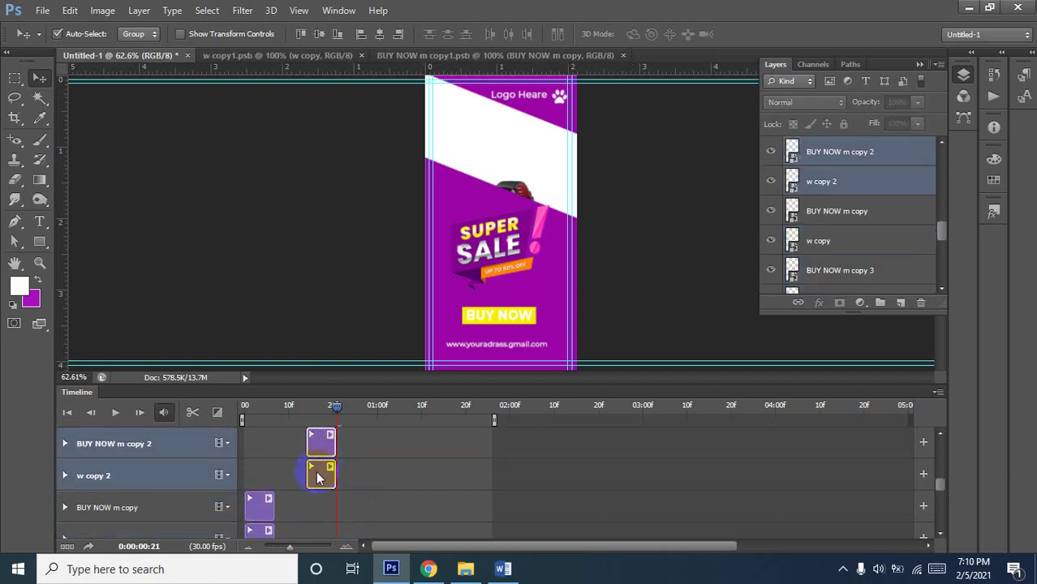
Duplicate the BUY NOW and w clips into copy 4 and shift them later
{"action": "key", "text": "ctrl+j"}
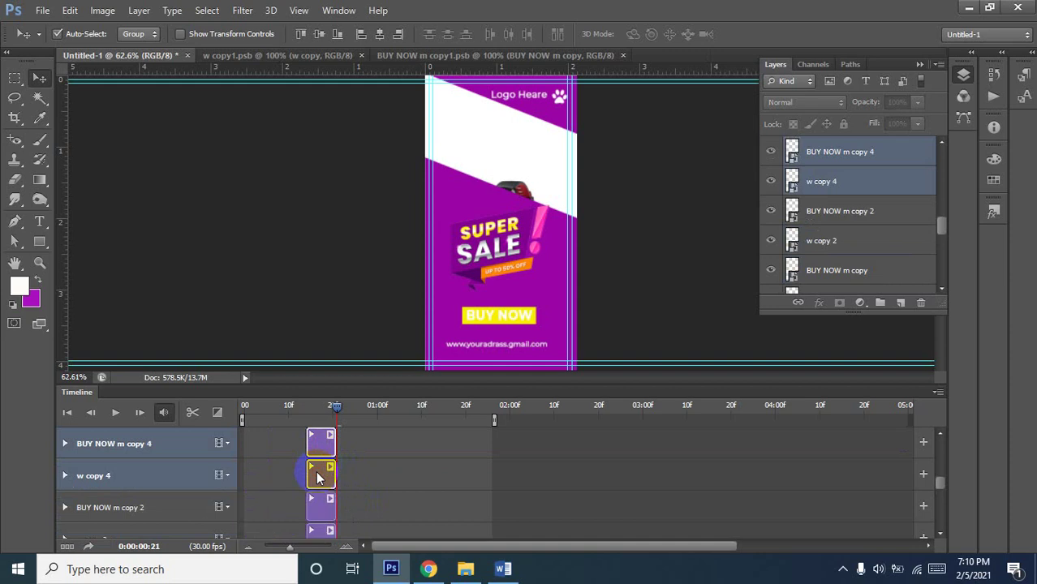
{"action": "left_click_drag", "start_coordinate": [323, 479], "coordinate": [374, 473]}
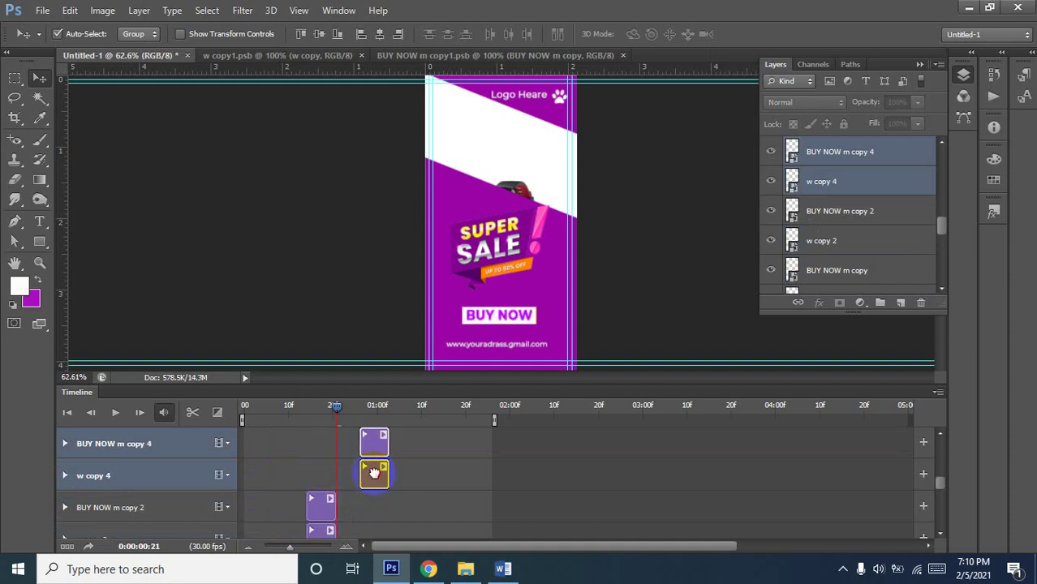
{"action": "scroll", "coordinate": [362, 483], "scroll_direction": "down", "scroll_amount": 2}
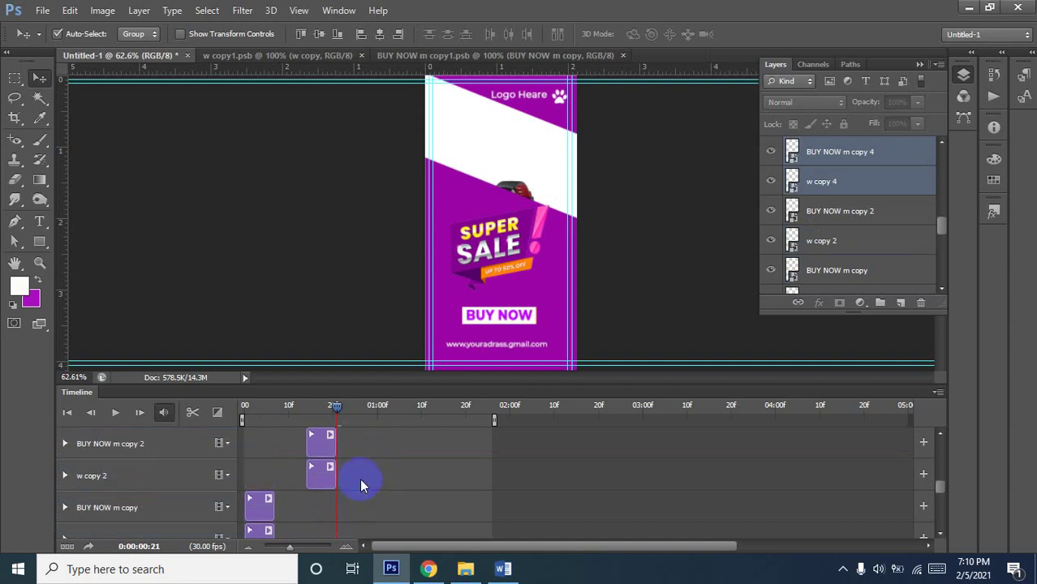
{"action": "scroll", "coordinate": [362, 483], "scroll_direction": "up", "scroll_amount": 2}
{"action": "left_click", "coordinate": [343, 408]}
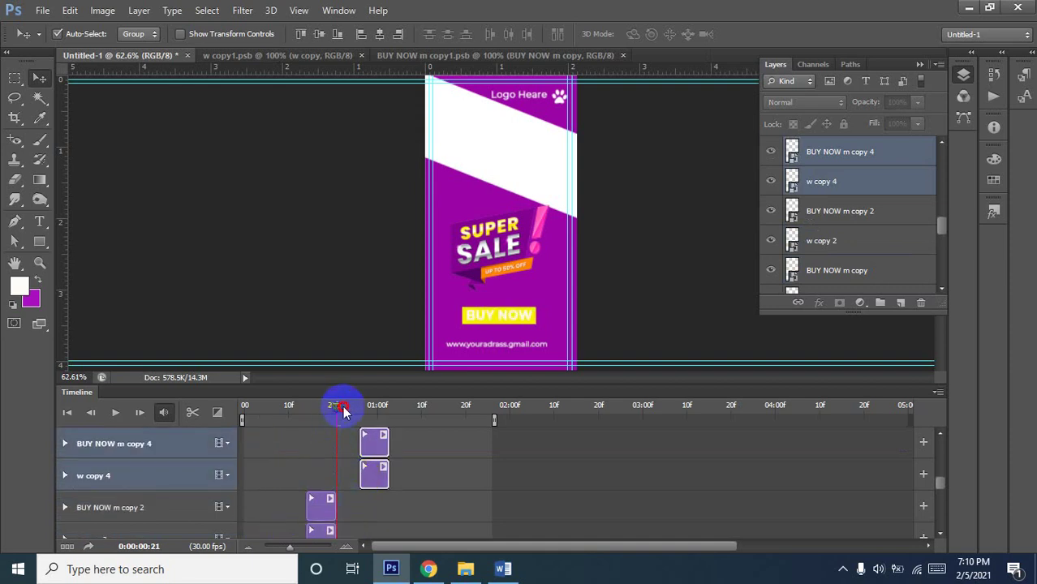
{"action": "left_click_drag", "start_coordinate": [342, 409], "coordinate": [364, 408]}
{"action": "scroll", "coordinate": [353, 481], "scroll_direction": "down", "scroll_amount": 2}
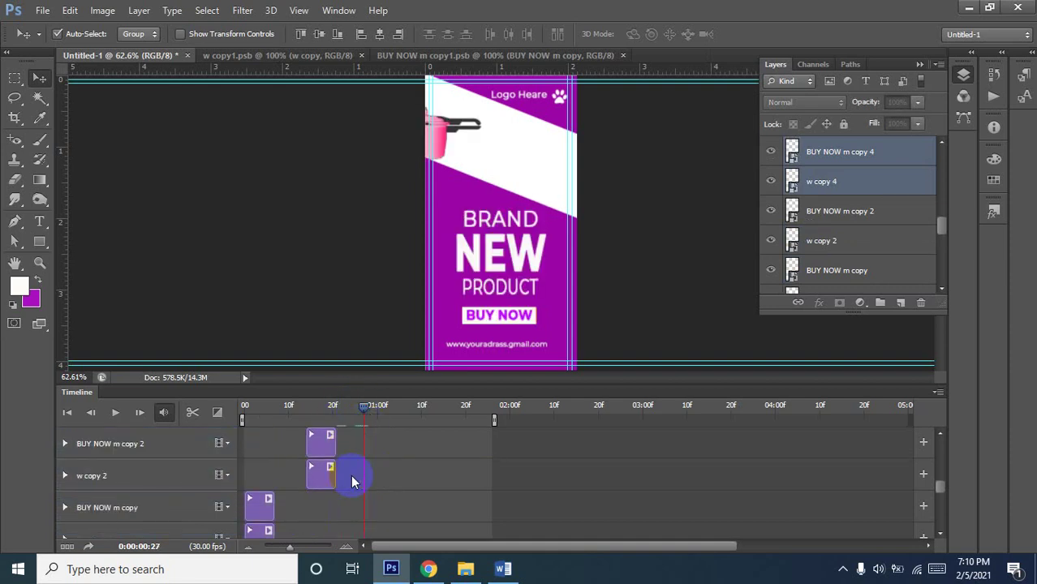
{"action": "scroll", "coordinate": [357, 474], "scroll_direction": "down", "scroll_amount": 2}
{"action": "scroll", "coordinate": [367, 462], "scroll_direction": "up", "scroll_amount": 1}
{"action": "scroll", "coordinate": [368, 461], "scroll_direction": "up", "scroll_amount": 1}
Align the copy 4 clips to start at the playhead near 01:00f, undoing a stray move
{"action": "left_click_drag", "start_coordinate": [364, 414], "coordinate": [369, 413]}
{"action": "scroll", "coordinate": [377, 447], "scroll_direction": "down", "scroll_amount": 2}
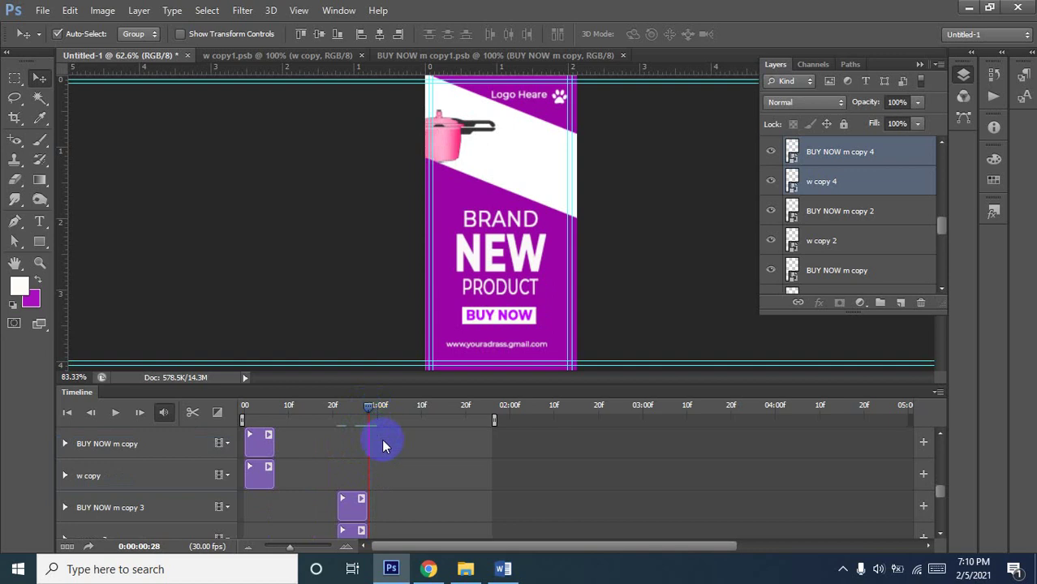
{"action": "scroll", "coordinate": [384, 446], "scroll_direction": "up", "scroll_amount": 2}
{"action": "scroll", "coordinate": [382, 447], "scroll_direction": "up", "scroll_amount": 3}
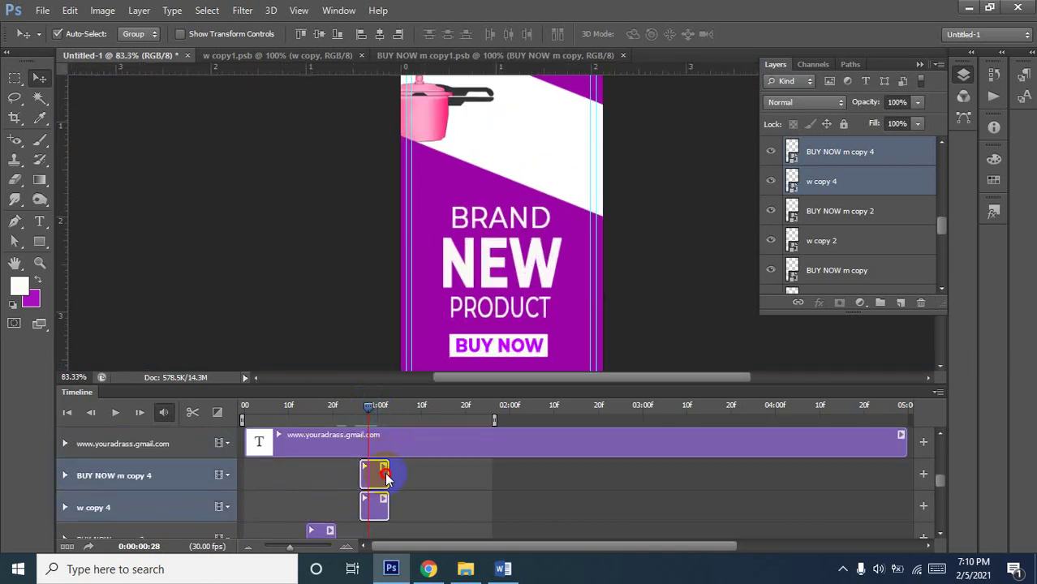
{"action": "left_click_drag", "start_coordinate": [386, 479], "coordinate": [391, 471]}
{"action": "scroll", "coordinate": [406, 483], "scroll_direction": "down", "scroll_amount": 1}
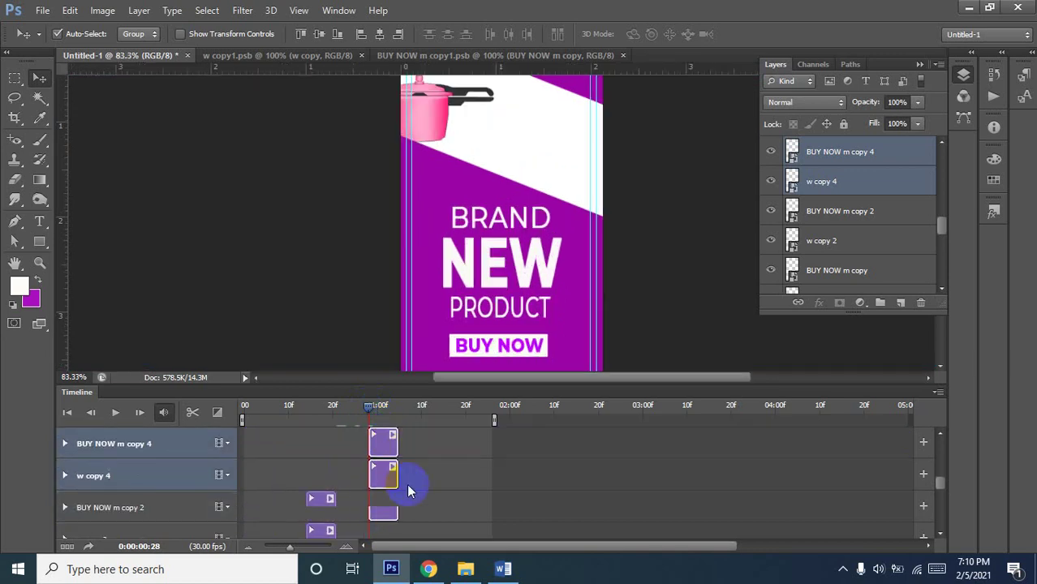
{"action": "scroll", "coordinate": [406, 482], "scroll_direction": "down", "scroll_amount": 2}
{"action": "scroll", "coordinate": [359, 479], "scroll_direction": "up", "scroll_amount": 3}
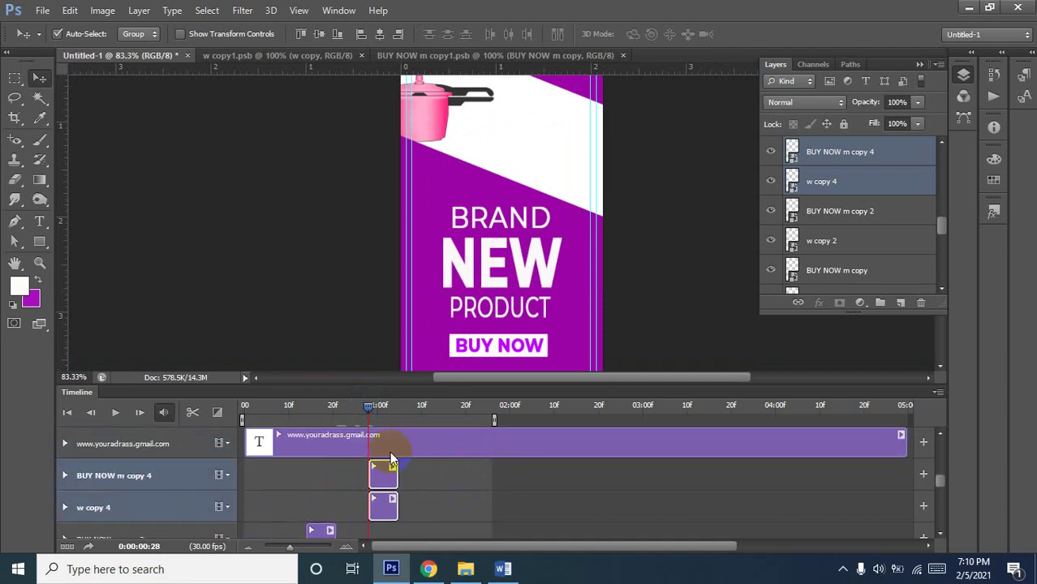
{"action": "scroll", "coordinate": [381, 470], "scroll_direction": "down", "scroll_amount": 1}
{"action": "left_click_drag", "start_coordinate": [320, 504], "coordinate": [386, 474]}
{"action": "key", "text": "ctrl+z"}
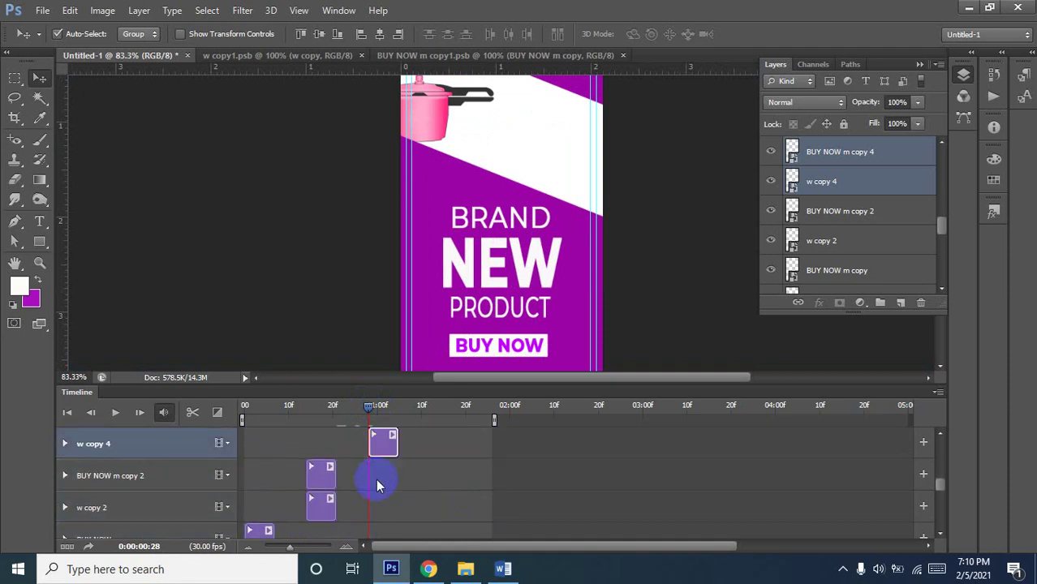
Move the copy 5 clip pair later to about 01:05f
{"action": "scroll", "coordinate": [376, 479], "scroll_direction": "down", "scroll_amount": 2}
{"action": "scroll", "coordinate": [376, 479], "scroll_direction": "down", "scroll_amount": 1}
{"action": "scroll", "coordinate": [376, 479], "scroll_direction": "up", "scroll_amount": 2}
{"action": "scroll", "coordinate": [377, 480], "scroll_direction": "up", "scroll_amount": 2}
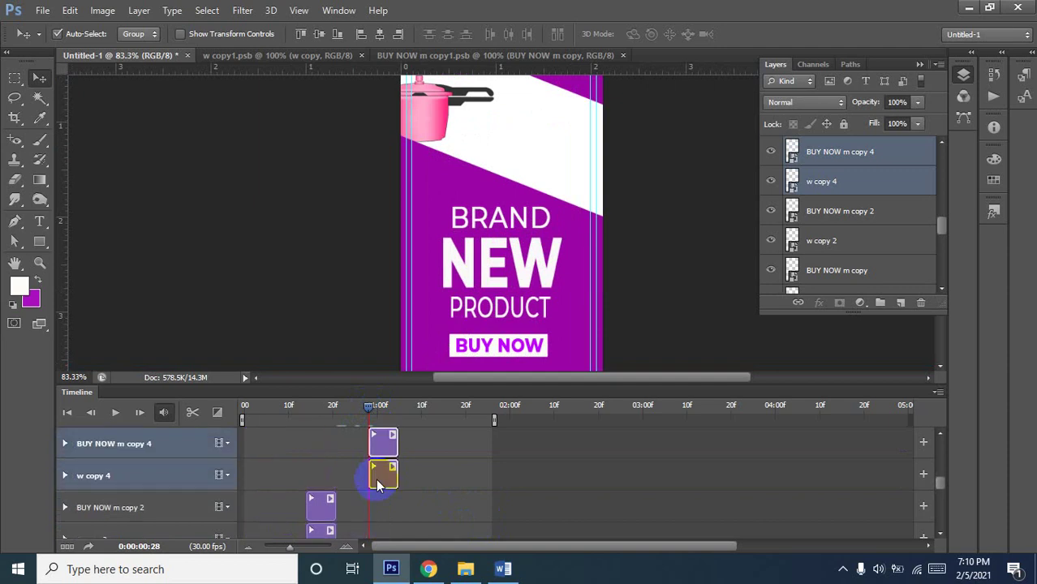
{"action": "scroll", "coordinate": [370, 477], "scroll_direction": "down", "scroll_amount": 4}
{"action": "left_click", "coordinate": [349, 510]}
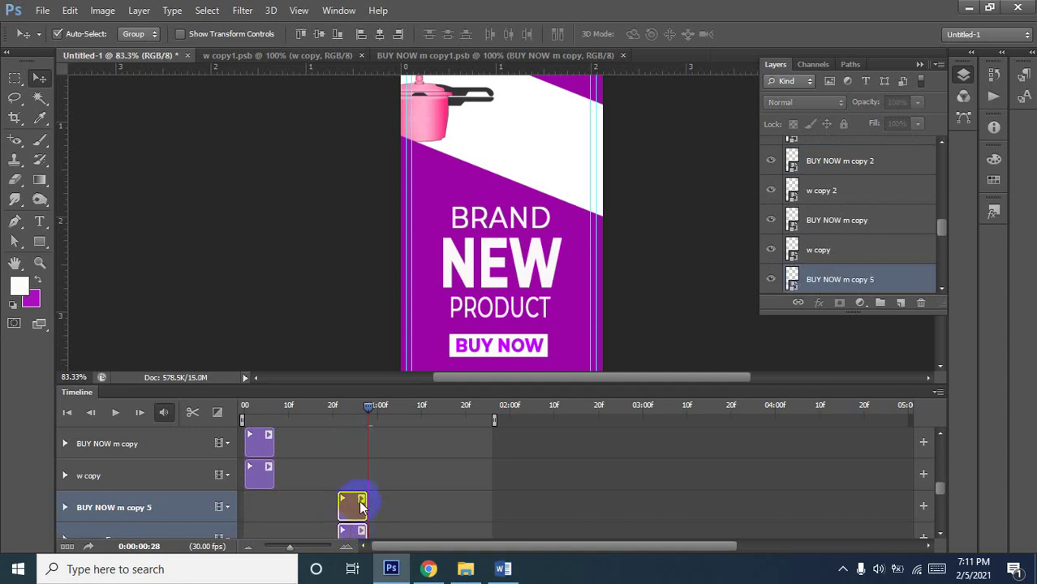
{"action": "left_click_drag", "start_coordinate": [362, 504], "coordinate": [425, 500]}
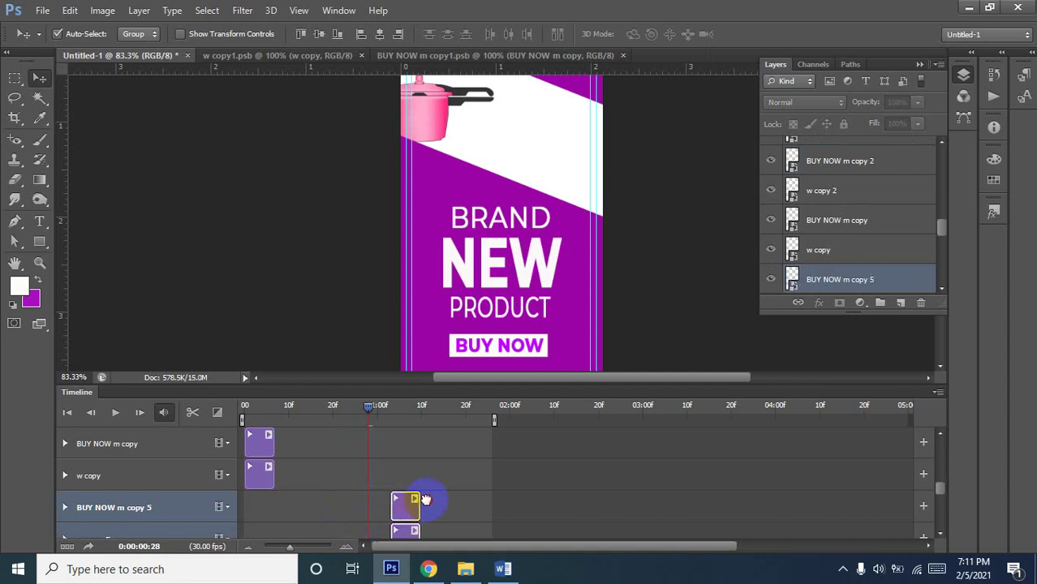
{"action": "scroll", "coordinate": [416, 478], "scroll_direction": "up", "scroll_amount": 5}
{"action": "scroll", "coordinate": [416, 478], "scroll_direction": "up", "scroll_amount": 3}
{"action": "scroll", "coordinate": [417, 478], "scroll_direction": "down", "scroll_amount": 5}
{"action": "scroll", "coordinate": [416, 474], "scroll_direction": "down", "scroll_amount": 3}
{"action": "scroll", "coordinate": [417, 474], "scroll_direction": "up", "scroll_amount": 1}
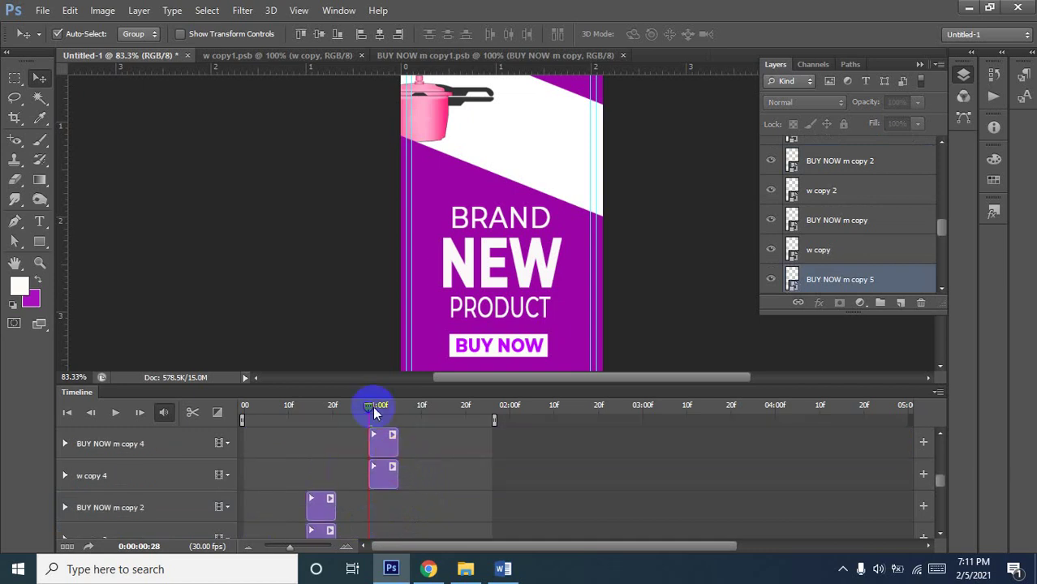
Preview the SUPER SALE frame and select the w copy 5 and BUY NOW m copy 4 clips
{"action": "left_click_drag", "start_coordinate": [368, 413], "coordinate": [405, 413]}
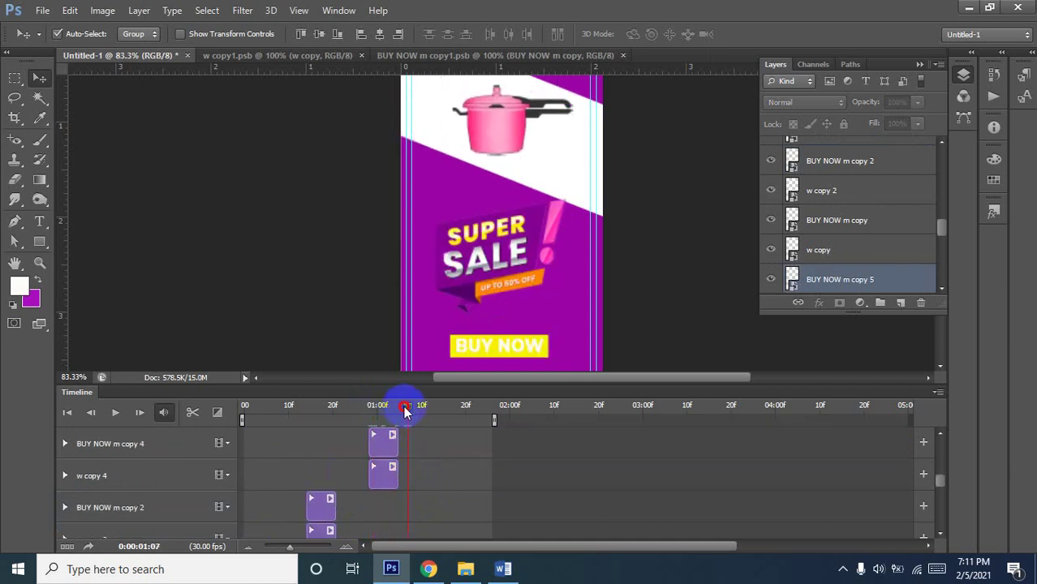
{"action": "scroll", "coordinate": [409, 492], "scroll_direction": "down", "scroll_amount": 1}
{"action": "left_click", "coordinate": [408, 492]}
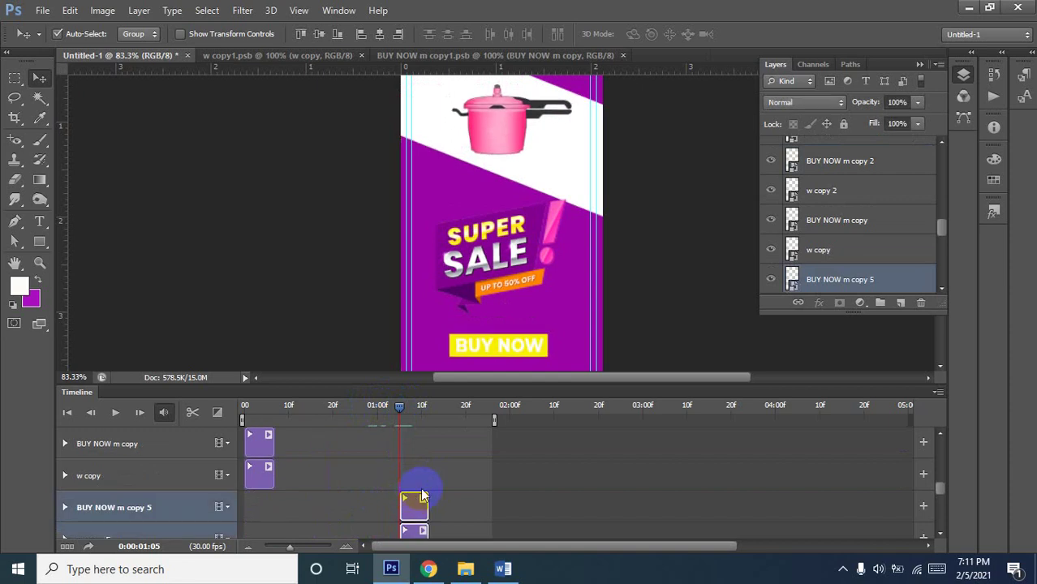
{"action": "scroll", "coordinate": [414, 494], "scroll_direction": "down", "scroll_amount": 1}
{"action": "scroll", "coordinate": [418, 494], "scroll_direction": "down", "scroll_amount": 1}
{"action": "scroll", "coordinate": [421, 487], "scroll_direction": "up", "scroll_amount": 1}
{"action": "scroll", "coordinate": [422, 479], "scroll_direction": "up", "scroll_amount": 1}
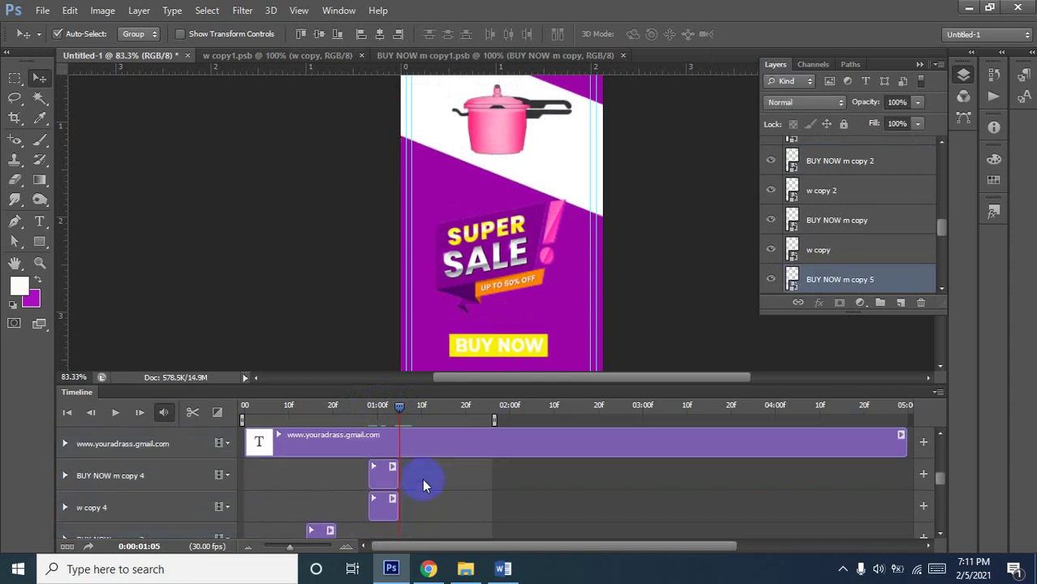
{"action": "scroll", "coordinate": [422, 479], "scroll_direction": "down", "scroll_amount": 1}
{"action": "scroll", "coordinate": [396, 468], "scroll_direction": "up", "scroll_amount": 1}
{"action": "left_click", "coordinate": [384, 477]}
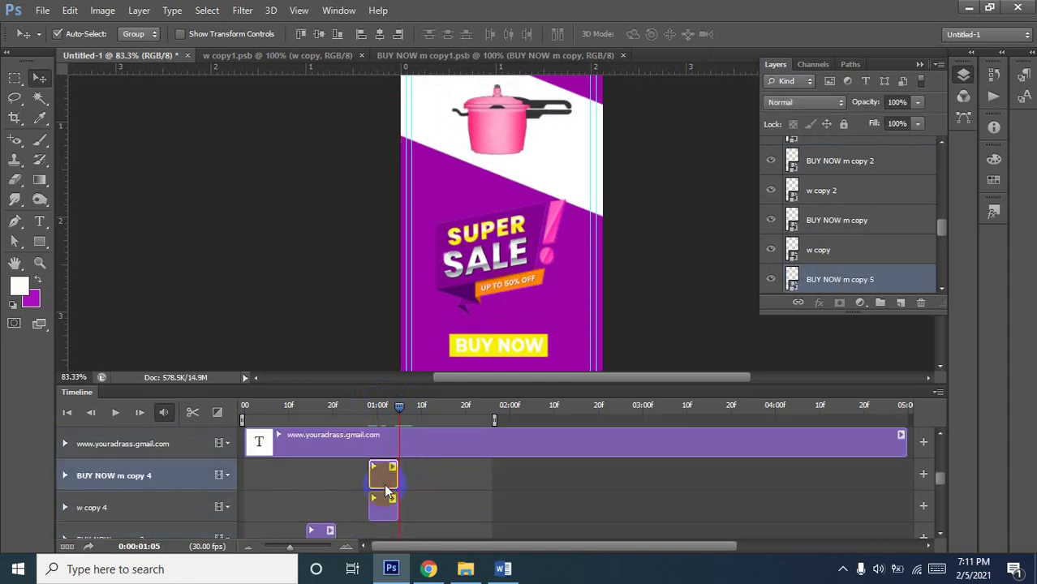
Select the BUY NOW m copy 6 and w copy 6 clips and move them later
{"action": "left_click", "coordinate": [386, 508], "text": "shift"}
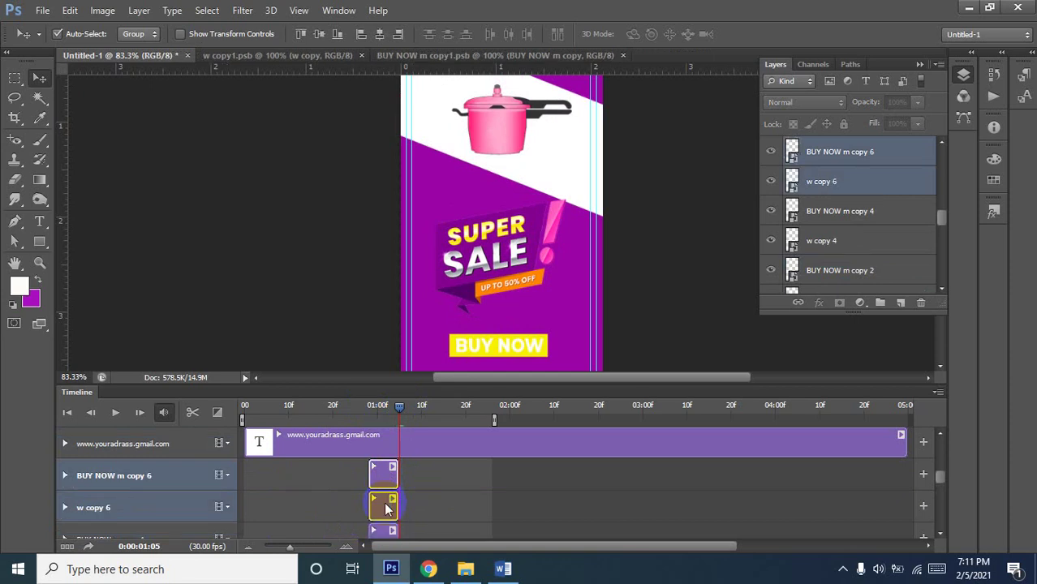
{"action": "left_click", "coordinate": [394, 500]}
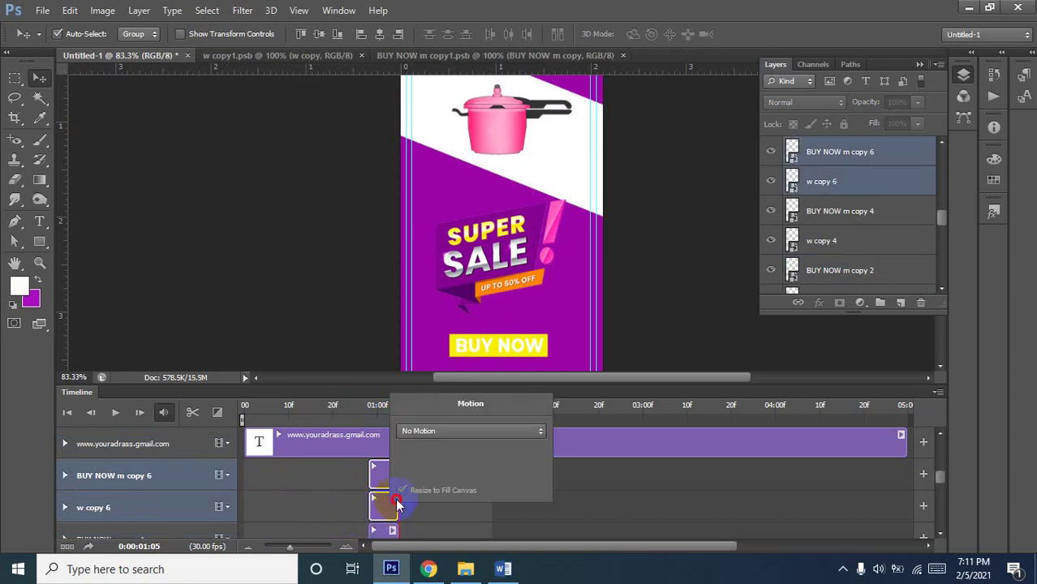
{"action": "left_click", "coordinate": [380, 506]}
{"action": "left_click", "coordinate": [381, 508]}
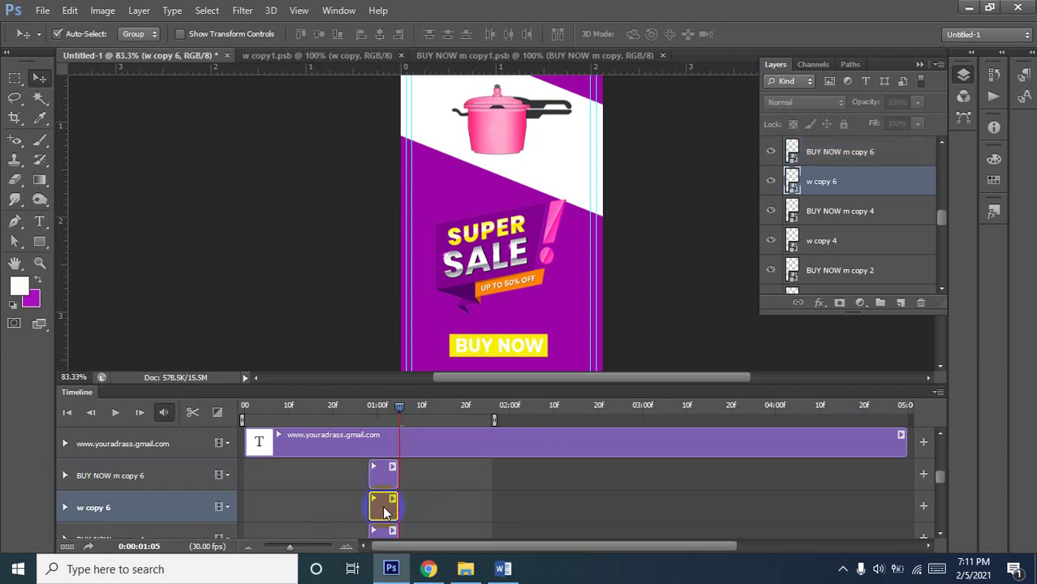
{"action": "left_click", "coordinate": [381, 481], "text": "shift"}
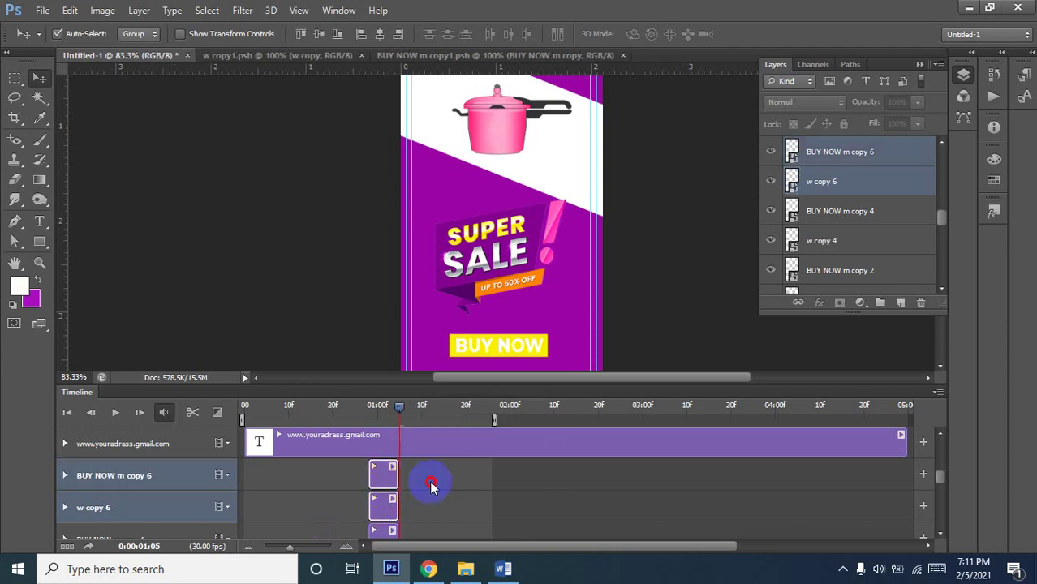
{"action": "left_click_drag", "start_coordinate": [430, 482], "coordinate": [434, 479]}
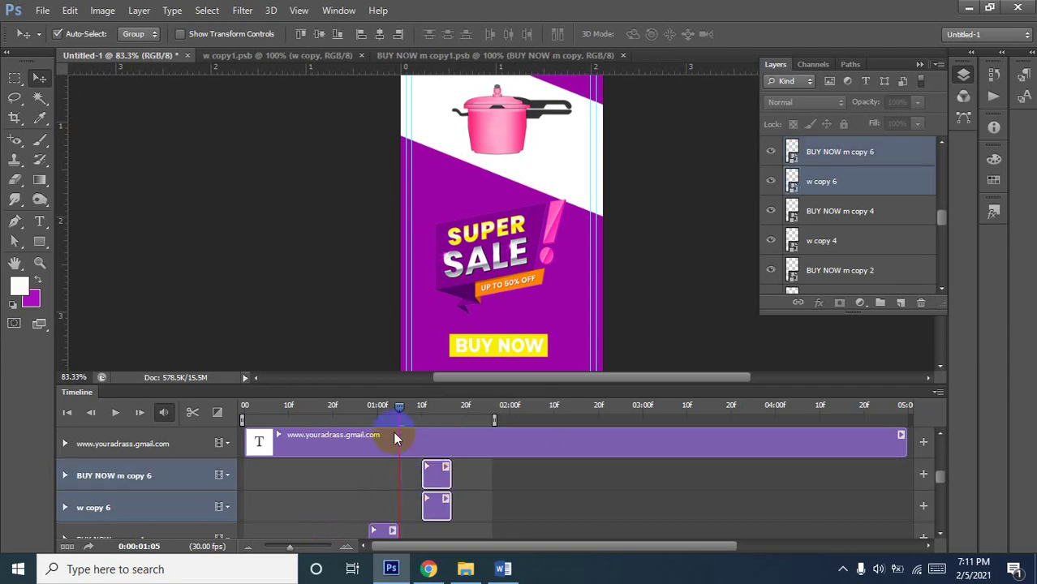
Scrub to frame 1:12 and nudge the copy 6 clips to around 01:12
{"action": "left_click_drag", "start_coordinate": [397, 412], "coordinate": [420, 411]}
{"action": "scroll", "coordinate": [428, 474], "scroll_direction": "down", "scroll_amount": 2}
{"action": "scroll", "coordinate": [427, 474], "scroll_direction": "down", "scroll_amount": 2}
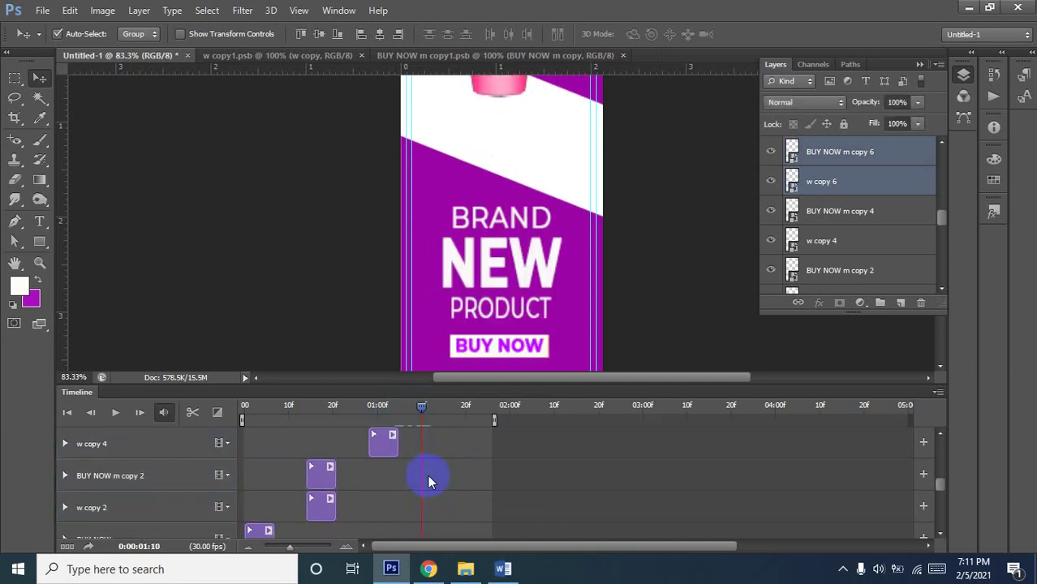
{"action": "scroll", "coordinate": [428, 474], "scroll_direction": "up", "scroll_amount": 3}
{"action": "left_click_drag", "start_coordinate": [421, 408], "coordinate": [431, 408]}
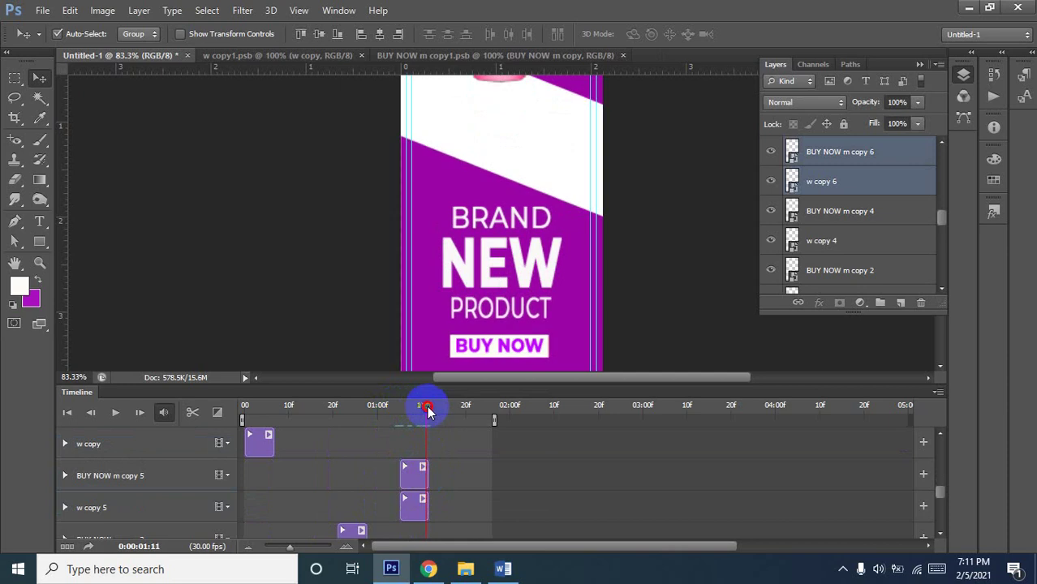
{"action": "scroll", "coordinate": [433, 450], "scroll_direction": "up", "scroll_amount": 2}
{"action": "scroll", "coordinate": [432, 450], "scroll_direction": "up", "scroll_amount": 2}
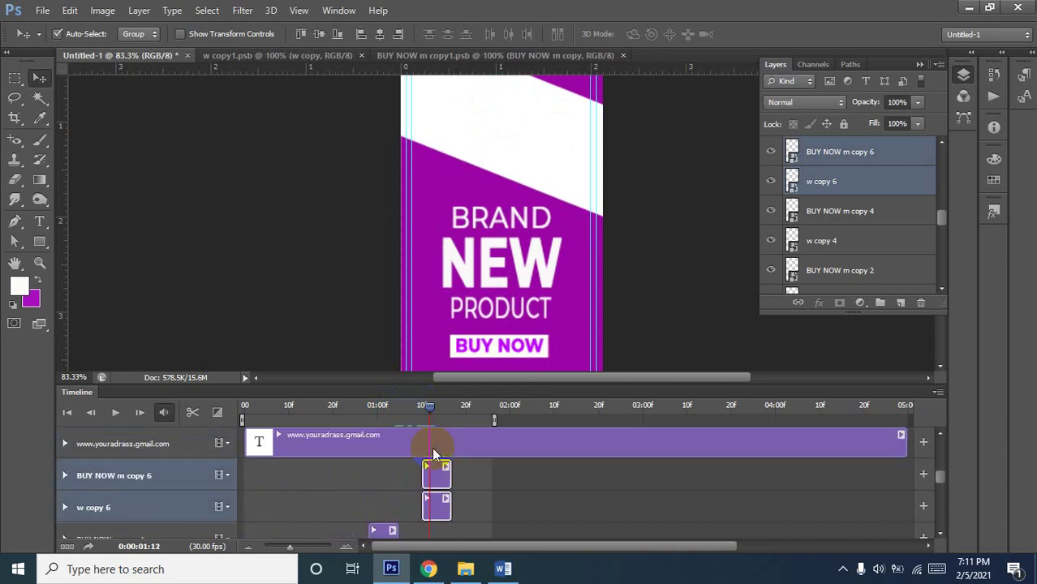
{"action": "scroll", "coordinate": [434, 470], "scroll_direction": "up", "scroll_amount": 2}
{"action": "scroll", "coordinate": [438, 504], "scroll_direction": "down", "scroll_amount": 2}
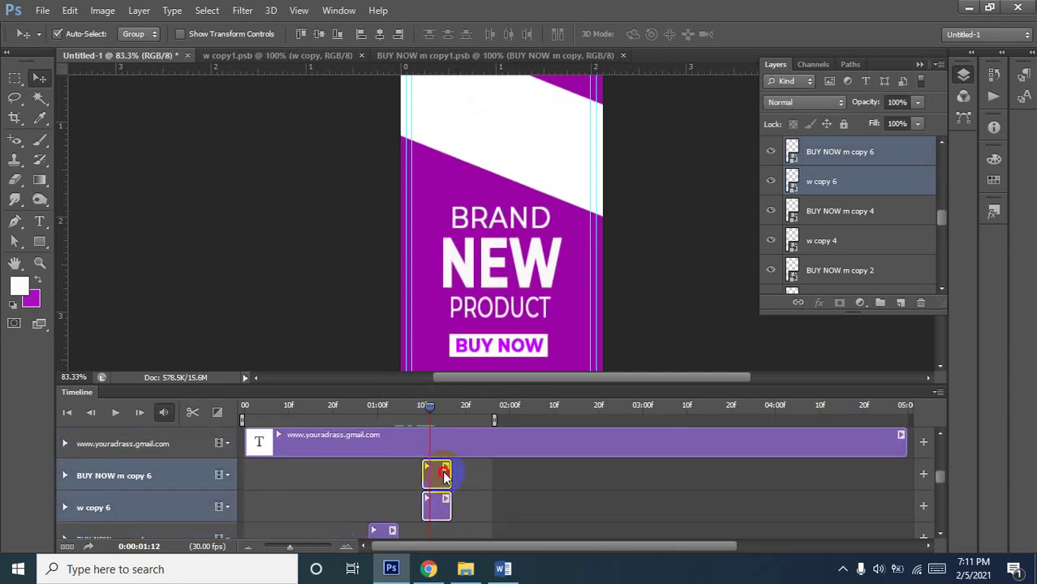
{"action": "left_click_drag", "start_coordinate": [444, 475], "coordinate": [450, 471]}
Move the copy 7 clip pair to just before two seconds, then return the playhead to 0
{"action": "scroll", "coordinate": [454, 473], "scroll_direction": "down", "scroll_amount": 3}
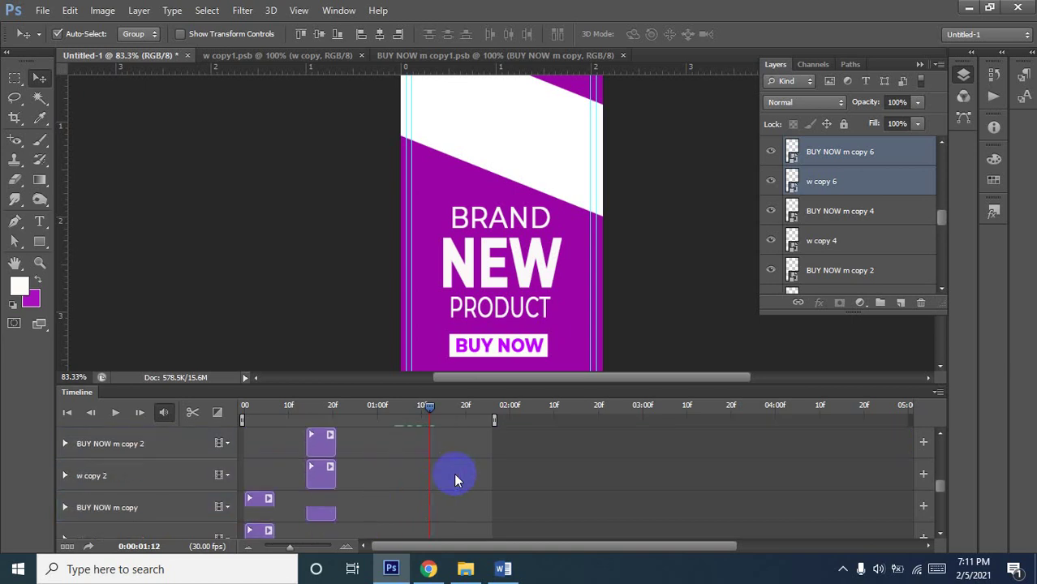
{"action": "scroll", "coordinate": [453, 473], "scroll_direction": "up", "scroll_amount": 1}
{"action": "scroll", "coordinate": [454, 473], "scroll_direction": "down", "scroll_amount": 2}
{"action": "scroll", "coordinate": [453, 473], "scroll_direction": "up", "scroll_amount": 3}
{"action": "scroll", "coordinate": [454, 471], "scroll_direction": "up", "scroll_amount": 3}
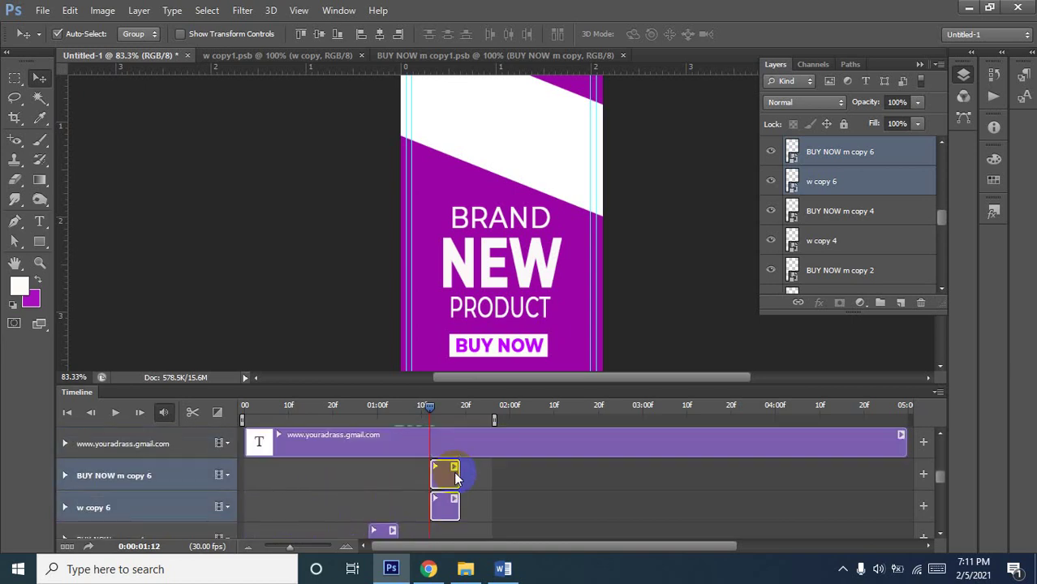
{"action": "scroll", "coordinate": [454, 472], "scroll_direction": "down", "scroll_amount": 3}
{"action": "scroll", "coordinate": [454, 472], "scroll_direction": "down", "scroll_amount": 2}
{"action": "scroll", "coordinate": [430, 482], "scroll_direction": "down", "scroll_amount": 2}
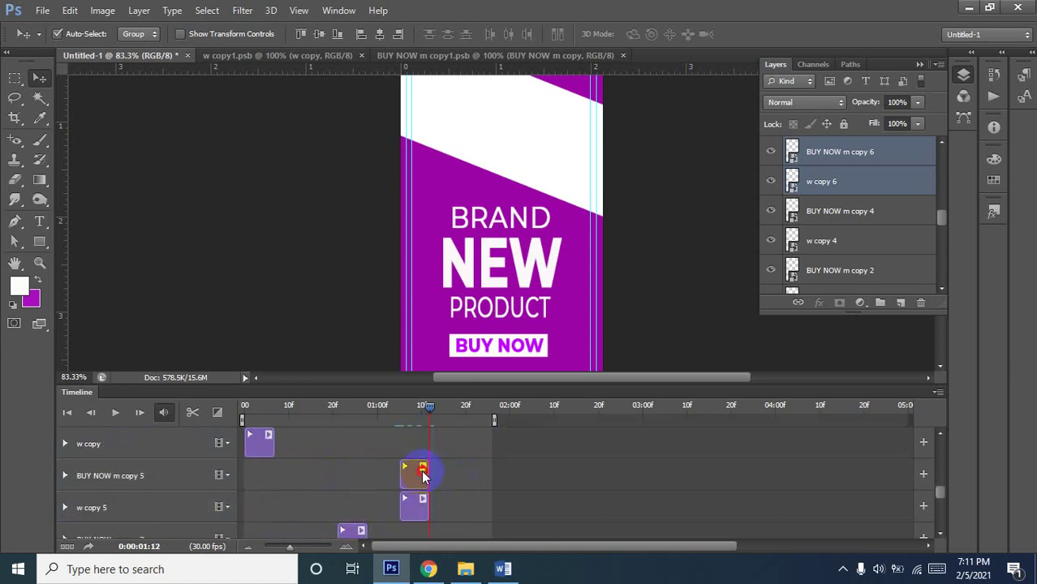
{"action": "left_click", "coordinate": [423, 474]}
{"action": "left_click", "coordinate": [415, 506], "text": "shift"}
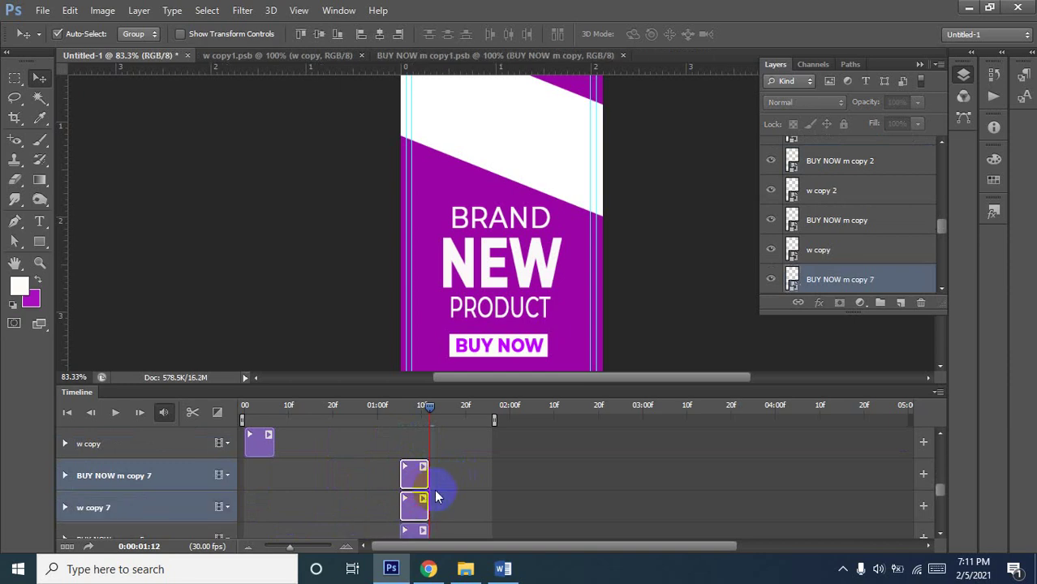
{"action": "left_click_drag", "start_coordinate": [434, 481], "coordinate": [477, 479]}
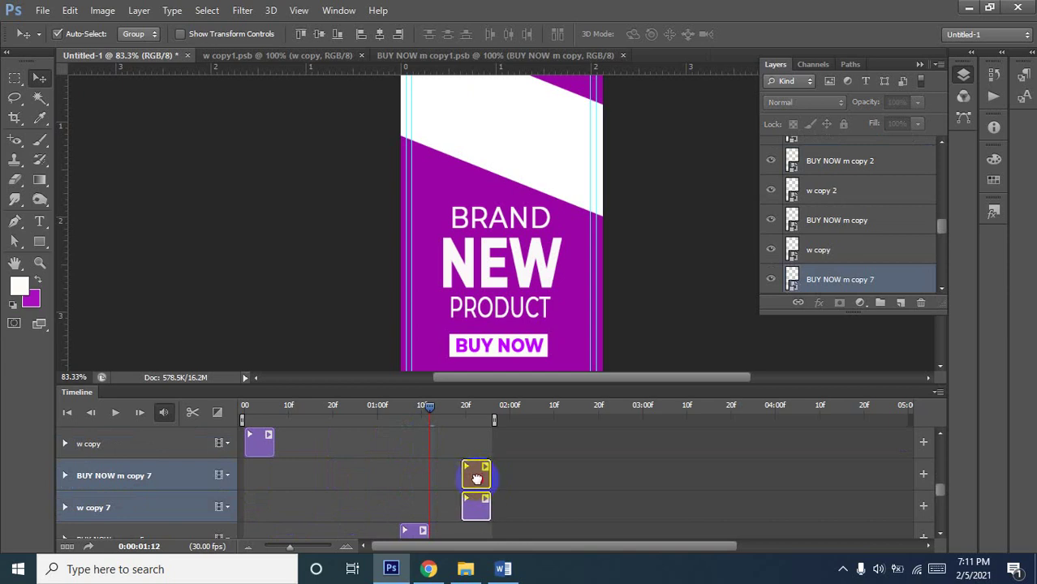
{"action": "left_click", "coordinate": [427, 410]}
{"action": "left_click_drag", "start_coordinate": [426, 412], "coordinate": [245, 411]}
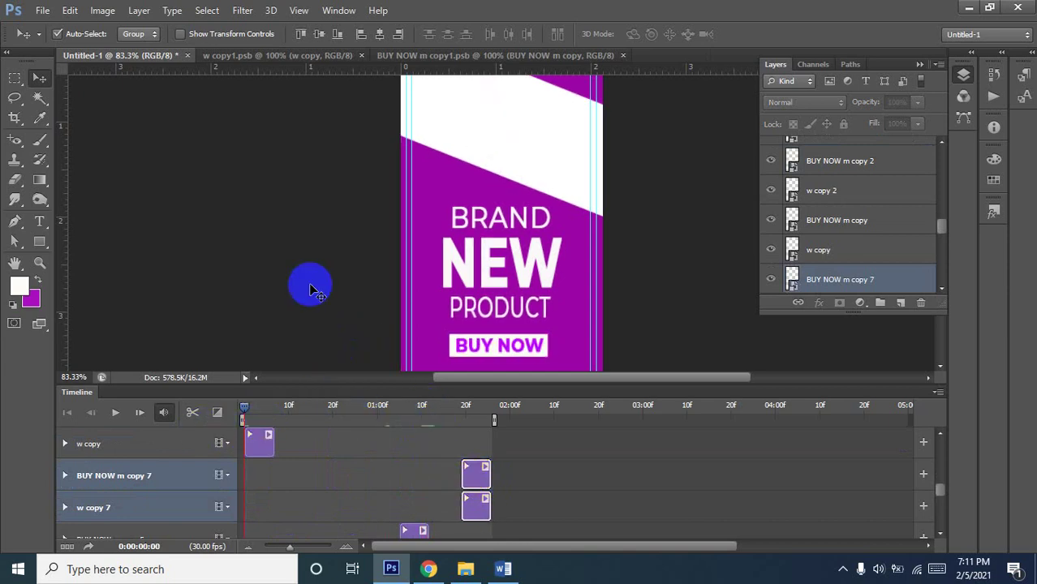
{"action": "left_click", "coordinate": [321, 285], "text": "alt"}
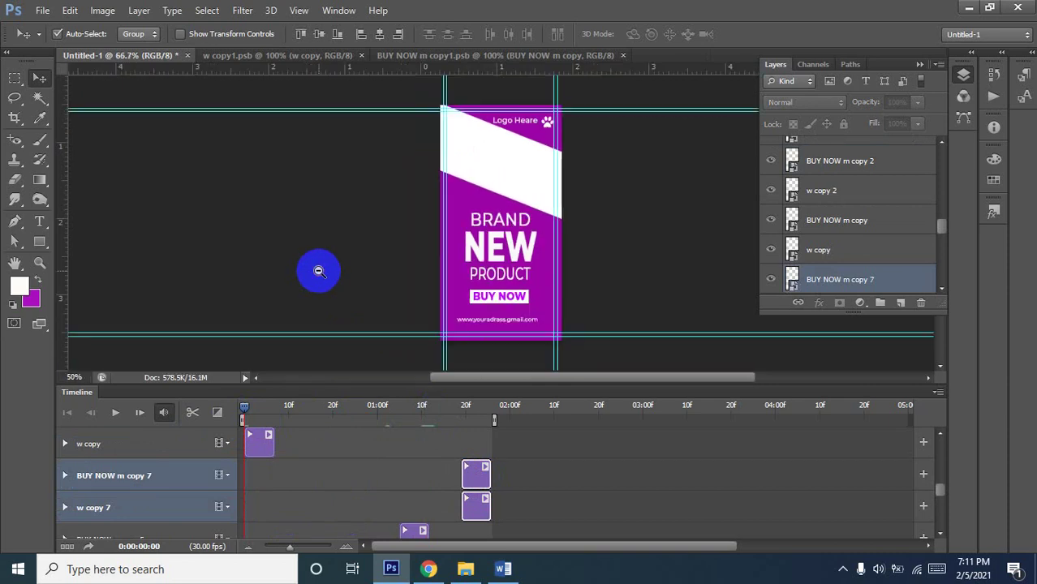
{"action": "left_click", "coordinate": [115, 414]}
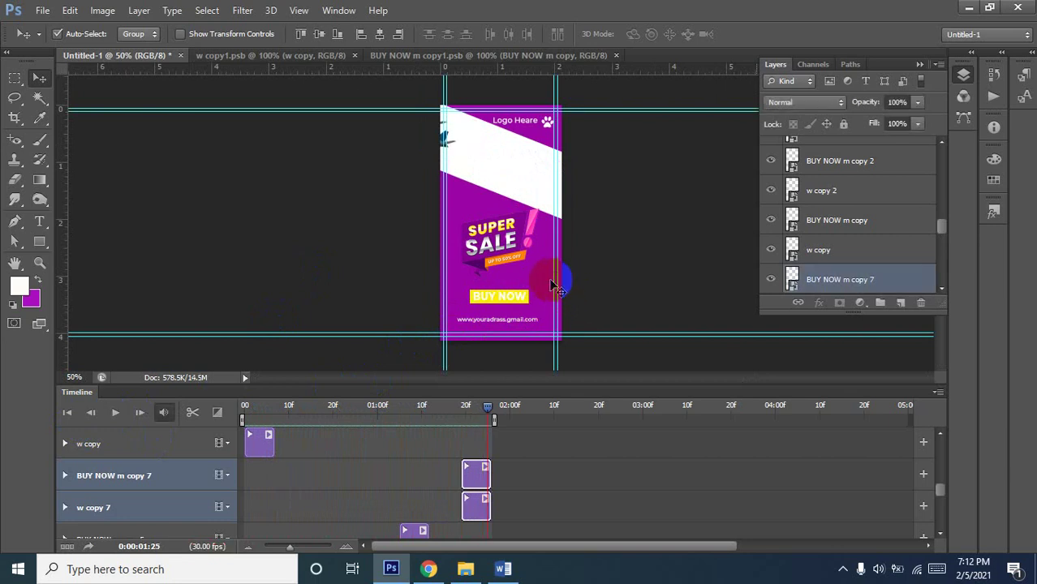
{"action": "key", "text": "ctrl+plus"}
{"action": "scroll", "coordinate": [487, 282], "scroll_direction": "up", "scroll_amount": 1}
{"action": "scroll", "coordinate": [491, 268], "scroll_direction": "up", "scroll_amount": 1}
{"action": "scroll", "coordinate": [500, 240], "scroll_direction": "up", "scroll_amount": 1}
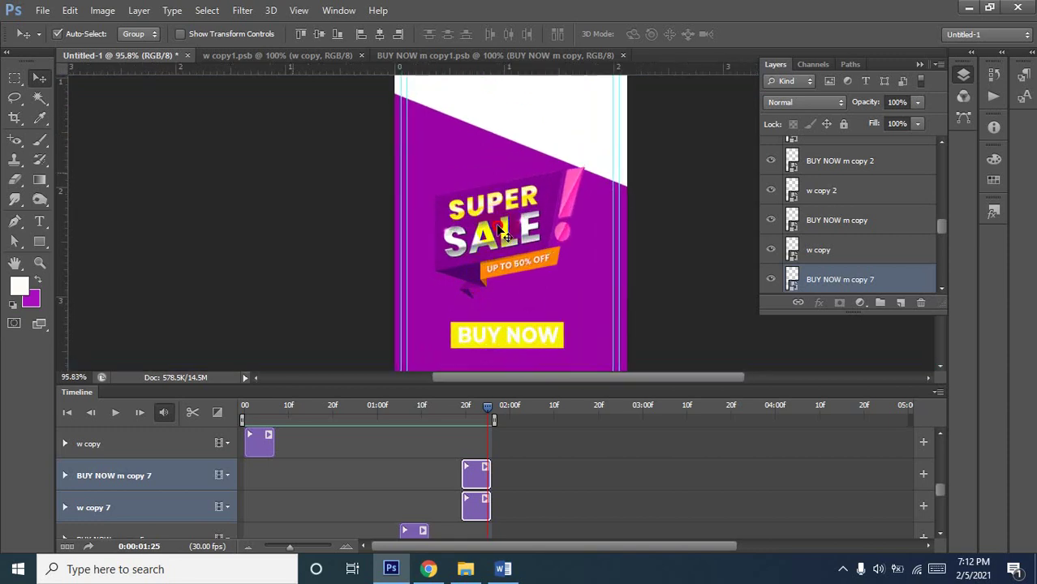
{"action": "left_click", "coordinate": [503, 233]}
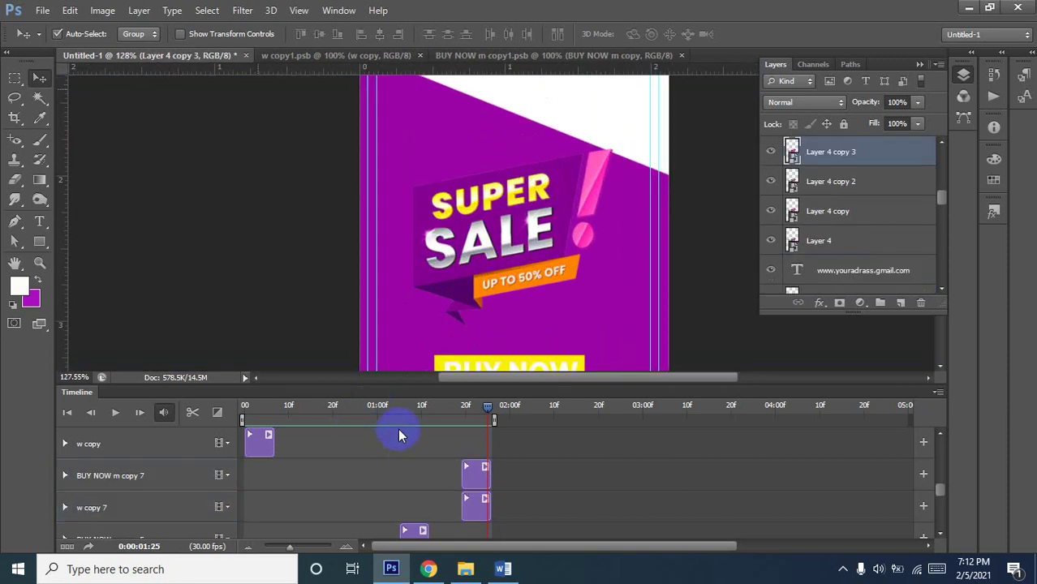
{"action": "scroll", "coordinate": [499, 292], "scroll_direction": "down", "scroll_amount": 1}
{"action": "scroll", "coordinate": [500, 293], "scroll_direction": "down", "scroll_amount": 2}
{"action": "scroll", "coordinate": [500, 292], "scroll_direction": "down", "scroll_amount": 1}
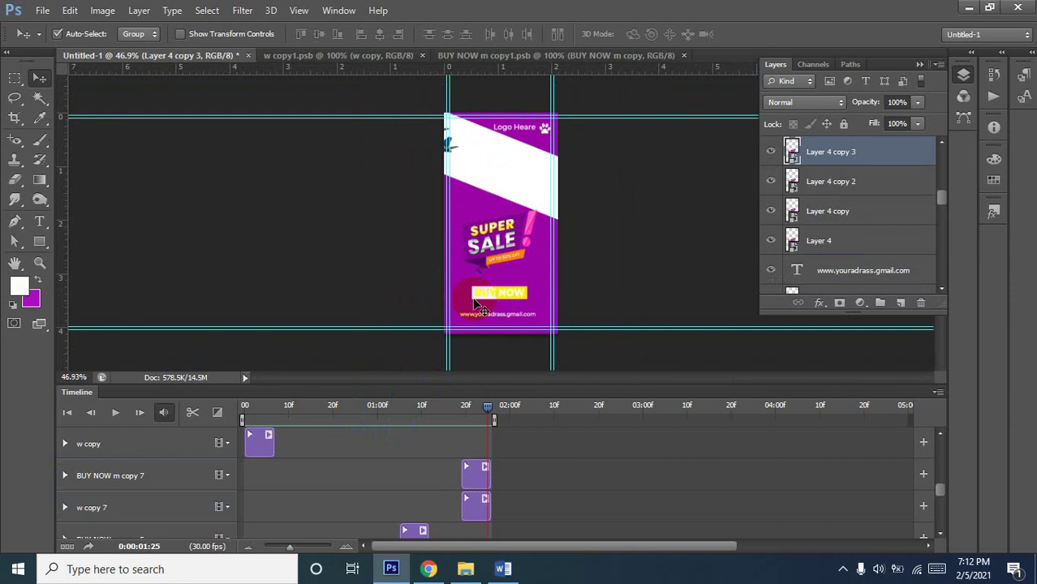
{"action": "left_click", "coordinate": [423, 330]}
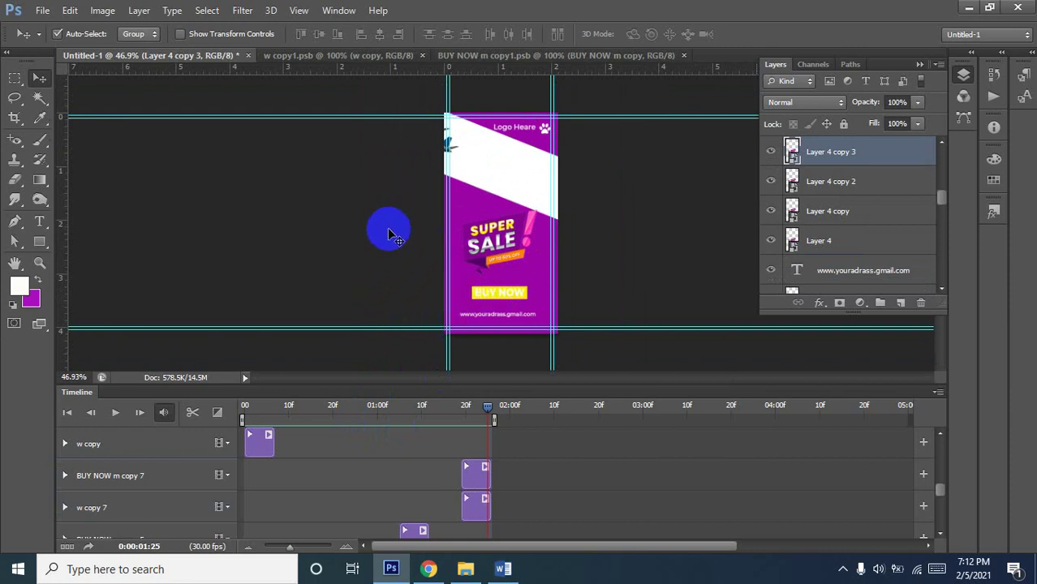
Export the animation via Save for Web as a GIF looping Forever, saved as Untitled-1 on the Desktop
{"action": "left_click", "coordinate": [51, 12]}
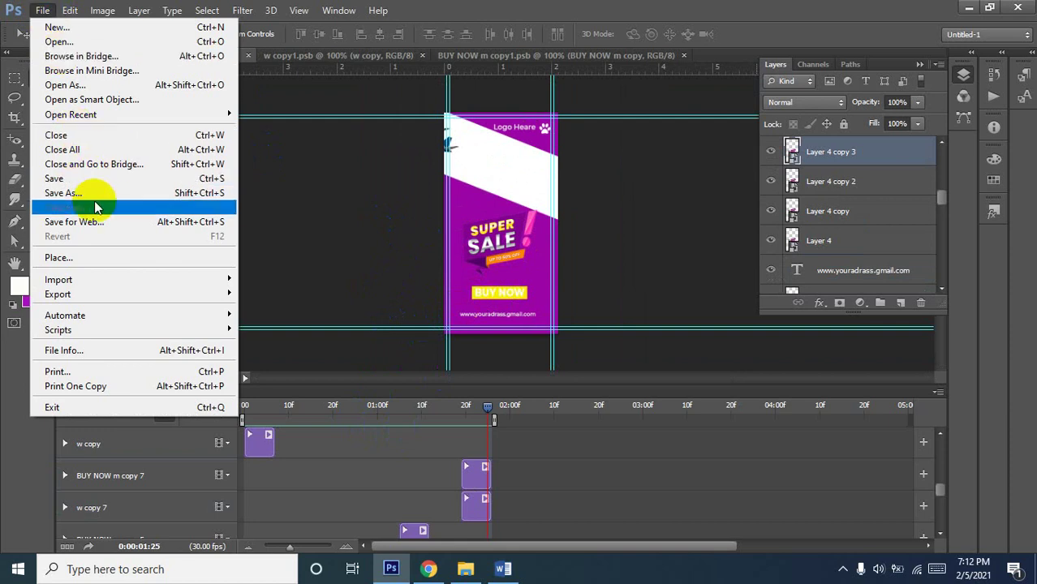
{"action": "left_click", "coordinate": [65, 220]}
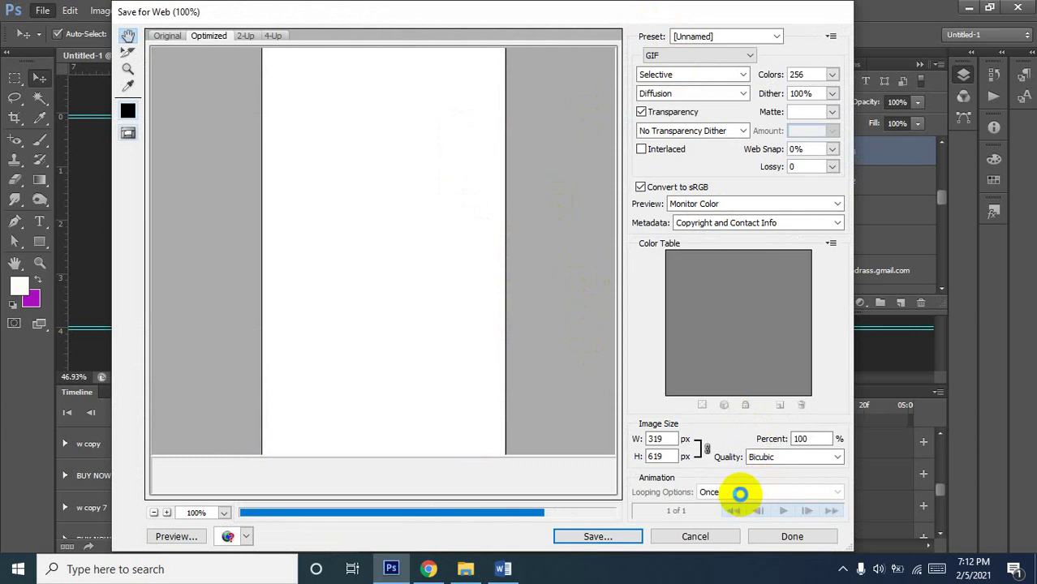
{"action": "left_click", "coordinate": [741, 493]}
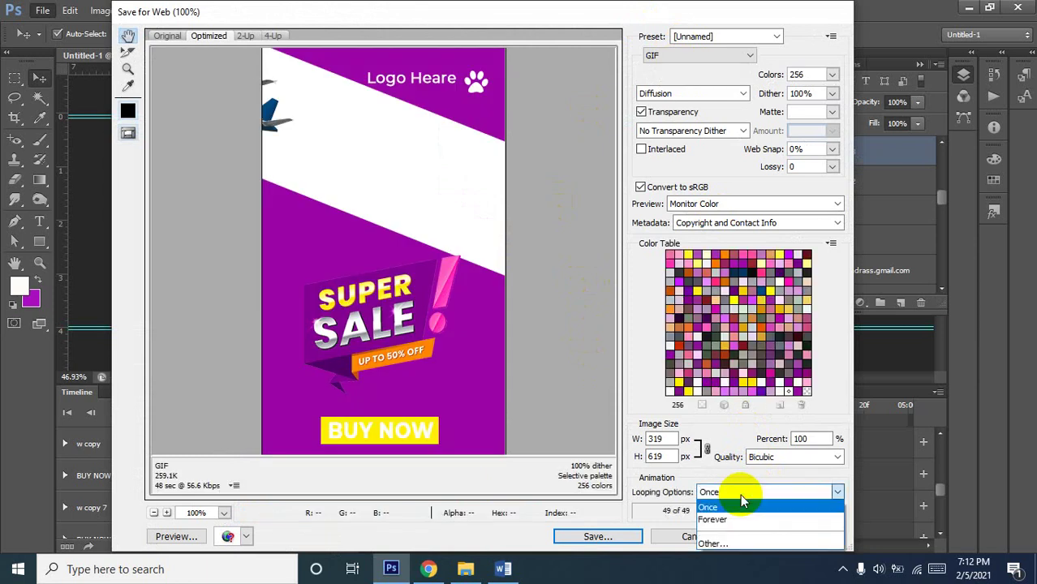
{"action": "left_click", "coordinate": [728, 519]}
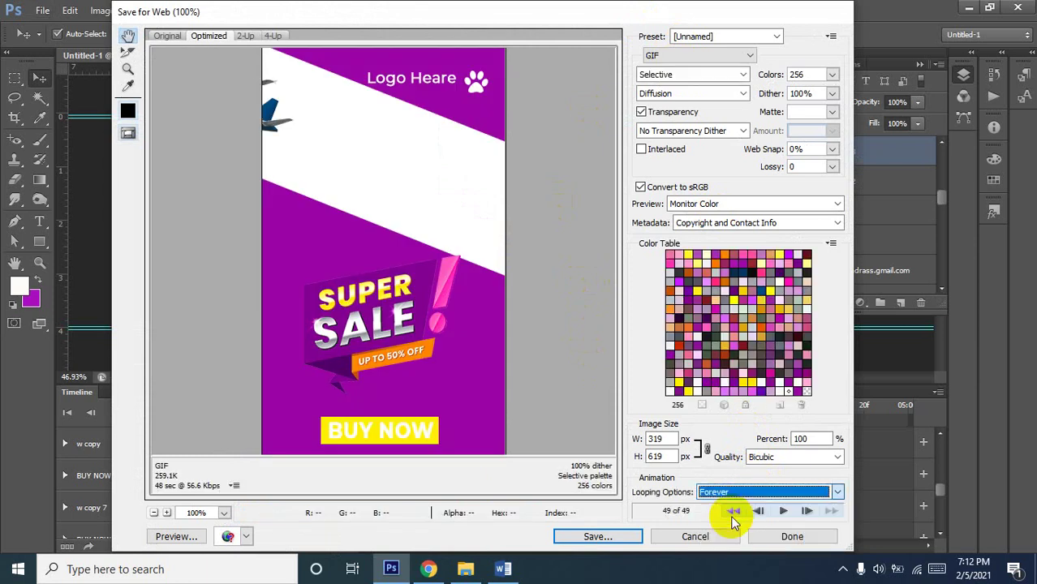
{"action": "left_click", "coordinate": [599, 538]}
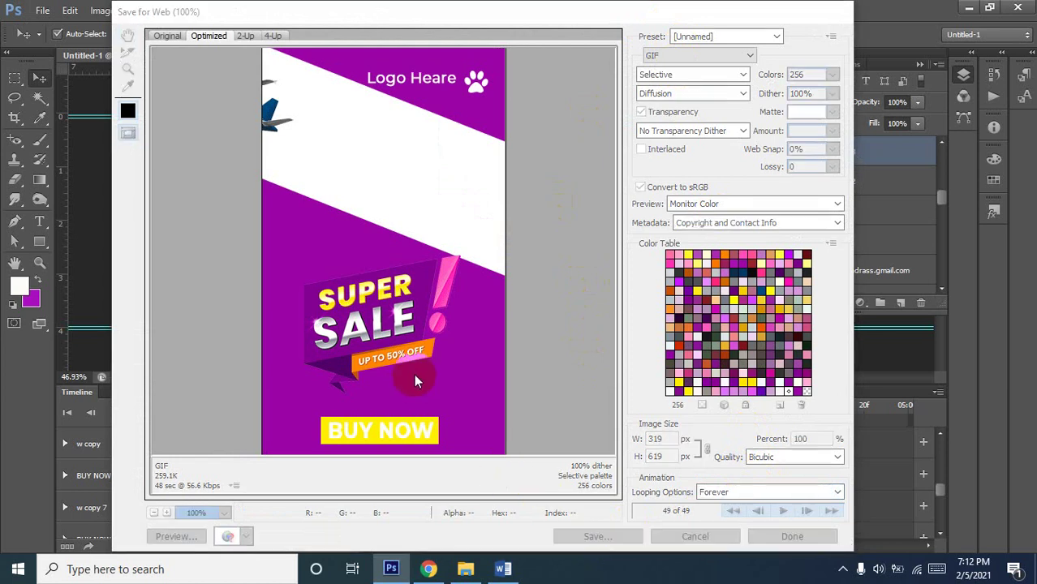
{"action": "left_click", "coordinate": [156, 146]}
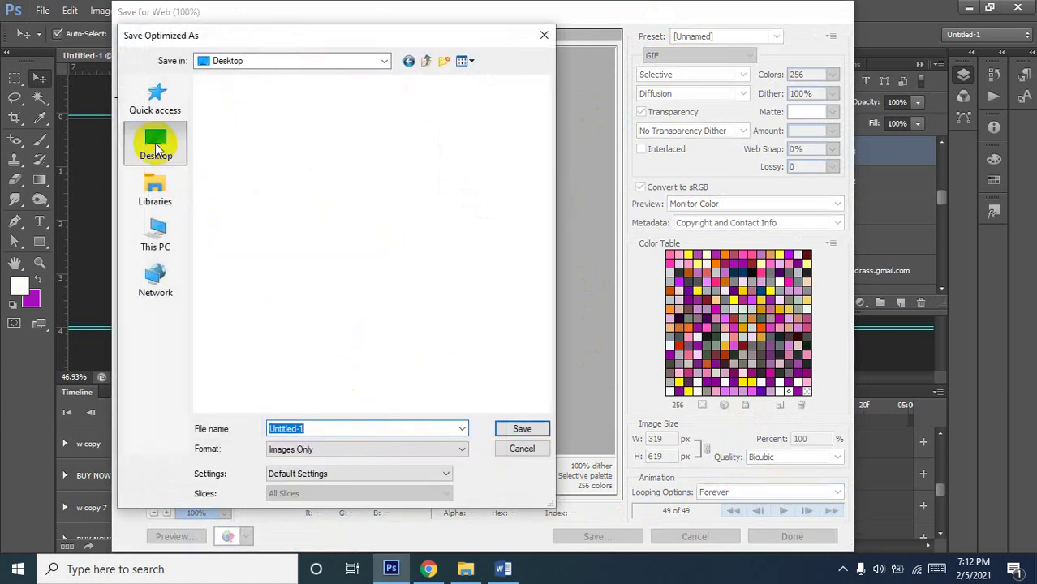
{"action": "left_click", "coordinate": [524, 429]}
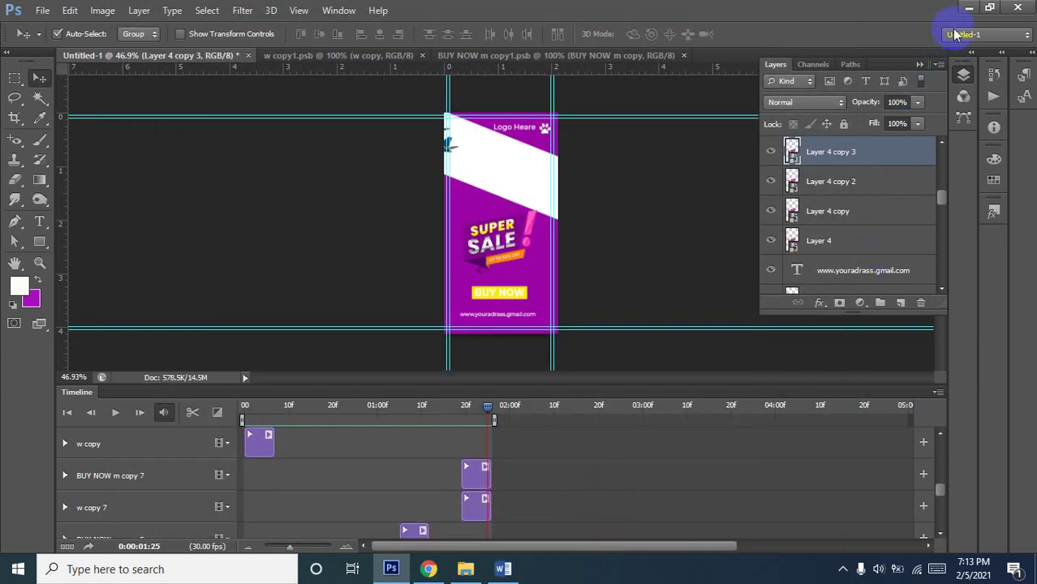
Minimize Photoshop, Chrome, File Explorer and Word, then open Untitled-1 GIF from the desktop
{"action": "left_click", "coordinate": [966, 8]}
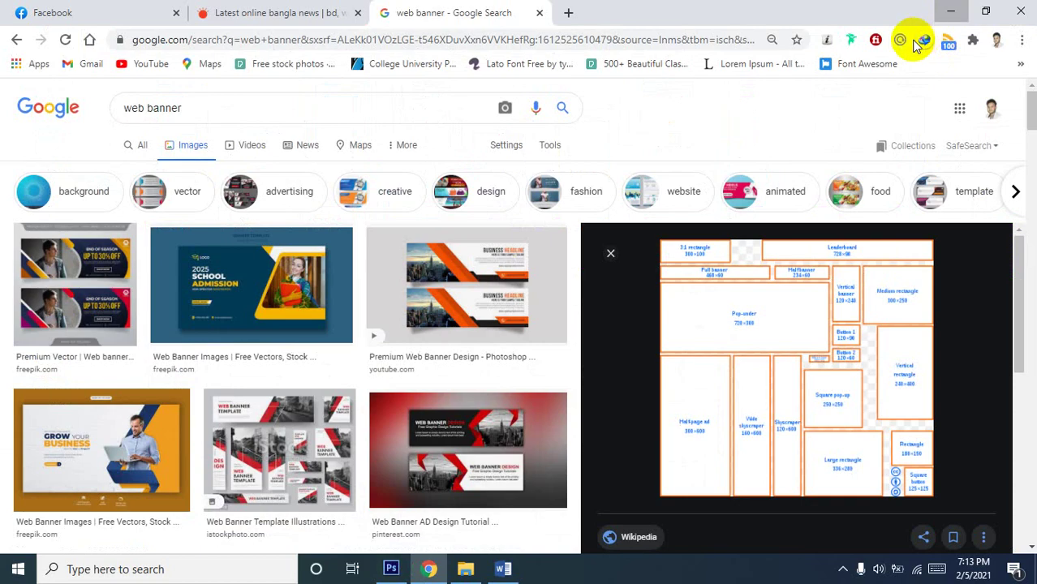
{"action": "left_click", "coordinate": [951, 12]}
{"action": "left_click", "coordinate": [948, 10]}
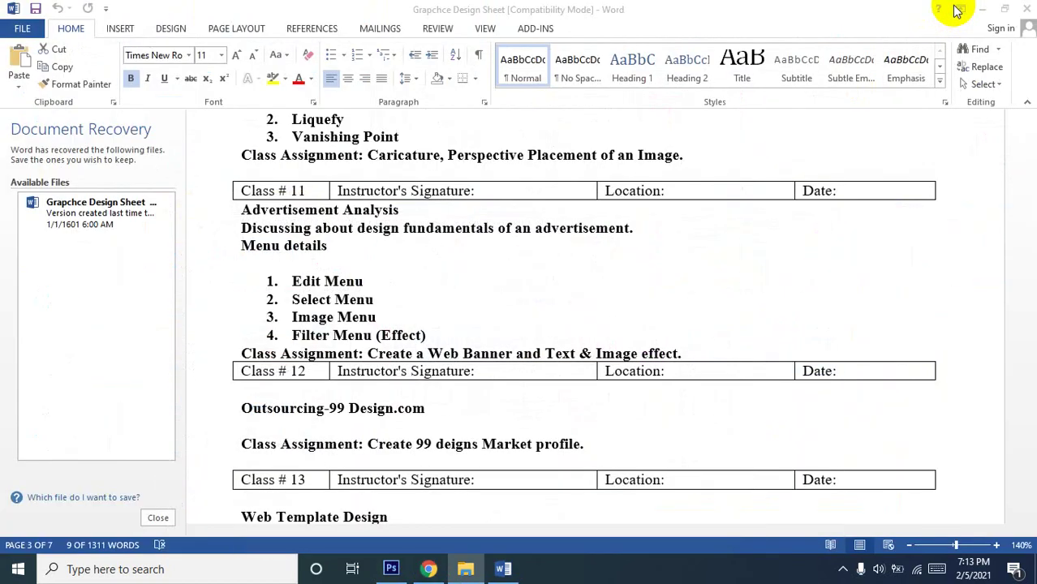
{"action": "left_click", "coordinate": [980, 10]}
{"action": "left_click", "coordinate": [422, 25]}
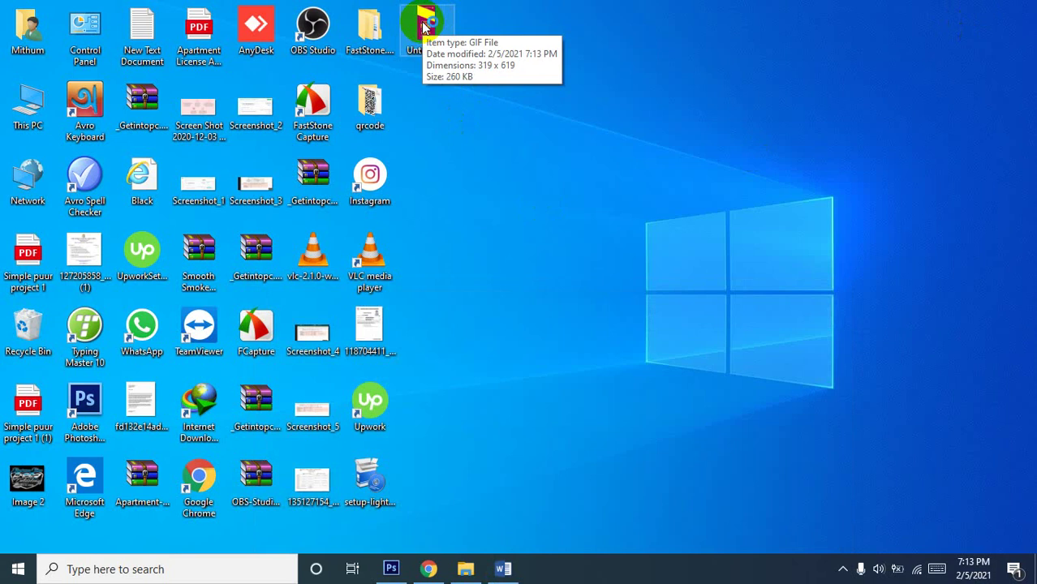
{"action": "double_click", "coordinate": [422, 26]}
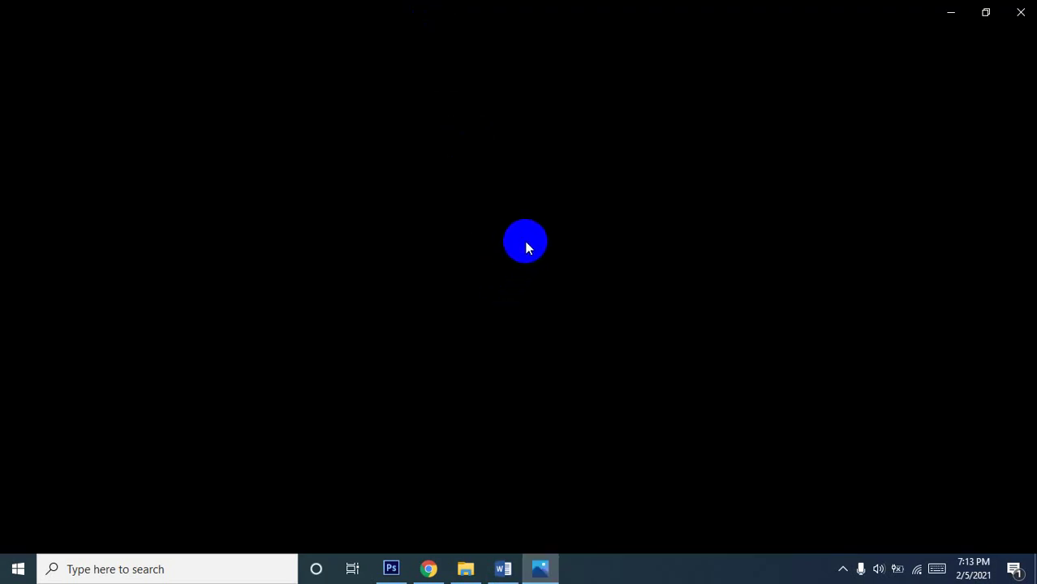